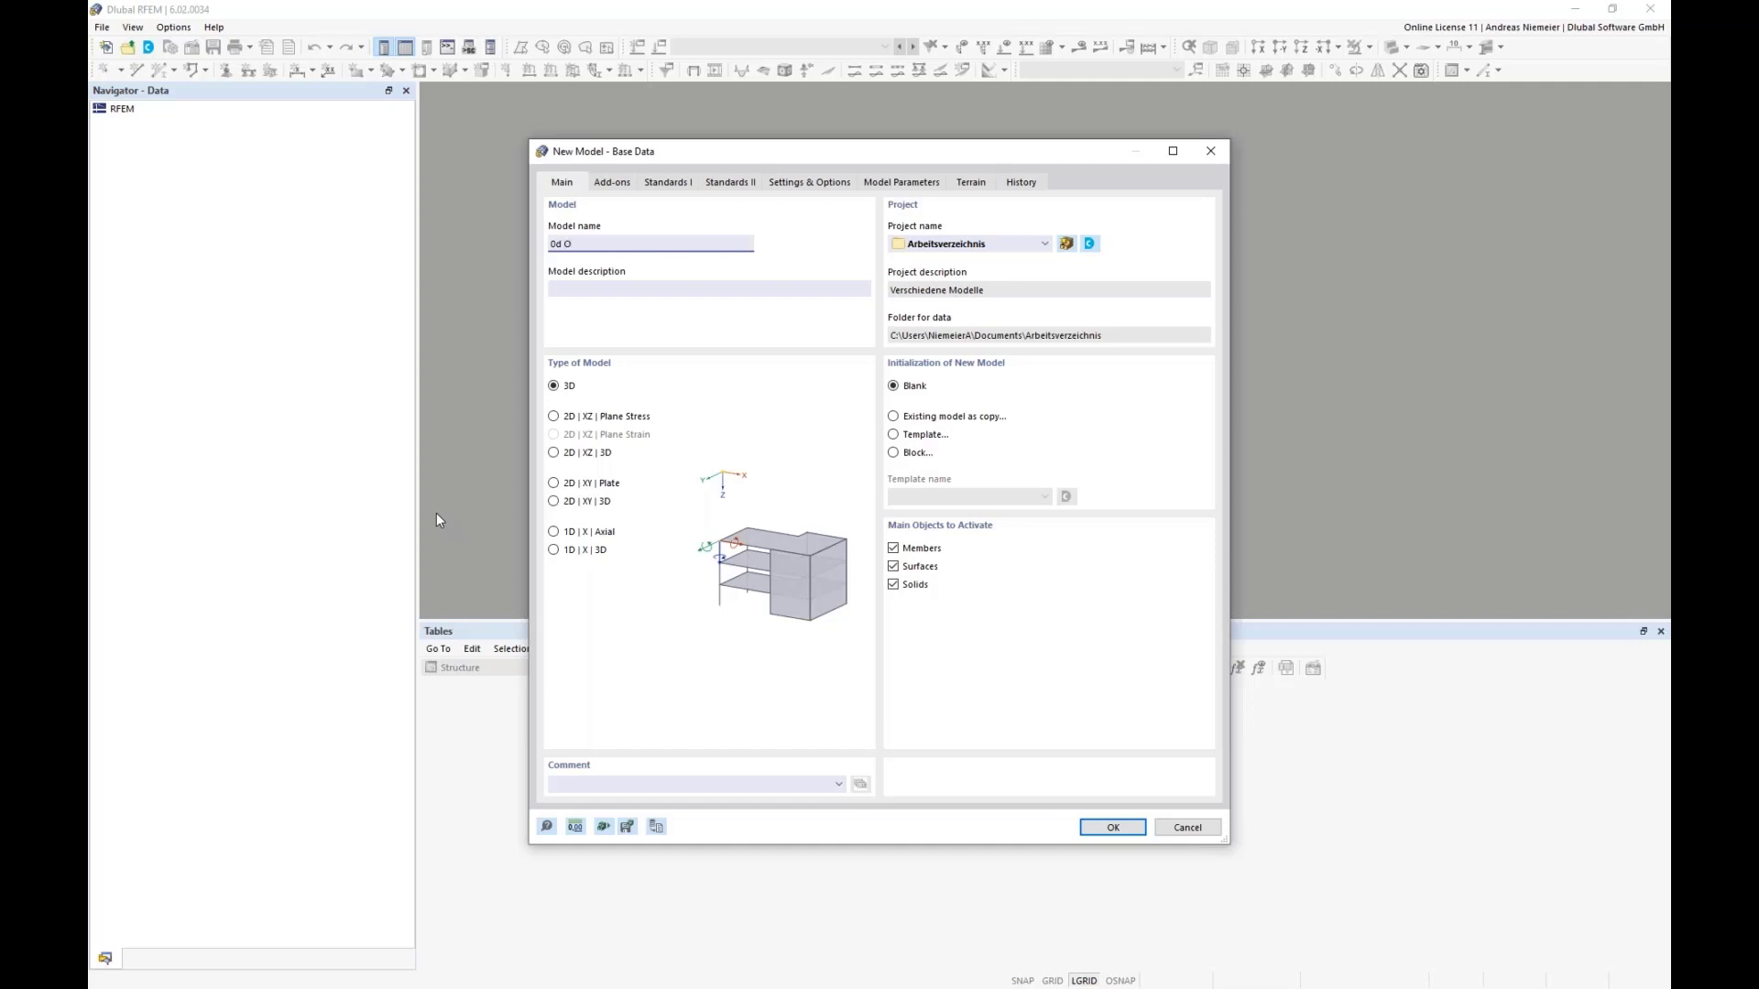
Step: Create the blank 3D model "0d O" and set the work plane to XZ
left_click(1112, 827)
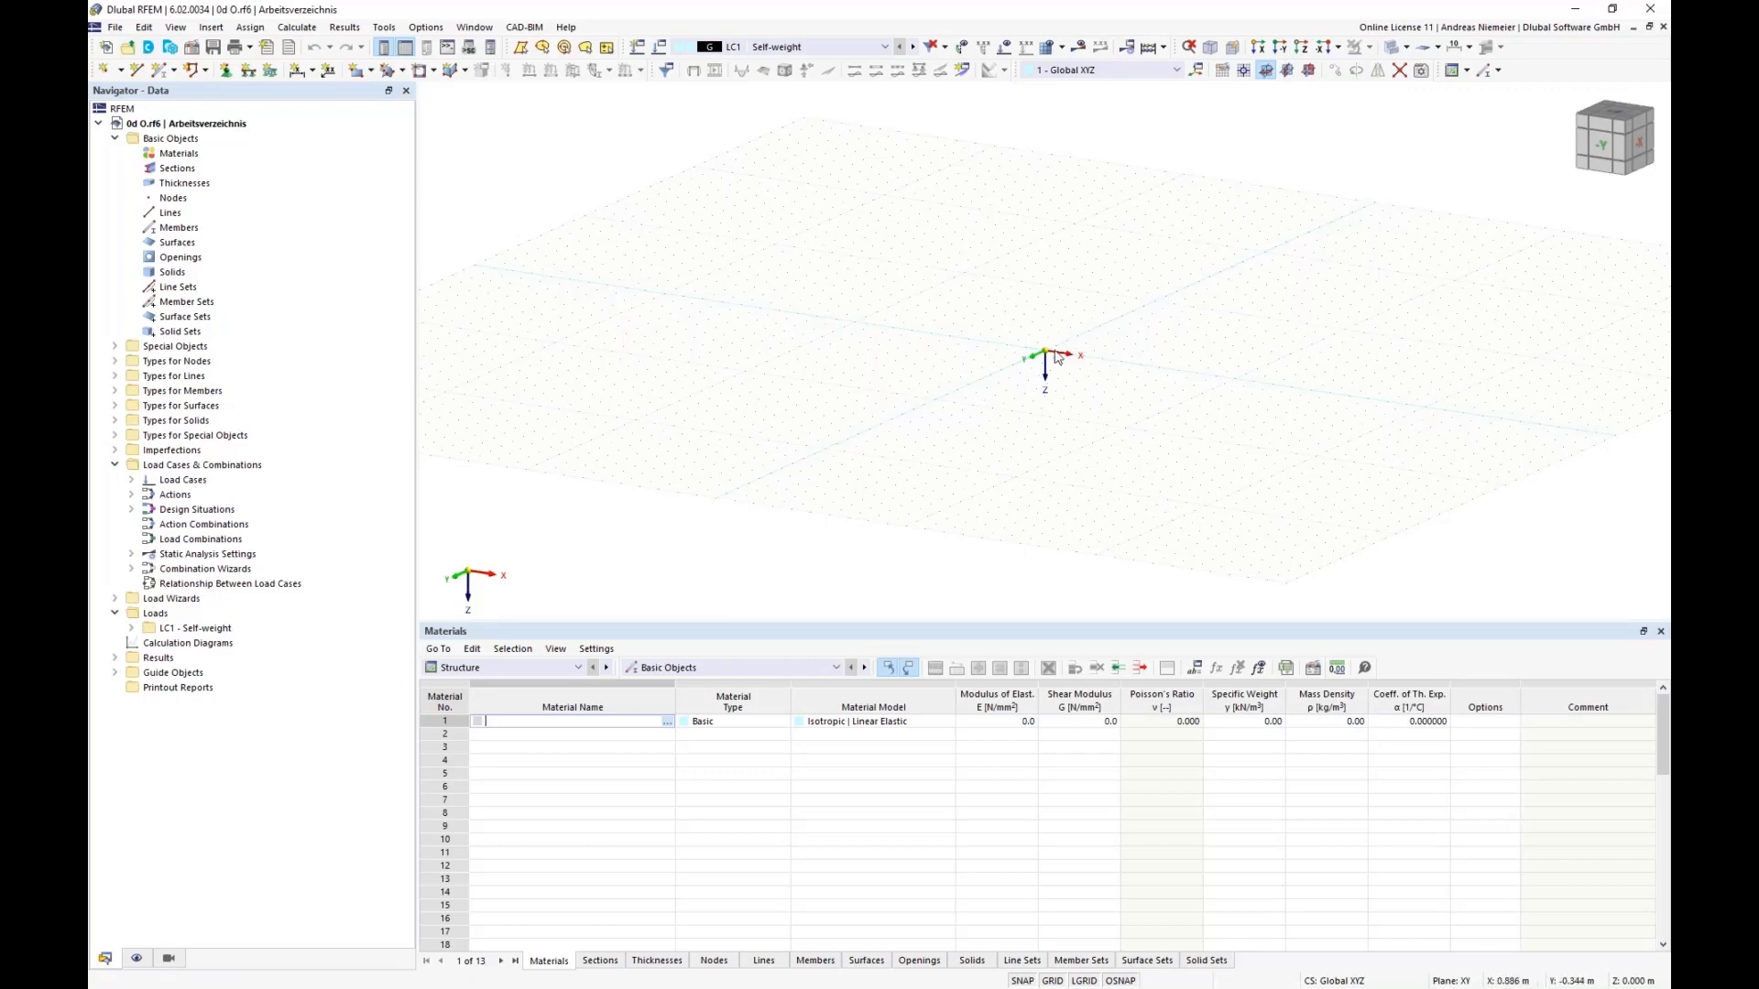
left_click(1307, 73)
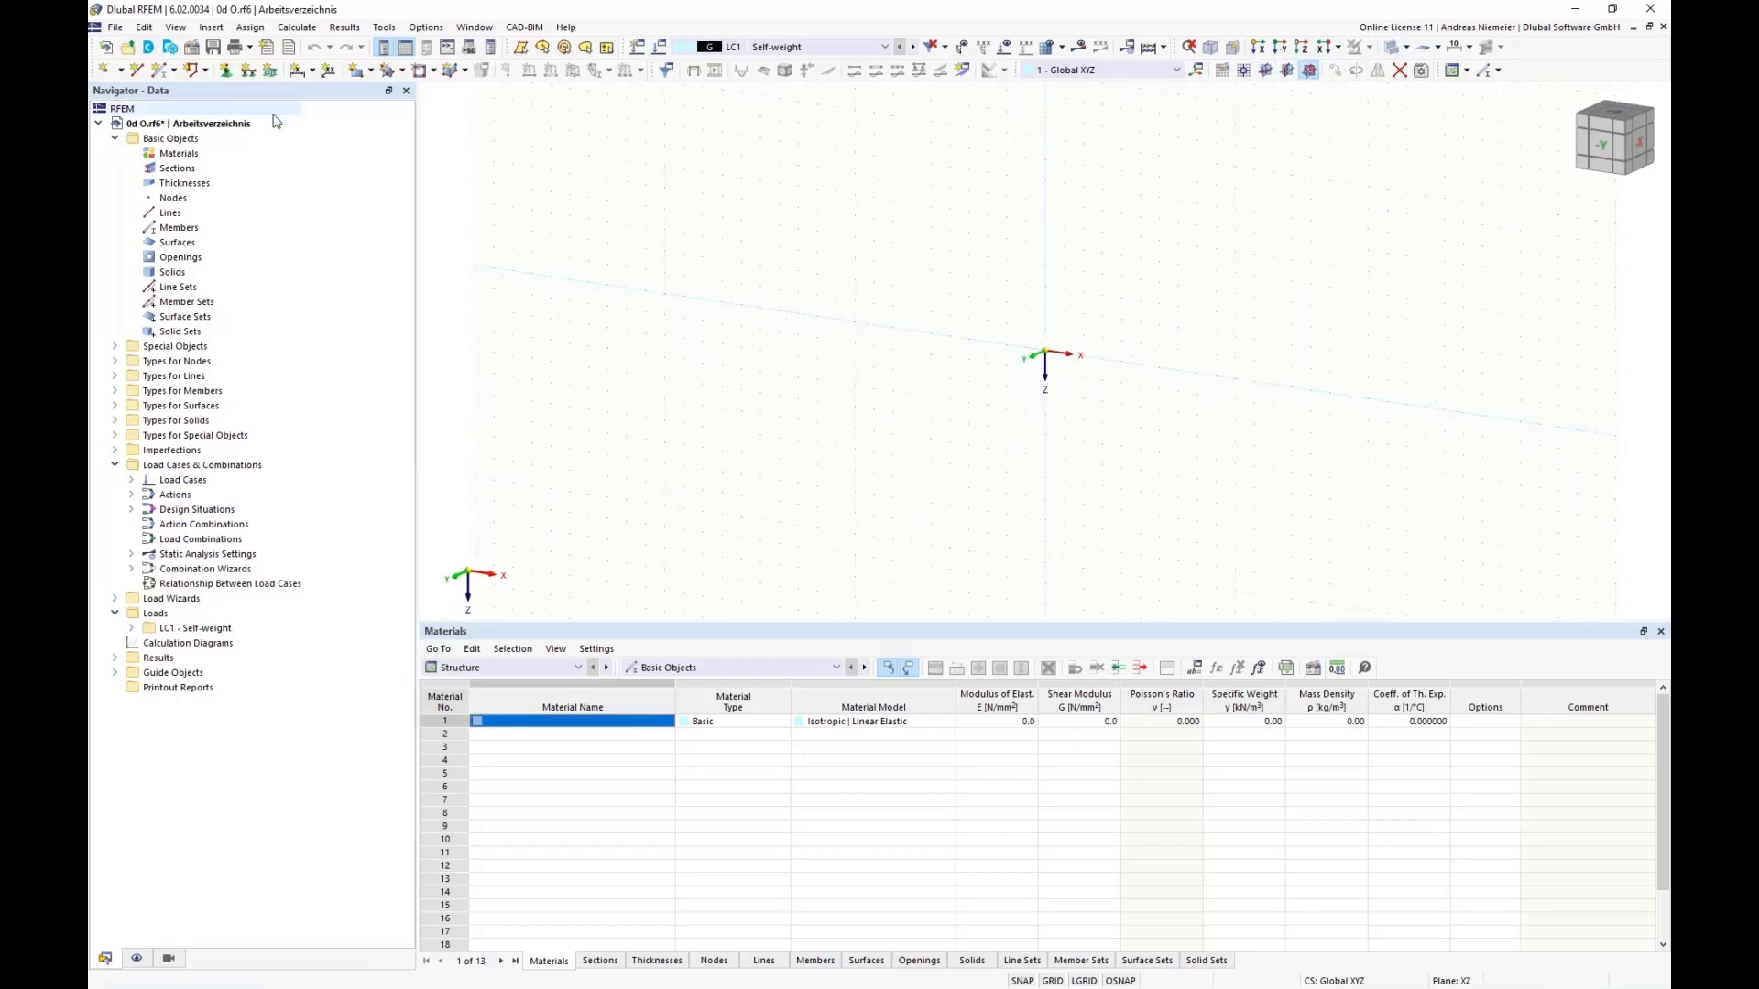
Step: Begin a new beam member with a solid square SQ_M1 section from the library, 300 mm wide
left_click(164, 75)
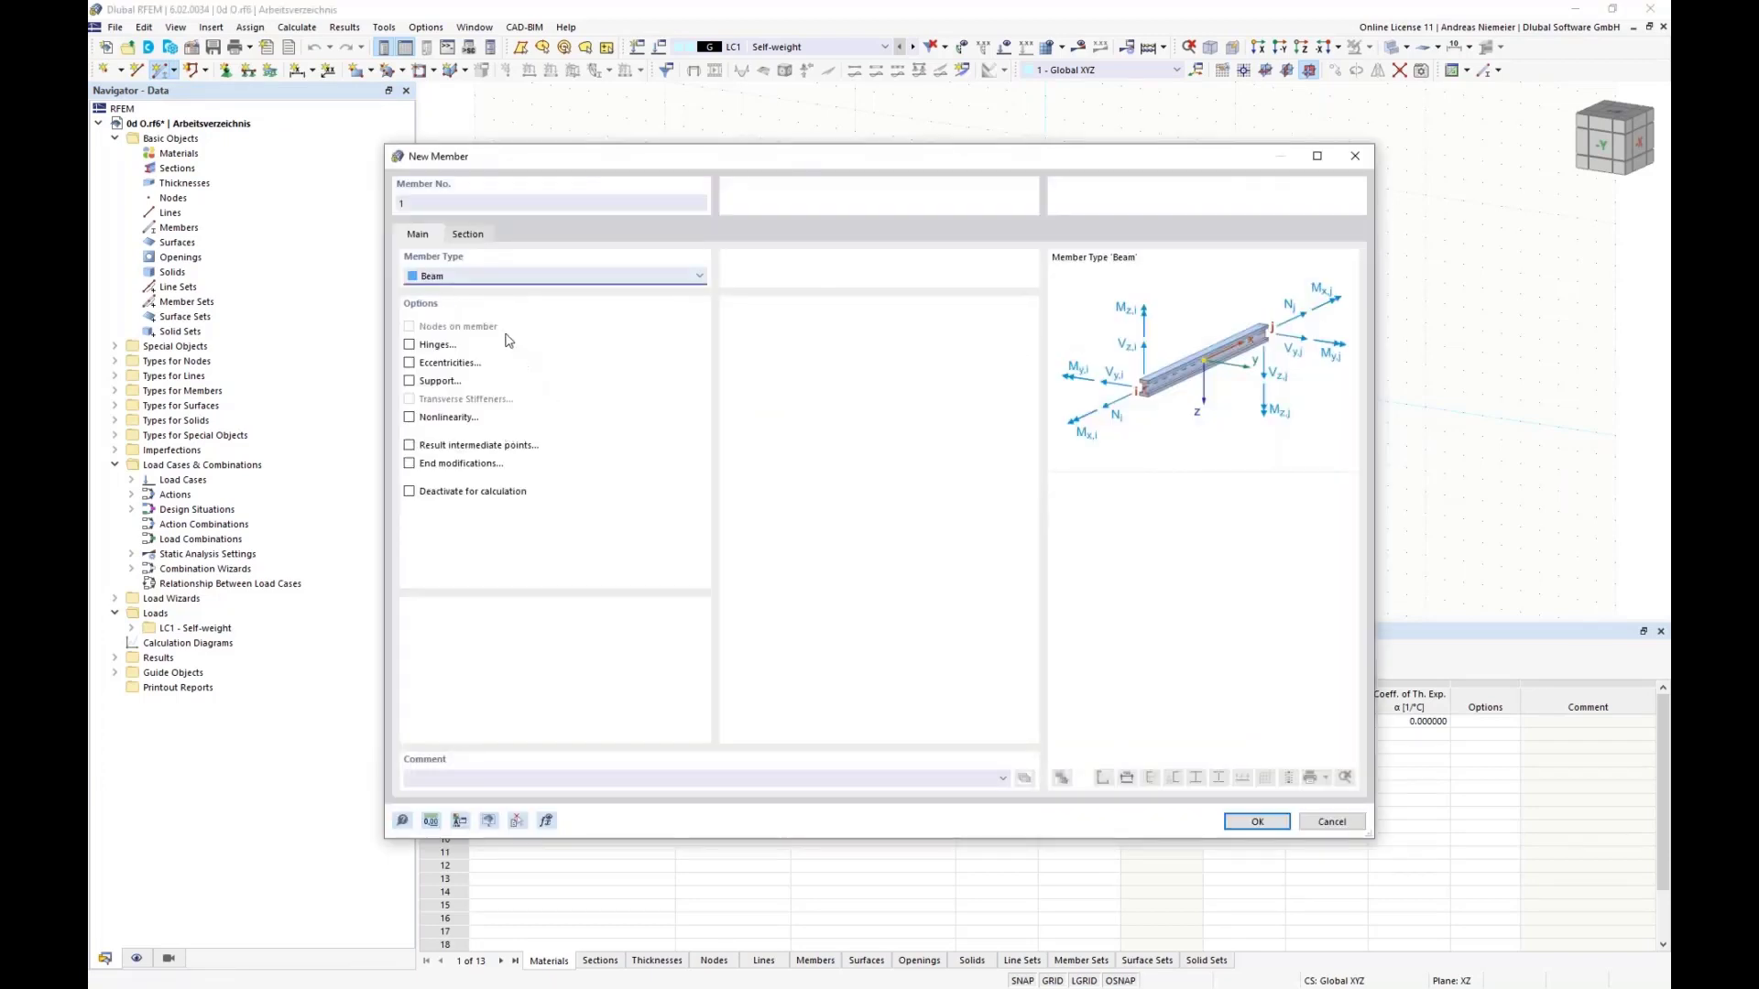
left_click(467, 234)
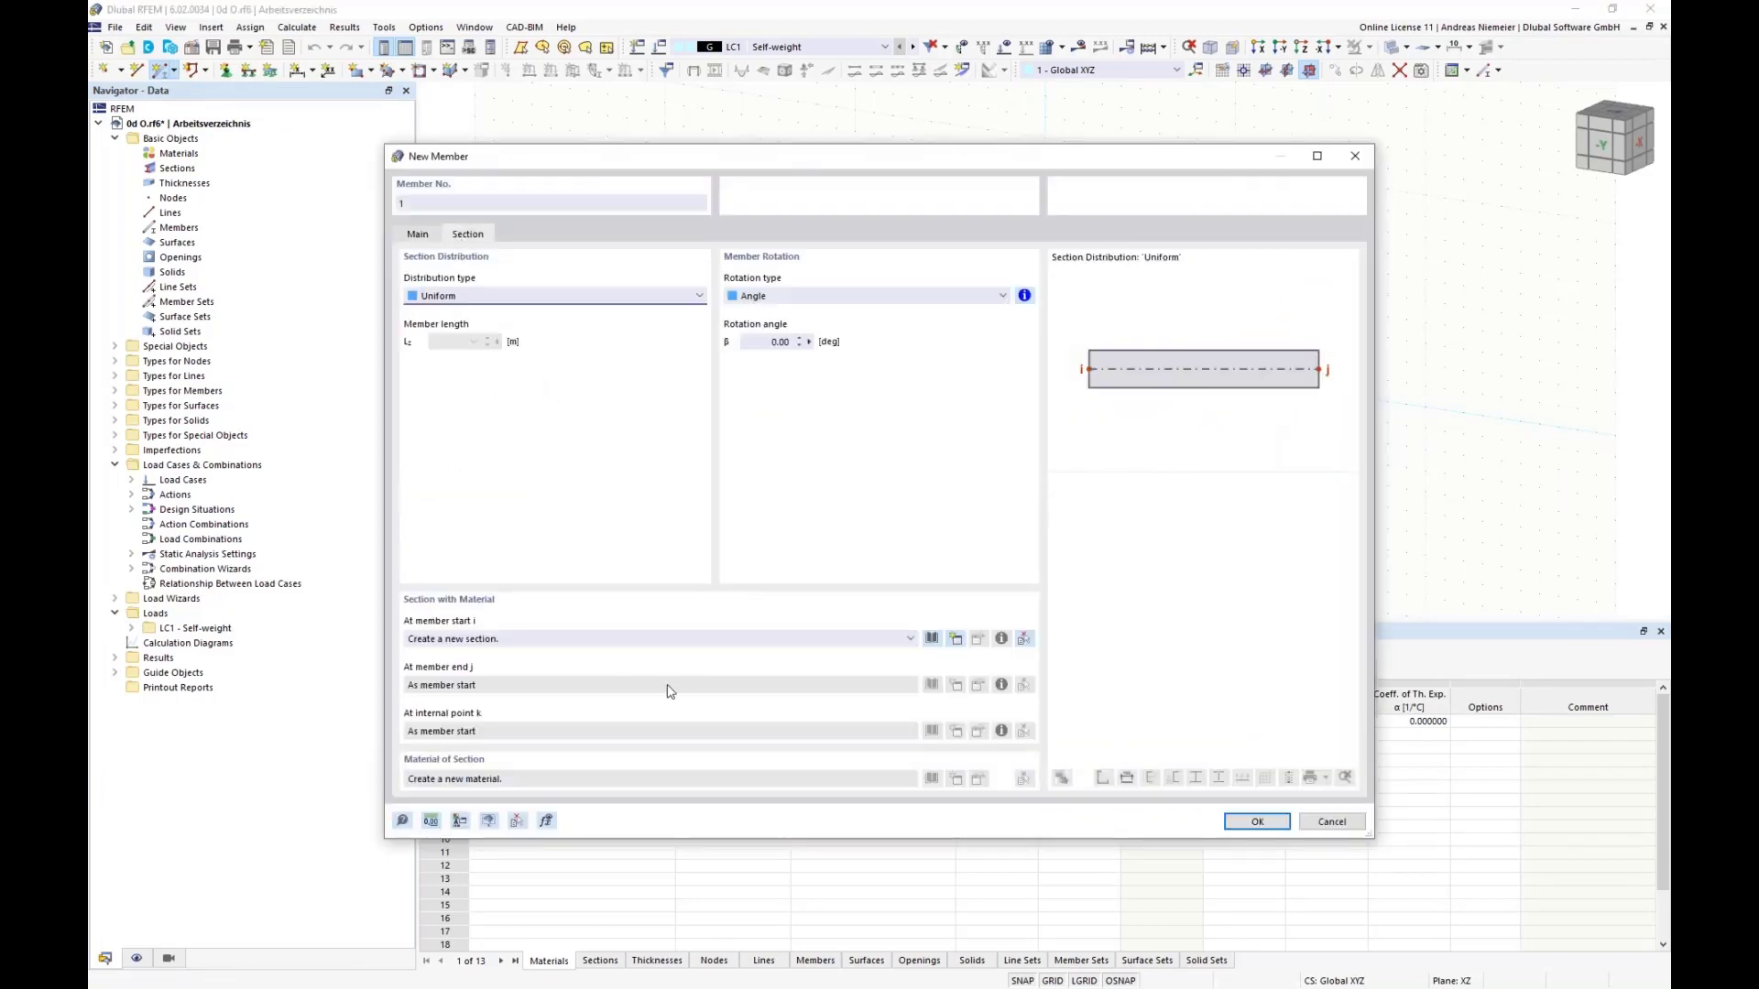
left_click(932, 639)
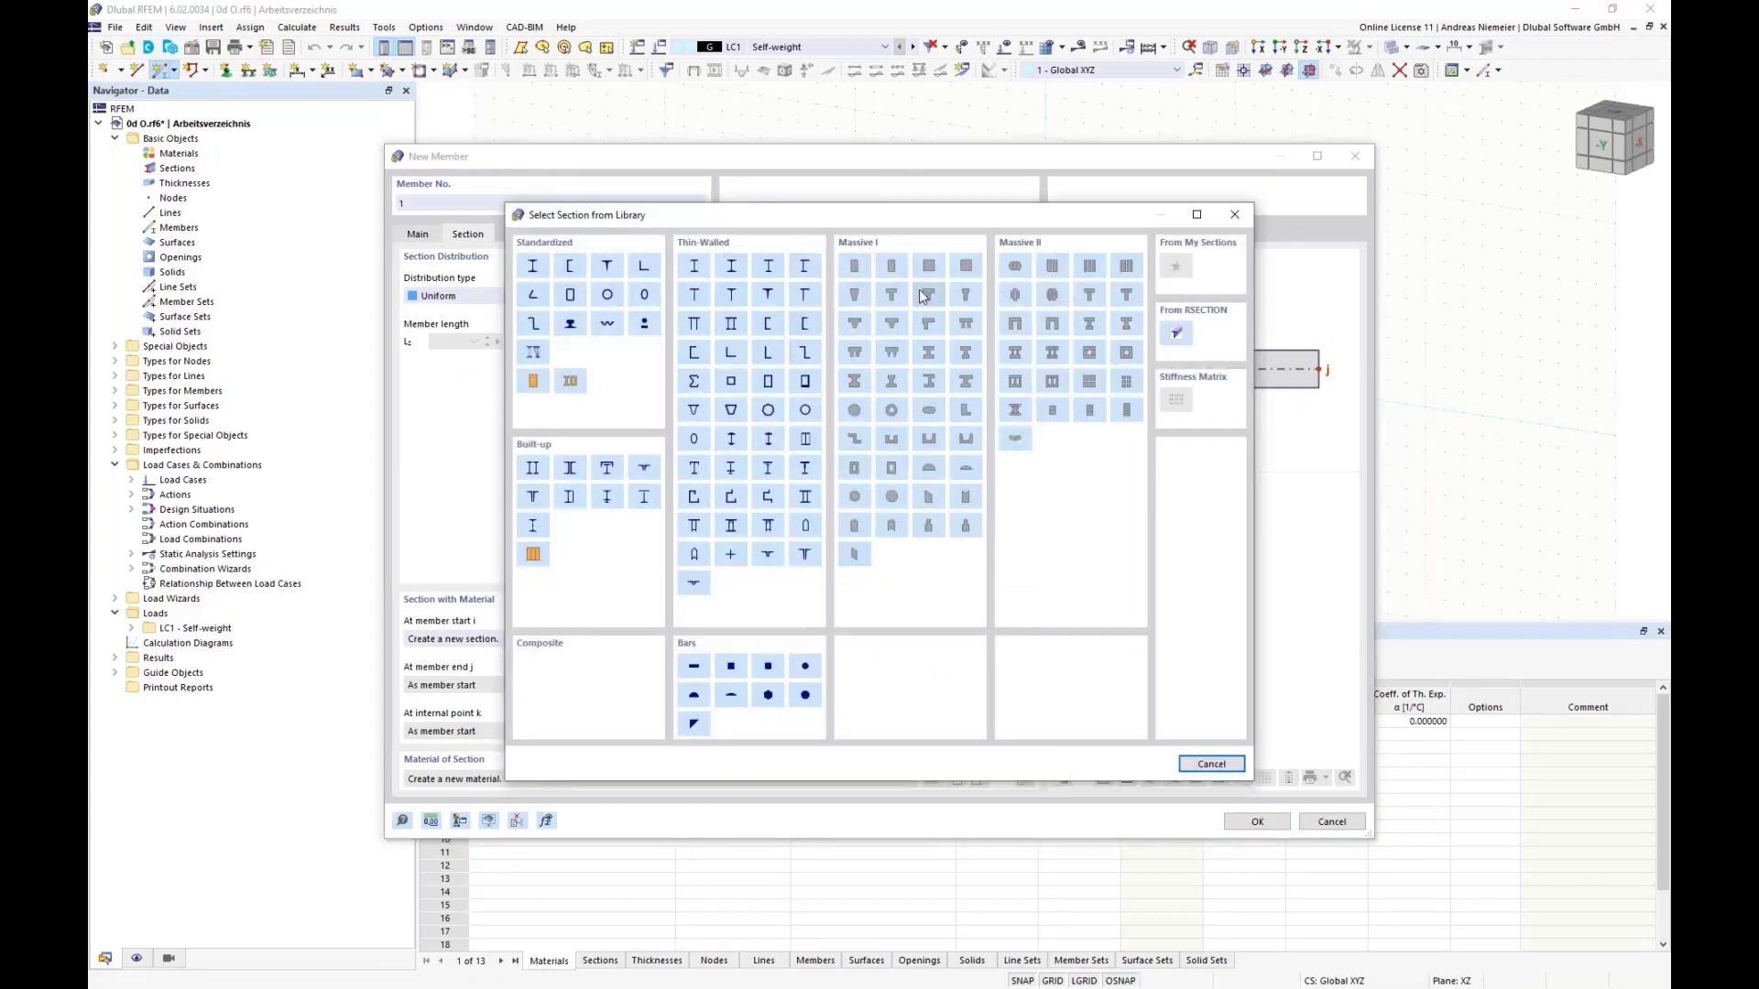
left_click(929, 266)
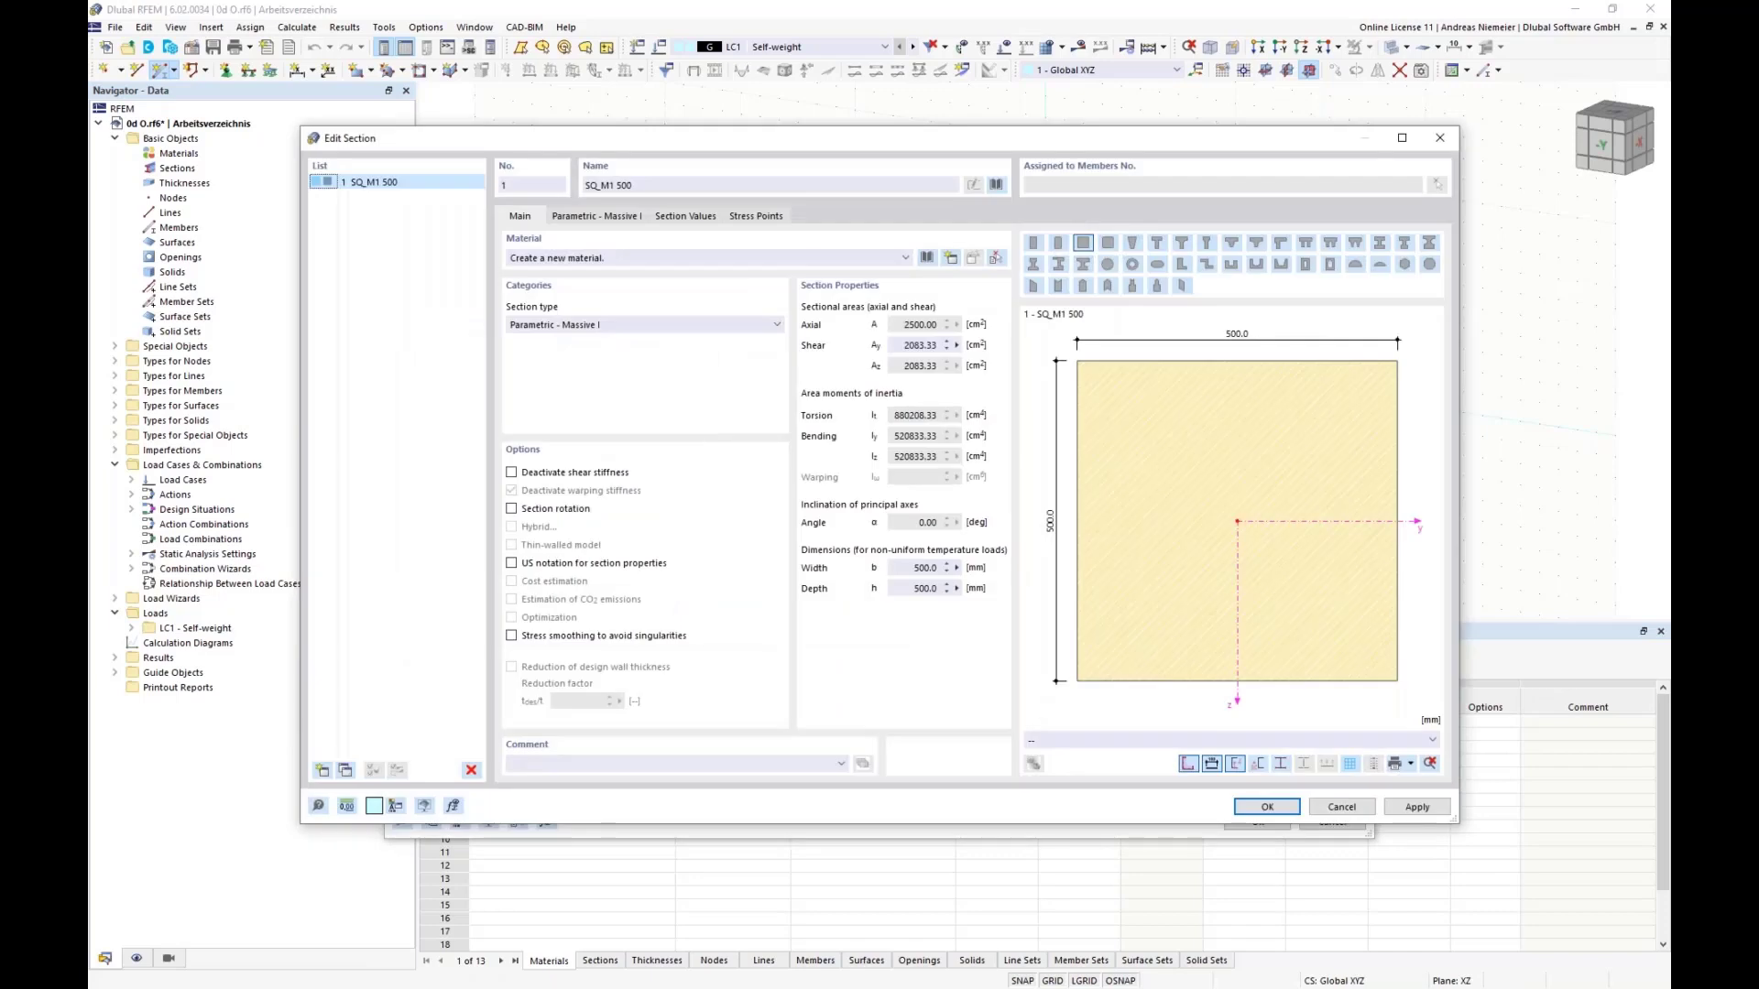
left_click(593, 218)
type("3")
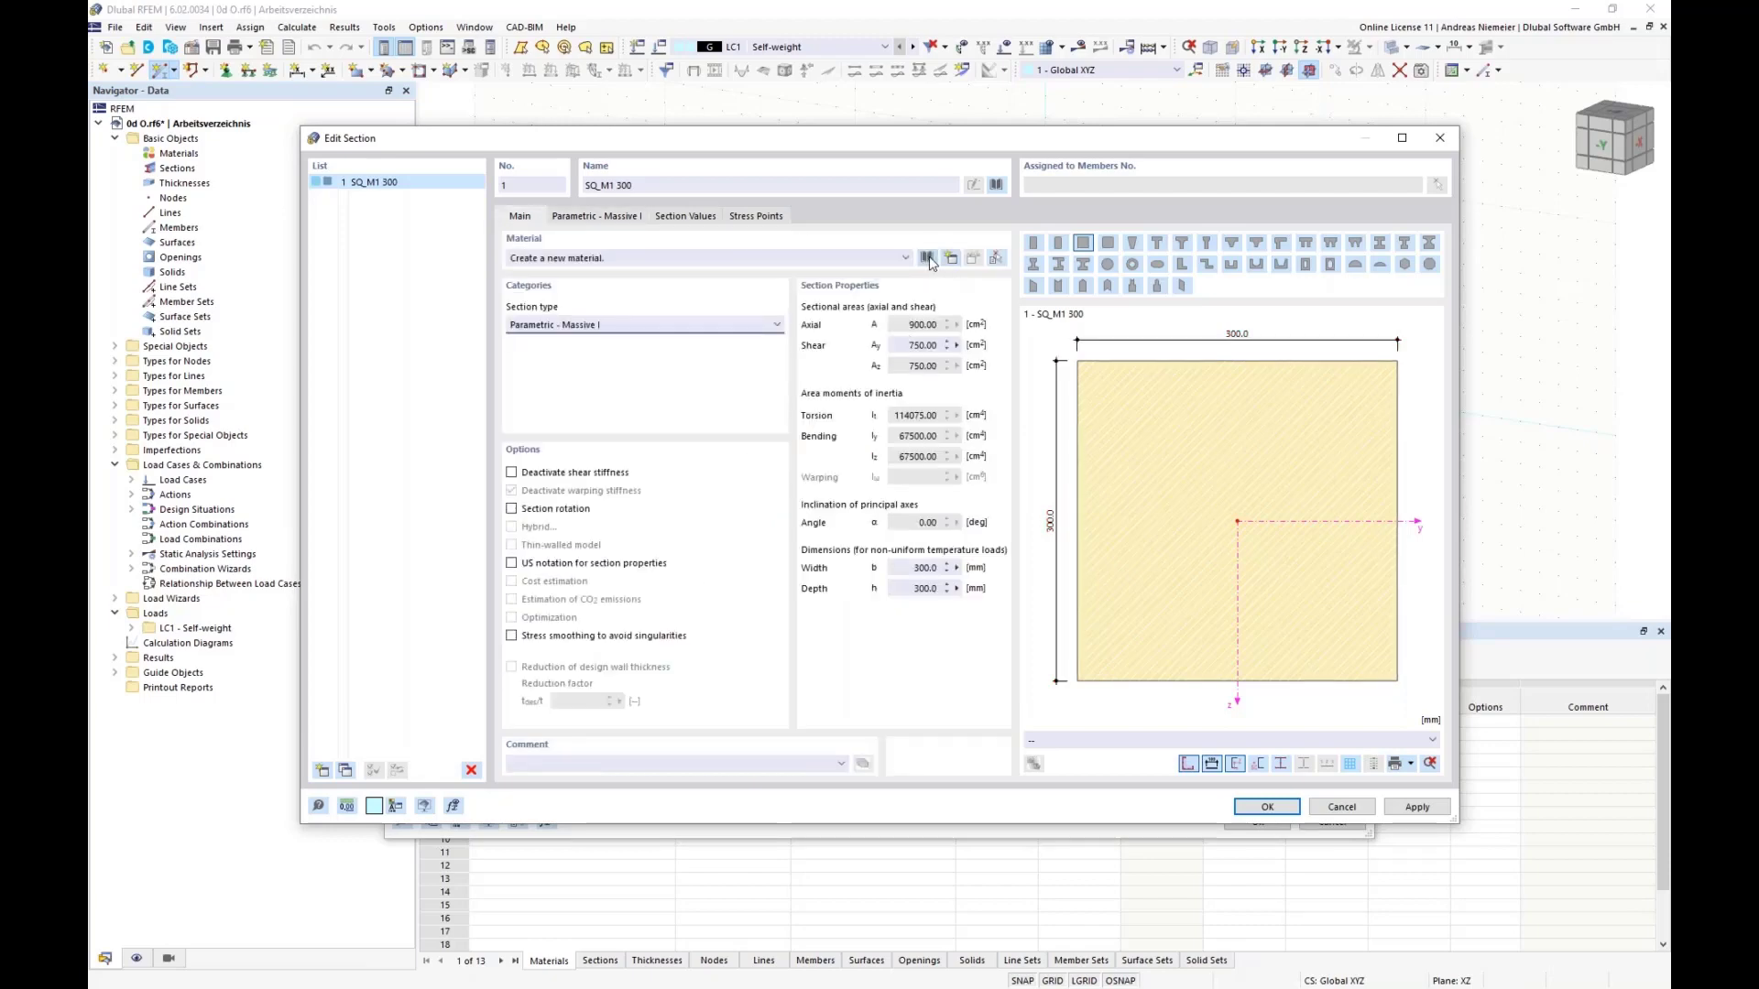
Step: Assign concrete C25/30 from the material library to the square section
left_click(929, 259)
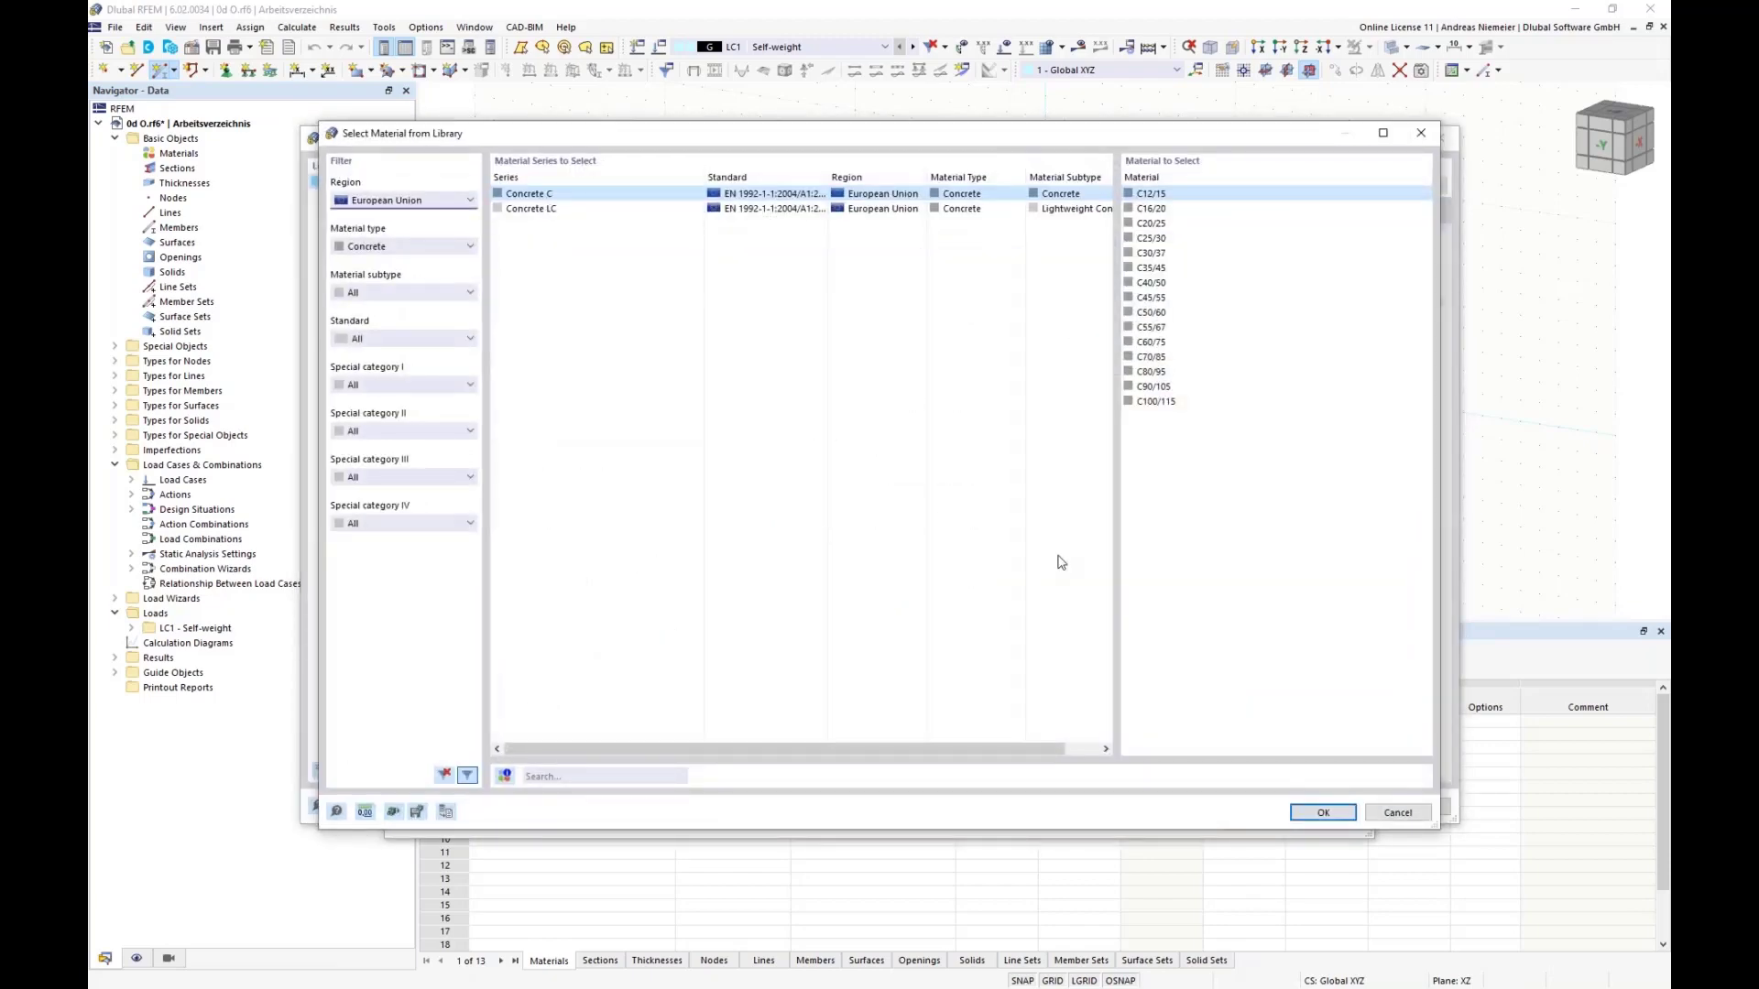
left_click(1172, 239)
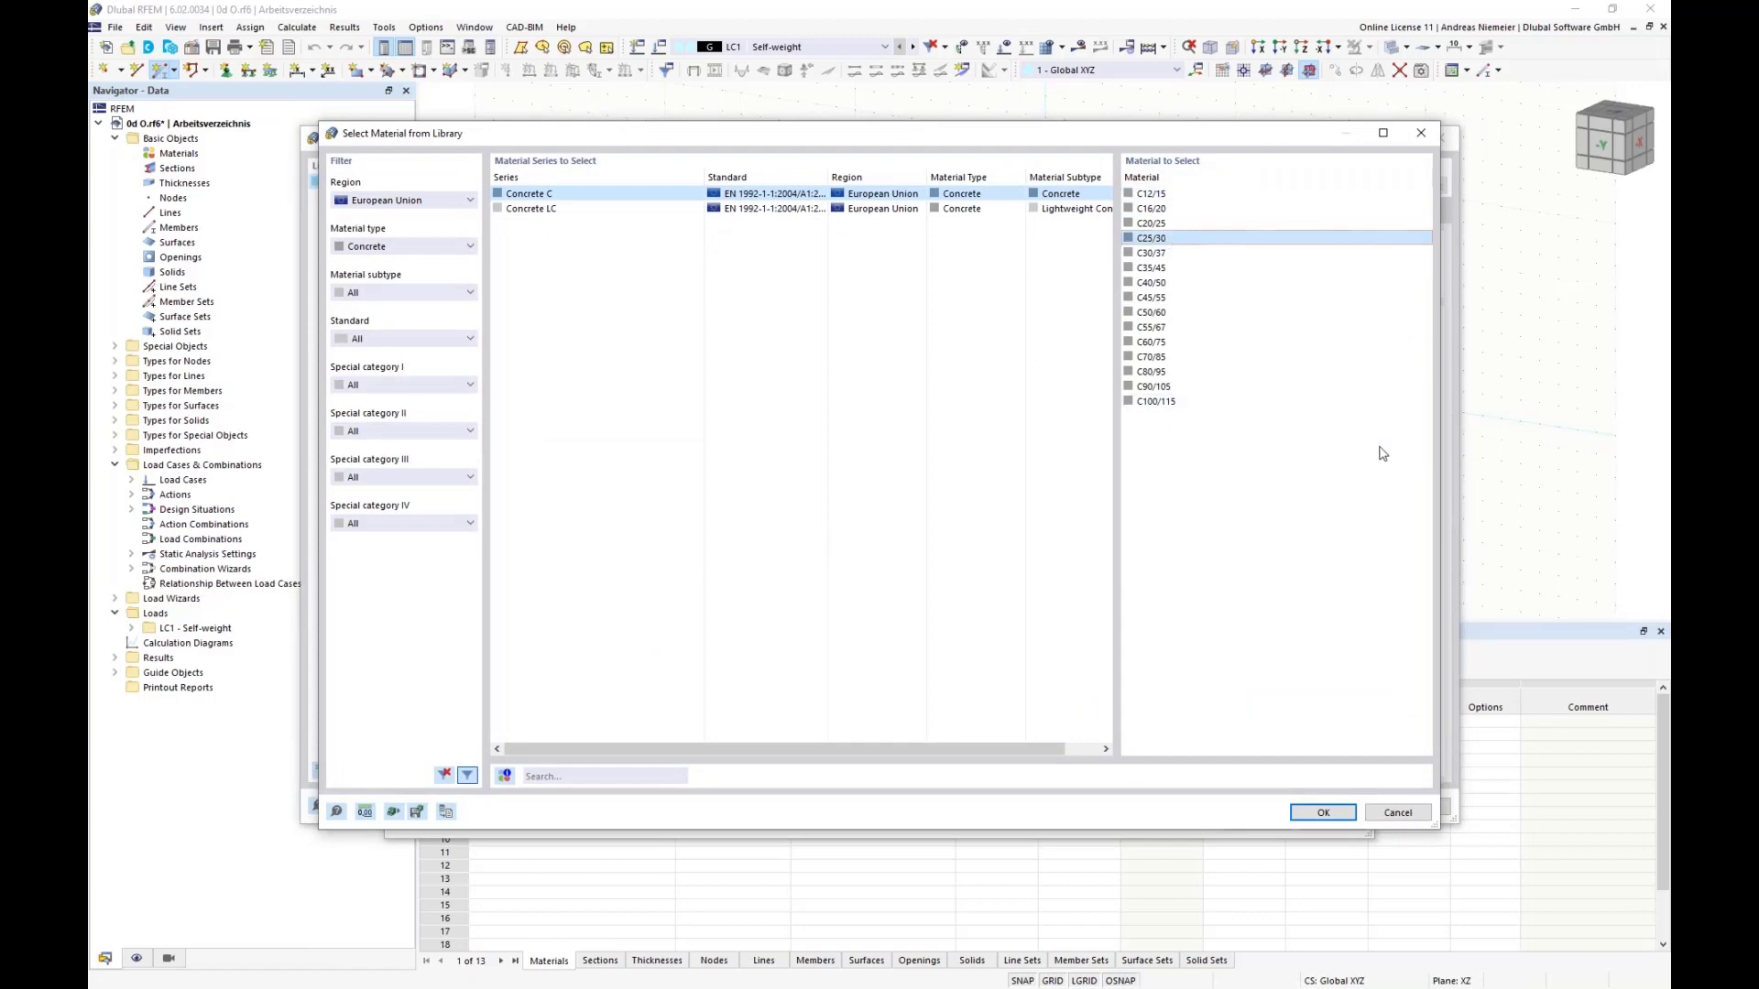
left_click(1319, 812)
left_click(1265, 810)
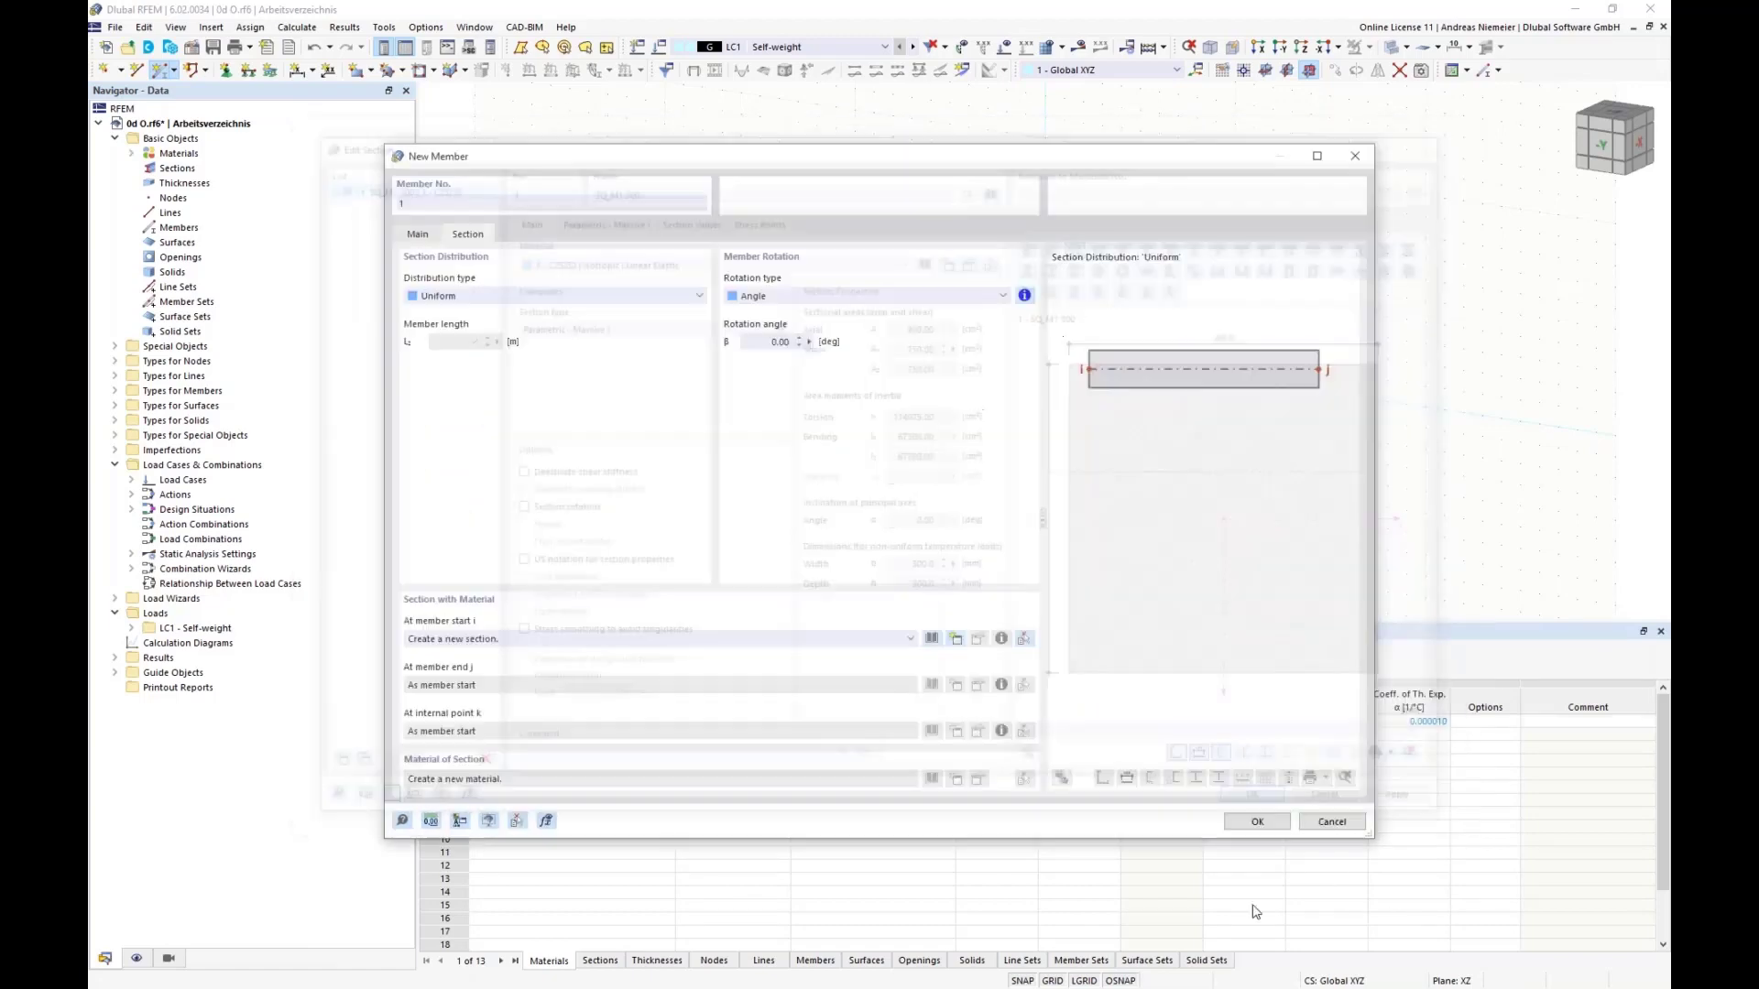
Step: Place the beam member as a vertical column starting at the origin and rising along the Z axis
left_click(1257, 821)
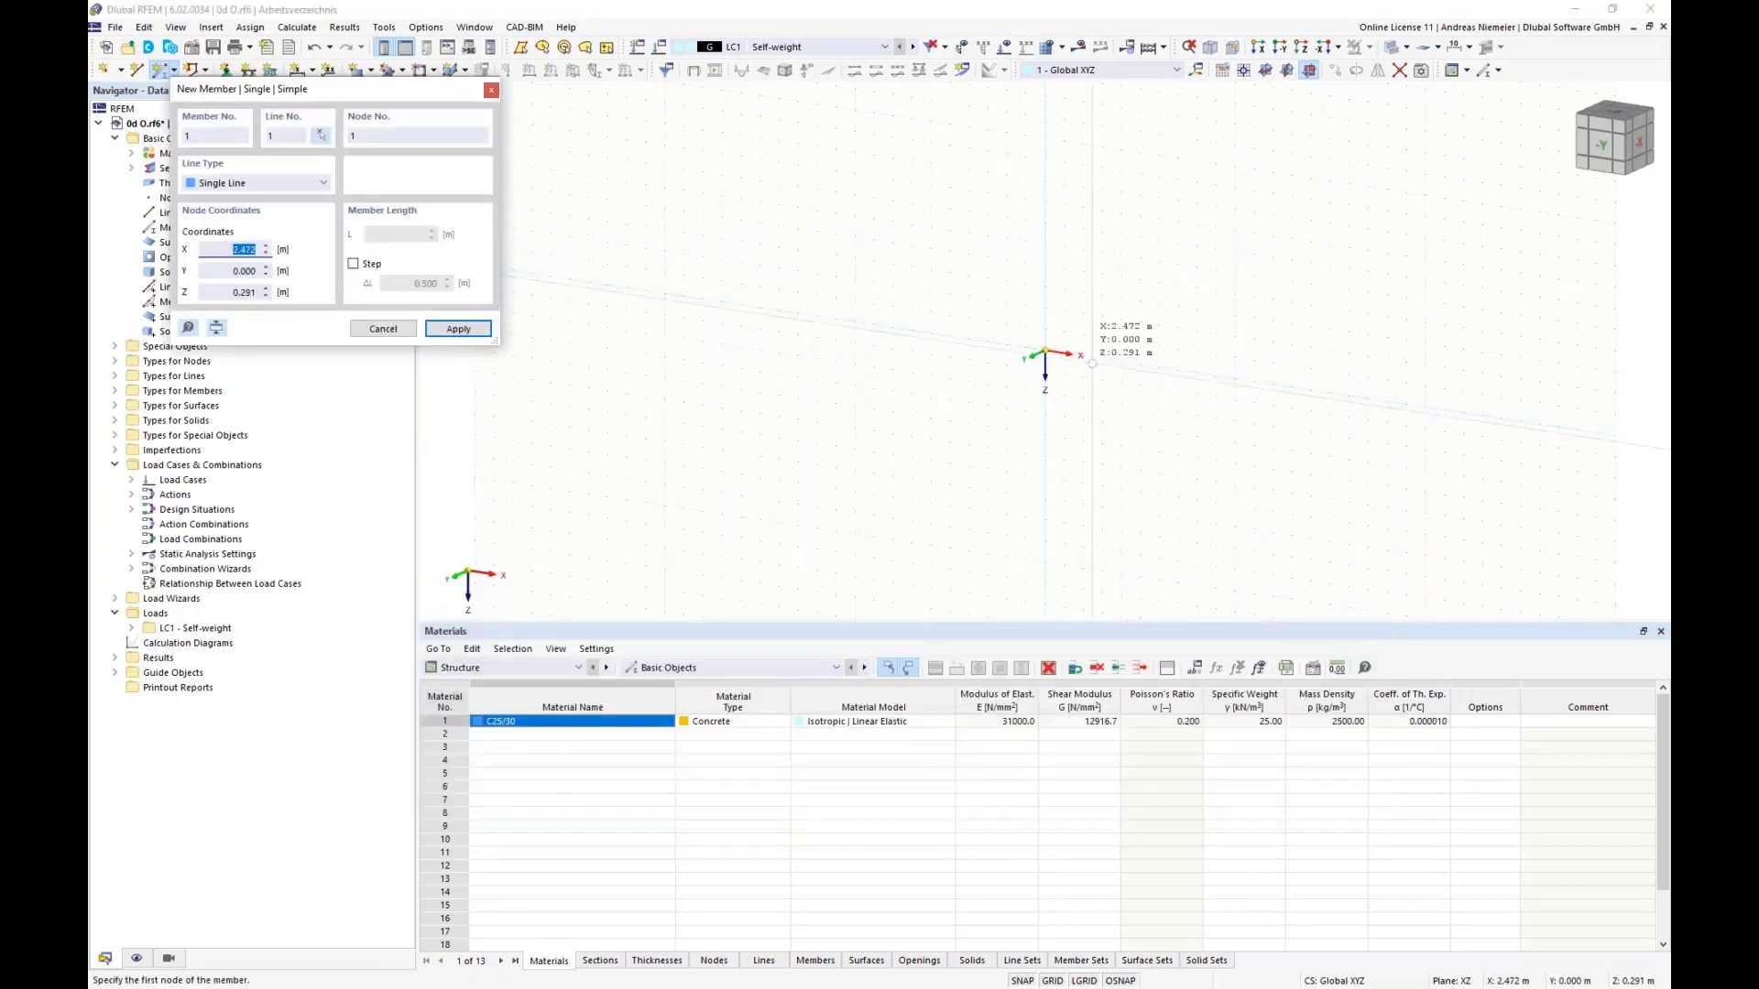
left_click(1044, 353)
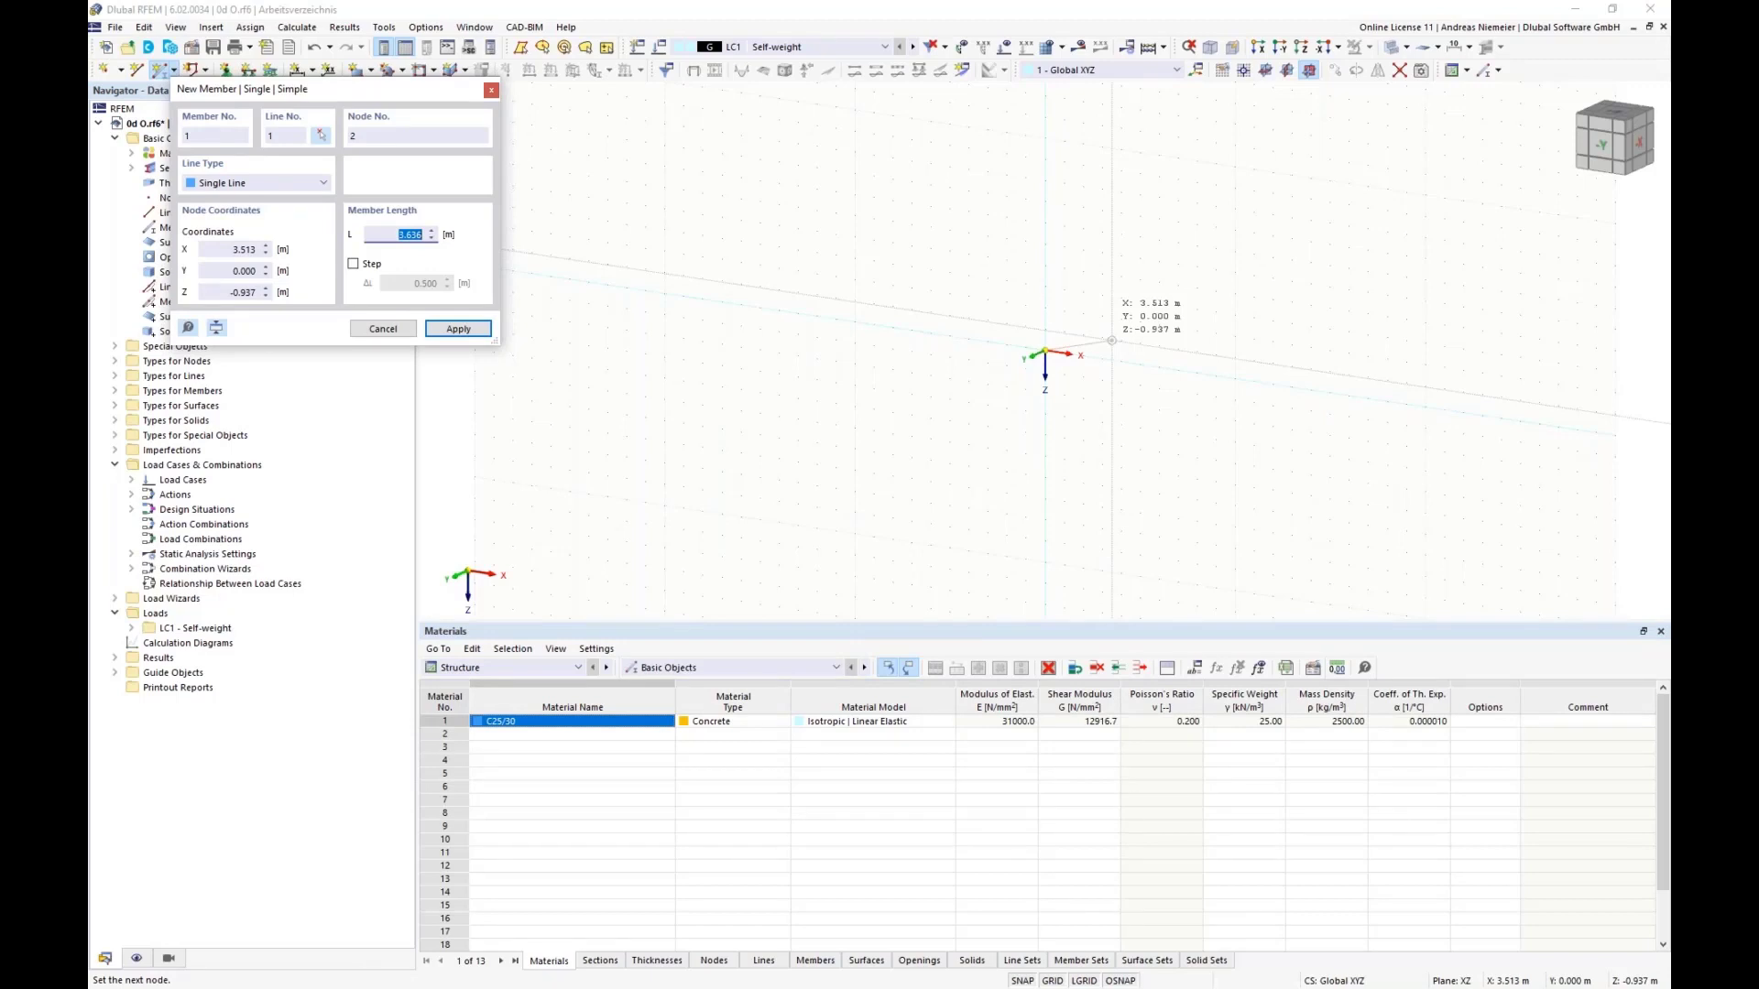
left_click(1044, 287)
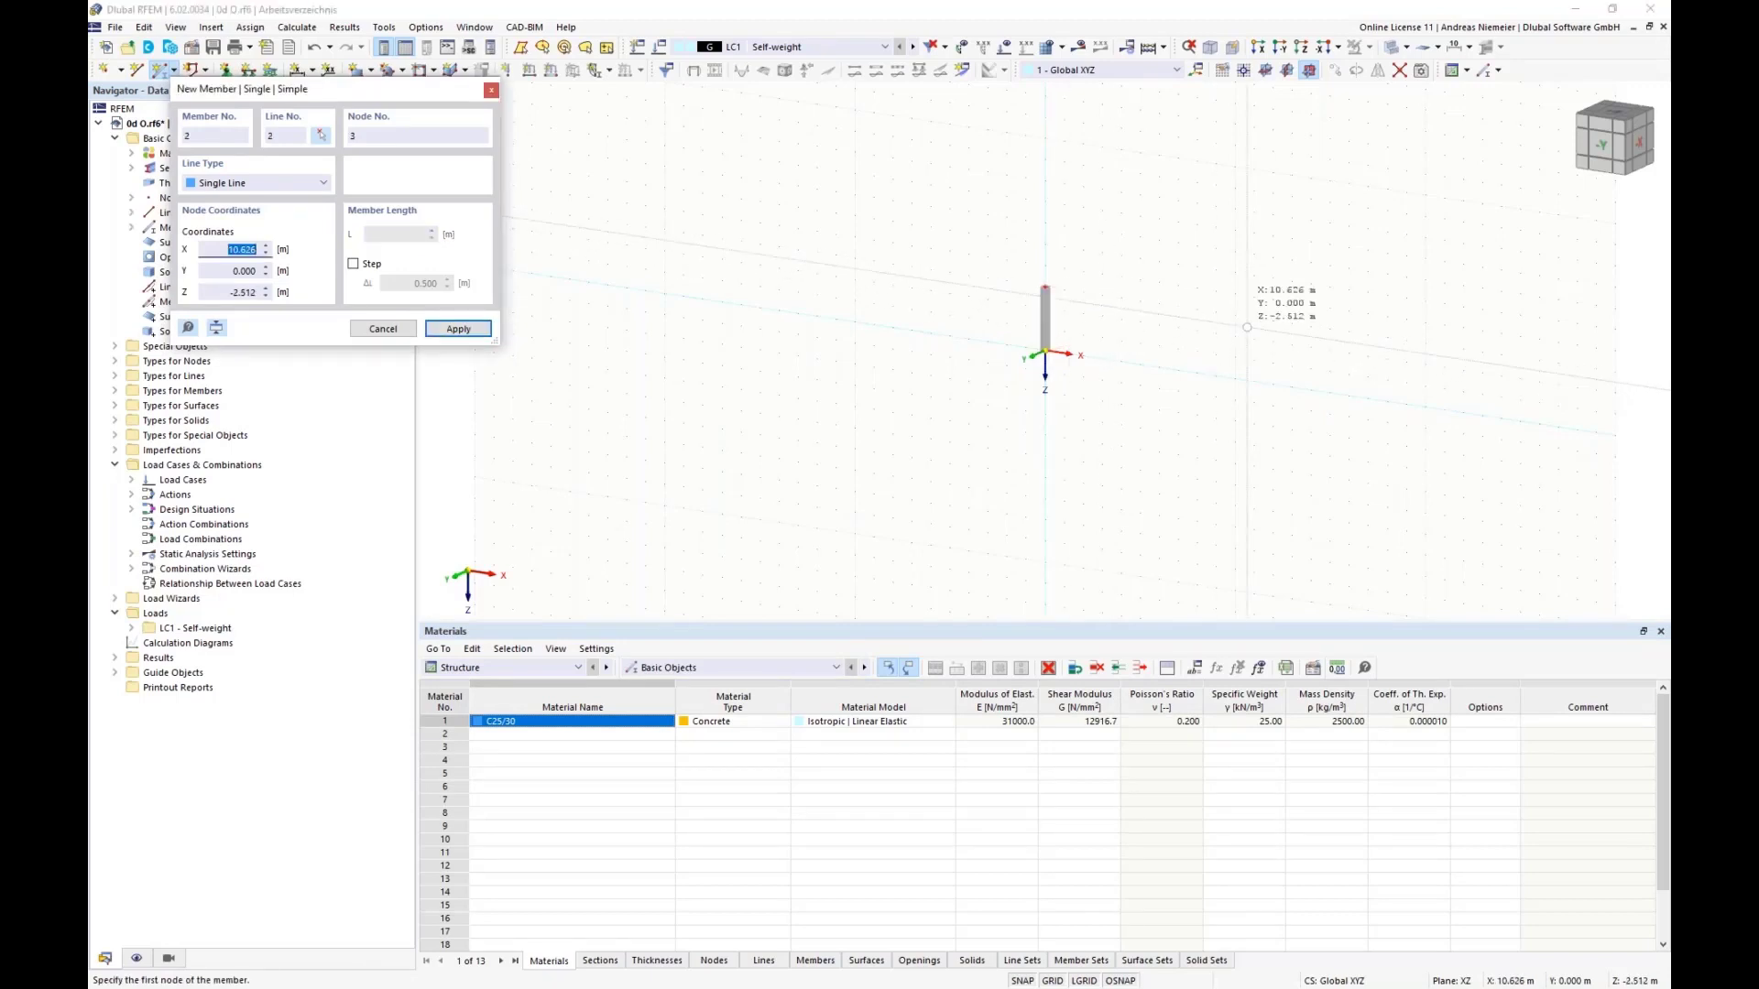
key("Escape")
Step: Set the work plane to XY and define a new center-based rectangular surface with uniform 200 mm thickness in C25/30
middle_click_drag(1076, 307, 816, 345)
scroll(815, 344, "up", 4)
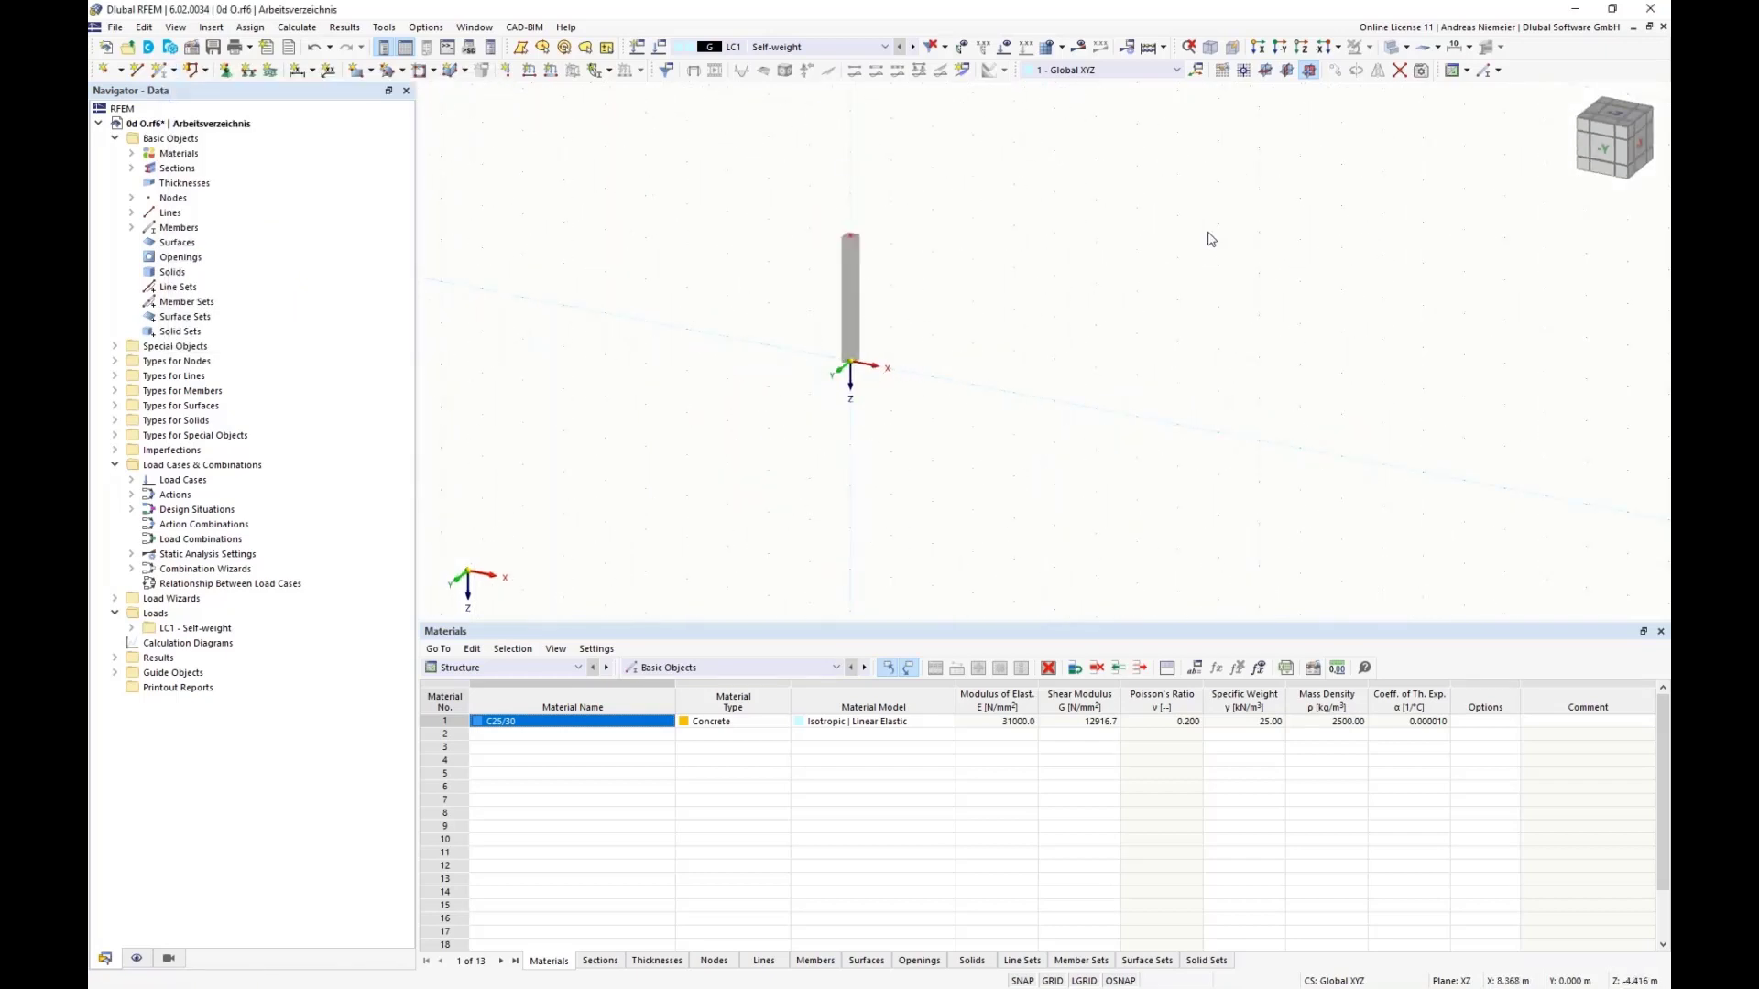
left_click(1266, 69)
middle_click_drag(720, 271, 744, 322, "ctrl")
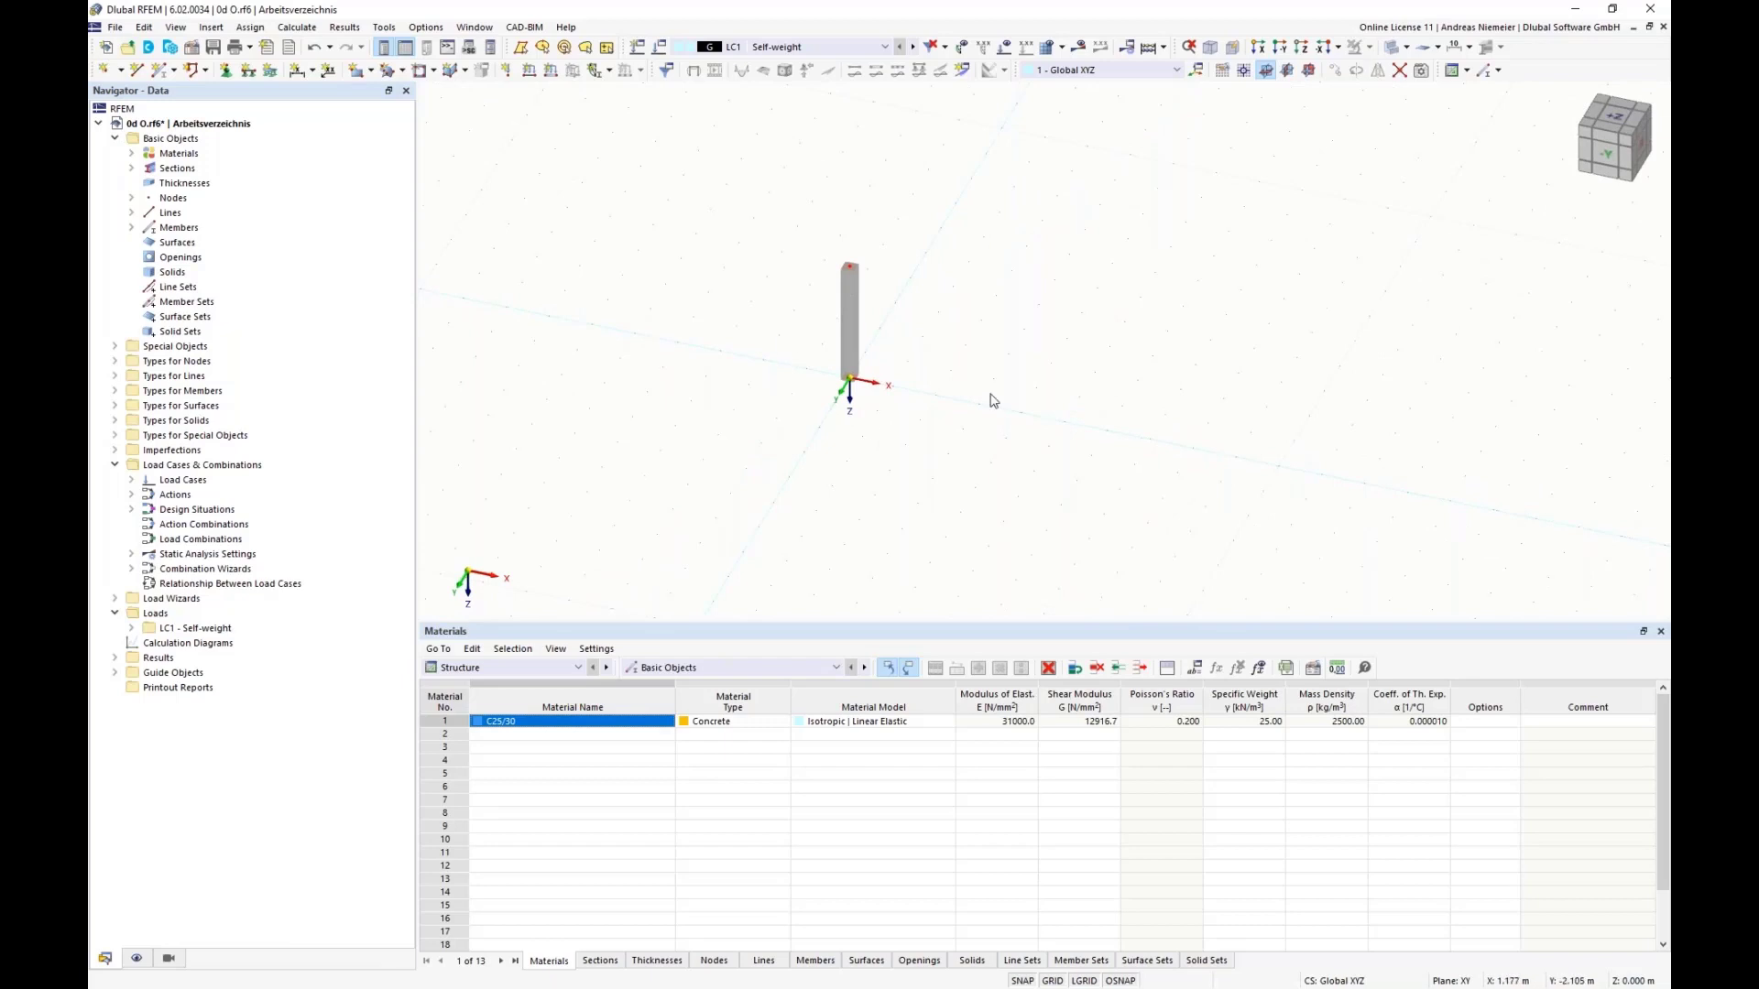
left_click(372, 71)
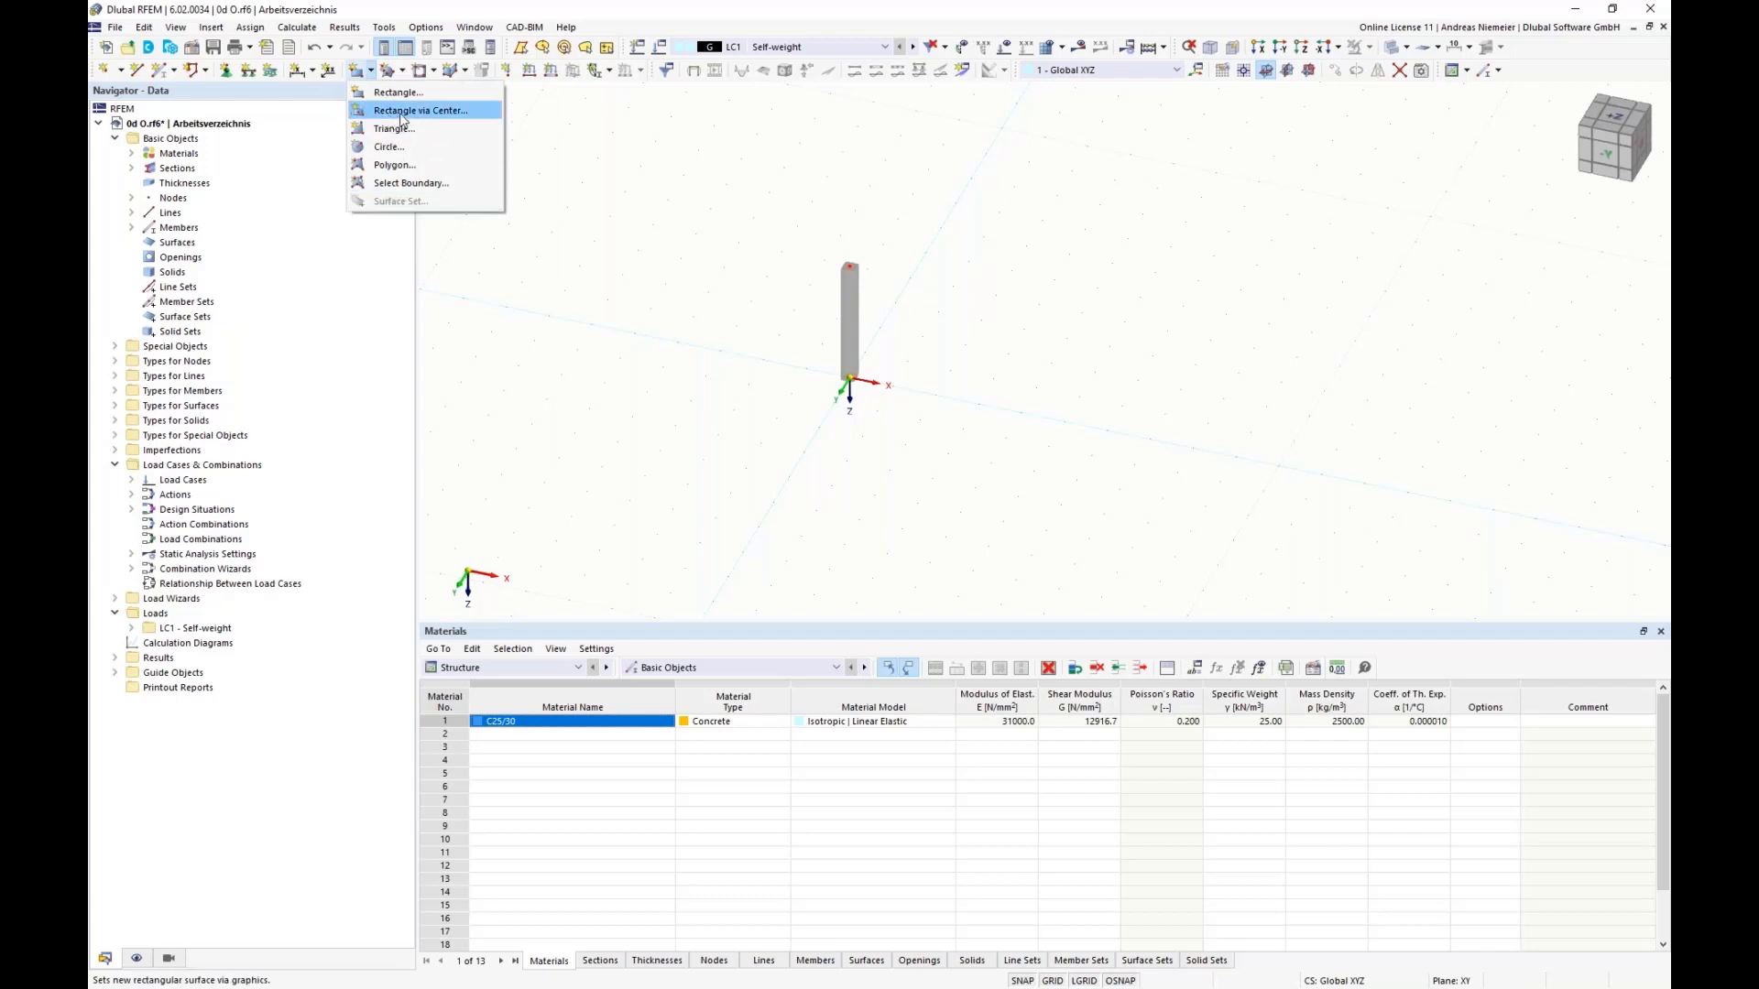
left_click(403, 110)
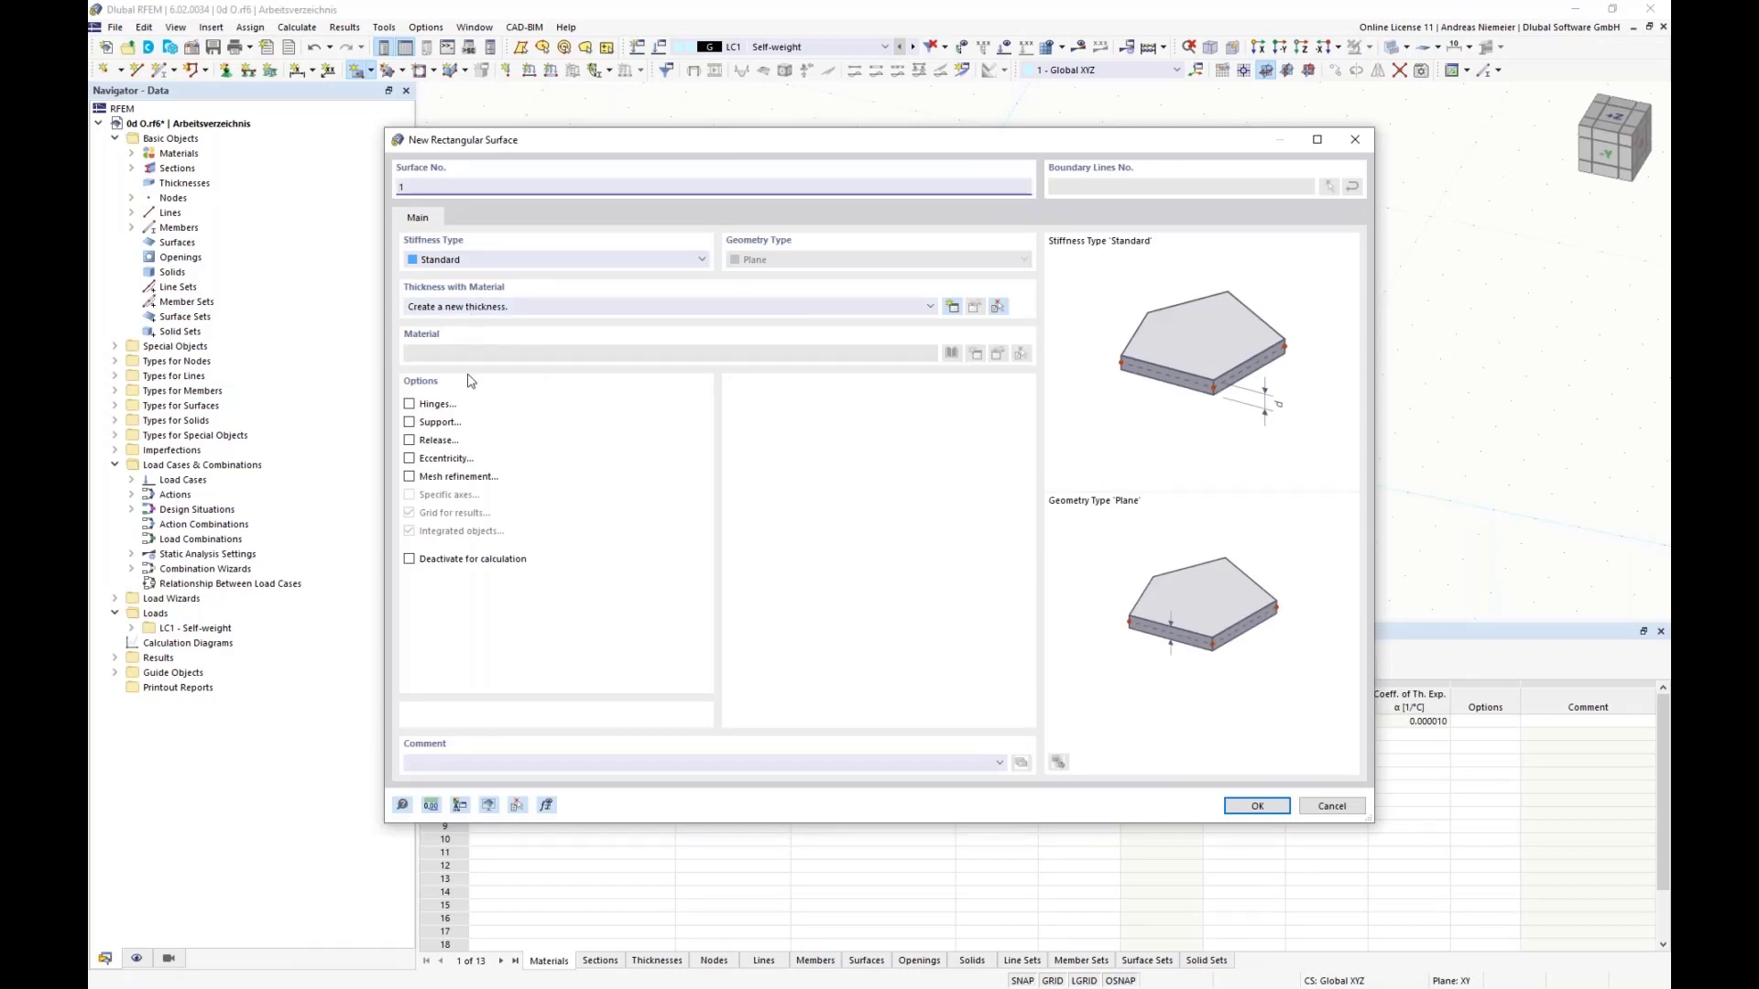
left_click(952, 308)
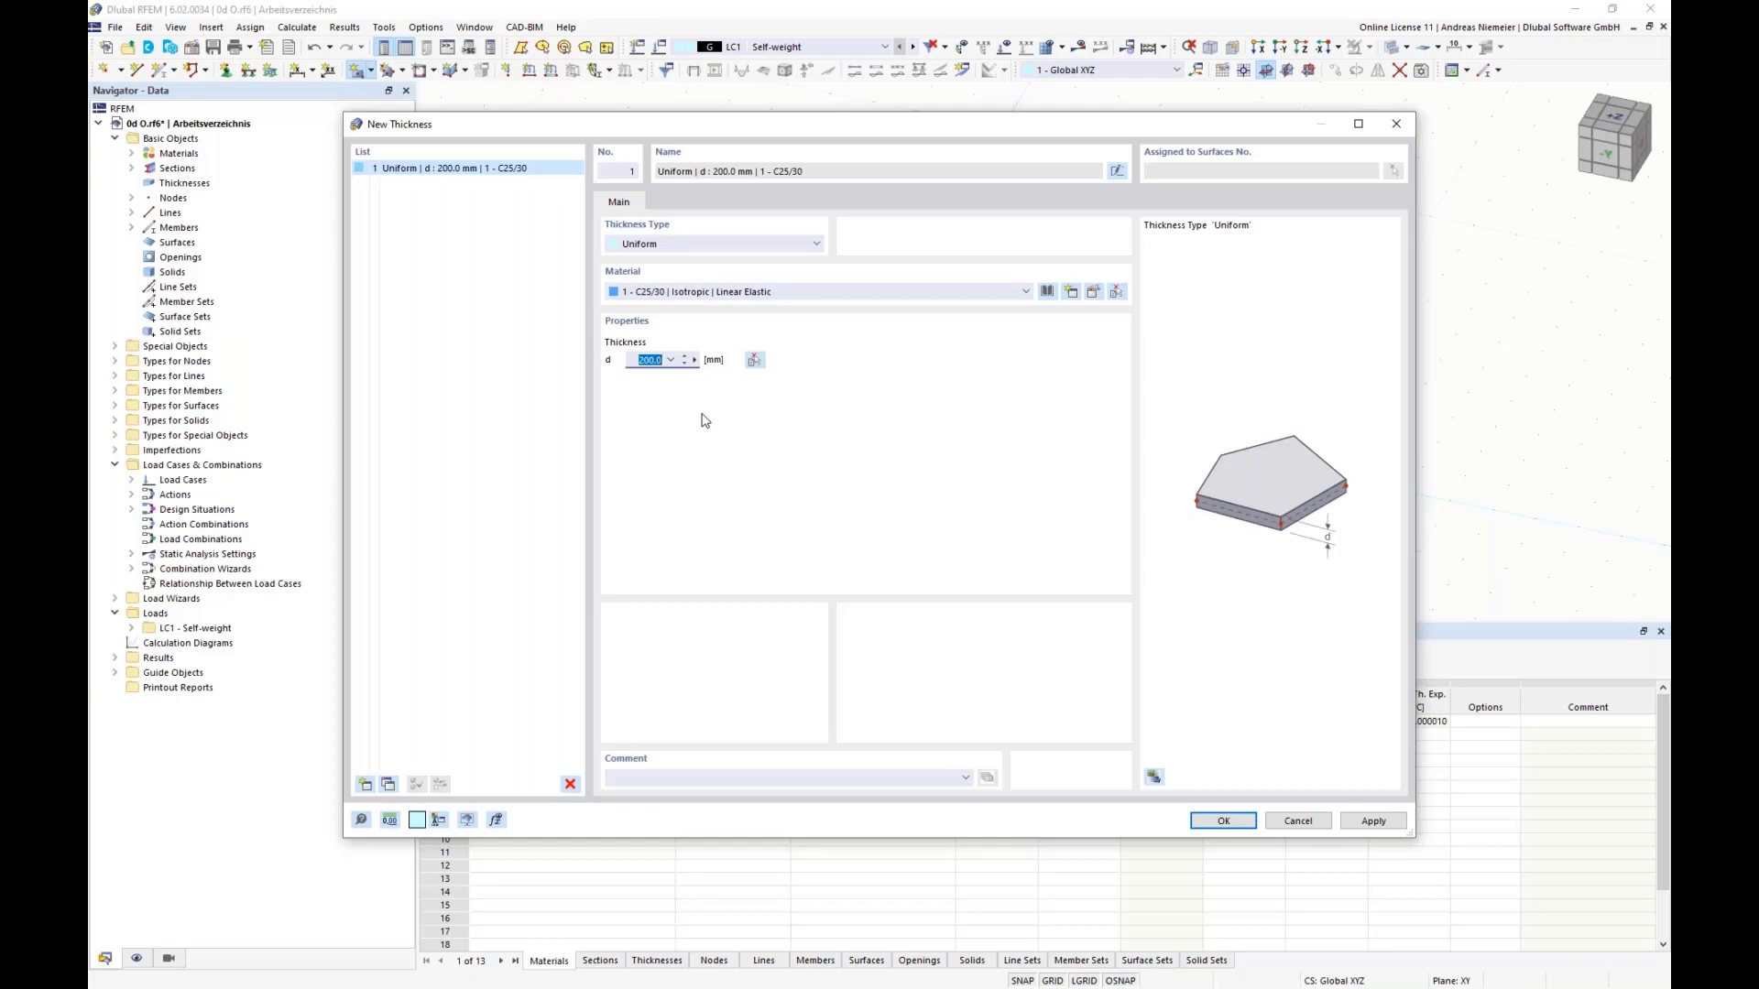
left_click(1207, 823)
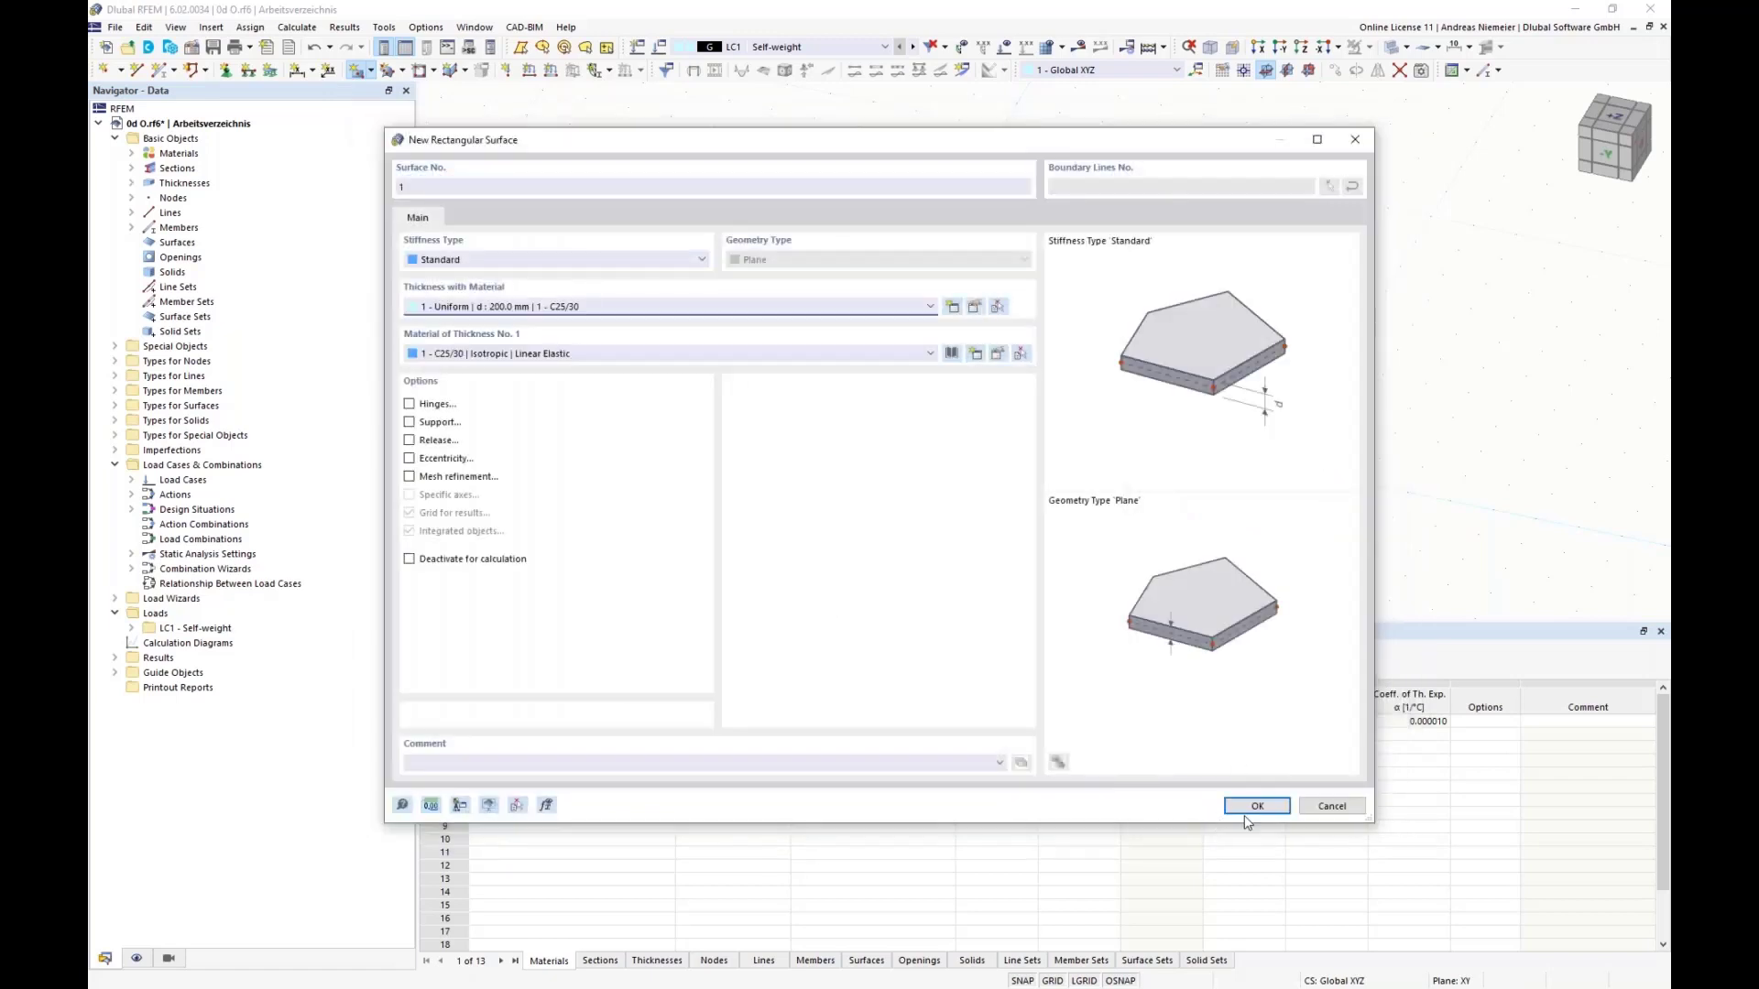
Step: Place the rectangular surface centered on the origin, with a corner at X 1.000 m and Y 1.000 m
left_click(1249, 815)
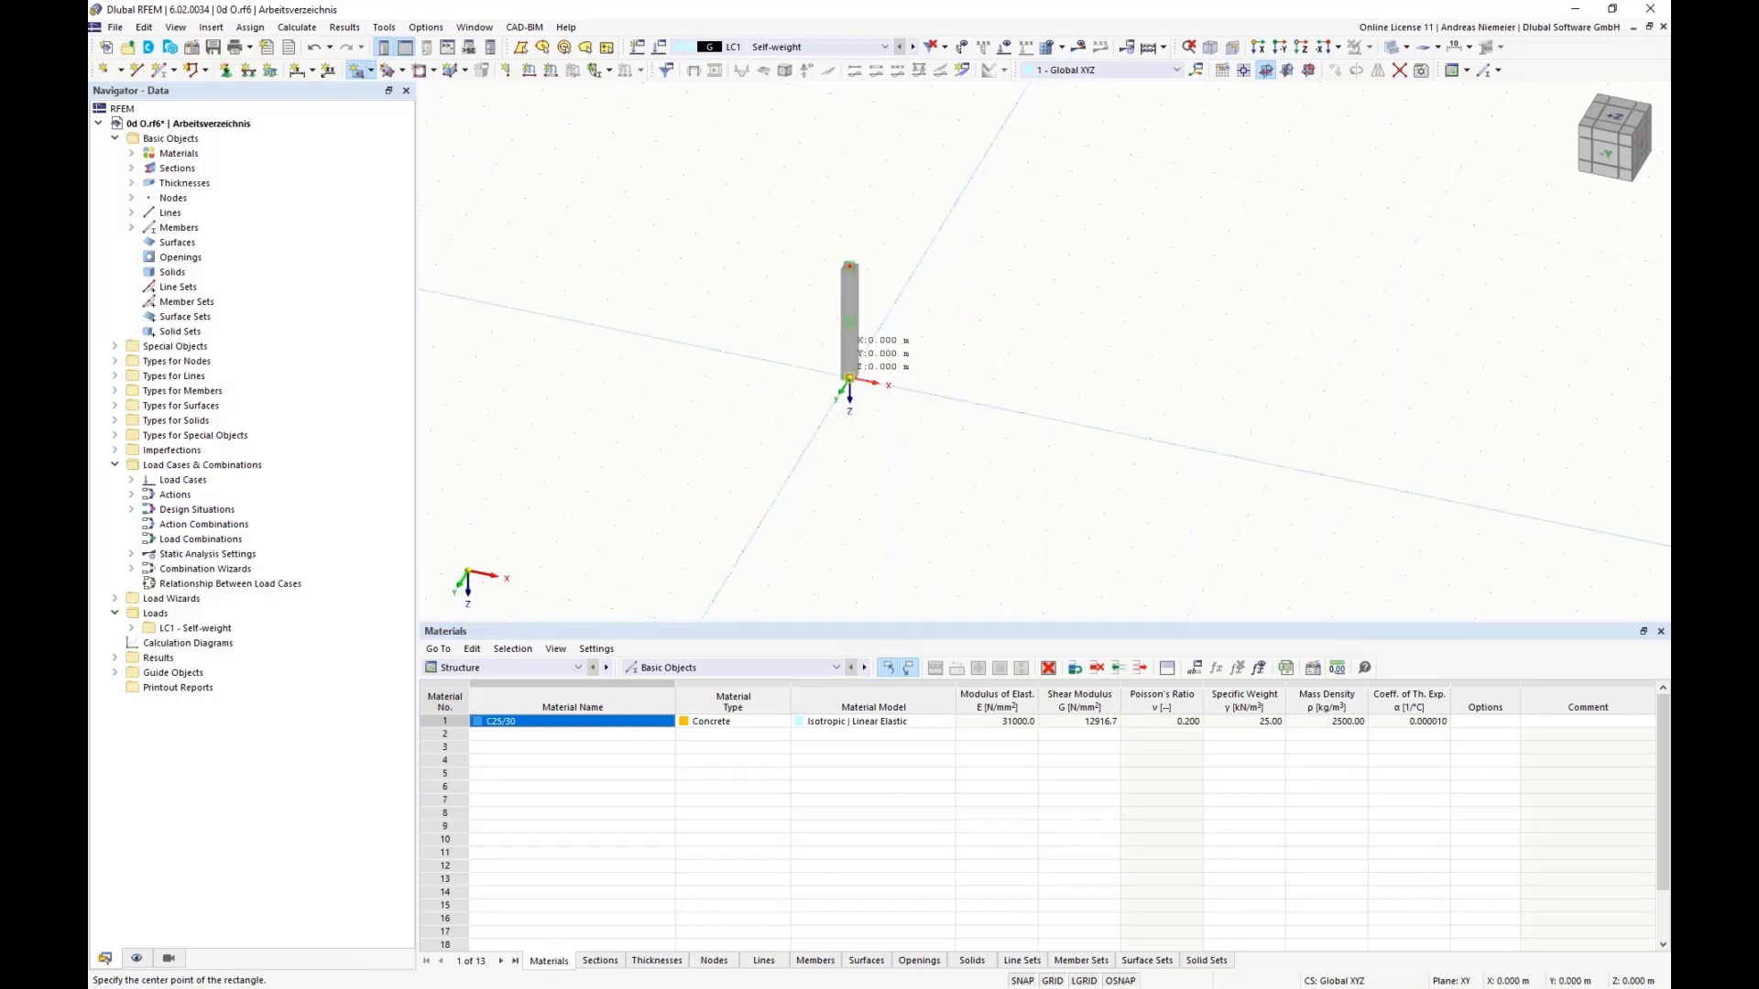
left_click(849, 378)
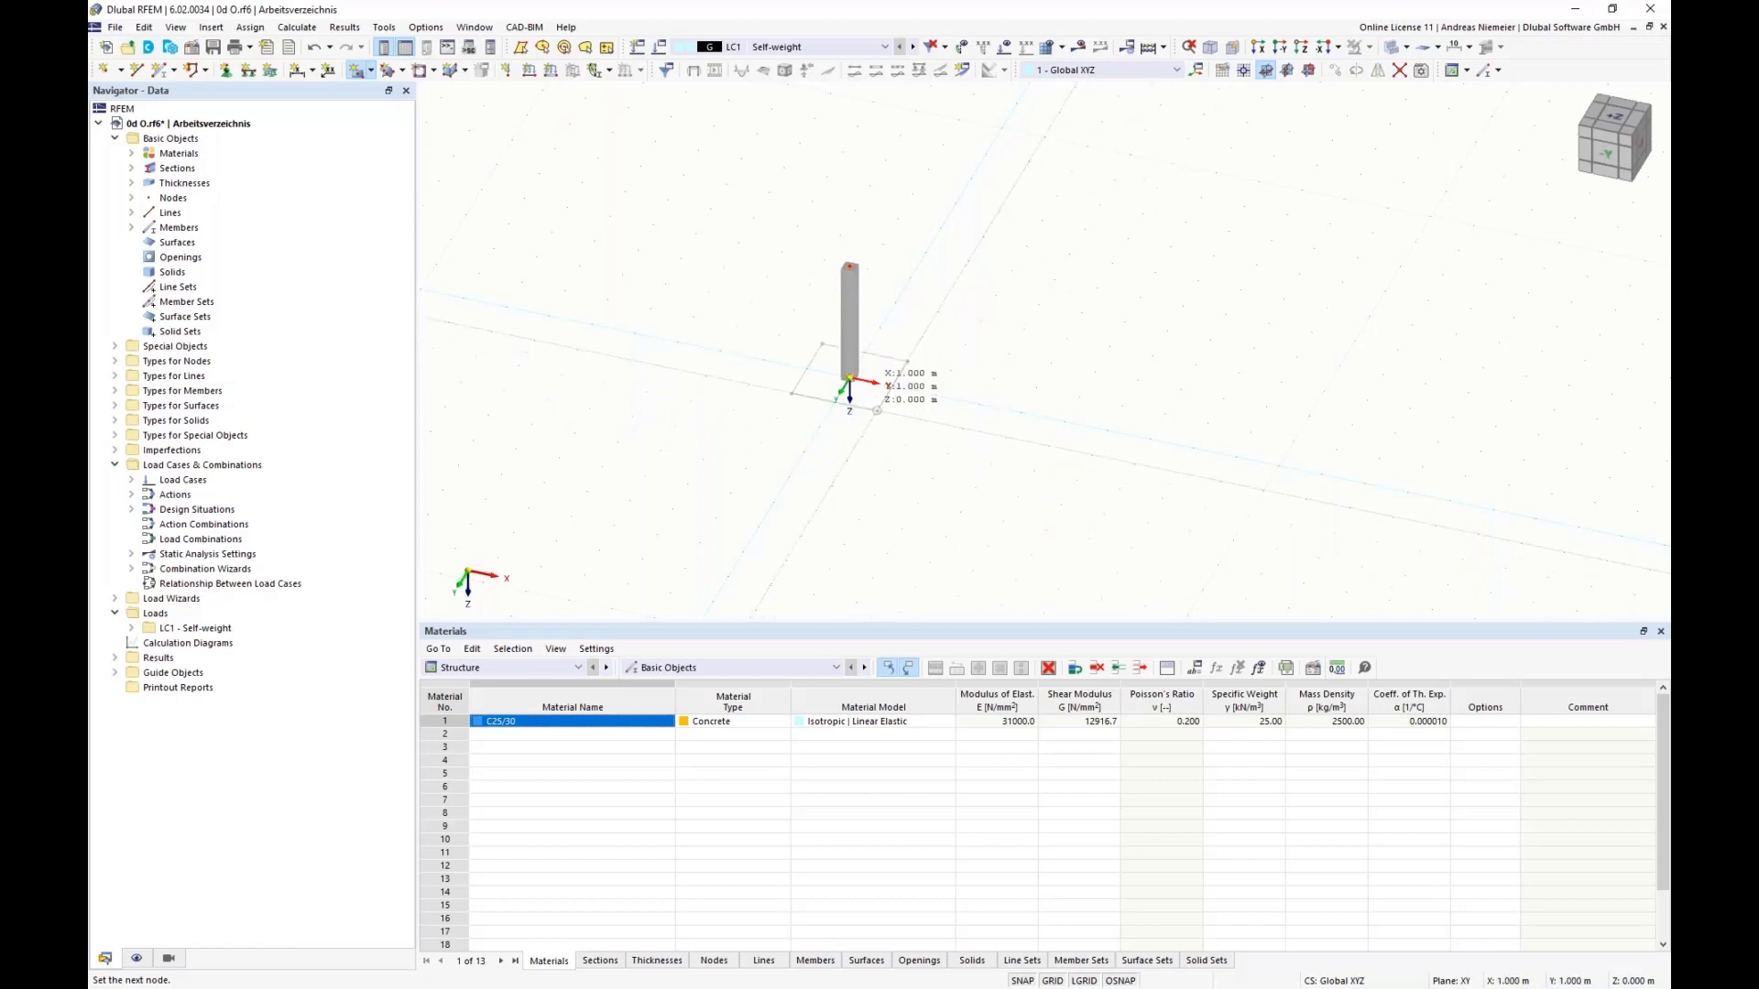
left_click(849, 378)
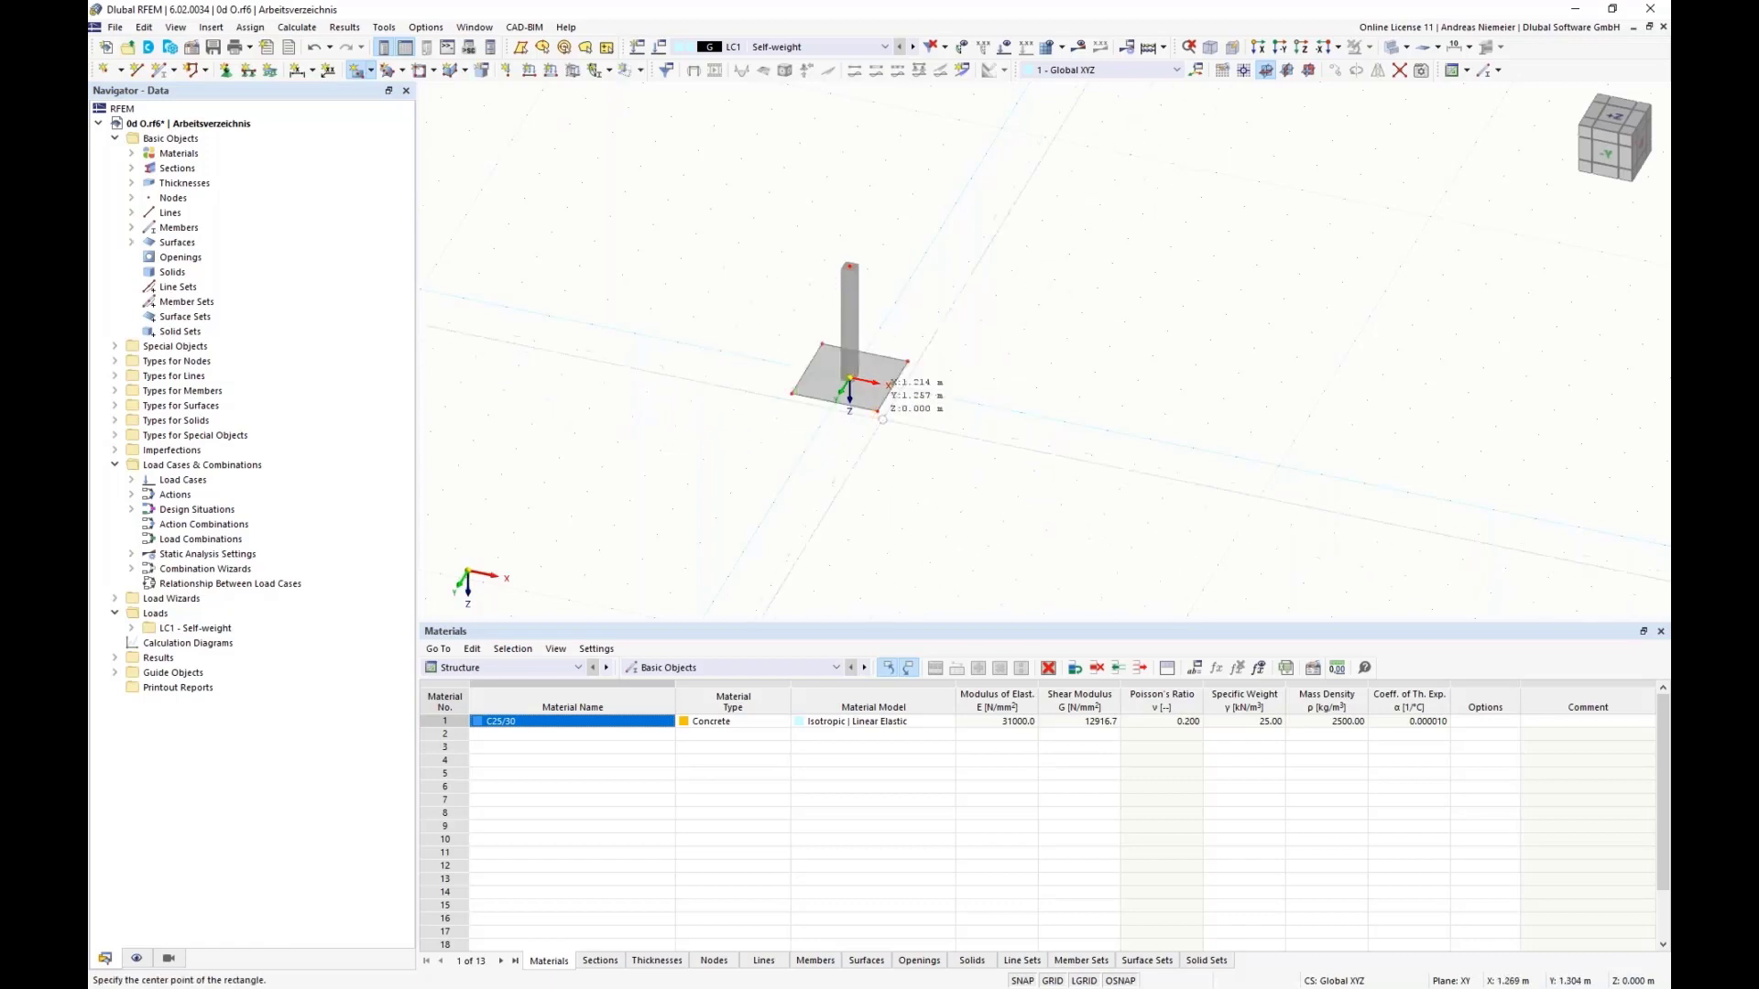
Step: Add linear dimensions to the two front edges of the base plate
scroll(903, 430, "up", 3)
middle_click_drag(1076, 463, 998, 471, "ctrl")
scroll(998, 471, "up", 1)
left_click(300, 73)
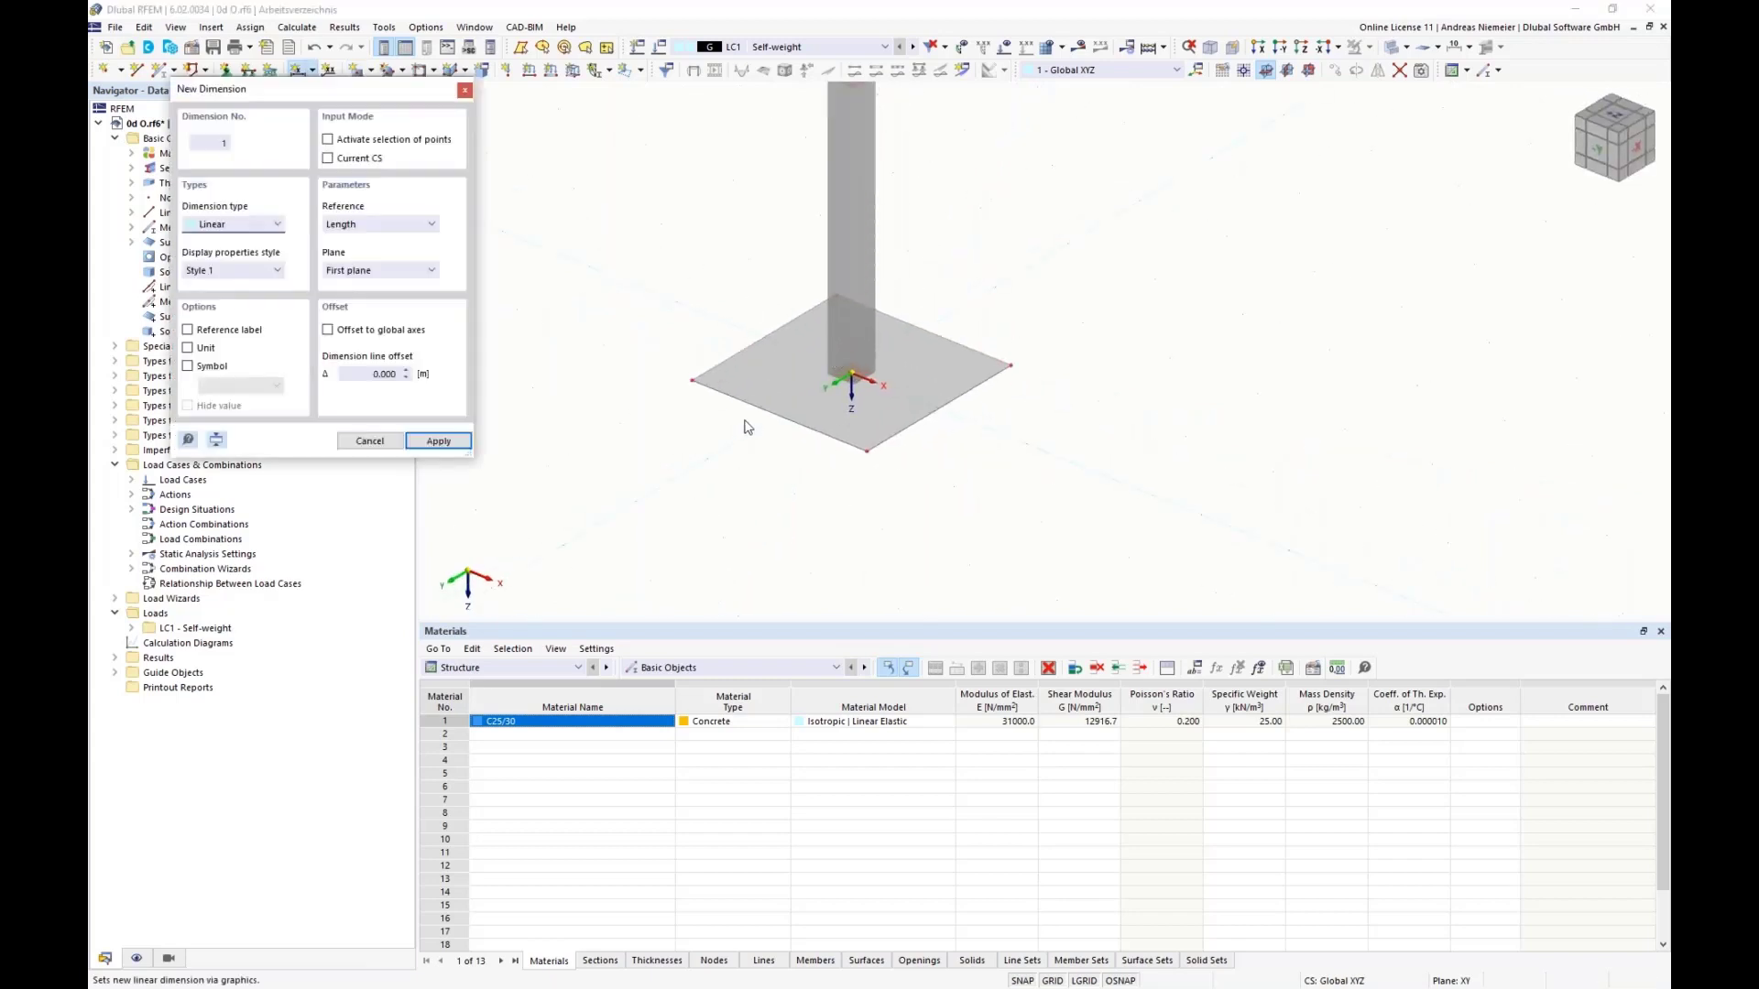
left_click(816, 440)
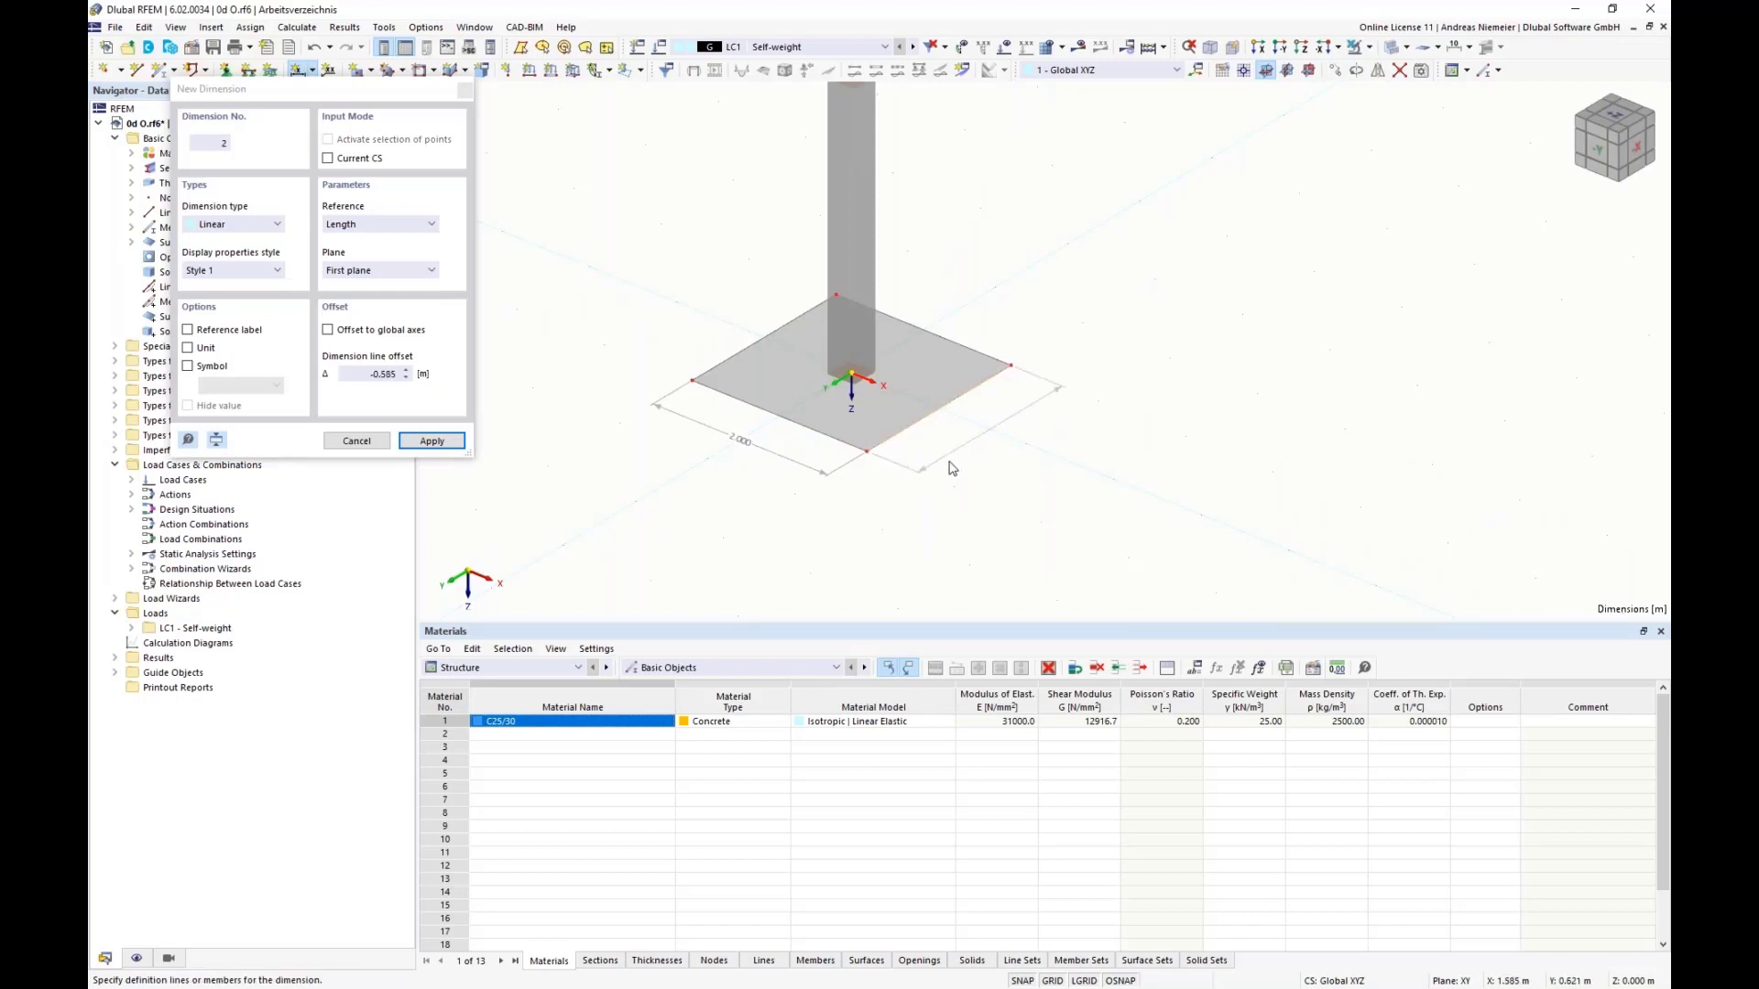
left_click(952, 467)
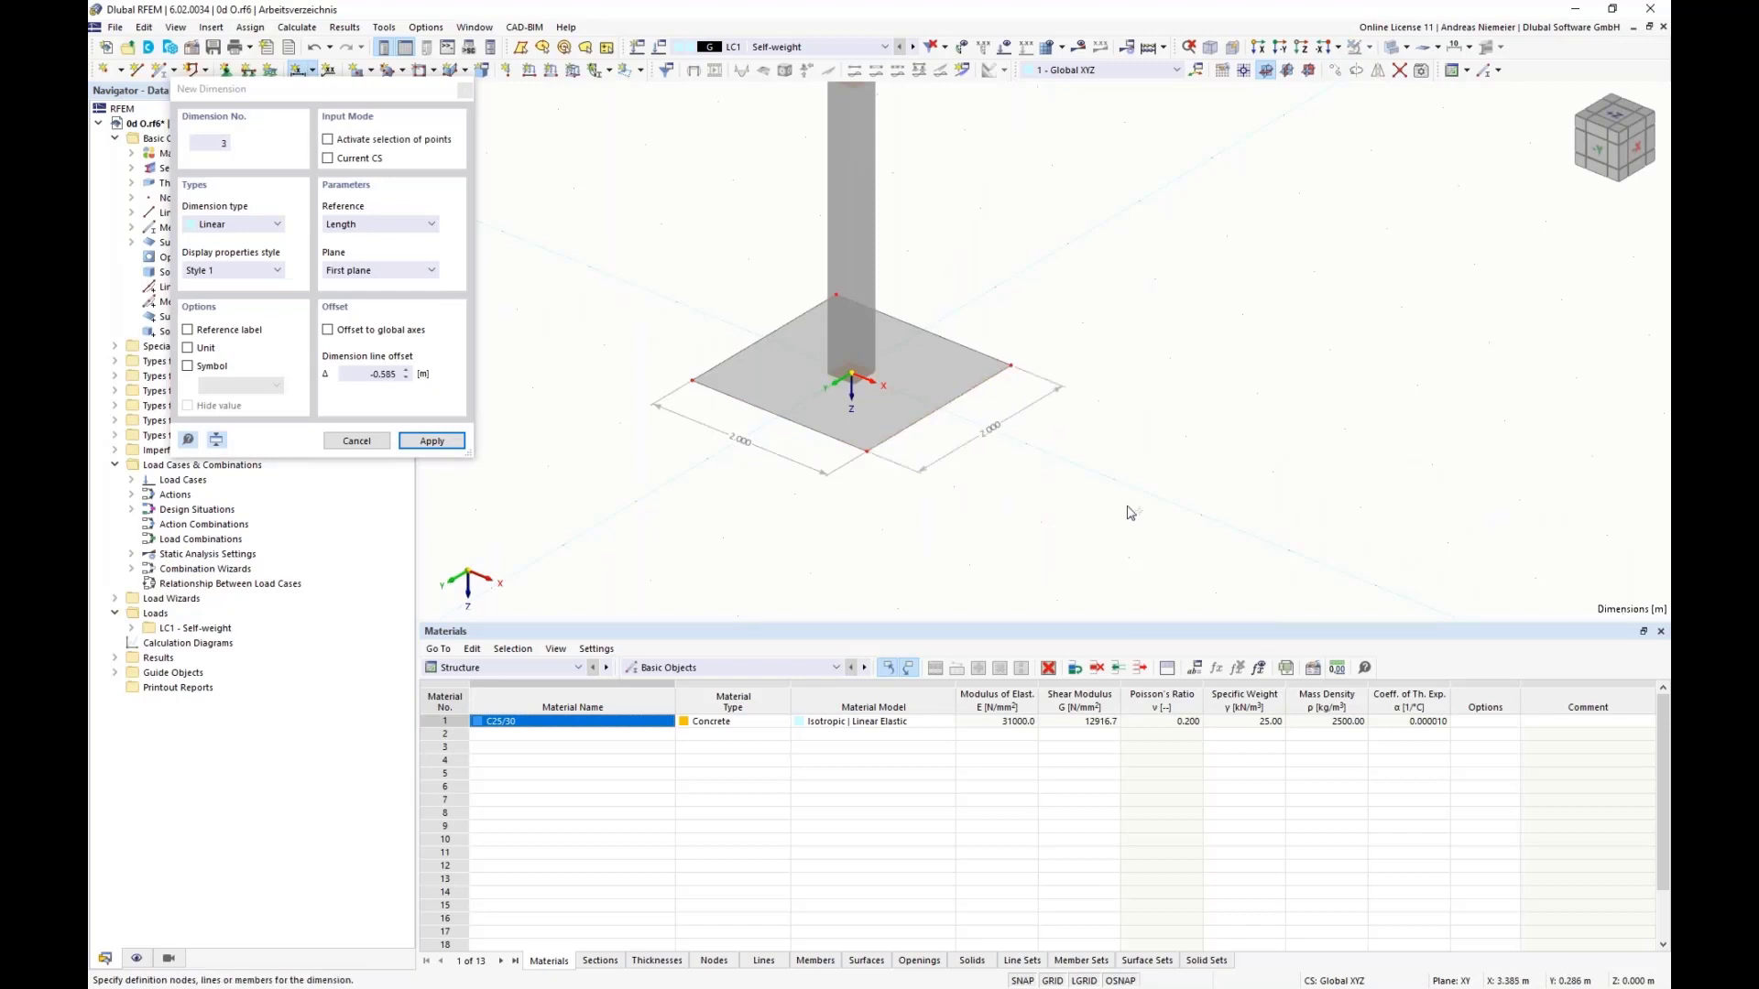
key("Escape")
scroll(1085, 495, "down", 3)
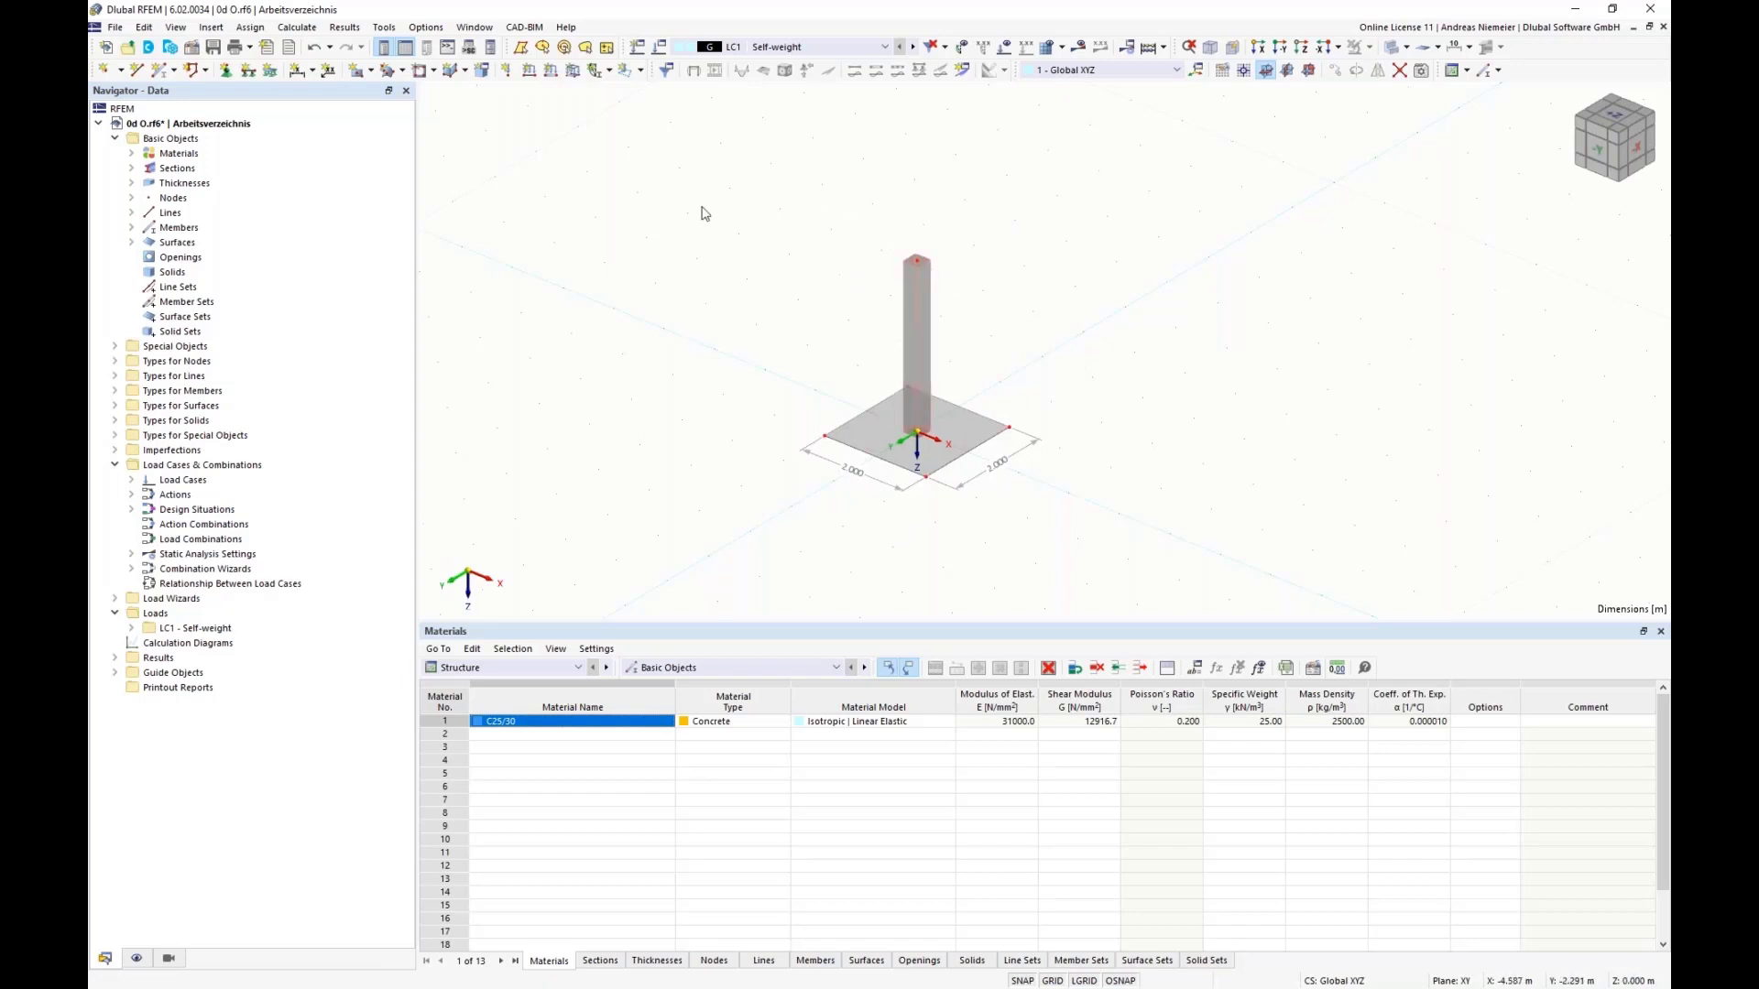
Step: Define a new nodal load of type Components in LC1 with a force of 20 kN in X
left_click(506, 72)
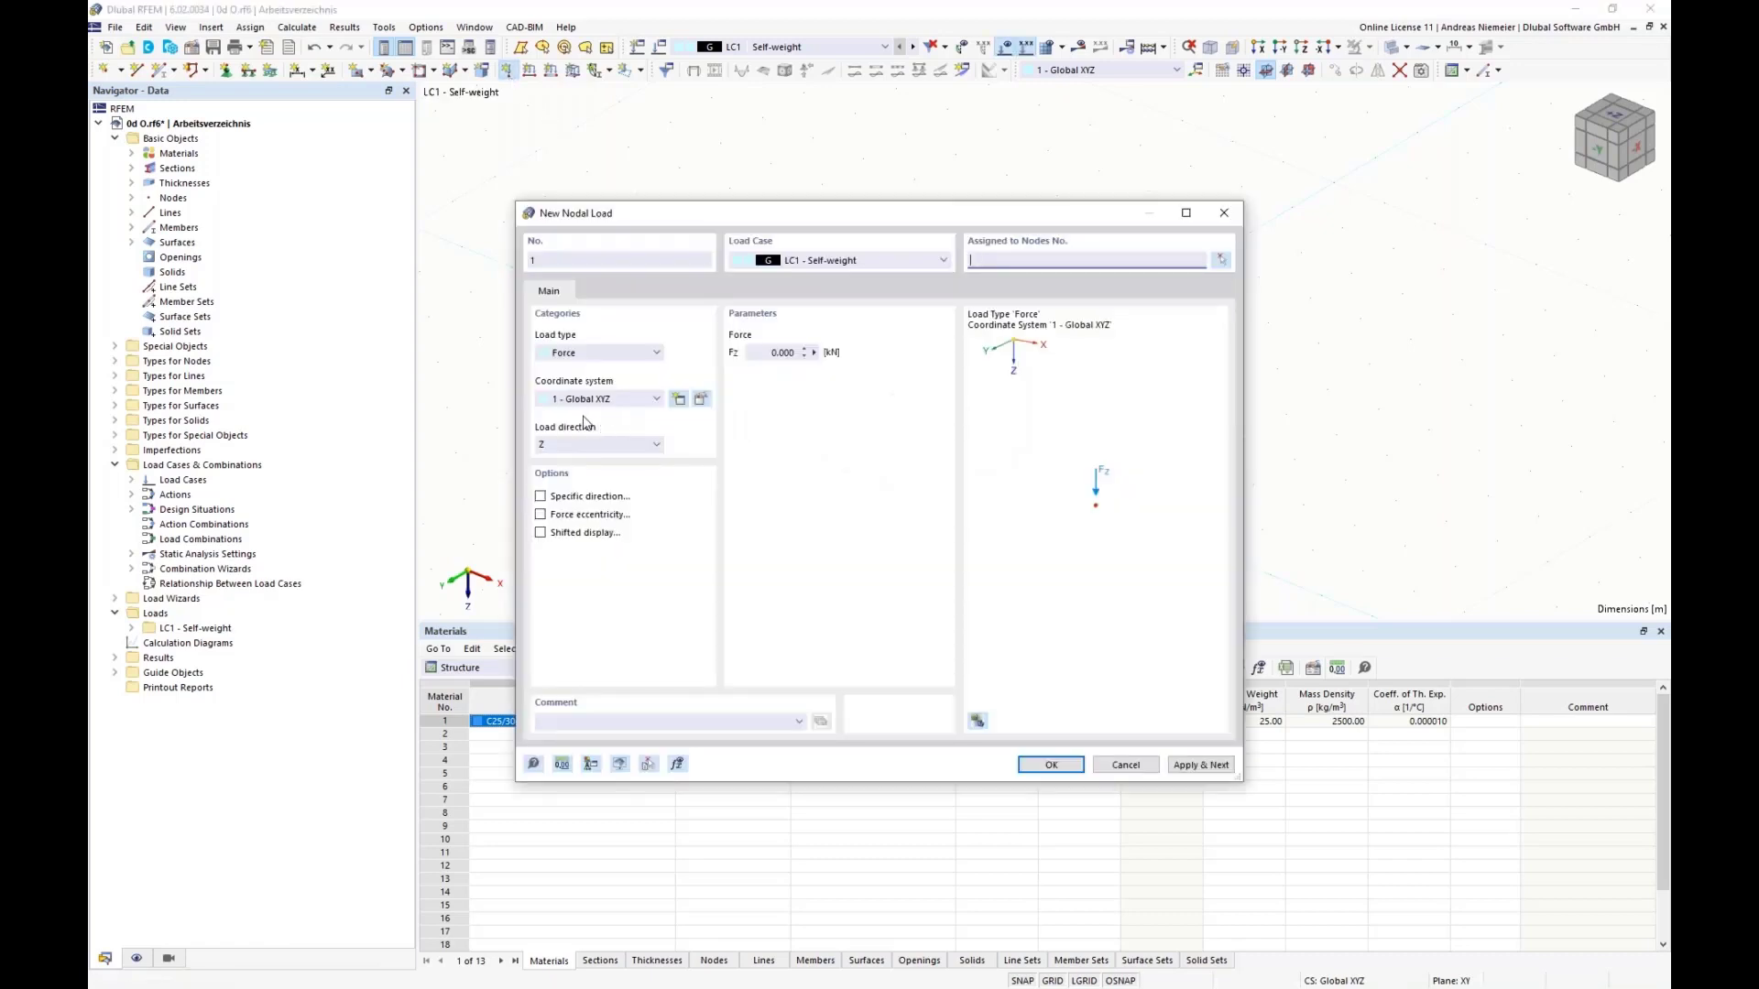
left_click(600, 353)
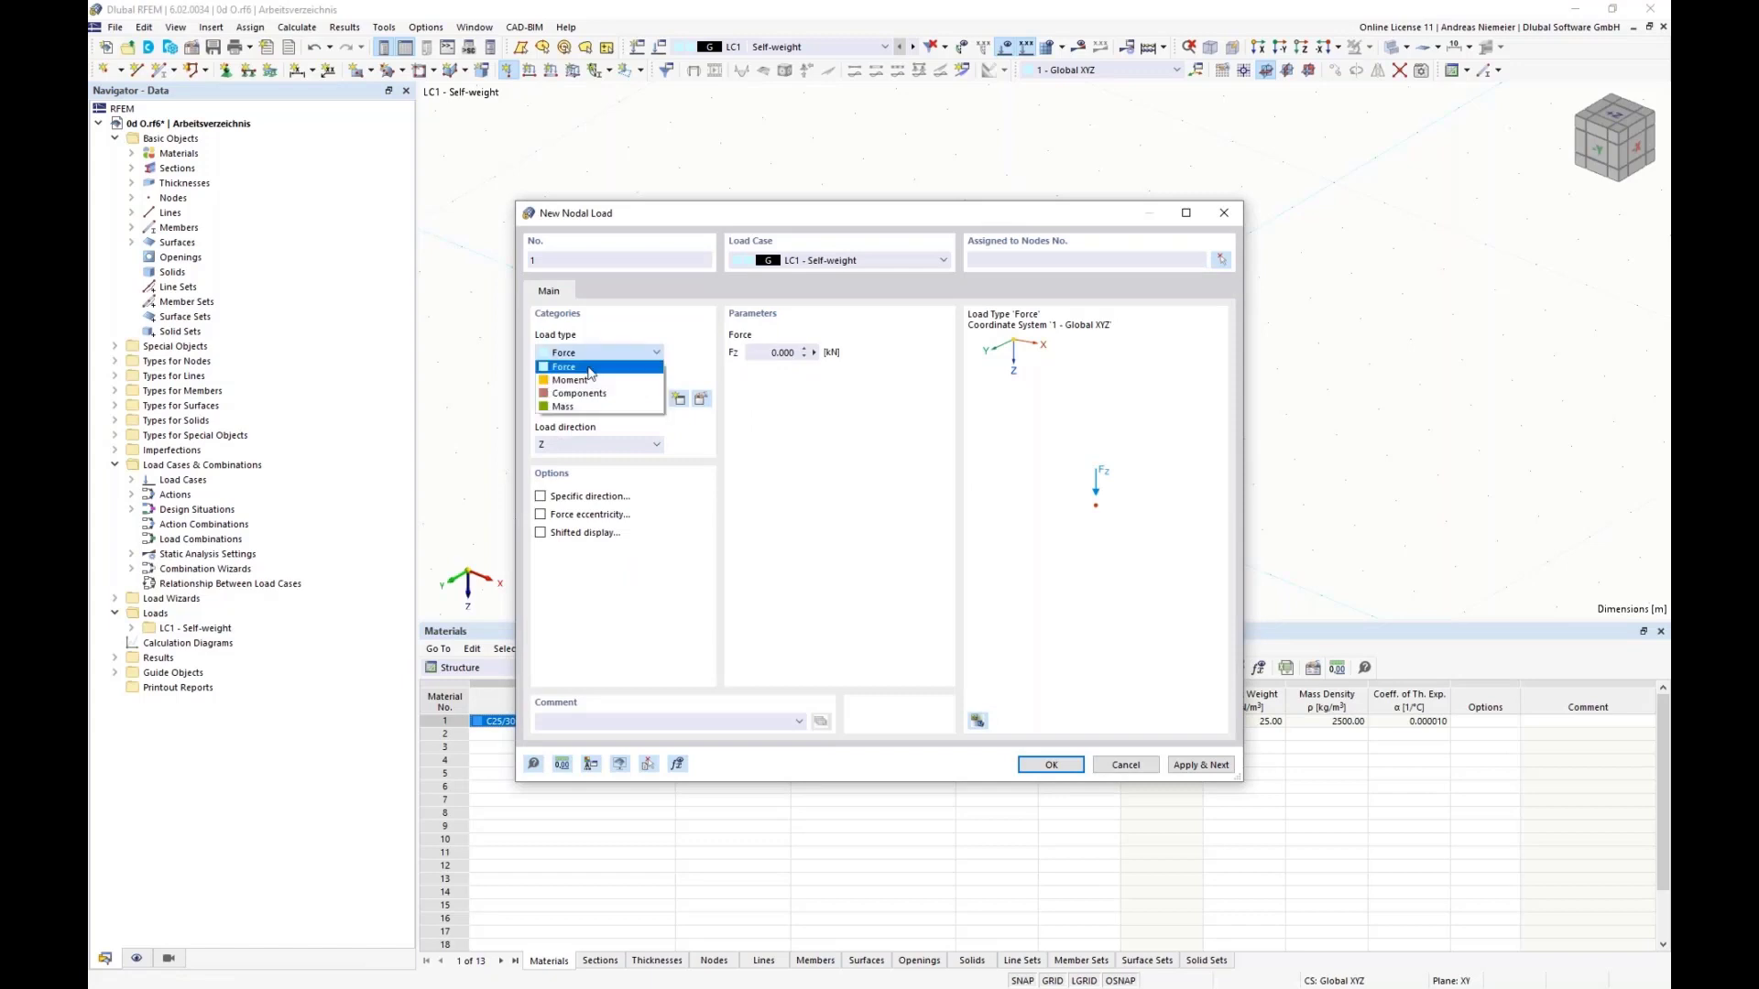
left_click(564, 369)
left_click(600, 353)
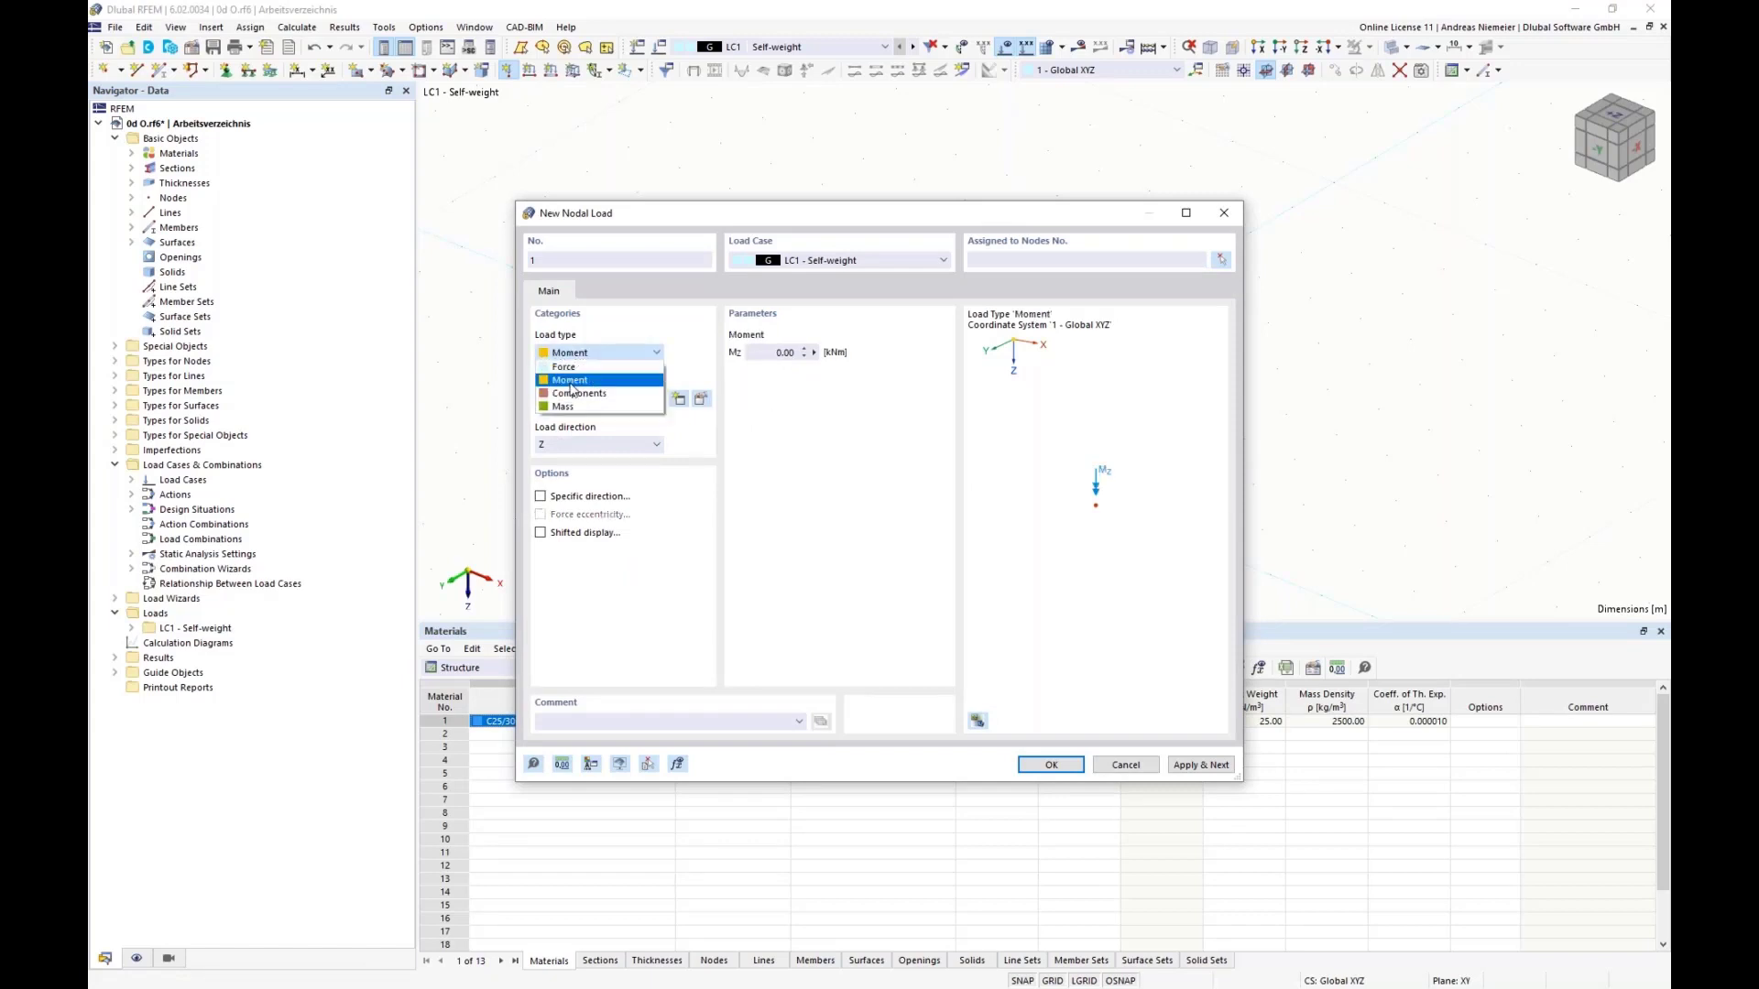
left_click(572, 400)
left_click(759, 351)
left_click_drag(759, 352, 871, 368)
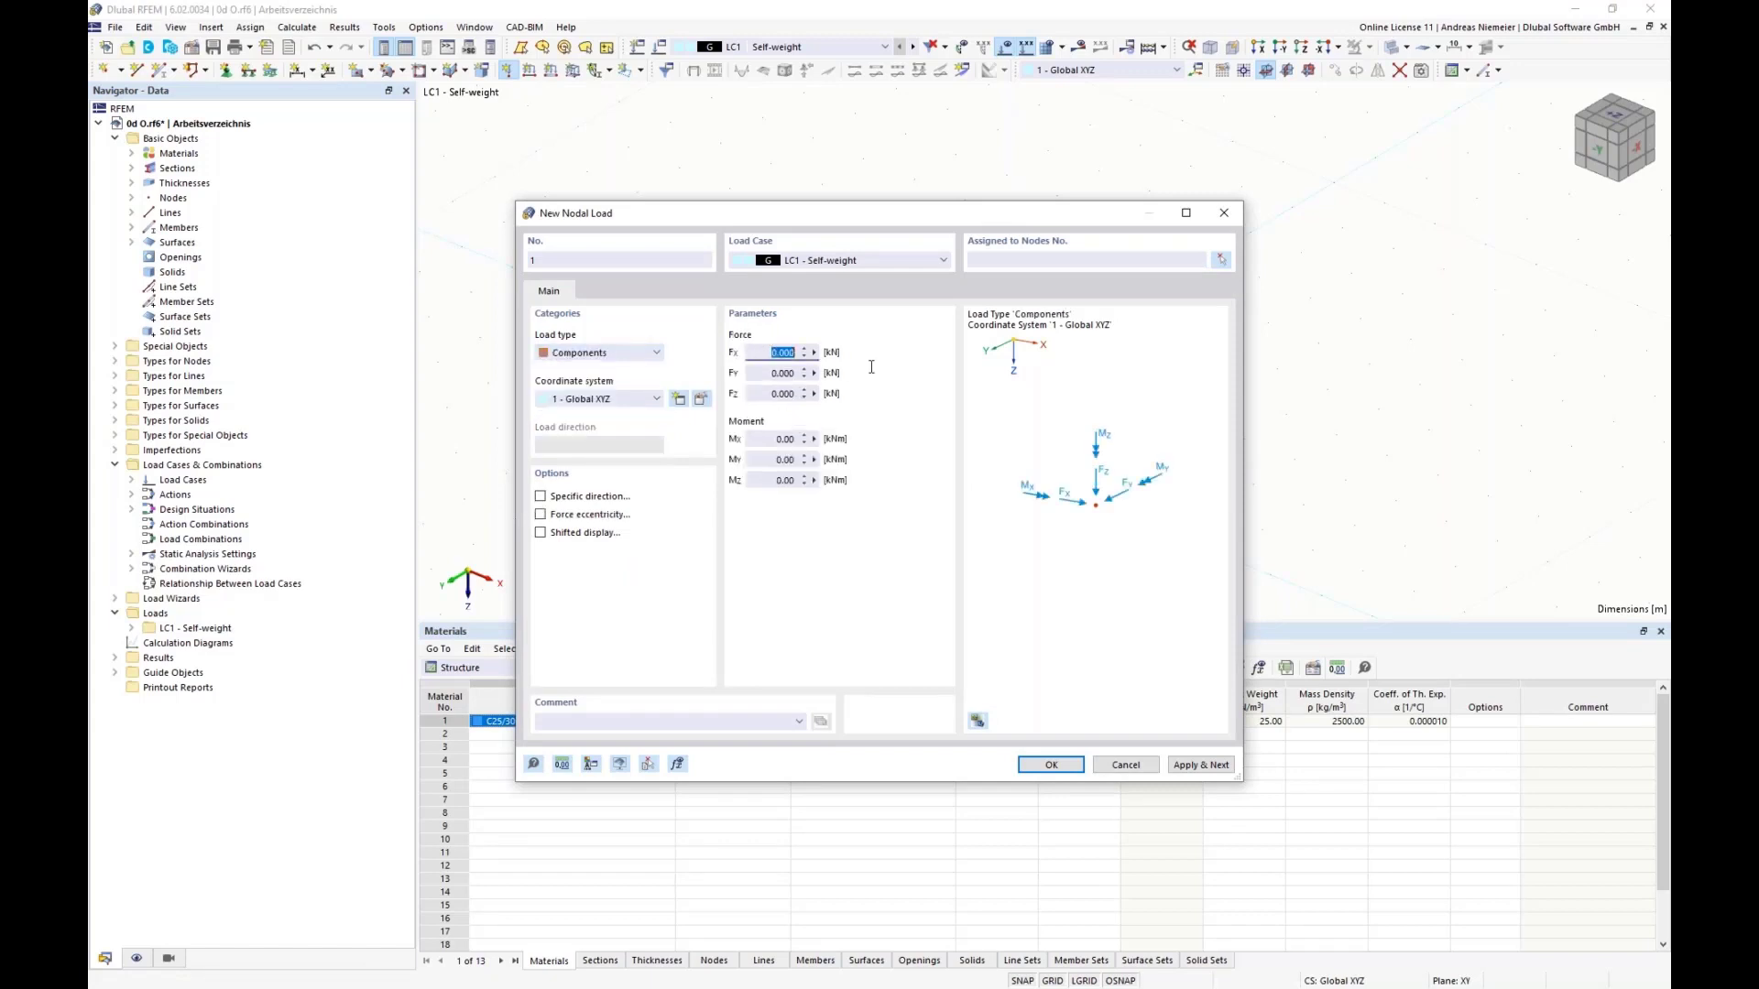
type("20")
Step: Assign the nodal load to the node at the column's top and save it
left_click(1221, 260)
left_click(916, 260)
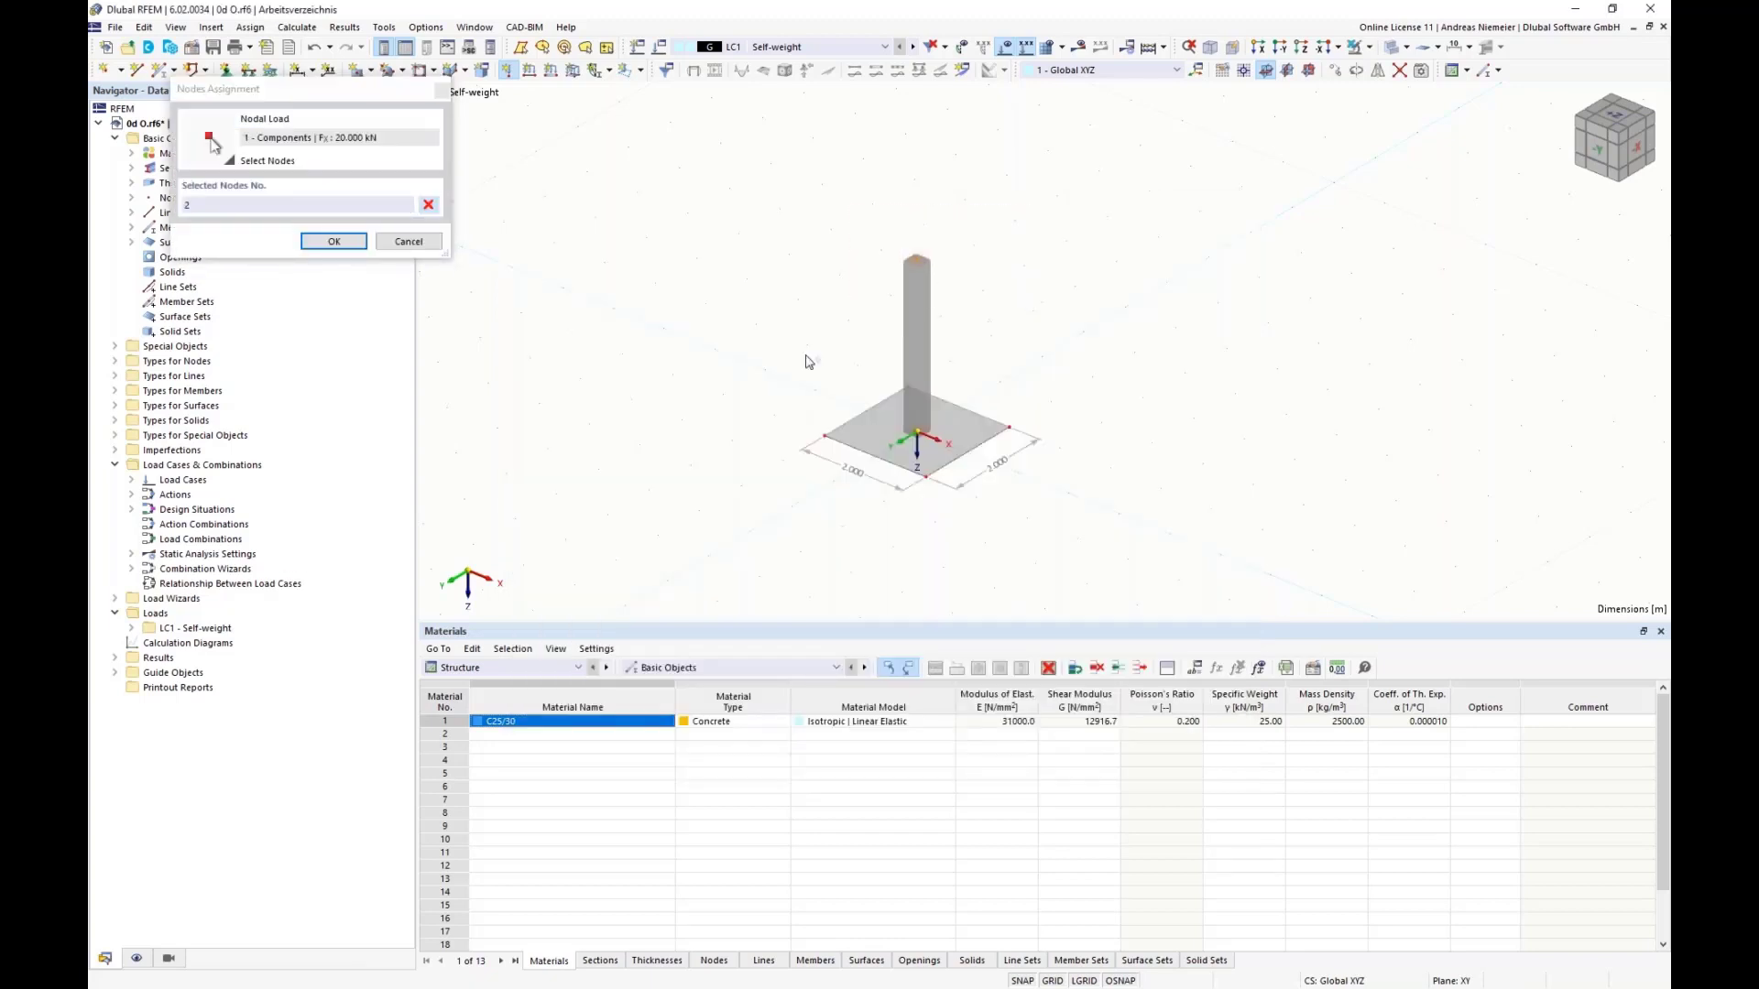
left_click(357, 245)
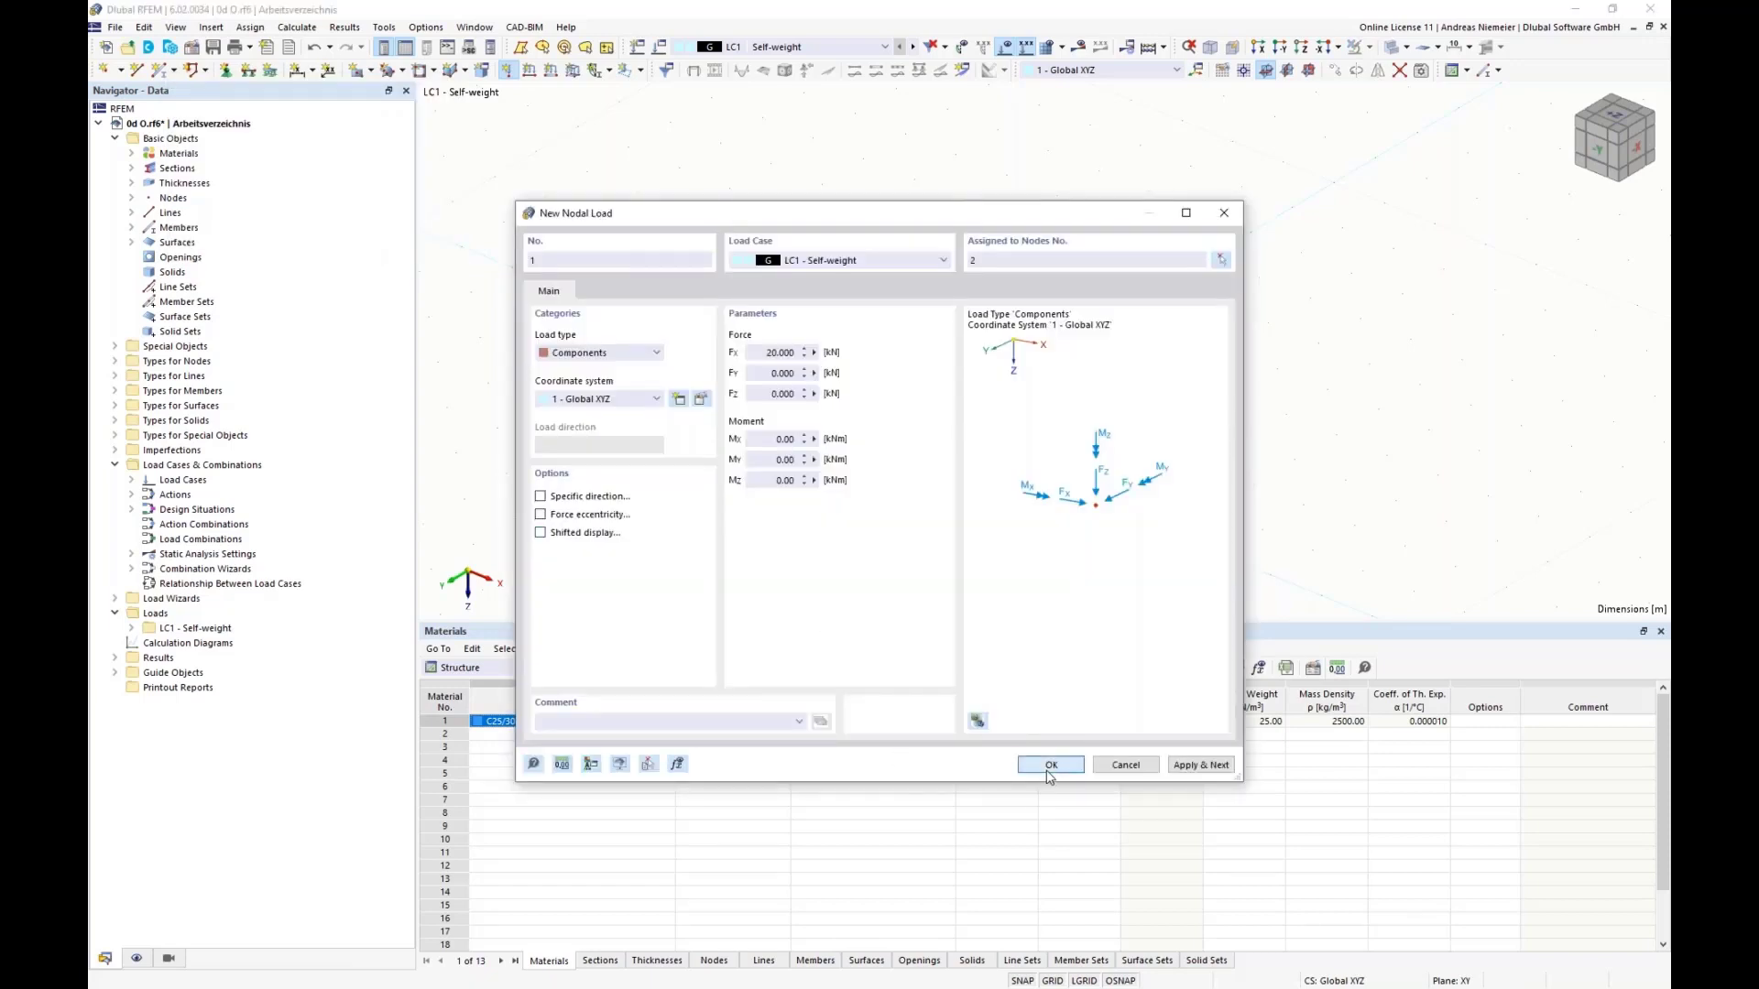
left_click(1050, 765)
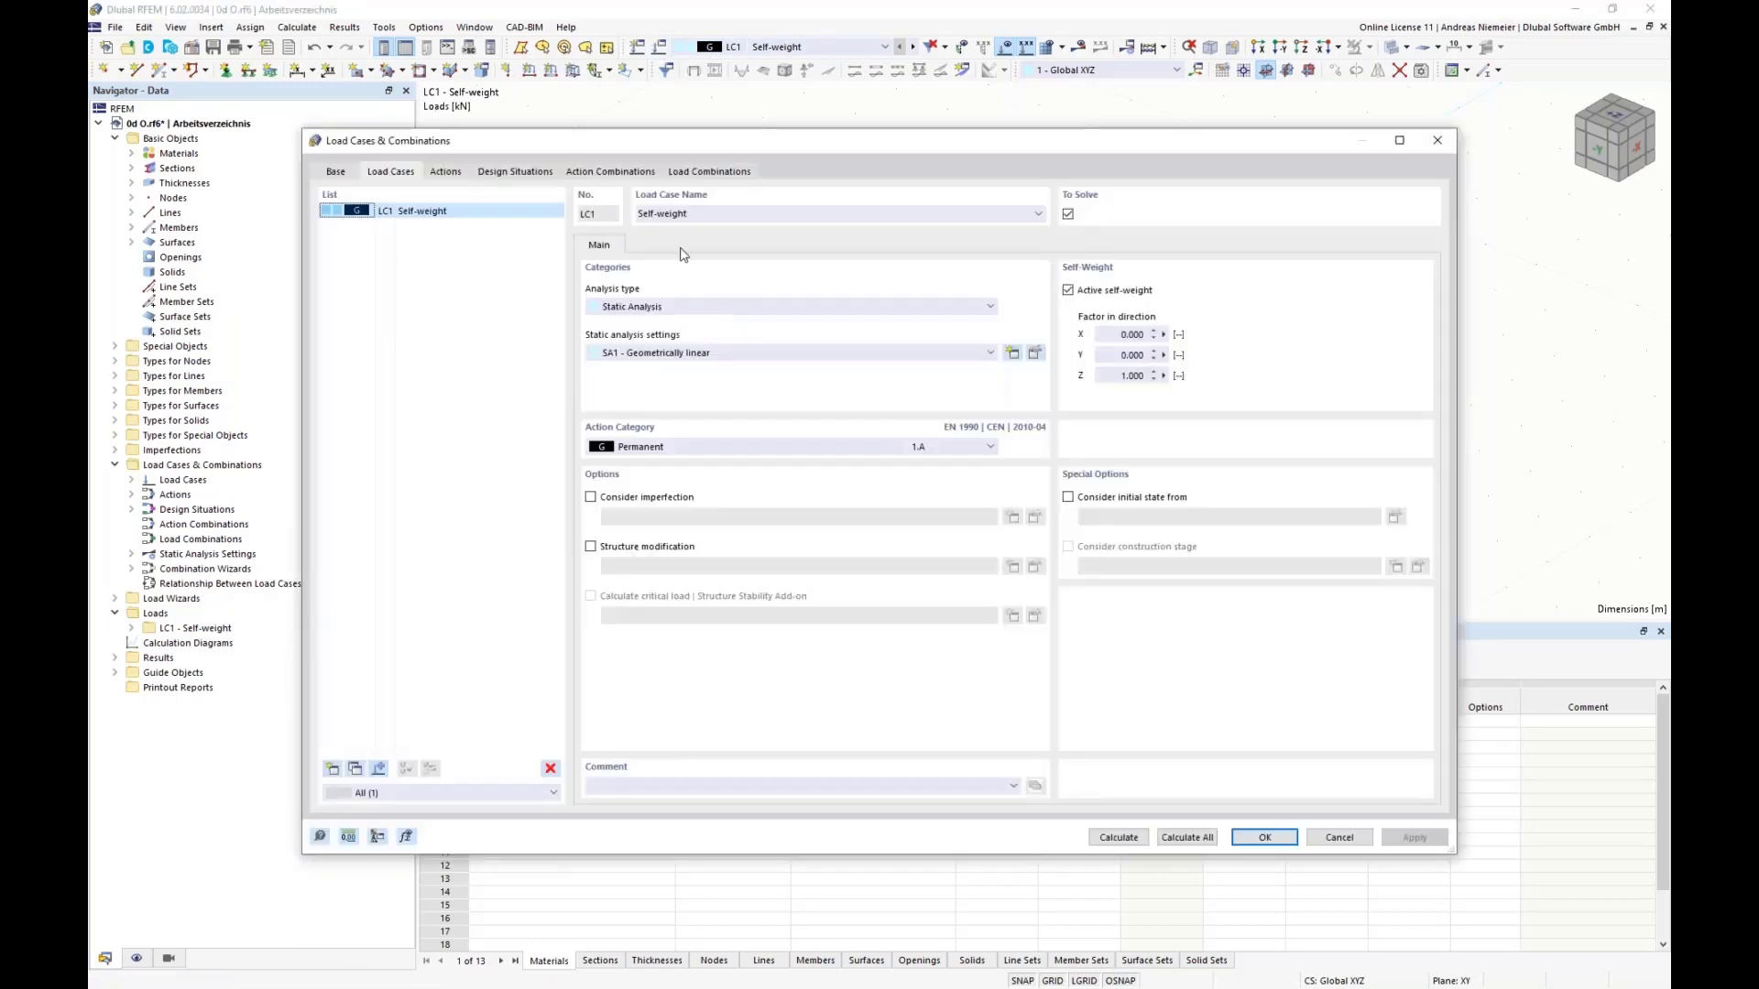
Step: Disable the combination wizard and the standards for load case classification, accept the resulting deletions, and save the load case settings
left_click(332, 174)
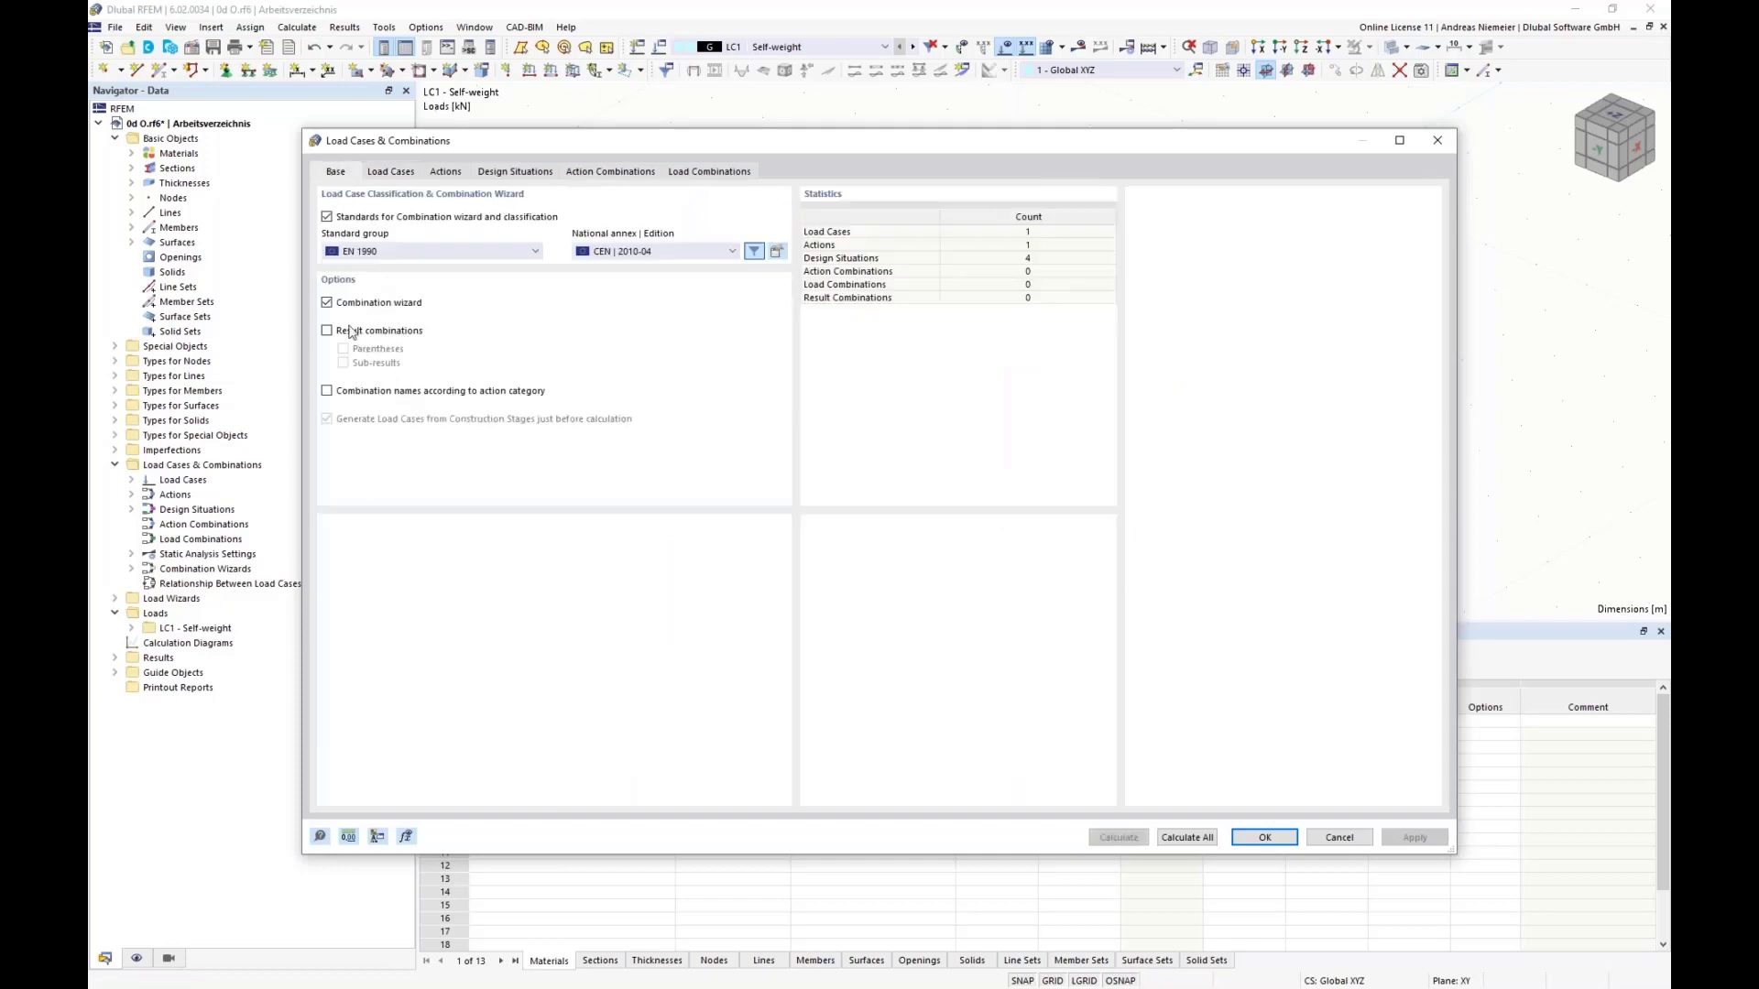
left_click(327, 303)
left_click(349, 223)
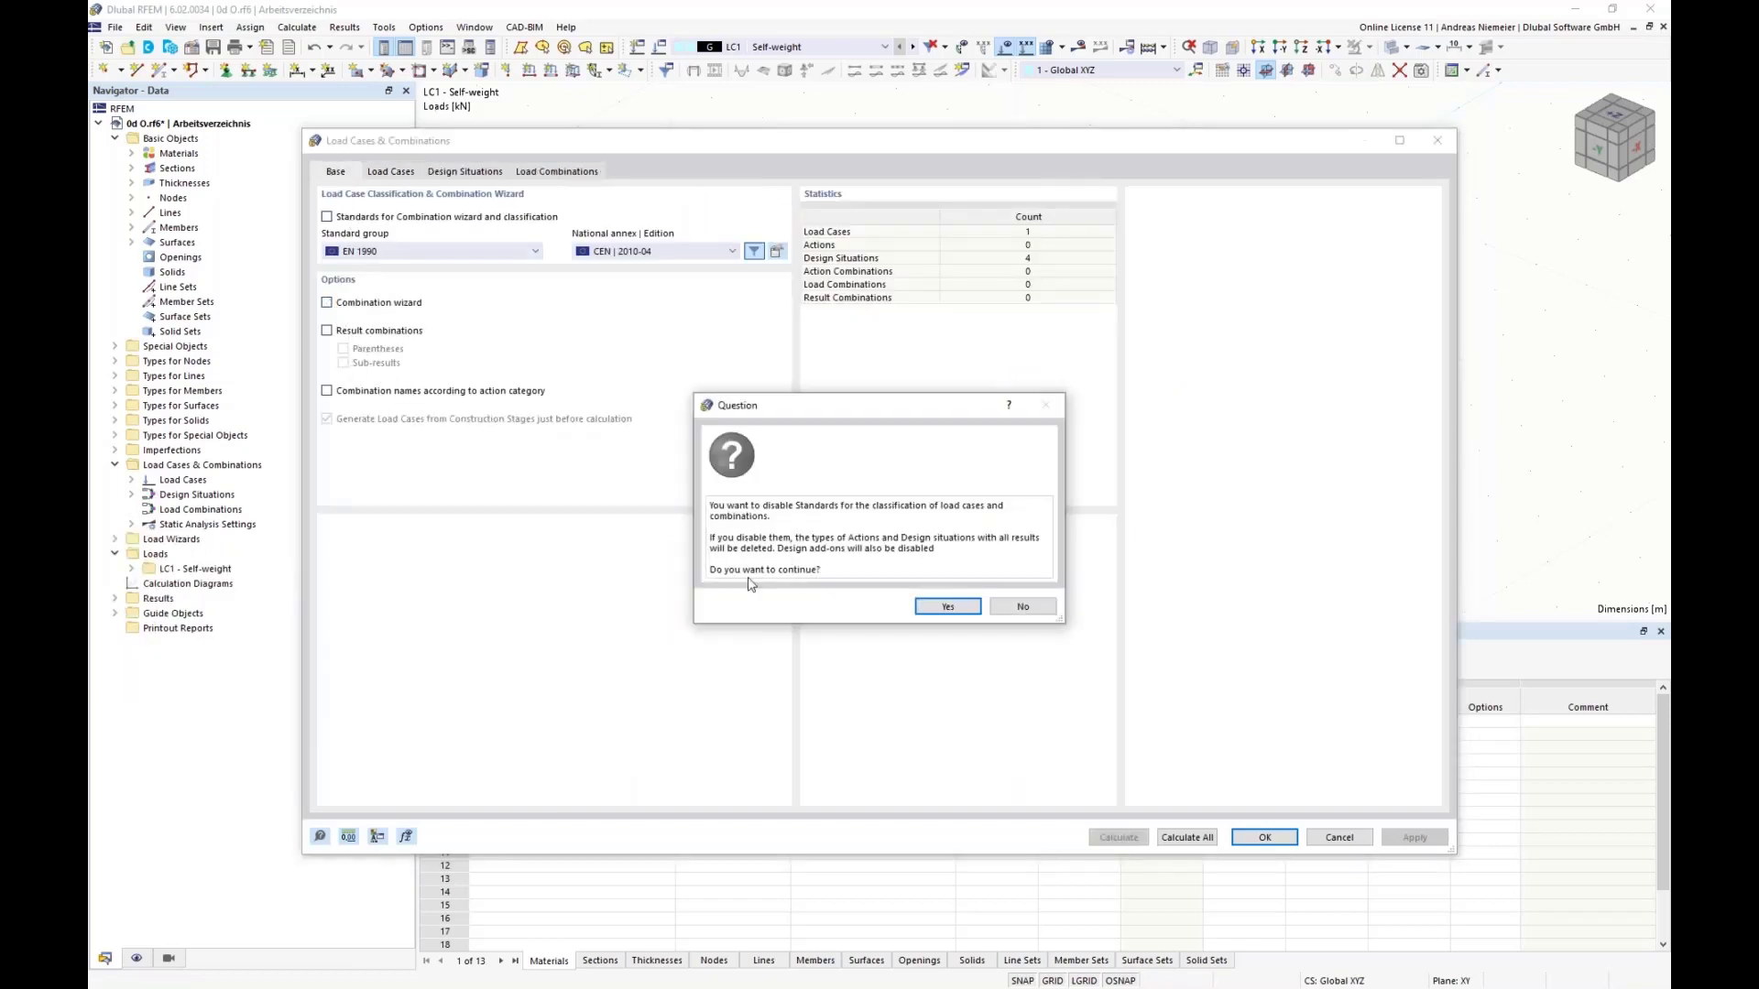
left_click(936, 606)
left_click(387, 174)
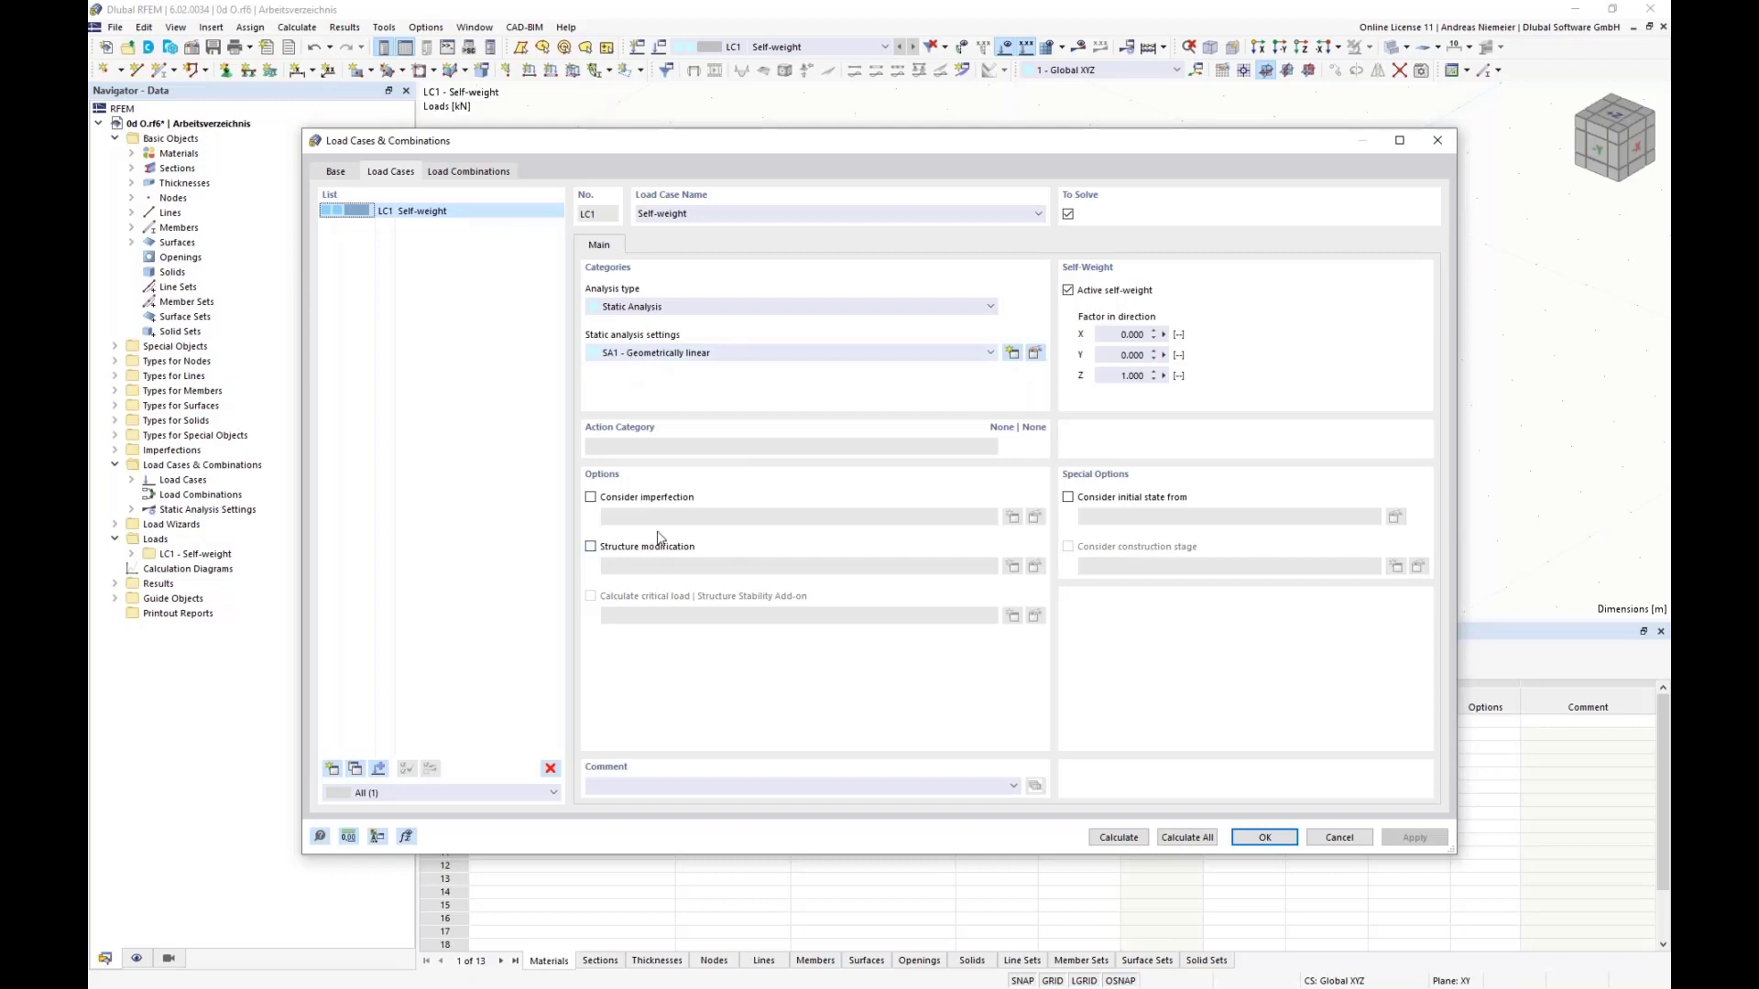
left_click(1264, 837)
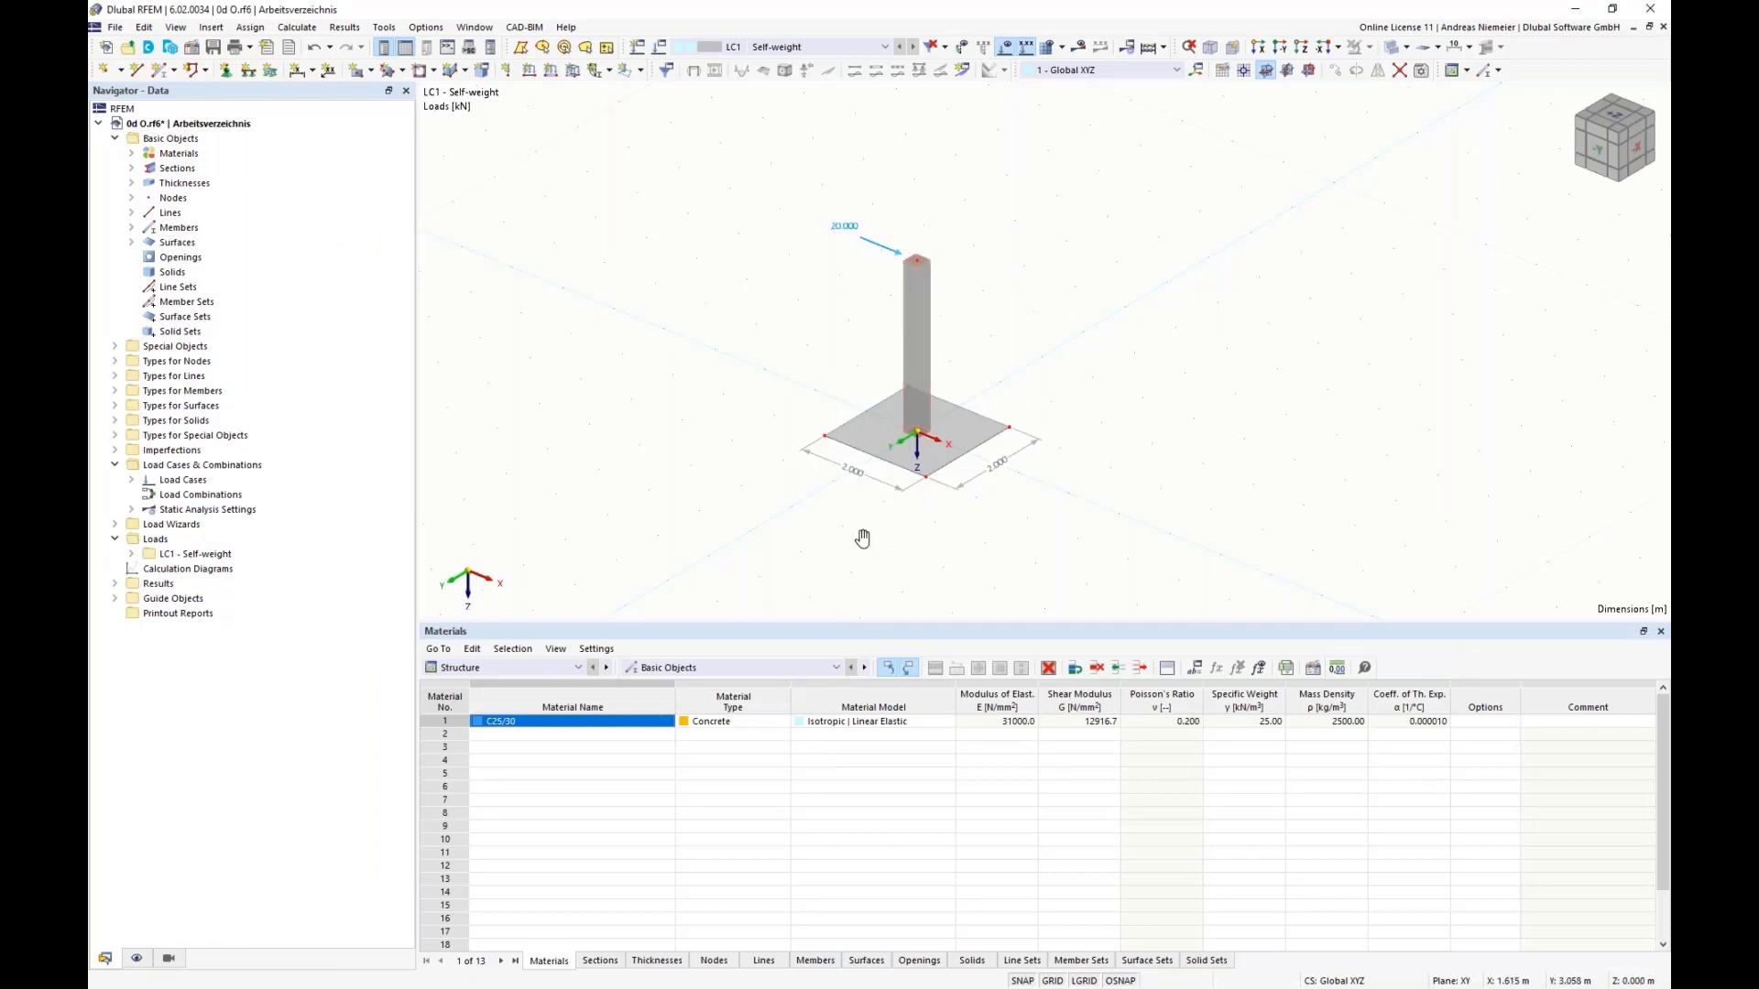
Step: Enable the Support option for the base plate surface and start a new surface support for it
middle_click_drag(877, 527, 737, 510)
scroll(717, 422, "up", 1)
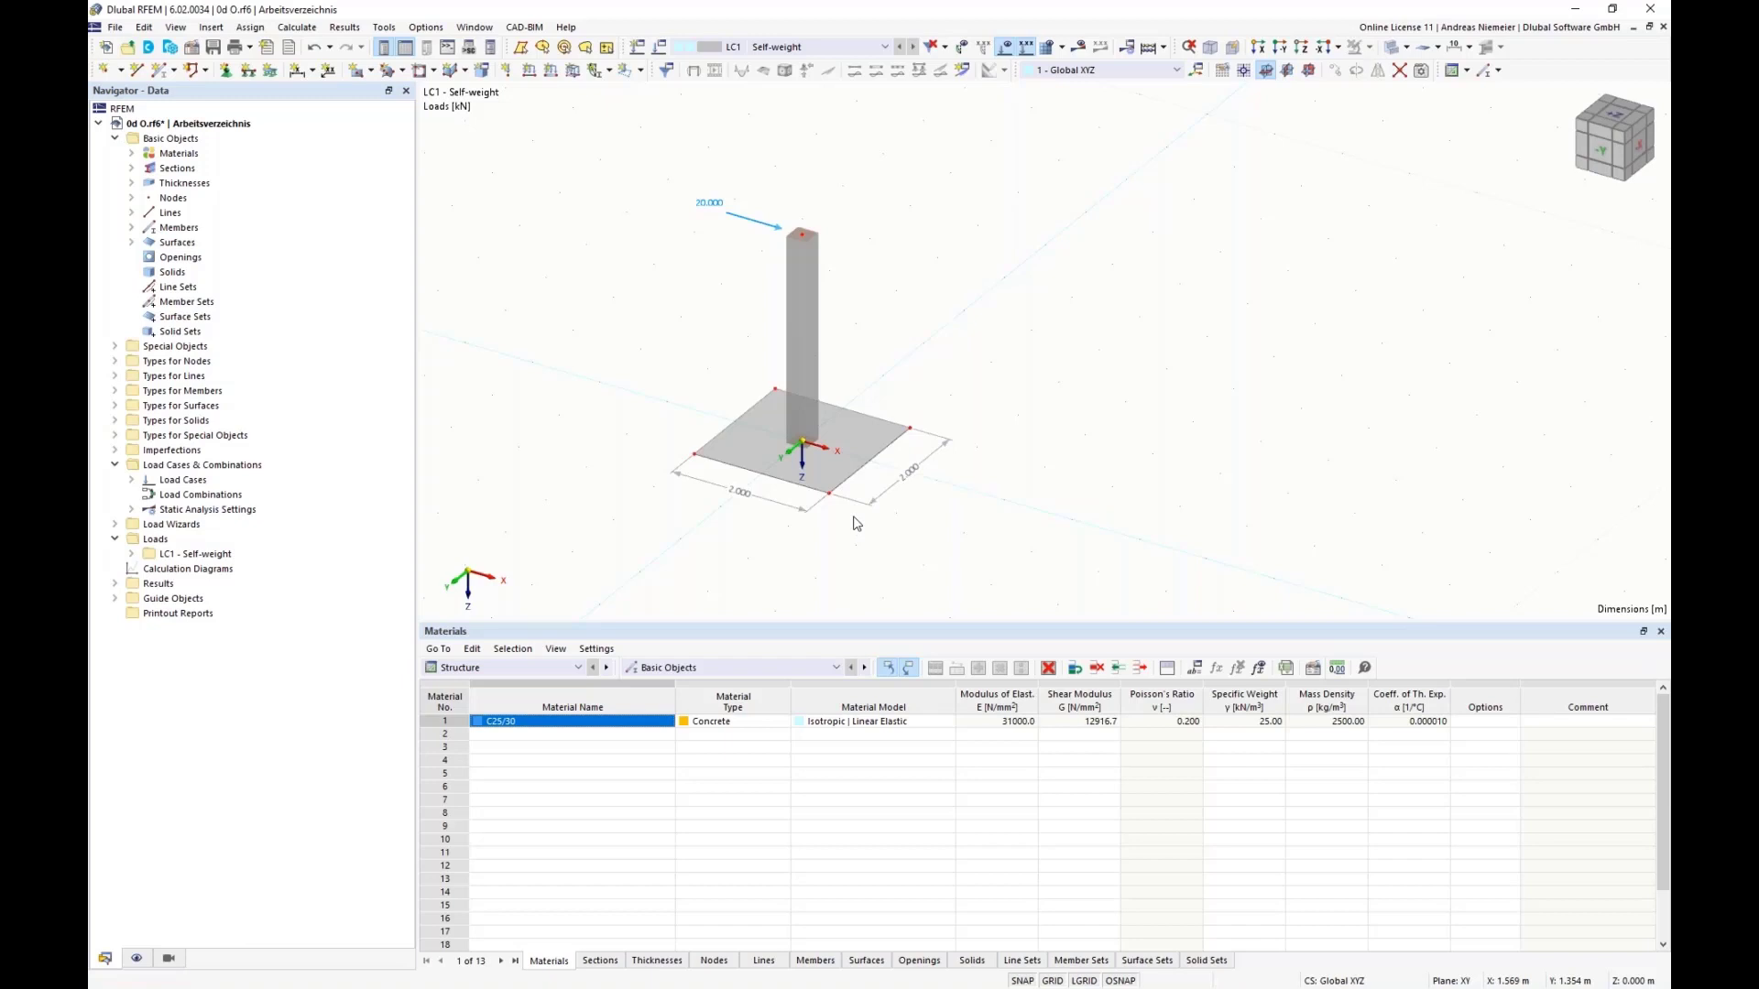
double_click(836, 472)
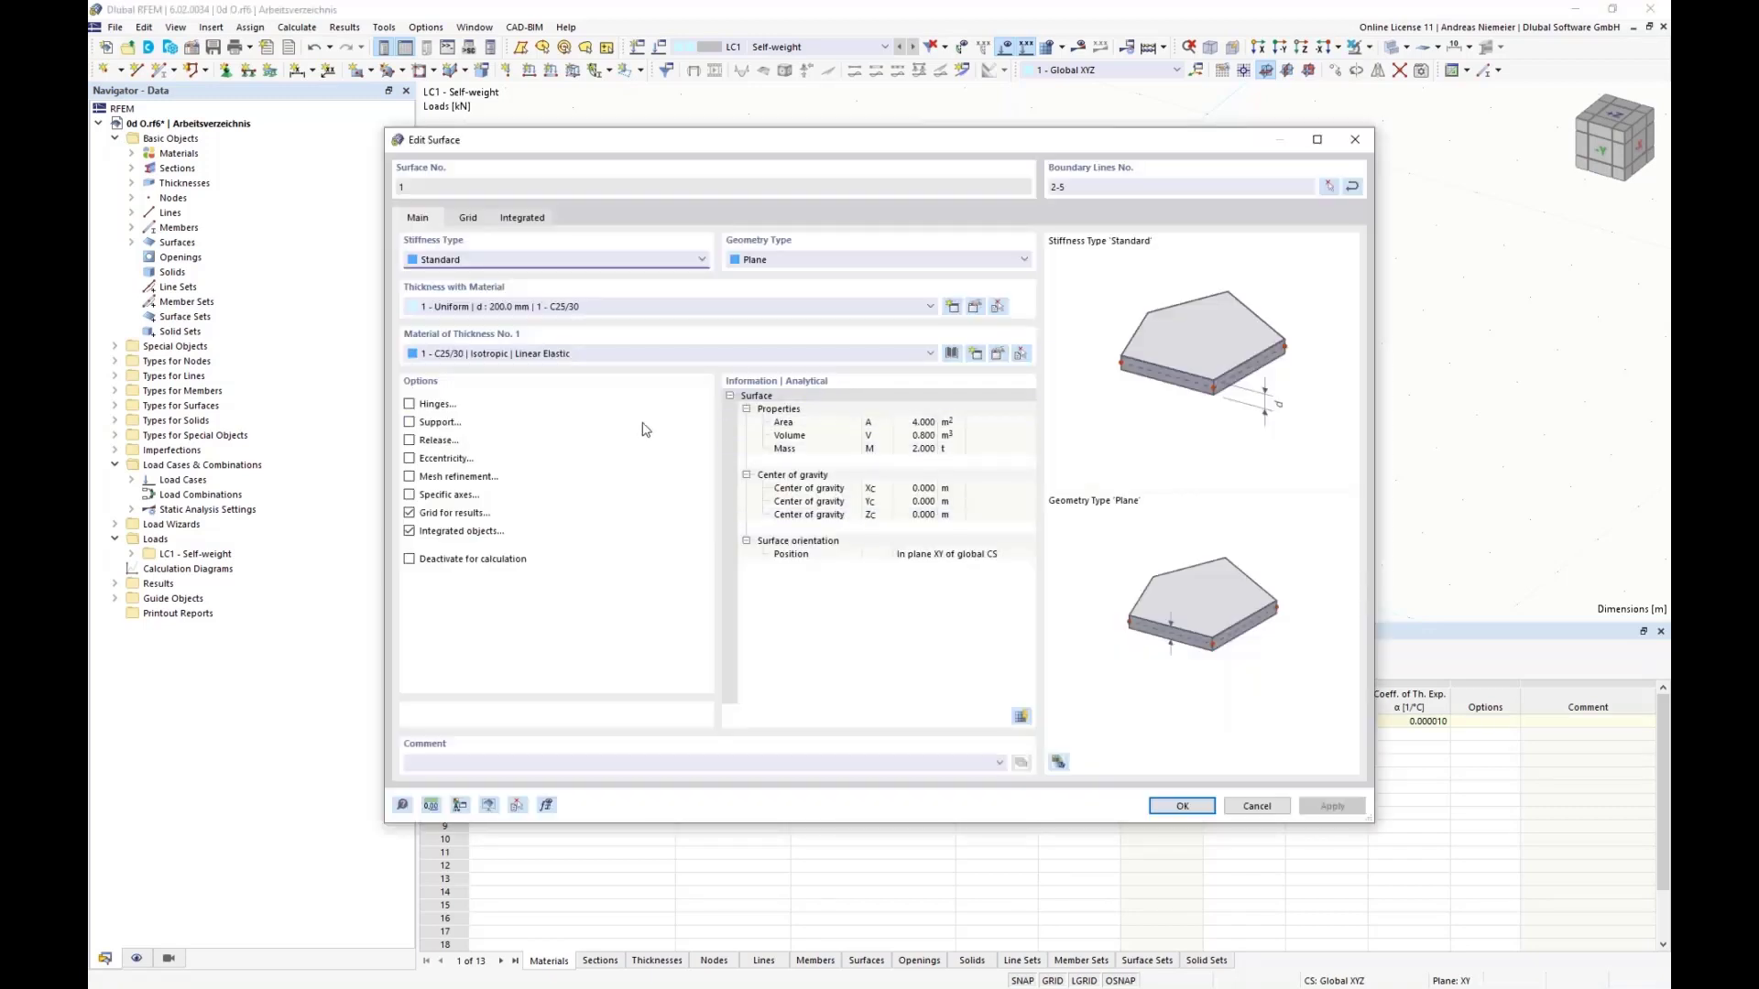
left_click(410, 422)
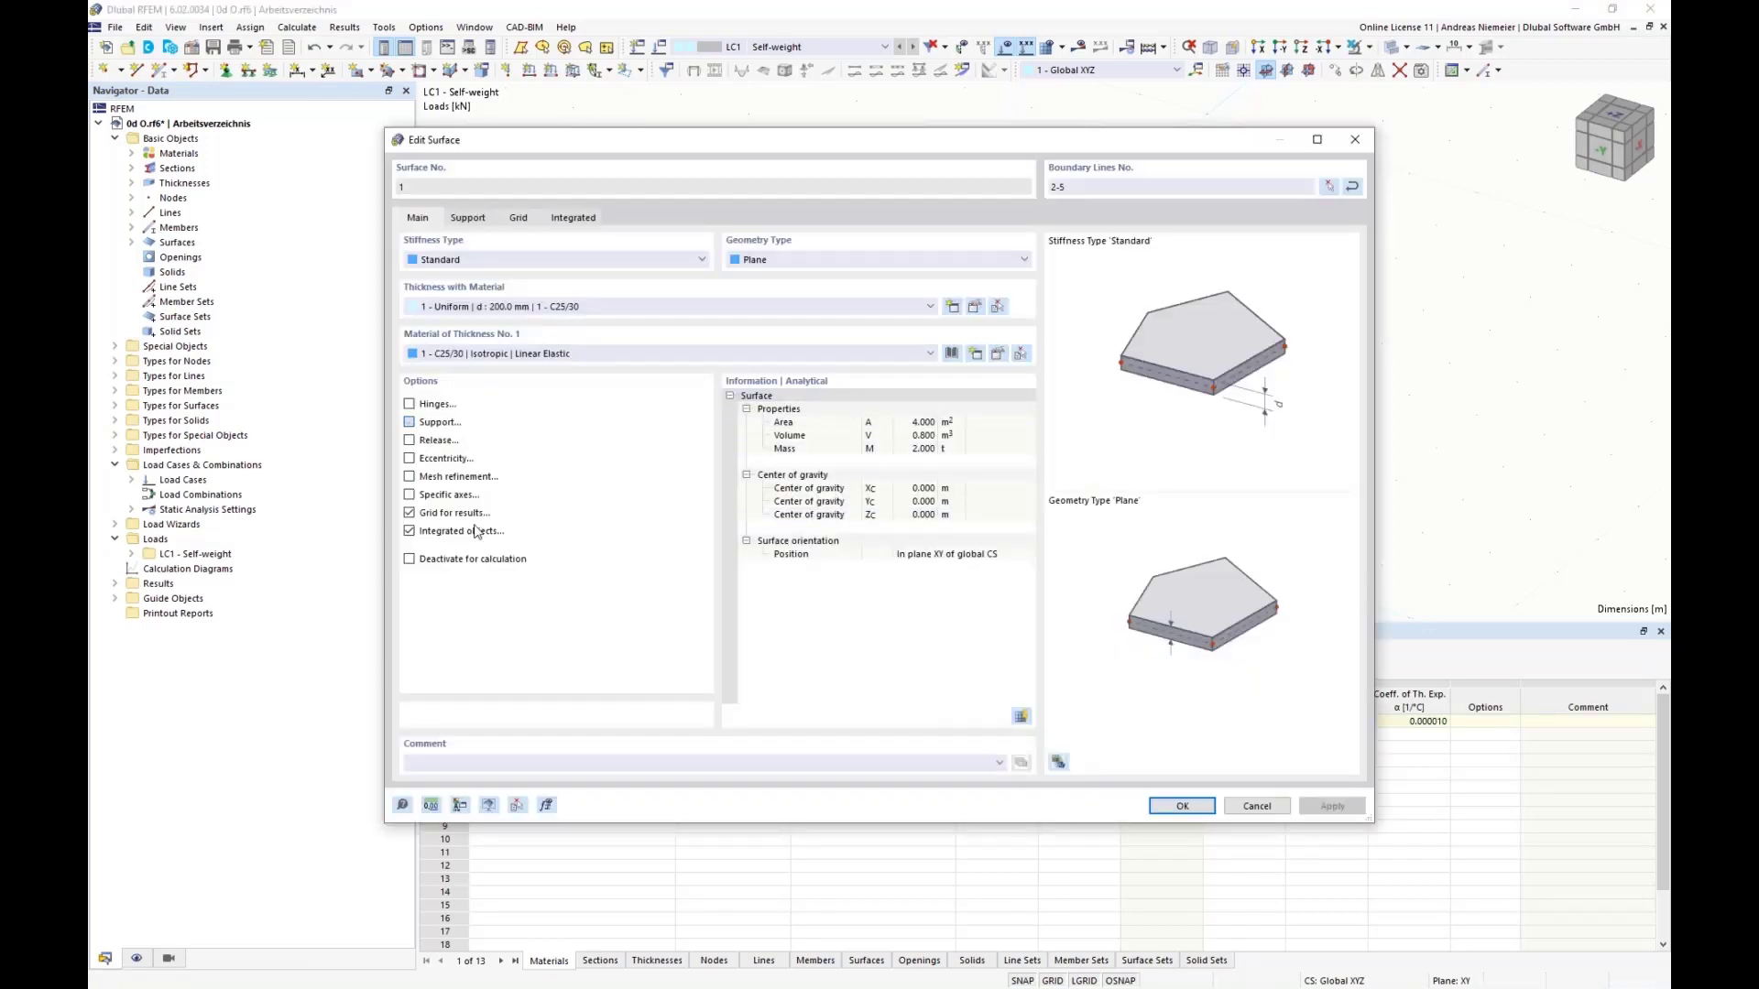
left_click(468, 218)
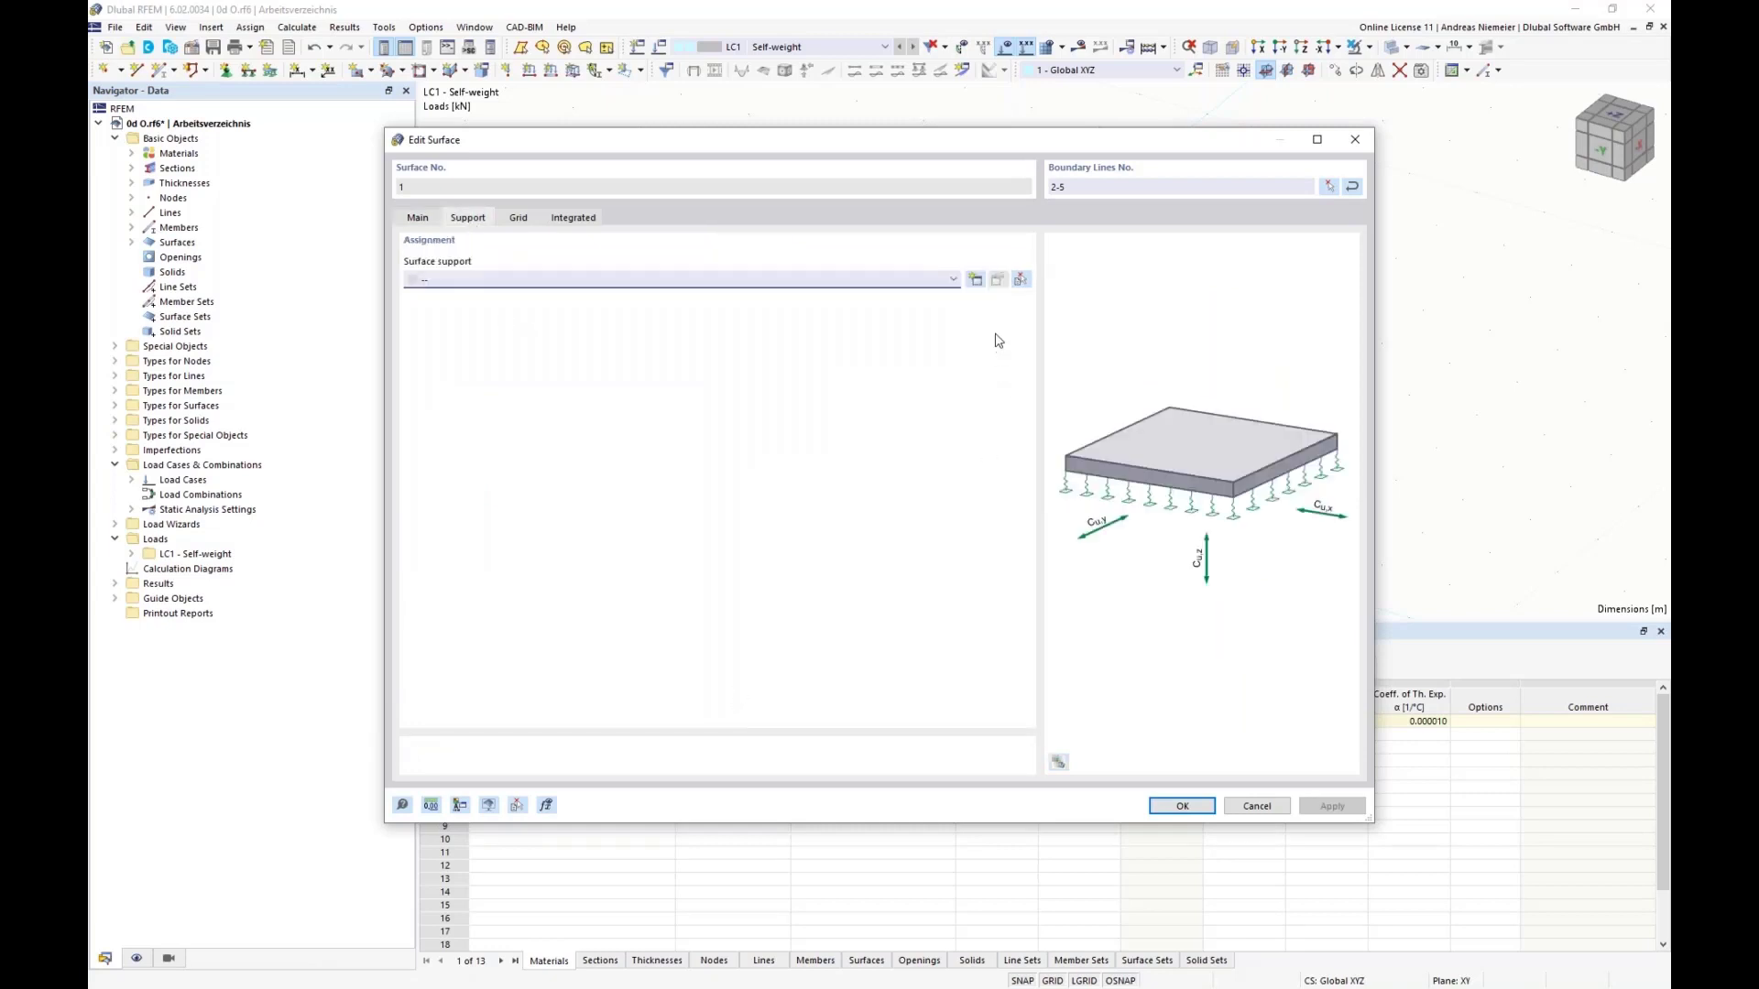
left_click(979, 282)
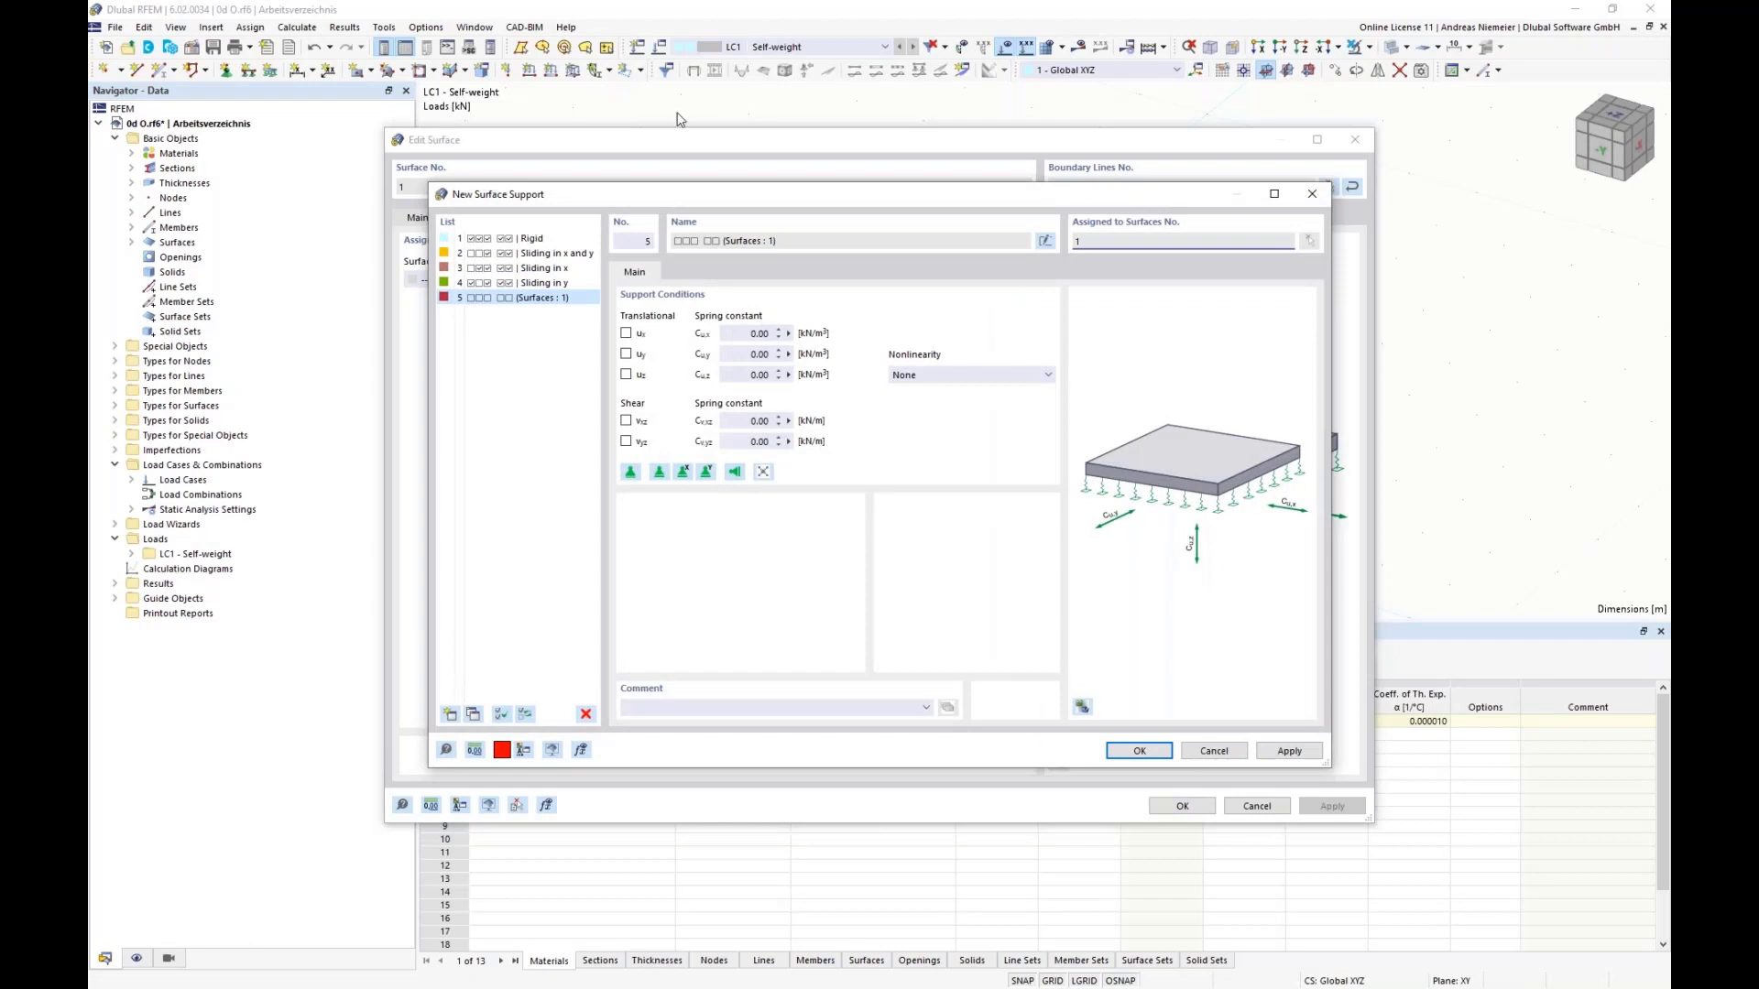
Step: Fix the surface support in X and Y, set its Z spring constant to 100000 kN/m³, and save the support and surface
left_click(641, 335)
left_click(641, 354)
left_click(753, 376)
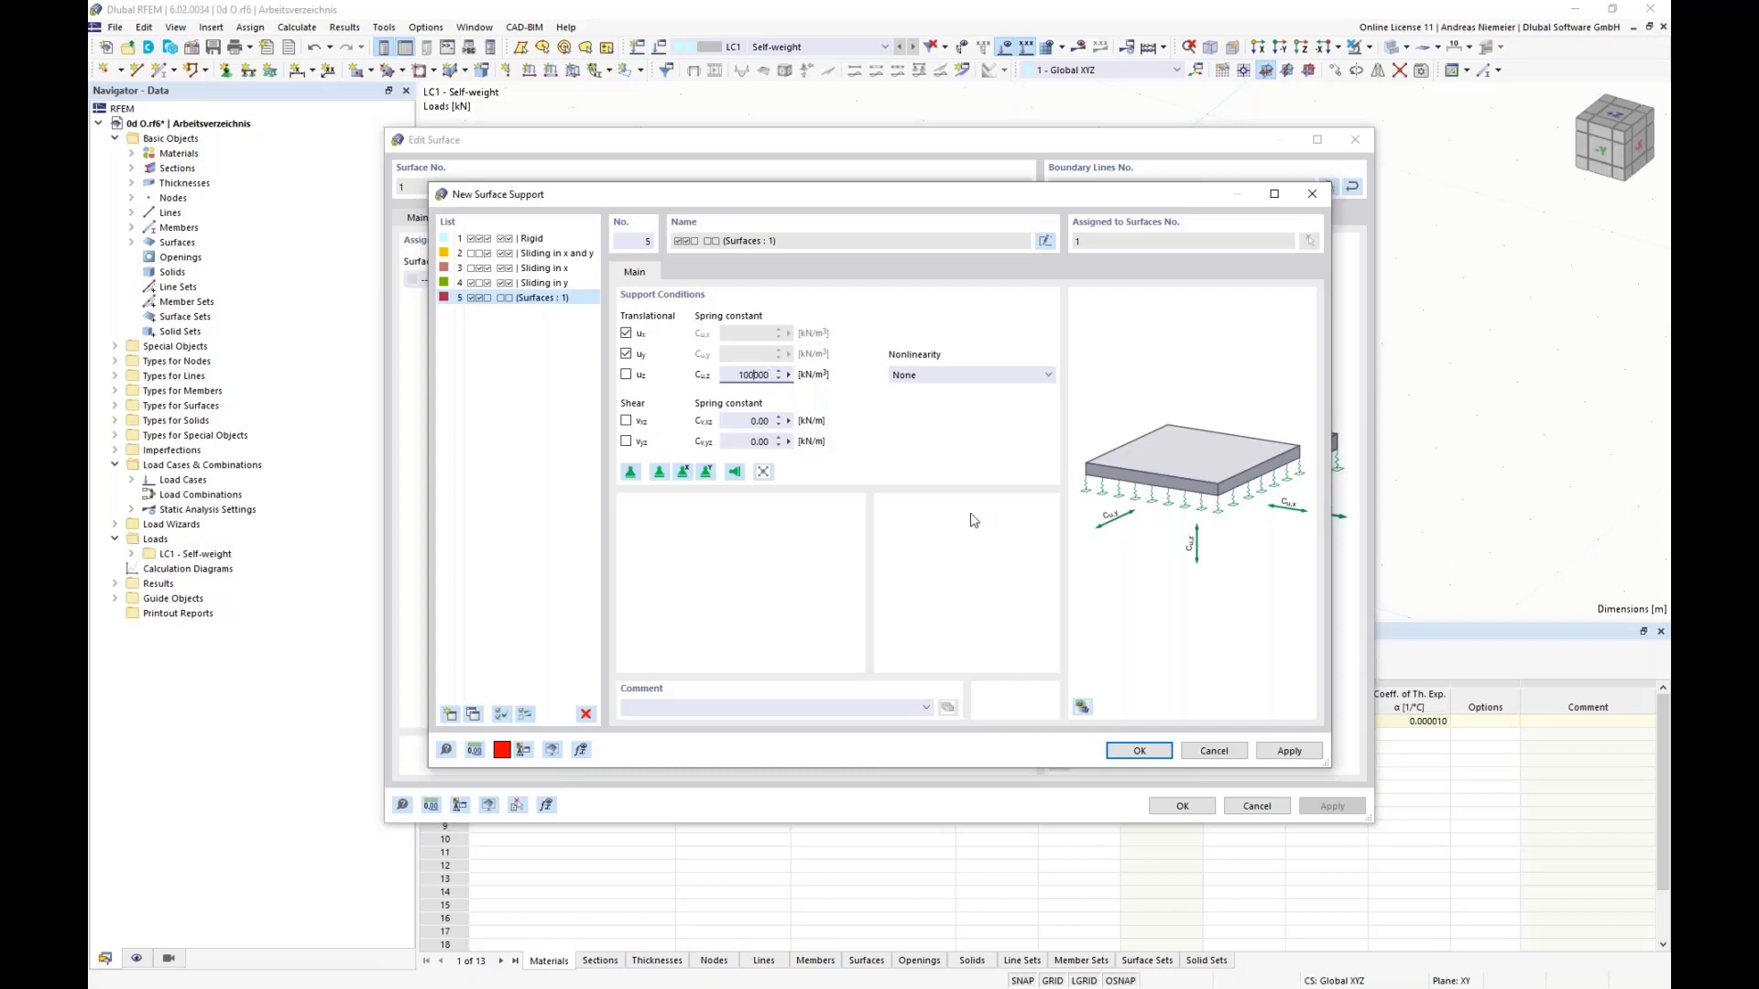
left_click(1136, 750)
left_click(1183, 807)
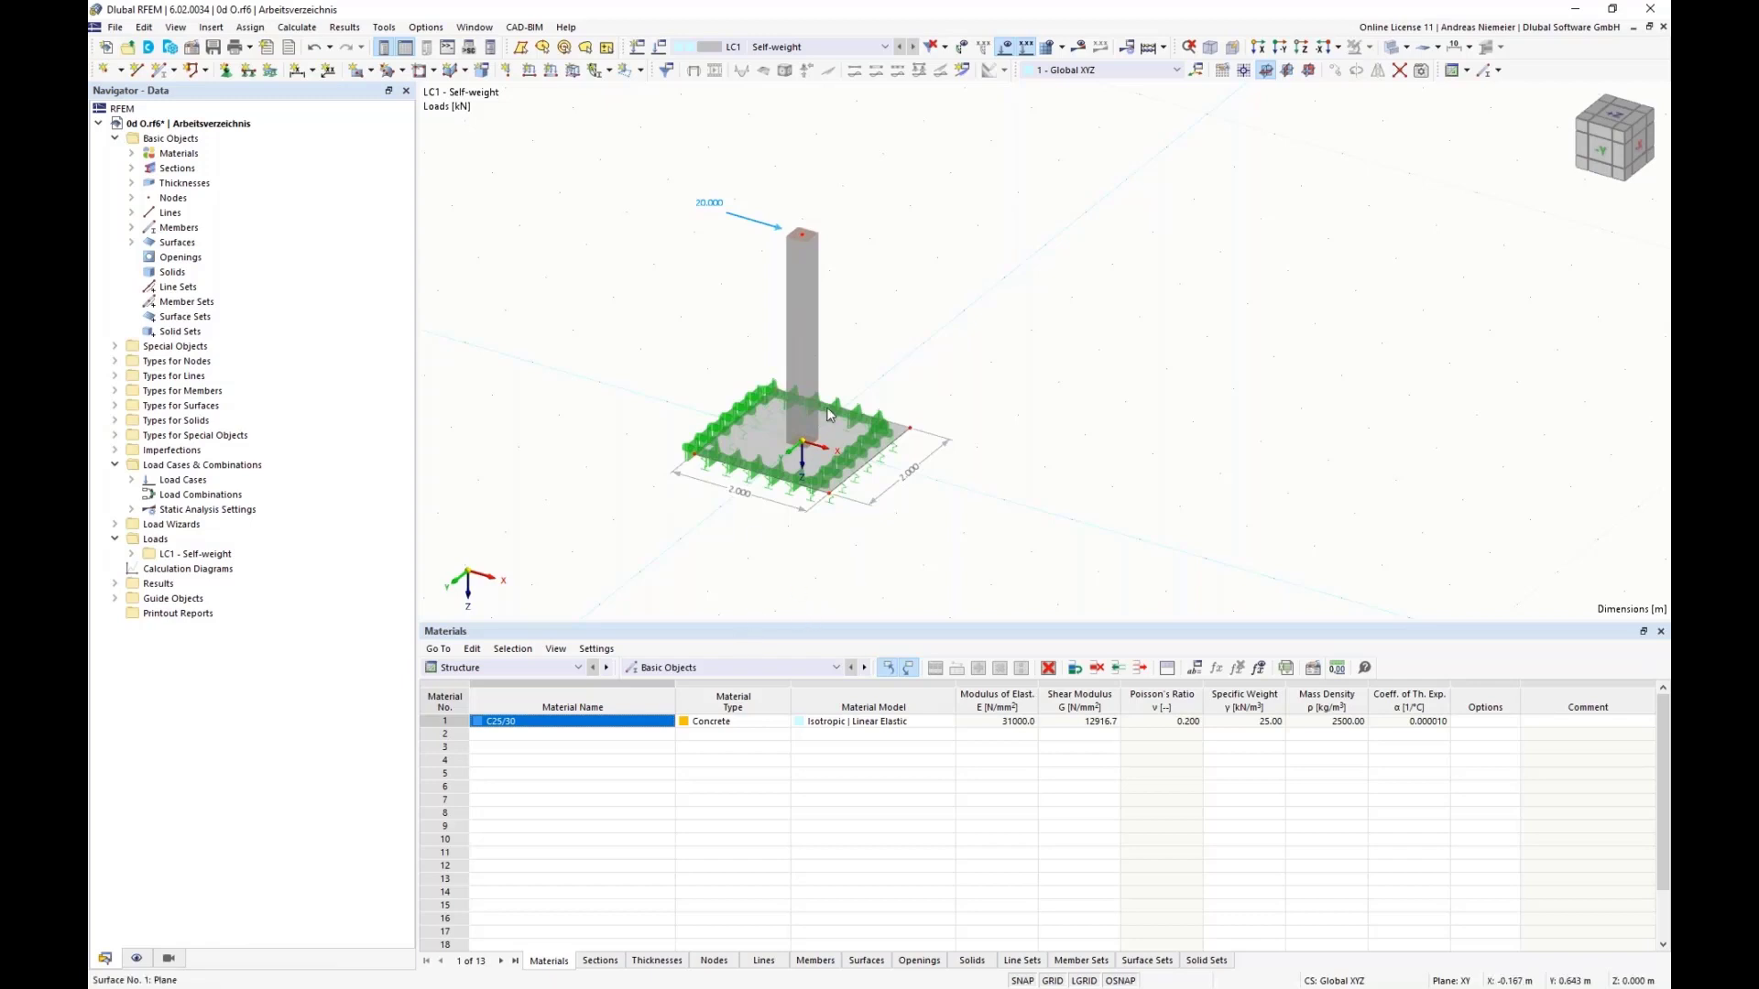
Step: Calculate LC1 and view the resulting global deformations of the column and base plate
left_click(1080, 47)
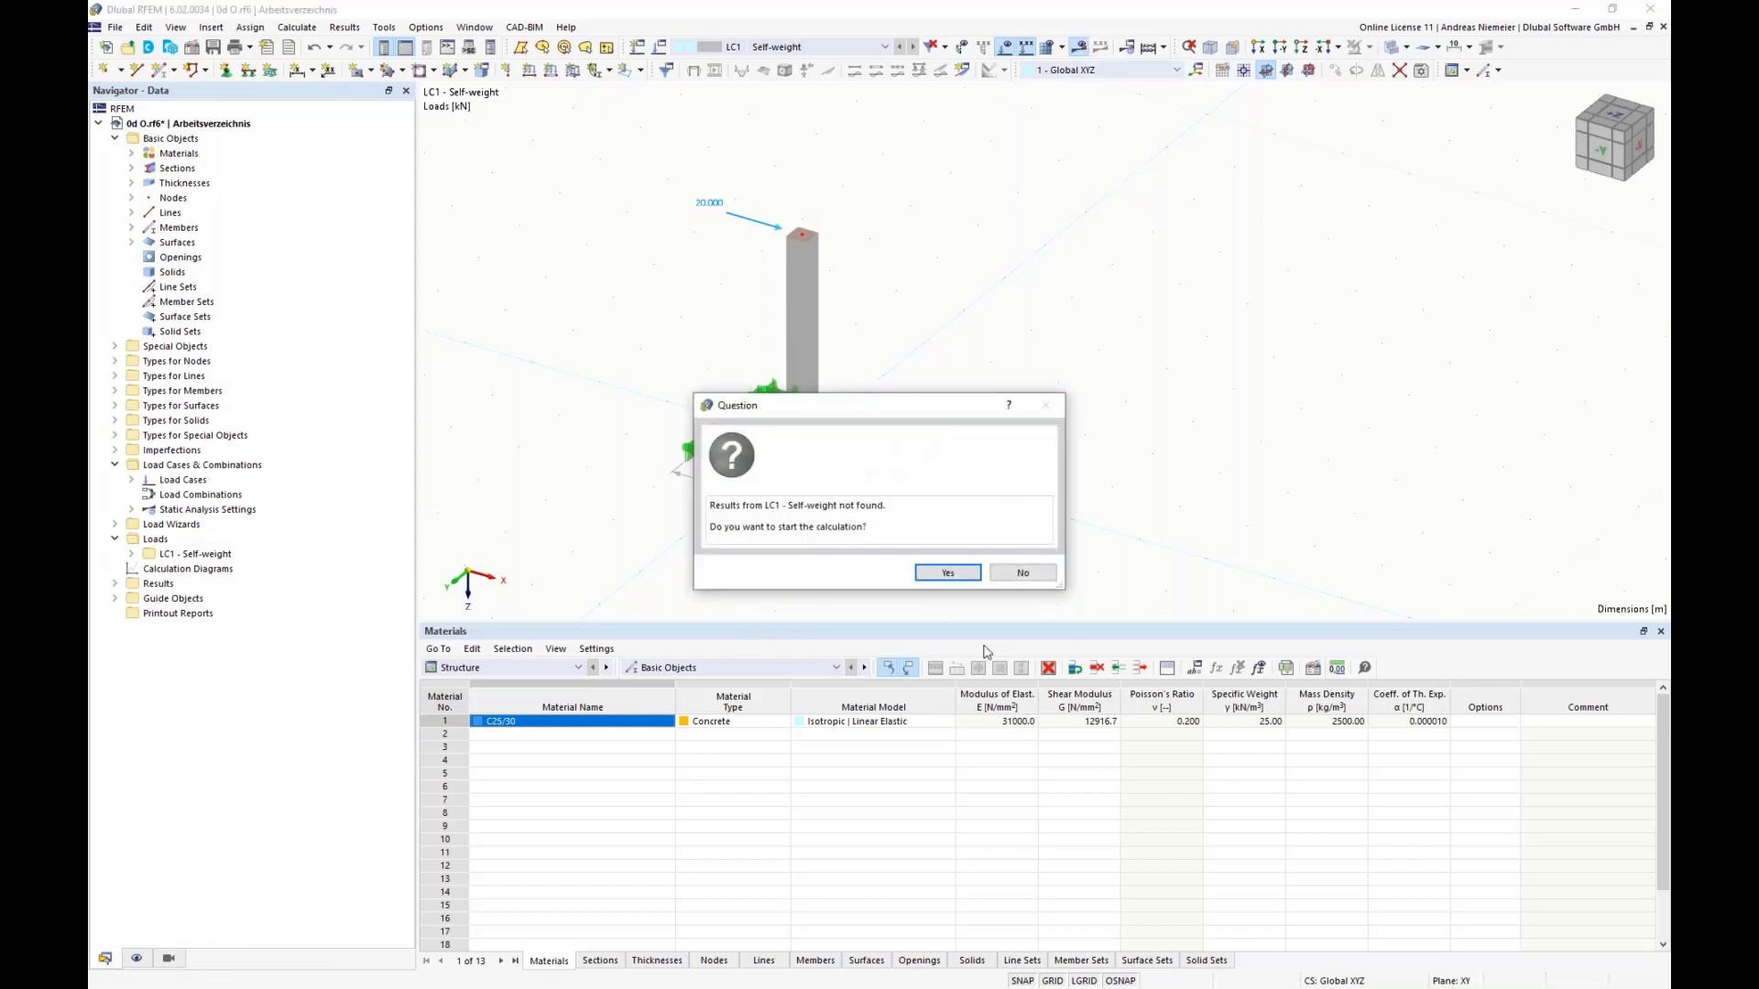
left_click(953, 573)
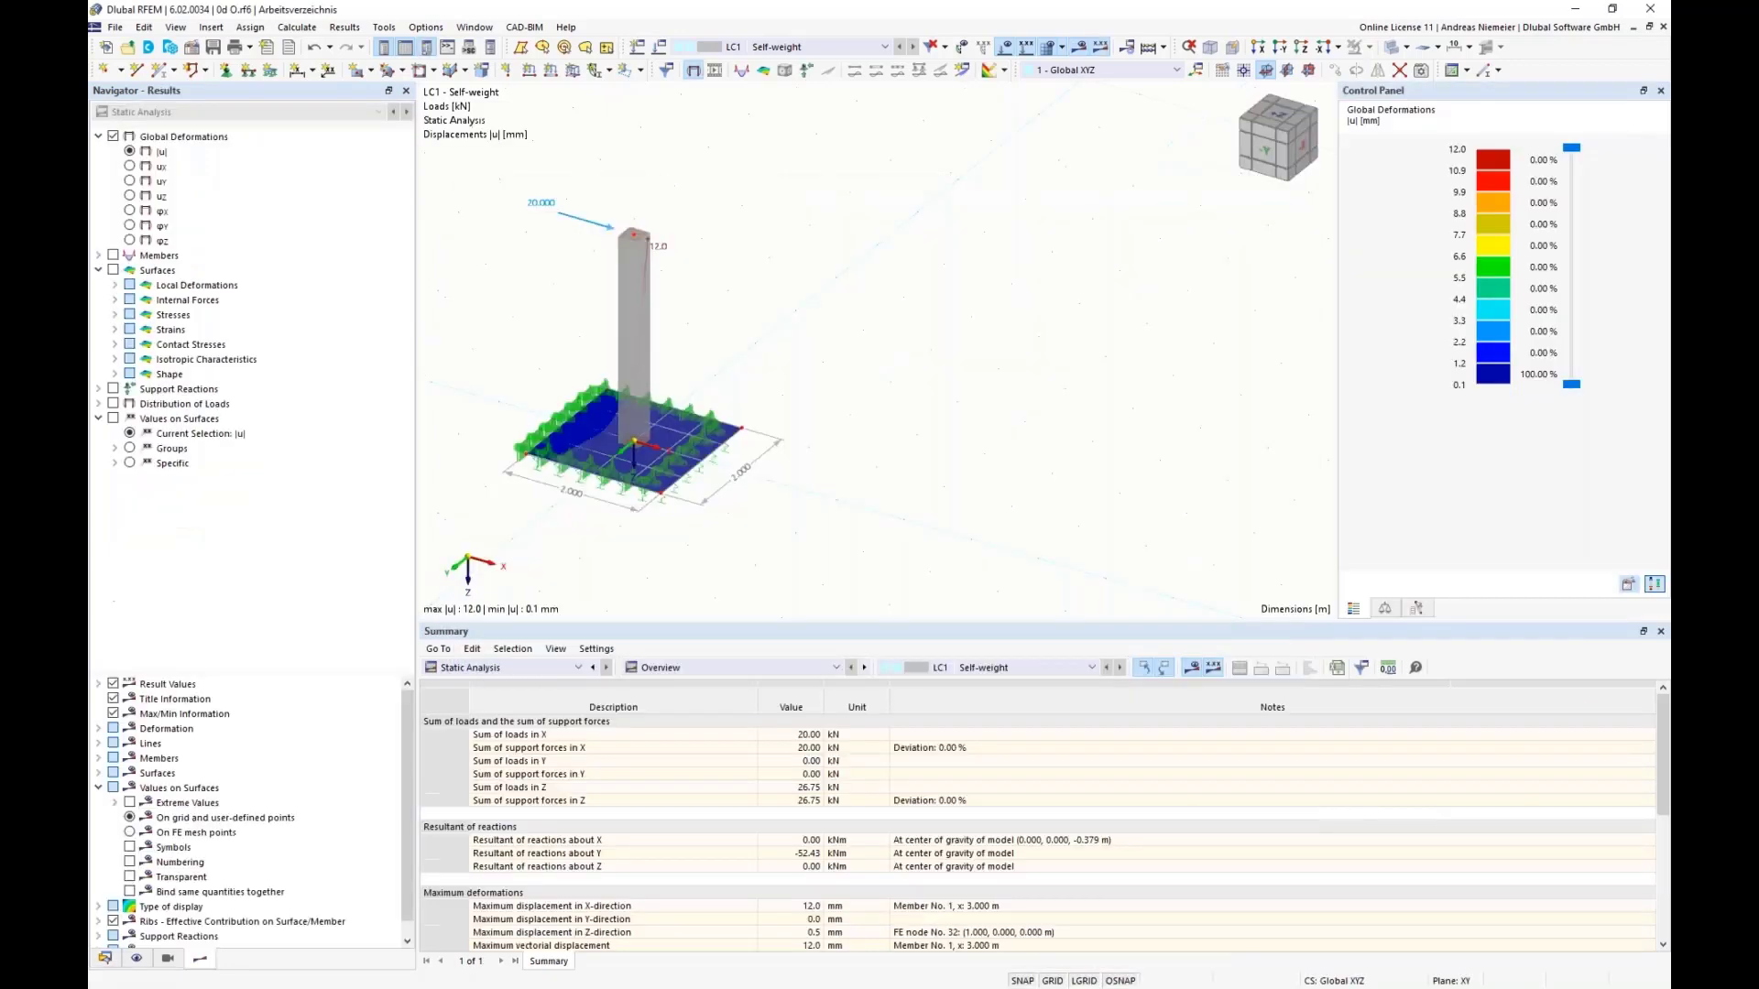
scroll(627, 573, "down", 1)
middle_click_drag(628, 572, 755, 569)
scroll(679, 535, "down", 1)
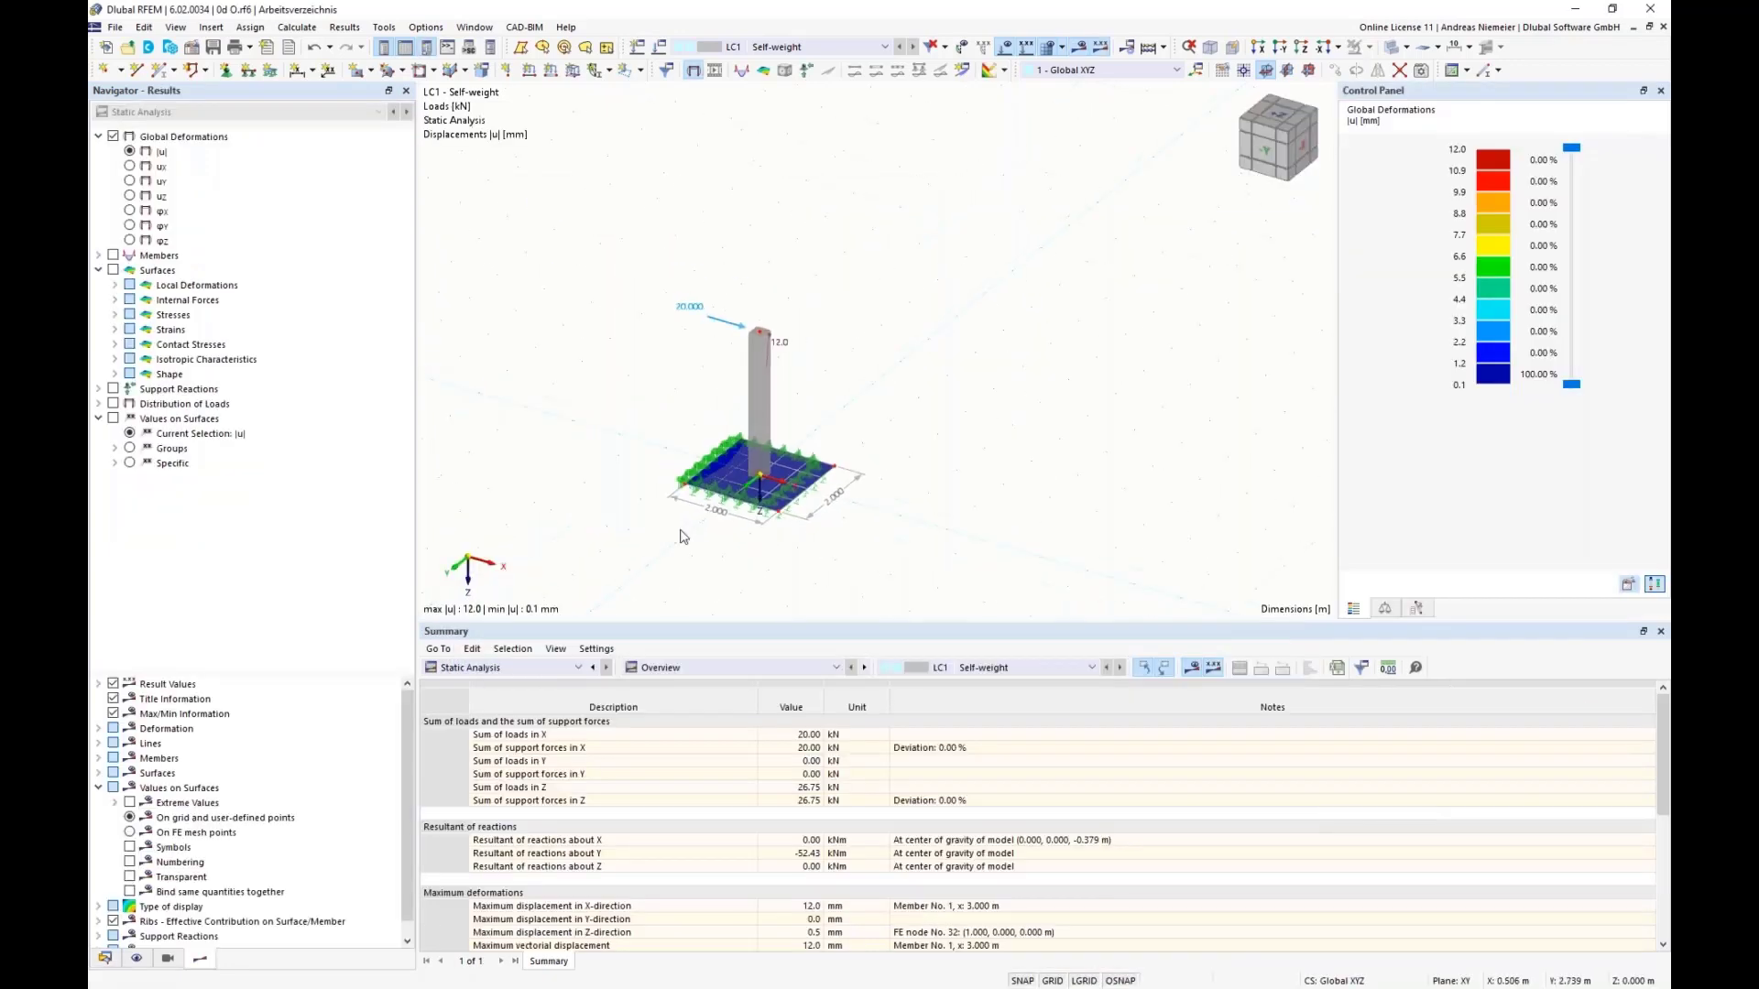
scroll(679, 534, "up", 3)
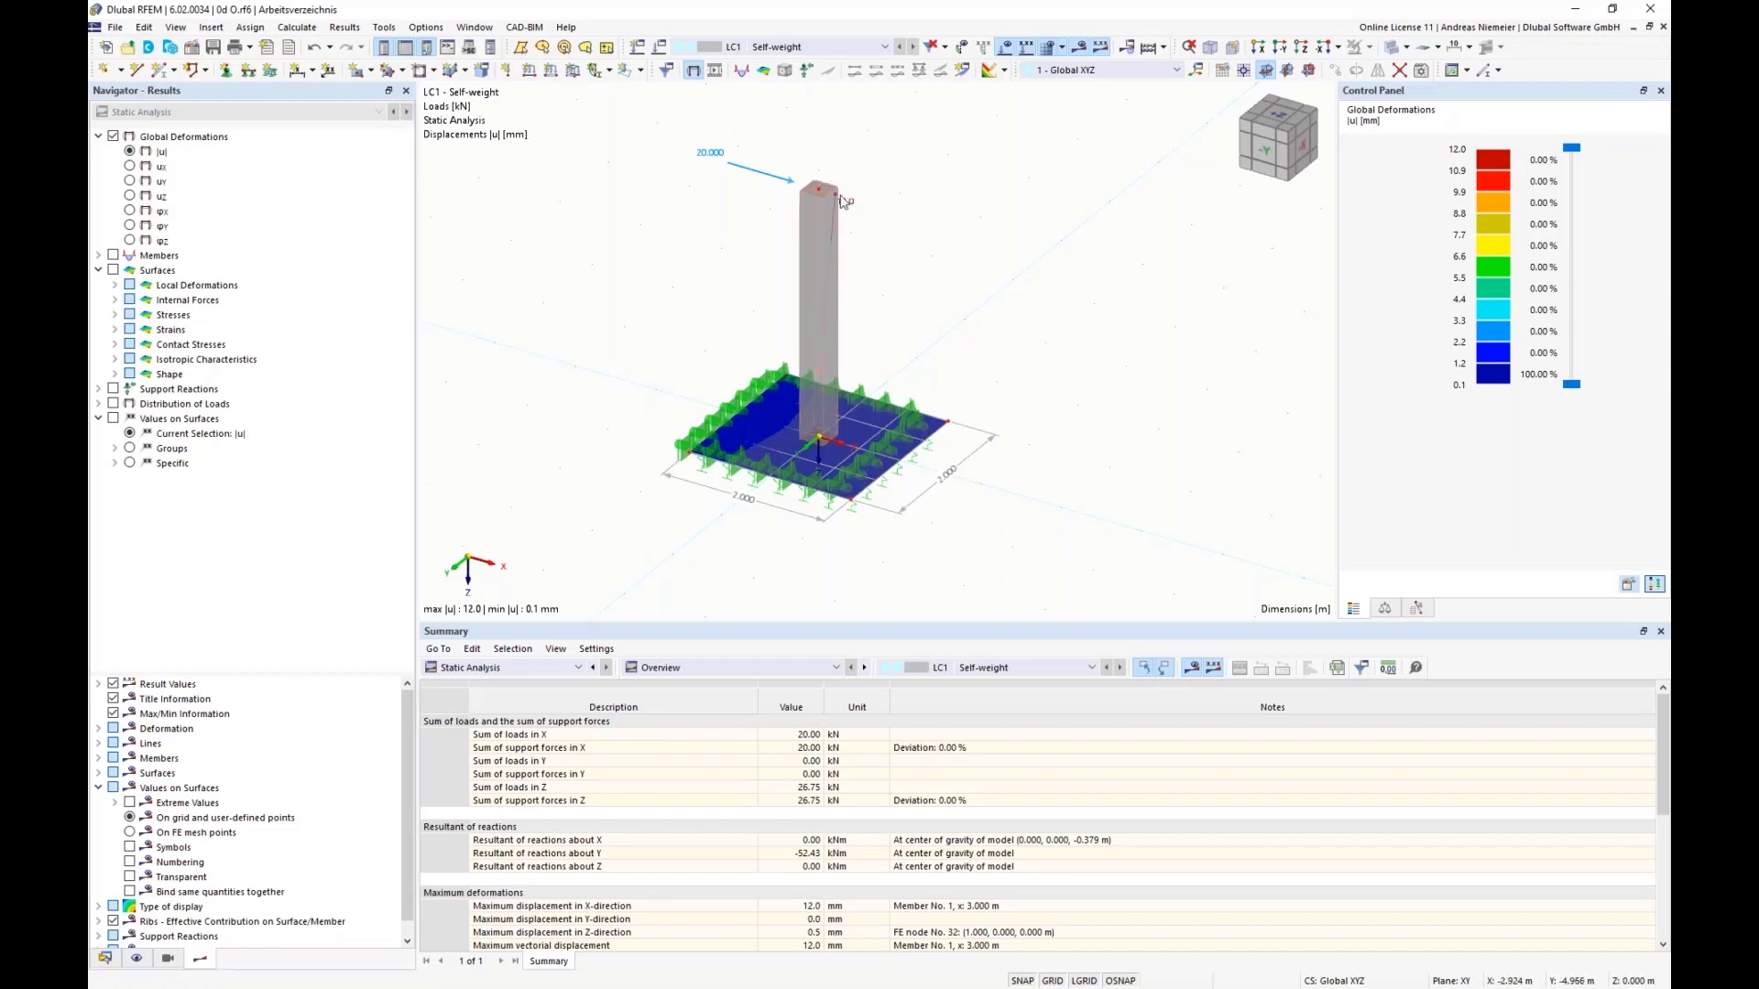
Step: Switch the model display to Wireframe Model to view the column's deformed shape
left_click(1406, 48)
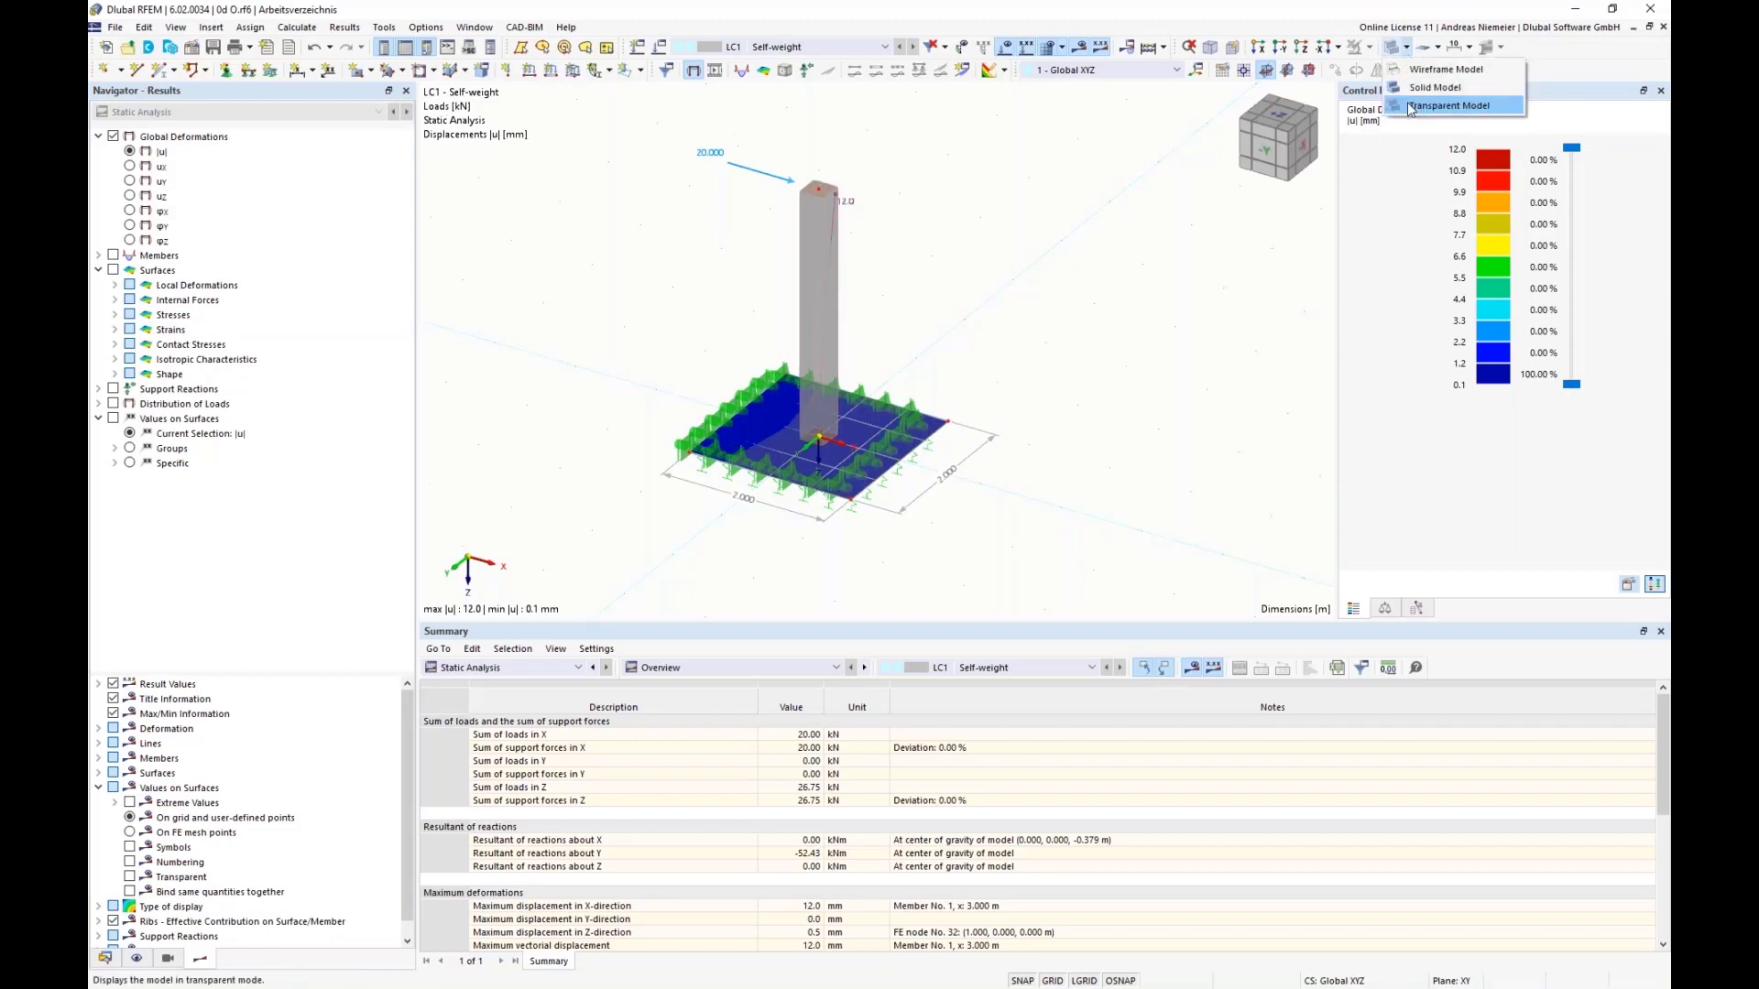
left_click(1418, 68)
middle_click_drag(688, 550, 714, 540, "ctrl")
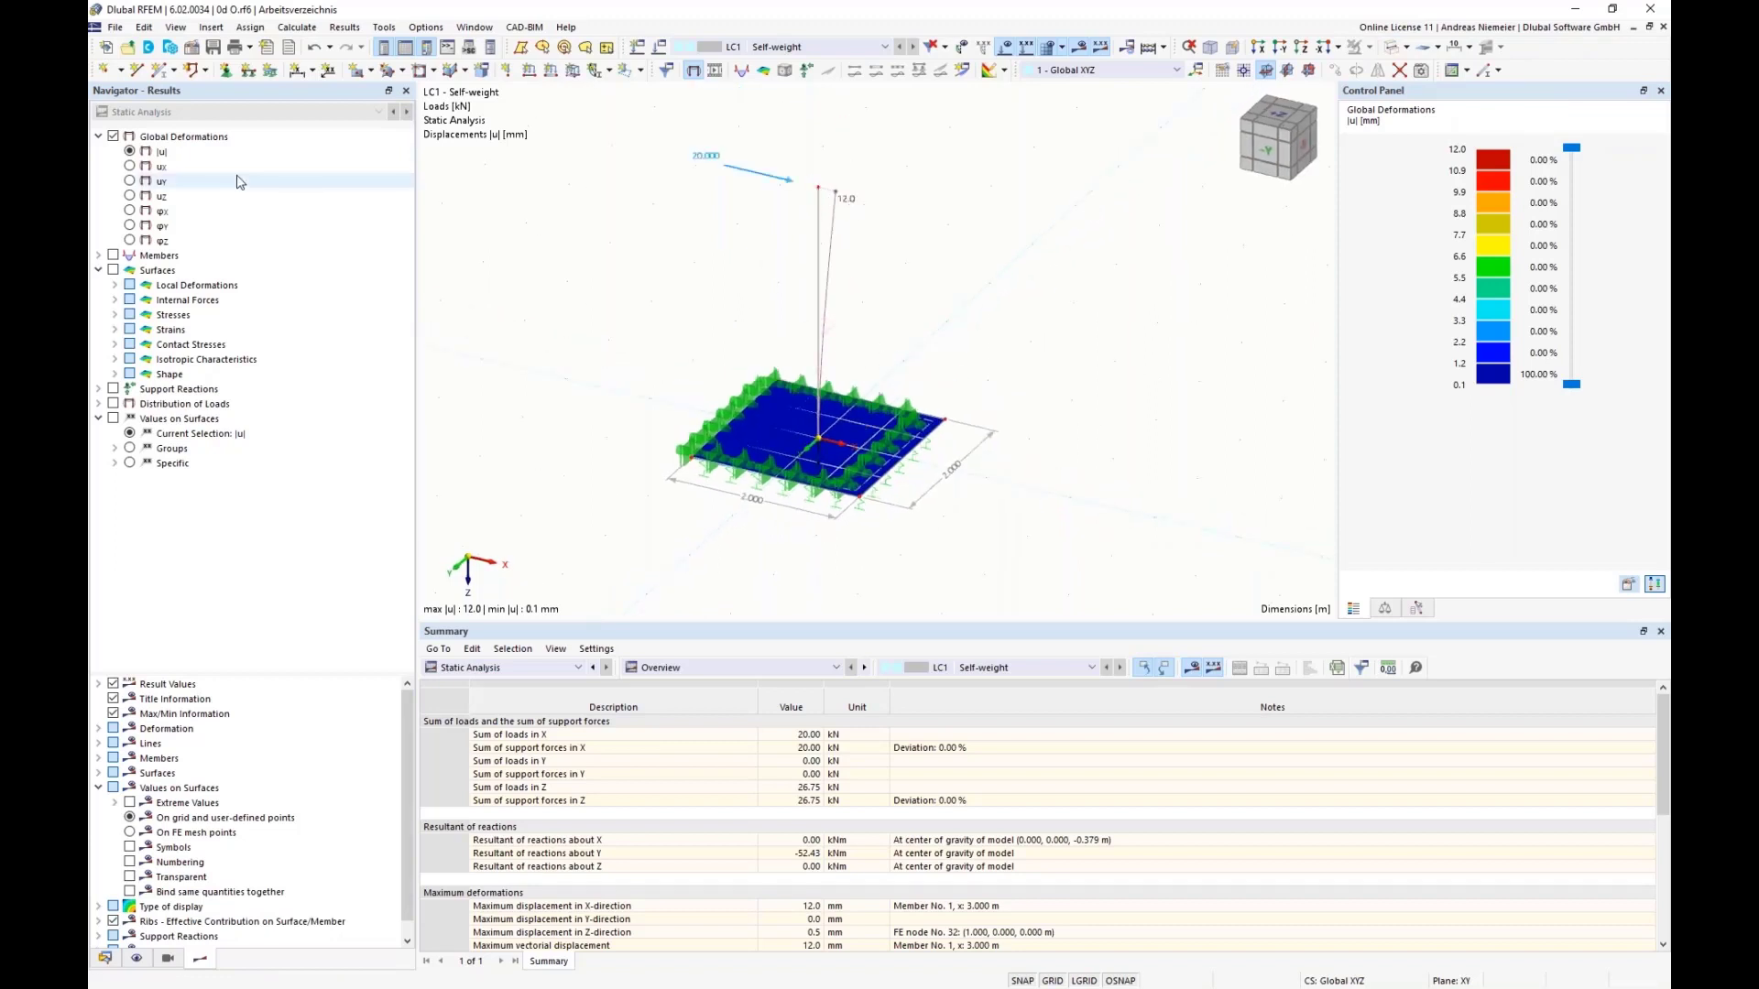
Step: Examine the column's member internal forces, showing the shear force Vz and the bending moment My
left_click(99, 256)
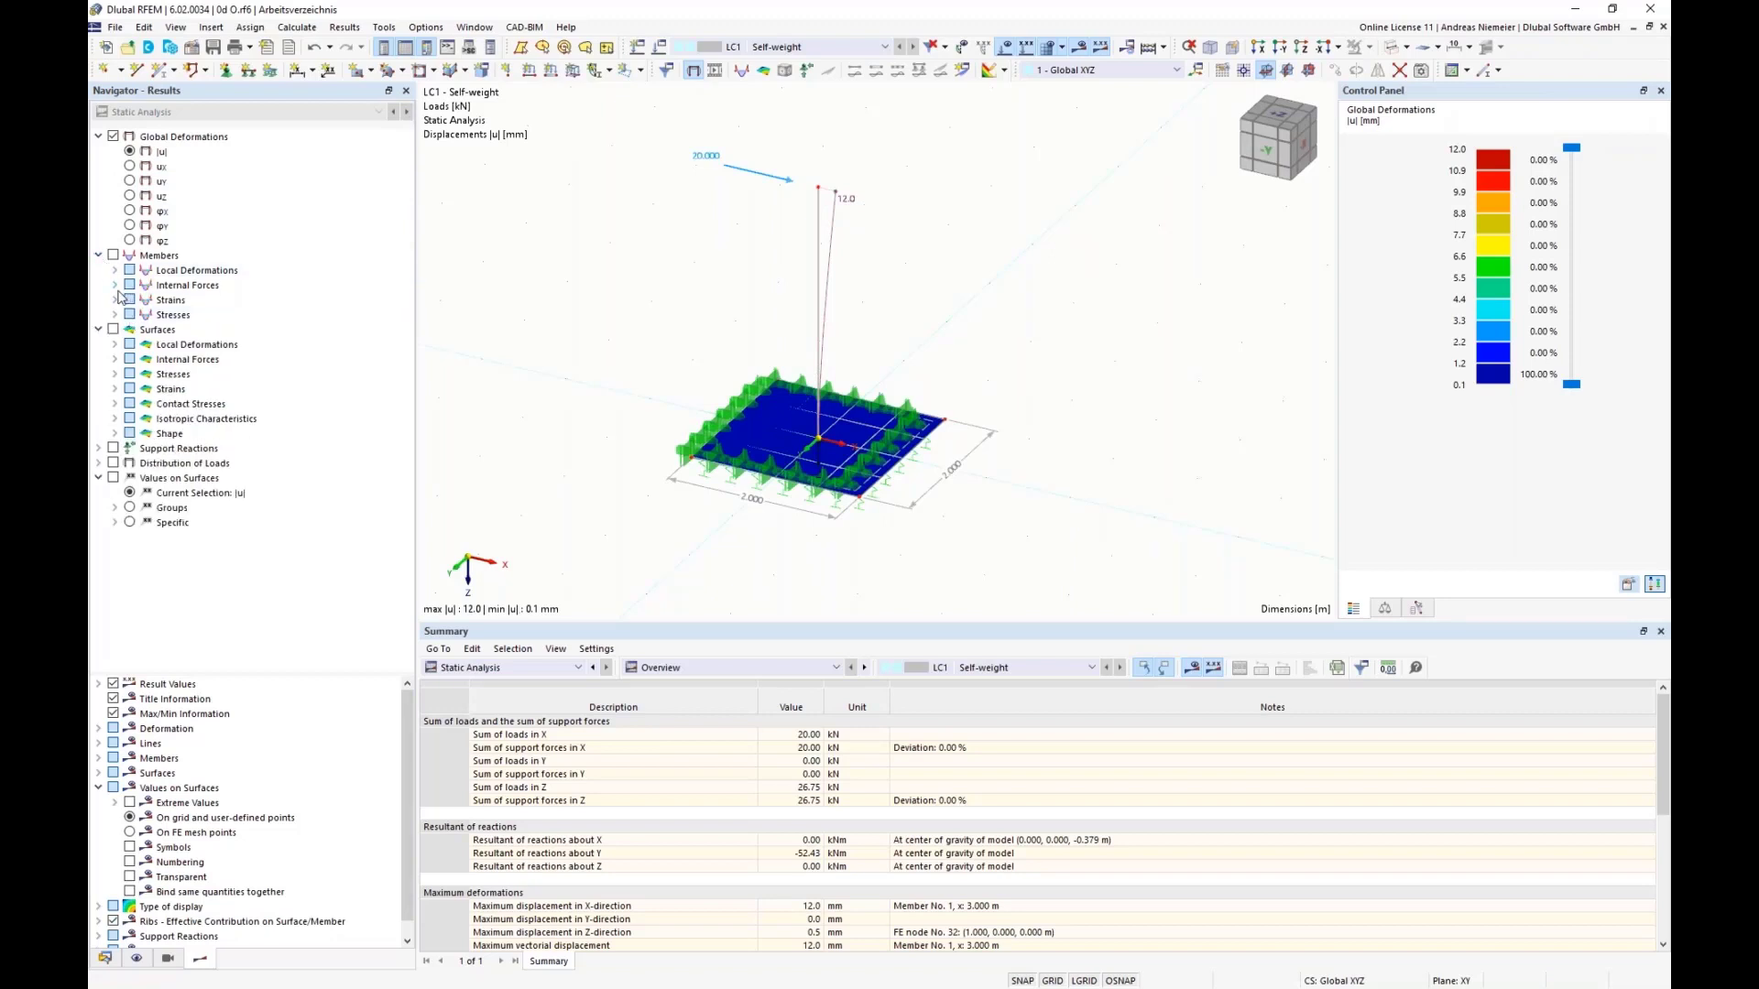
left_click(116, 286)
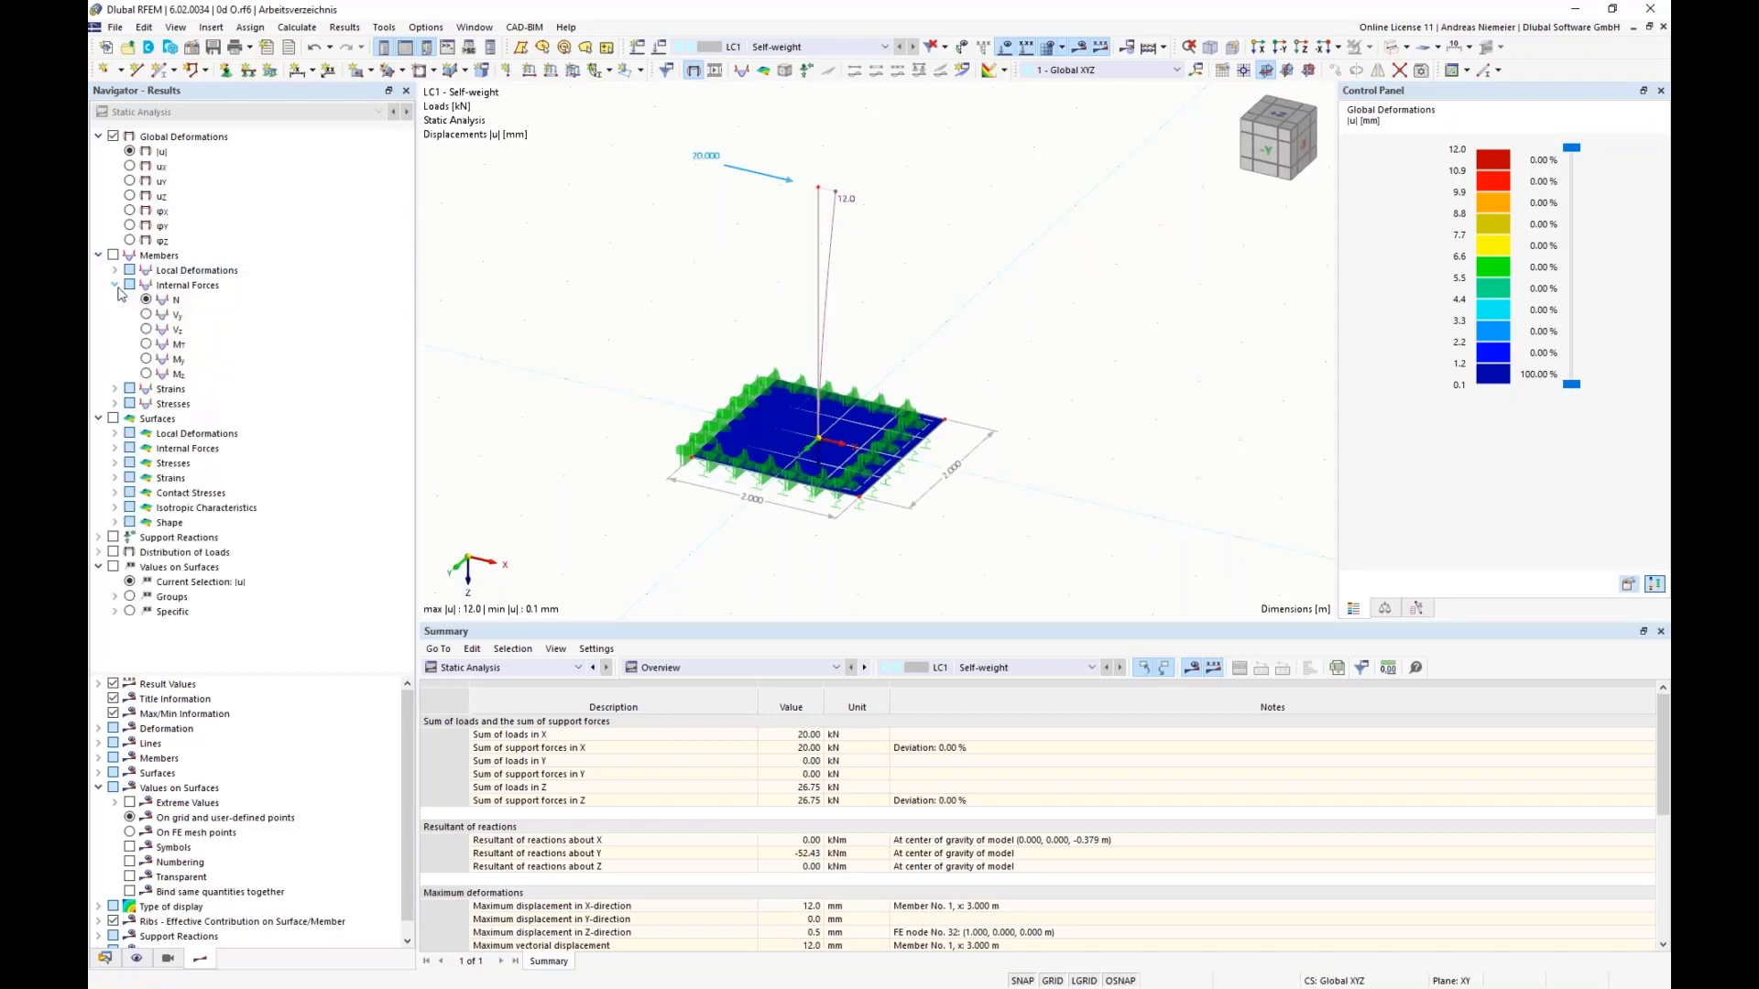
left_click(146, 331)
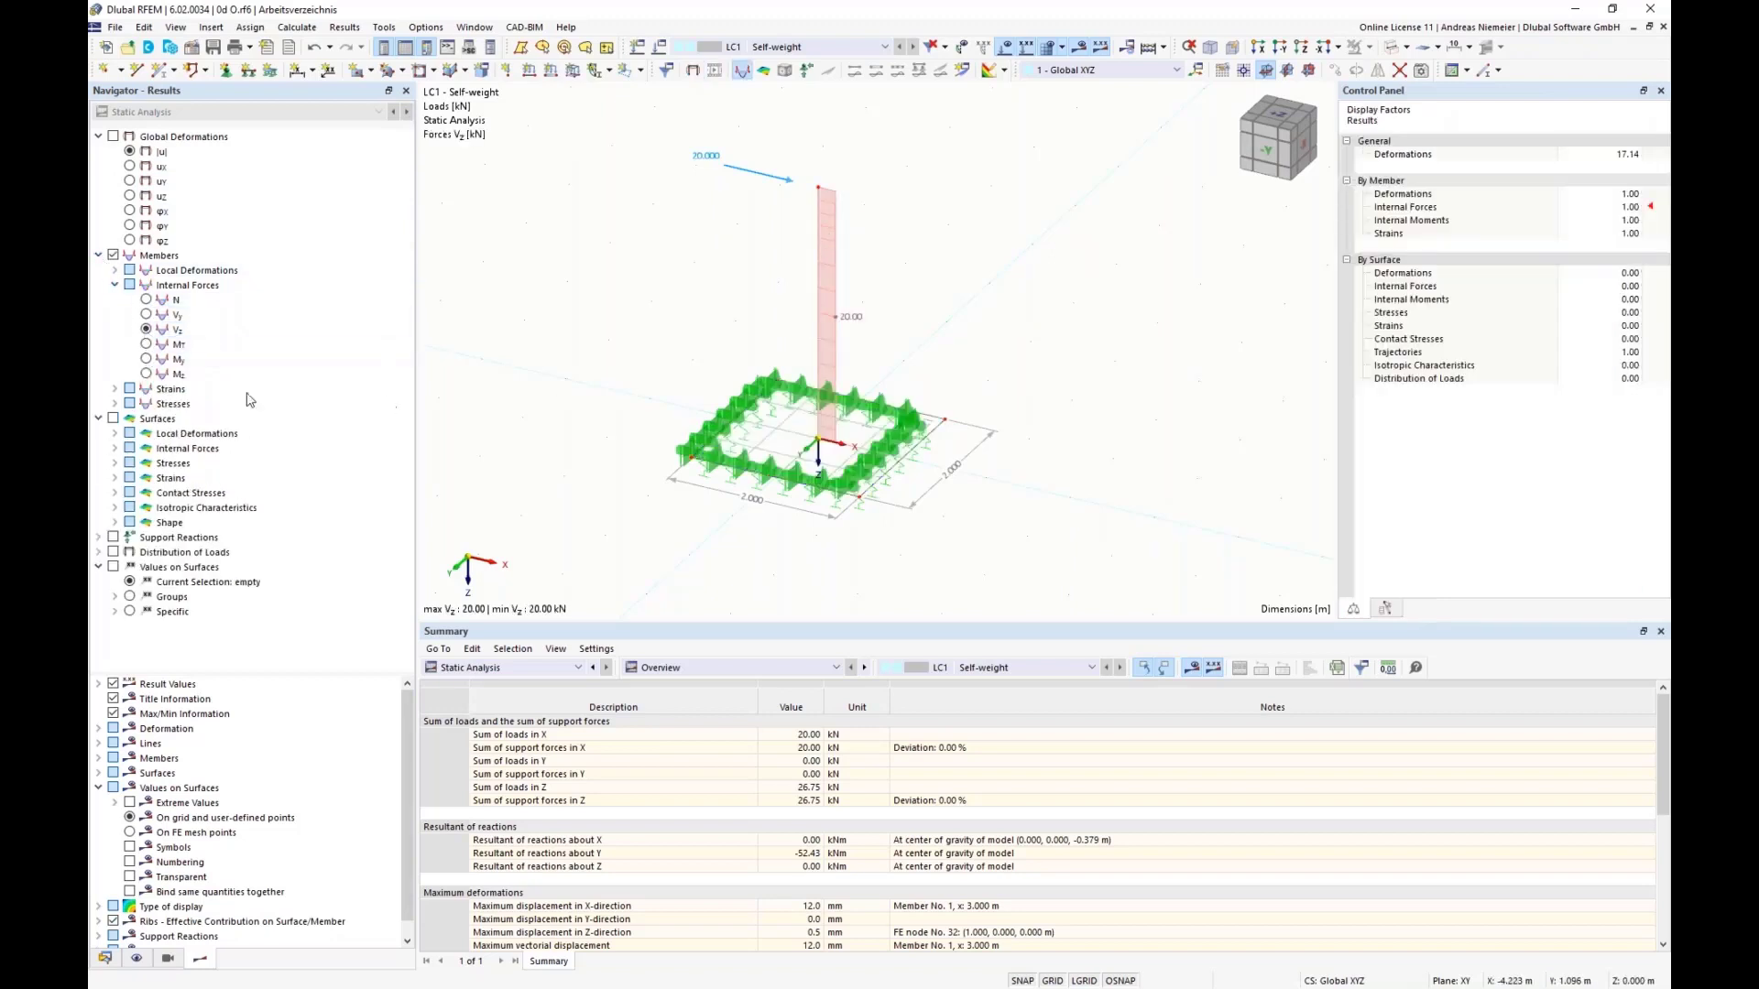
left_click(147, 360)
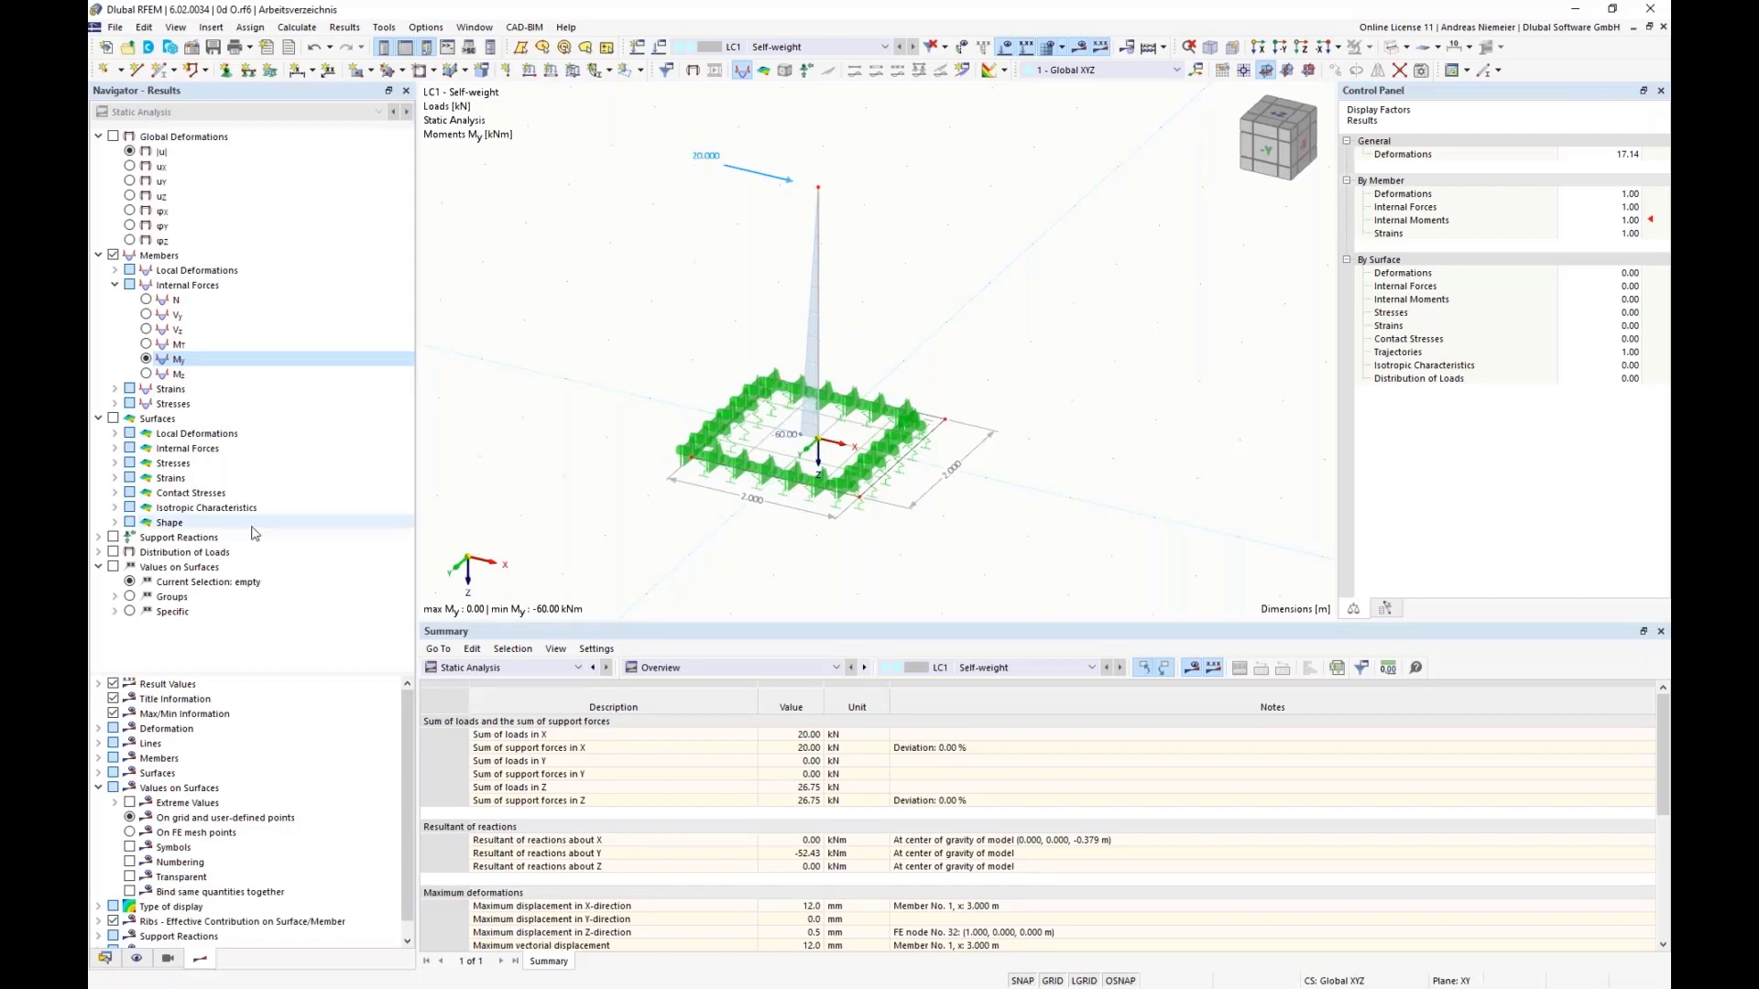
Step: Examine the base plate's basic internal forces by showing the surface moments mx
left_click(114, 448)
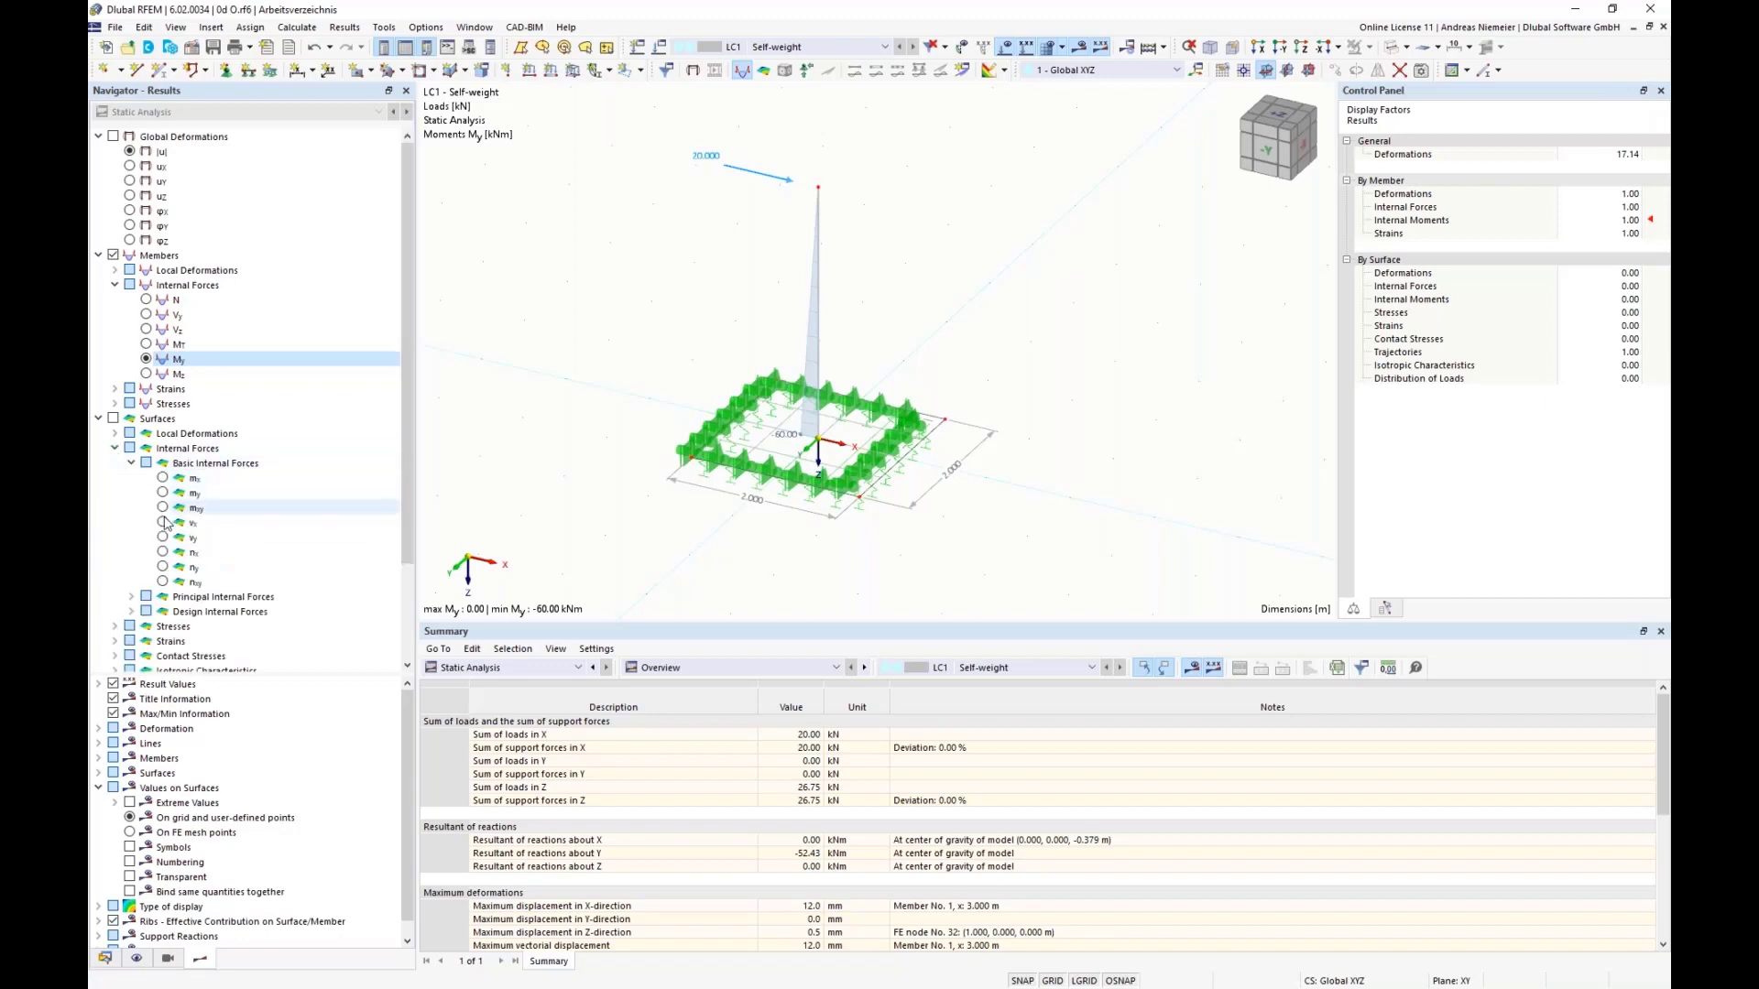
left_click(162, 478)
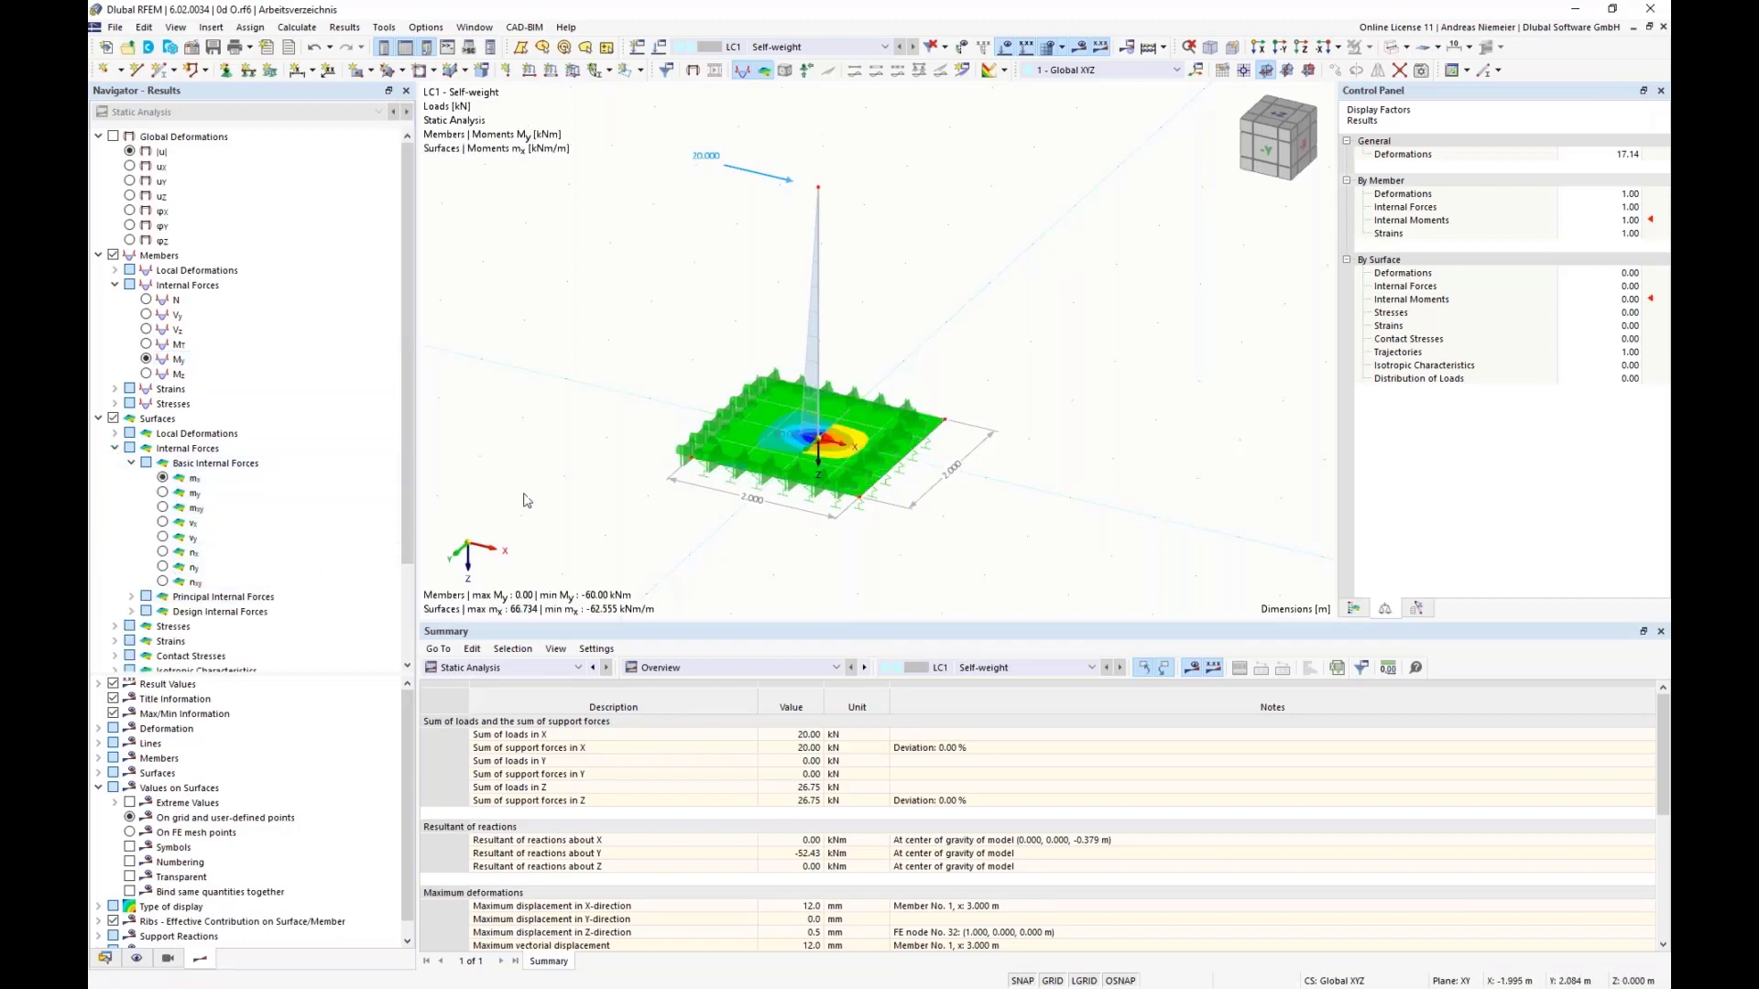
scroll(112, 339, "down", 3)
left_click(113, 331)
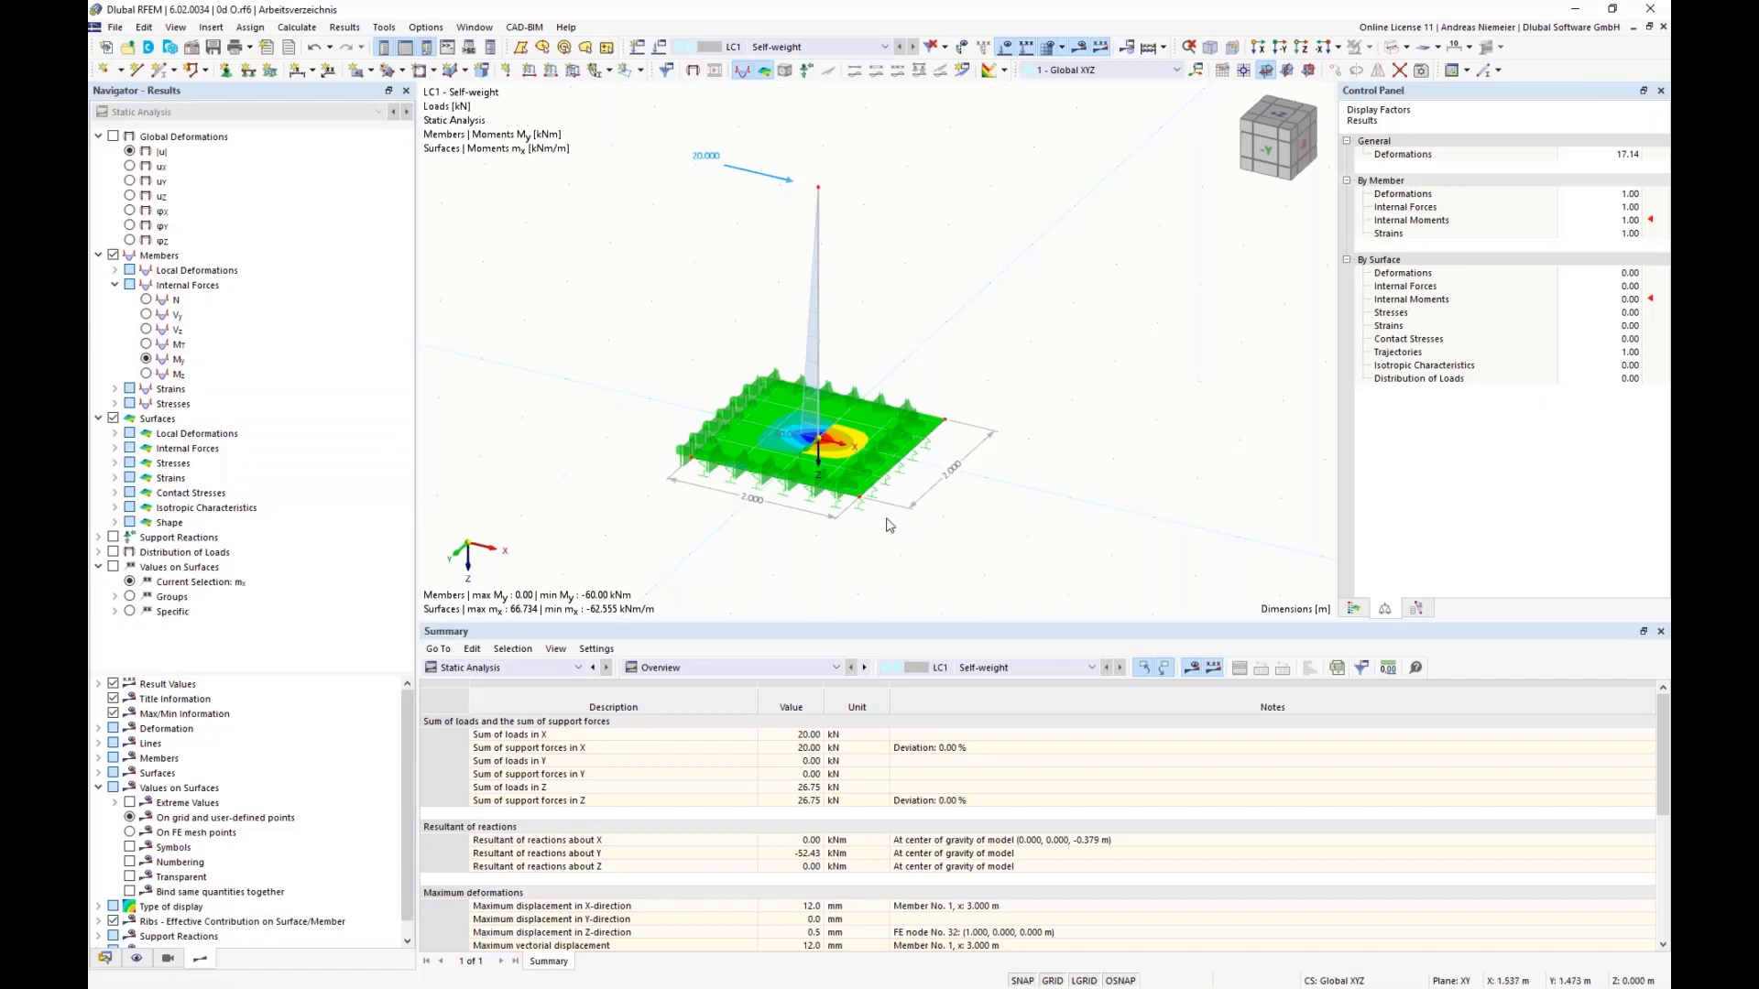
Step: Display the contact stresses σz beneath the base plate
left_click(114, 494)
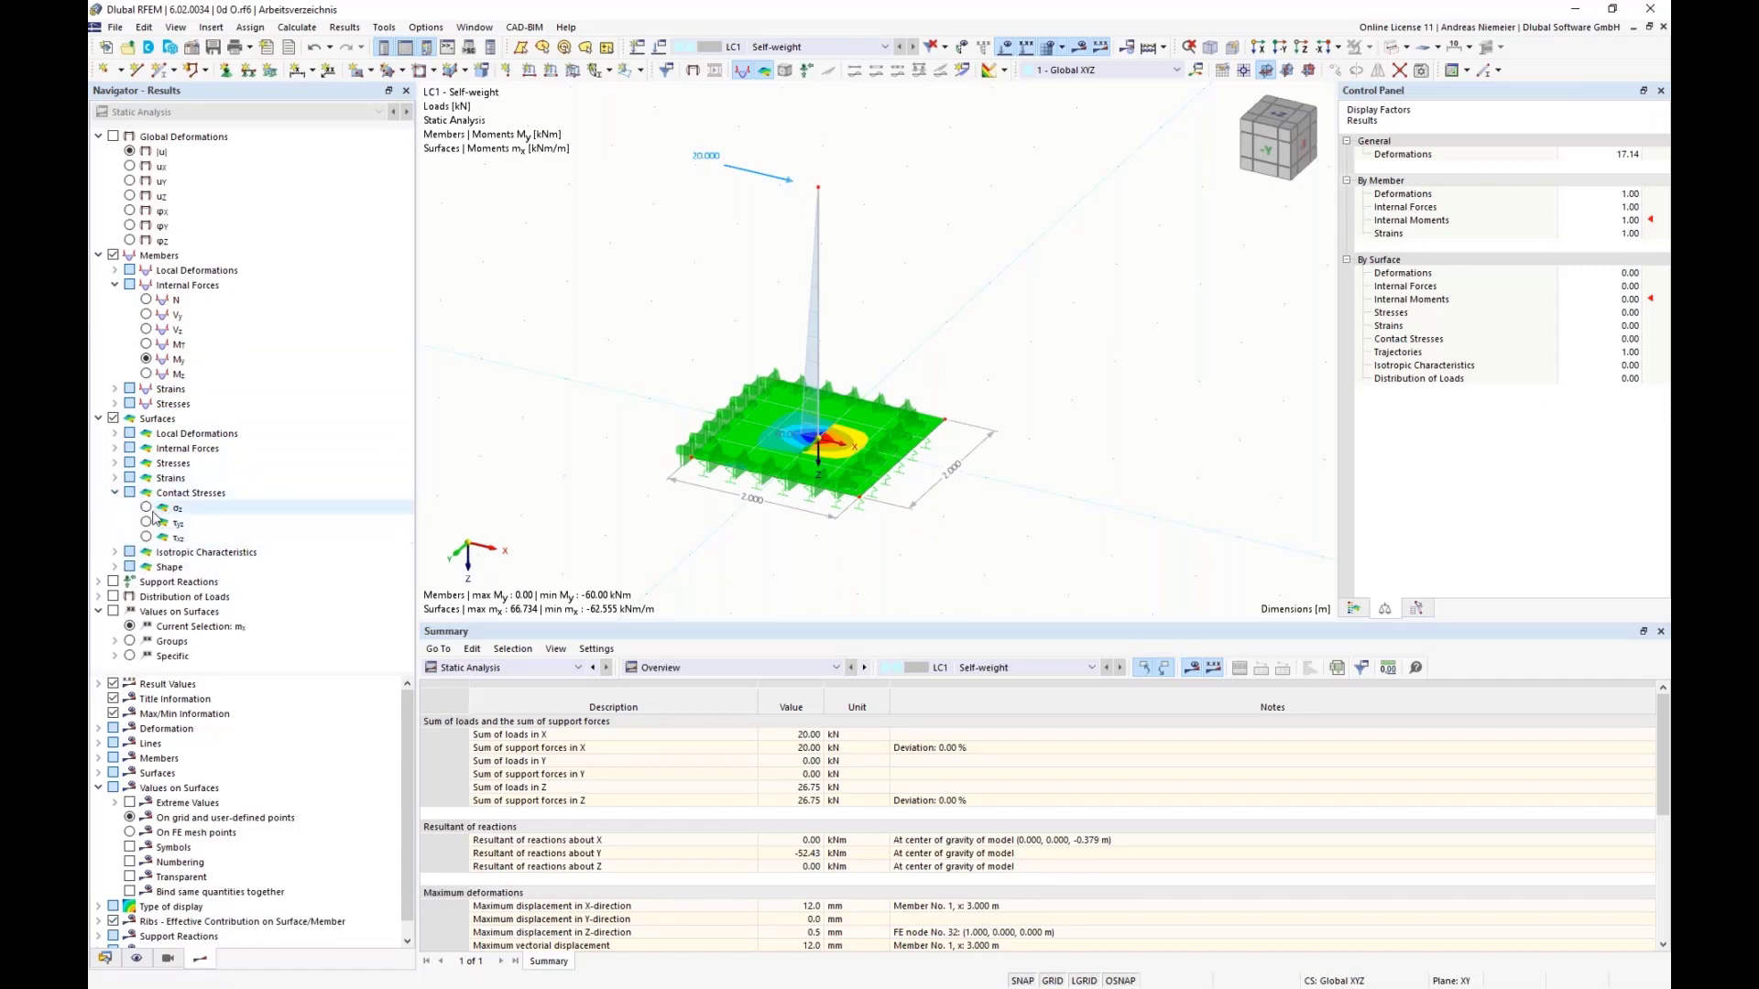
left_click(152, 510)
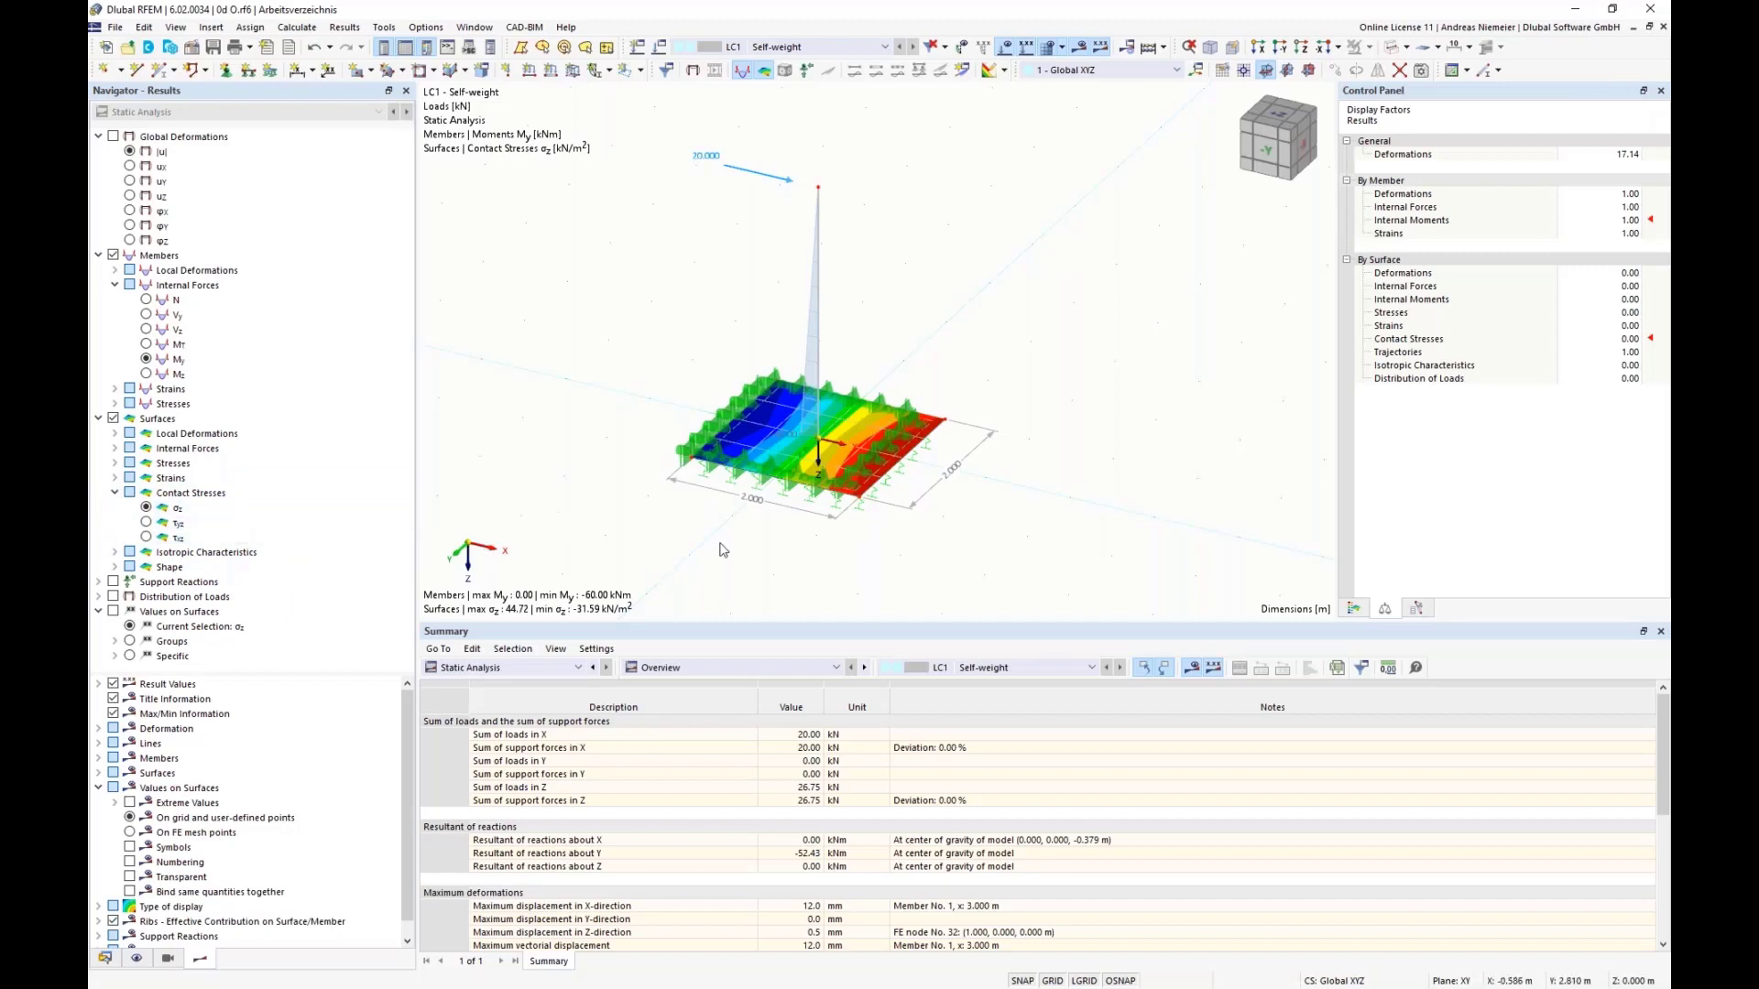
middle_click_drag(954, 546, 943, 471)
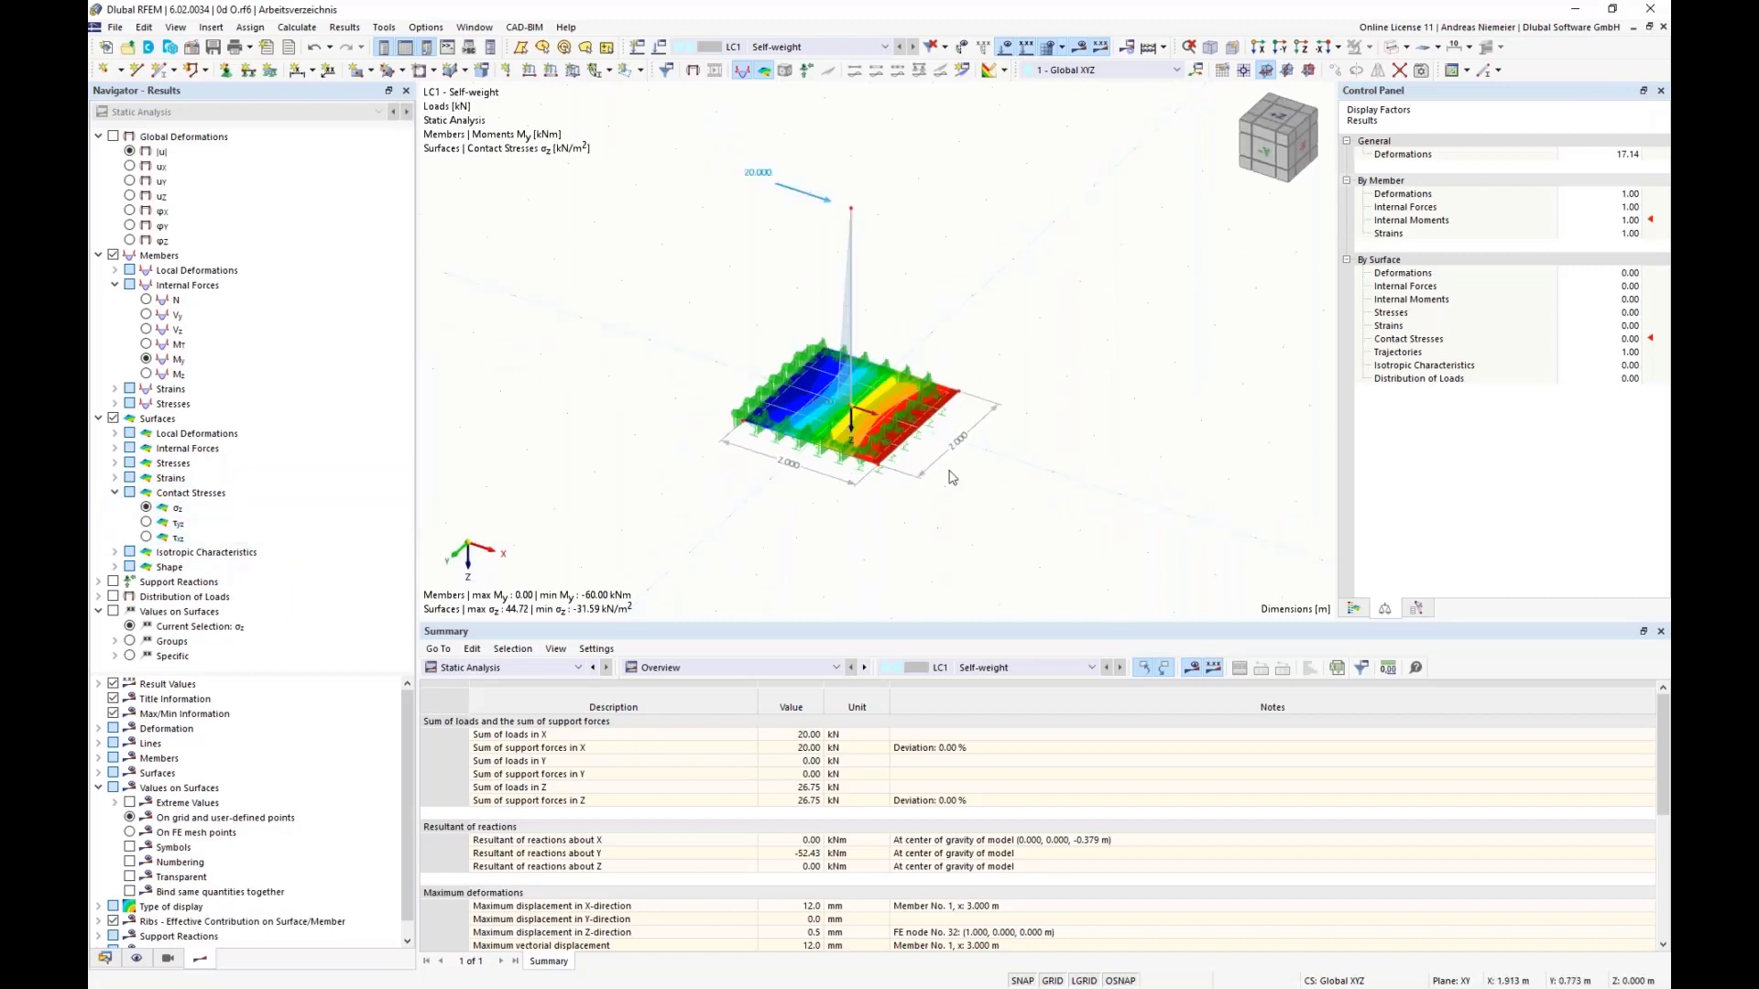
Step: Hide the Types for Surfaces symbols in the model display and show the color scale for the base plate's contact stresses
left_click(136, 959)
scroll(278, 367, "up", 11)
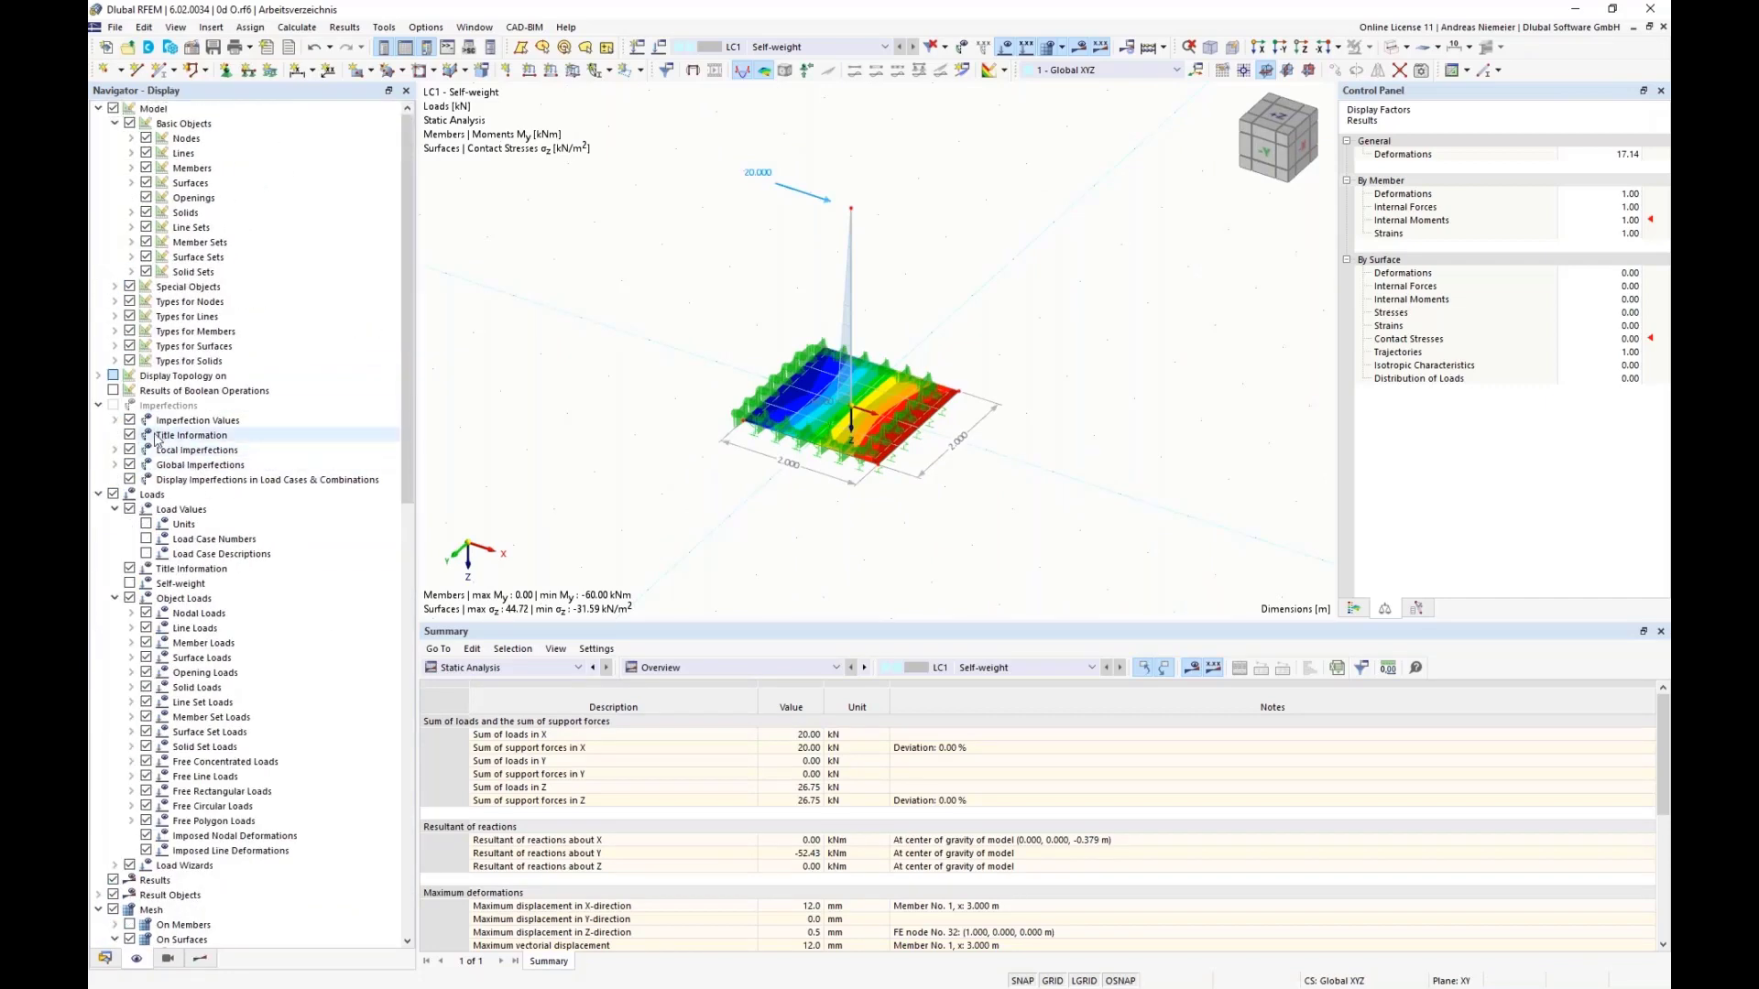
left_click(131, 348)
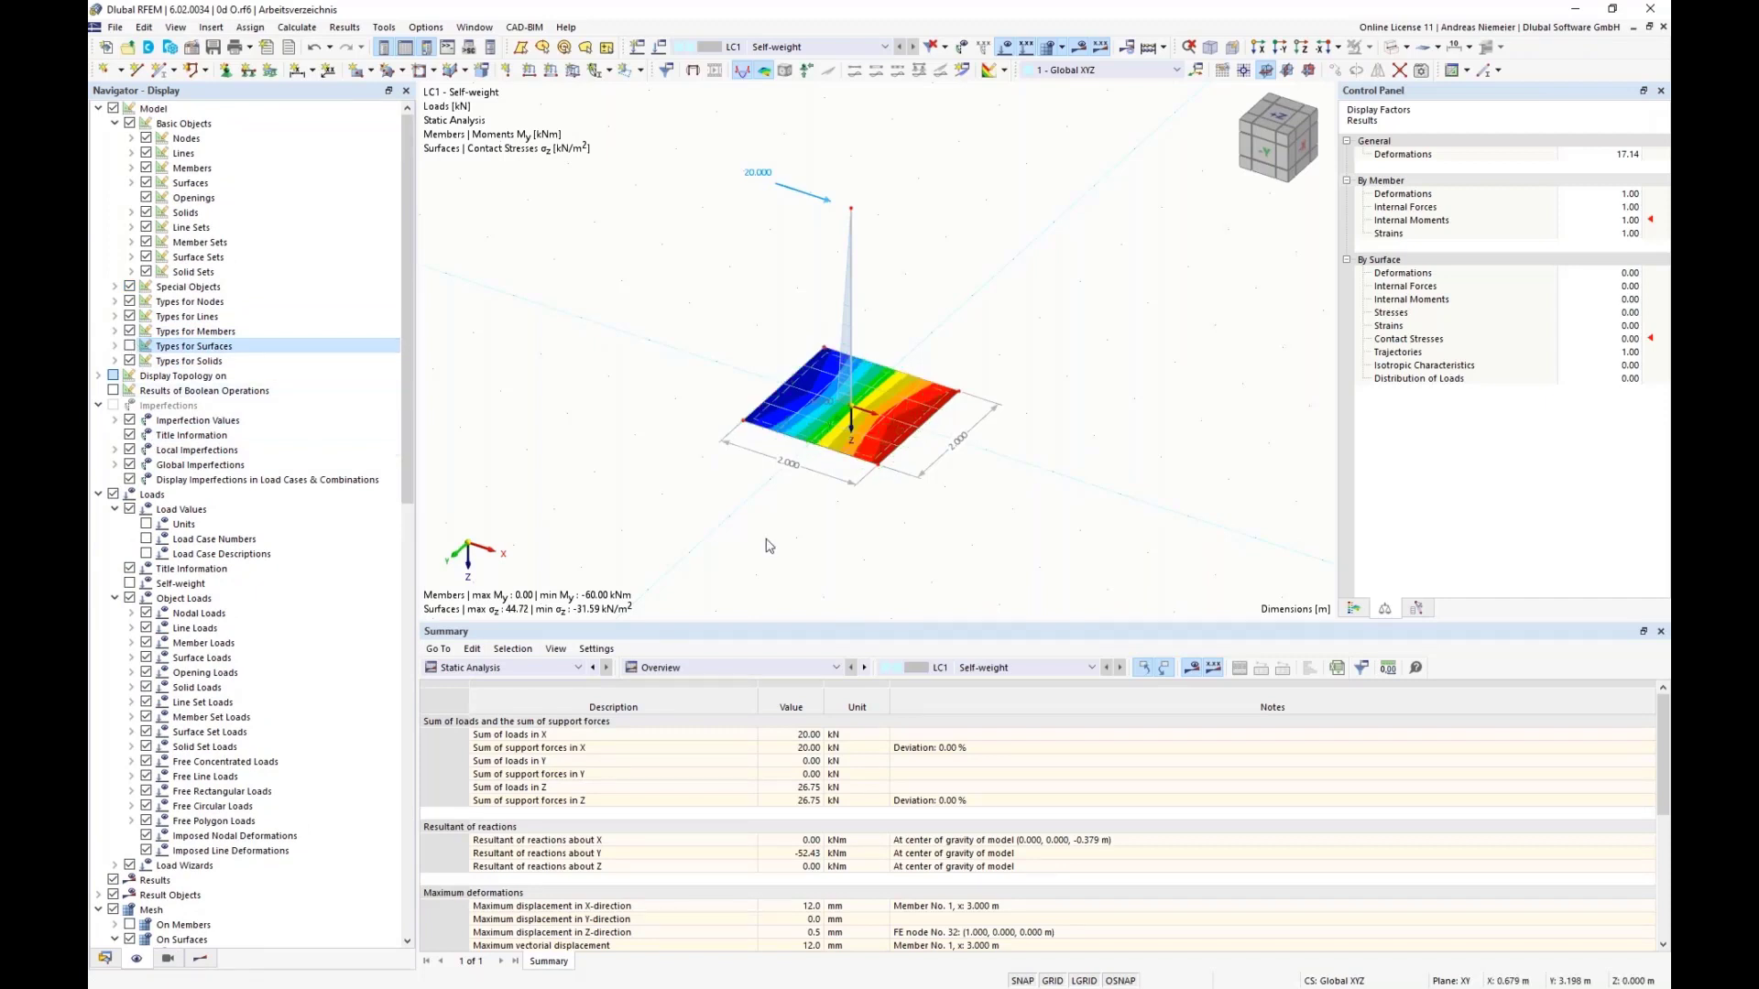
scroll(740, 456, "up", 3)
scroll(1044, 435, "up", 1)
middle_click_drag(1045, 435, 1017, 457)
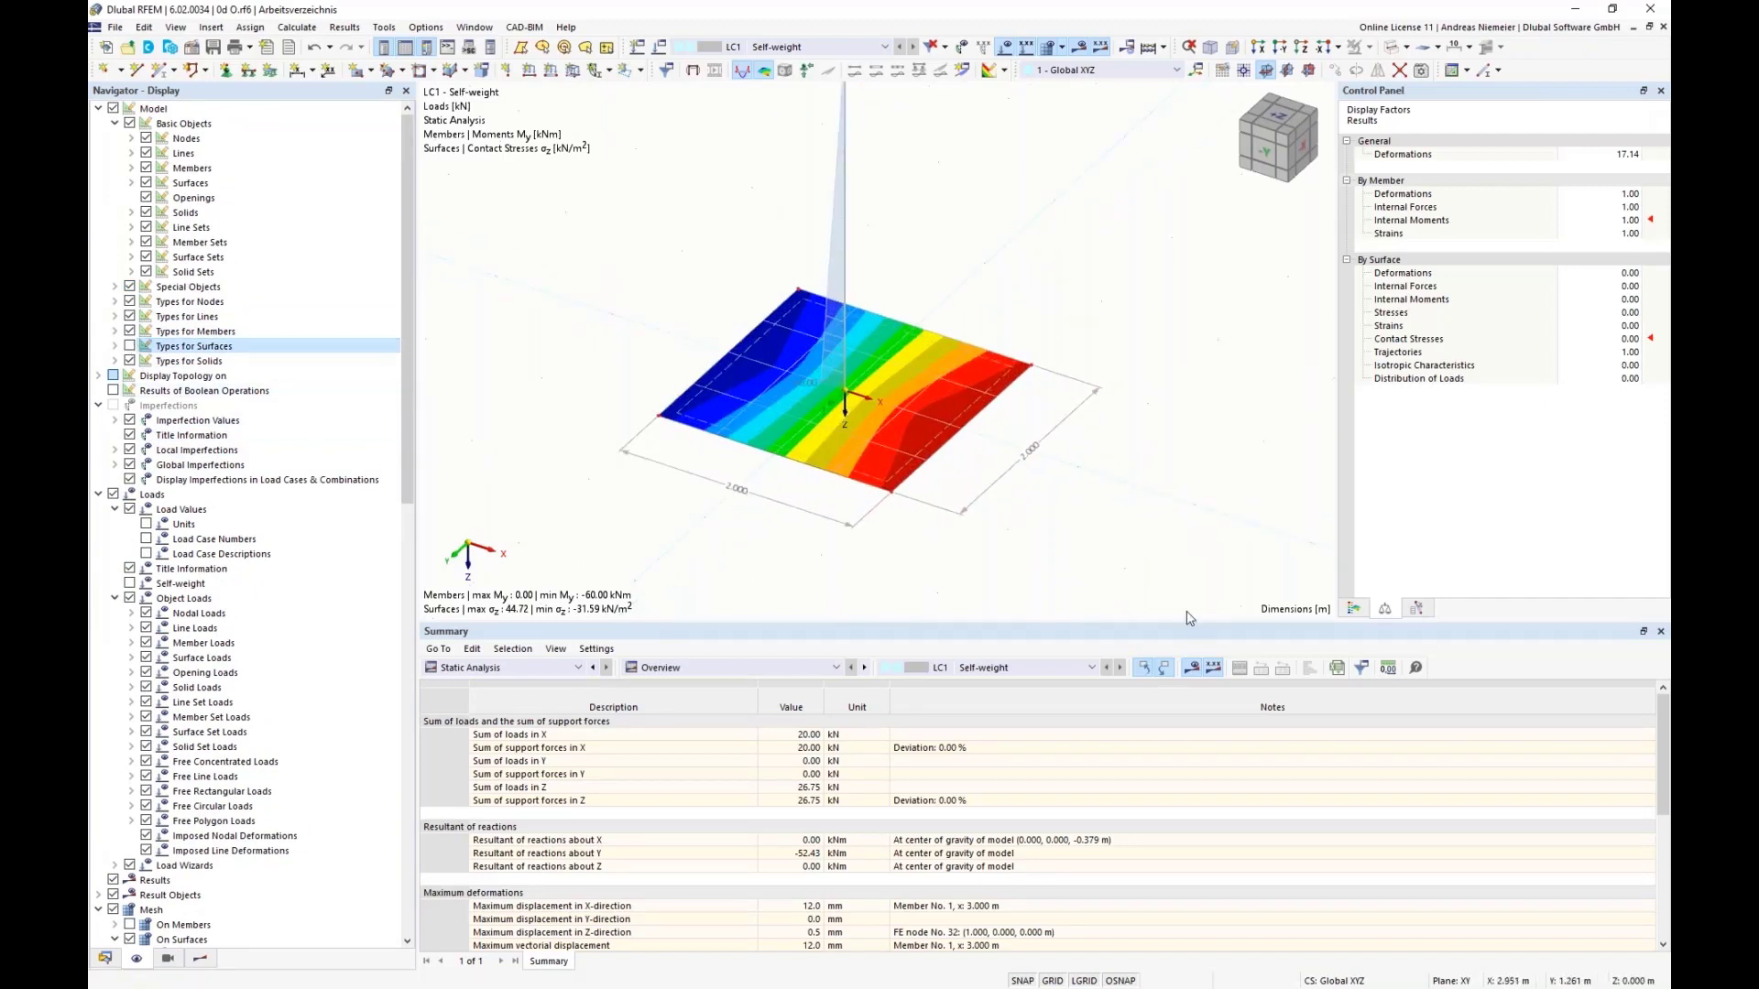
left_click(1353, 609)
scroll(850, 420, "down", 3)
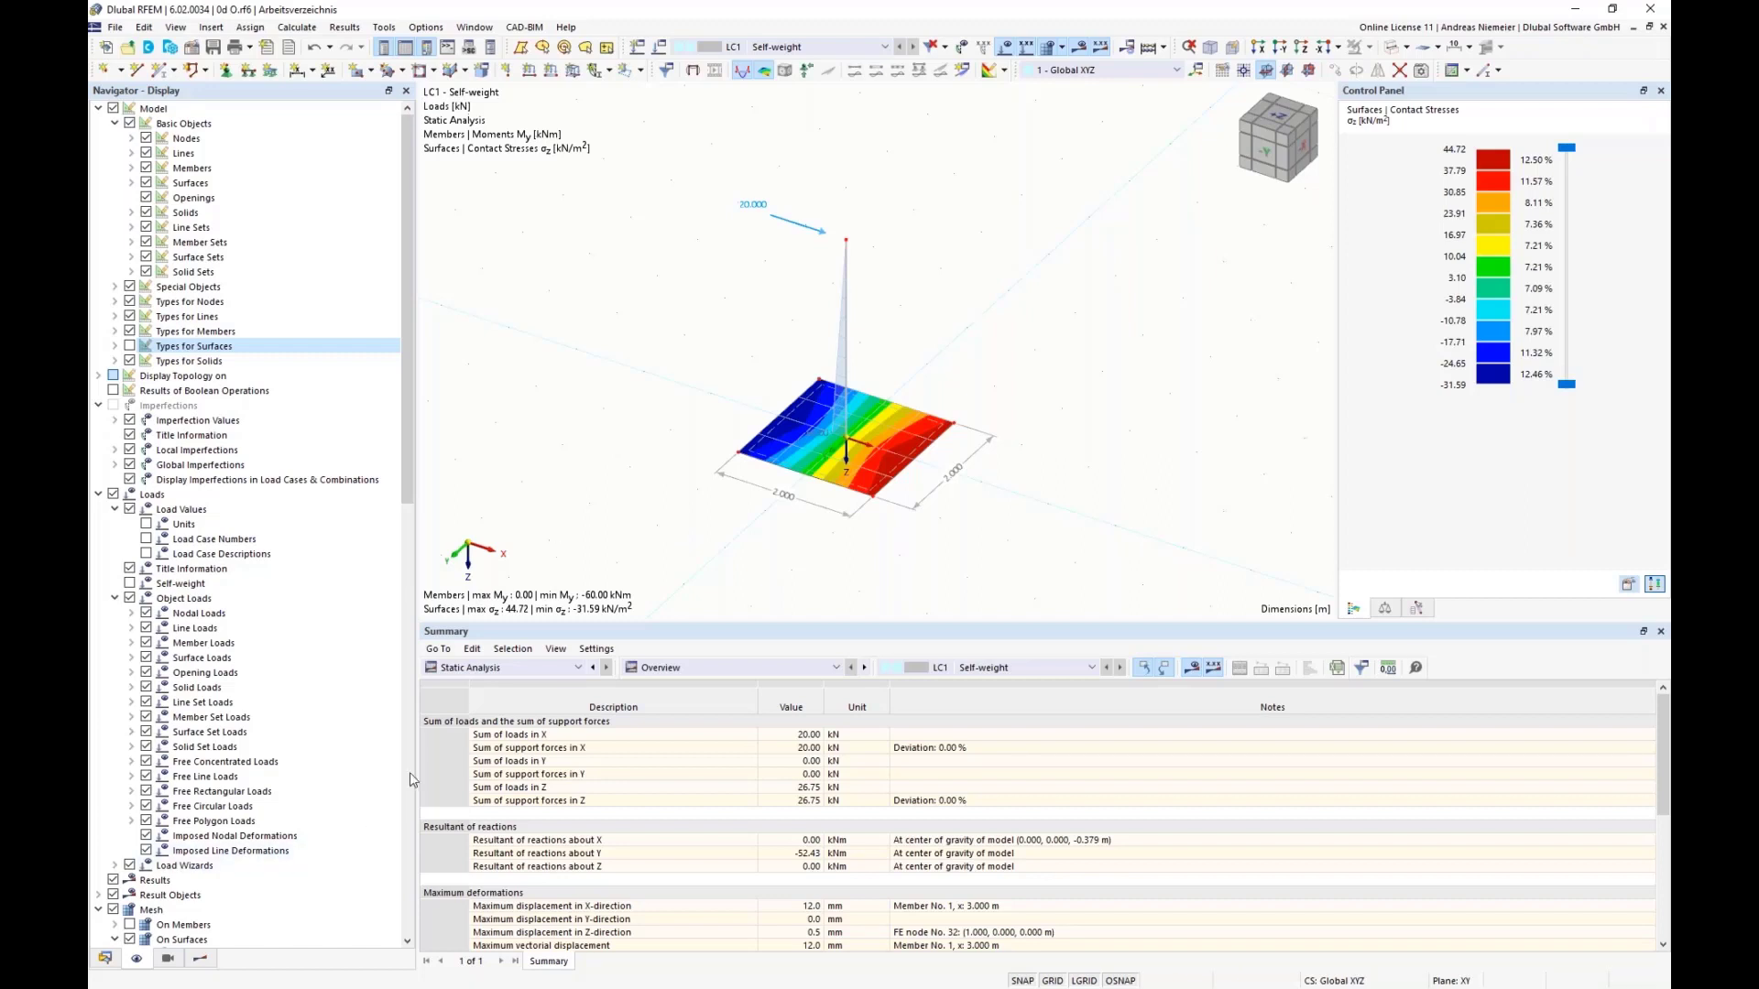
Step: Show the Structure table of Types for Surfaces to list the model's surface supports
left_click(511, 669)
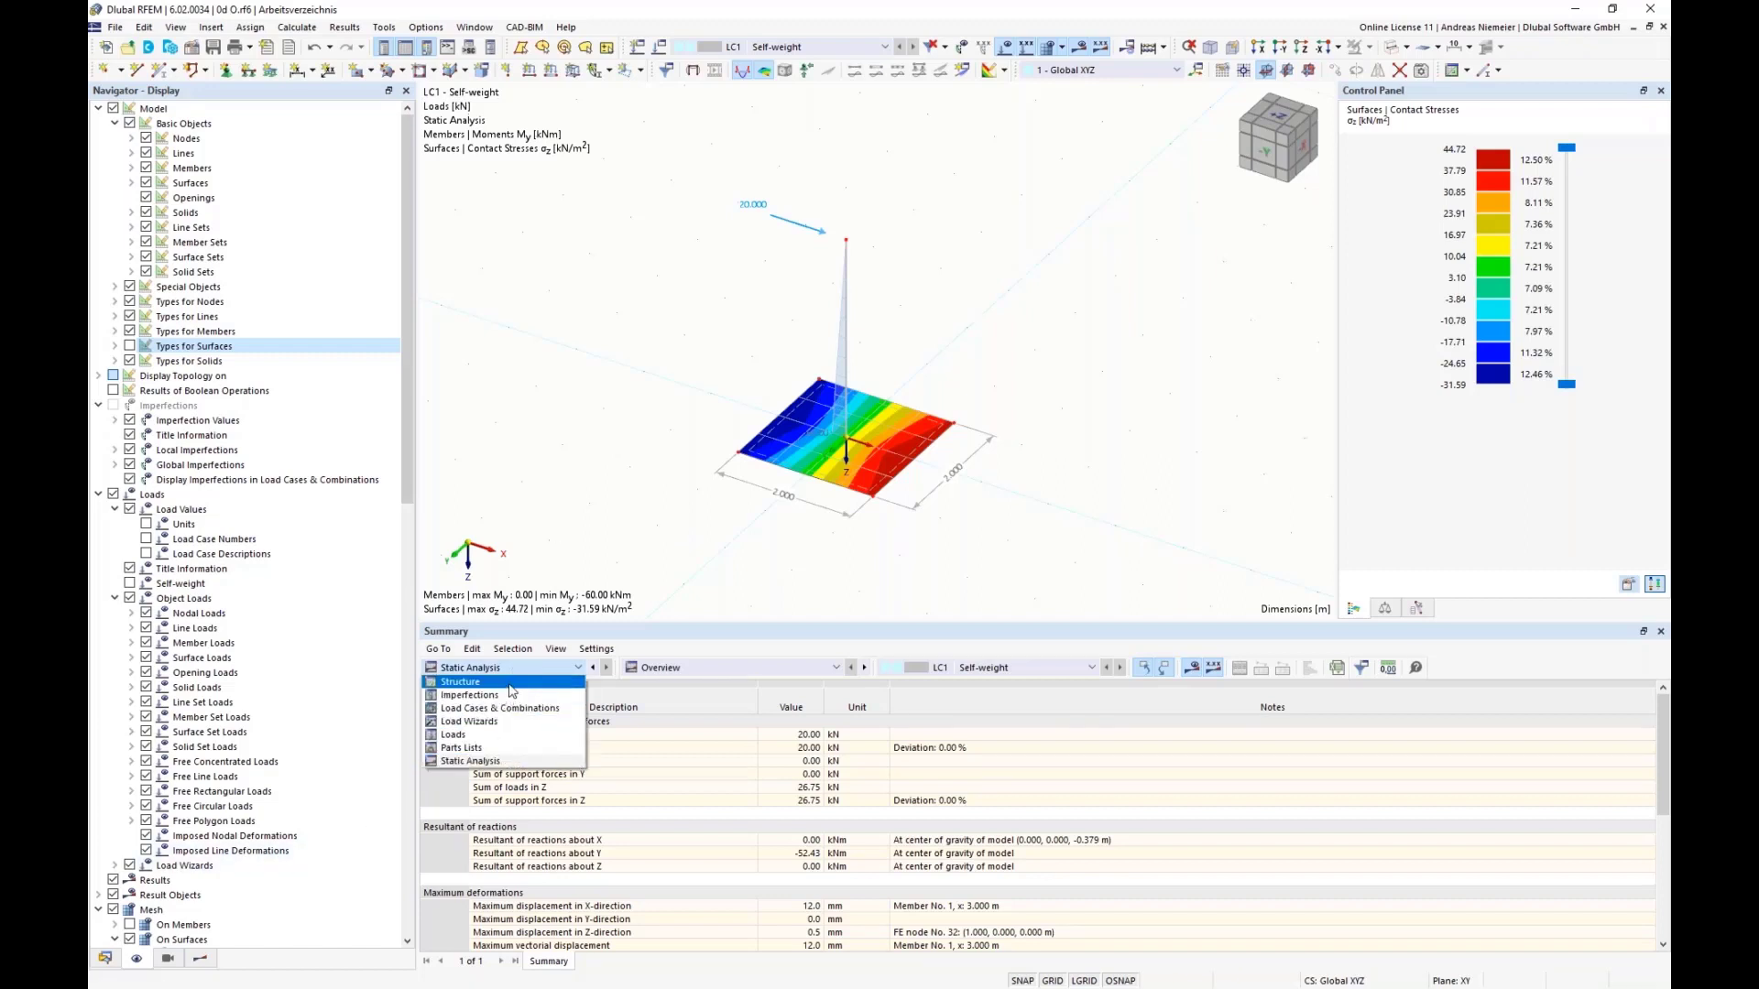
left_click(509, 683)
left_click(724, 668)
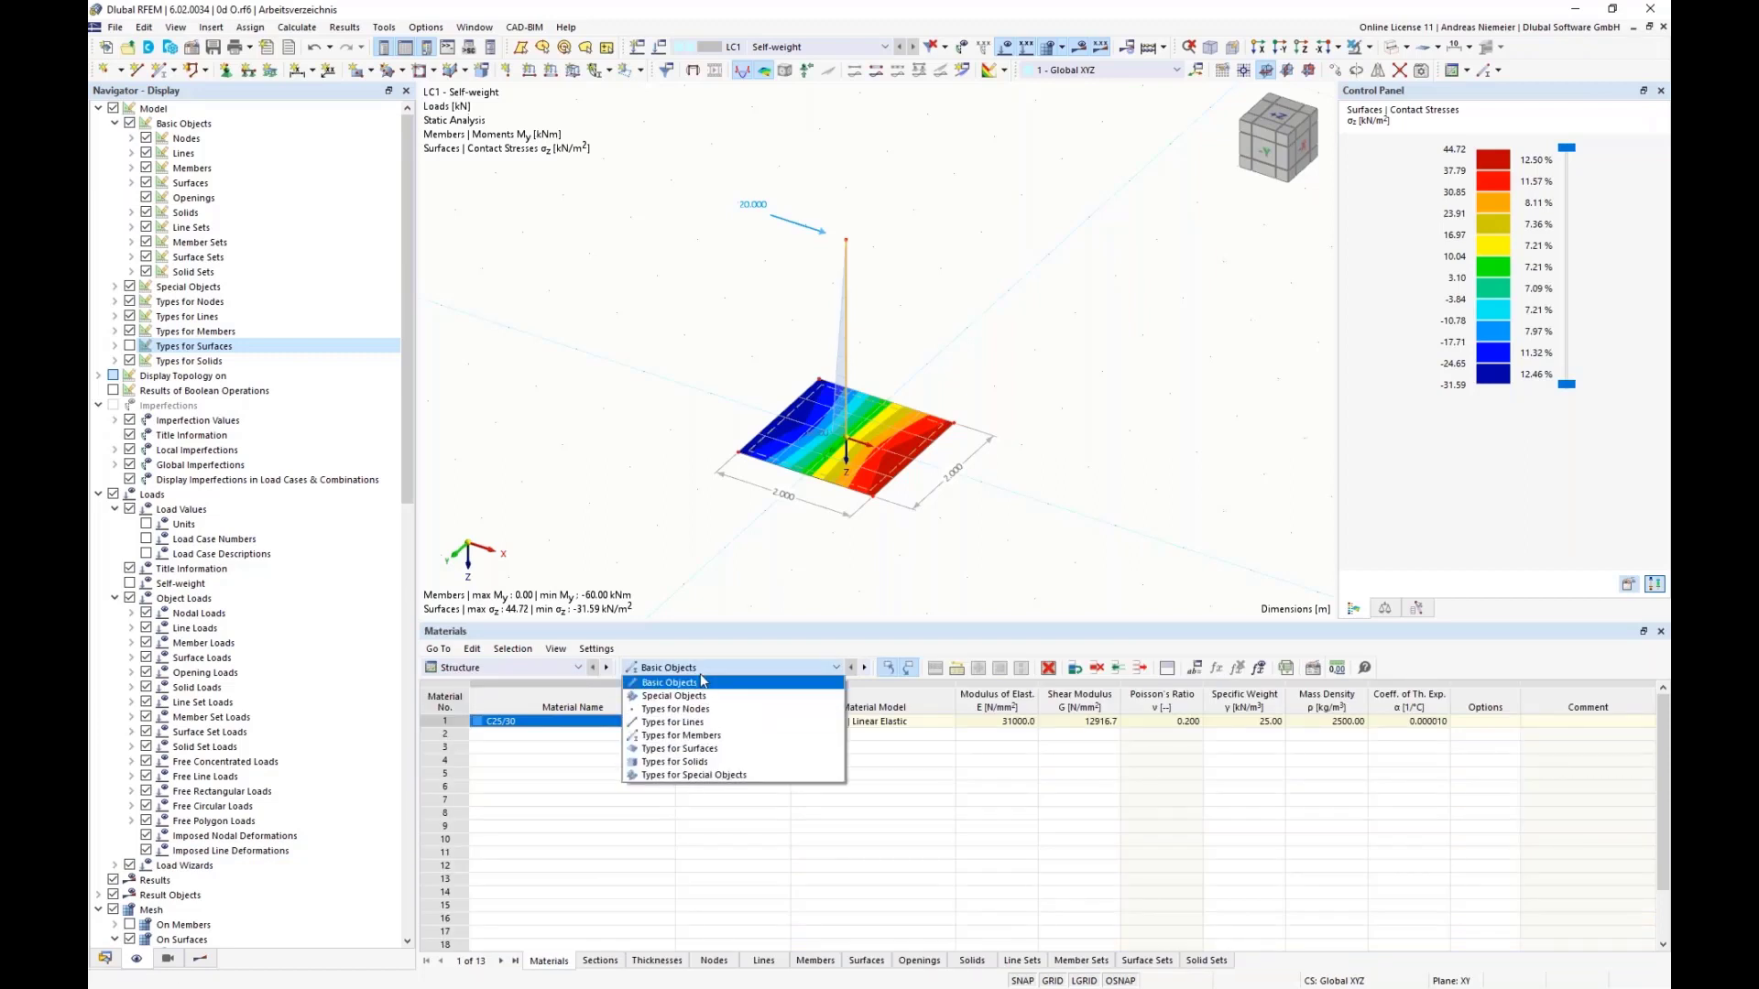
left_click(710, 750)
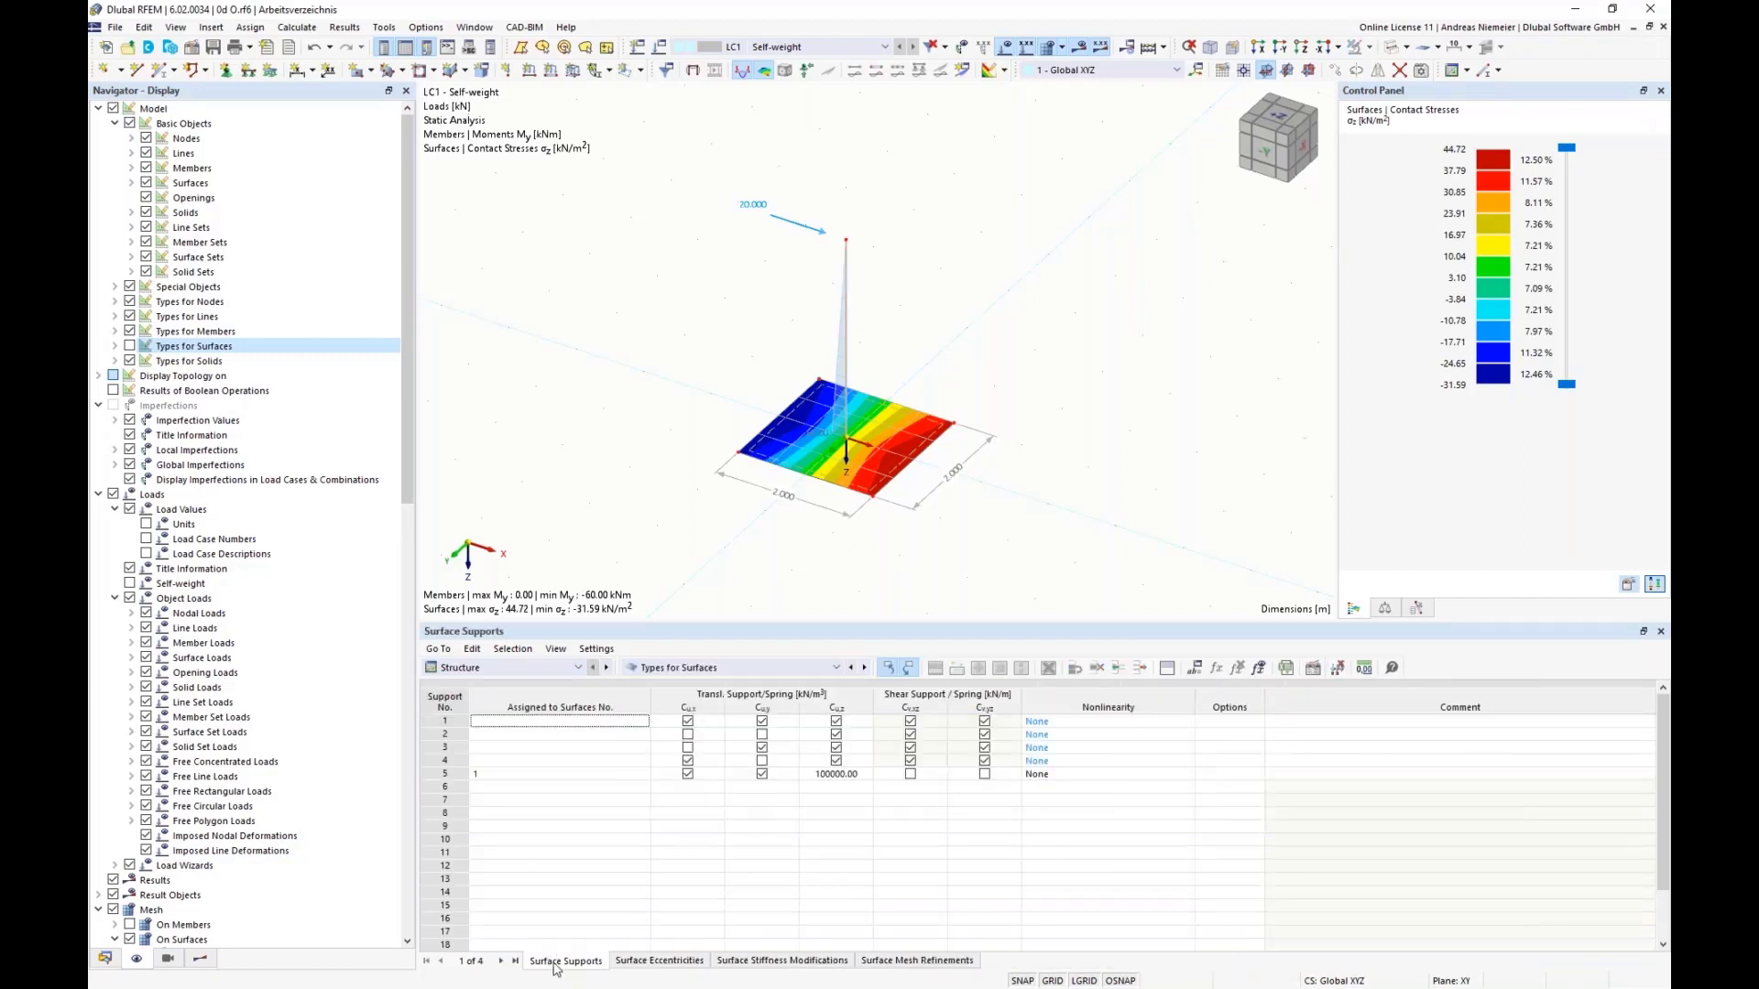
Step: Delete the four unassigned surface supports and their empty rows, keeping only the support assigned to surface 1
left_click(521, 720)
left_click_drag(445, 721, 445, 761)
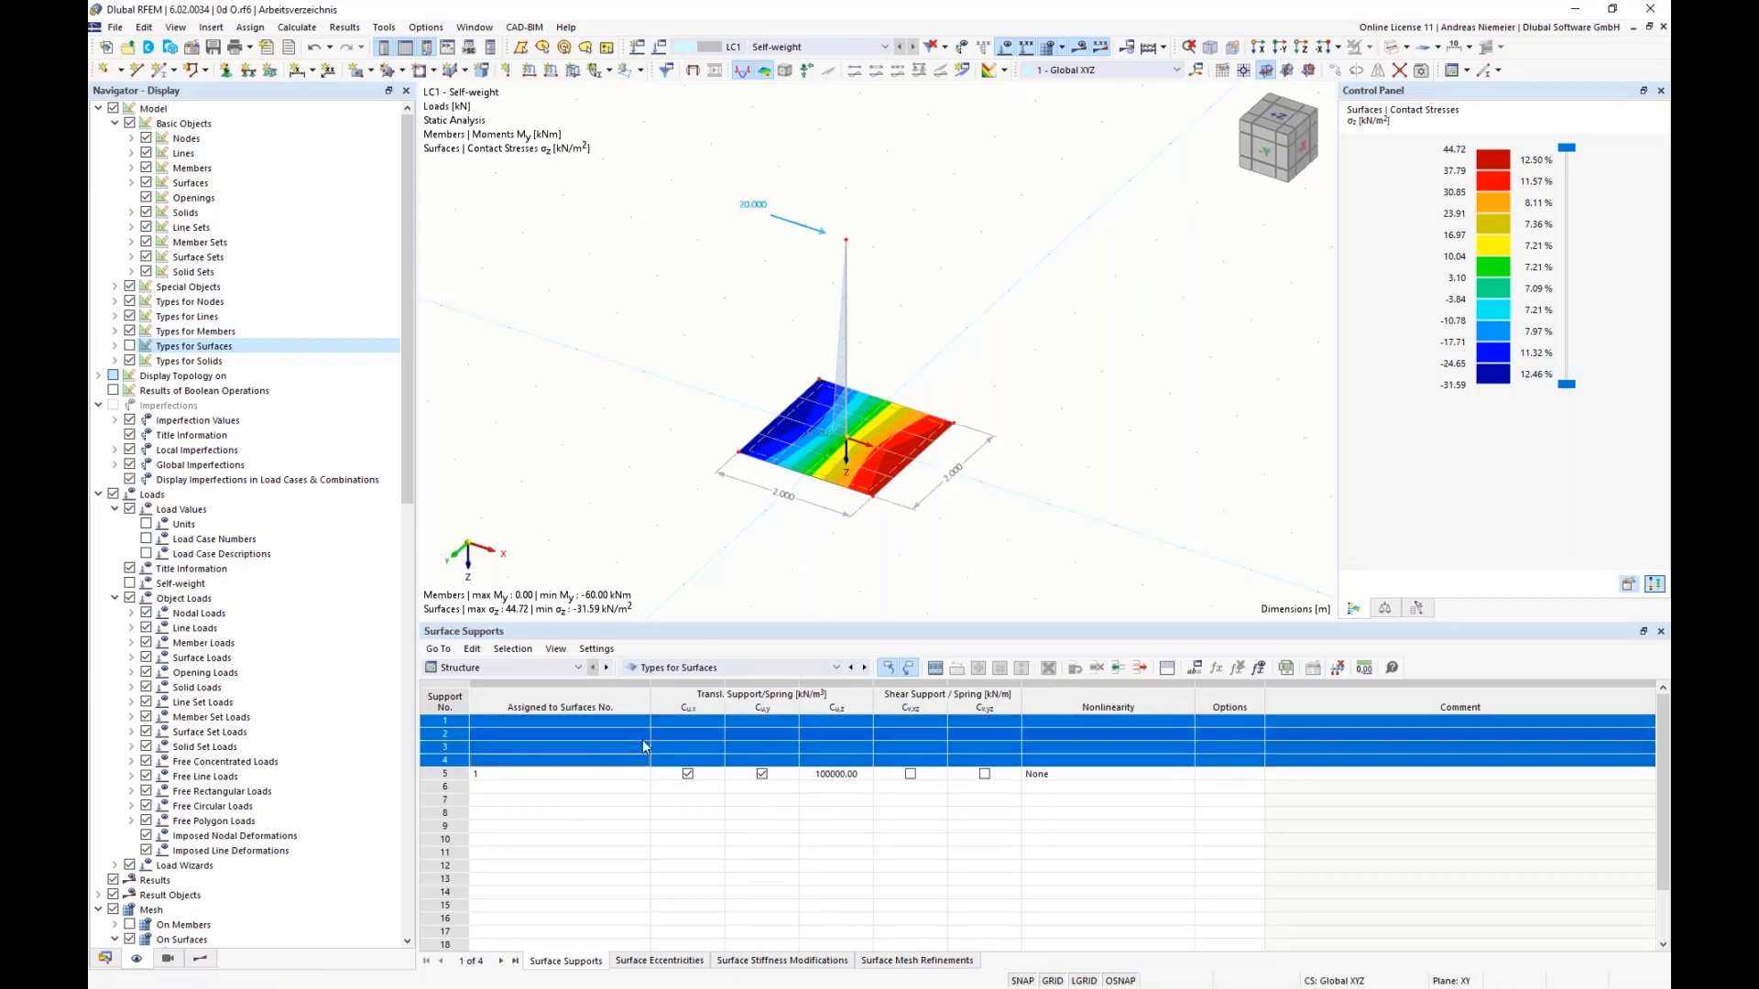
left_click(1048, 668)
left_click(1141, 668)
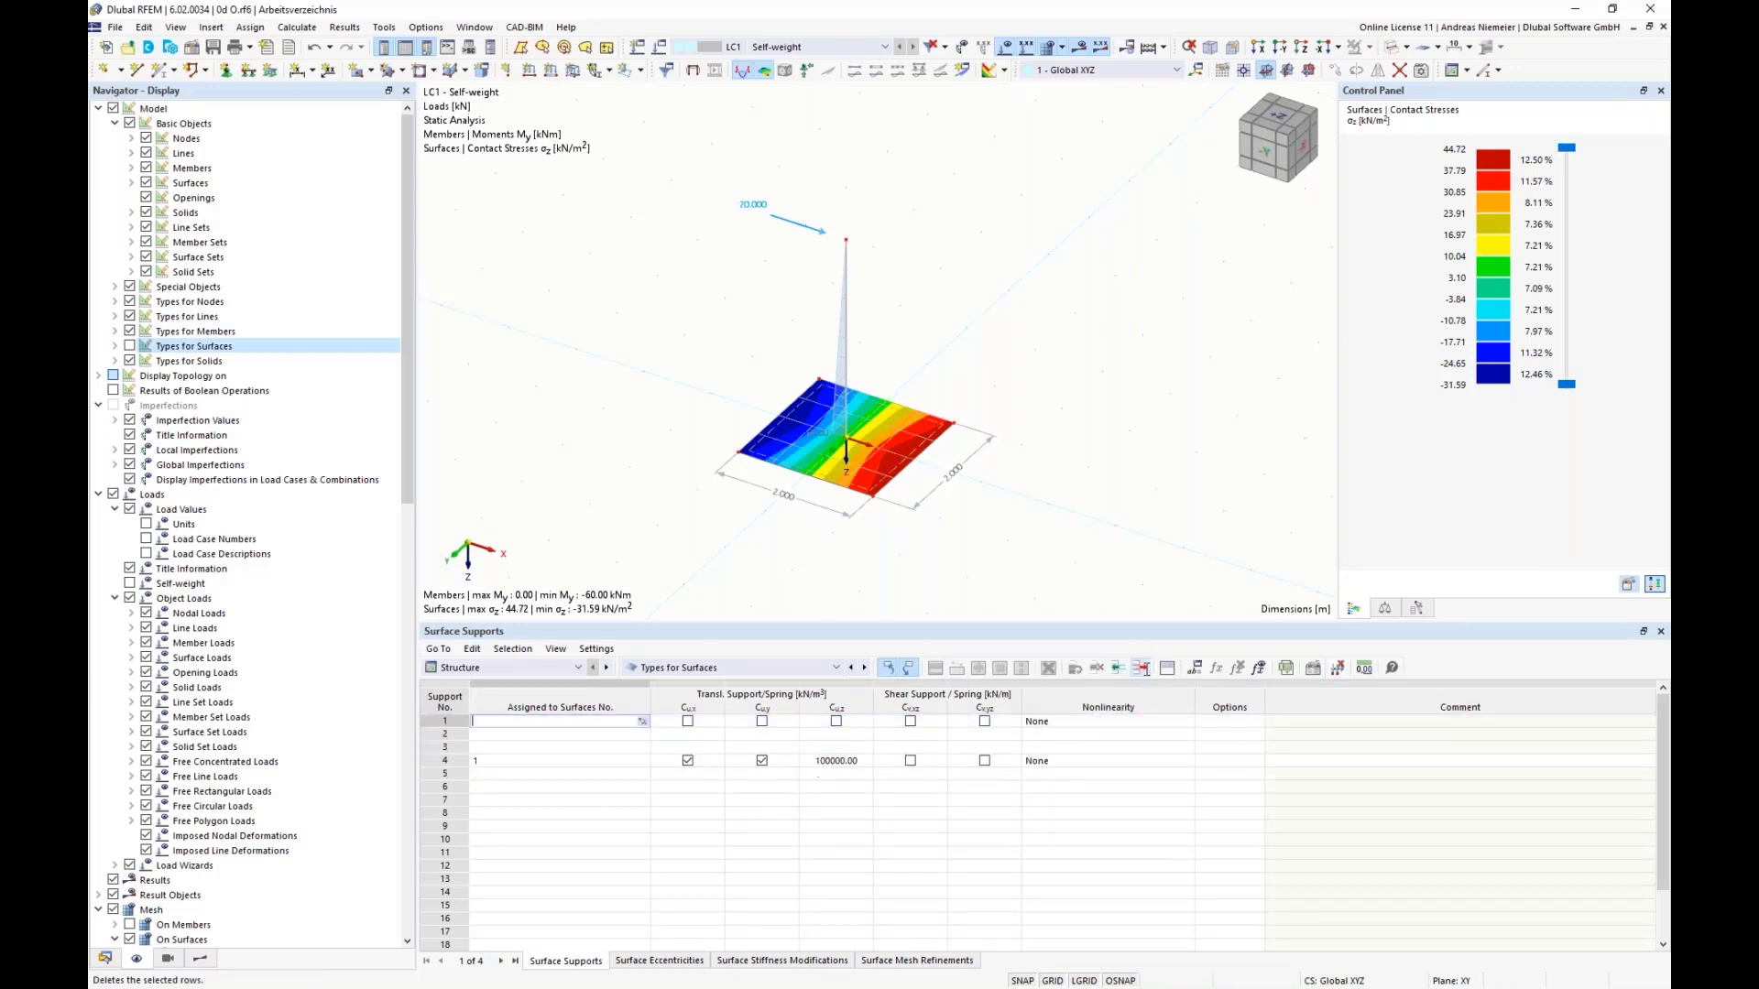
left_click(1141, 668)
left_click(1140, 668)
left_click(1141, 668)
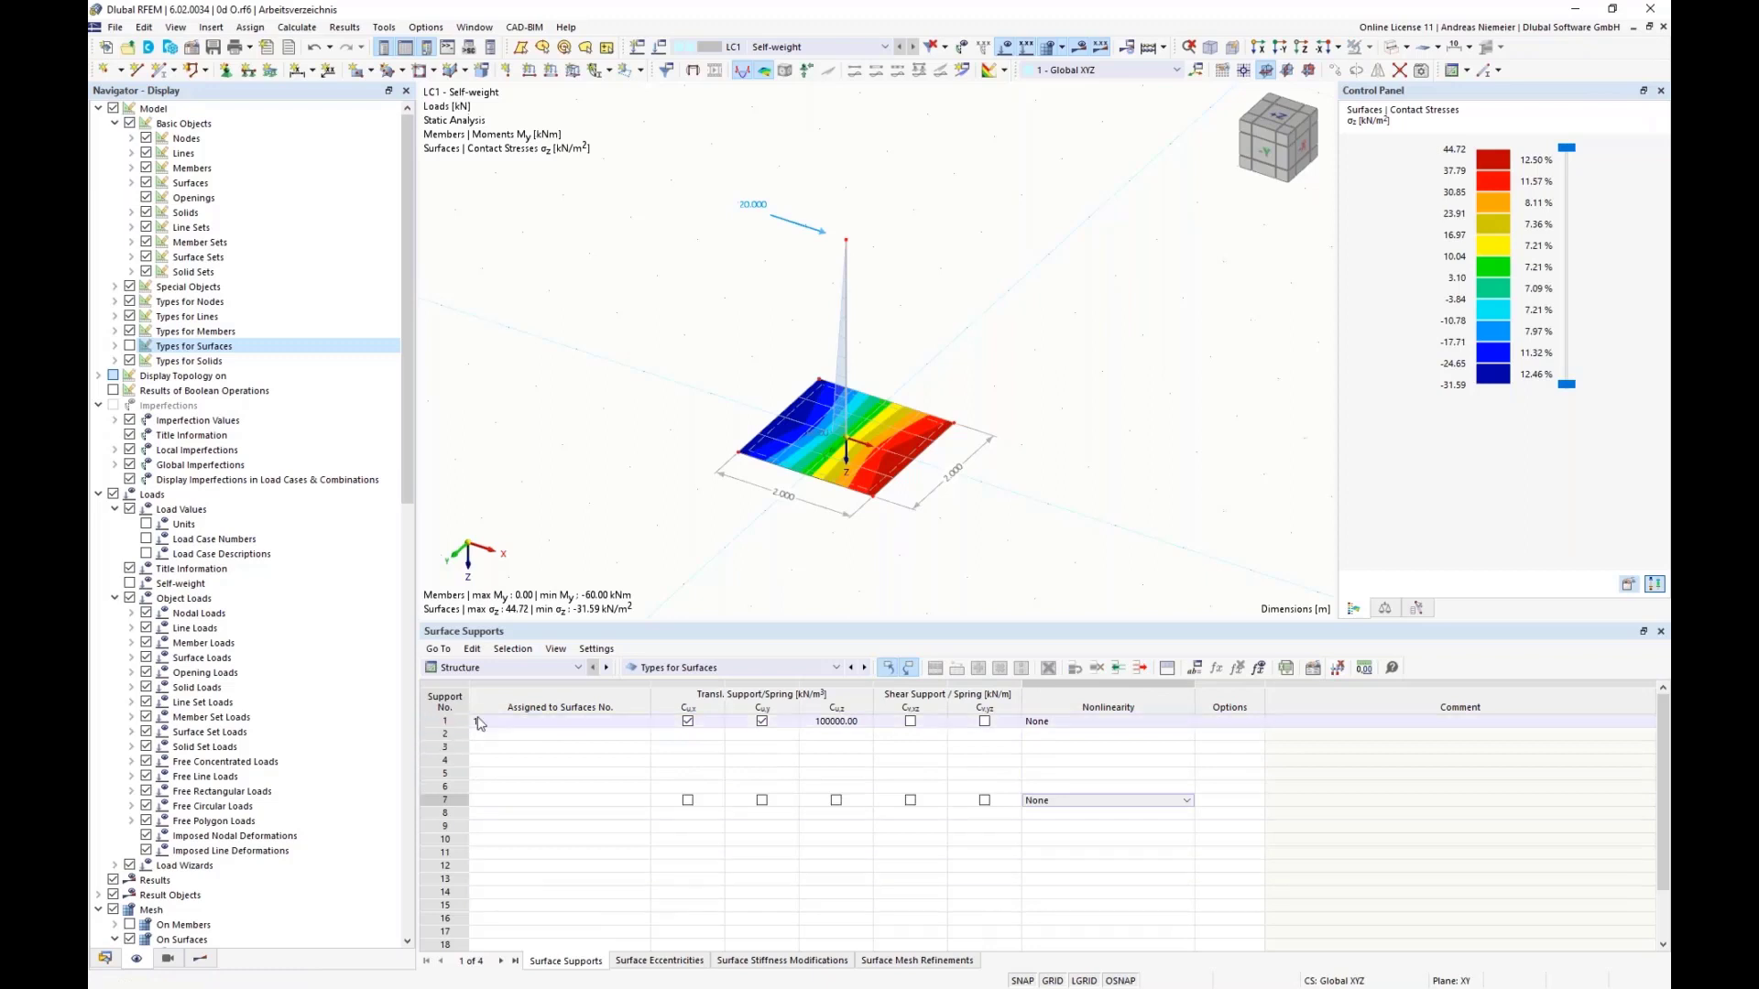
Step: Set the nonlinearity of the base plate's surface support to Failure if negative contact stress σz
left_click(846, 720)
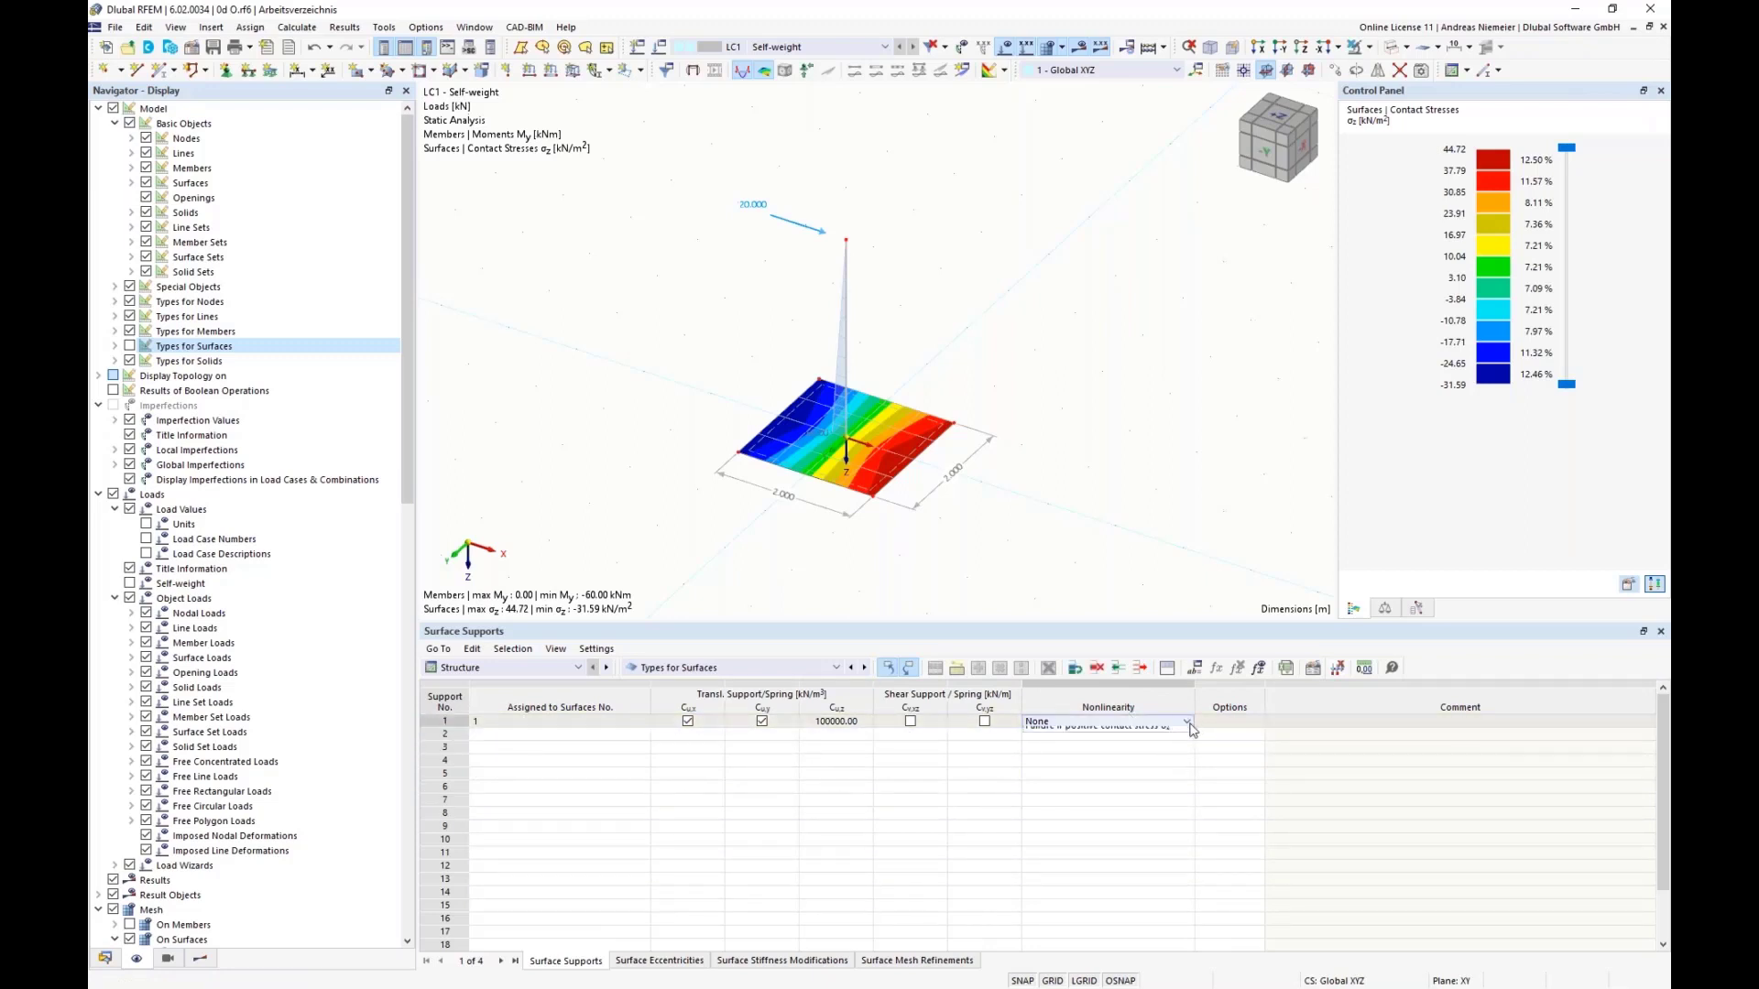
left_click(1188, 723)
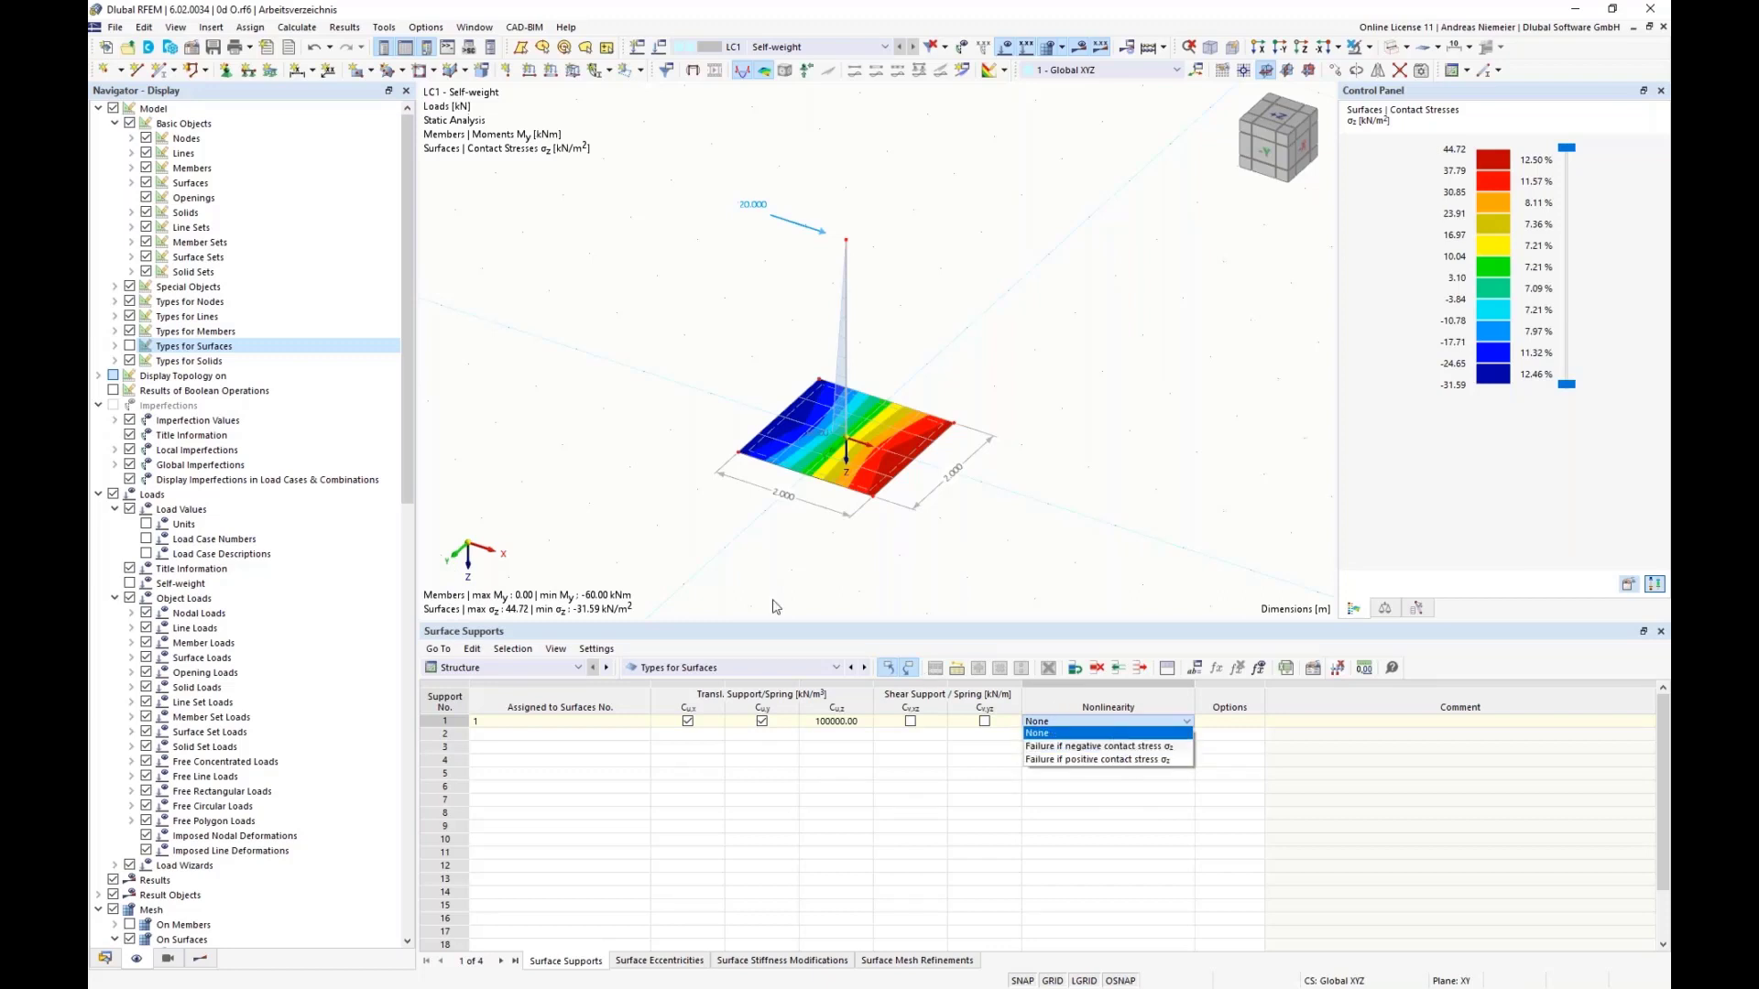
left_click(1136, 749)
left_click(1122, 722)
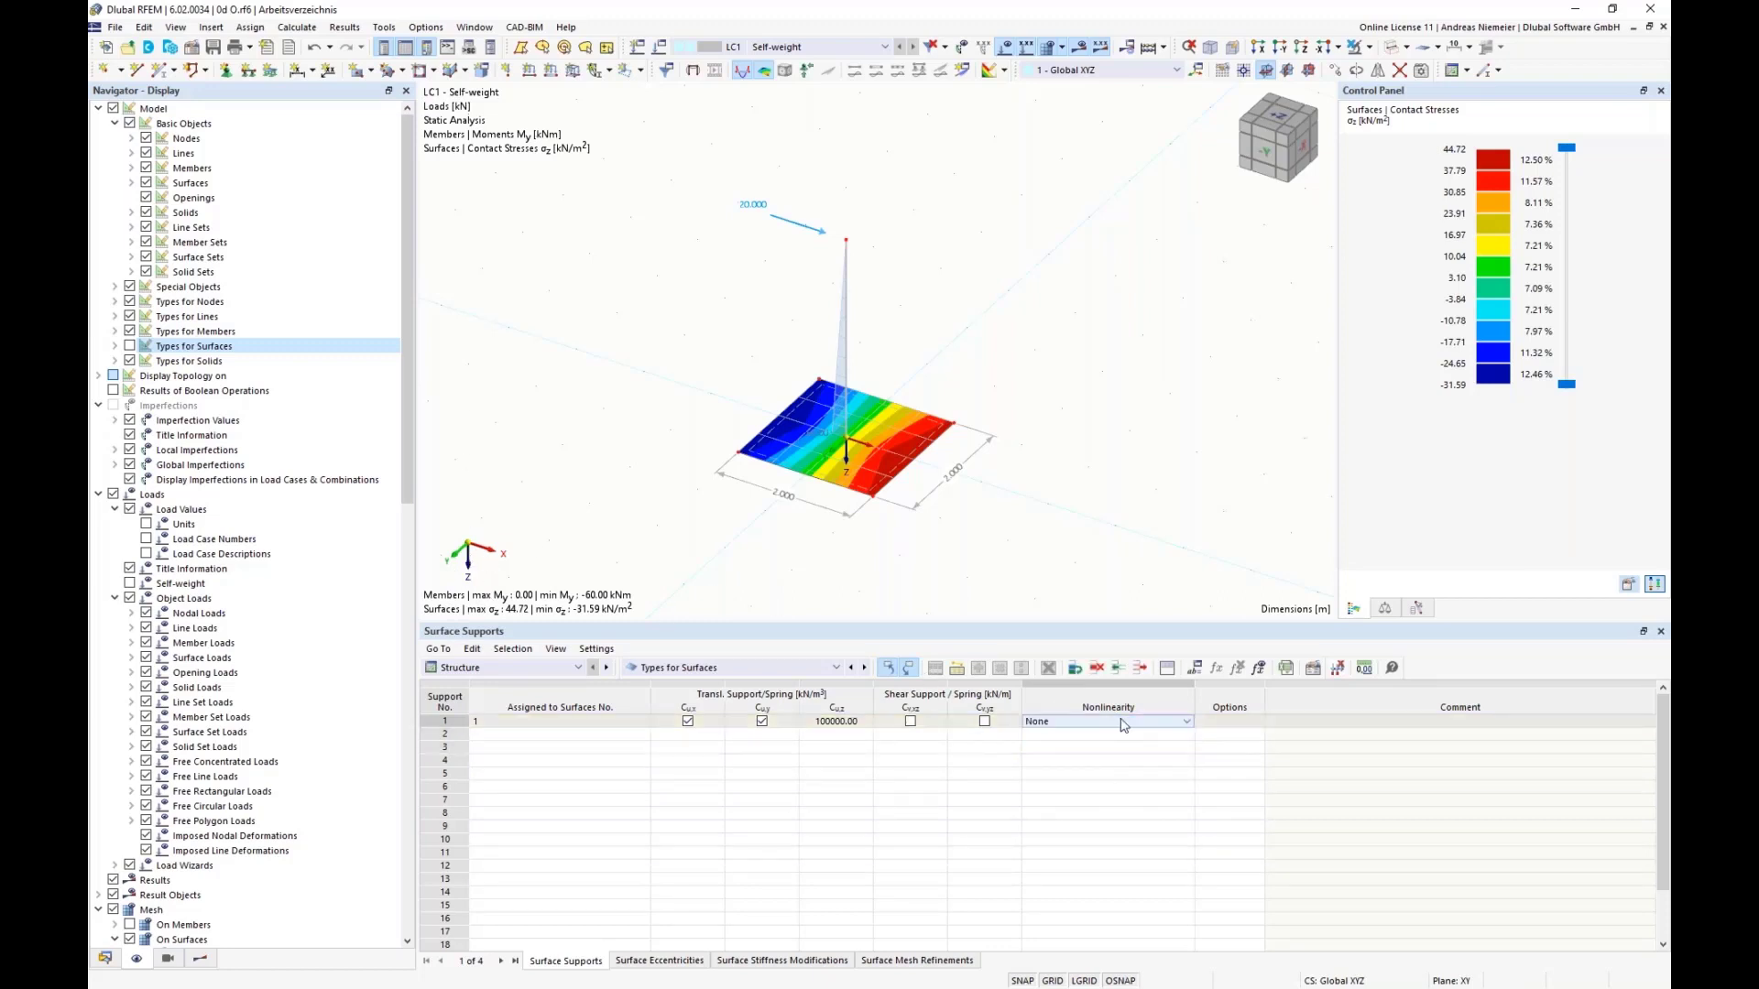
left_click(1177, 722)
left_click(1074, 748)
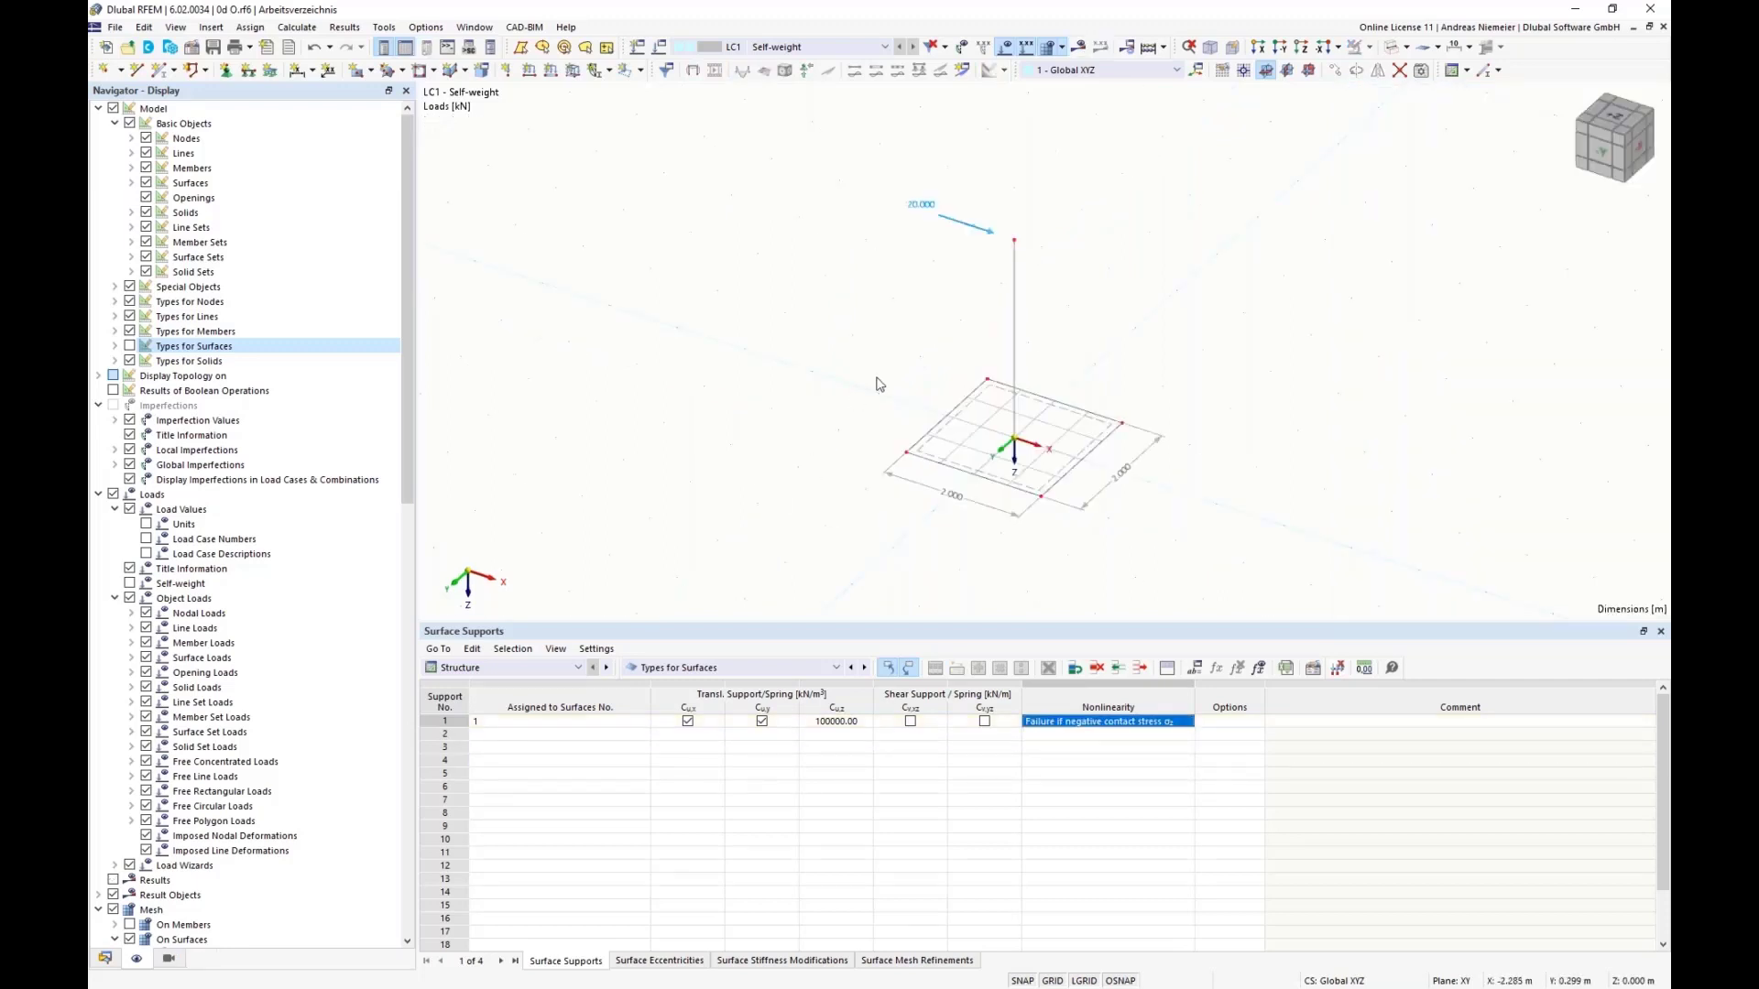
Step: Calculate the results of LC1 with the nonlinear surface support
left_click(1079, 47)
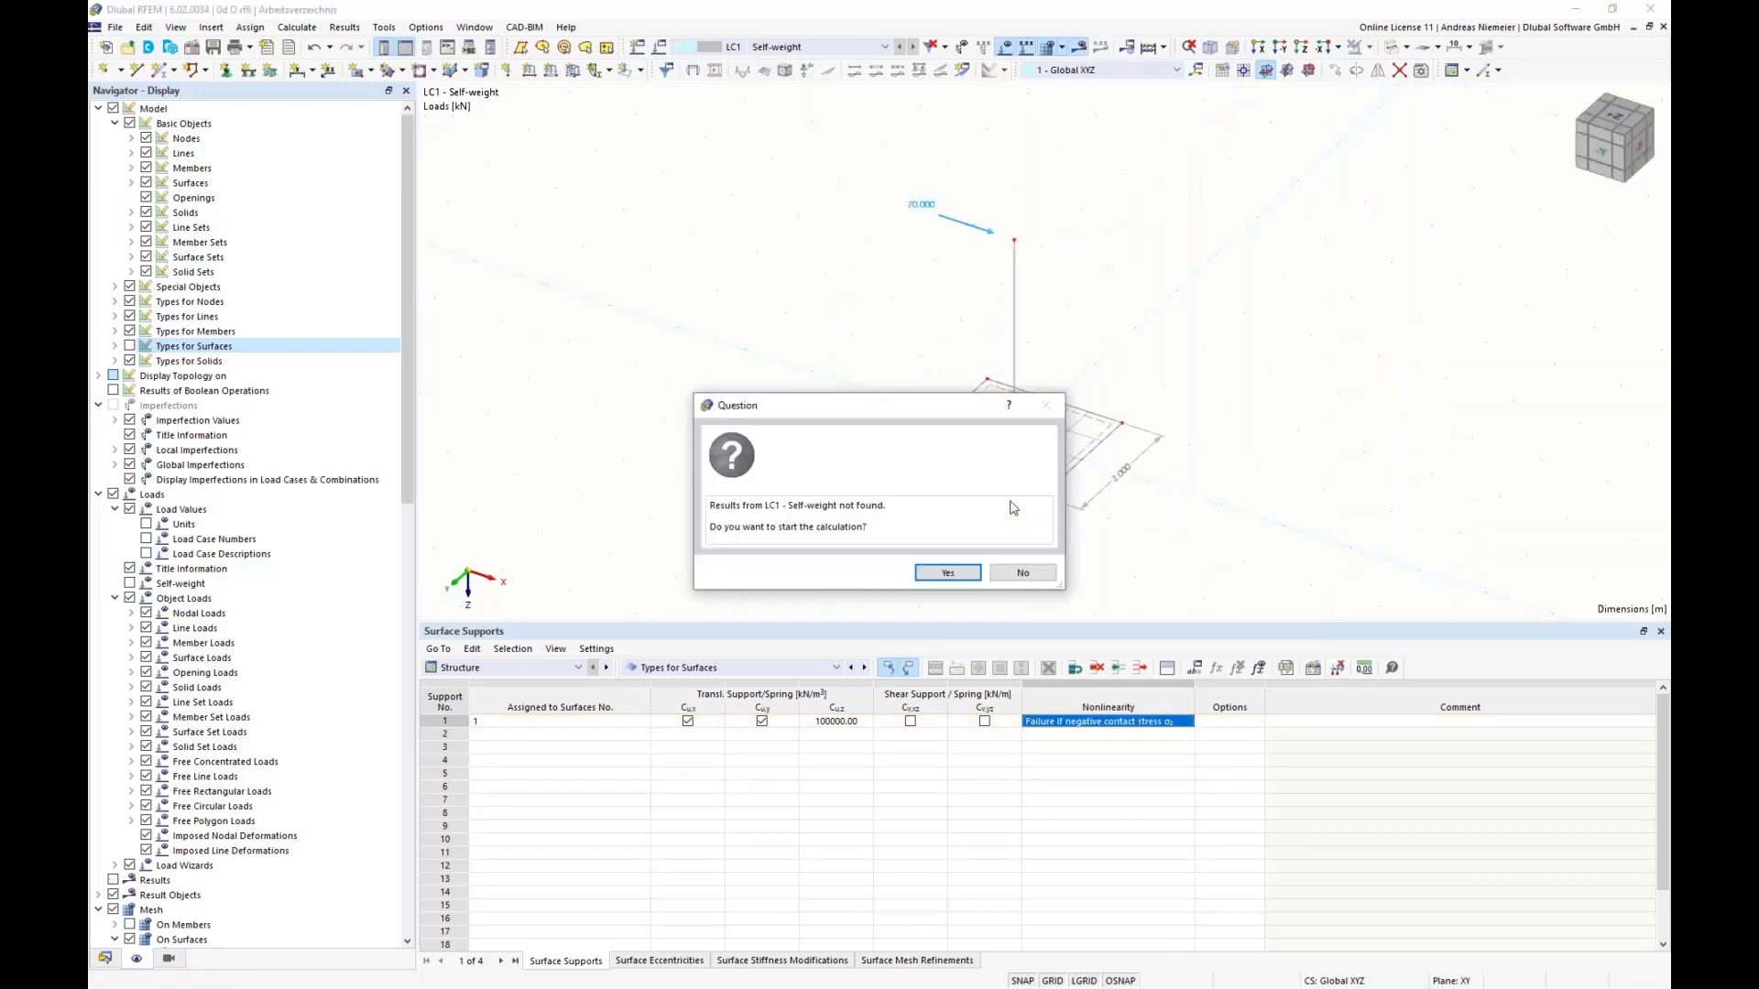
left_click(949, 572)
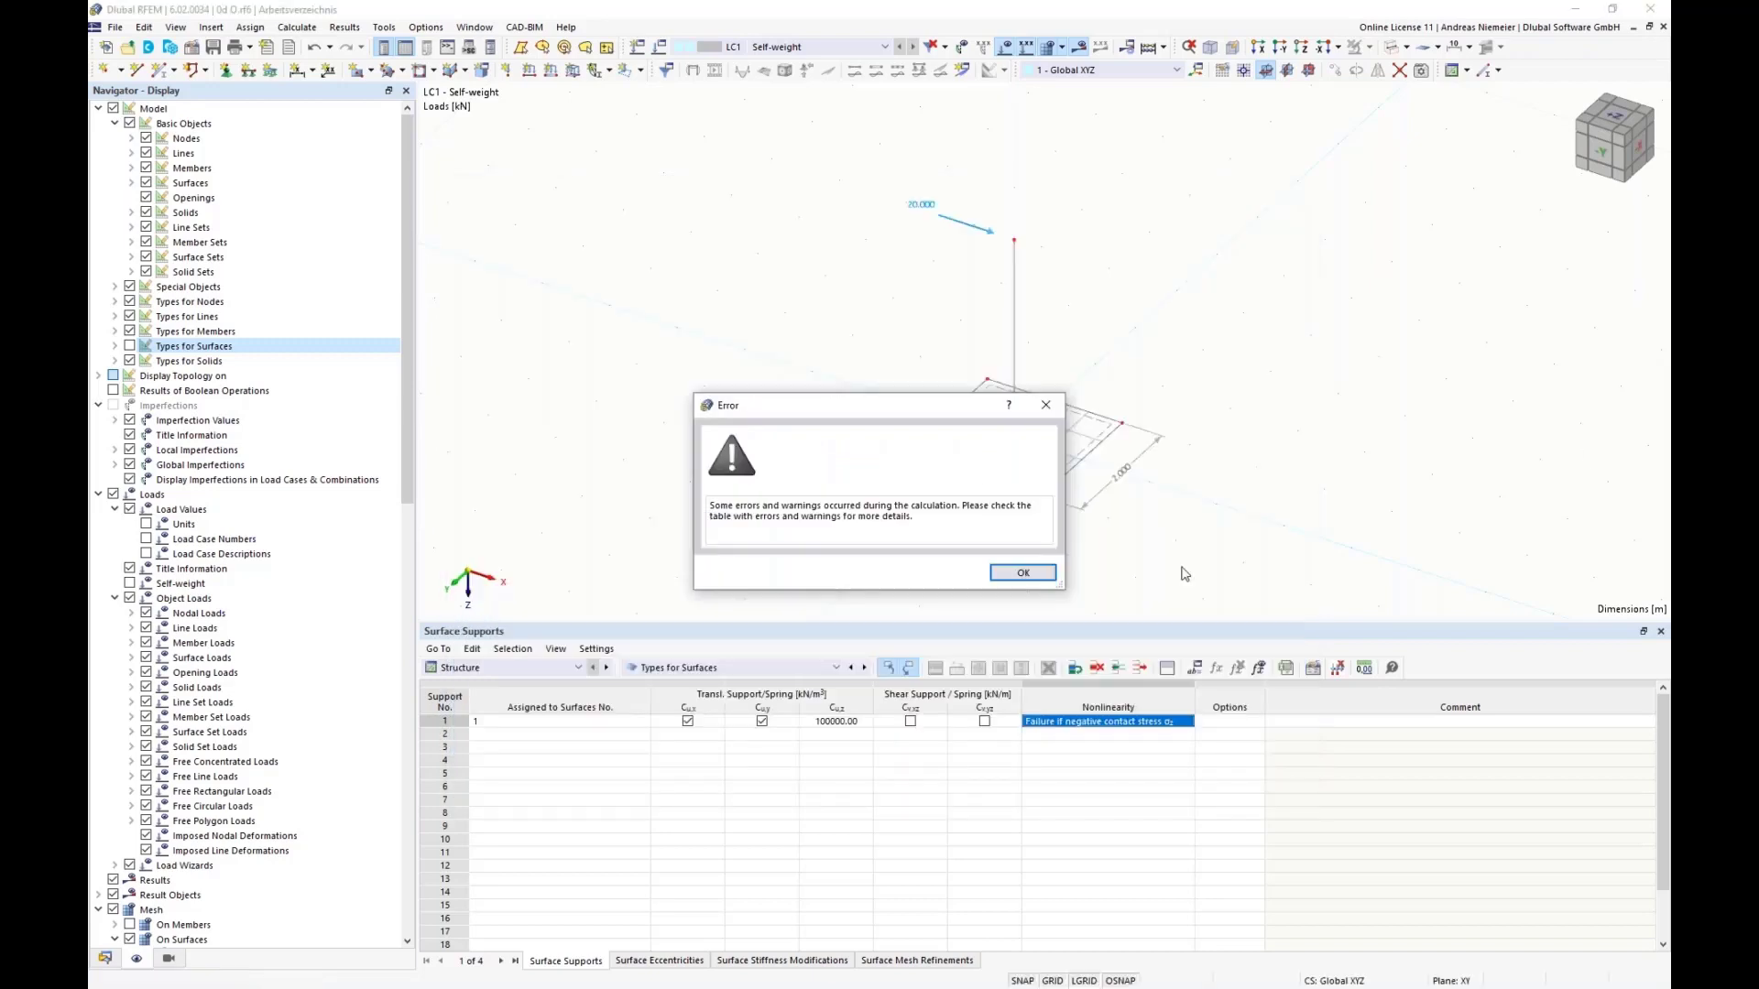
left_click(1011, 575)
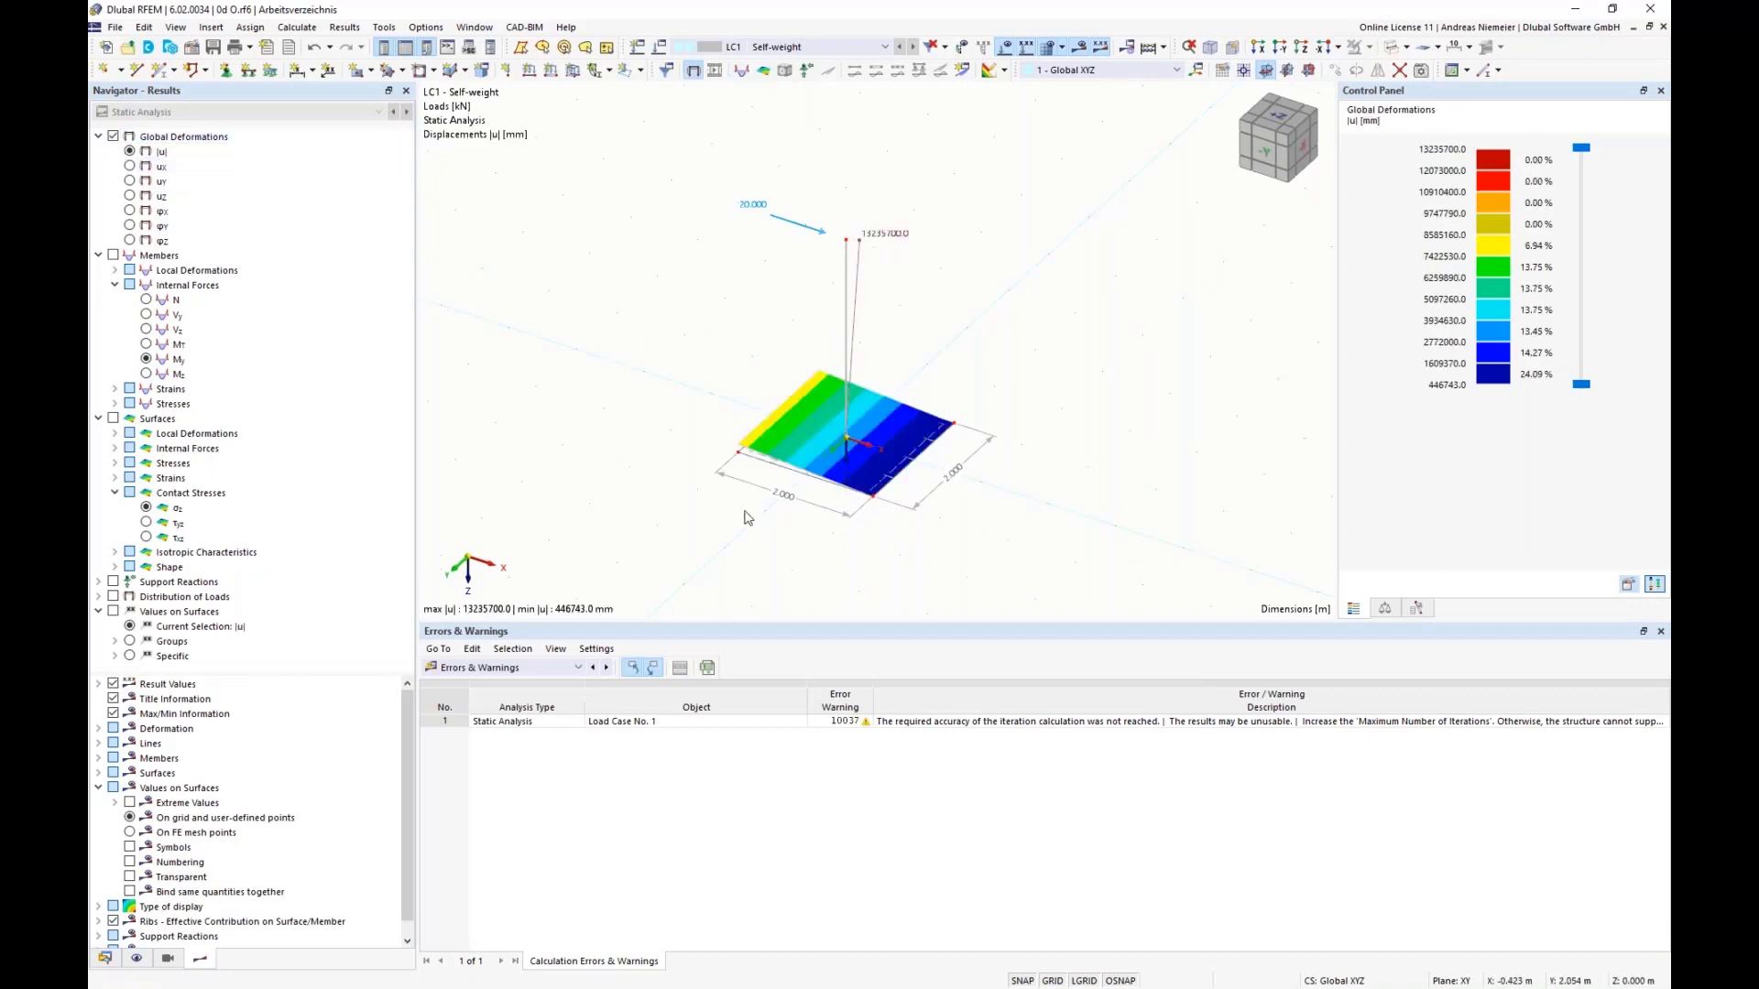
Step: Examine the global deformations of the column and base plate in the -Y view
left_click(1267, 156)
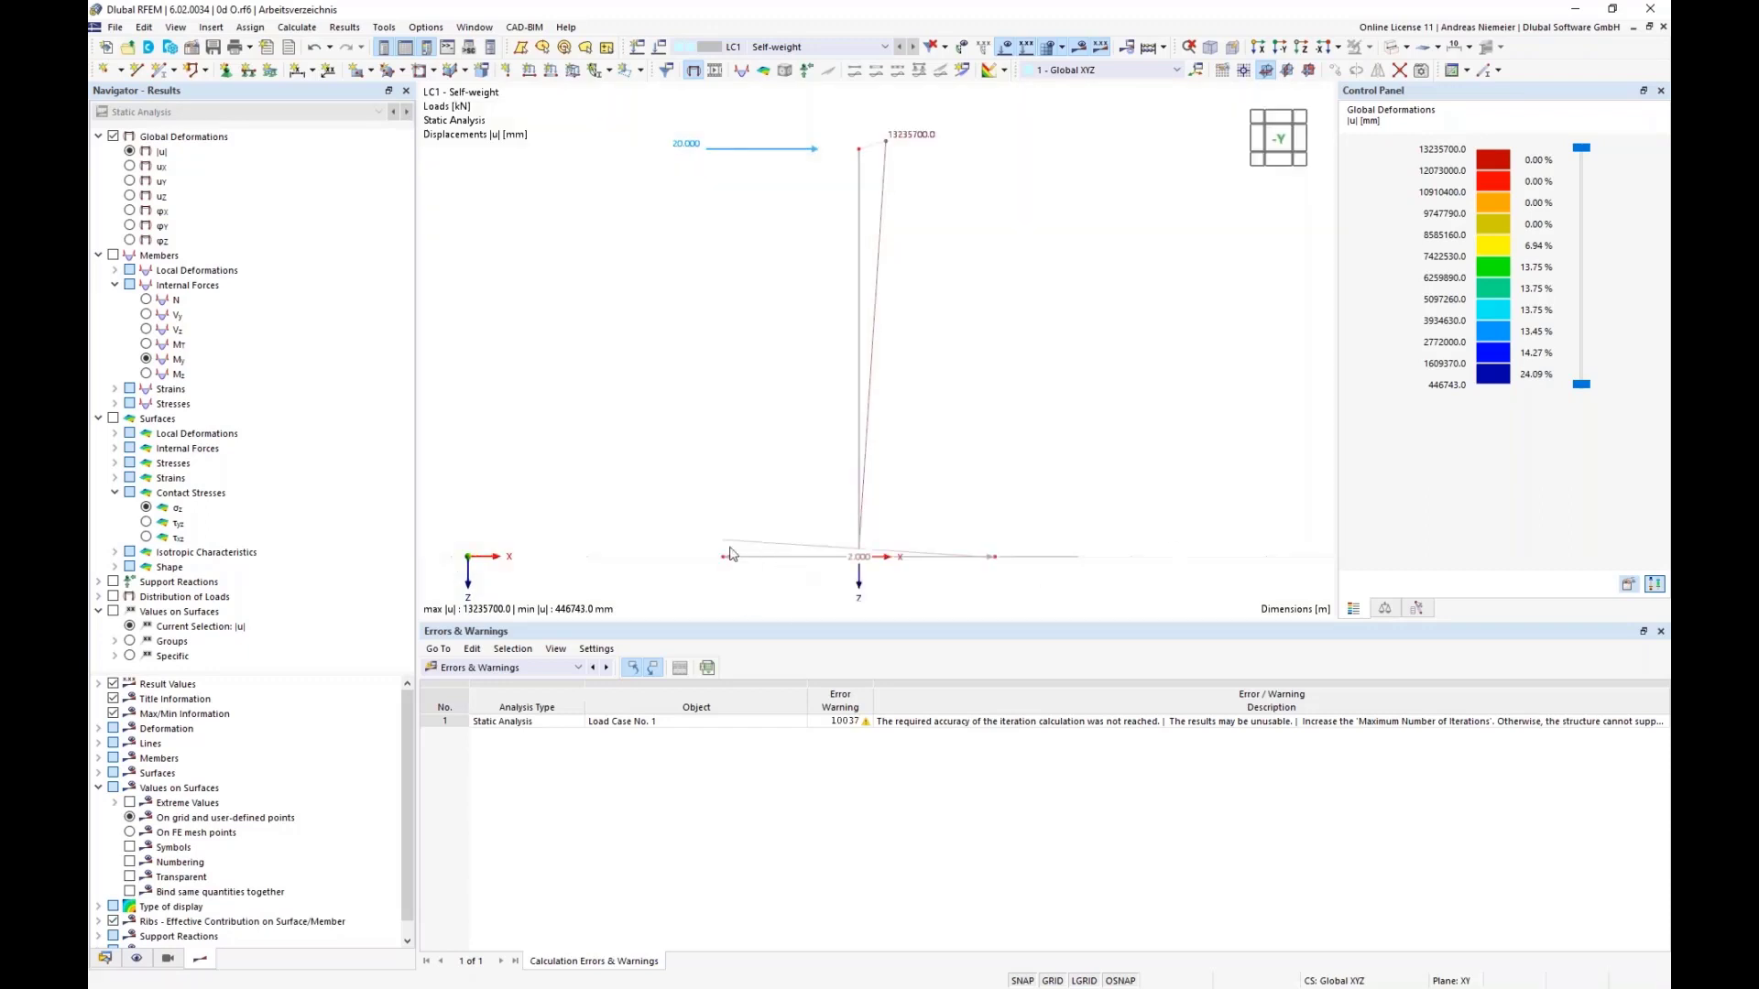
scroll(731, 559, "up", 2)
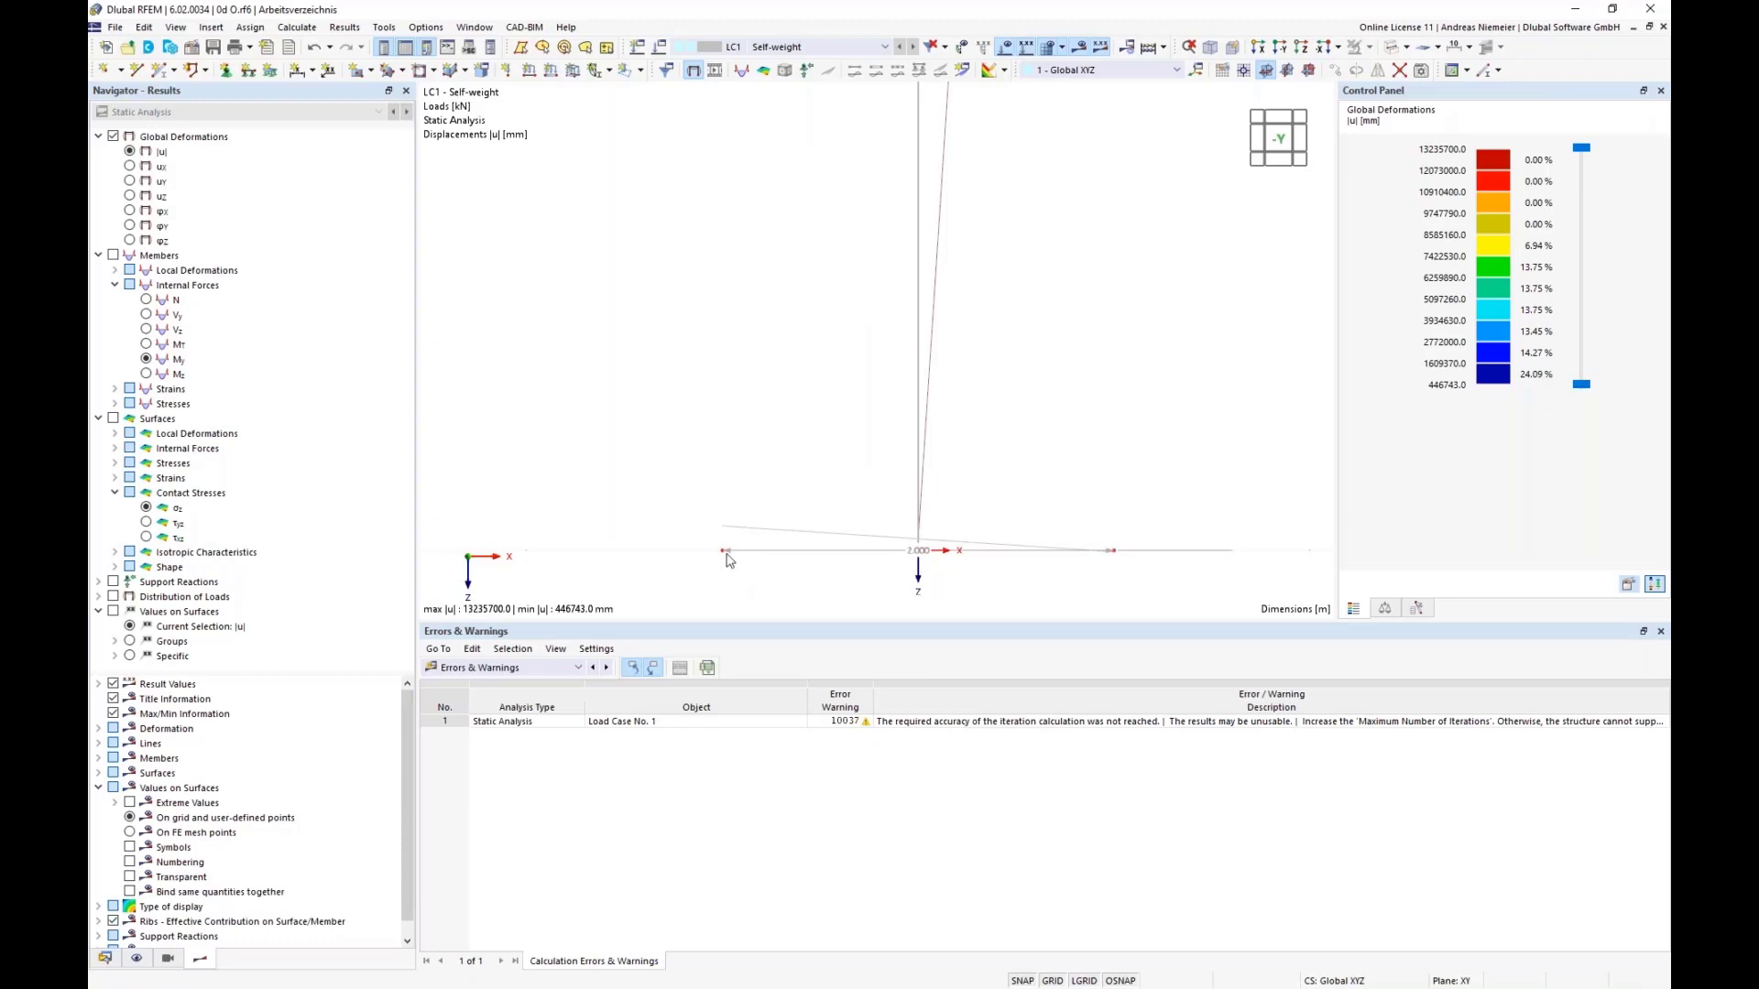
scroll(732, 570, "down", 1)
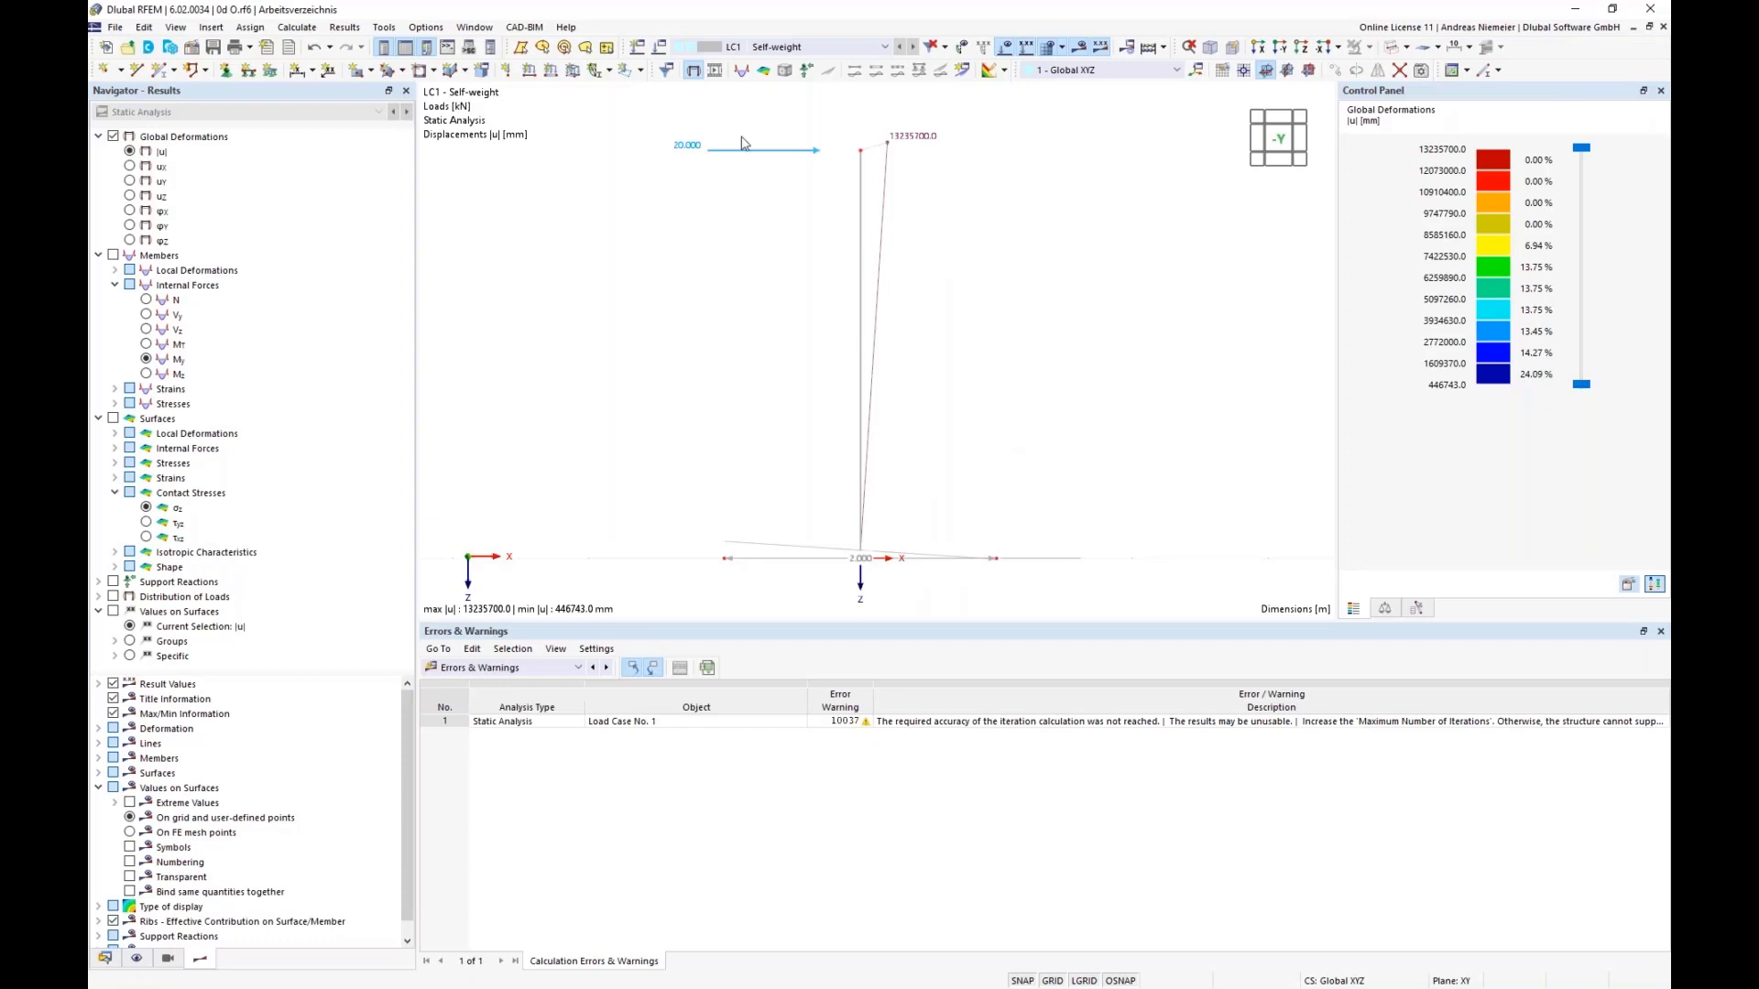
Step: Display the column's bending moments My and inspect them together with the base plate in perspective
left_click(146, 359)
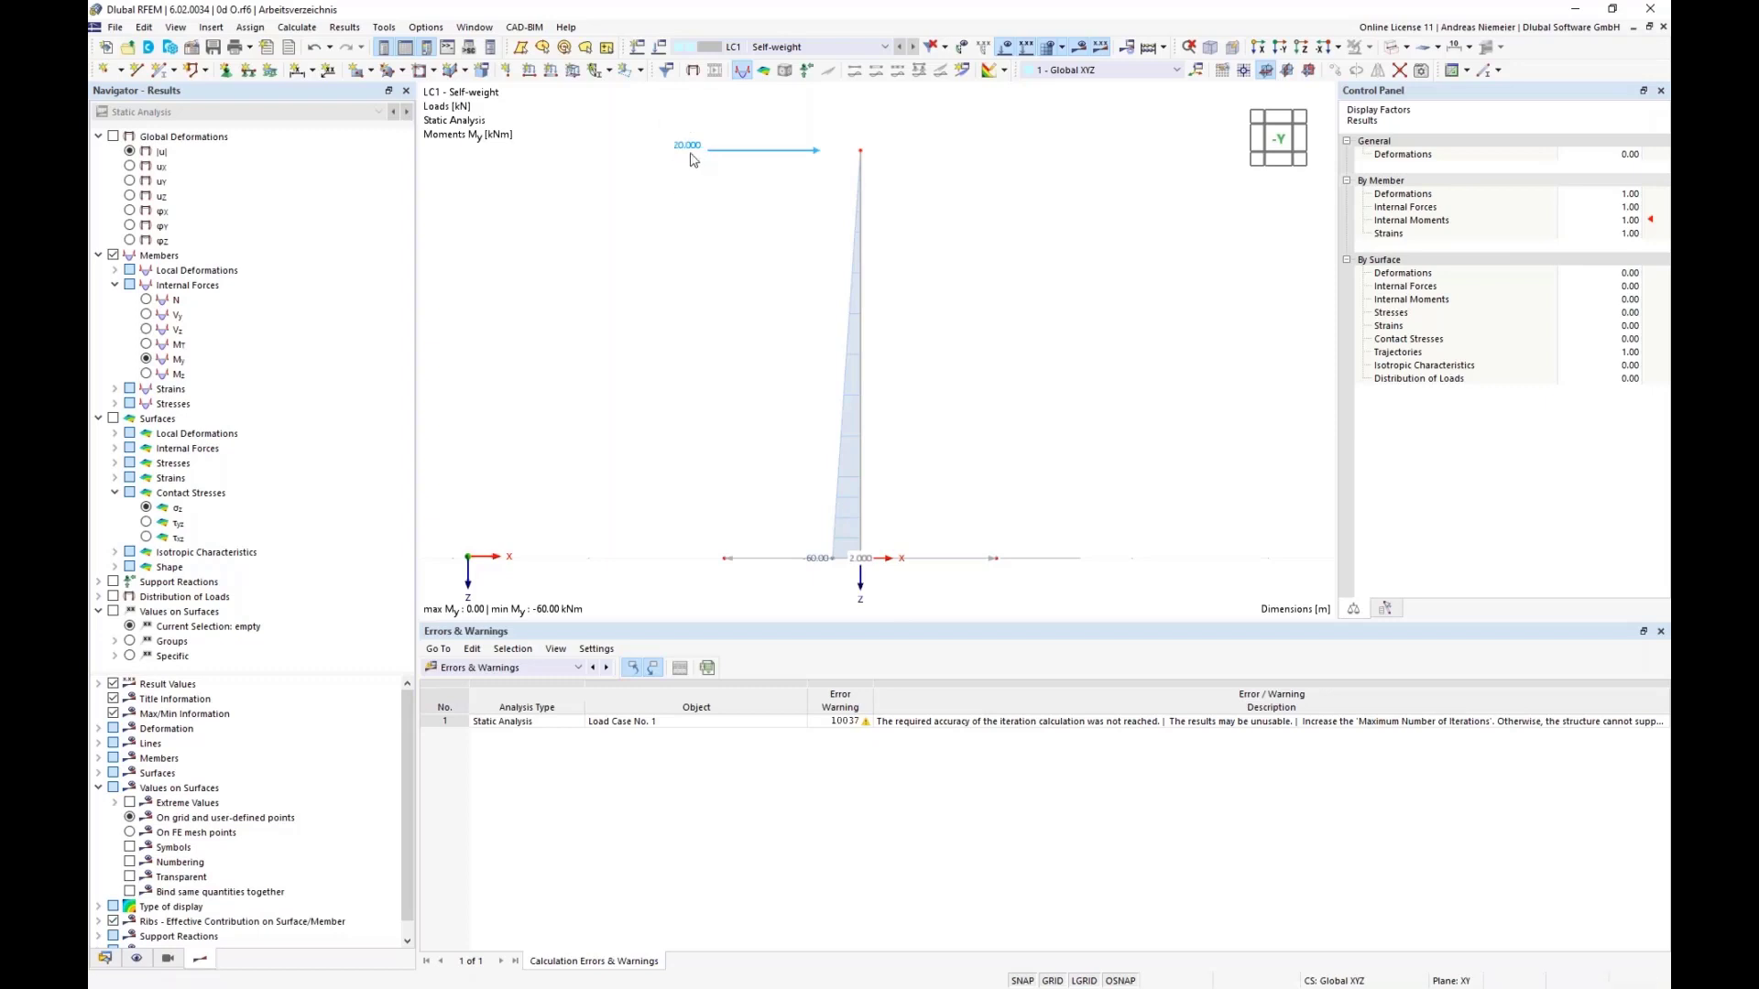
middle_click_drag(1060, 396, 1092, 278, "ctrl")
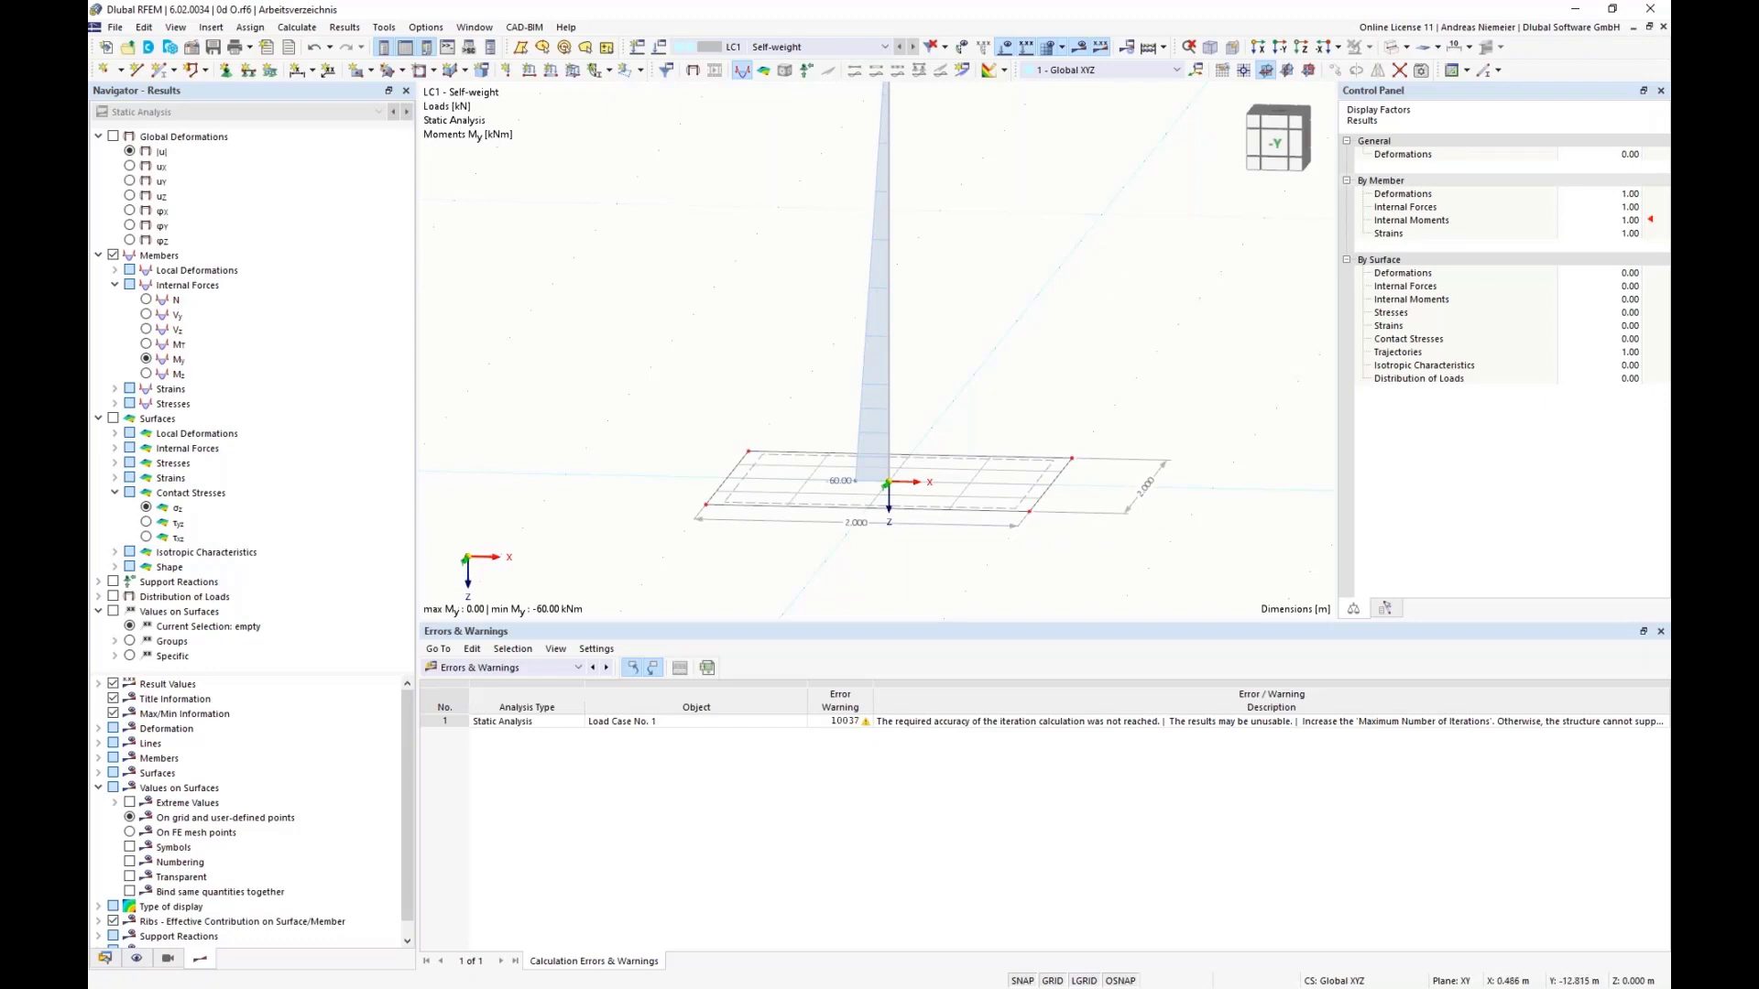
Step: Capture a screenshot of the column with its load and moment diagram, seen in the -Y view
left_click_drag(1275, 147, 1278, 149)
left_click(1278, 149)
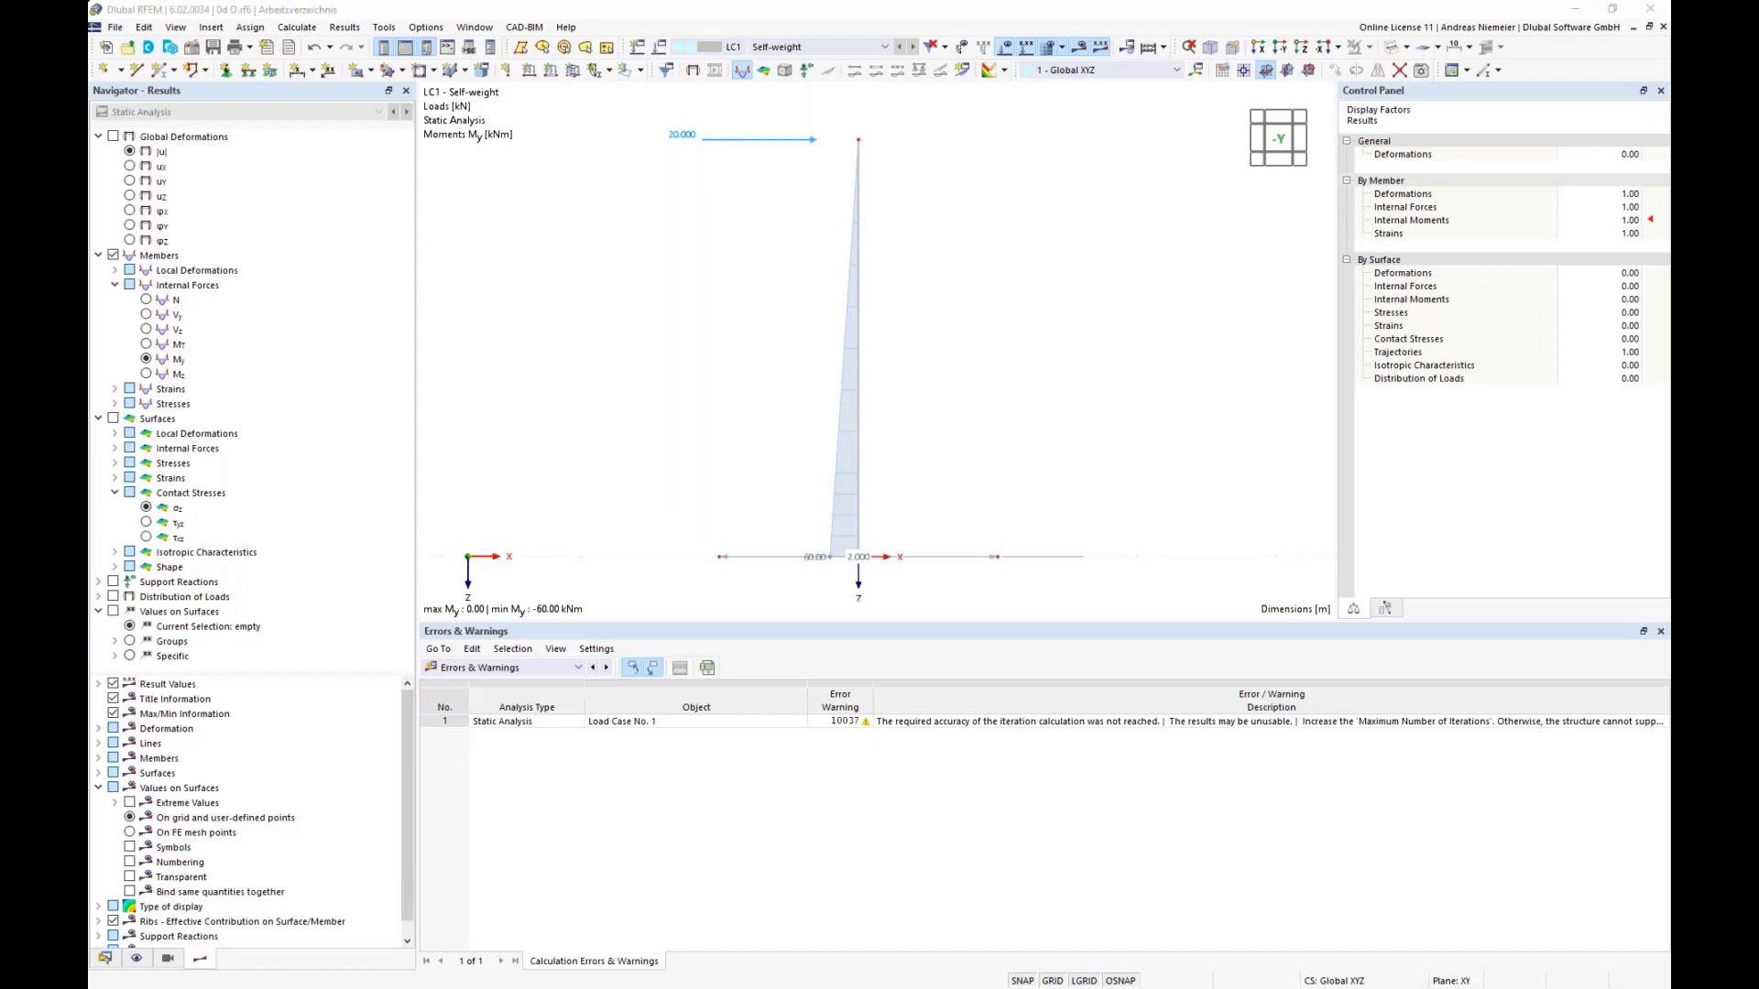
key("Print")
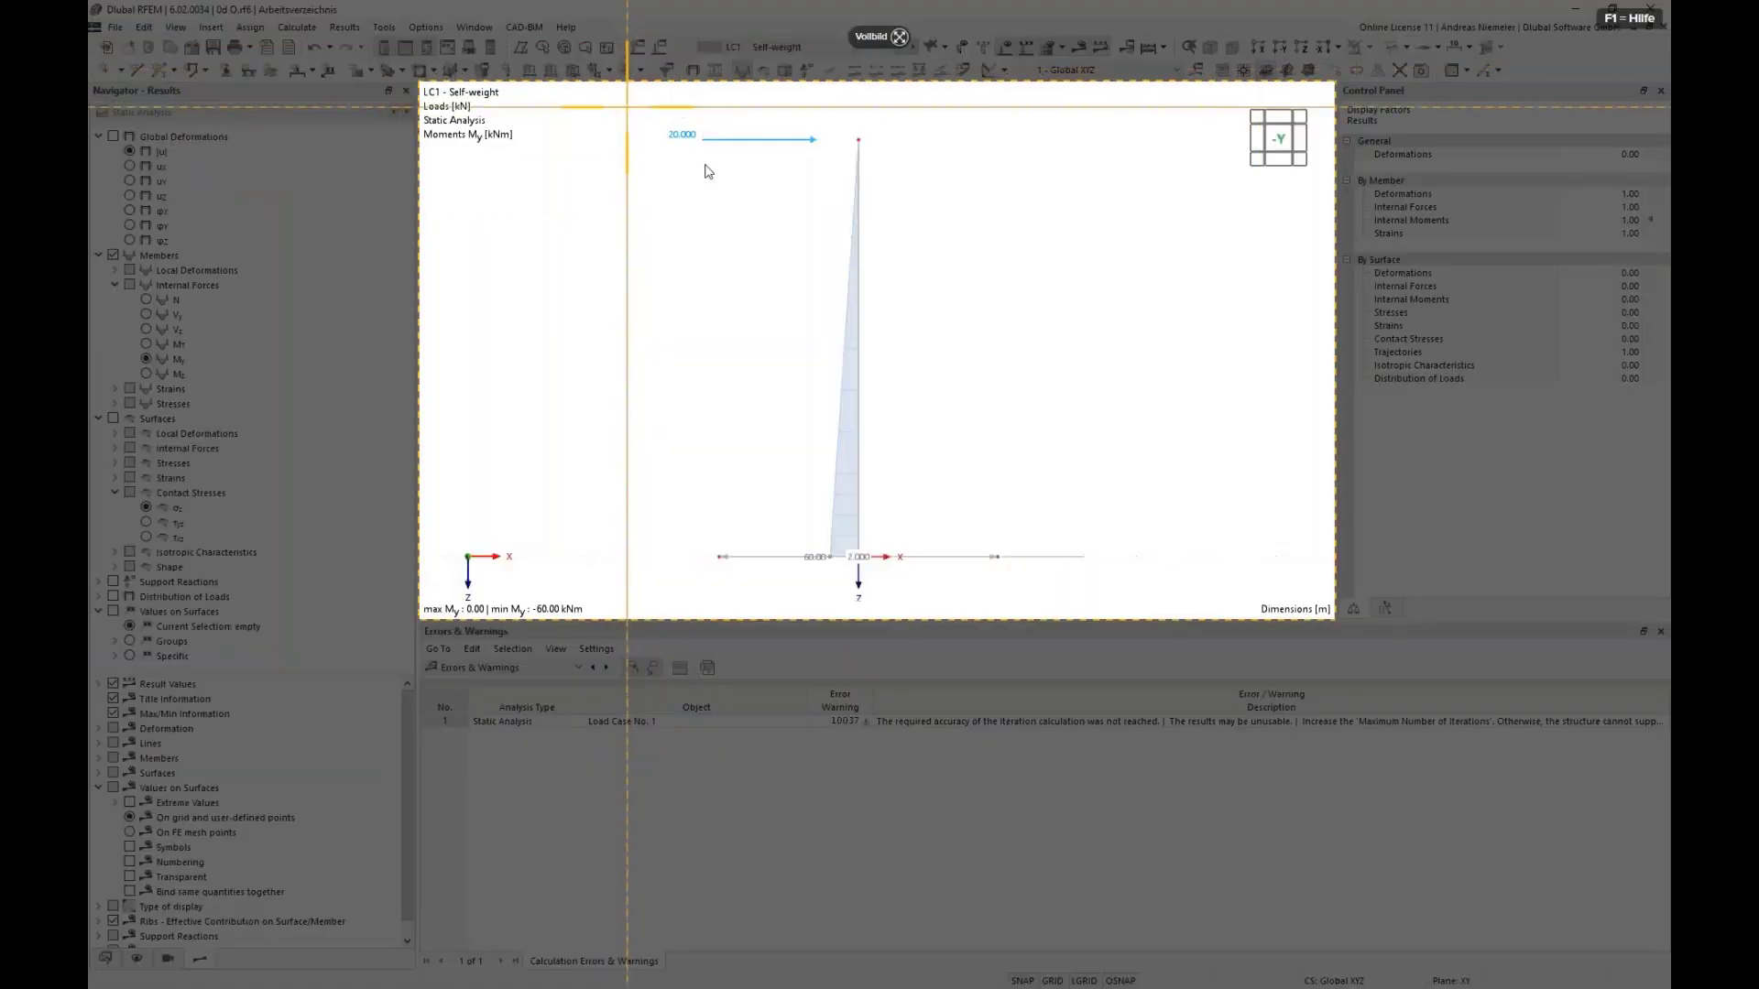
left_click_drag(626, 106, 1093, 611)
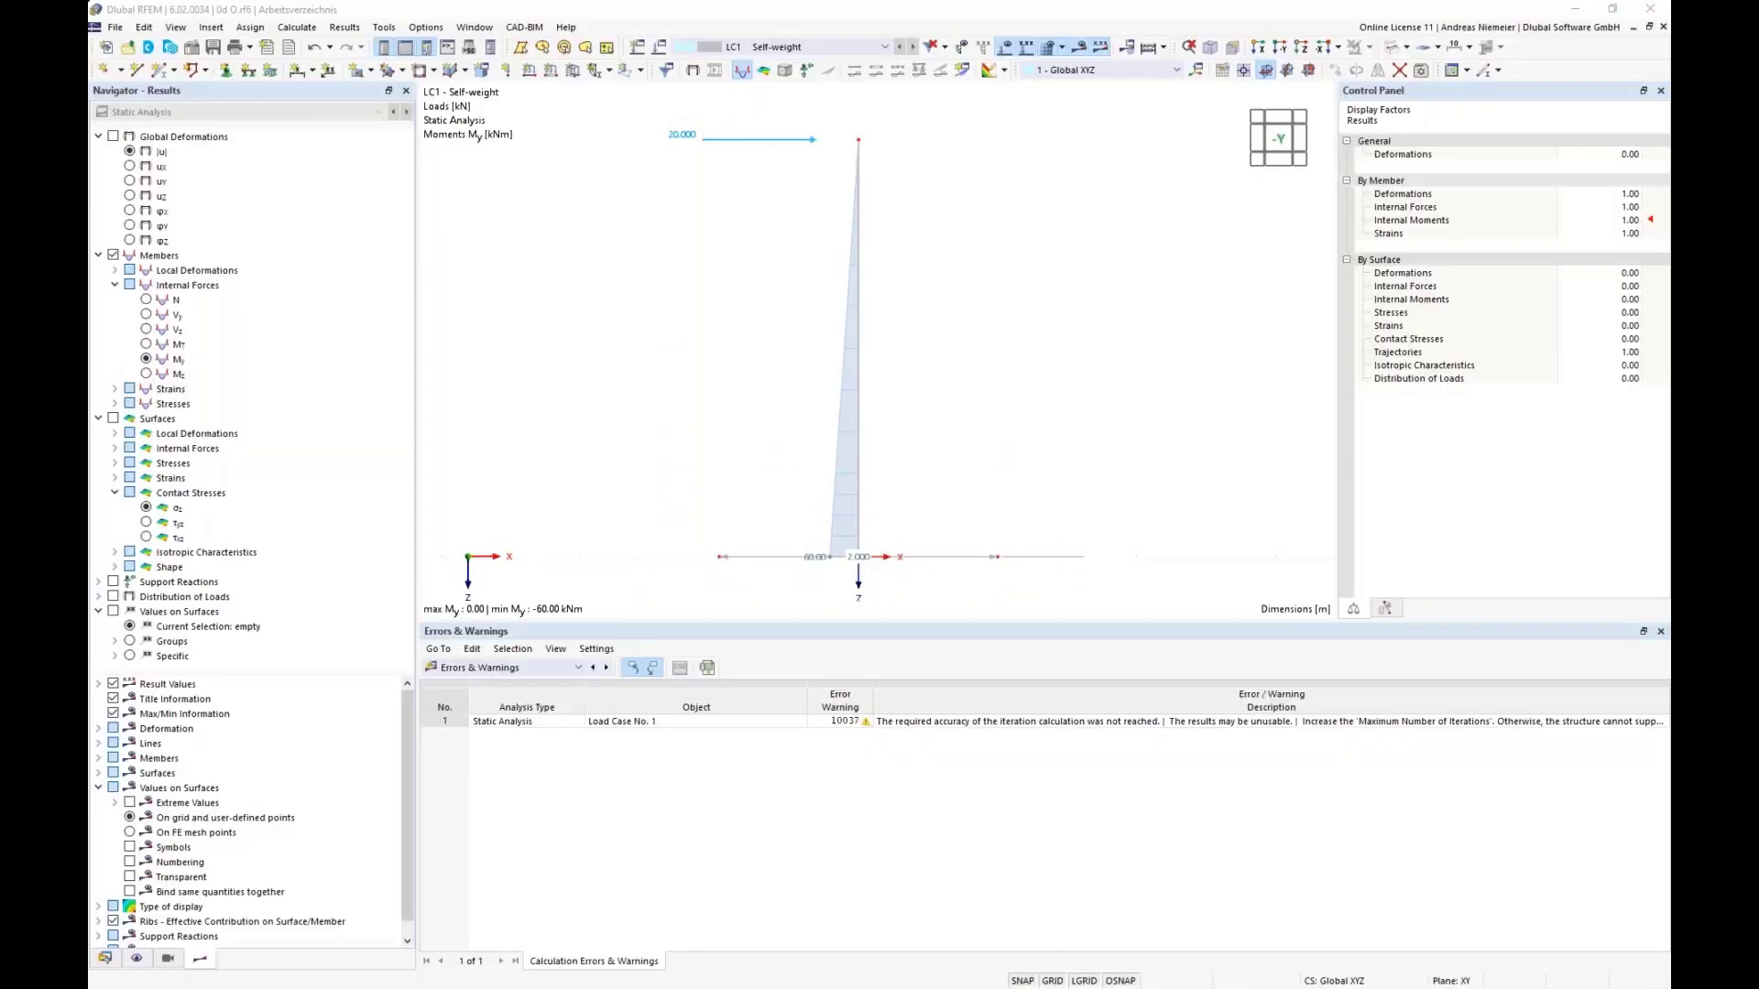
Step: Show the Static Analysis results table in place of the errors and warnings
left_click(652, 649)
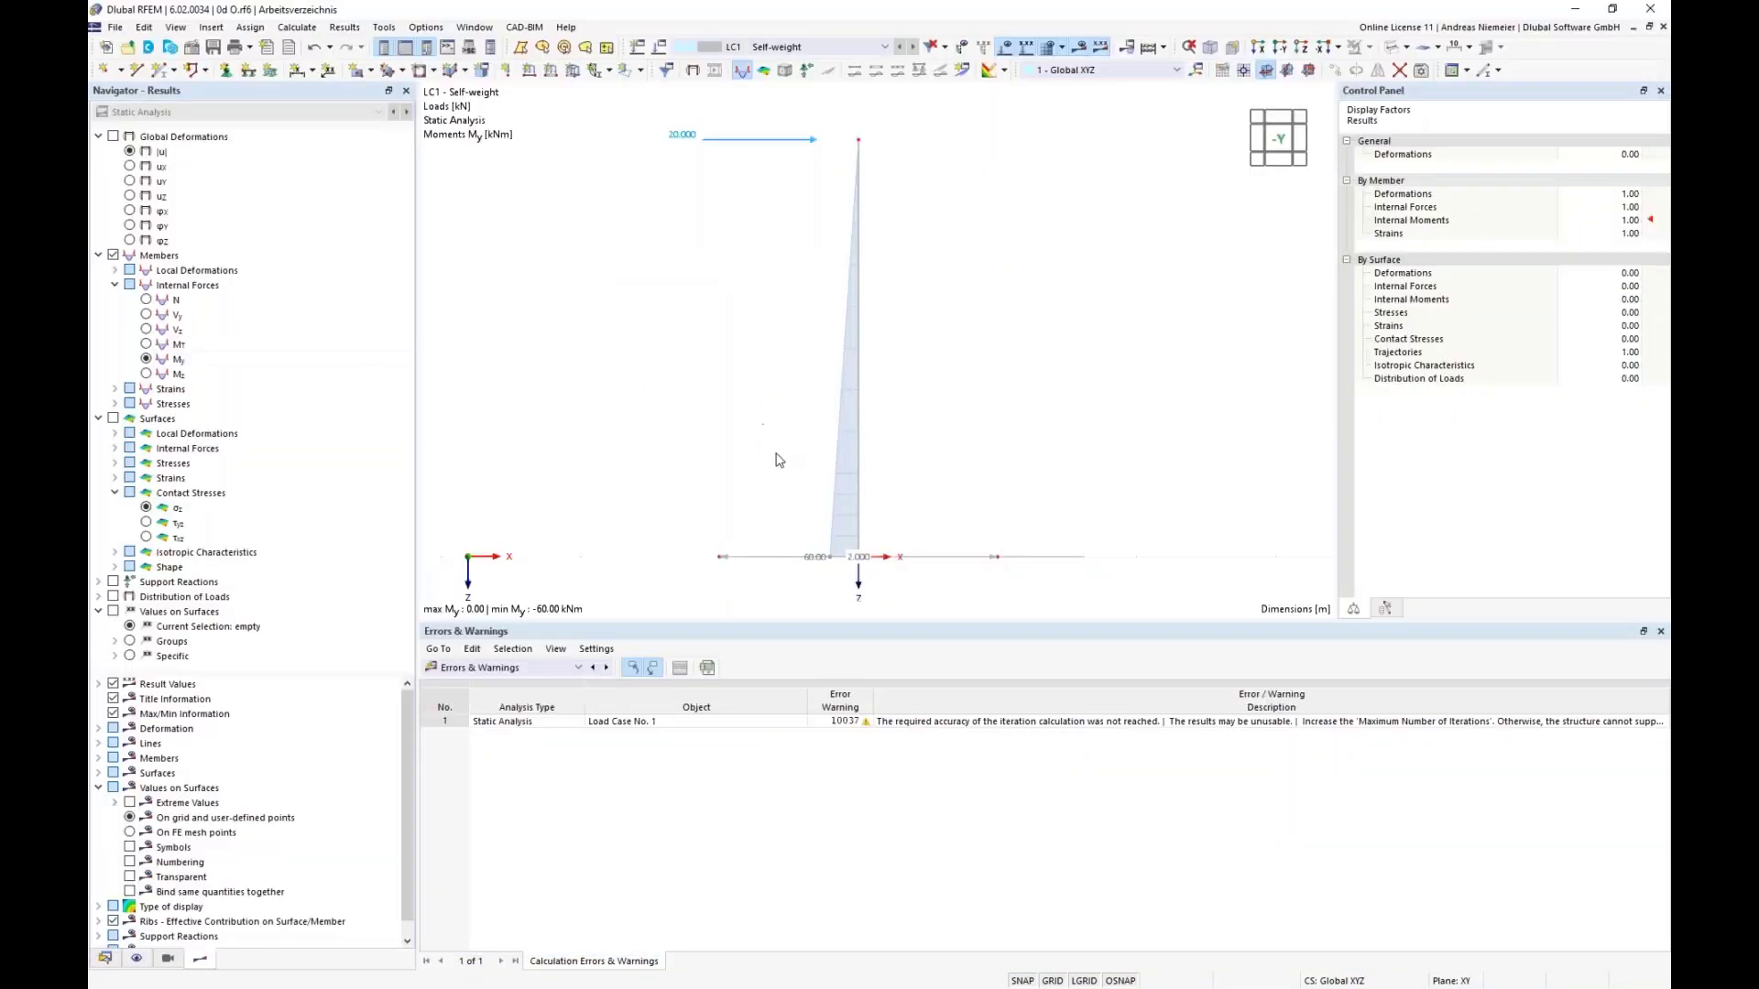
left_click(527, 668)
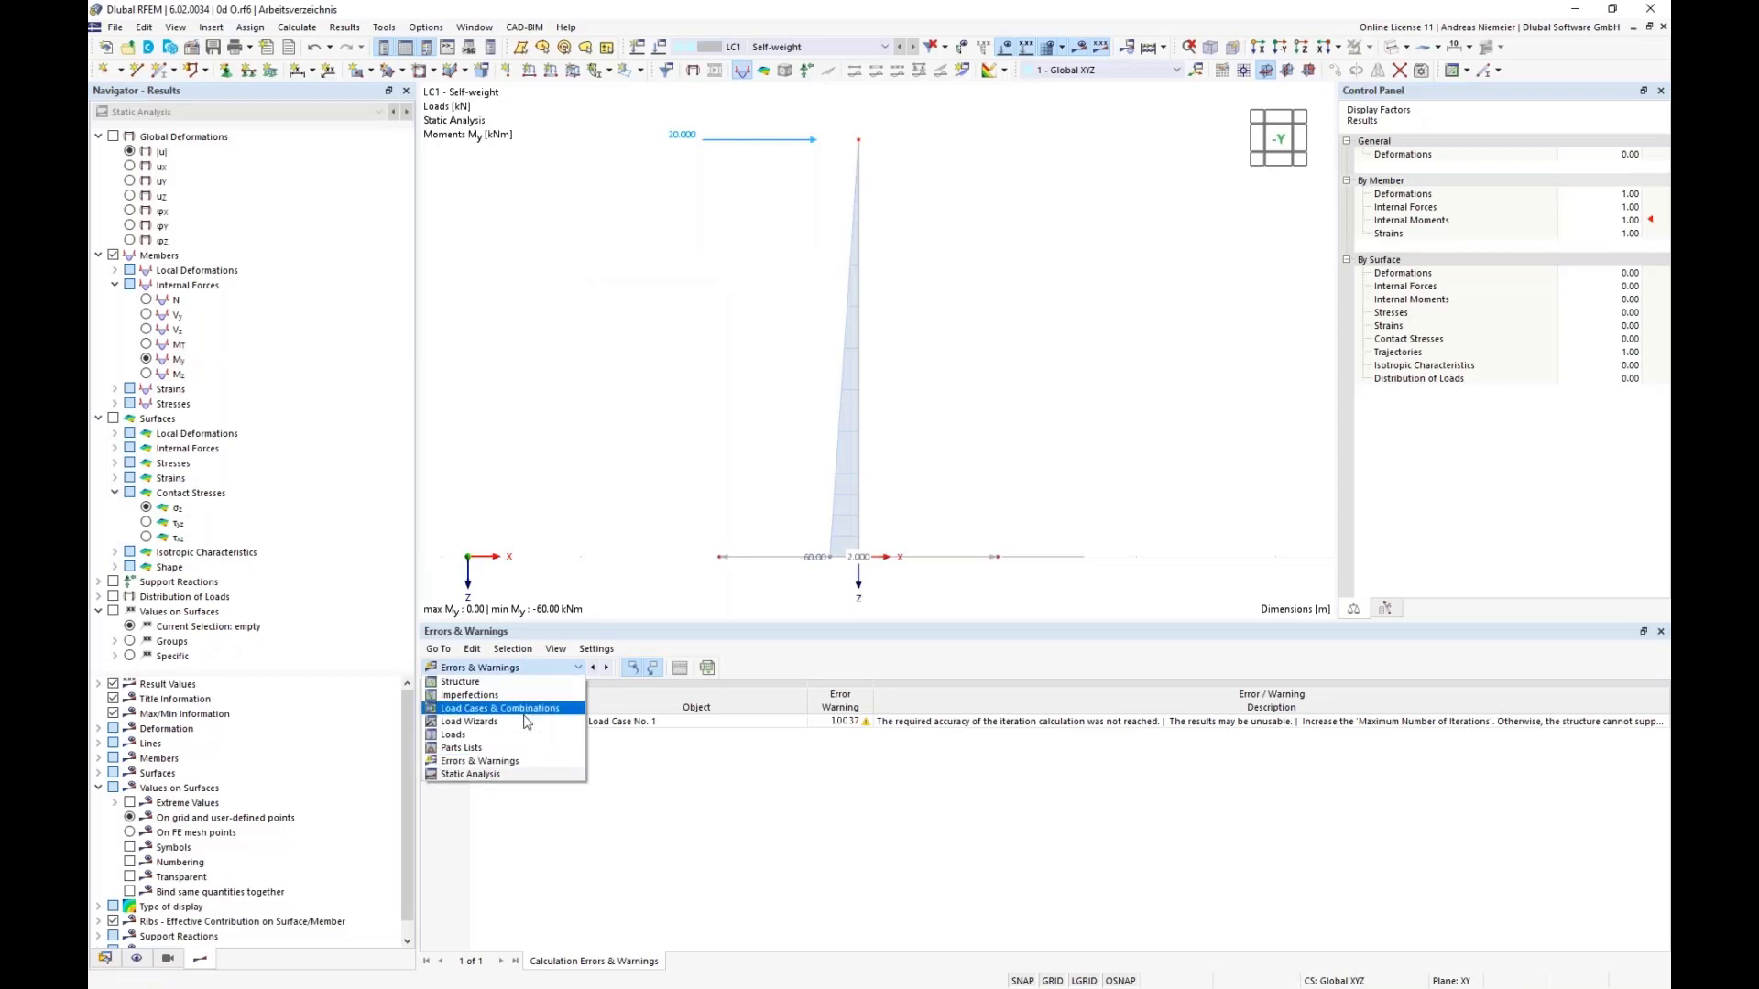
left_click(520, 774)
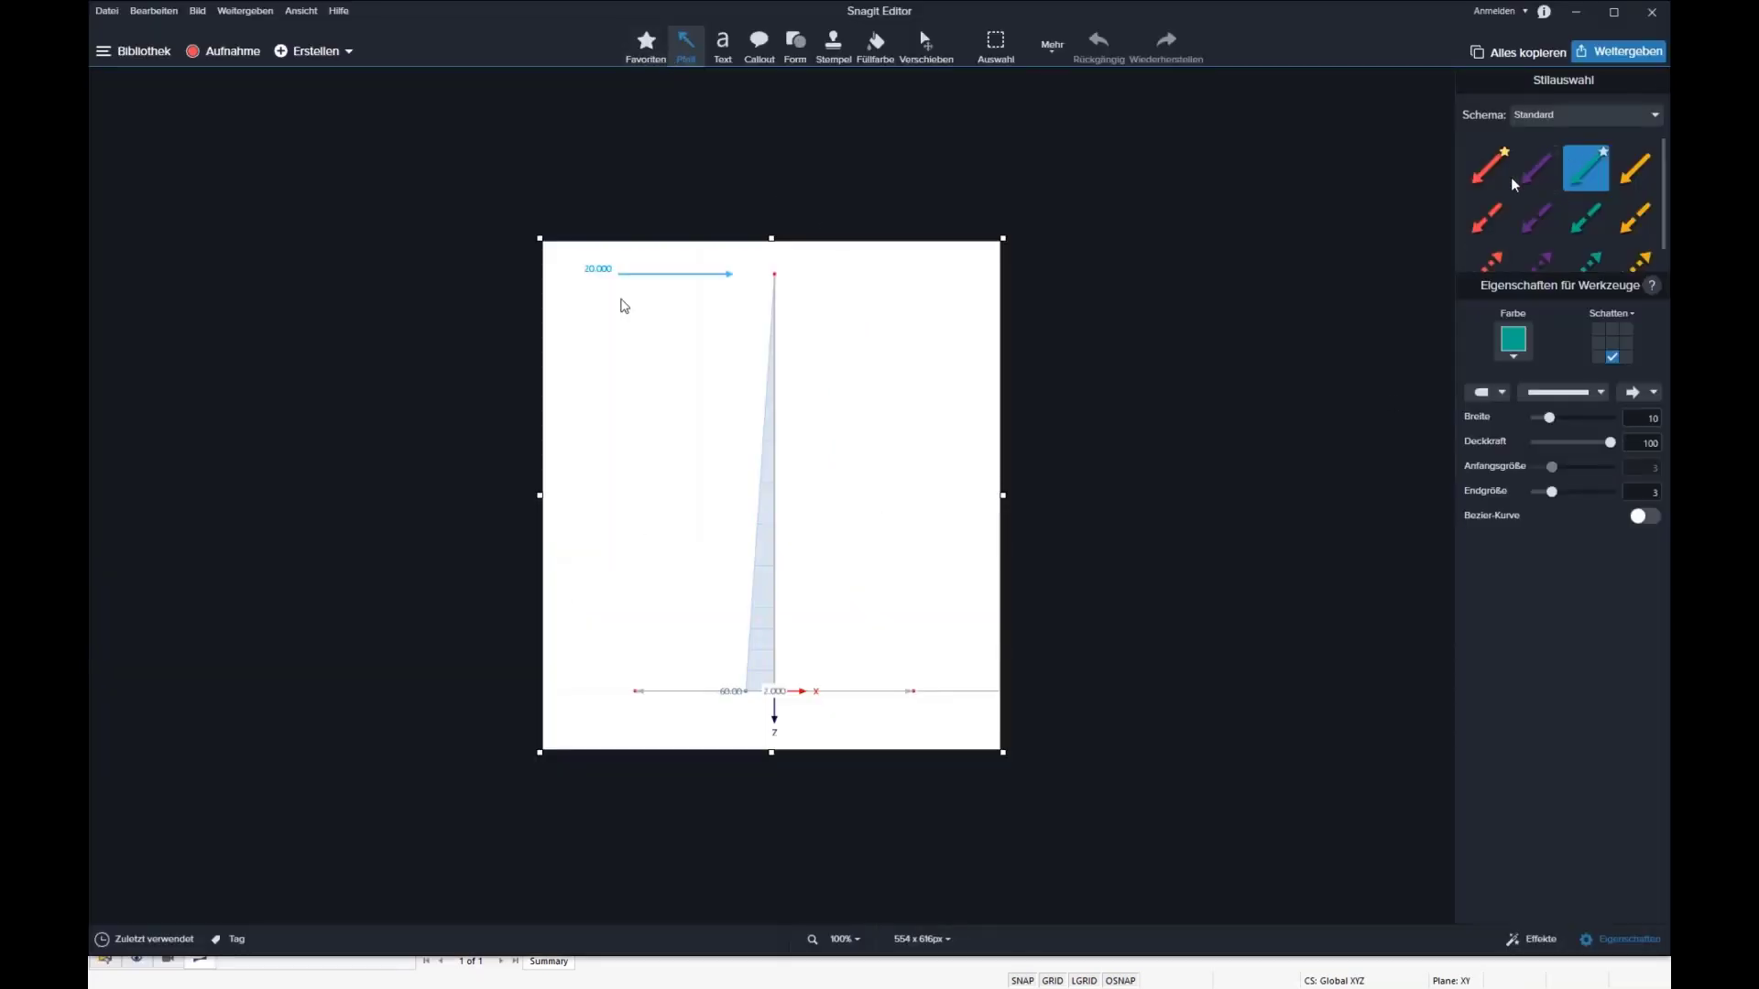
Step: In Snagit Editor, draw a purple downward arrow below the column base, a red downward arrow at the plate's edge and a red upward arrow along the column
left_click(1537, 167)
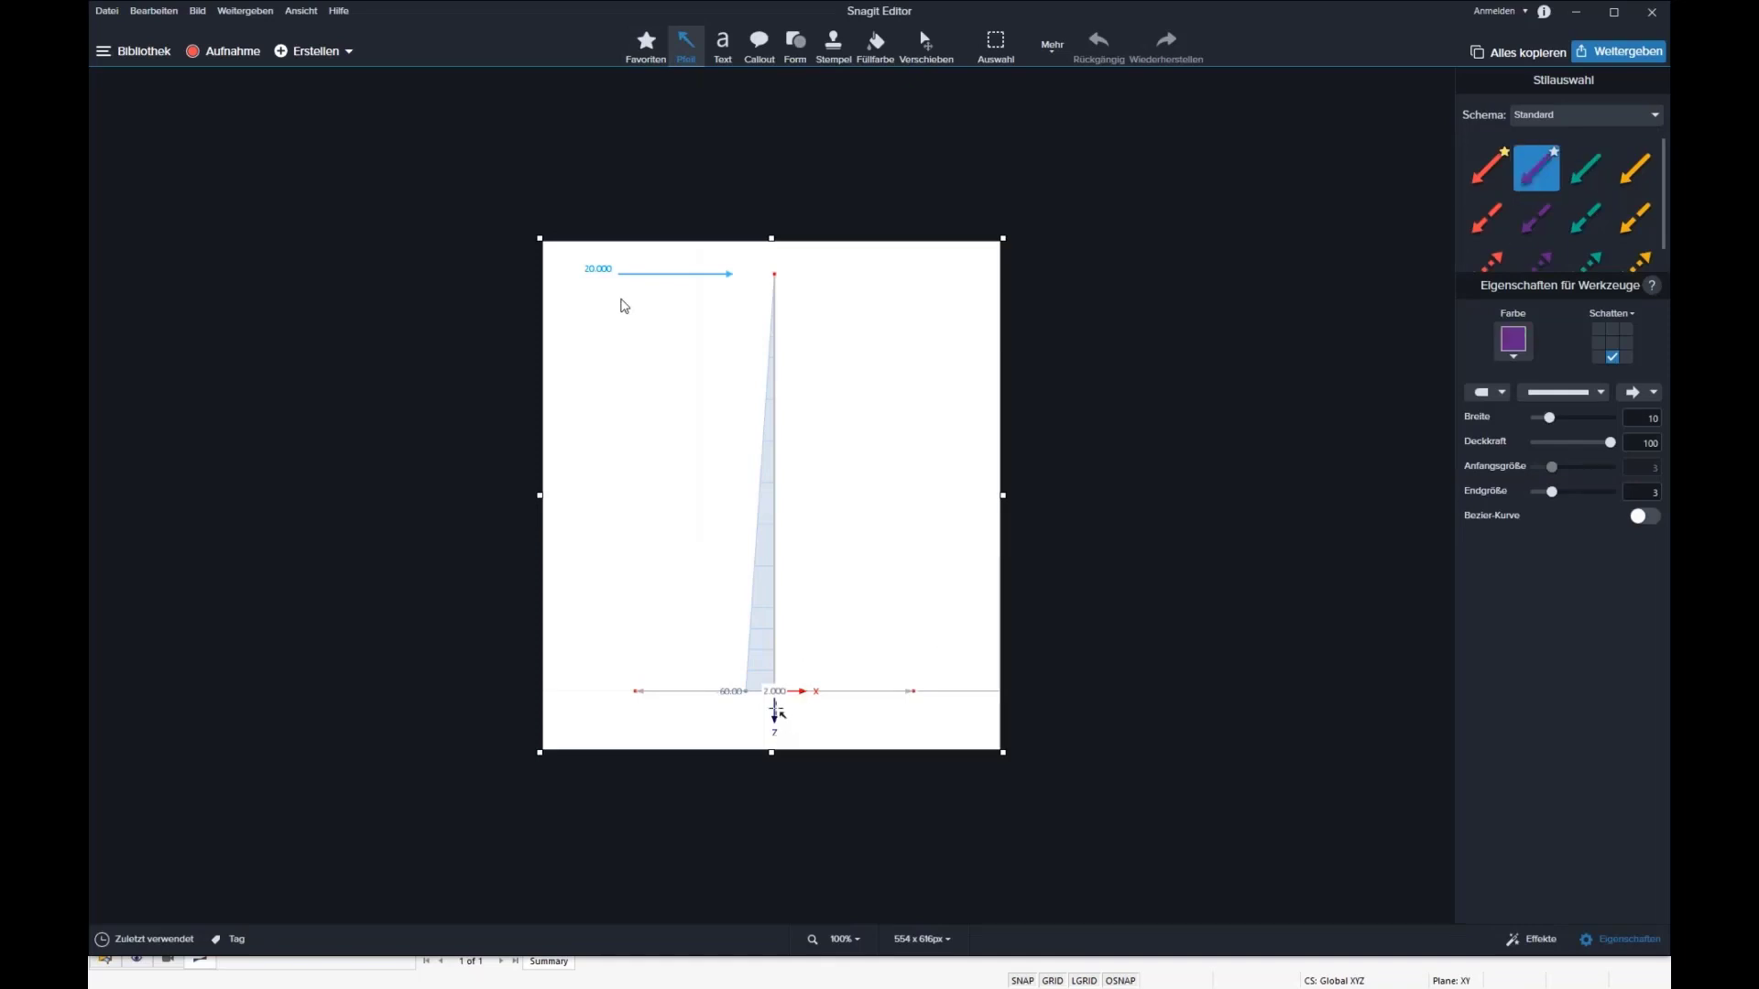
left_click_drag(773, 684, 772, 838)
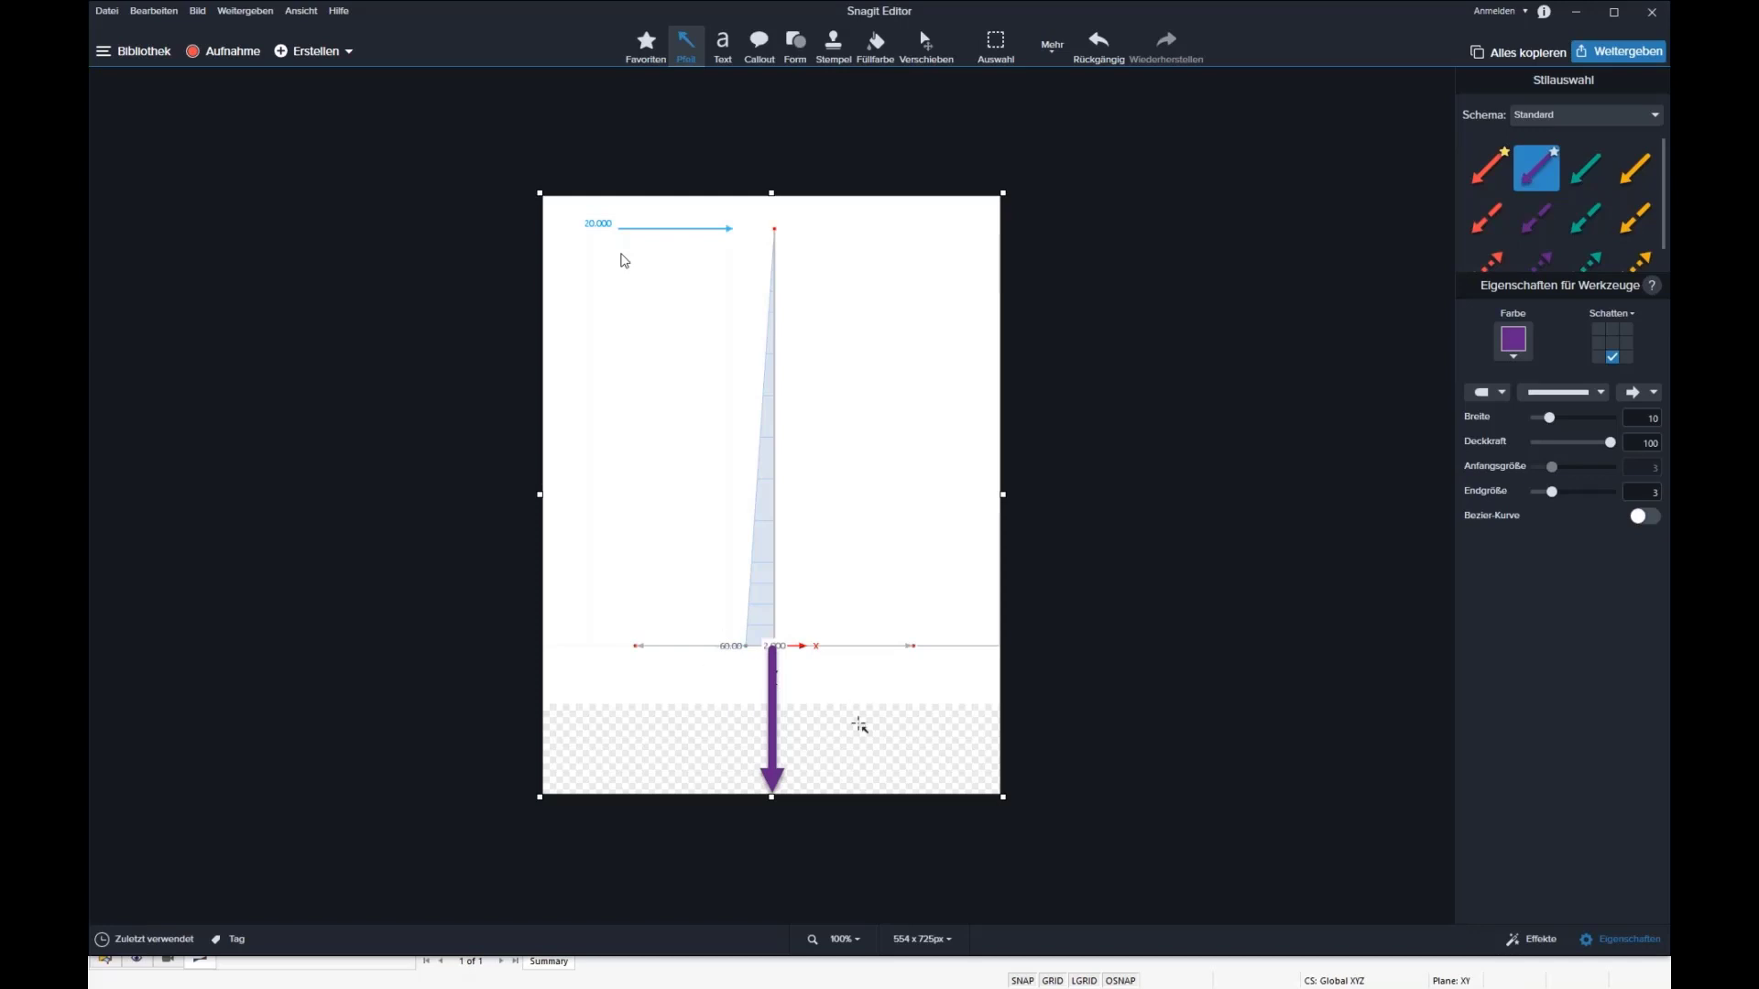
left_click(1485, 177)
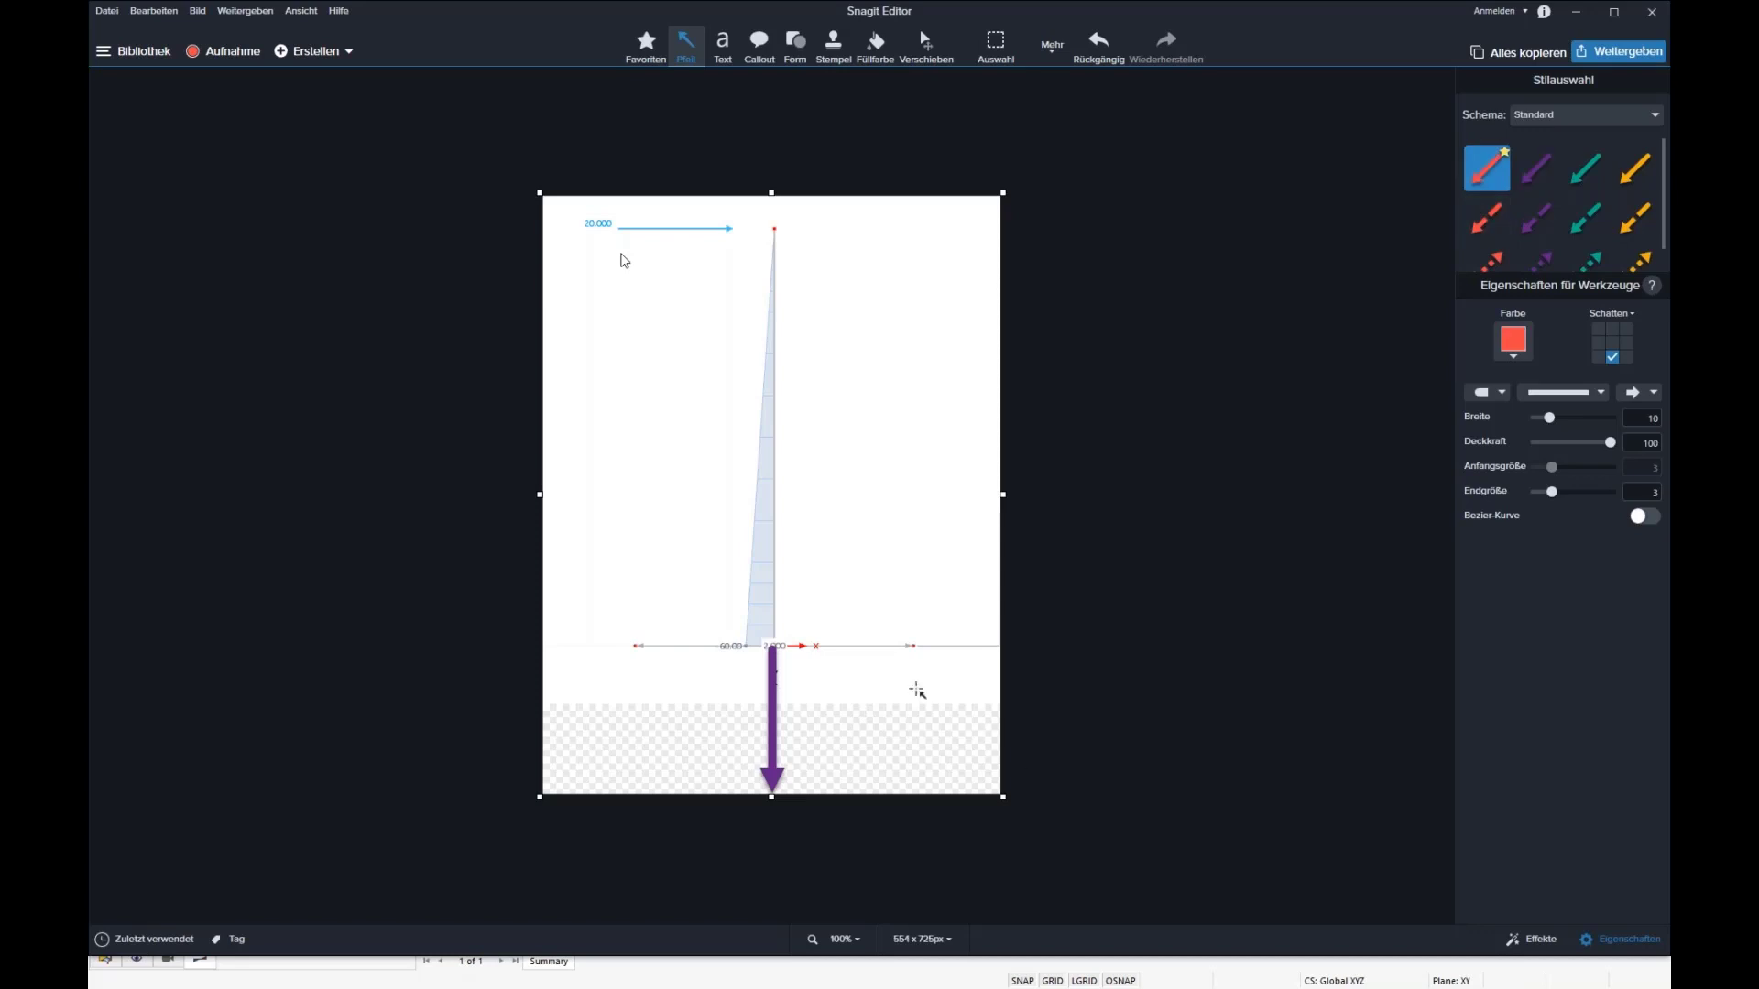
left_click_drag(913, 559, 913, 646)
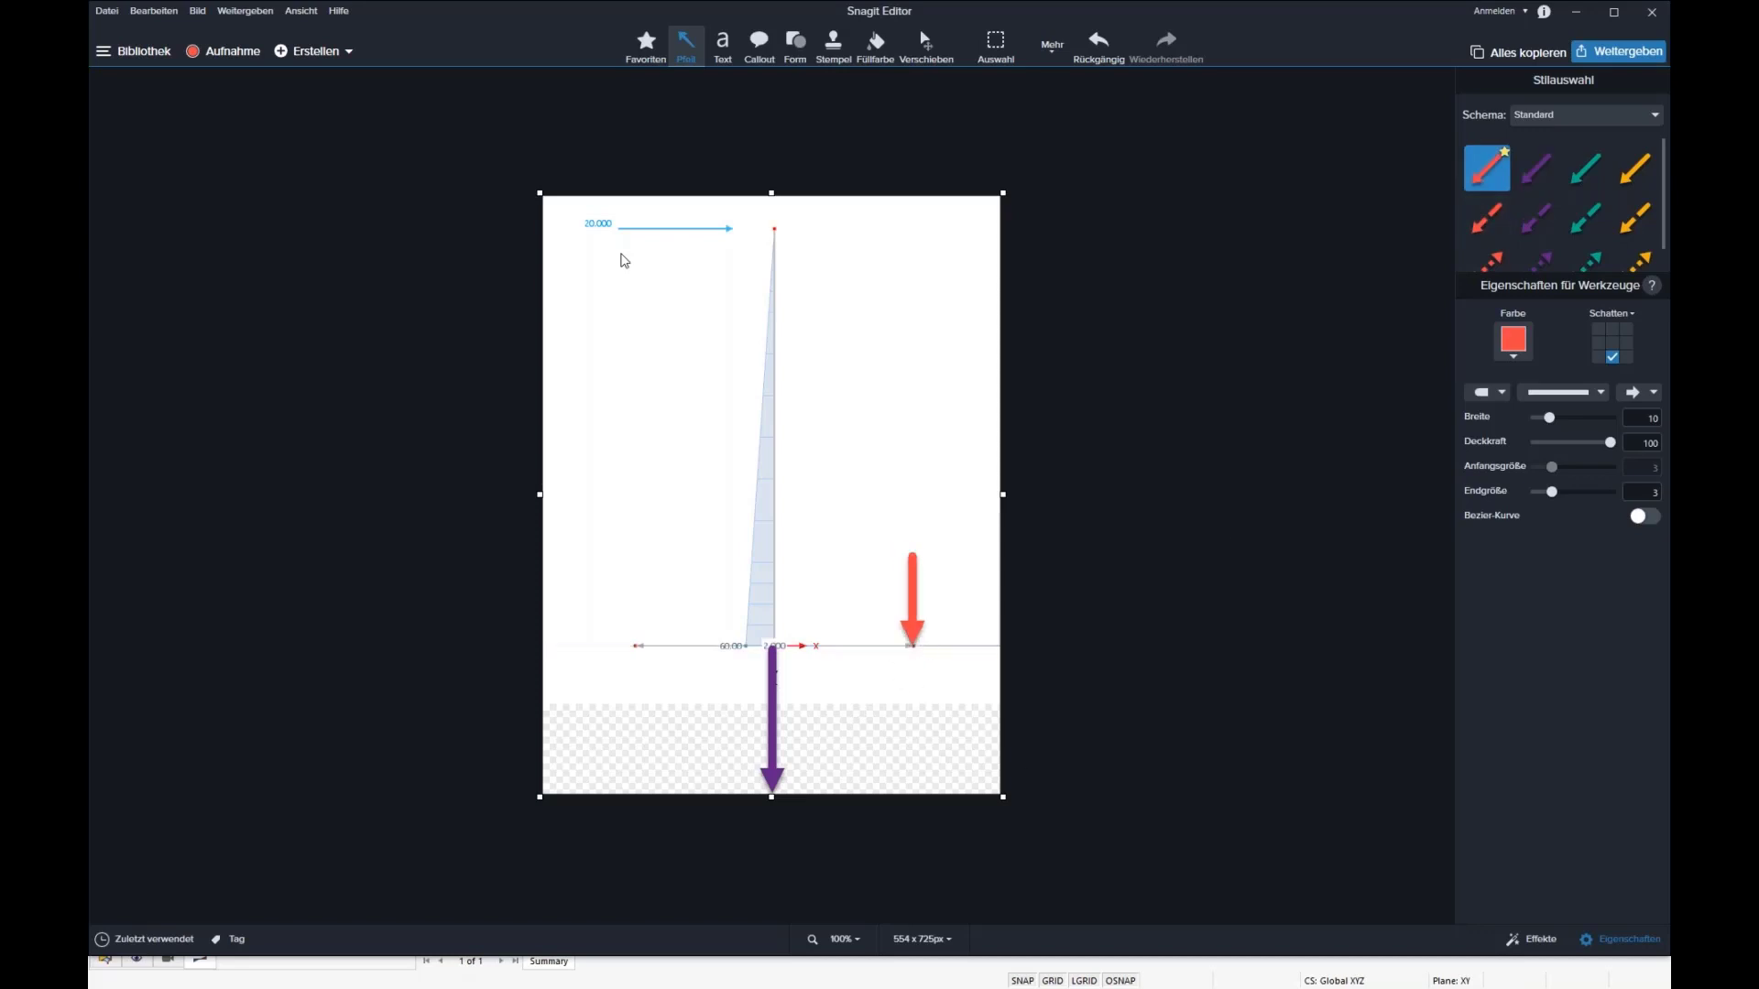
mouse_move(773, 637)
left_mouse_down()
mouse_move(772, 554)
mouse_move(773, 573)
left_mouse_up()
mouse_move(917, 613)
left_mouse_down()
mouse_move(913, 737)
mouse_move(935, 598)
mouse_move(915, 748)
mouse_move(919, 596)
mouse_move(919, 627)
left_mouse_up()
left_click_drag(774, 589, 776, 586)
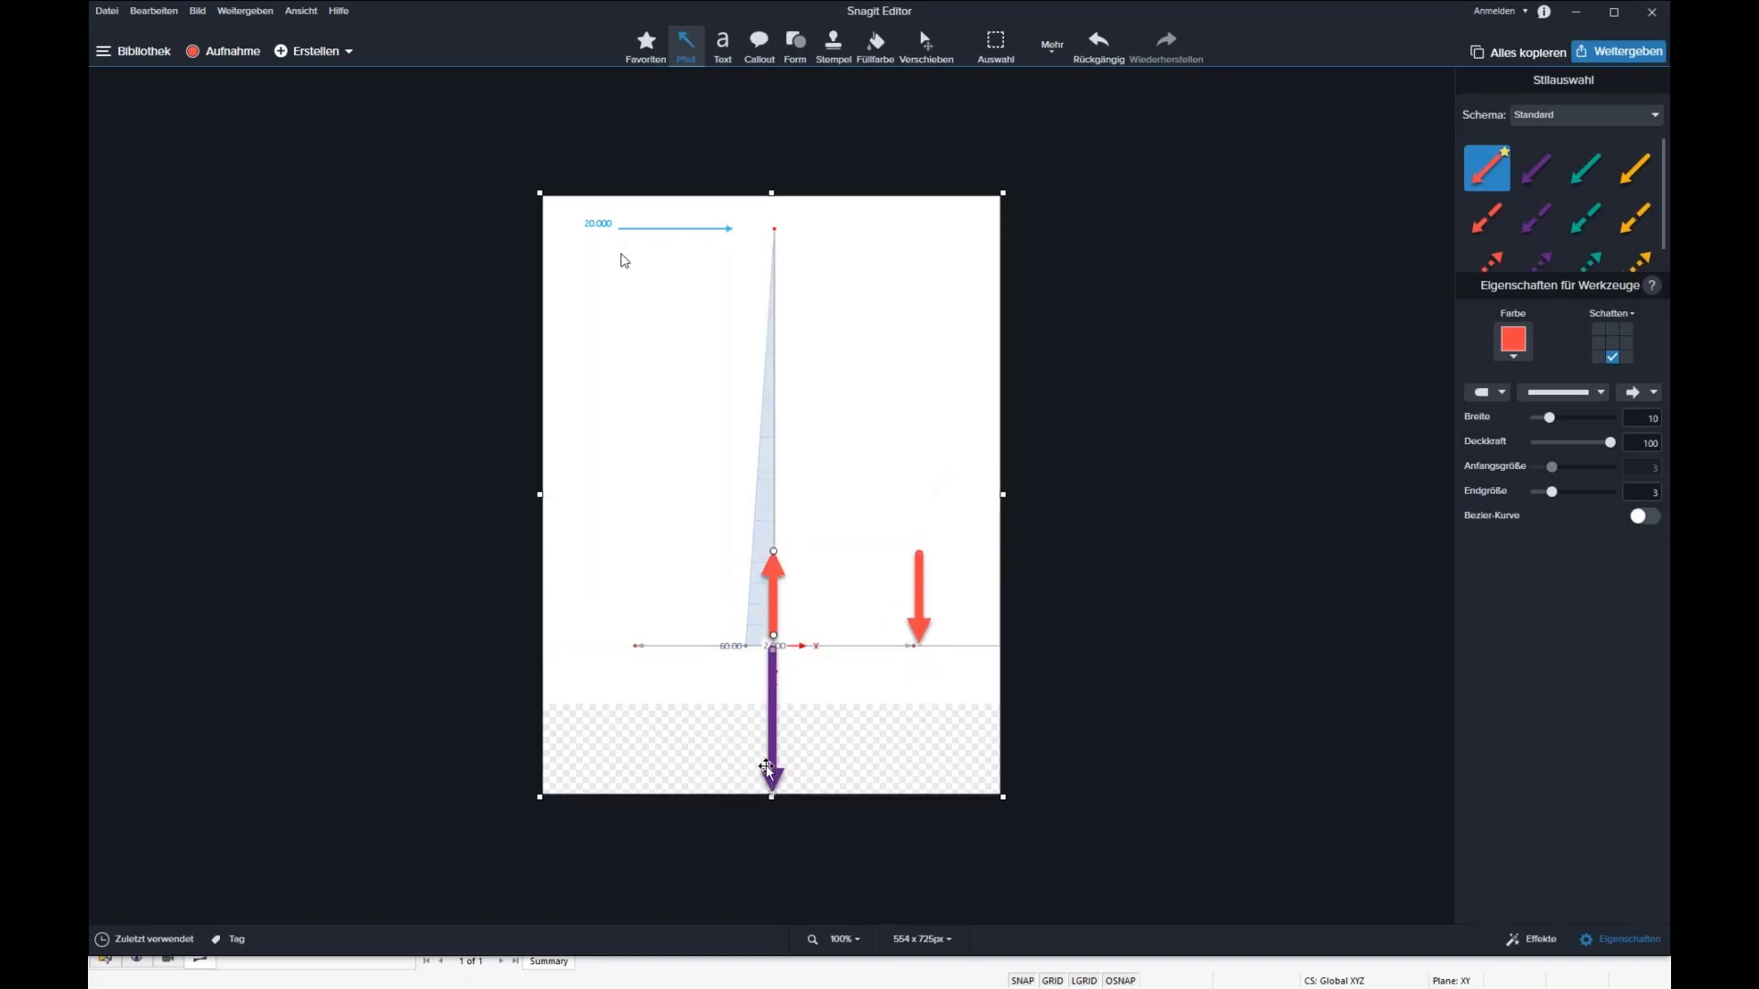
Step: Align the purple arrow with the column base and lengthen both red arrows upward to about the same height
left_click_drag(765, 754, 766, 749)
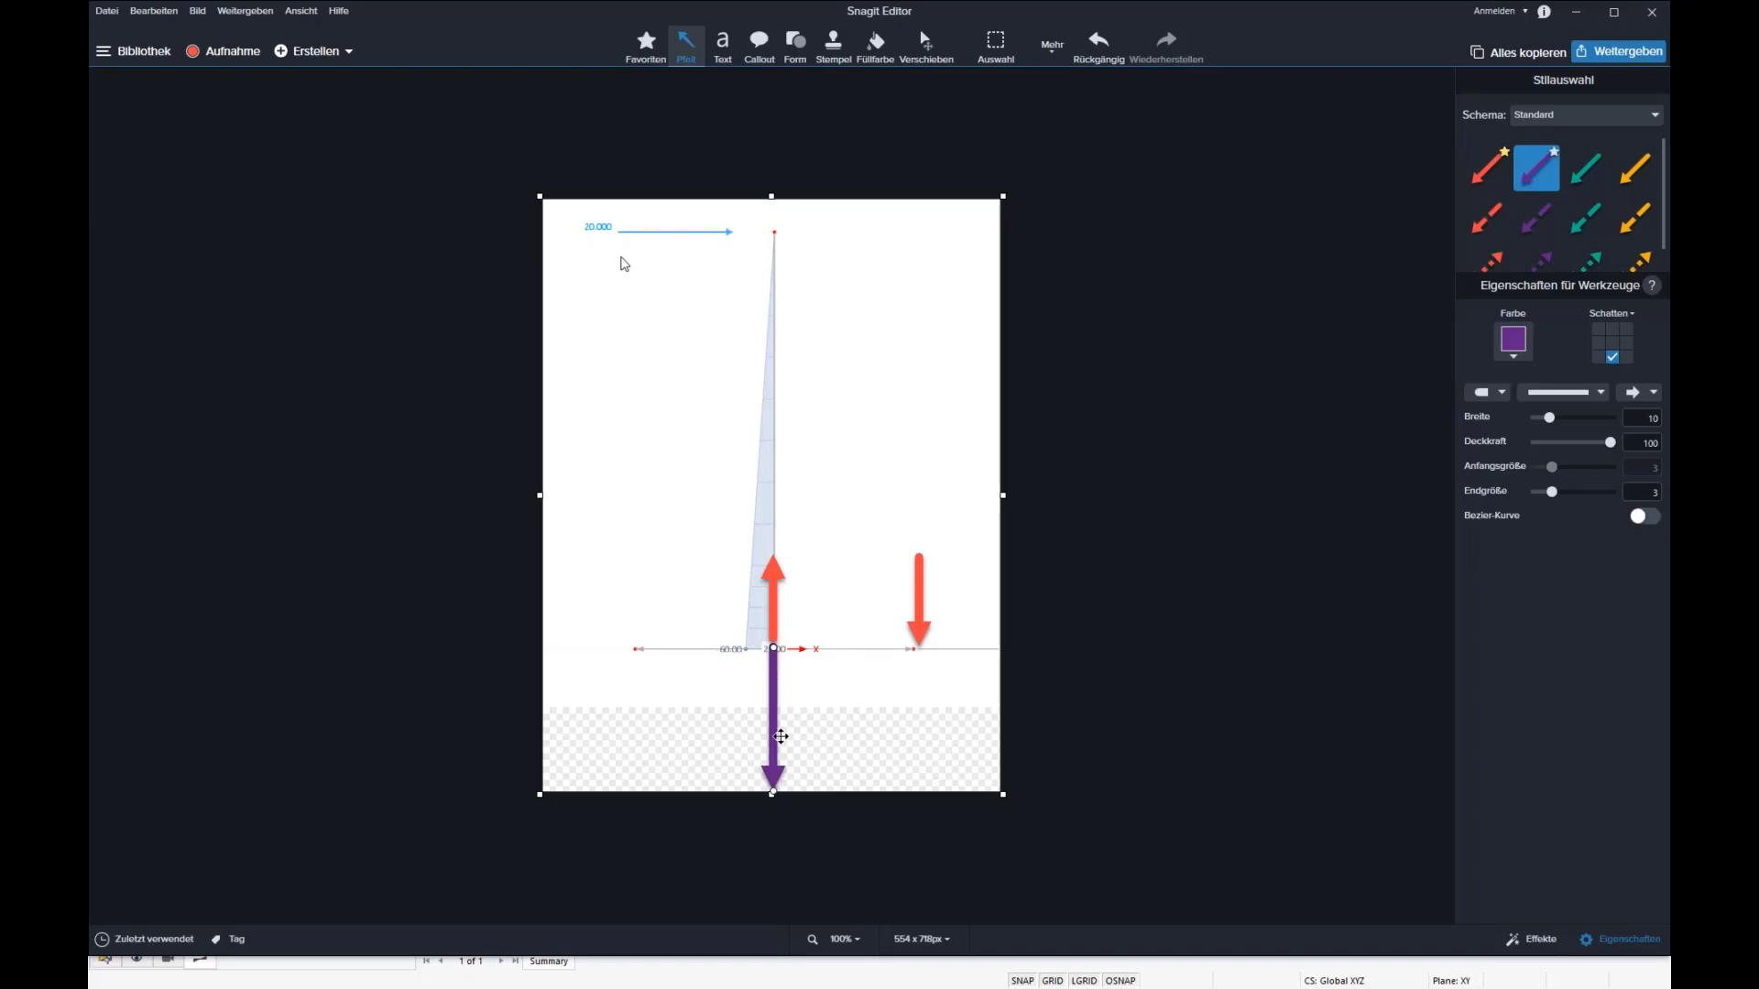
left_click(777, 573)
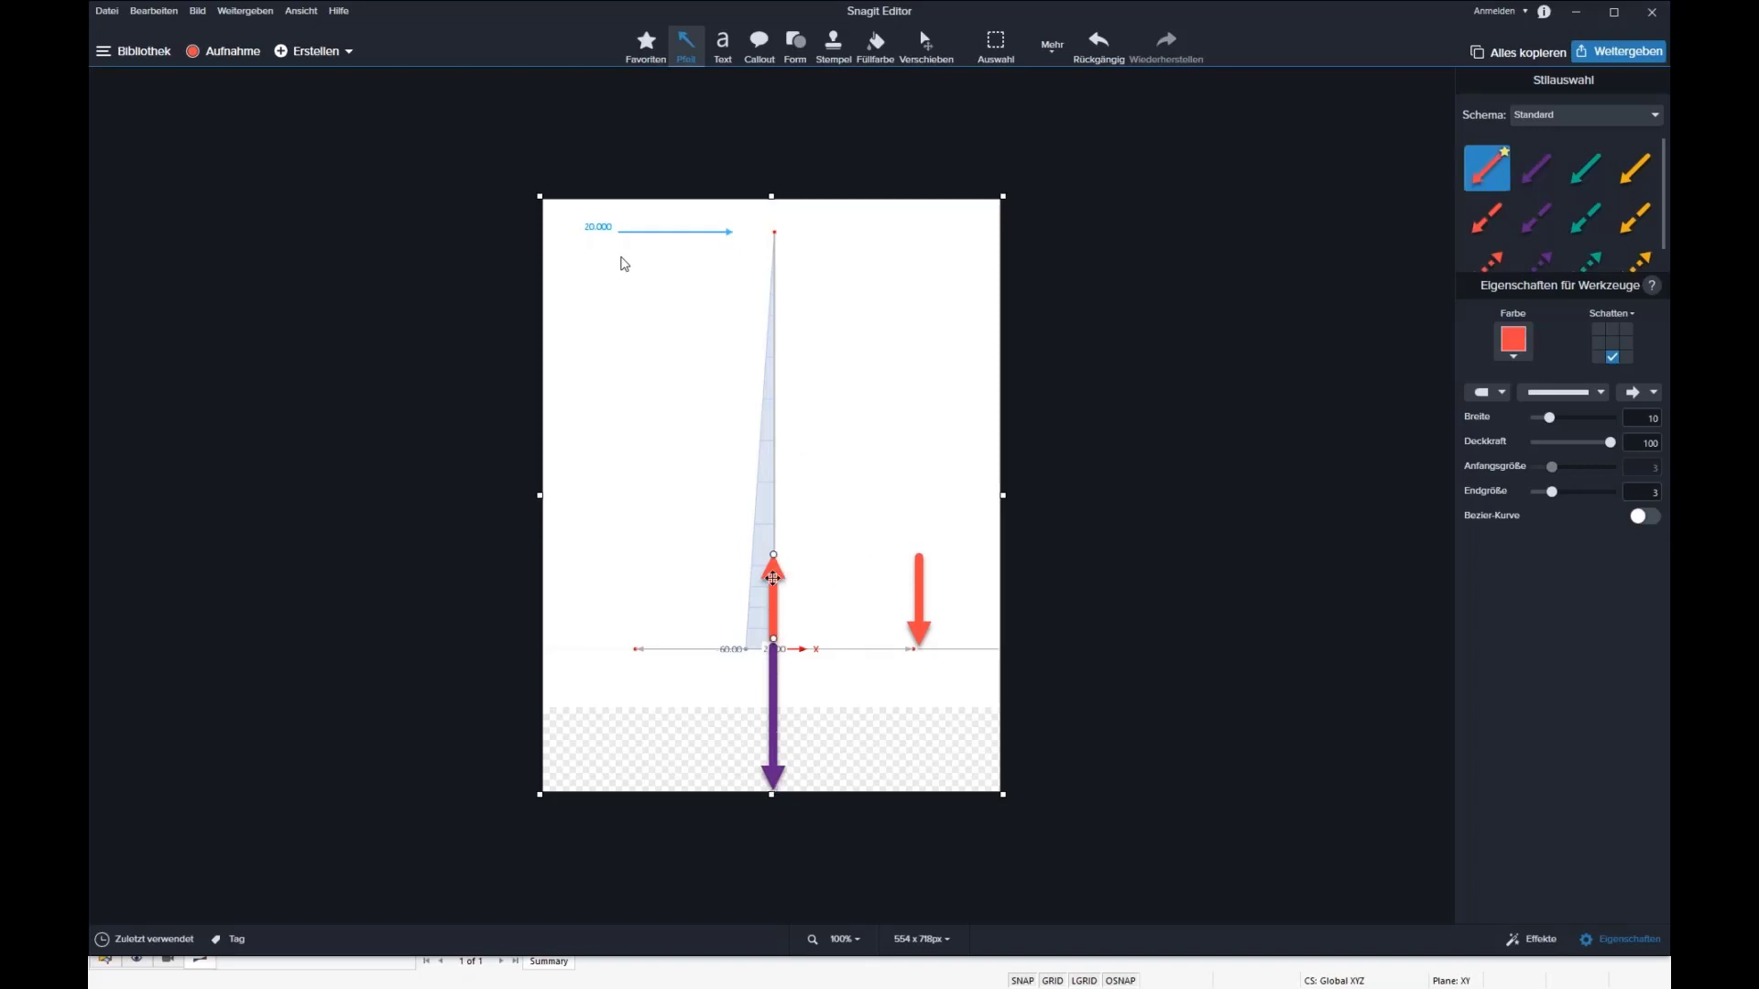
left_click_drag(774, 557, 775, 490)
left_click(918, 560)
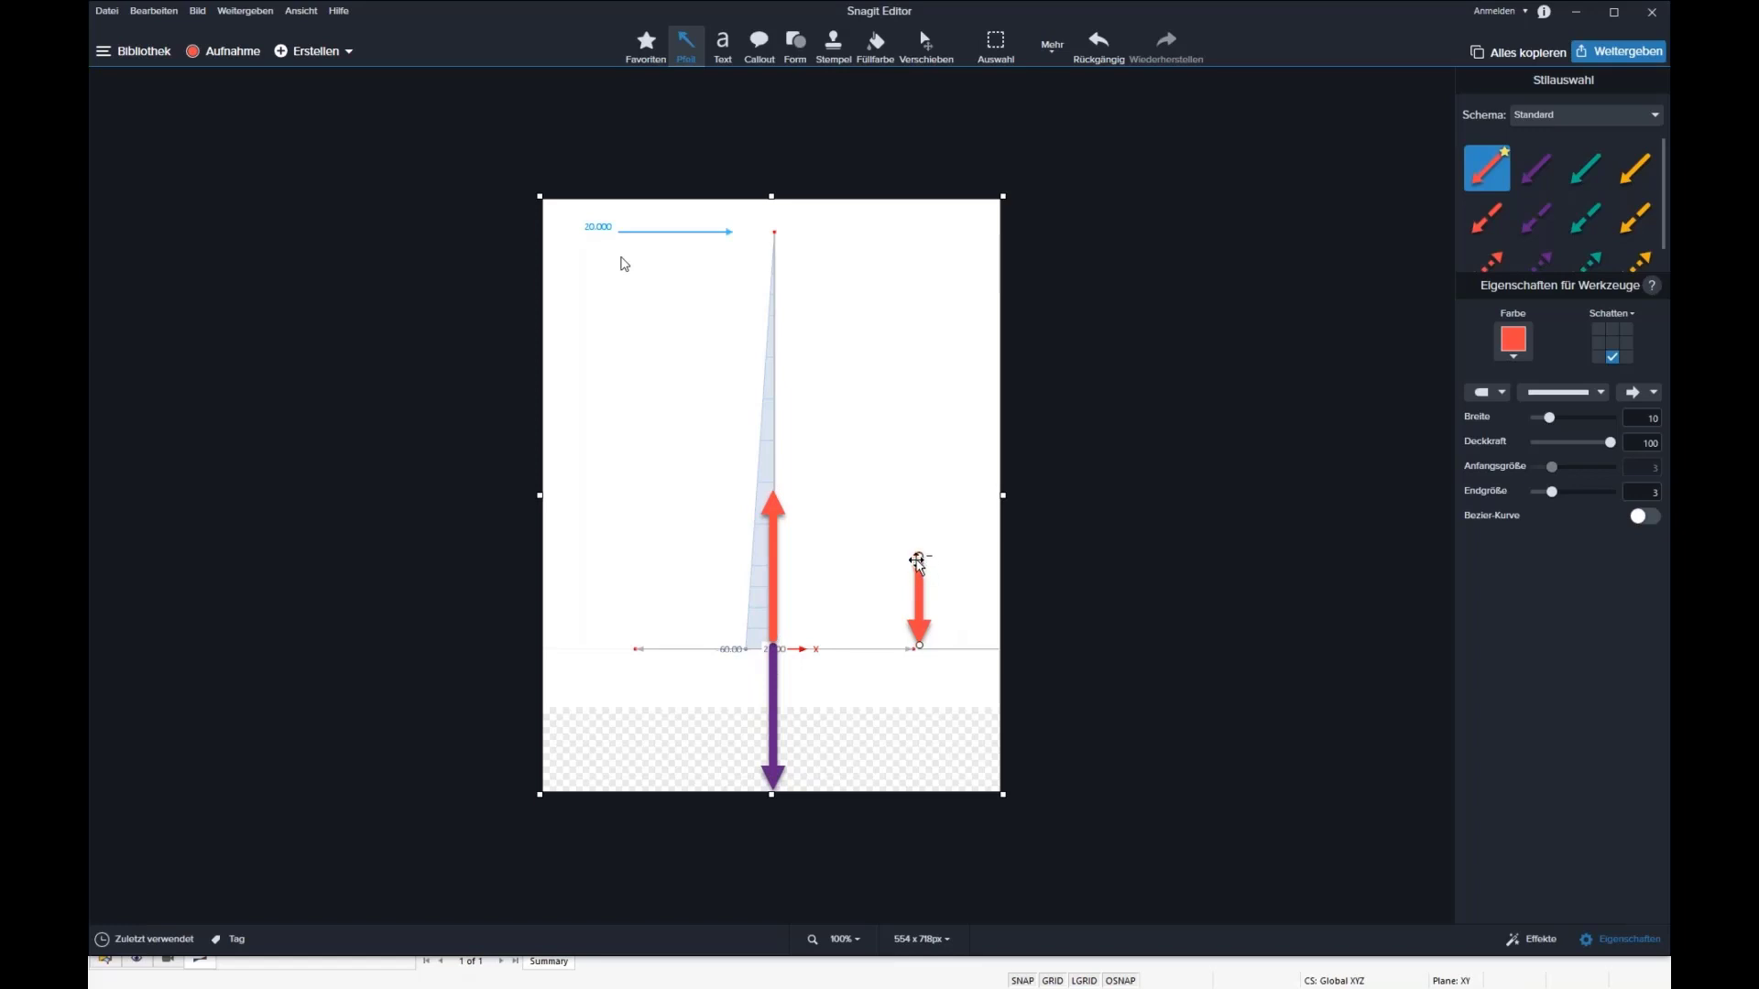
left_click_drag(918, 561, 919, 496)
Step: Draw a green horizontal double-headed arrow between the two red arrows to mark their lever arm
left_click(1585, 174)
left_click_drag(807, 576, 919, 575)
left_click_drag(806, 575, 786, 576)
left_click(1487, 392)
left_click(1494, 431)
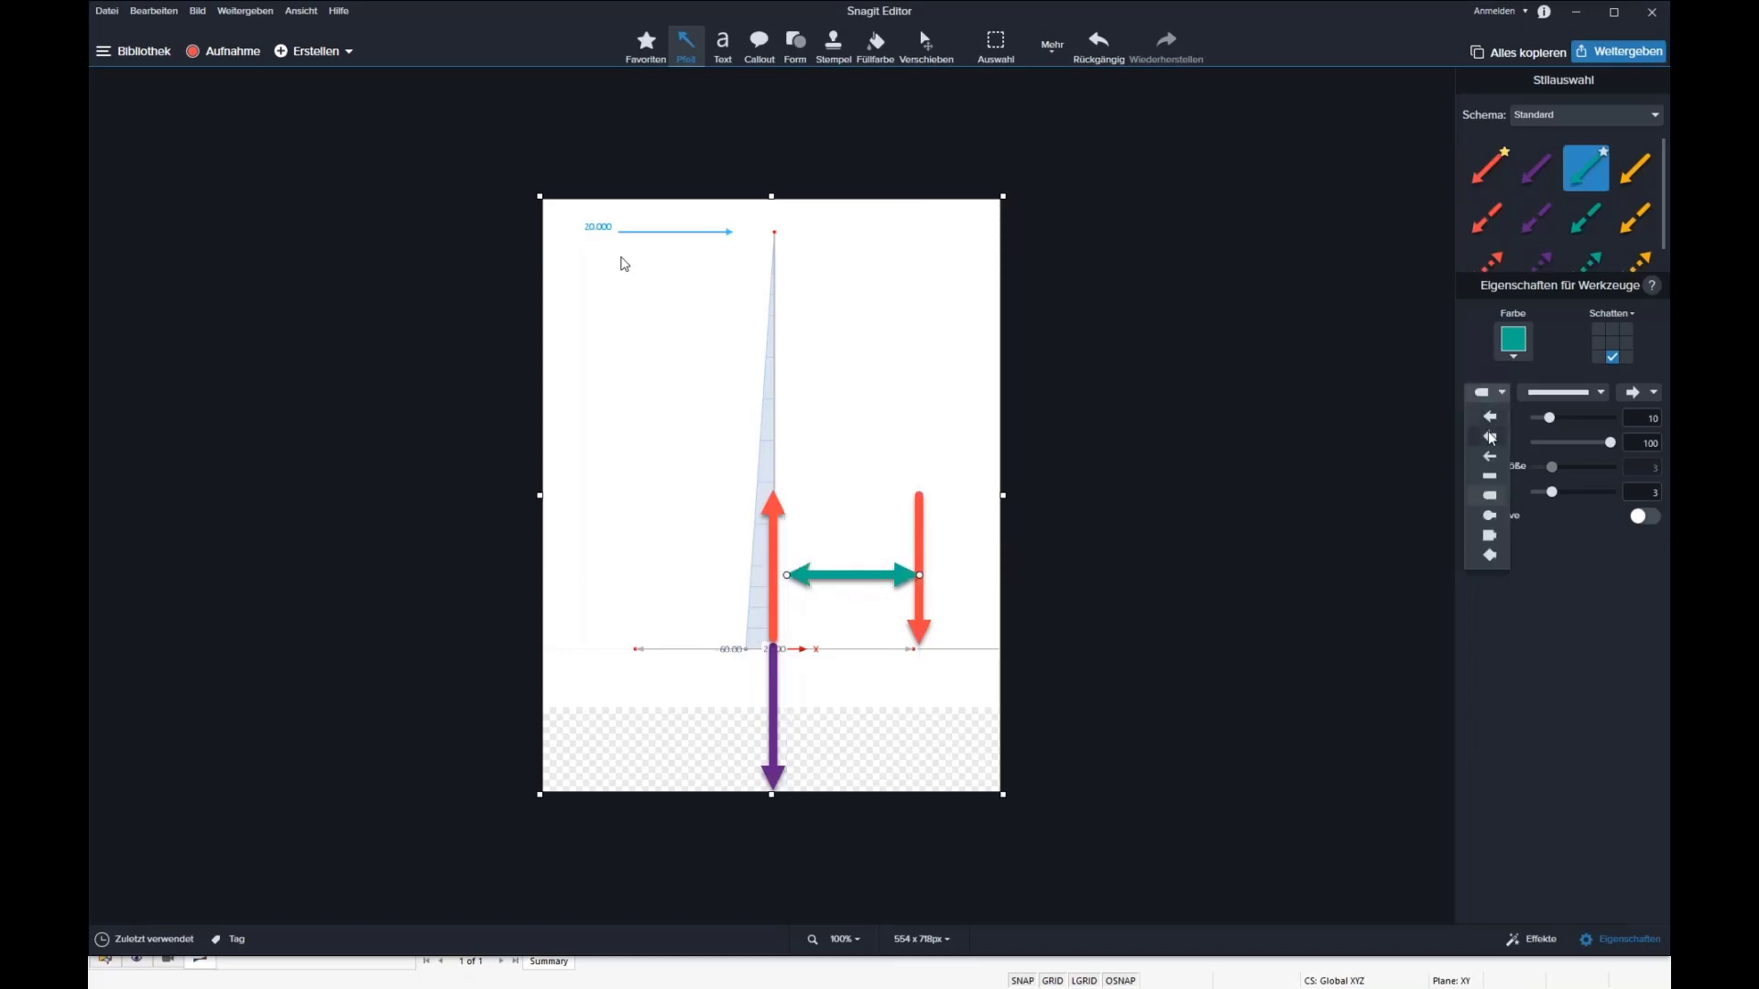
left_click_drag(788, 575, 780, 575)
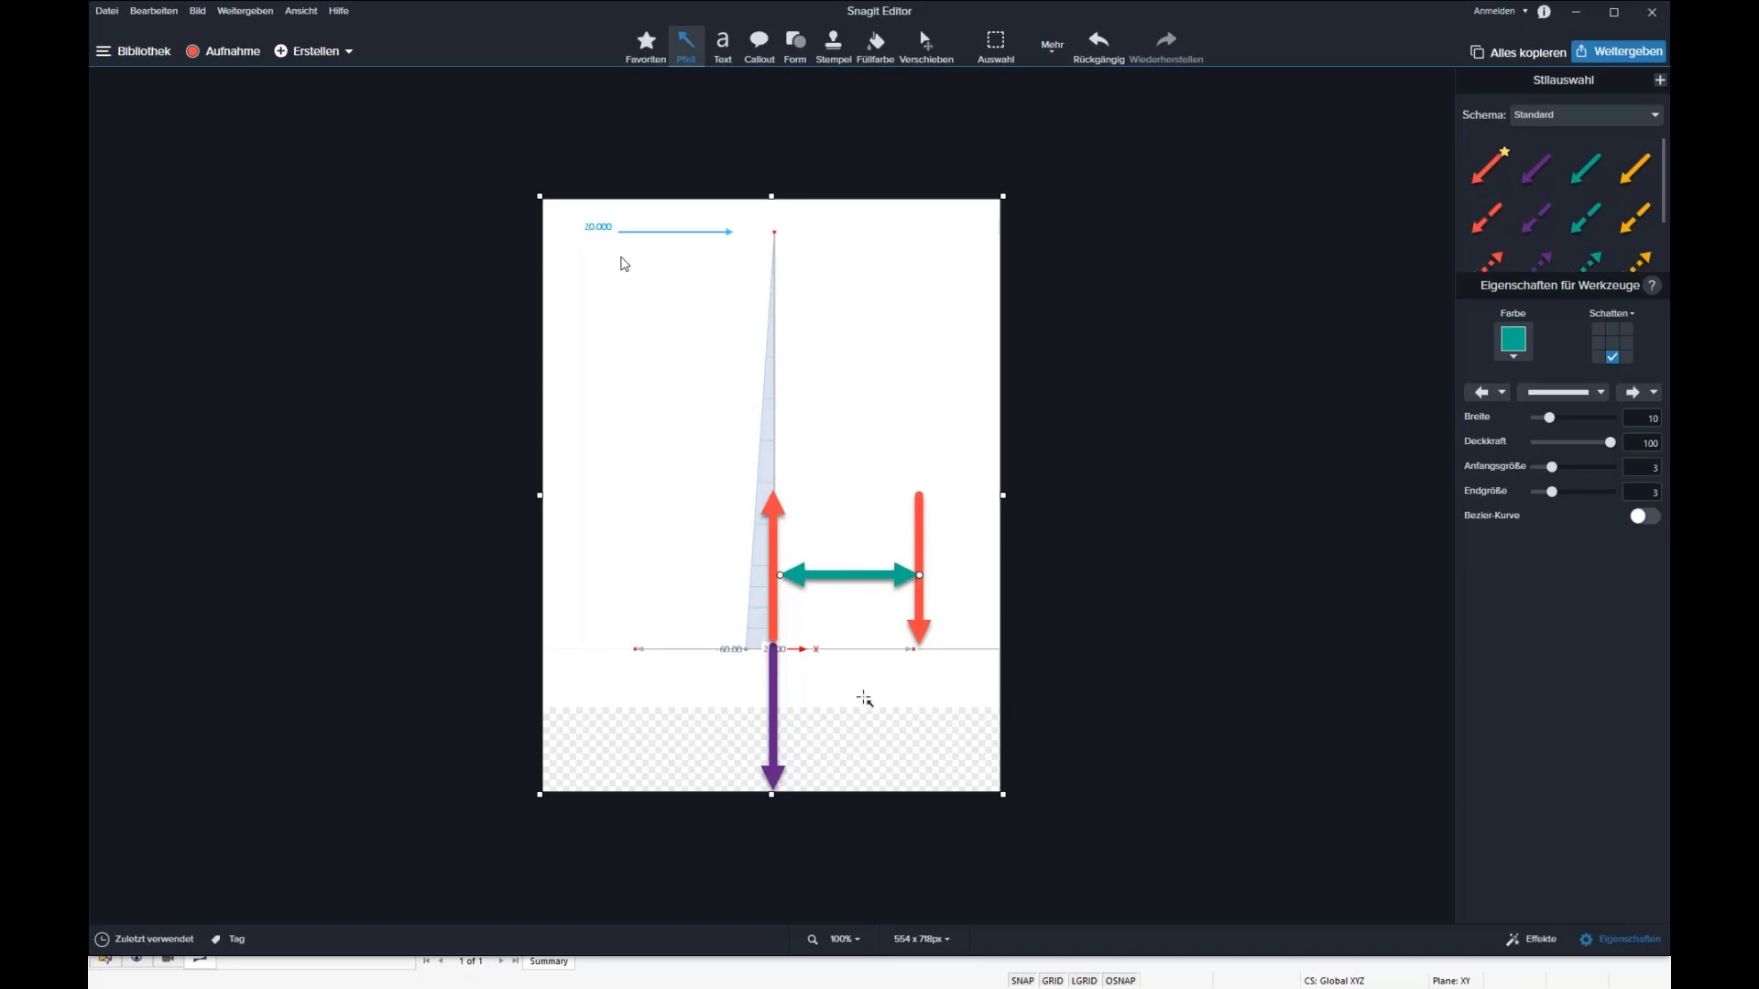
mouse_move(829, 569)
left_mouse_down()
mouse_move(844, 670)
mouse_move(847, 579)
left_mouse_up()
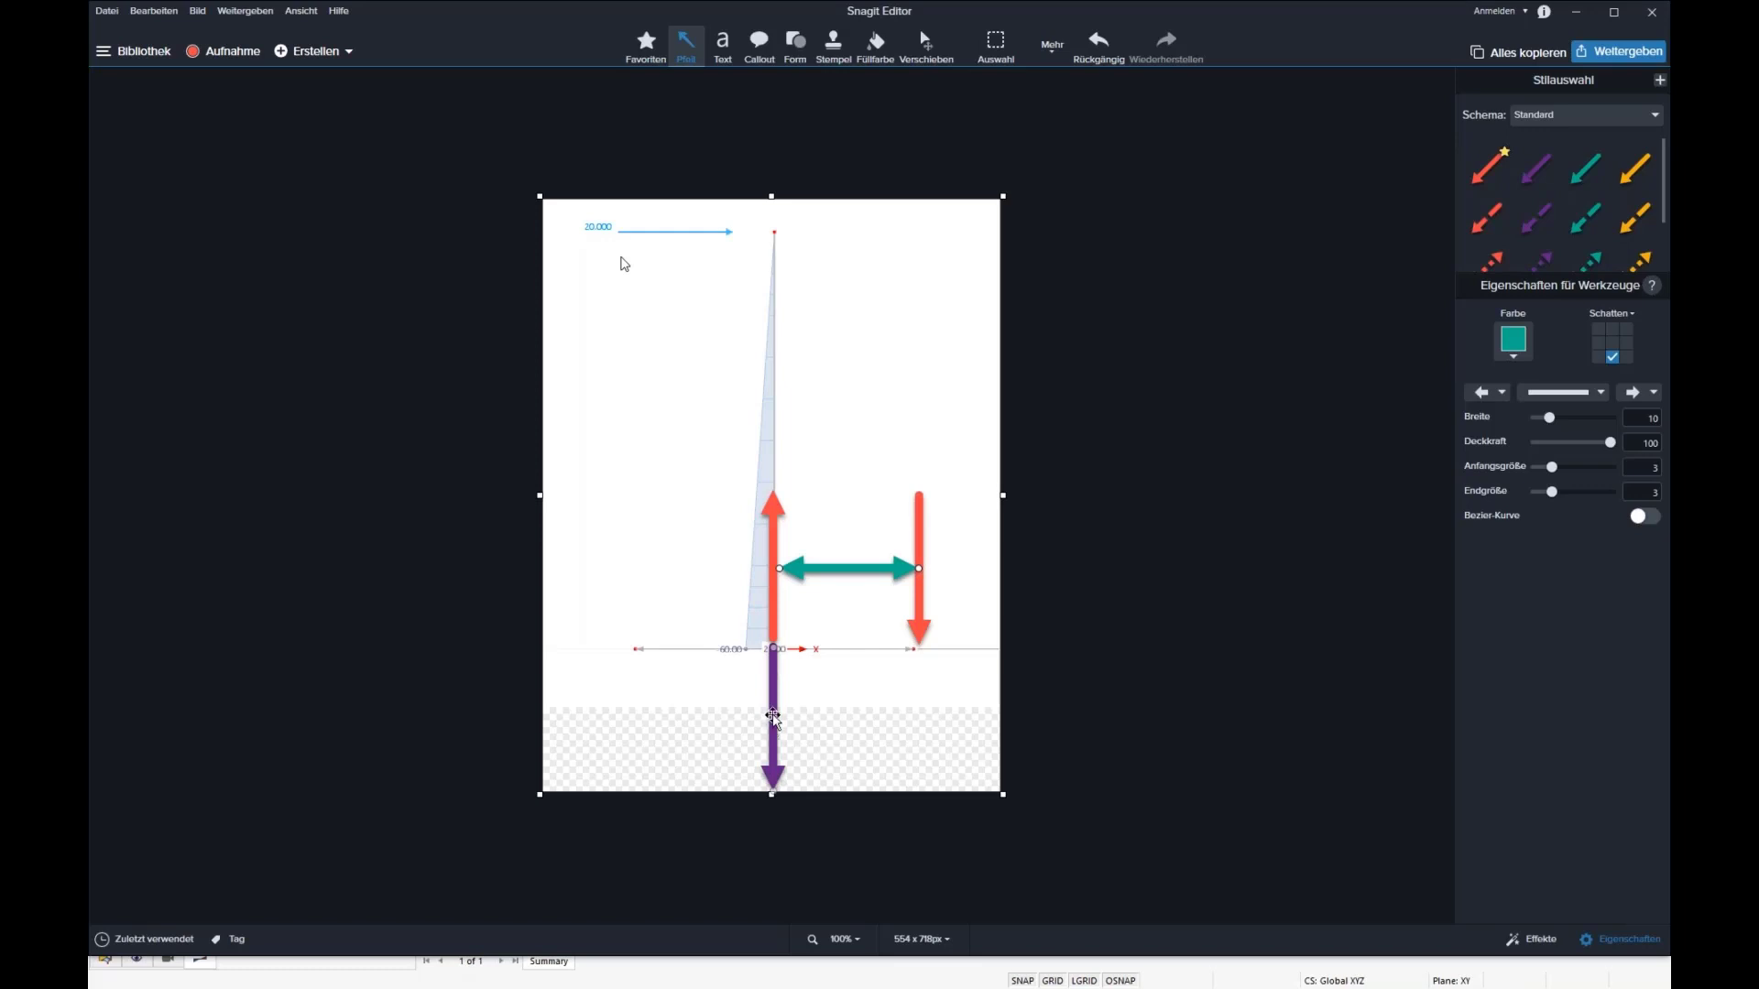
Step: Widen the annotated image's canvas to about 944 px and fill the new transparent area with white
left_click_drag(999, 495, 1357, 518)
left_click(876, 45)
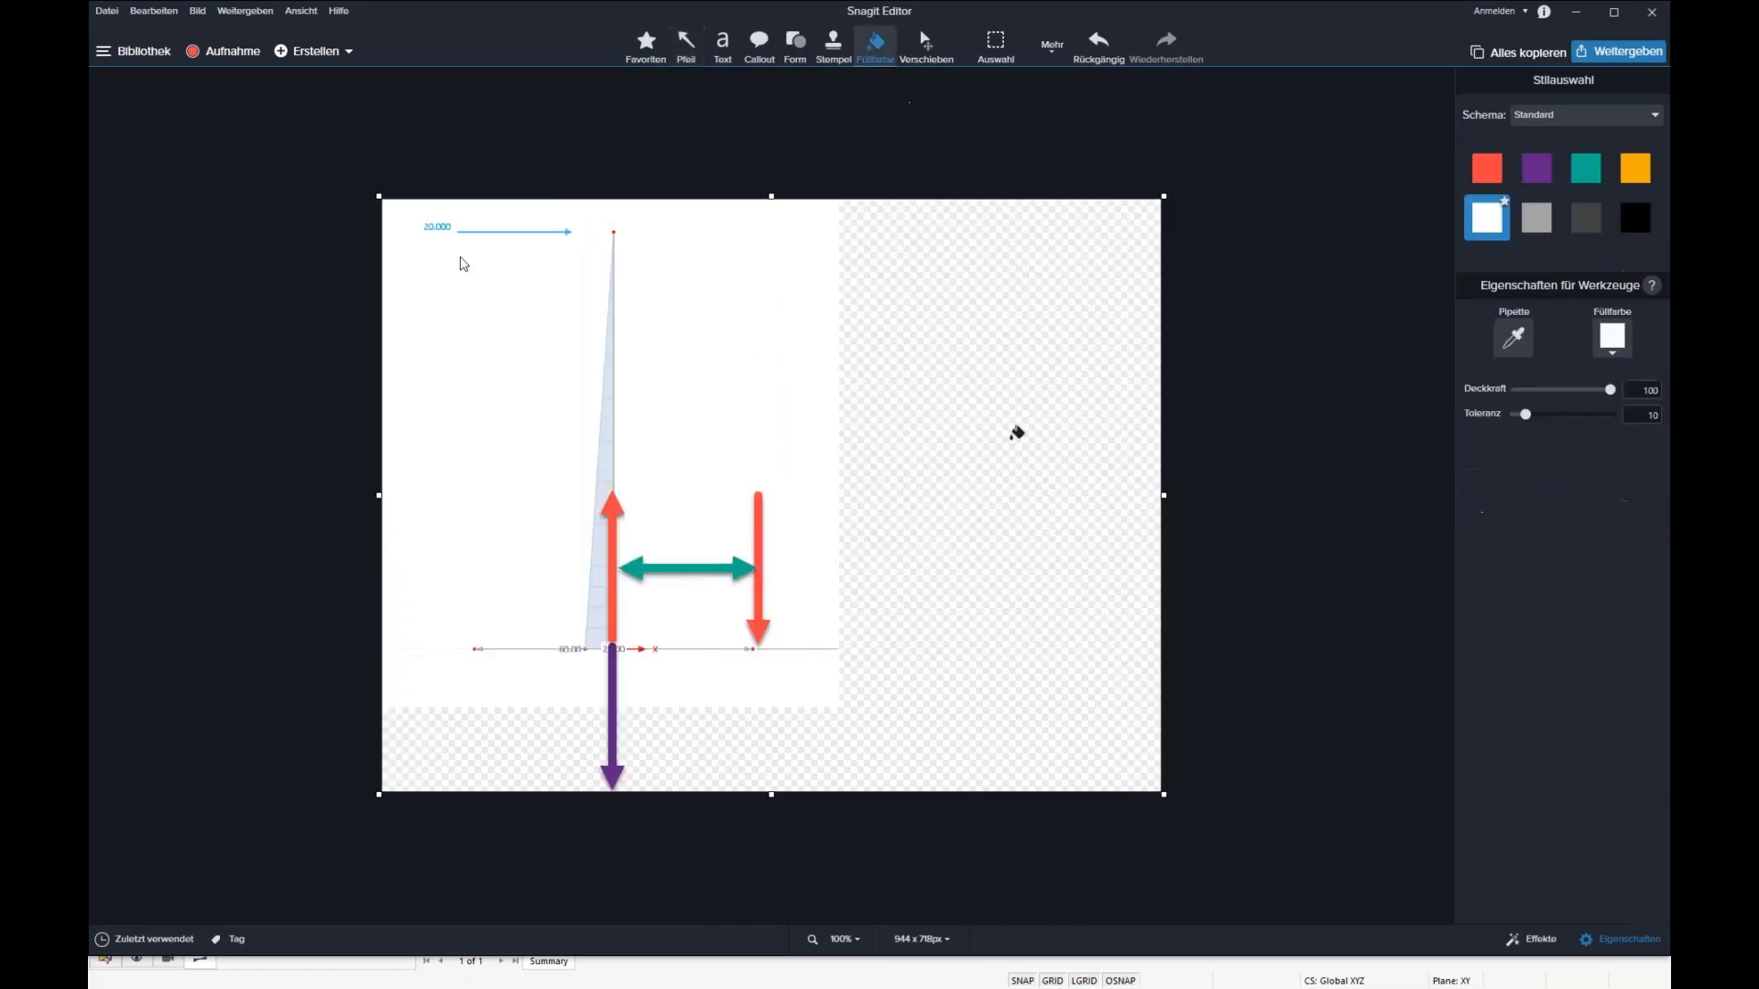
left_click(1013, 449)
Step: Shift the green double-headed arrow so that it starts at the column axis beside the upward red arrow
left_click(723, 41)
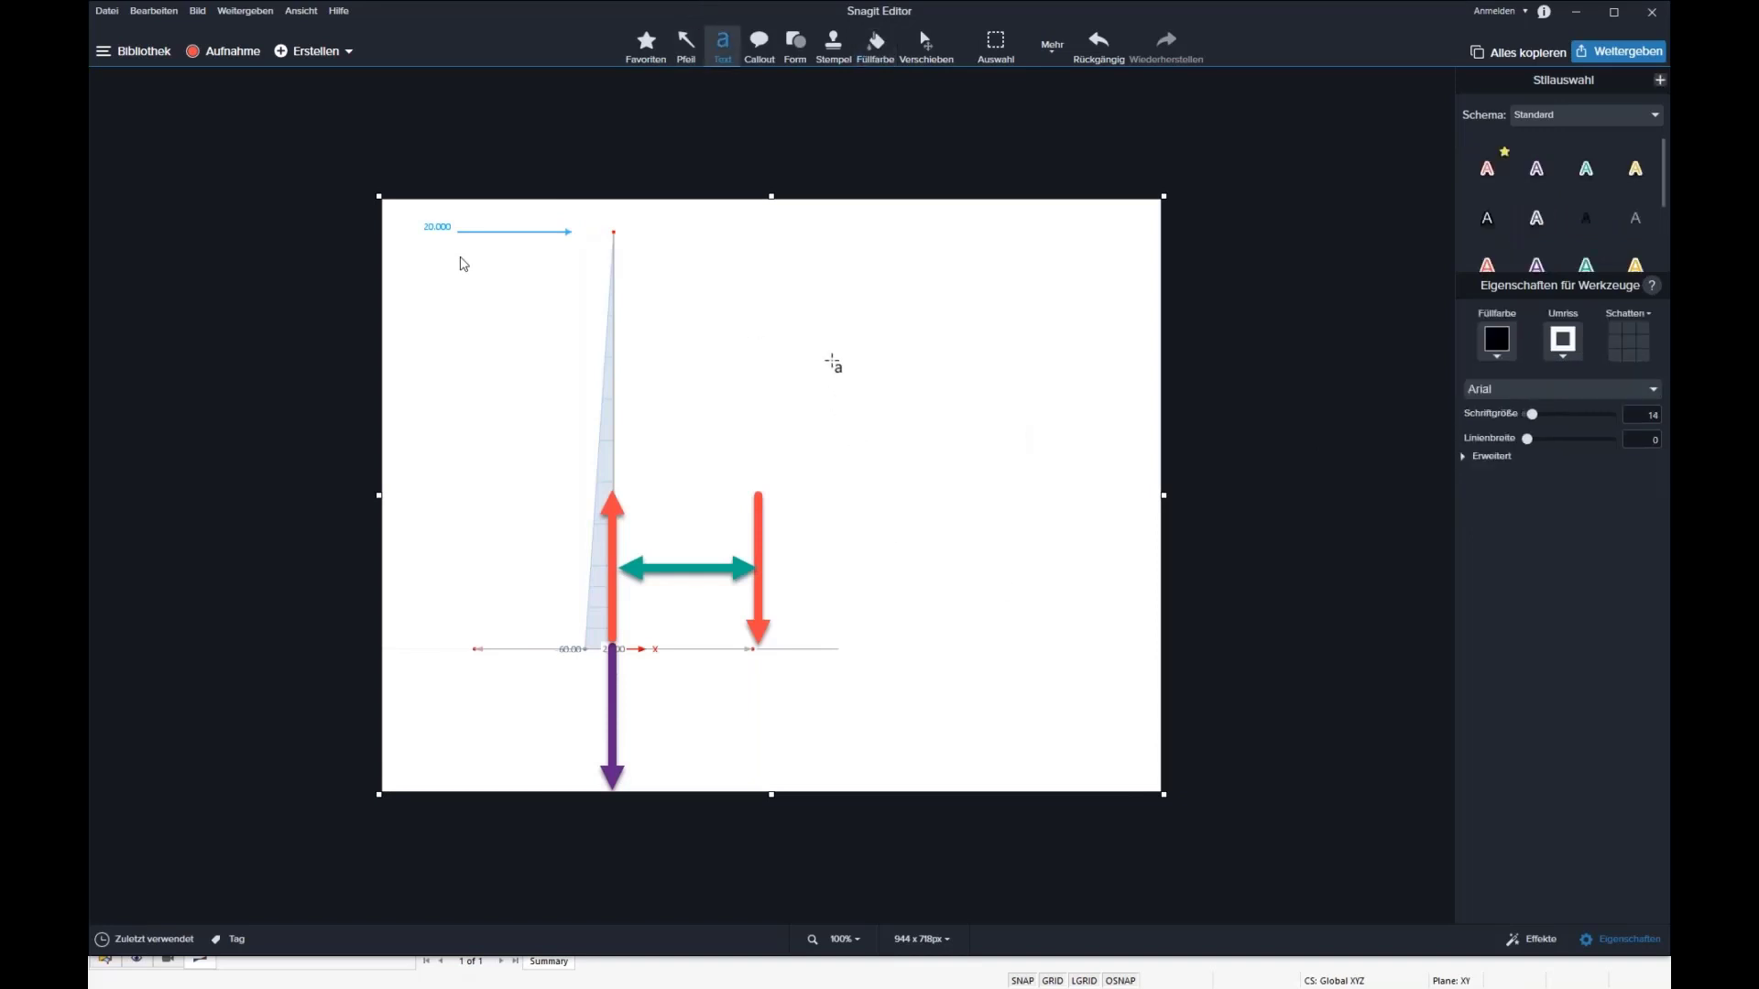
left_click_drag(830, 359, 1076, 531)
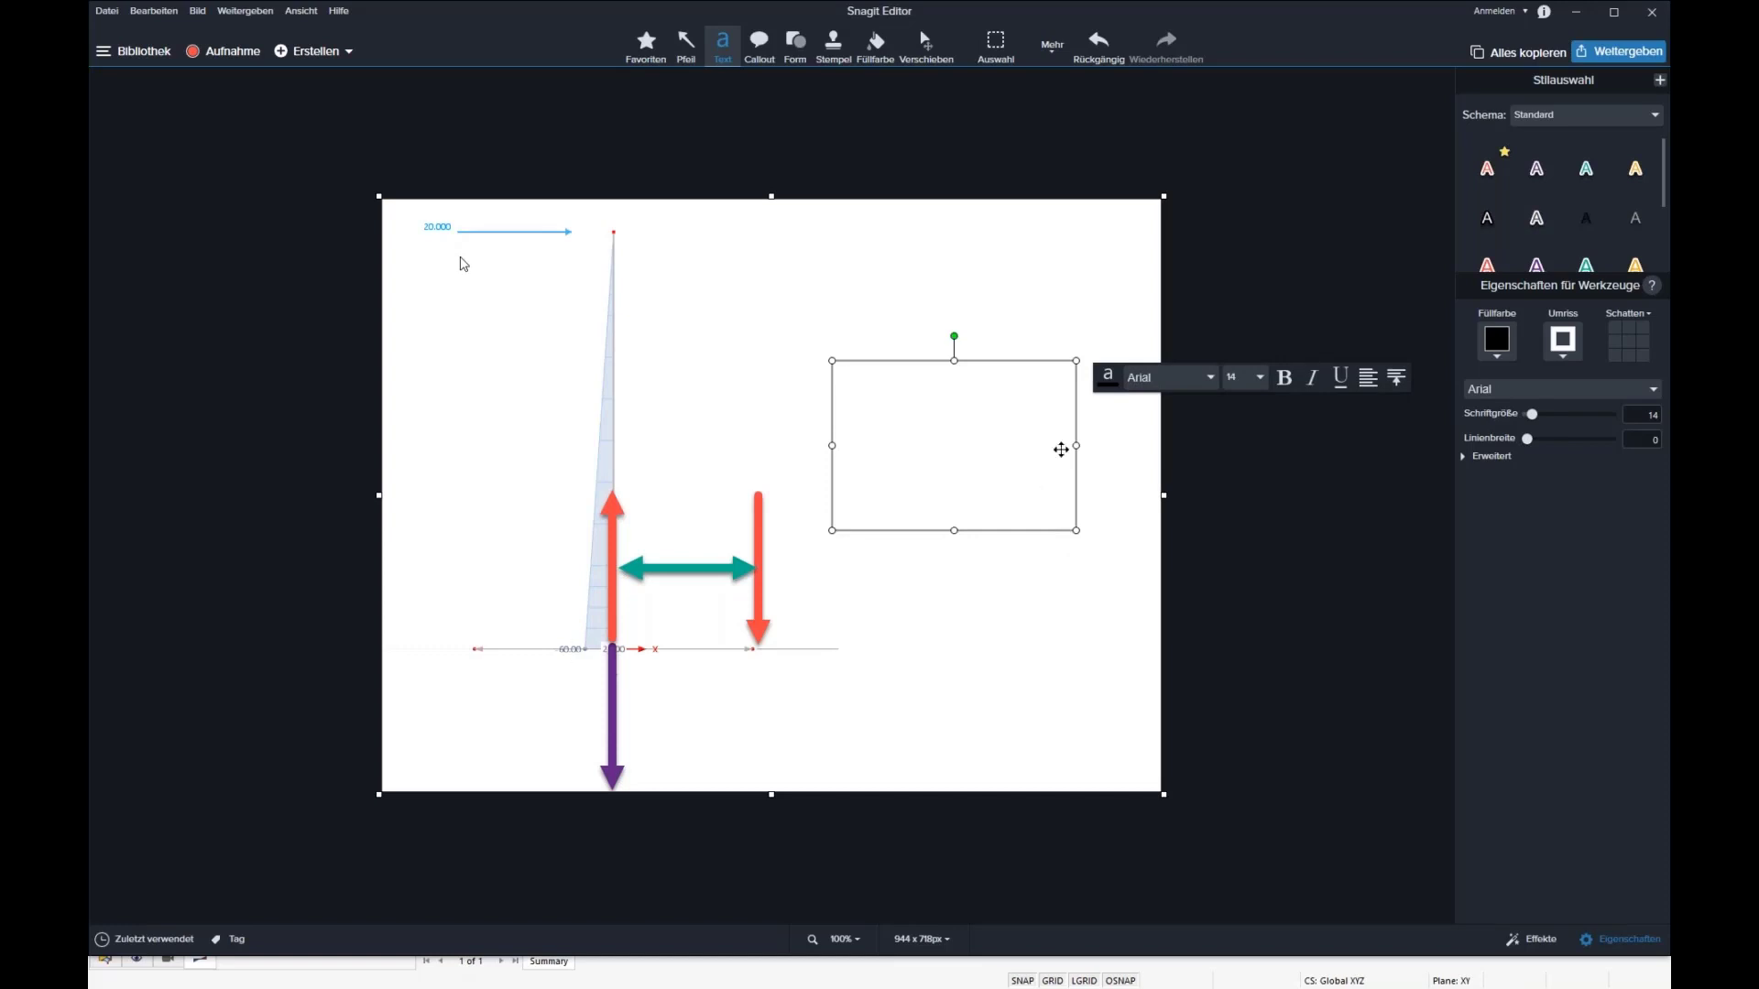
left_click(675, 570)
left_click_drag(671, 565, 678, 571)
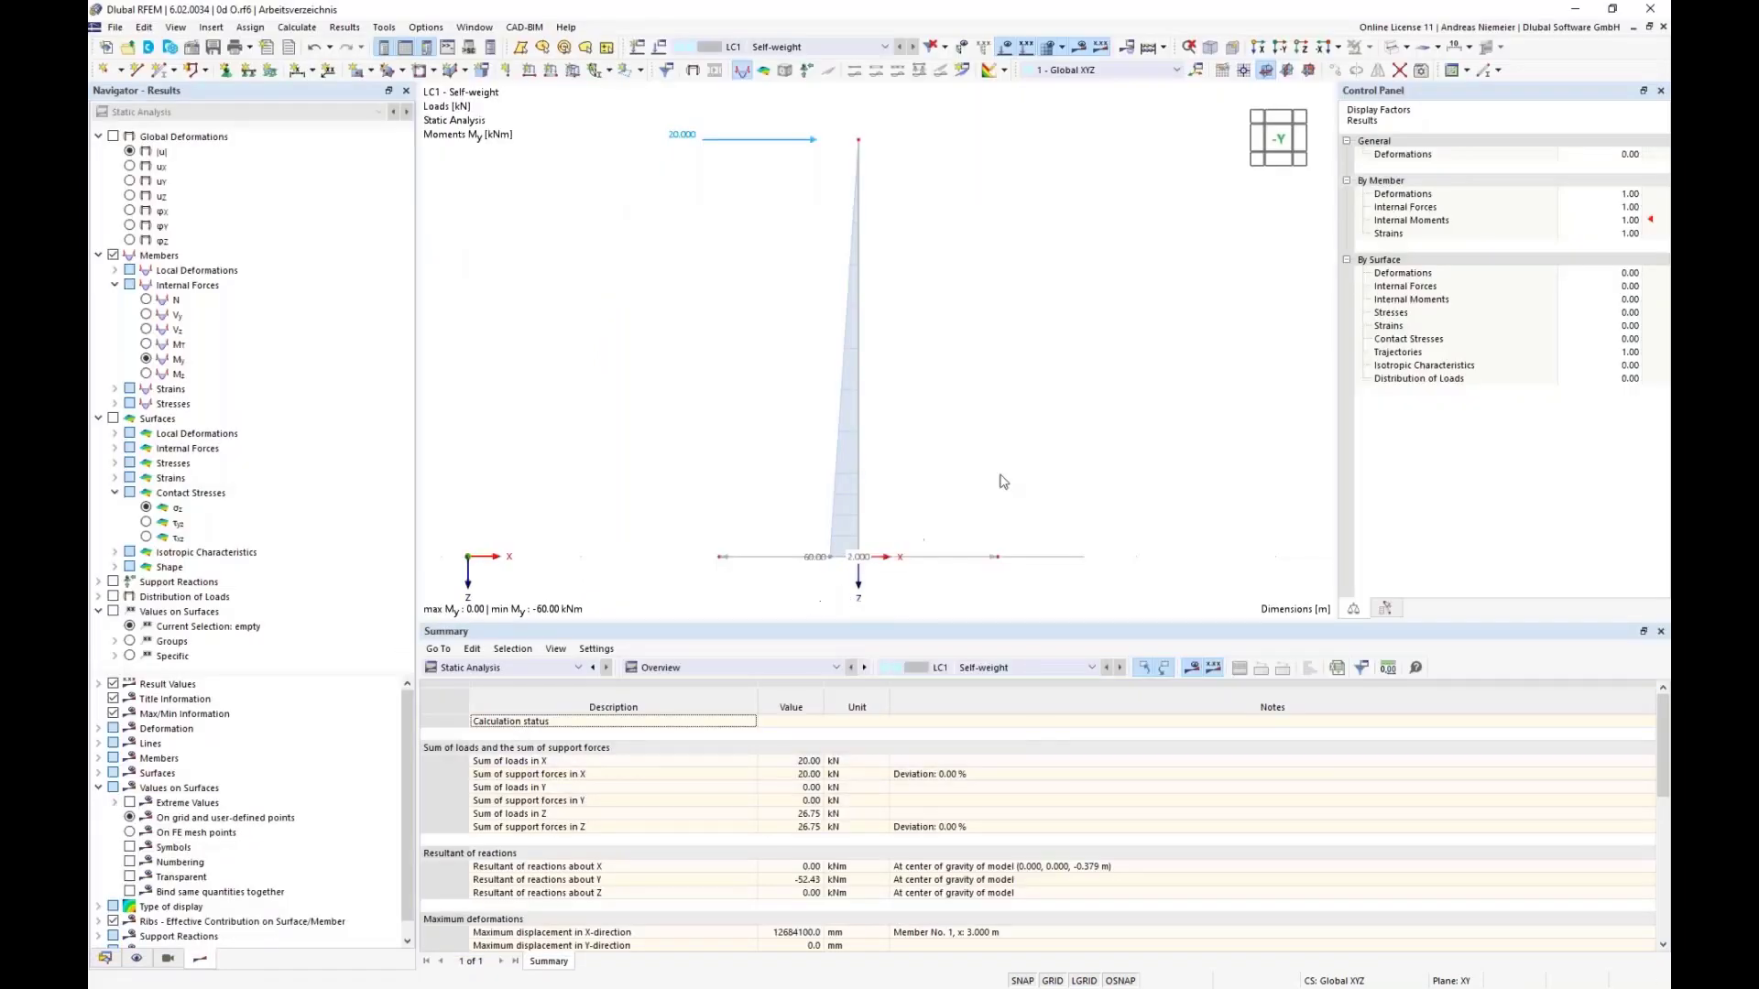
Step: Switch to RFEM, view the model in the Z-direction and capture the base plate's plan view as a Snagit image
middle_click_drag(1003, 481, 1035, 248, "ctrl")
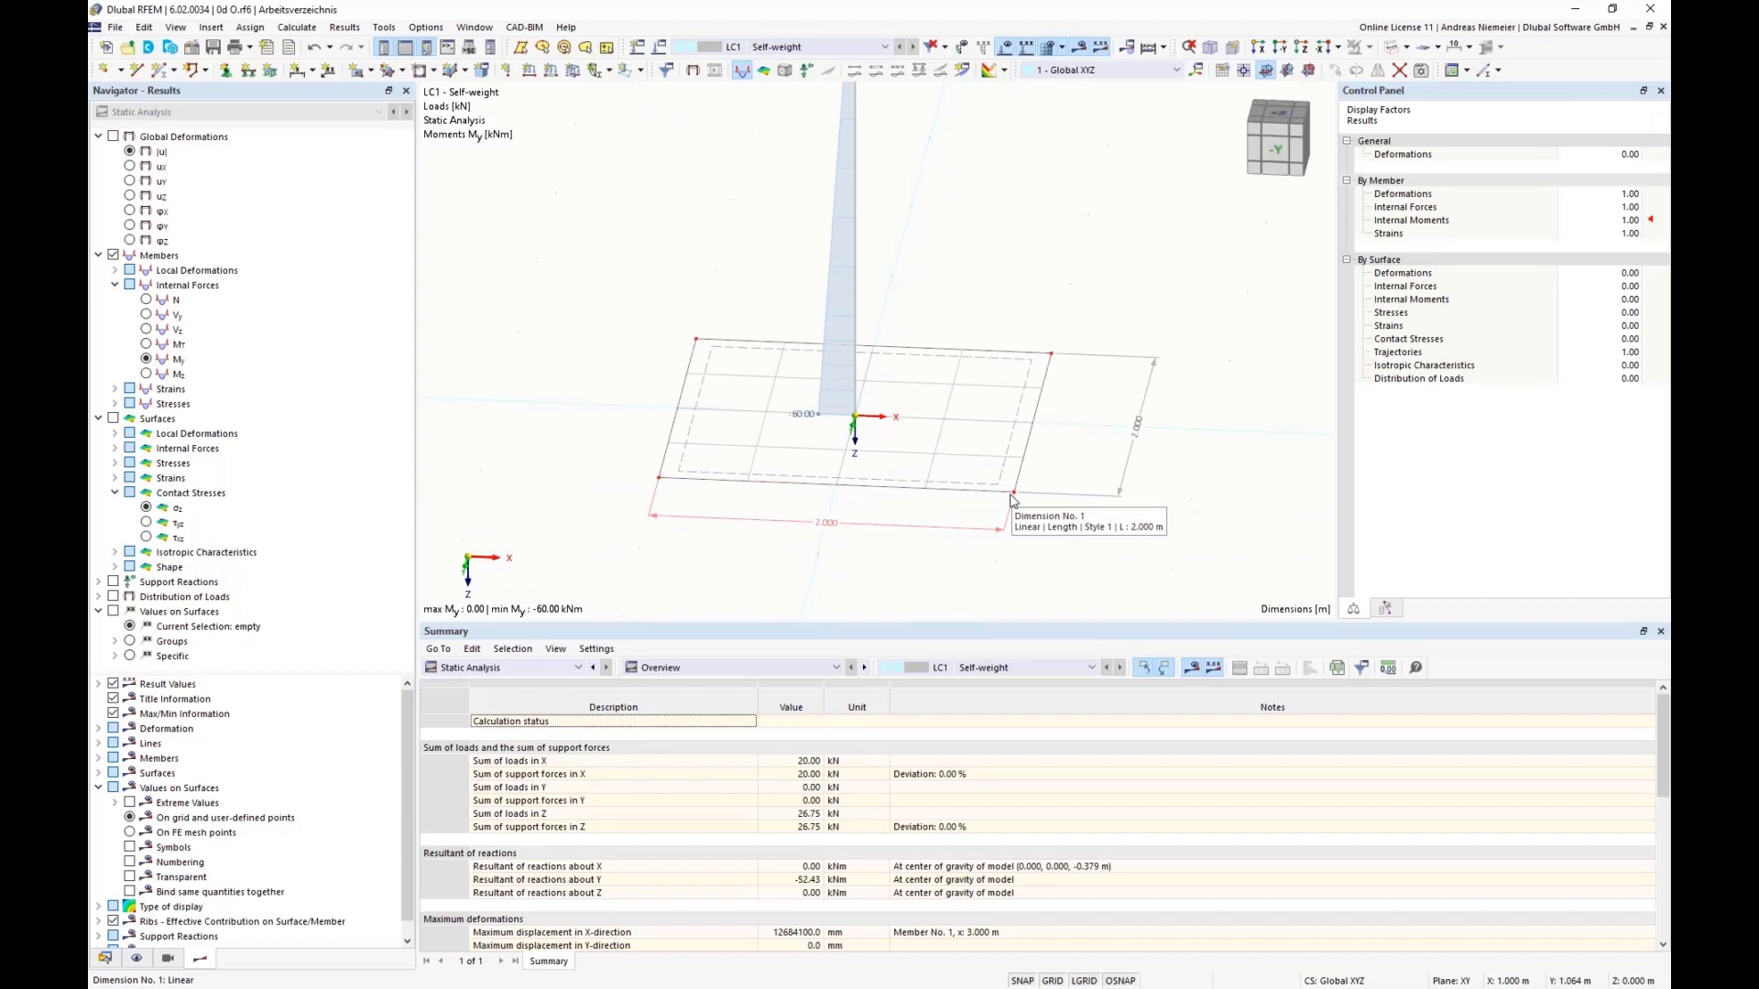
left_click(1304, 51)
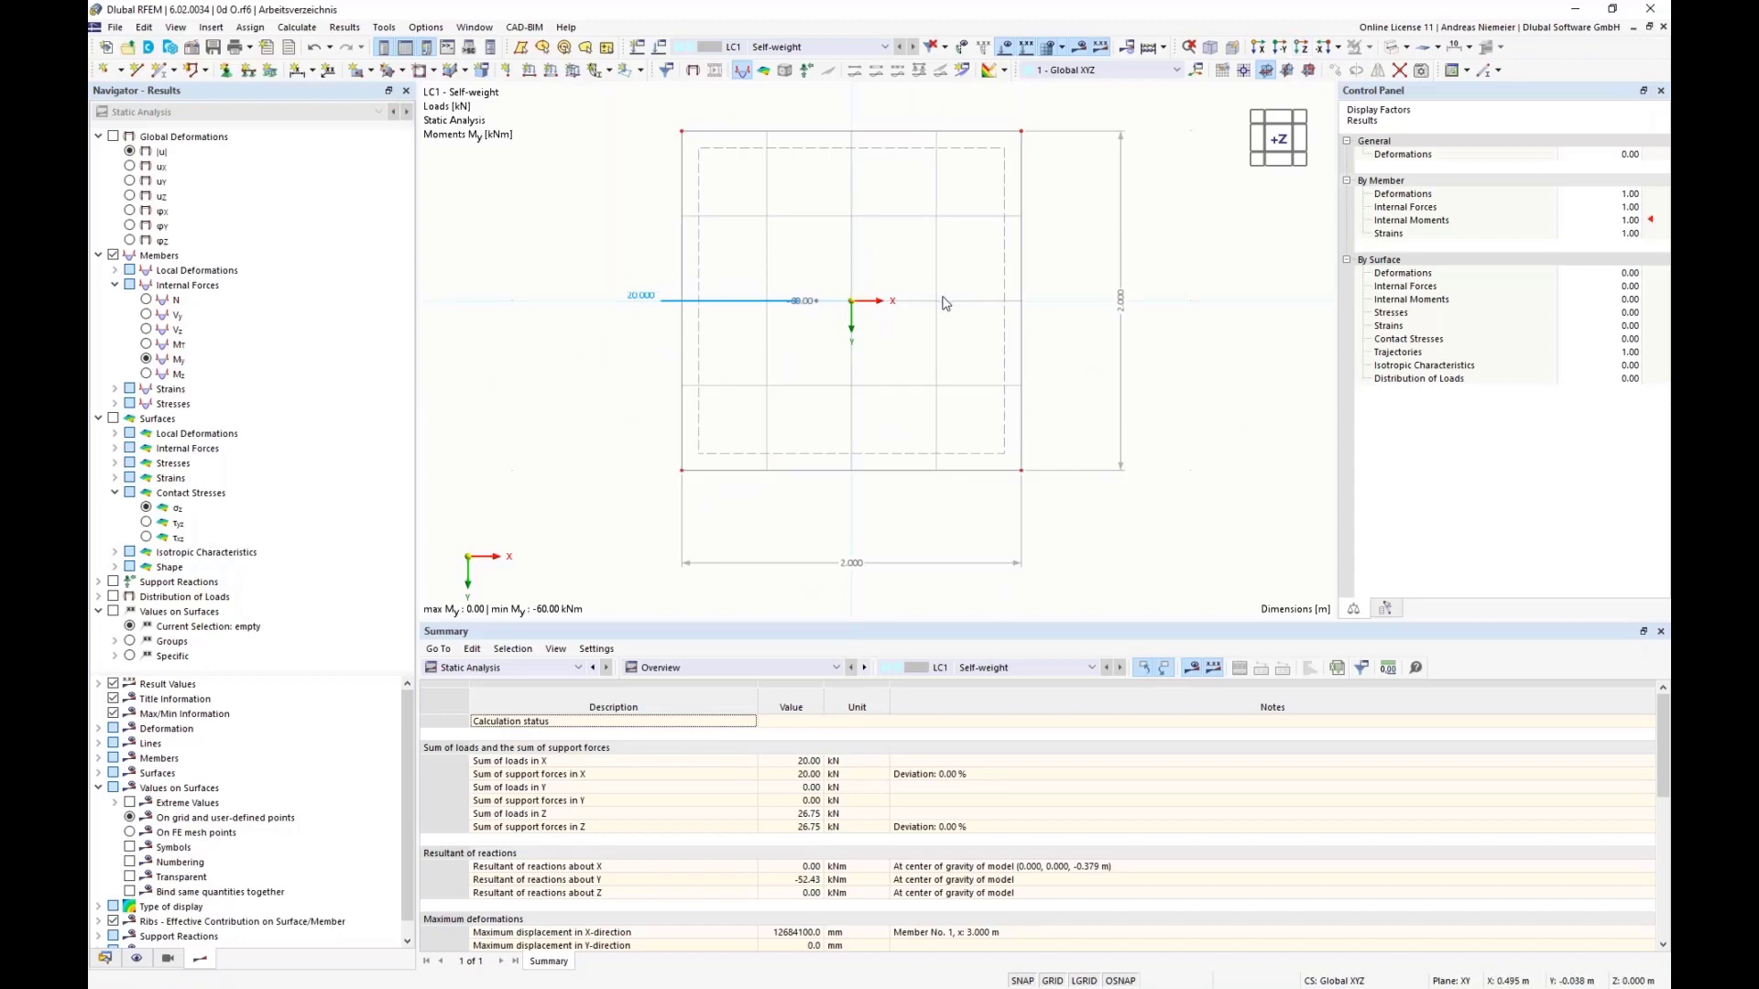
scroll(939, 301, "up", 1)
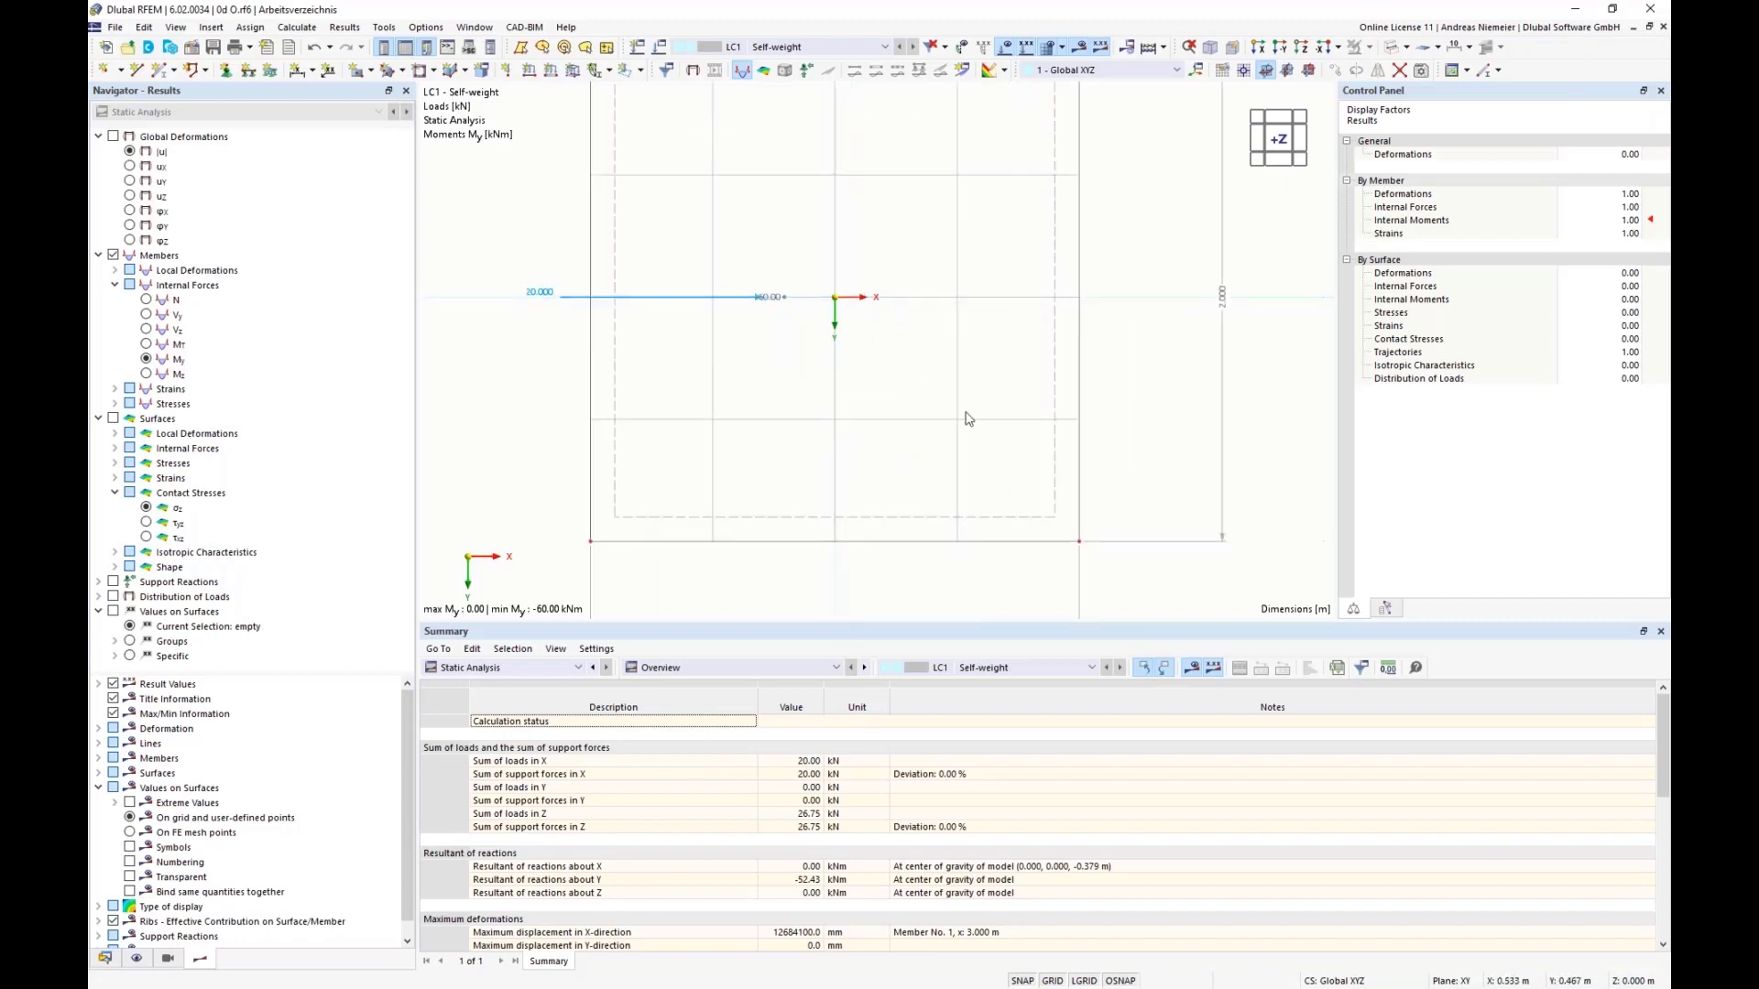
scroll(788, 410, "down", 1)
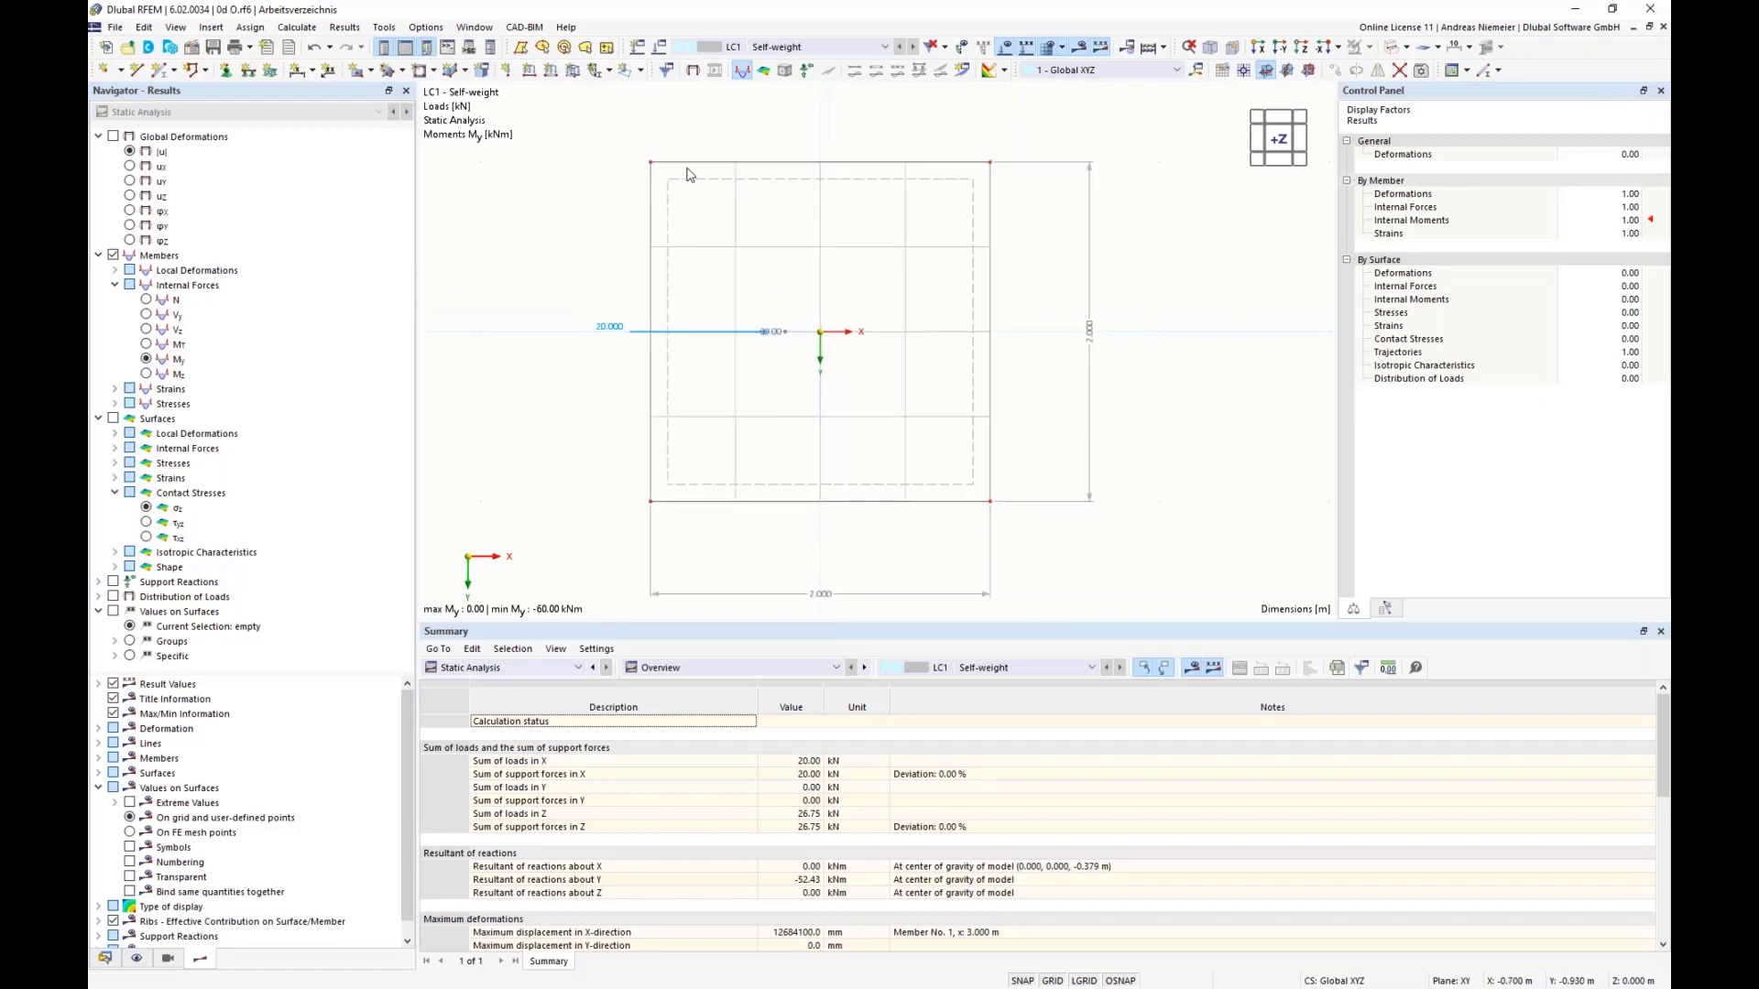
key("Print")
left_click_drag(628, 144, 1006, 541)
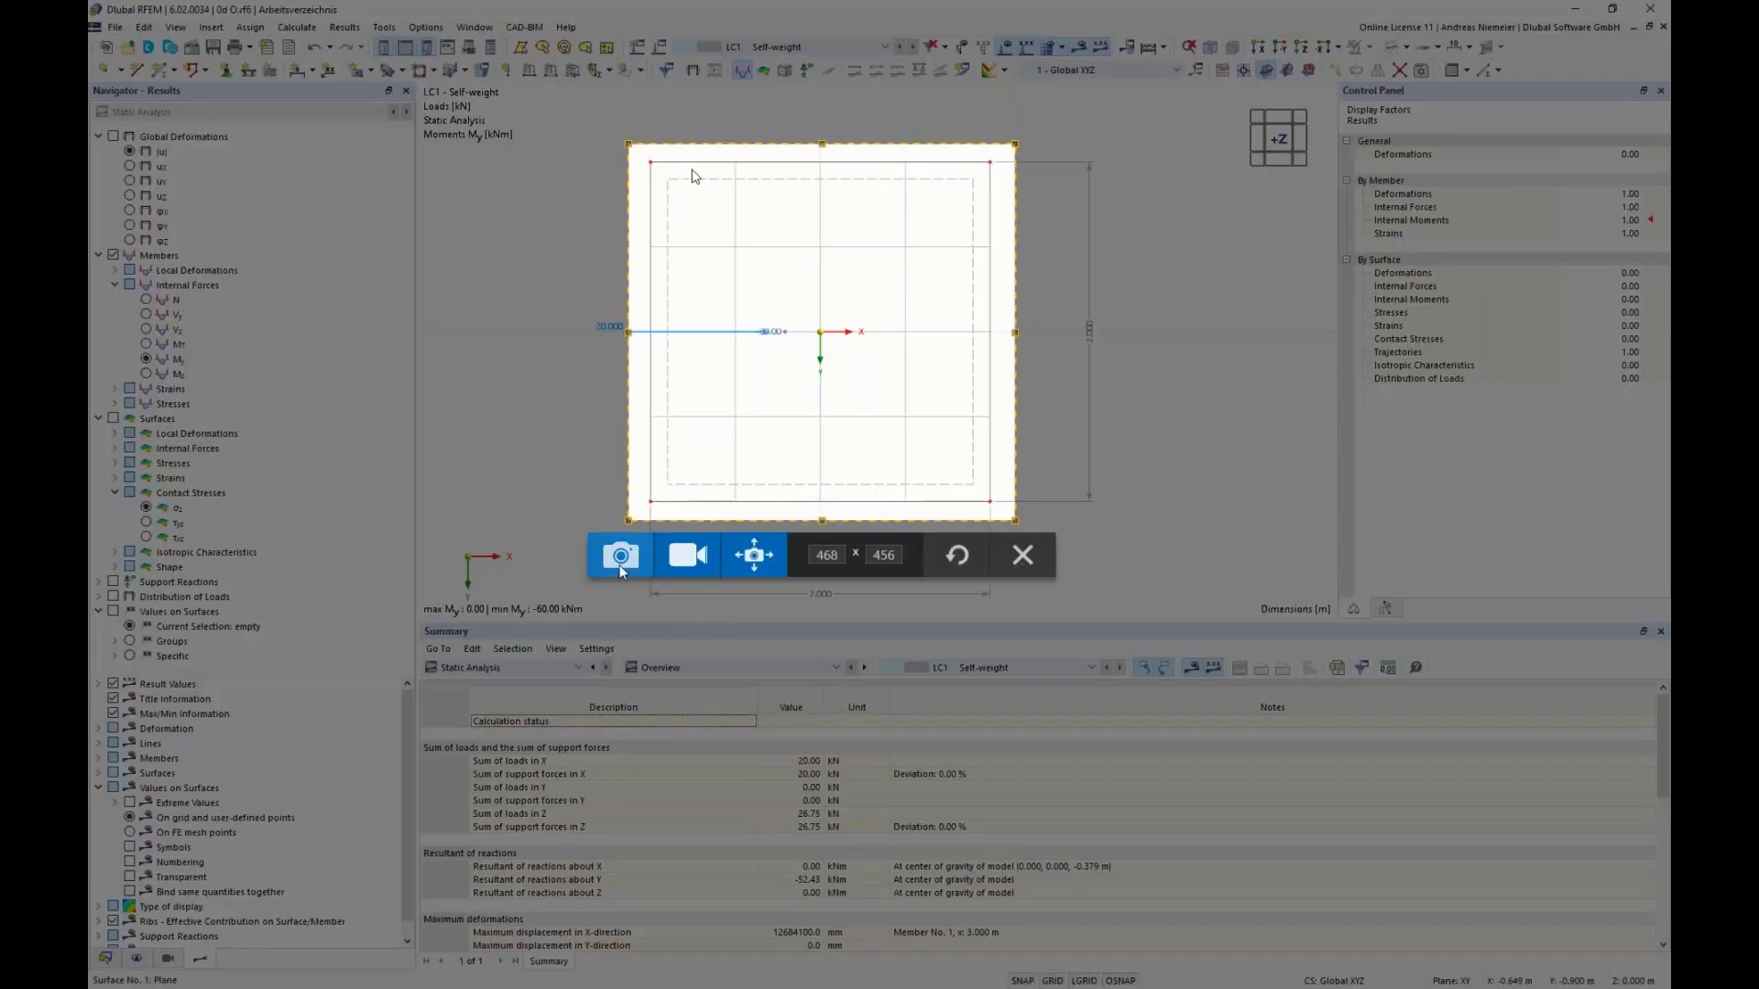
left_click(617, 558)
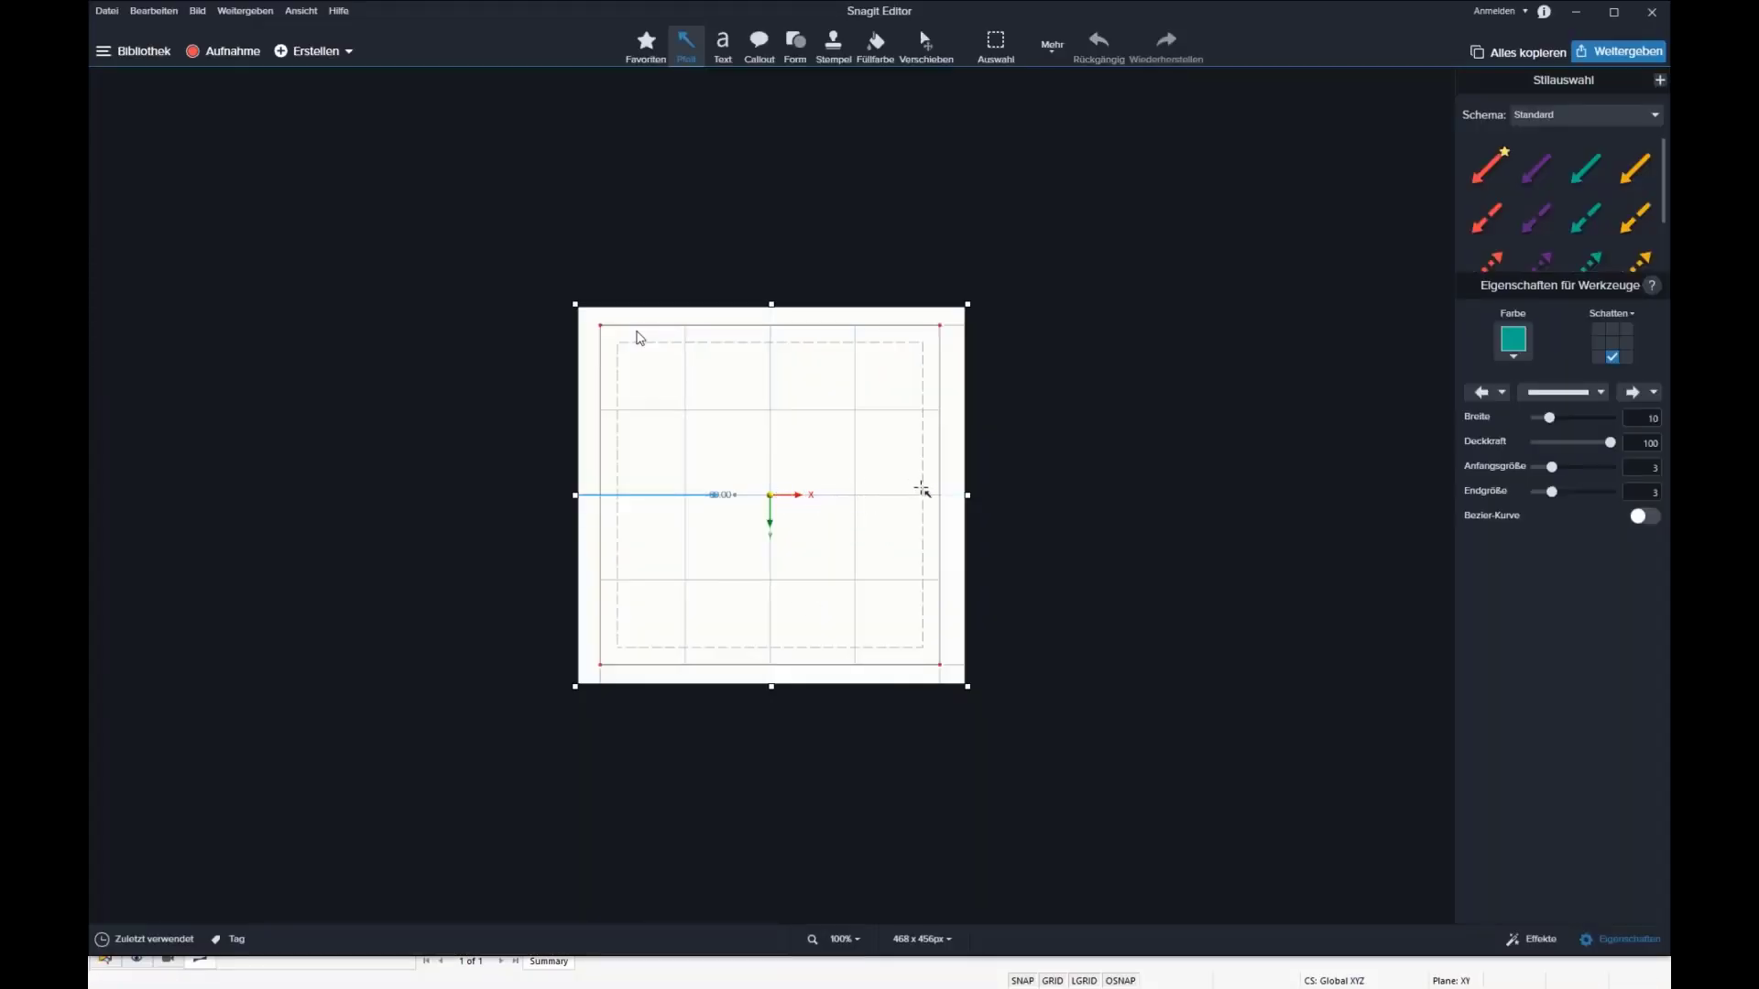
left_click_drag(924, 463, 921, 470)
key("Delete")
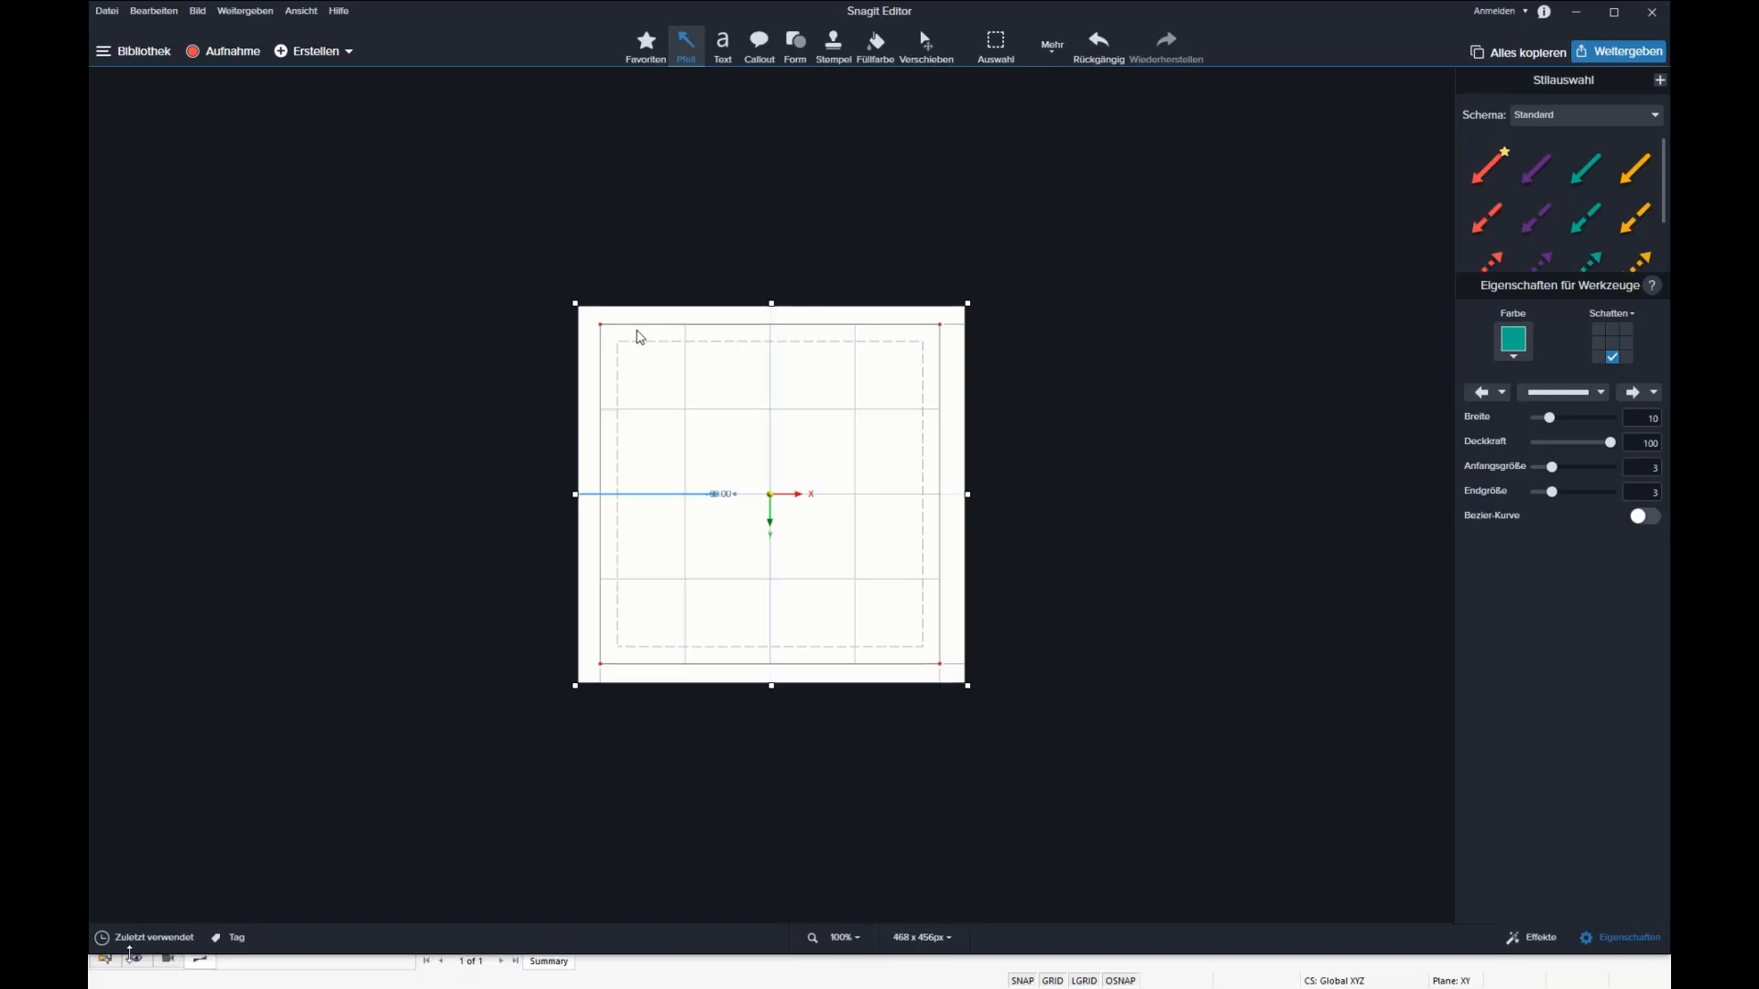
Step: Place a scaled-down copy of the plan view below the column in the annotated image and fill the transparent background white
left_click(155, 939)
left_click(295, 891)
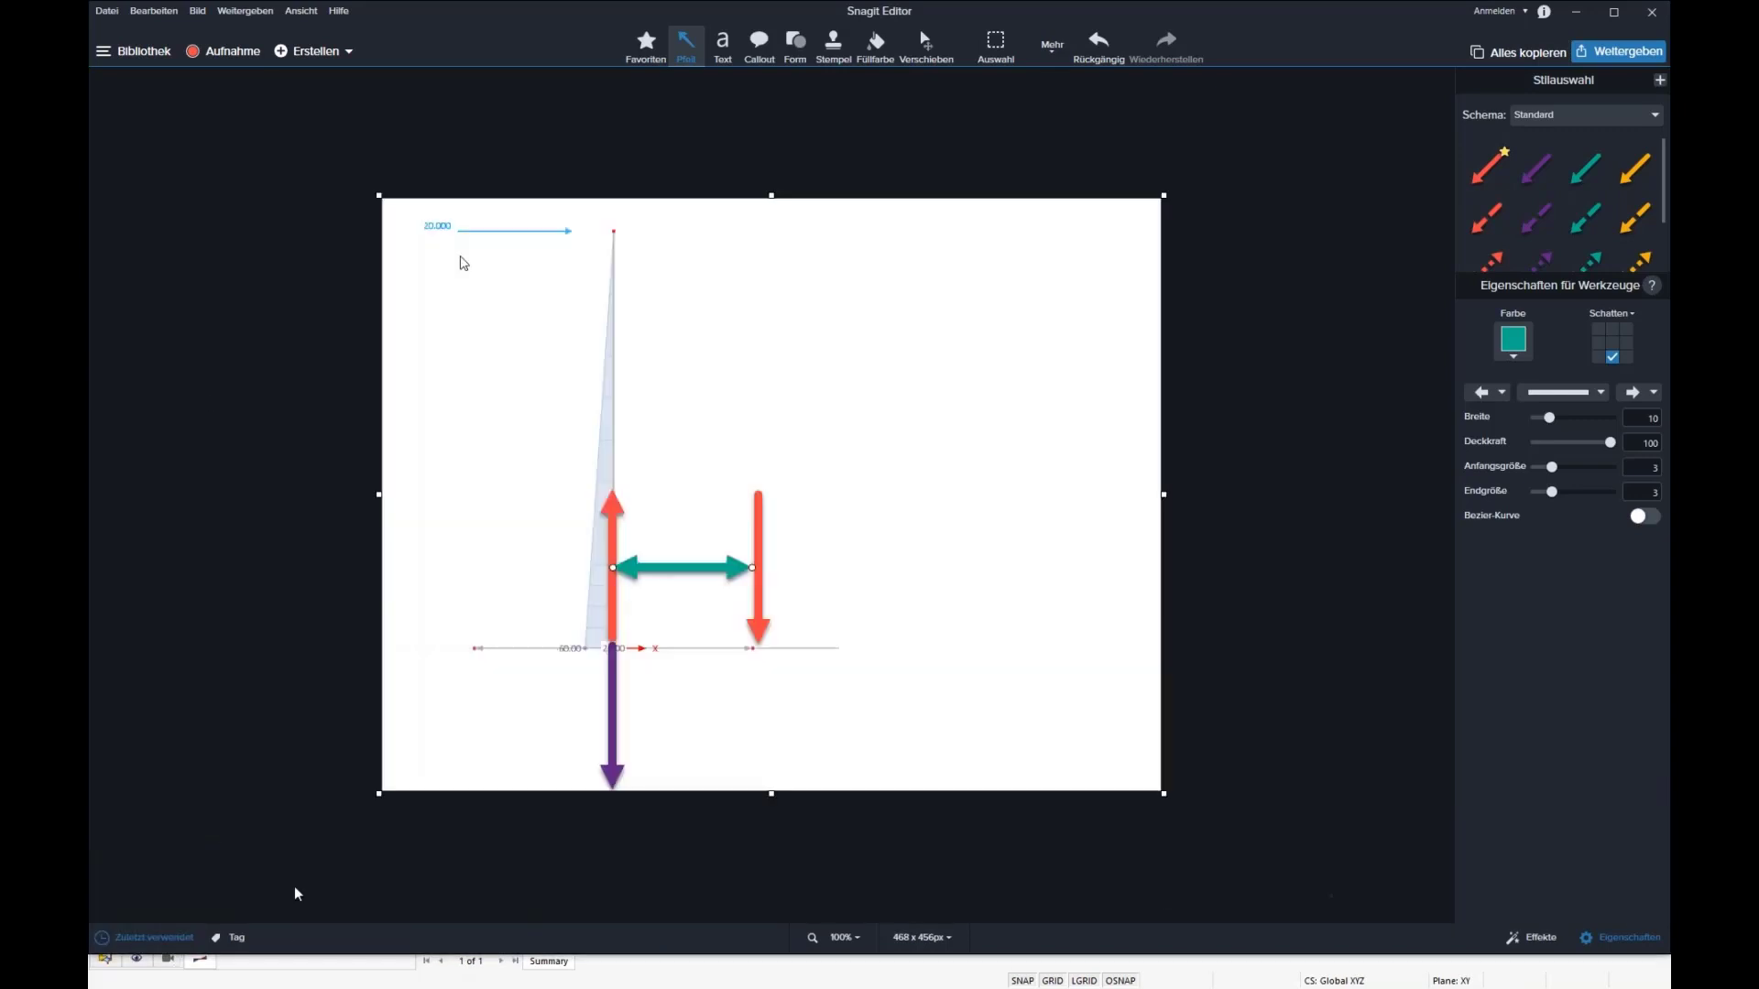
key("ctrl+v")
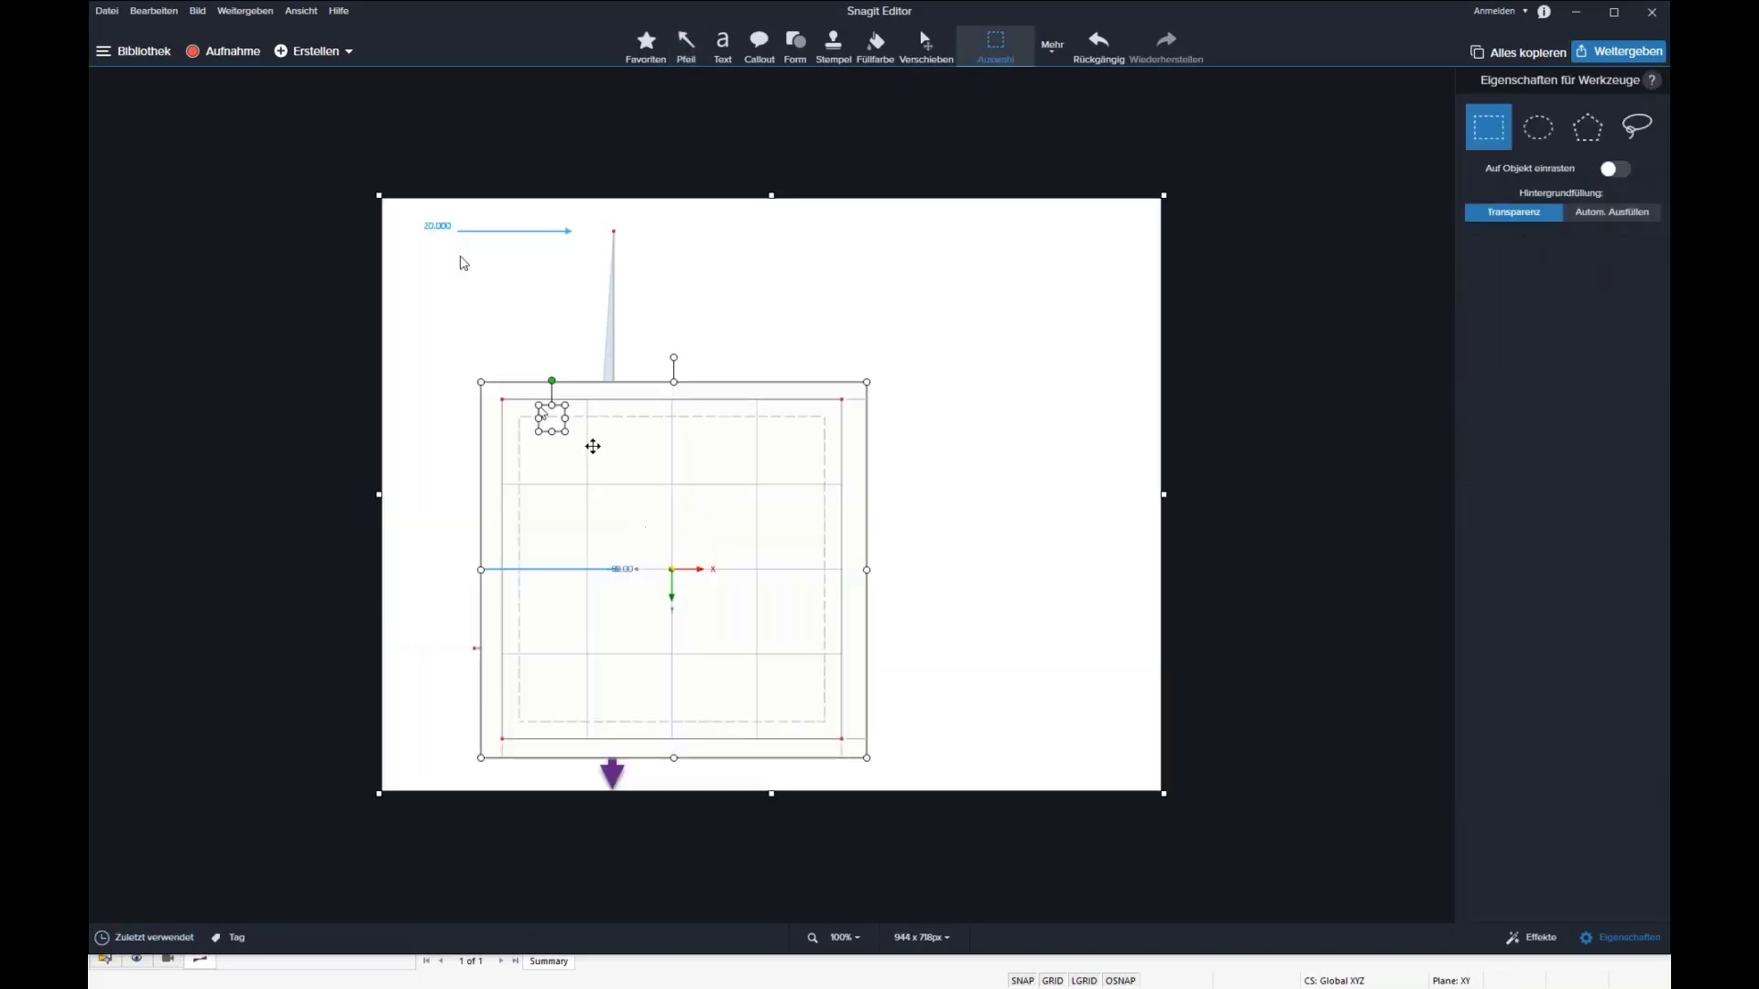
left_click_drag(591, 446, 569, 707)
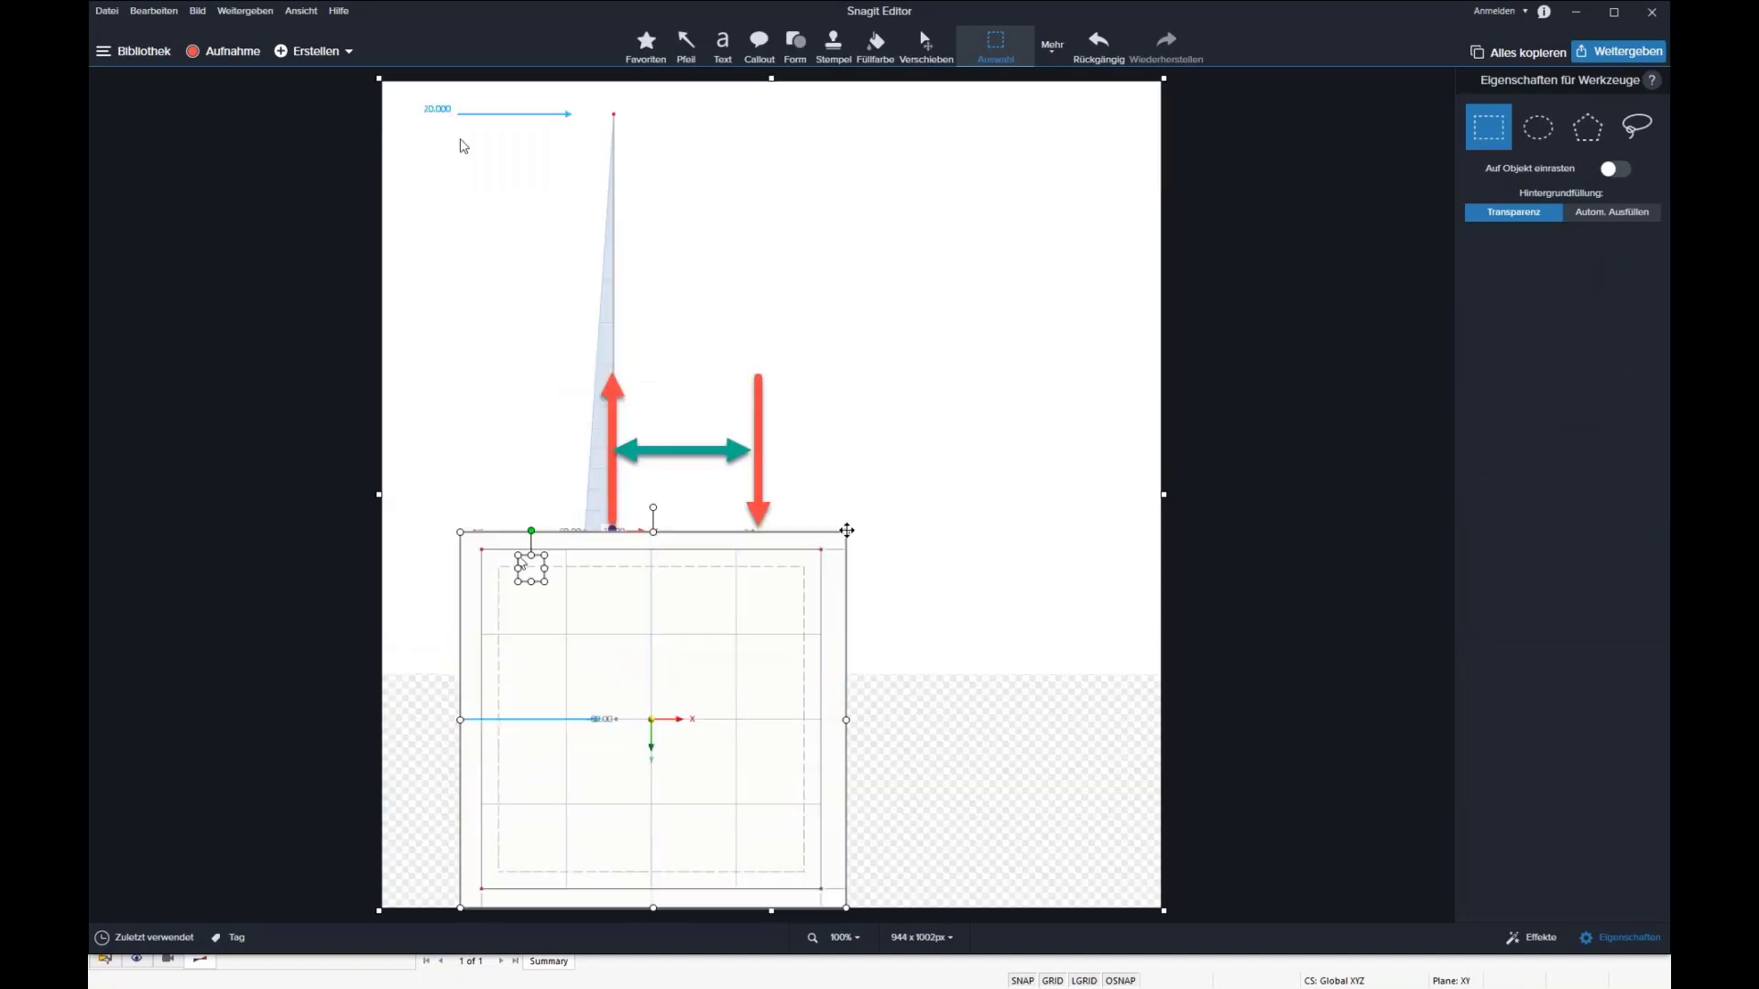
left_click(861, 553)
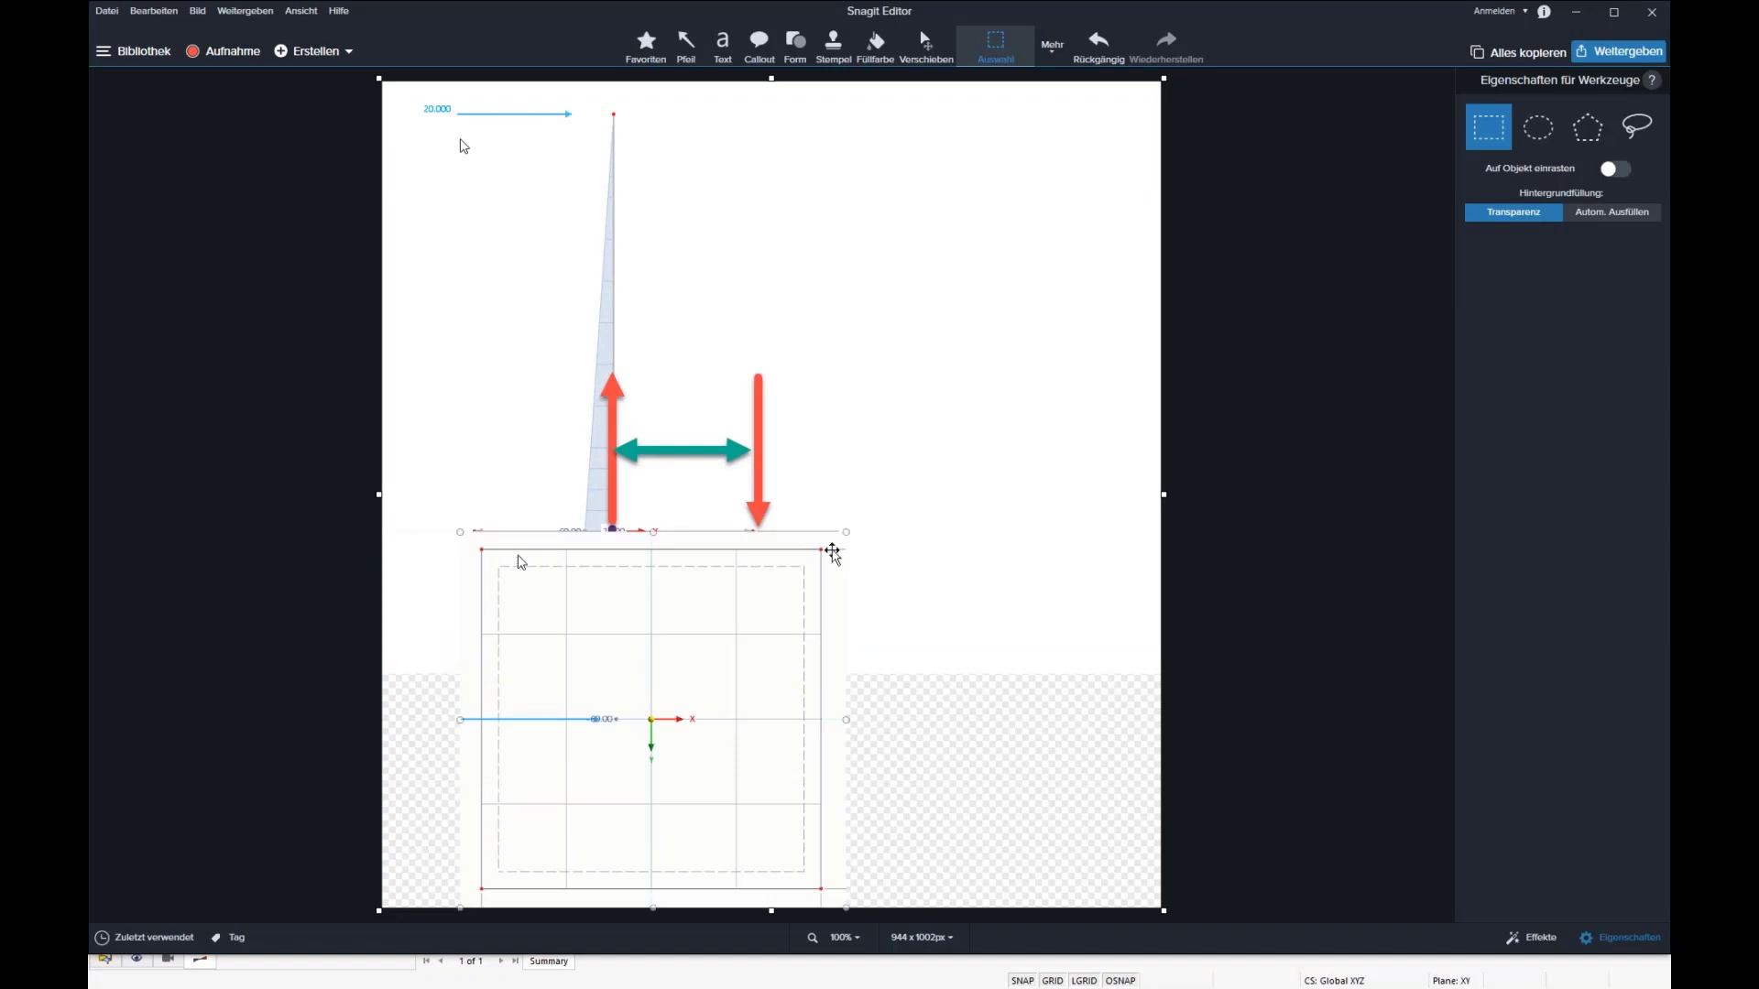
left_click_drag(847, 535, 772, 606)
left_click_drag(678, 671, 671, 759)
left_click(875, 44)
left_click(913, 682)
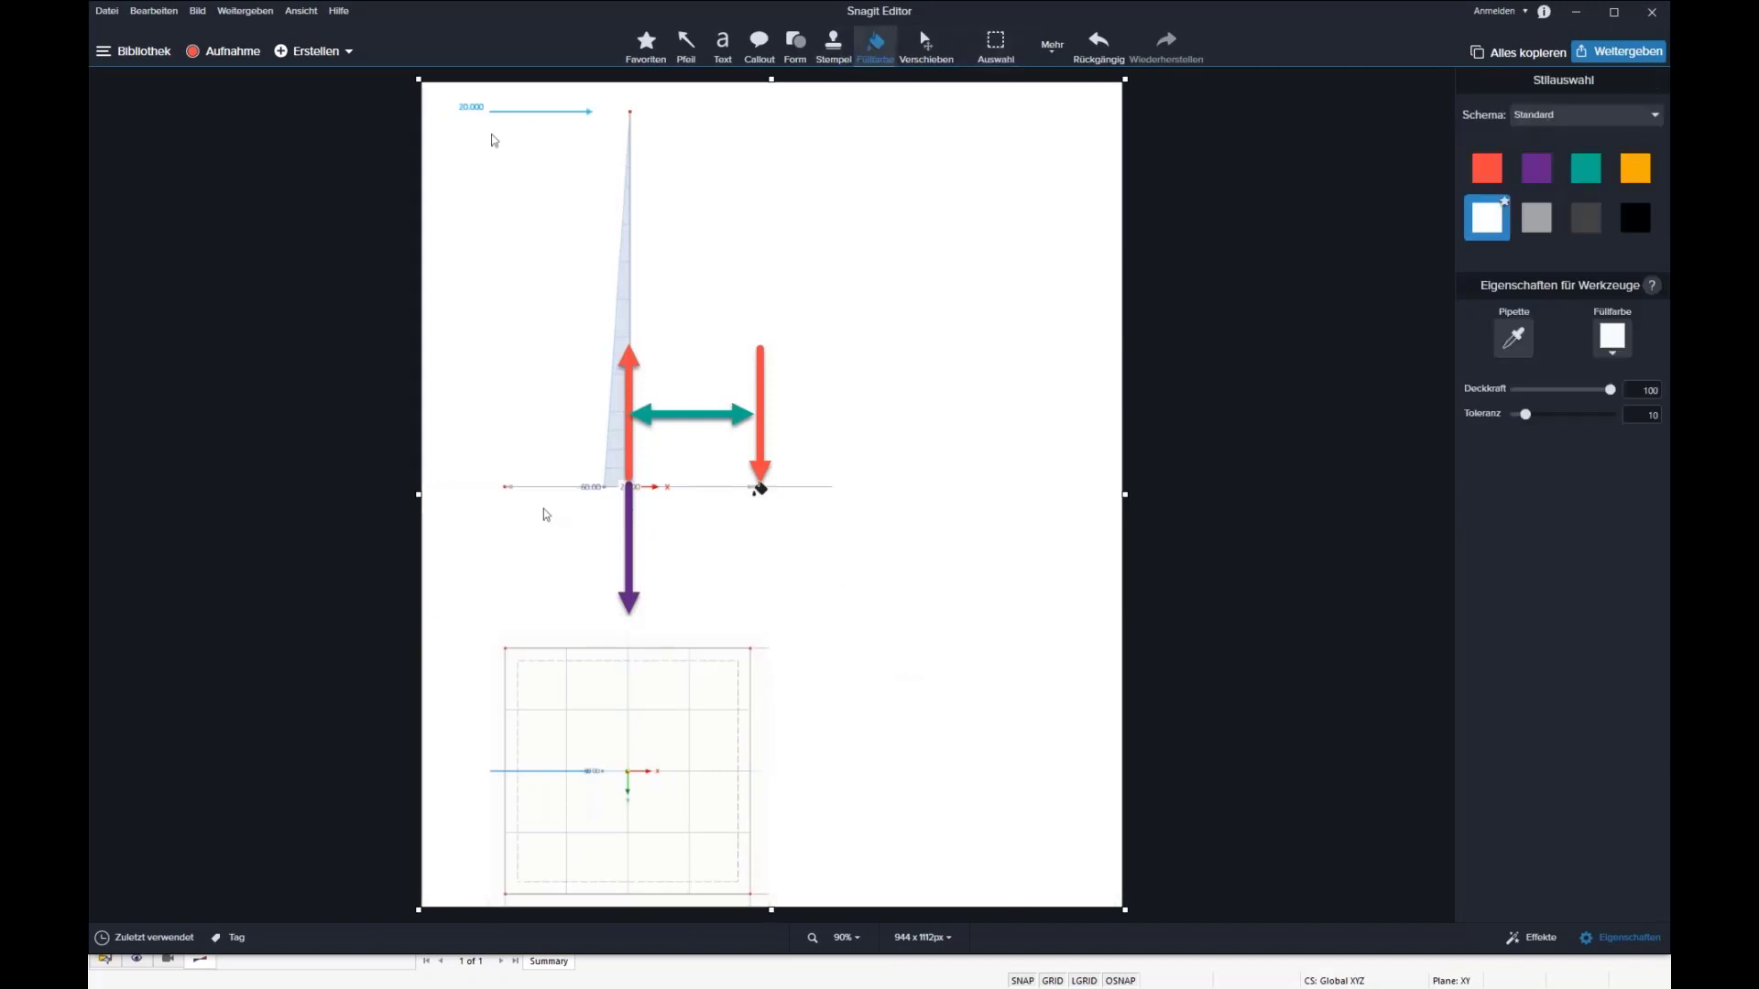
Step: Place a copy of the green lever-arm arrow on the plan view, running from the column centre towards the plate's edge
left_click(926, 44)
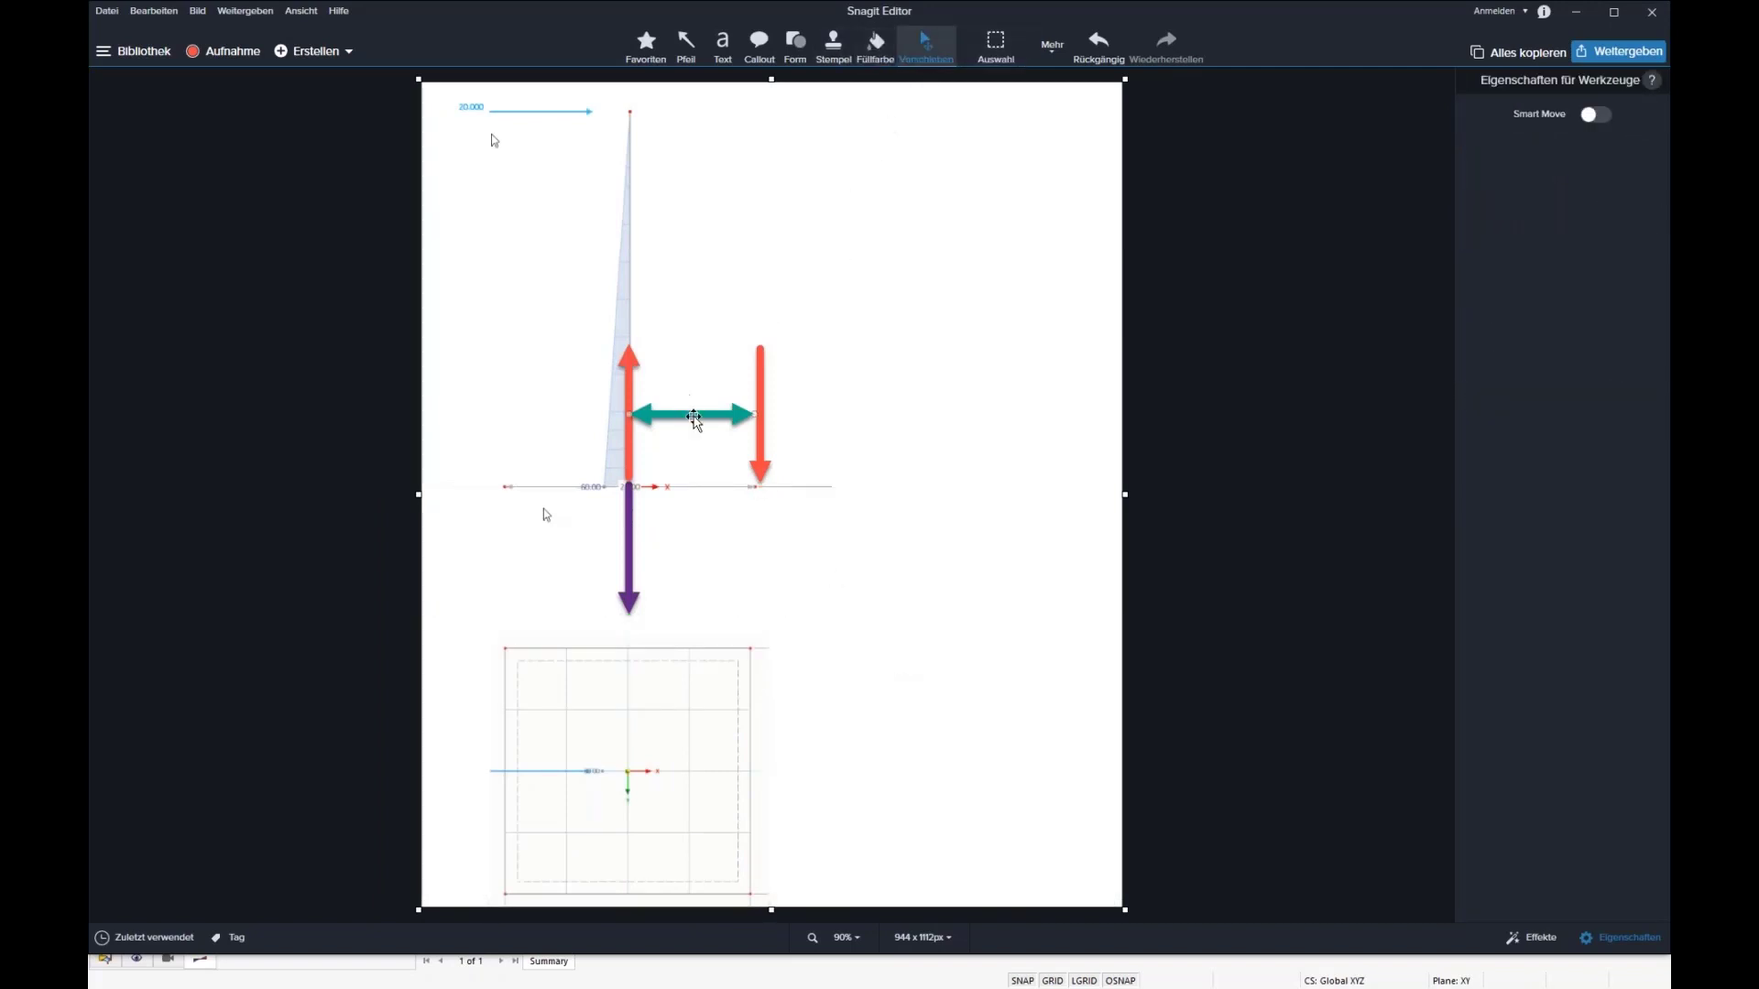
left_click(694, 415)
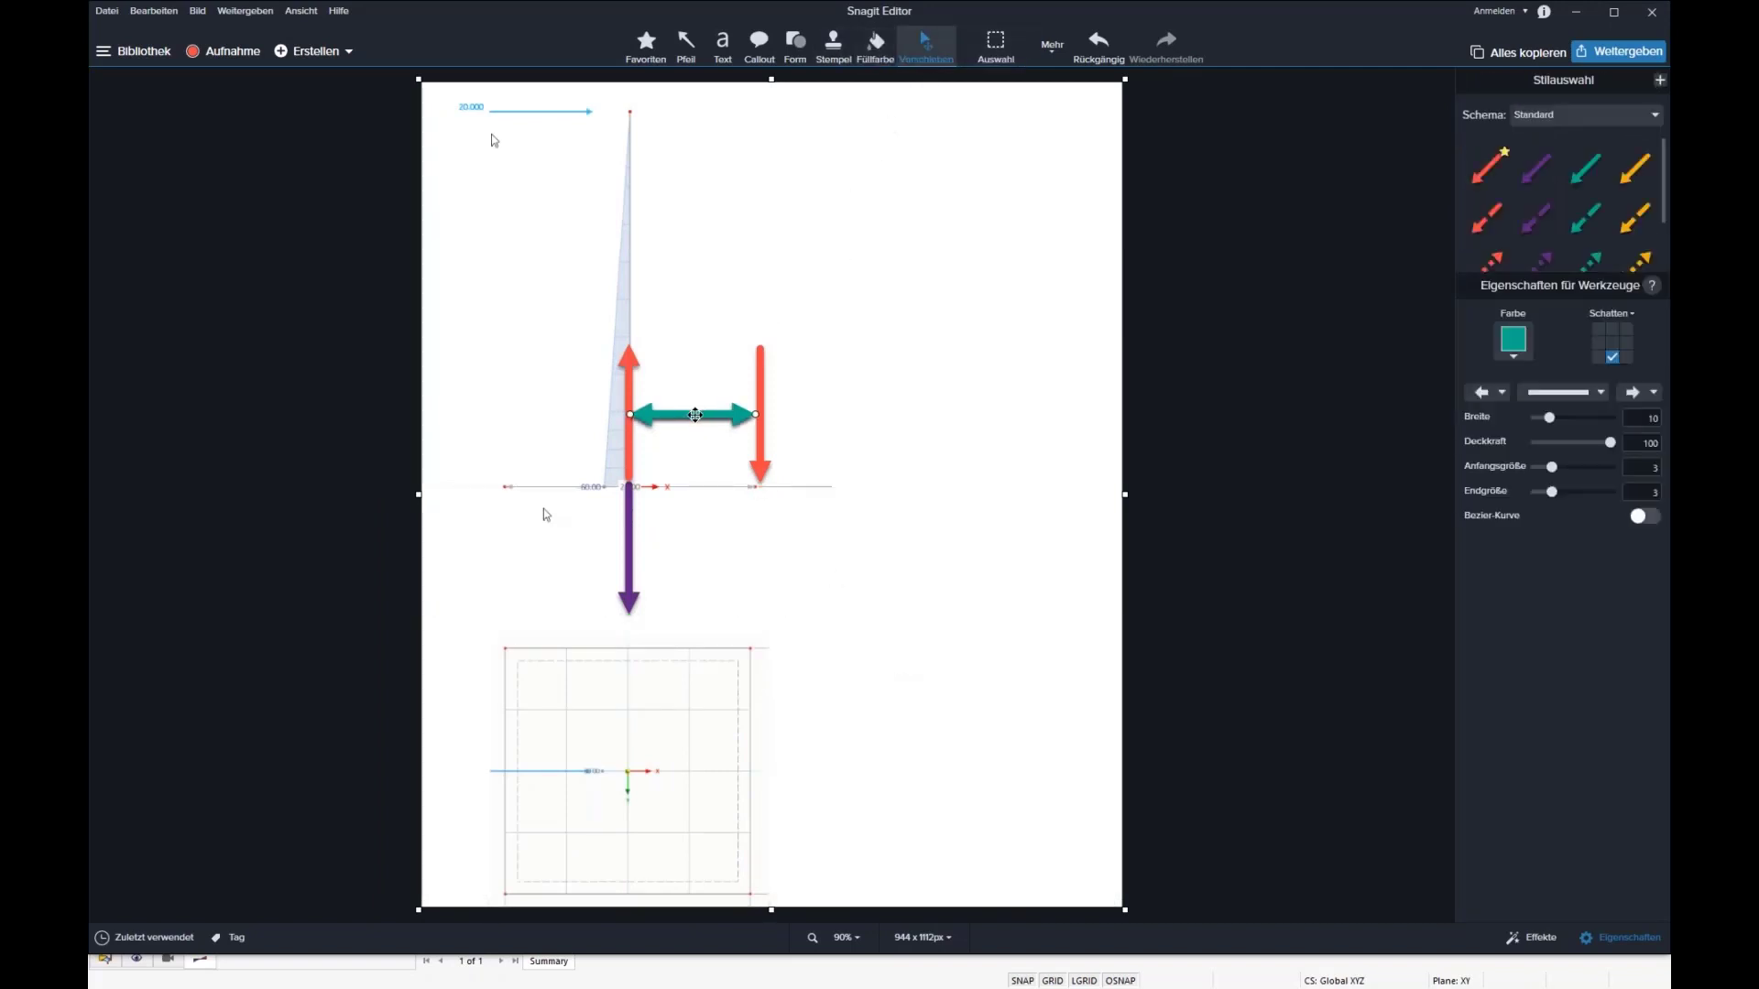
left_click_drag(694, 415, 741, 772, "ctrl")
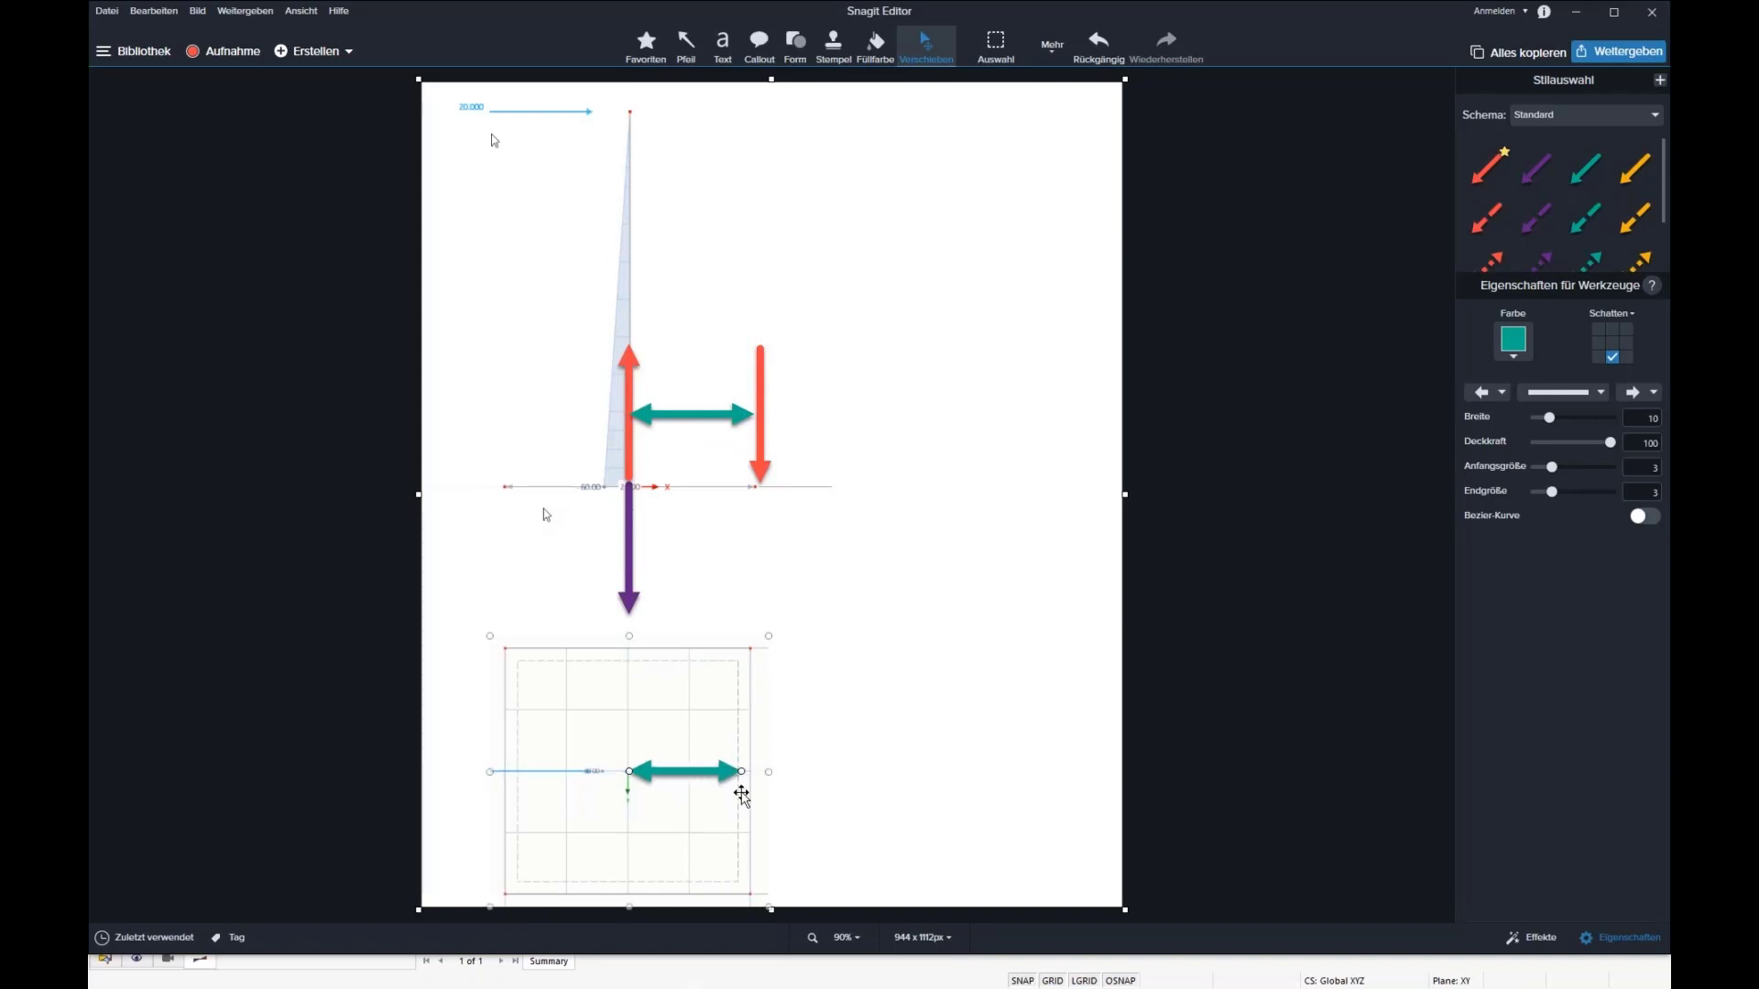
Step: Add a text box beside the column with the lever arm formula "H = 0,5 m + 0,5 m (0,5 + 0,289) = 0,894 m"
left_click(712, 42)
left_click(844, 303)
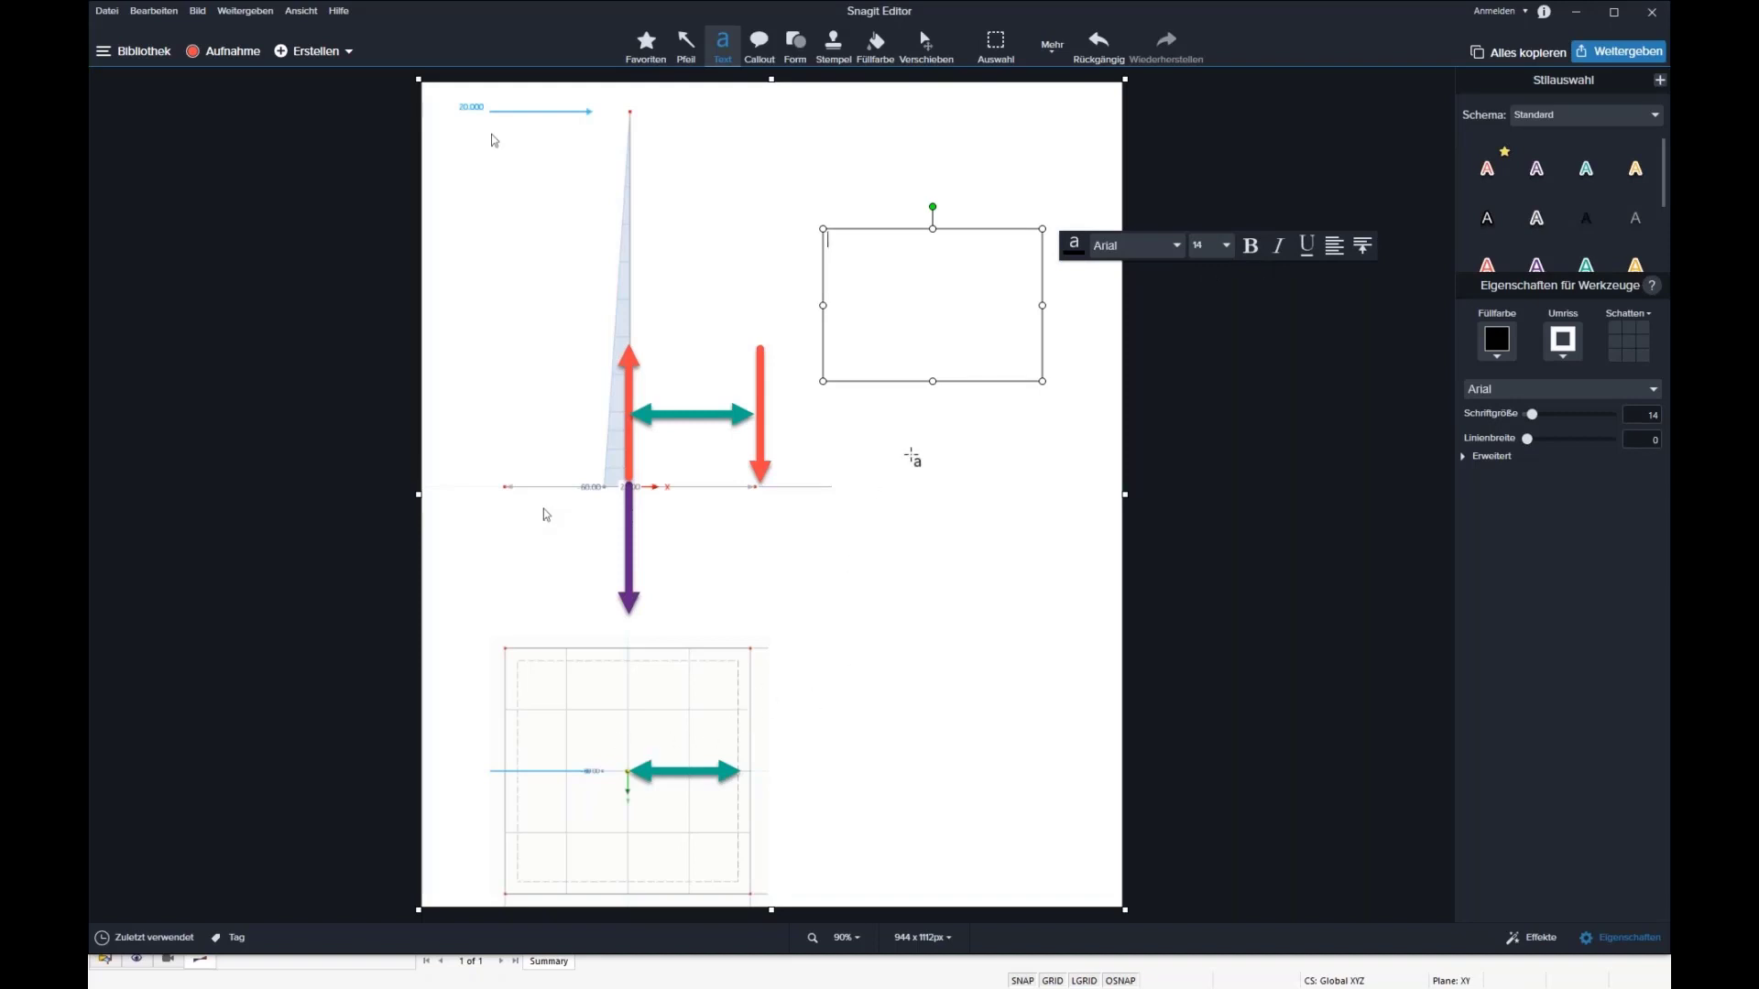
type("H")
type("0,5")
type("0,289")
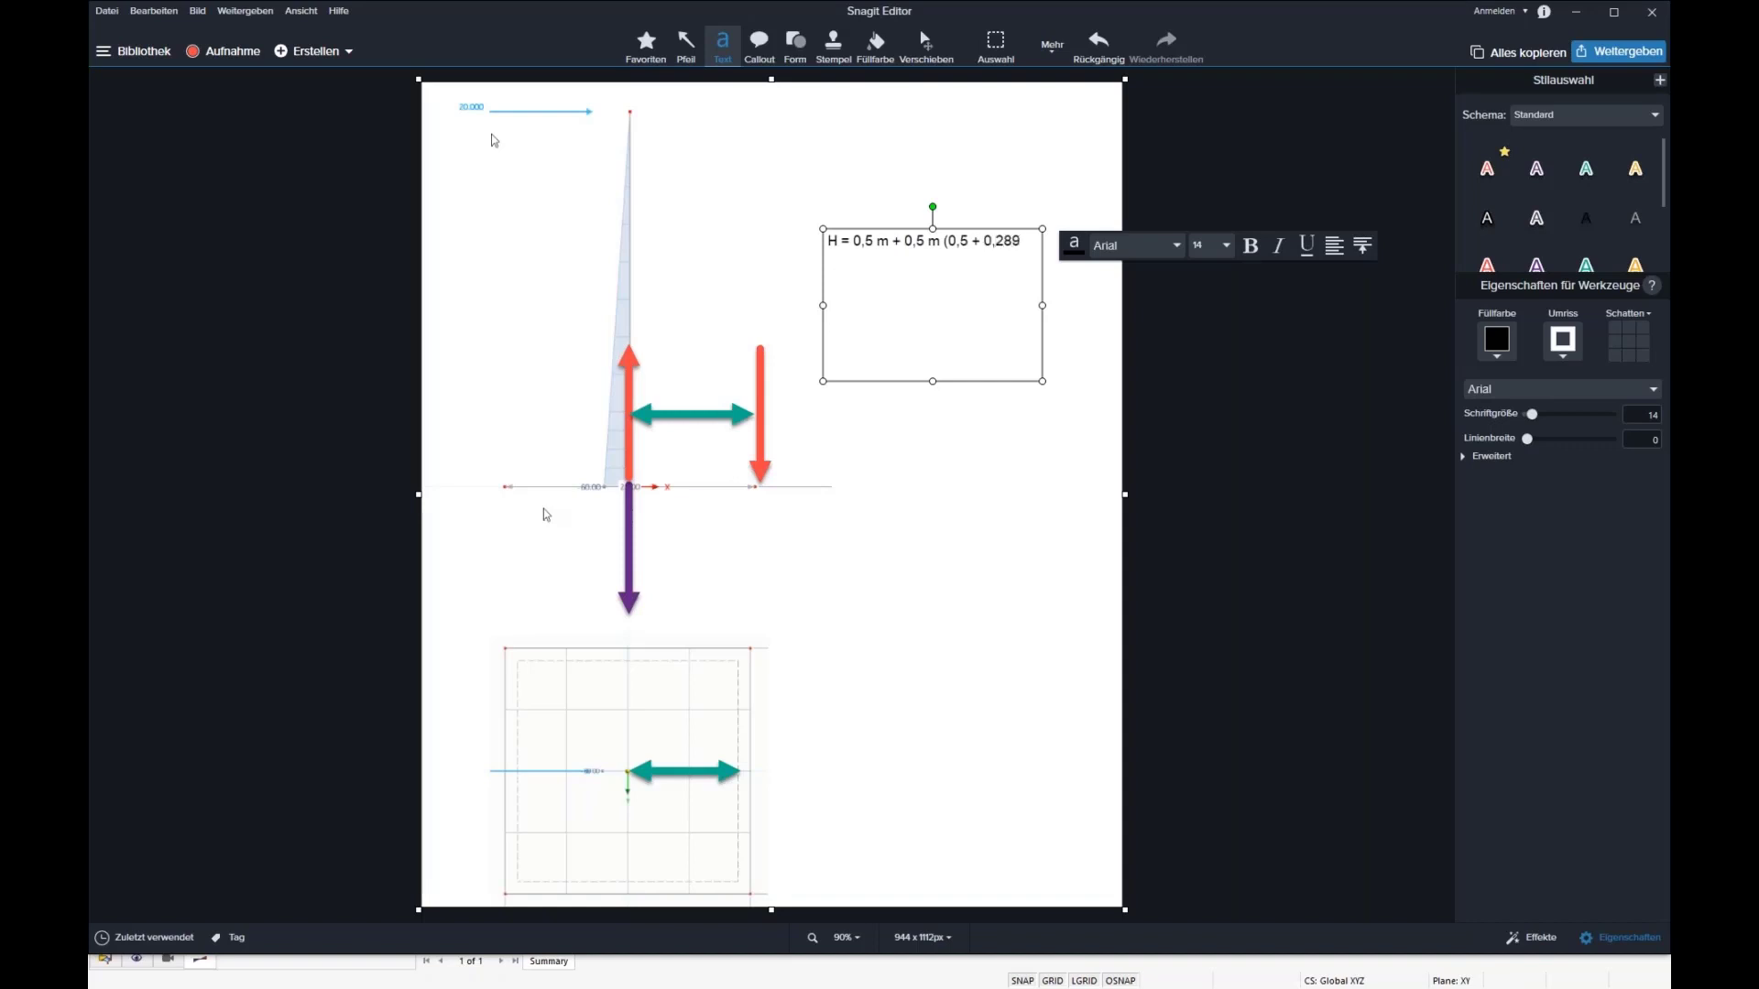
type(")")
type("= 0,894")
left_click_drag(1042, 305, 1108, 305)
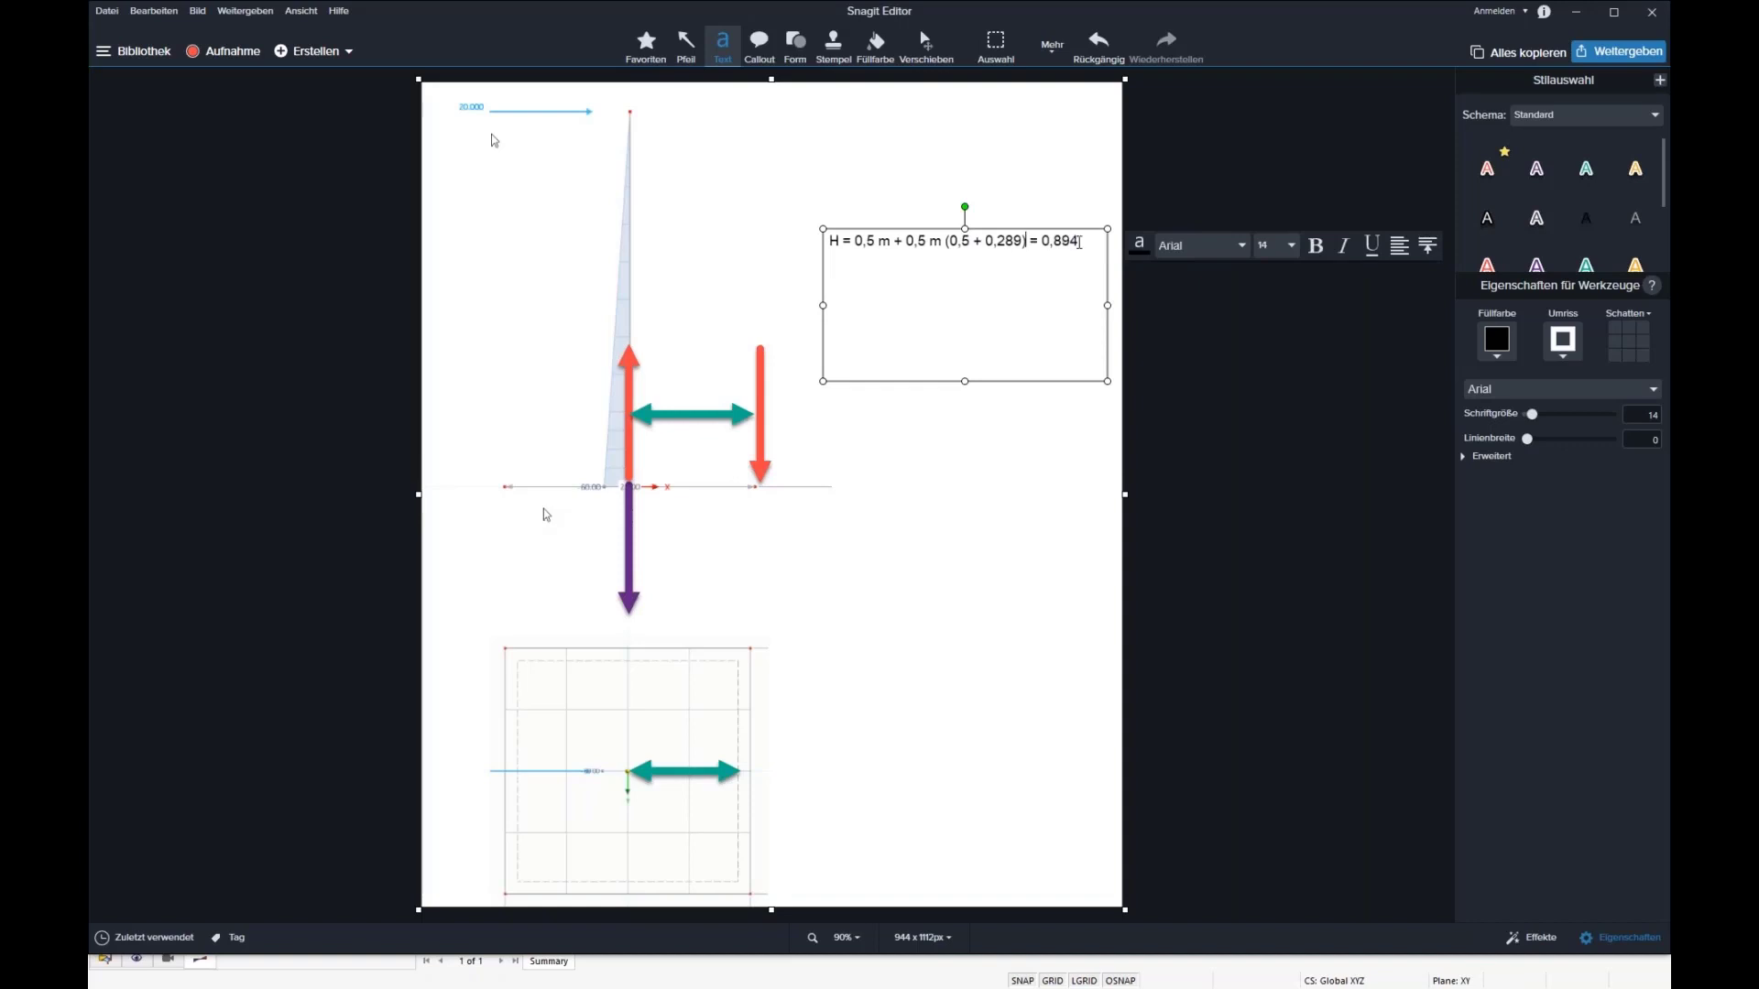
type("m")
Step: Add the equation "M / V = H = 0,894 m = (F * 3m) / 26,75 kN" below the lever arm formula
key("Return")
type("M / V = H = 0,894 m = (")
type("F * 3 m) / ")
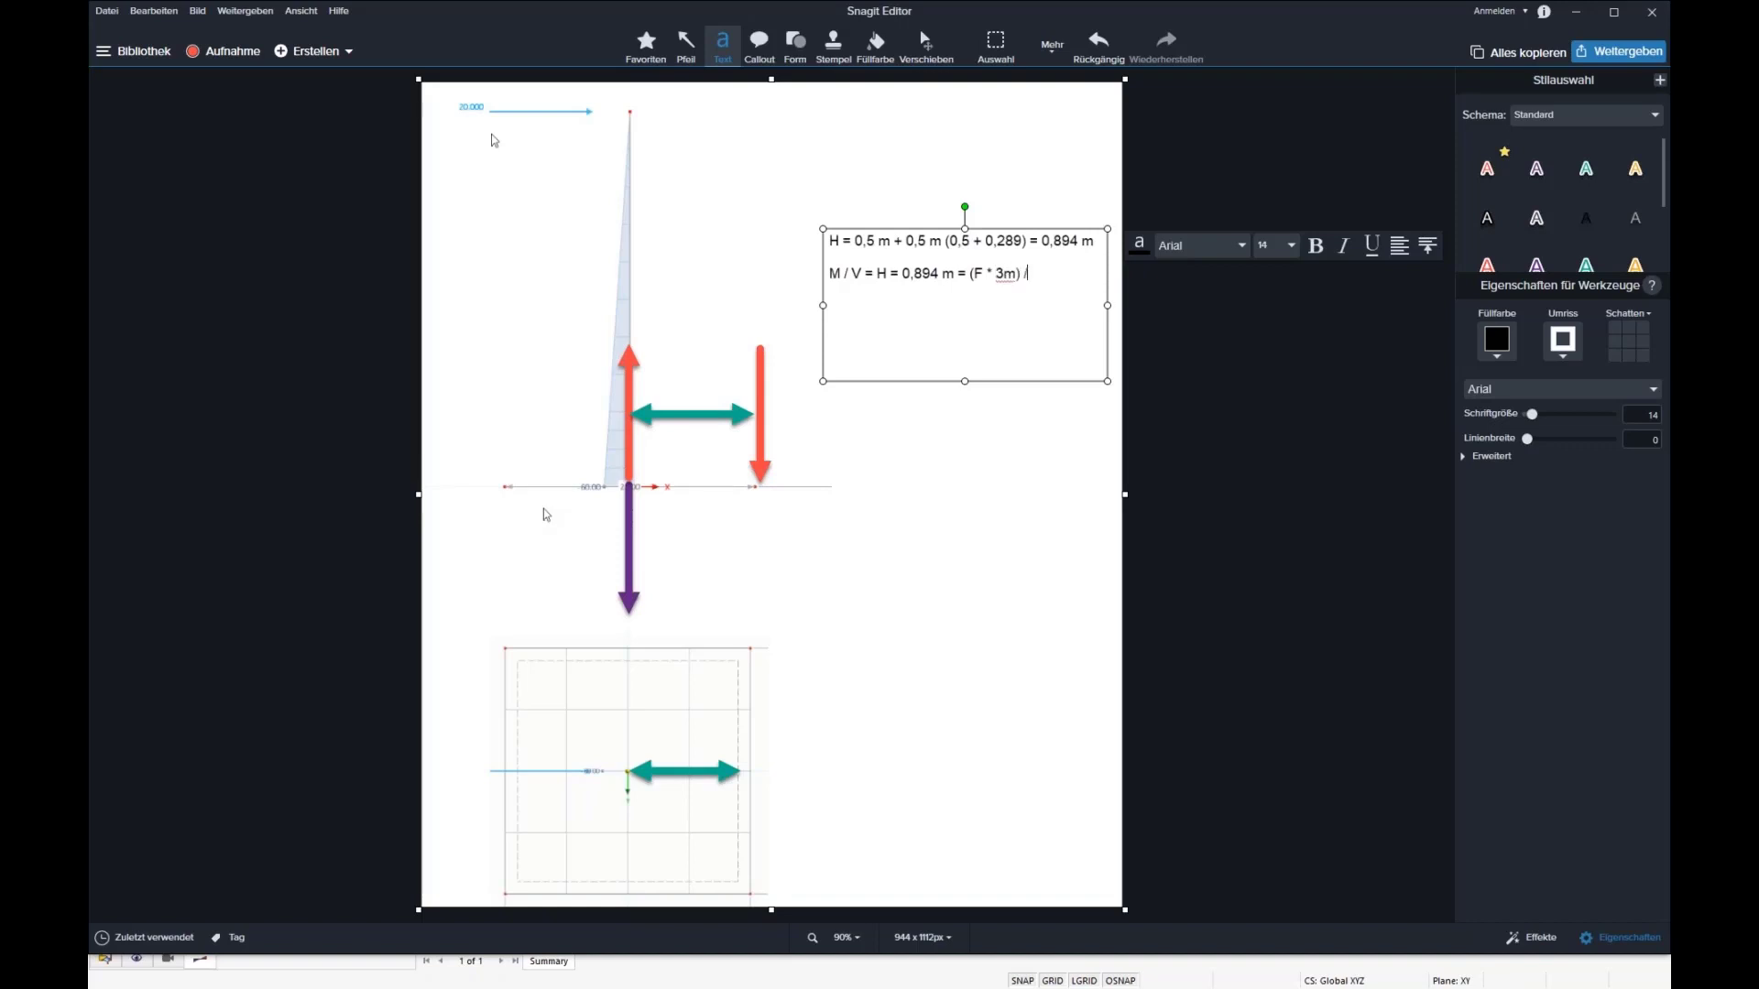
type("26")
type(",75")
type(" kN")
type("F")
type(" =")
type(" 7,97")
type(" kN")
Step: Complete the calculation with the line "F = 7,97 kN" and leave the text box
left_click(1091, 479)
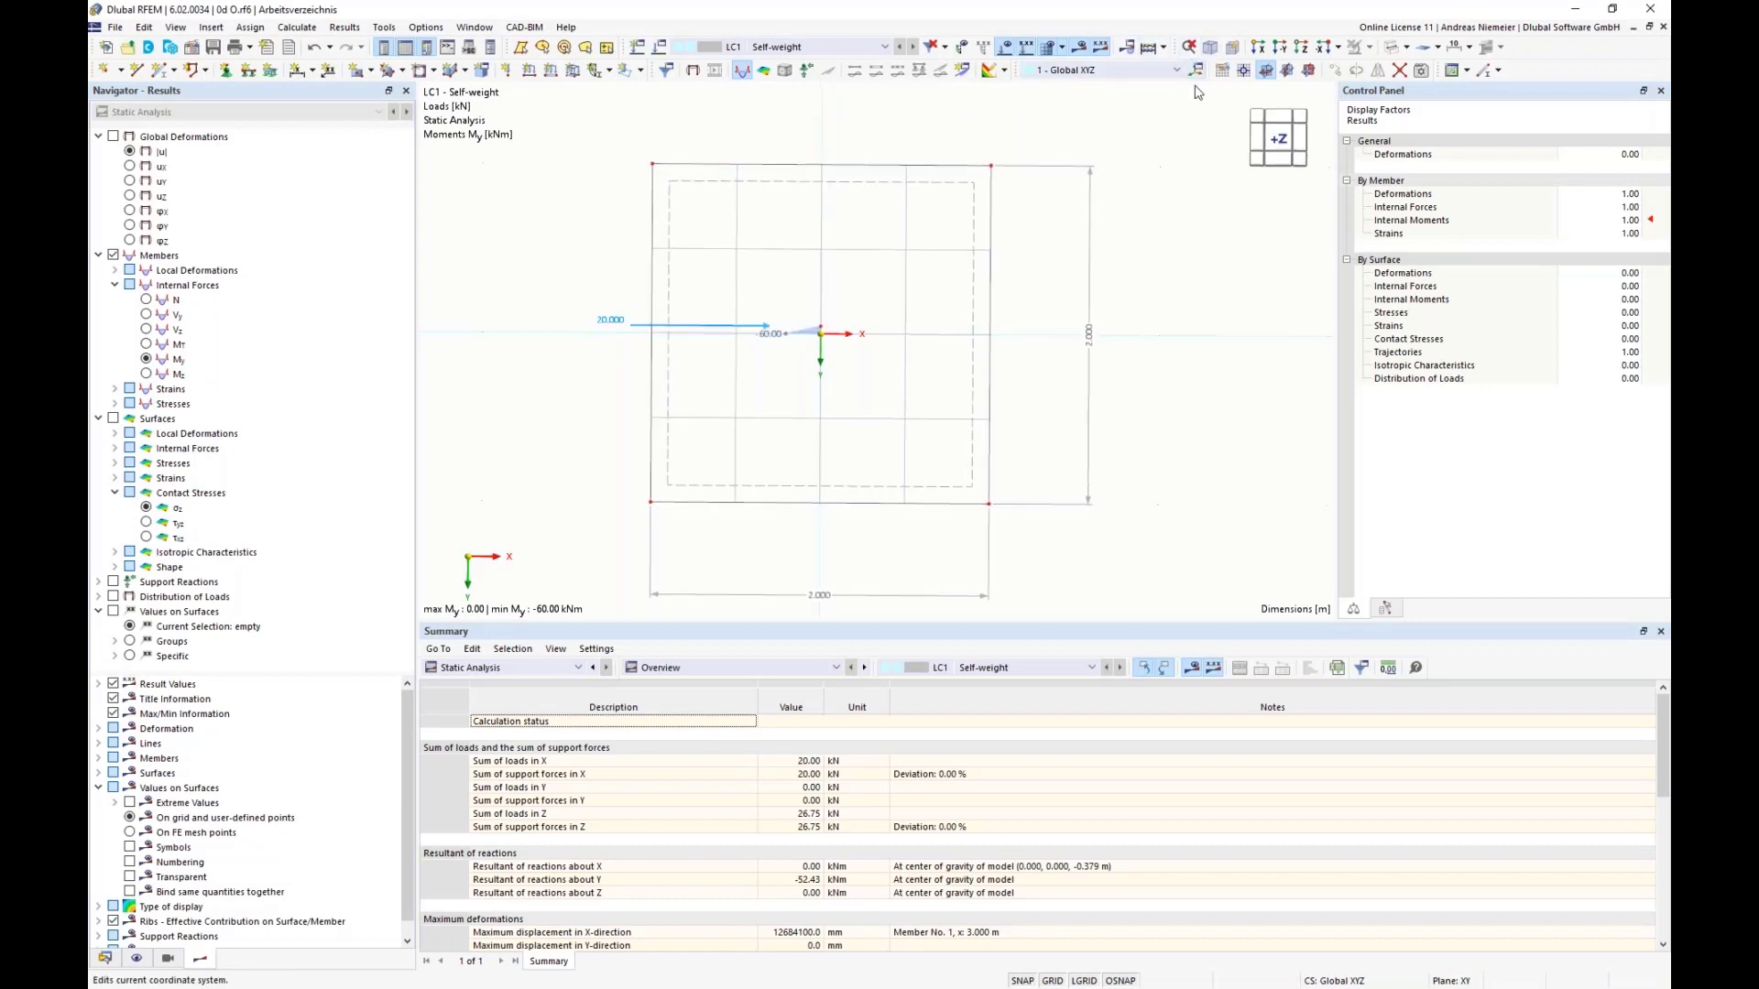
Step: In RFEM, set the X-force of the nodal load at the column top to 7.9 kN
double_click(793, 154)
left_click(779, 351)
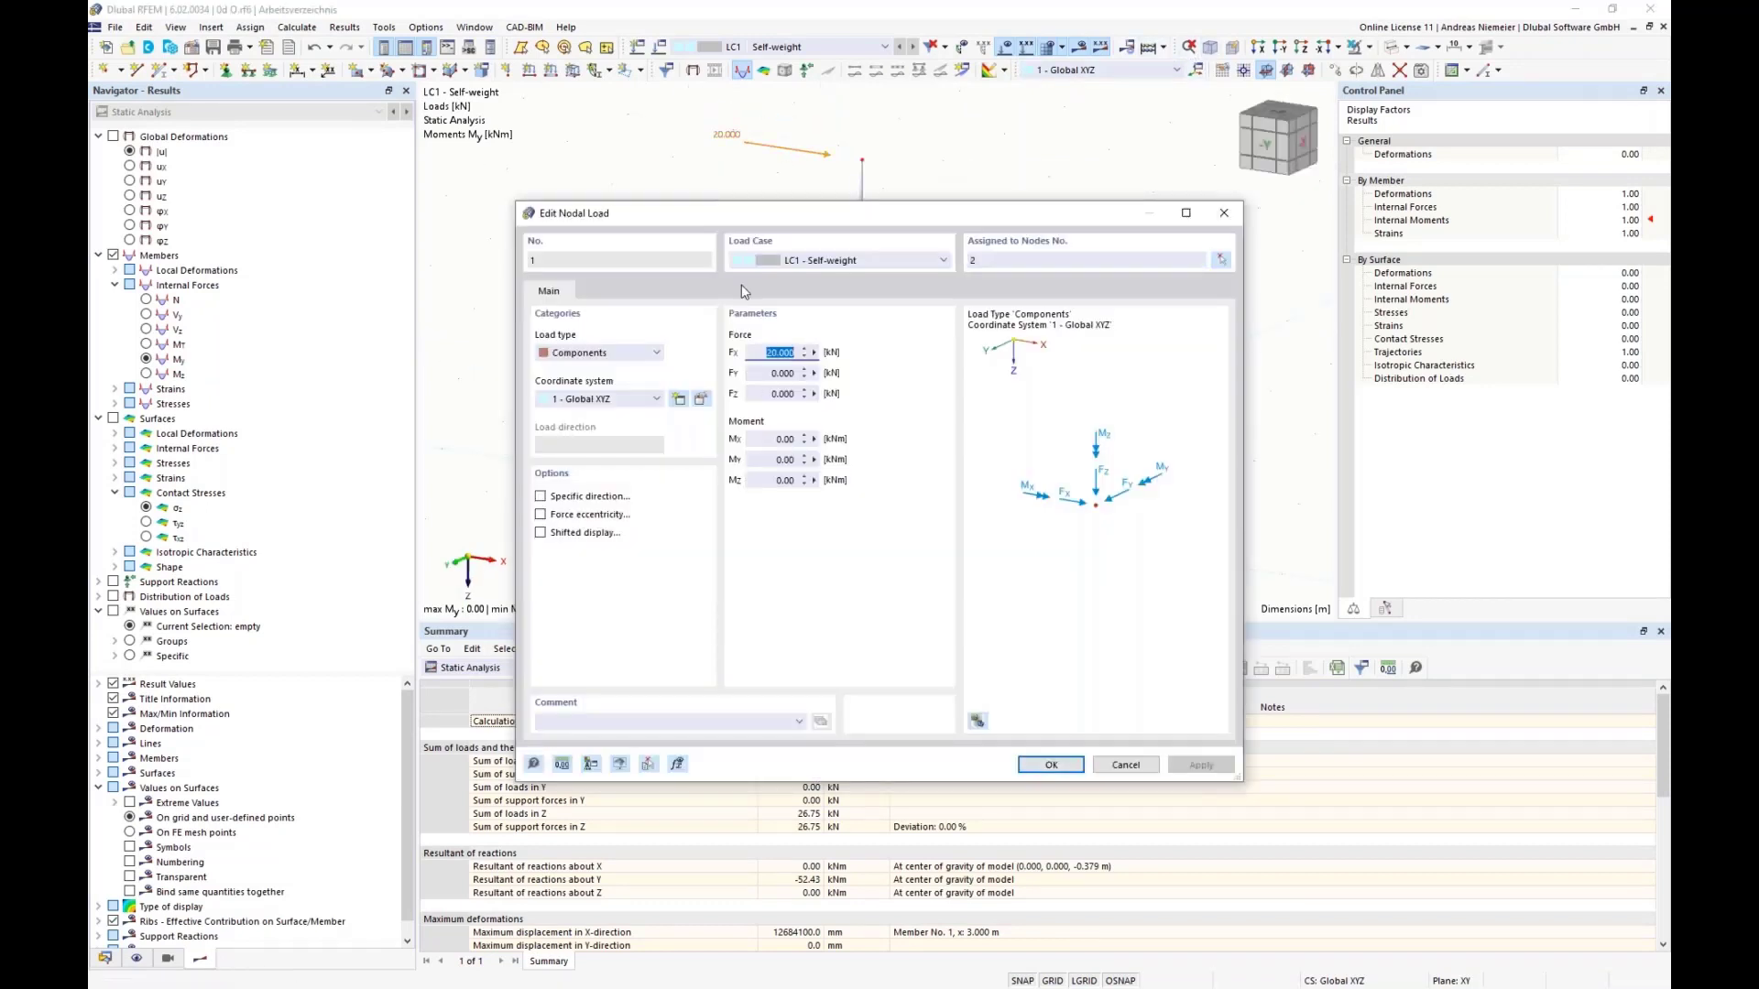
type("7,9")
left_click(1066, 766)
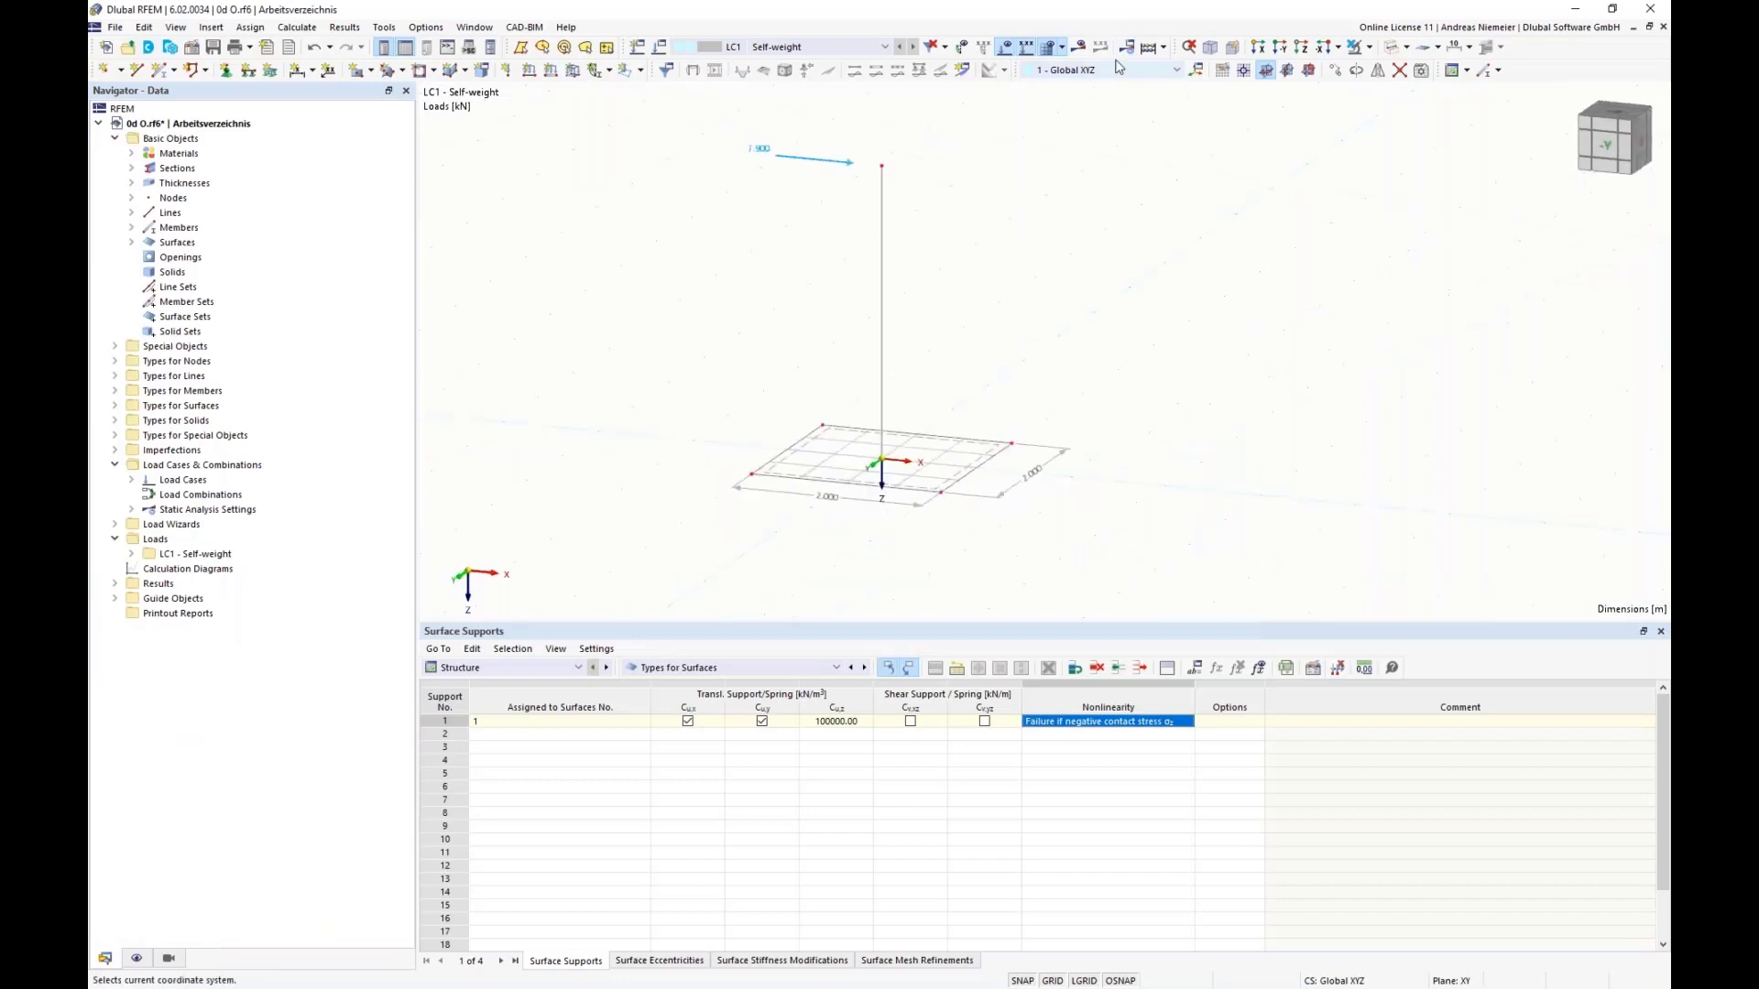
Step: Calculate load case LC1 and display the global deformations, followed by the plate's contact stresses σz
left_click(1079, 47)
left_click(947, 572)
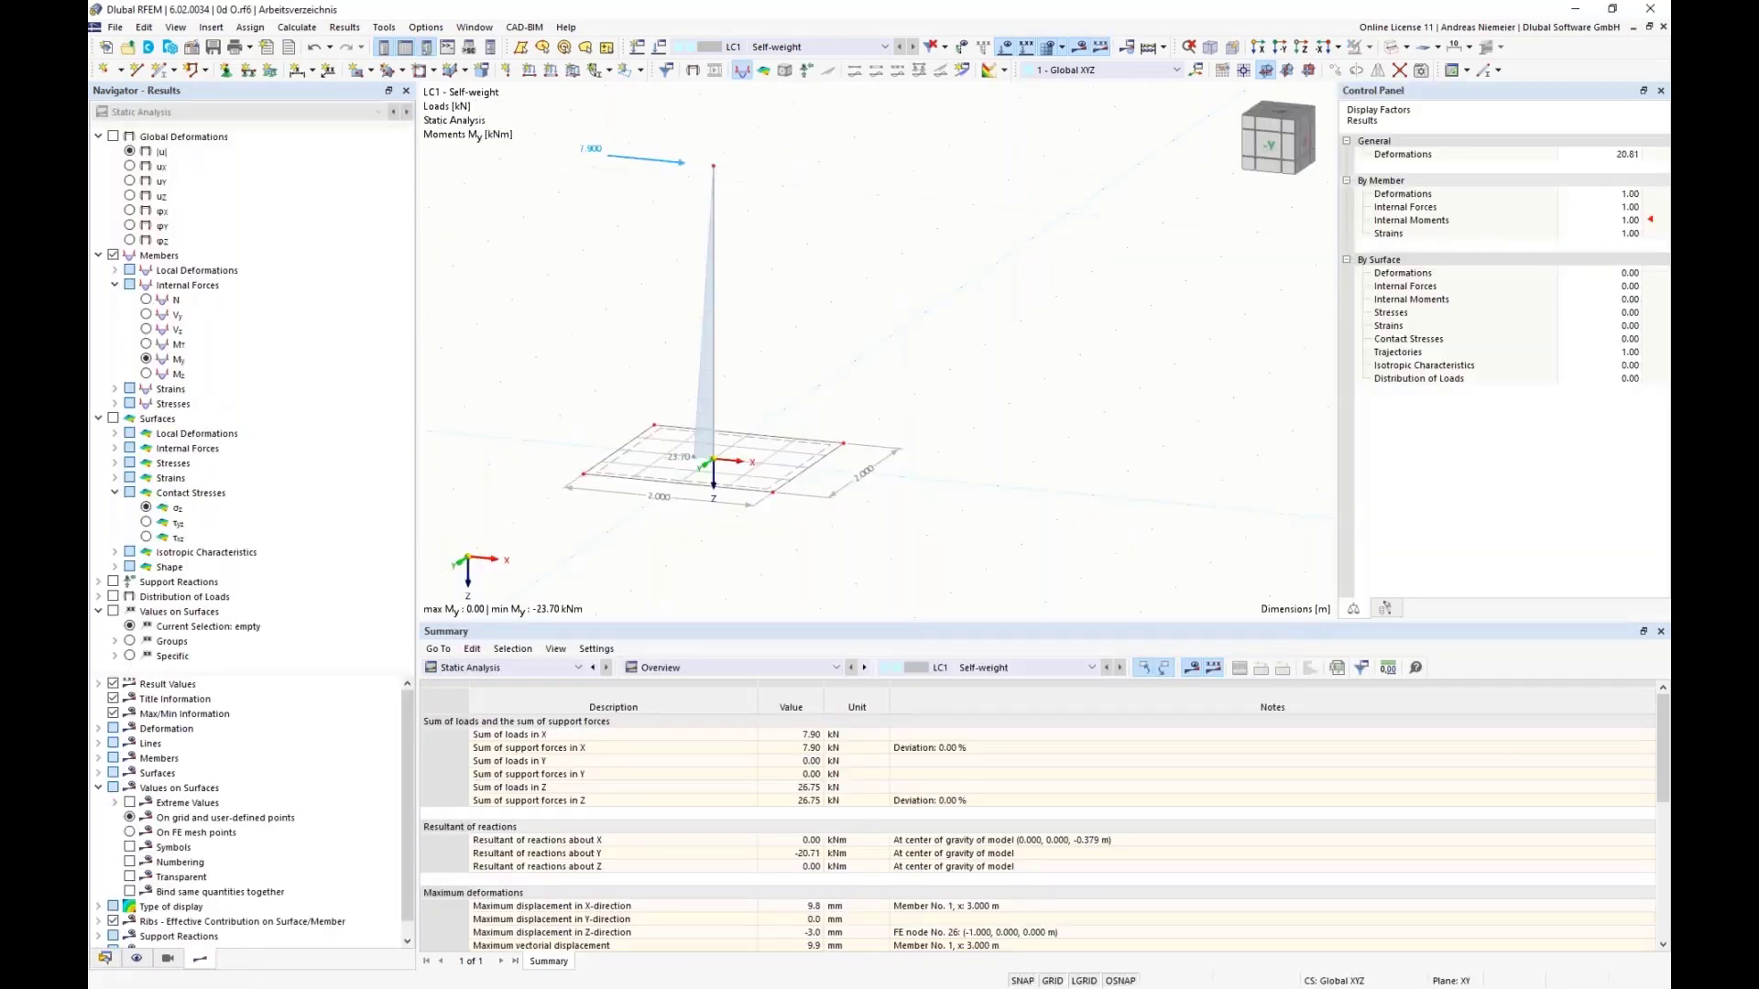
left_click(113, 136)
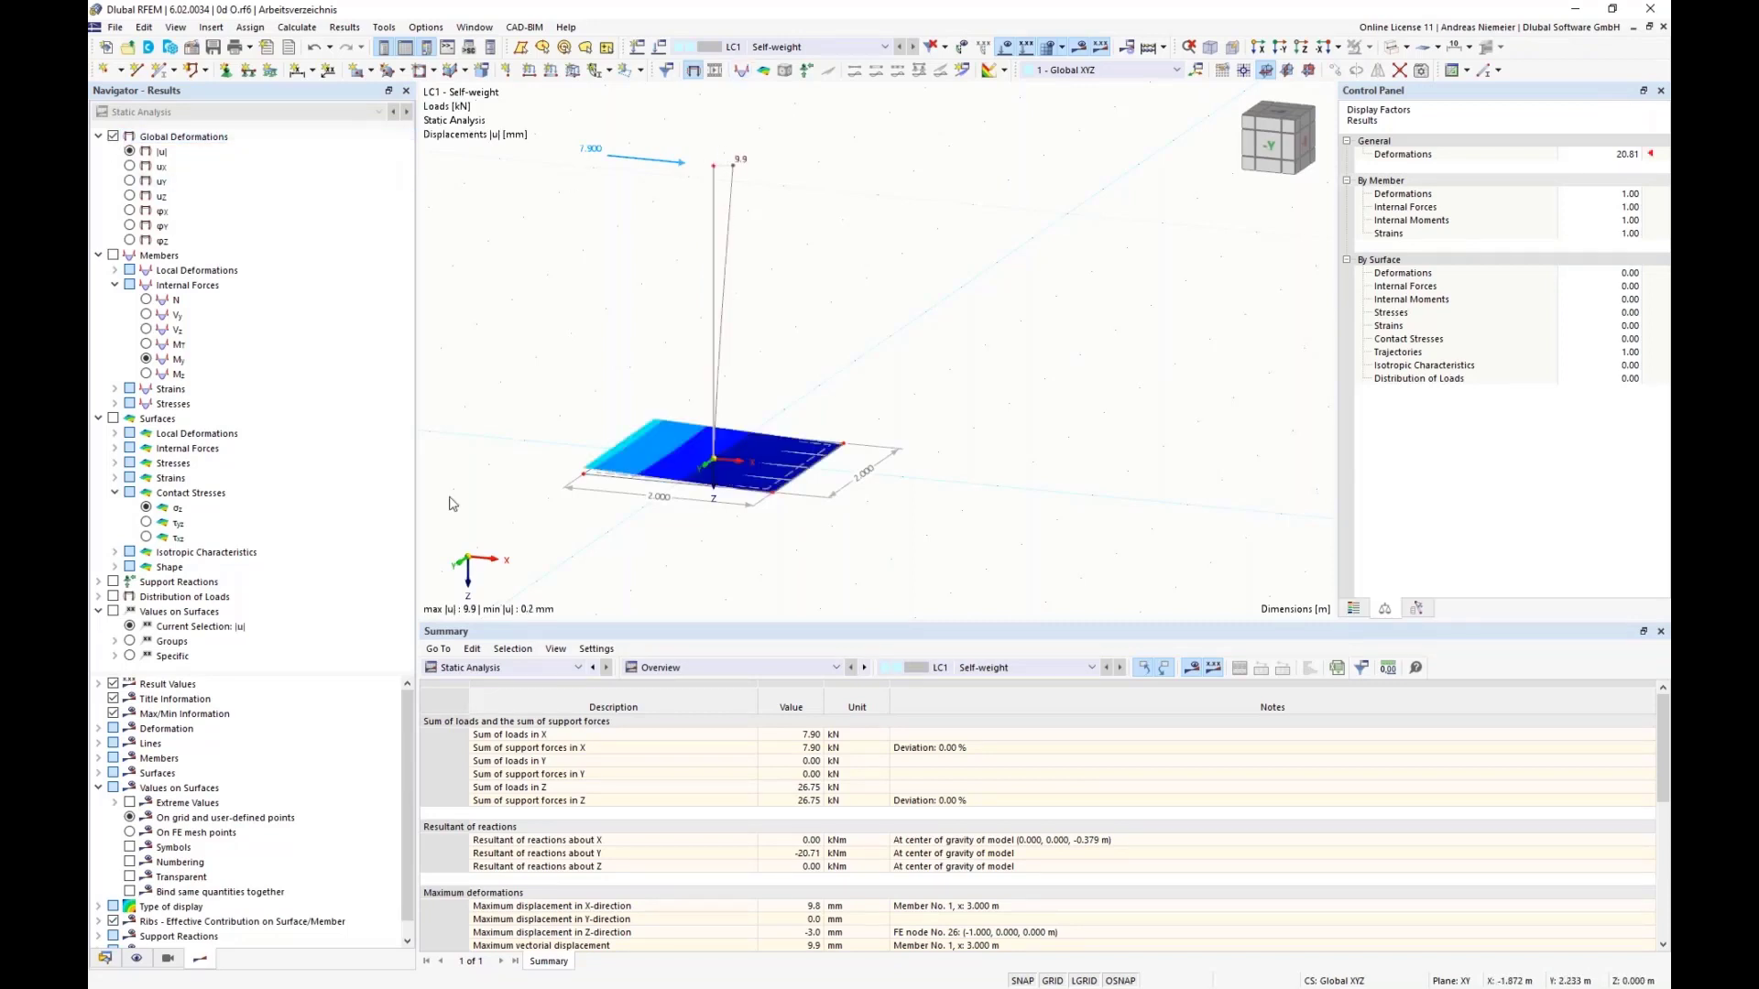
left_click(146, 508)
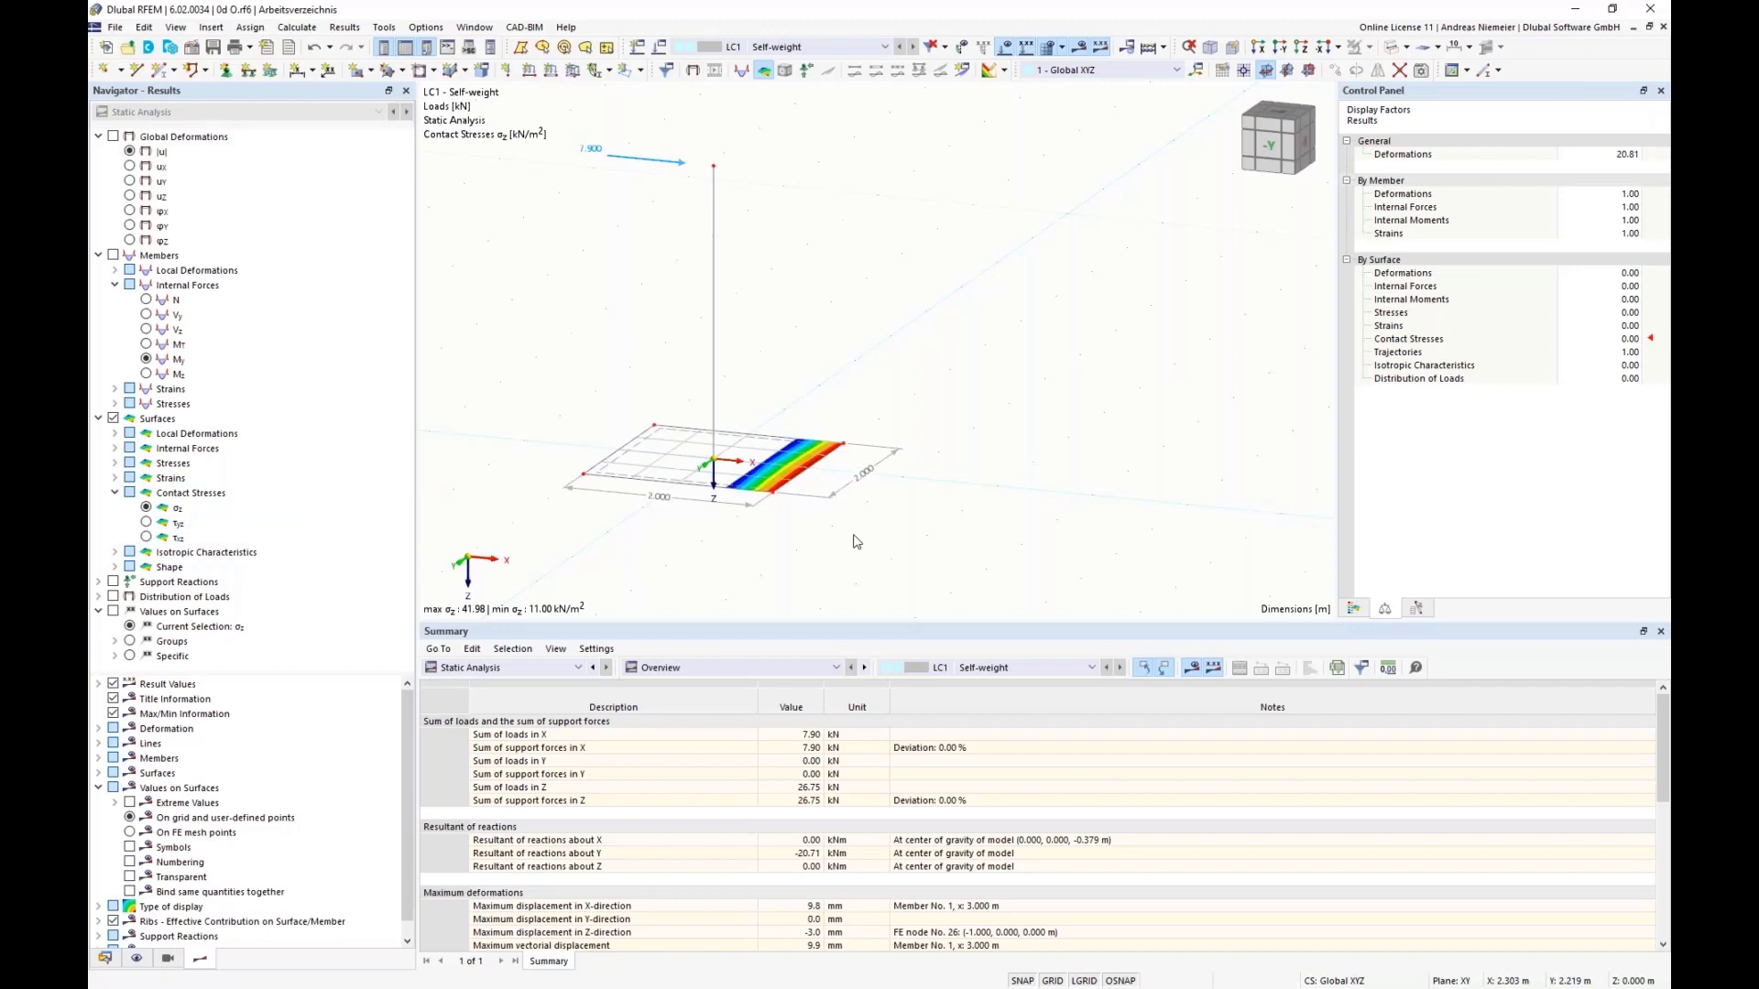
Step: Raise the X-force of the nodal load at the column top to 8 kN and recalculate LC1
double_click(646, 160)
left_click_drag(767, 354, 908, 355)
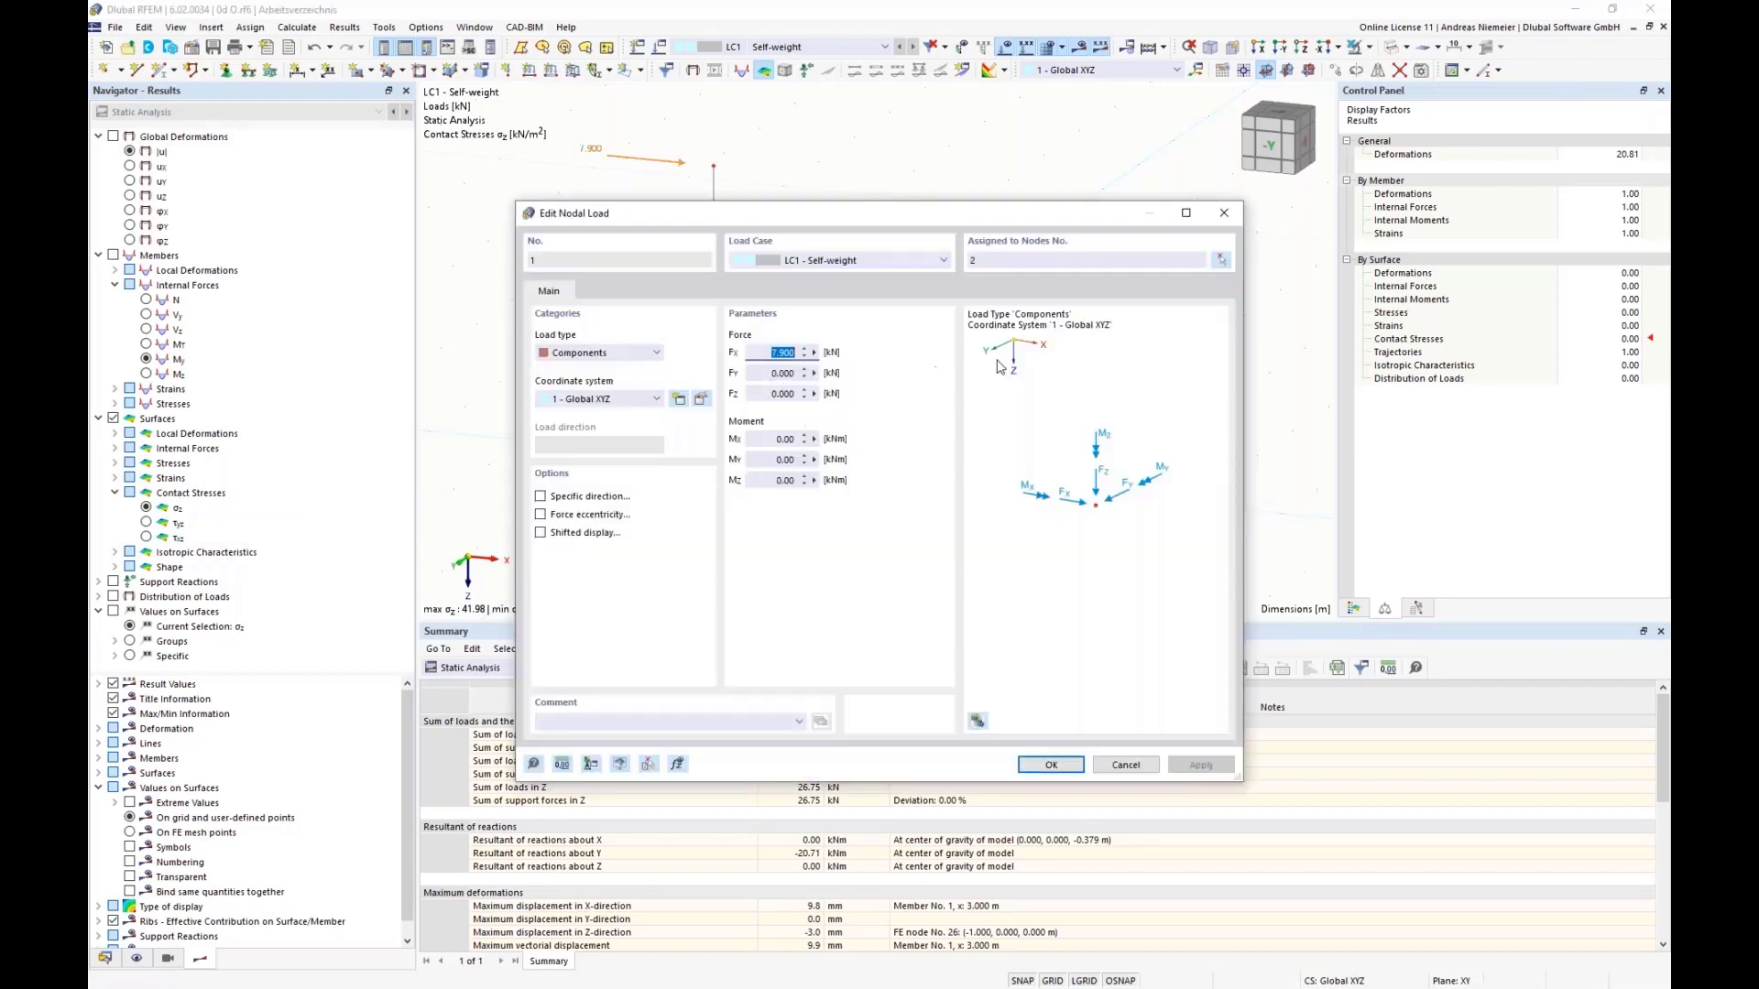
type("8")
left_click(1044, 763)
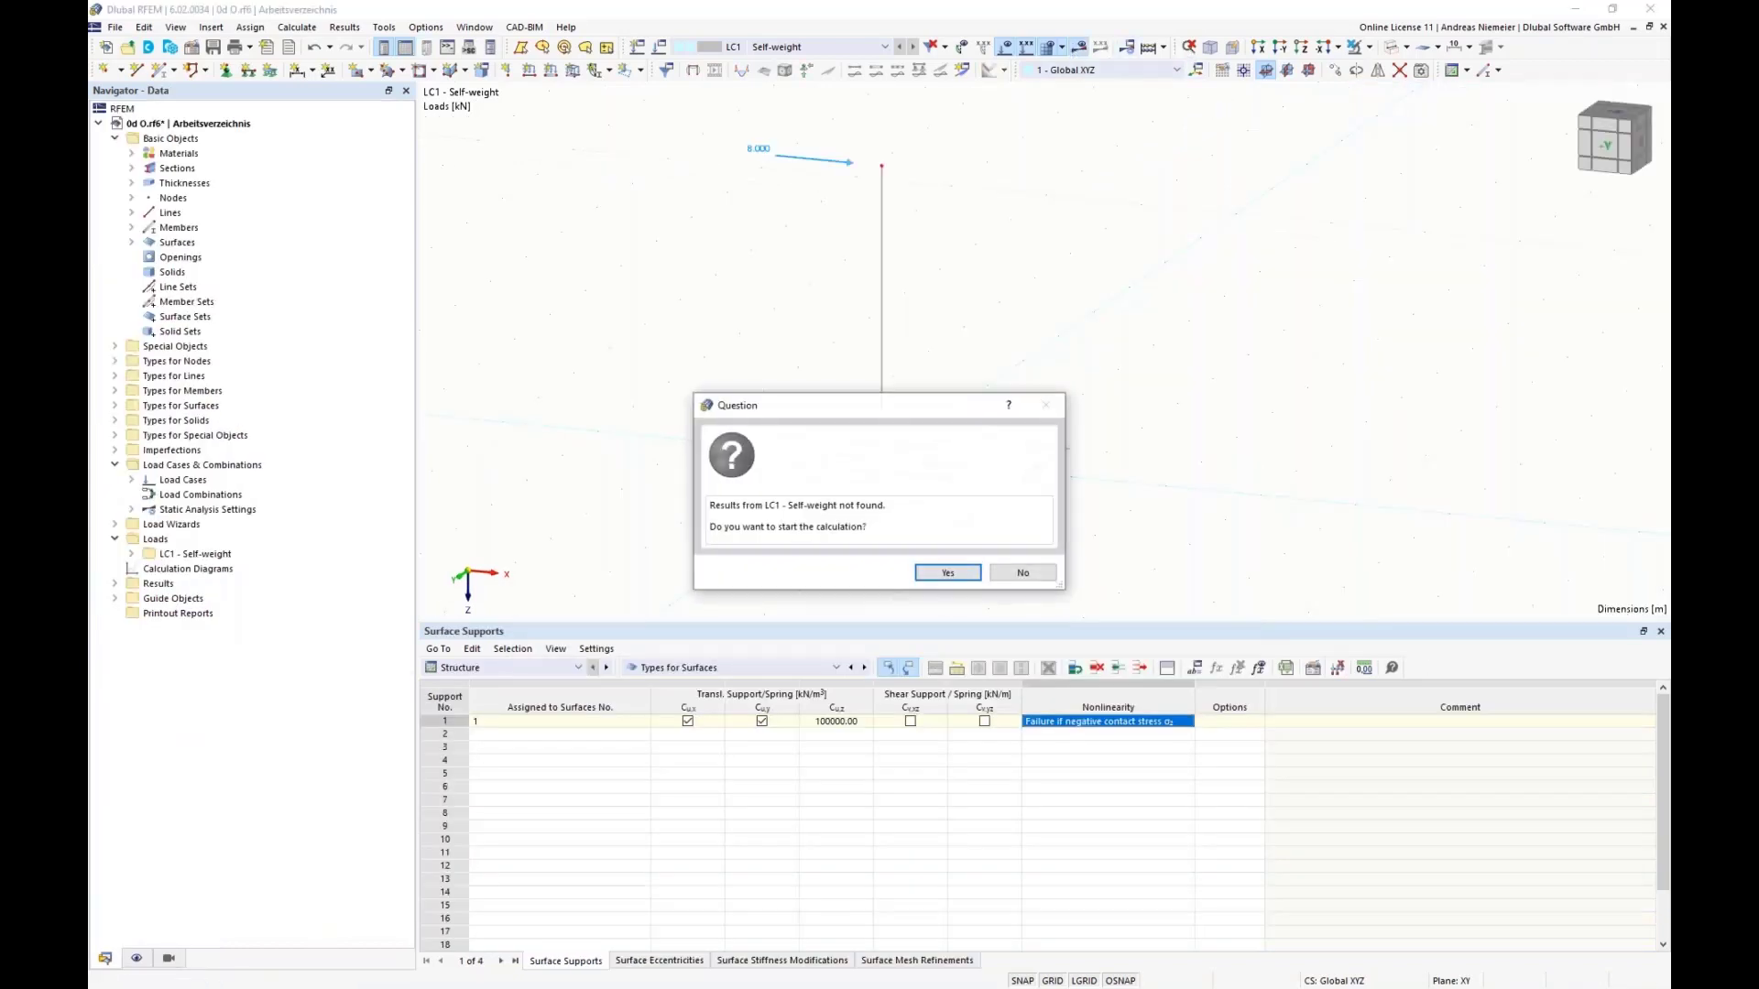
left_click(960, 577)
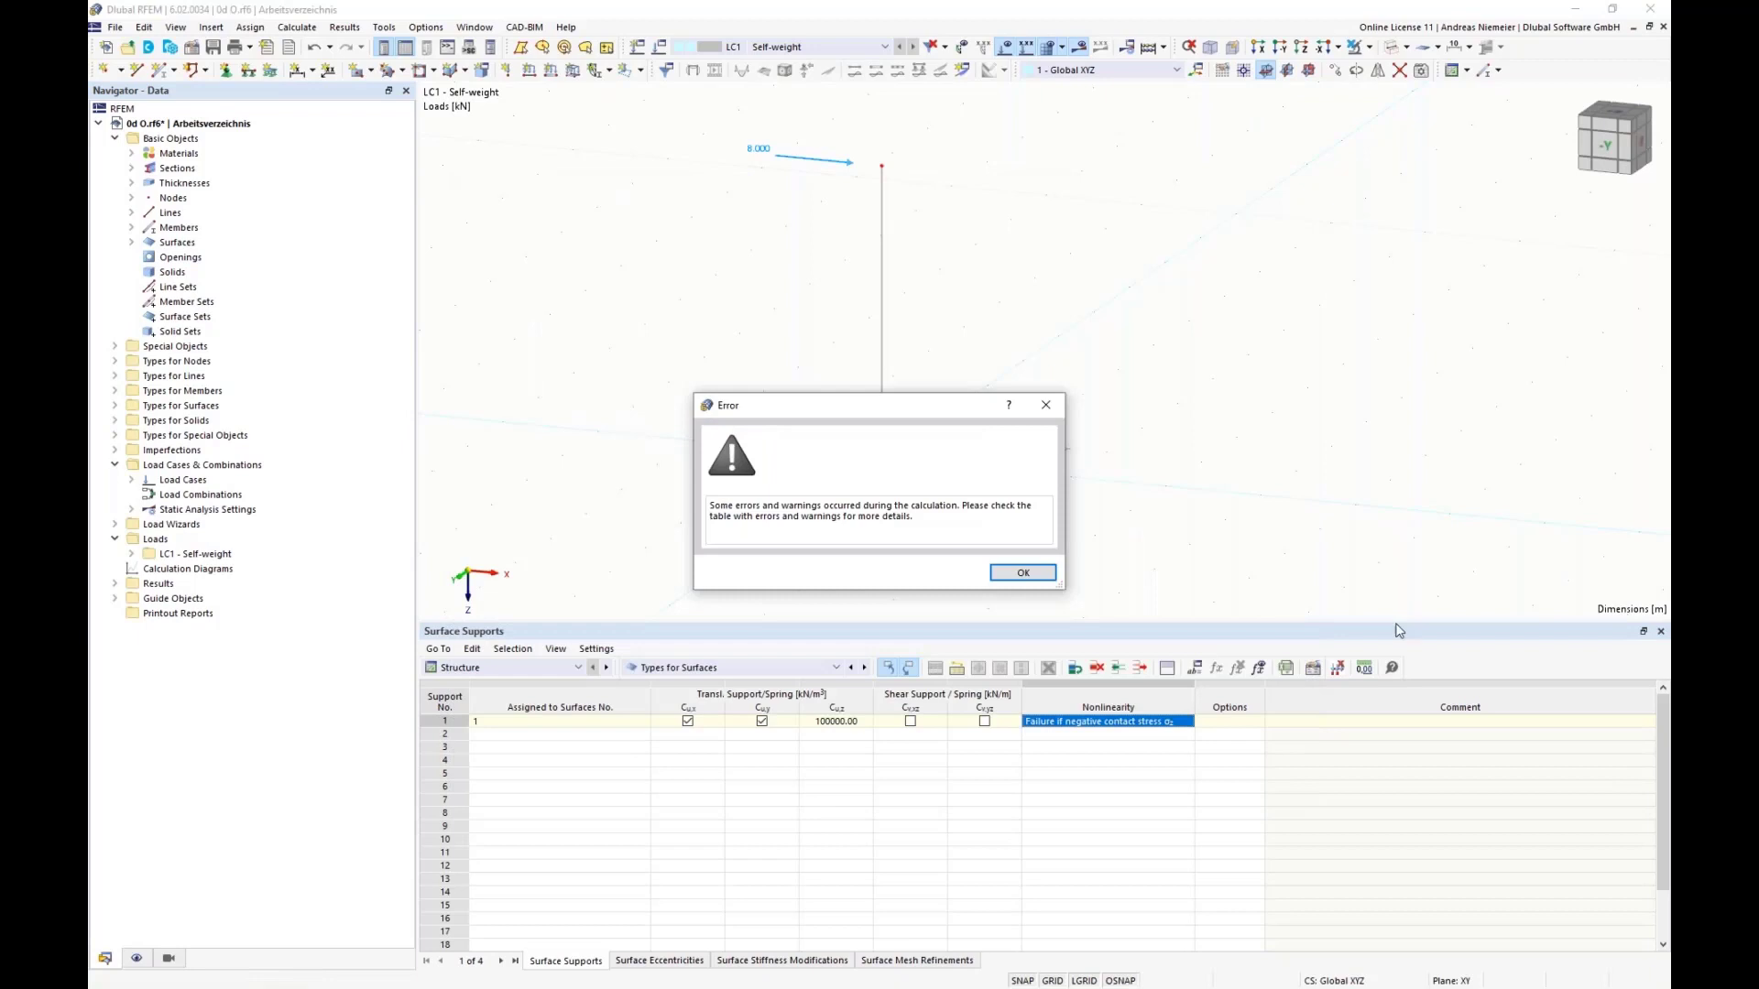
left_click(1025, 577)
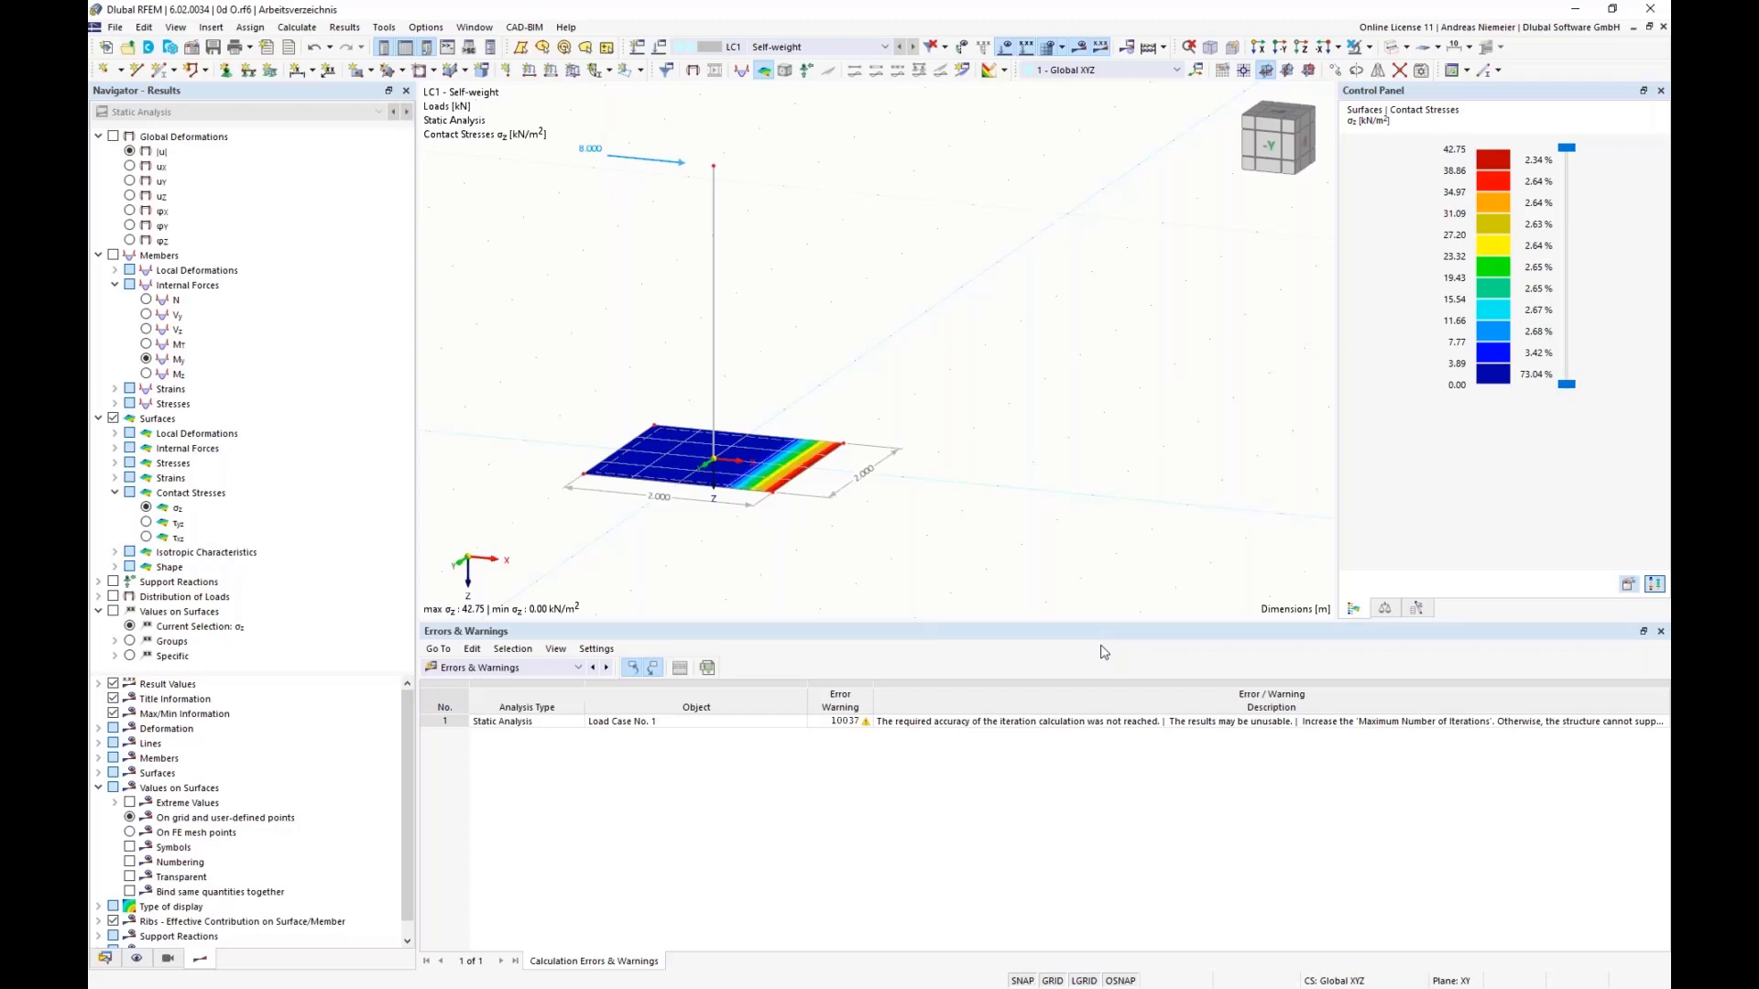
Step: Set the X-force of the nodal load at the column top to 20 kN
double_click(681, 167)
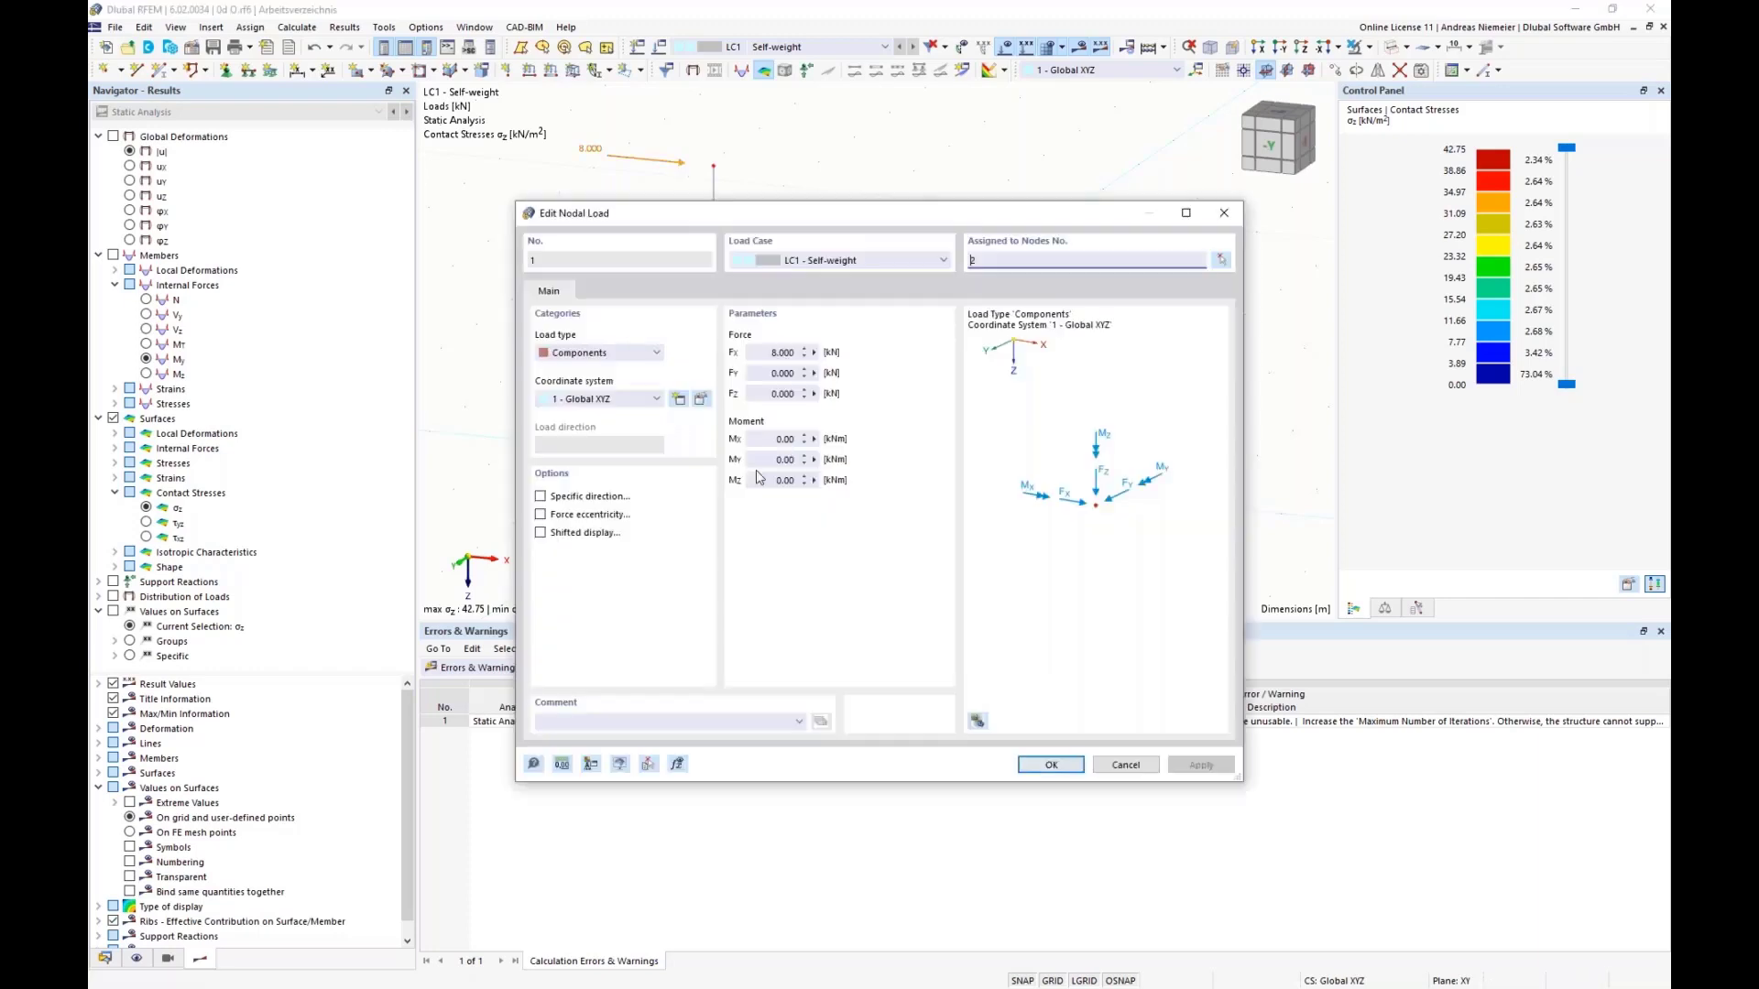
left_click(777, 352)
type("20")
left_click(1051, 764)
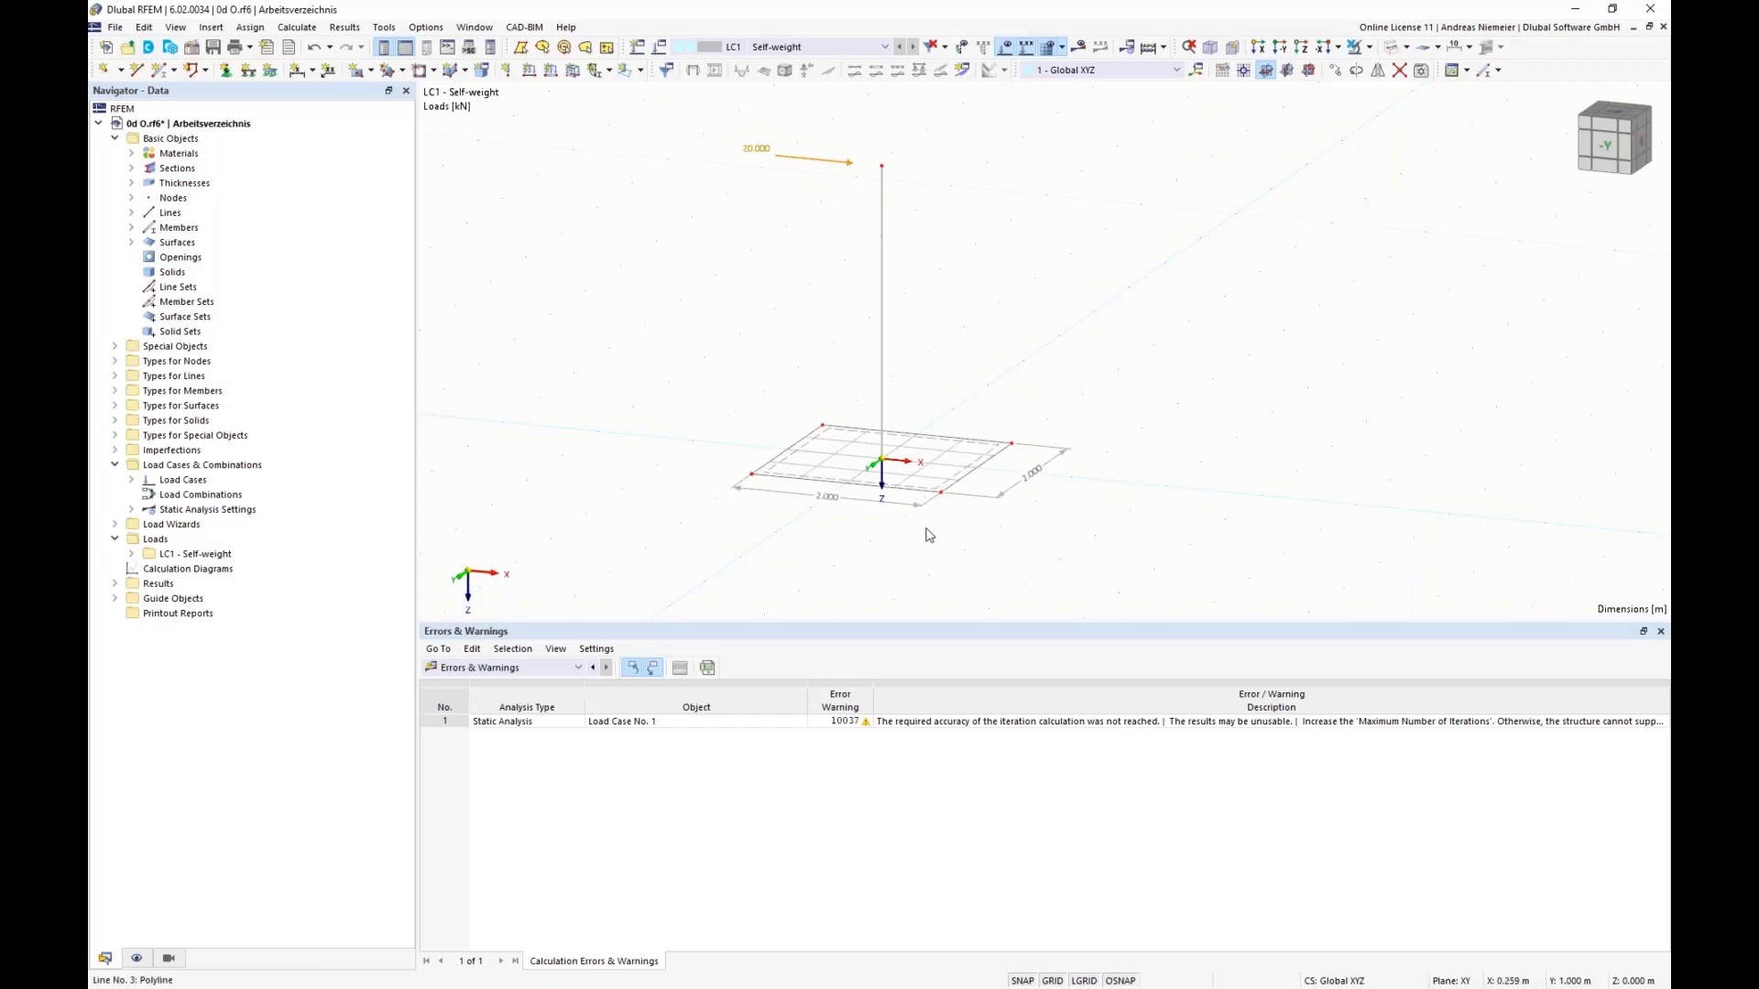
middle_click_drag(901, 545, 778, 522)
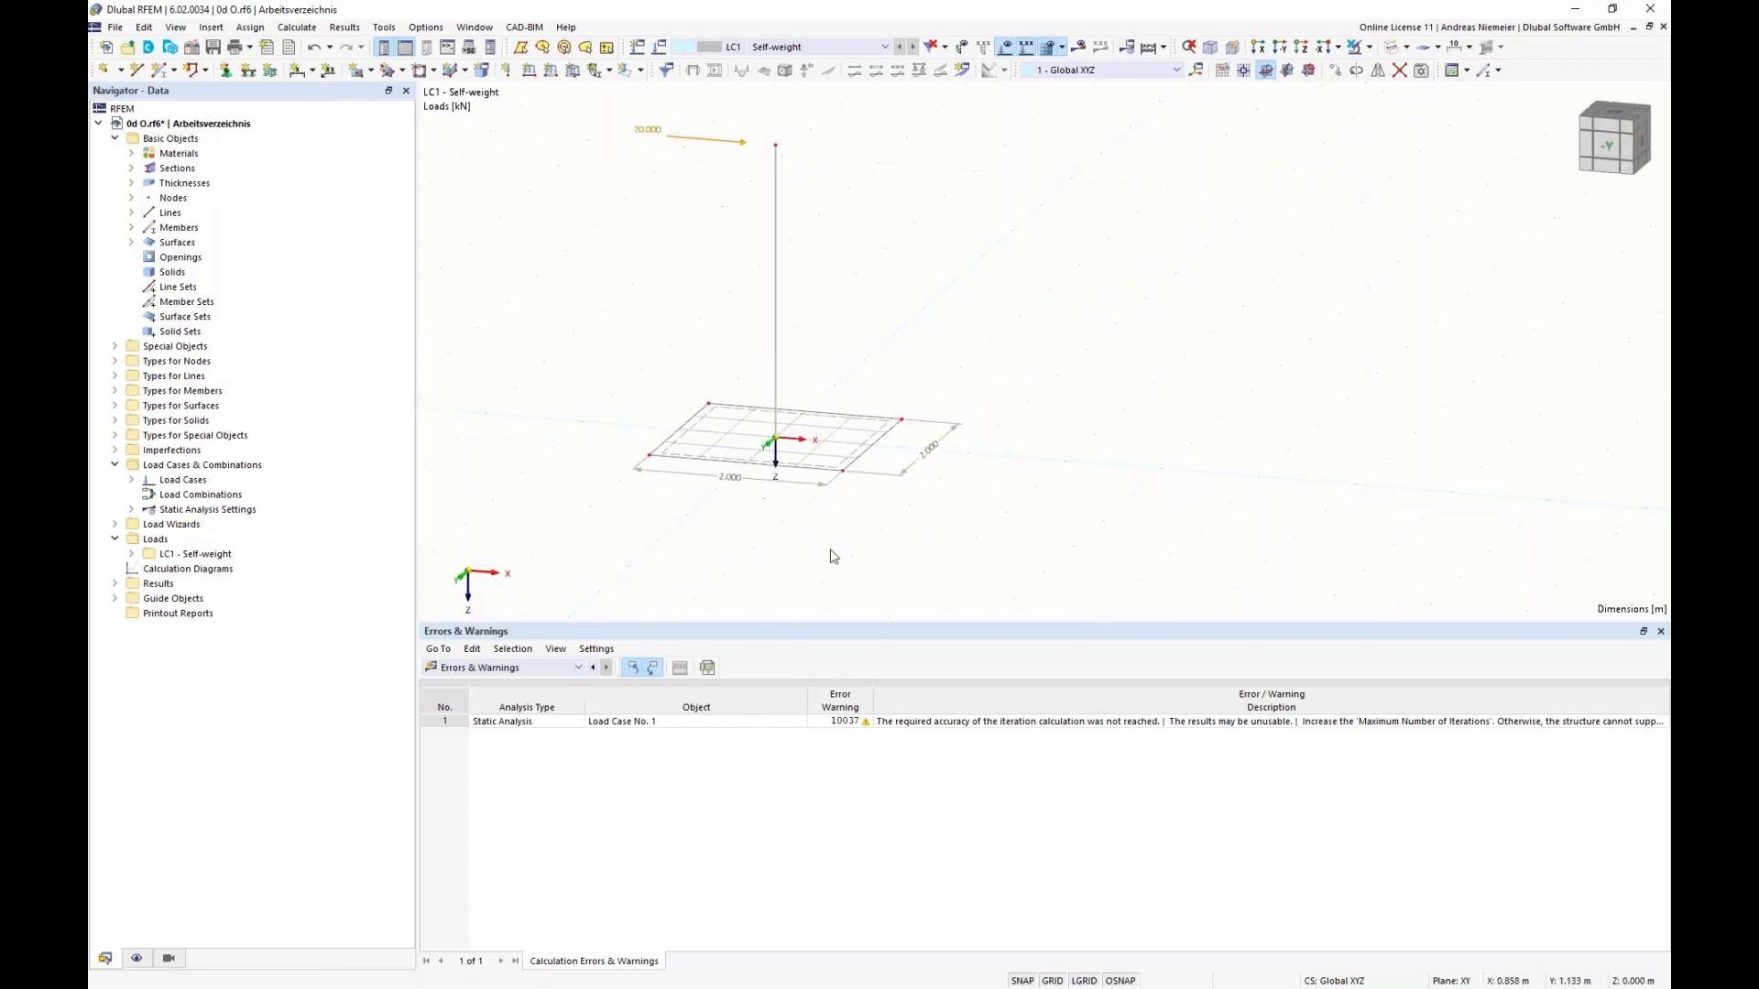
Step: Stretch the base plate to 4 m in the X-direction by moving both end edges 1 m outward, and recalculate LC1
scroll(757, 563, "down", 1)
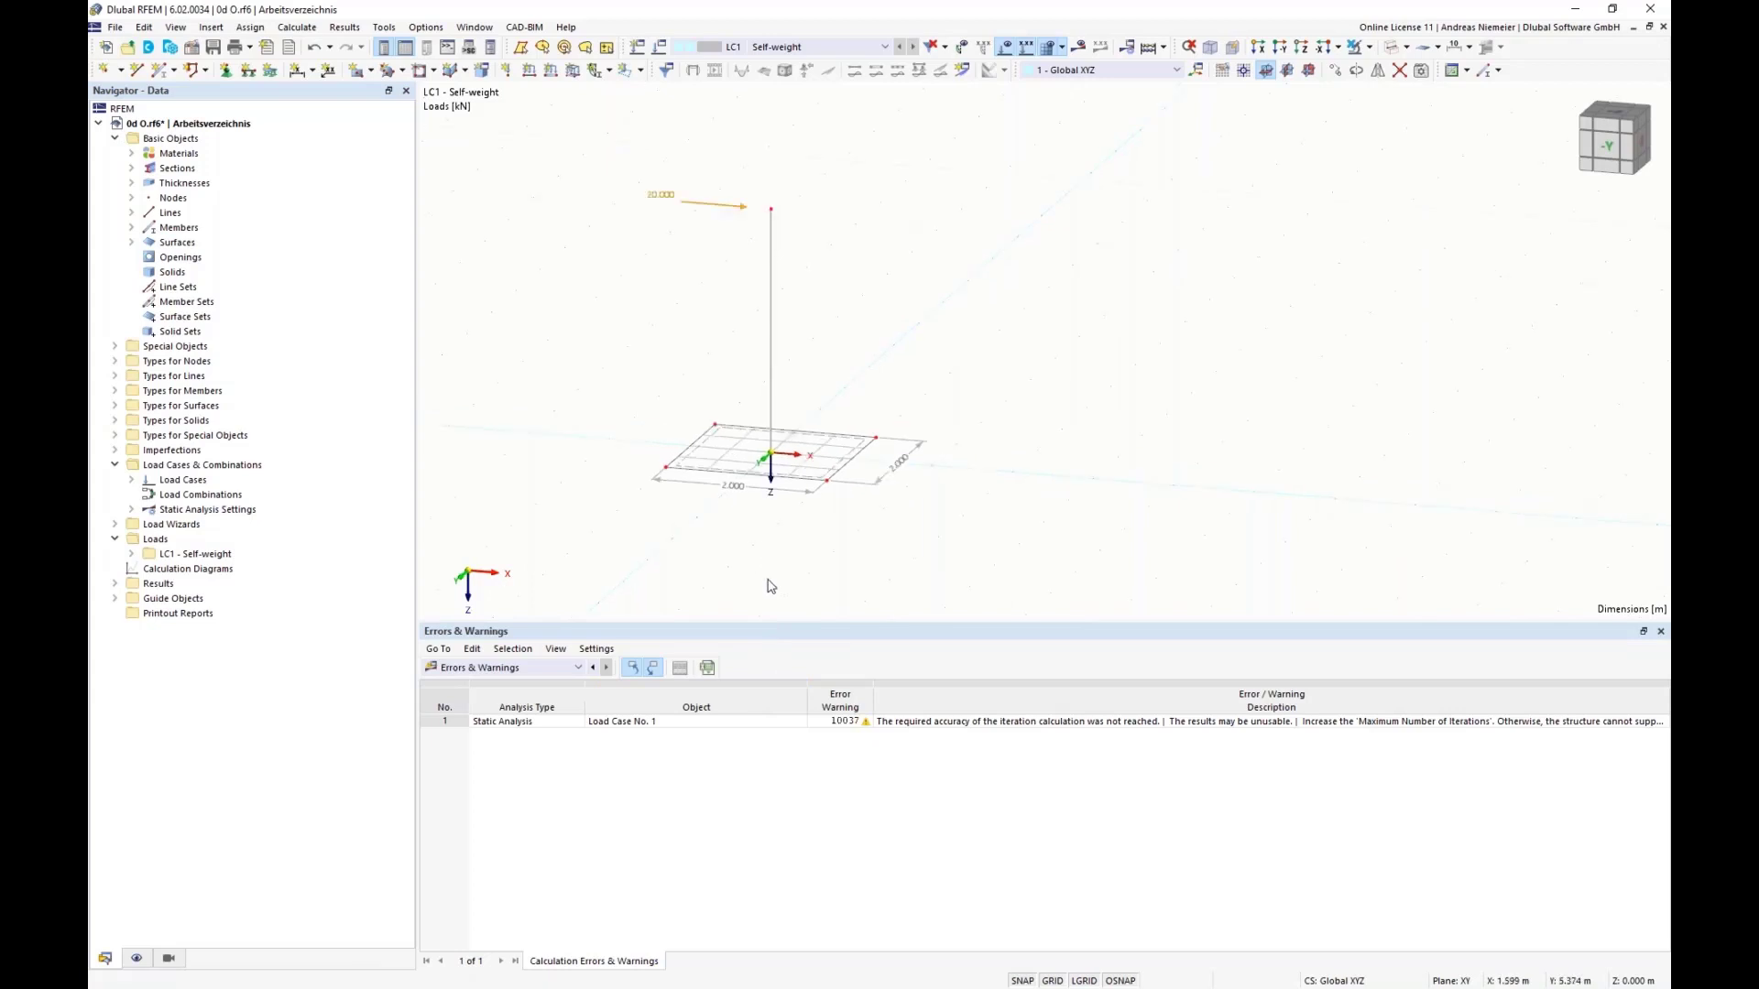
left_click_drag(808, 372, 985, 542)
left_click_drag(829, 492, 916, 501)
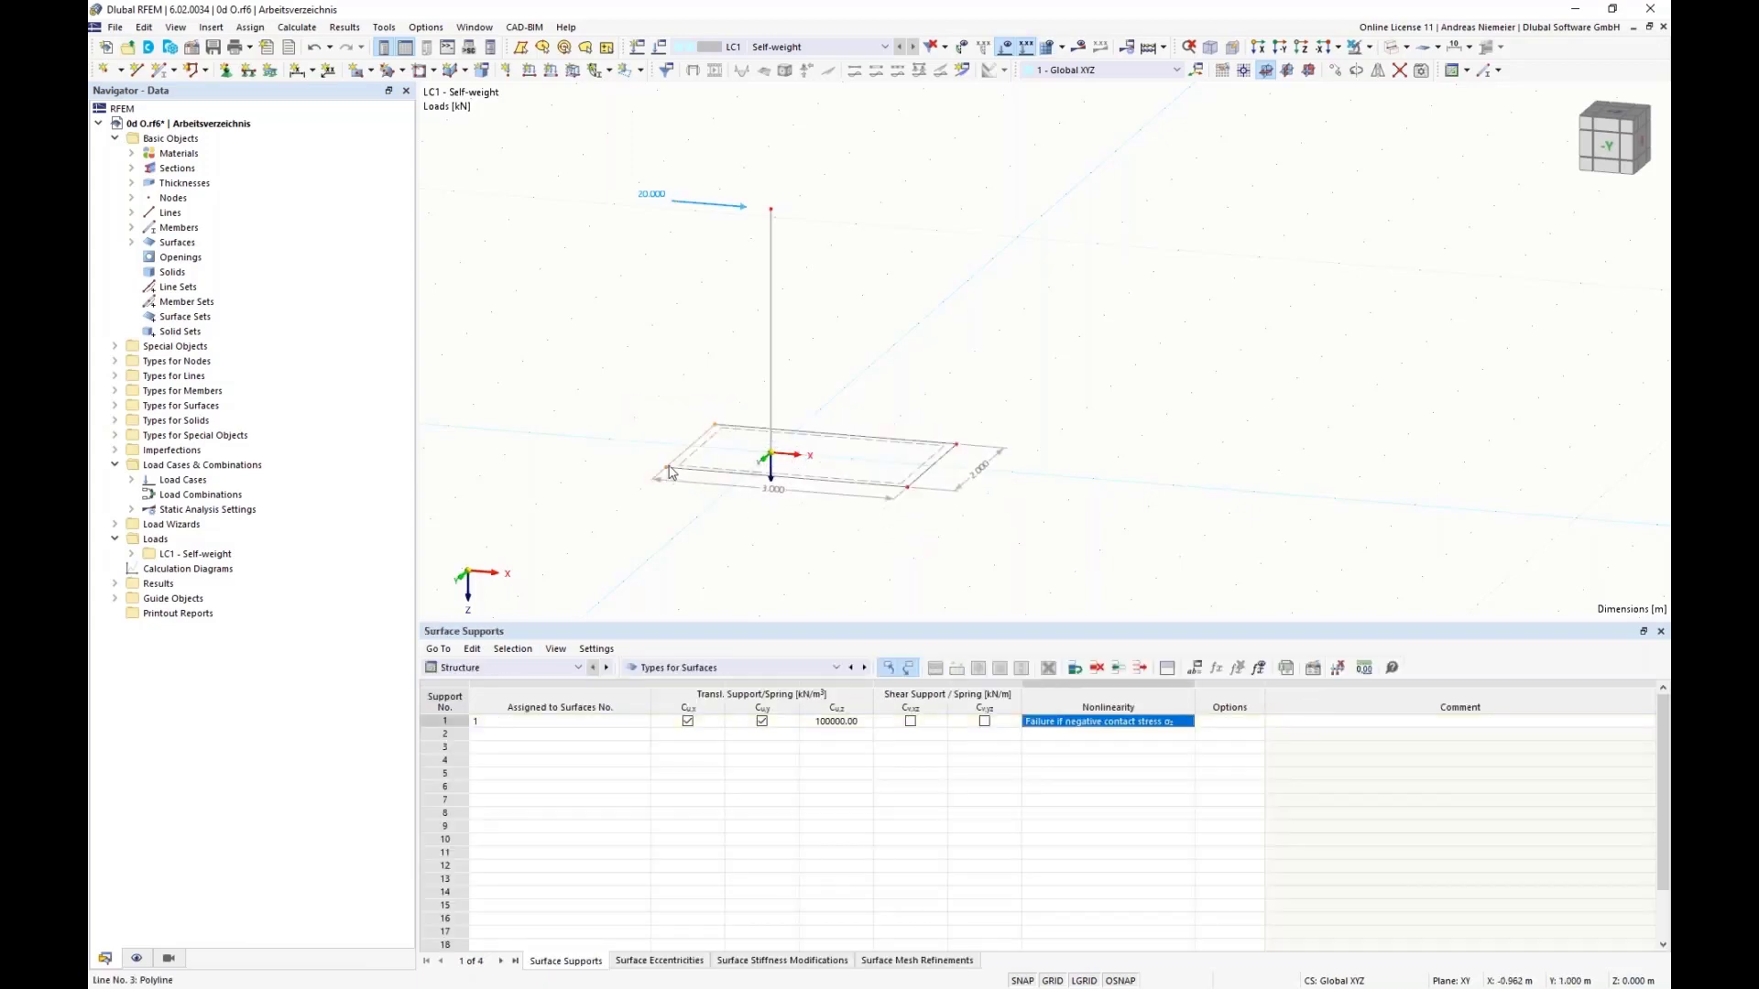
mouse_move(666, 468)
left_mouse_down()
mouse_move(601, 460)
mouse_move(677, 491)
mouse_move(666, 468)
left_mouse_up()
left_click_drag(621, 400, 753, 522)
left_click_drag(667, 471, 586, 461)
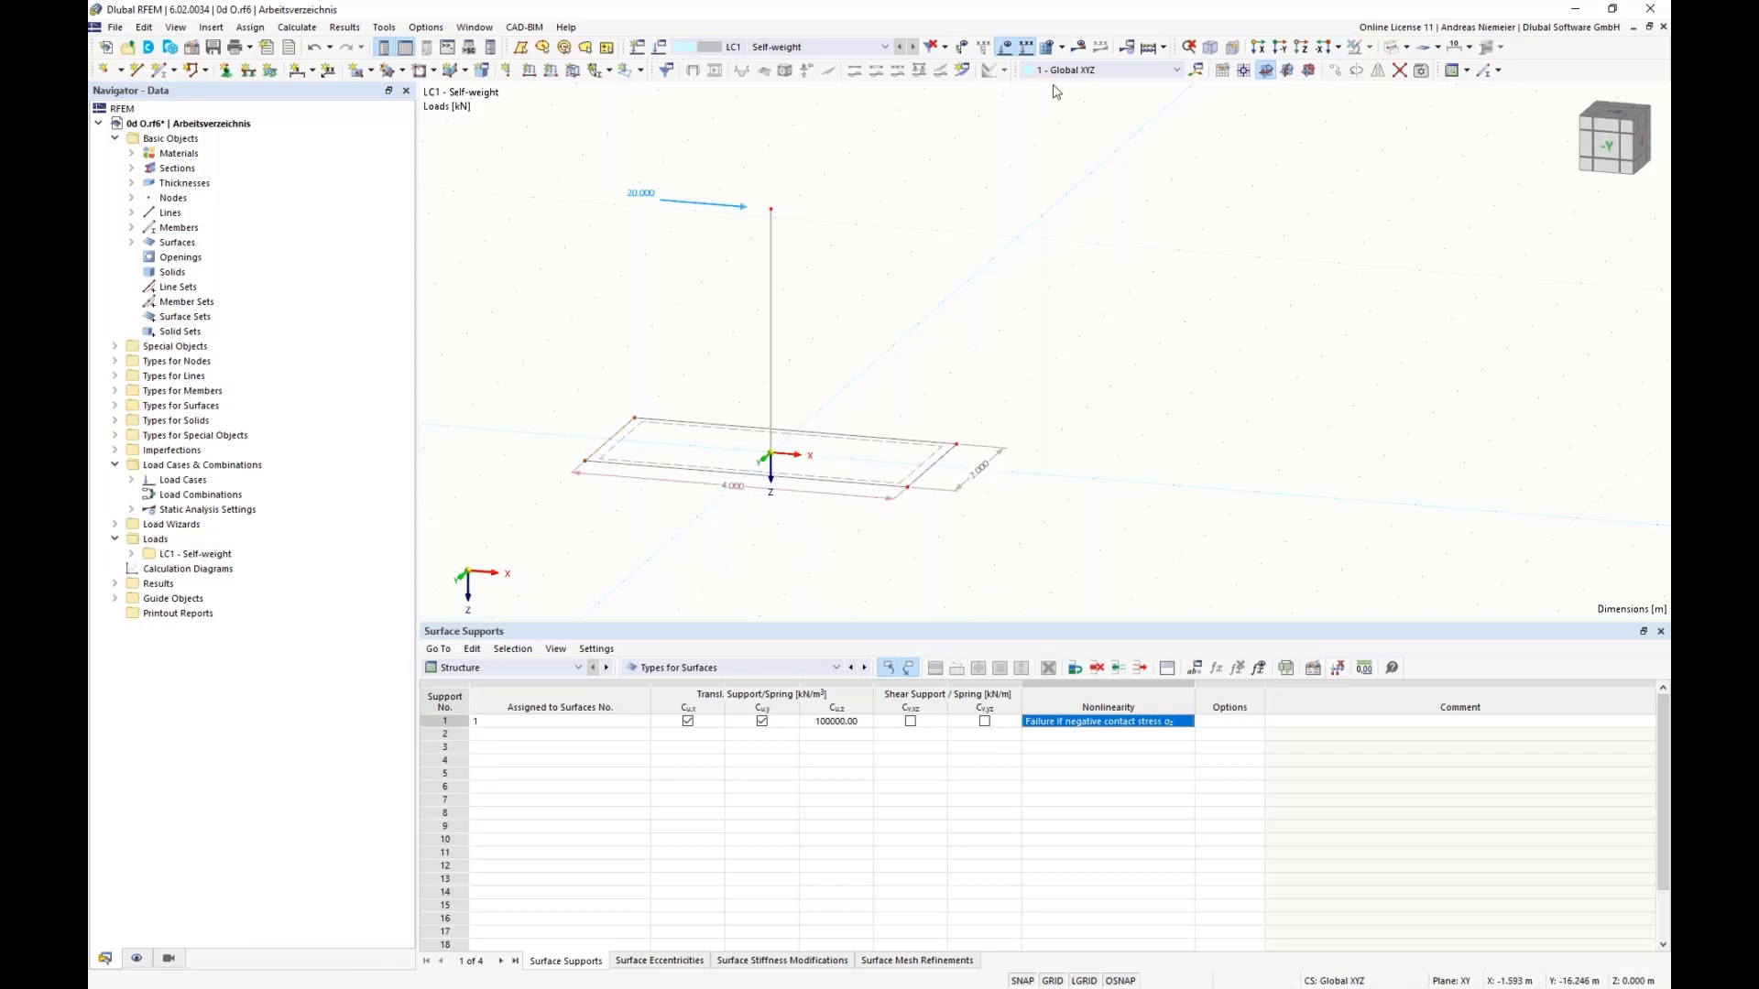
left_click(1078, 47)
left_click(944, 574)
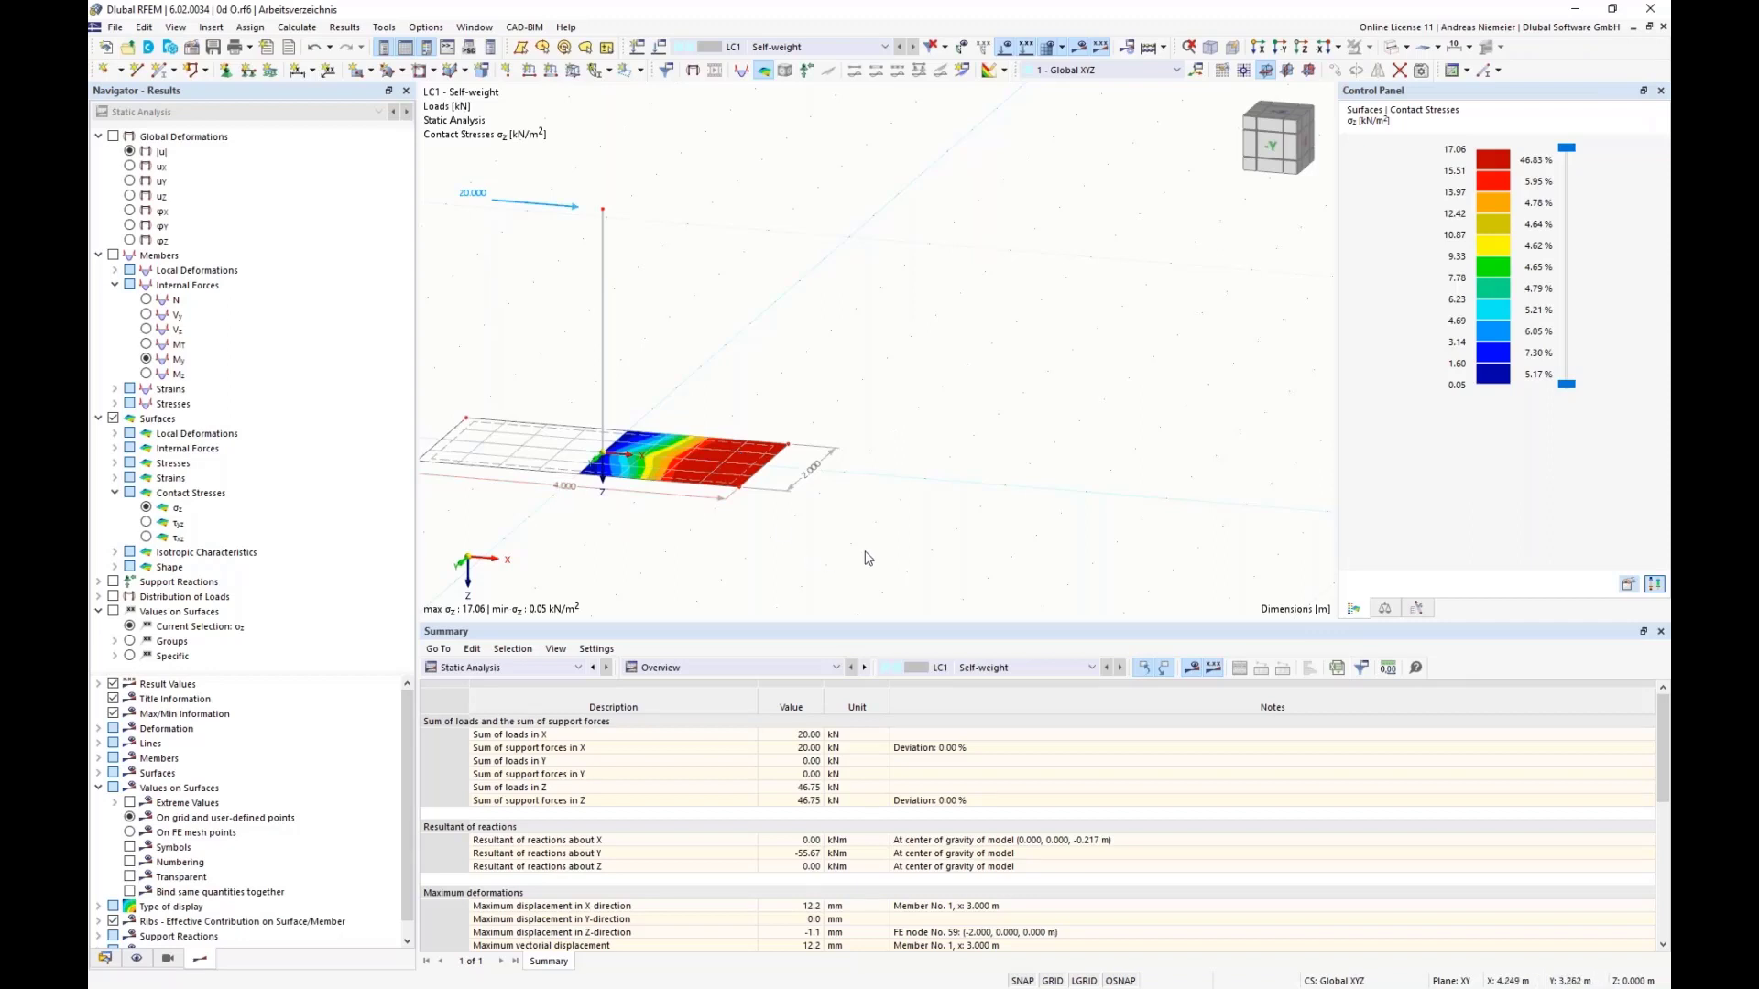
Step: Set the X-coordinate of nodes 5 and 6 on the plate's positive-X edge to 1.5 m
right_click(742, 492)
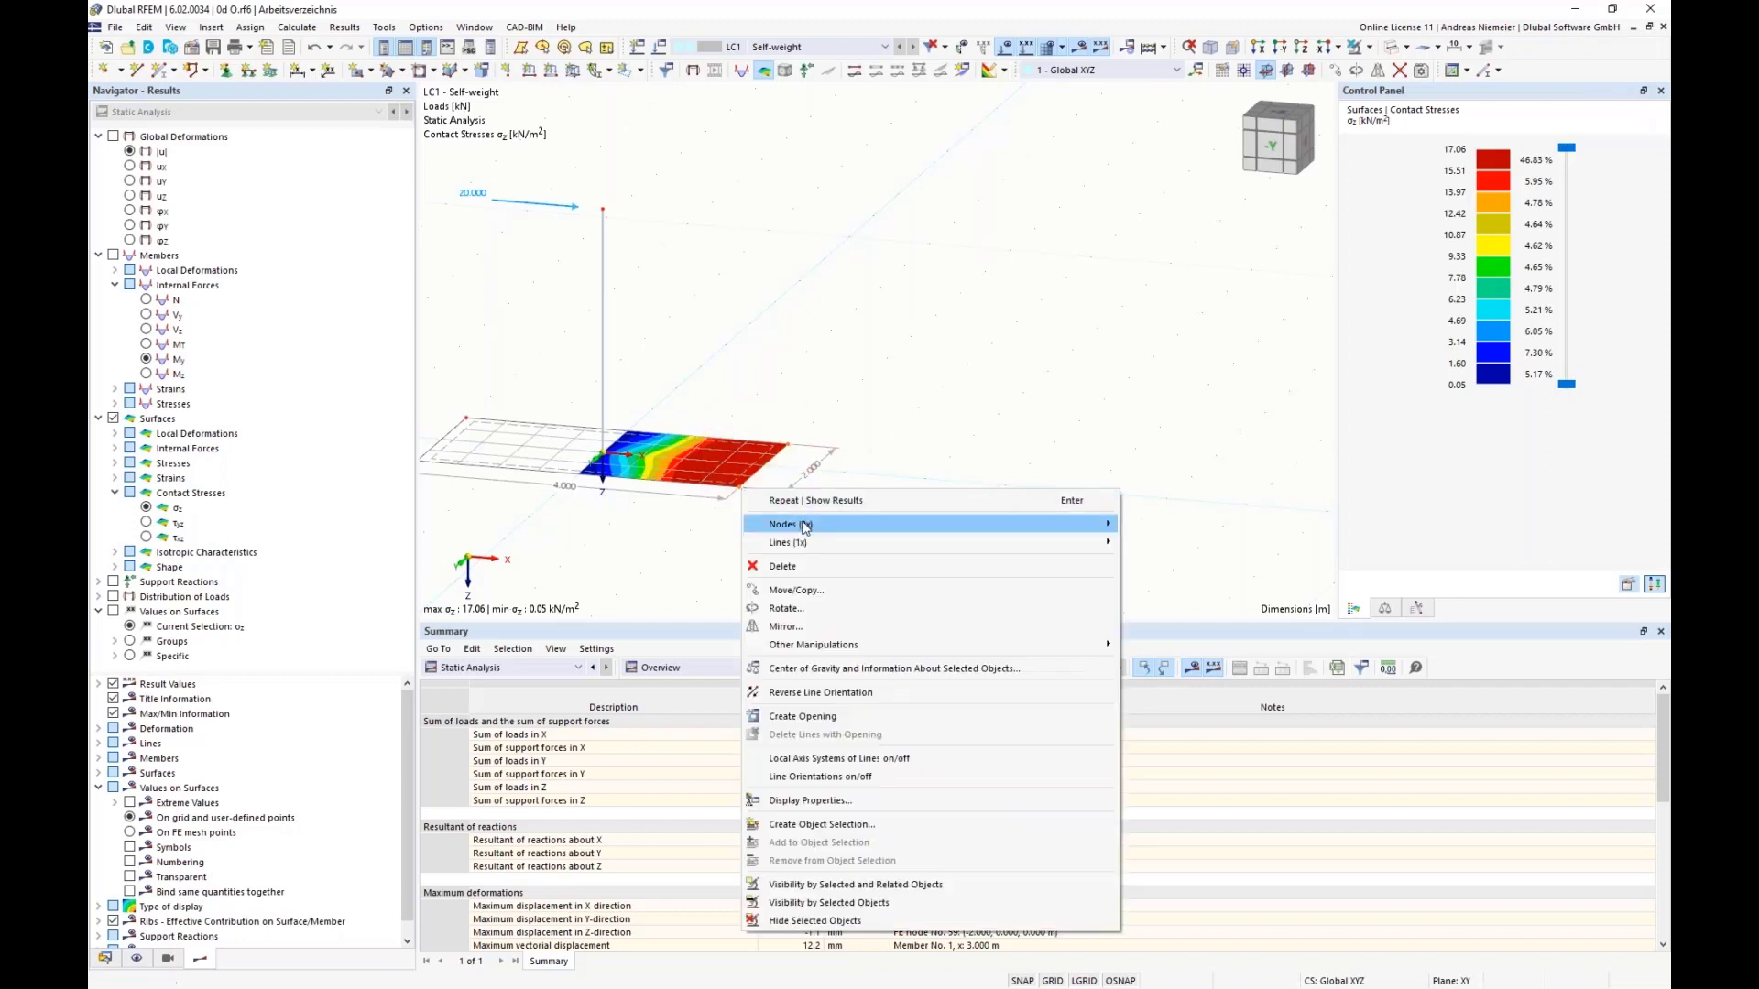
mouse_move(804, 527)
left_click(1150, 524)
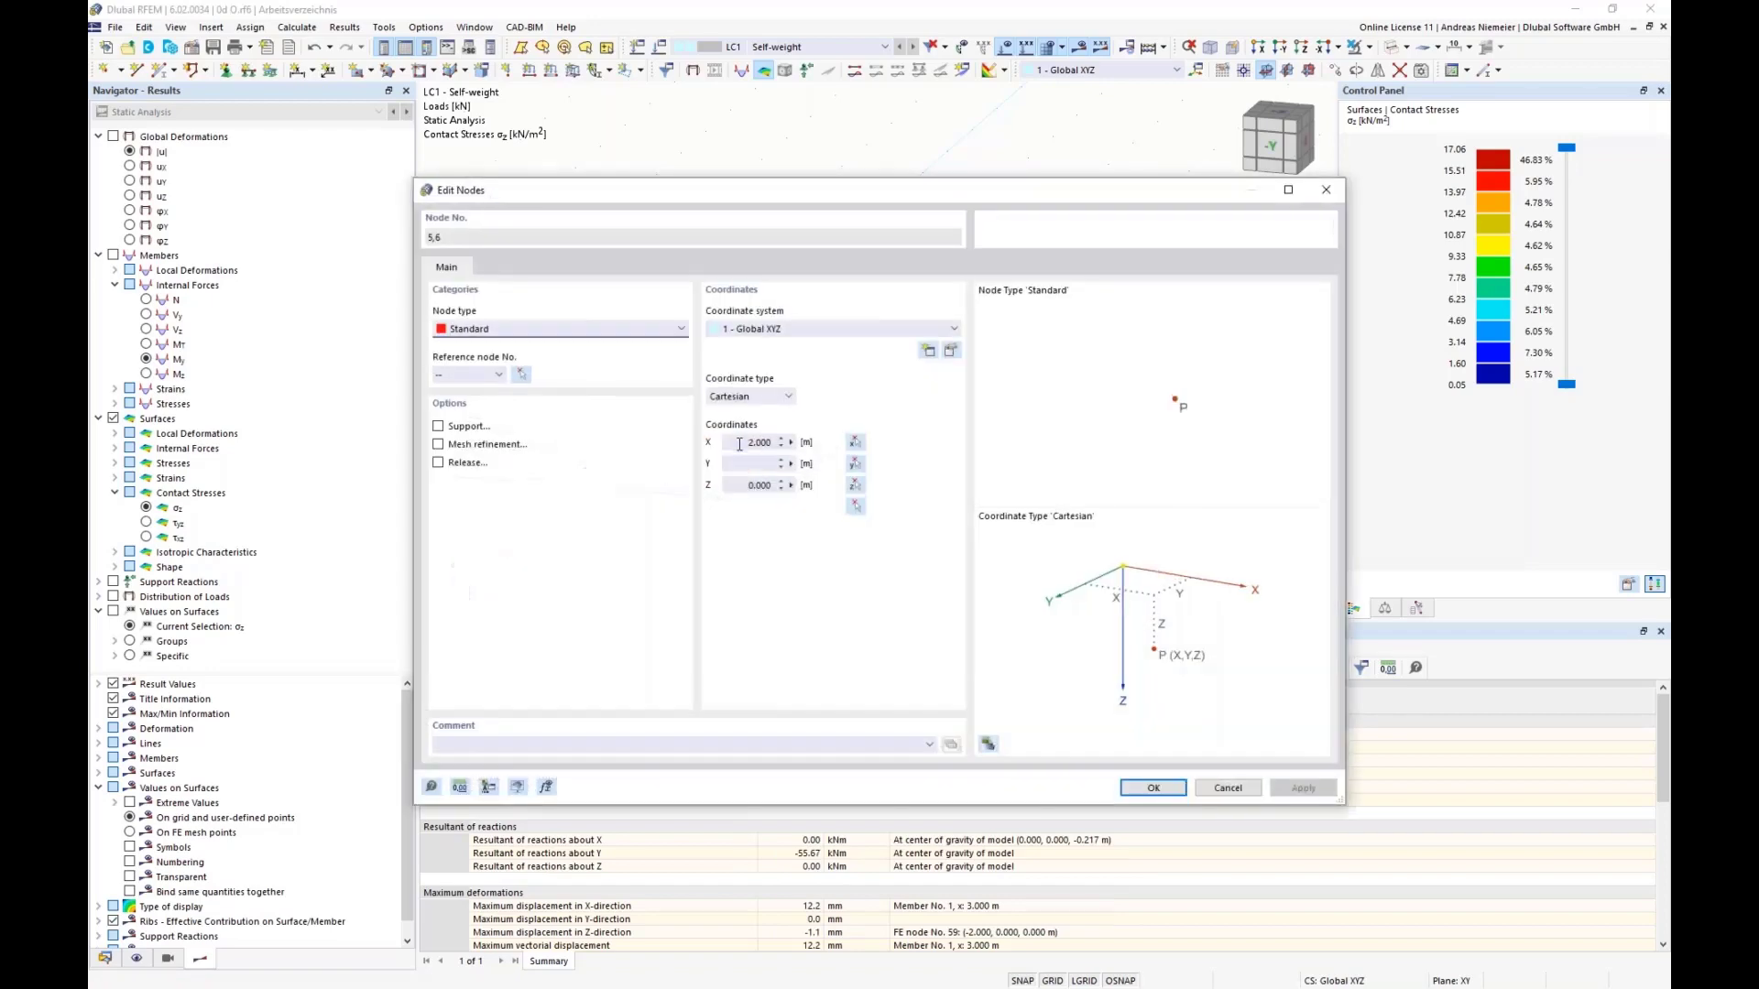
left_click(739, 444)
left_click(1174, 793)
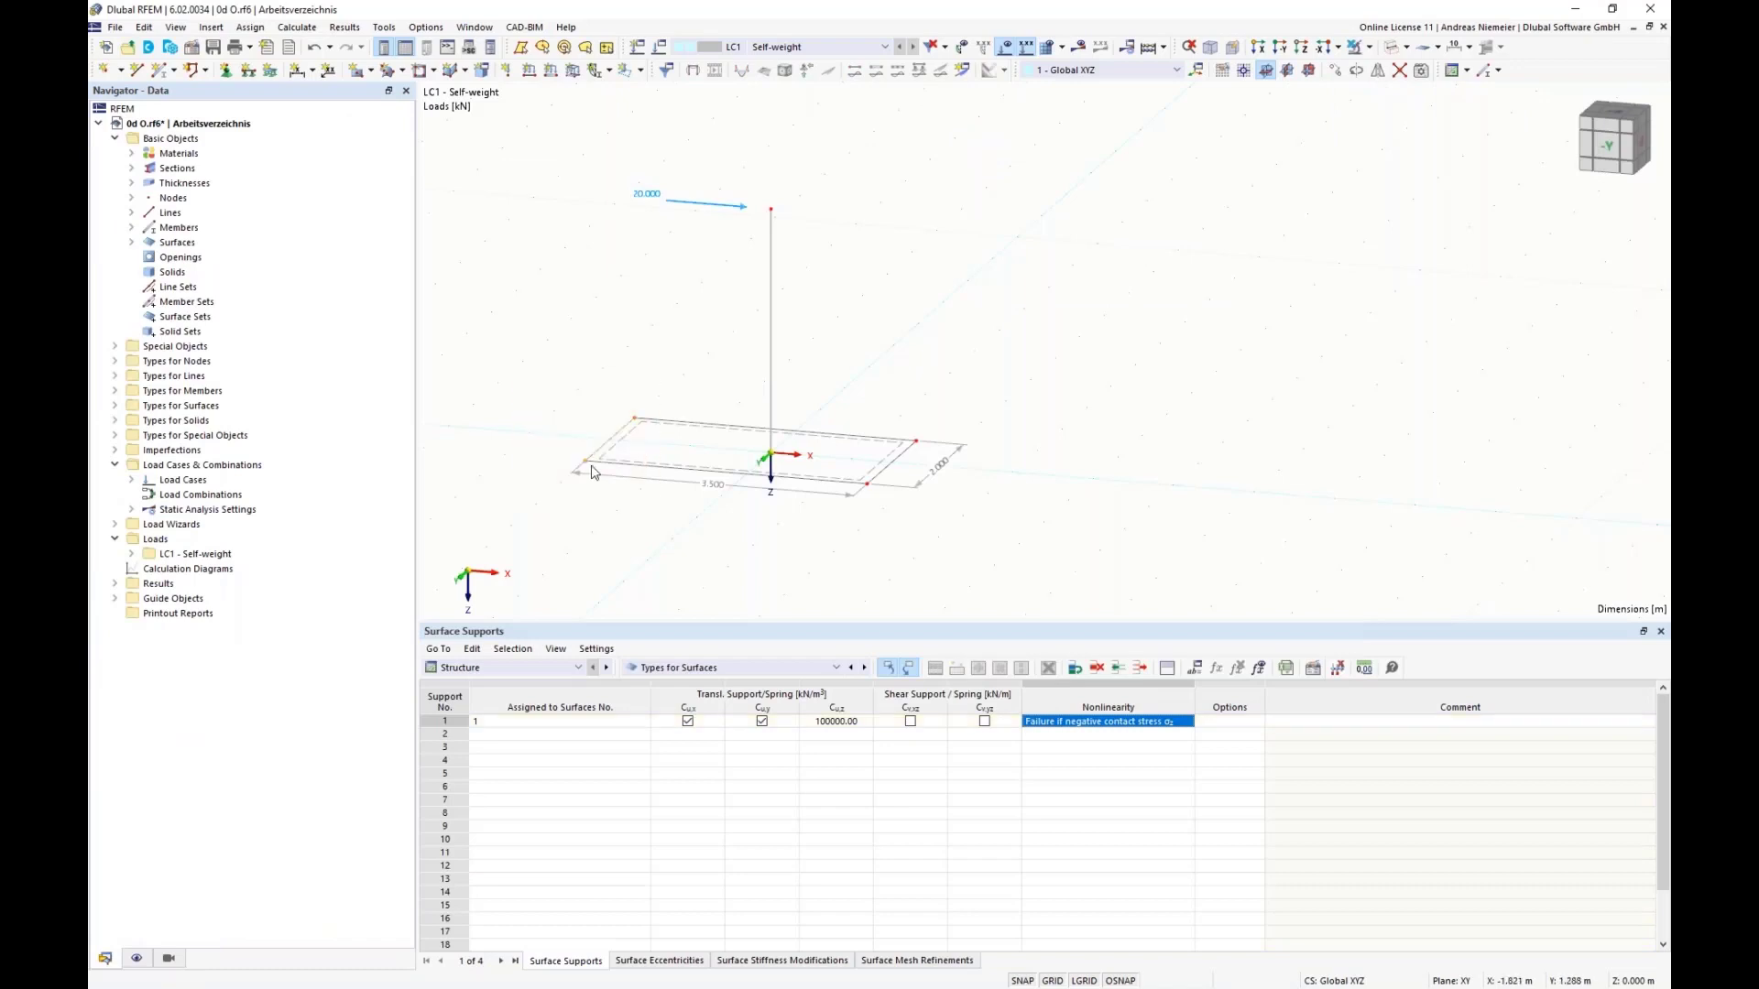
Step: Set the X-coordinate of nodes 3 and 4 on the plate's negative-X edge to -1.5 m and recalculate LC1
right_click(587, 466)
mouse_move(916, 499)
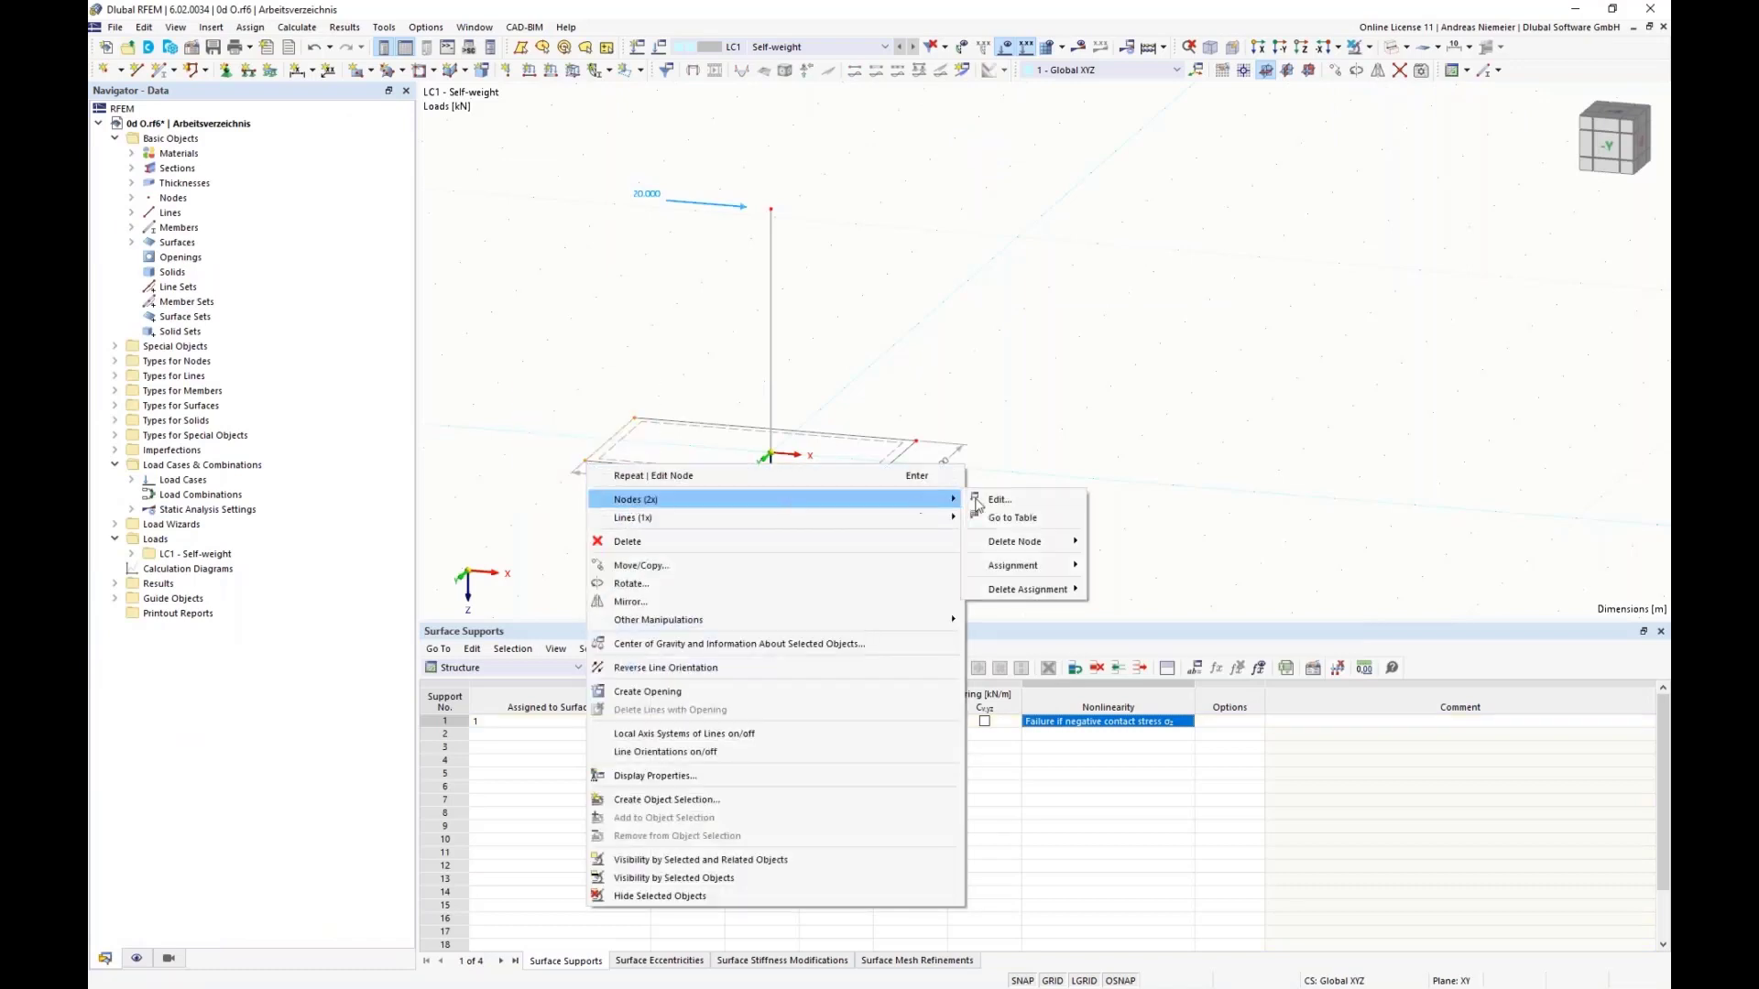
left_click(977, 501)
left_click(774, 445)
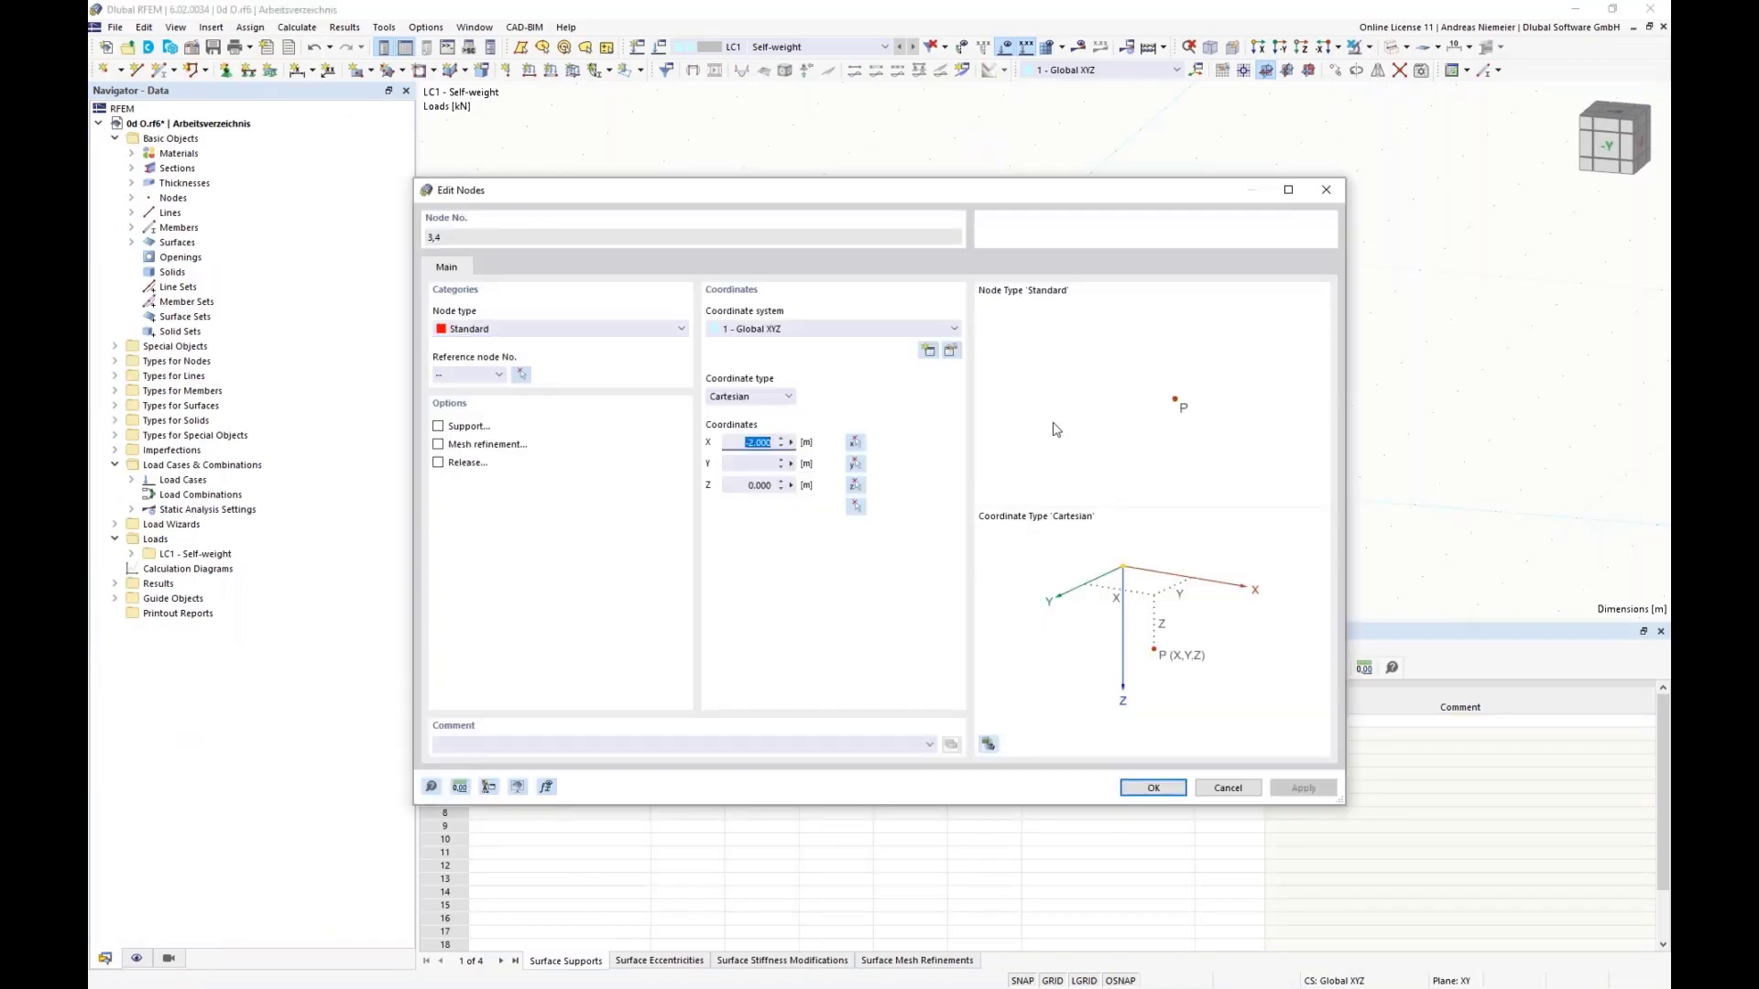
type("-1,5")
key("Return")
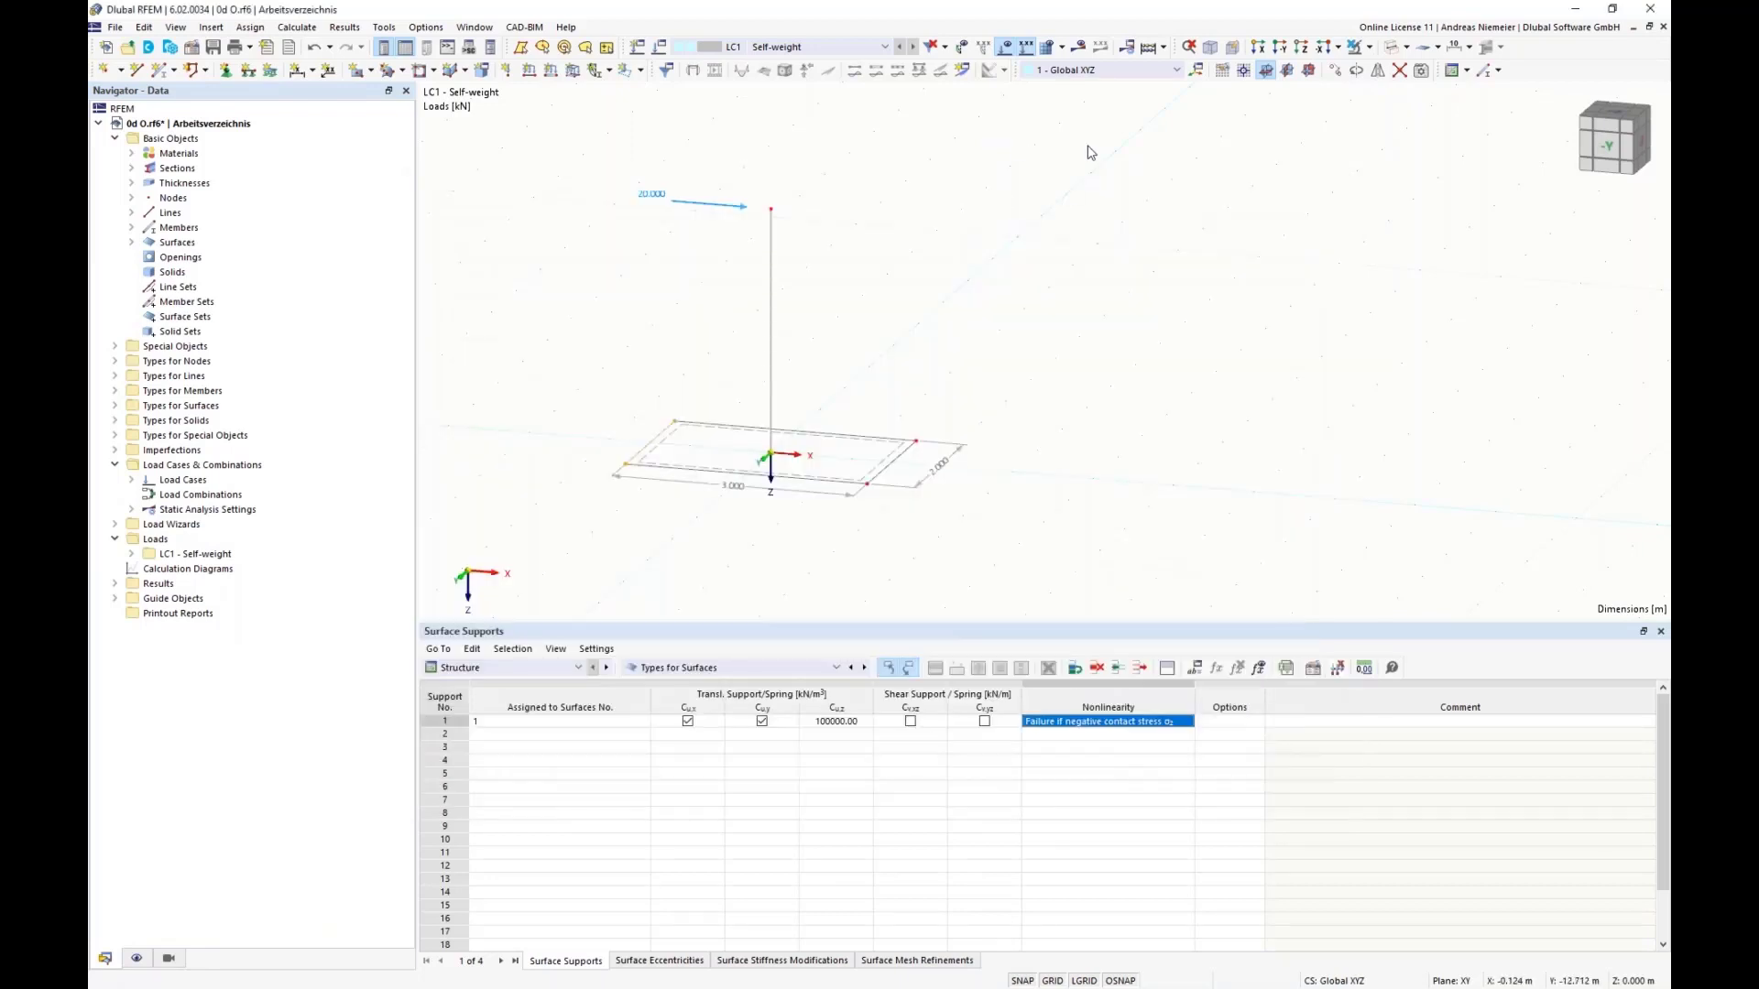
left_click(1079, 47)
left_click(982, 574)
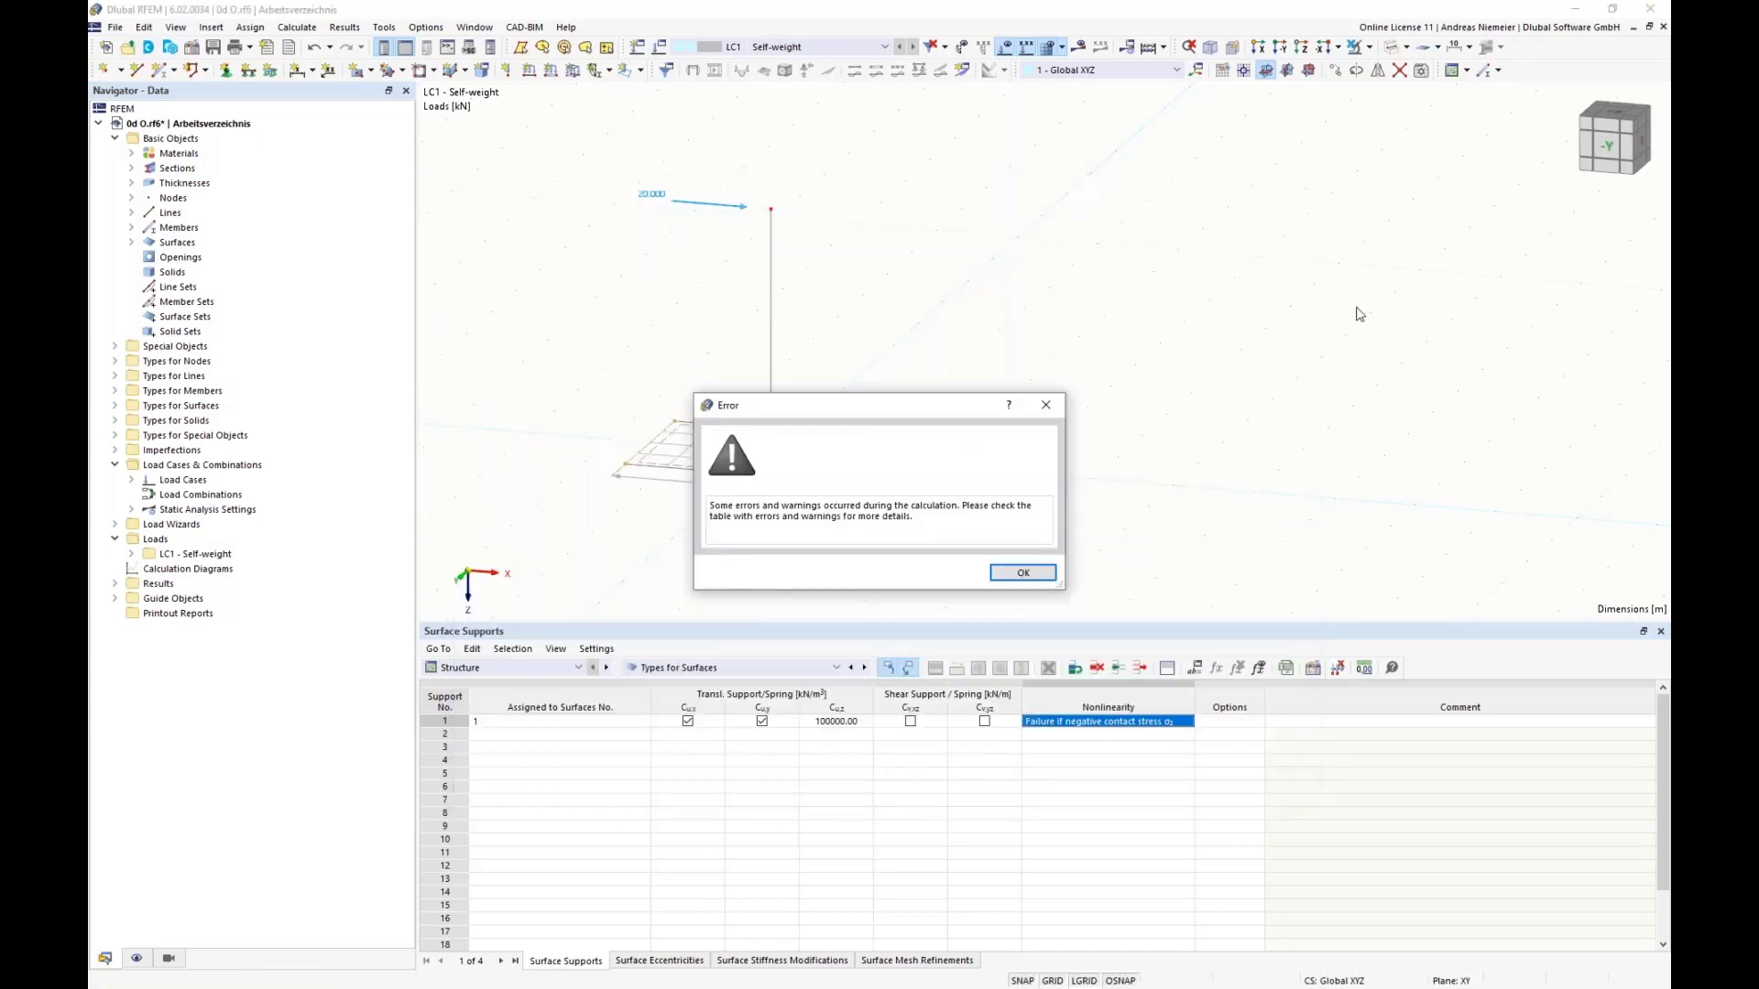
left_click(1027, 577)
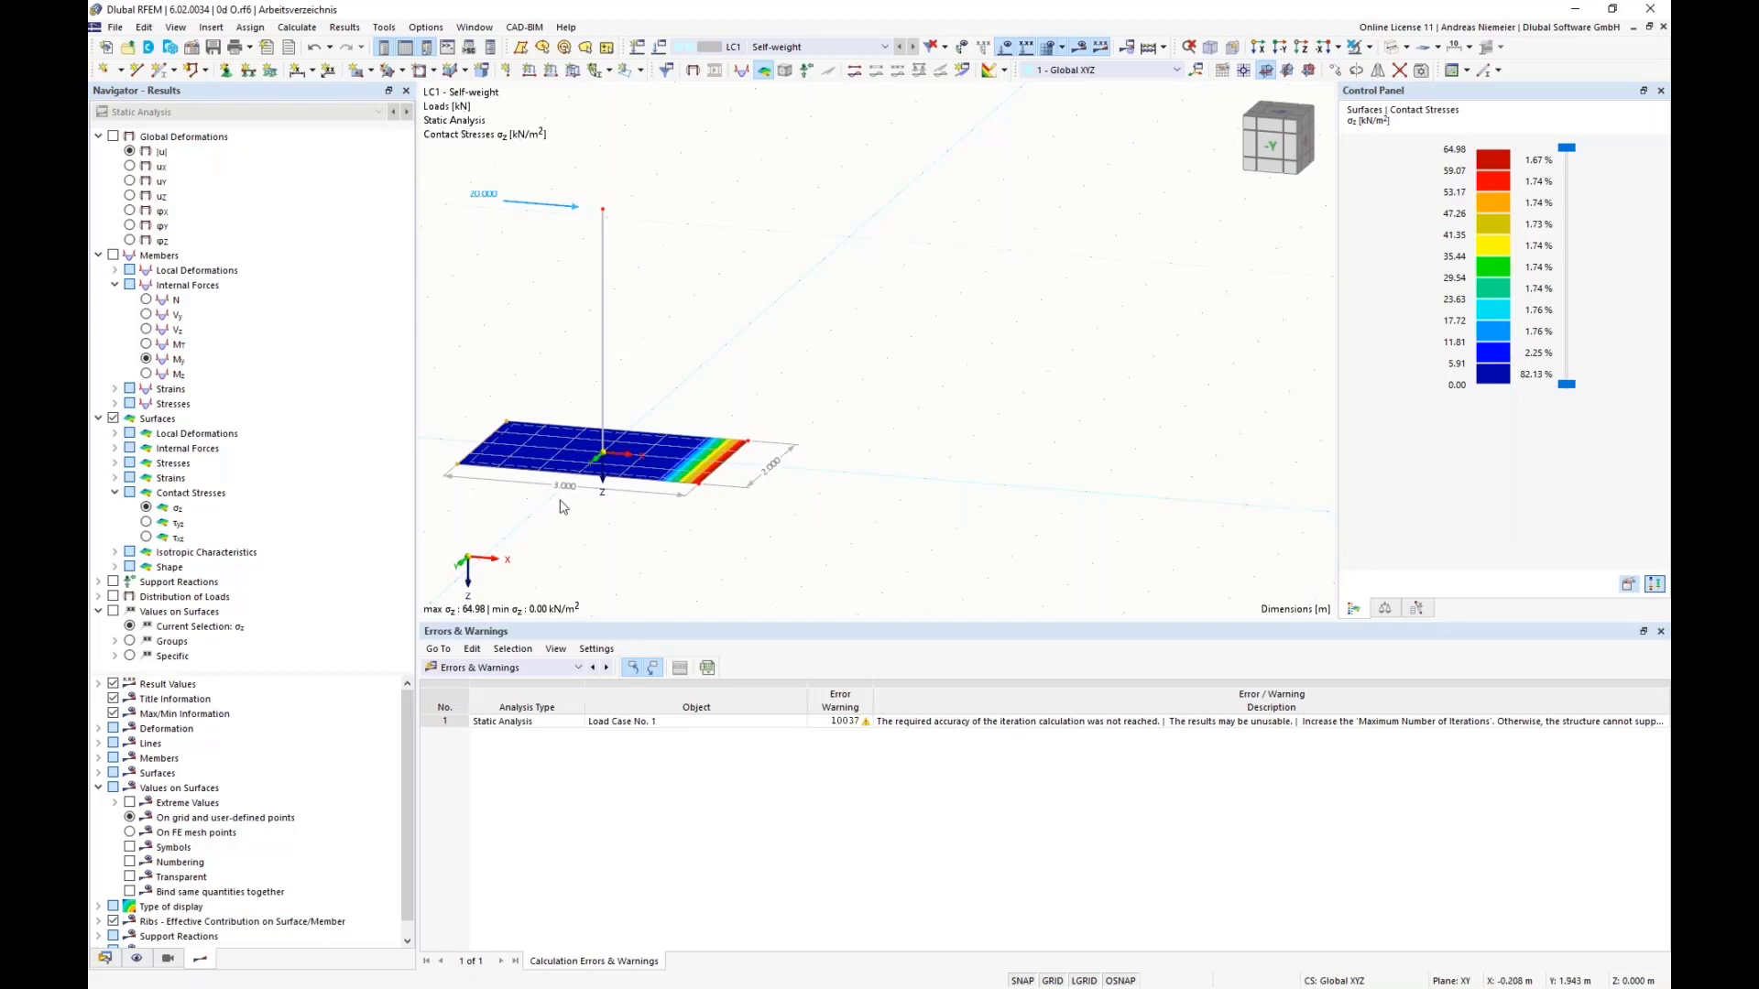
Step: Set the X-coordinate of nodes 5 and 6 on the plate's positive-X edge to 1.7 m
right_click(698, 486)
mouse_move(748, 520)
left_click(1110, 519)
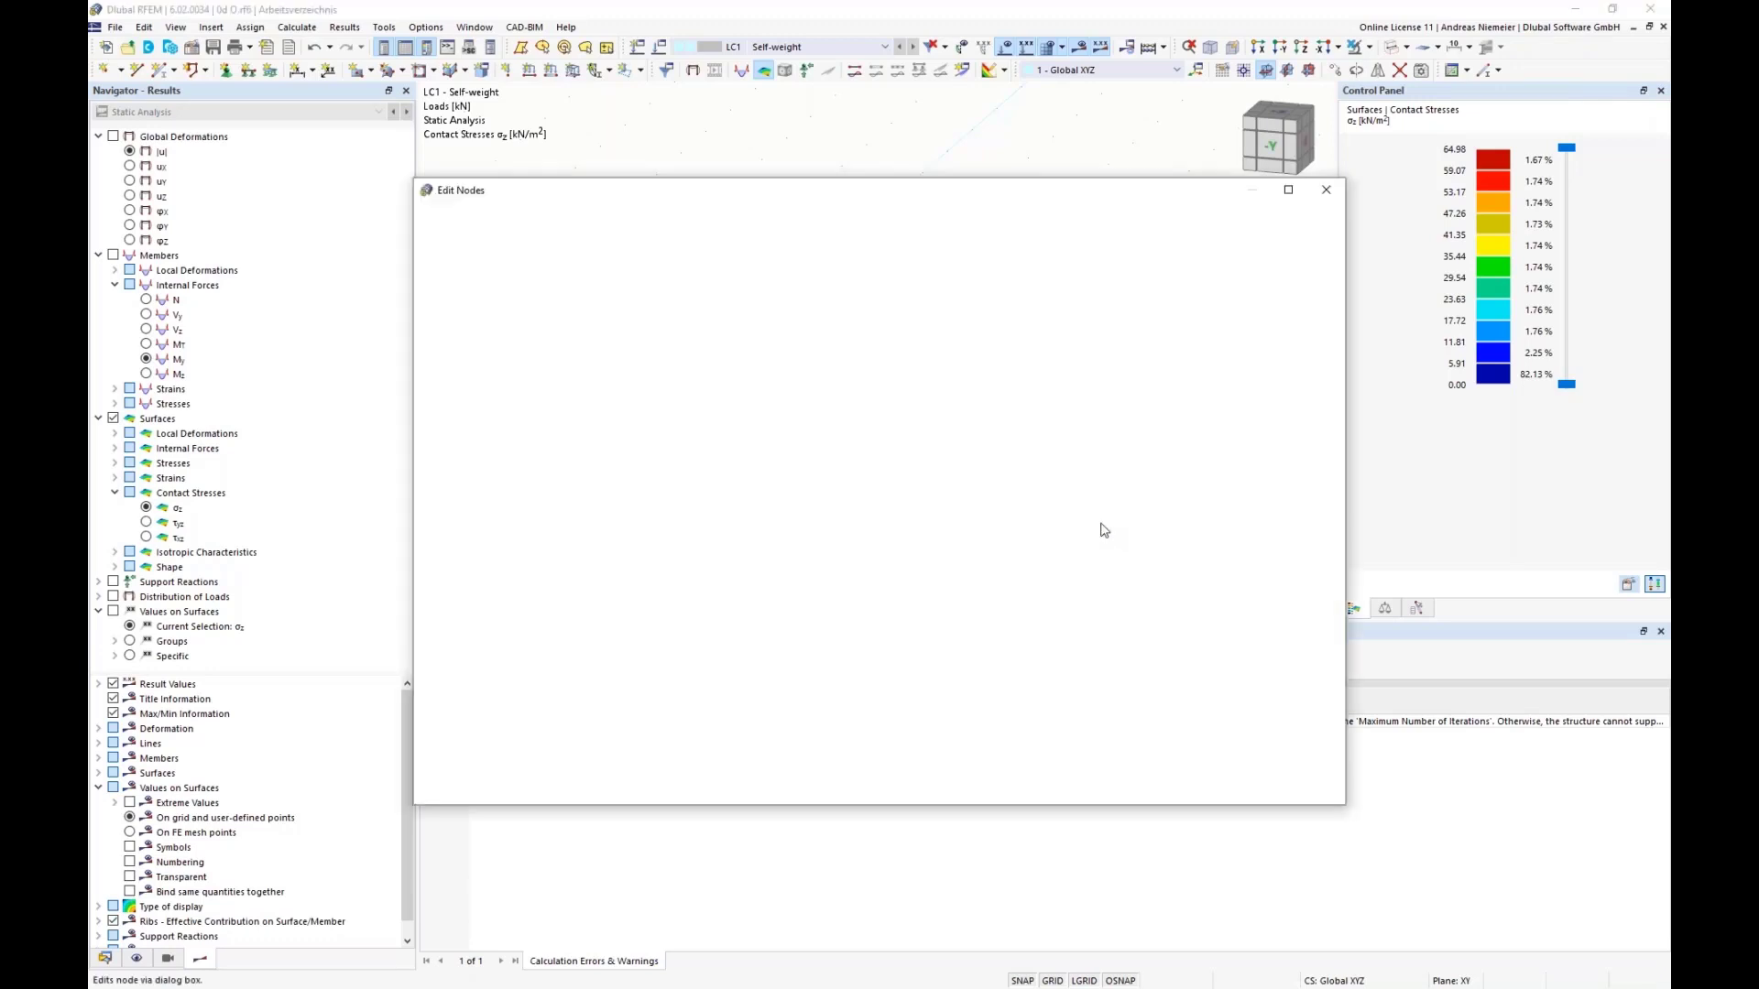
left_click_drag(740, 444, 912, 450)
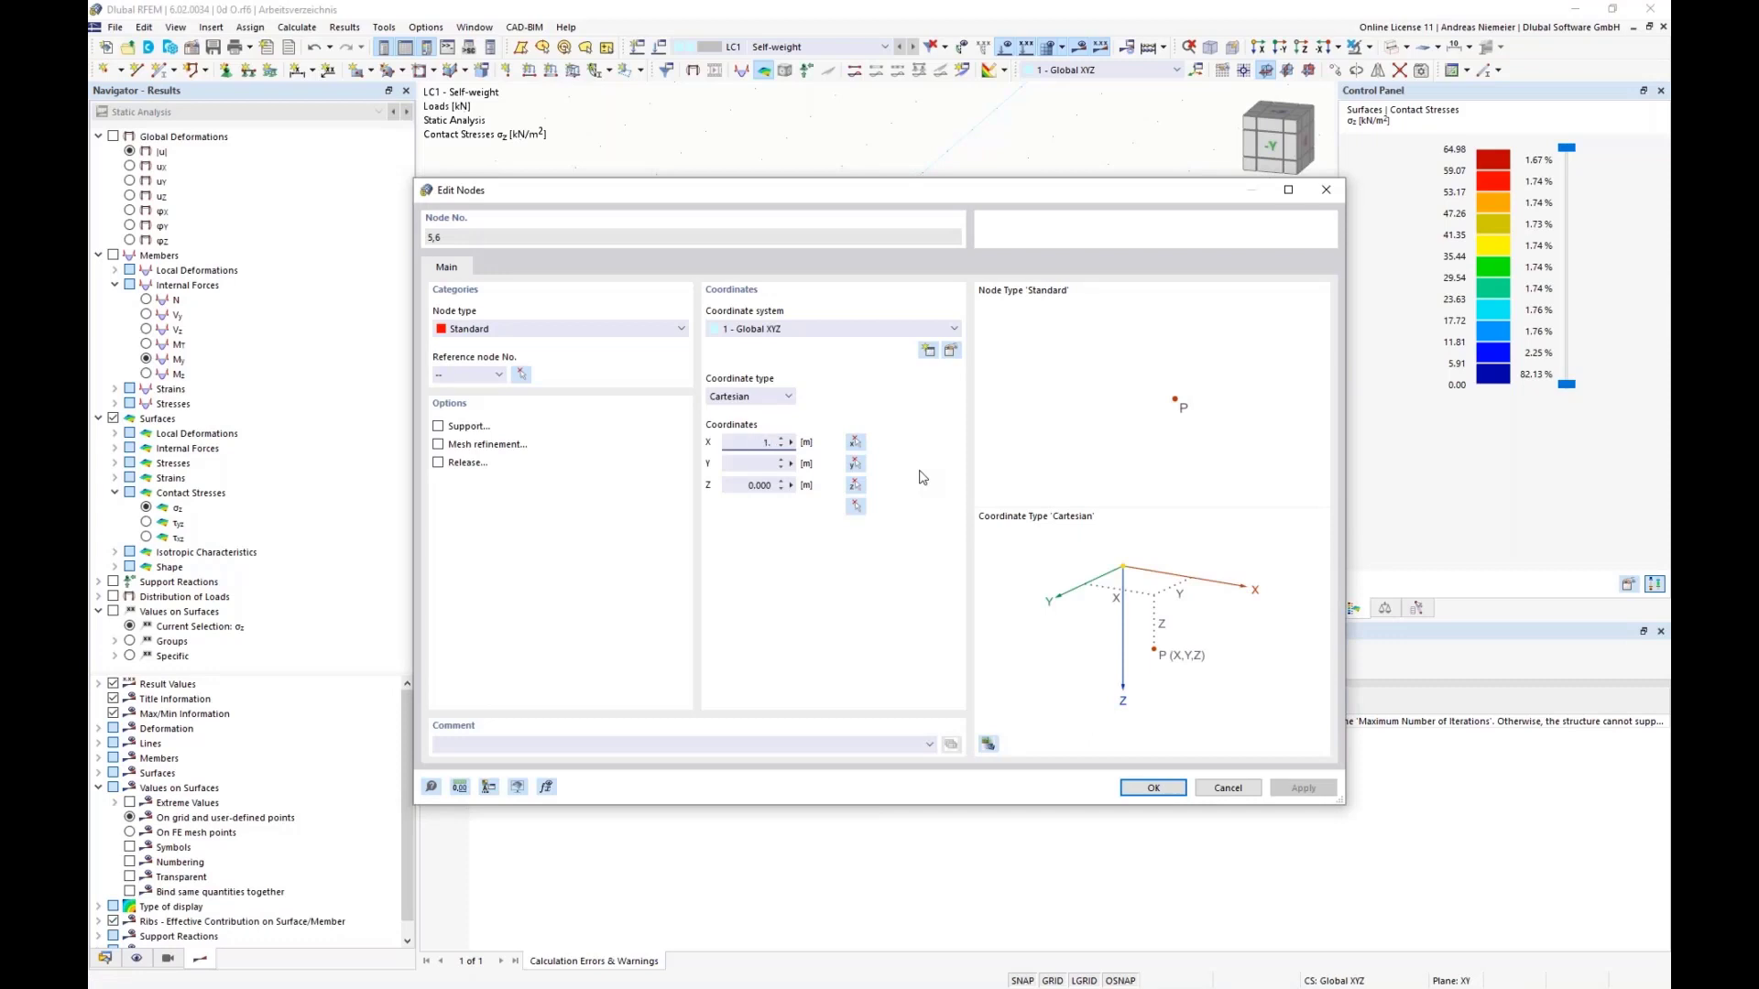
left_click(1154, 788)
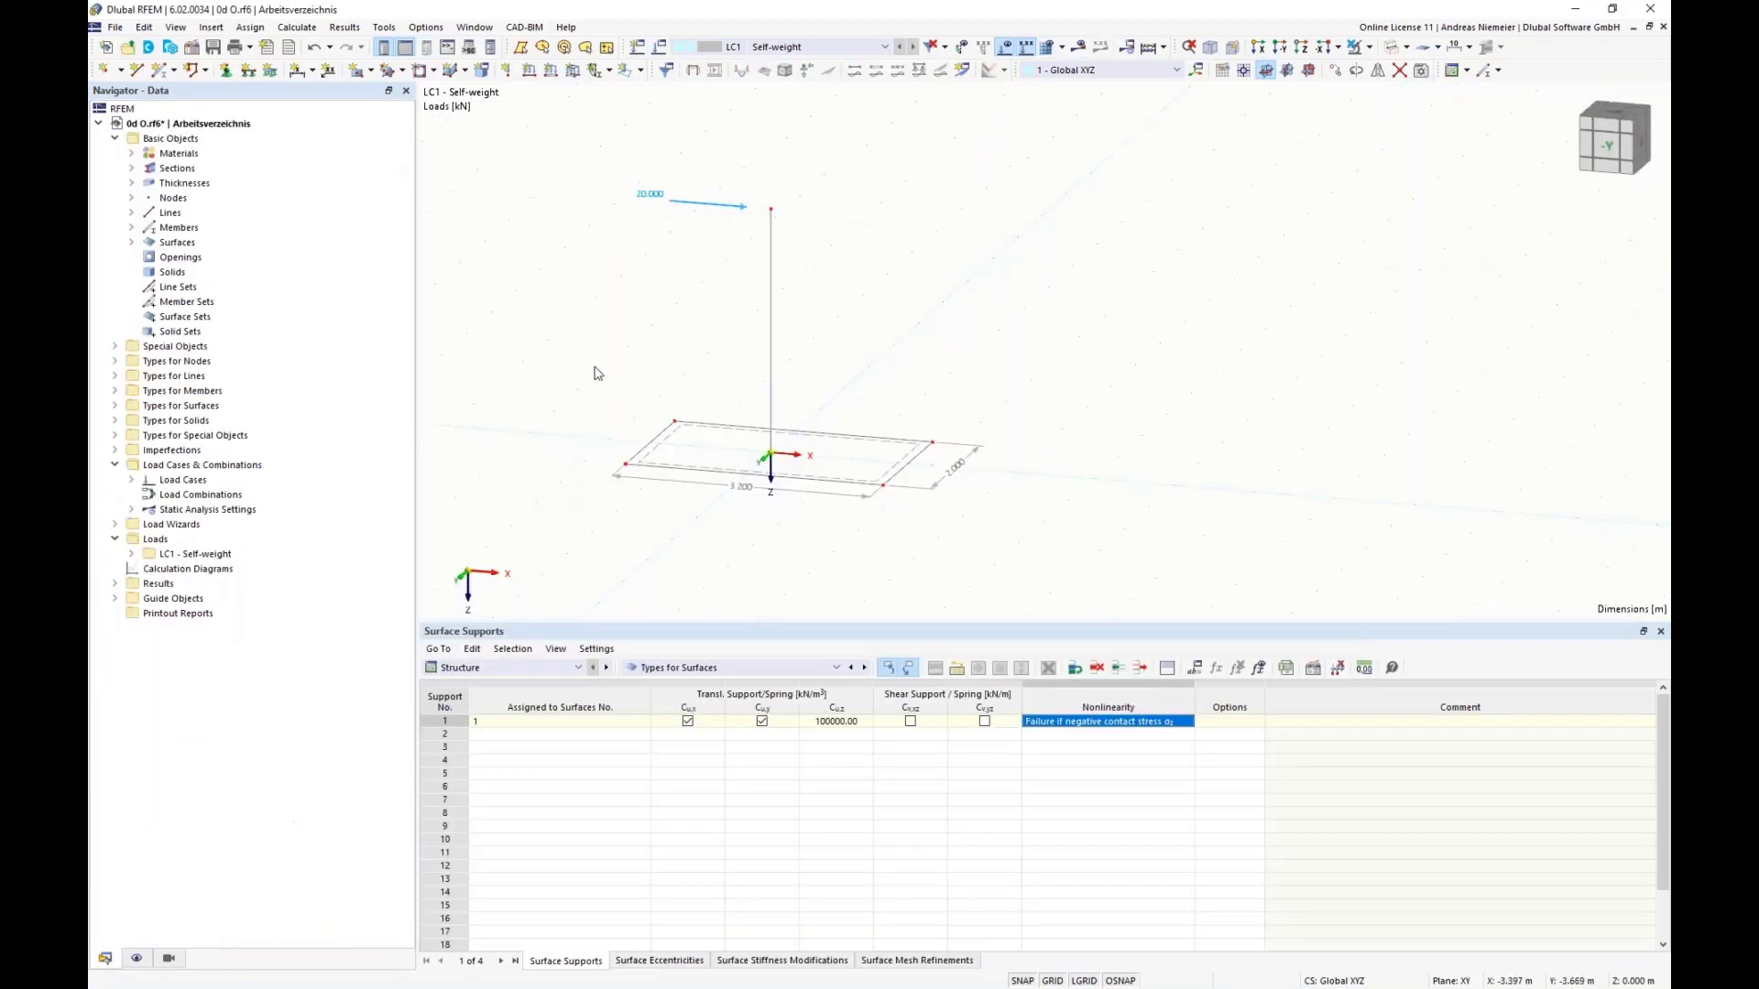
Step: Set the X-coordinate of nodes 3 and 4 on the plate's negative-X edge to -1.7 m and recalculate LC1
right_click(627, 472)
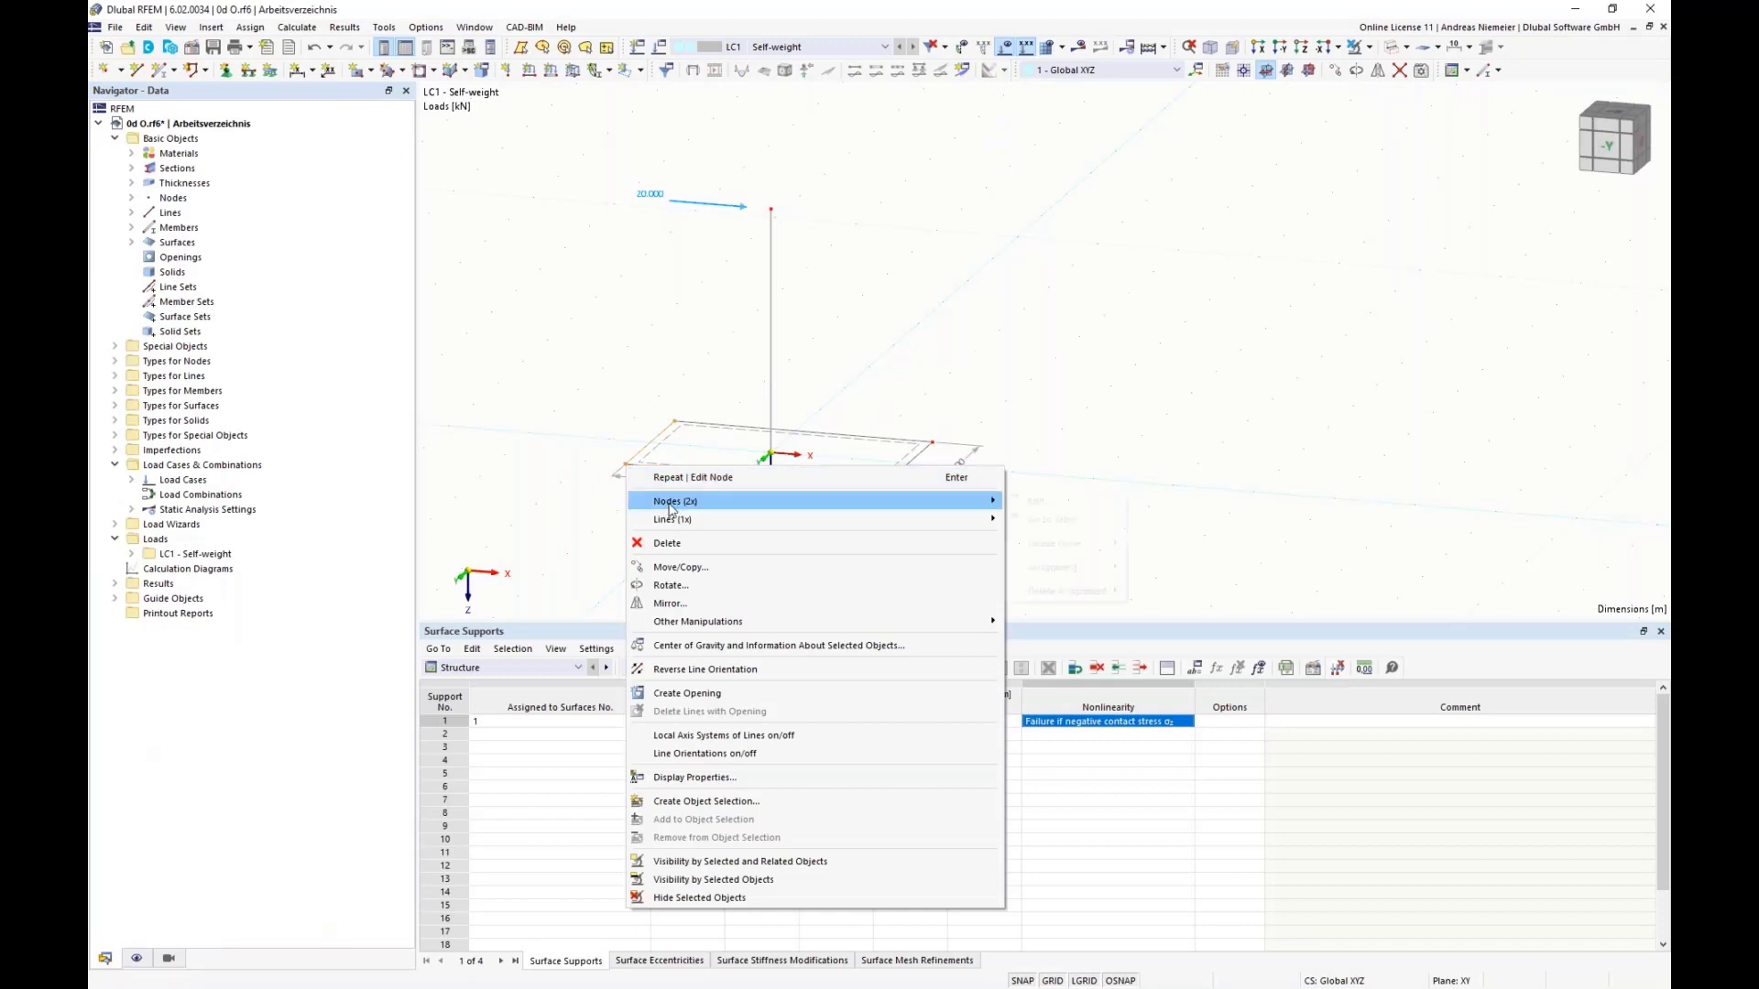
mouse_move(668, 509)
left_click(1049, 502)
double_click(733, 443)
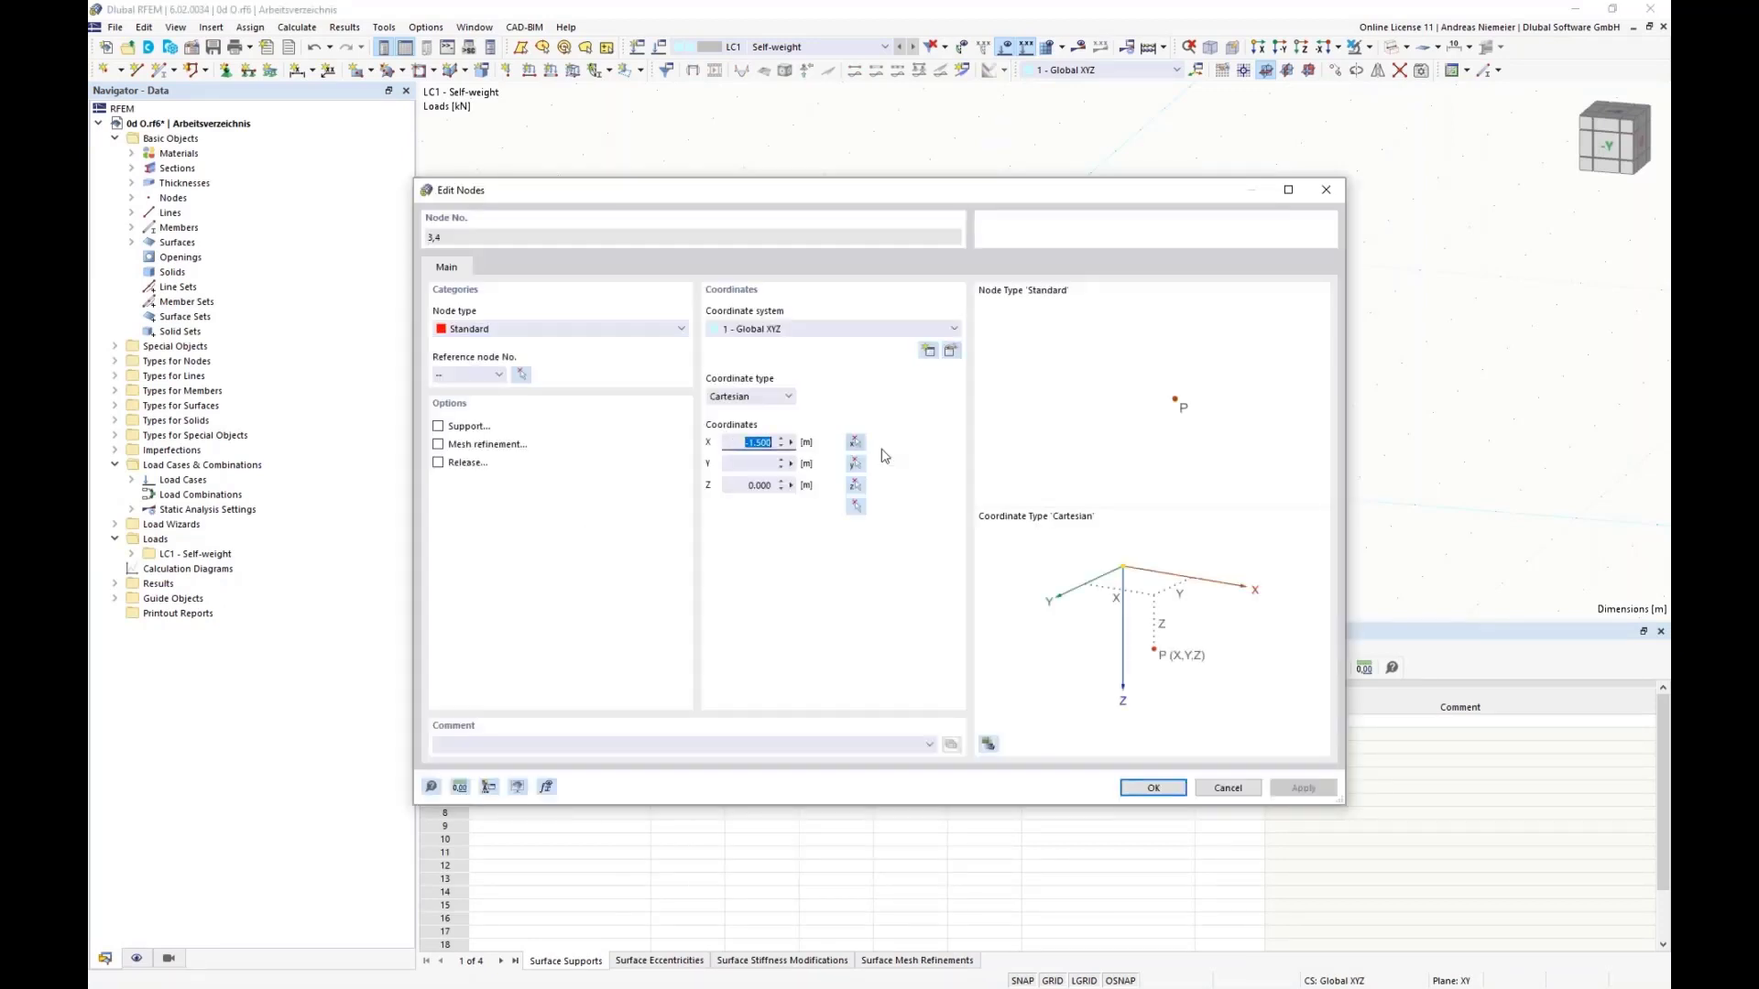
key("BackSpace")
type("-1,7")
key("Return")
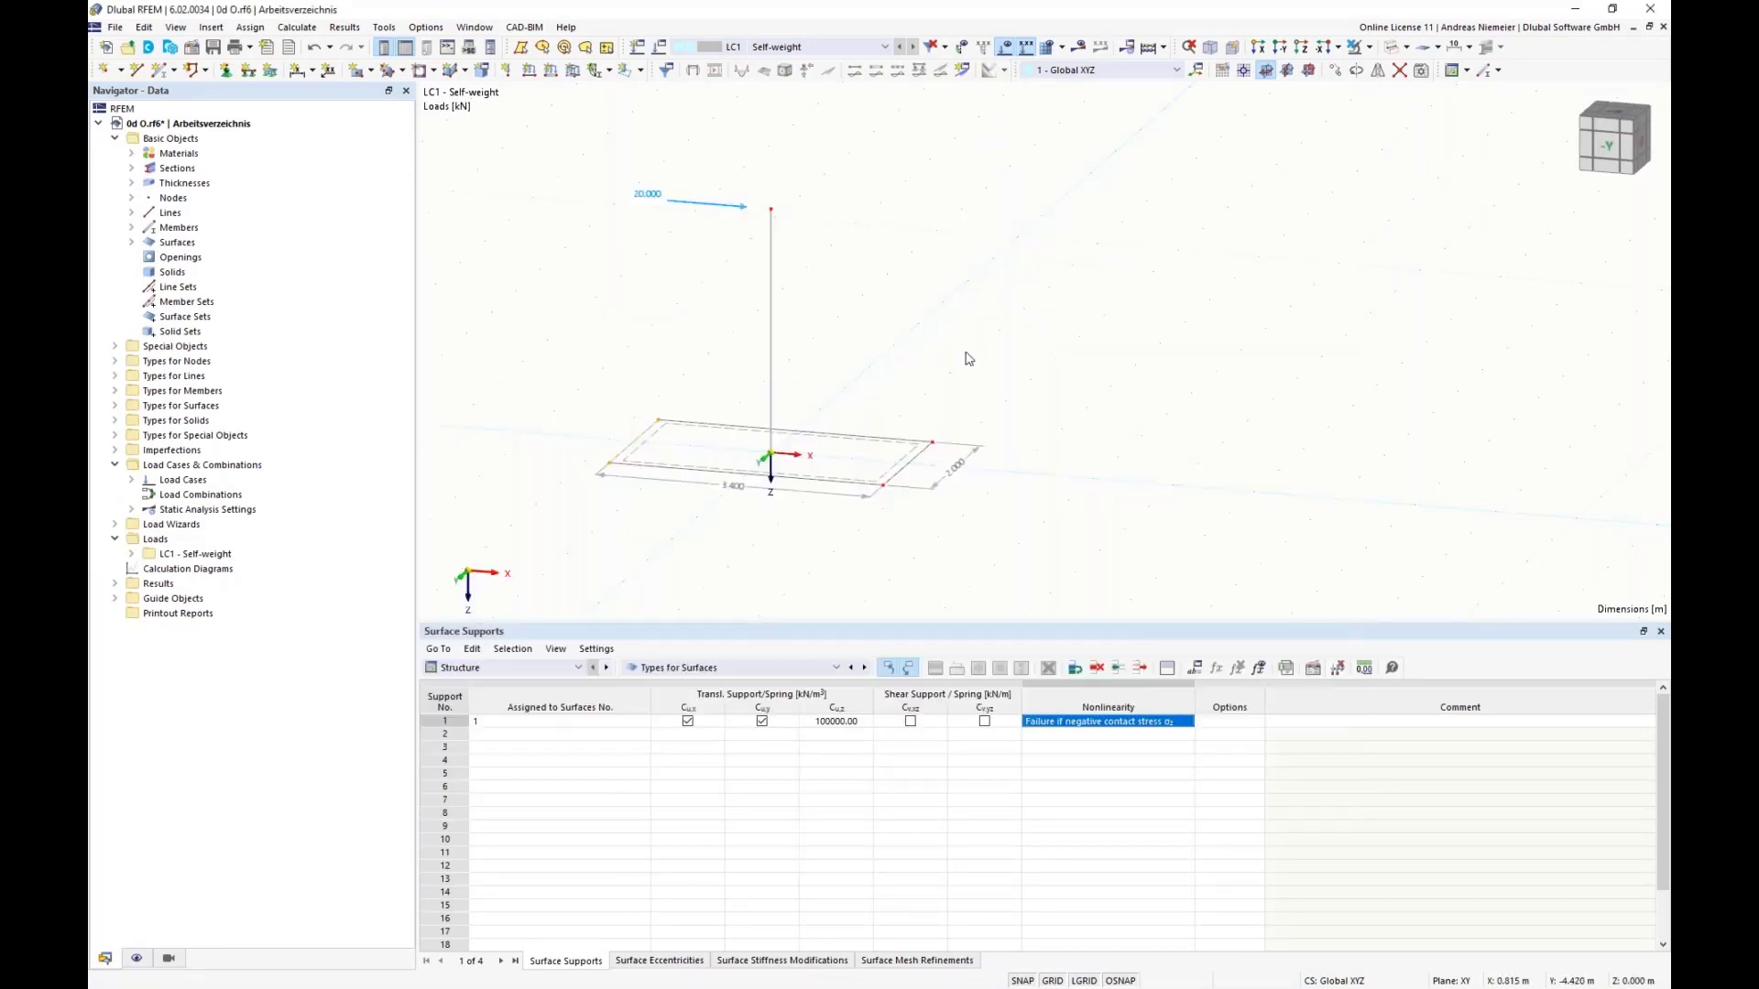
left_click(1078, 46)
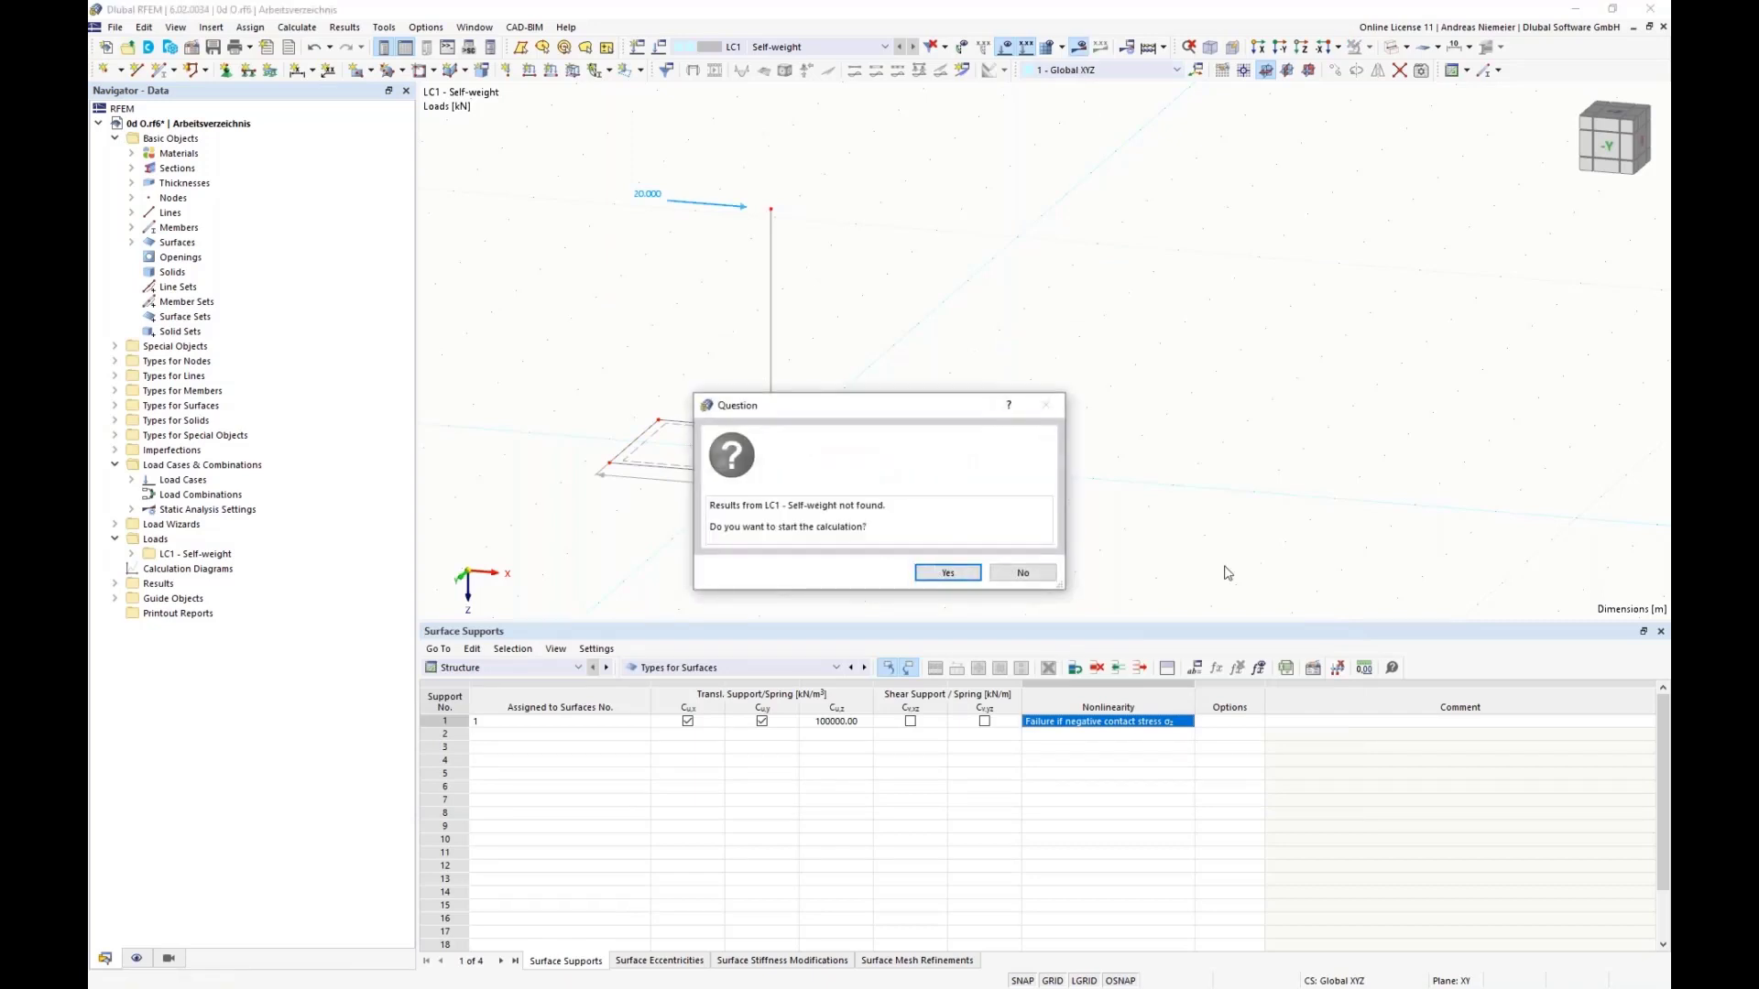
left_click(955, 573)
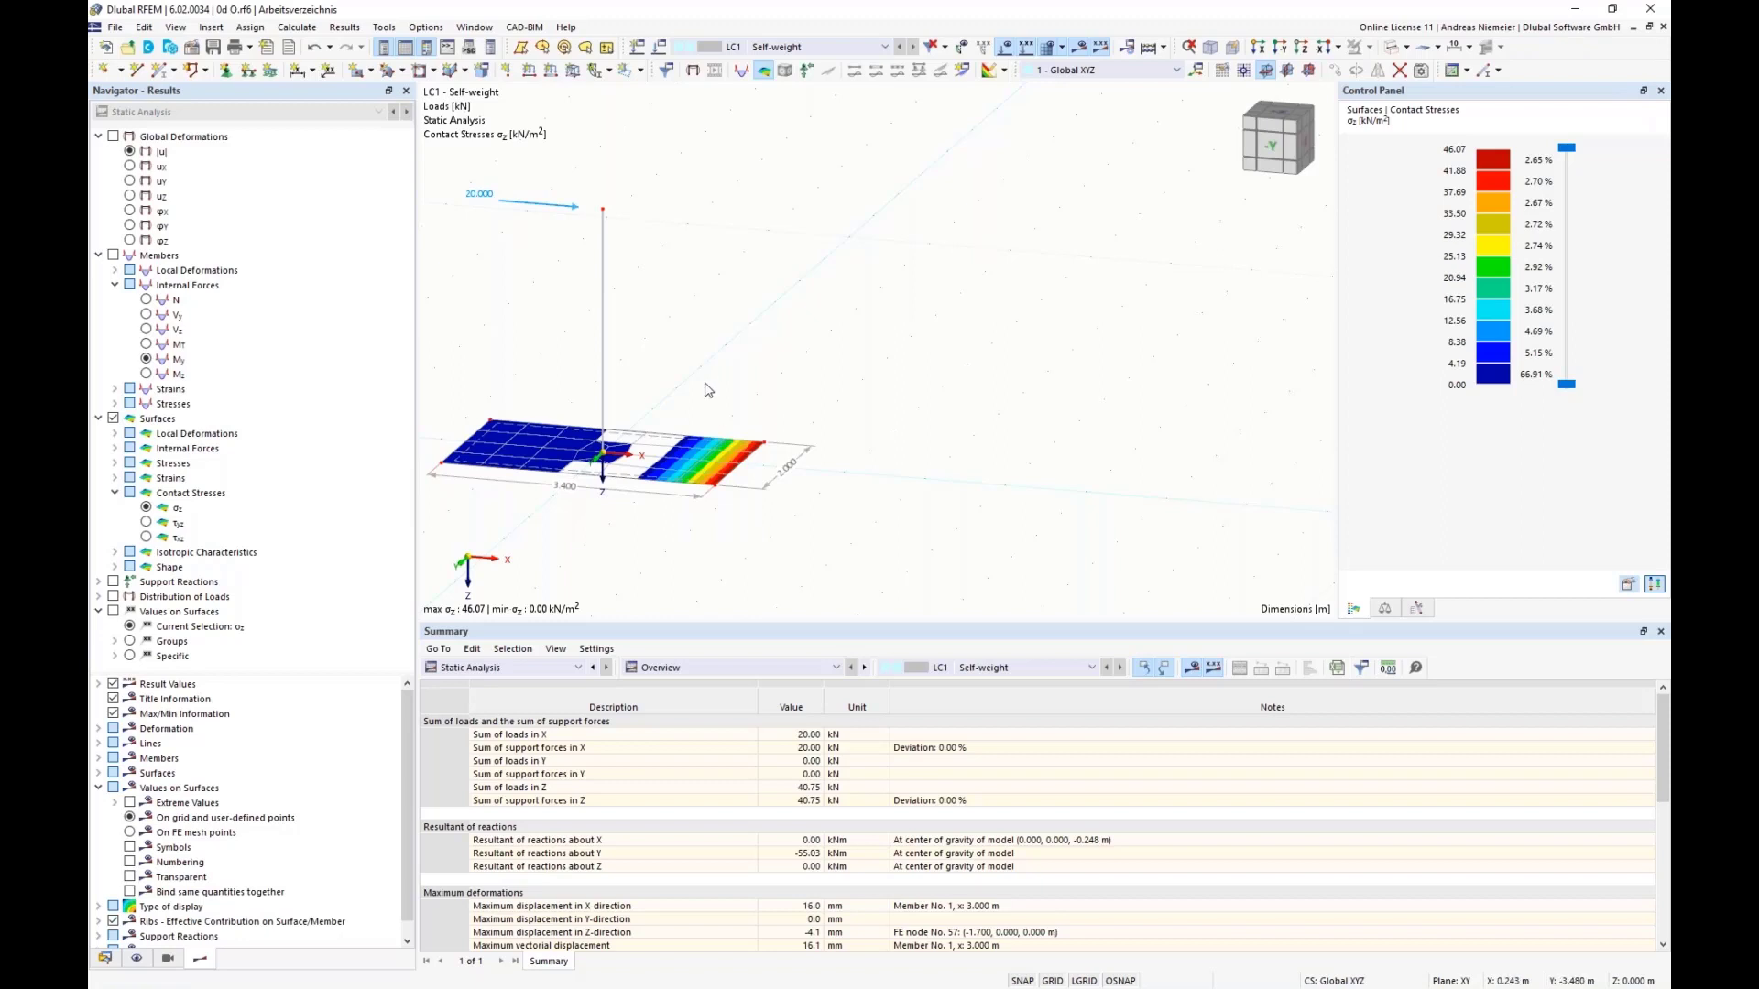
Step: Set the X-coordinate of nodes 5 and 6 on the plate's positive-X edge to 1.6 m
right_click(716, 487)
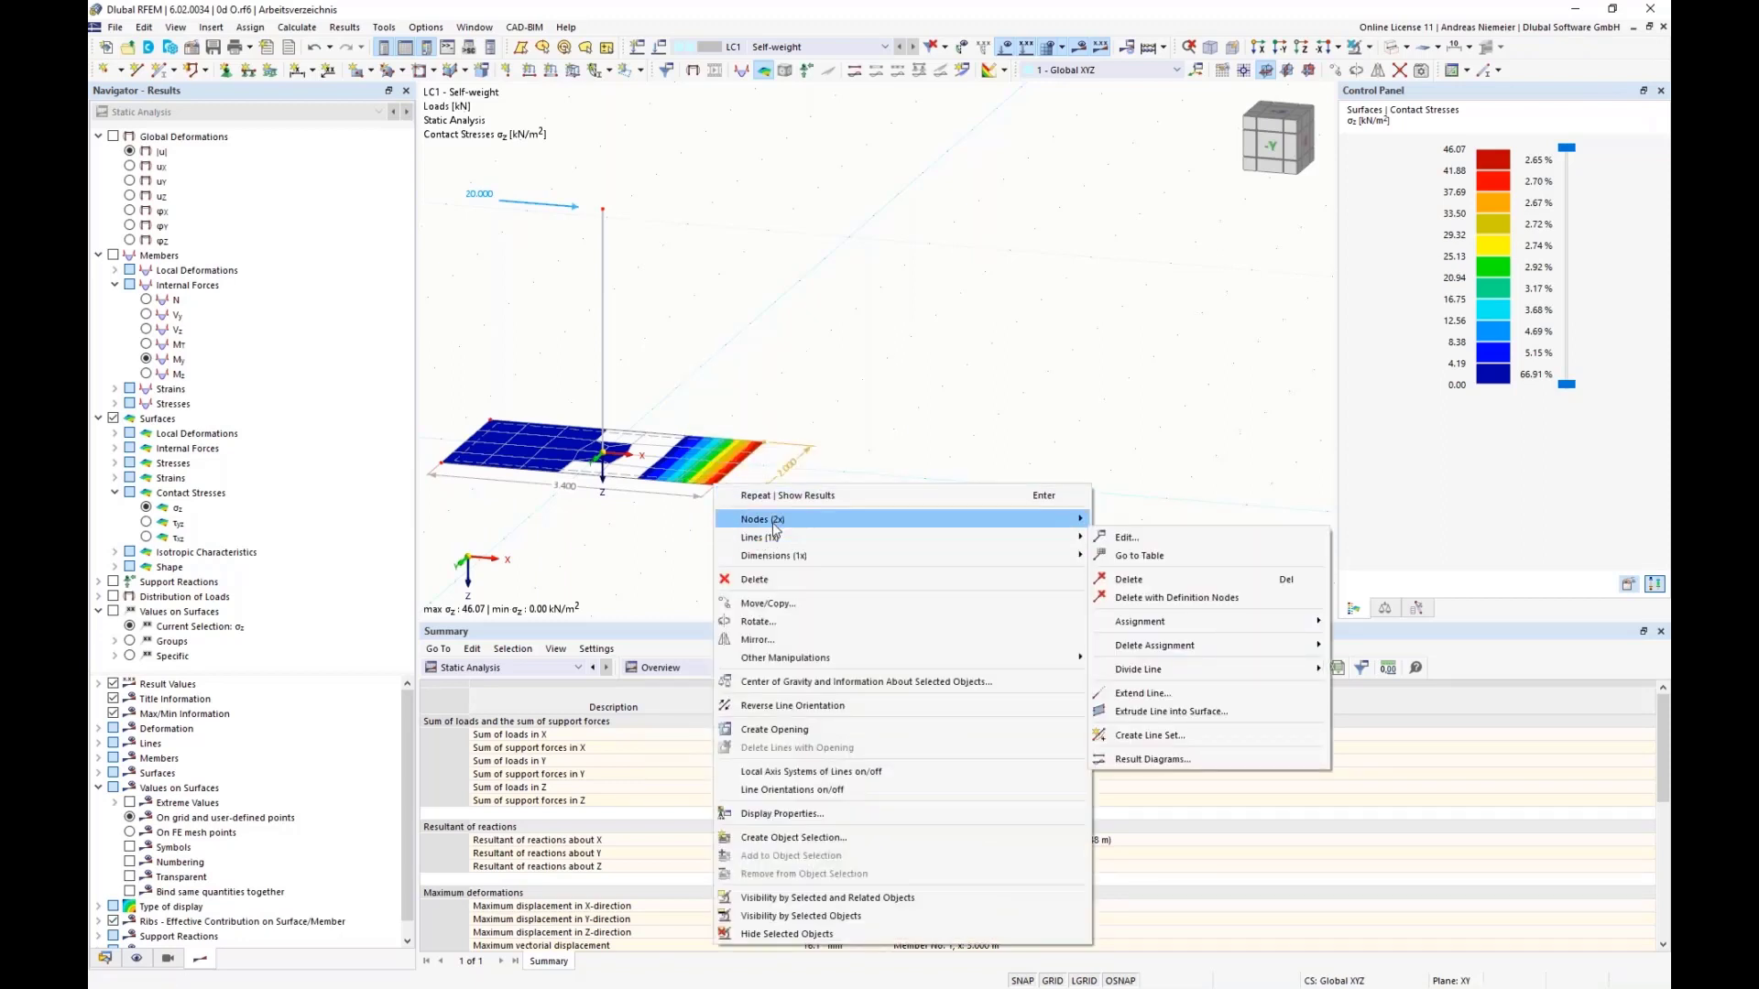
mouse_move(1054, 520)
left_click(1112, 525)
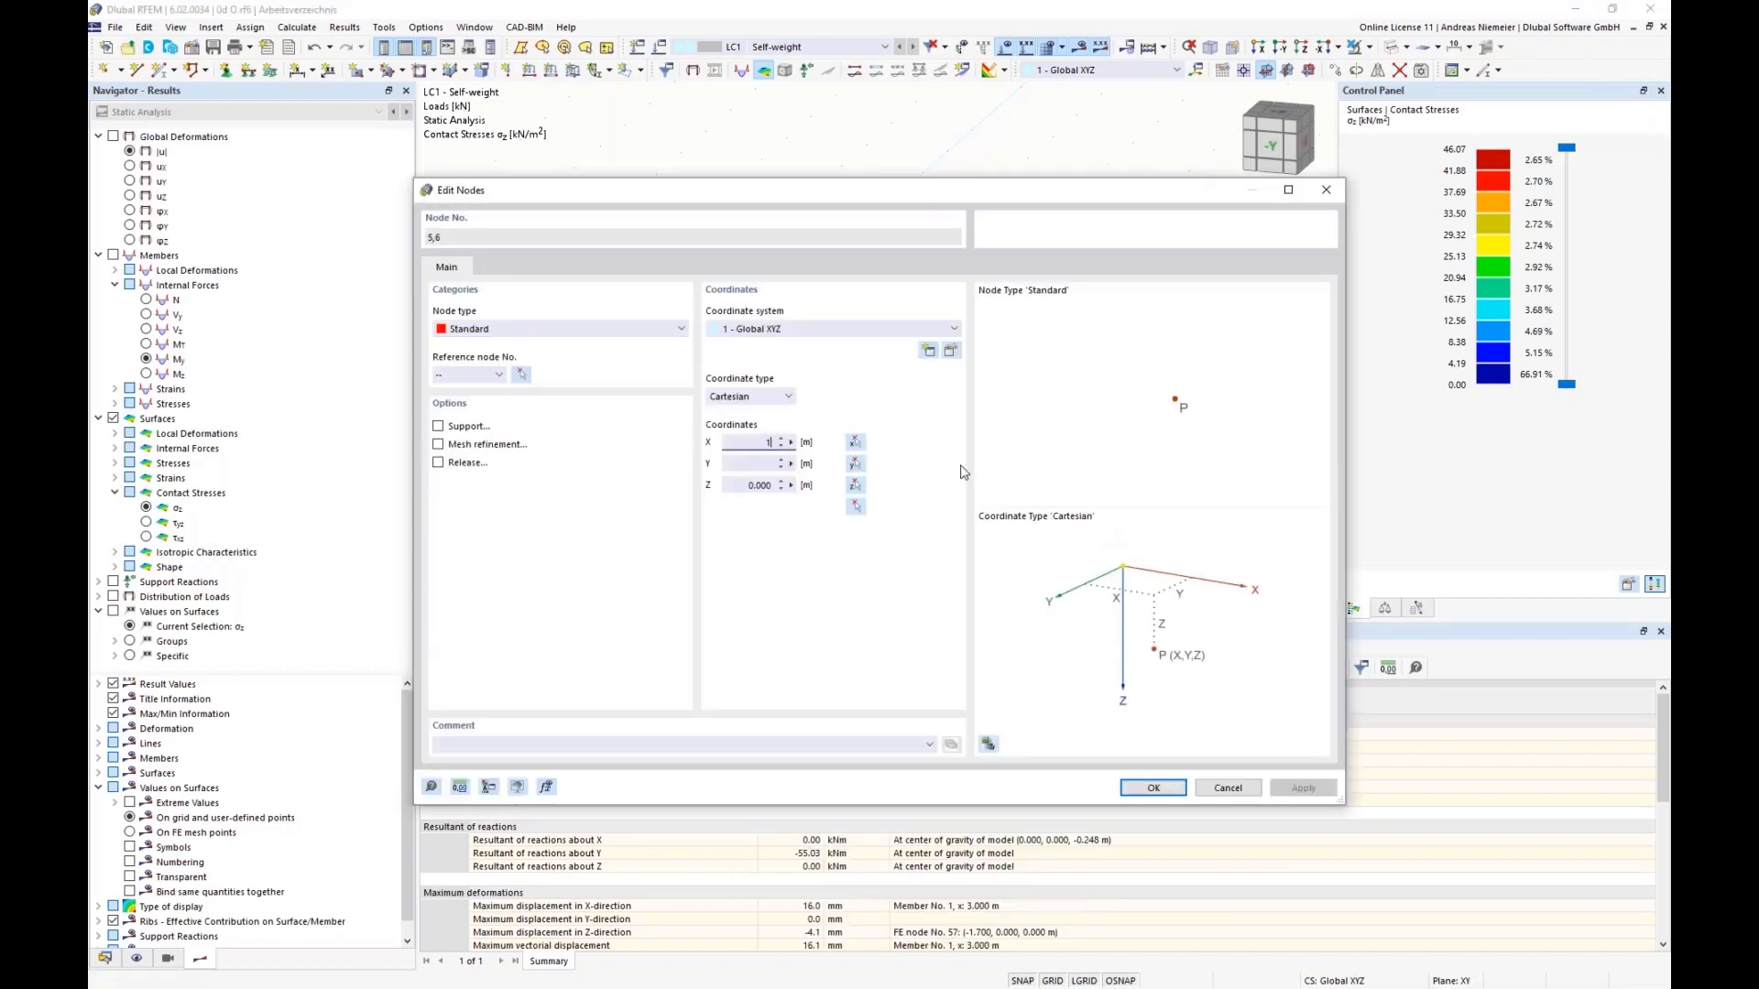
left_click(1154, 788)
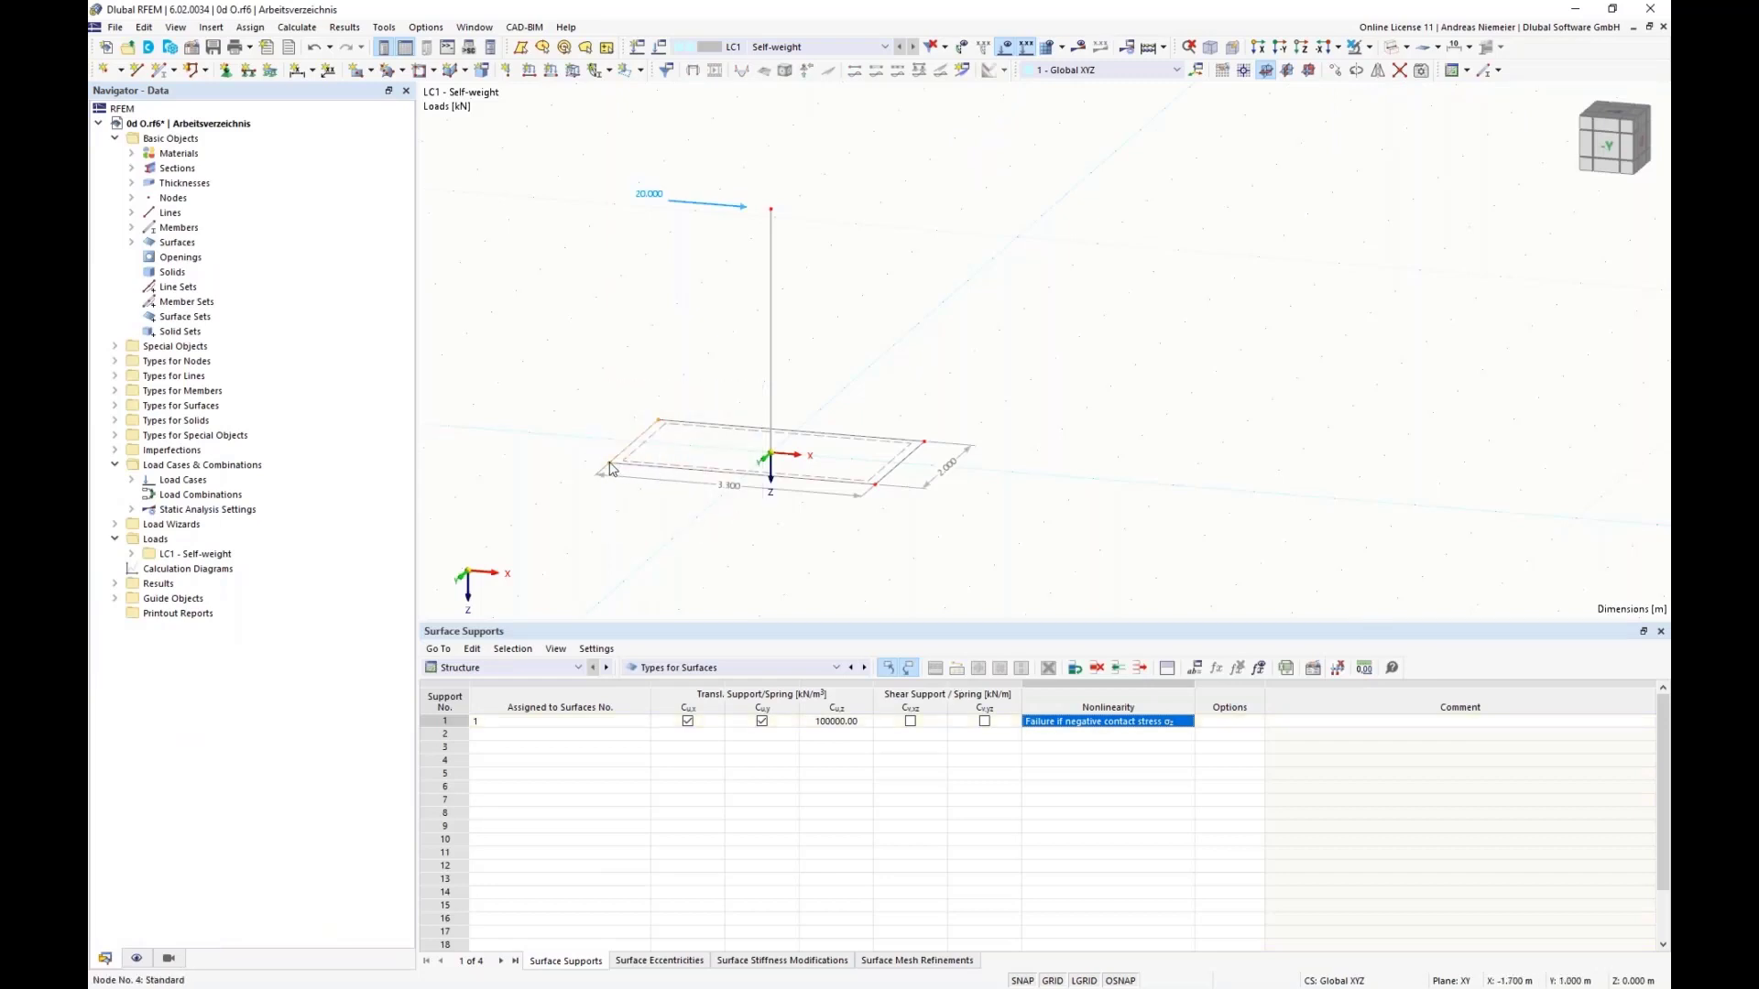
Step: Set the X-coordinate of nodes 3 and 4 on the plate's negative-X edge to -1.6 m and recalculate LC1
right_click(612, 464)
mouse_move(953, 498)
left_click(1033, 504)
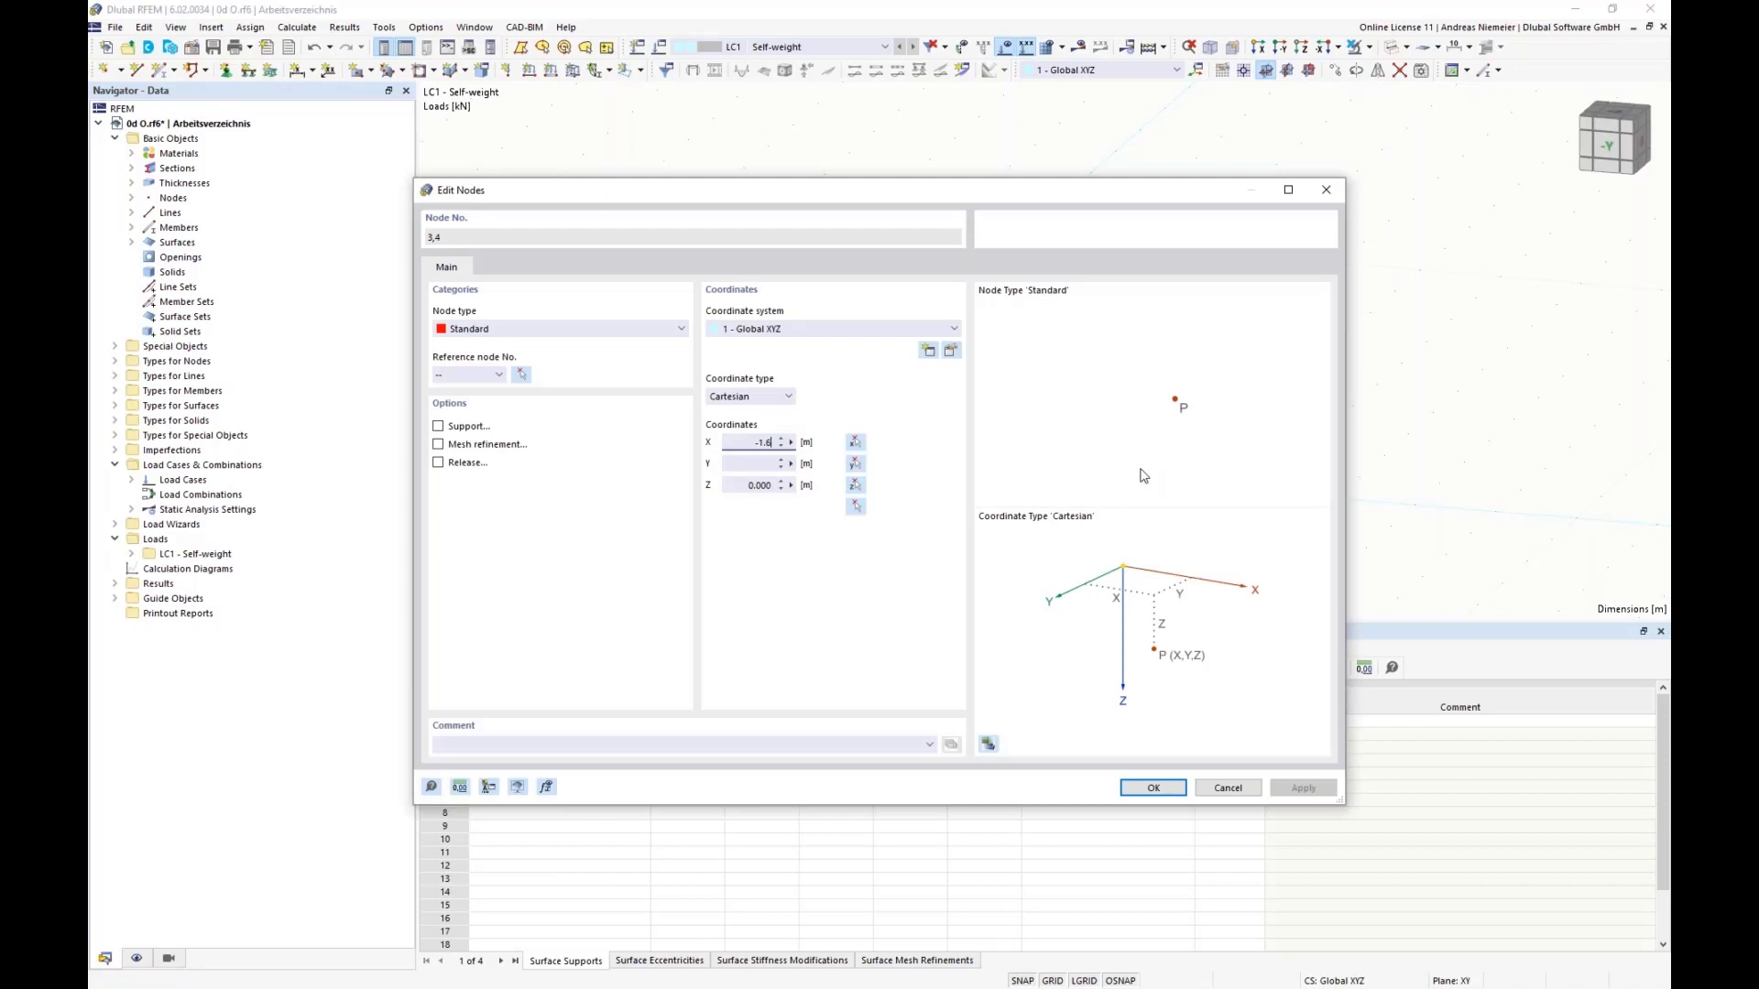
type("-1.6")
left_click(1154, 787)
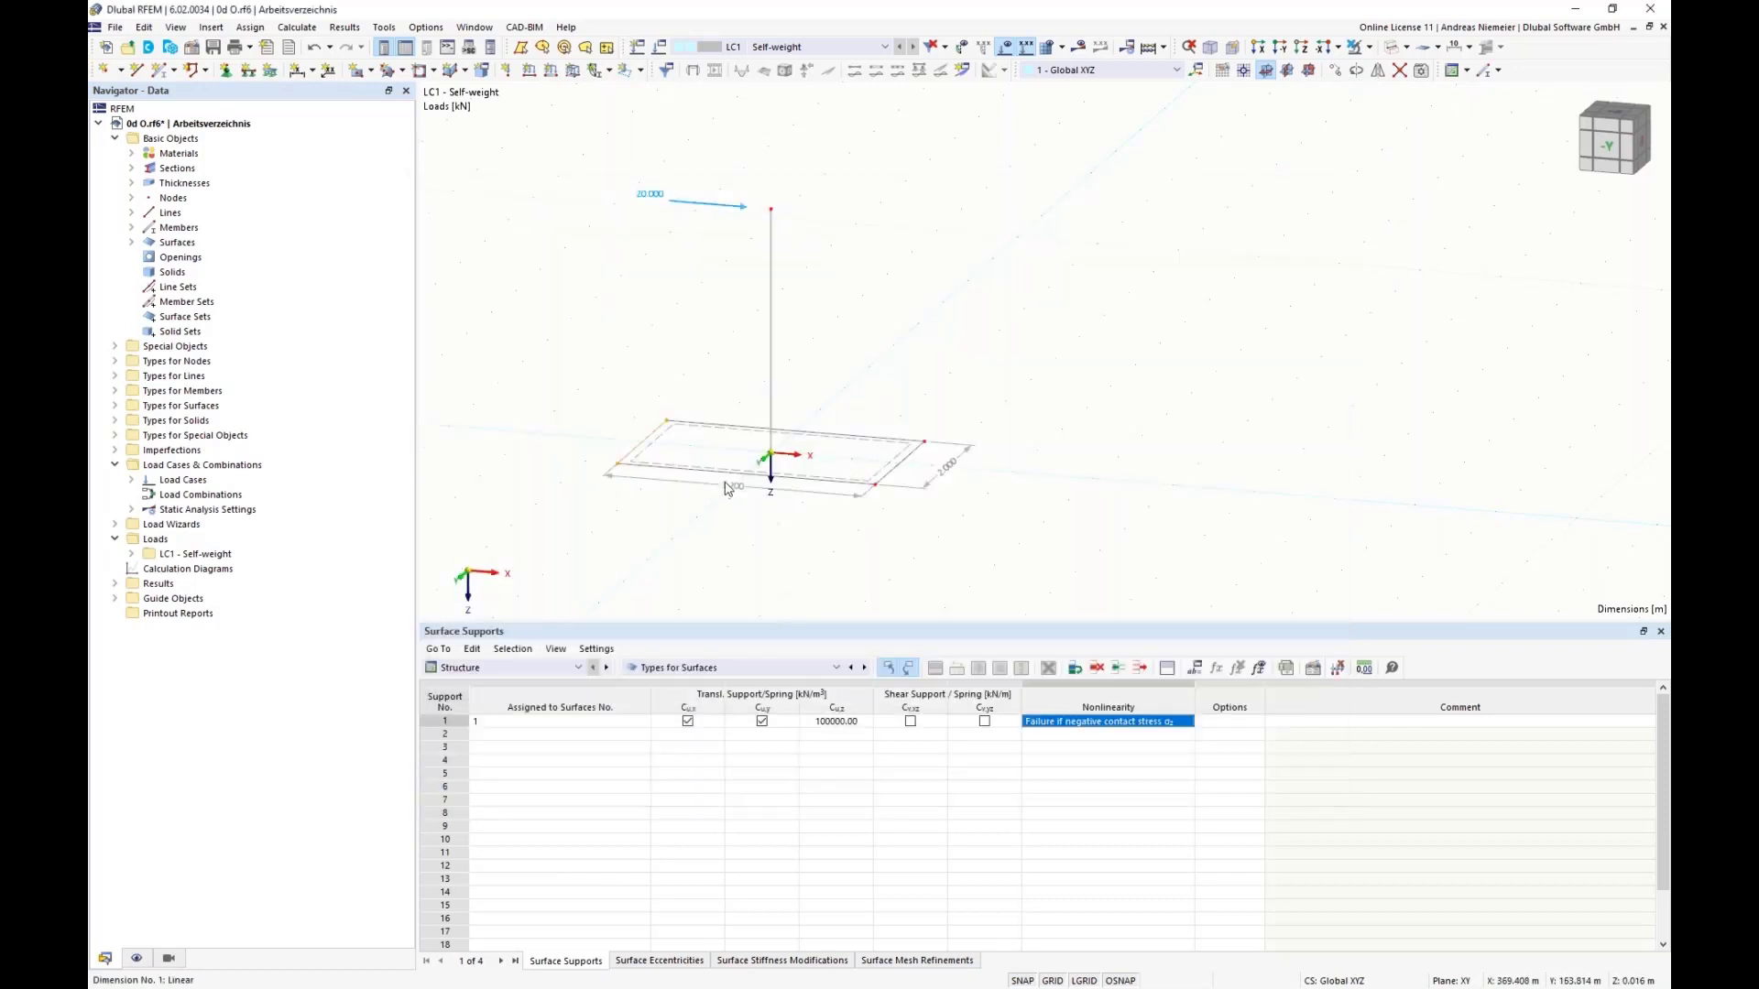
left_click(1079, 46)
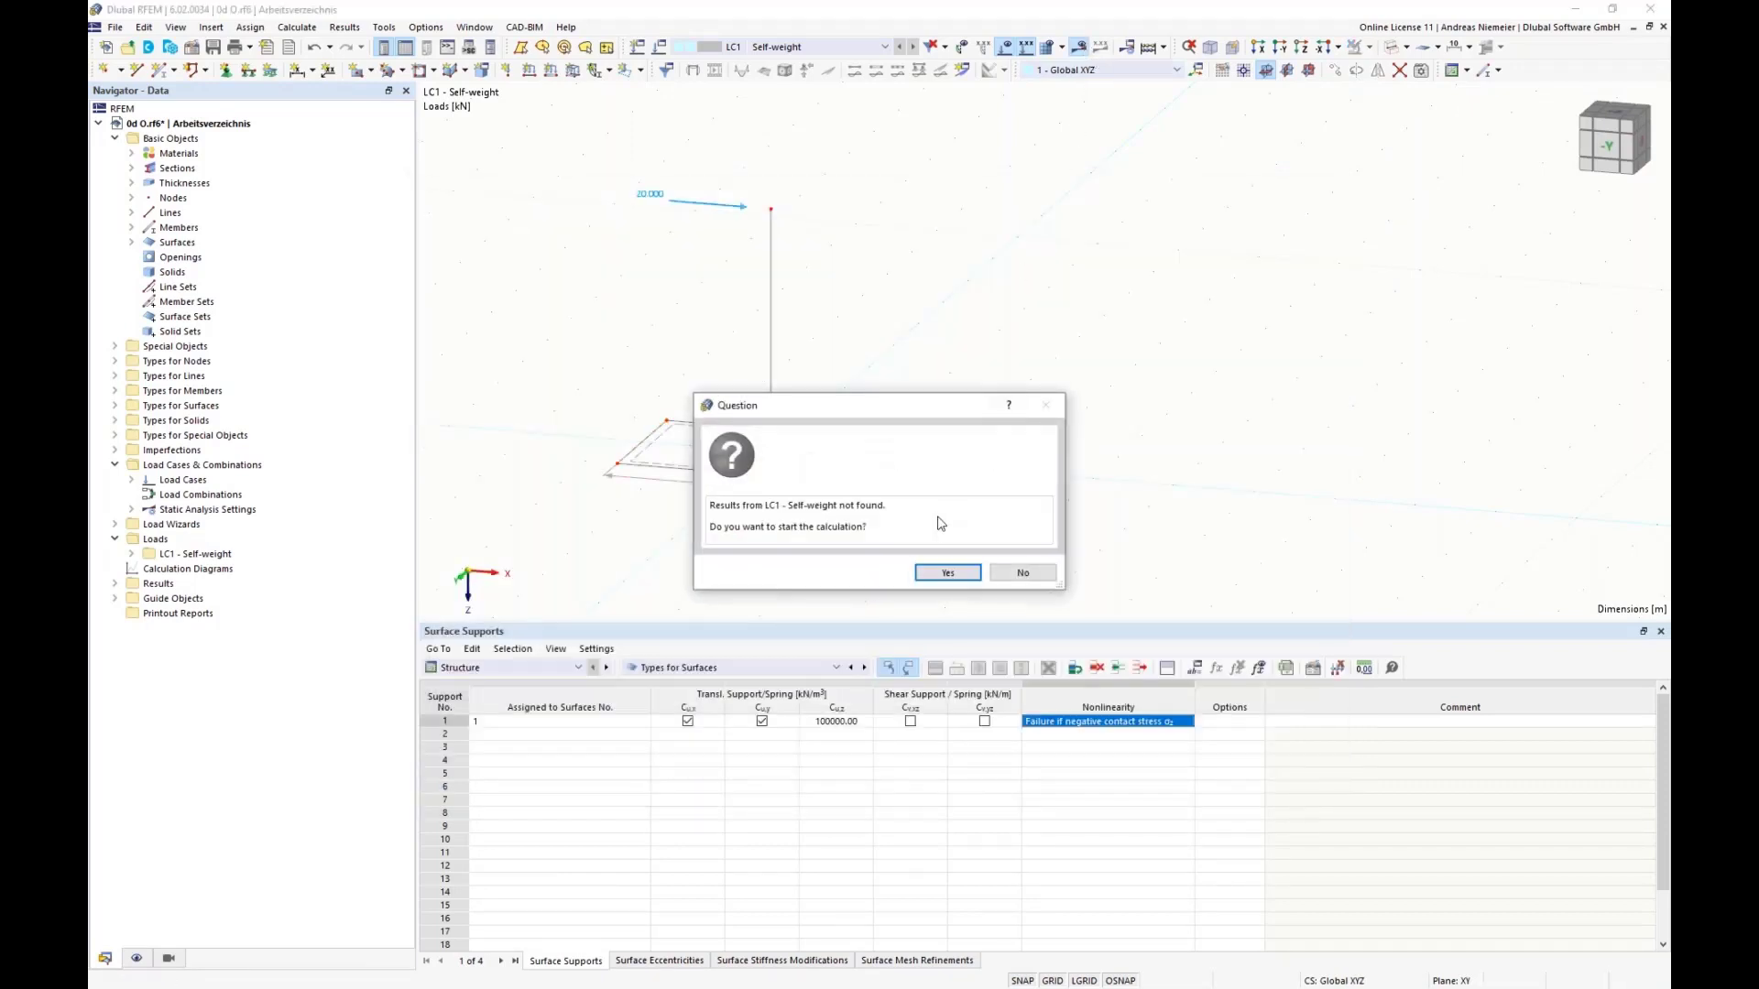
left_click(948, 574)
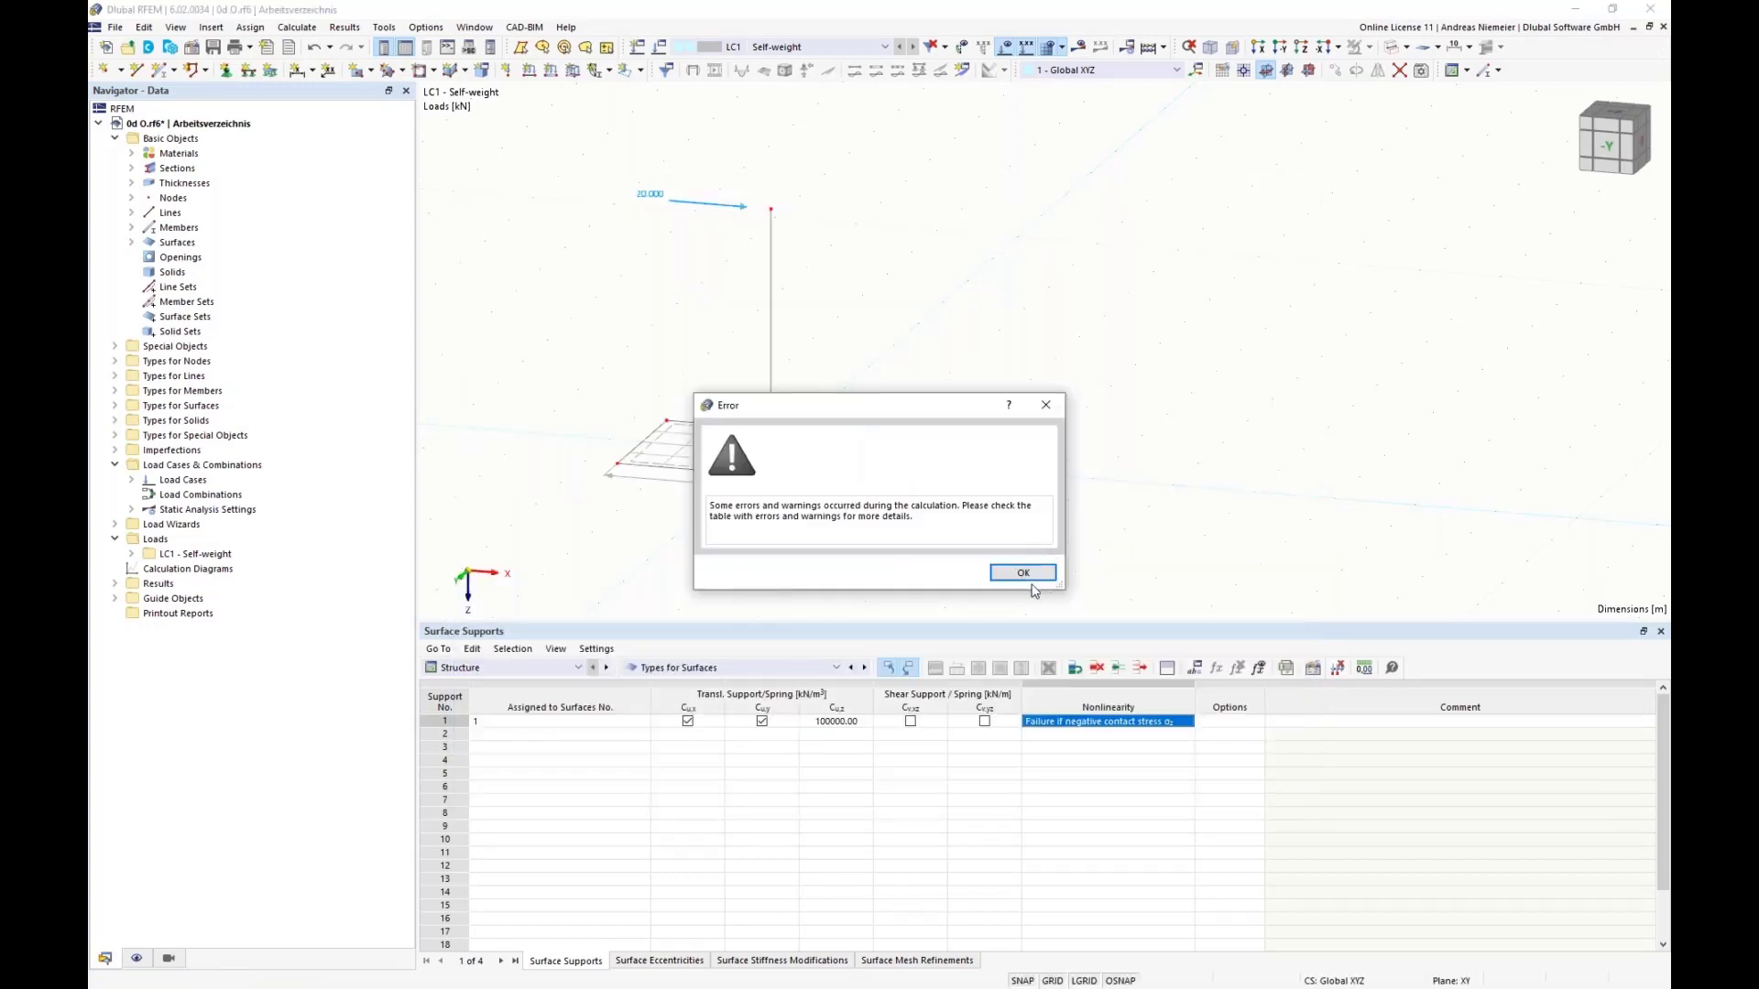
left_click(1022, 574)
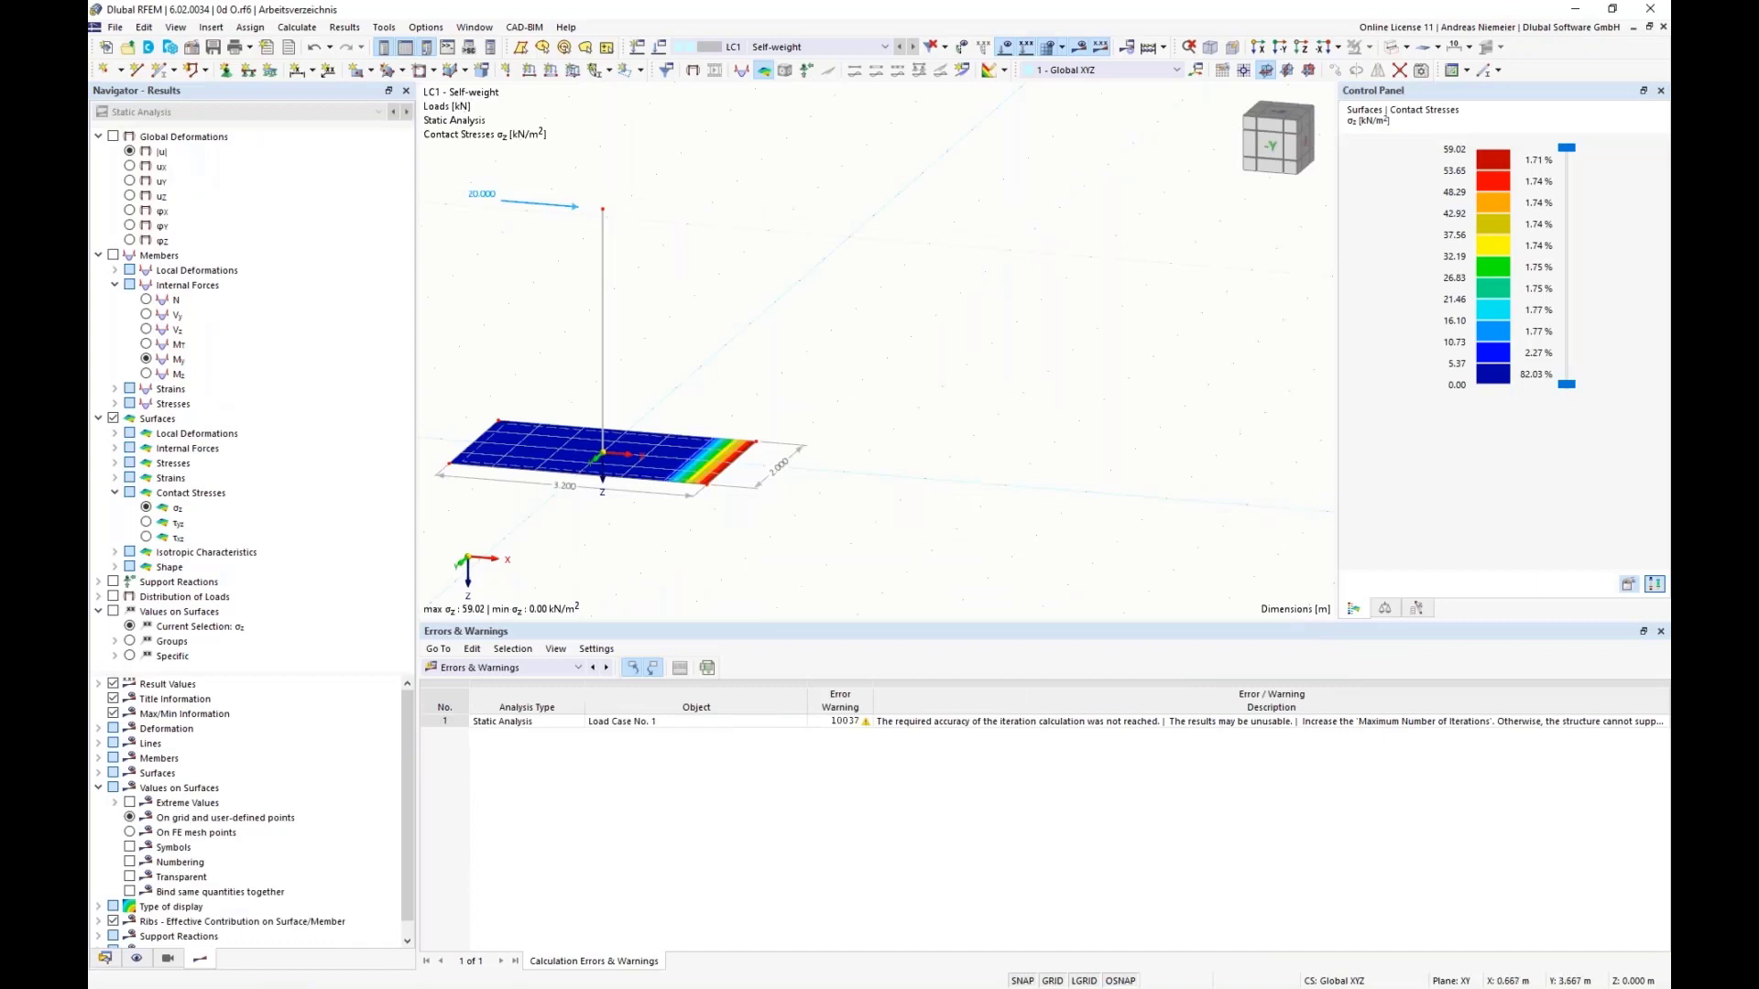
Step: Undo the last X-coordinate changes of the plate's edge nodes and recalculate LC1
scroll(572, 476, "up", 2)
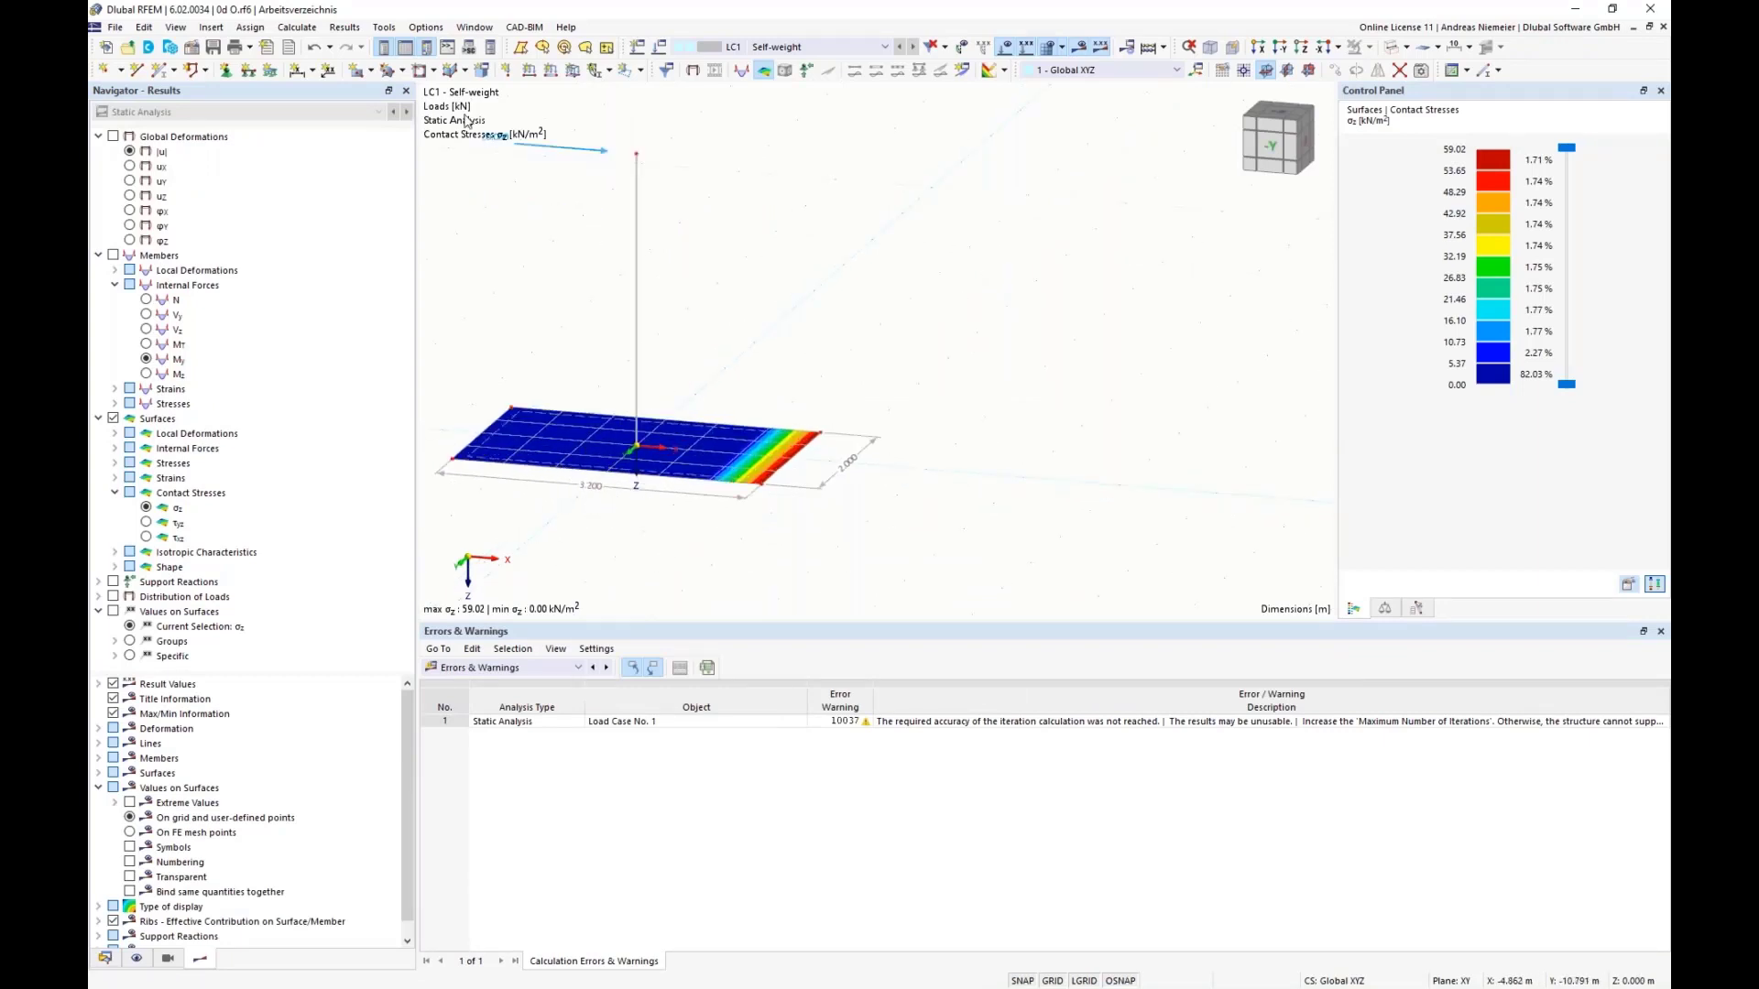
left_click(315, 48)
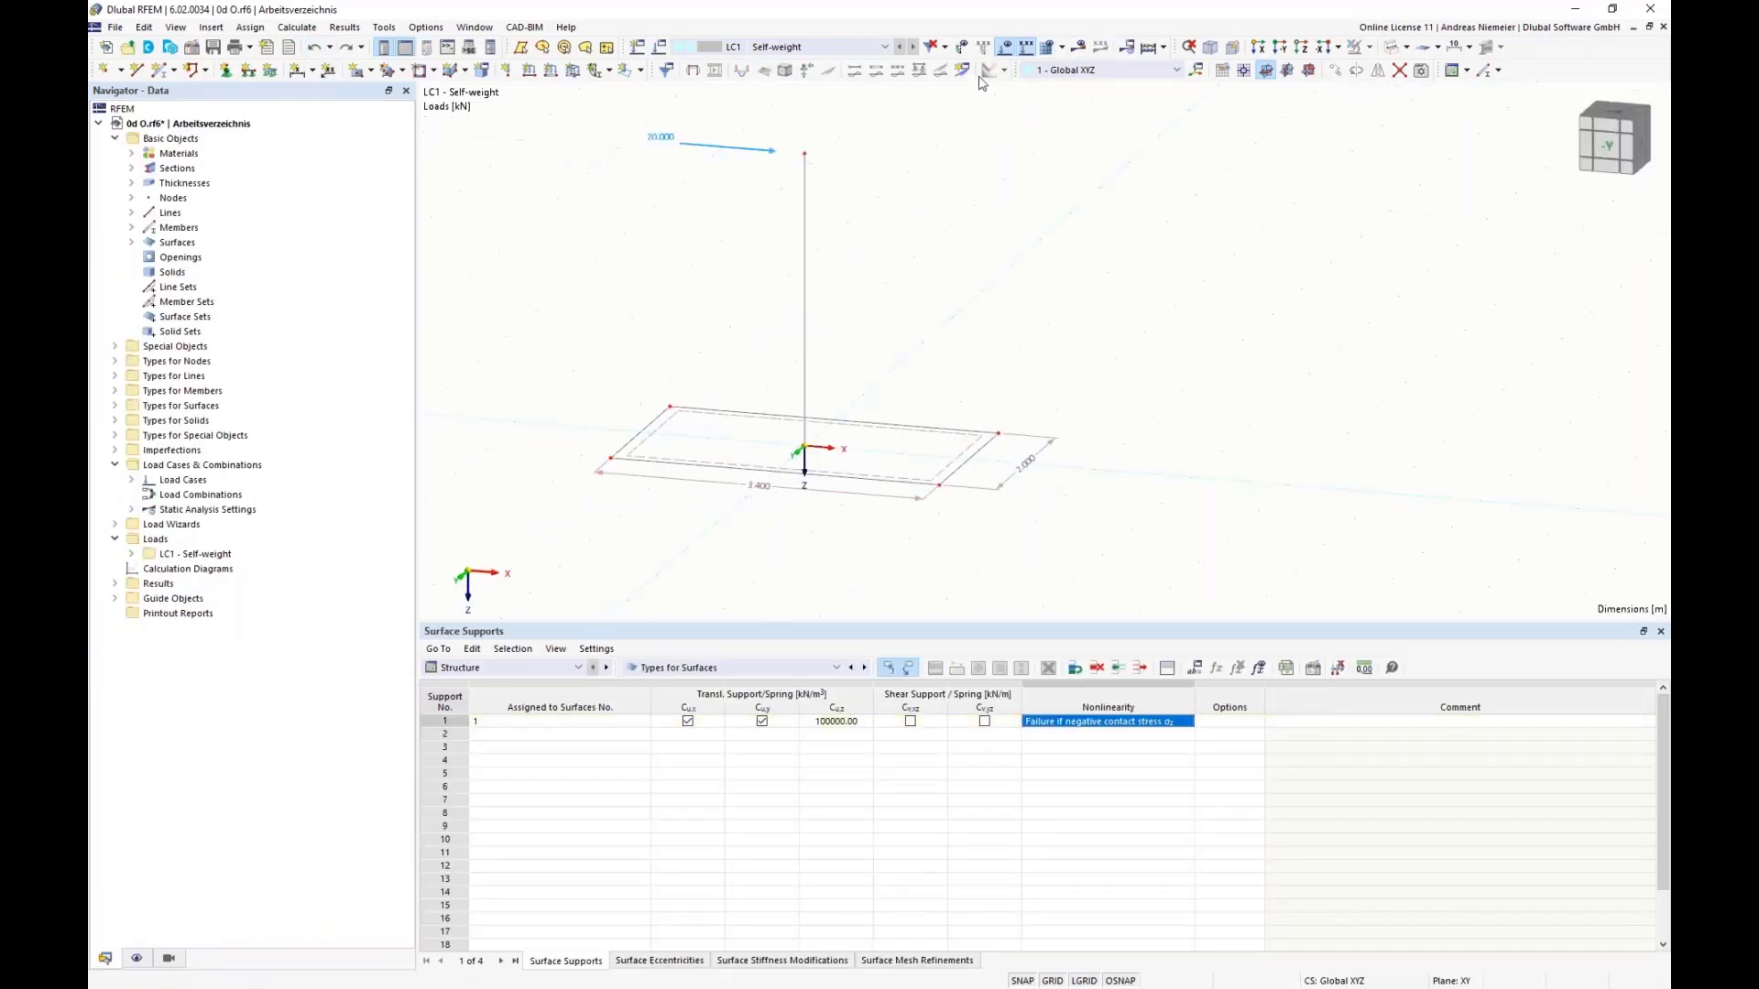
left_click(1078, 47)
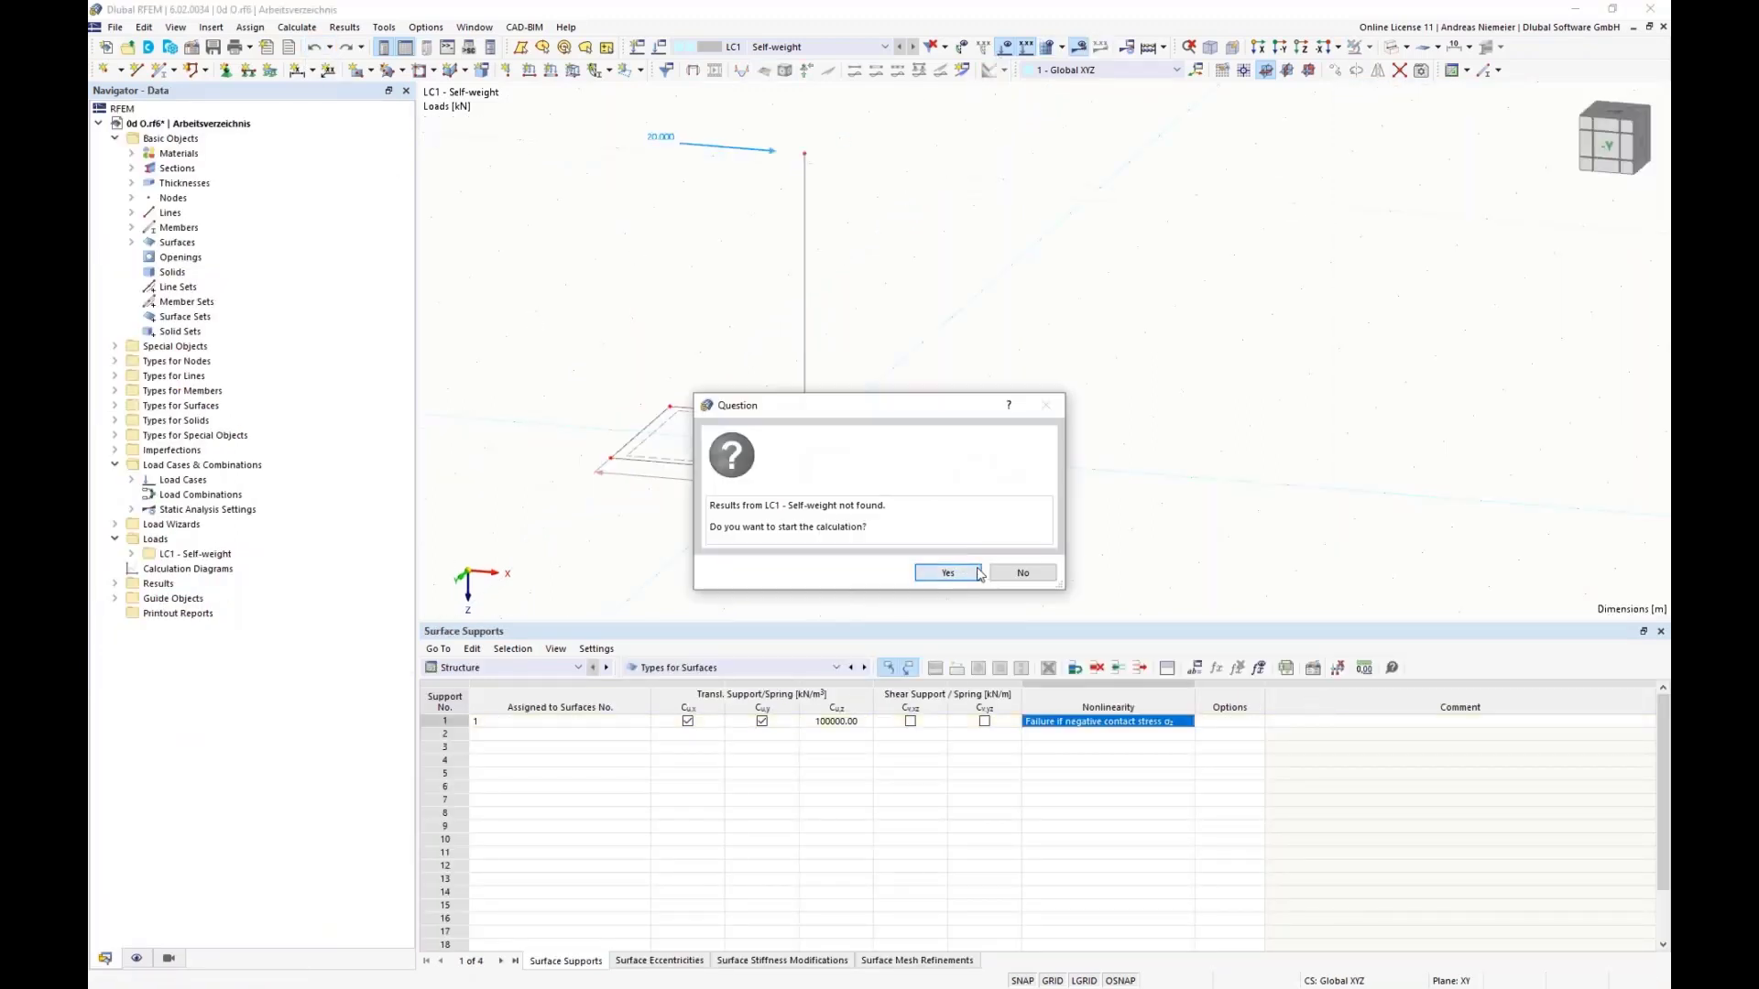
left_click(960, 573)
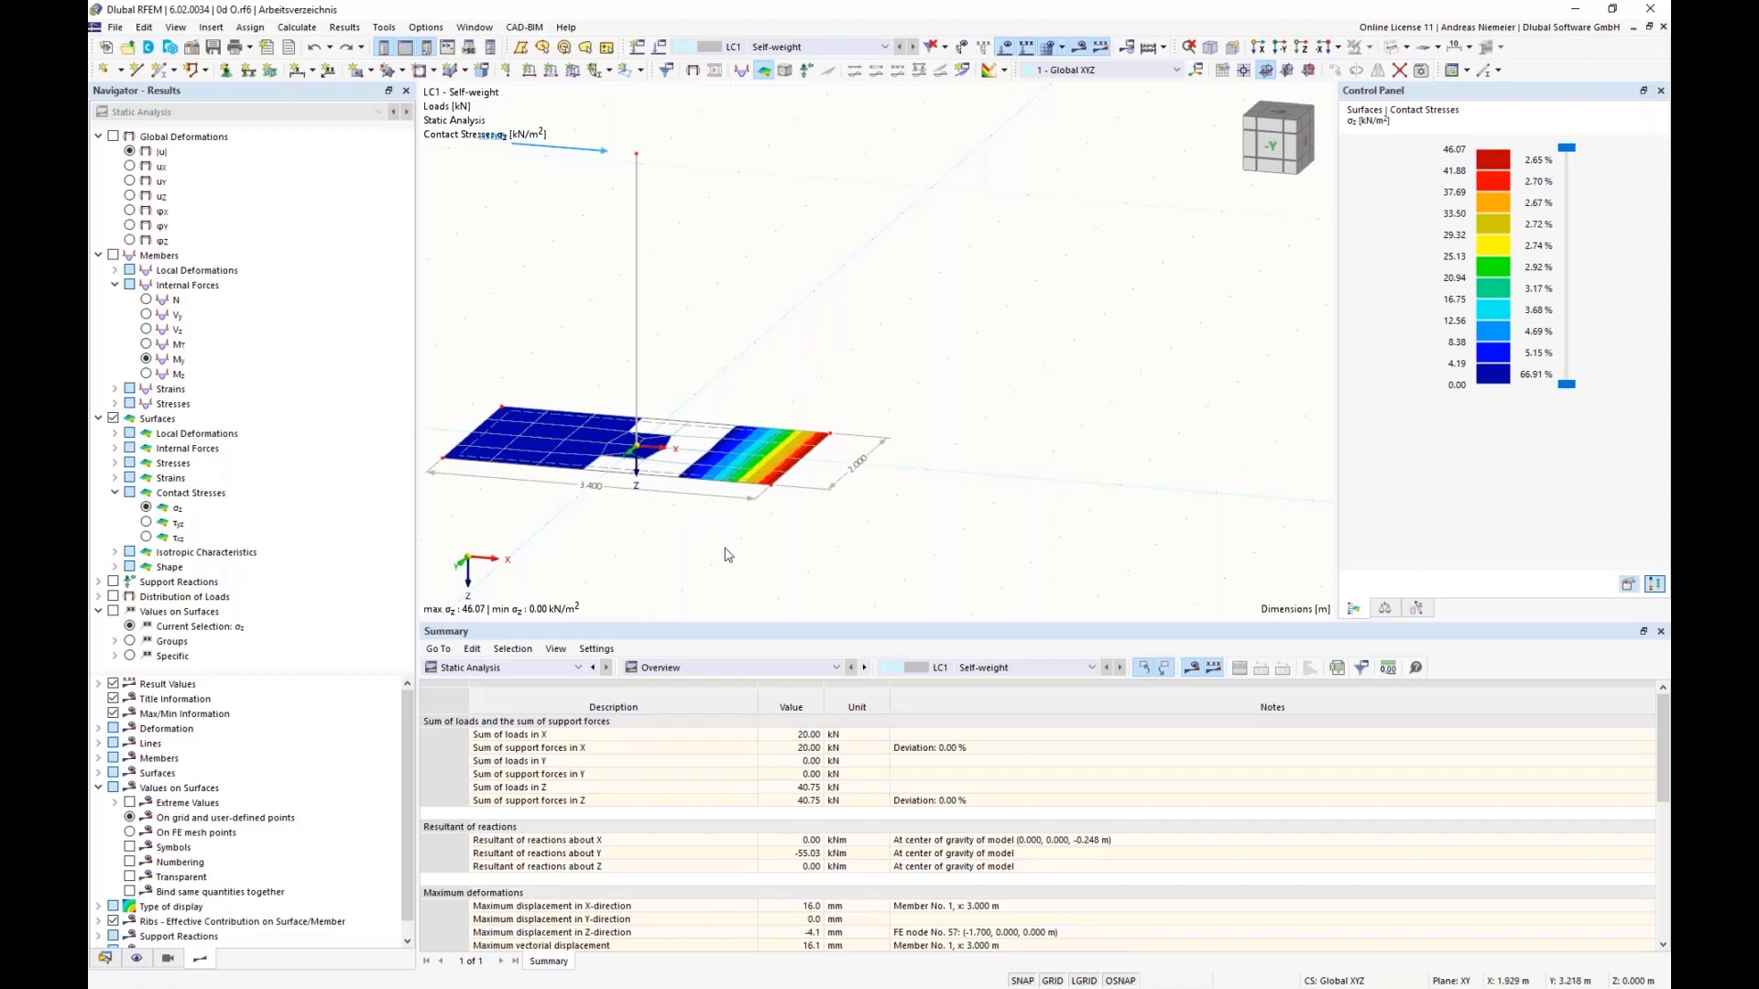
Step: Check the sum of loads in Z in the LC1 summary, together with the plate's contact stress display
left_click(789, 788)
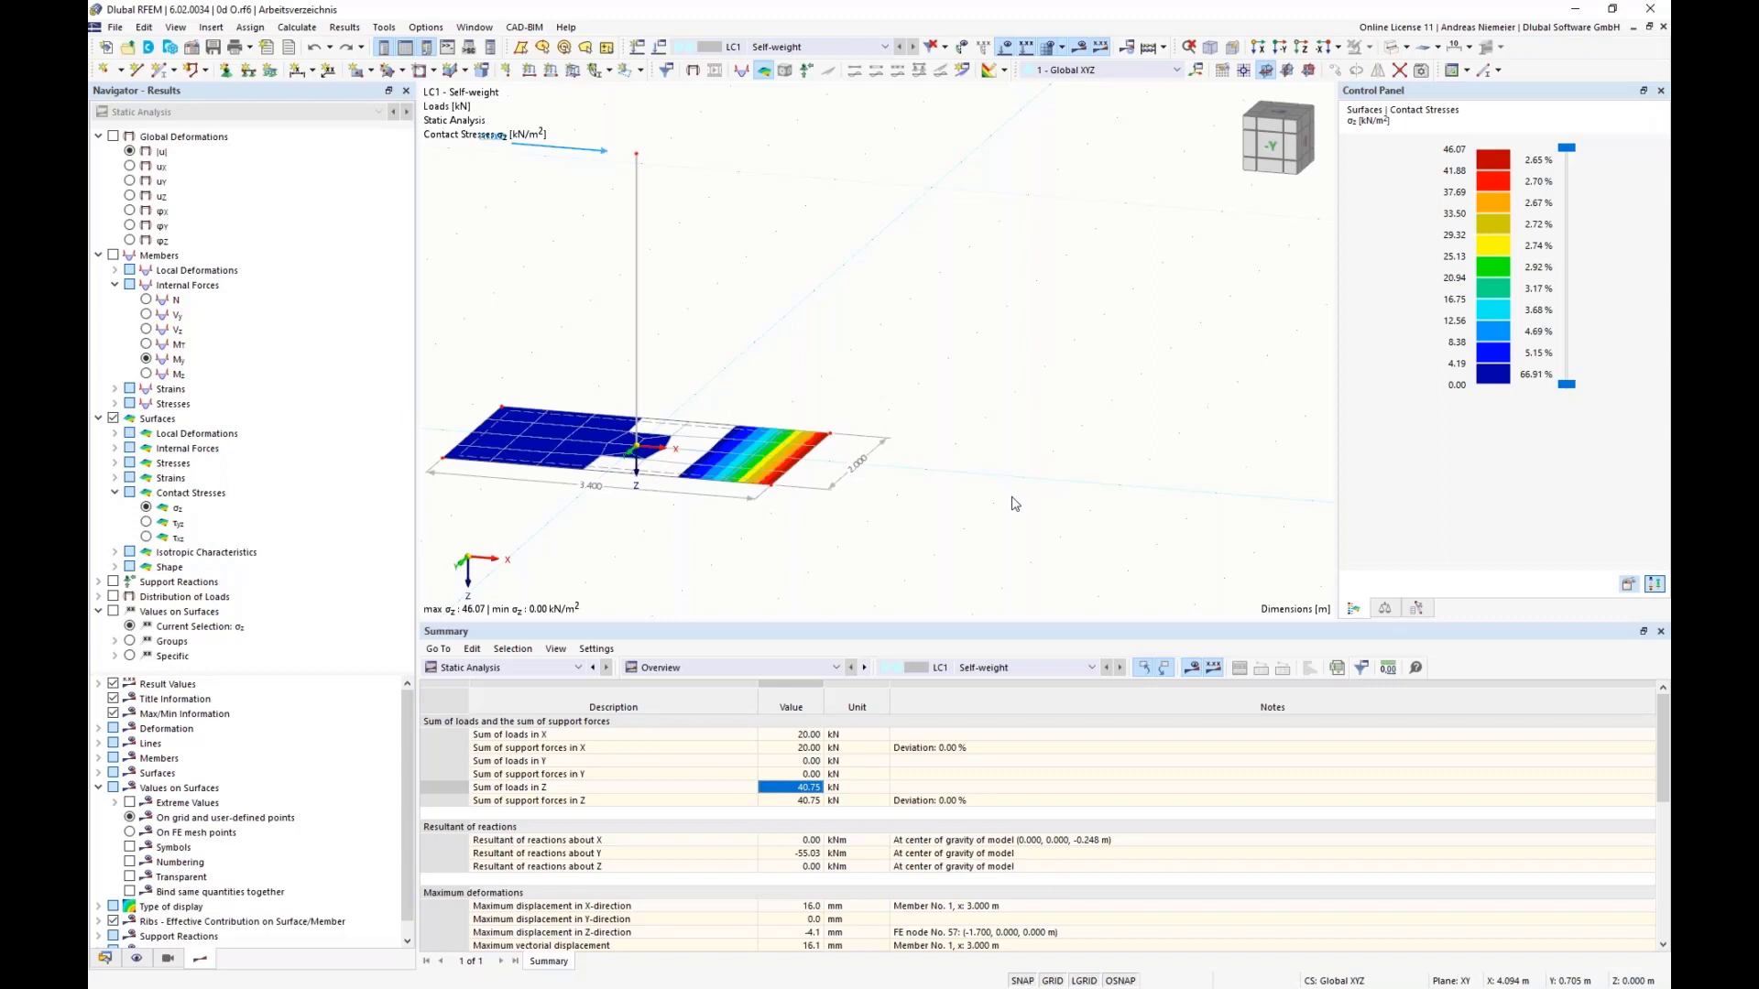
scroll(825, 547, "down", 3)
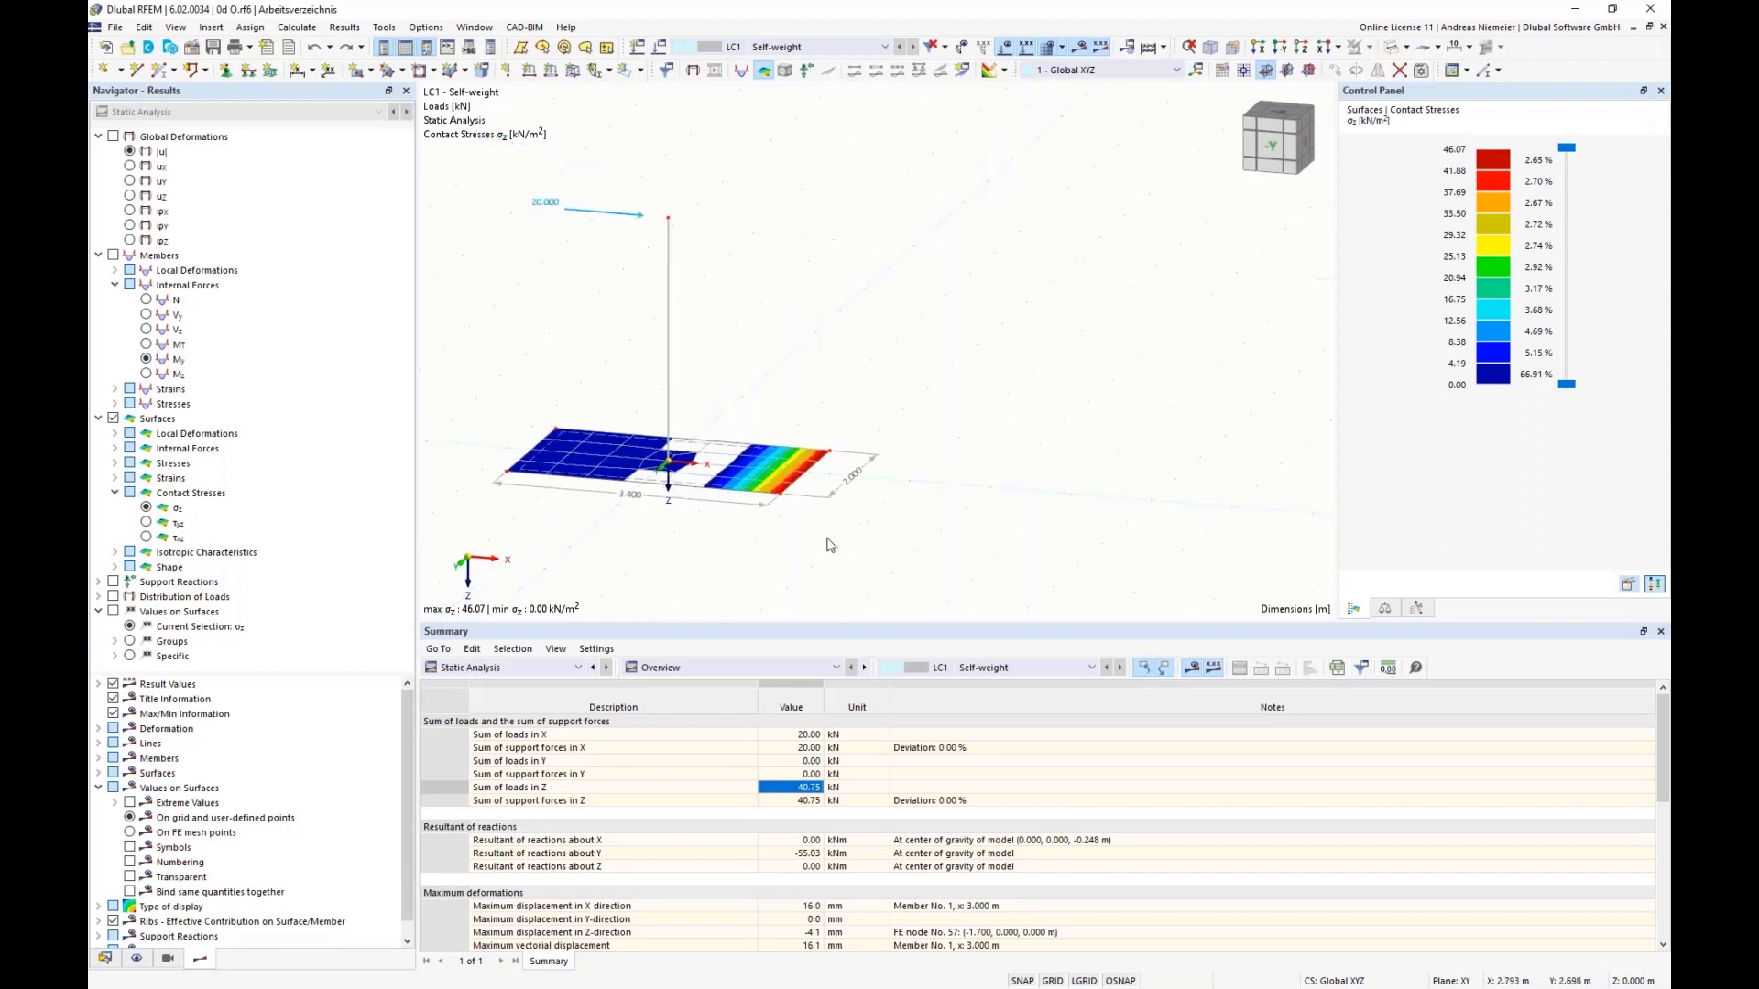
middle_click_drag(675, 562, 583, 417)
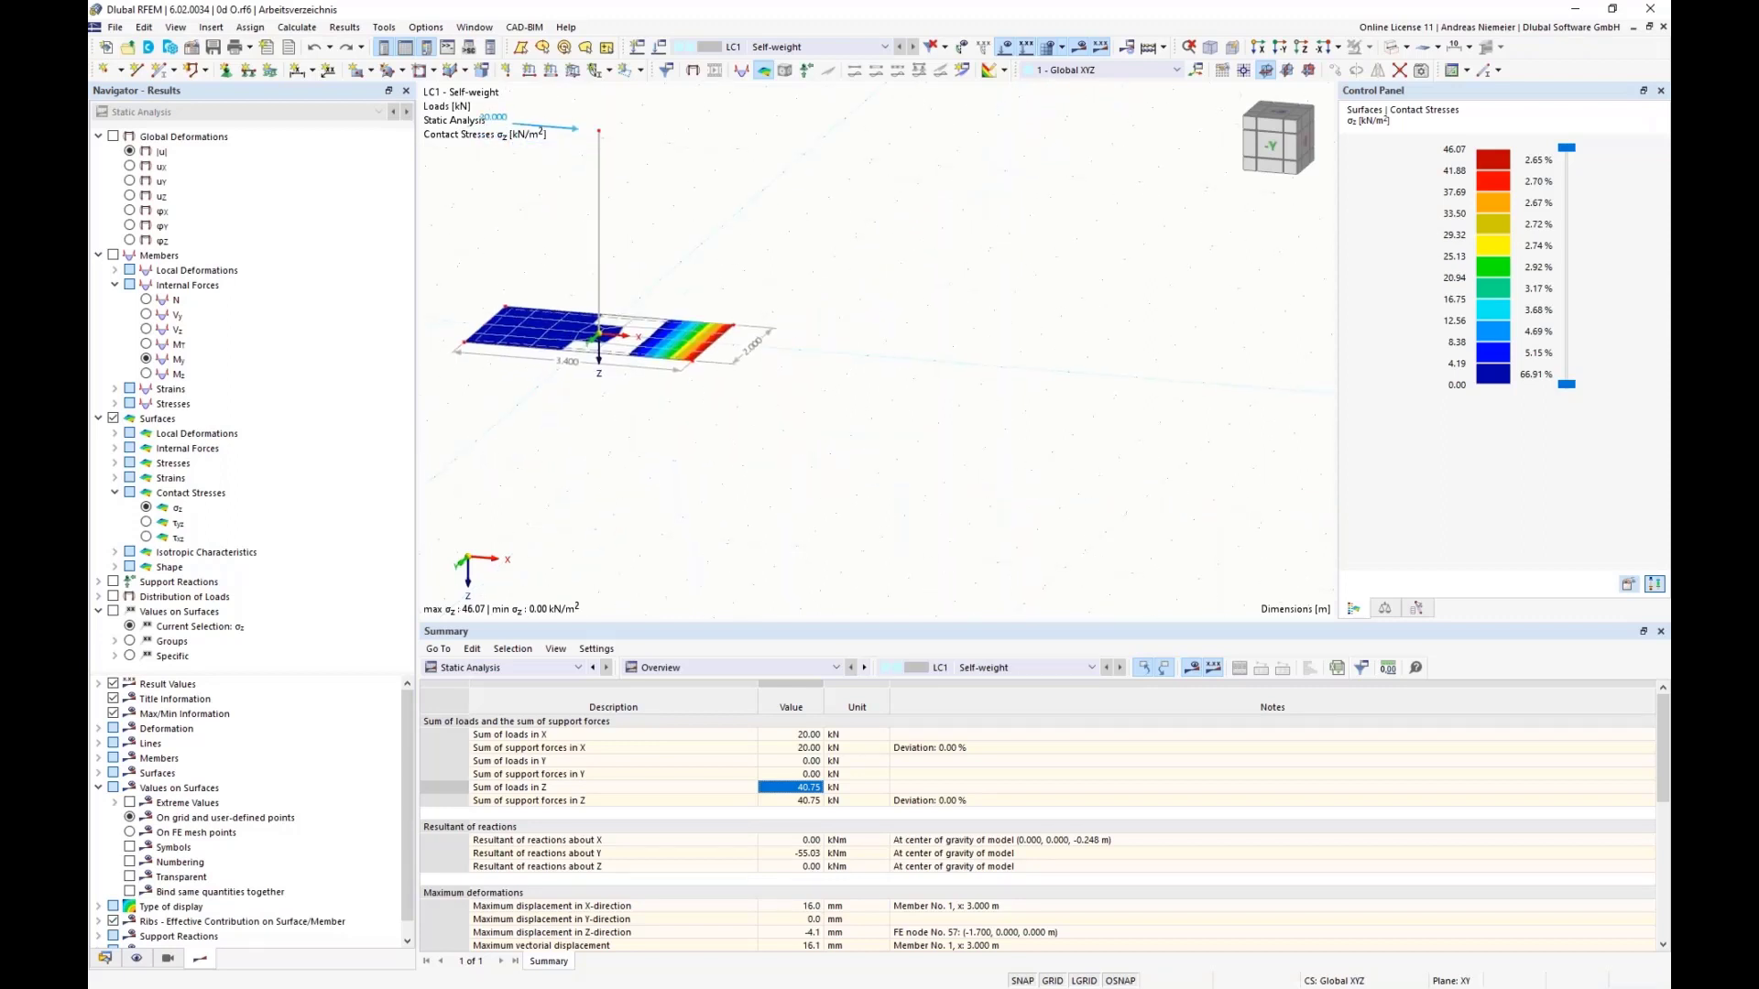
Step: Create a global parameter bx in the Lengths unit group, defined as a value of 3.4 m
left_click(144, 26)
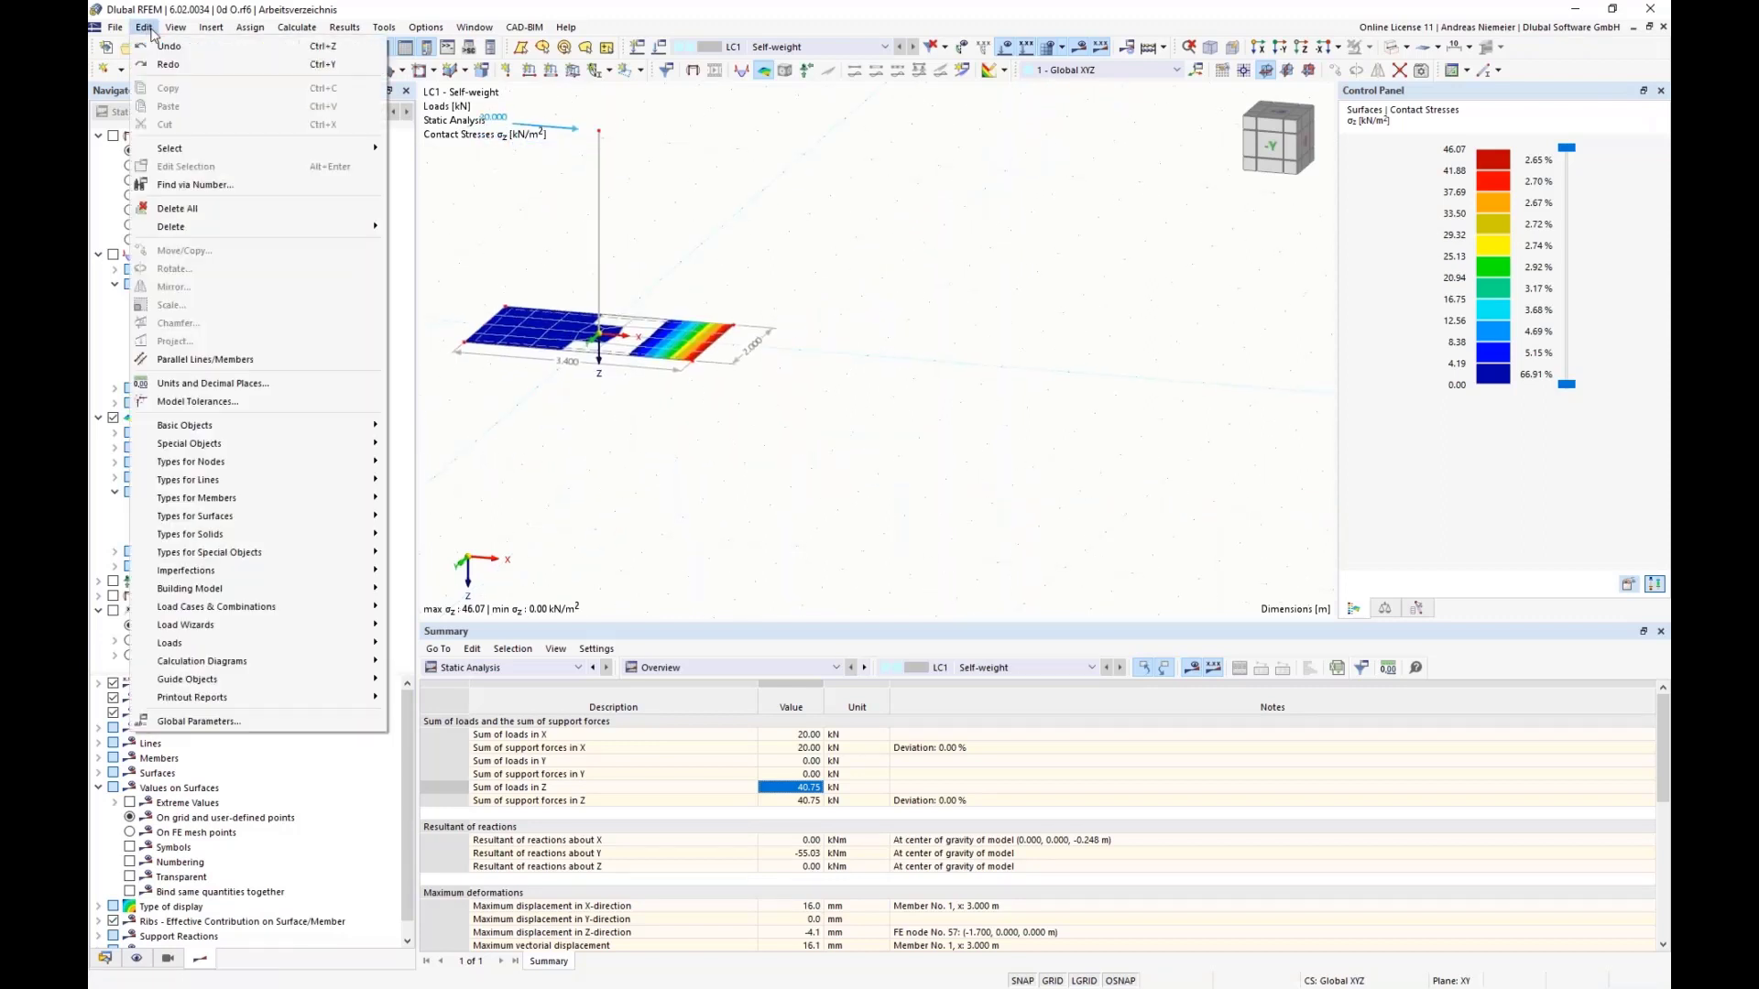
left_click(199, 721)
left_click_drag(742, 201, 788, 482)
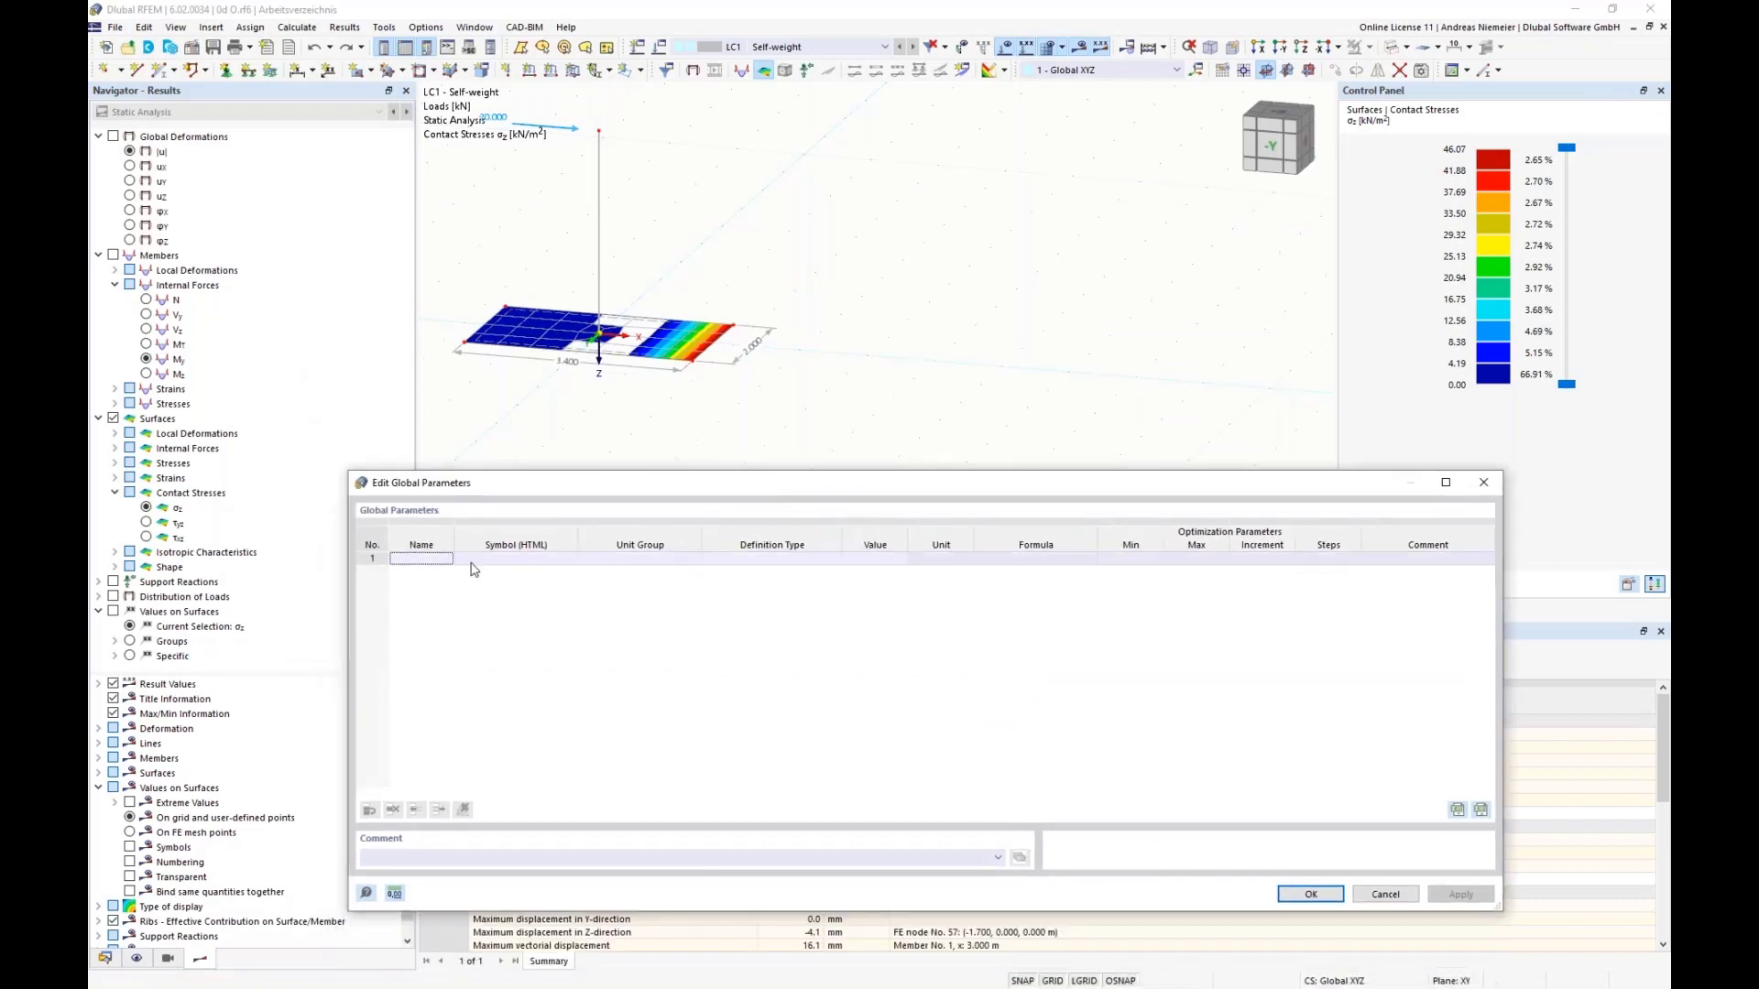
left_click(404, 562)
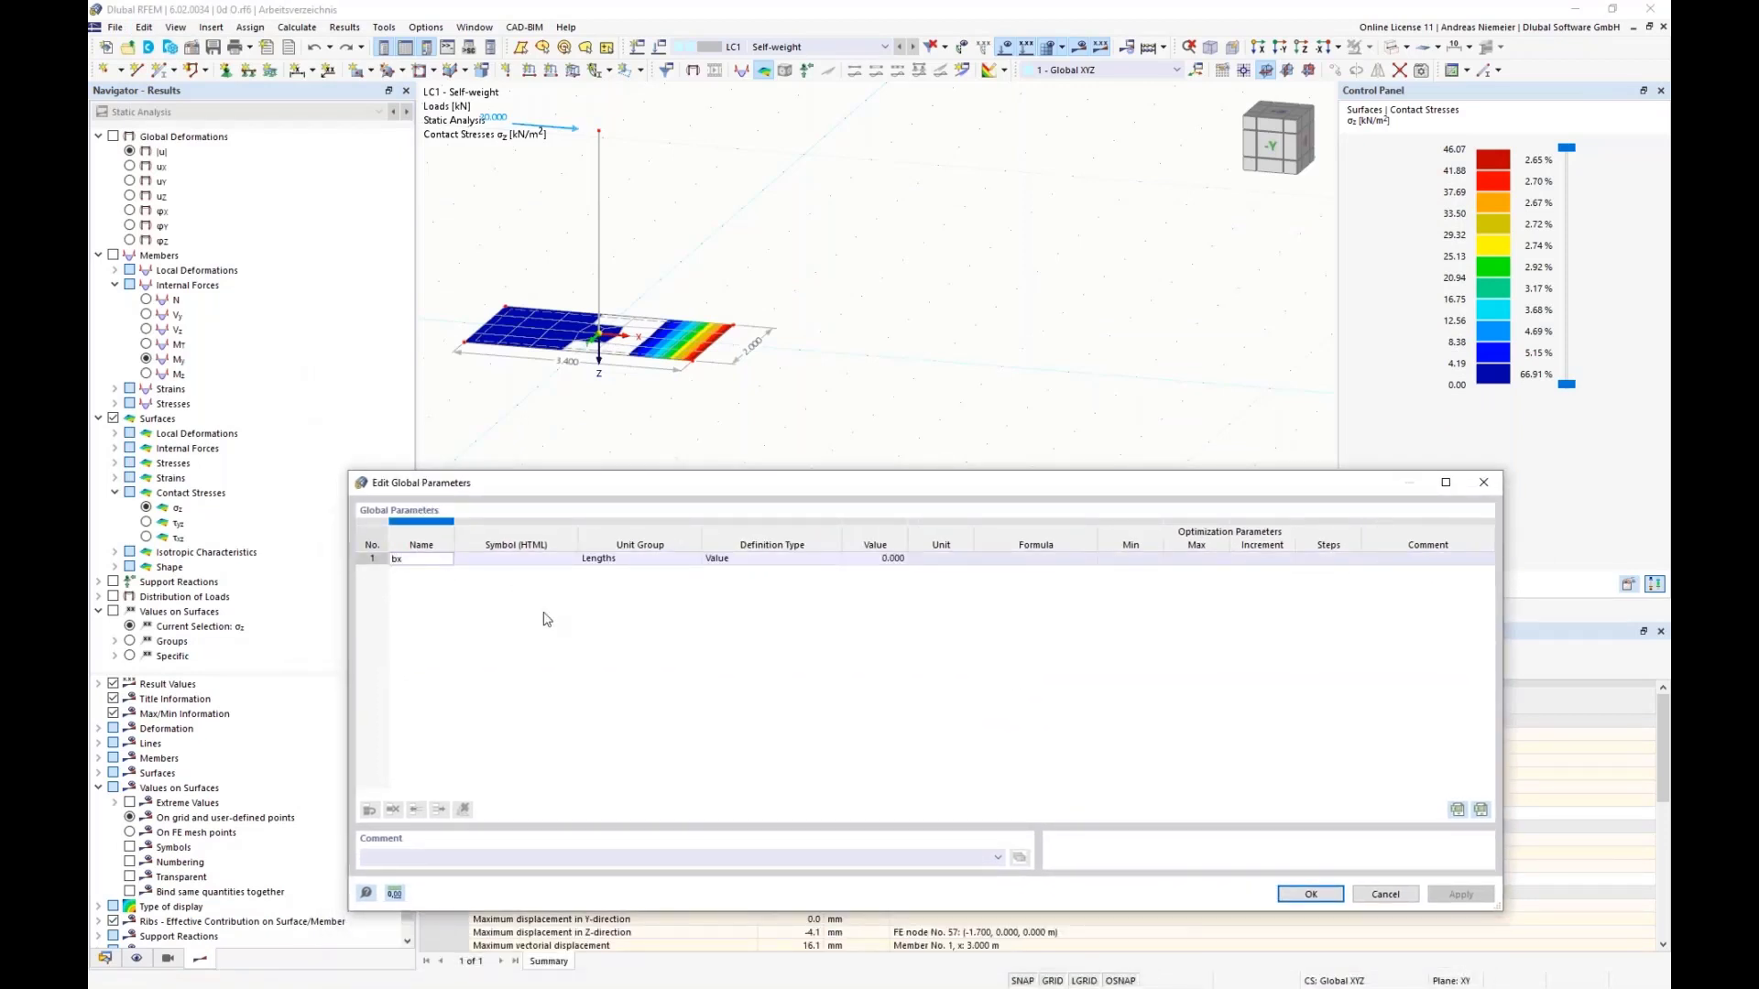
key("Tab")
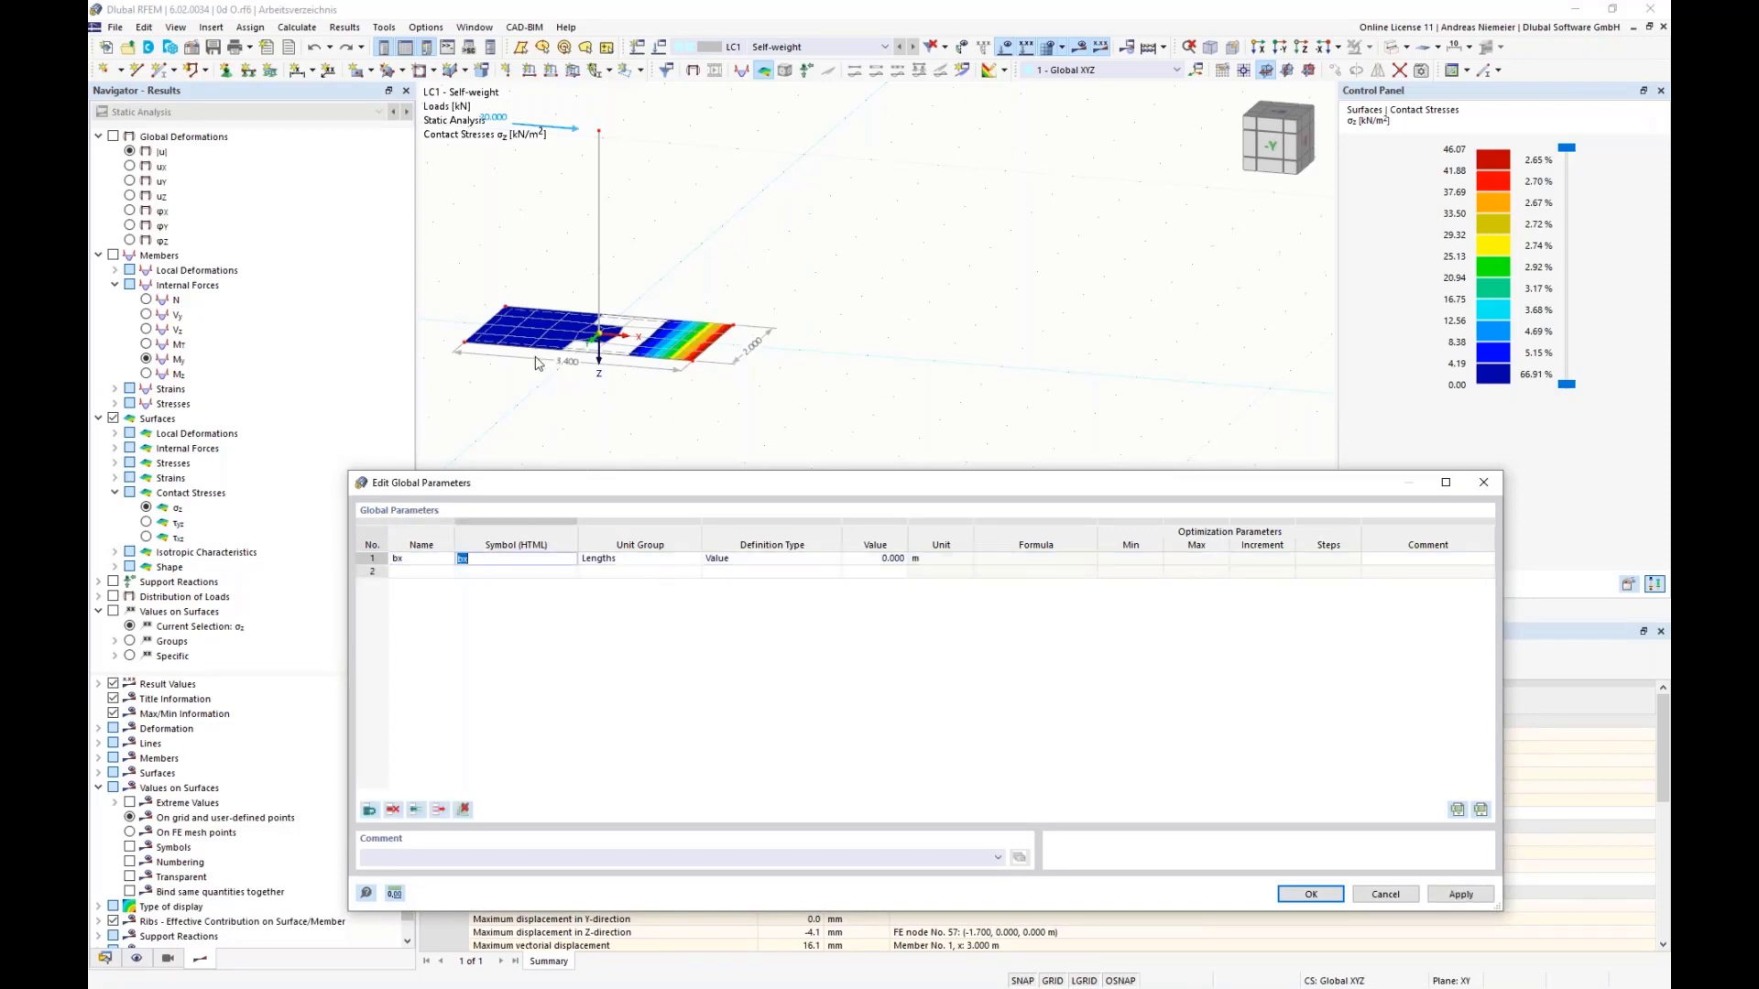
left_click(873, 560)
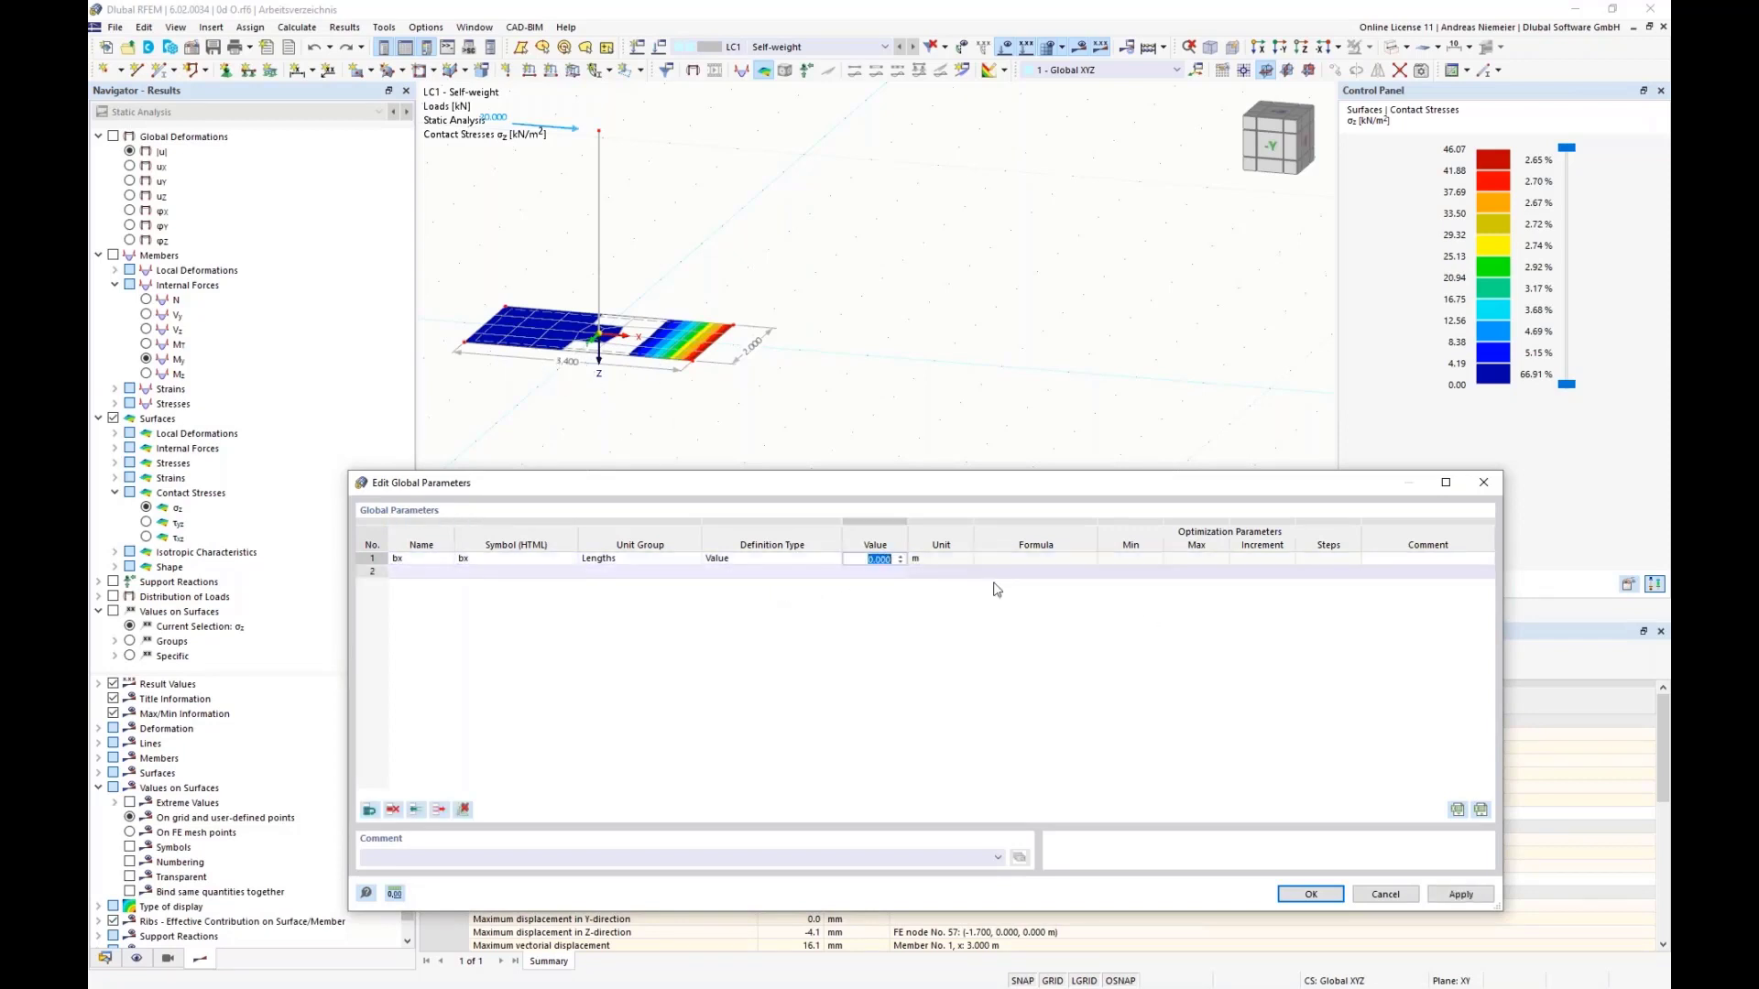
type("3.4")
key("Return")
left_click(656, 561)
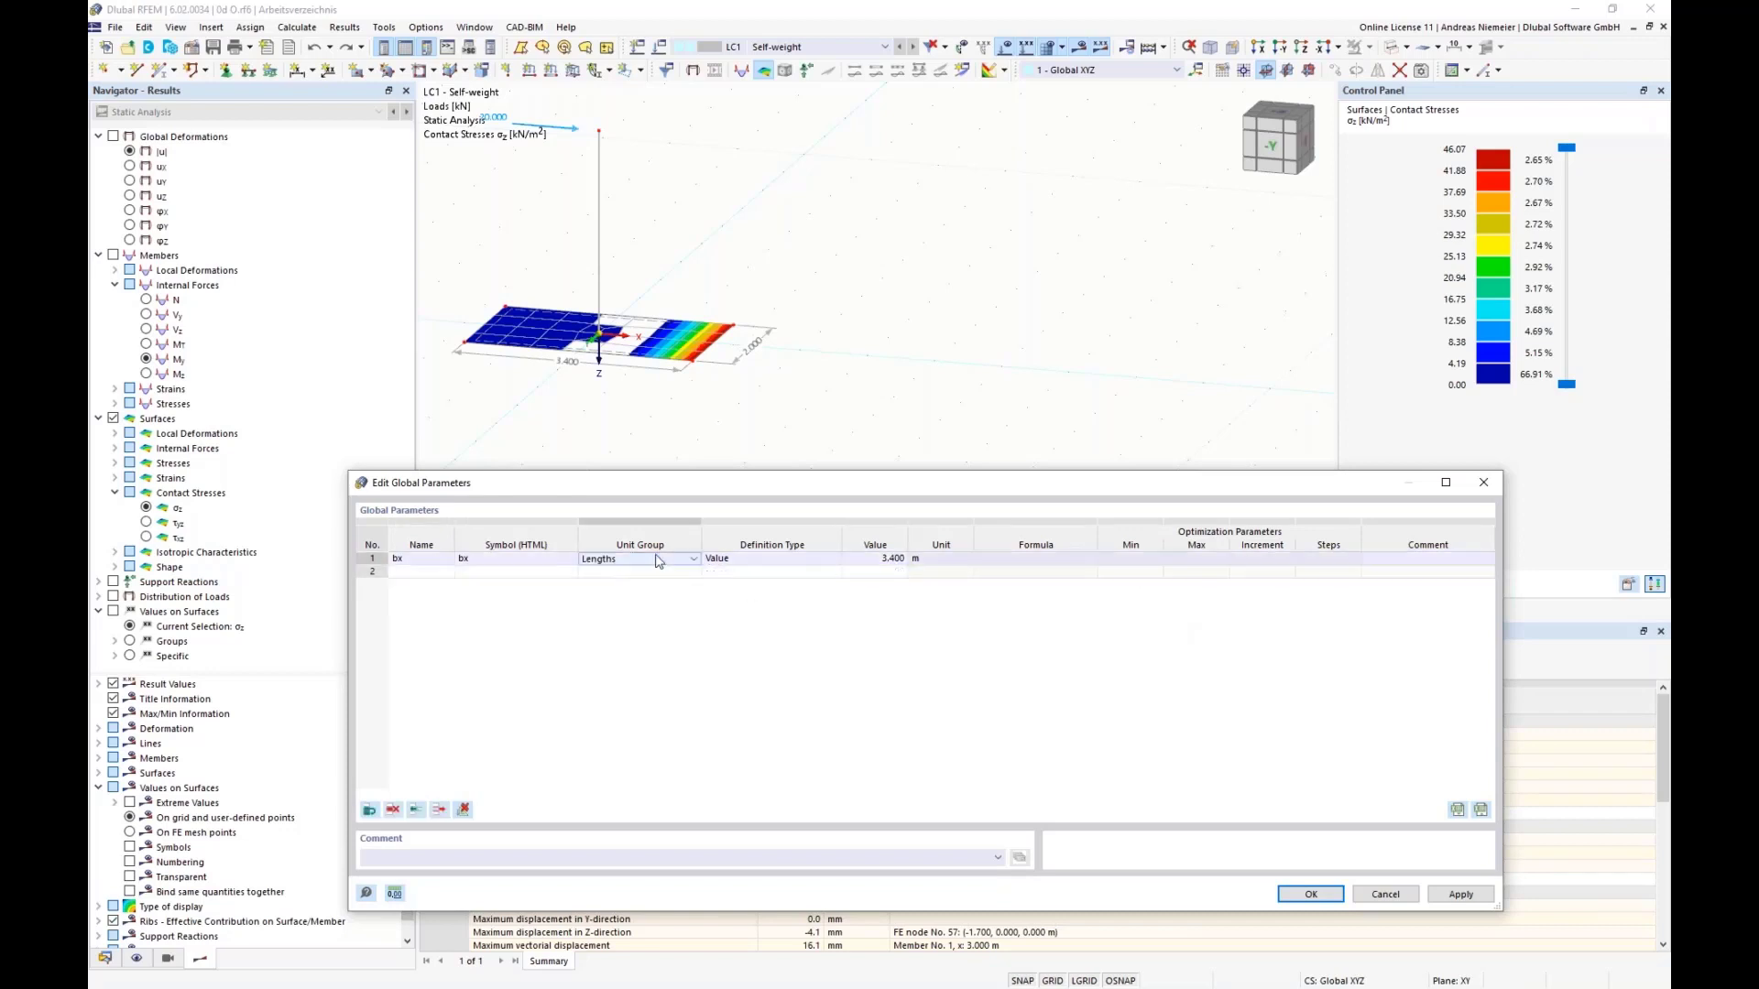
left_click(785, 561)
left_click(832, 561)
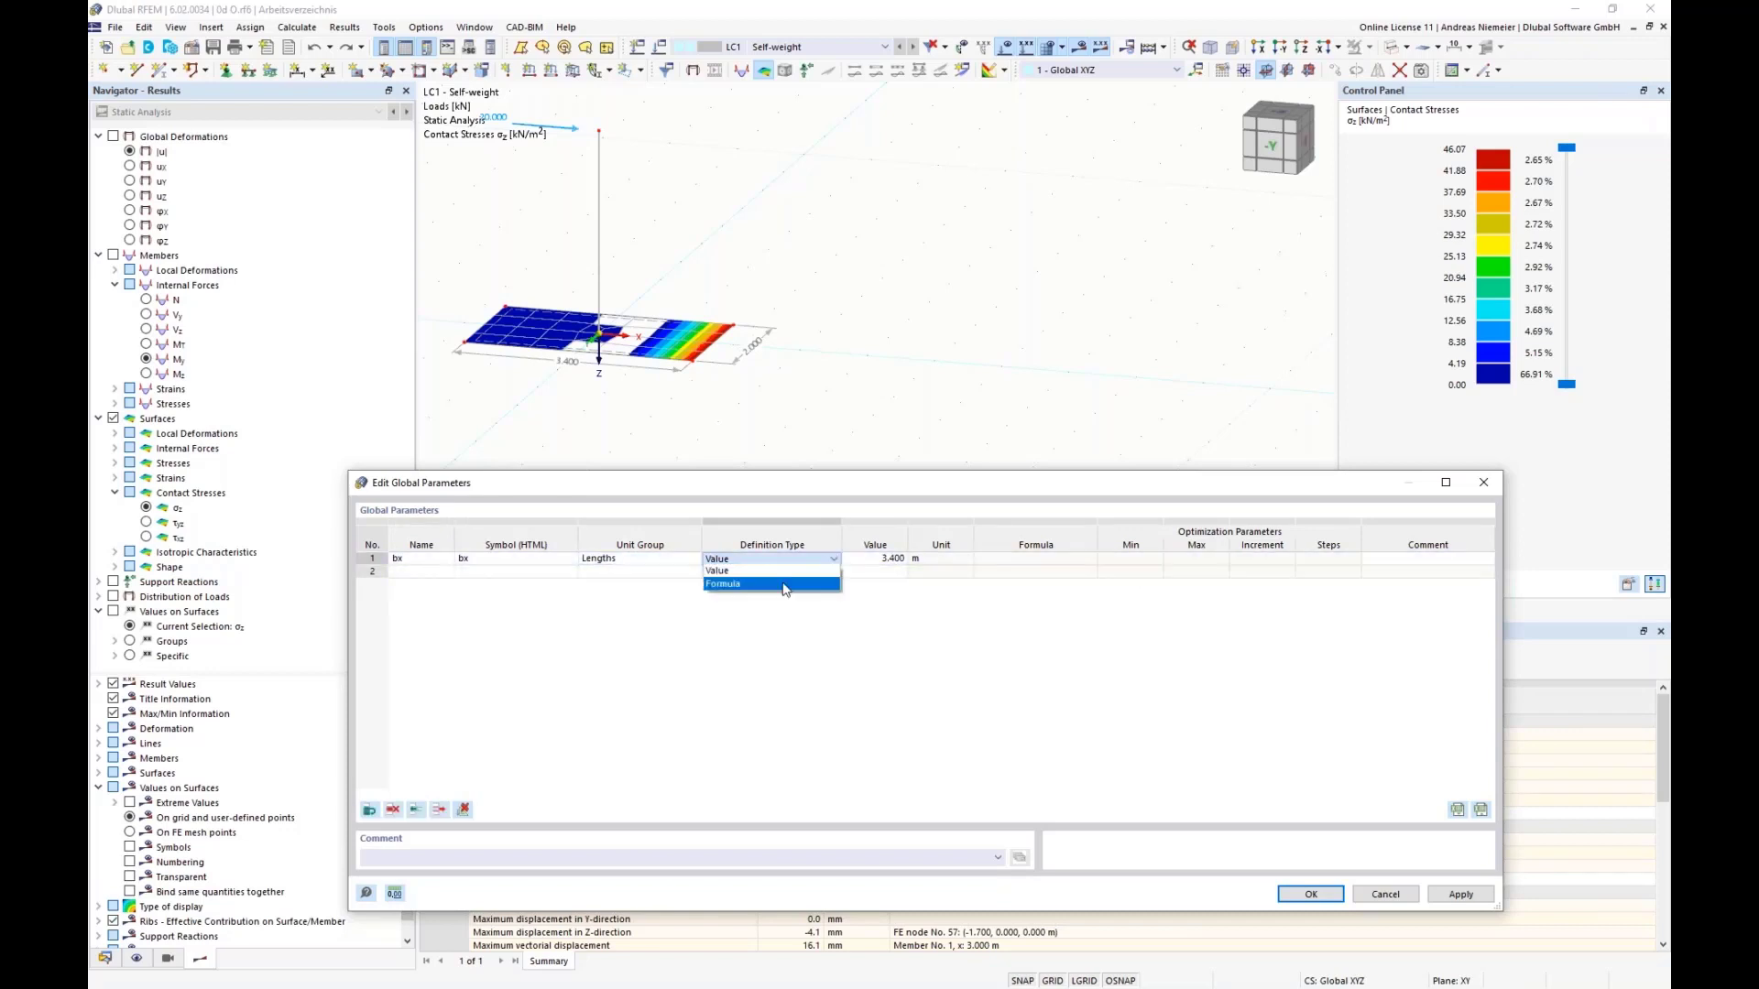
left_click(732, 574)
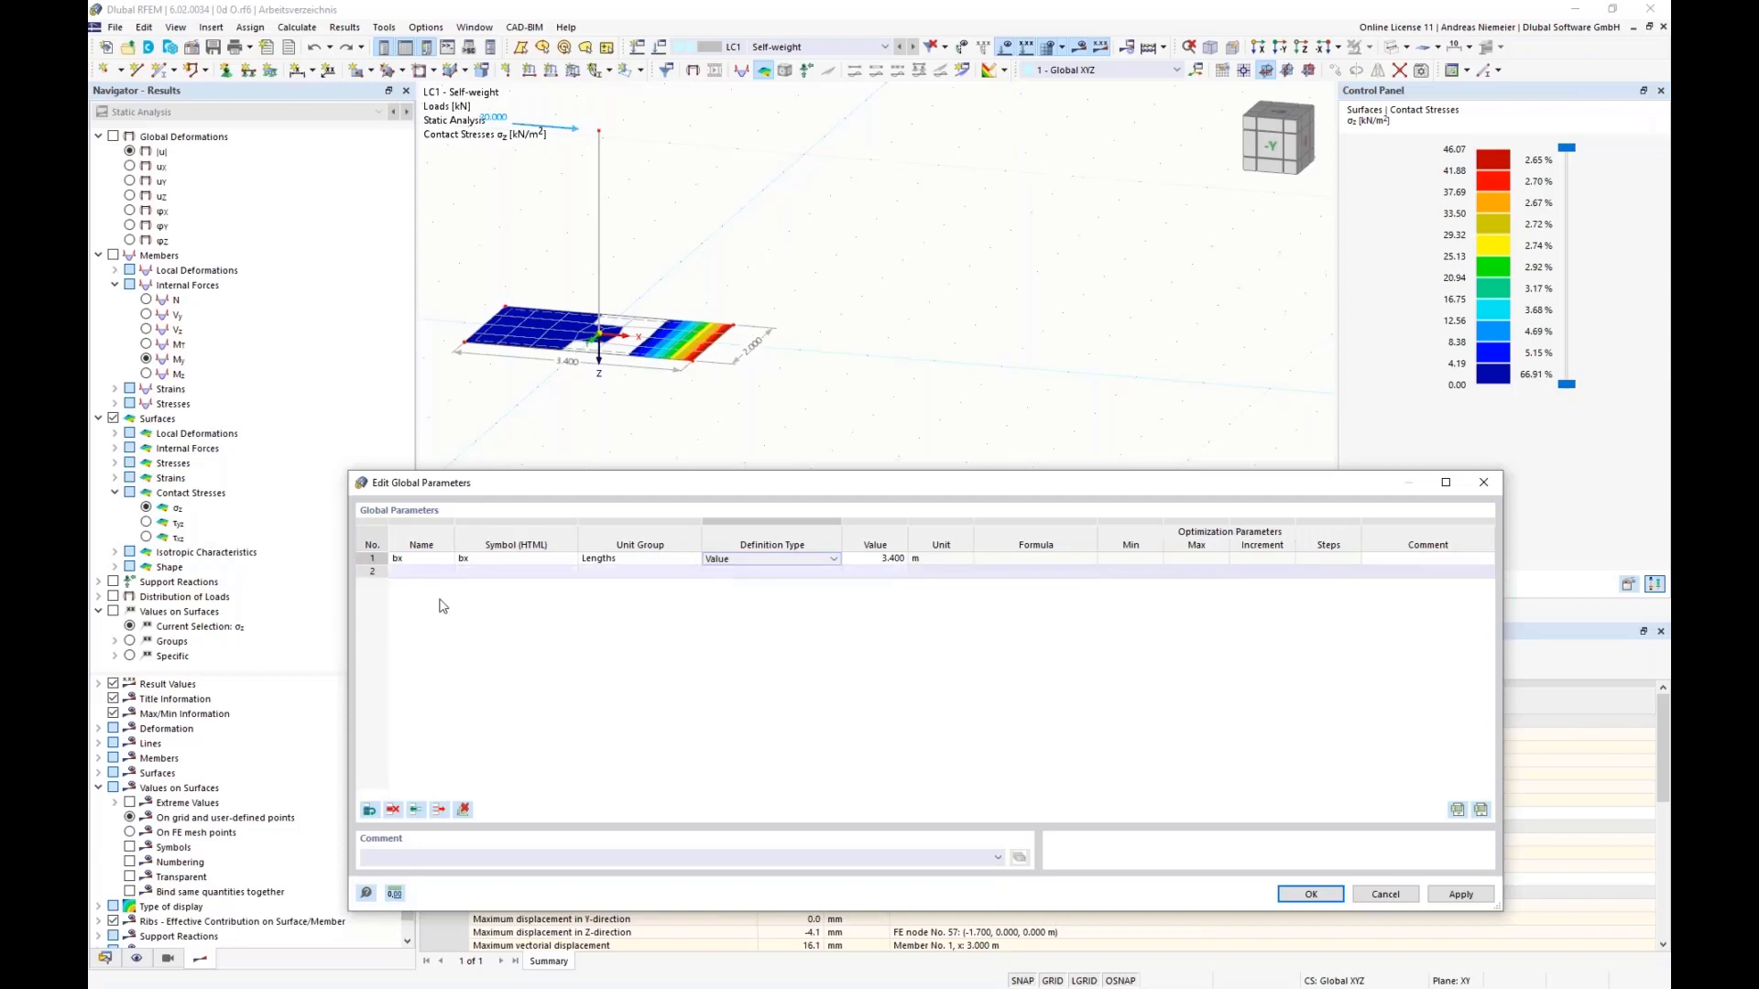
Step: Add a second global length parameter by with a value of 2 m
left_click(423, 573)
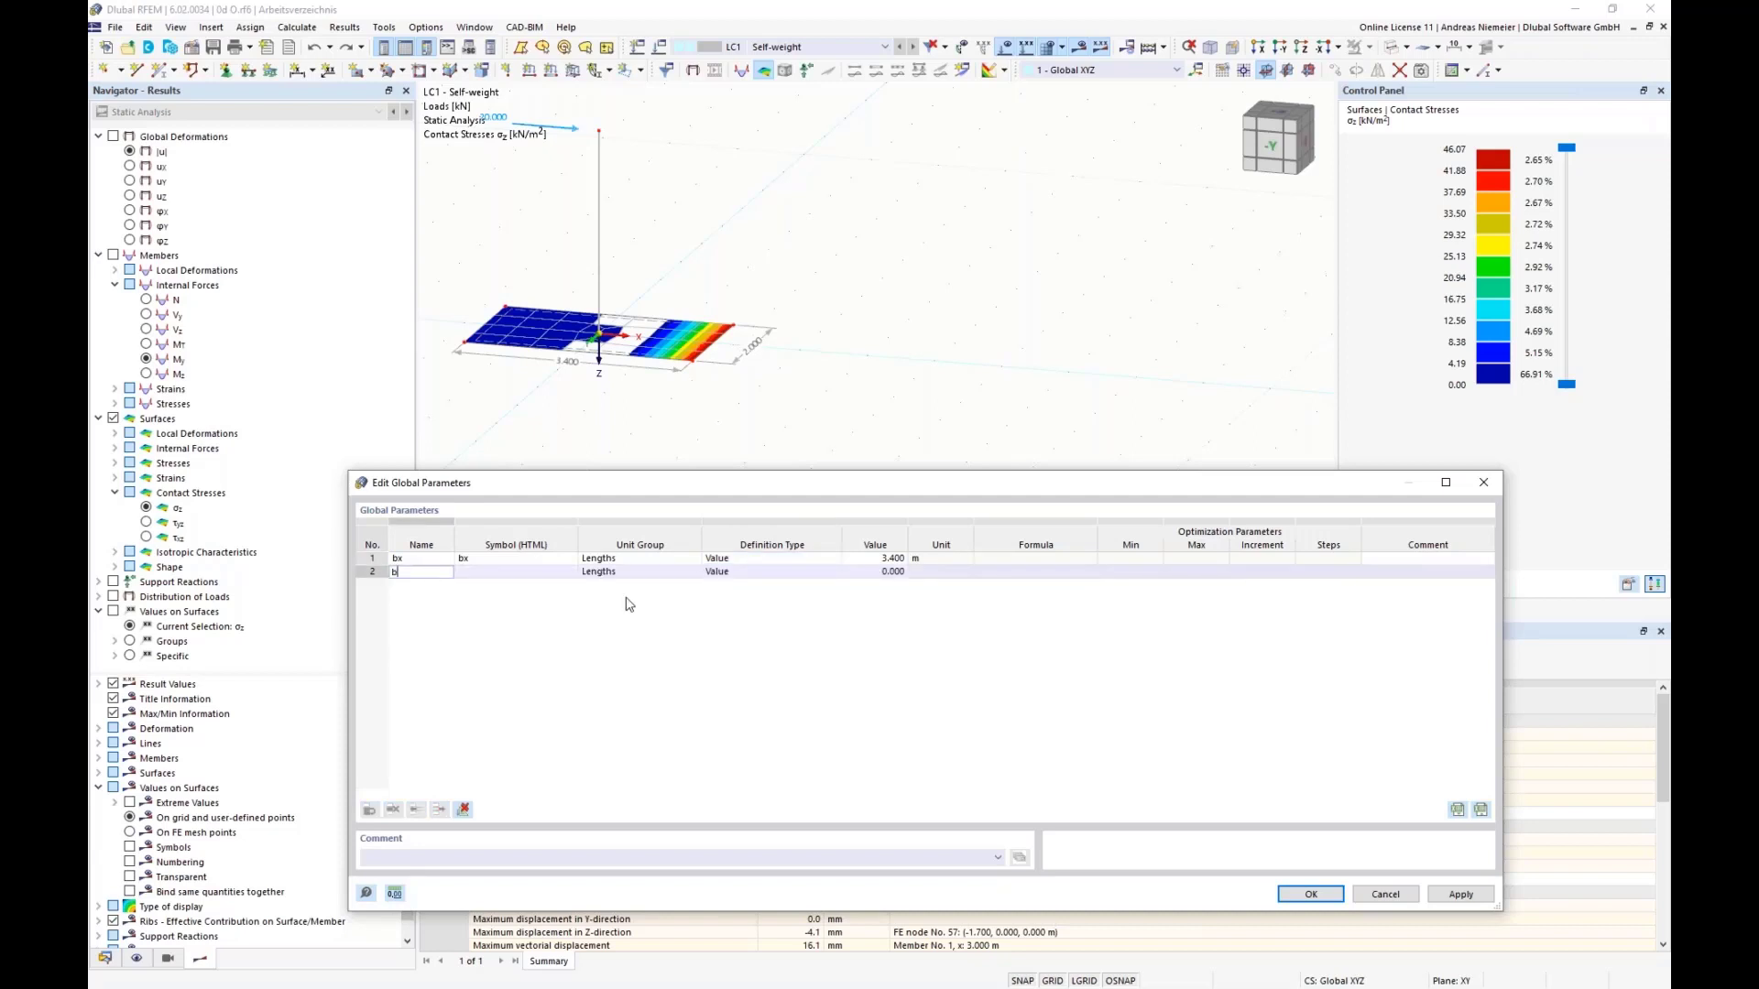
type("by")
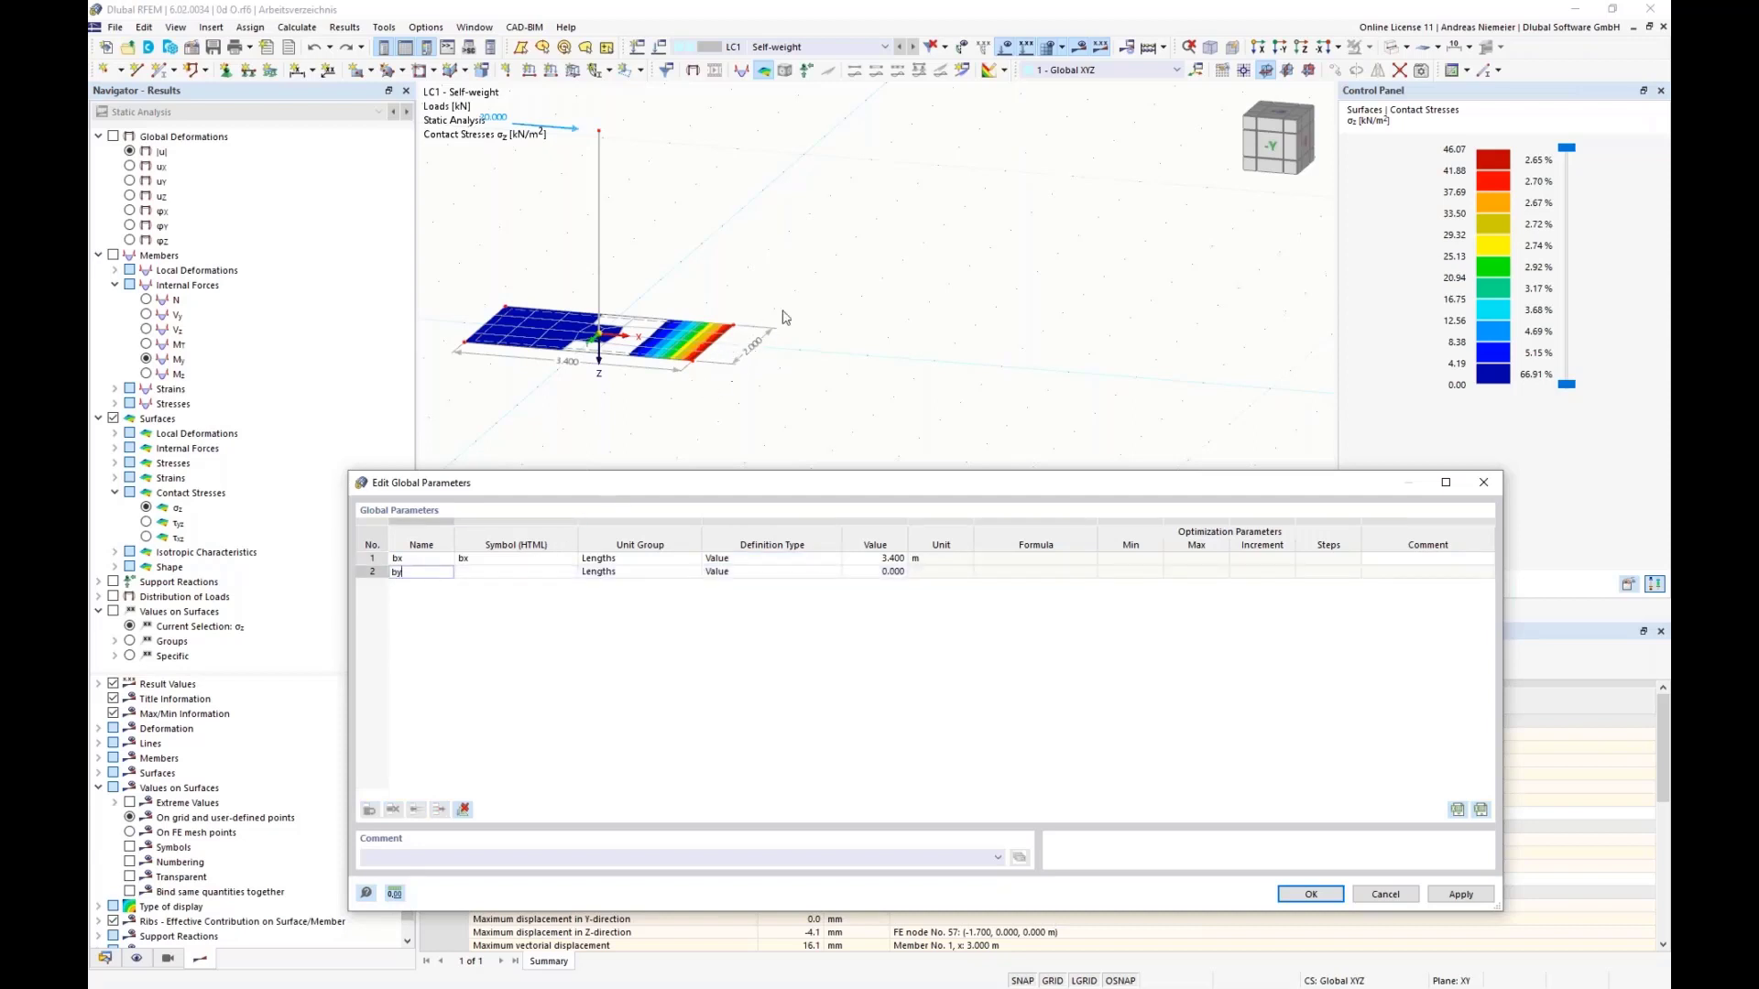
left_click(516, 572)
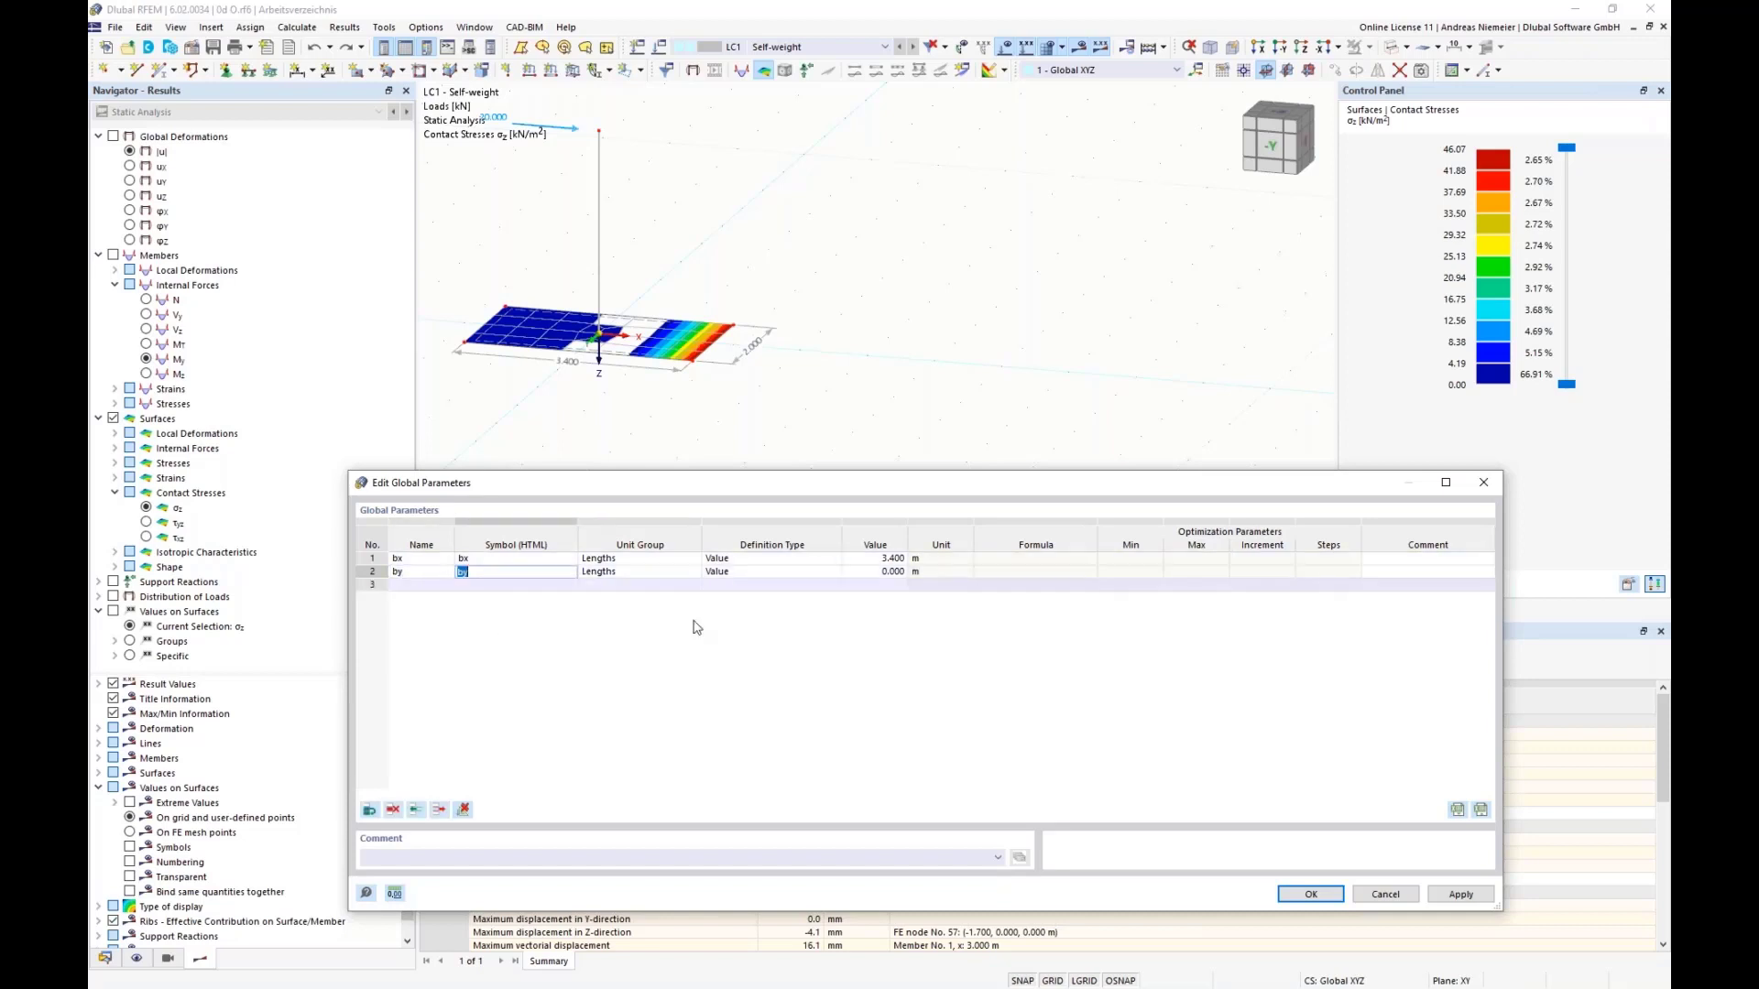
left_click(881, 575)
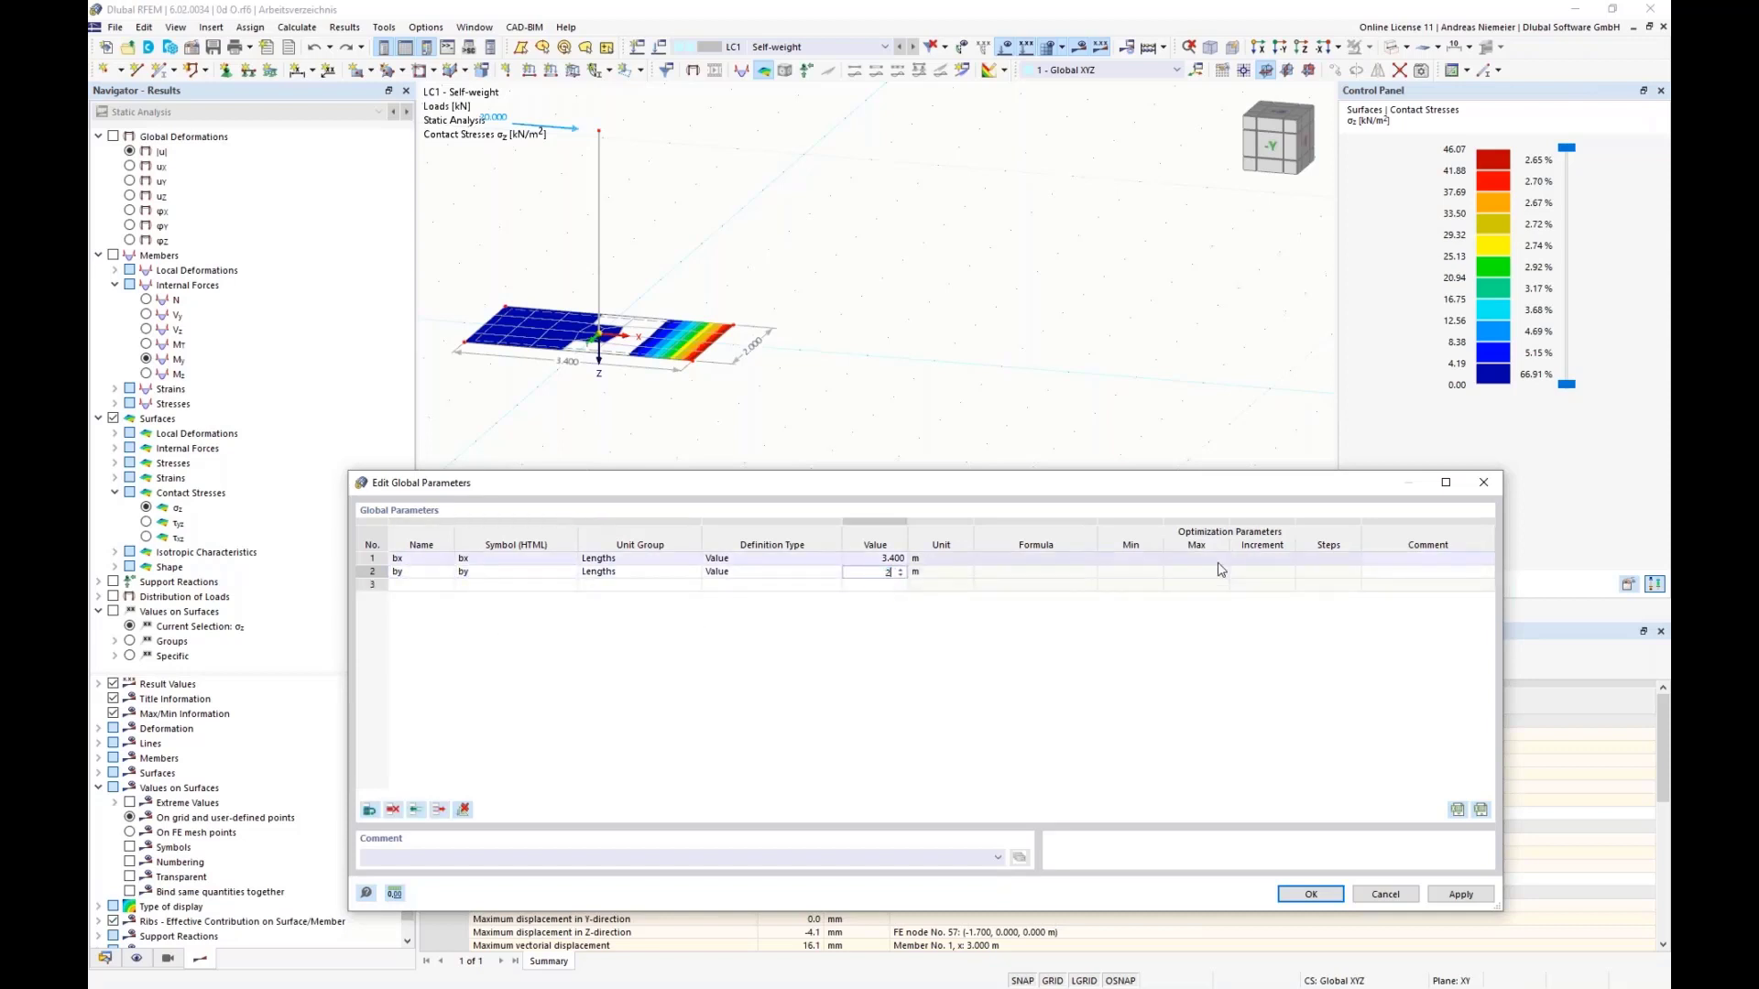
key("Return")
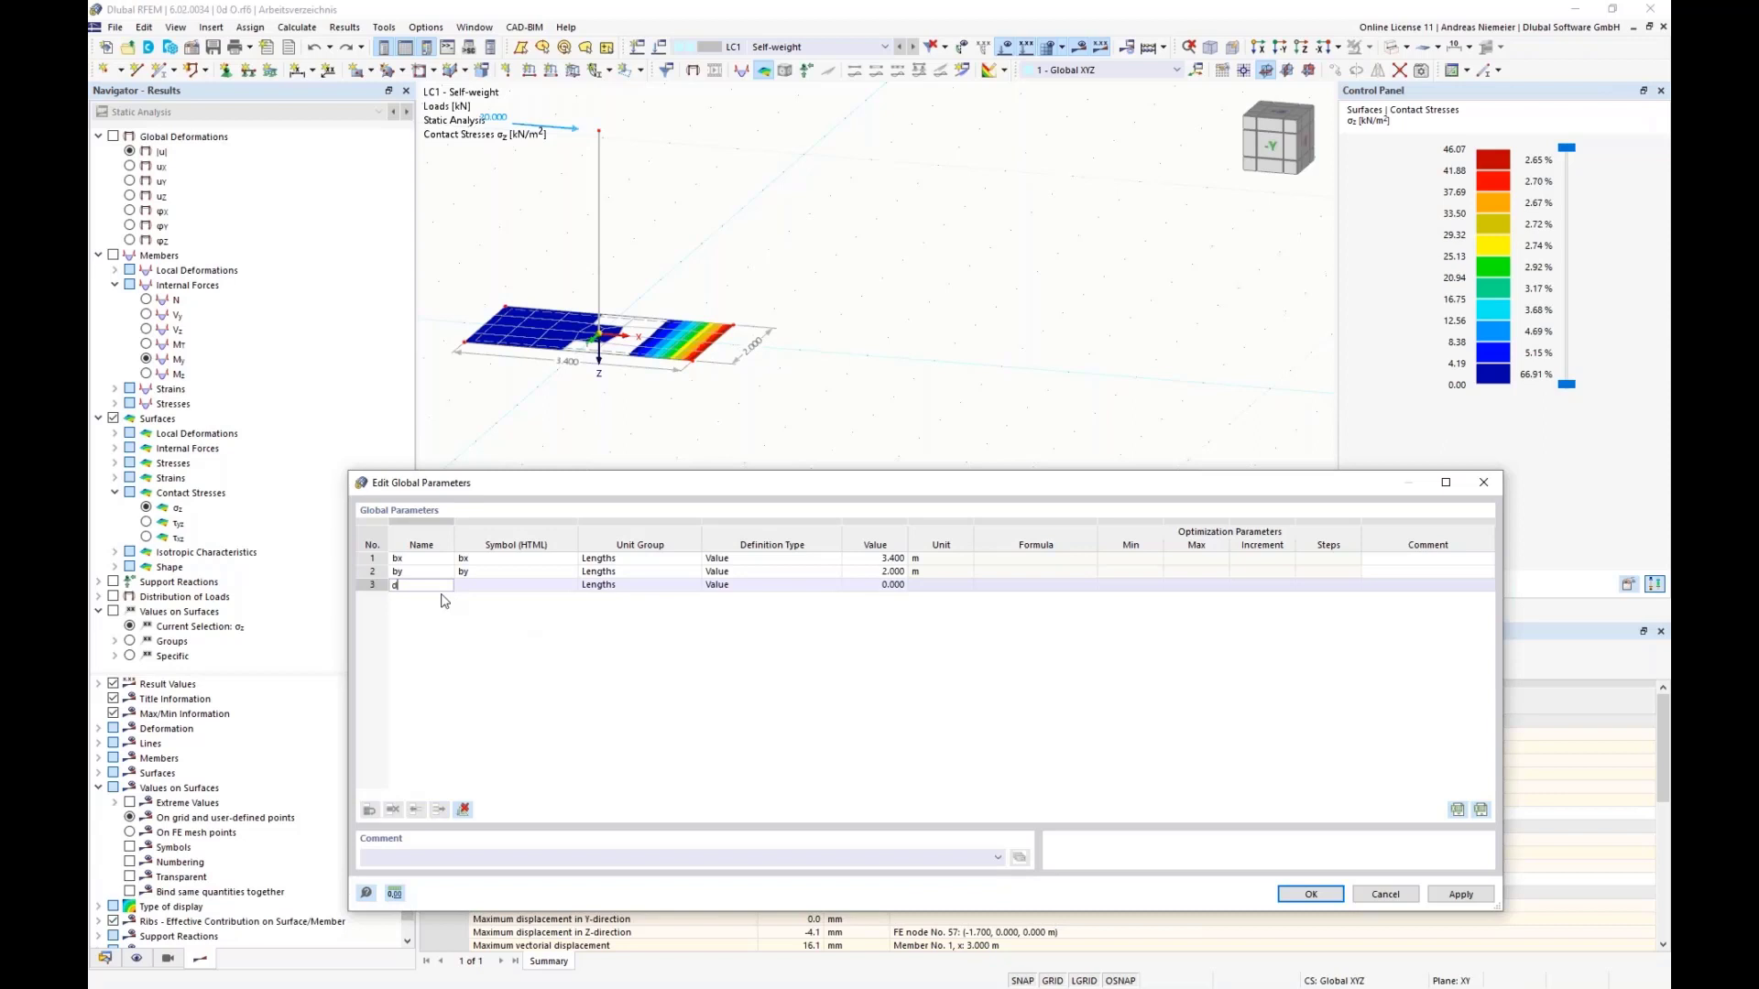
Step: Add a third global length parameter d with a value of 0.2 m and accept the parameter list
type("d")
key("Tab")
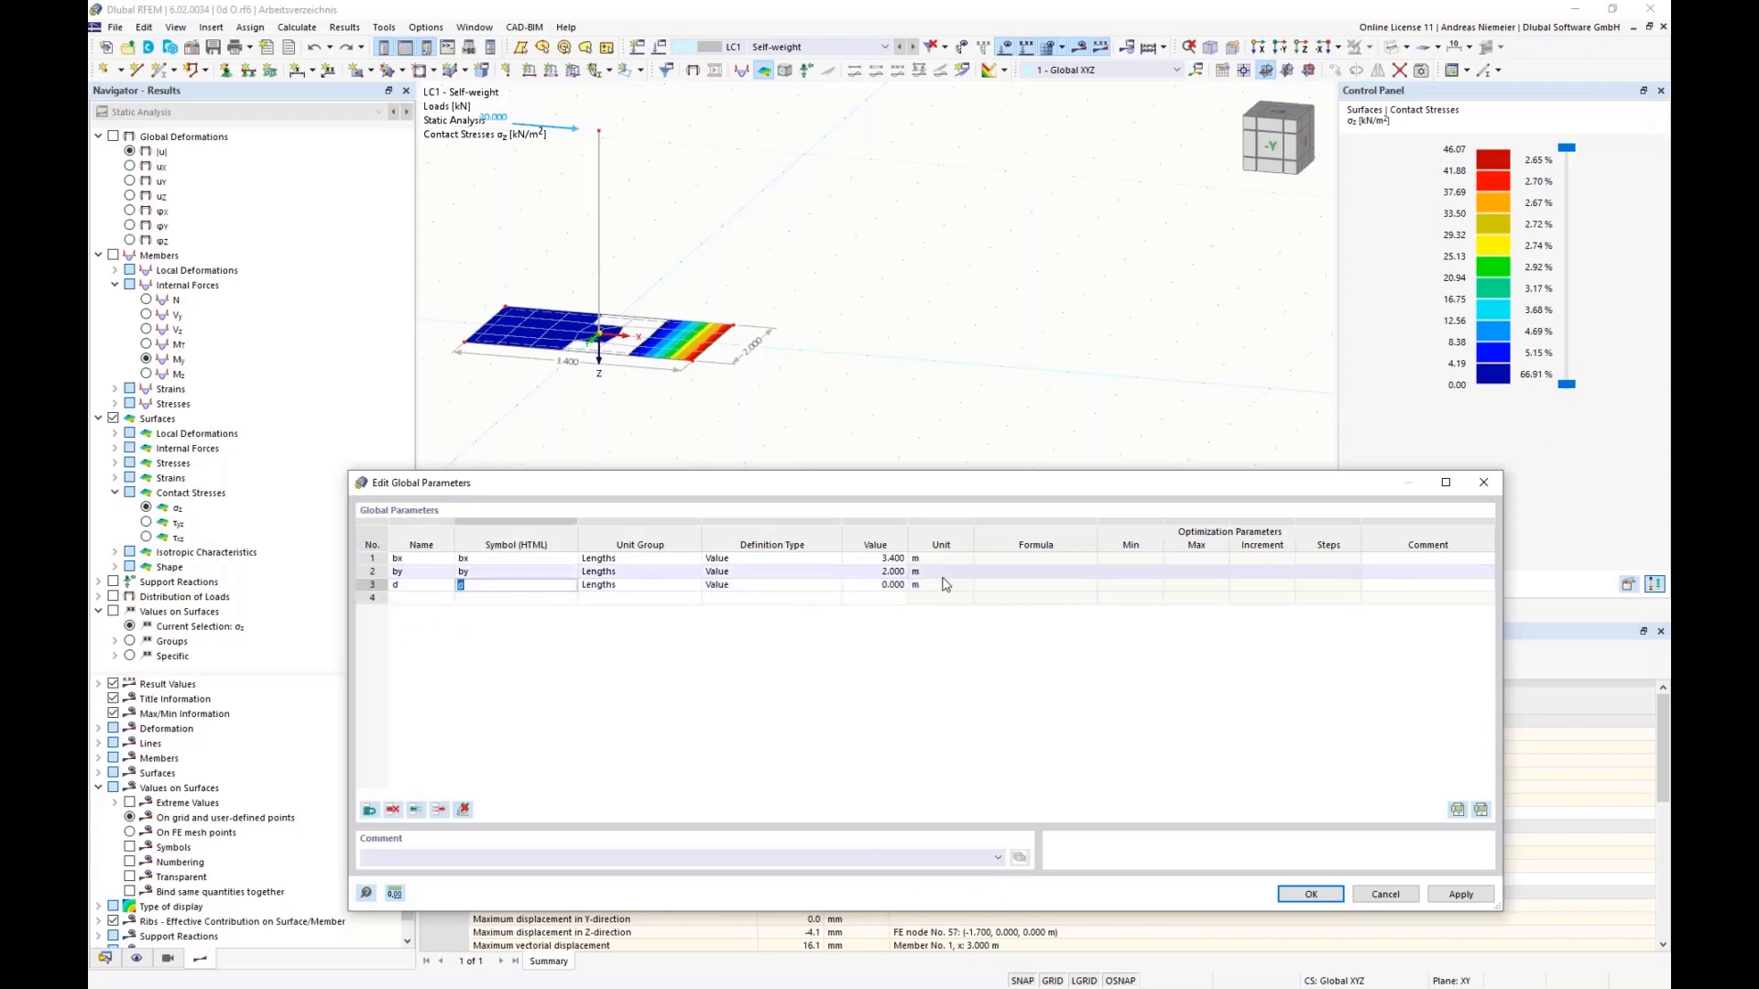
left_click(881, 585)
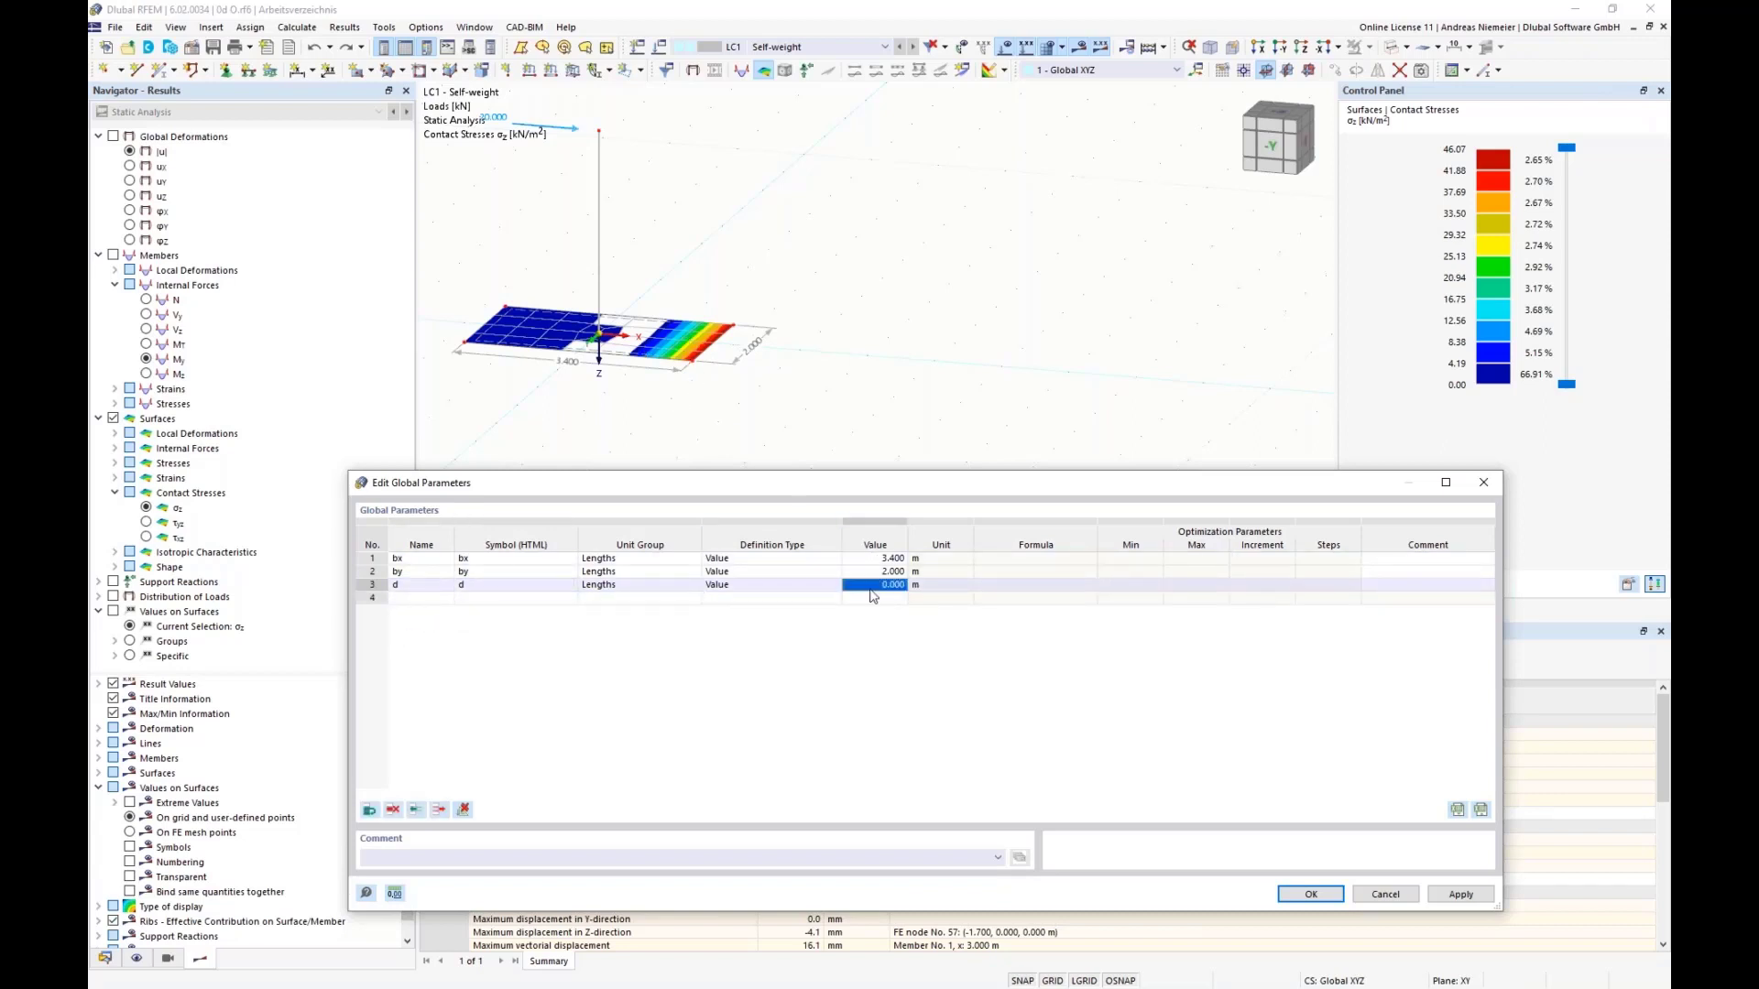
type("0.2")
left_click(1110, 575)
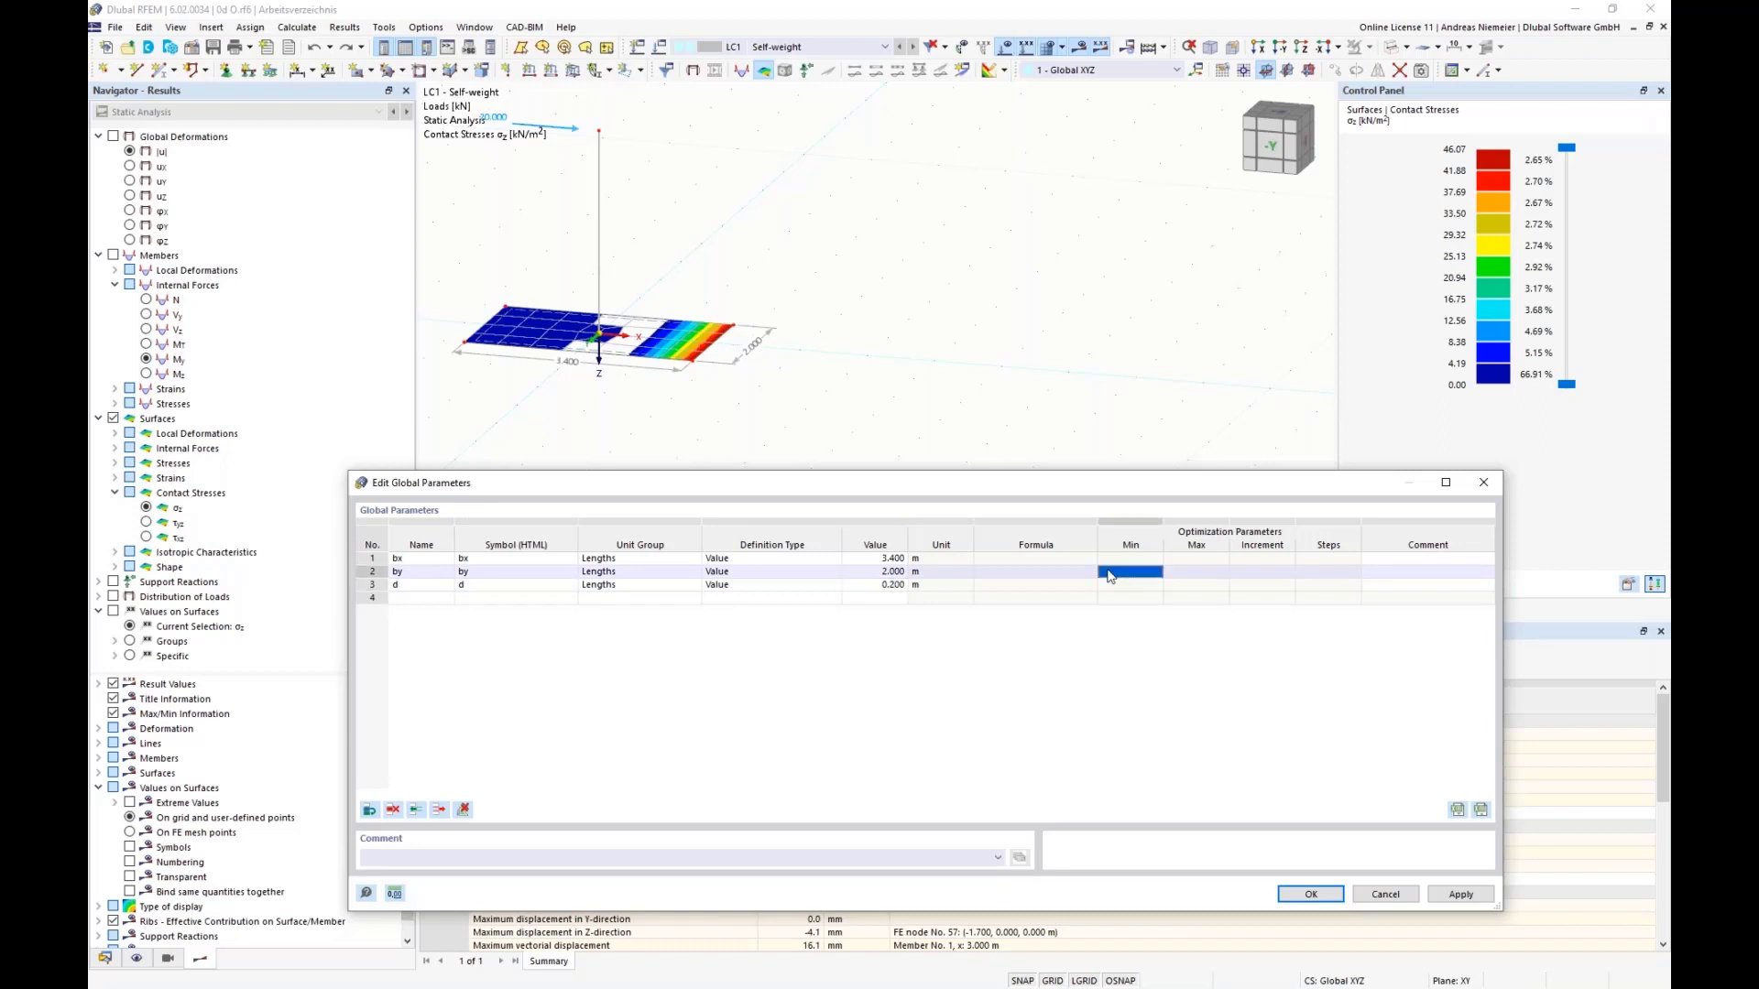
left_click(1313, 895)
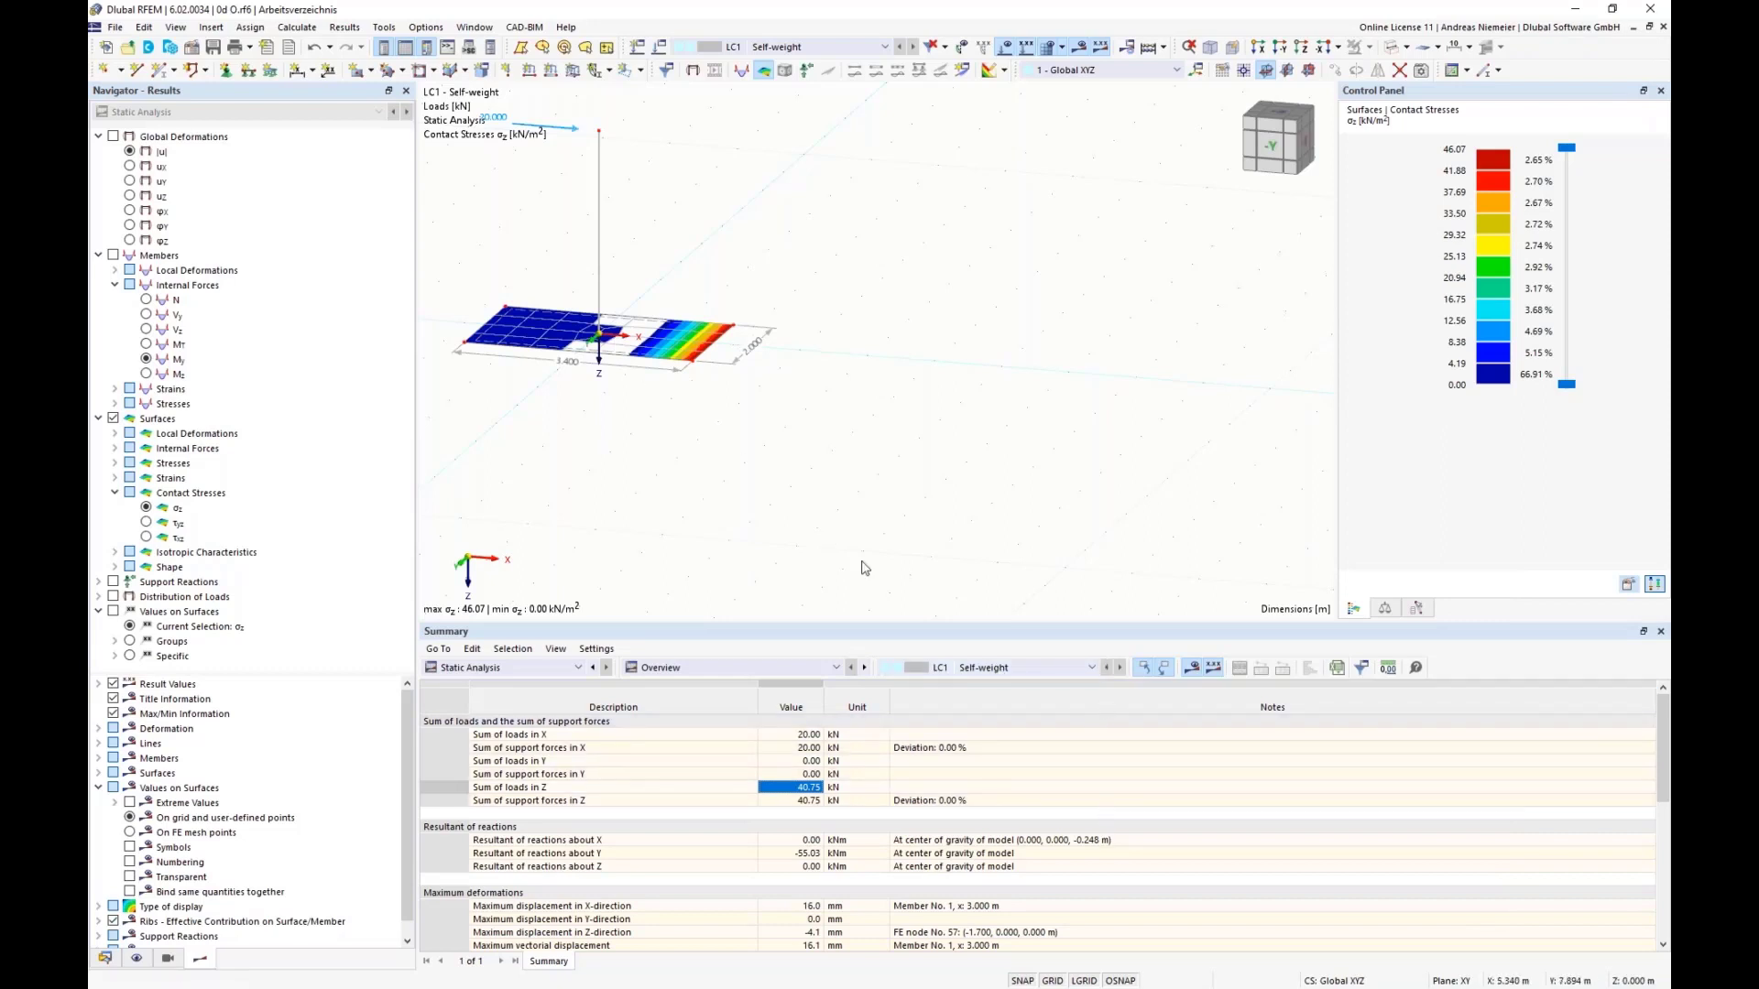
Step: Define the X-coordinate of nodes 5 and 6 on the plate's positive-X edge by the formula bx/2
right_click(693, 368)
mouse_move(1026, 396)
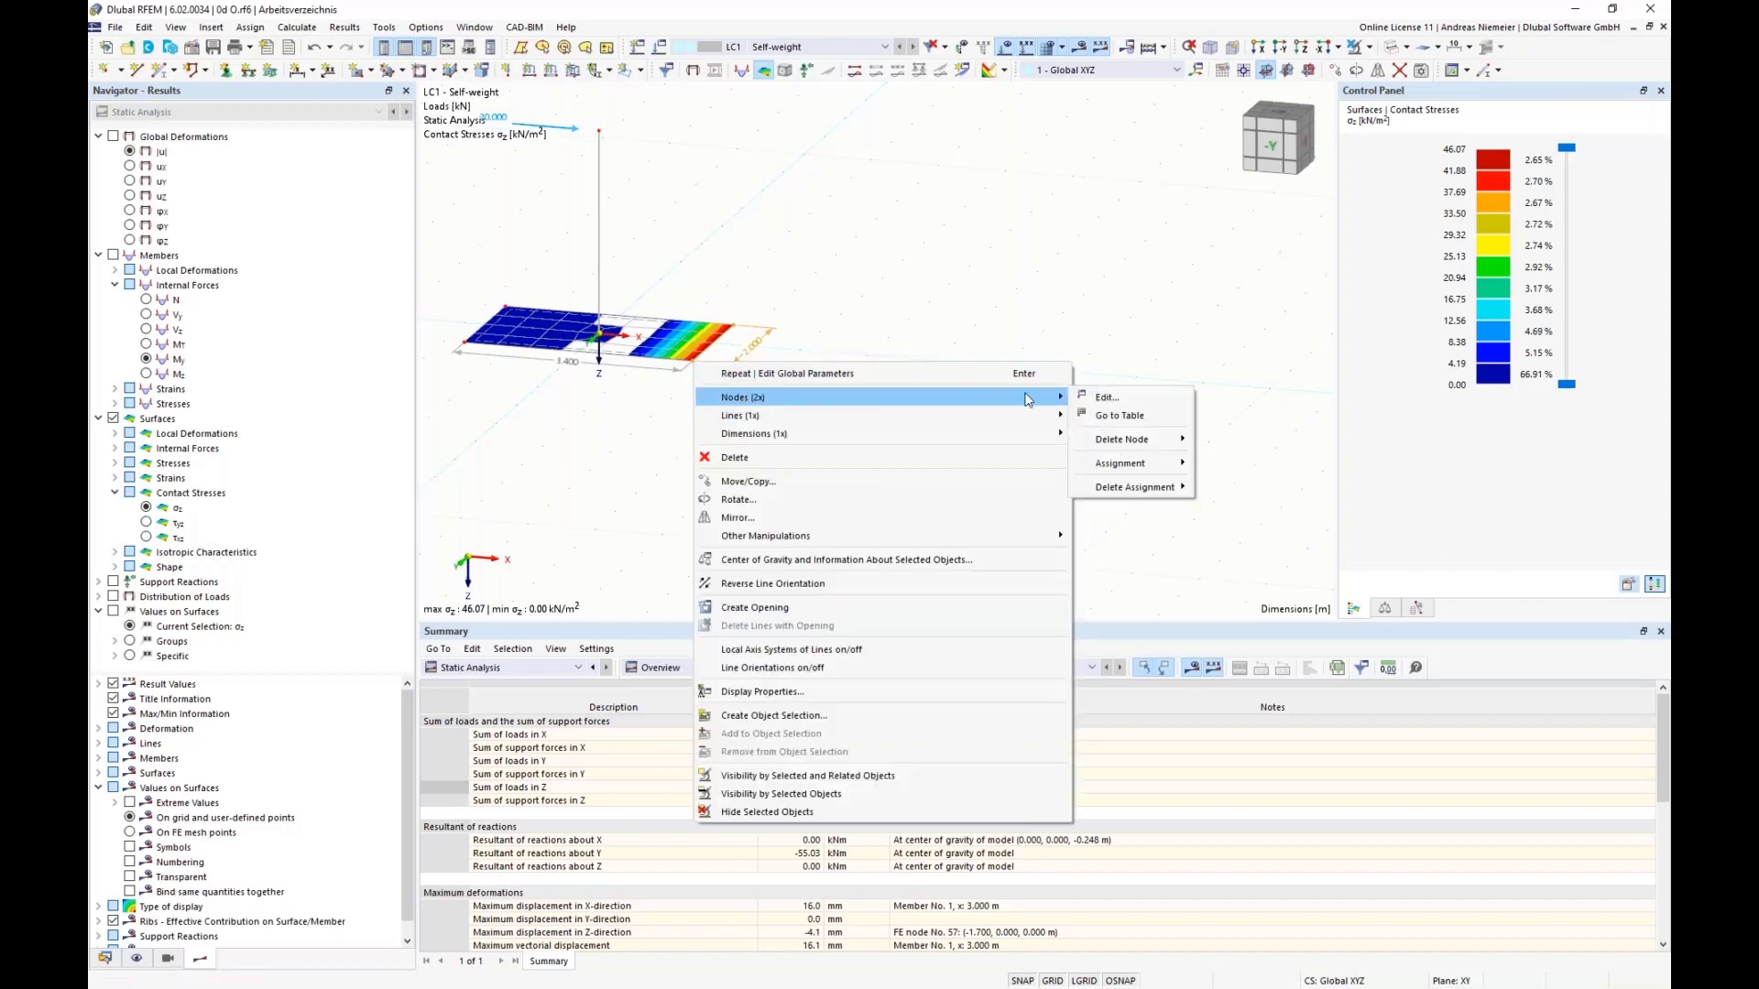
left_click(1108, 397)
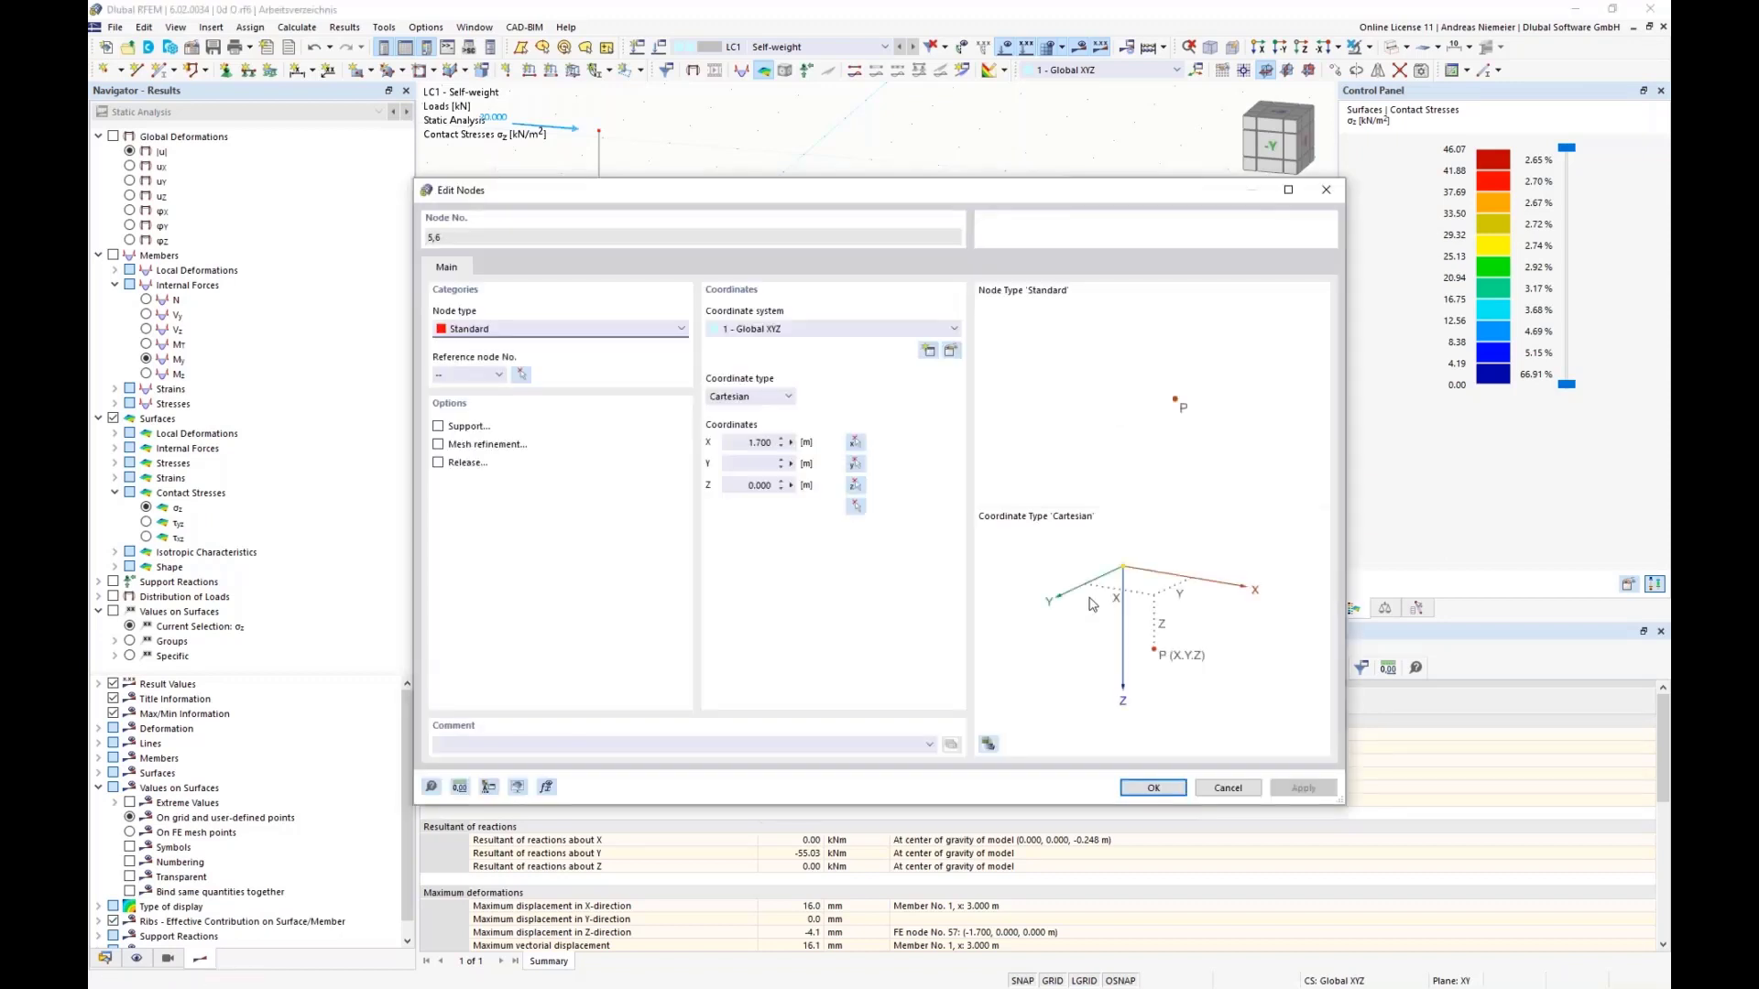
left_click(792, 443)
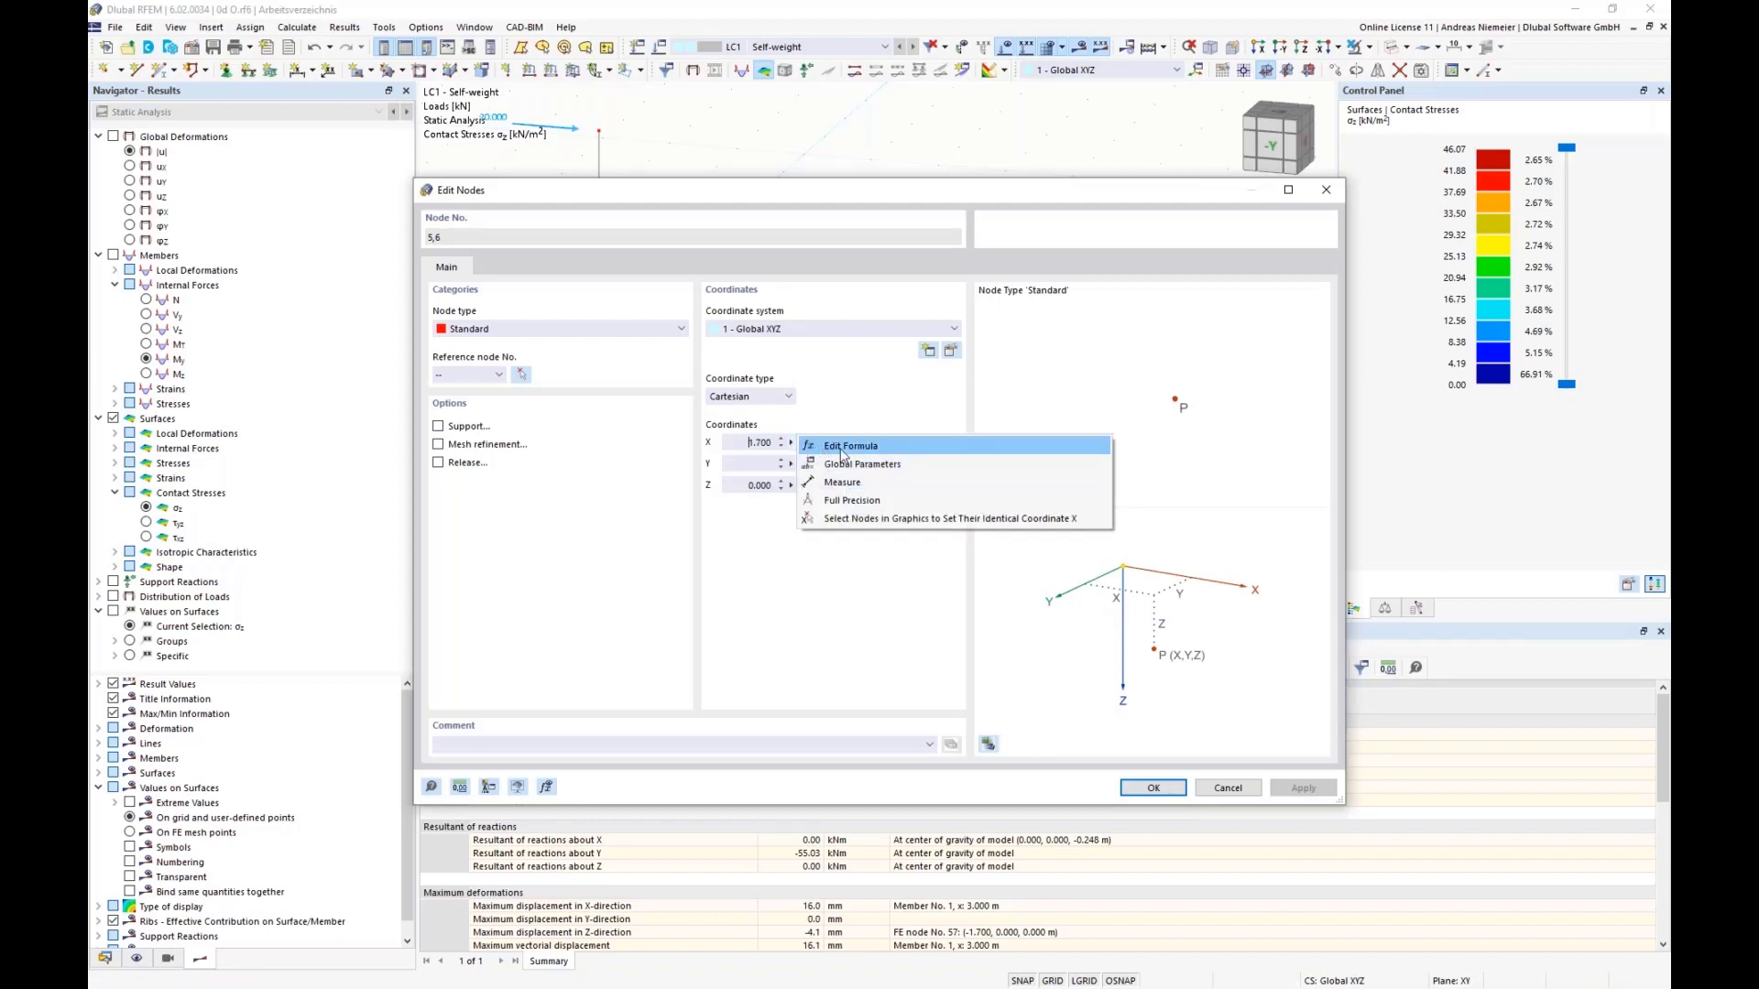
left_click(839, 449)
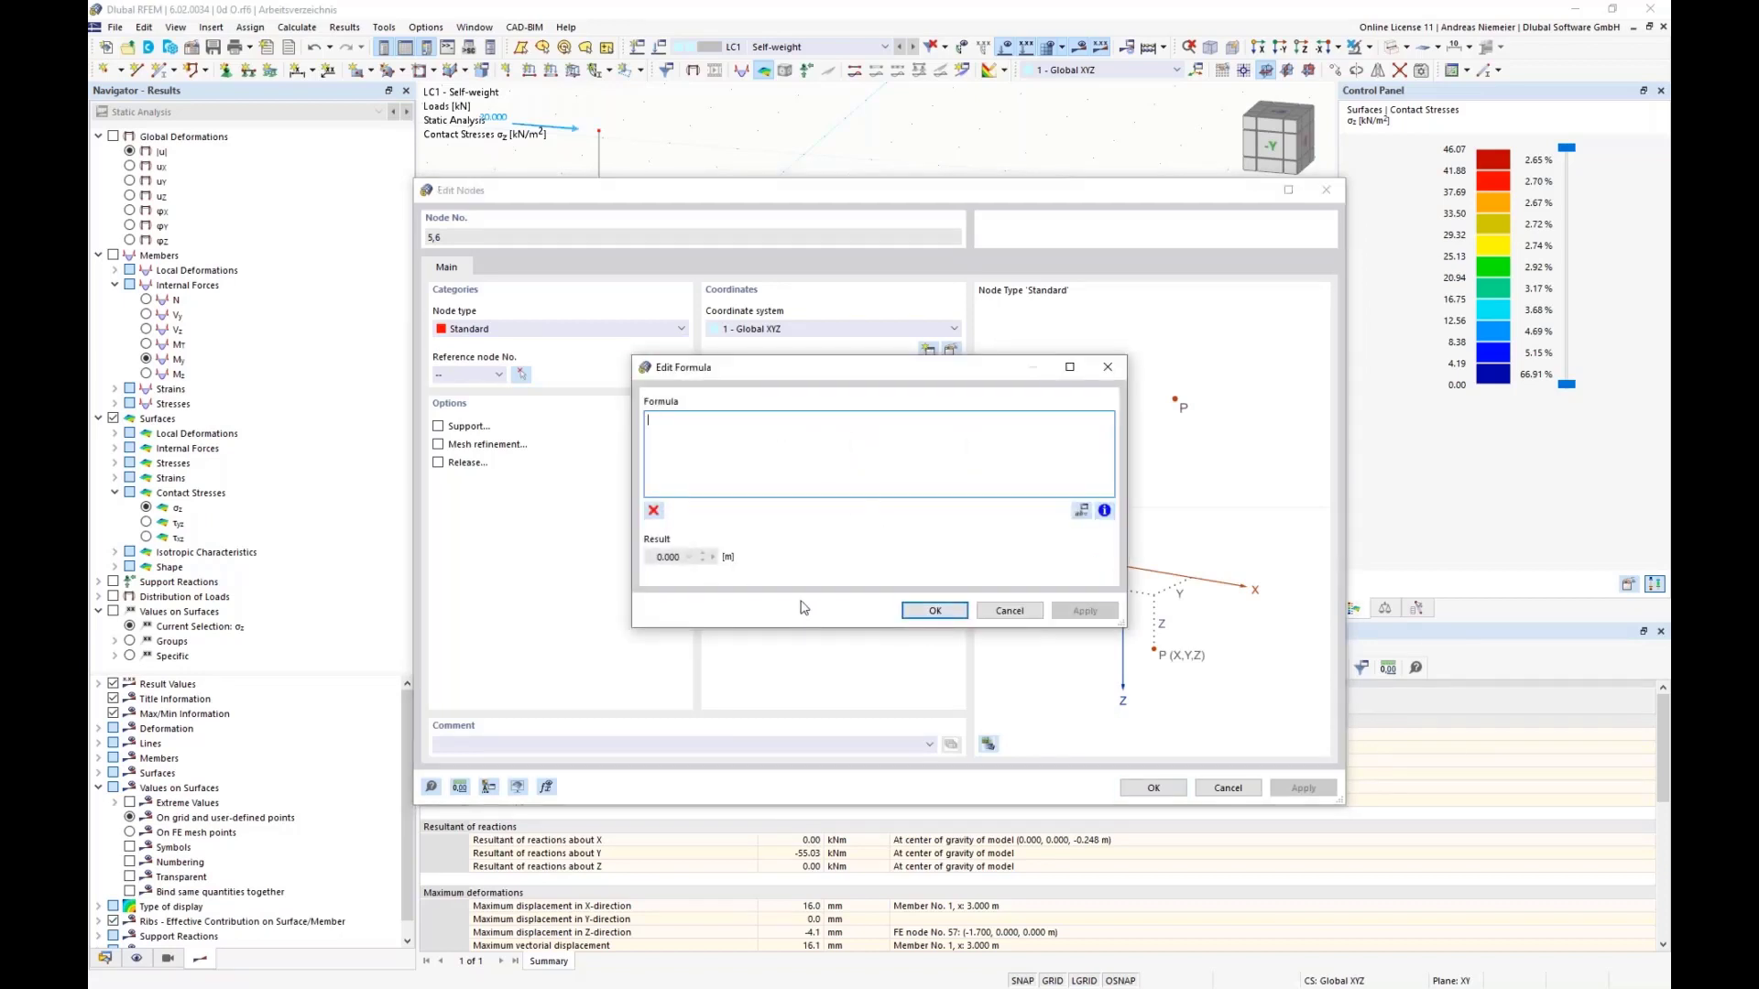
type("b")
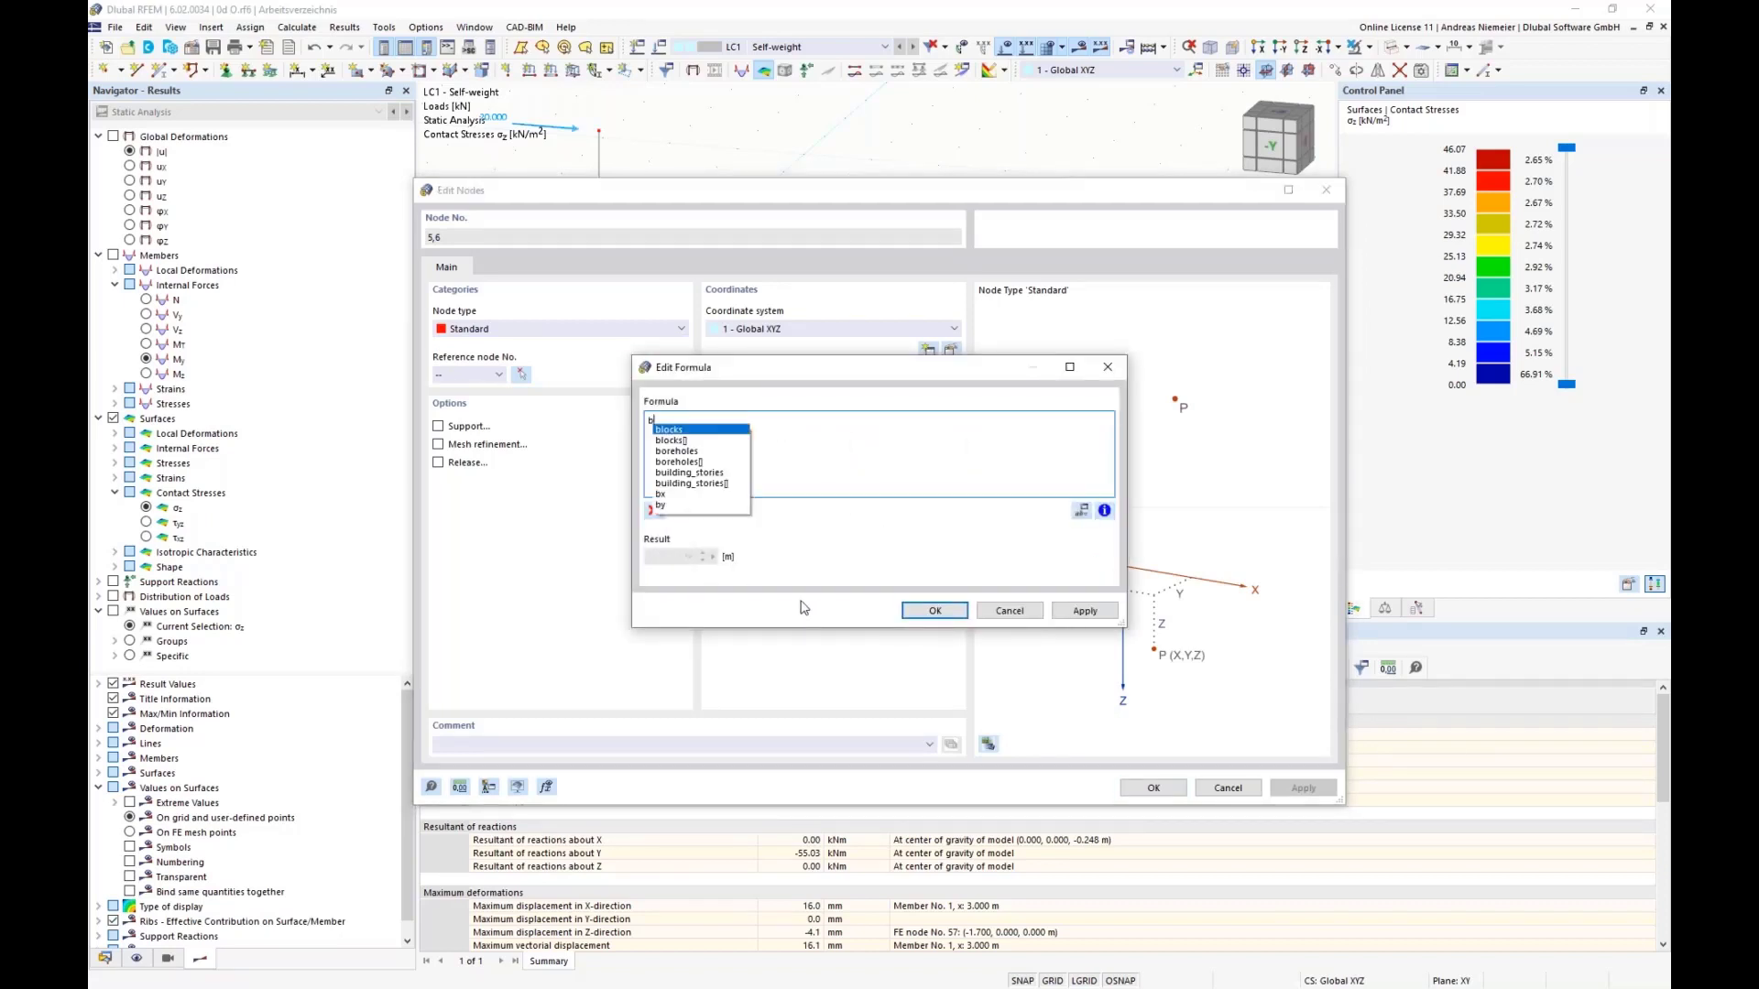
type("x/")
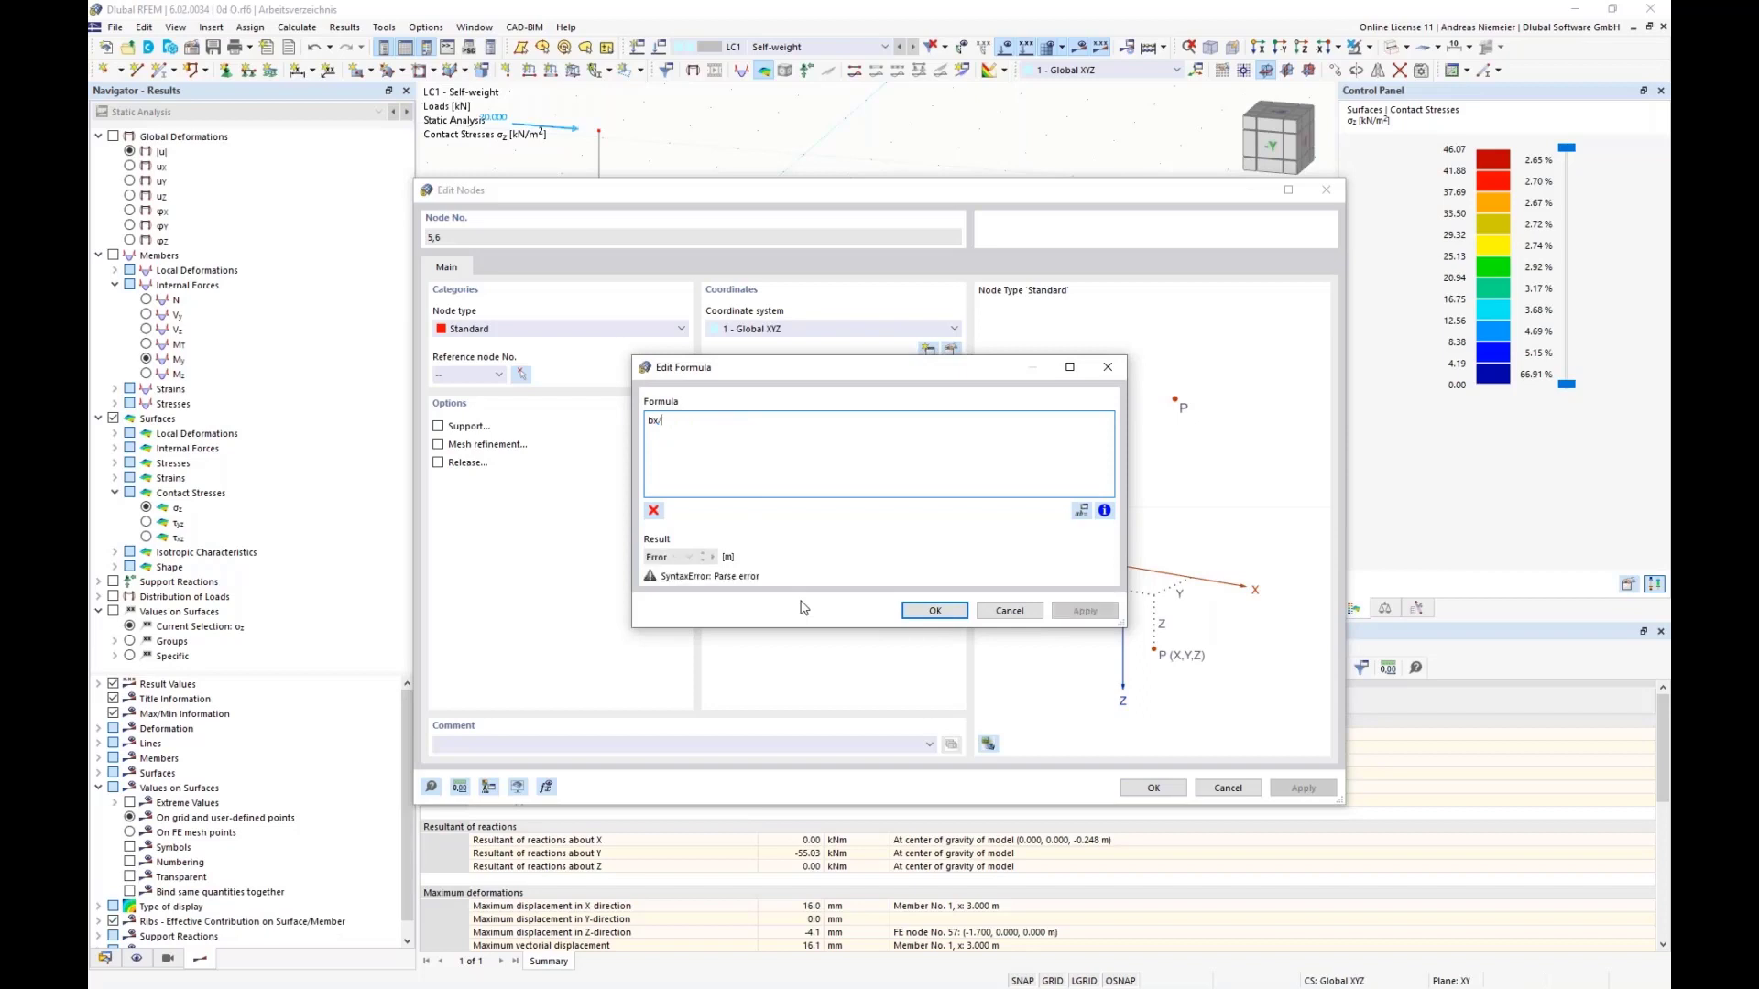
type("2")
left_click(935, 610)
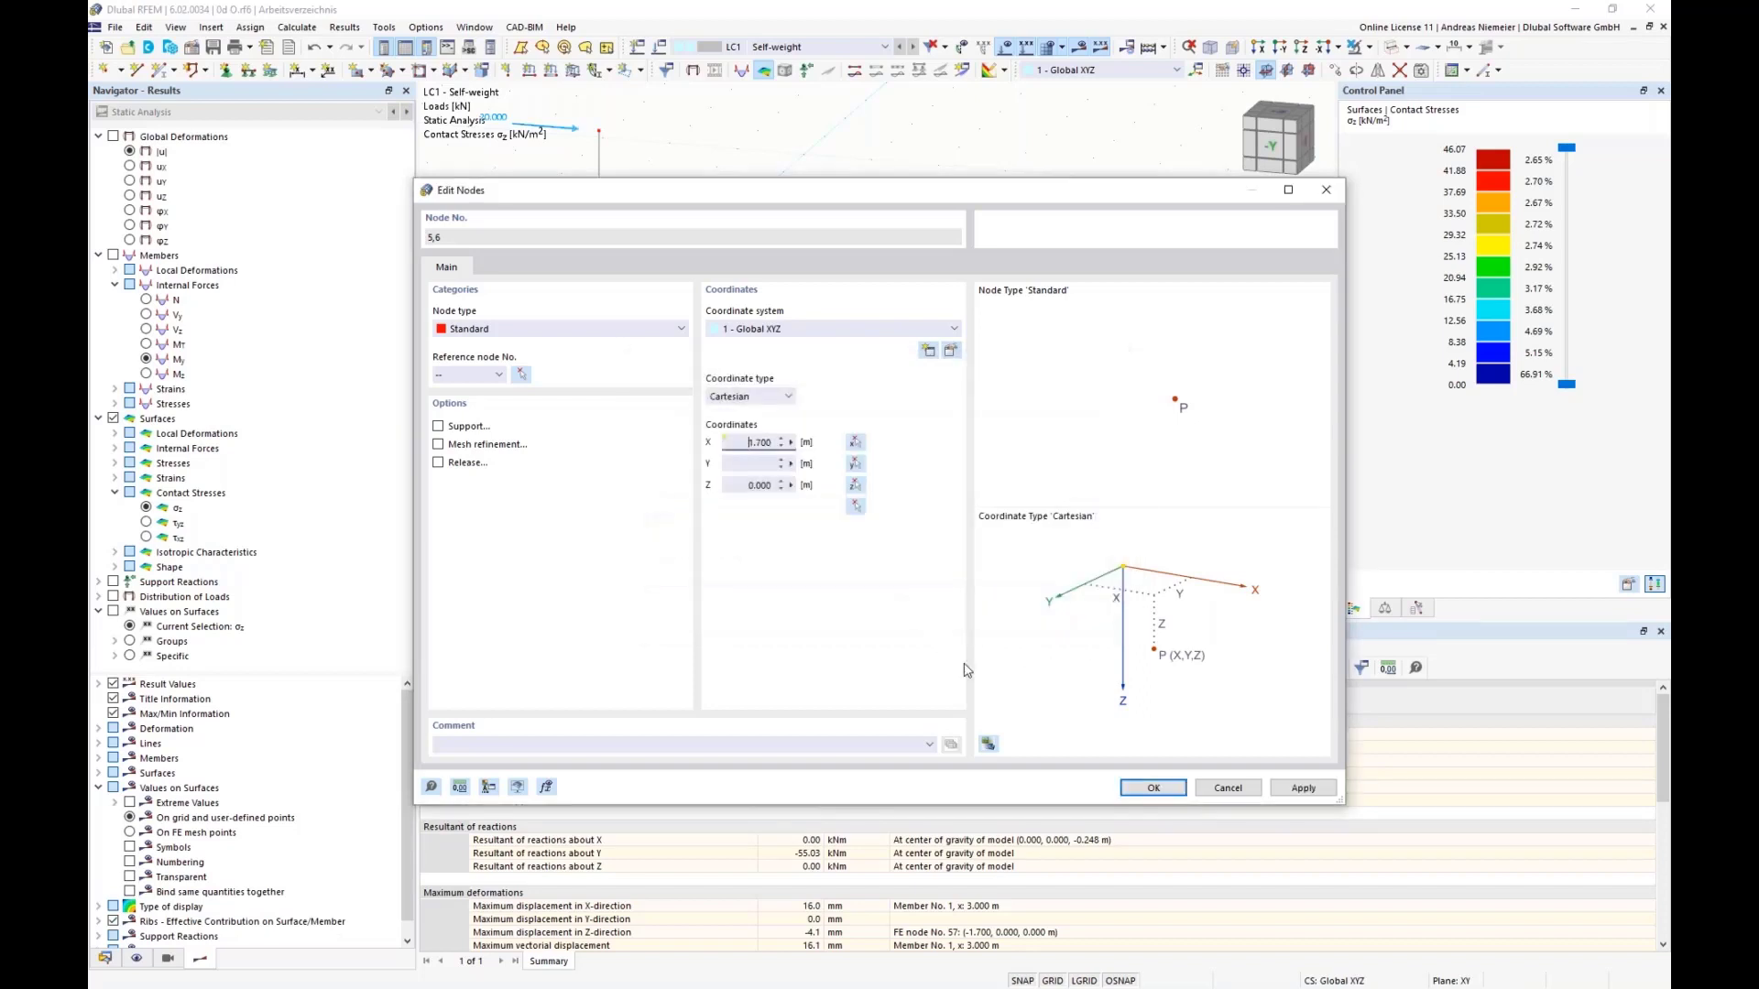
left_click(1136, 785)
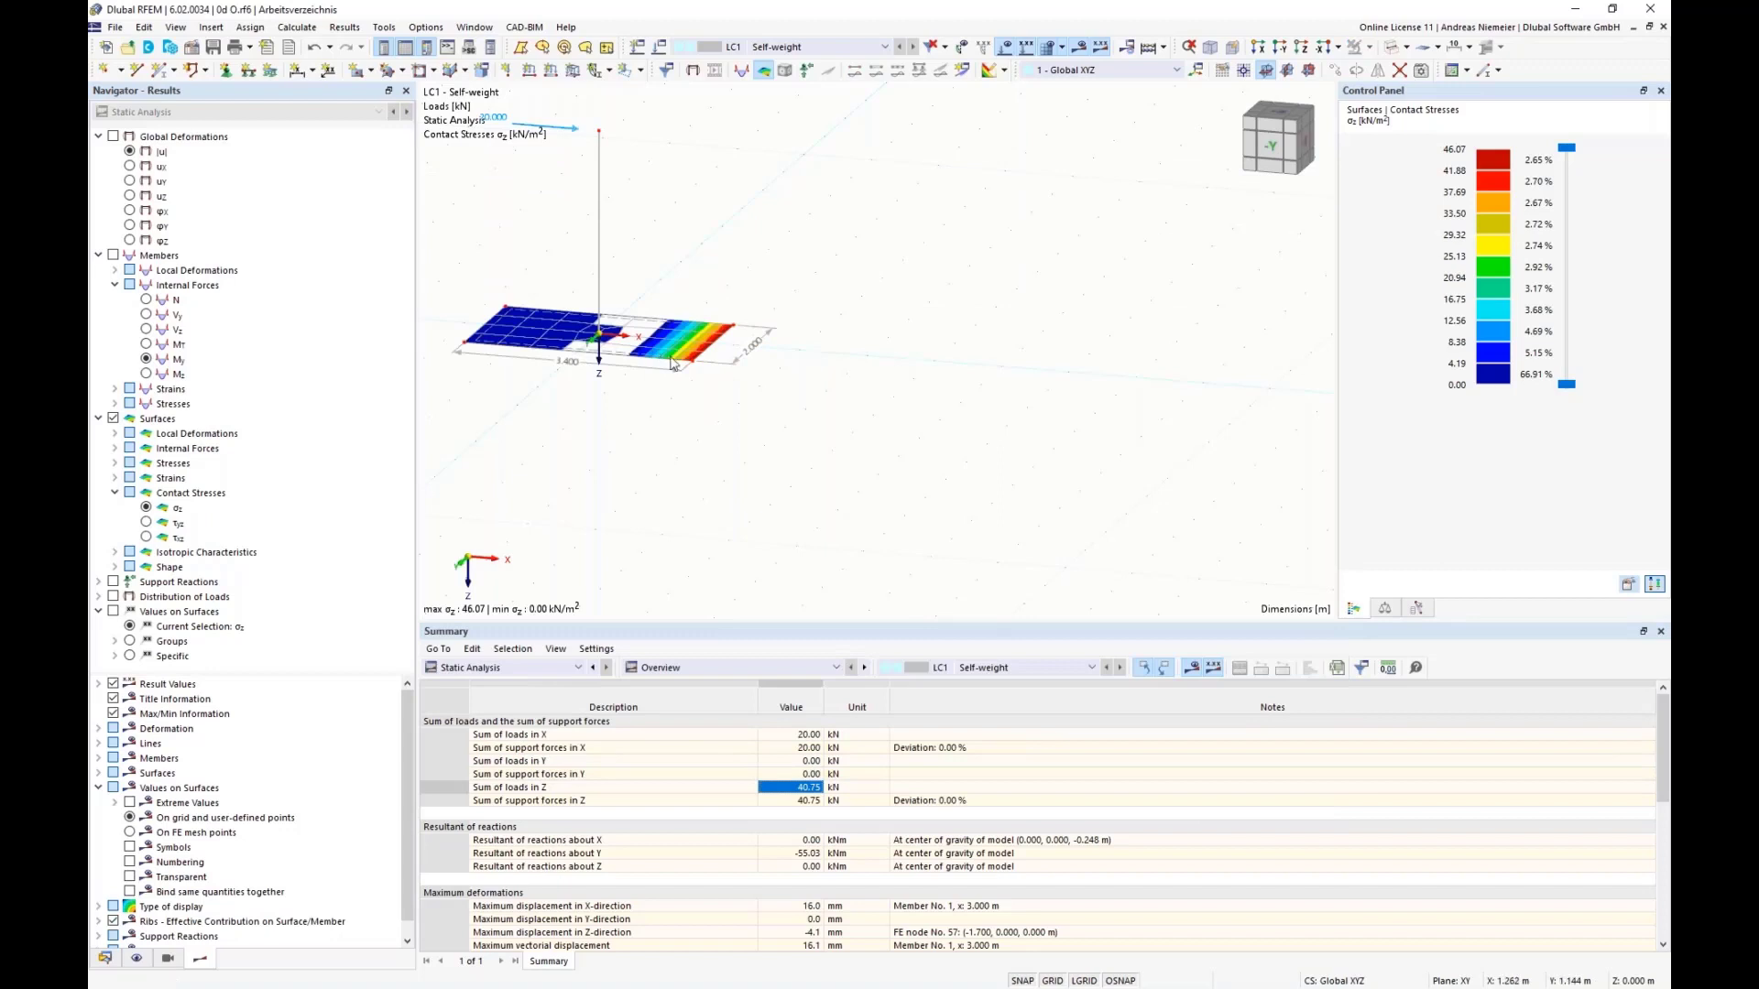
Step: Define the X-coordinate of nodes 3 and 4 on the plate's negative-X edge by the formula -bx/2
left_click_drag(429, 267, 519, 385)
right_click(464, 345)
mouse_move(655, 383)
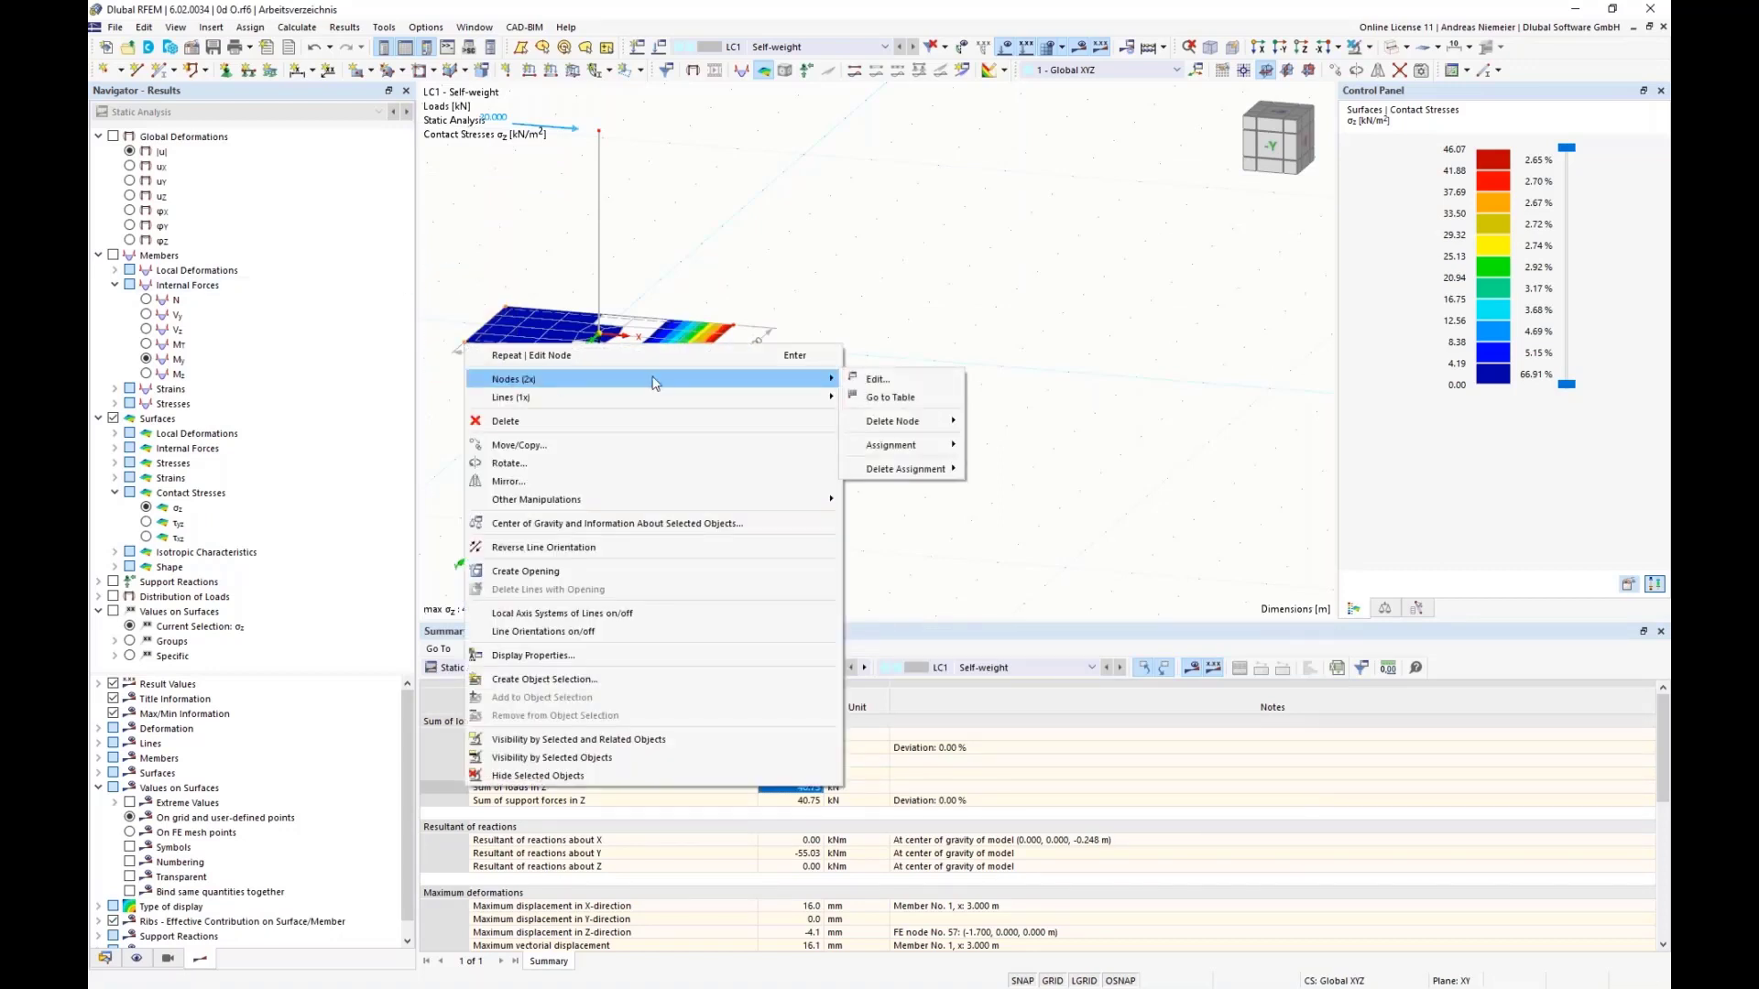
left_click(877, 379)
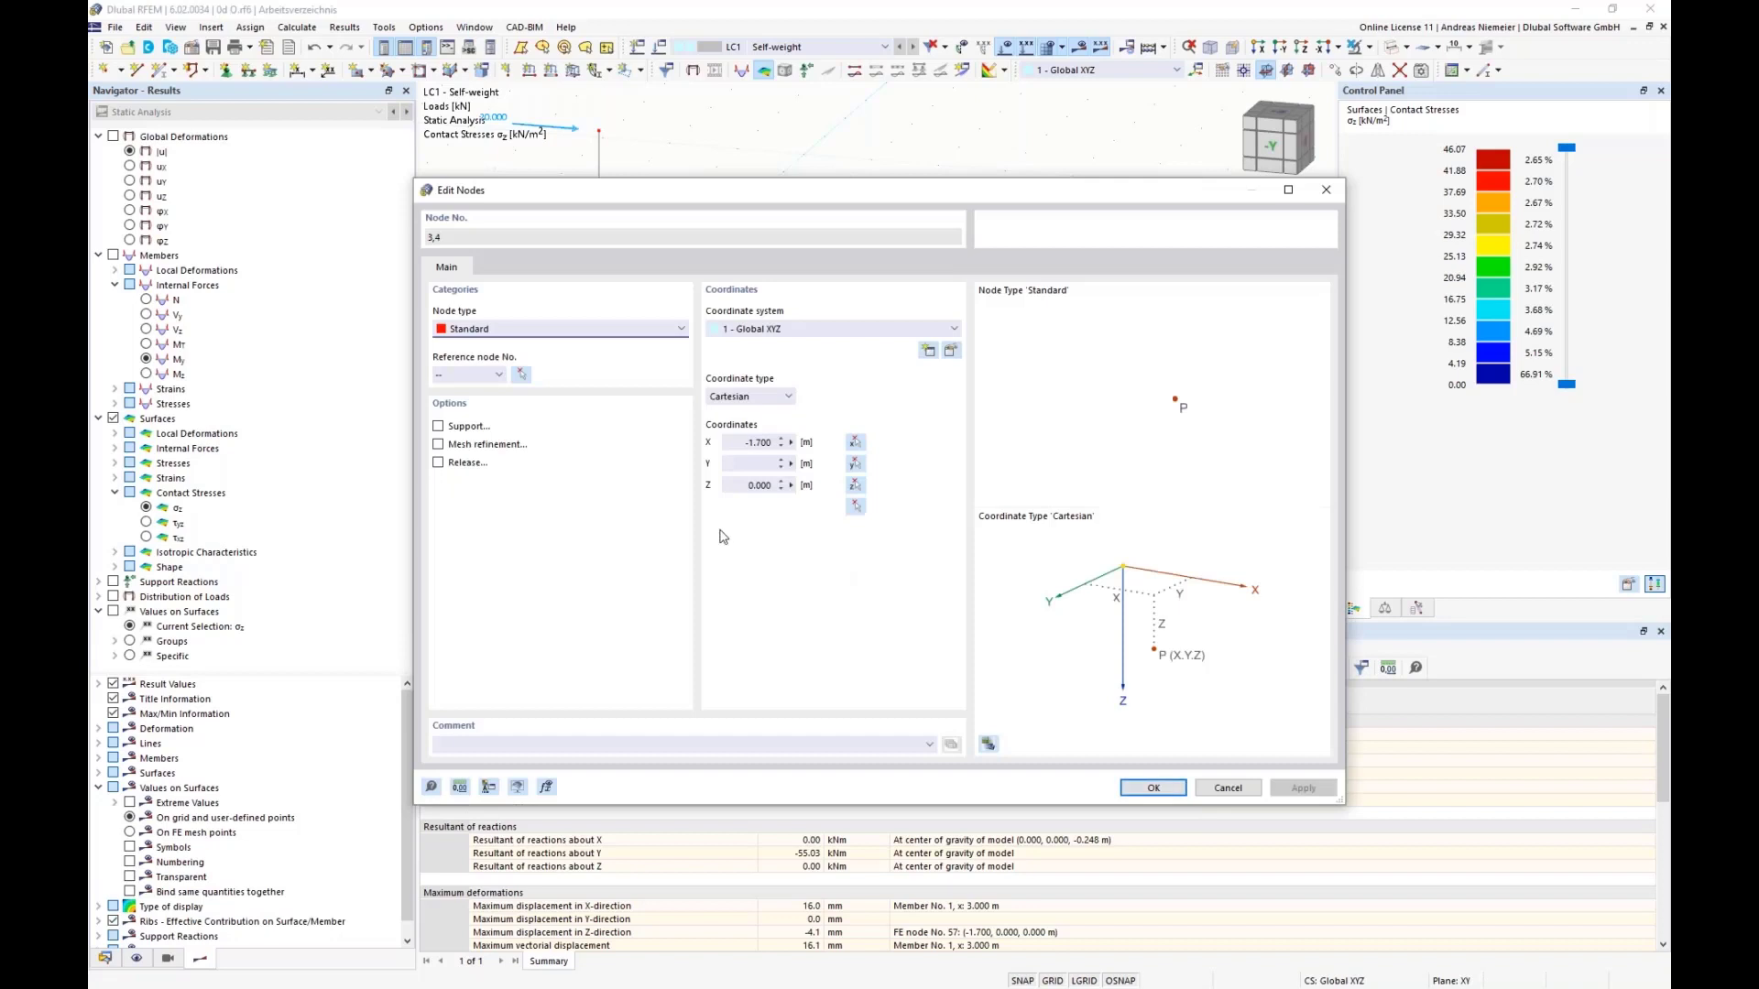
left_click(790, 443)
left_click(829, 444)
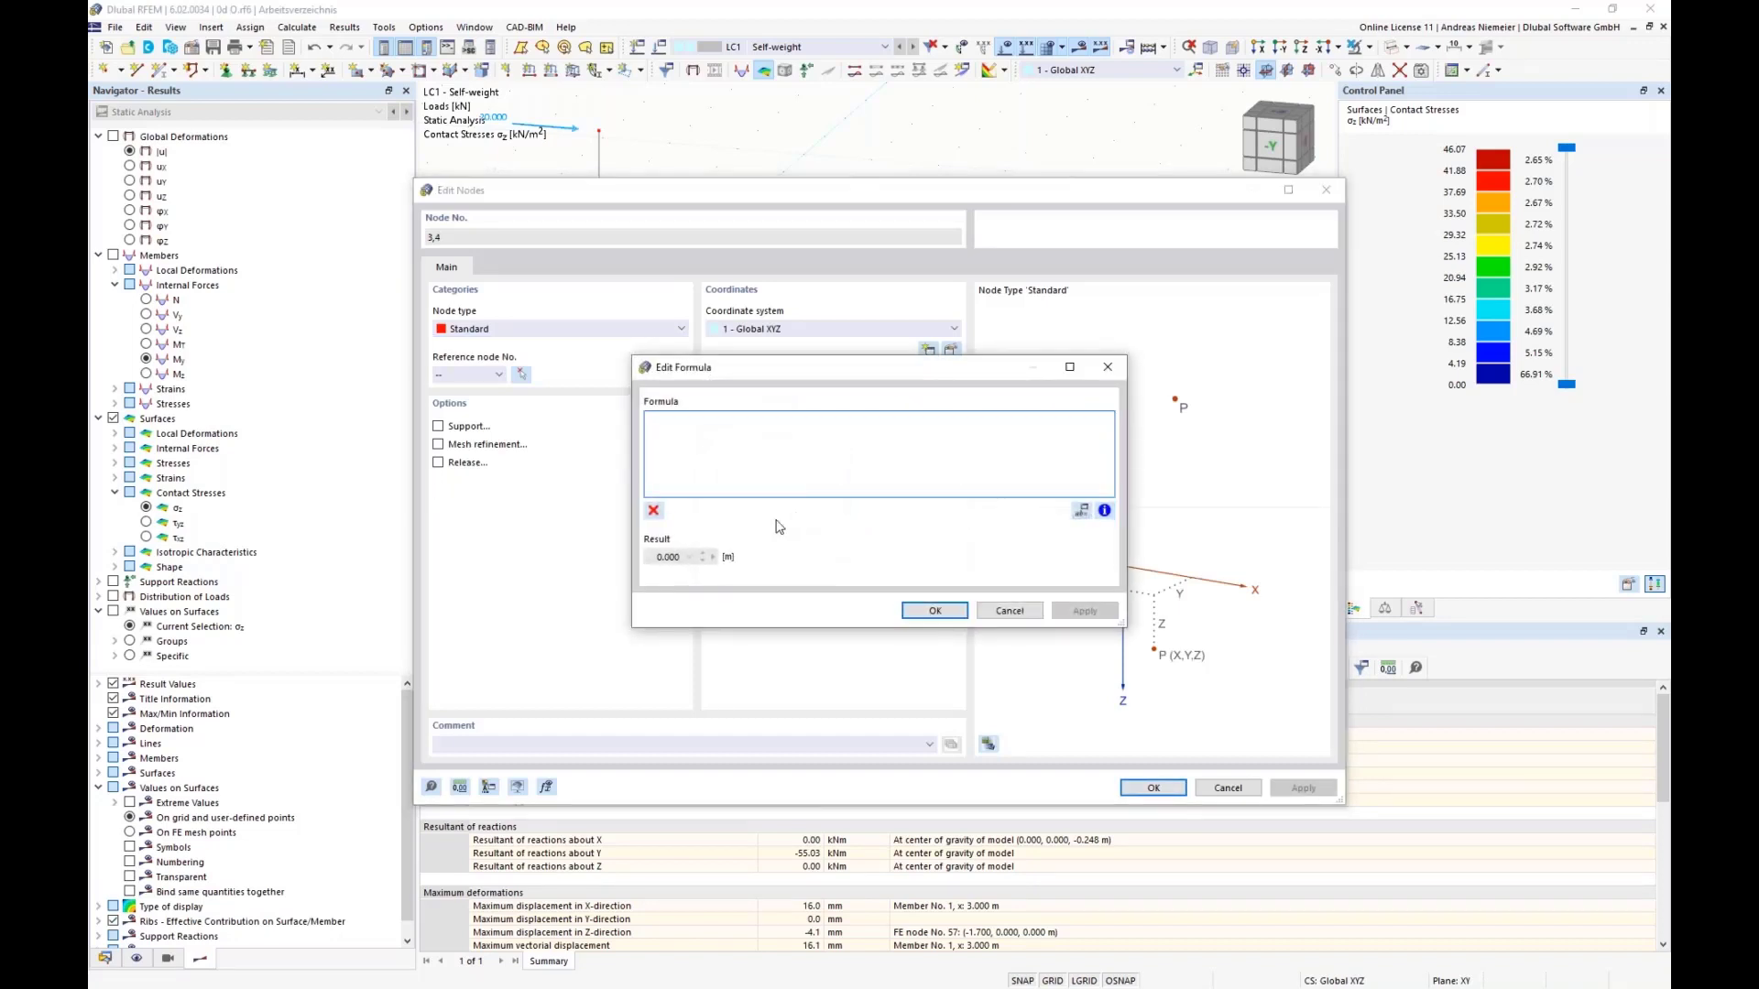
type("-bx/2")
left_click(934, 610)
left_click(1154, 788)
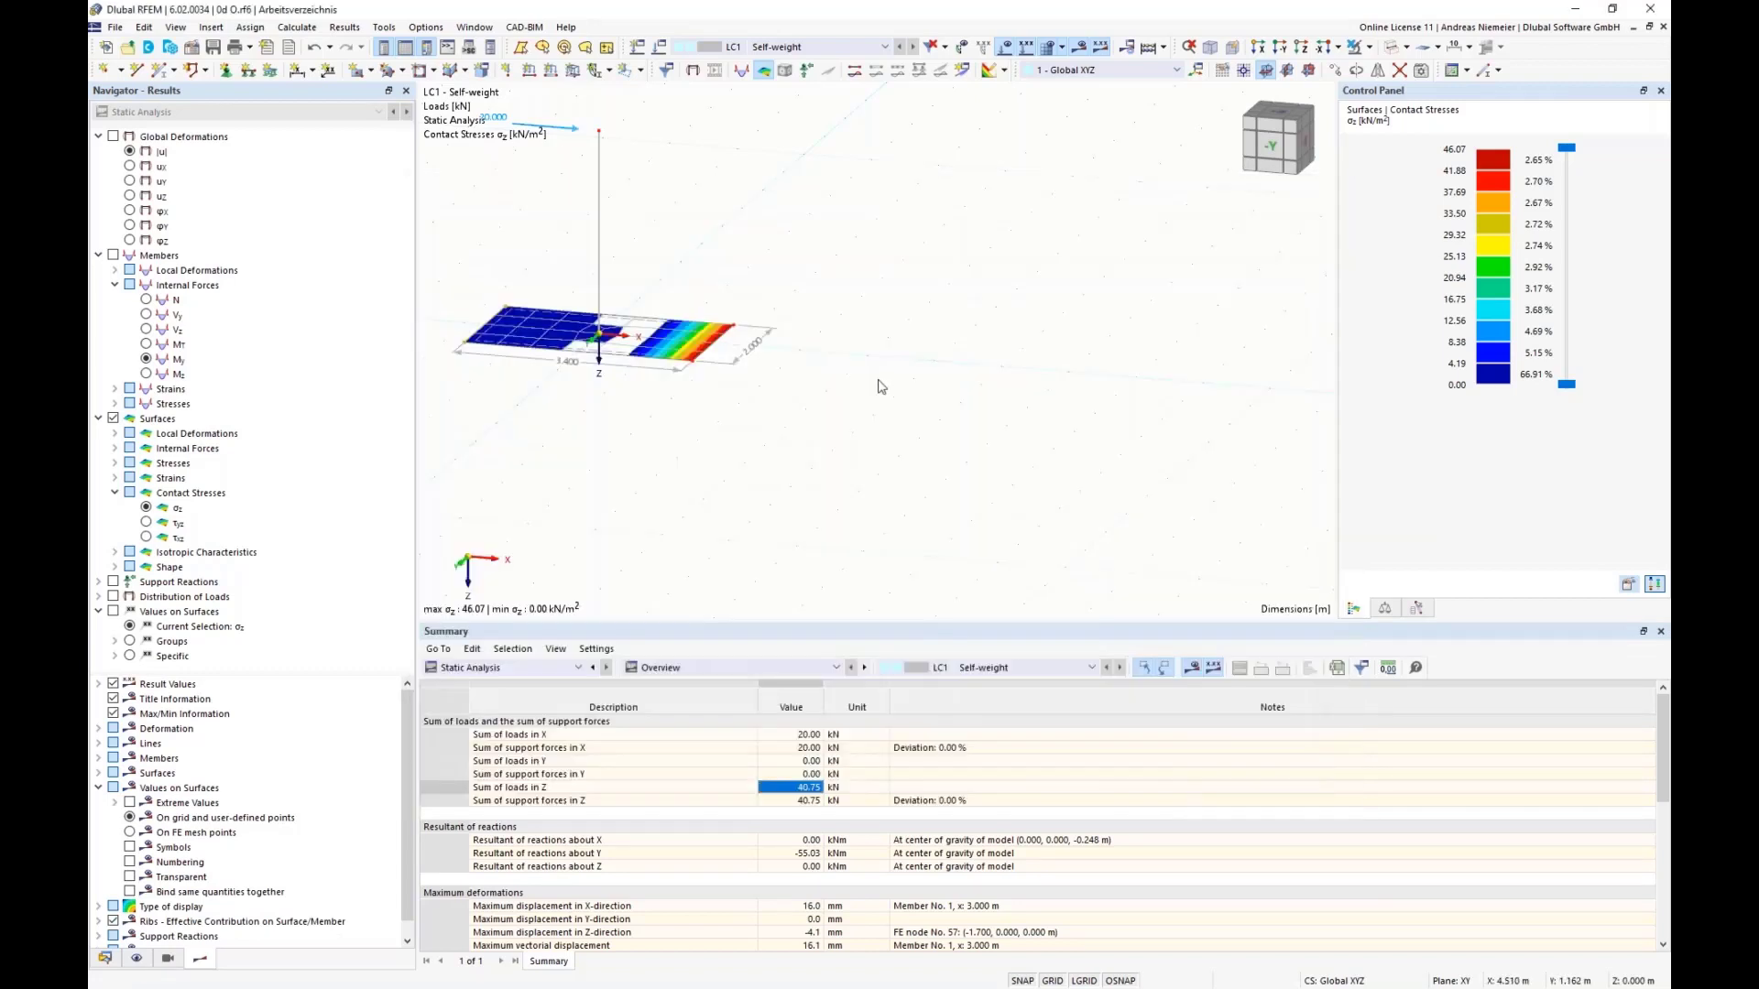
Step: Define the Y-coordinate of nodes 3 and 6 on the plate's negative-Y edge by the formula -by/2
middle_click_drag(880, 383, 605, 374, "ctrl")
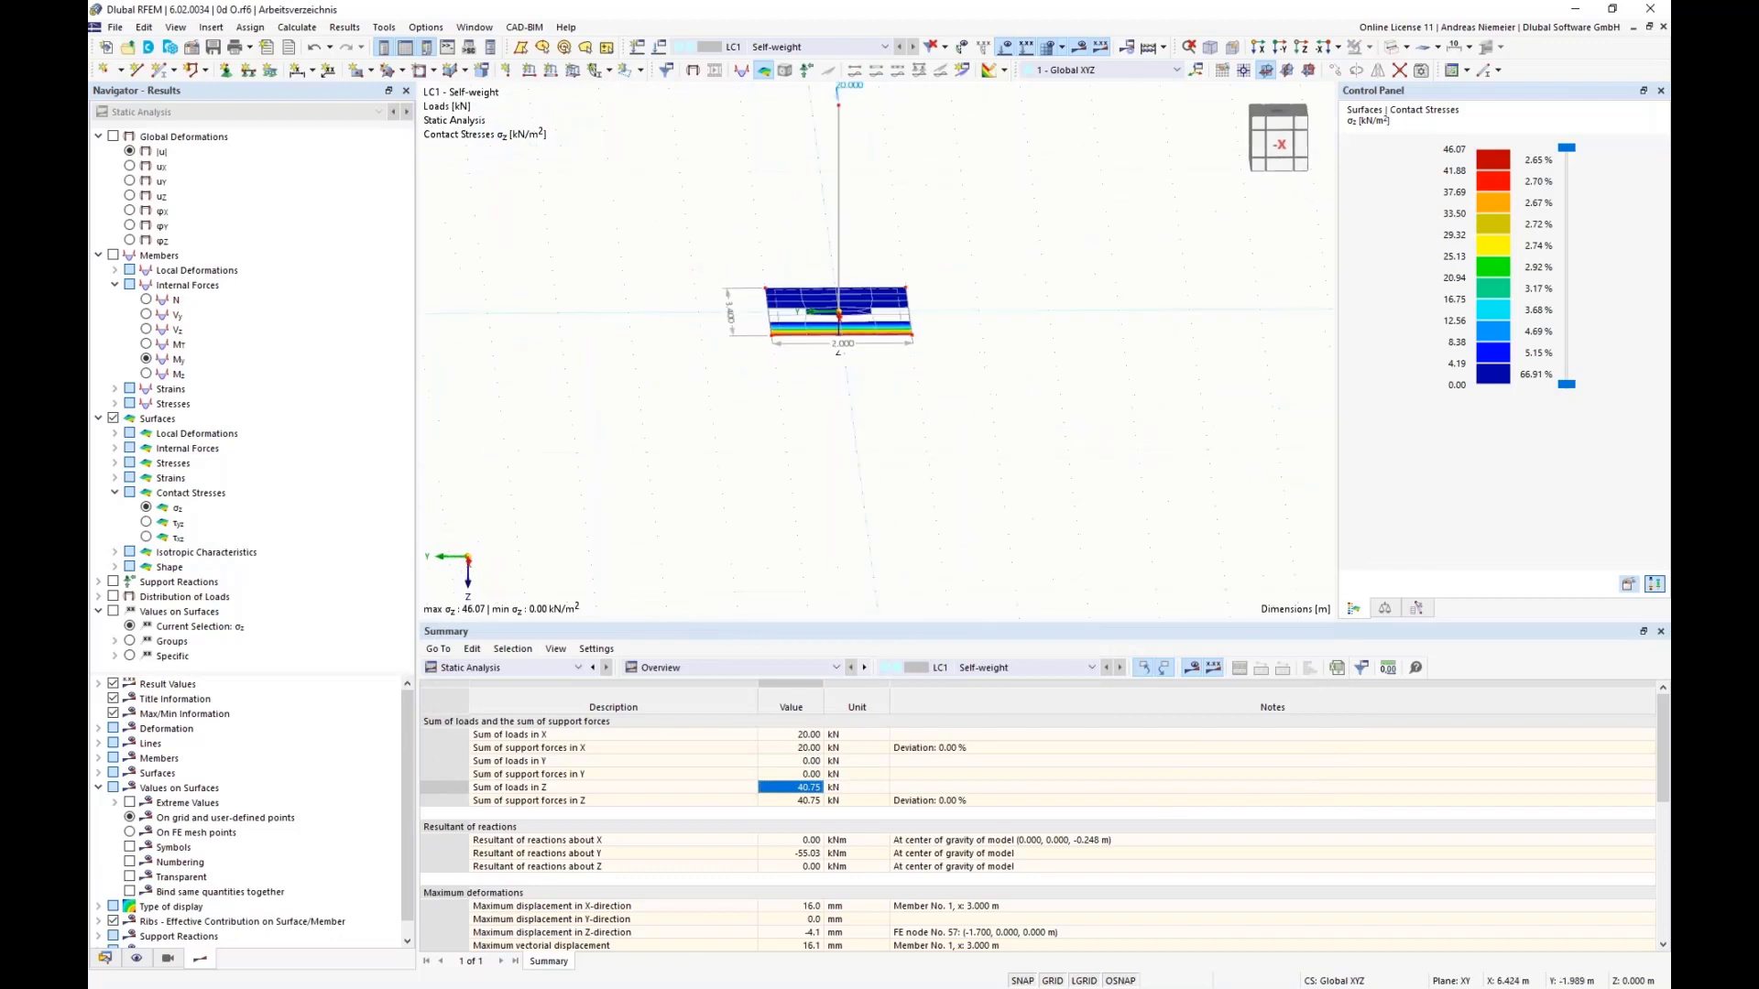
middle_click_drag(983, 392, 931, 426)
left_click_drag(831, 271, 914, 433)
right_click(862, 375)
mouse_move(912, 407)
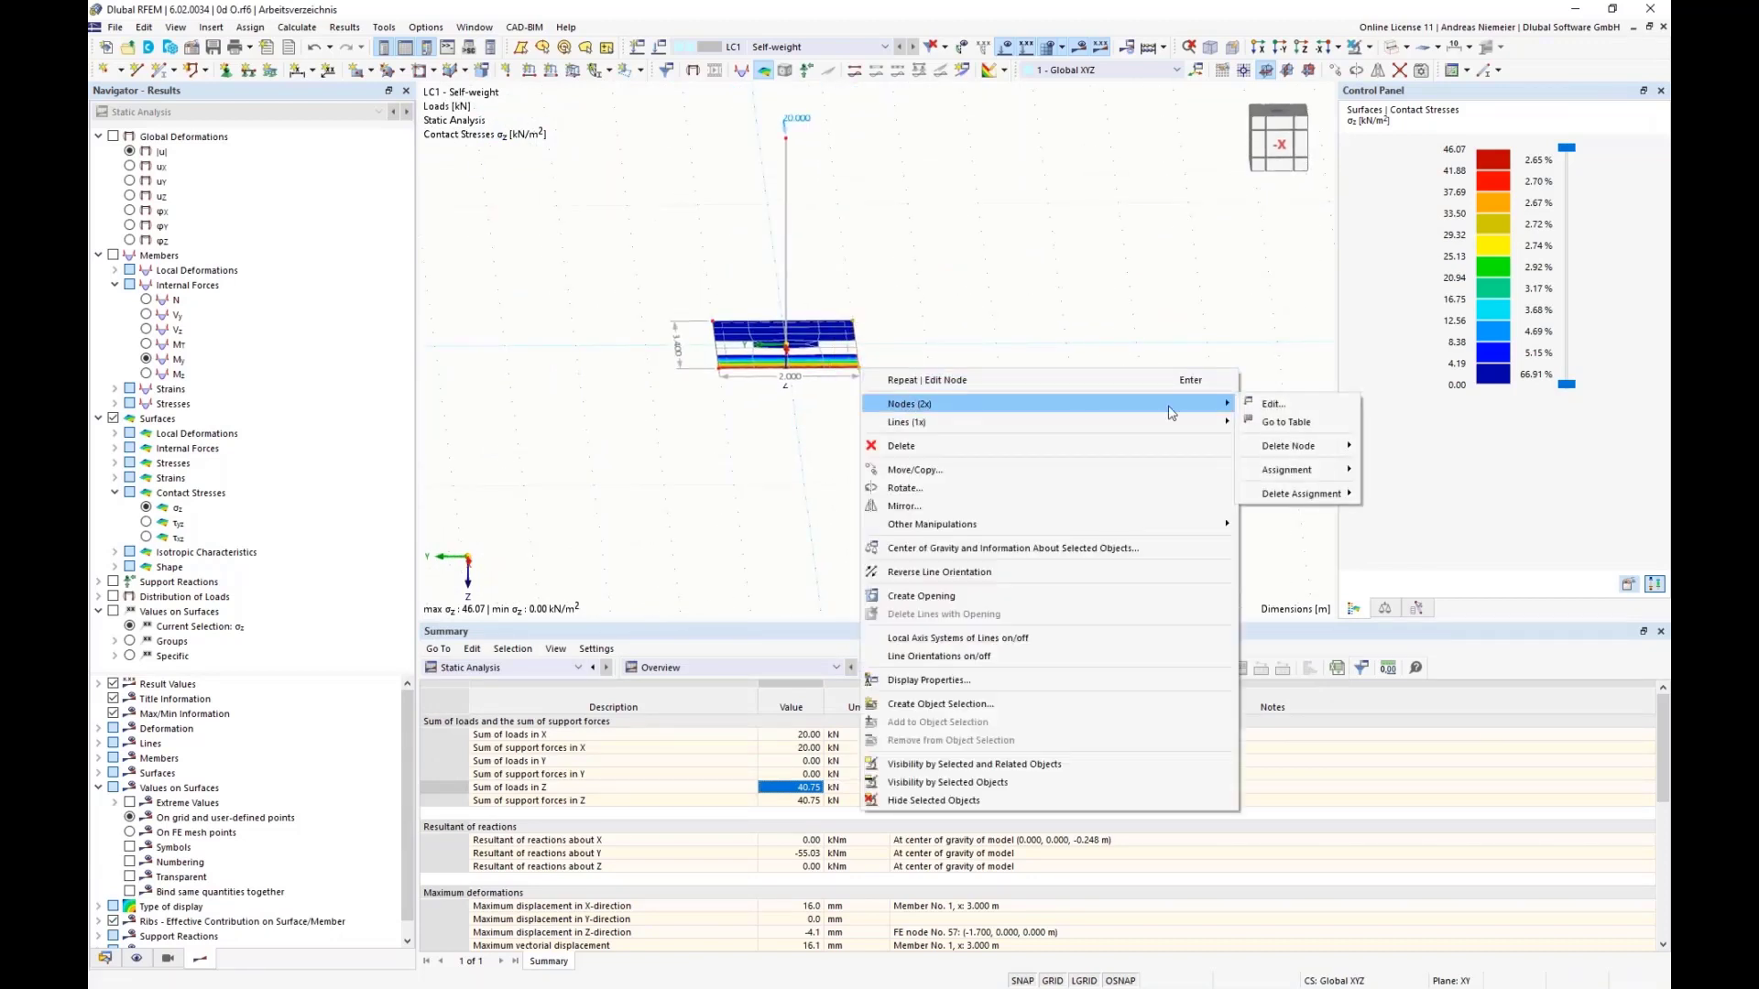
left_click(1283, 405)
left_click(792, 463)
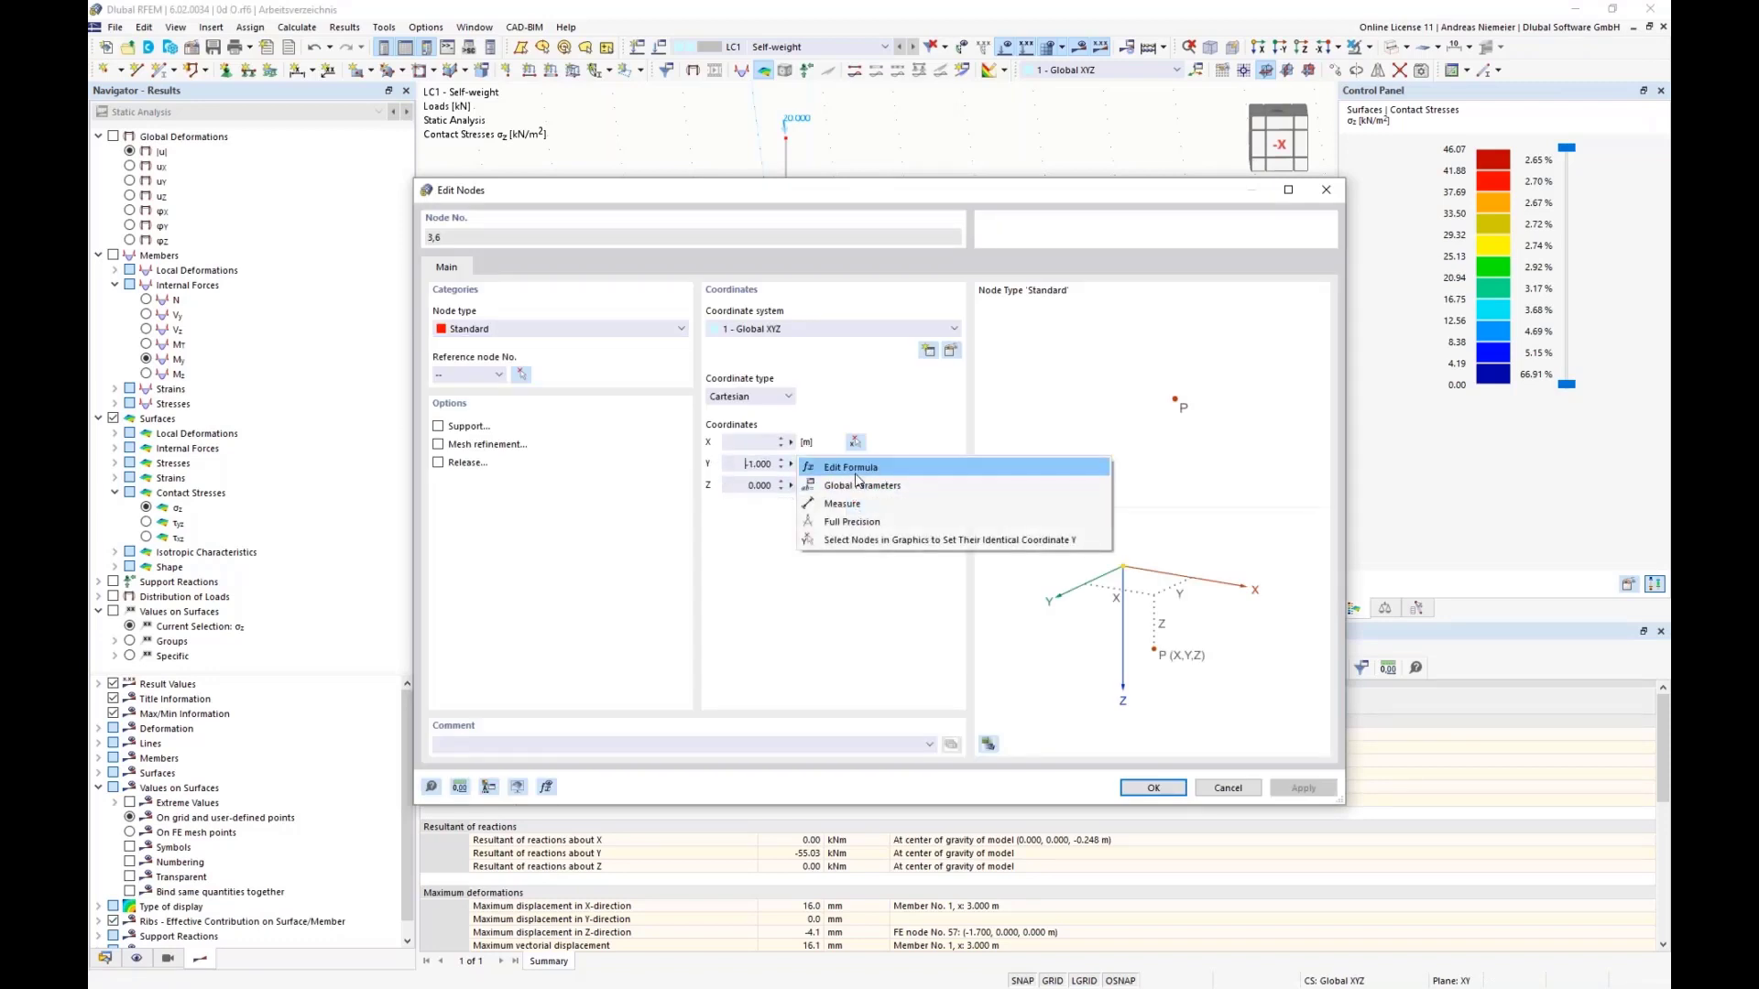
left_click(858, 471)
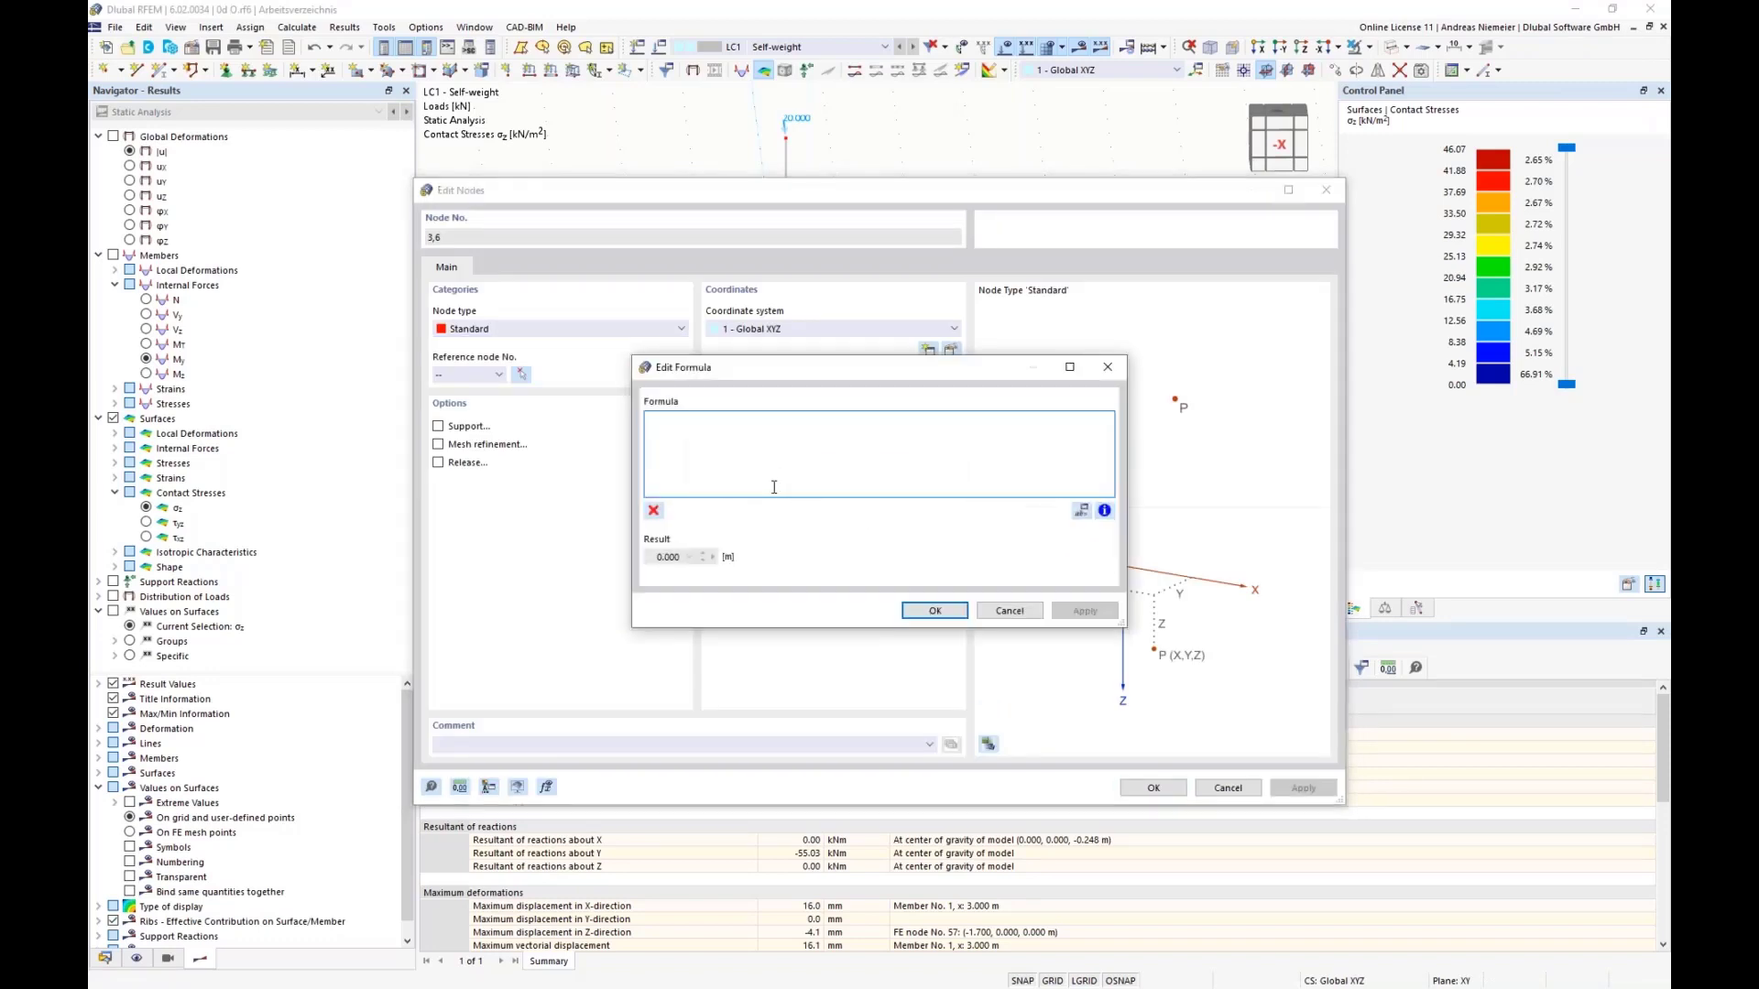
type("-by")
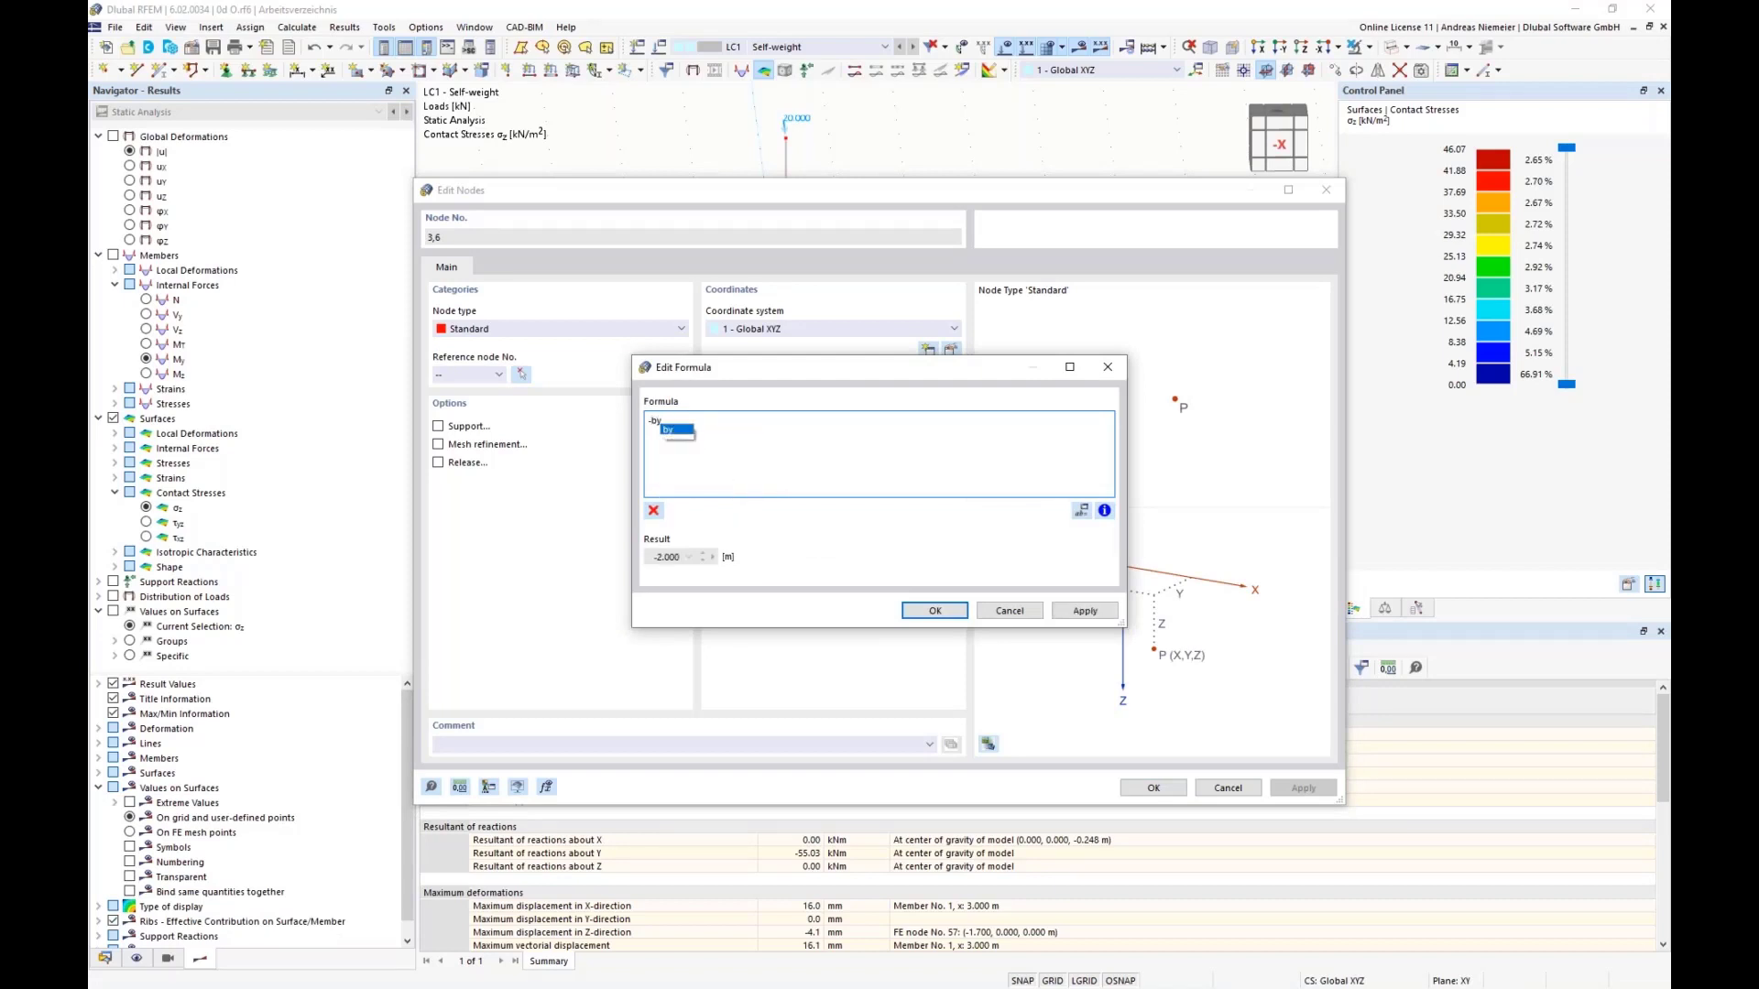
type("/2")
left_click(935, 610)
left_click(1154, 789)
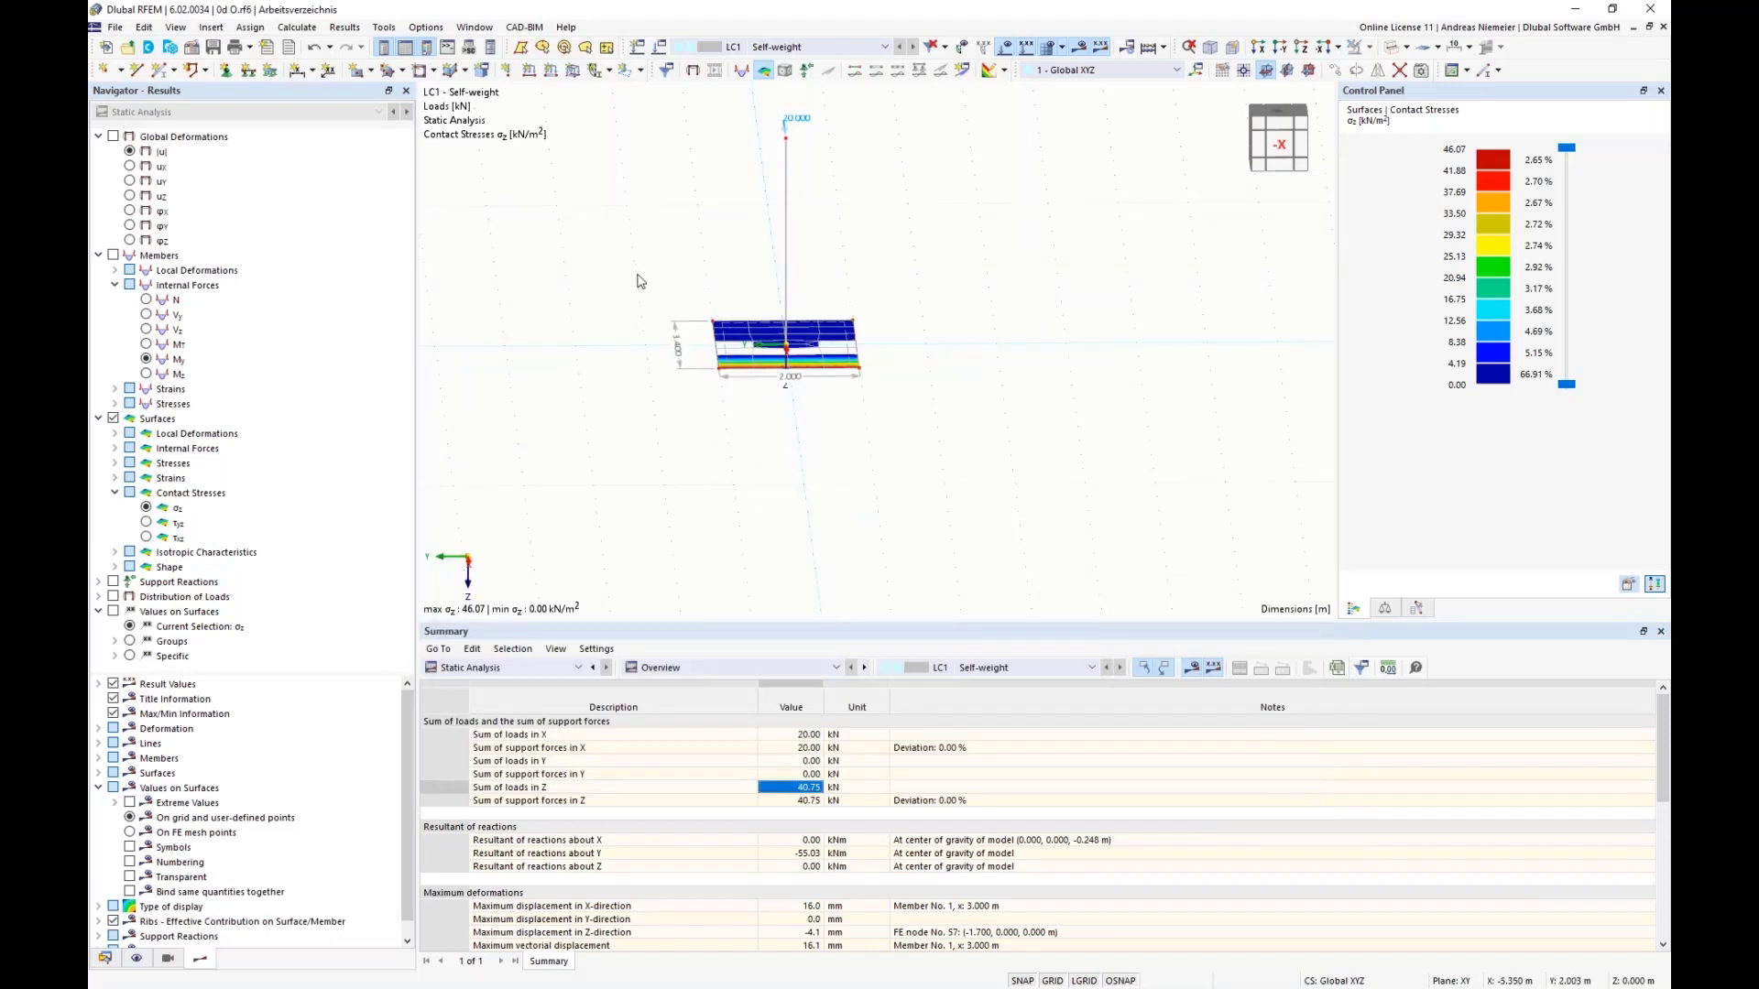
Step: Define the Y-coordinate of nodes 4 and 5 on the plate's positive-Y edge by the formula by/2
right_click(720, 371)
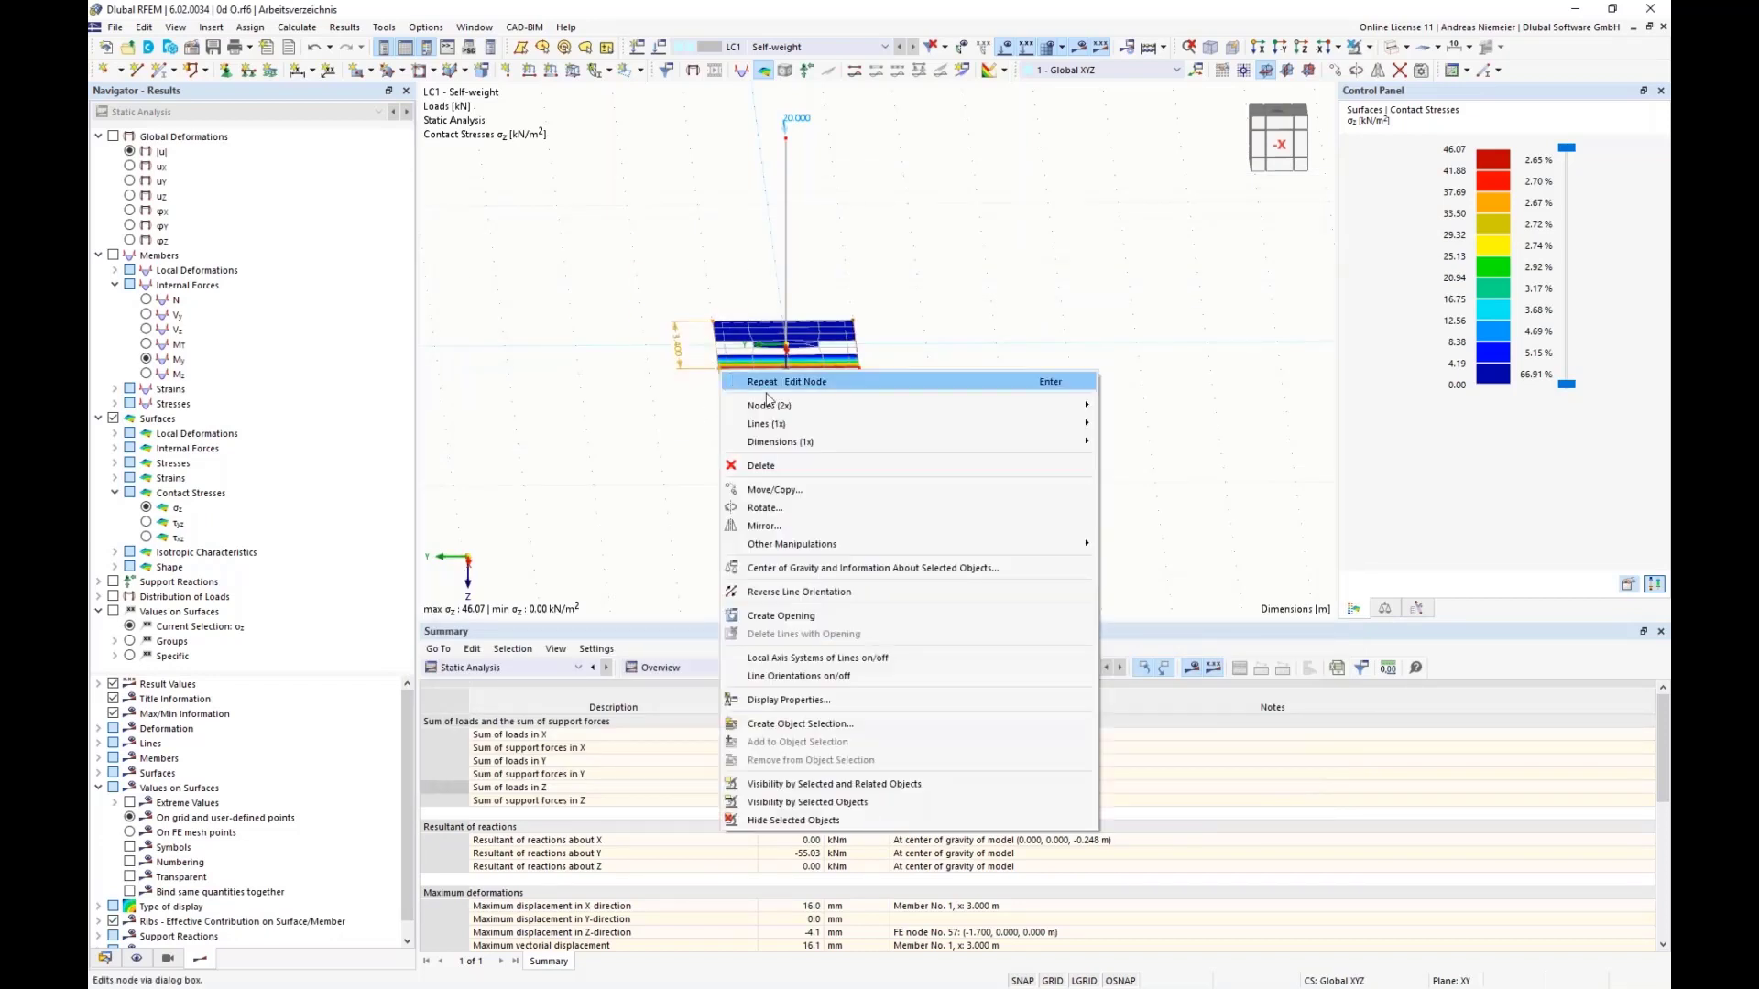
mouse_move(779, 407)
left_click(1158, 408)
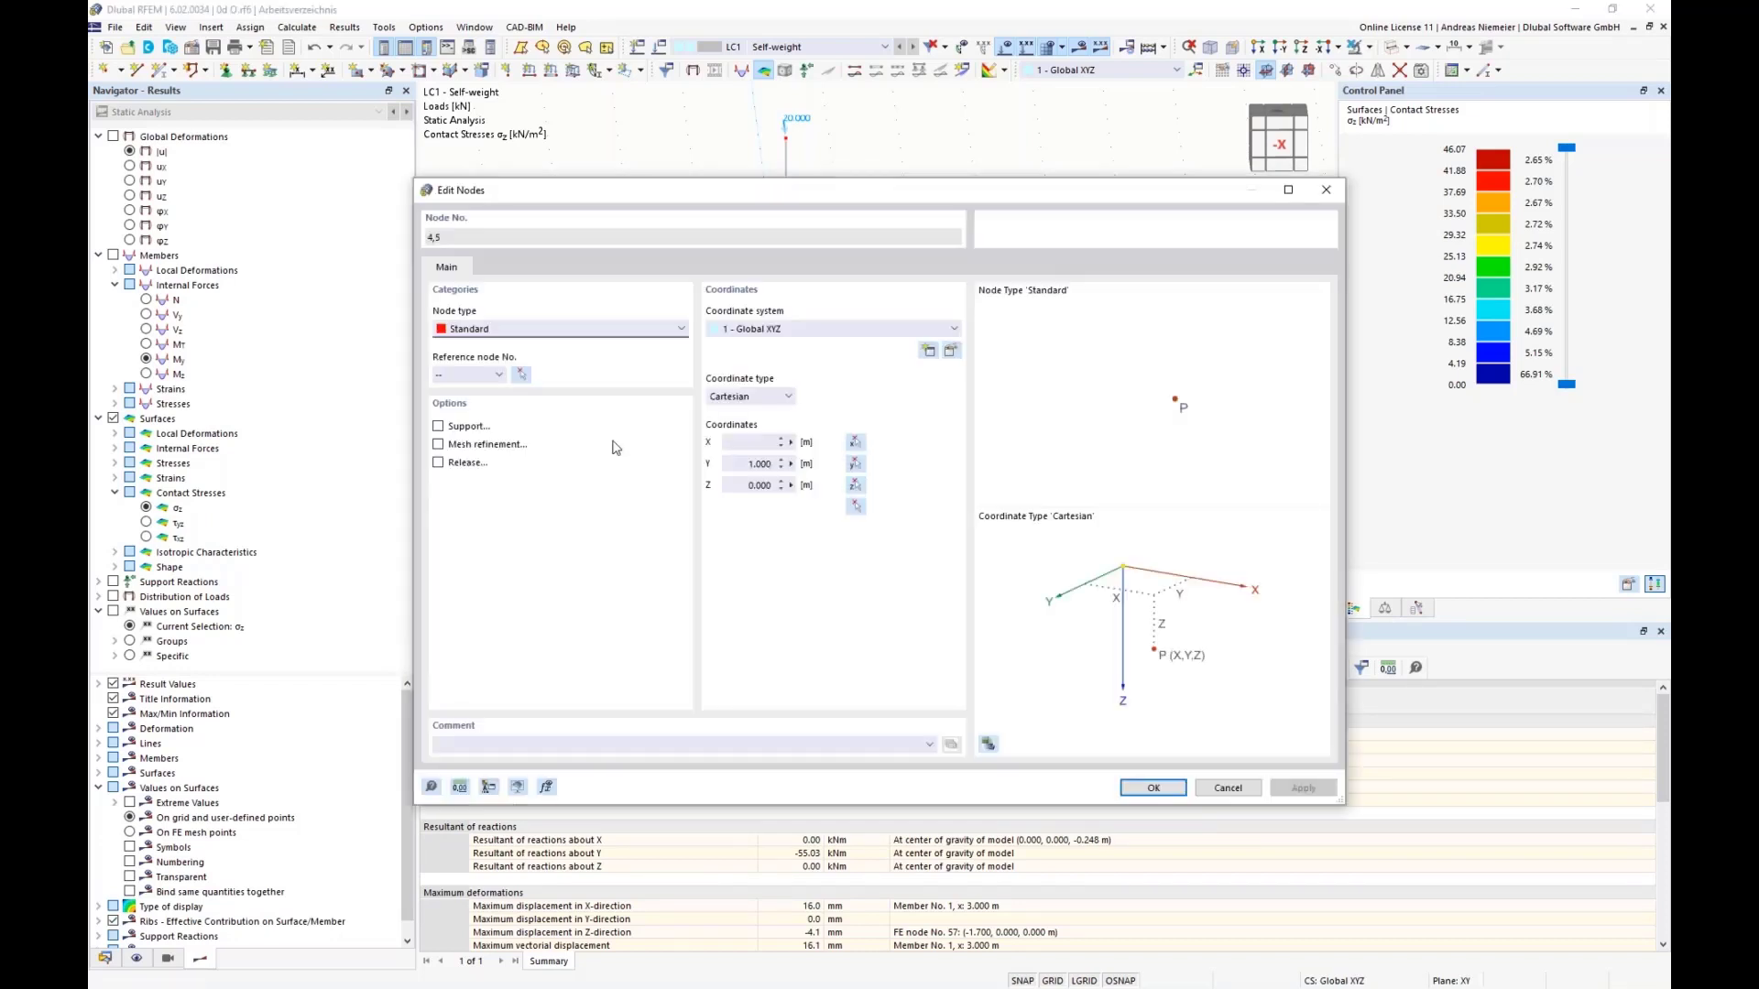
right_click(799, 464)
left_click(852, 471)
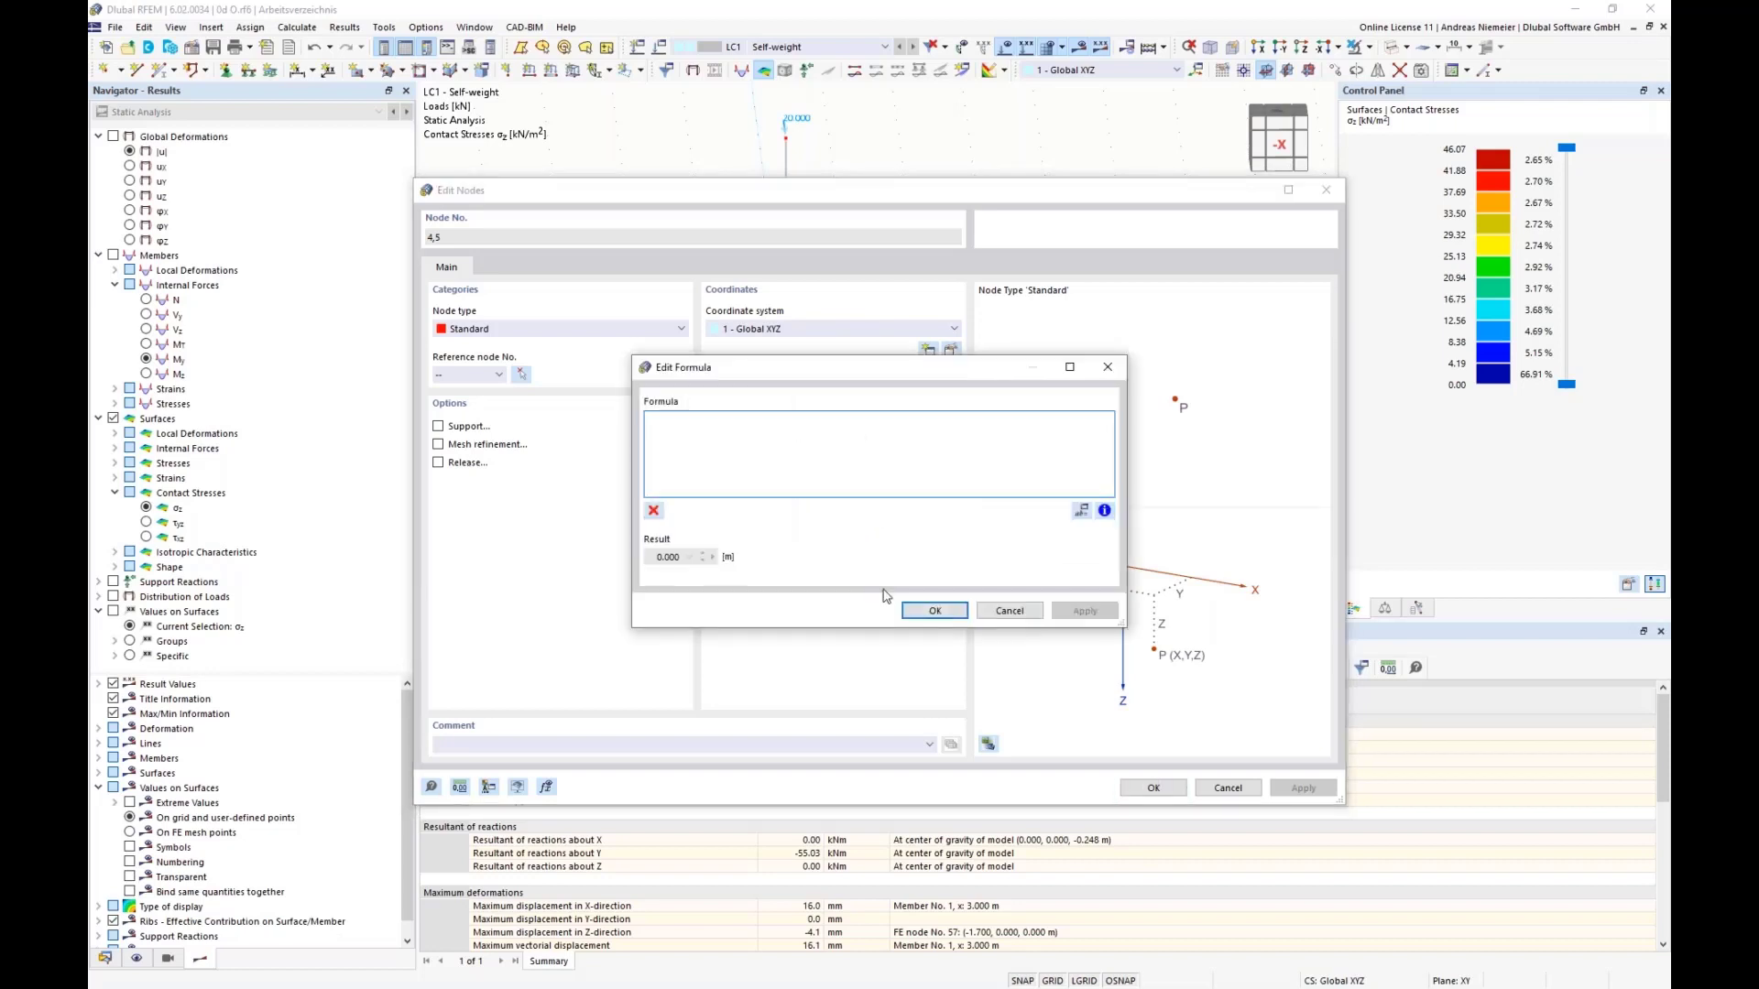
type("by/2")
left_click(957, 612)
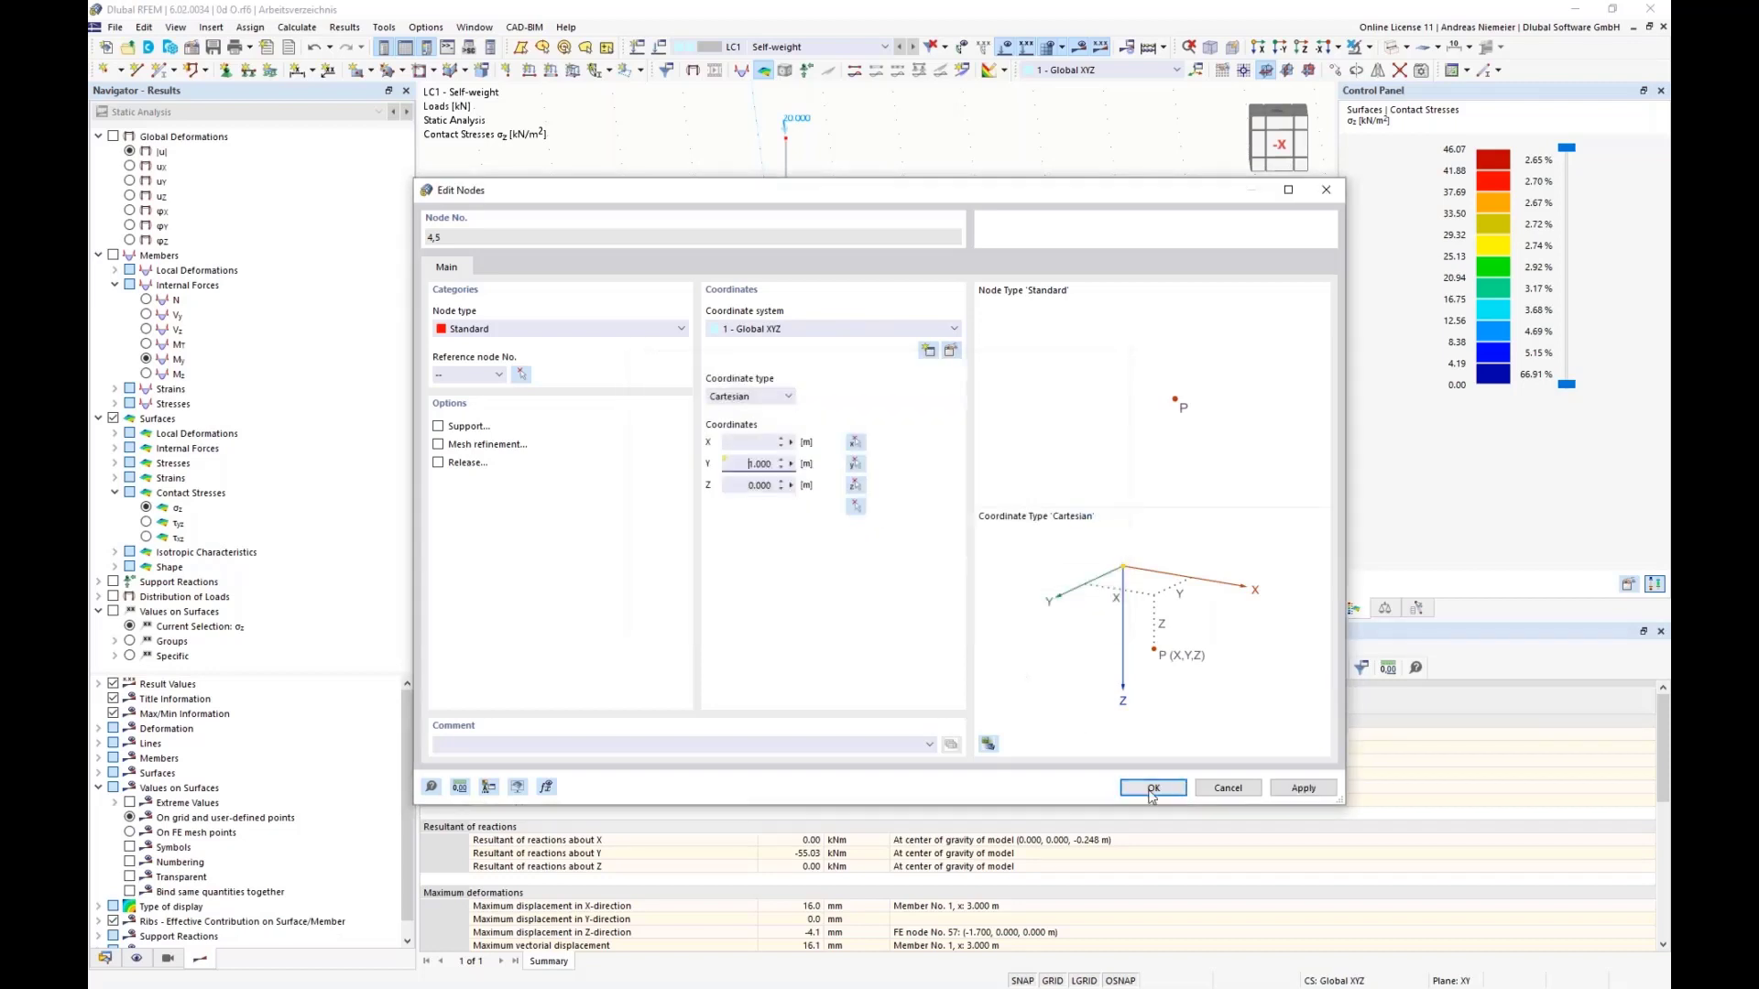
left_click(1152, 788)
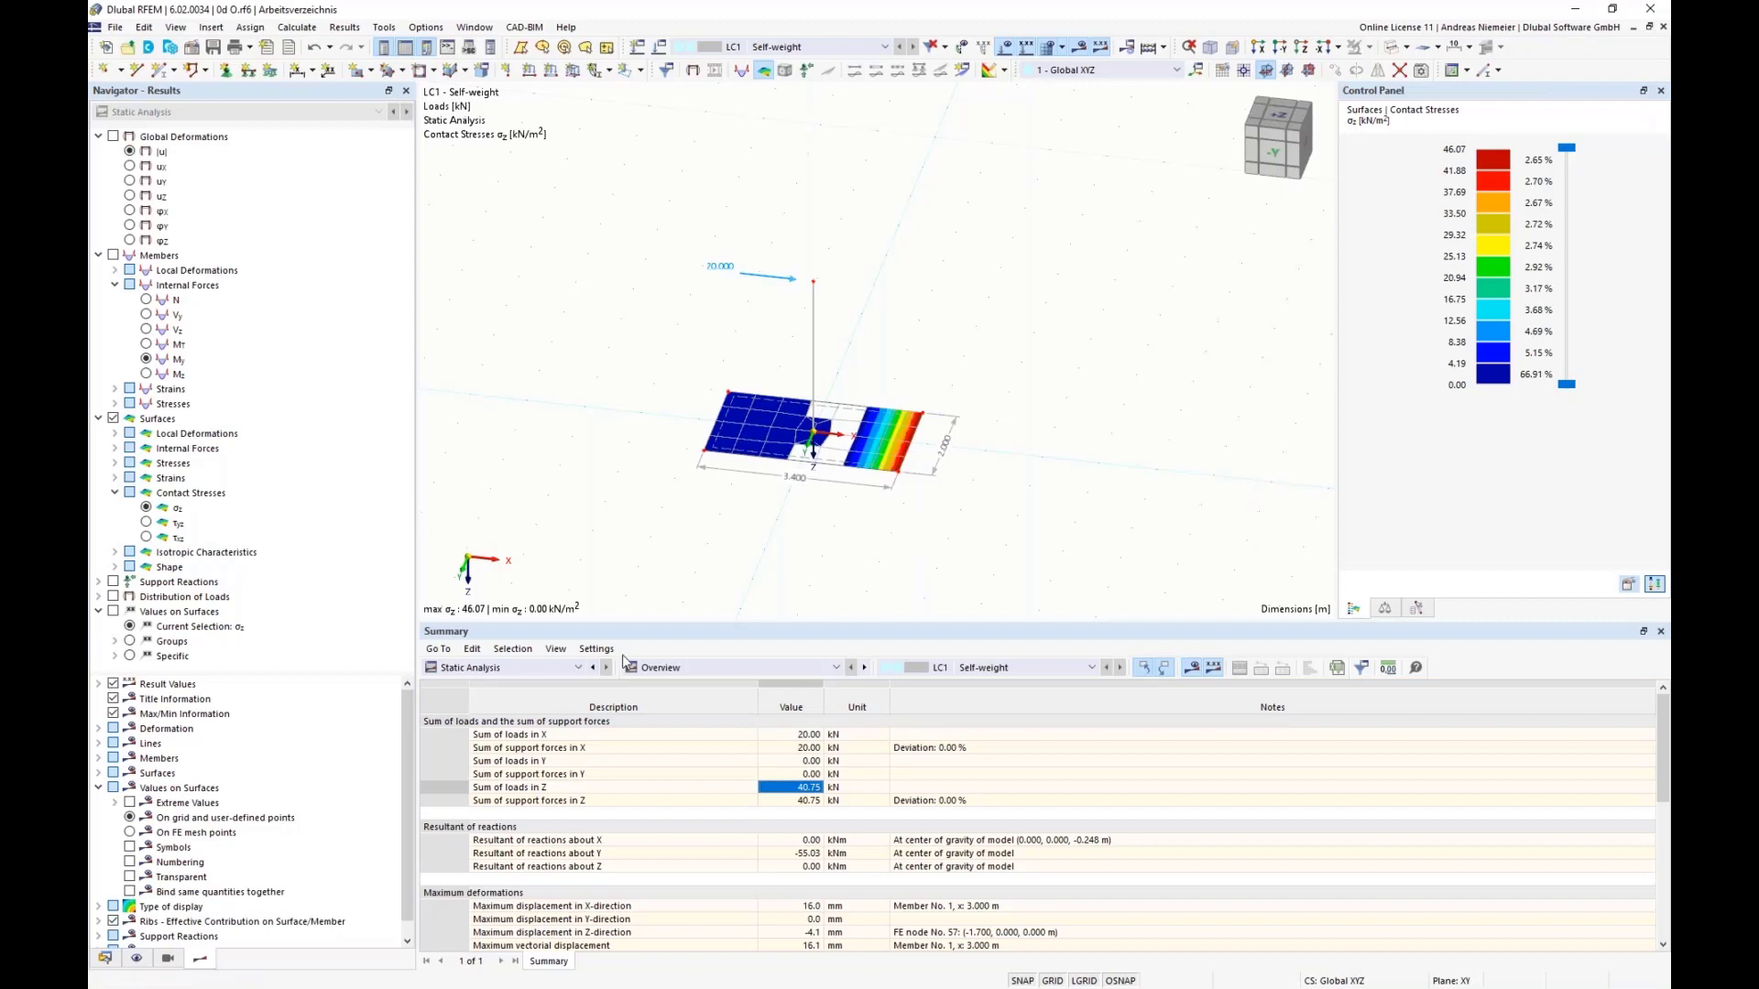
Step: Link the thickness of the plate surface to the global parameter d with the formula =d in the thickness table
left_click(503, 669)
left_click(467, 682)
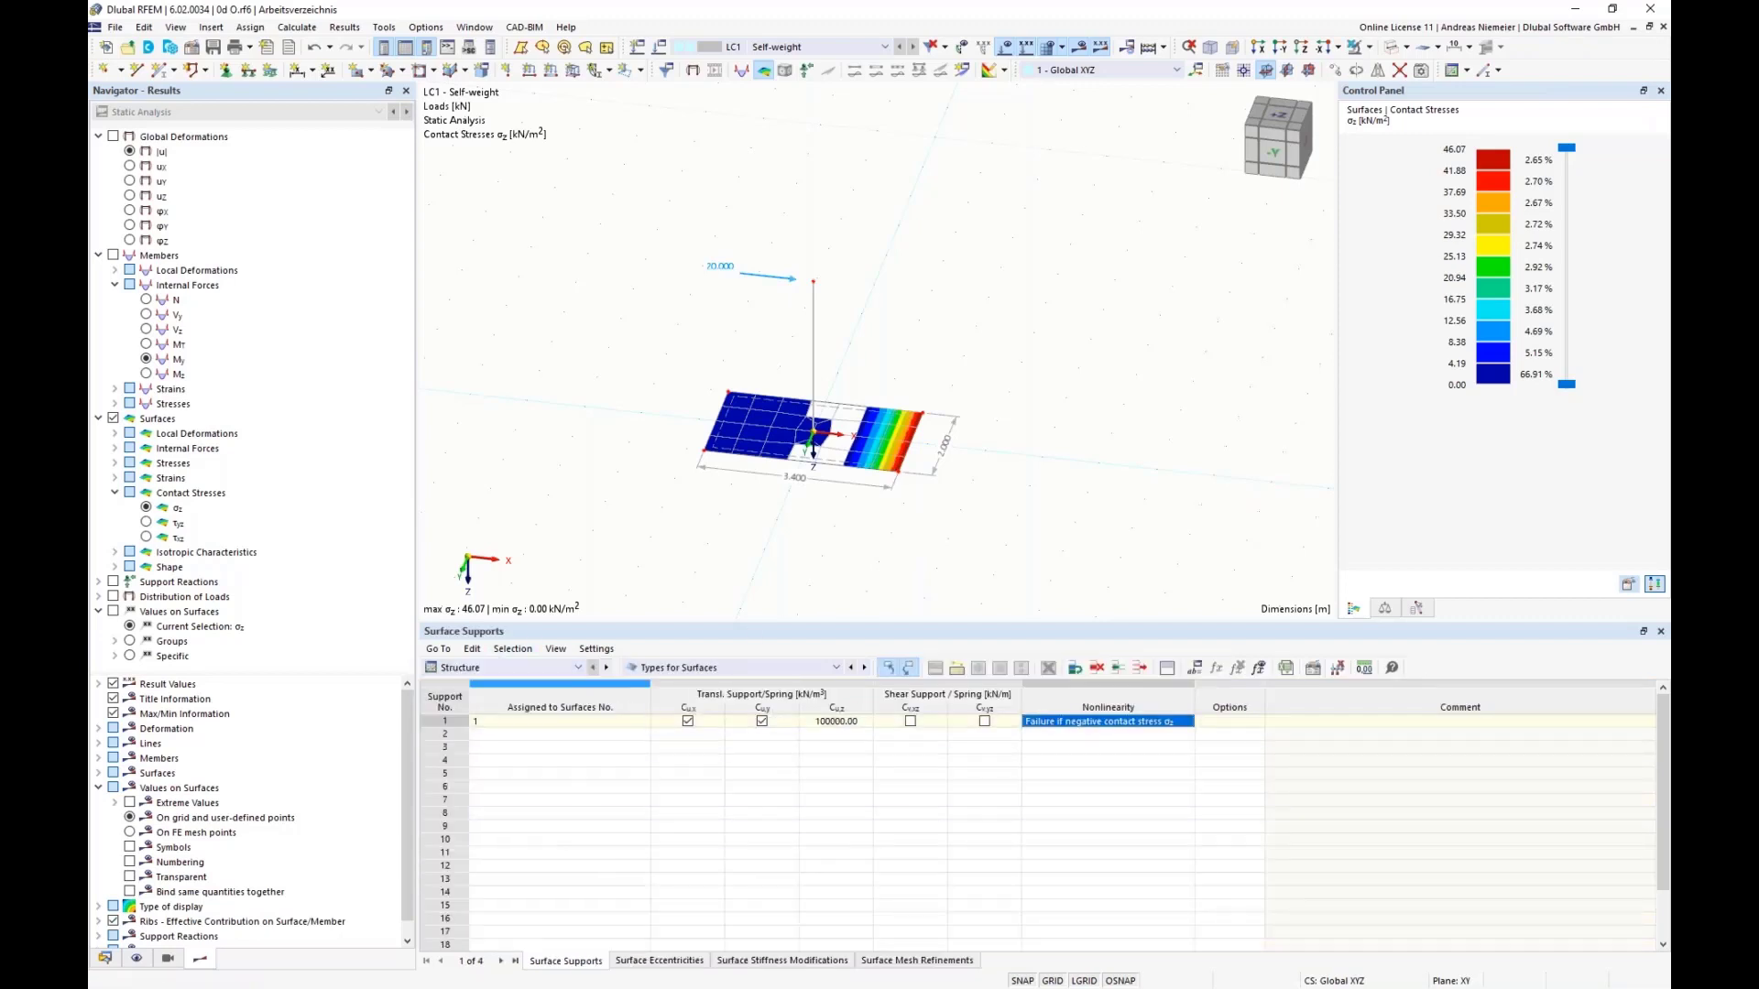
left_click(691, 668)
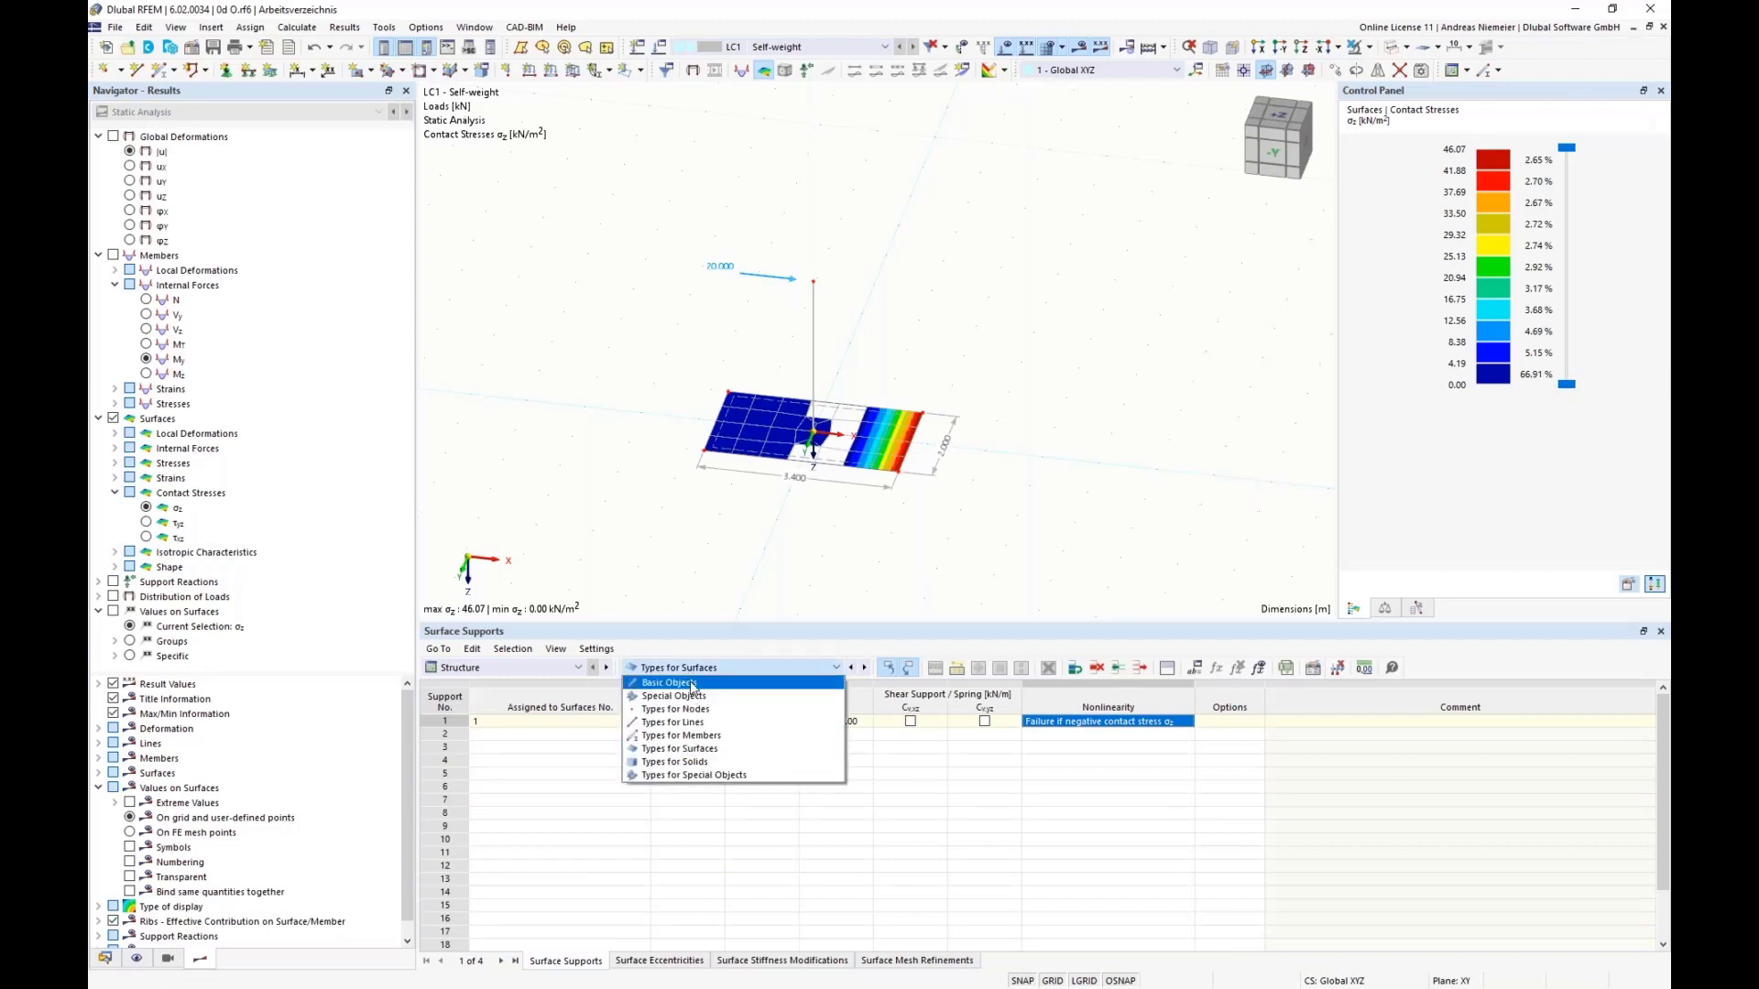
left_click(693, 683)
left_click(656, 962)
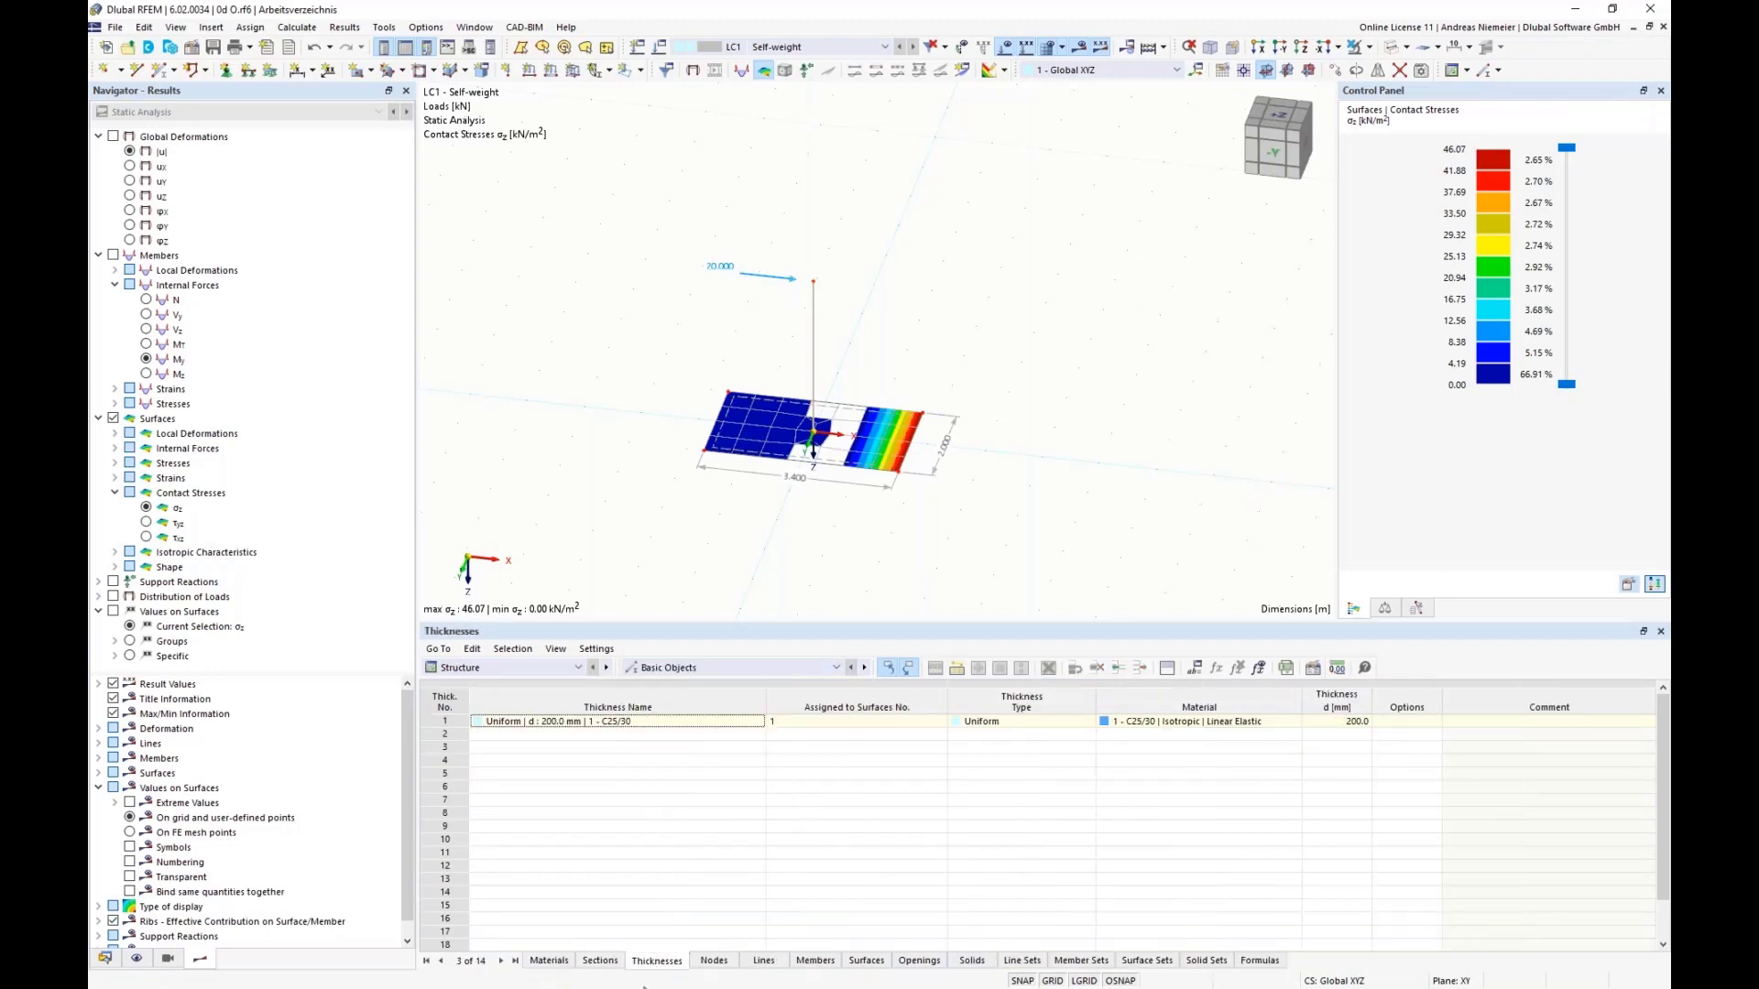
double_click(1347, 722)
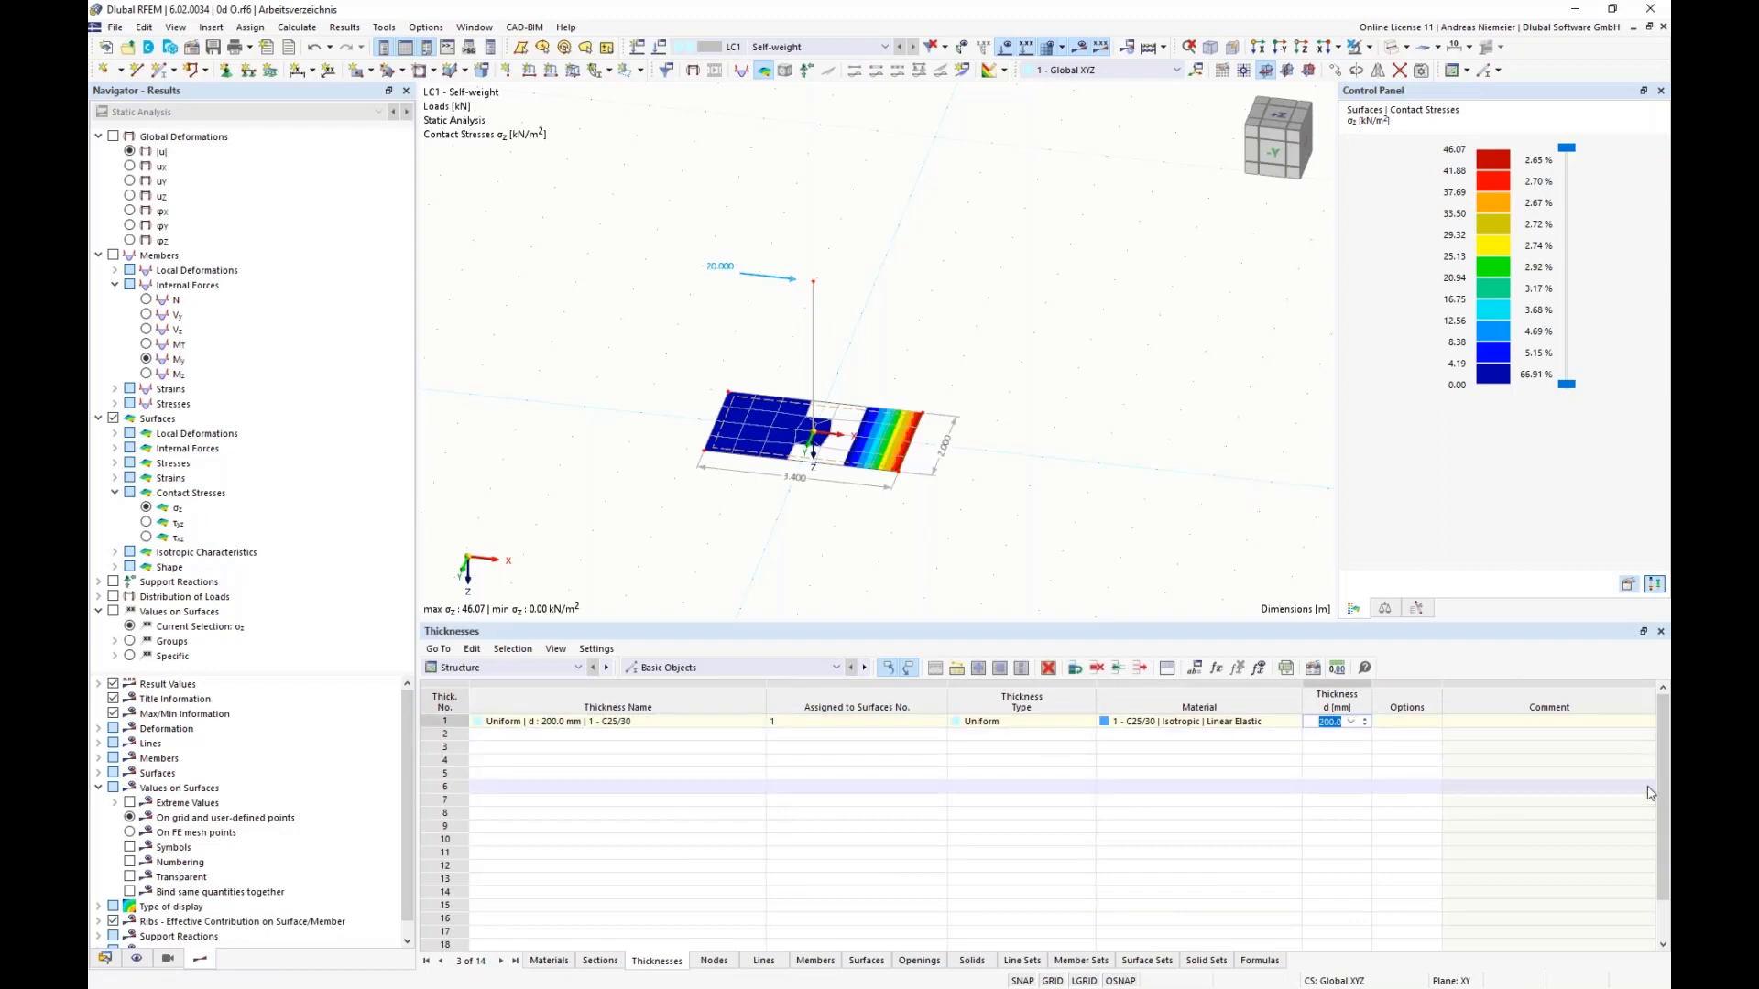
type("=d")
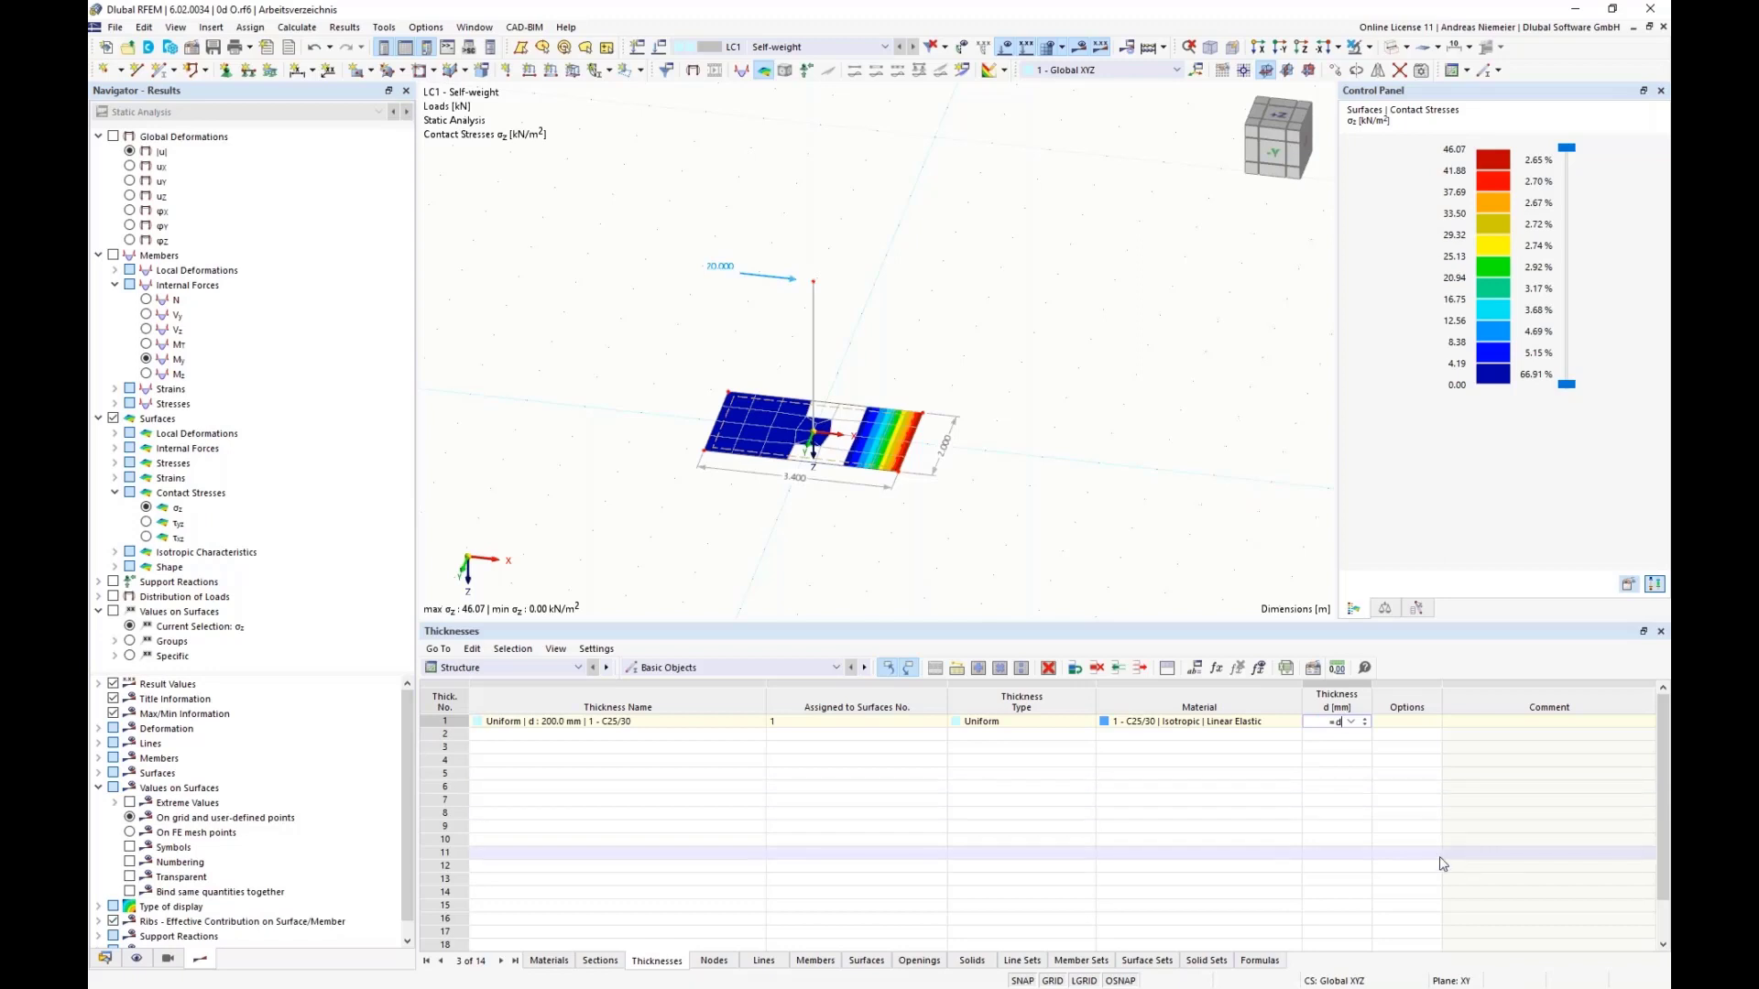
left_click(1441, 863)
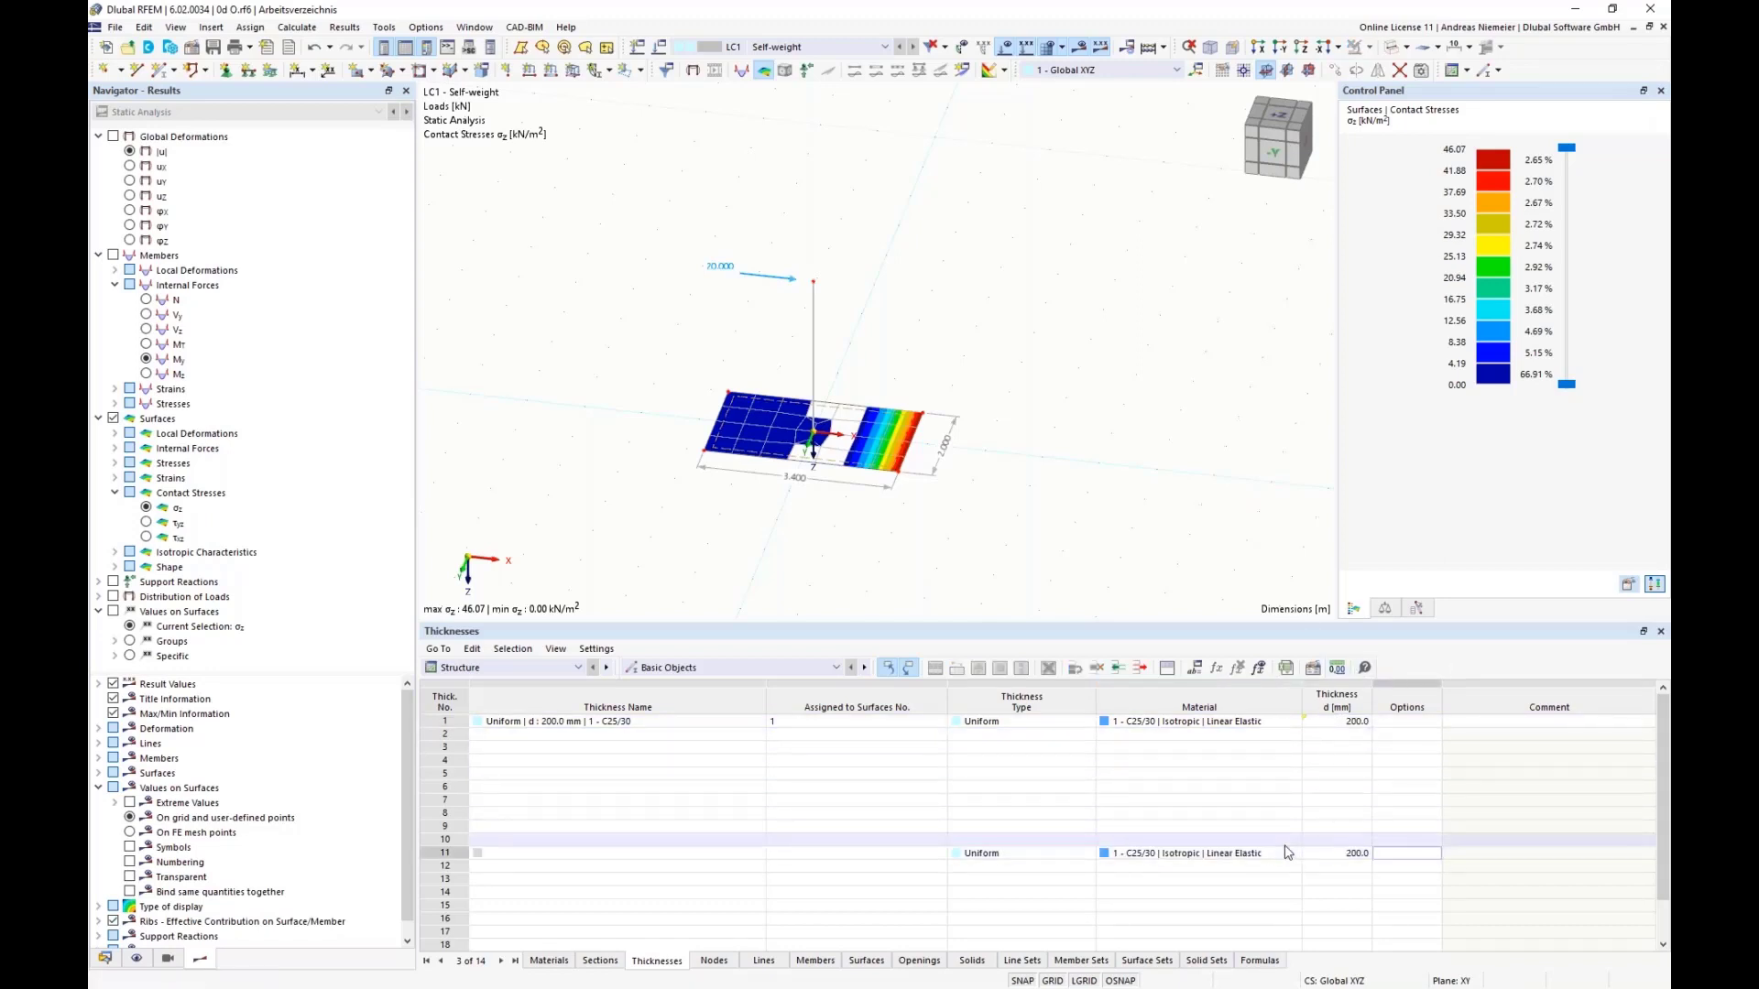
Step: Show formulas instead of values in the tables, check the thickness and node coordinate formulas, and return to the value display
left_click(1259, 668)
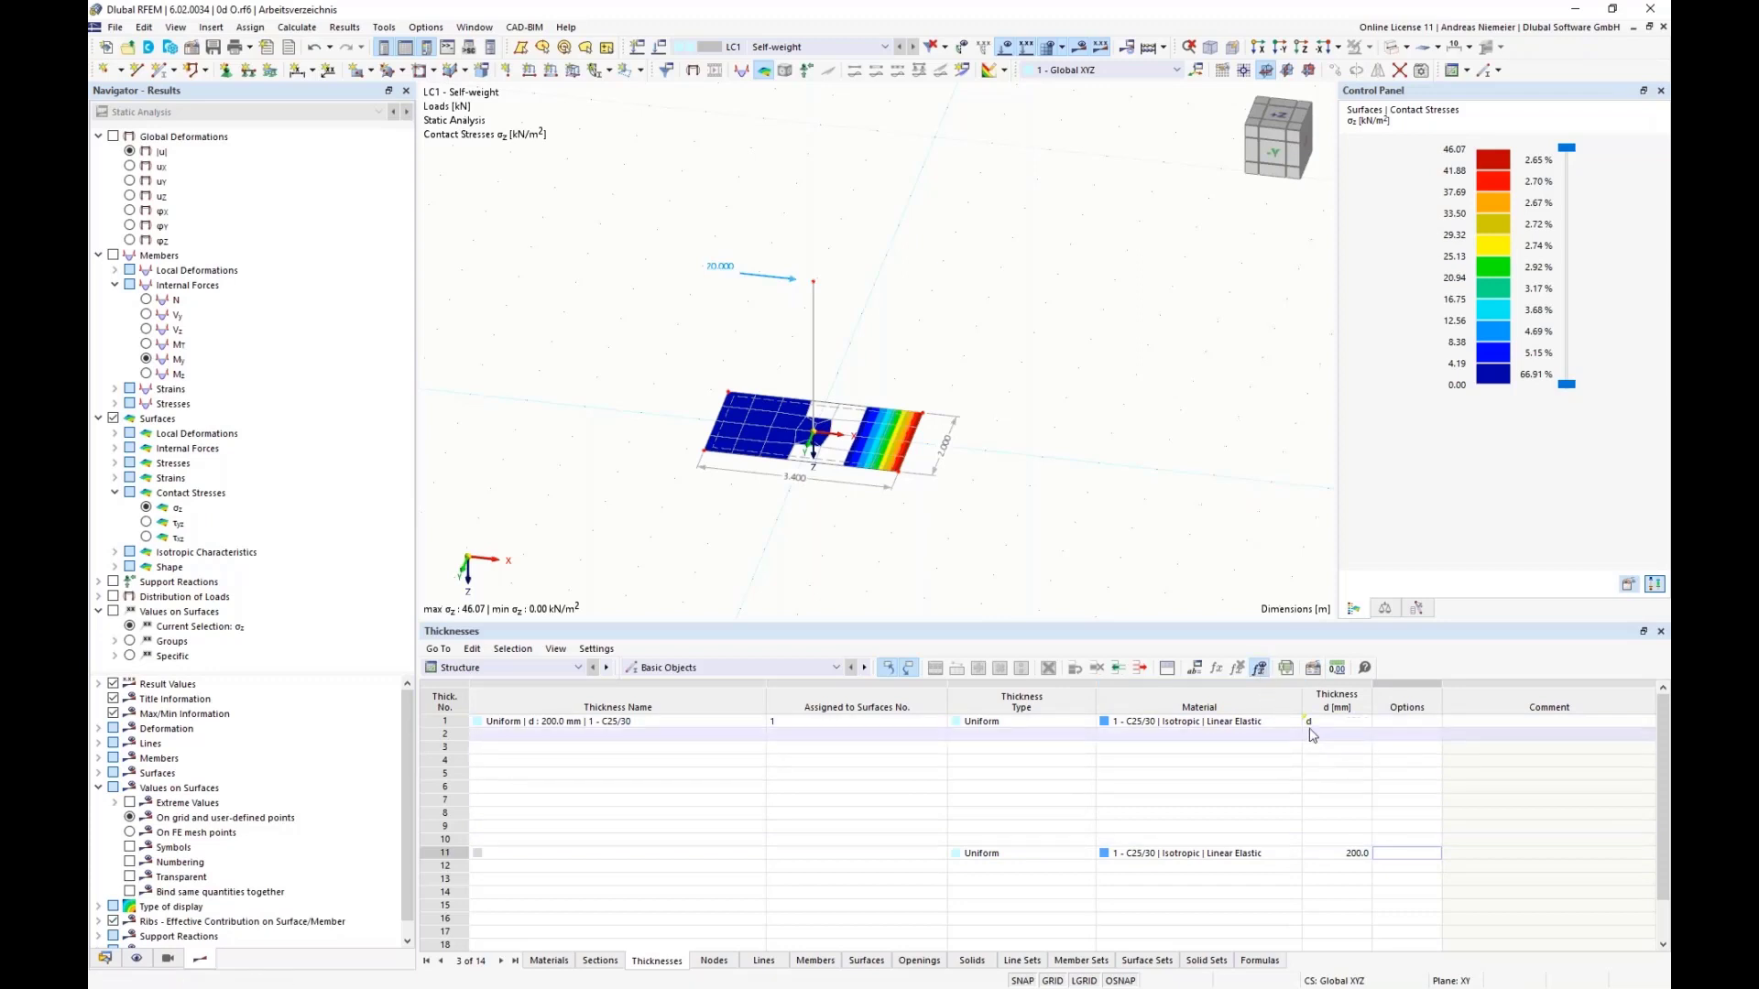
left_click(717, 964)
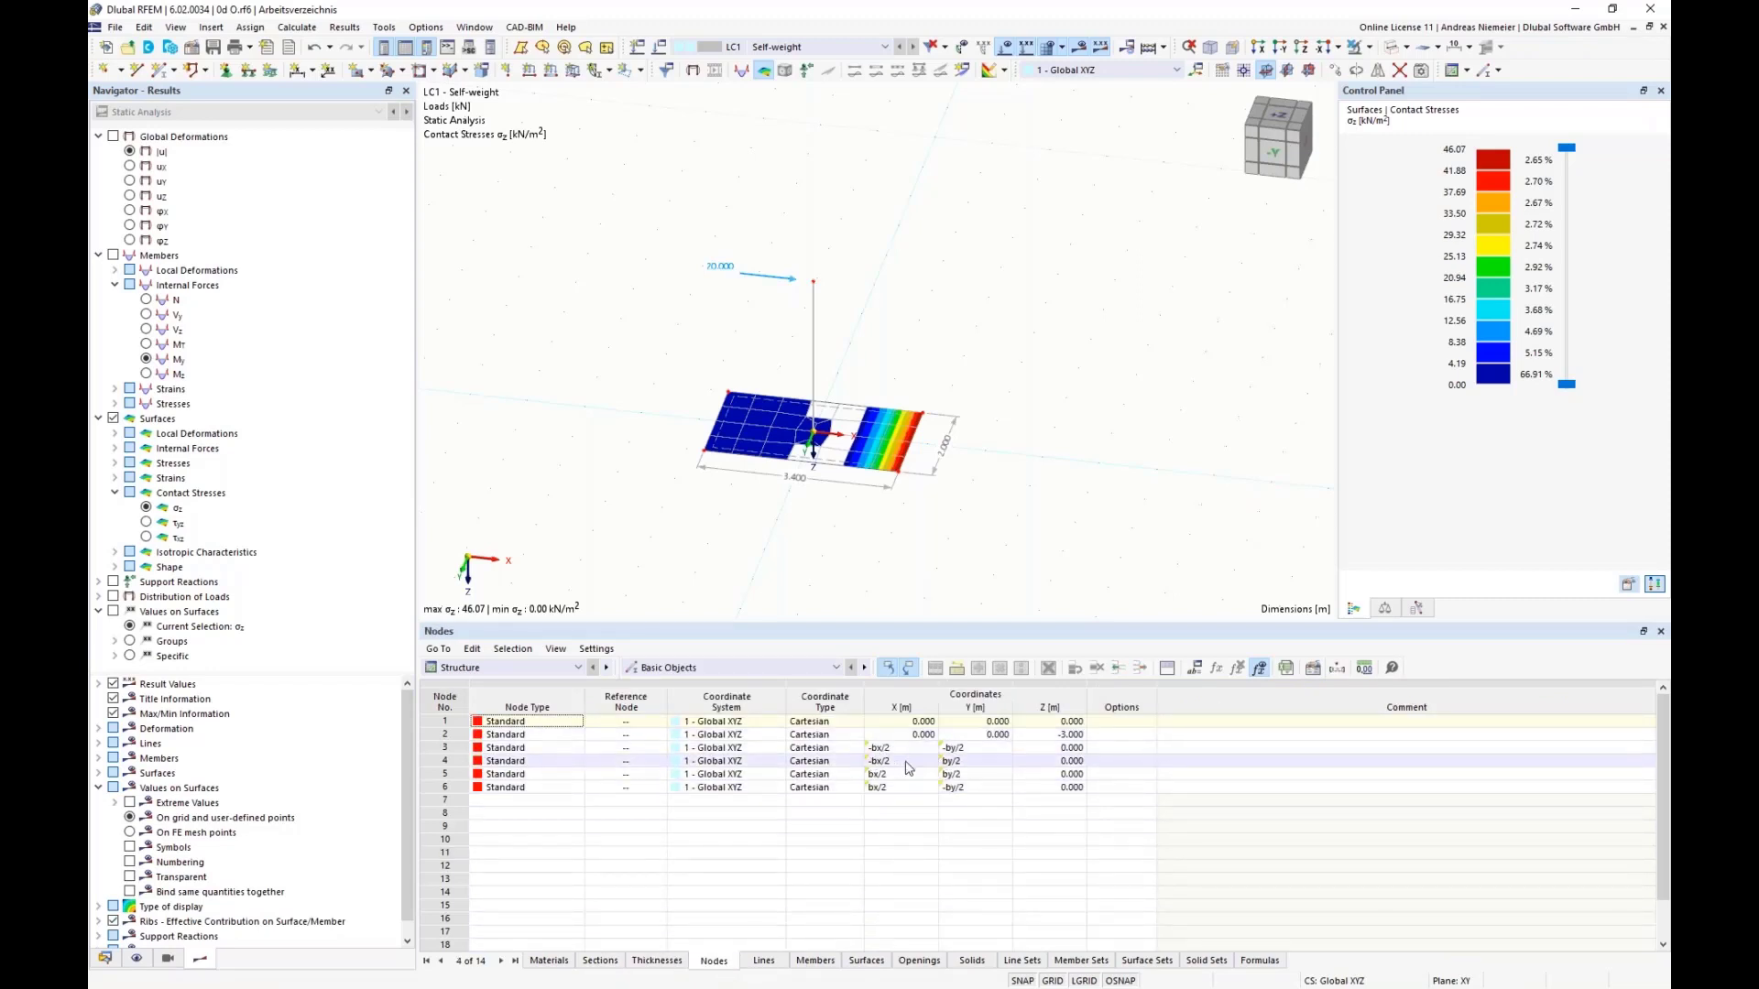
left_click(1260, 668)
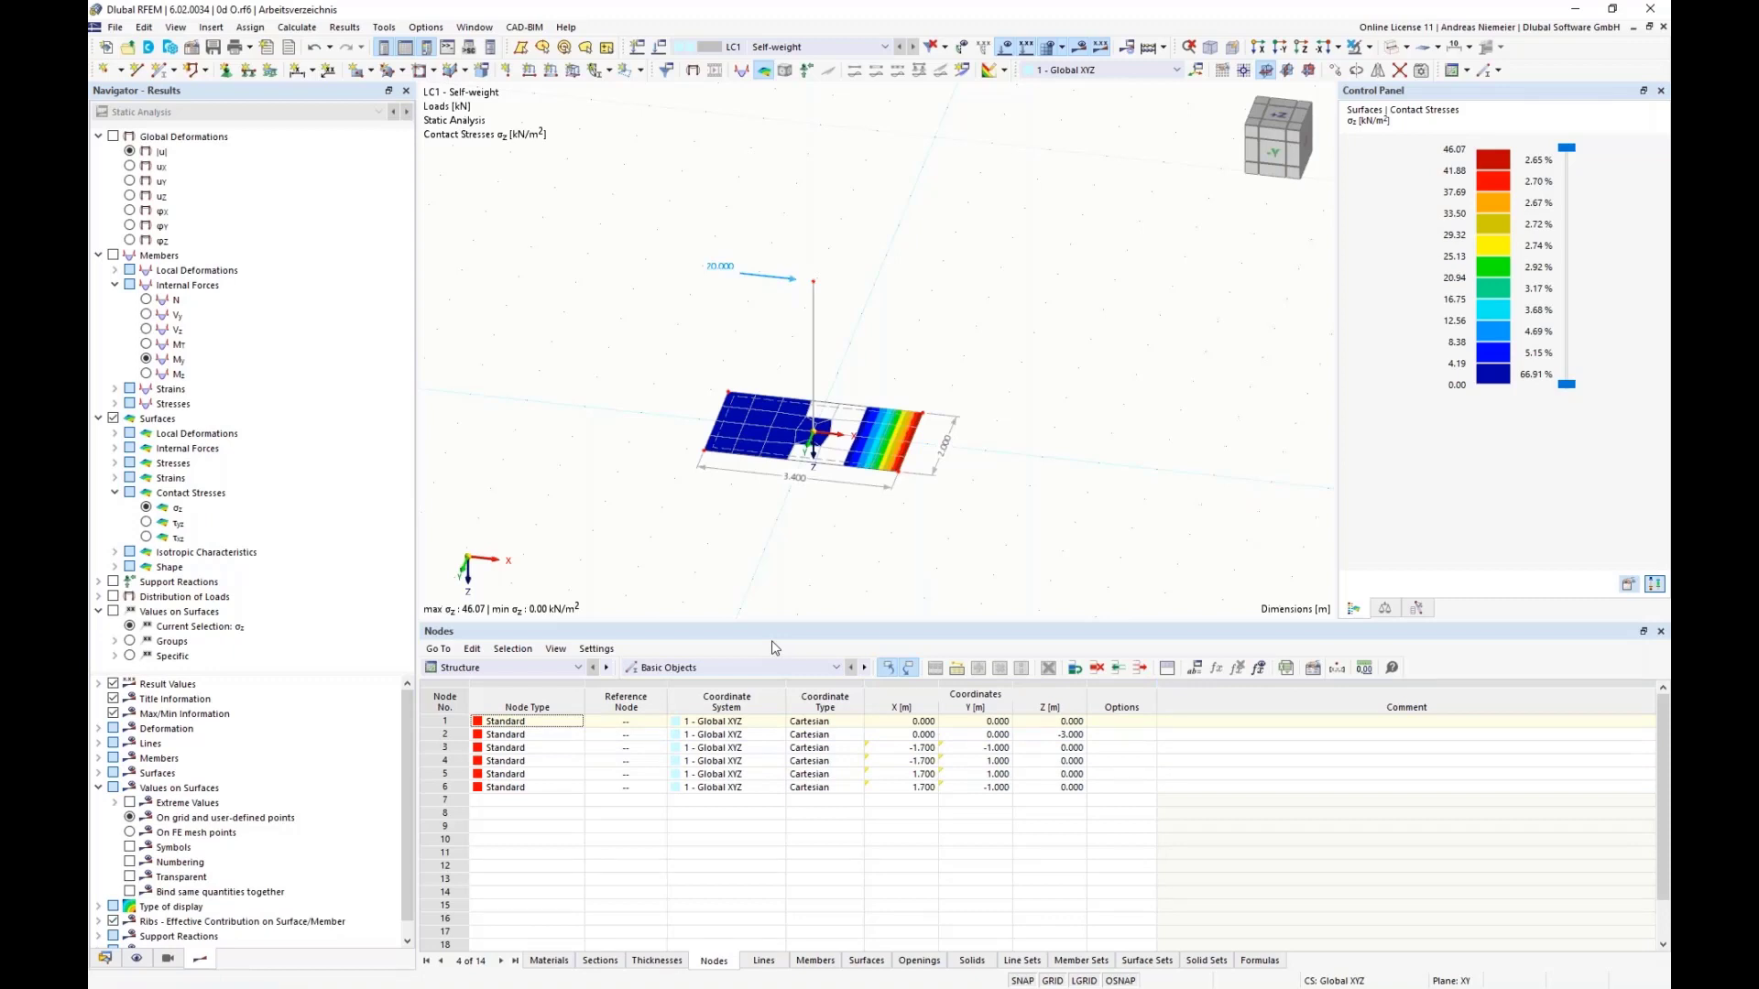
Step: Test the parametrized plate by setting the global parameter bx to 4 m, and undo the change after viewing the geometry
left_click(1196, 668)
left_click(882, 558)
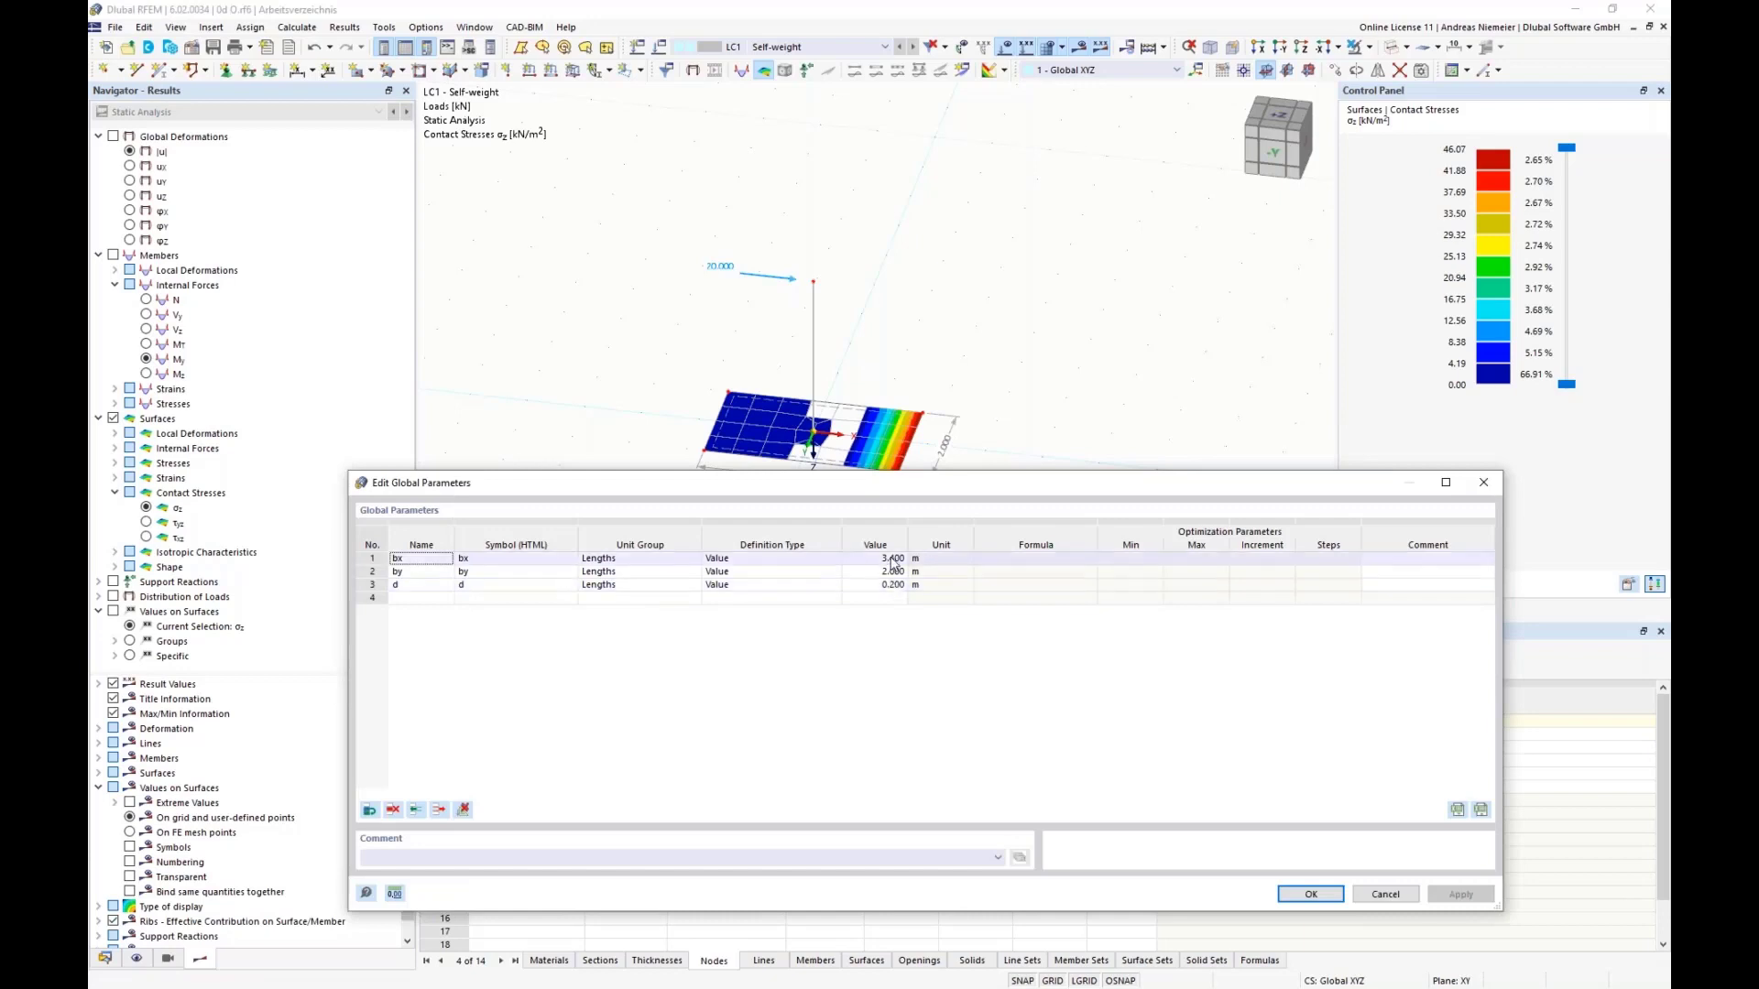
type("4")
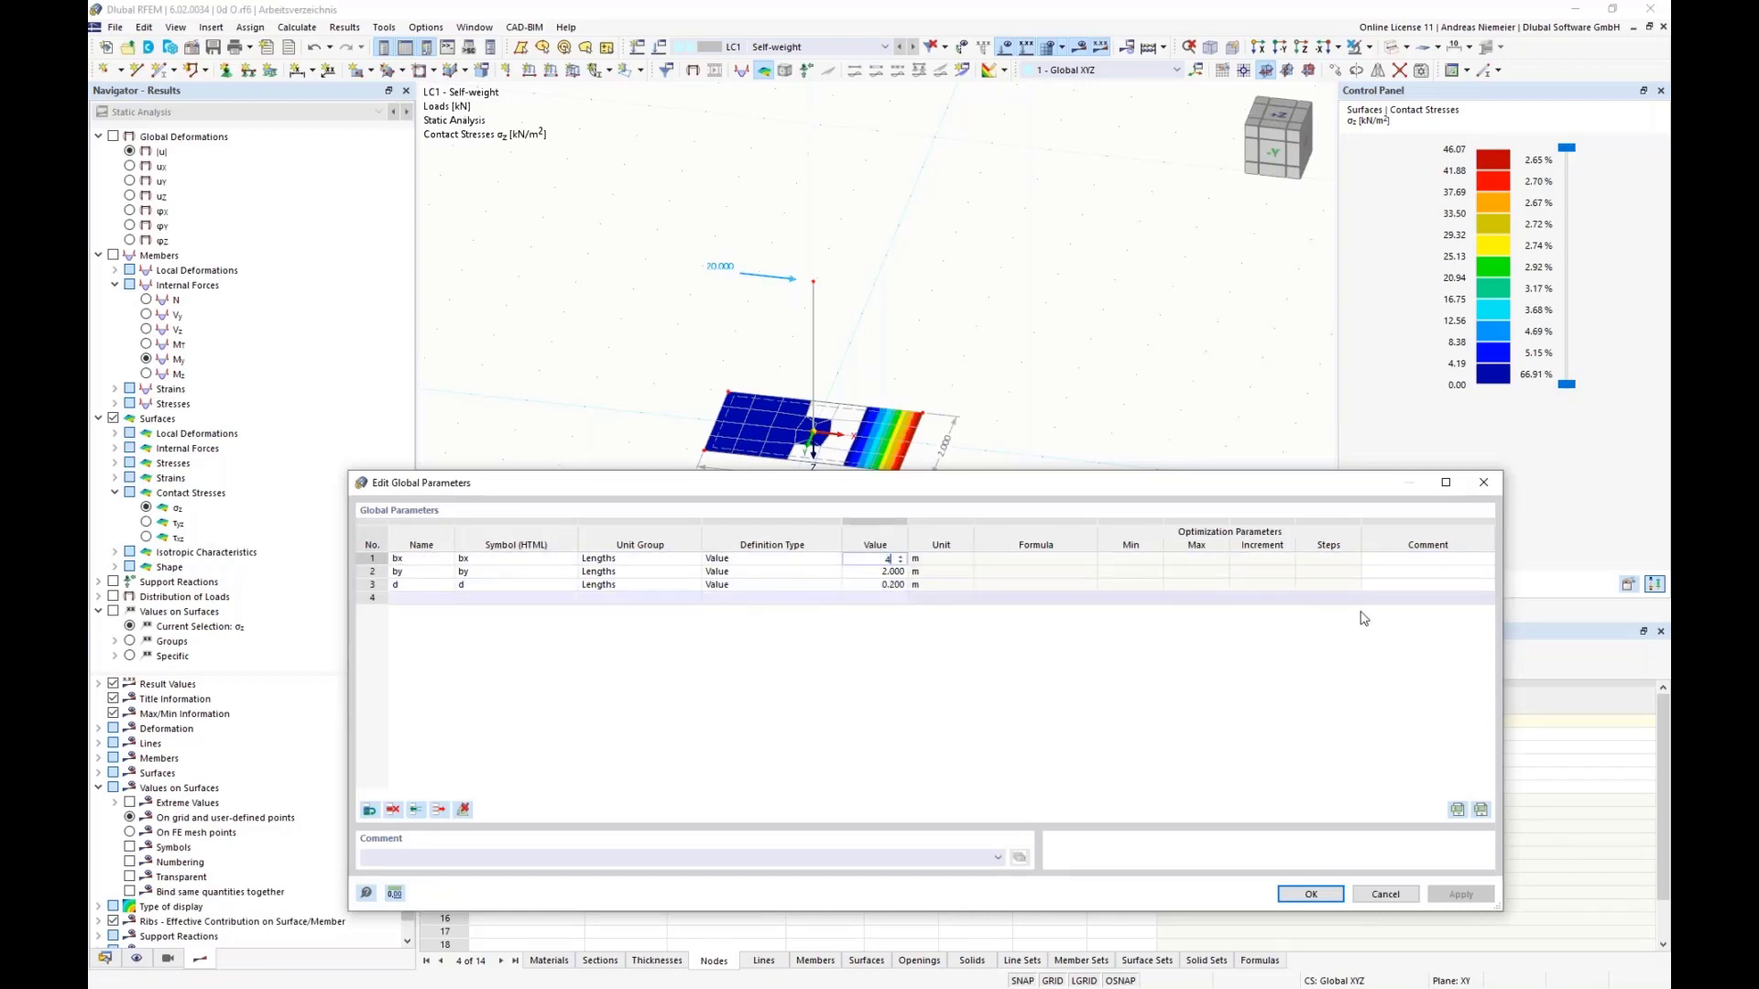
left_click(1322, 573)
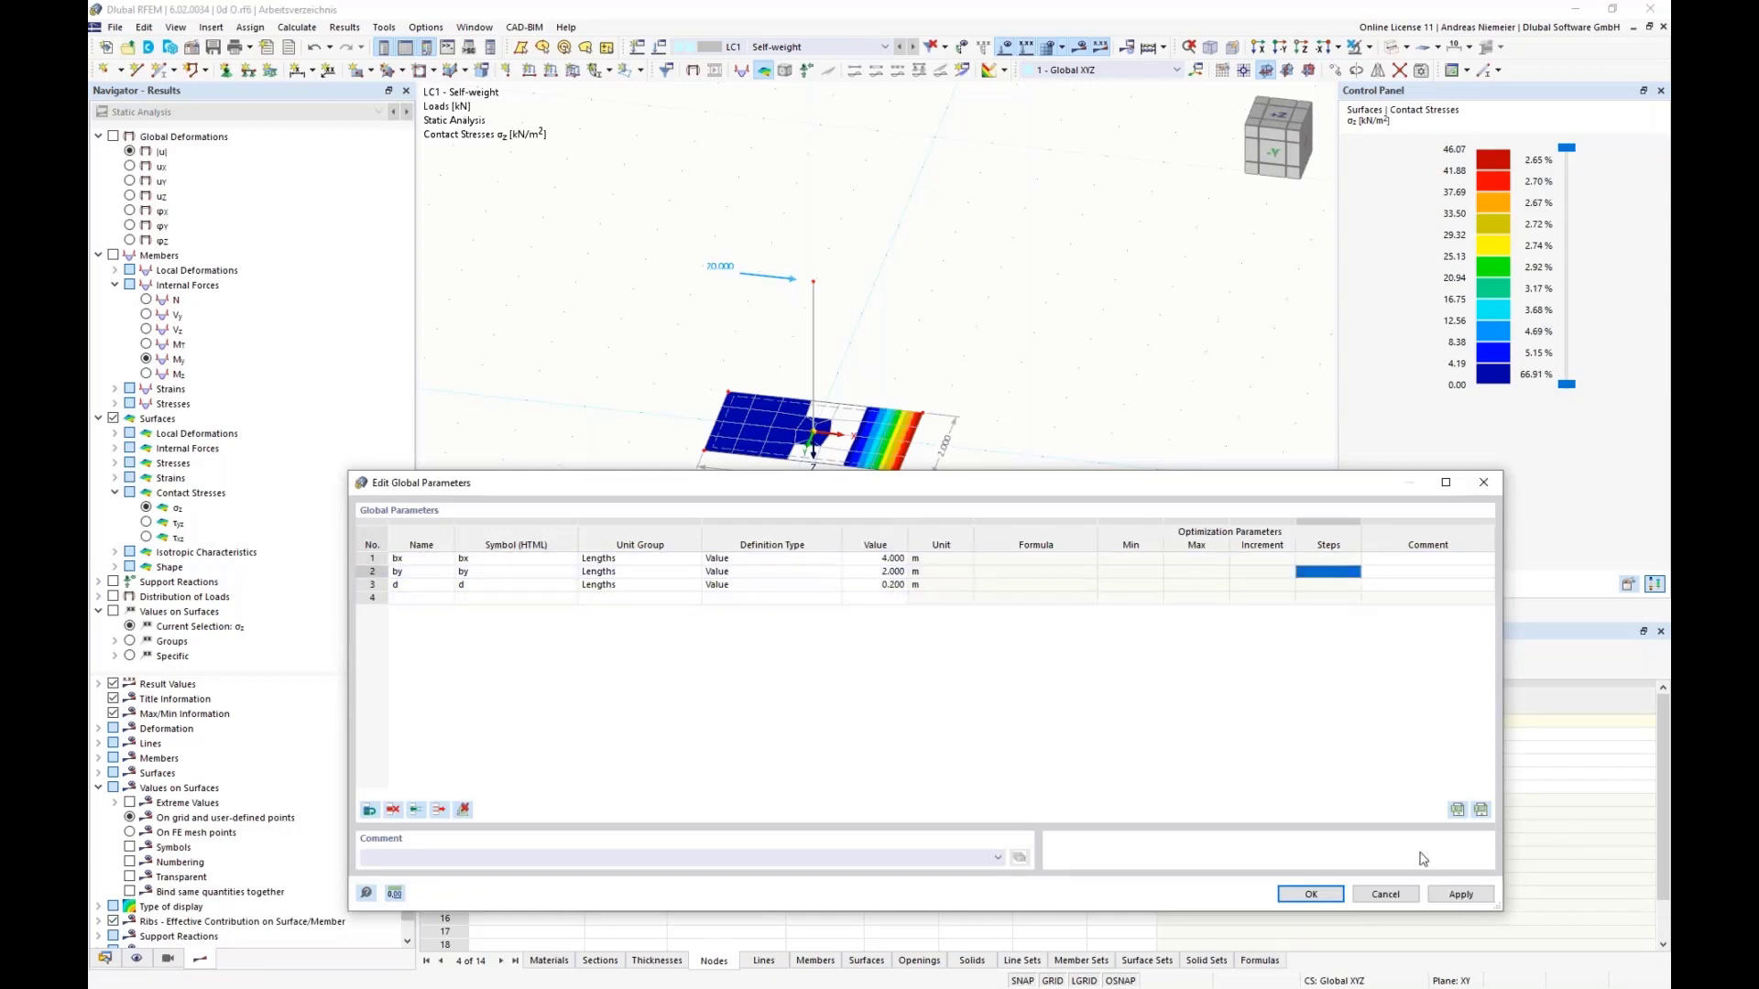
left_click(1311, 895)
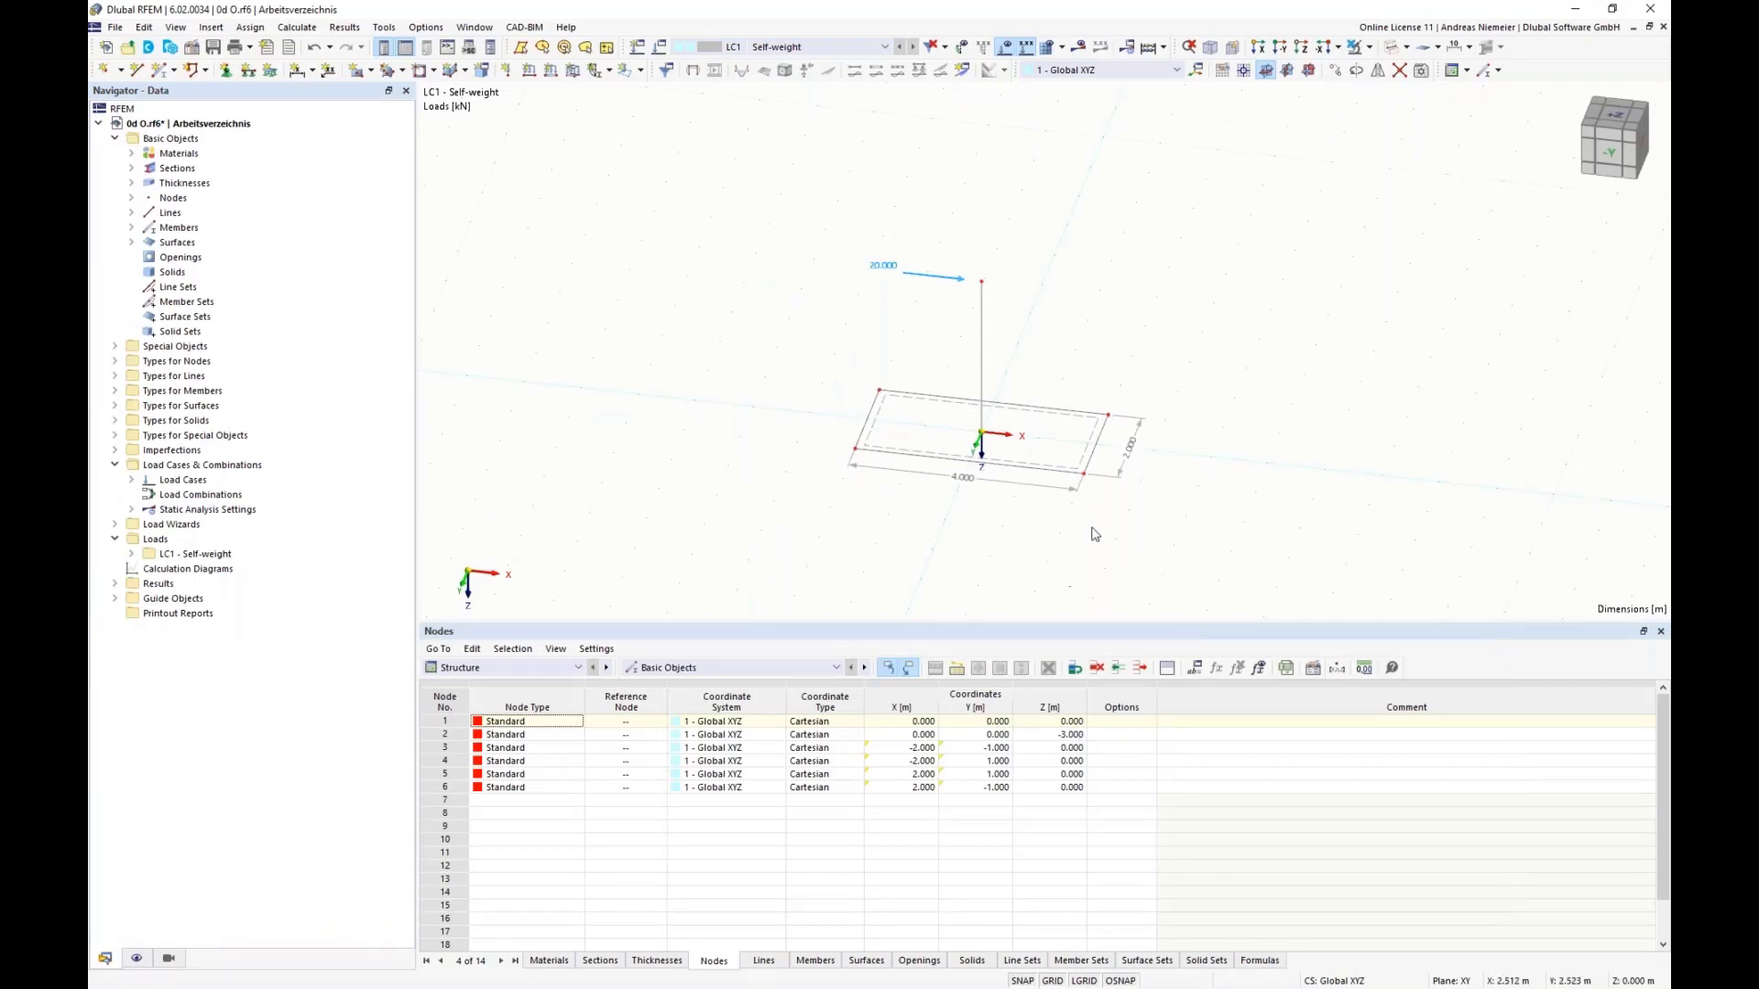
scroll(1089, 515, "down", 1)
middle_click_drag(1067, 509, 866, 467)
scroll(819, 409, "up", 3)
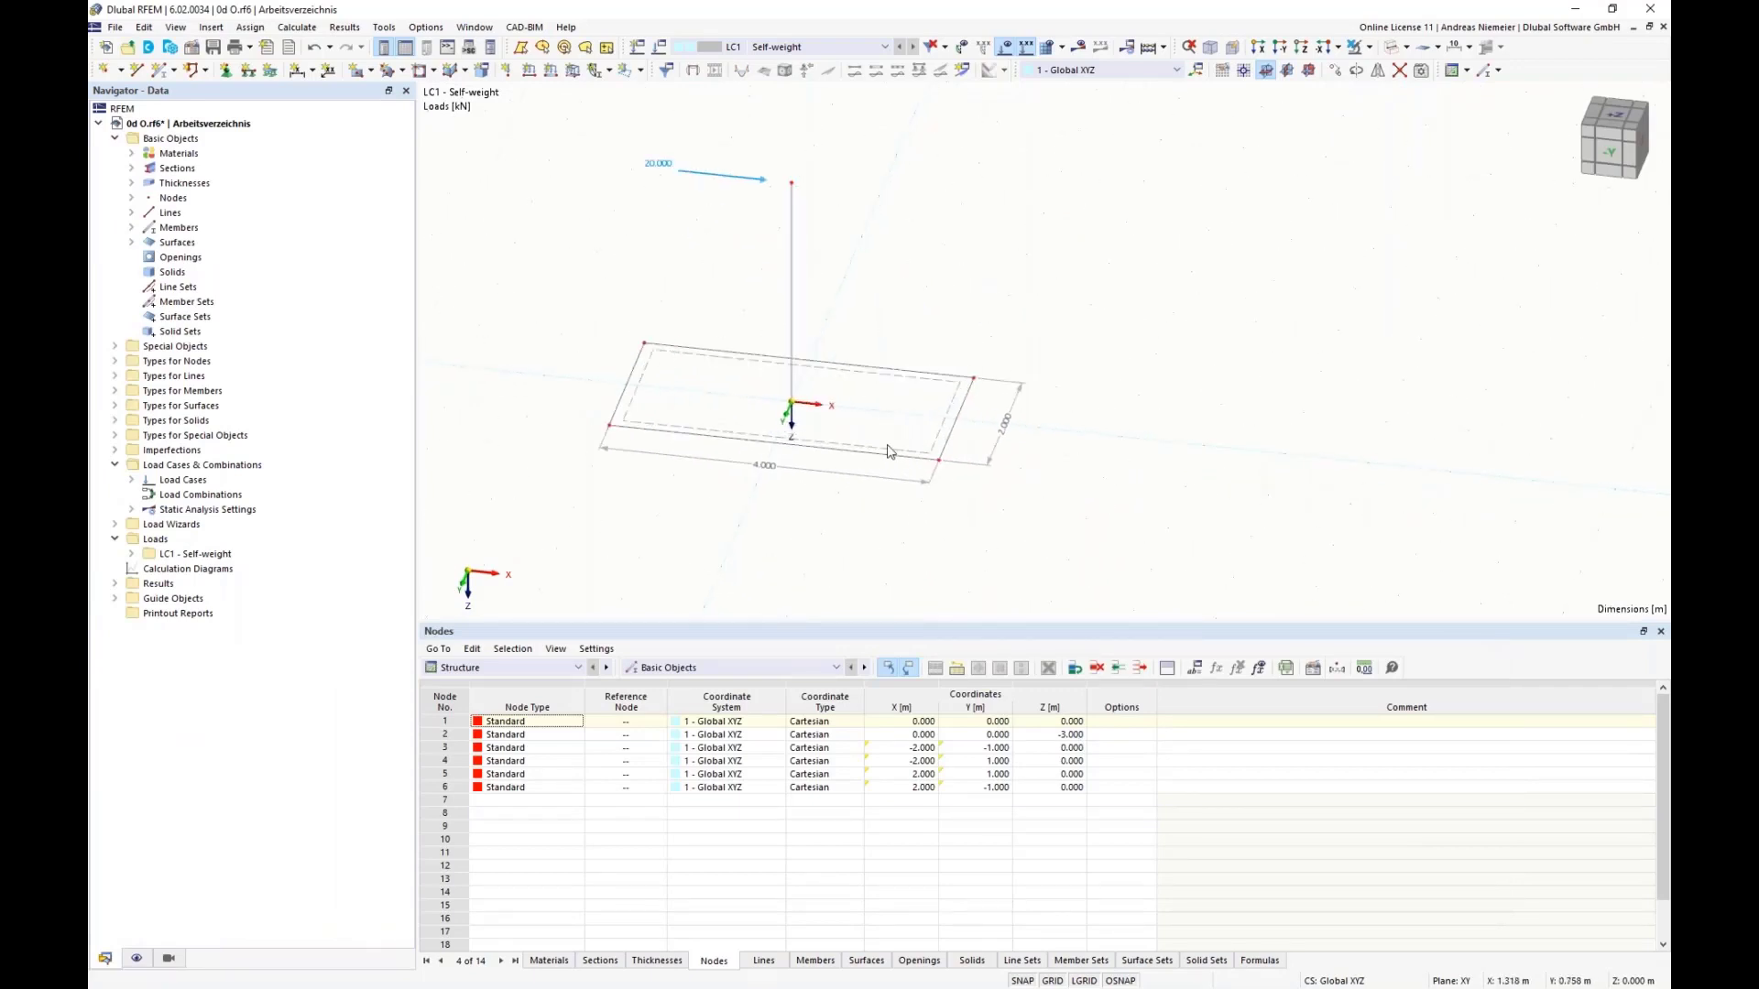
left_click(313, 47)
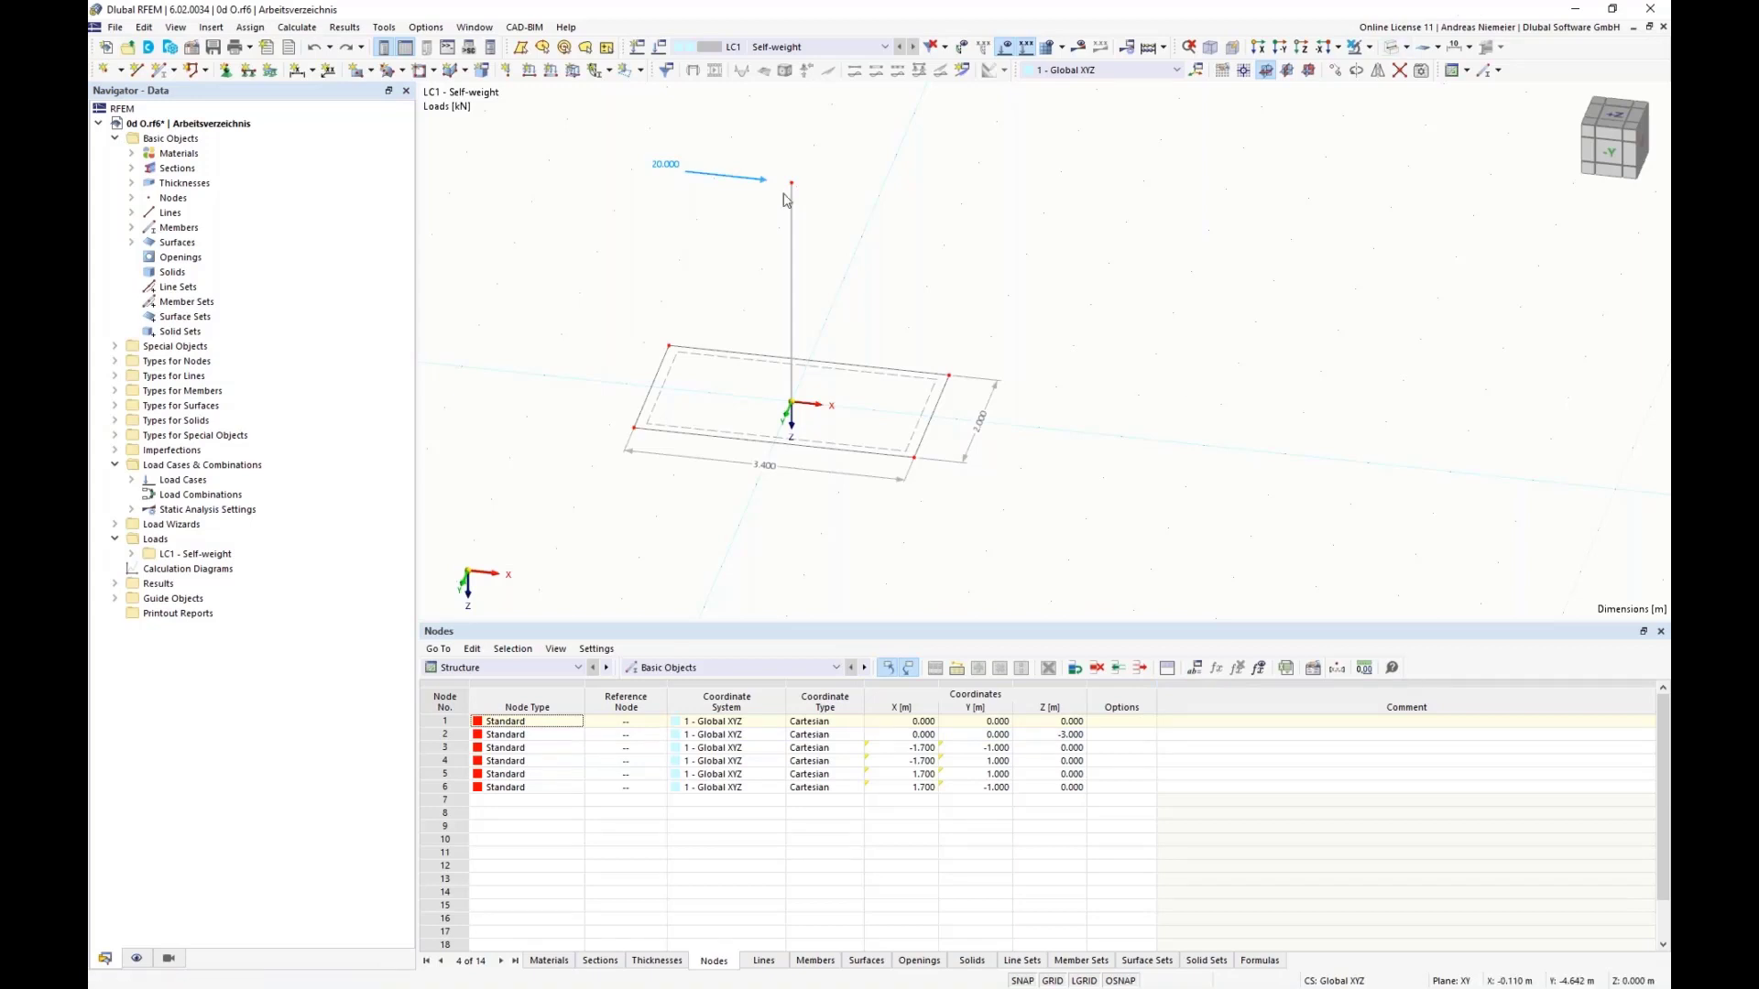
Step: Activate the Optimization & Costs / CO2 Emission Estimation add-on in the model's base data
left_click(195, 47)
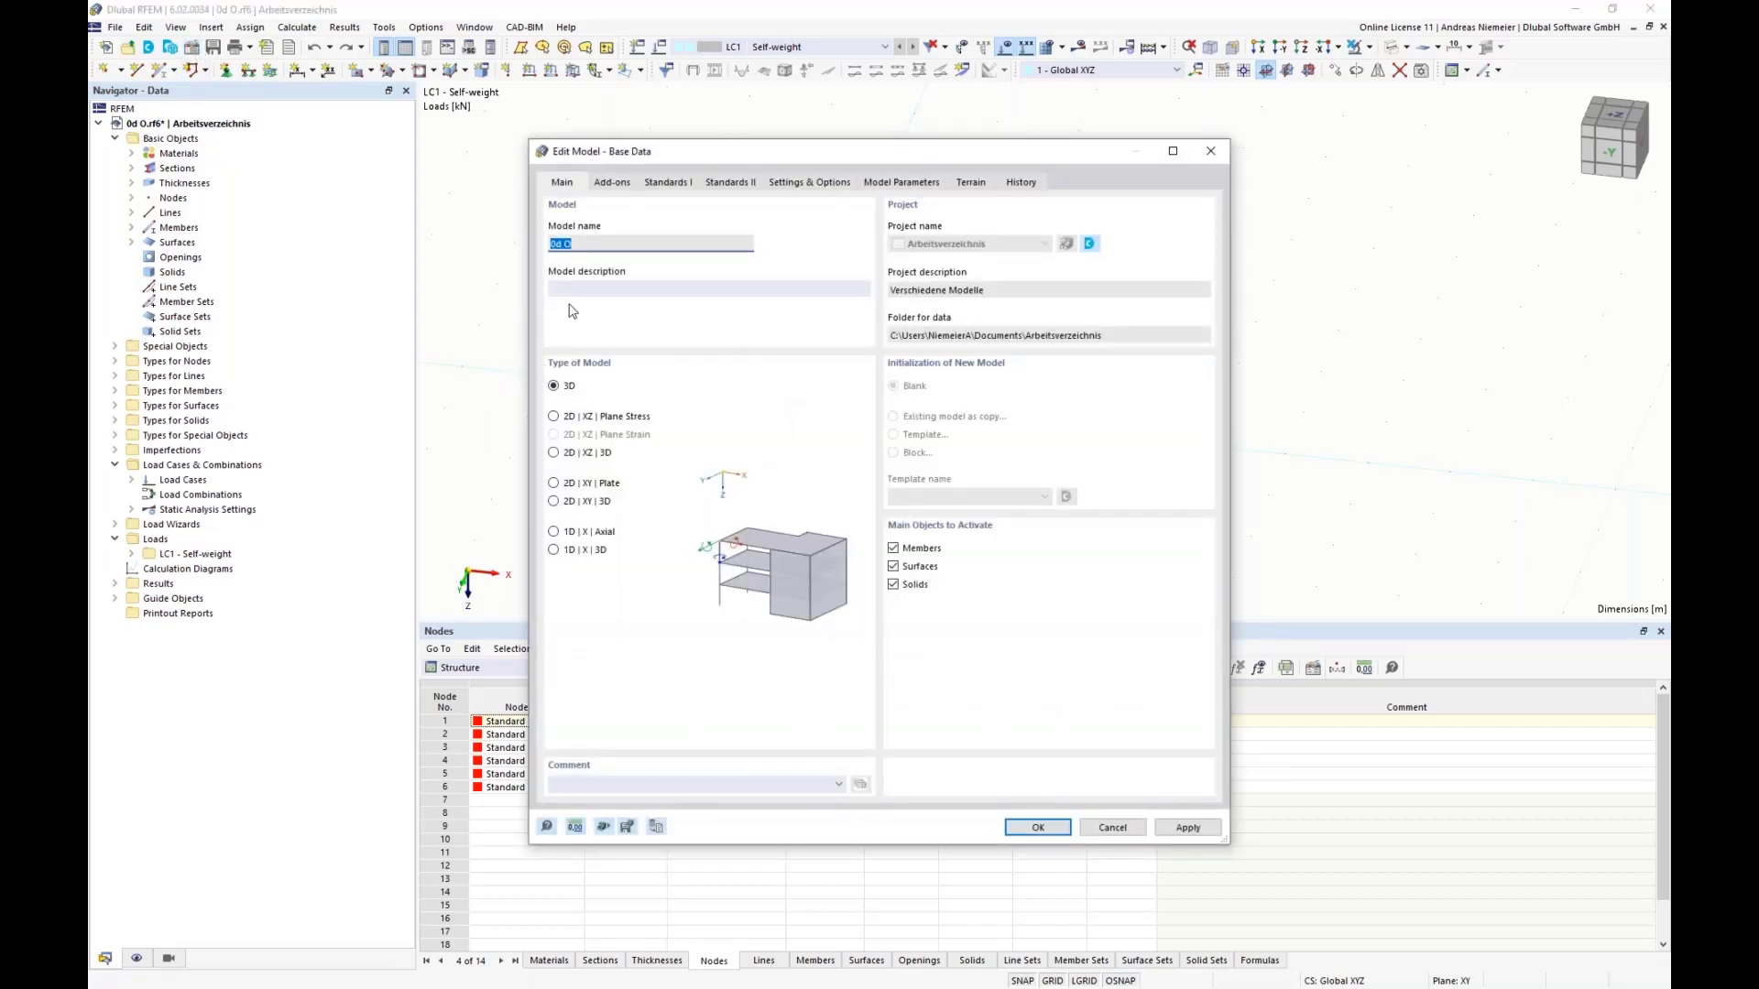
left_click(607, 185)
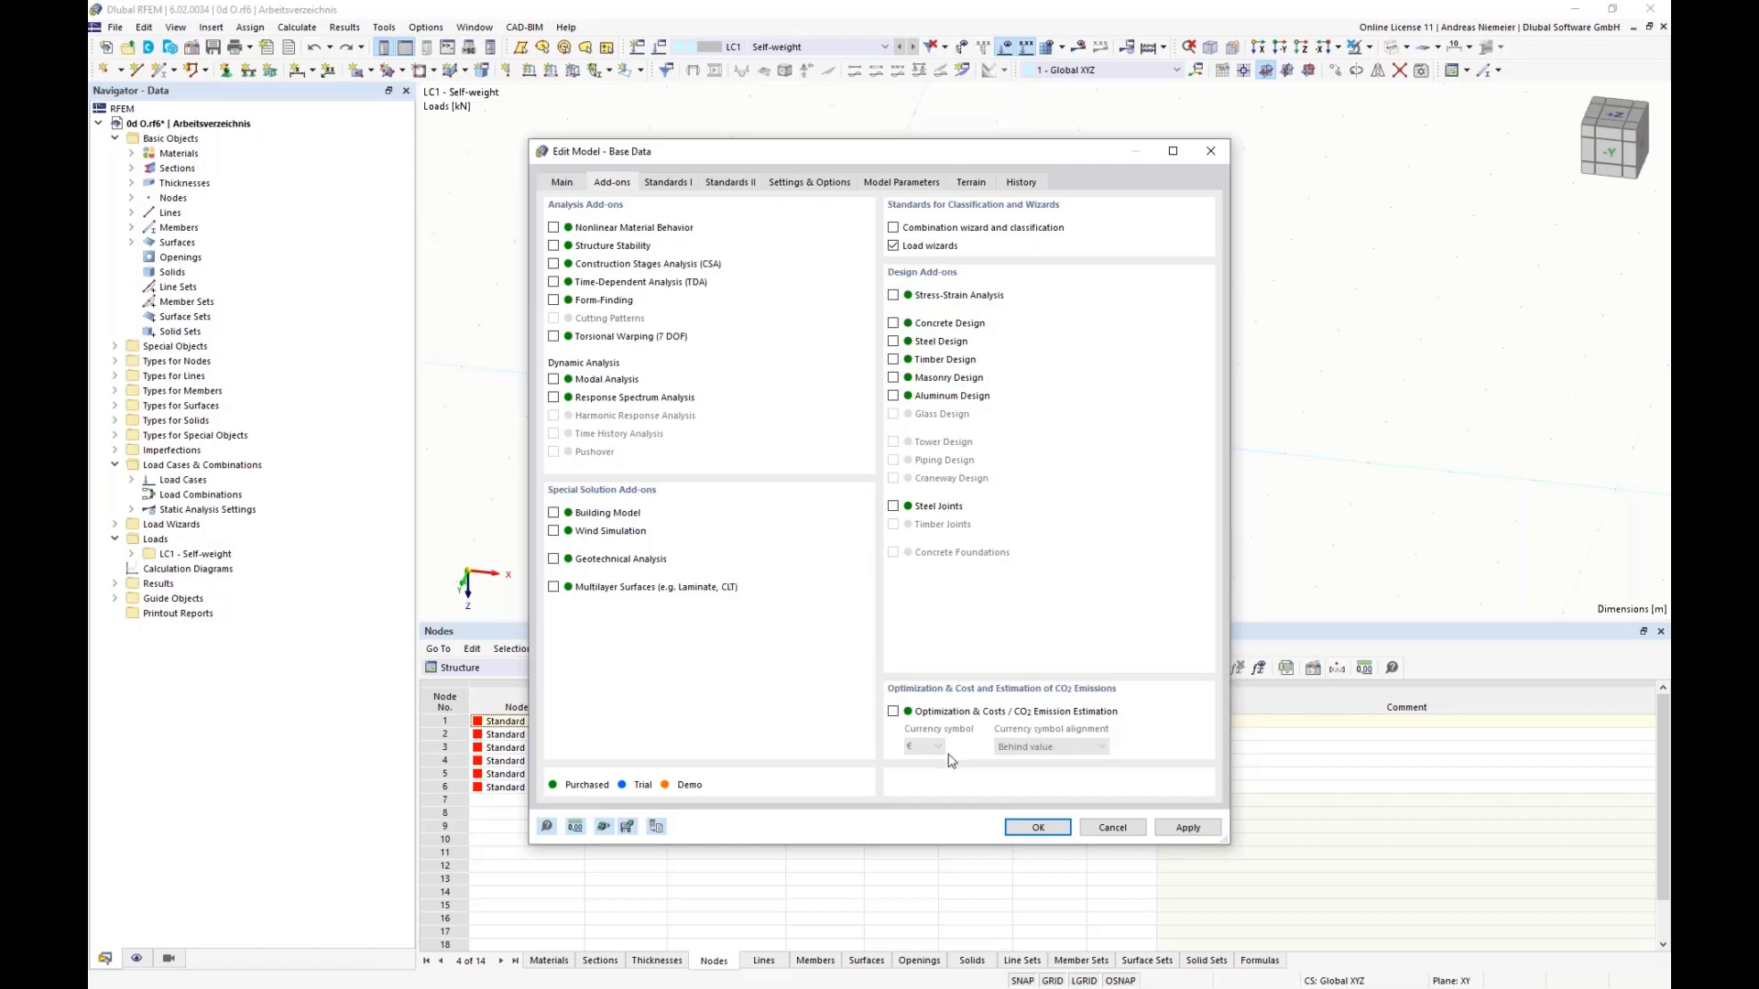
left_click(893, 712)
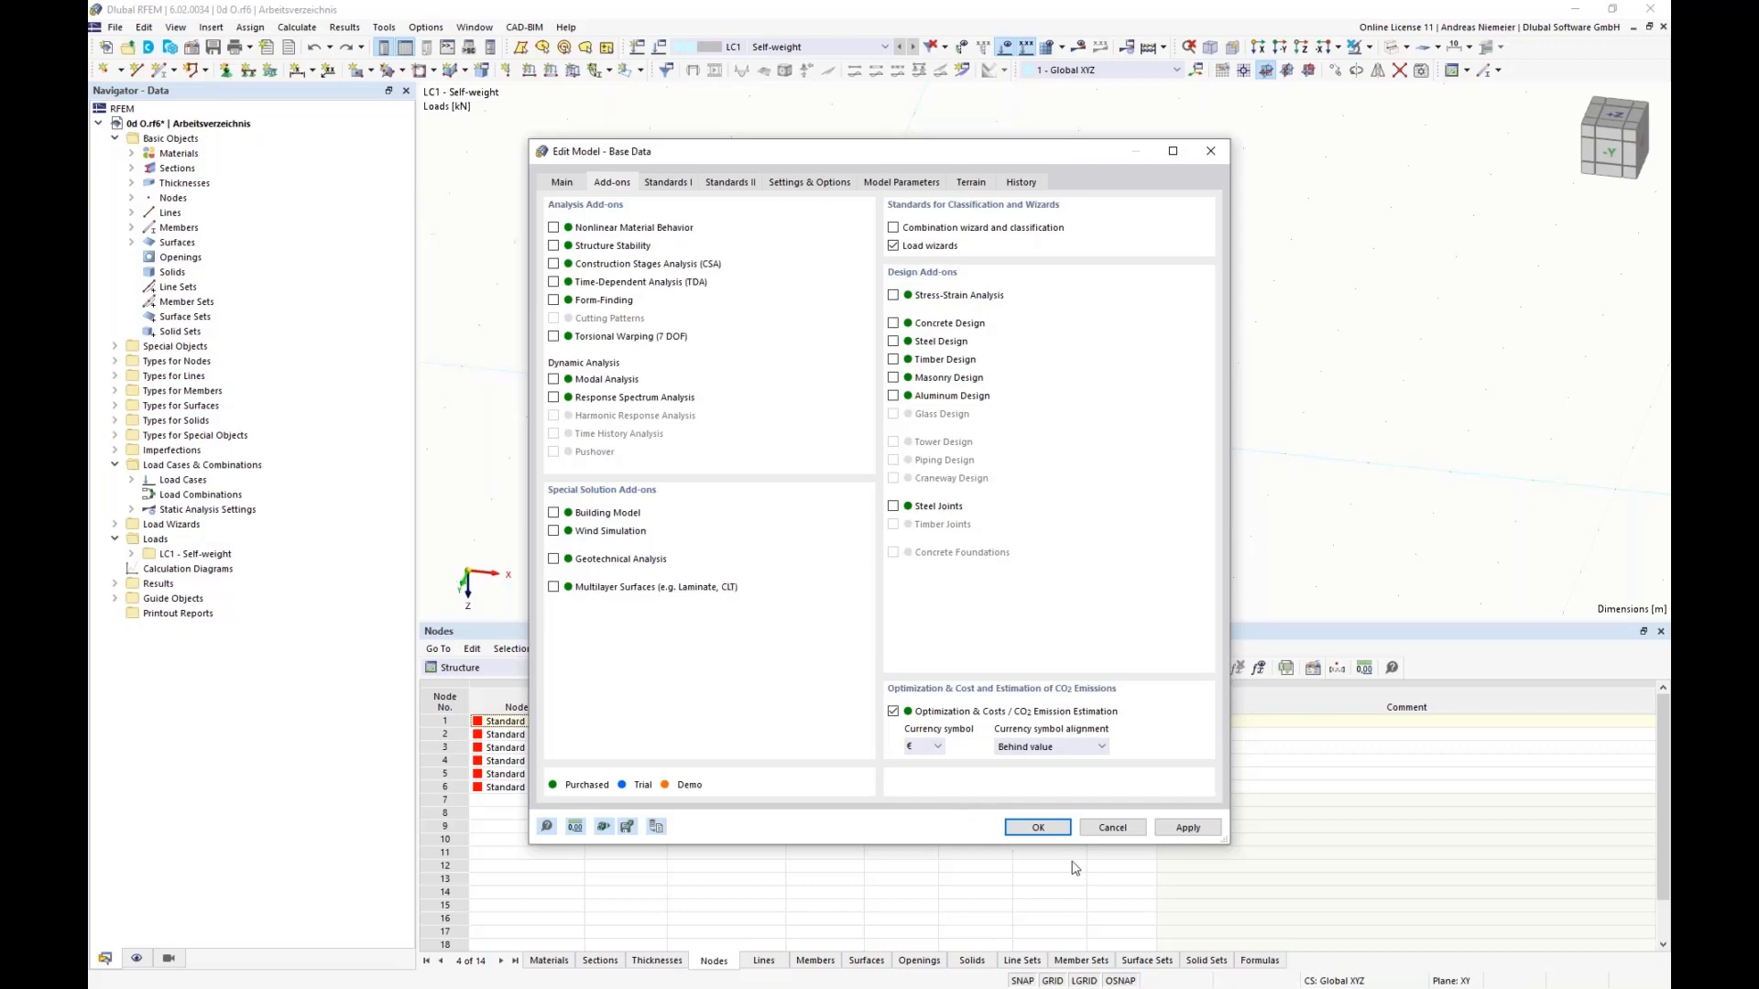
left_click(1040, 828)
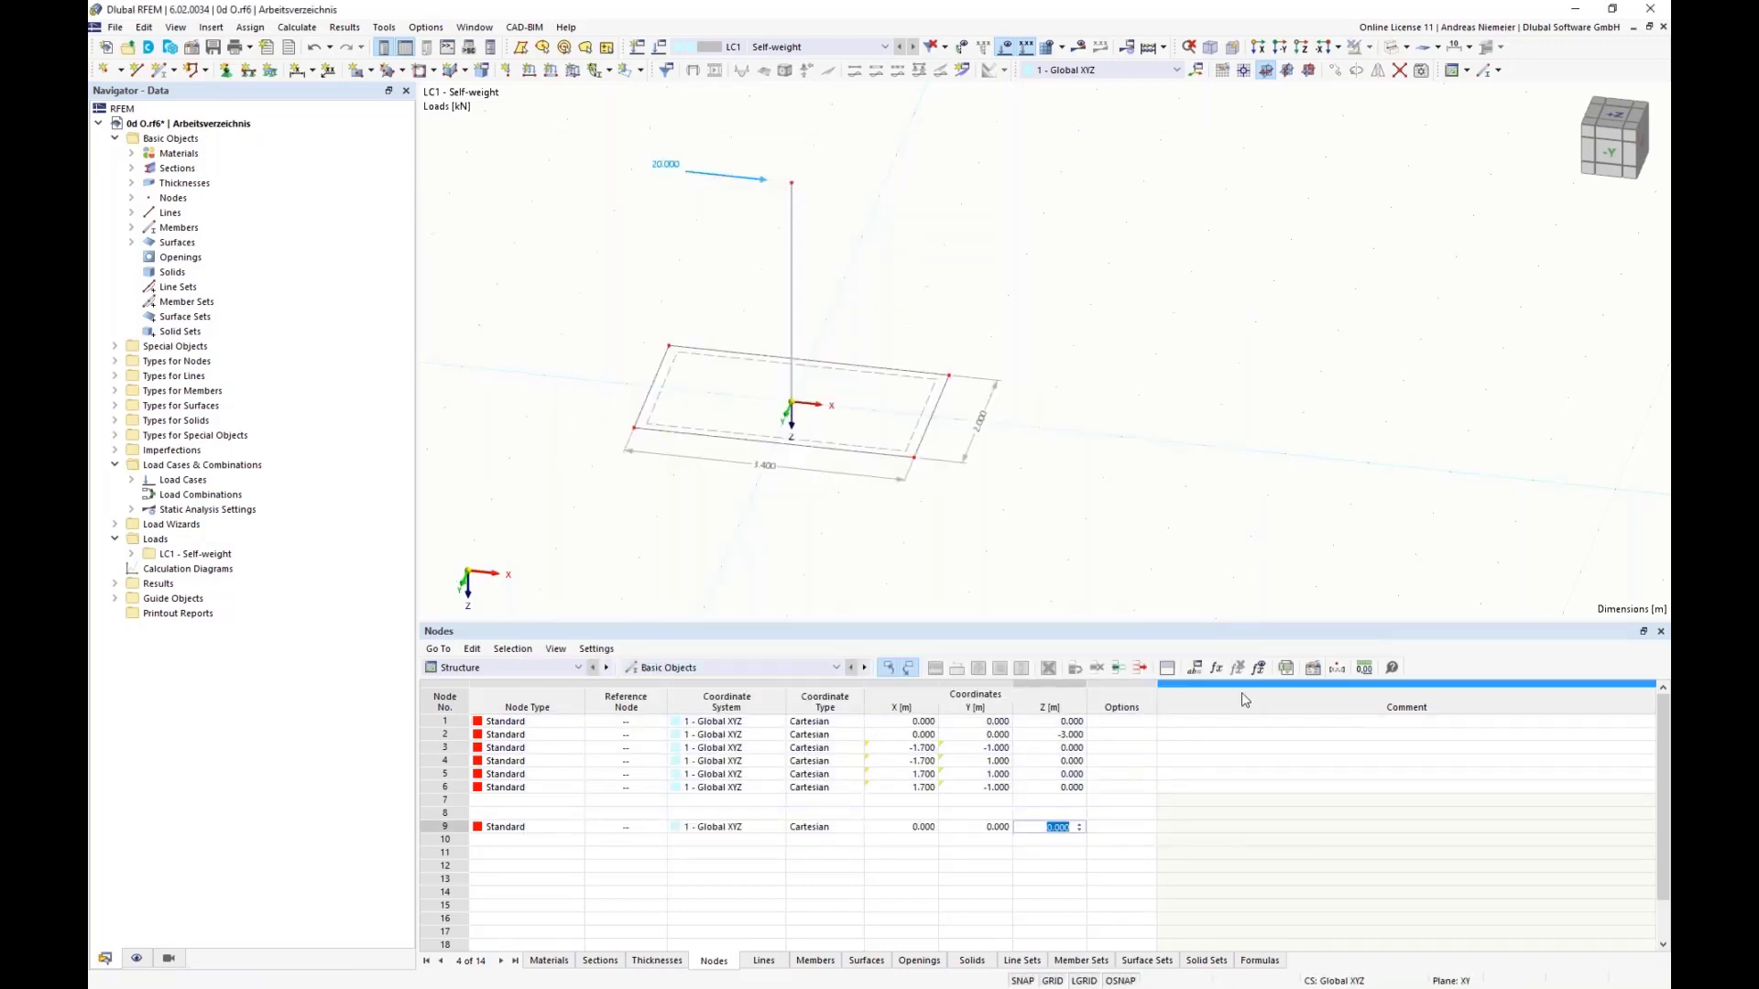
Step: Change the definition type of the global parameter bx to Optimization | Ascending
left_click(1195, 668)
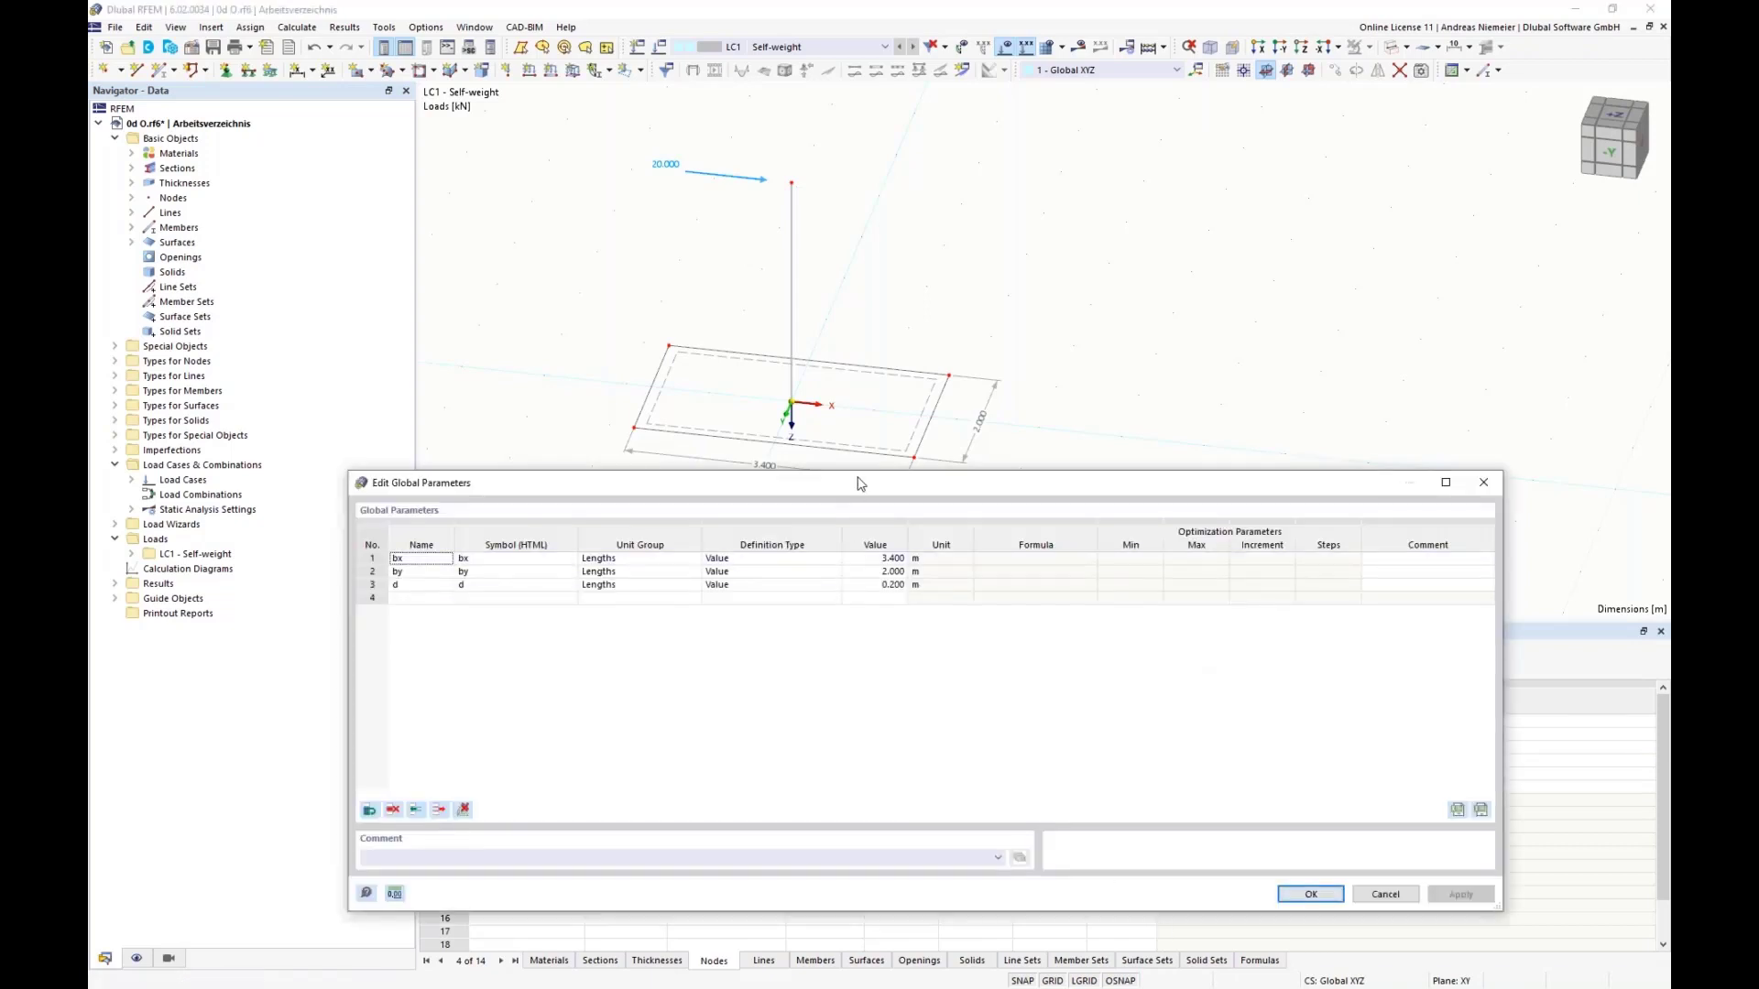
left_click_drag(855, 473, 857, 513)
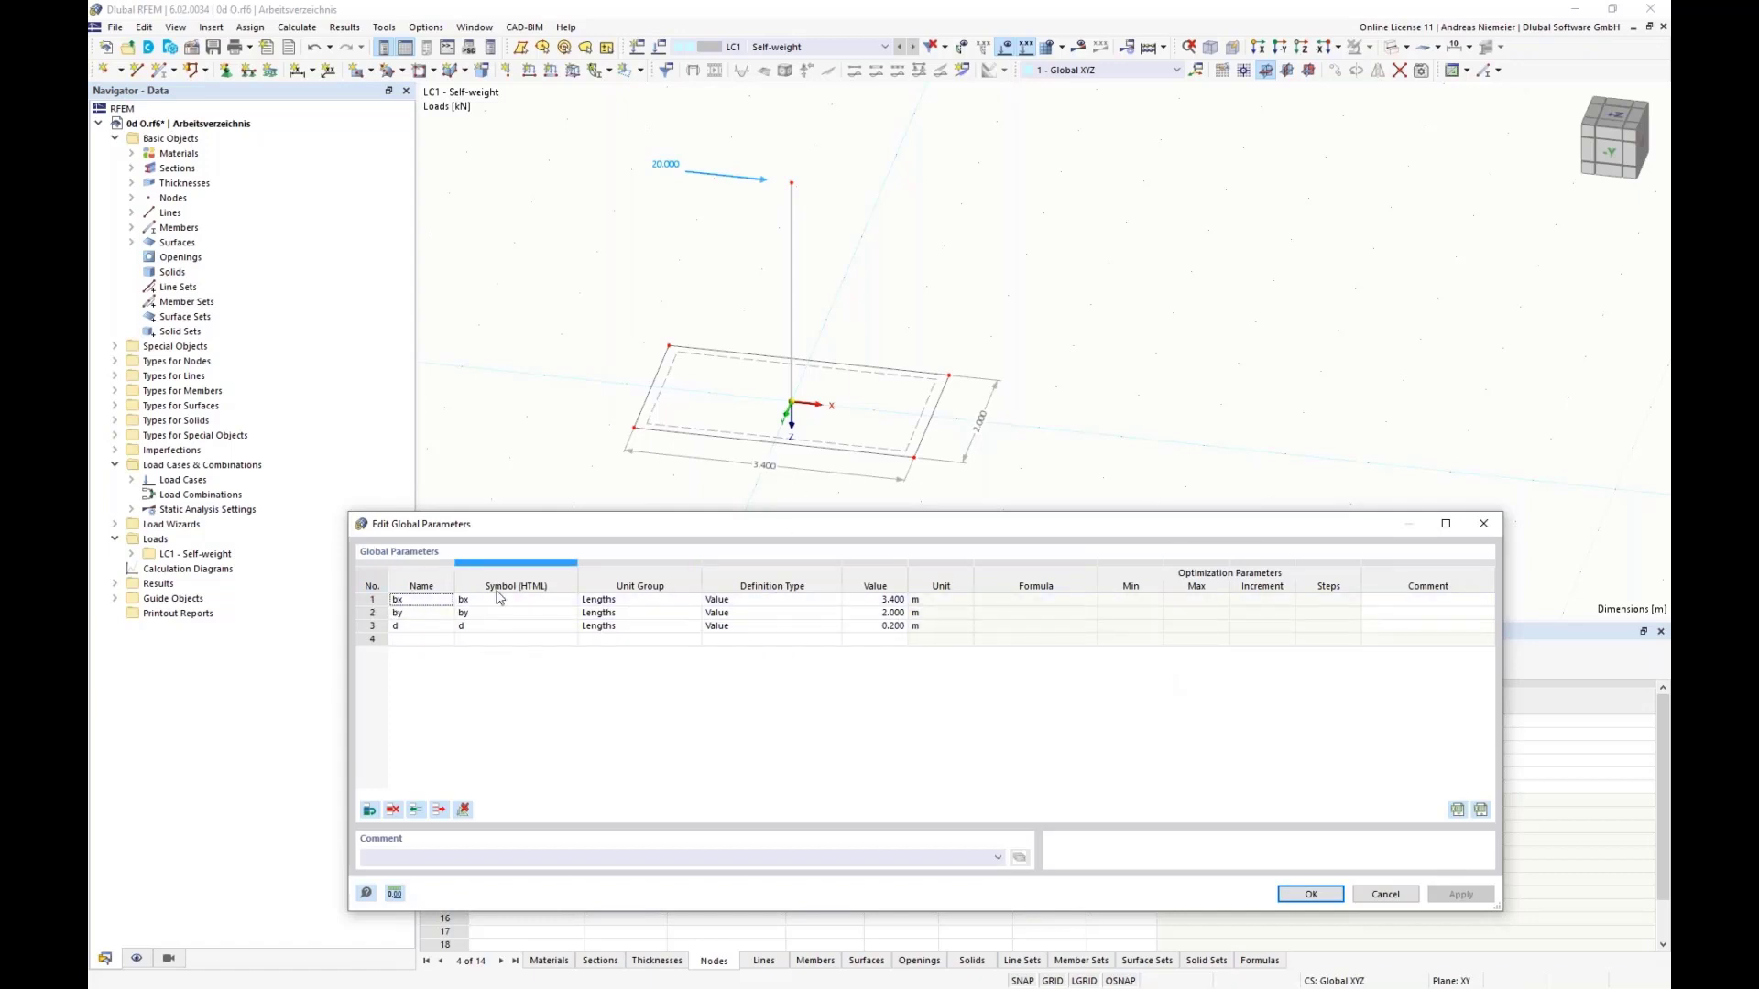
left_click(719, 602)
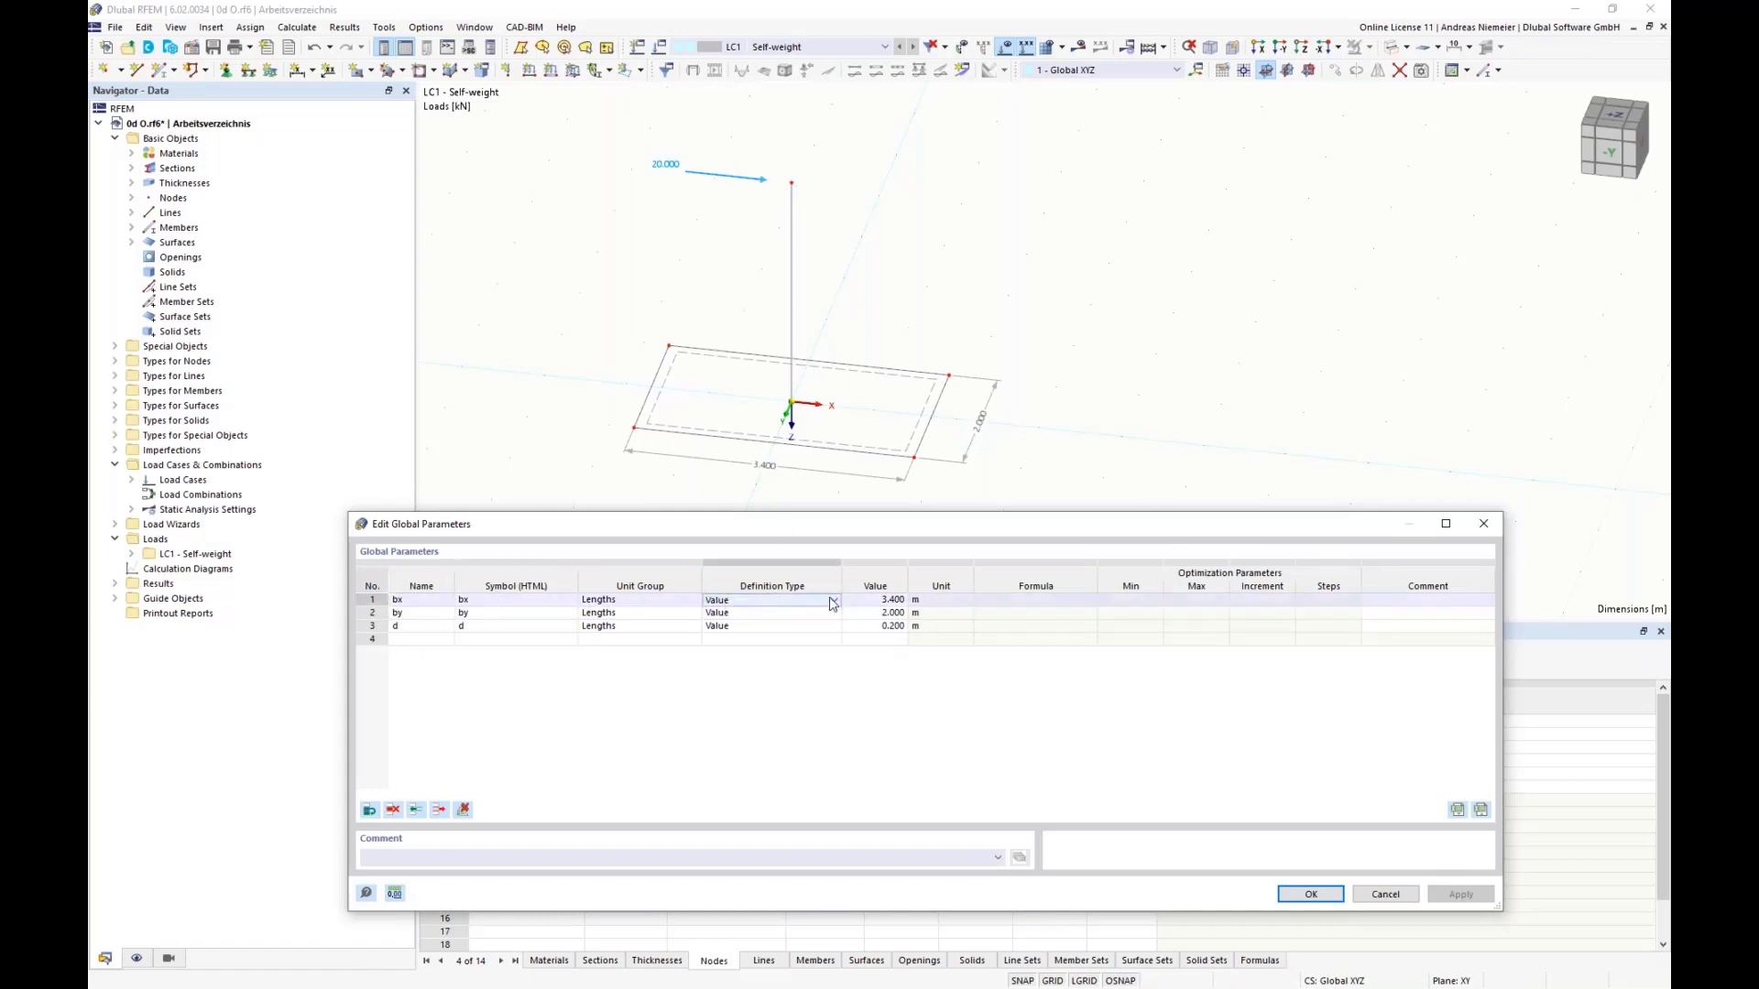
left_click(724, 601)
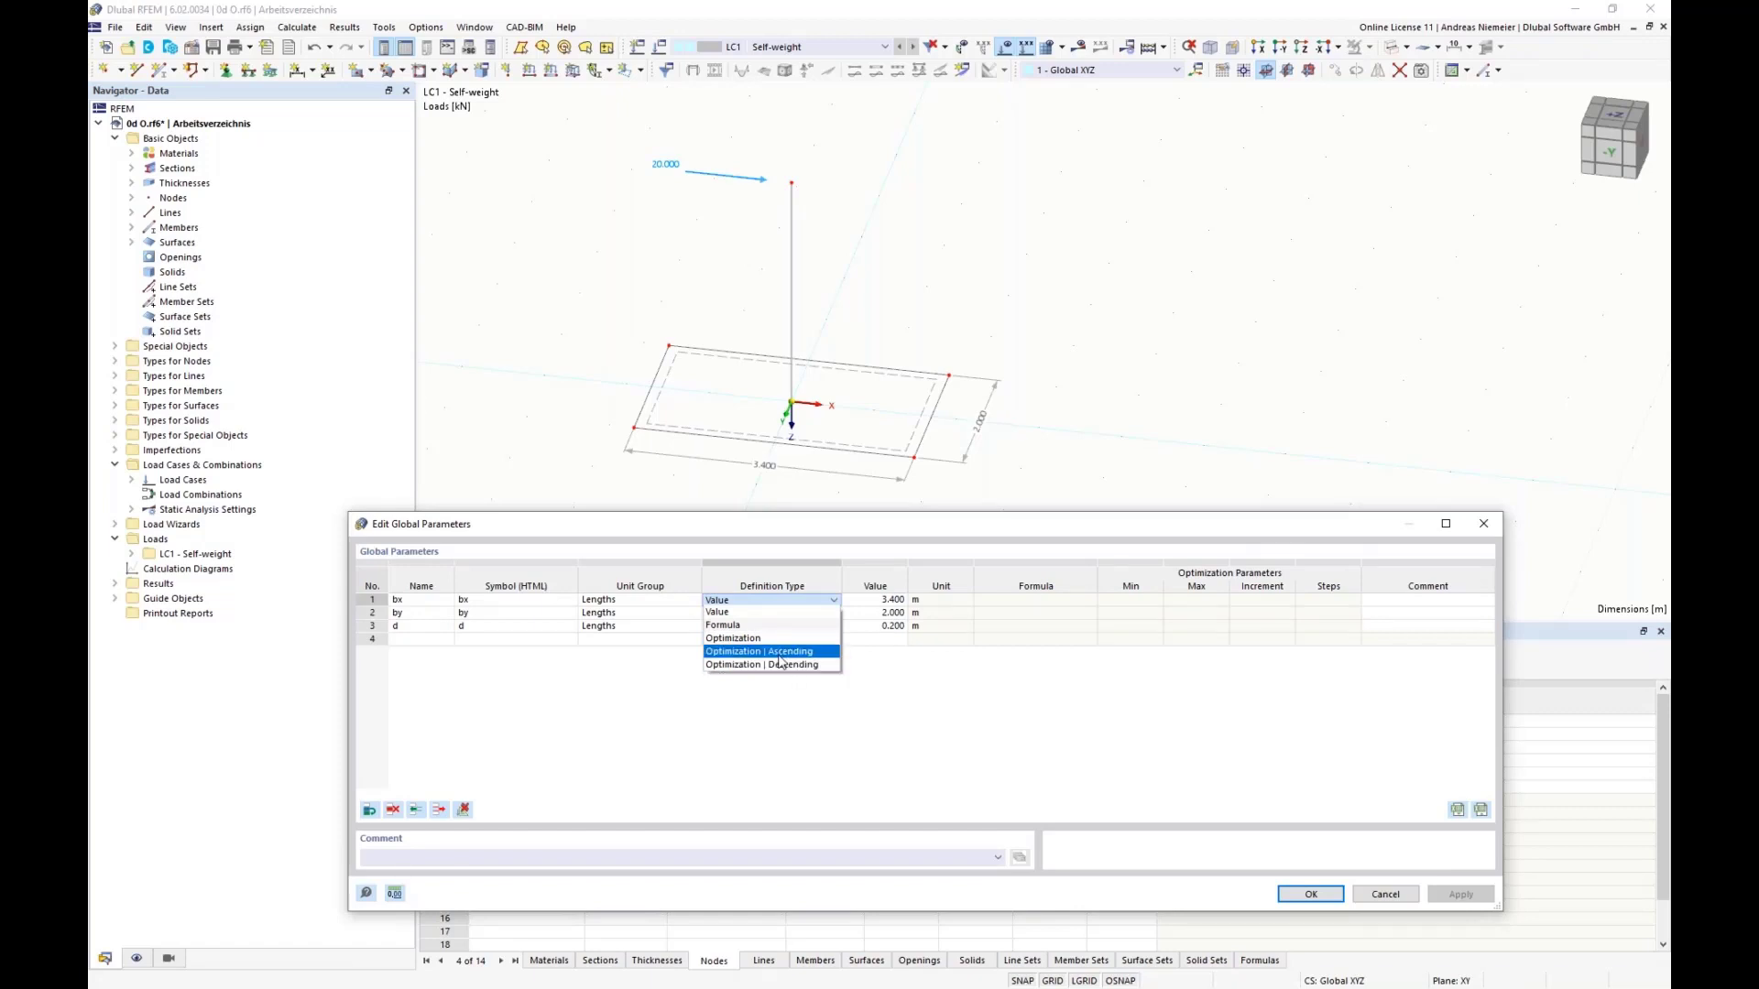
left_click(729, 639)
left_click(832, 600)
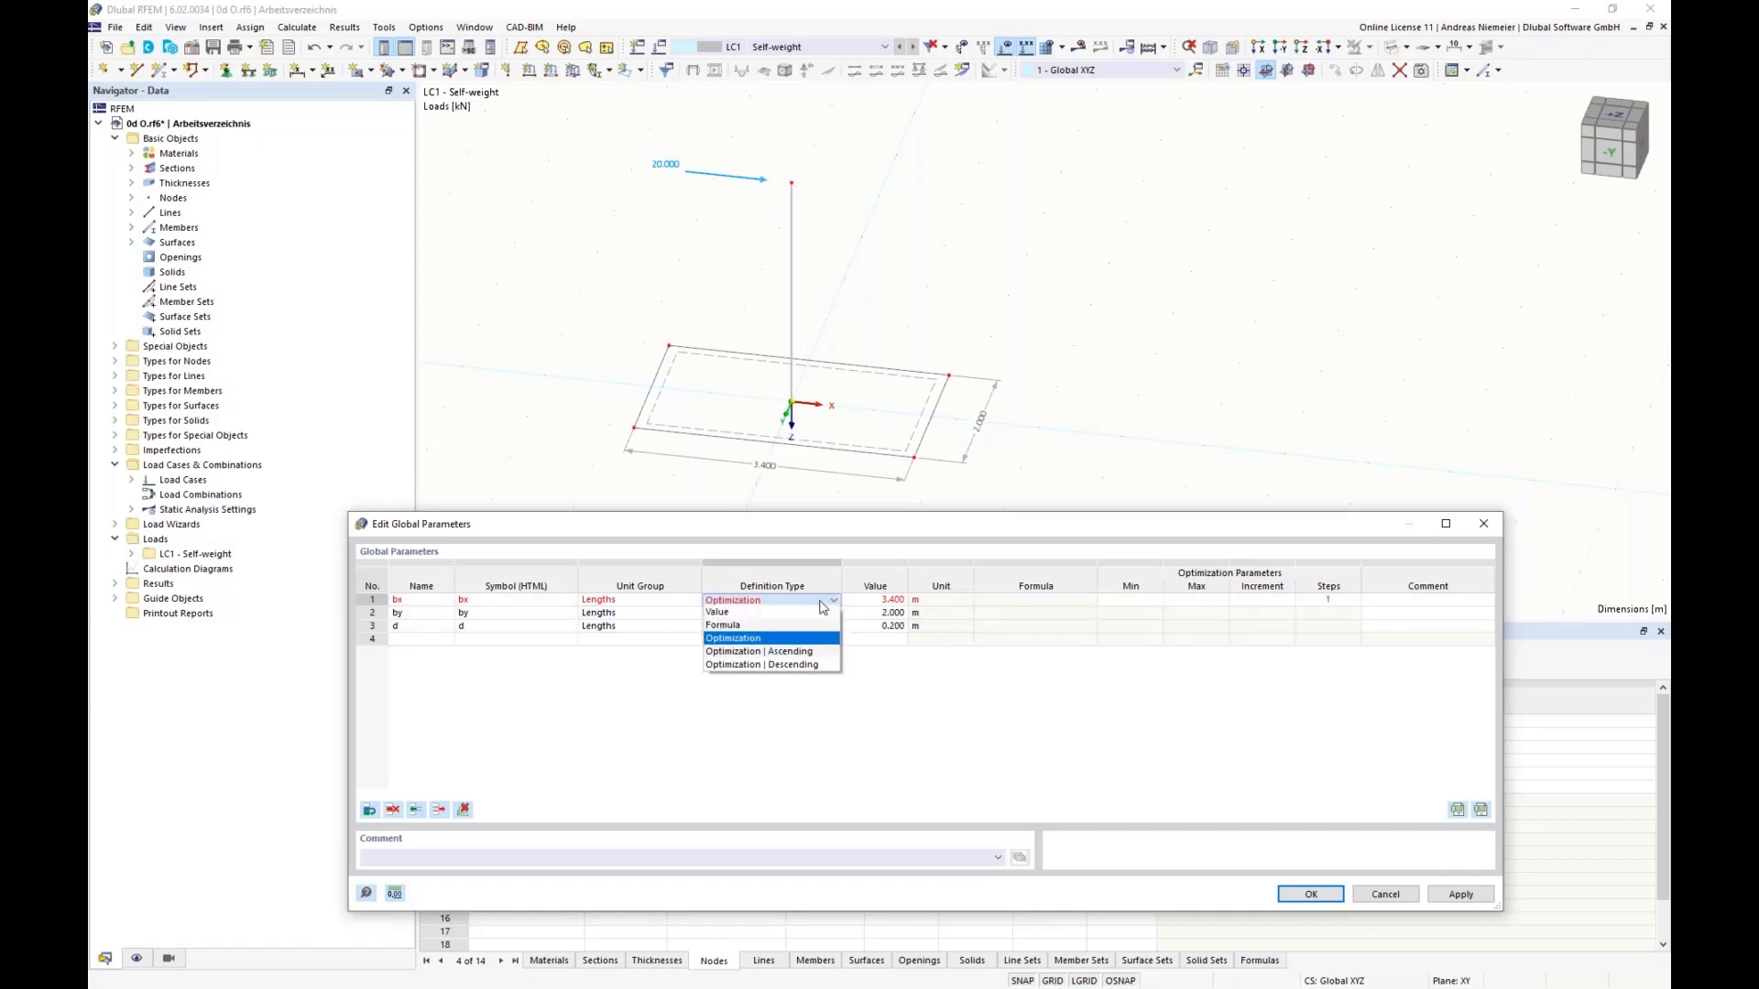
left_click(750, 652)
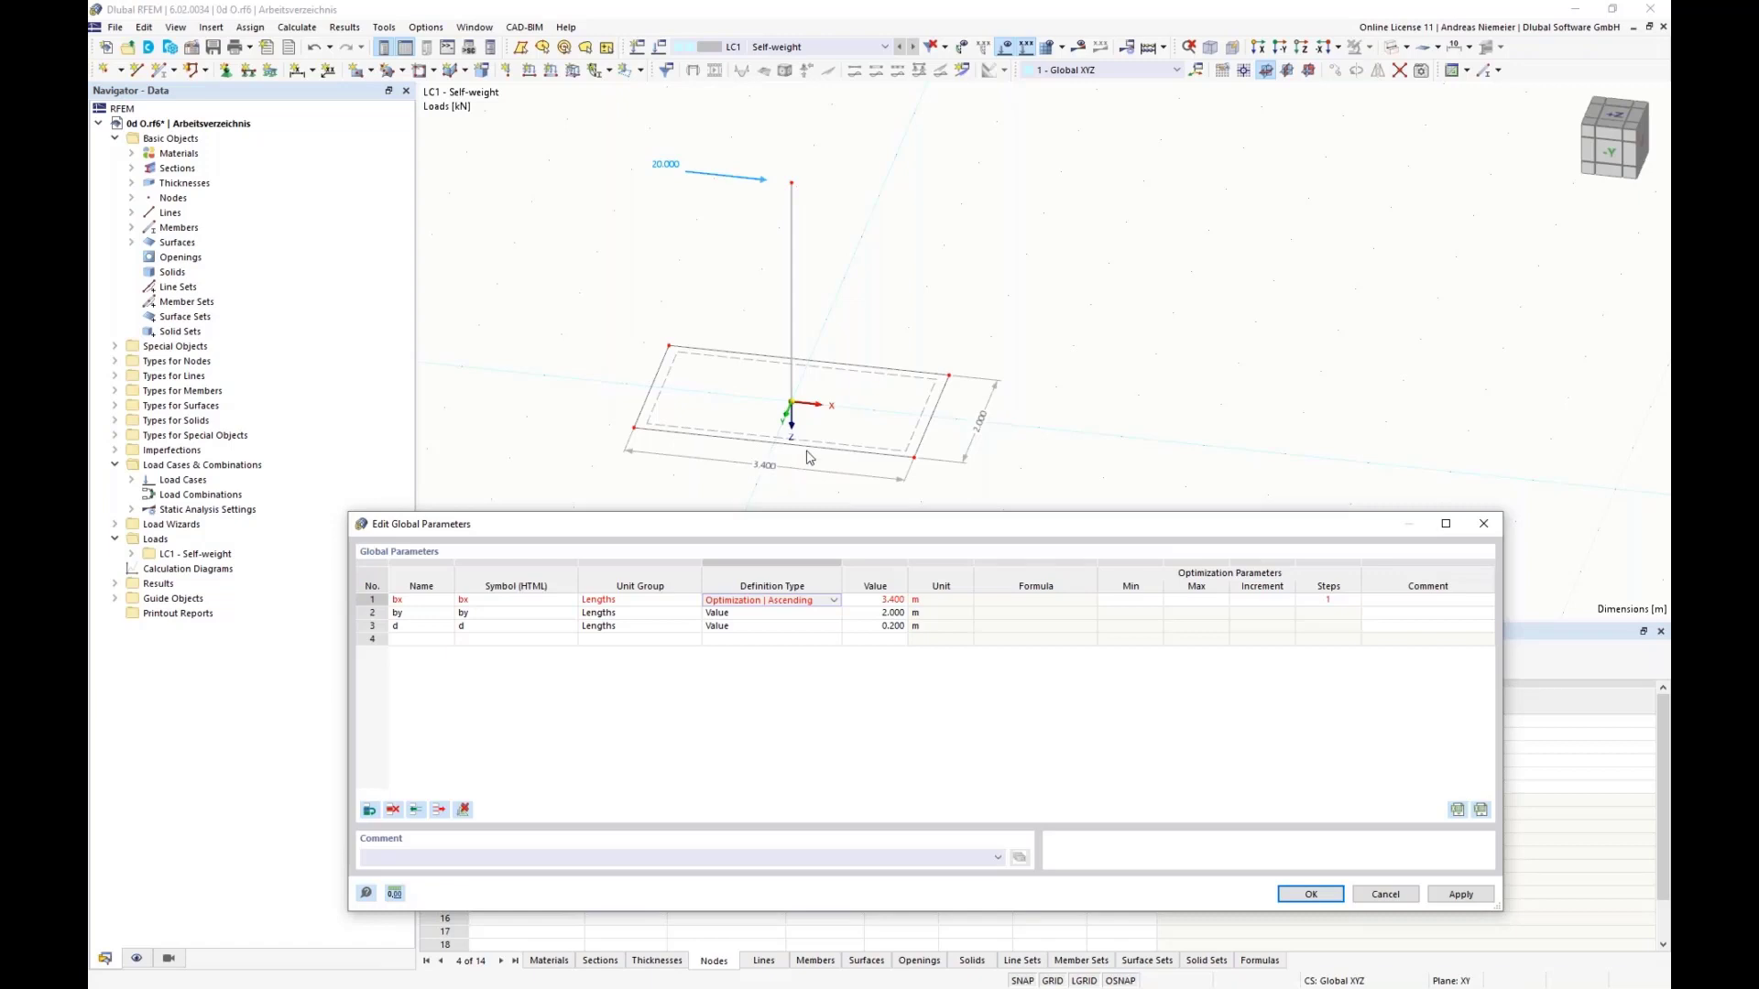
Step: Change the definition type of the global parameter bx to plain Optimization, without an ascending or descending order
left_click(834, 600)
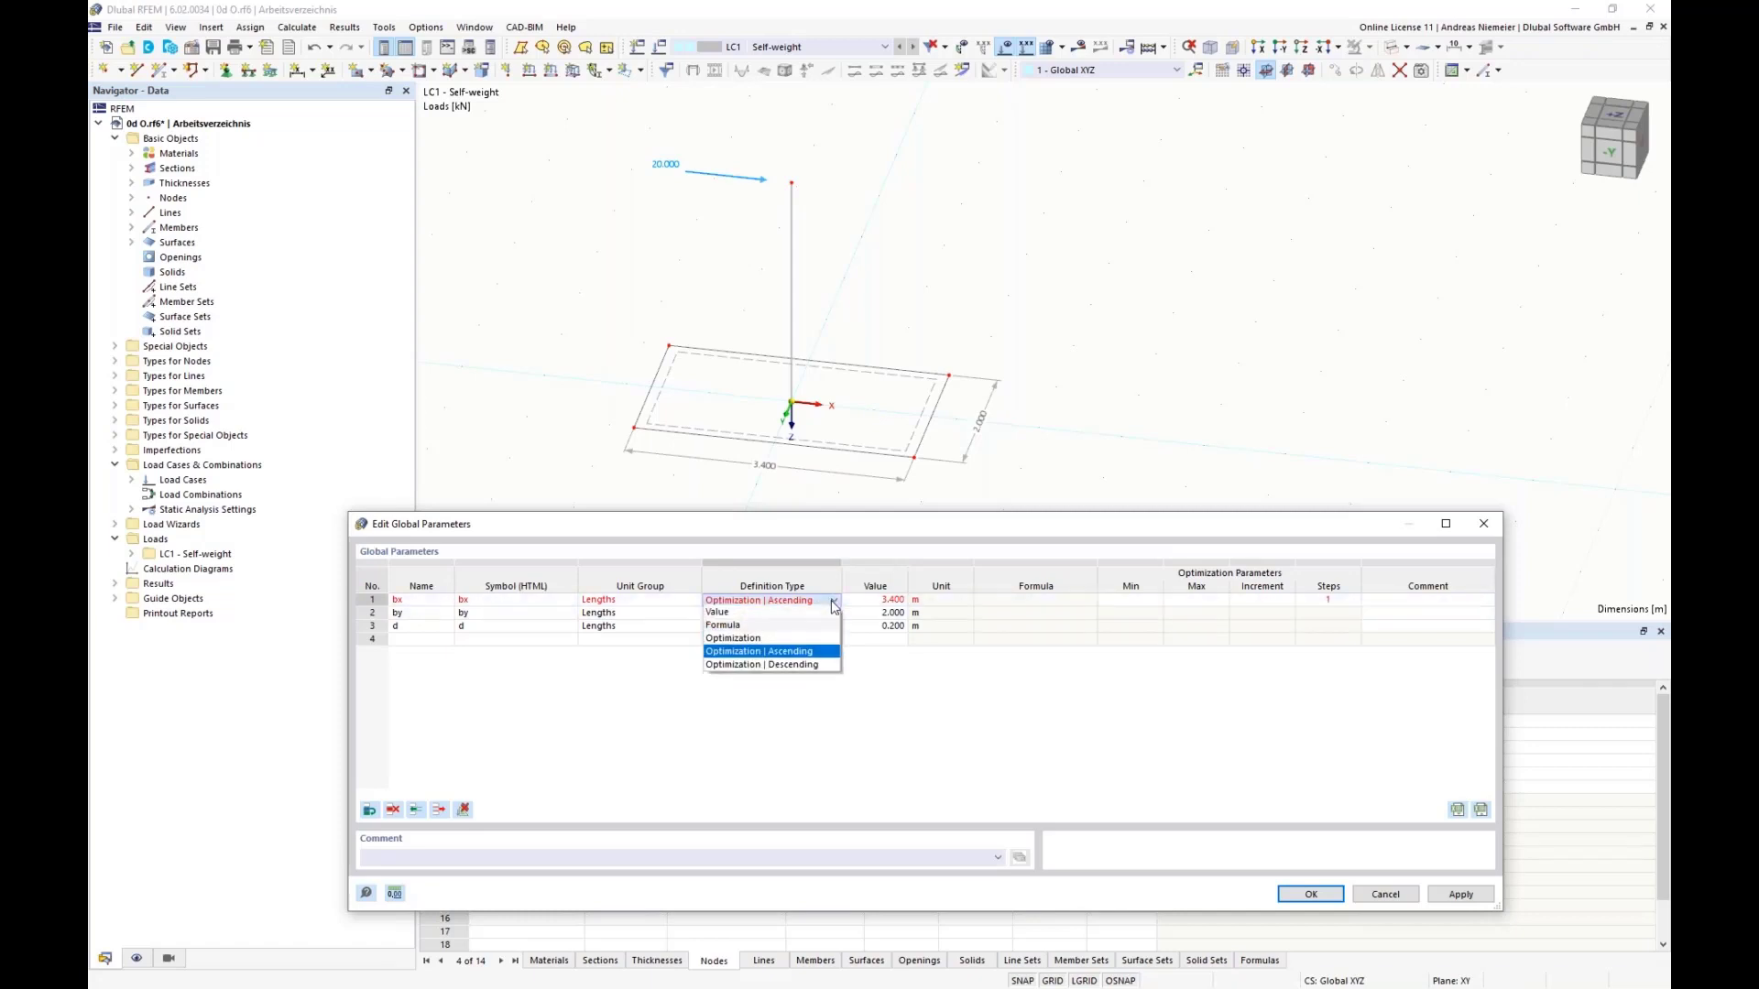
left_click(763, 650)
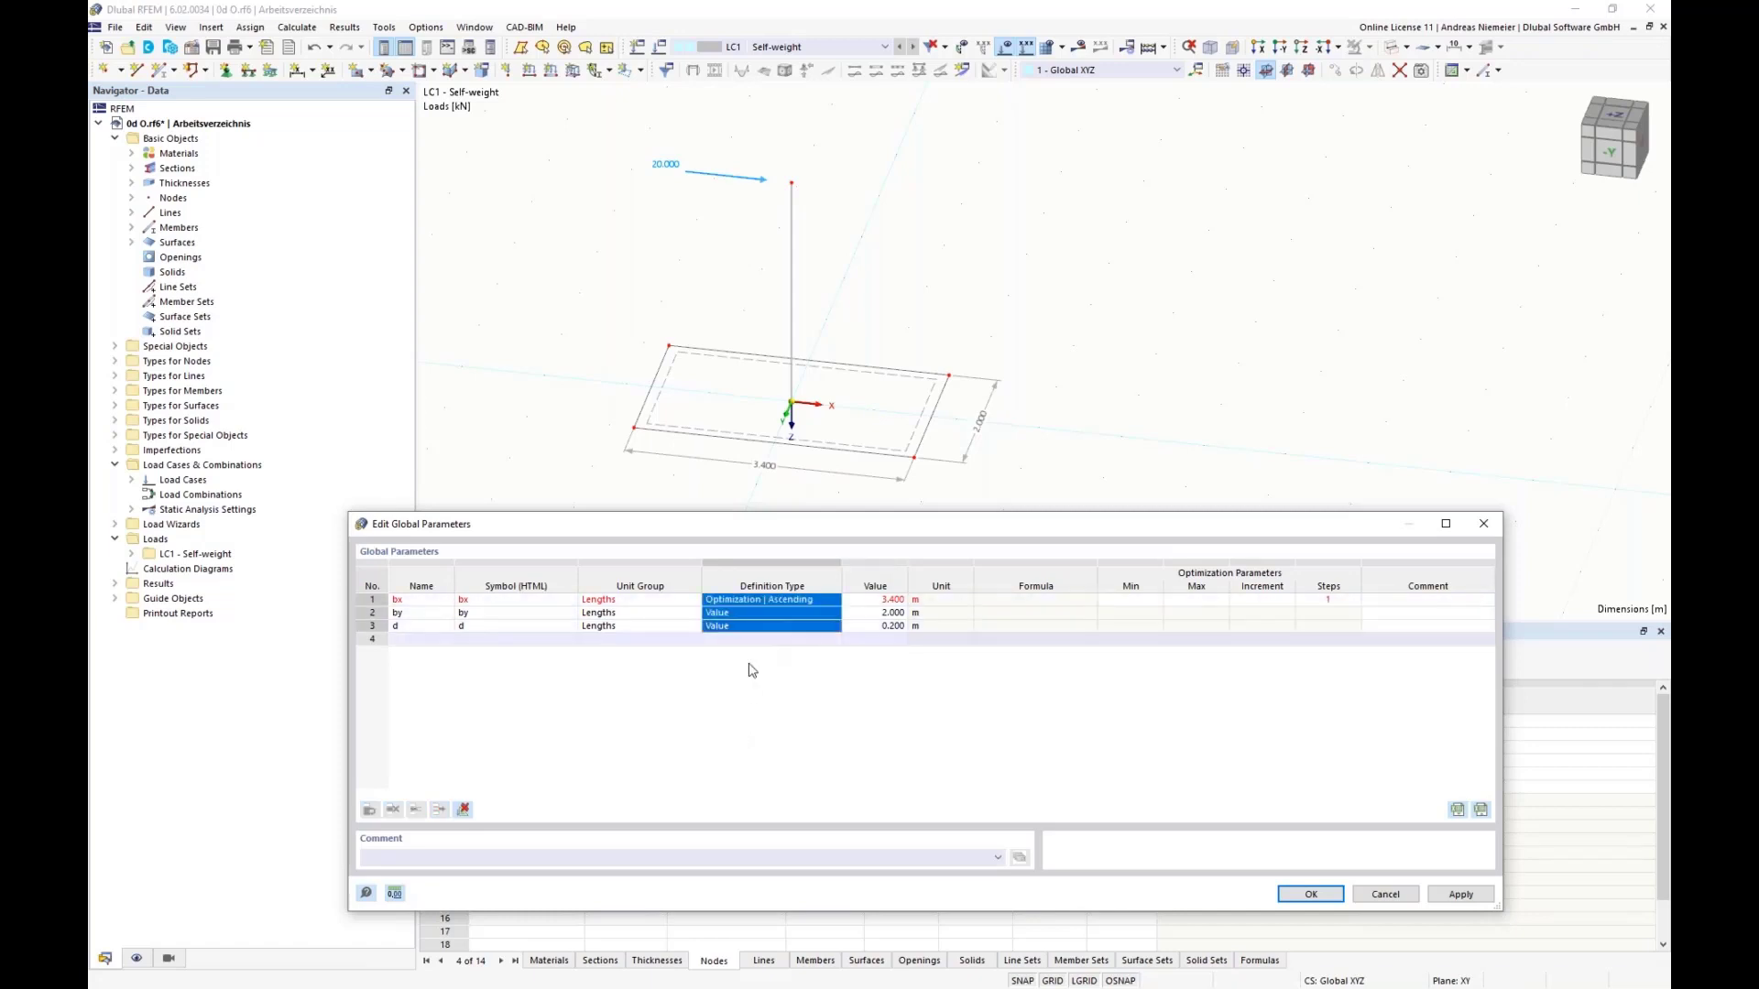
left_click(836, 602)
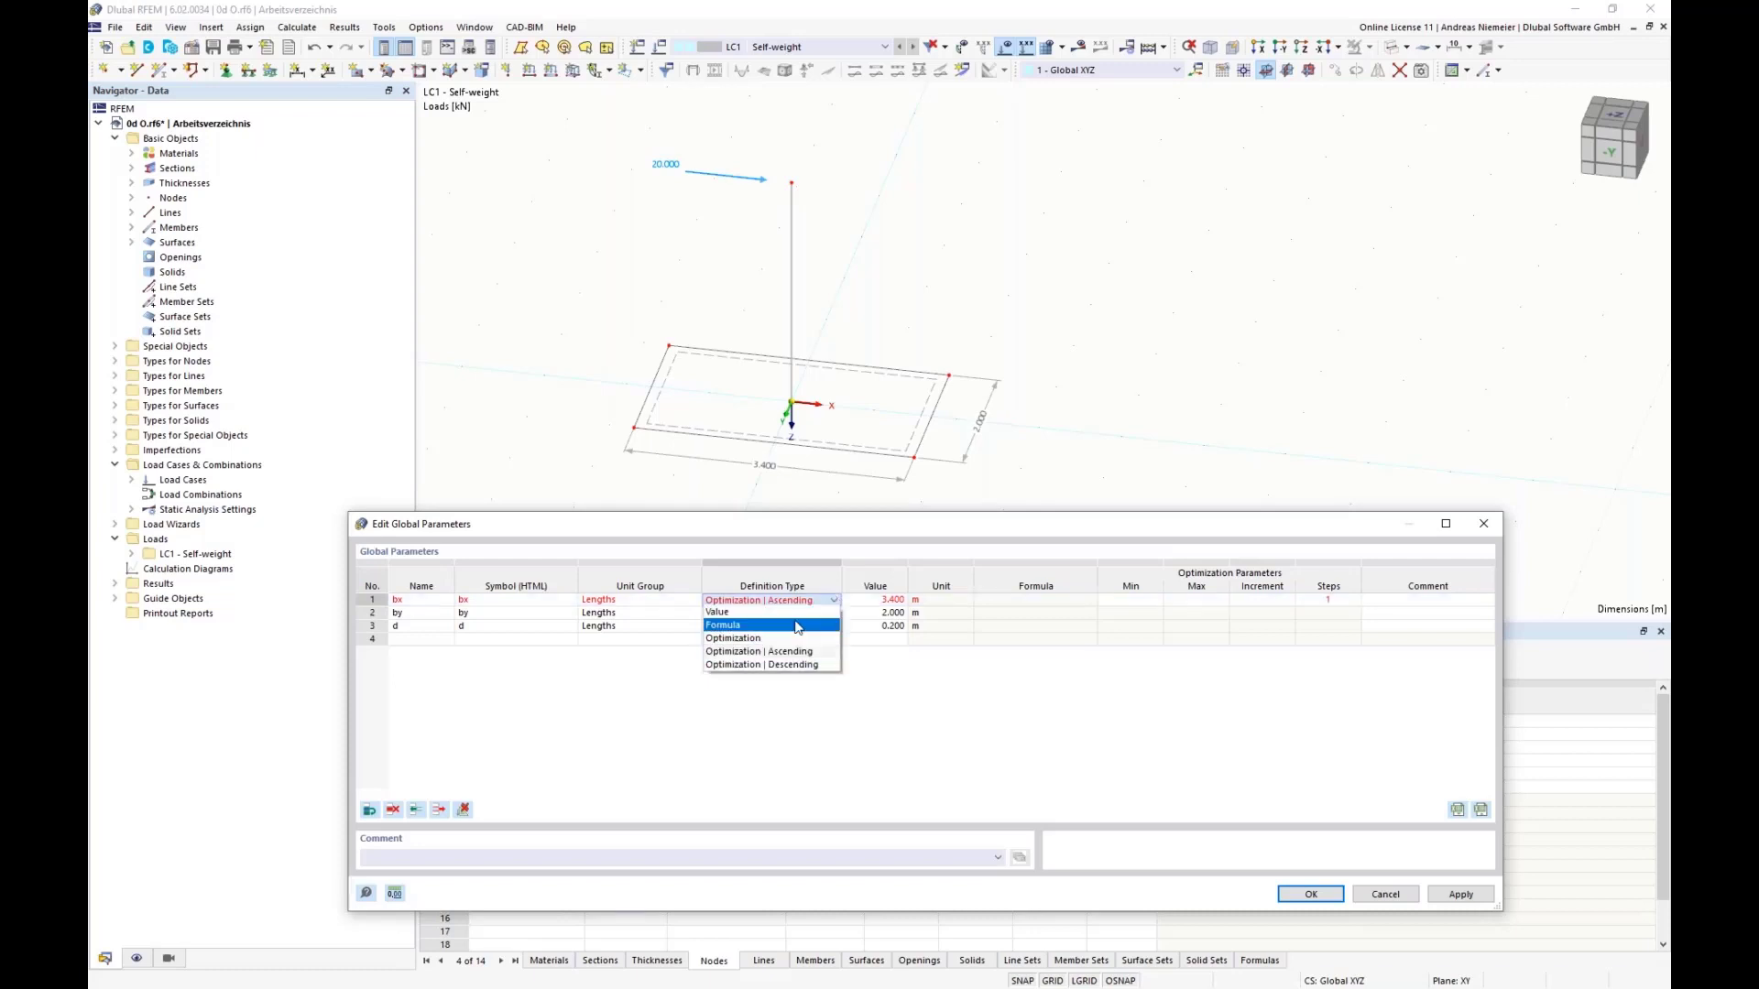
left_click(733, 639)
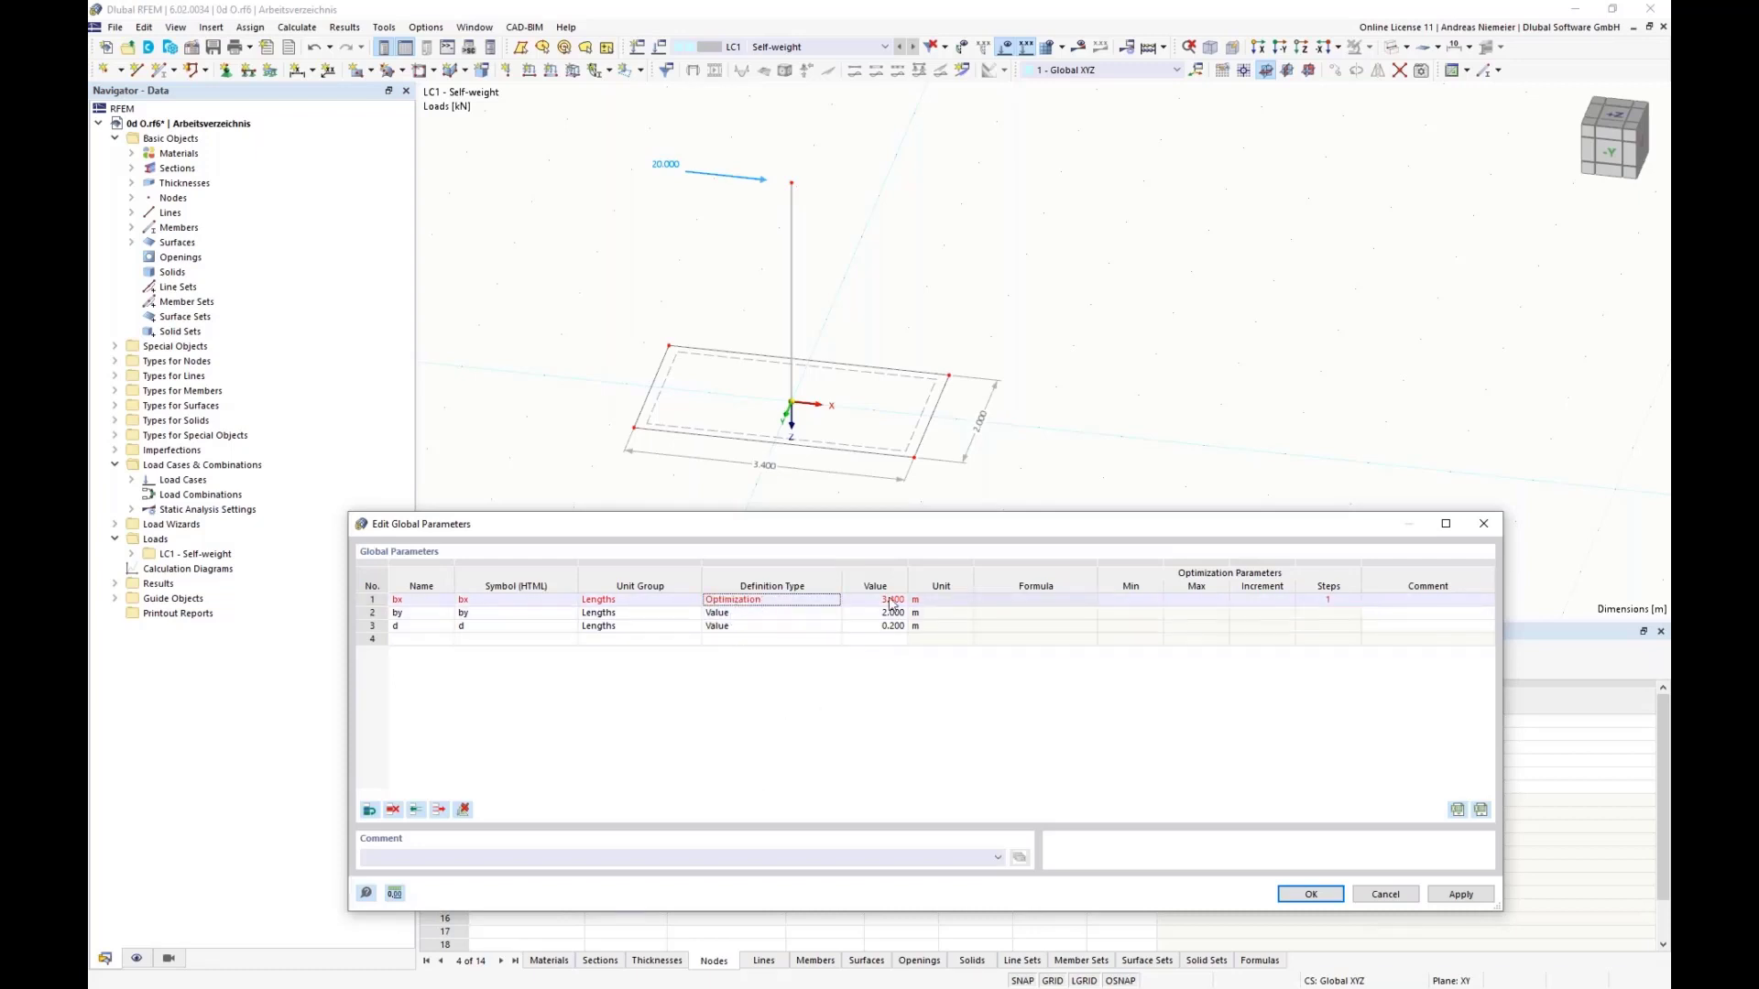
Step: Set the optimization range of bx to a minimum of 1 m, maximum of 4 m and increment of 0.25 m, and accept the parameters
left_click(1121, 601)
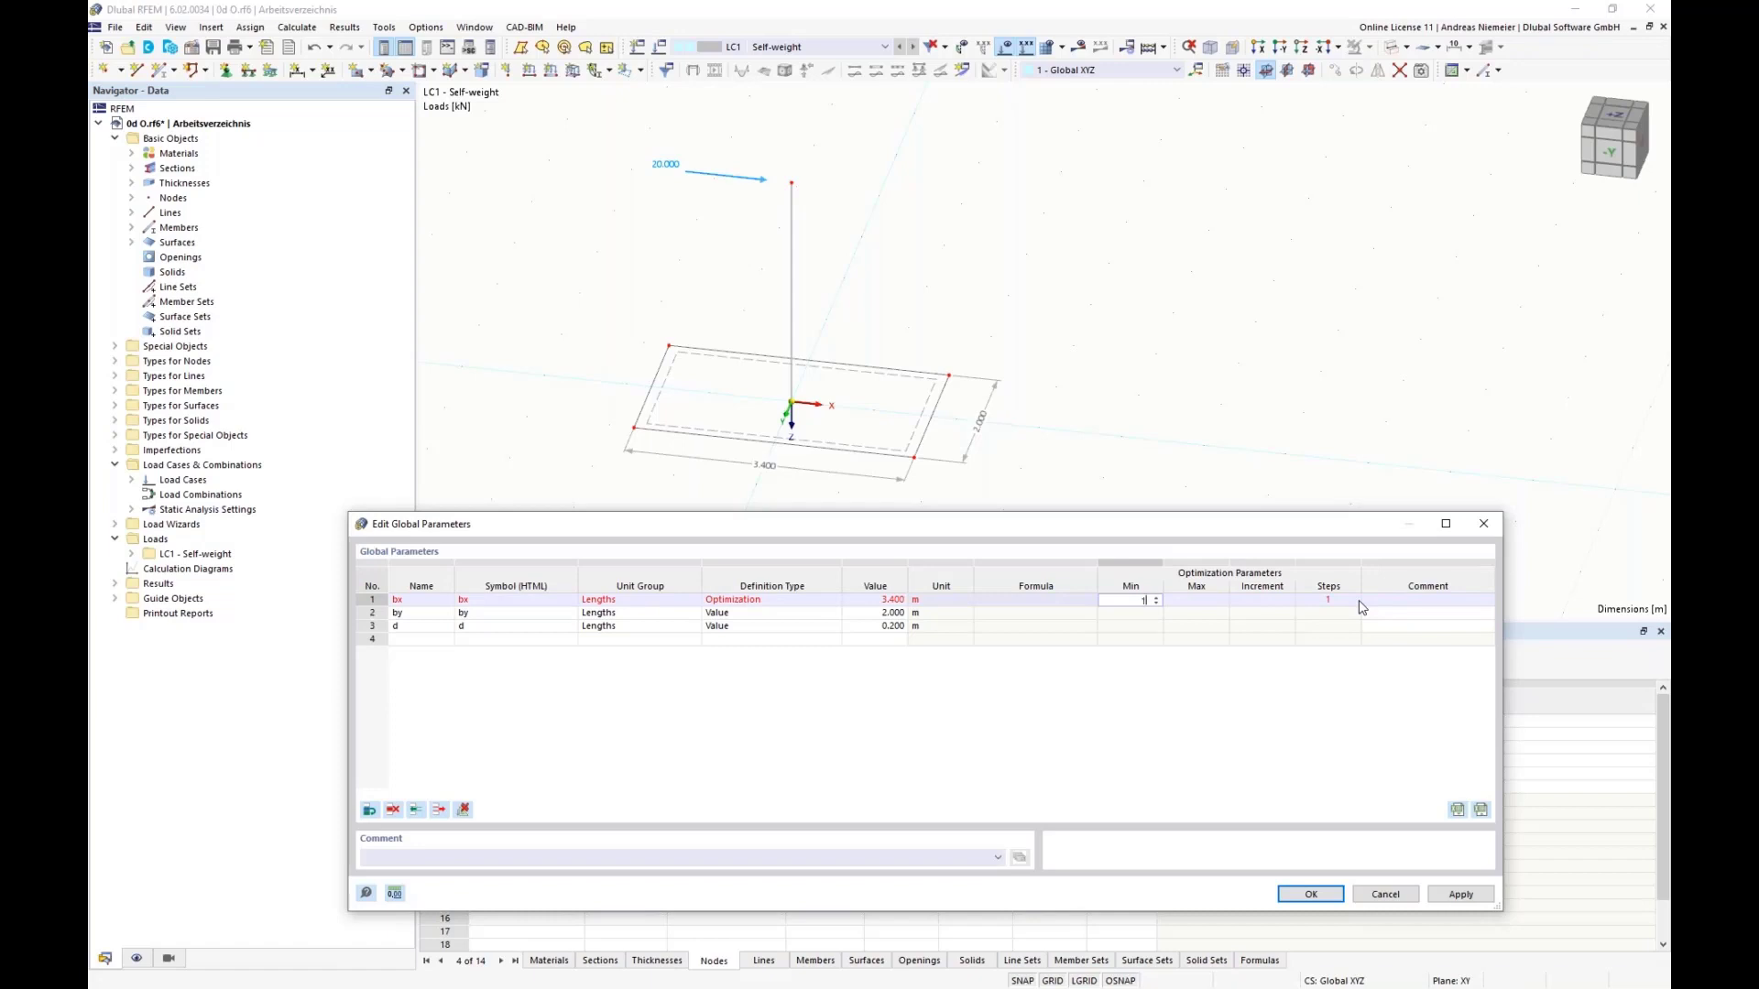
key("Tab")
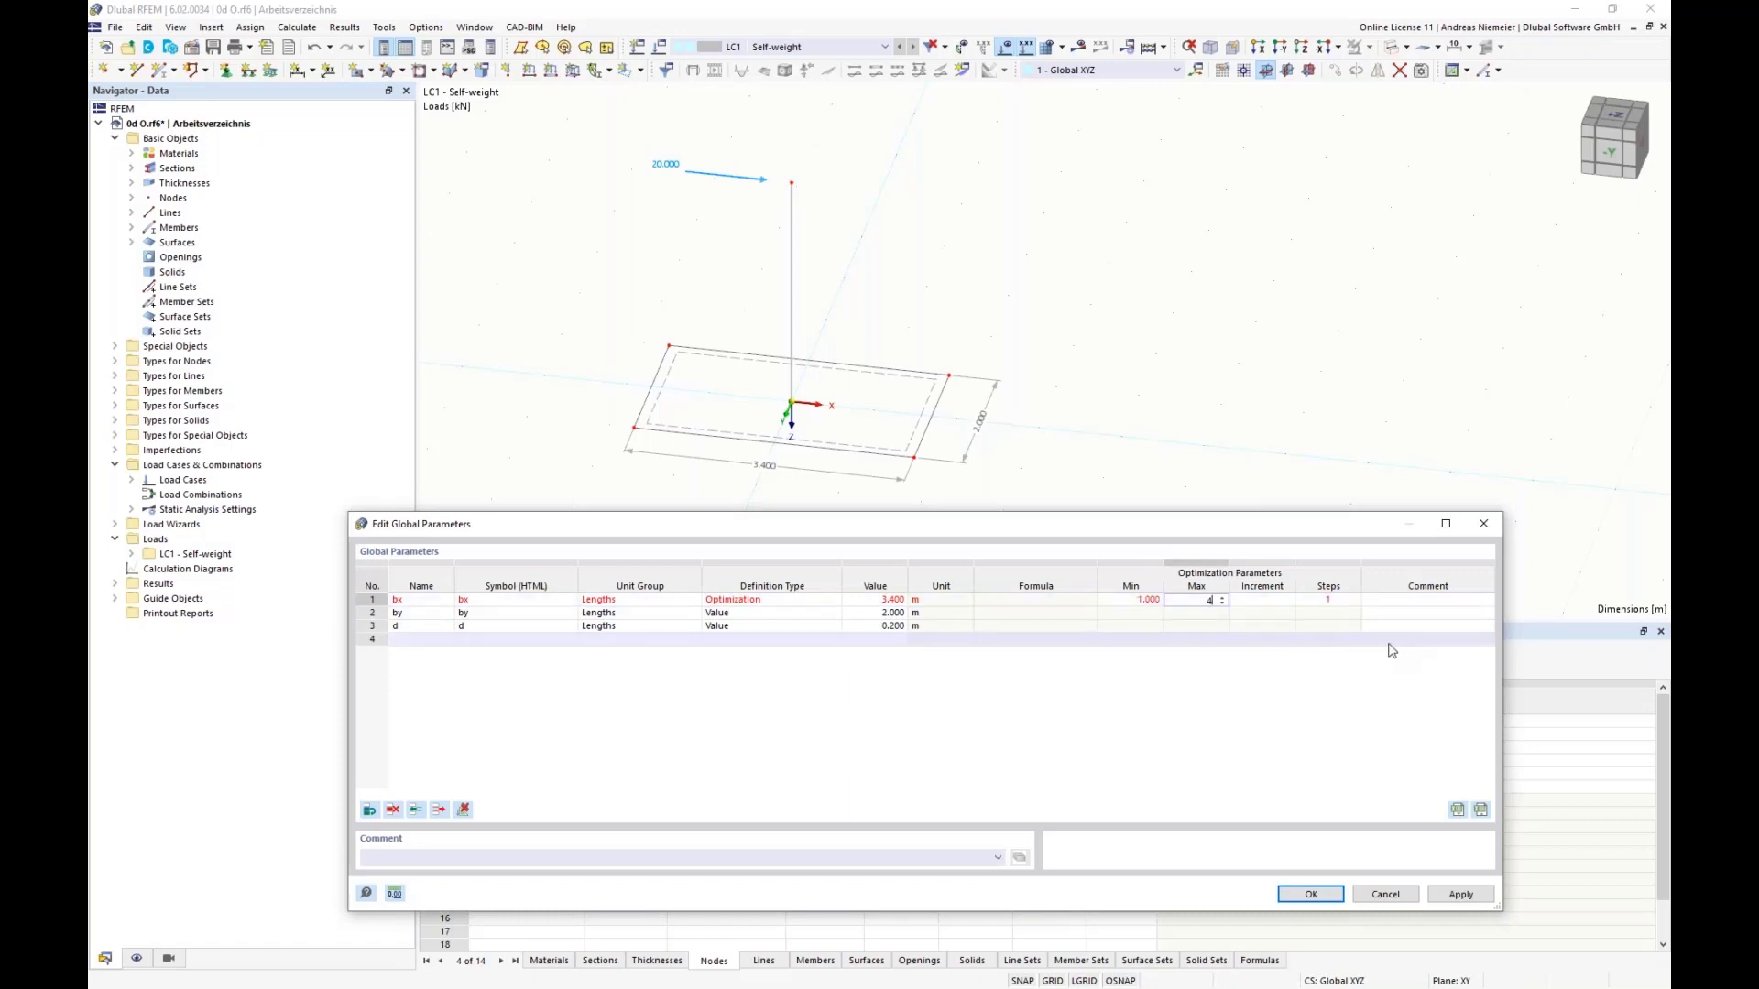
key("Tab")
type("1")
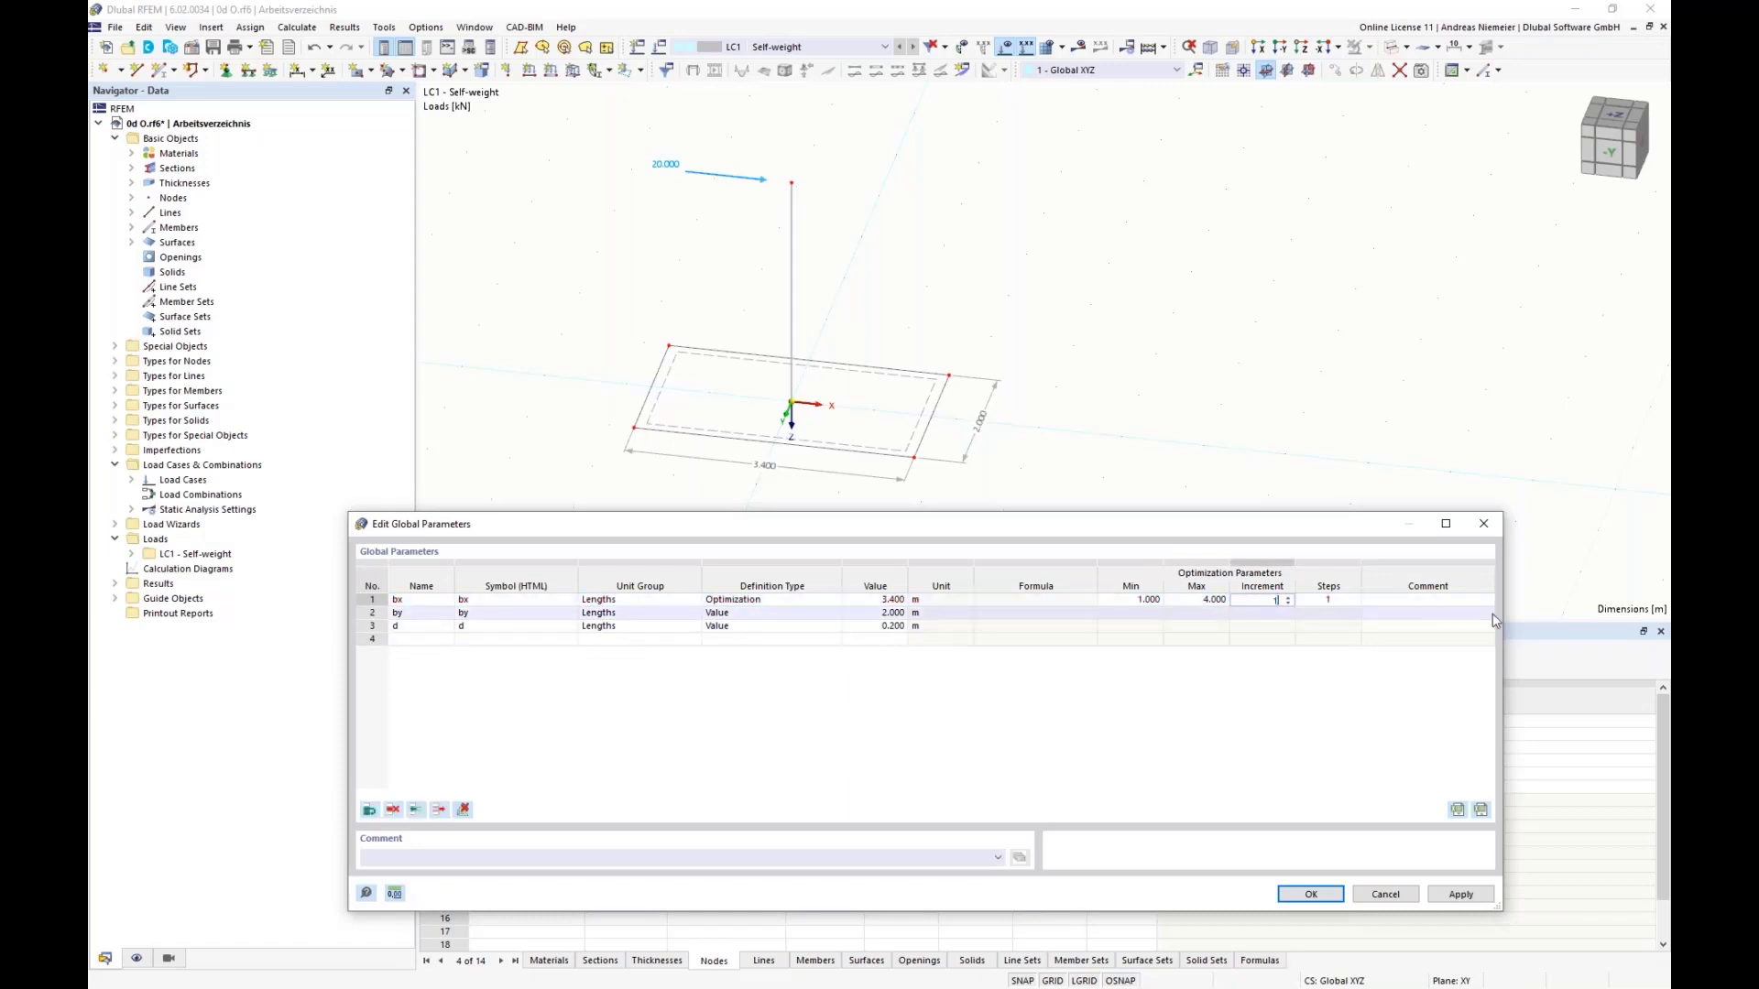
key("Tab")
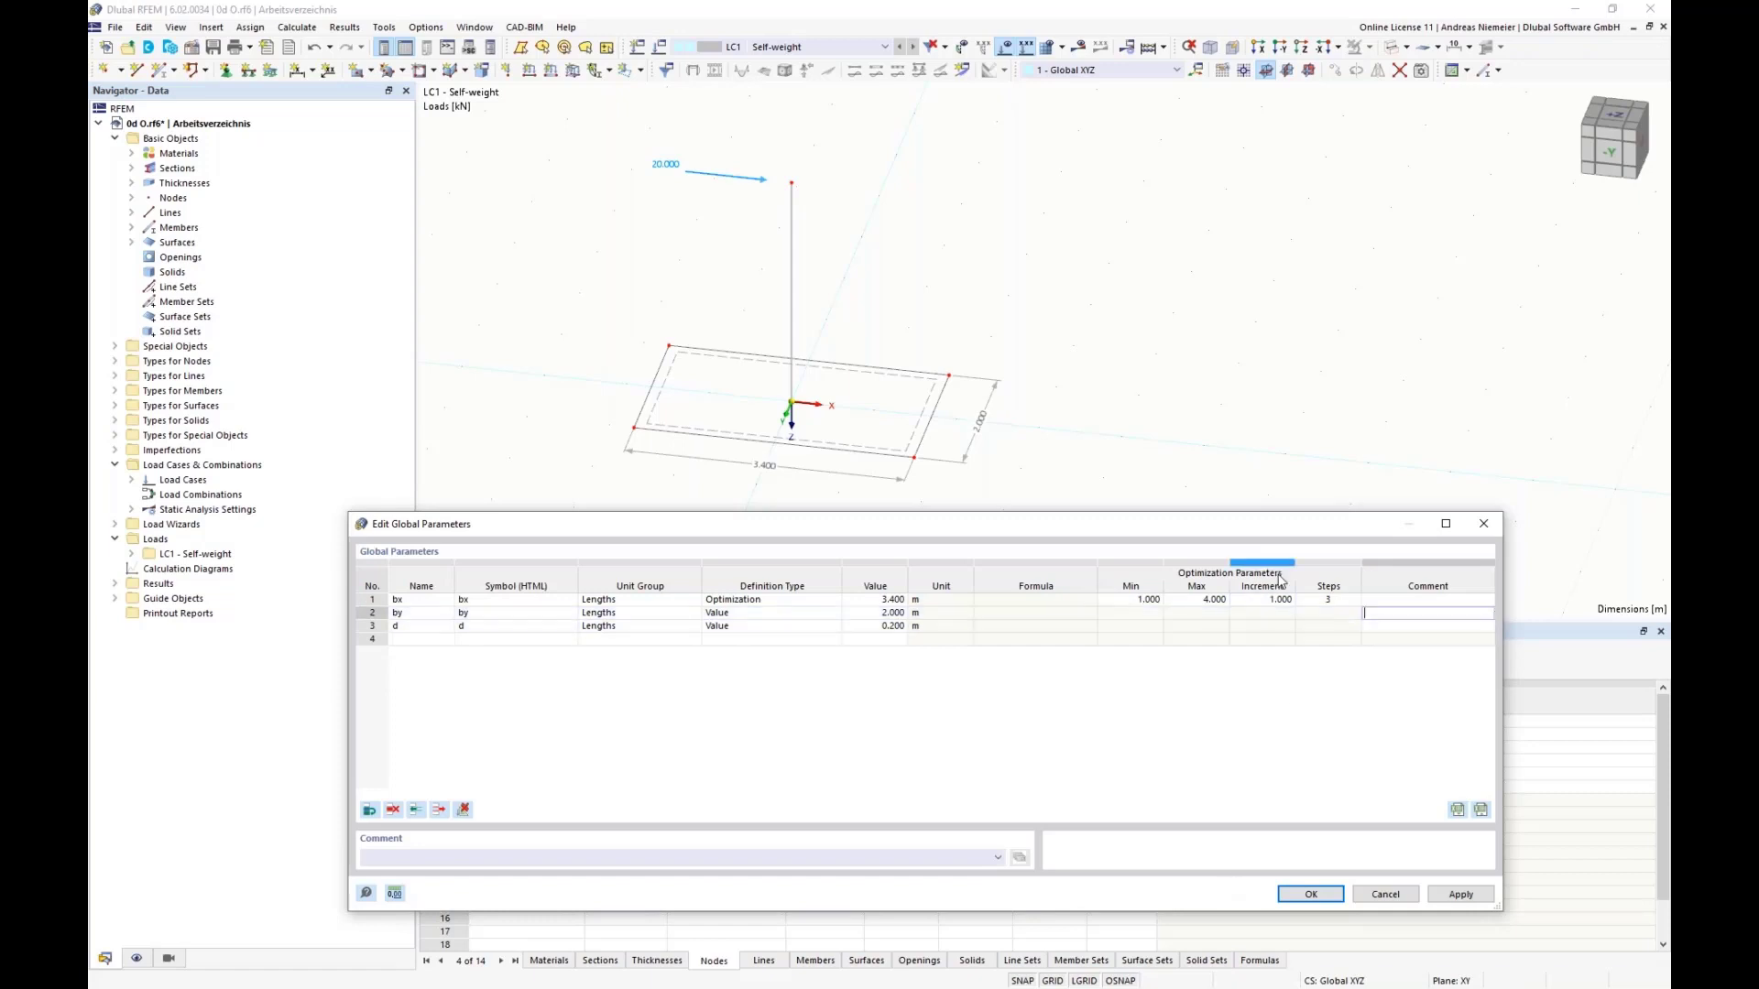
left_click(1268, 600)
type("0.25")
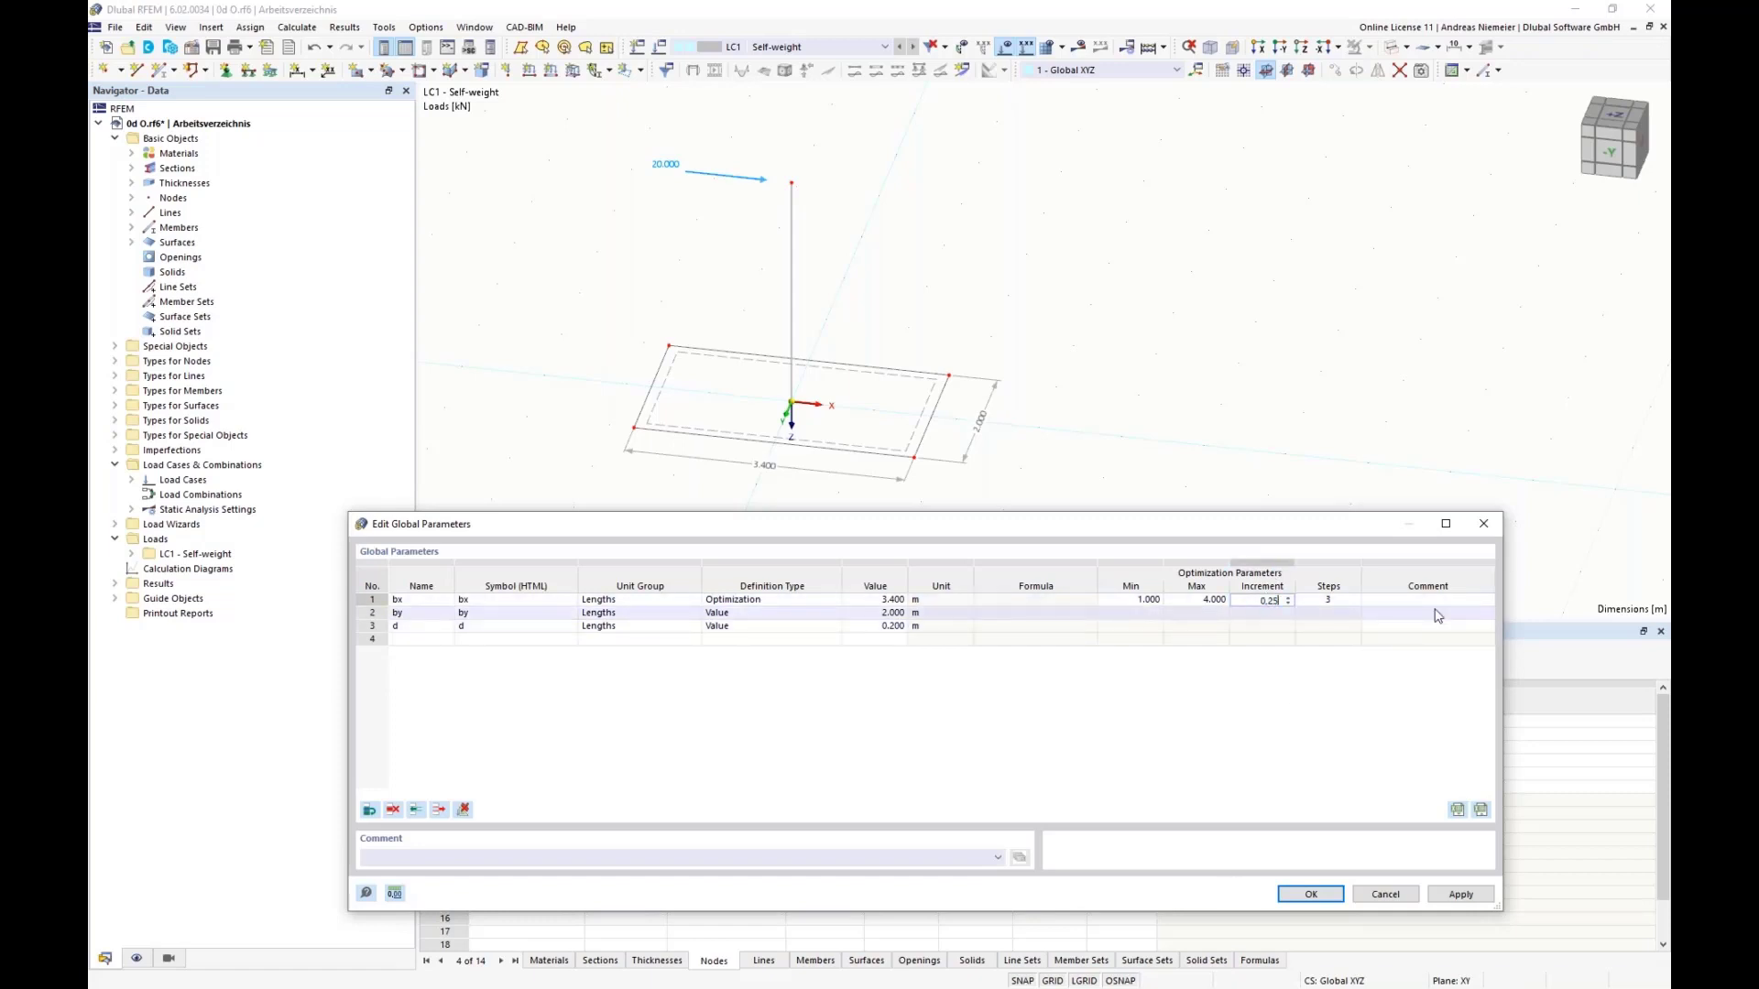
key("Tab")
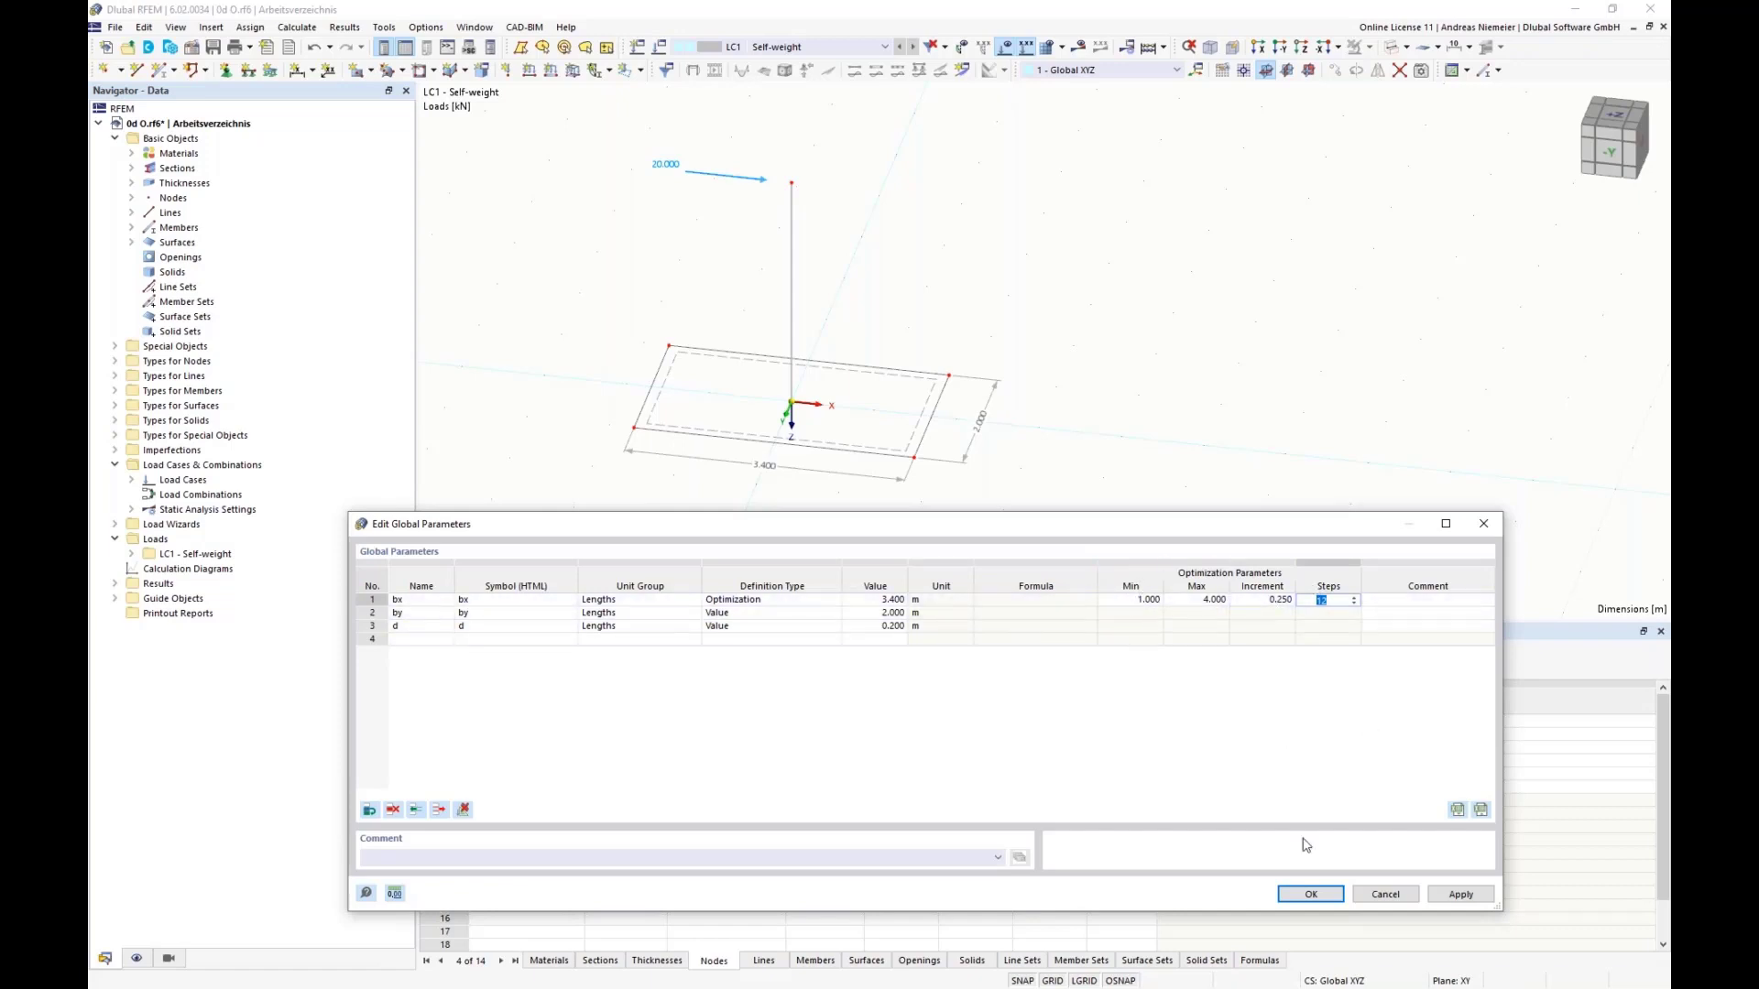
left_click(1312, 895)
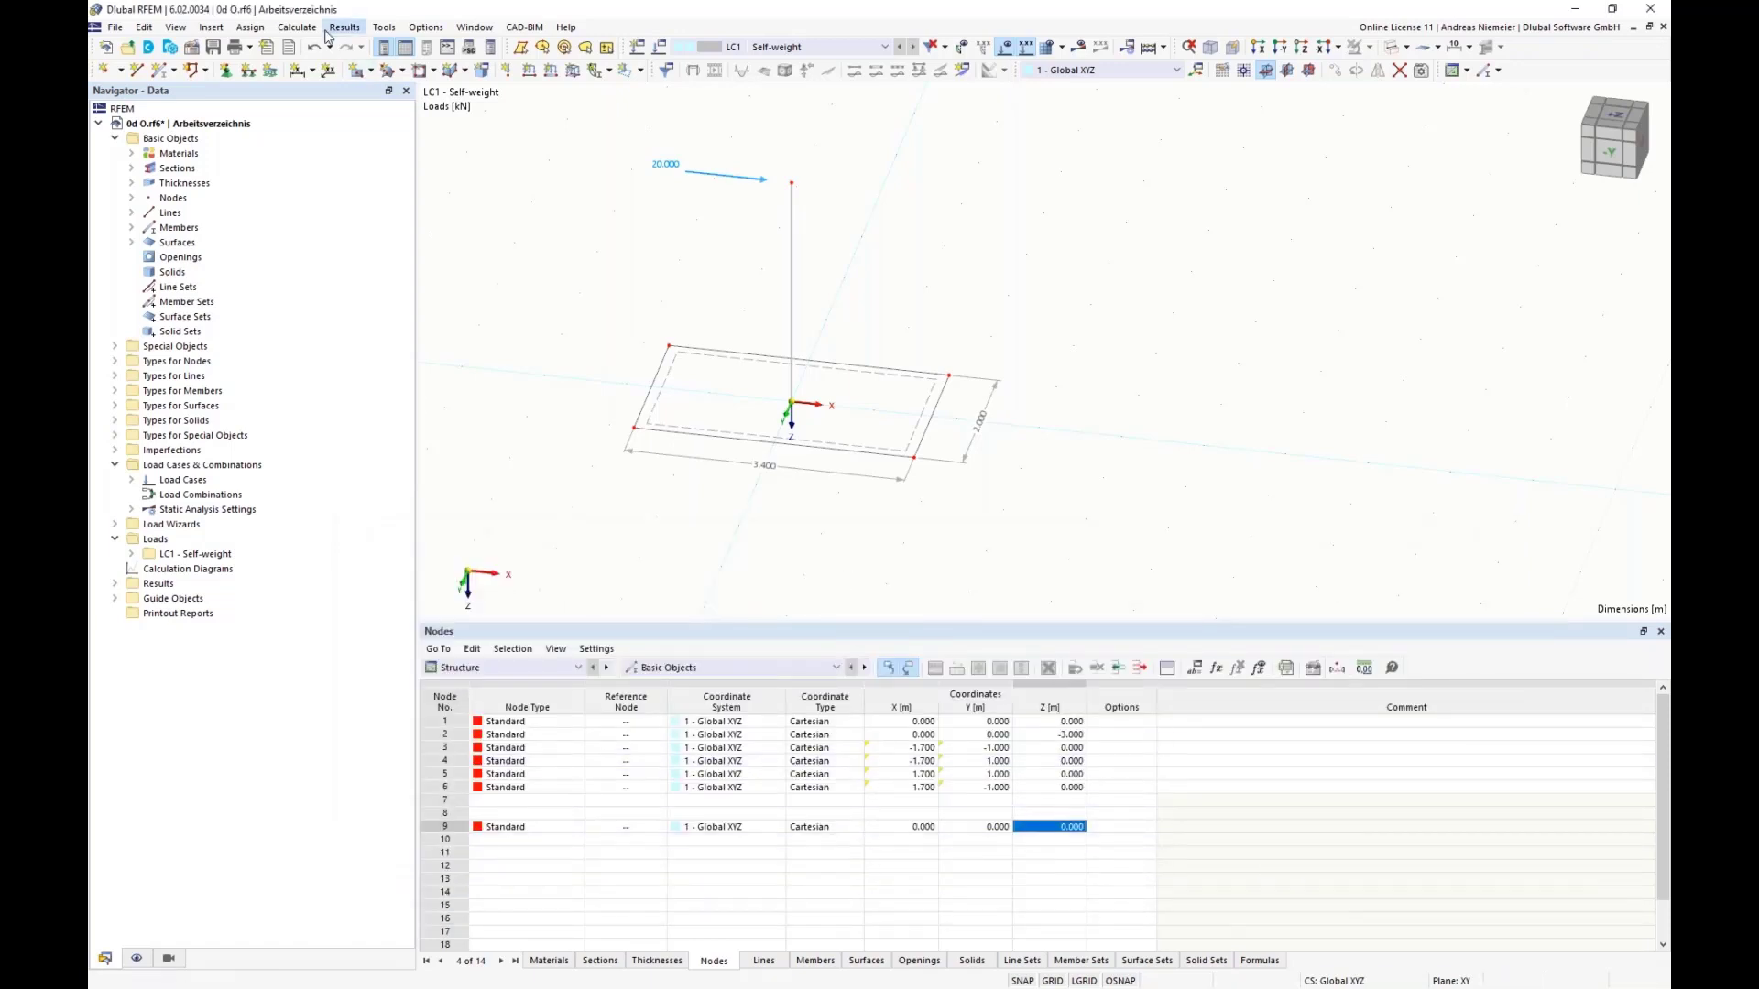
Step: Activate the optimization in the optimization settings and set the number of best model mutations to keep to 13
left_click(295, 27)
mouse_move(297, 27)
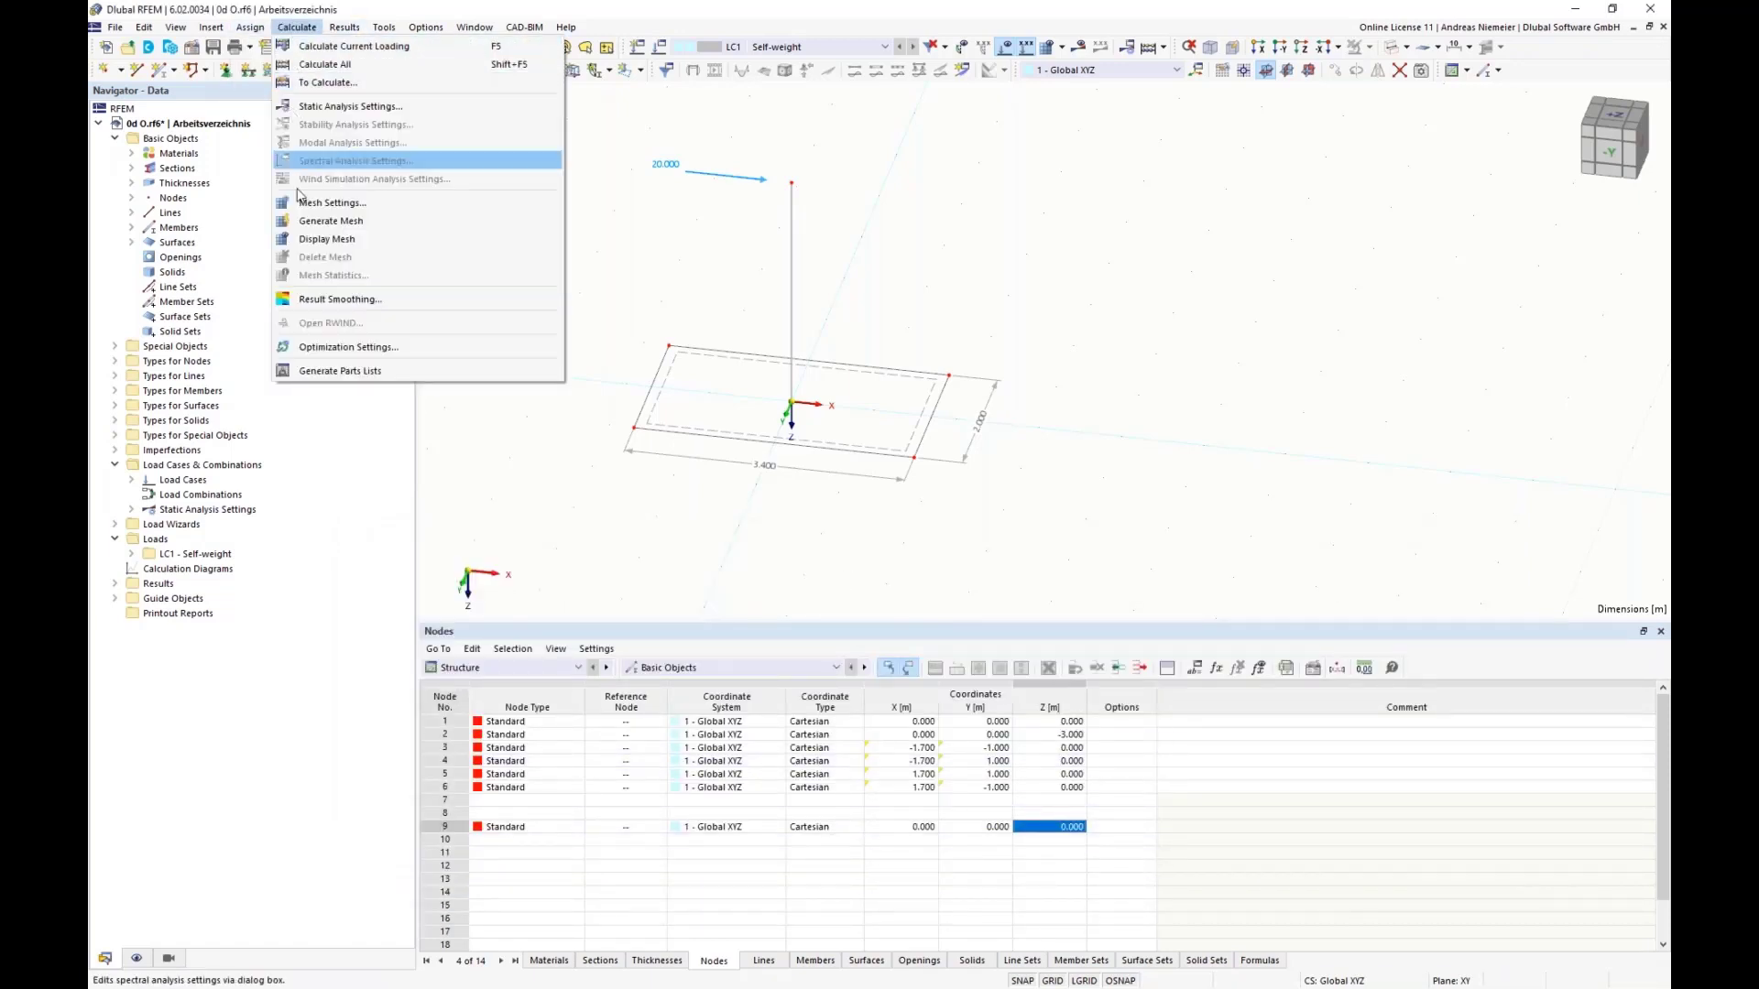
left_click(355, 349)
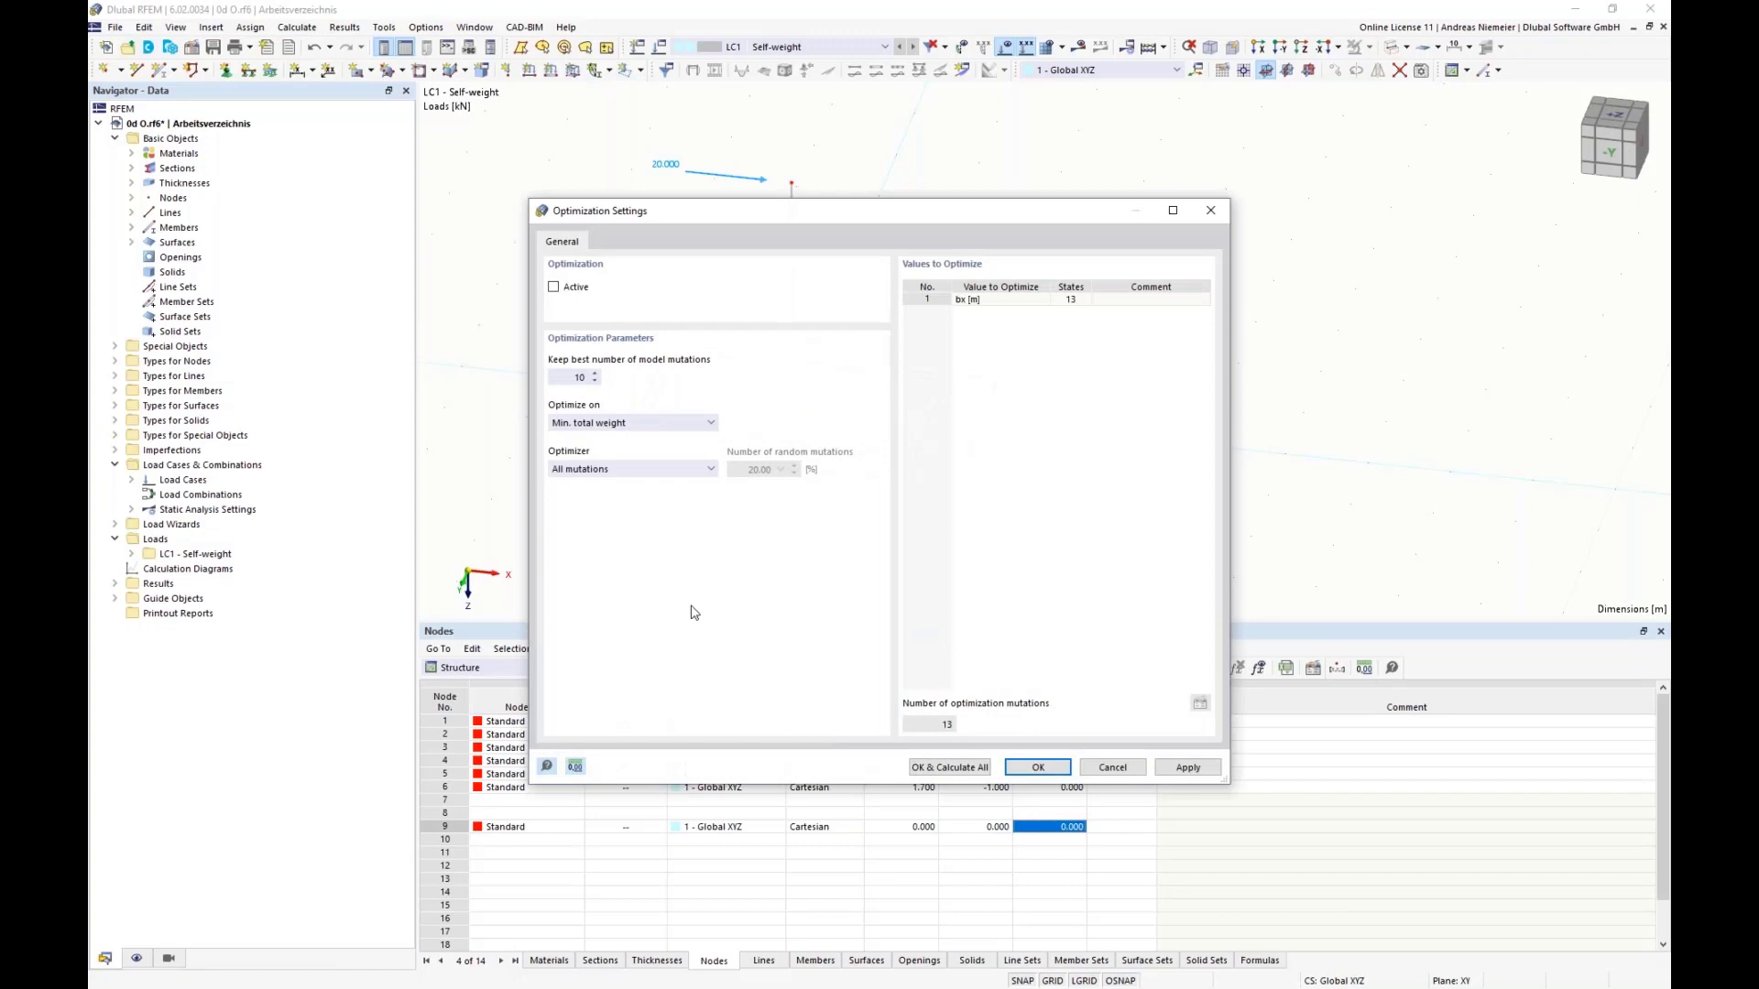
left_click(963, 288)
left_click(559, 288)
left_click_drag(553, 377, 694, 379)
left_click(1084, 300)
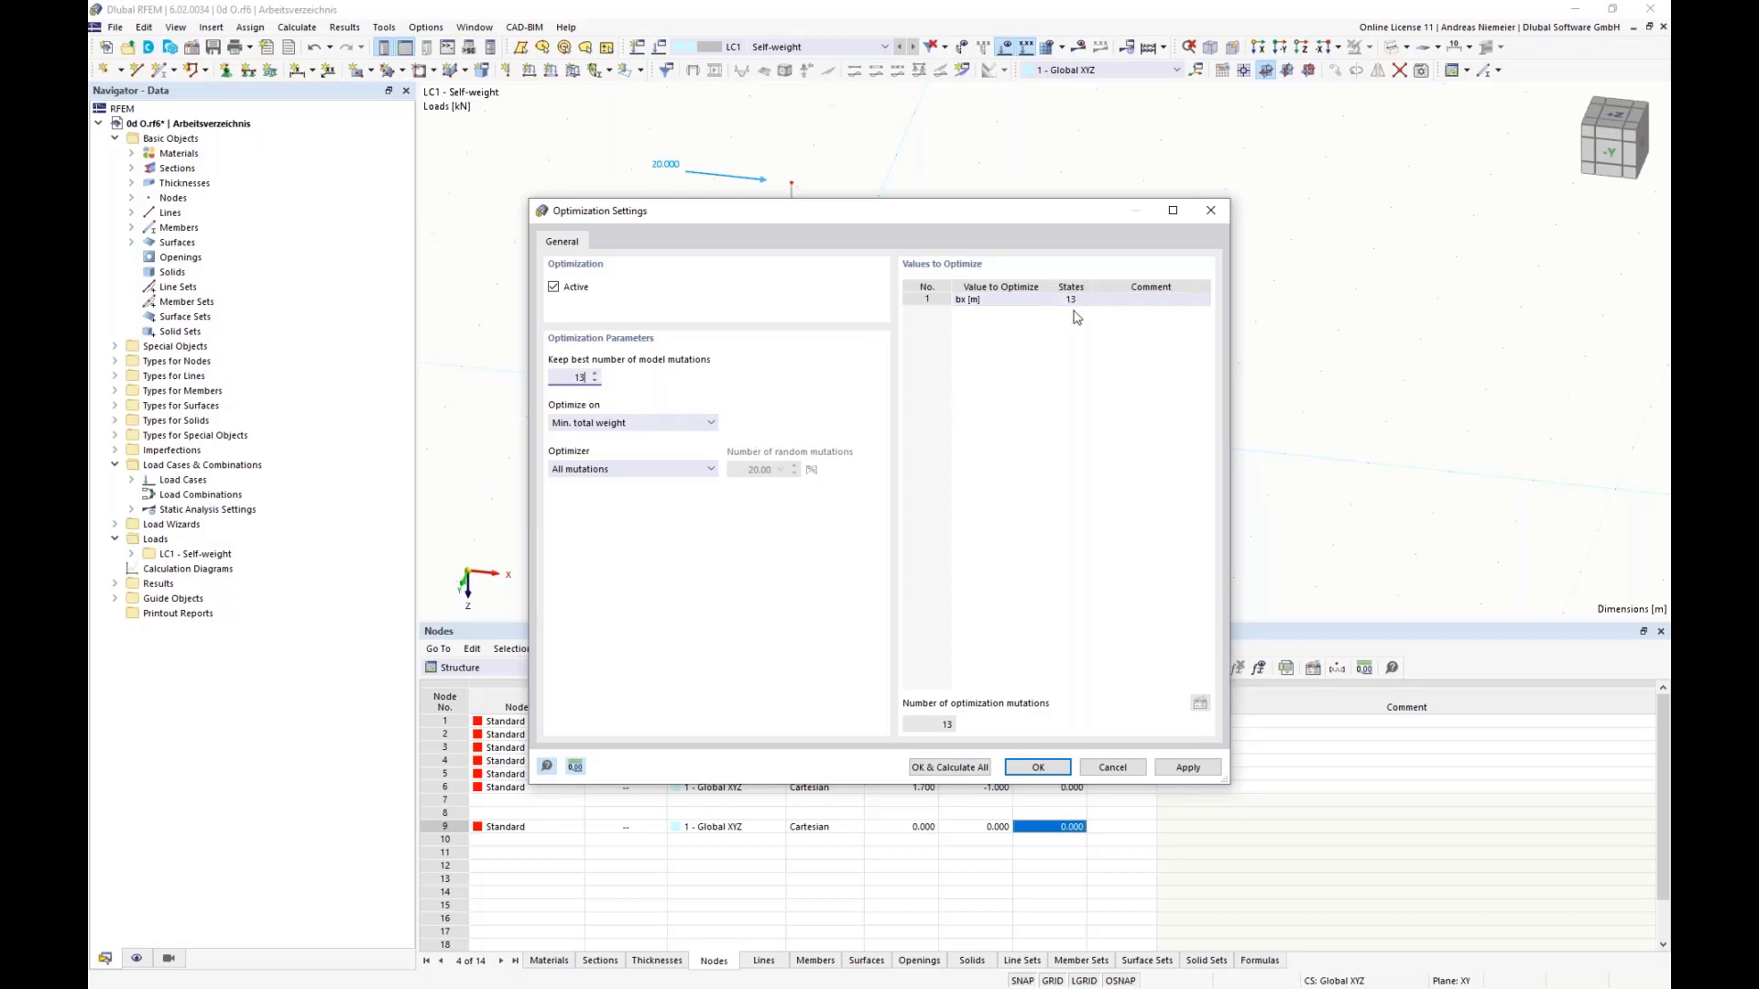
Step: Review the optimization targets, keep Min. total weight with all mutations, and calculate the optimization
left_click(650, 423)
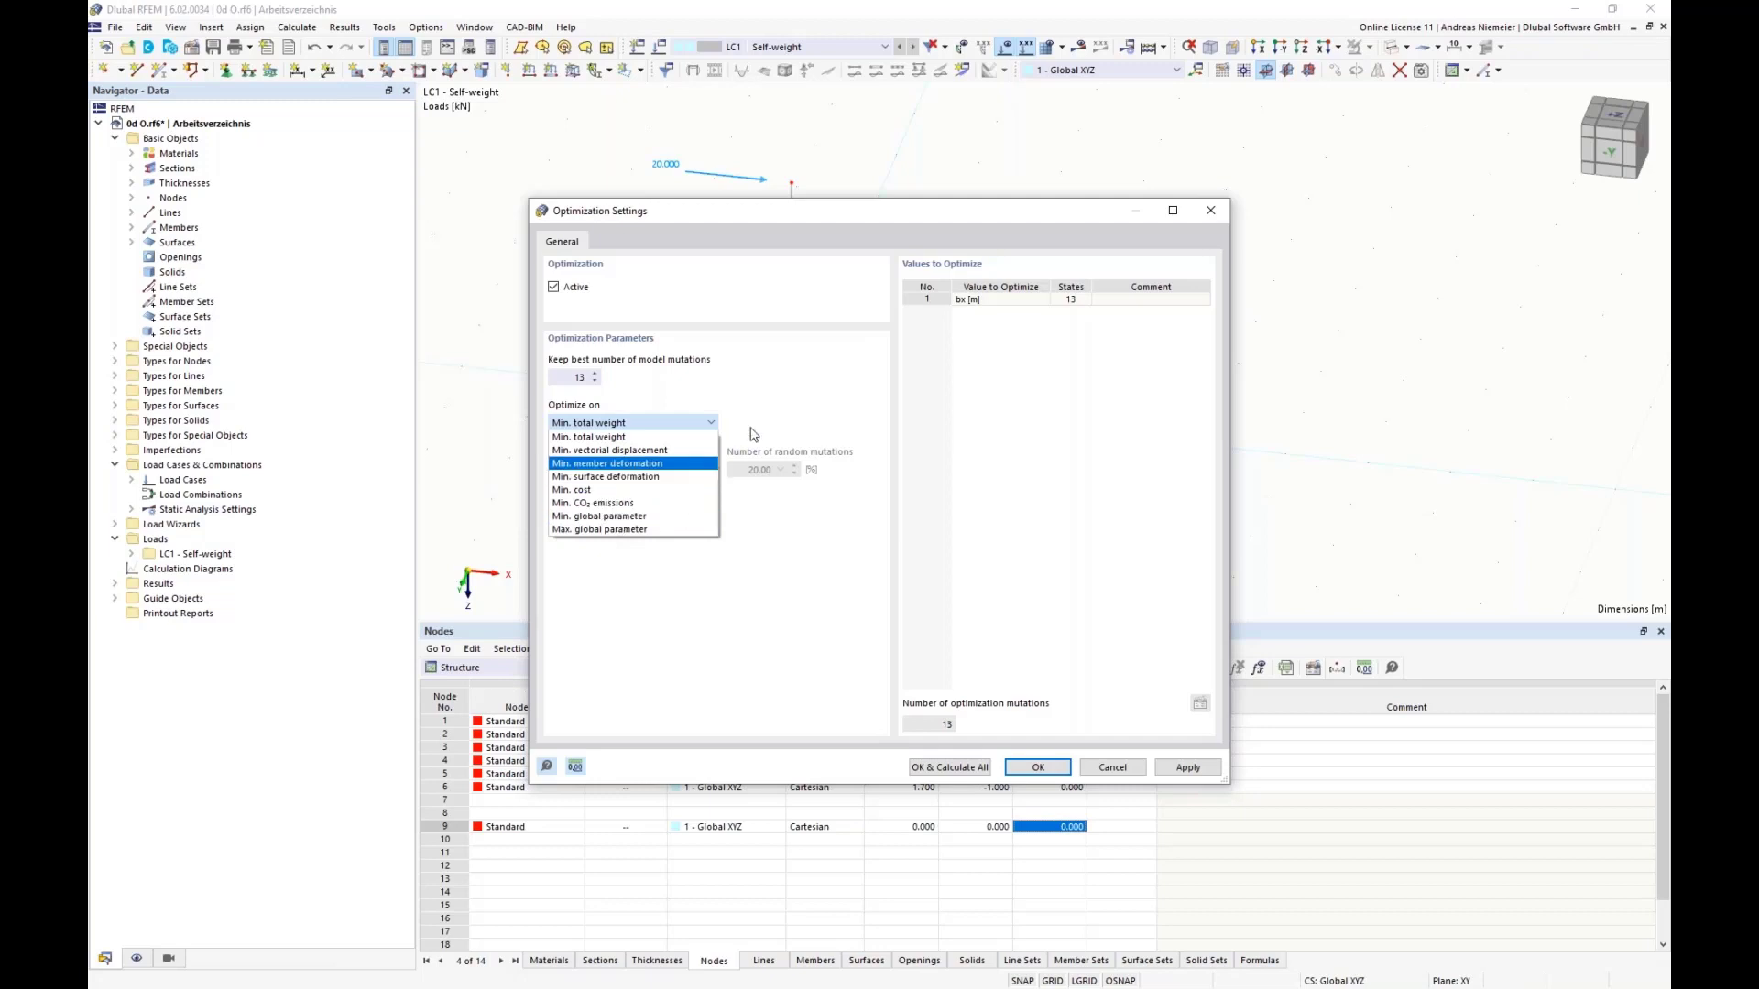
left_click(770, 403)
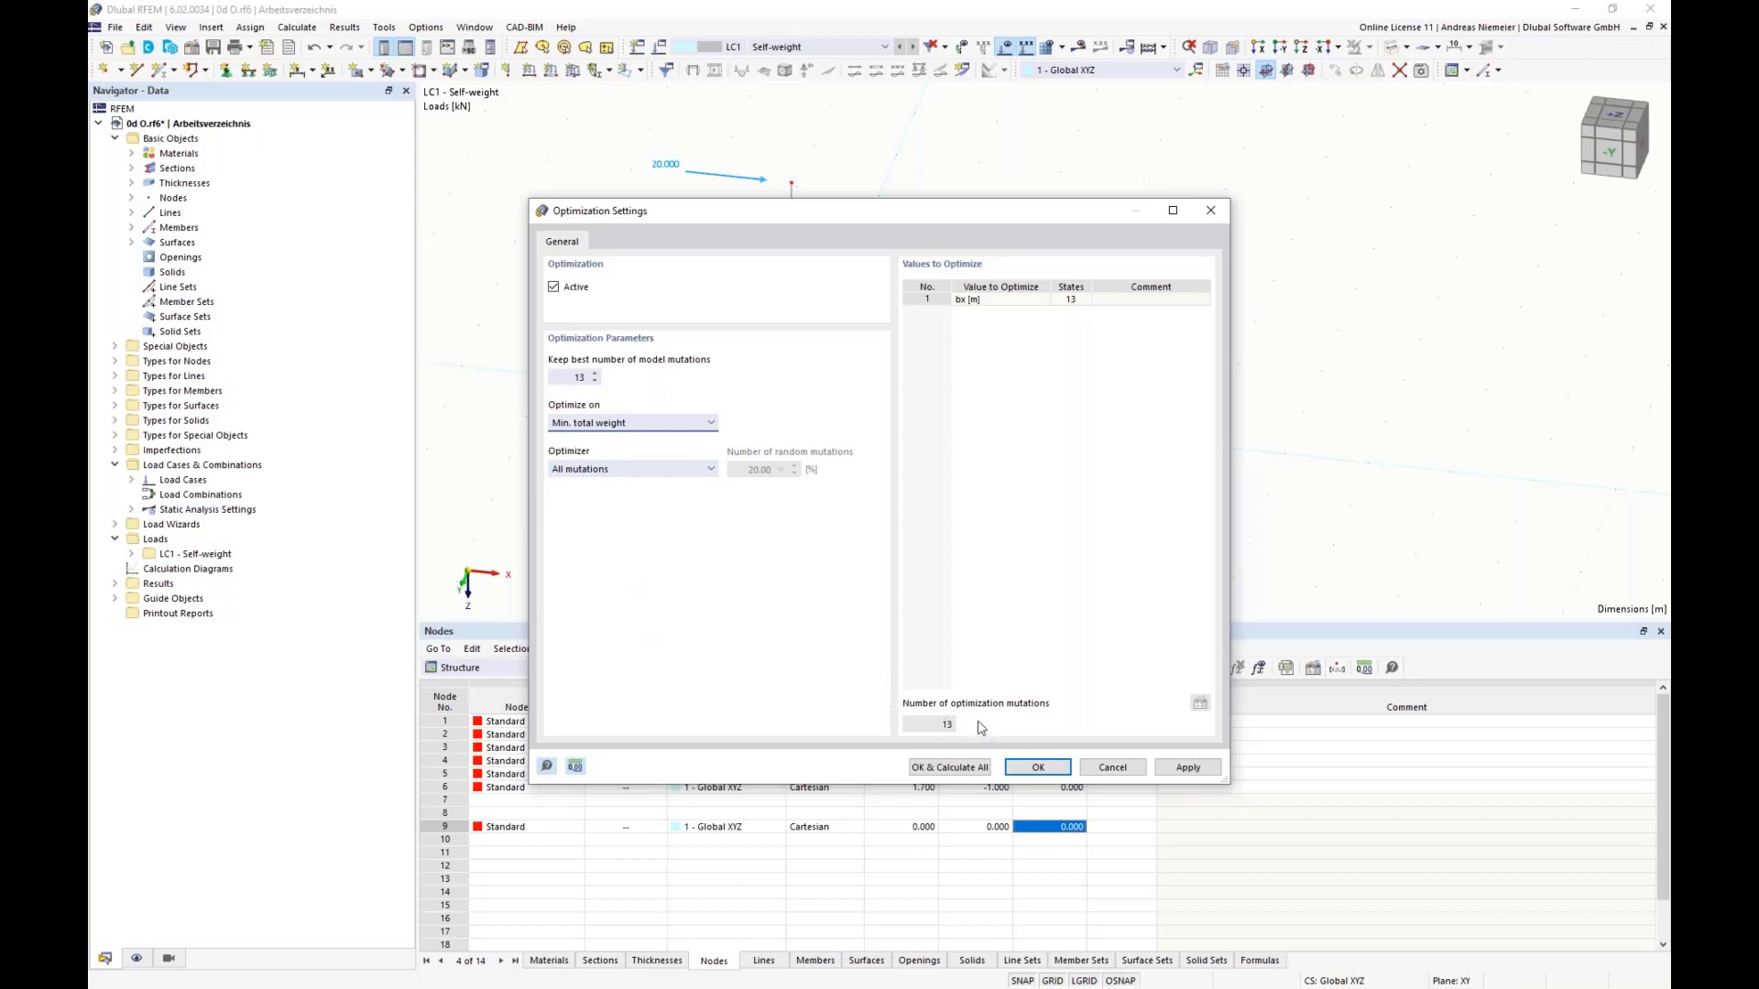
left_click_drag(780, 214, 1141, 138)
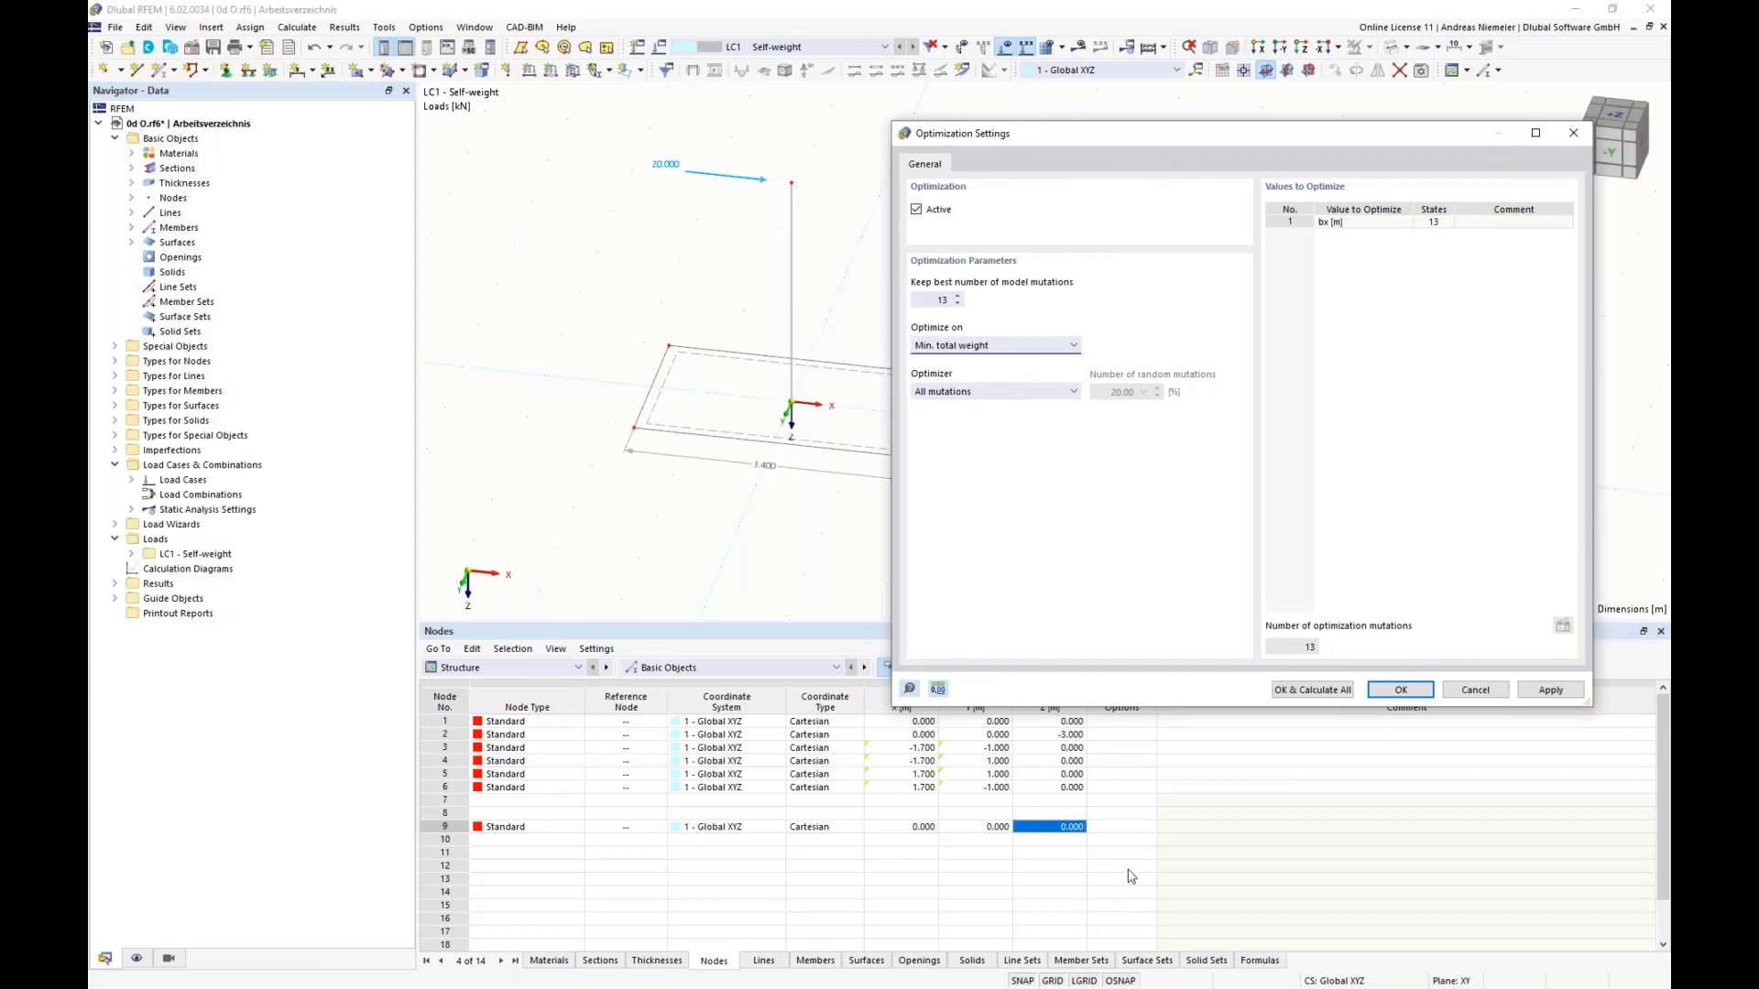
left_click(1331, 697)
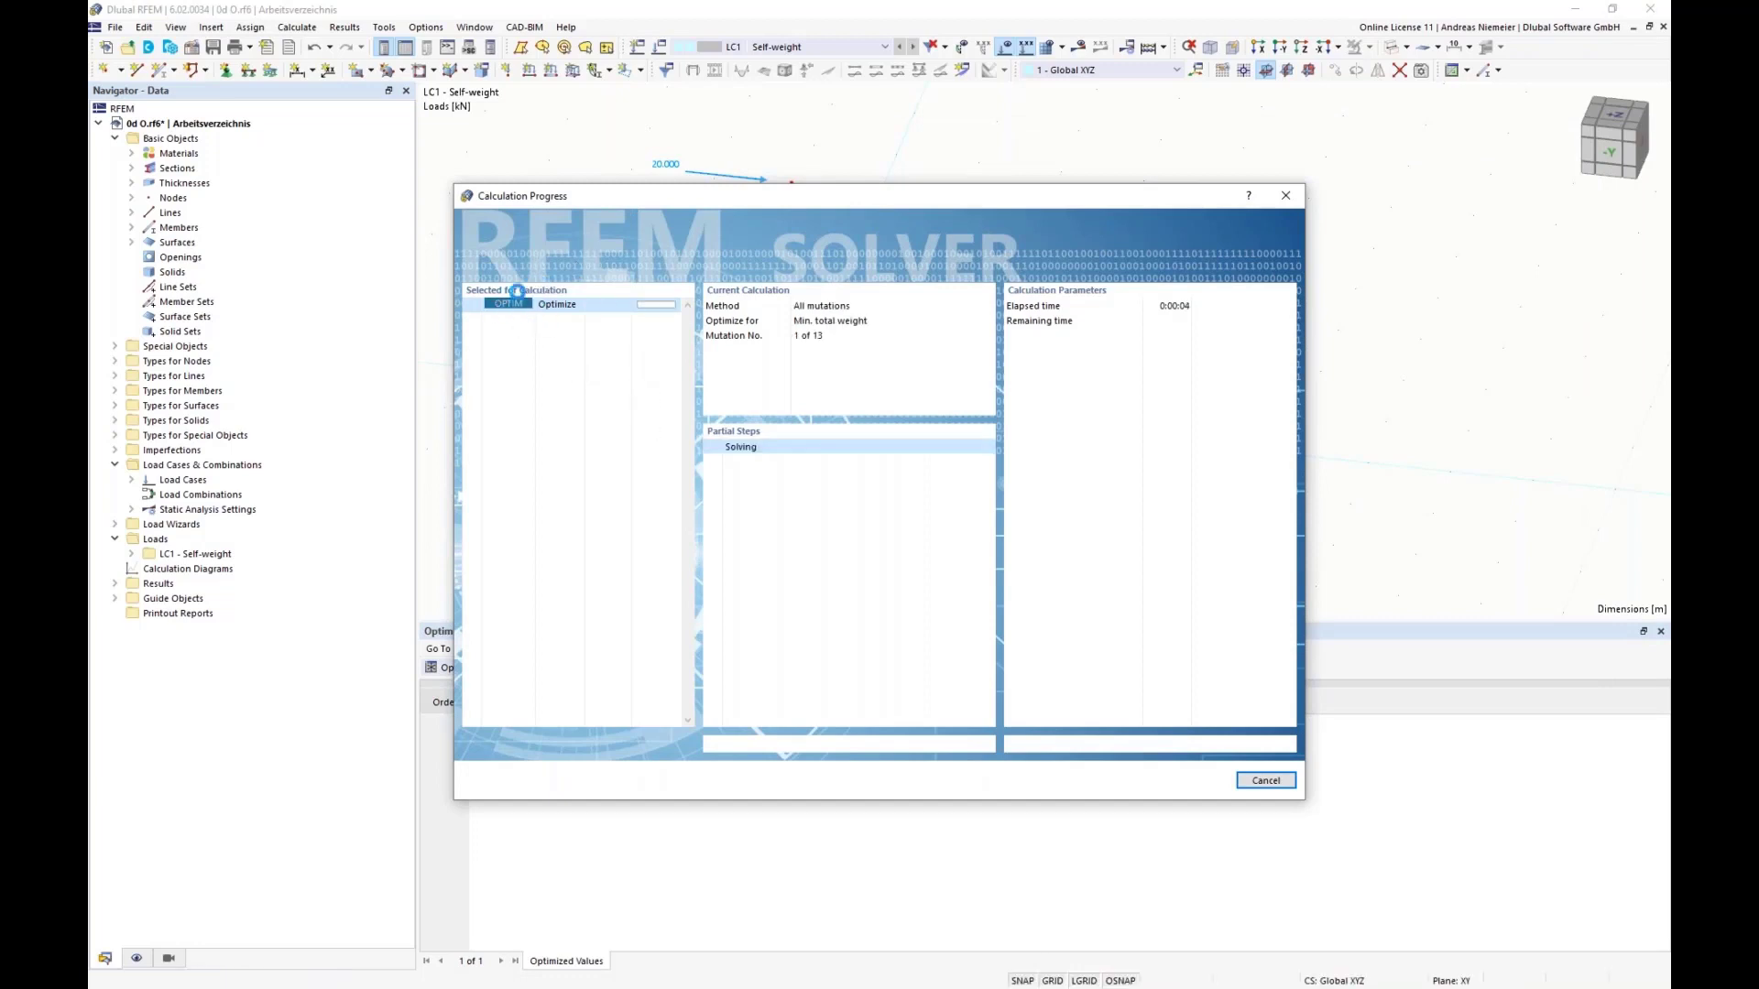
left_click_drag(601, 201, 1147, 190)
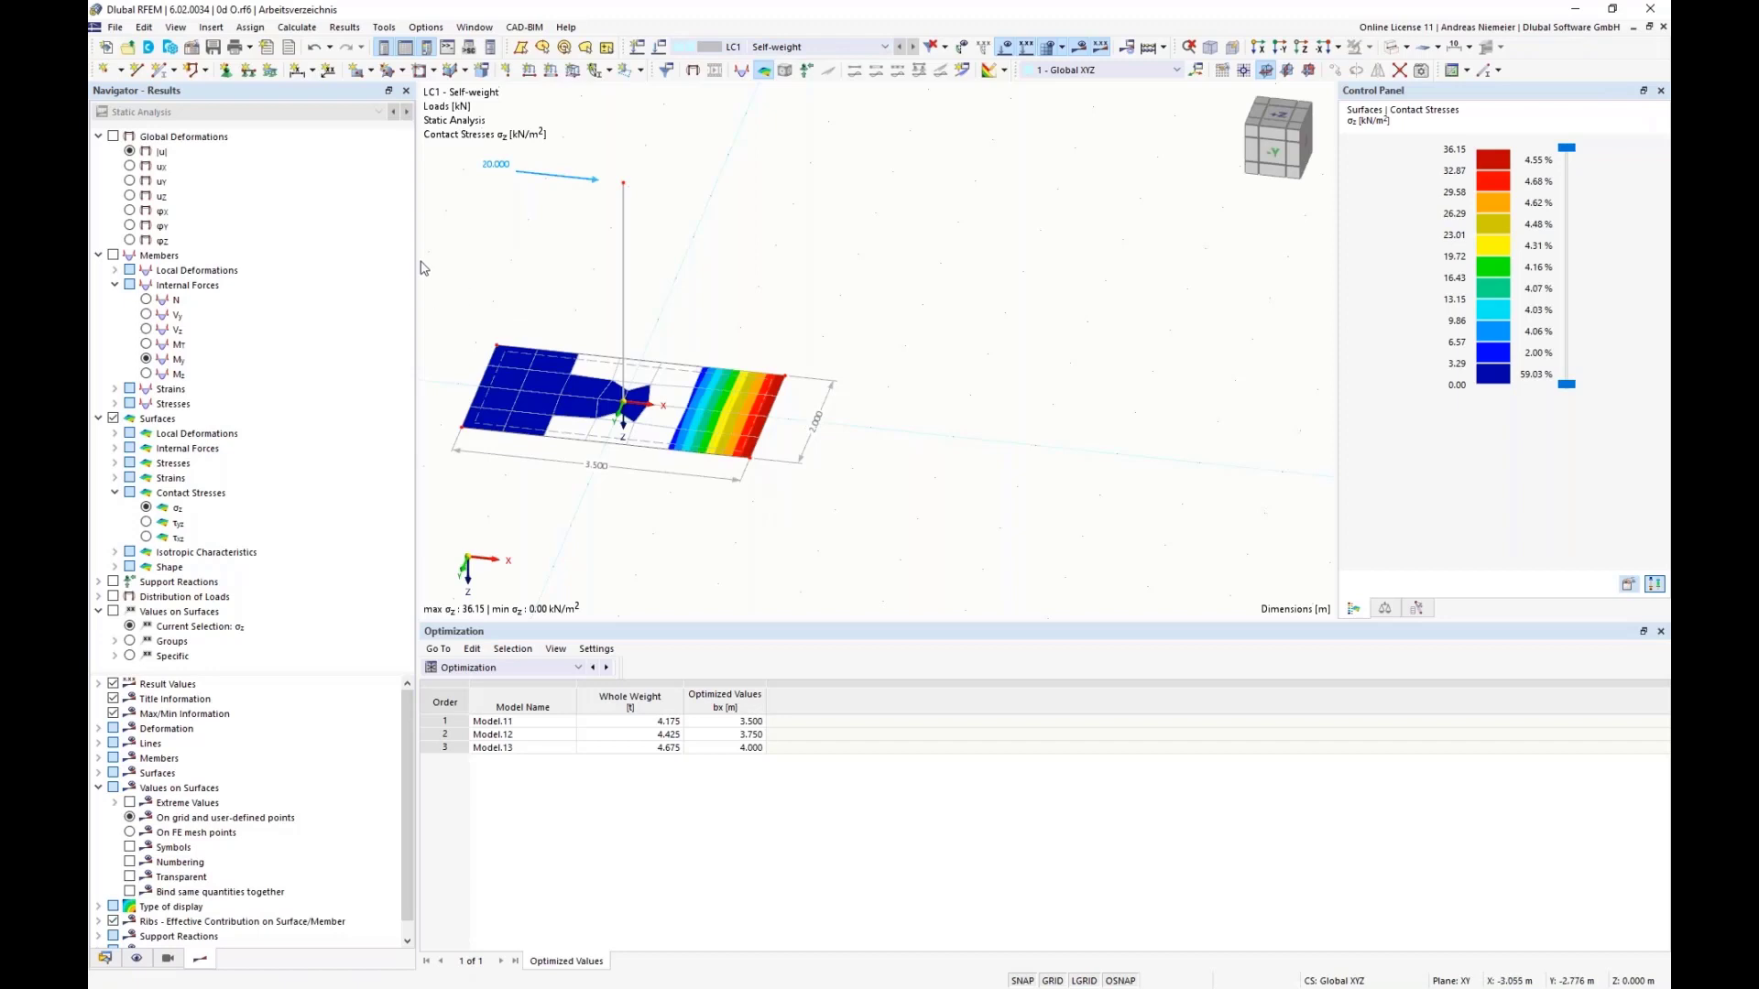
Step: Change the definition type of the plate thickness parameter d to Optimization in the global parameters
left_click(143, 27)
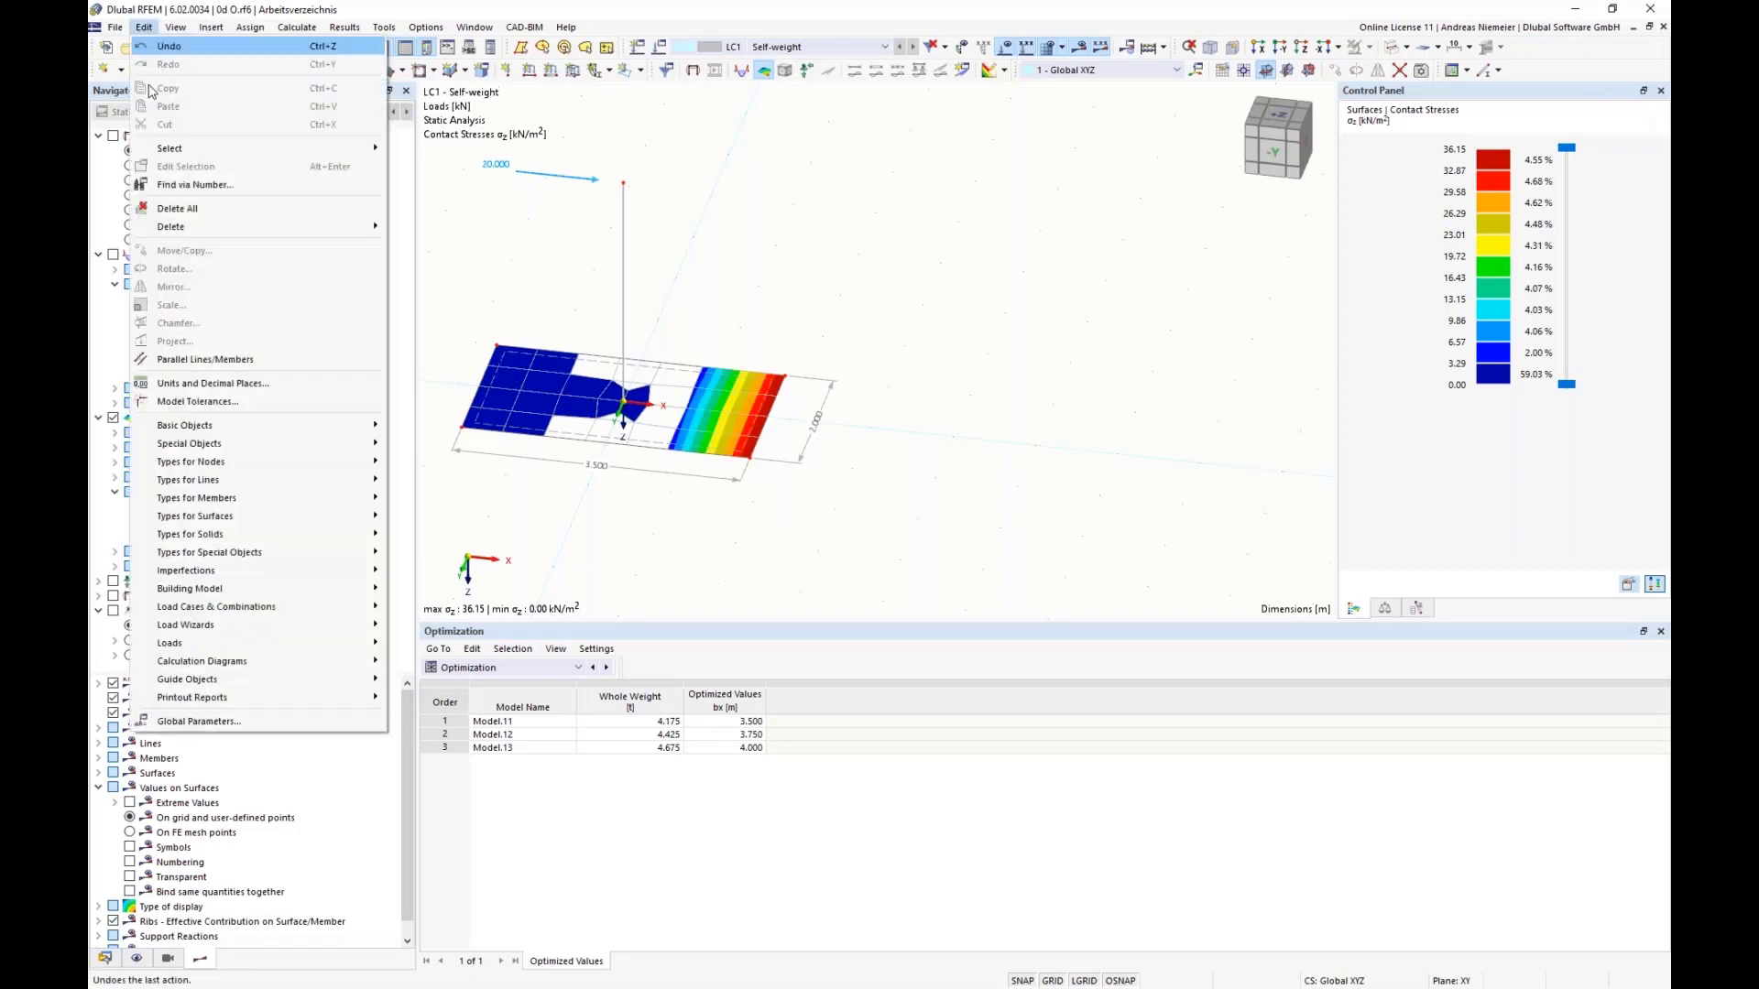
left_click(177, 724)
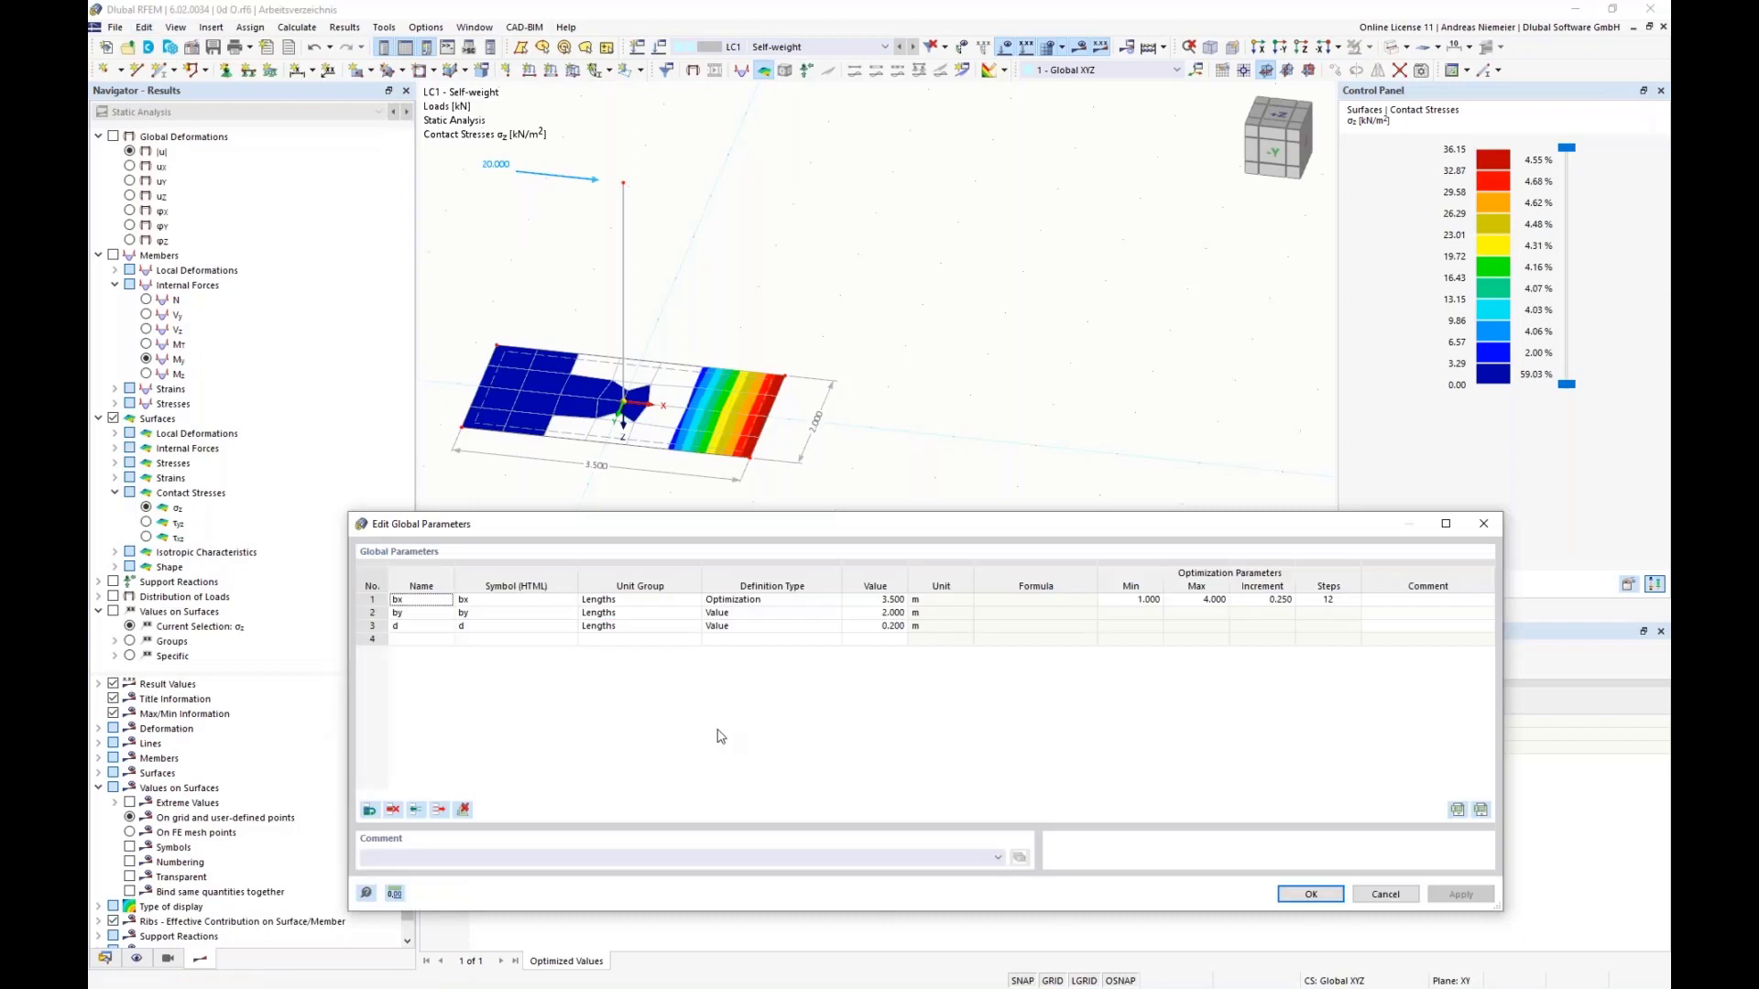
left_click(402, 630)
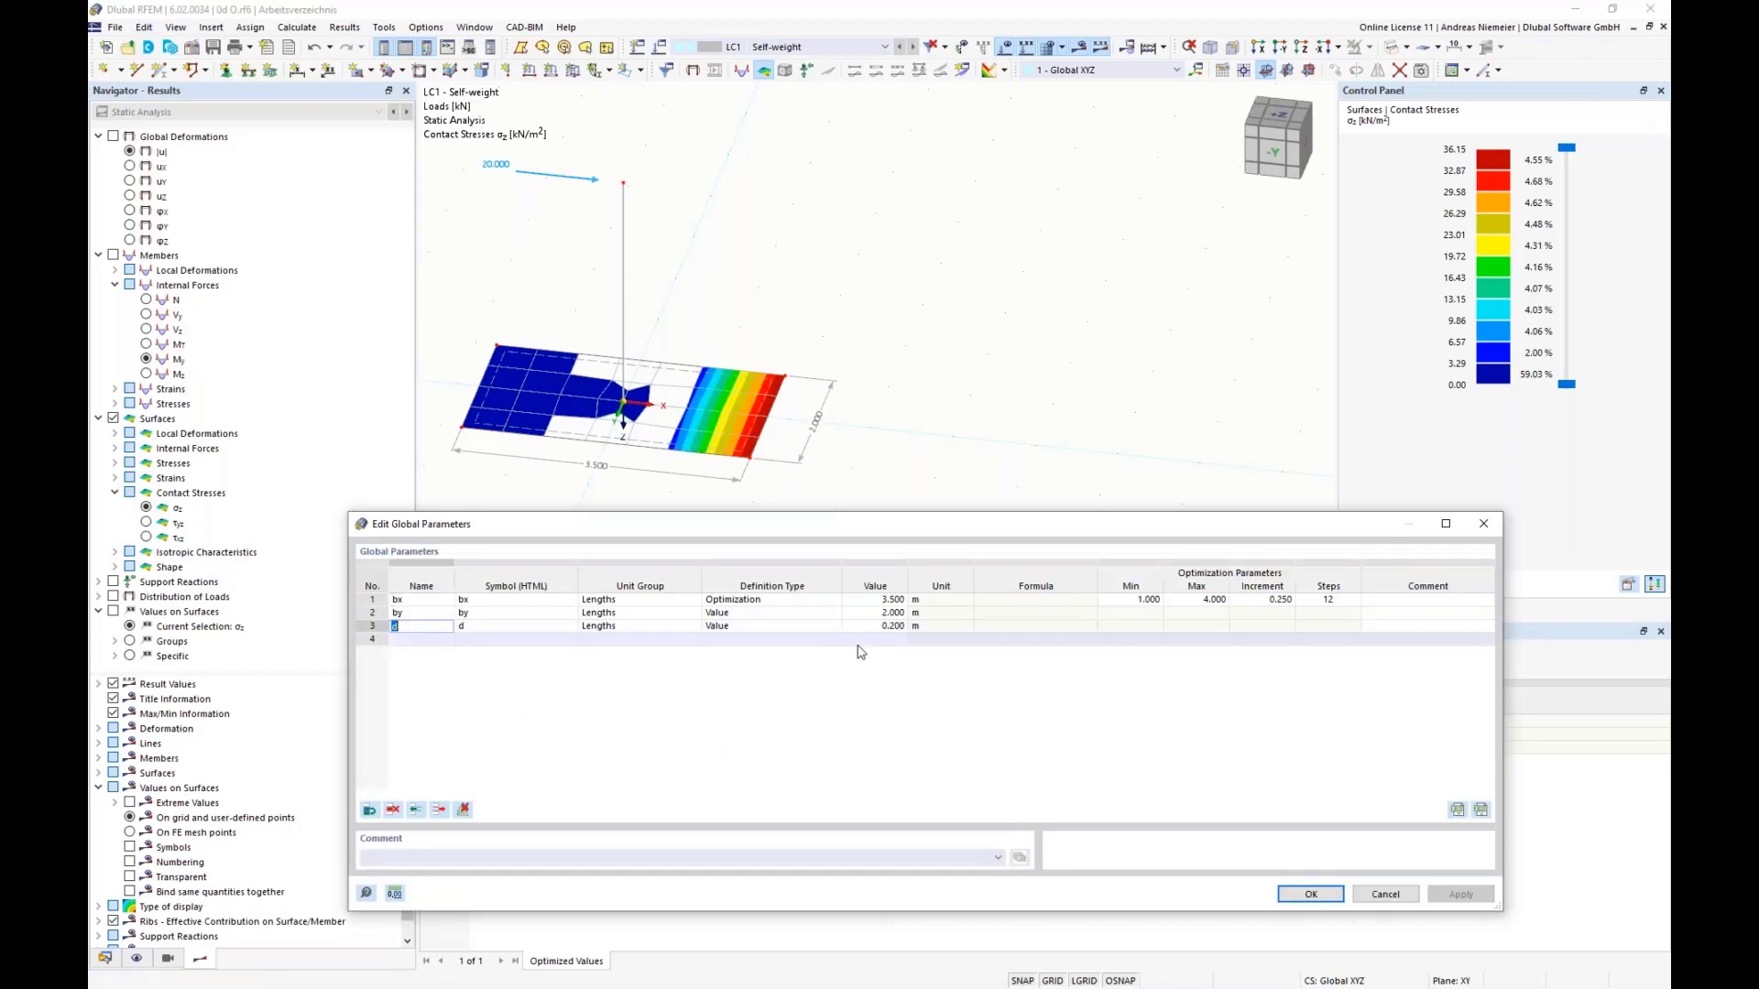
left_click(722, 632)
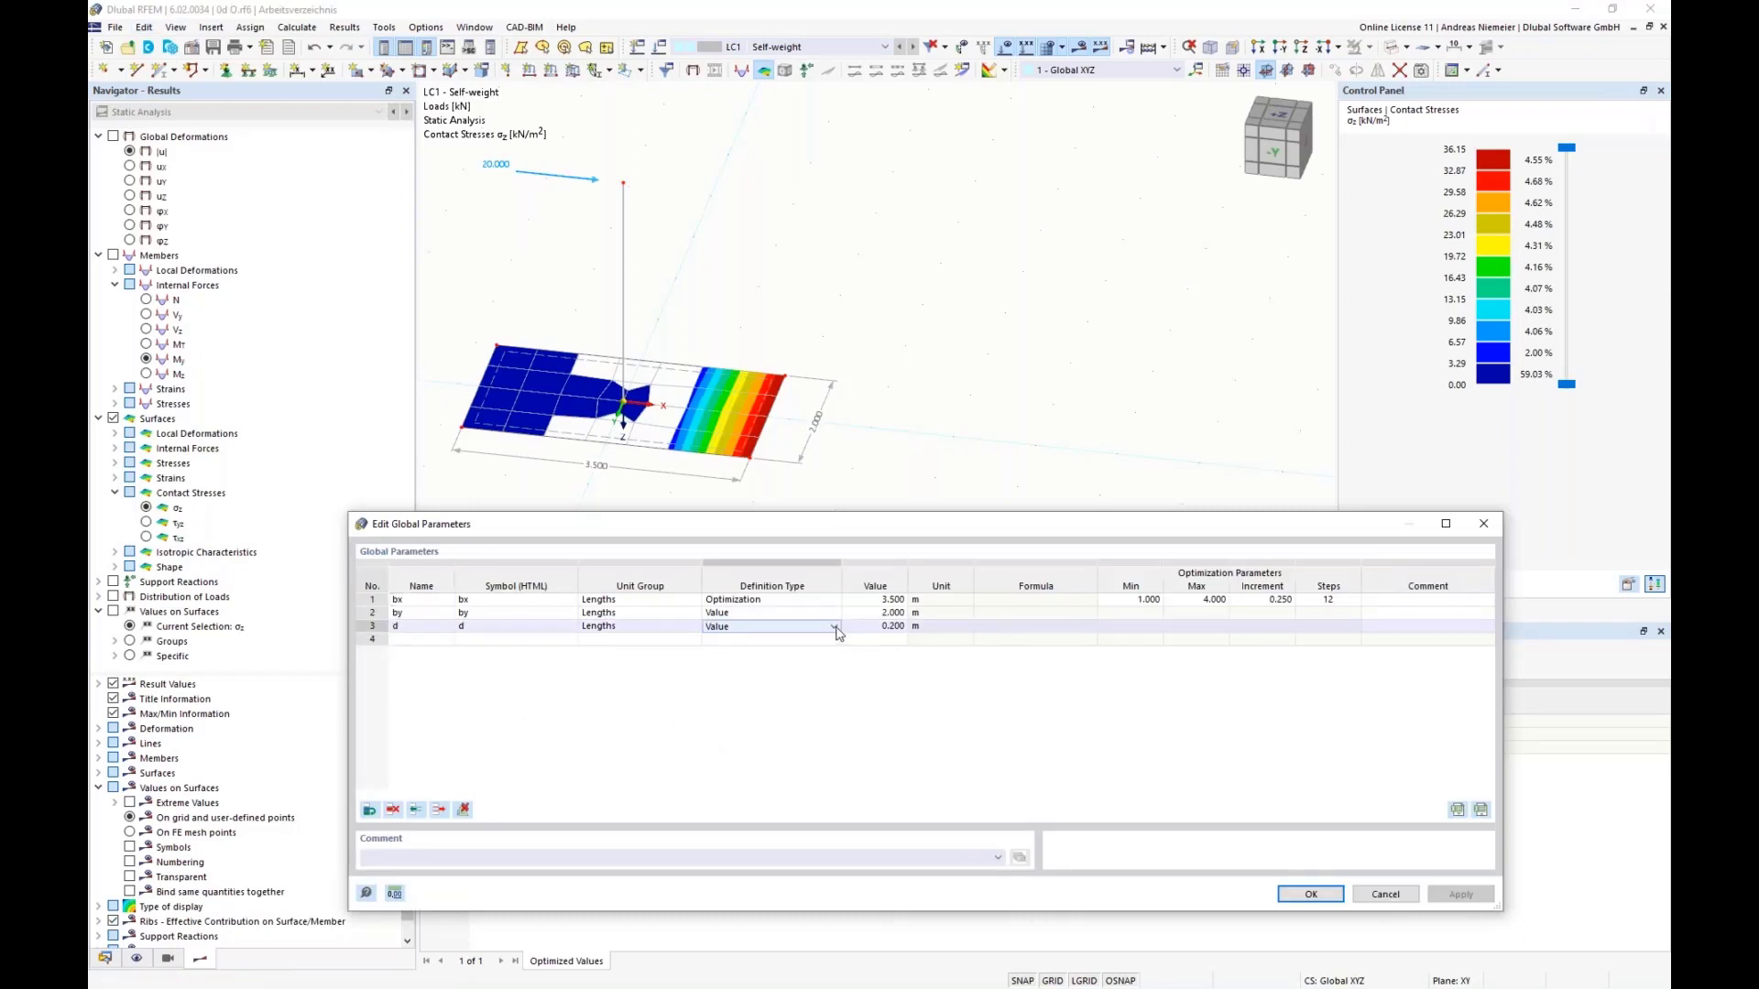
left_click(834, 626)
left_click(756, 665)
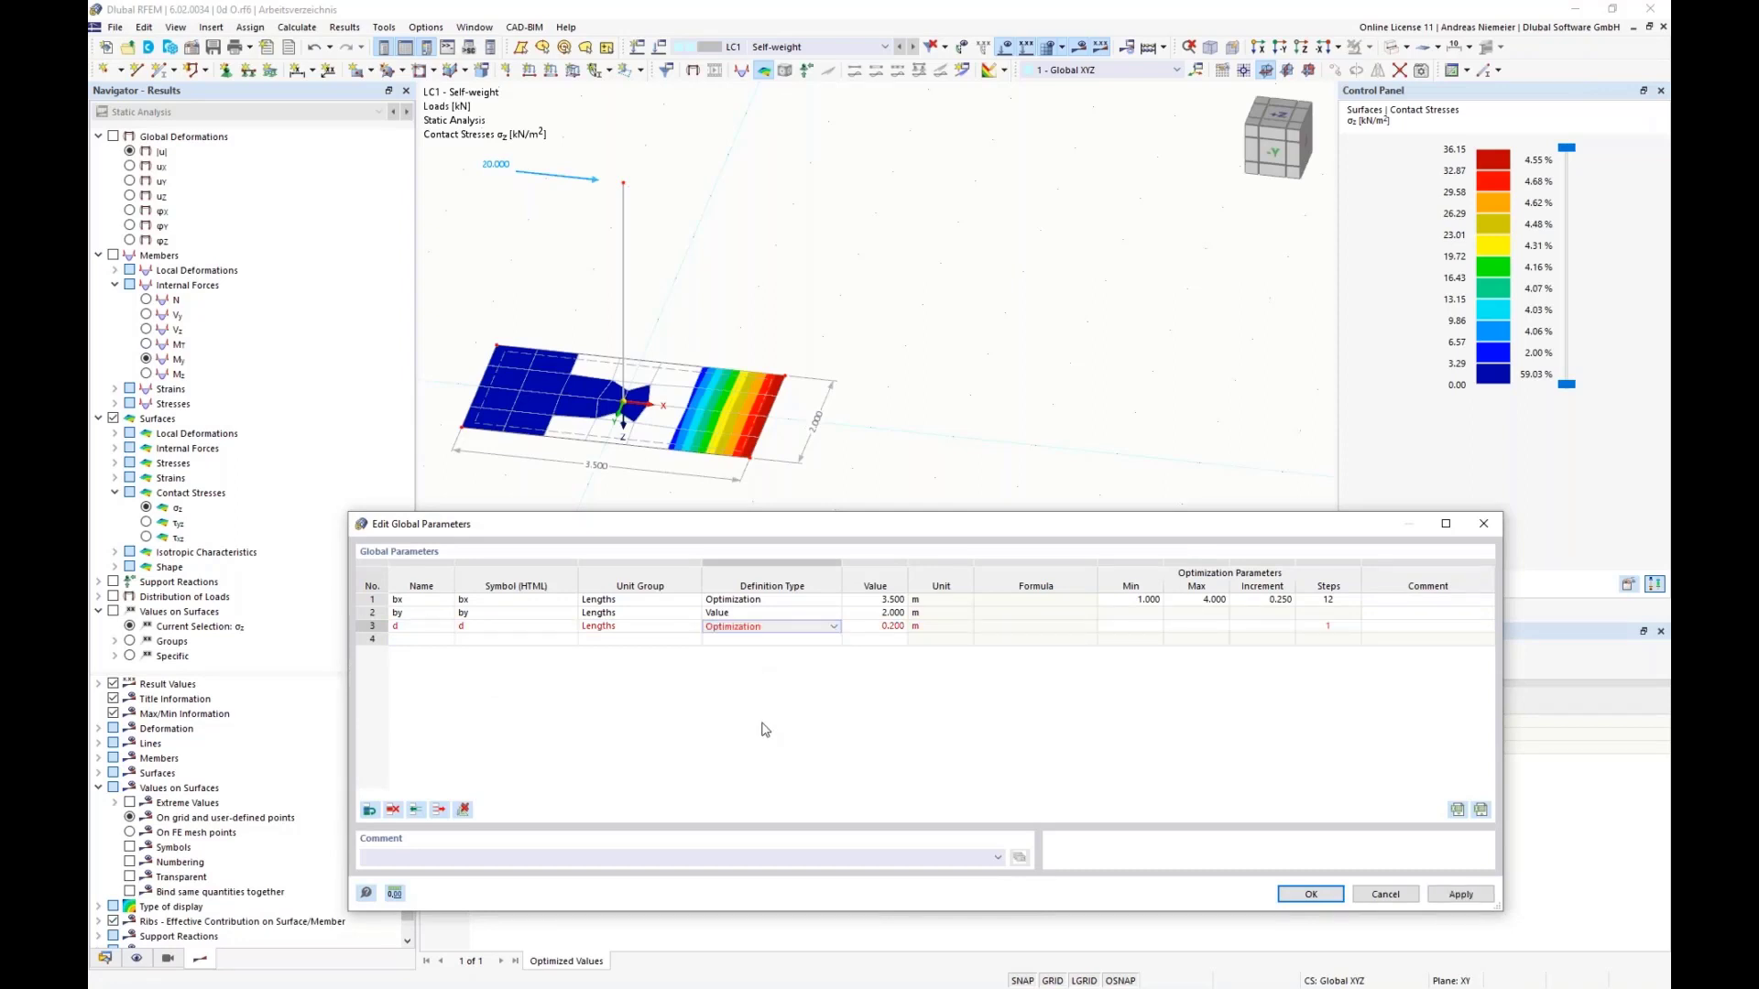
Step: Set the optimization range of d to a minimum of 0.2 m, maximum of 1 m and increment of 0.1 m, and accept the parameters
left_click(1131, 627)
type("0,2")
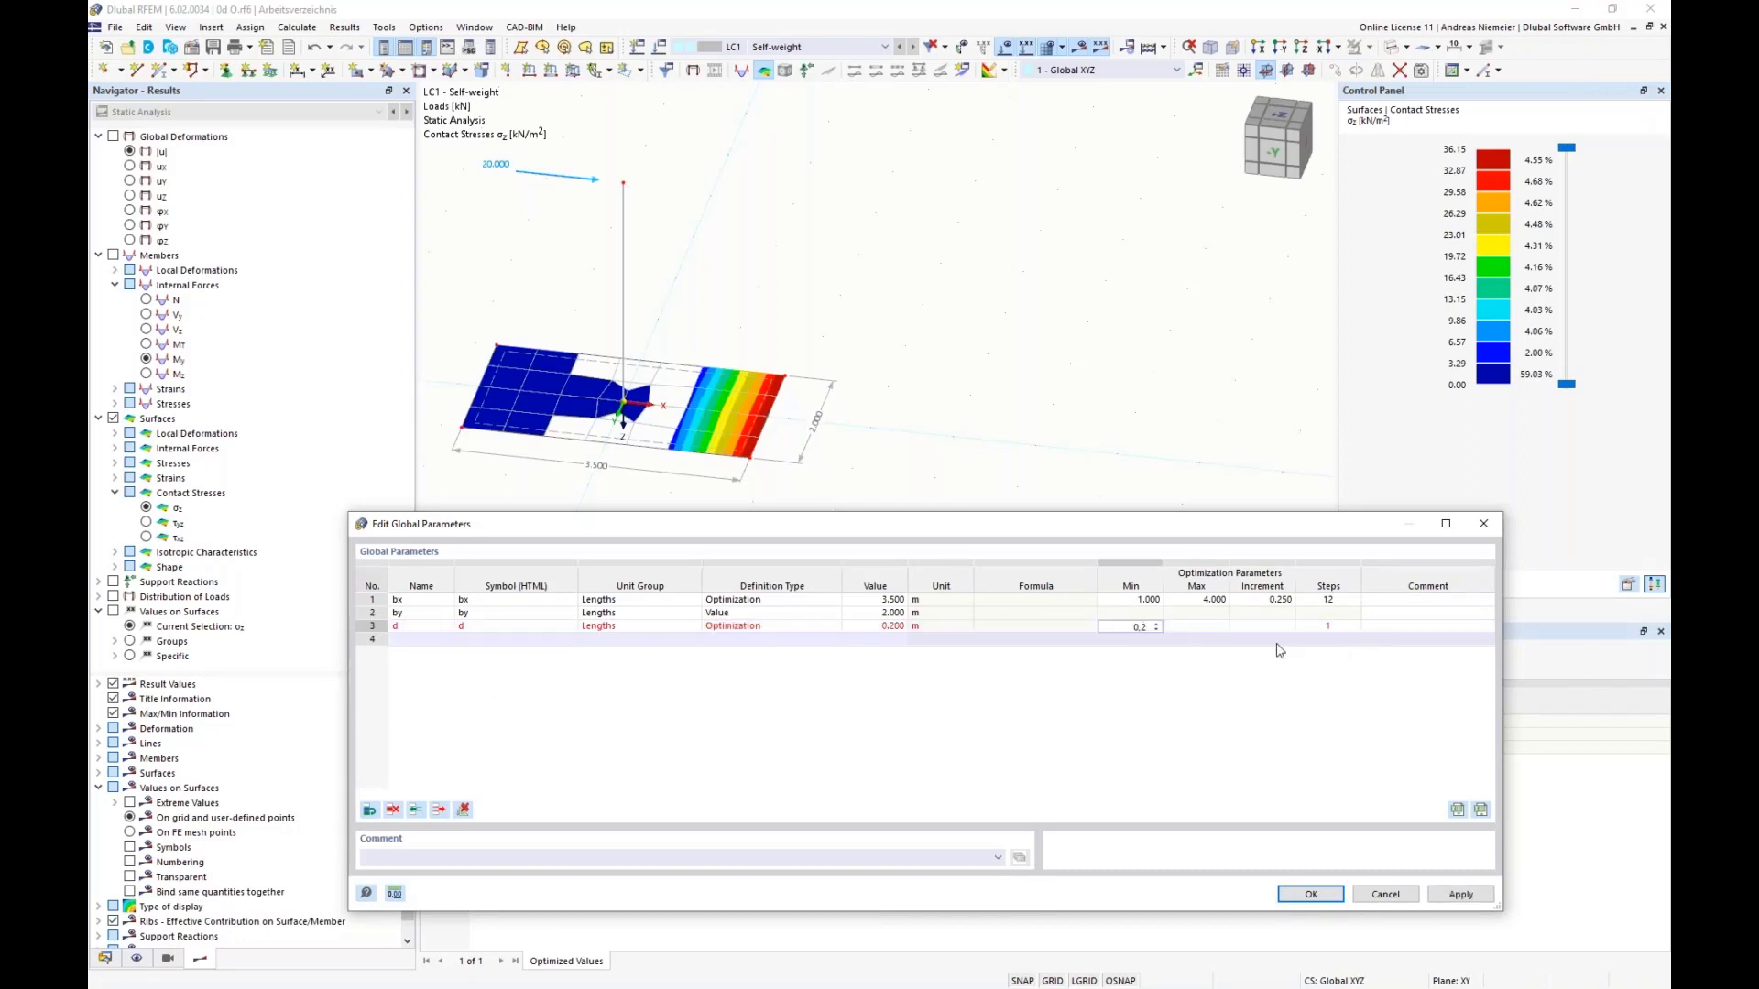
key("Tab")
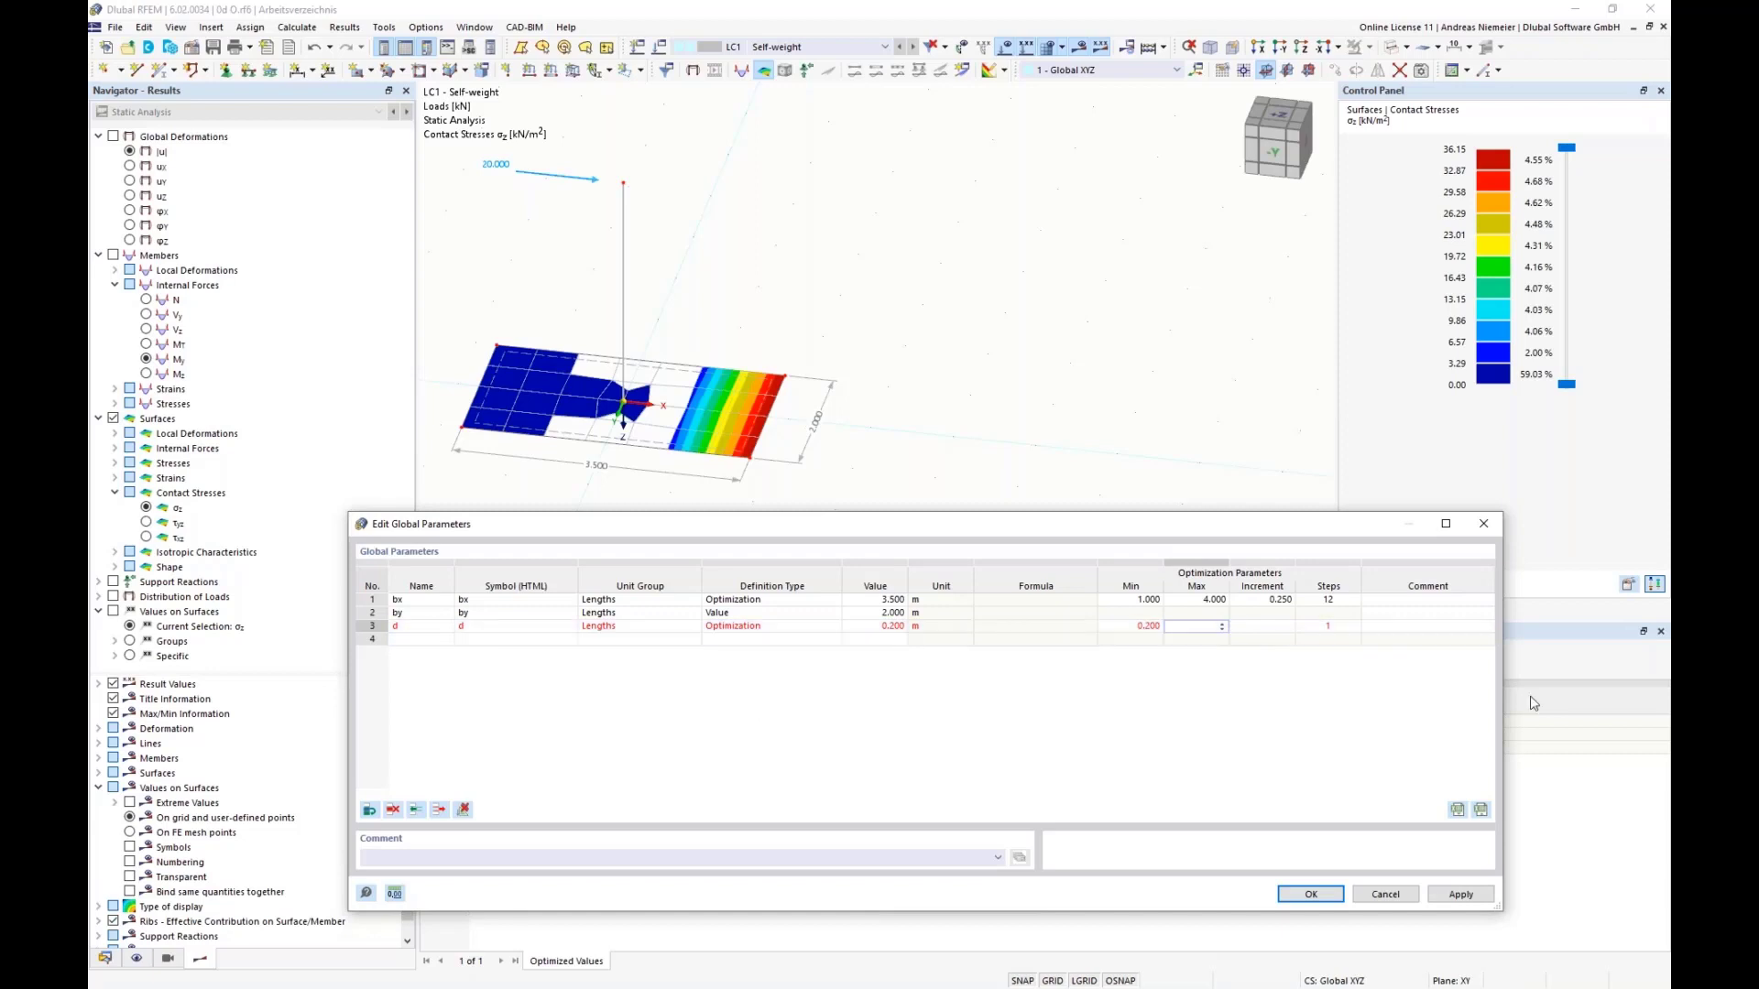
type("1")
key("Tab")
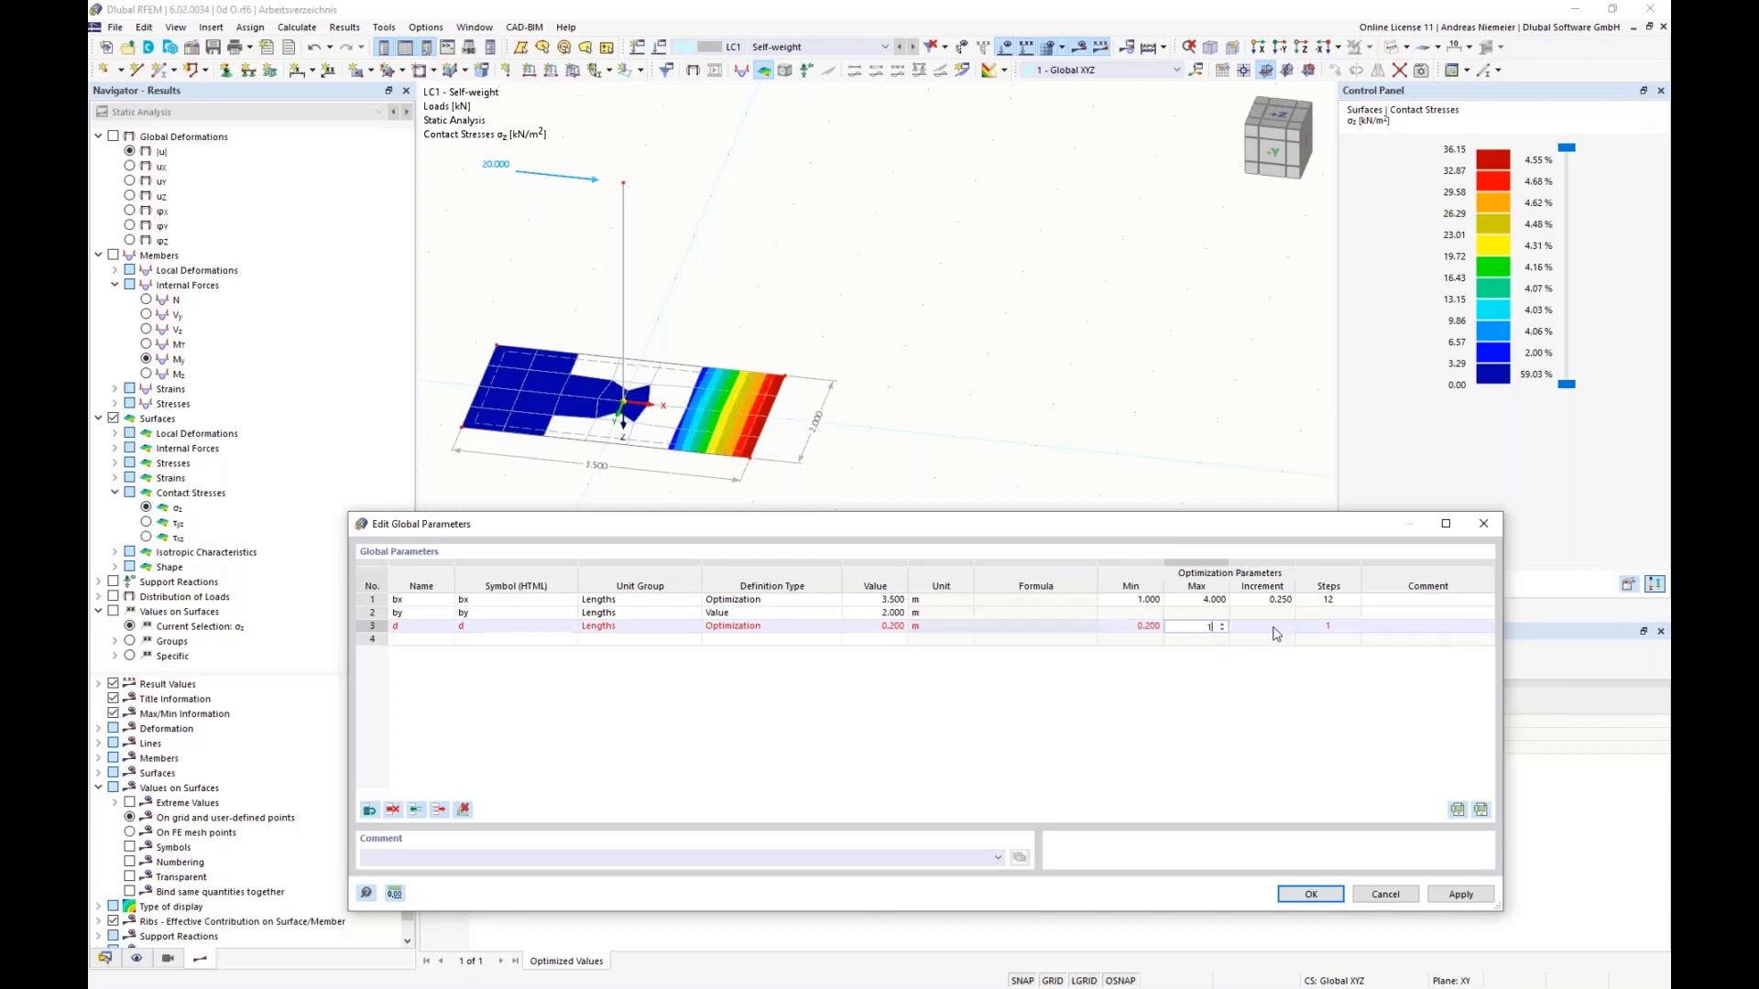
type("0.1")
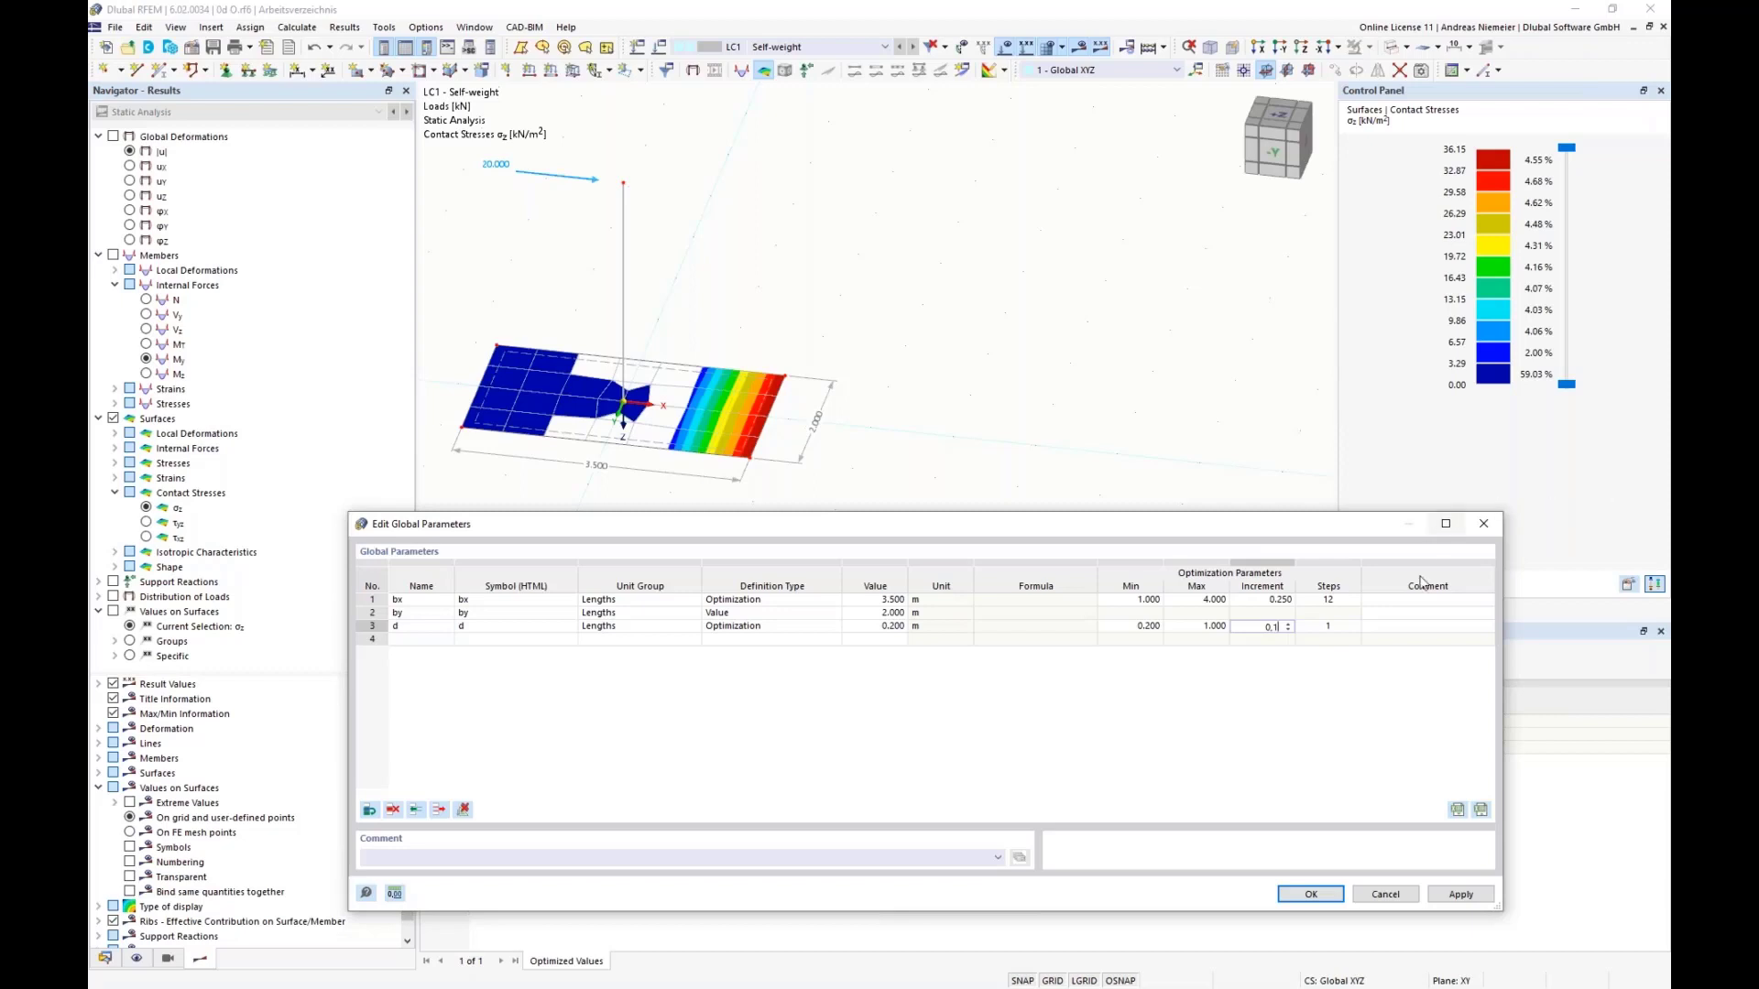
key("Tab")
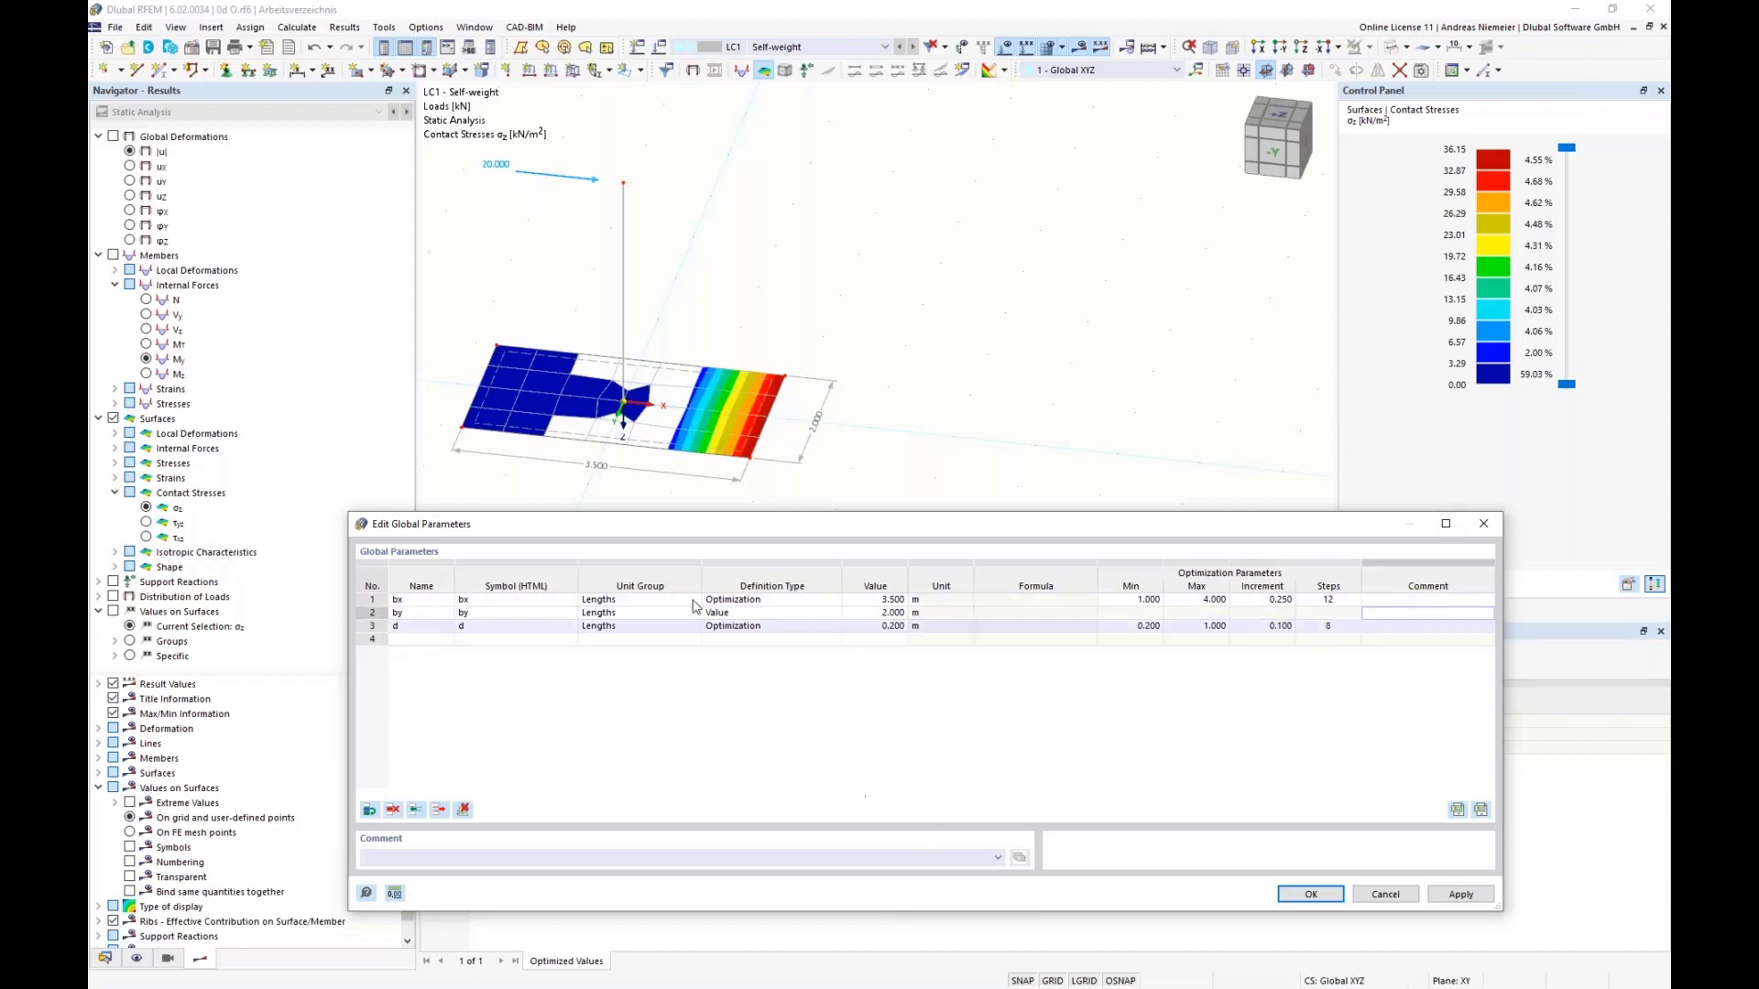
left_click(1291, 896)
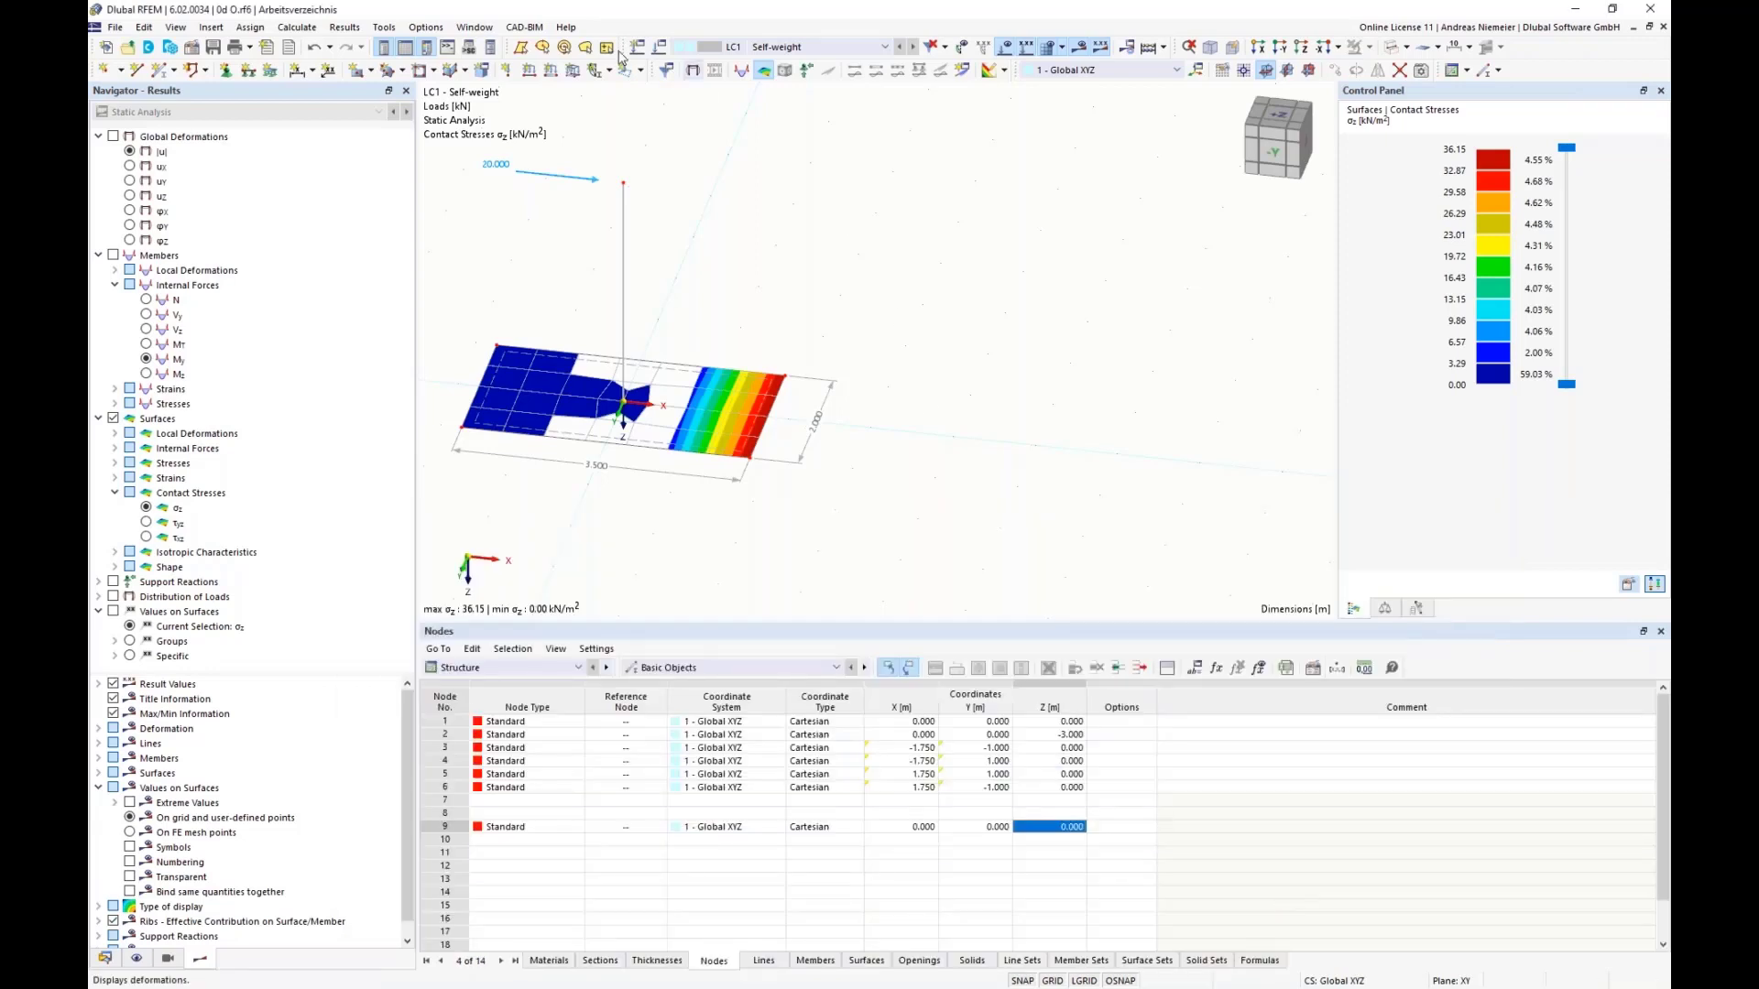
Step: Check the values to optimize and the number of mutations in the optimization settings, and close them without calculating
left_click(297, 26)
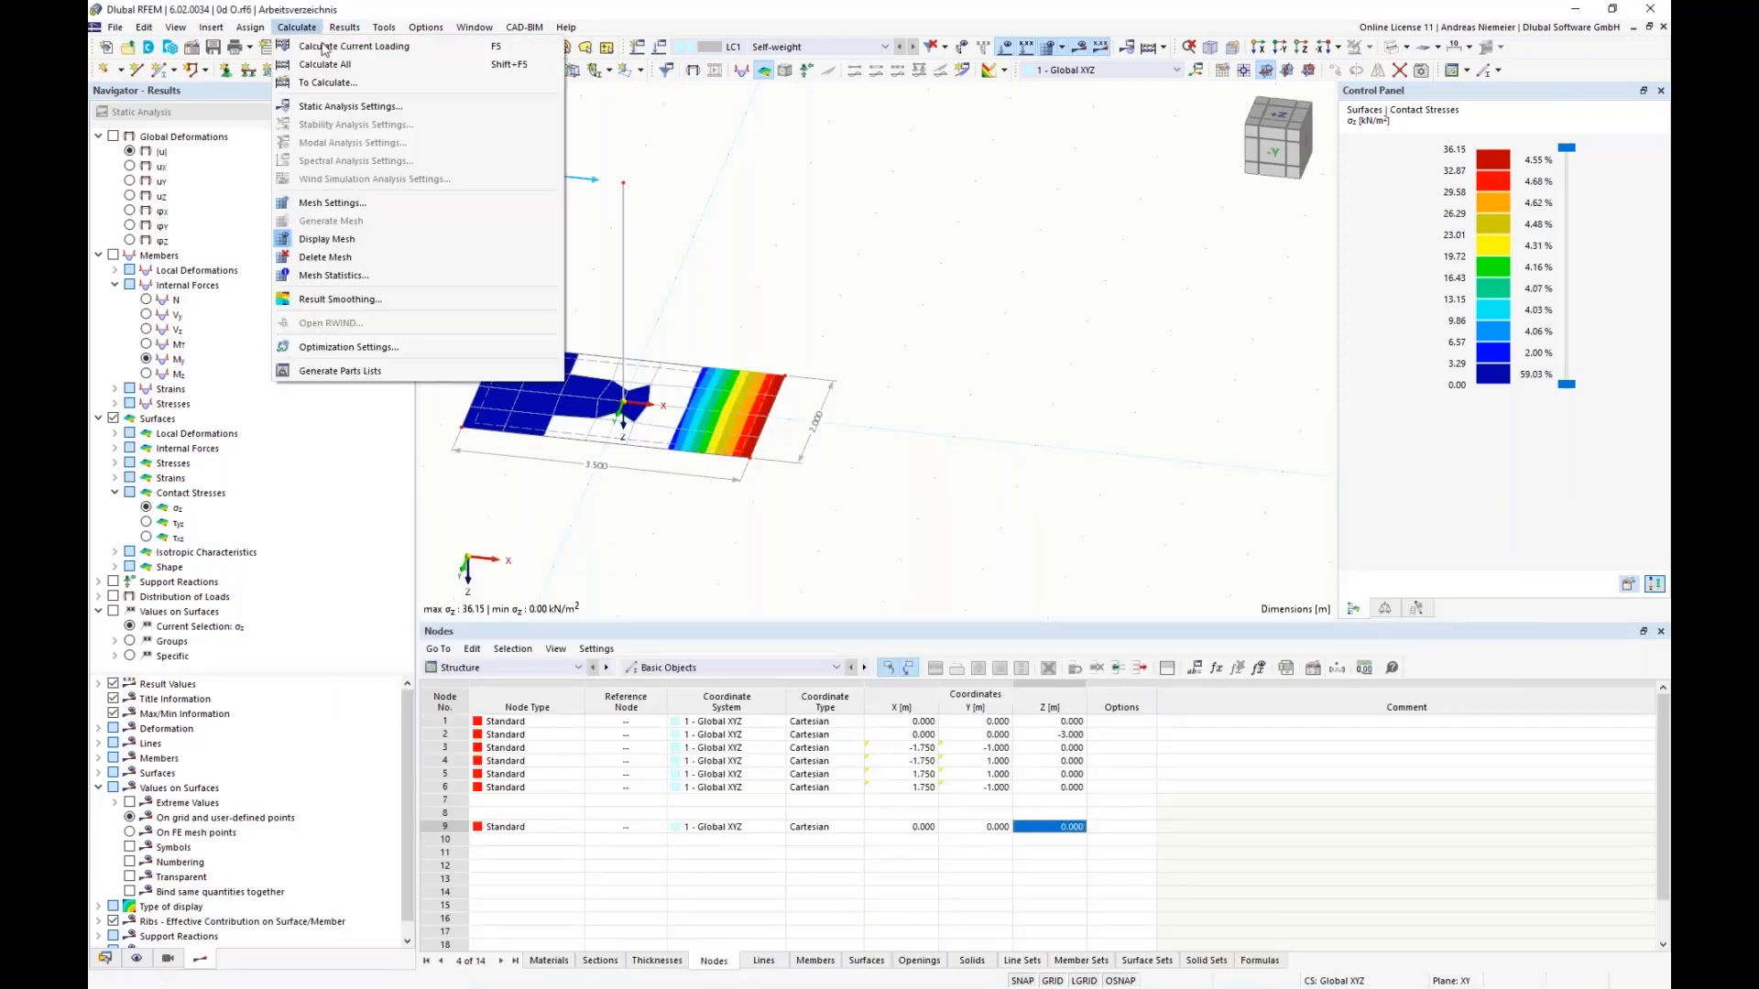
left_click(371, 347)
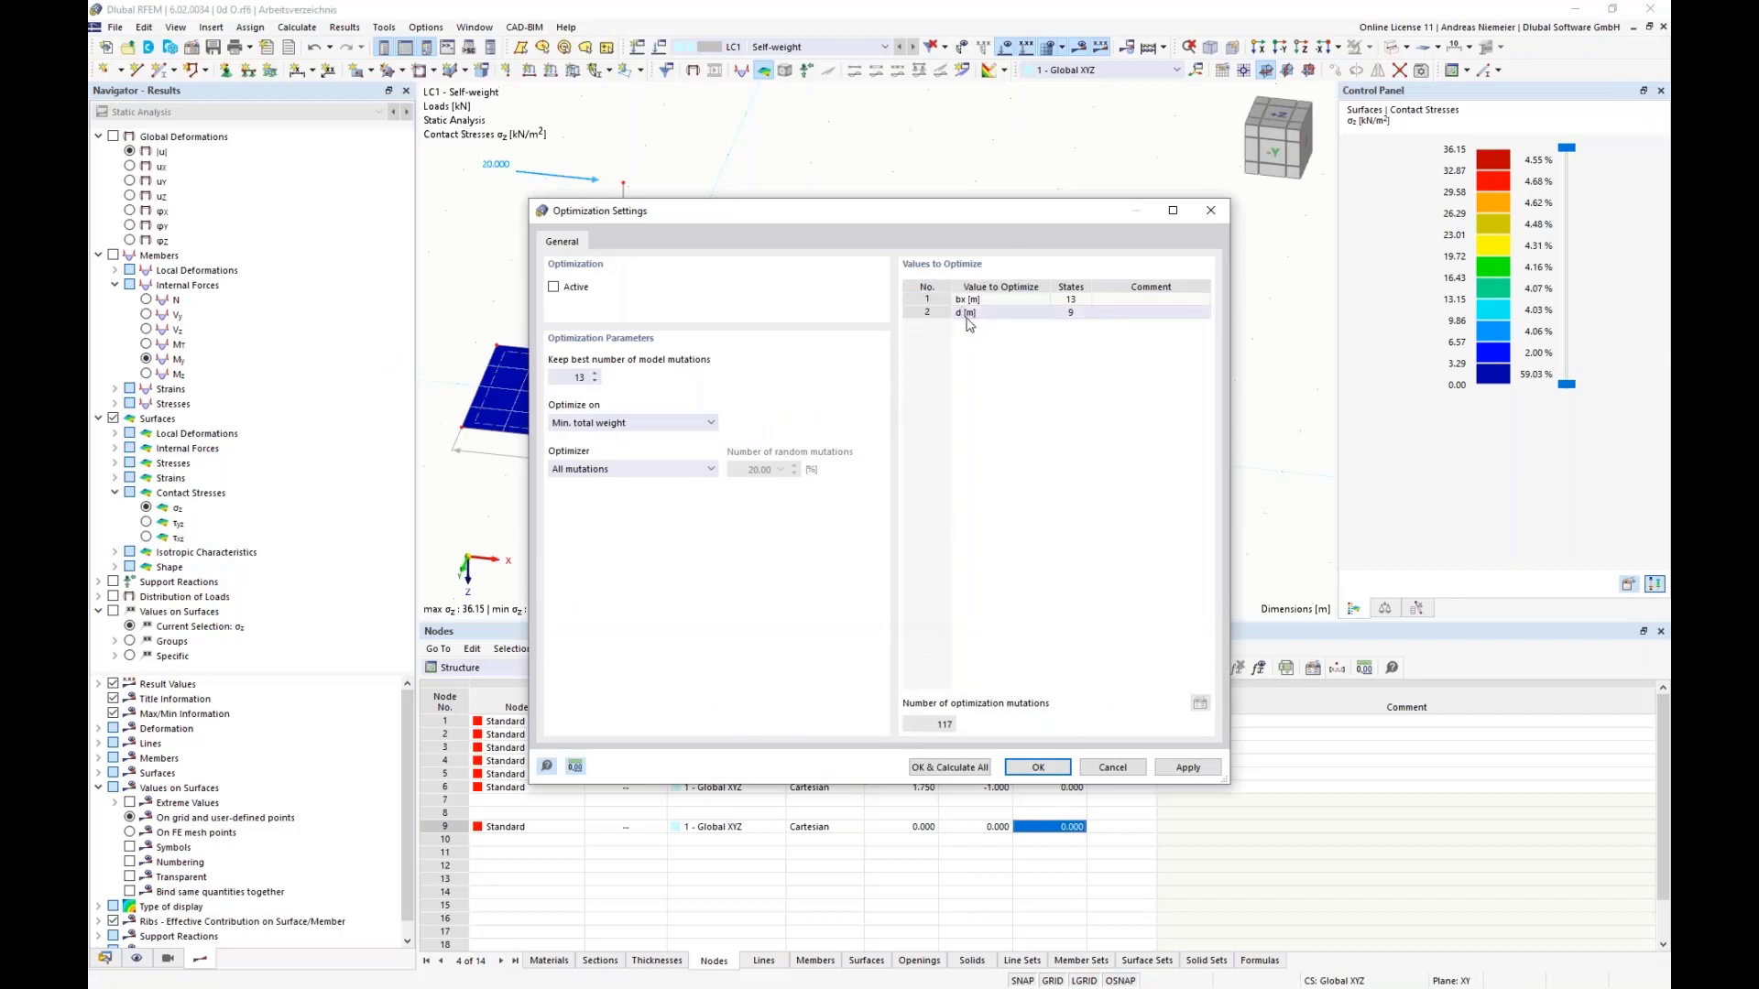
left_click(1031, 289)
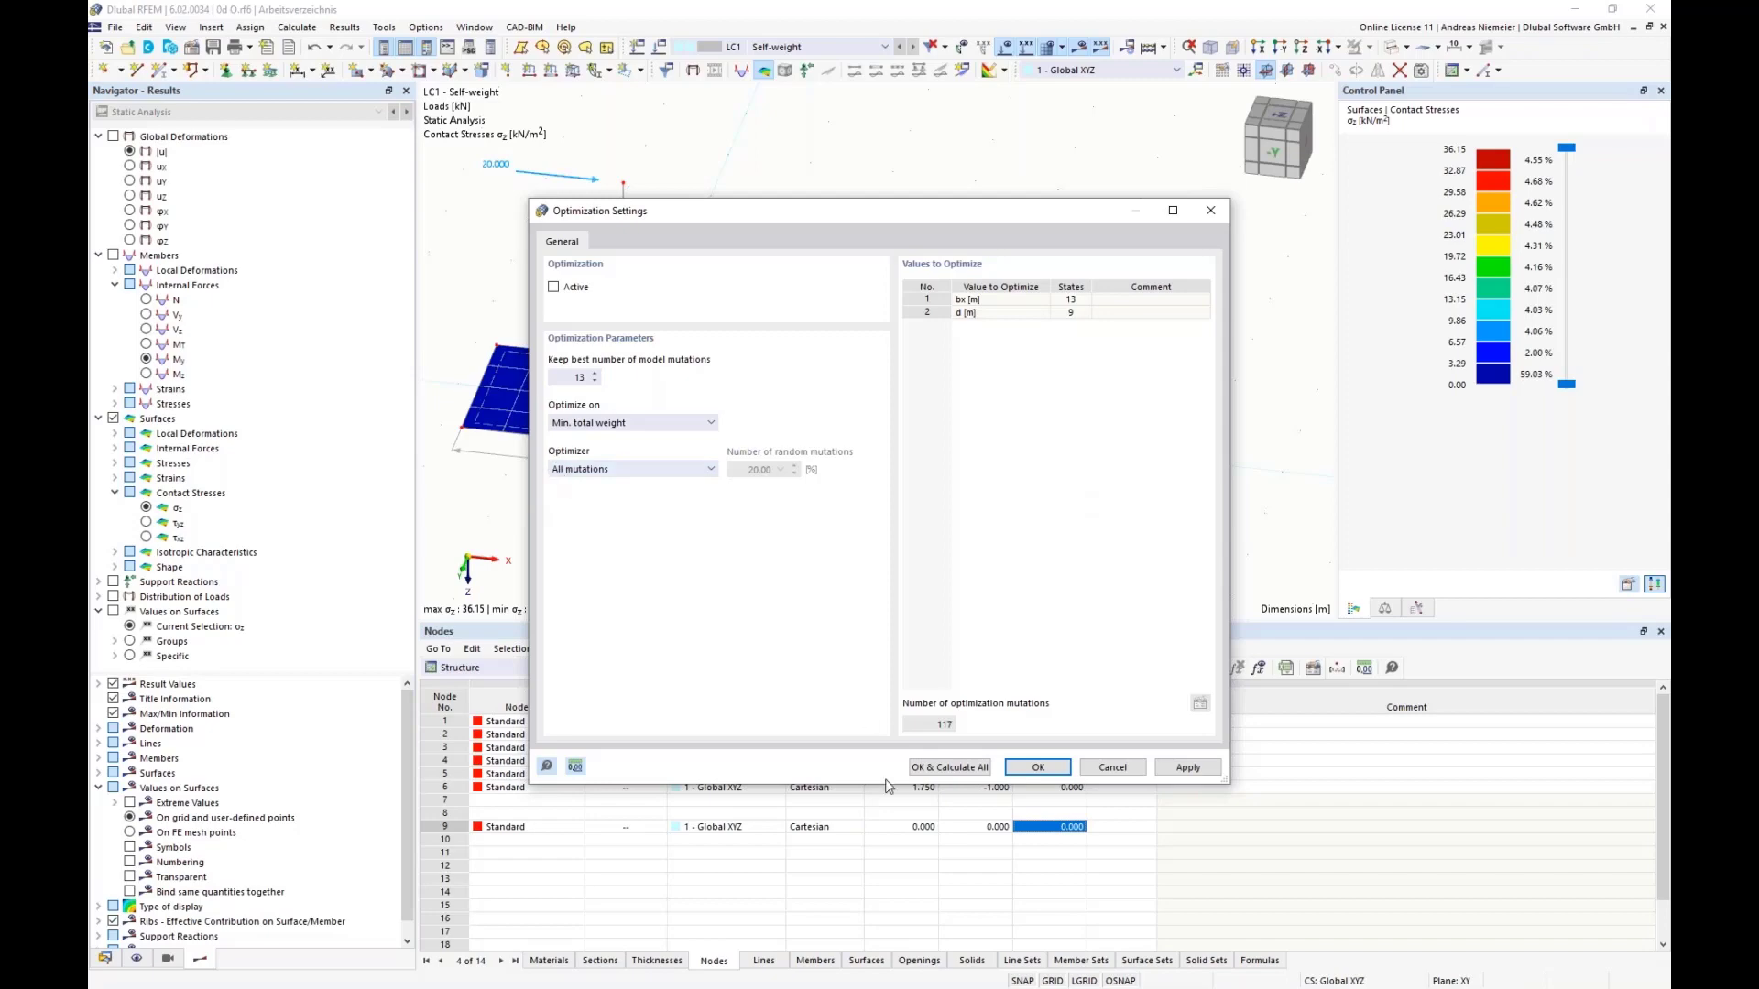
left_click(1113, 768)
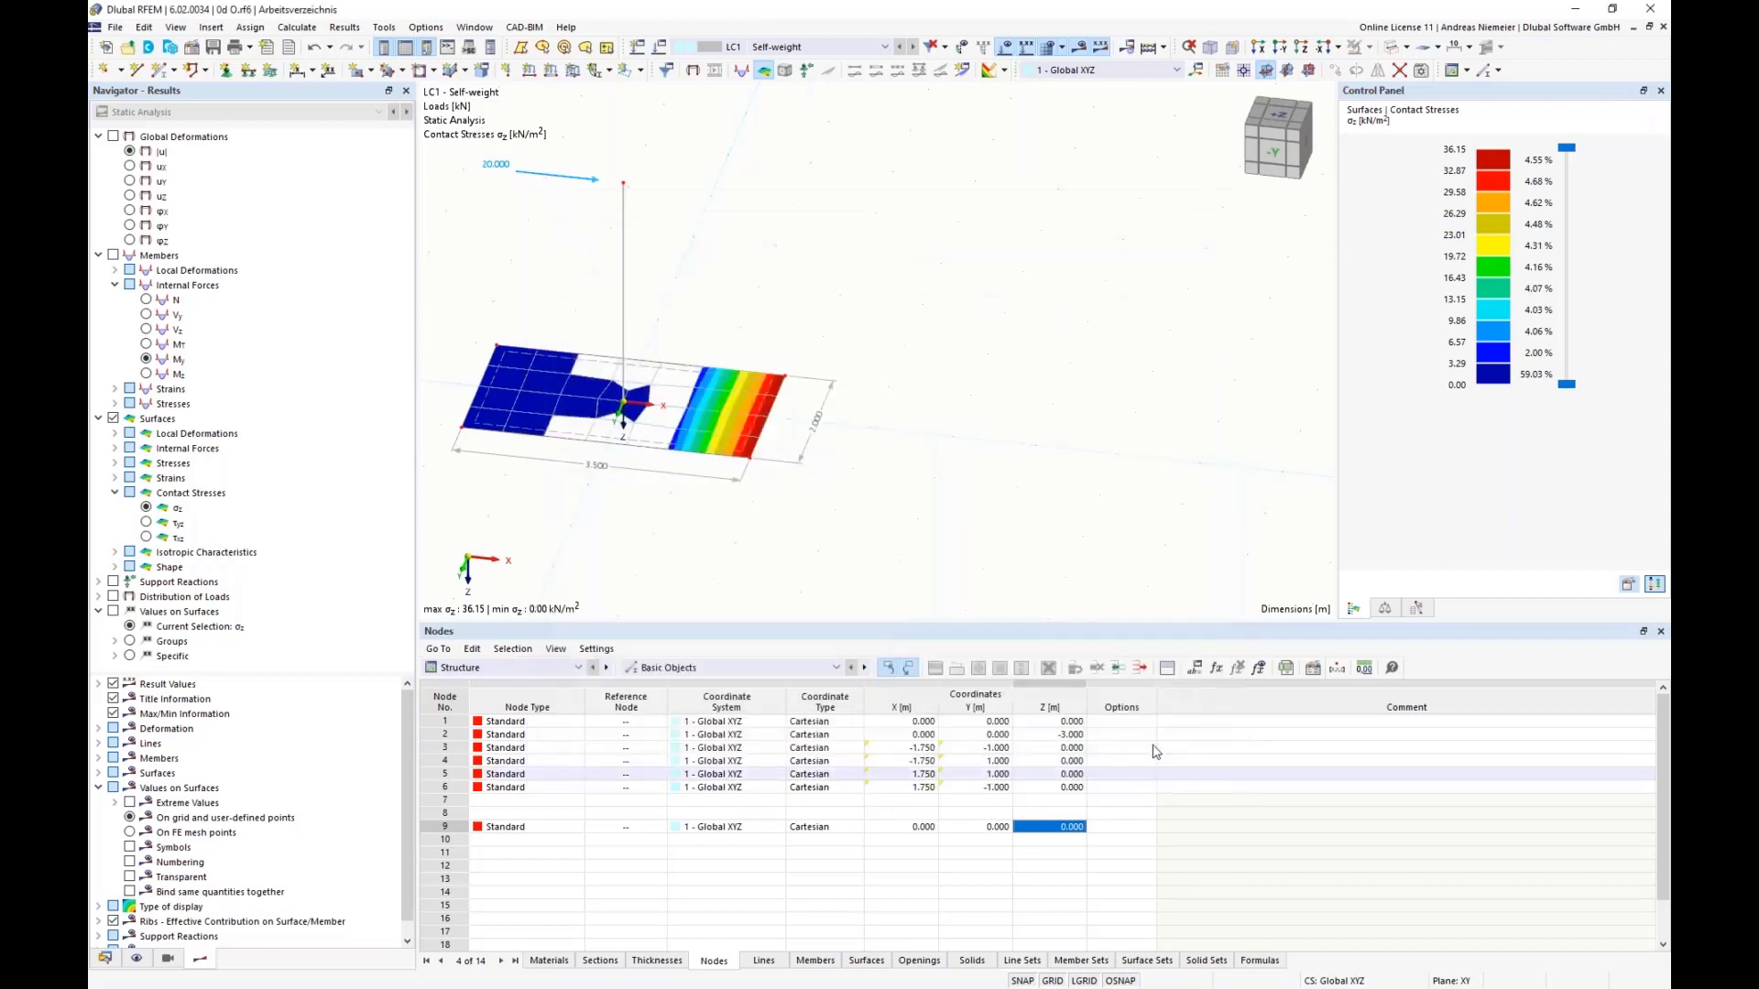
Step: Open the model Stützenfundament 2d.rf6 from the Optima folder on the desktop
left_click(114, 26)
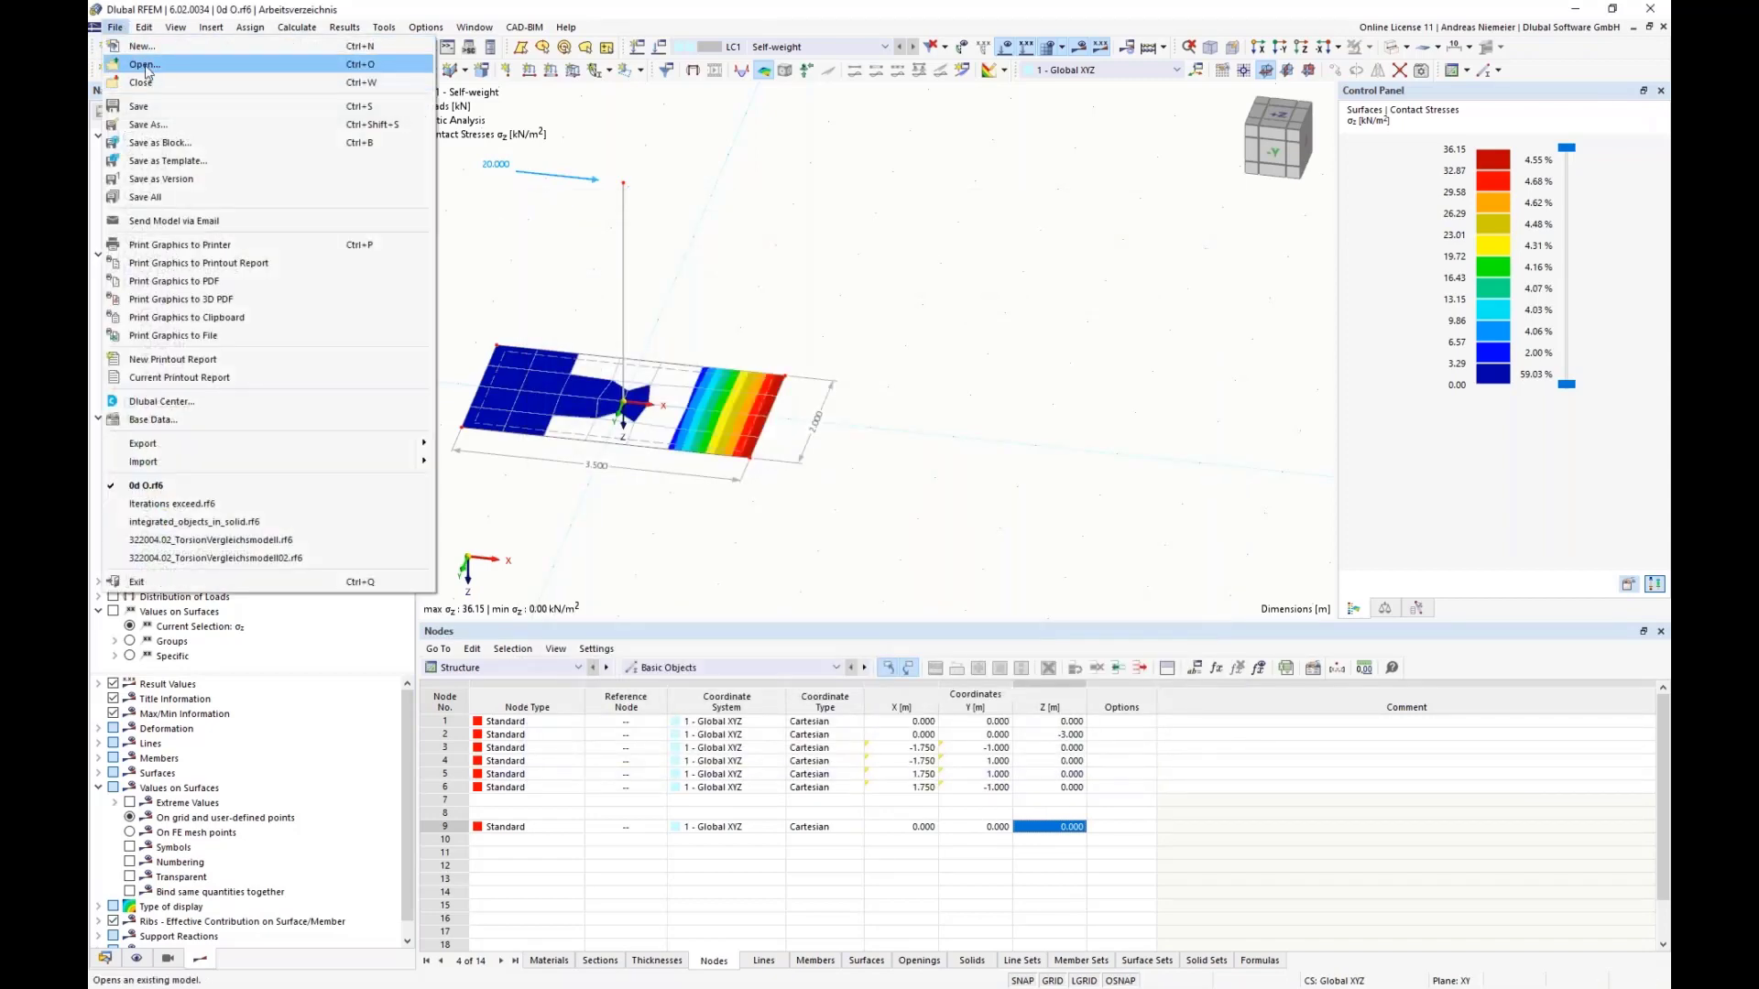
left_click(144, 65)
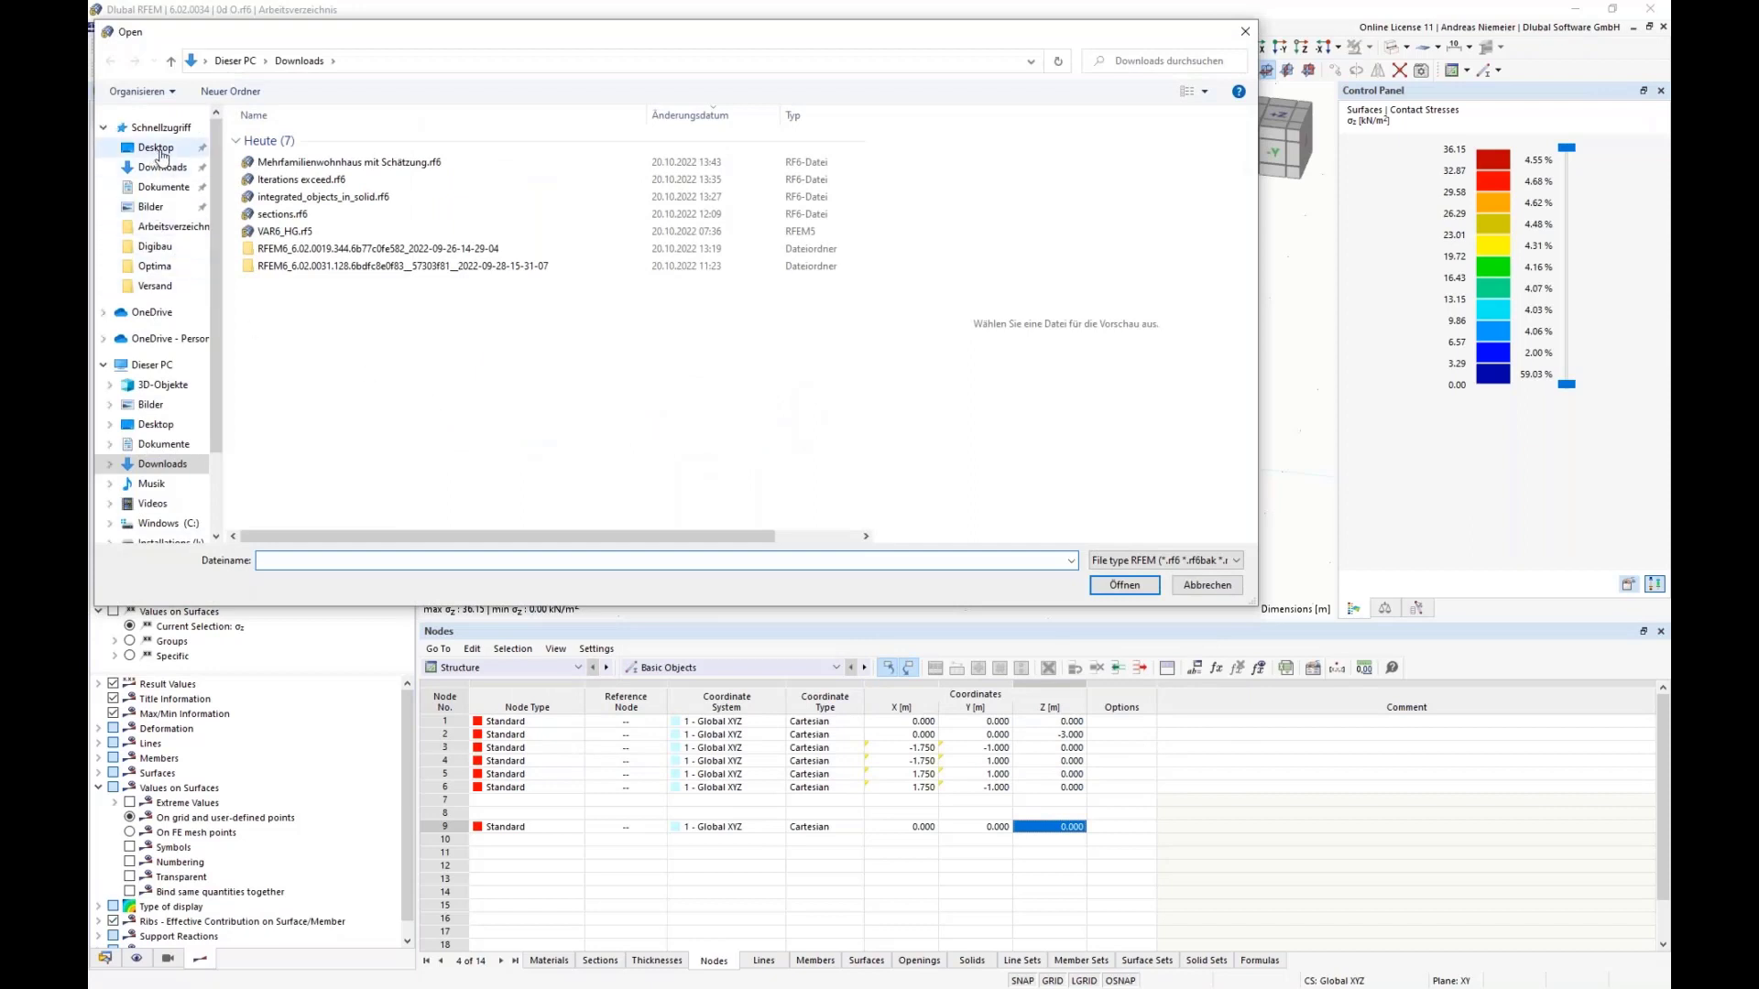
left_click(160, 149)
double_click(283, 211)
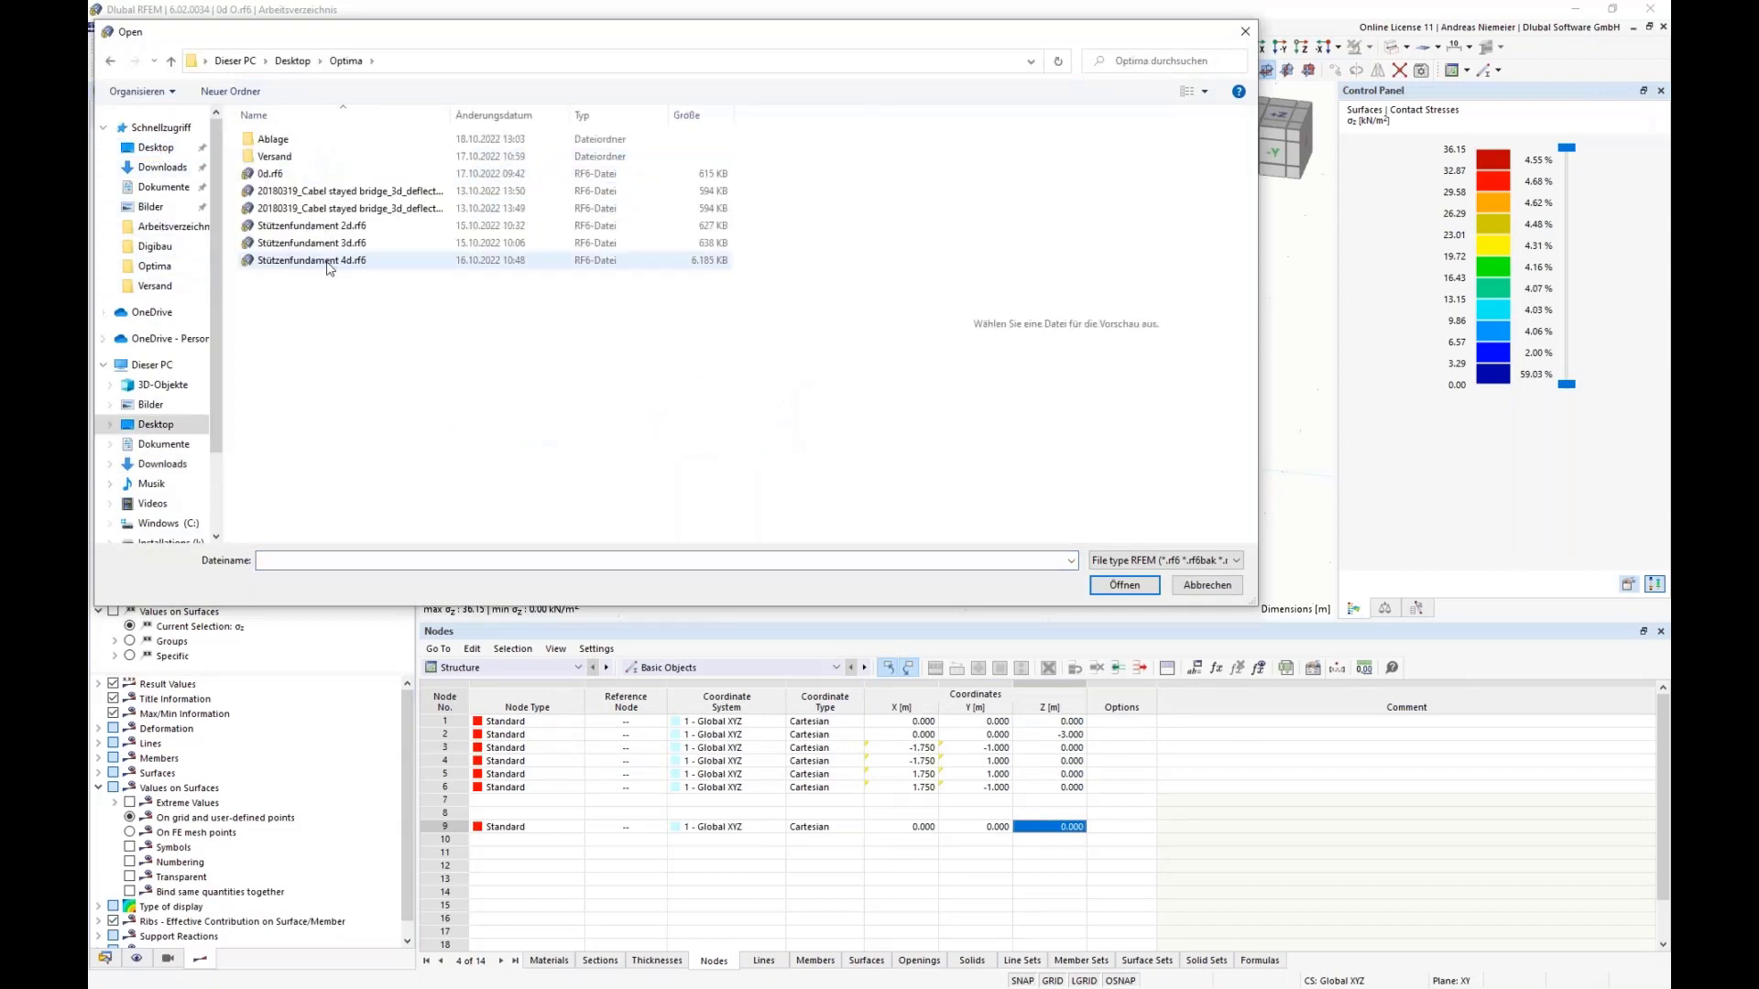
left_click(339, 226)
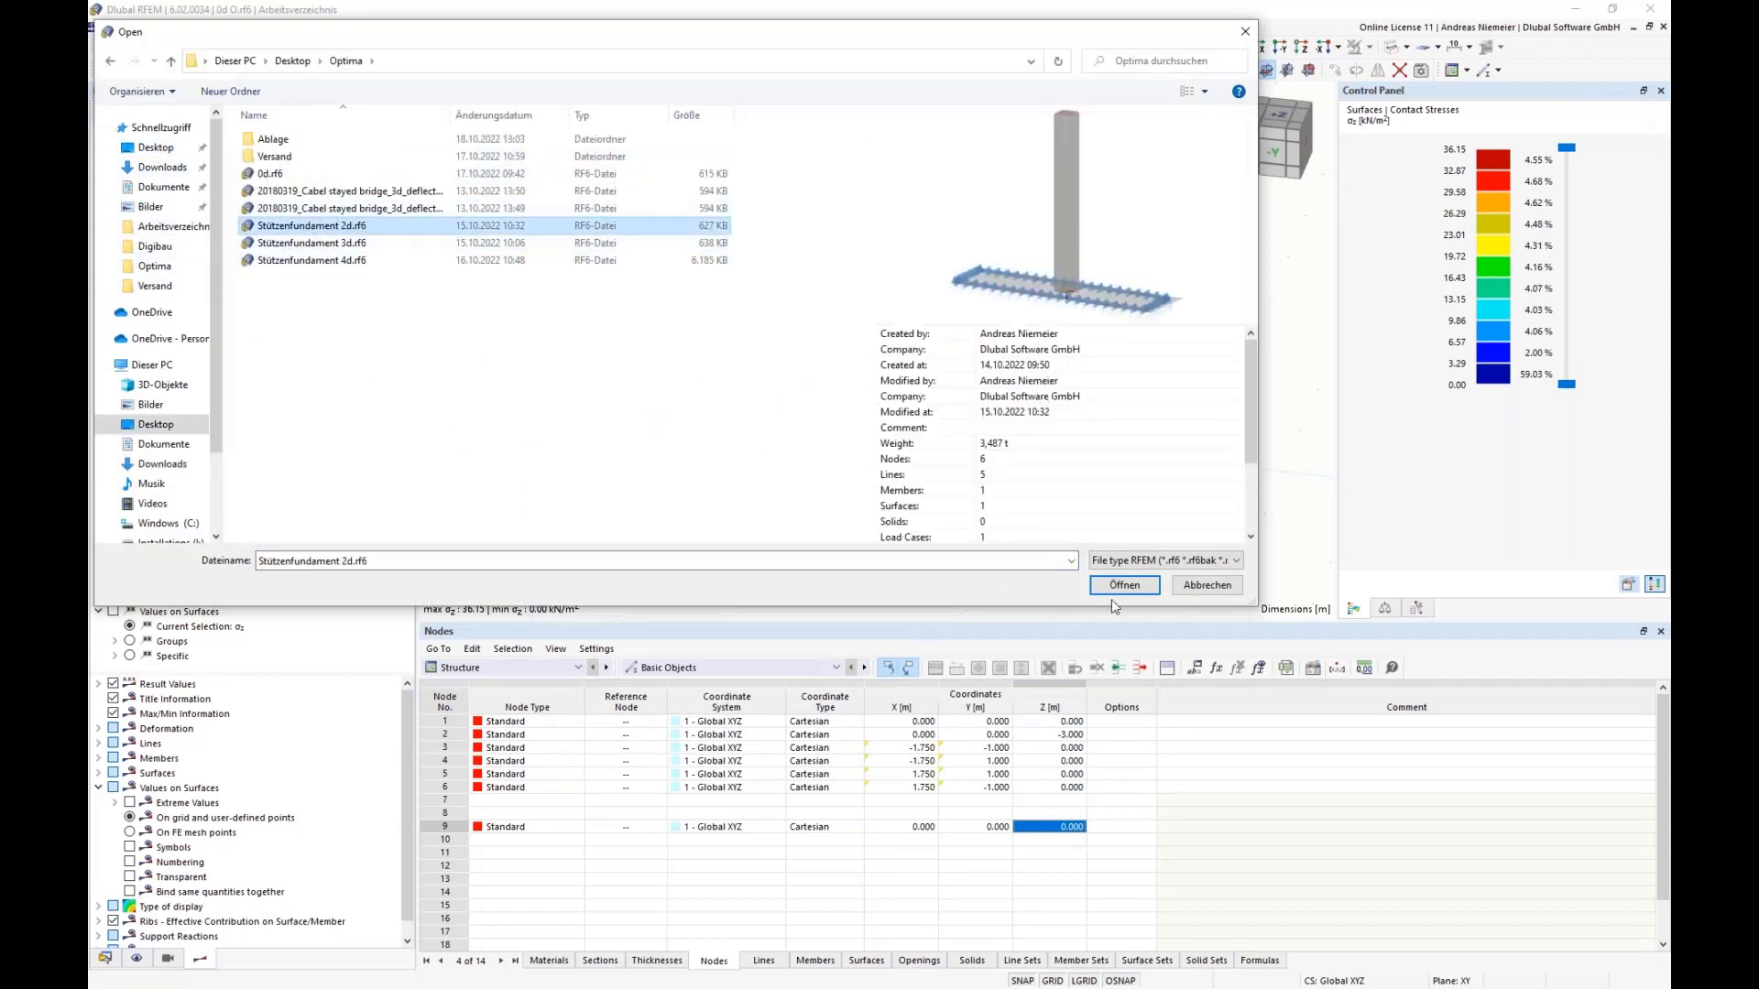
left_click(1123, 588)
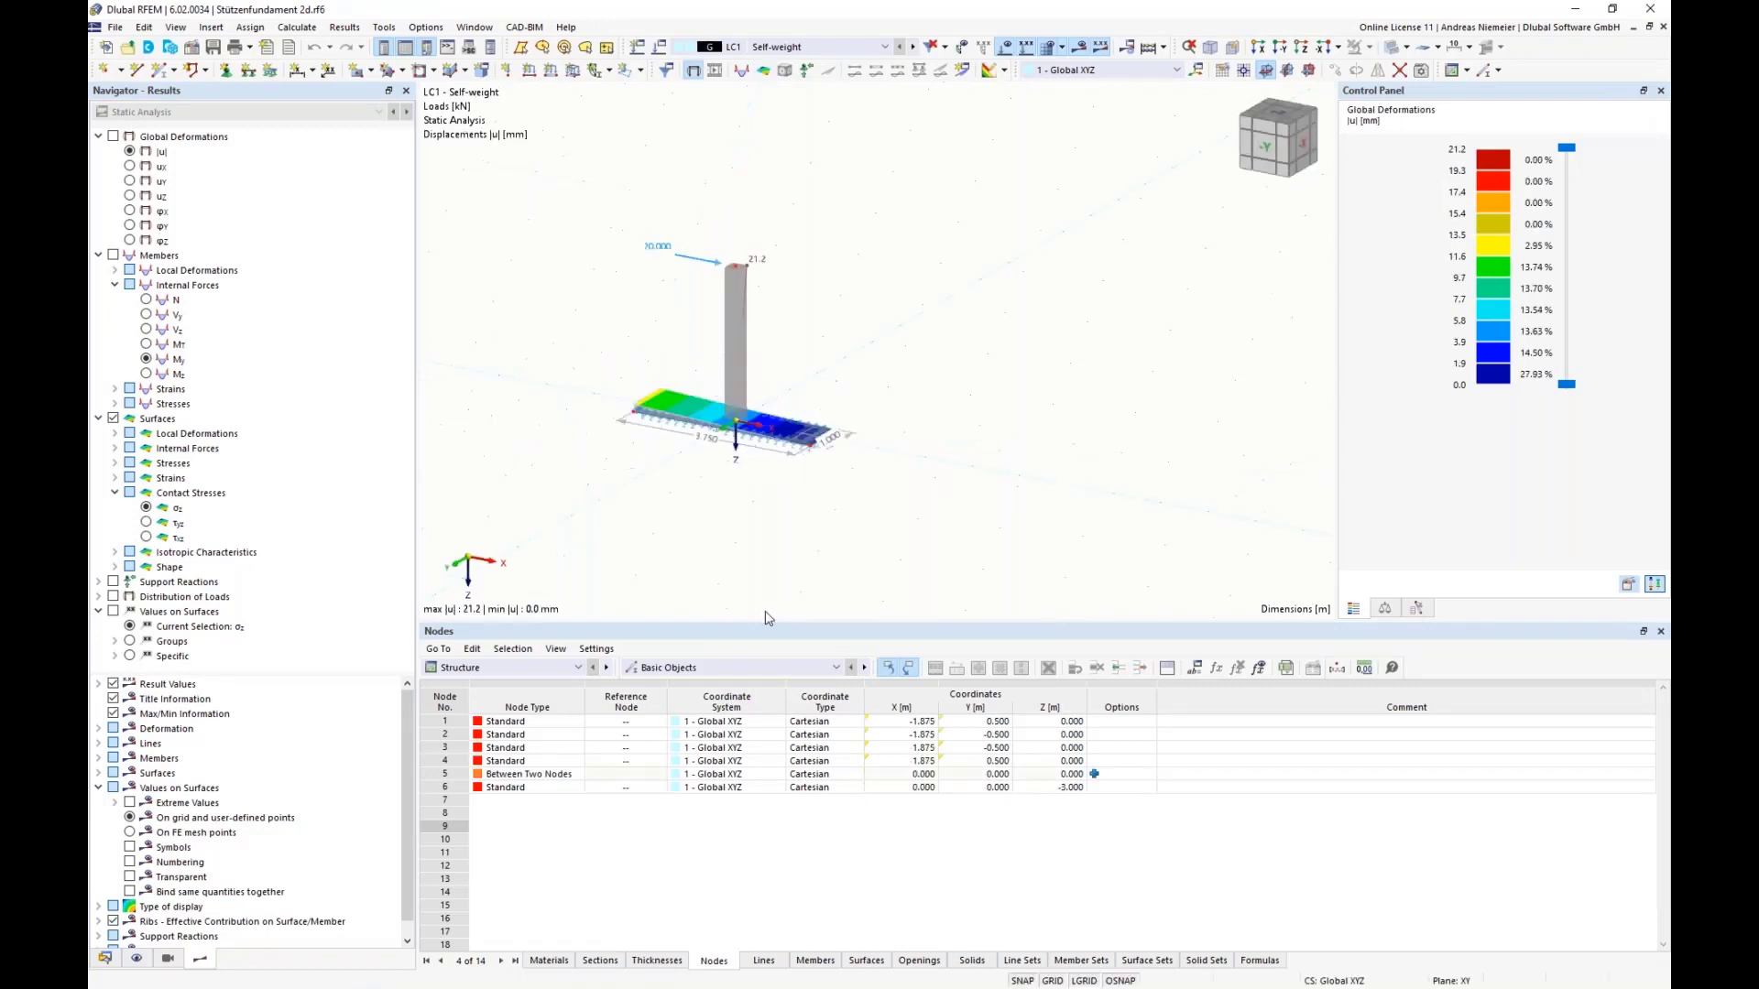
Step: Review the table of optimized values in the Stützenfundament 2d model, and close the model without saving changes
left_click(518, 668)
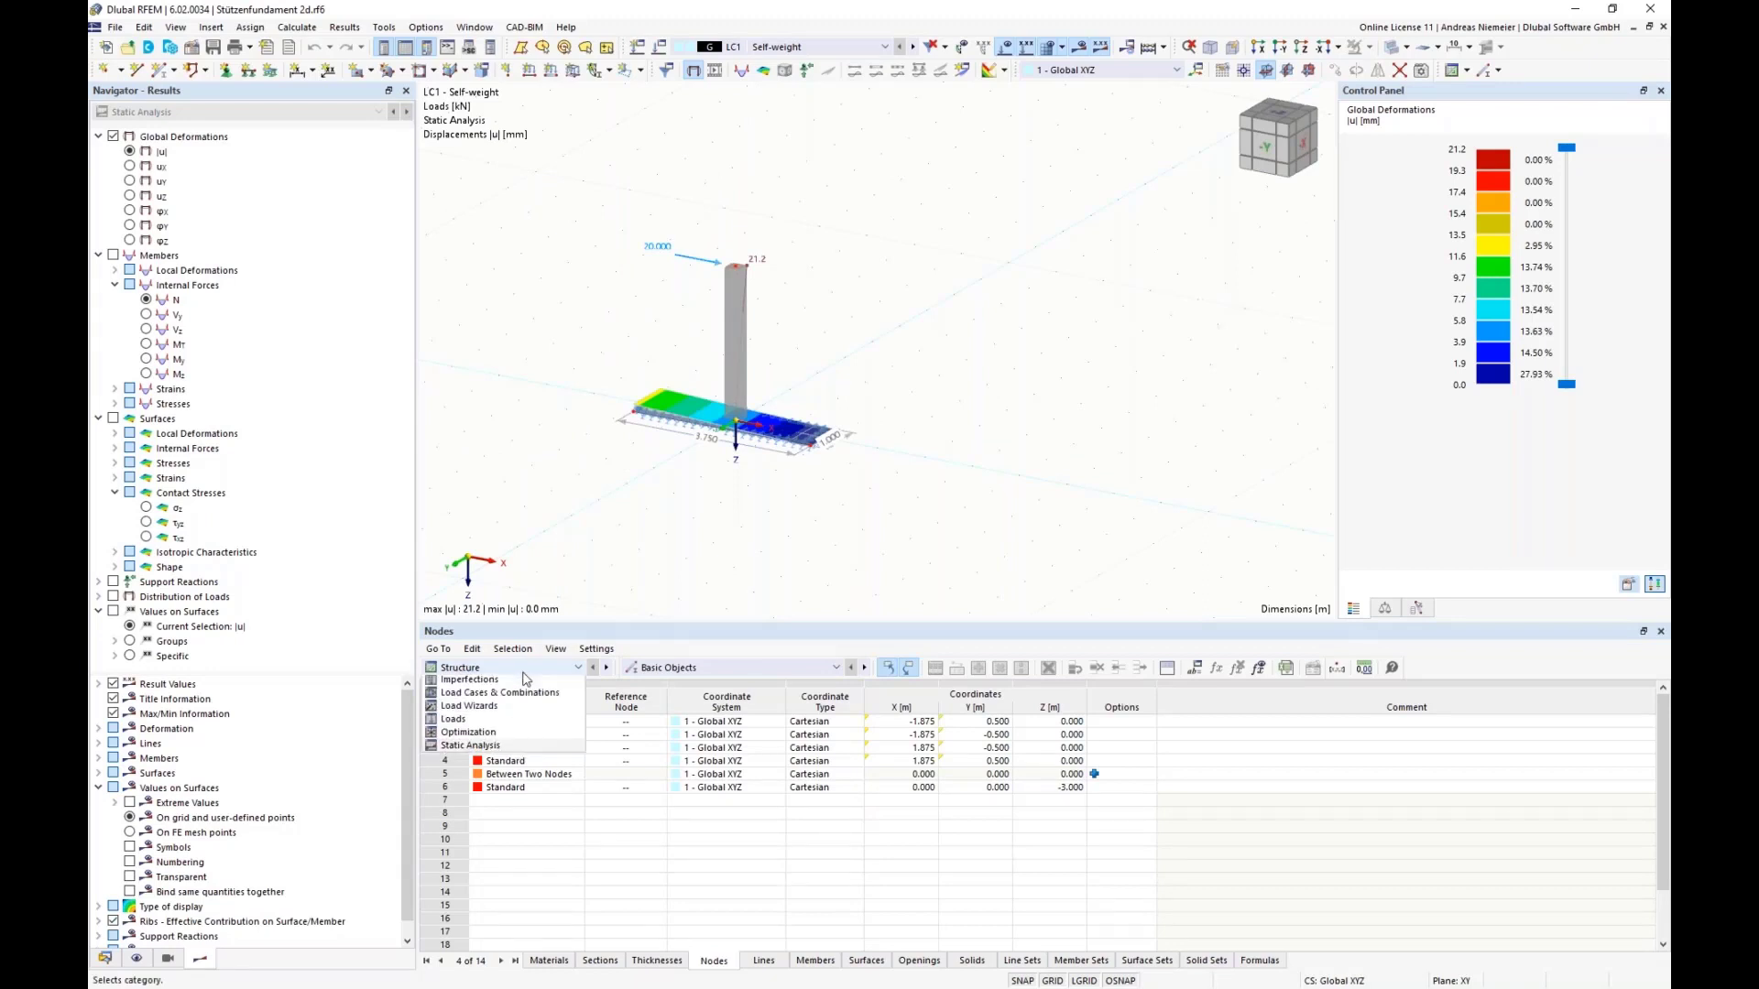
left_click(485, 732)
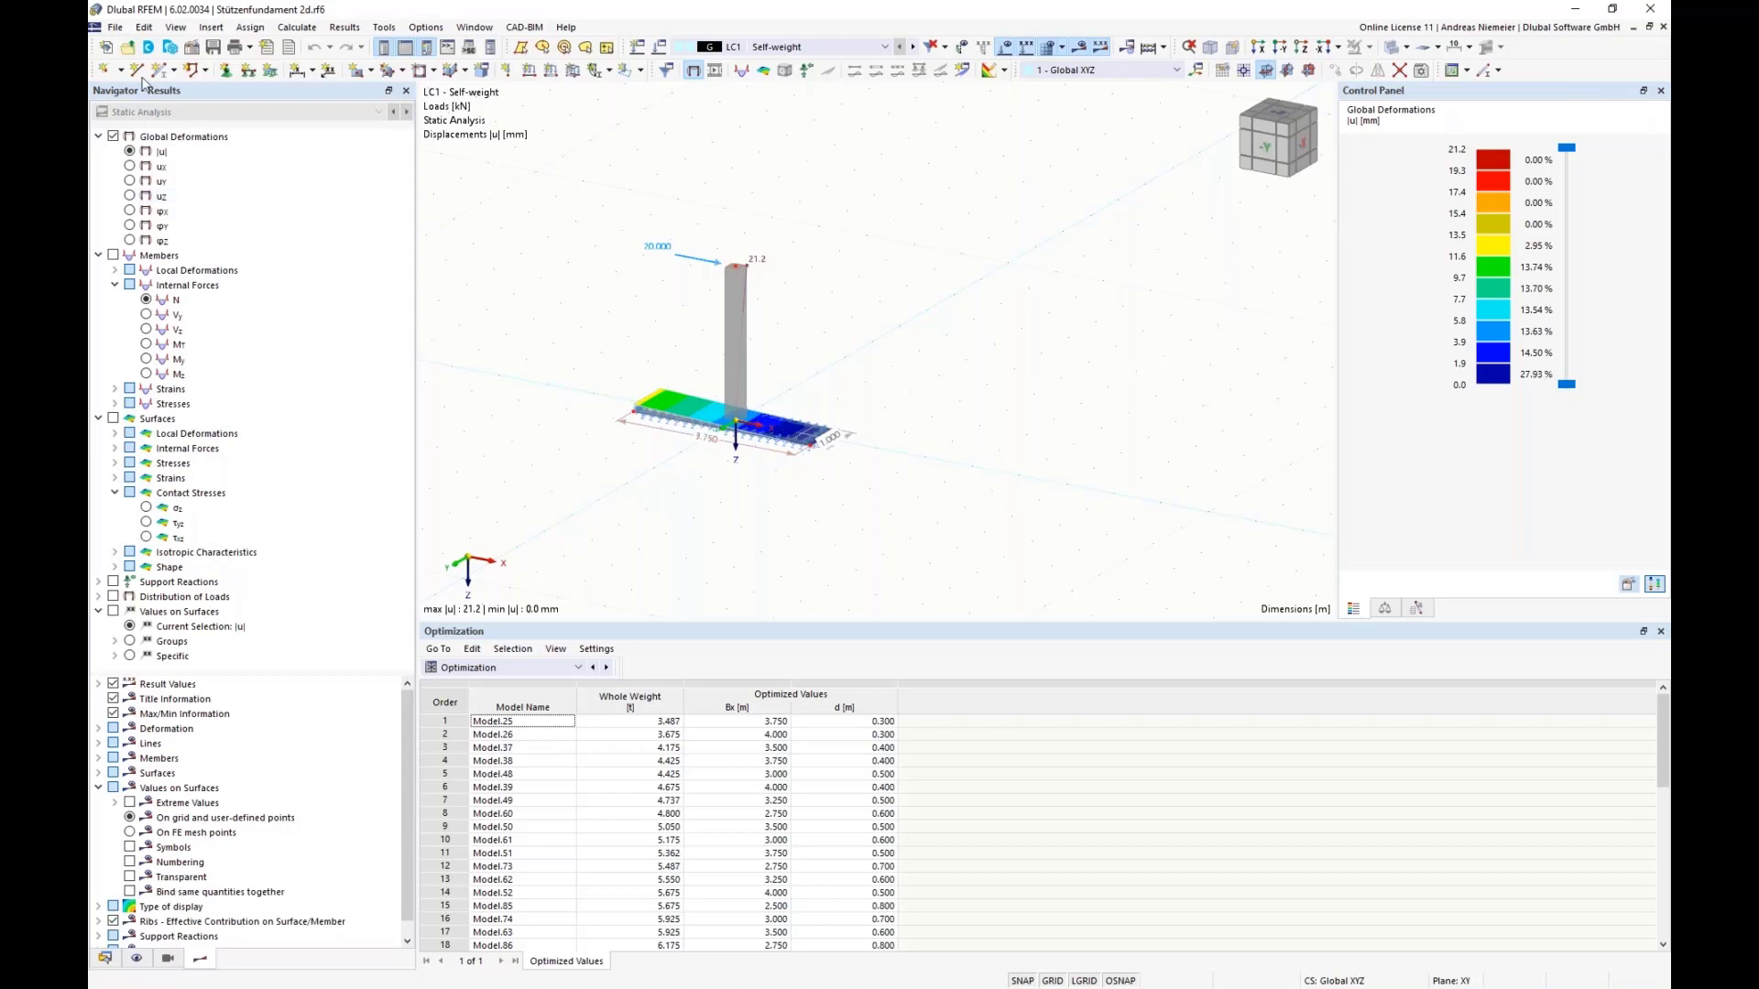
left_click(115, 29)
left_click(141, 84)
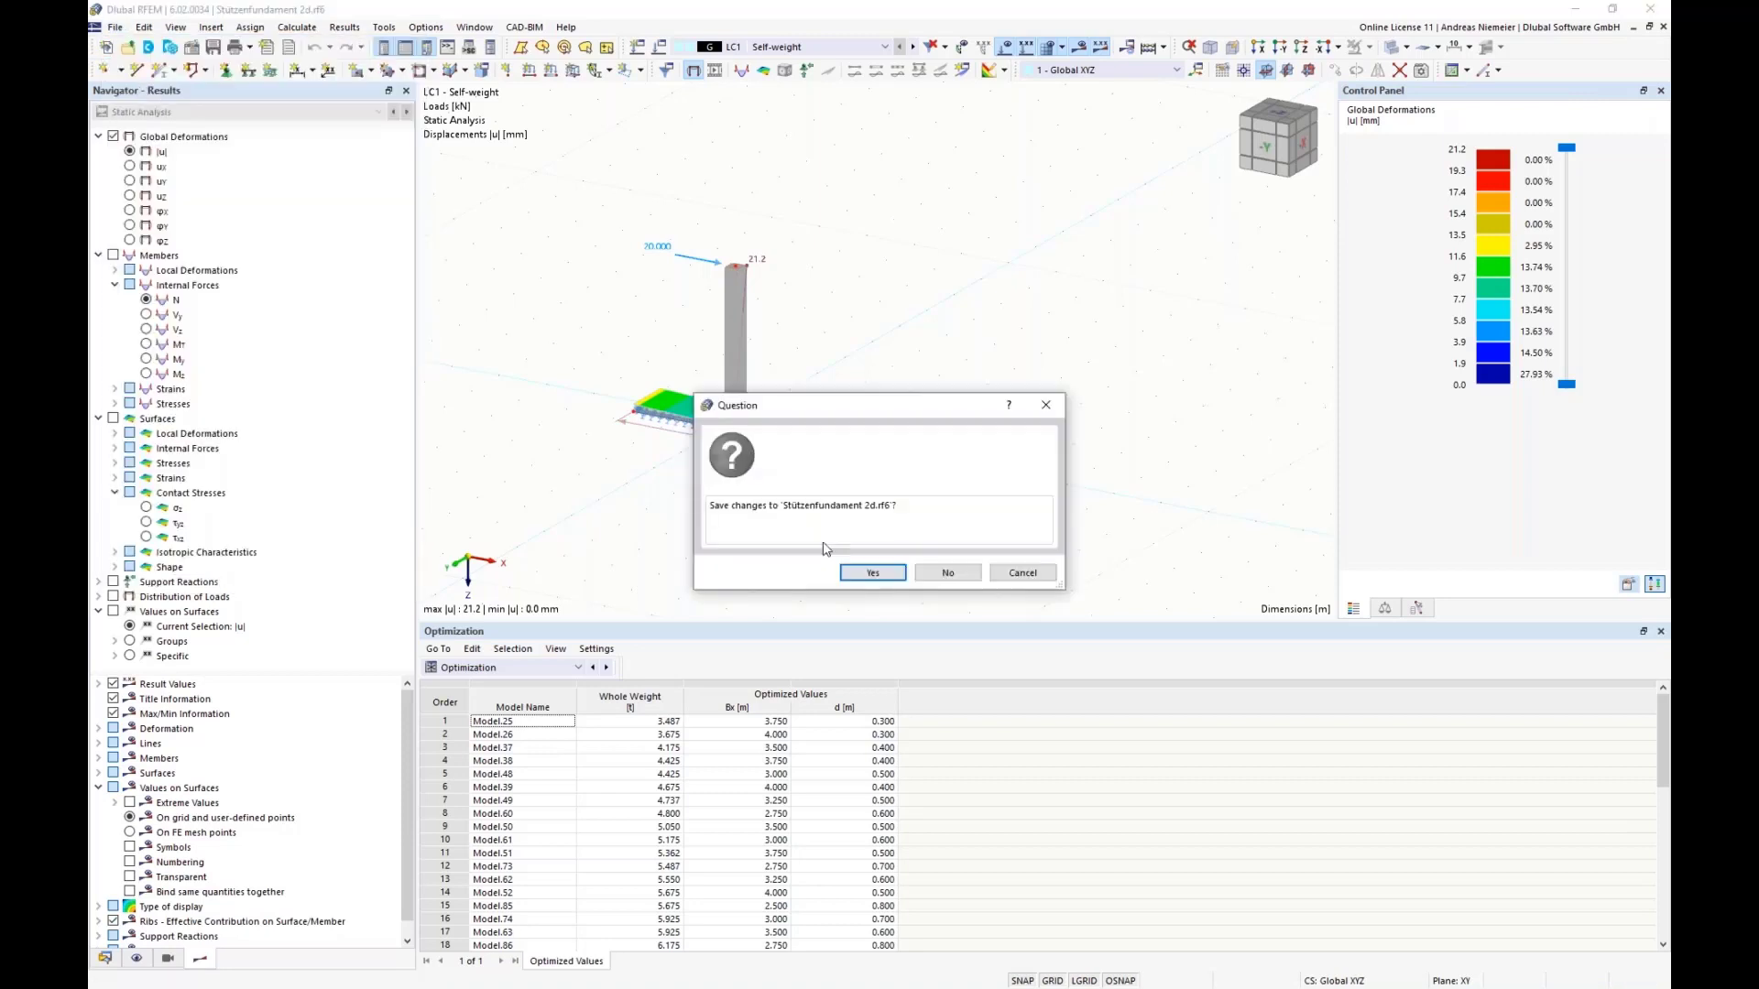
left_click(951, 575)
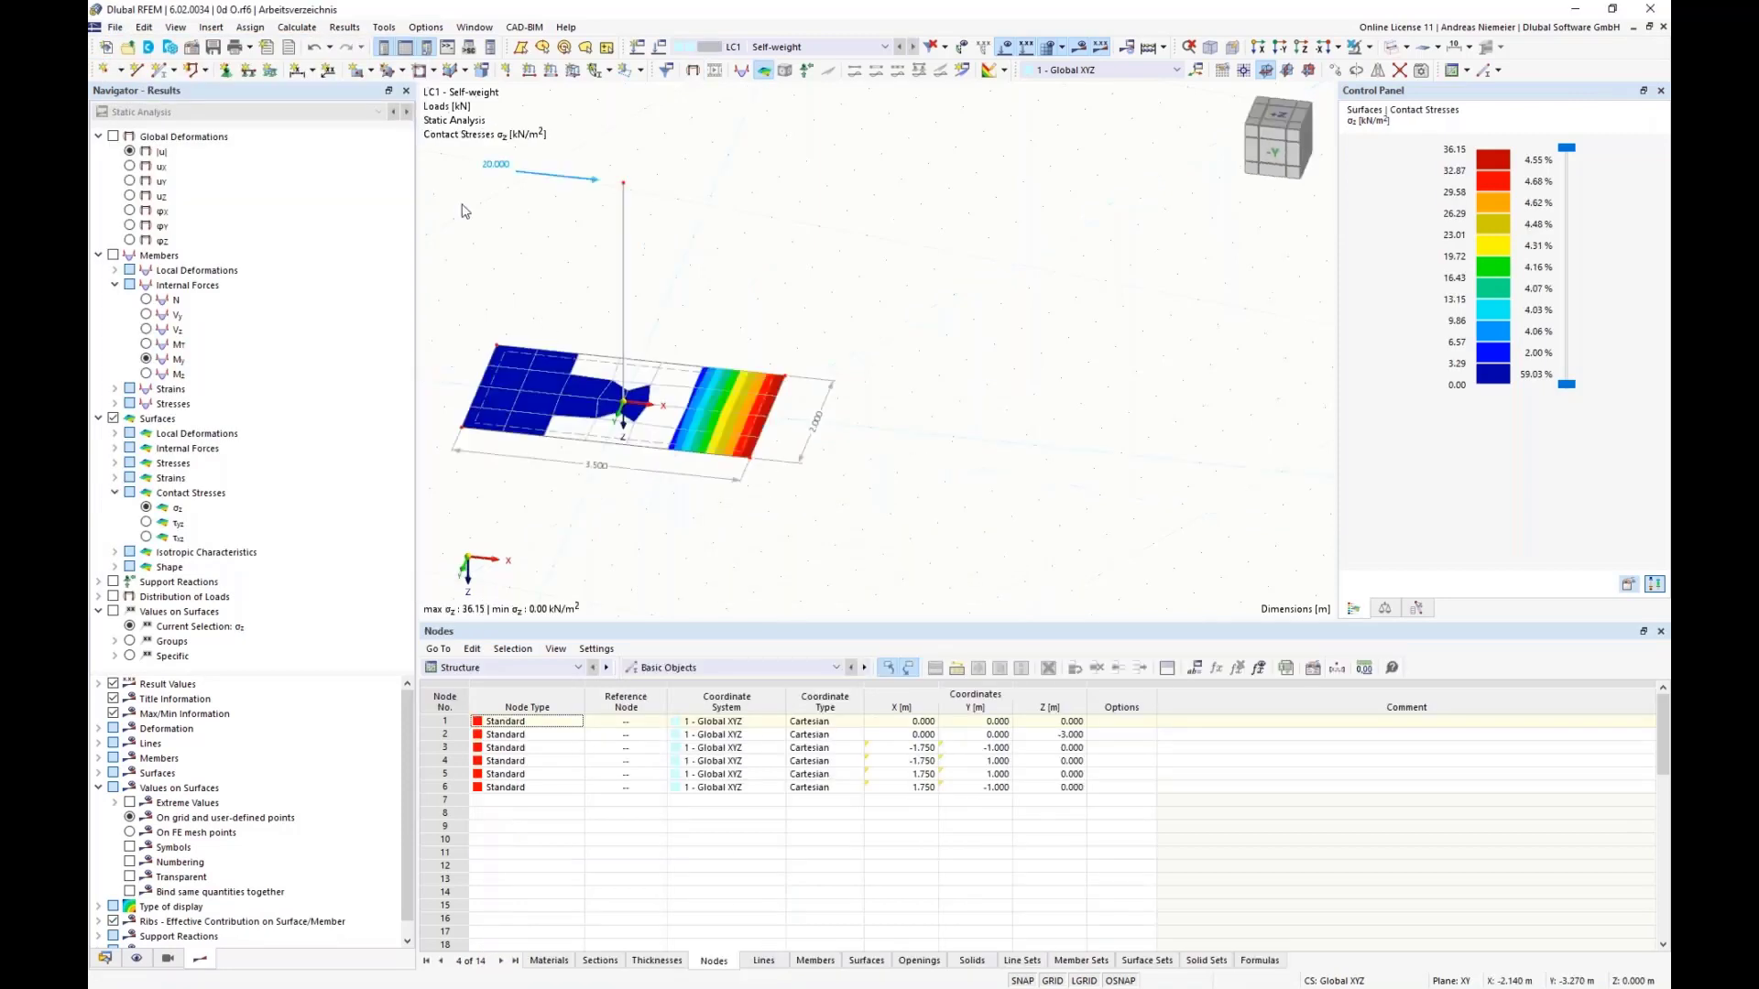
Step: Open the model Stützenfundament 3d.rf6 and examine its lightest variant in the table of optimized values
left_click(120, 30)
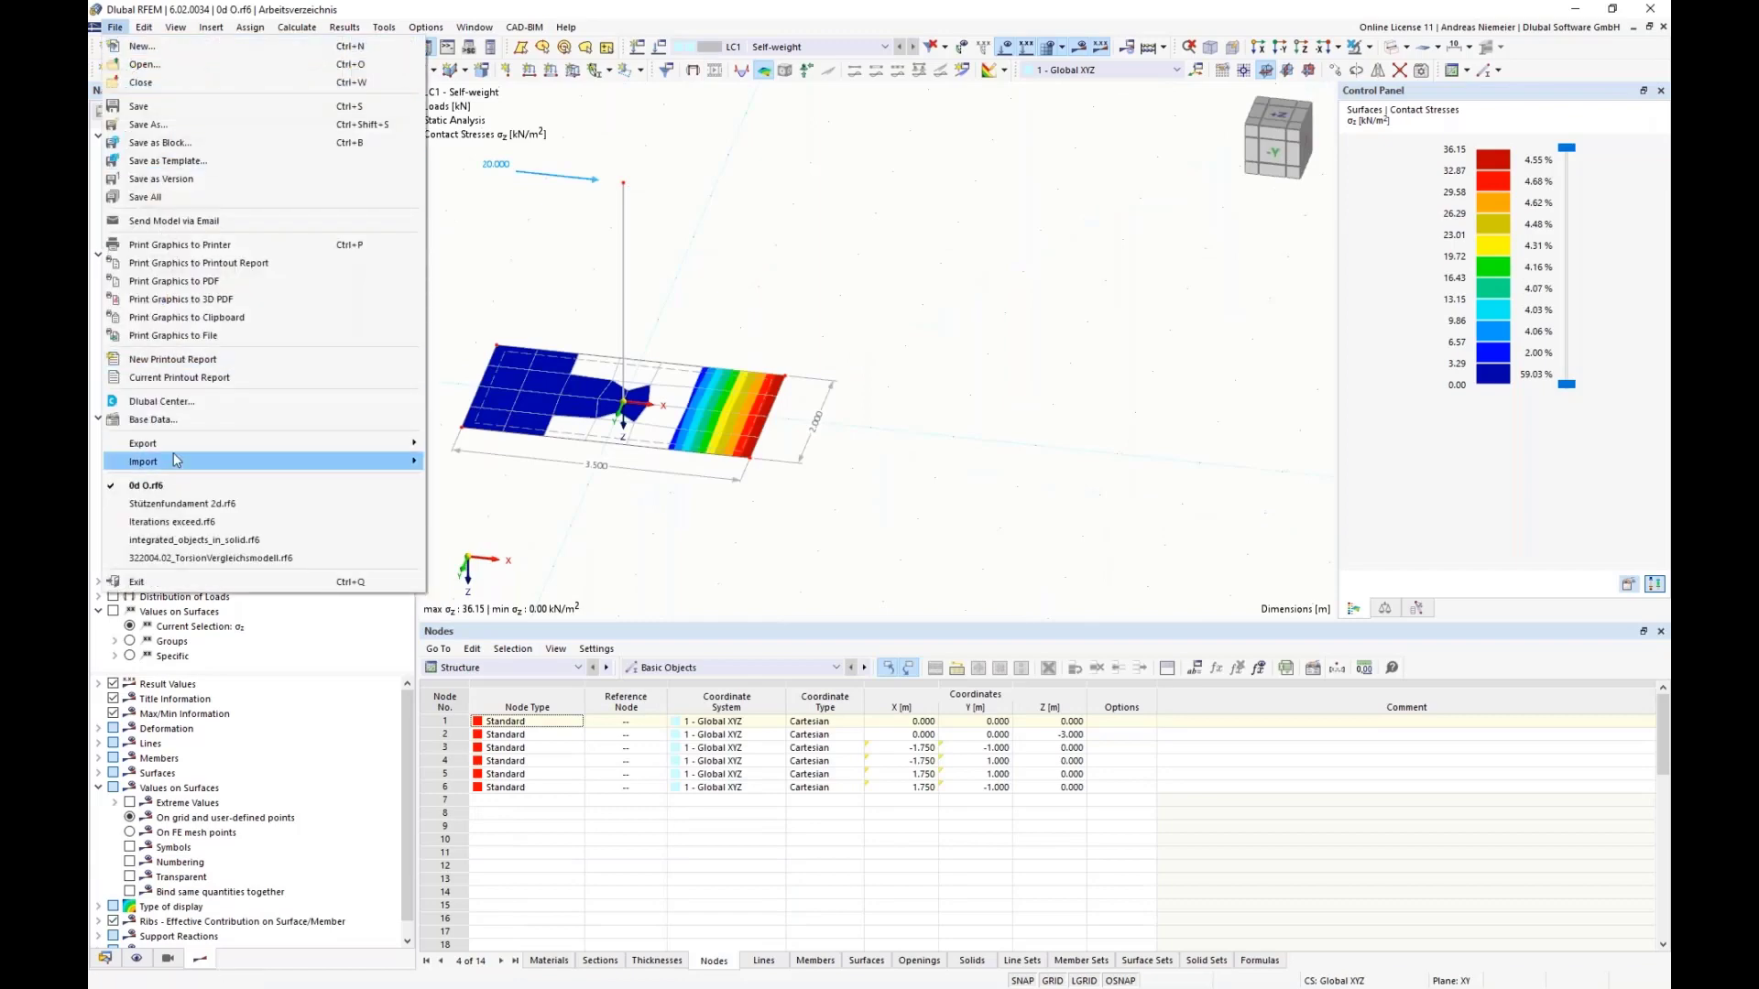
left_click(144, 65)
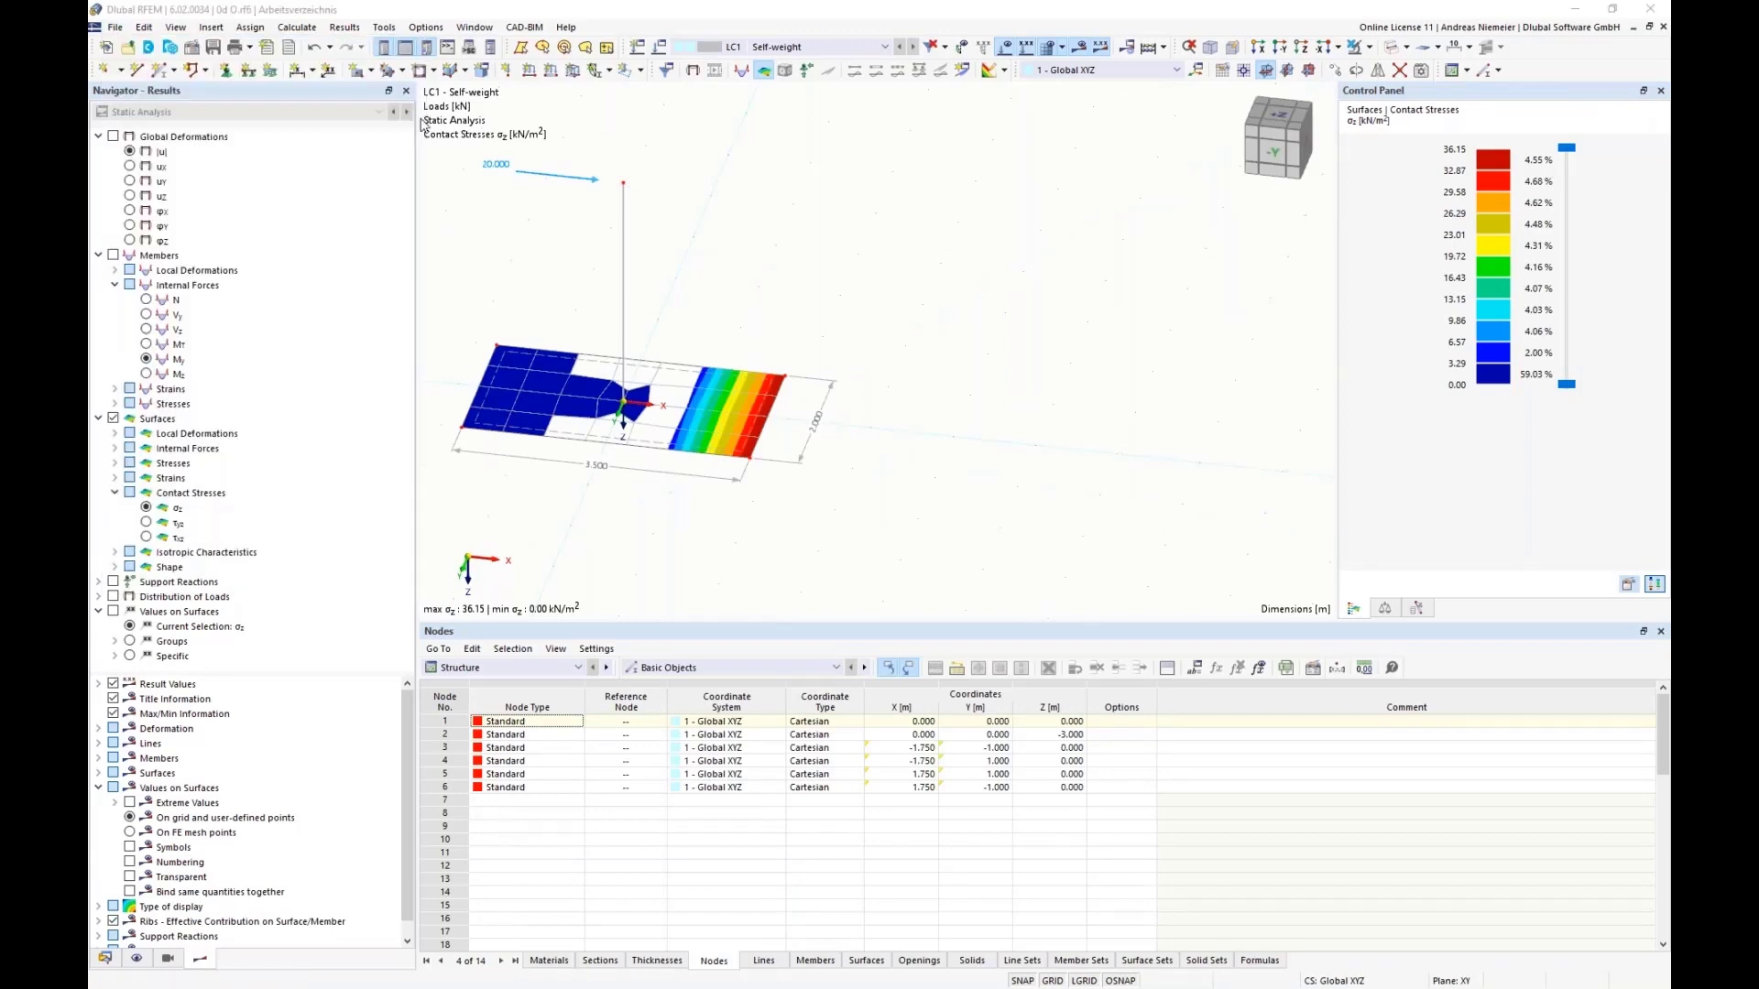
left_click(322, 243)
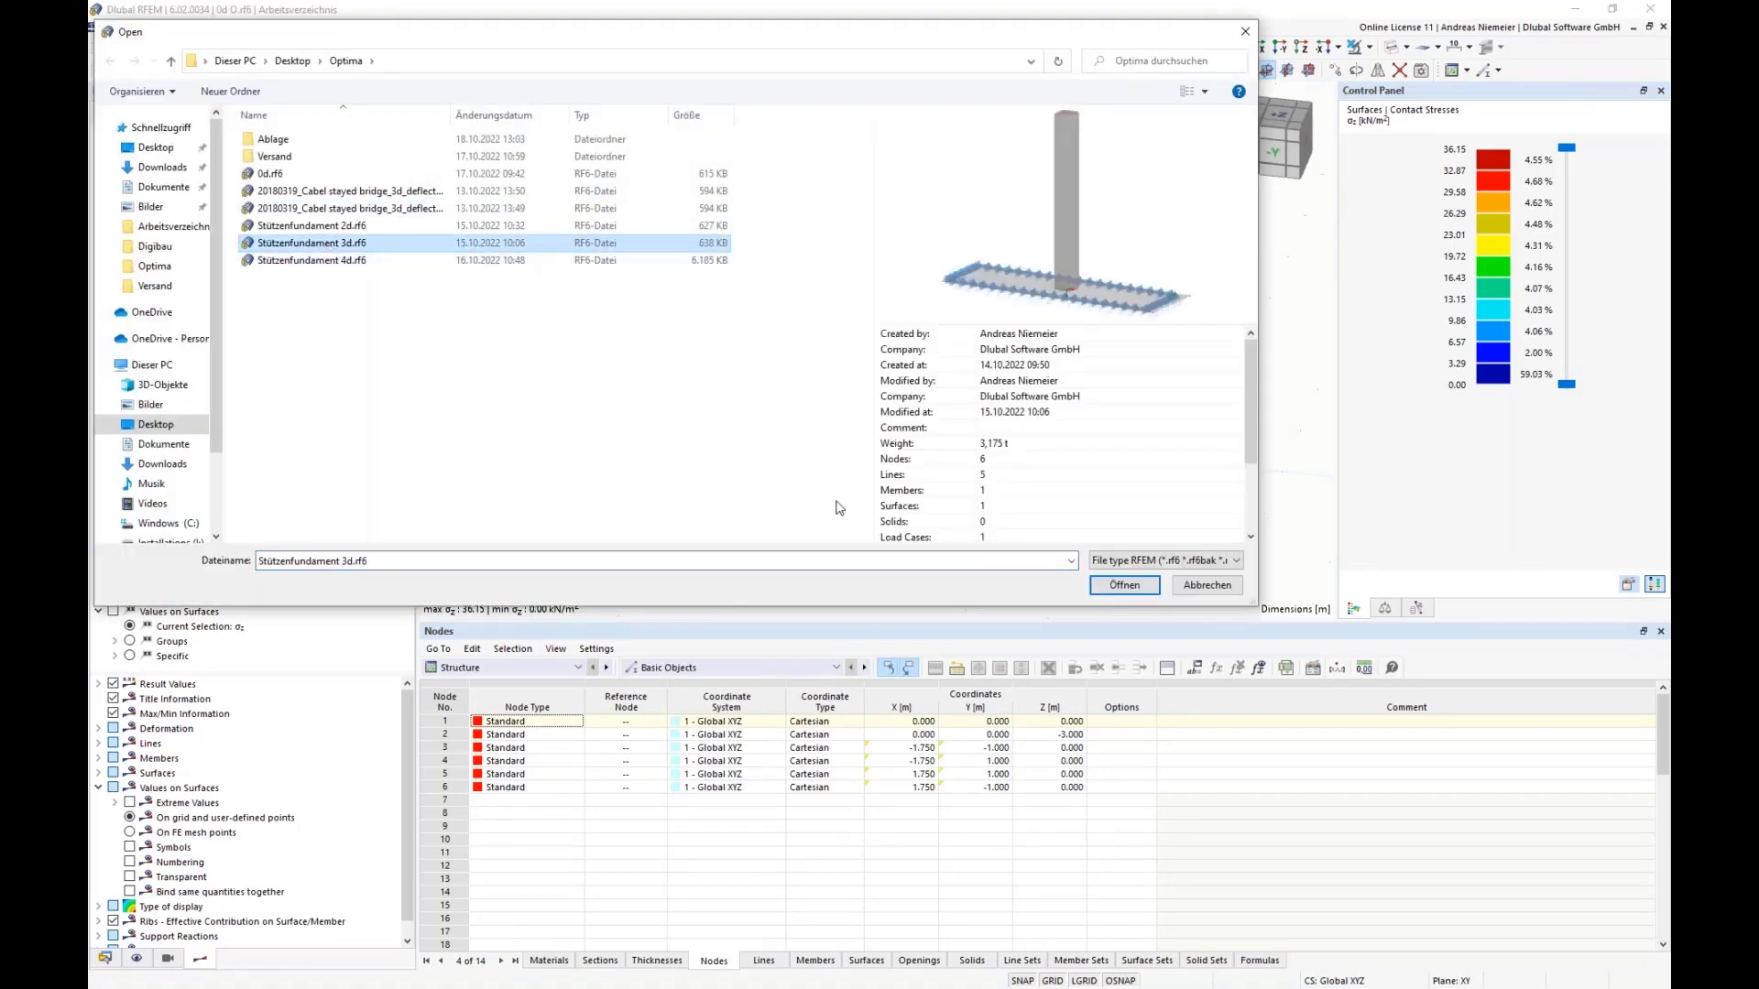
left_click(1119, 584)
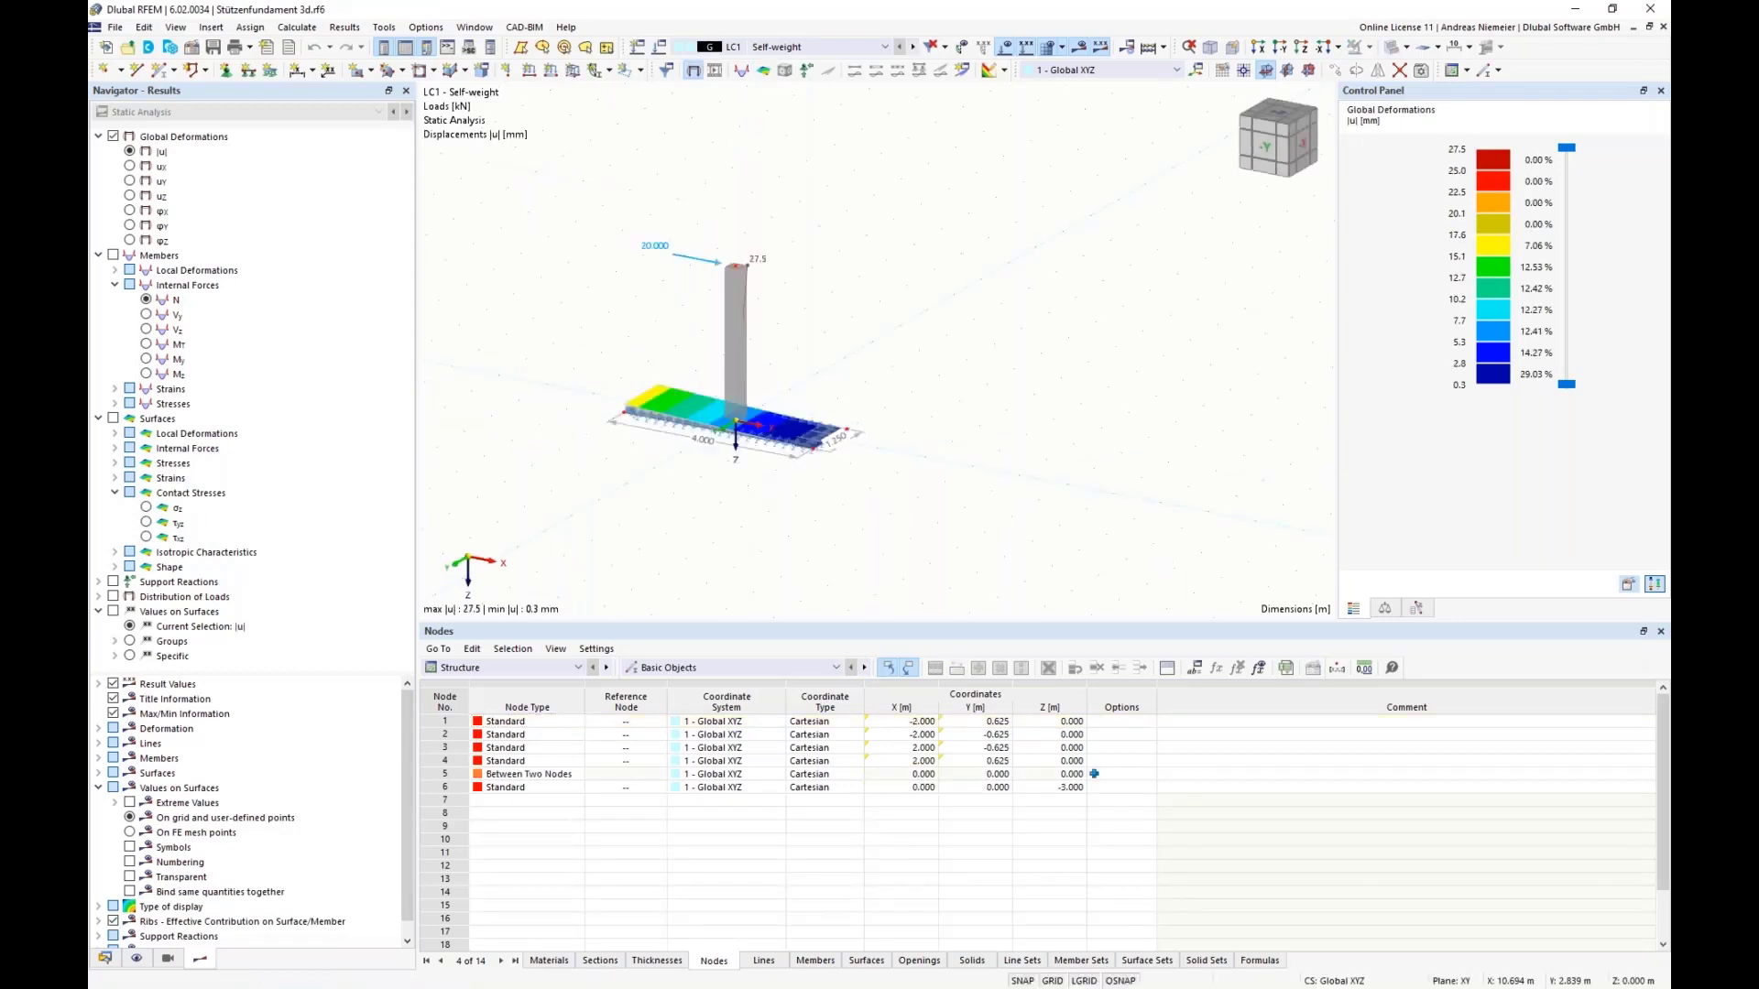
left_click(500, 674)
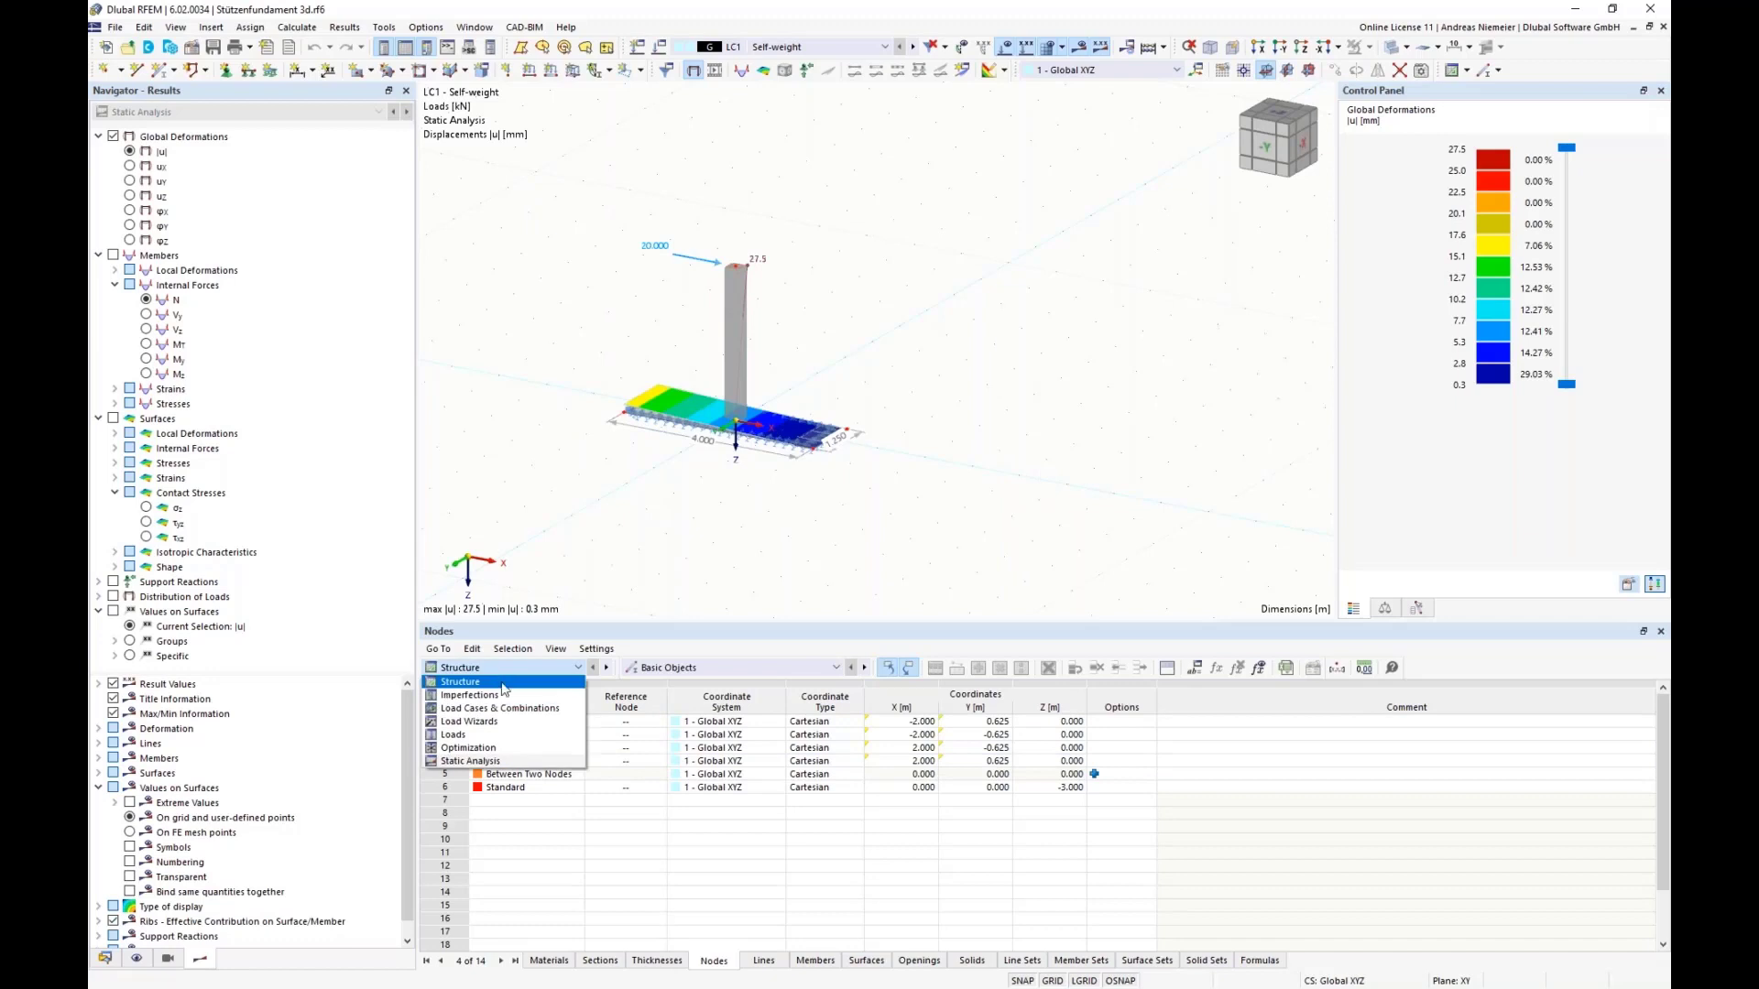
left_click(531, 749)
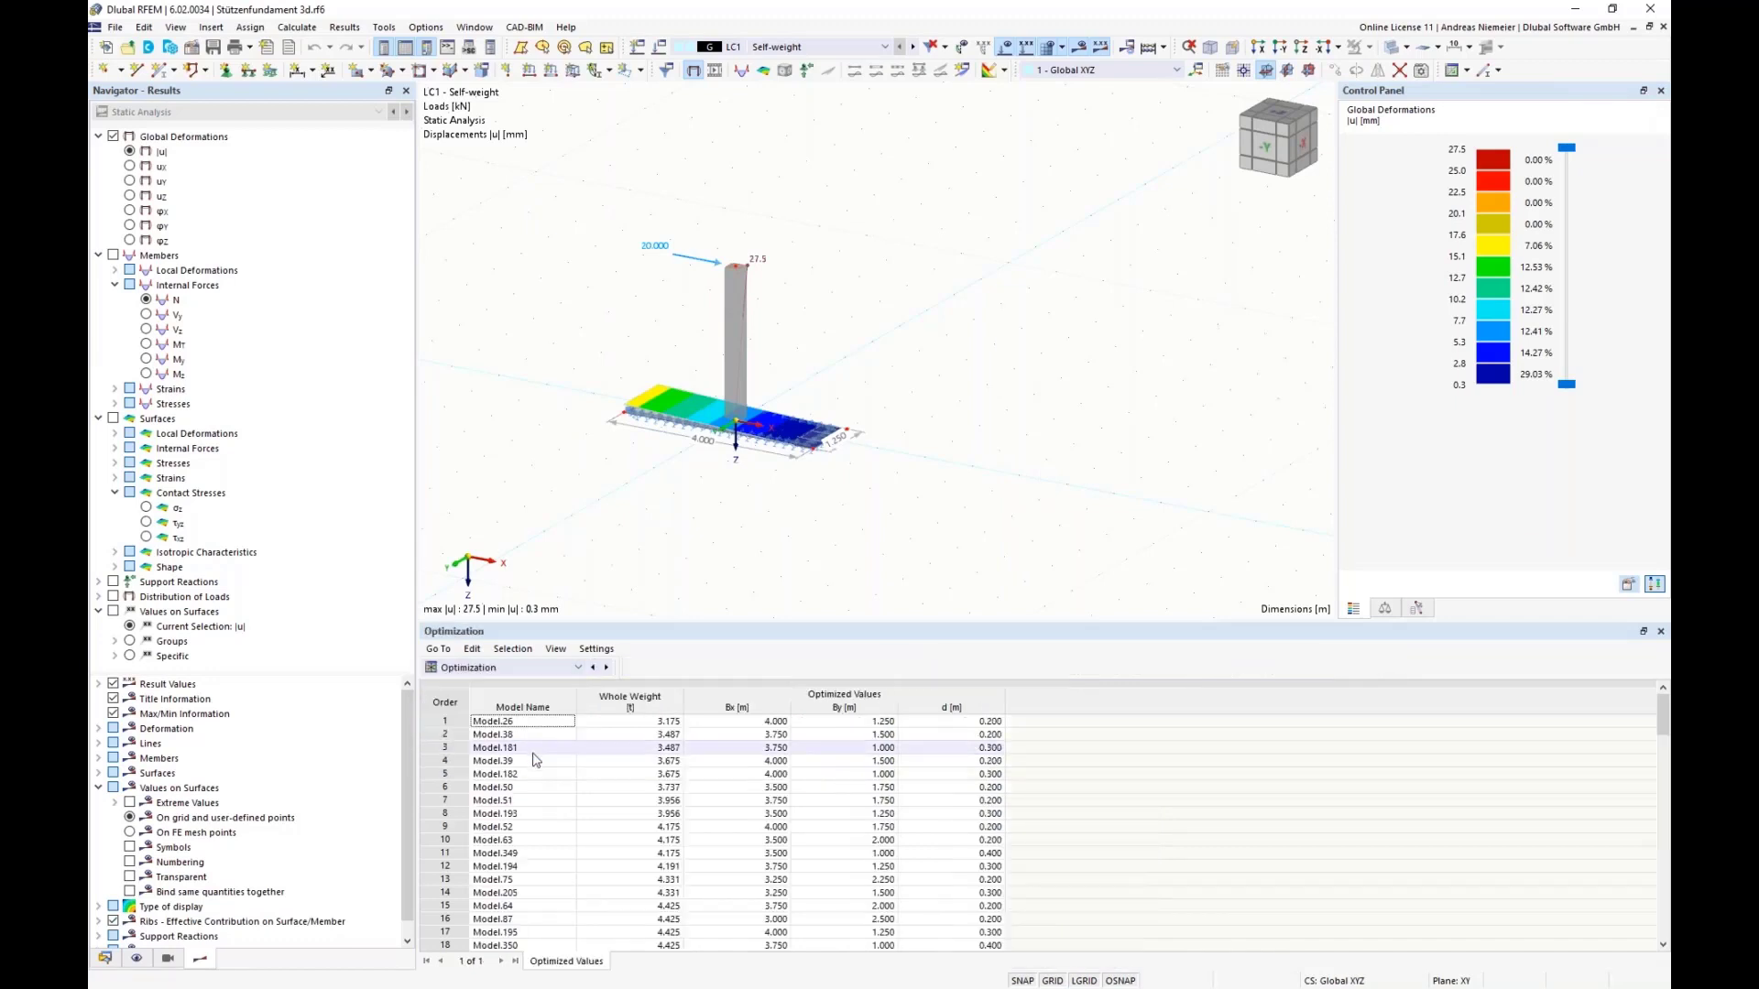
left_click(664, 723)
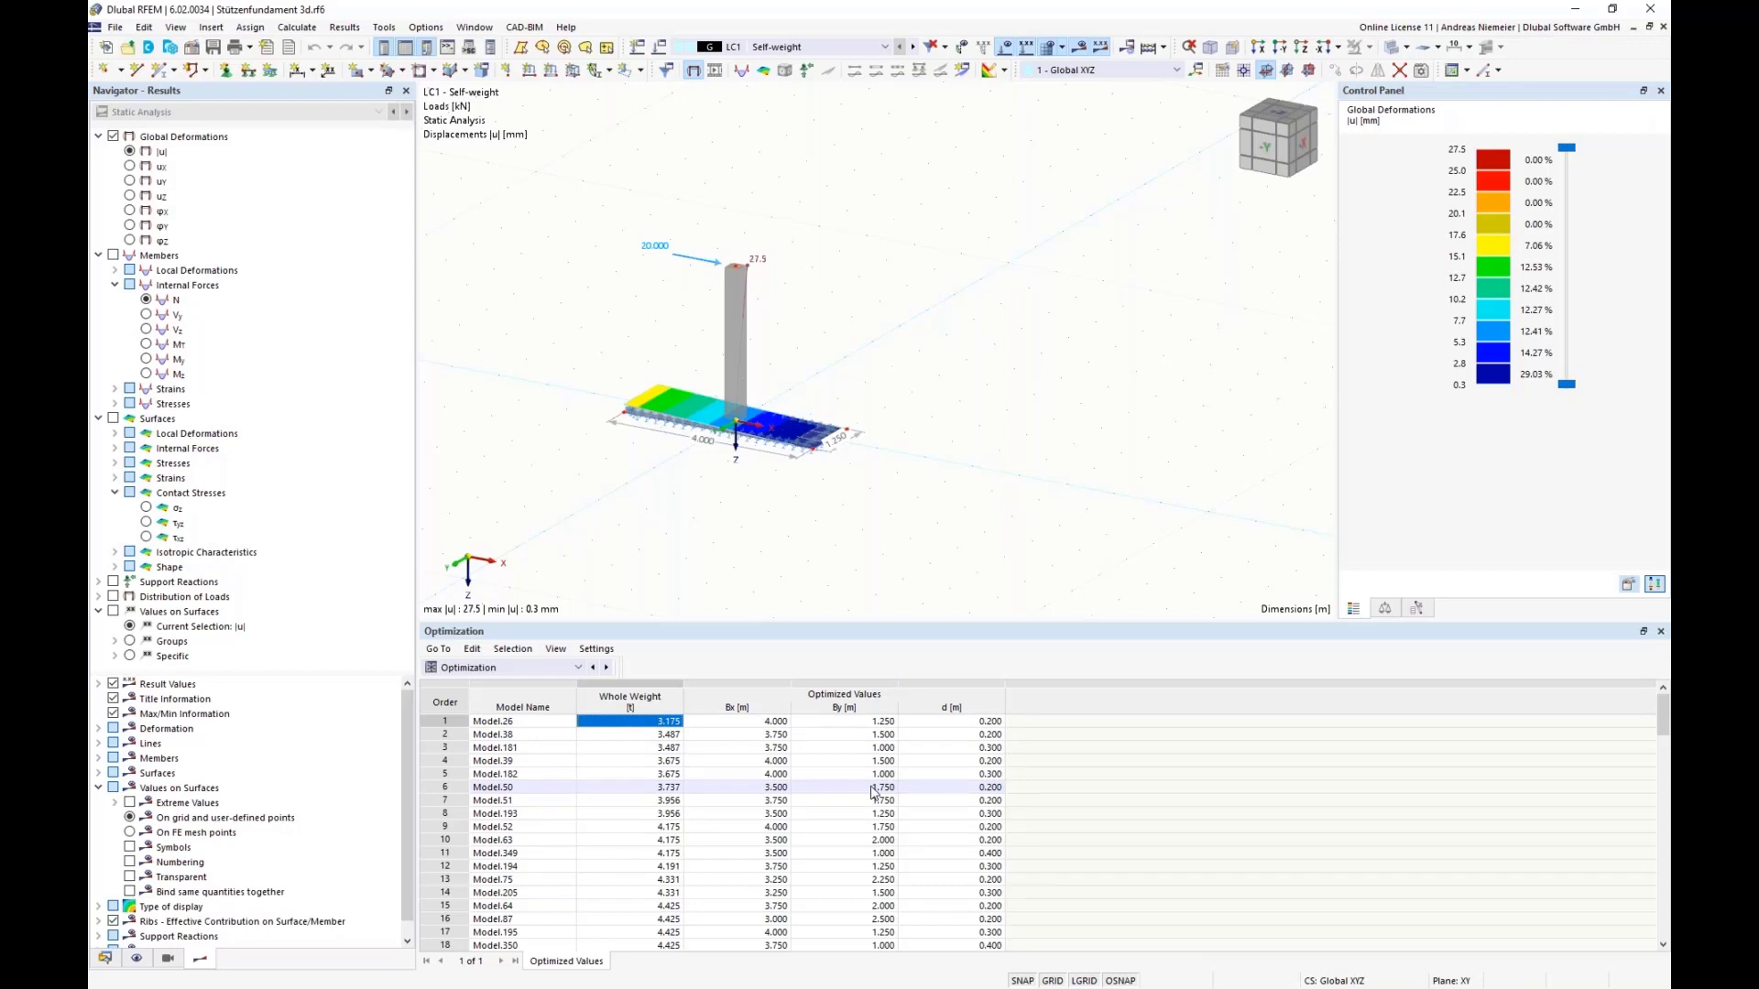
Step: Review the values to optimize and the available optimizers in the optimization settings, and cancel without changing them
left_click(297, 27)
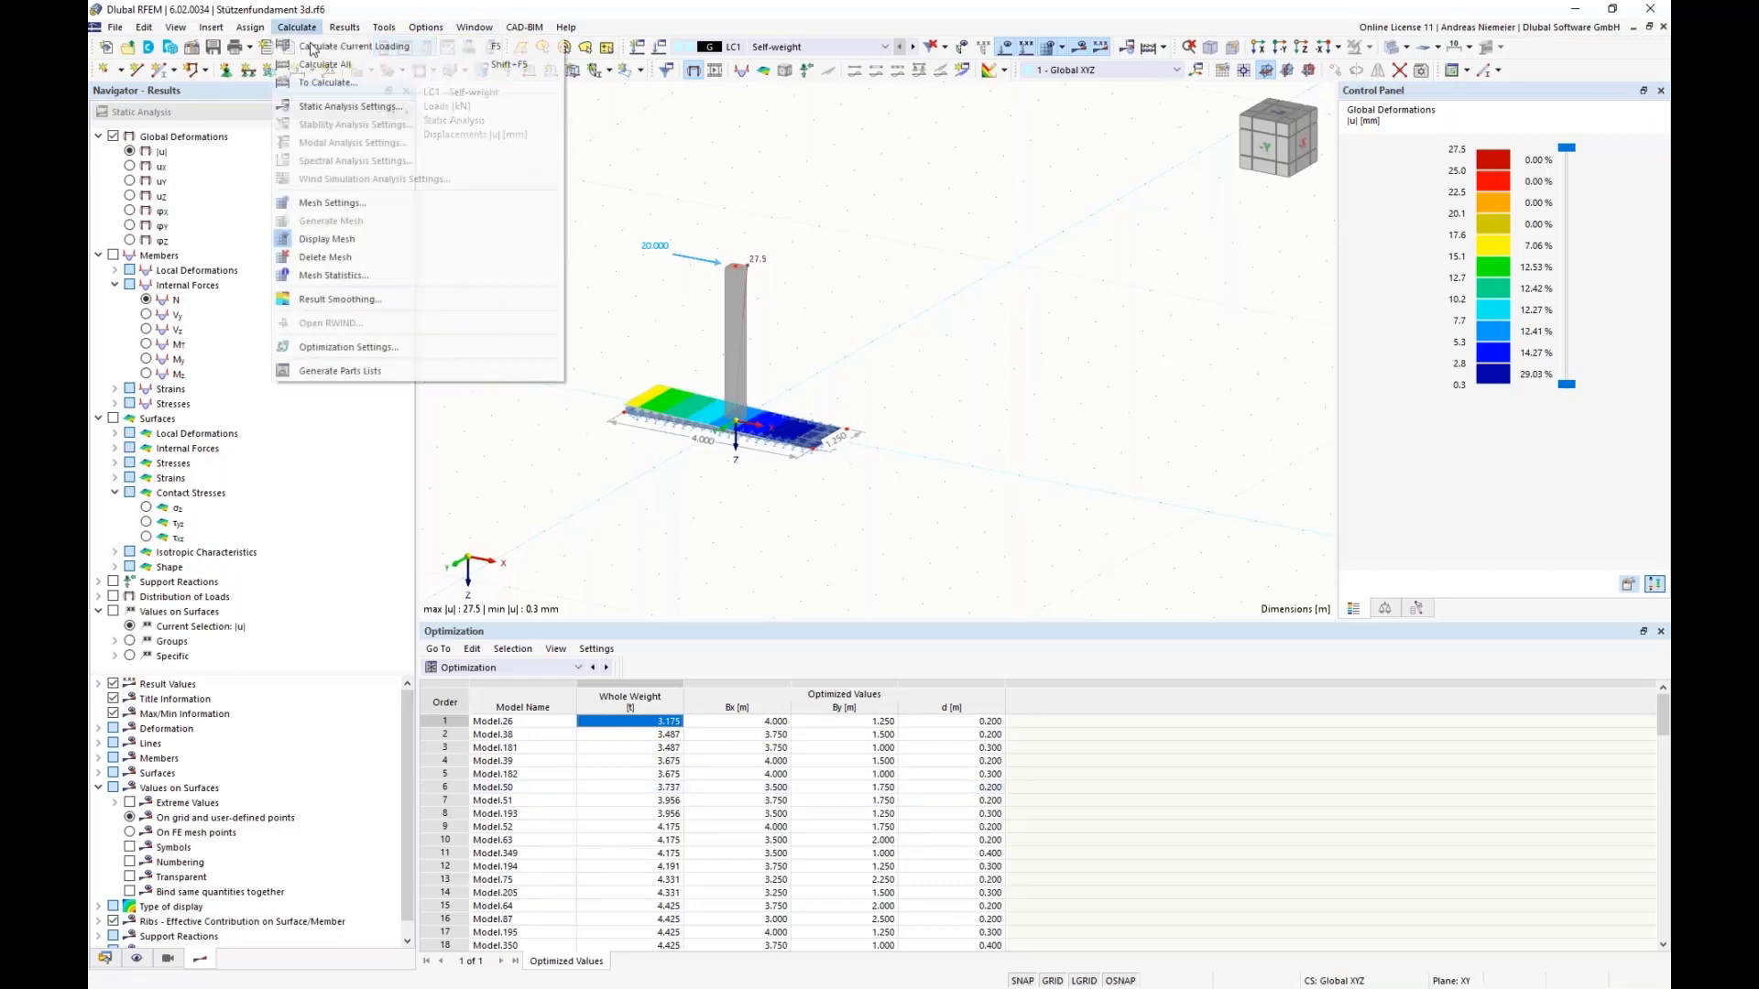
left_click(388, 347)
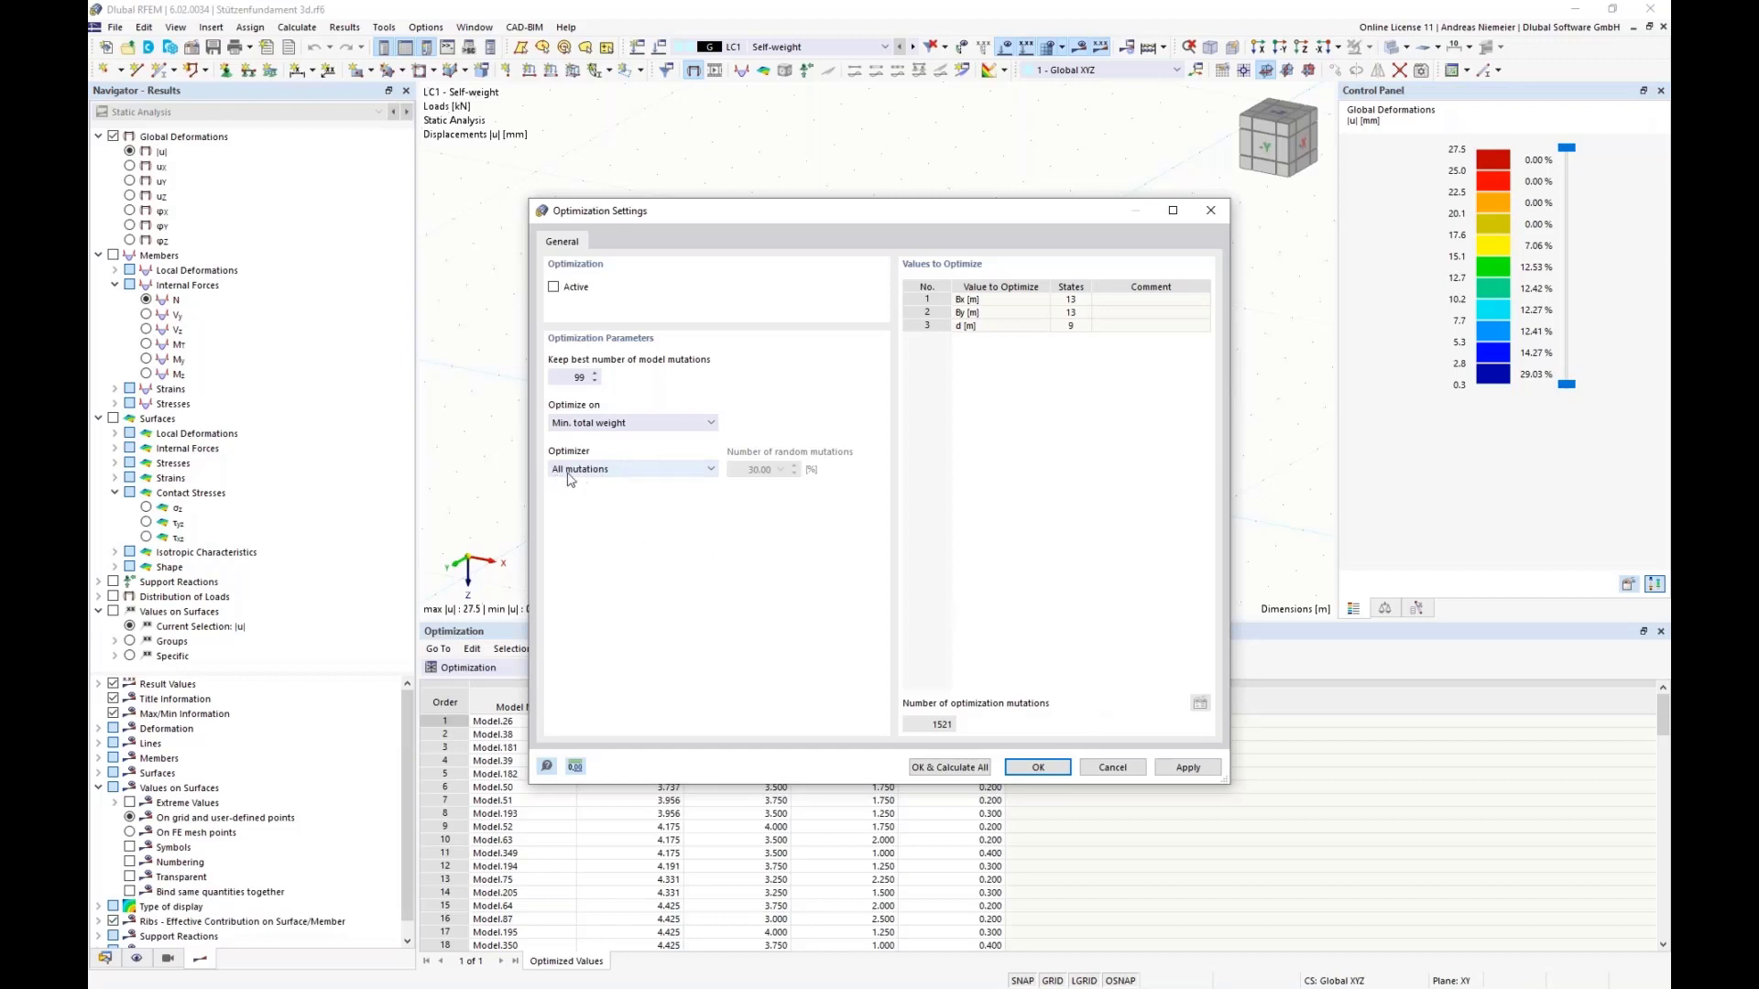
left_click(627, 472)
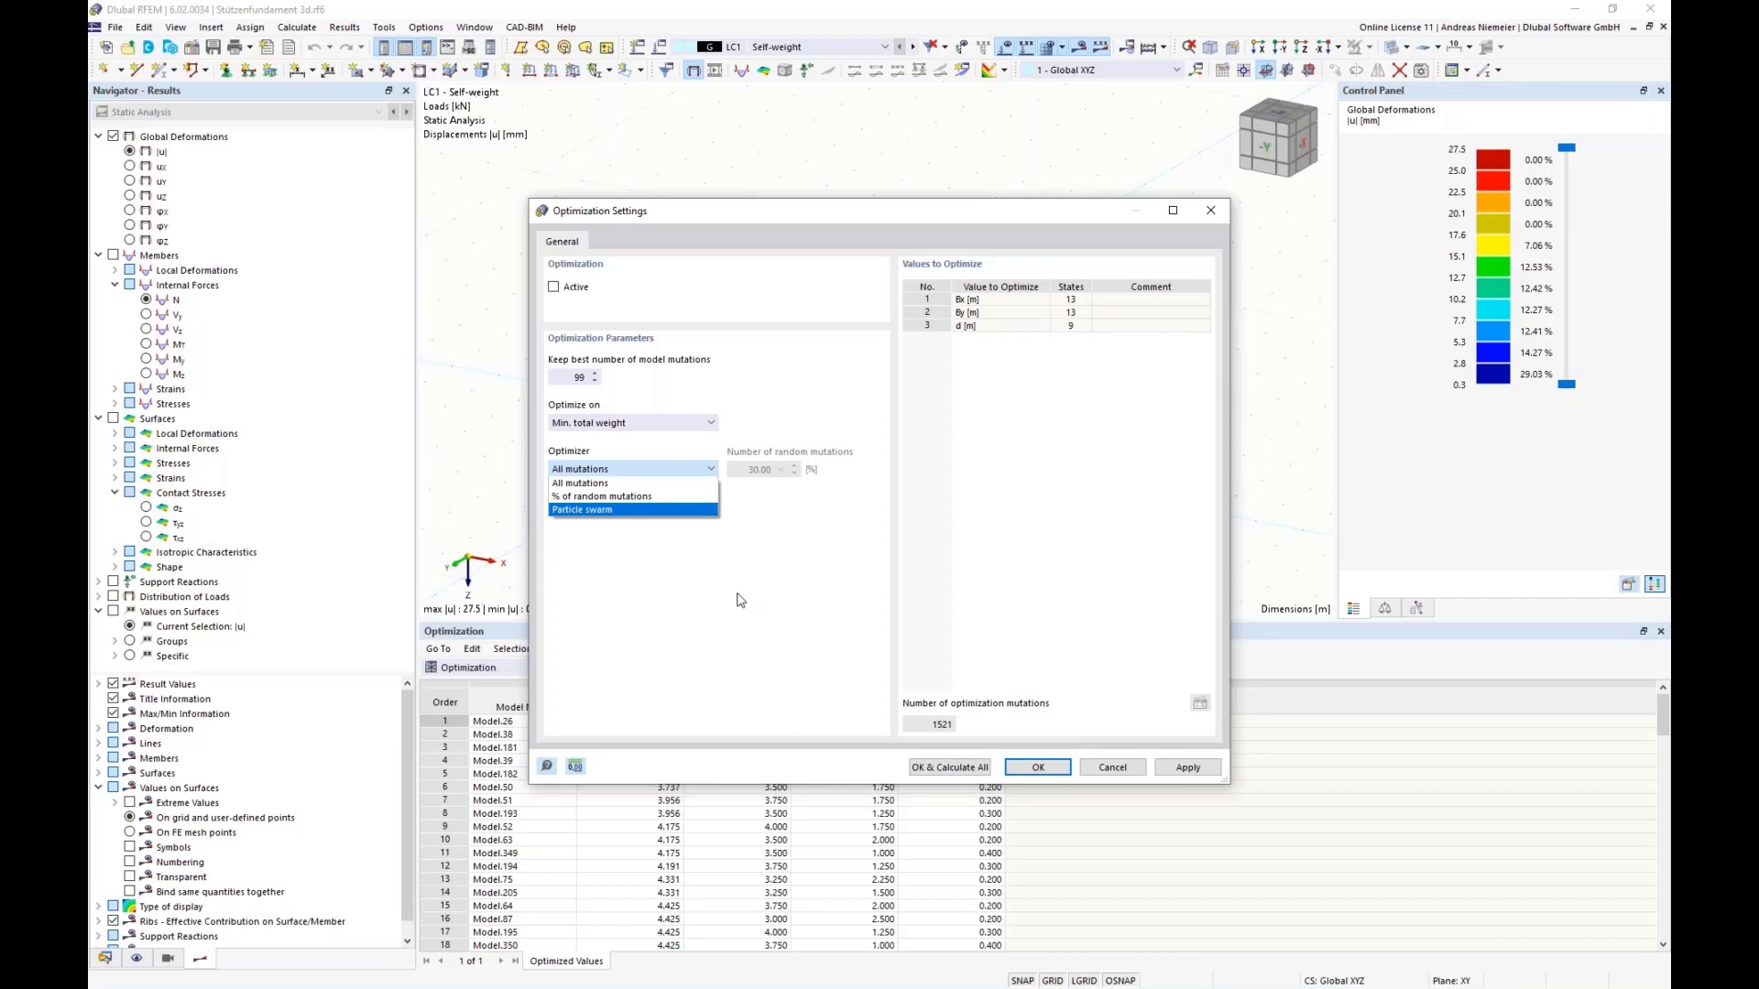
left_click(915, 600)
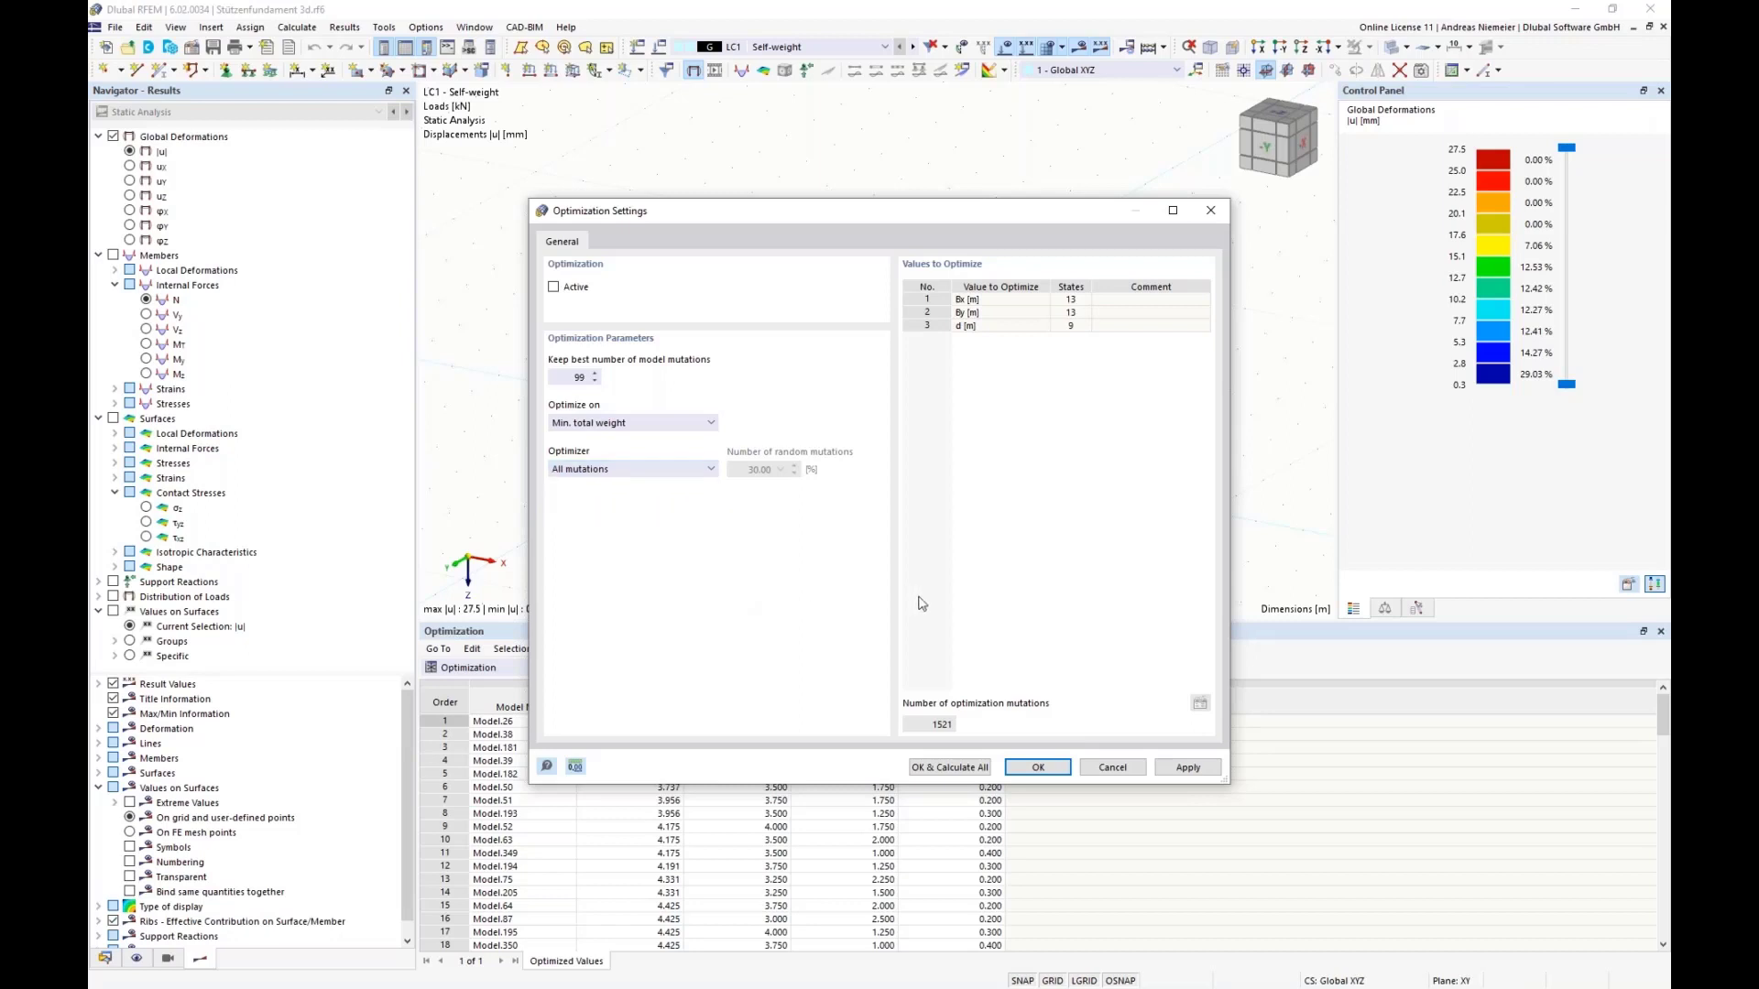
left_click(1123, 772)
Step: Close the Stützenfundament 3d model without saving changes
left_click(114, 27)
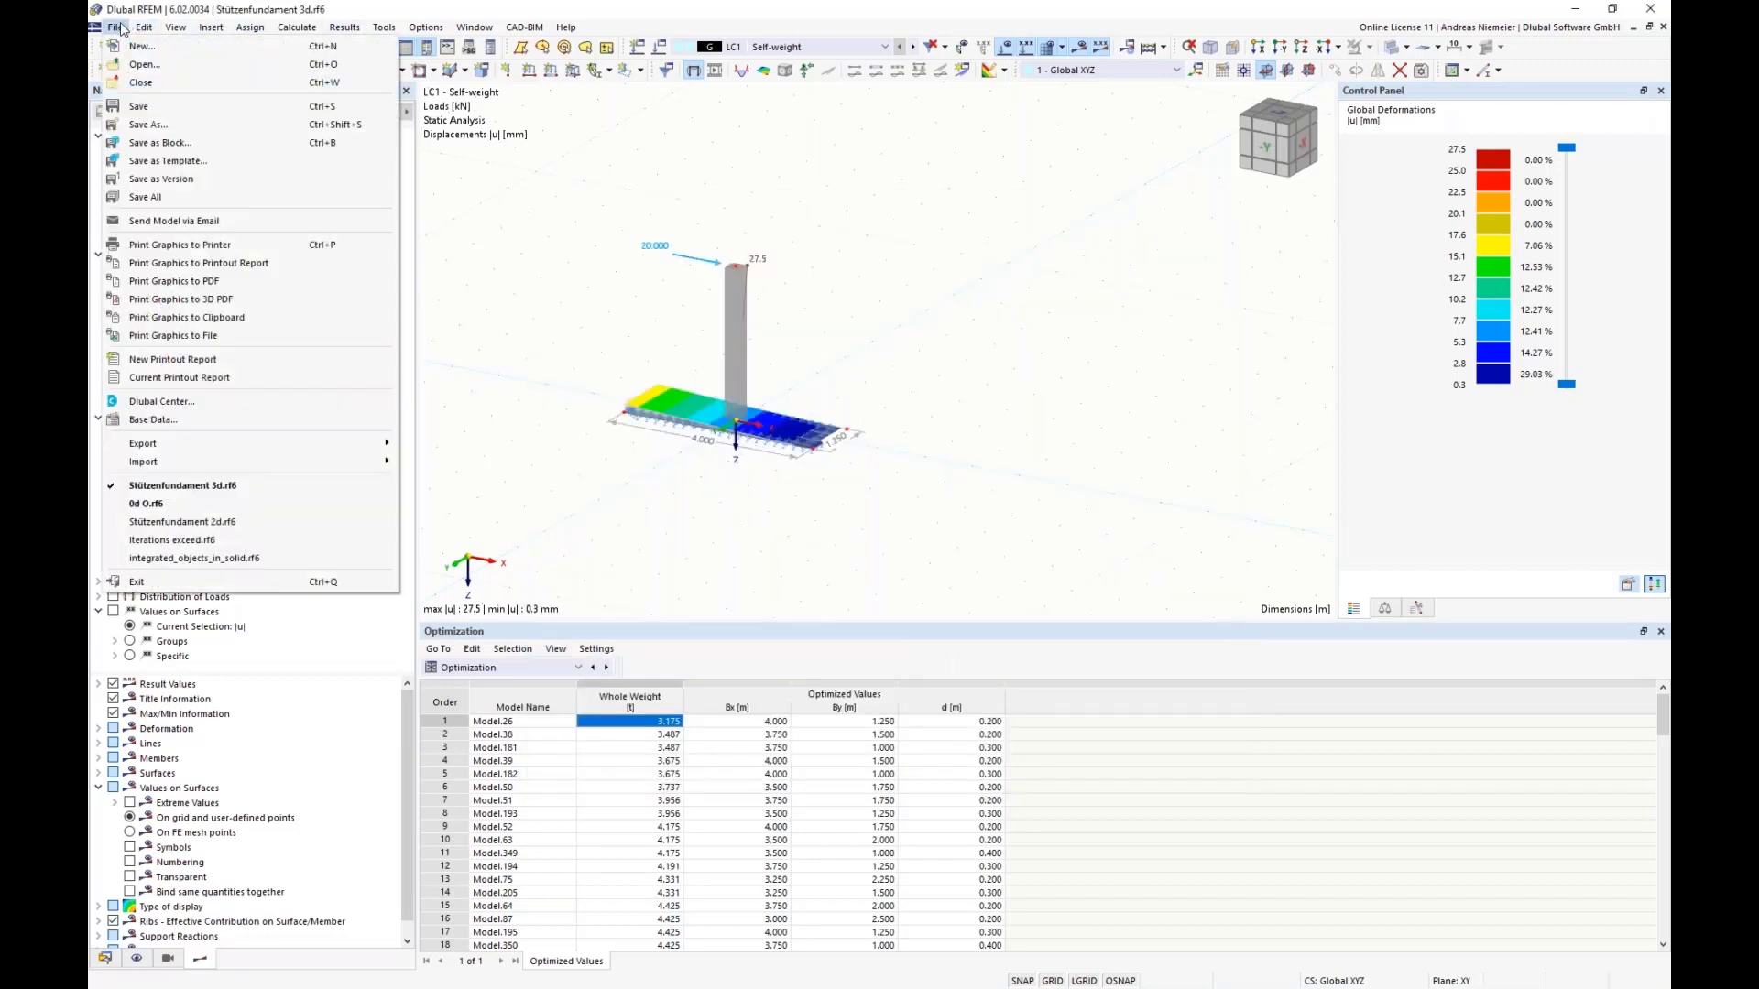
left_click(128, 69)
left_click(944, 571)
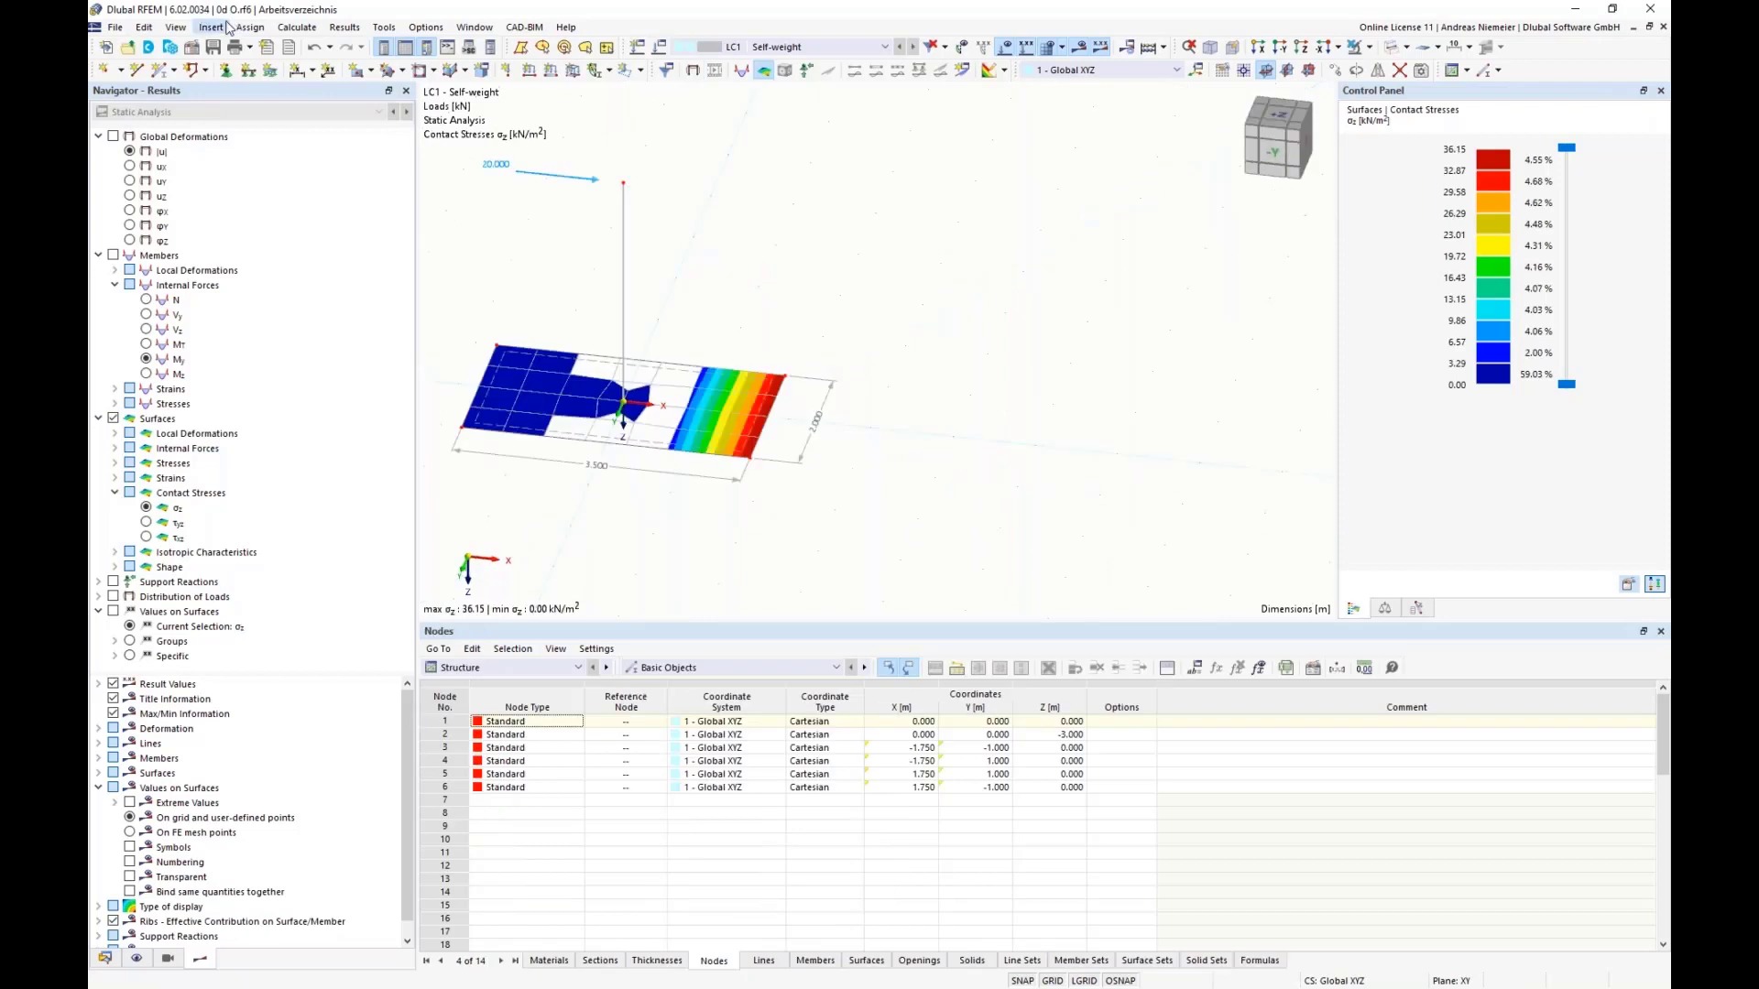
Step: Set the value of the plate width parameter by to 1 m in the global parameters
scroll(709, 278, "up", 1)
middle_click_drag(709, 279, 852, 236)
scroll(842, 242, "down", 1)
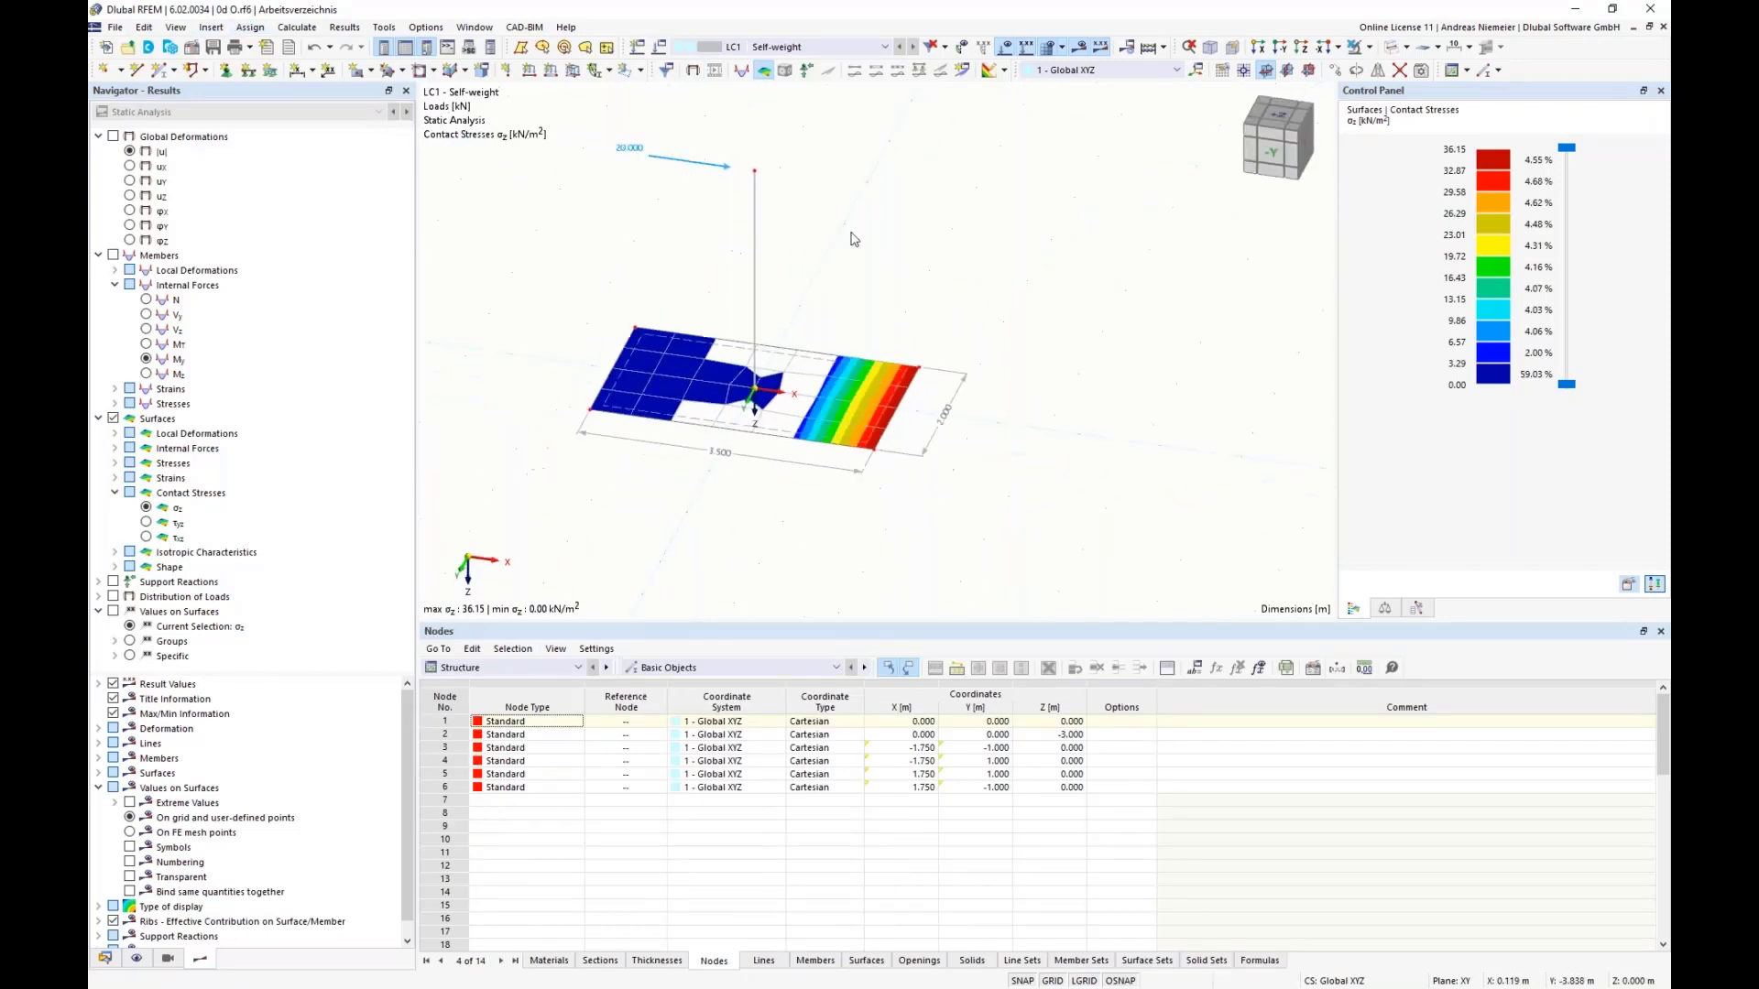
left_click(1196, 668)
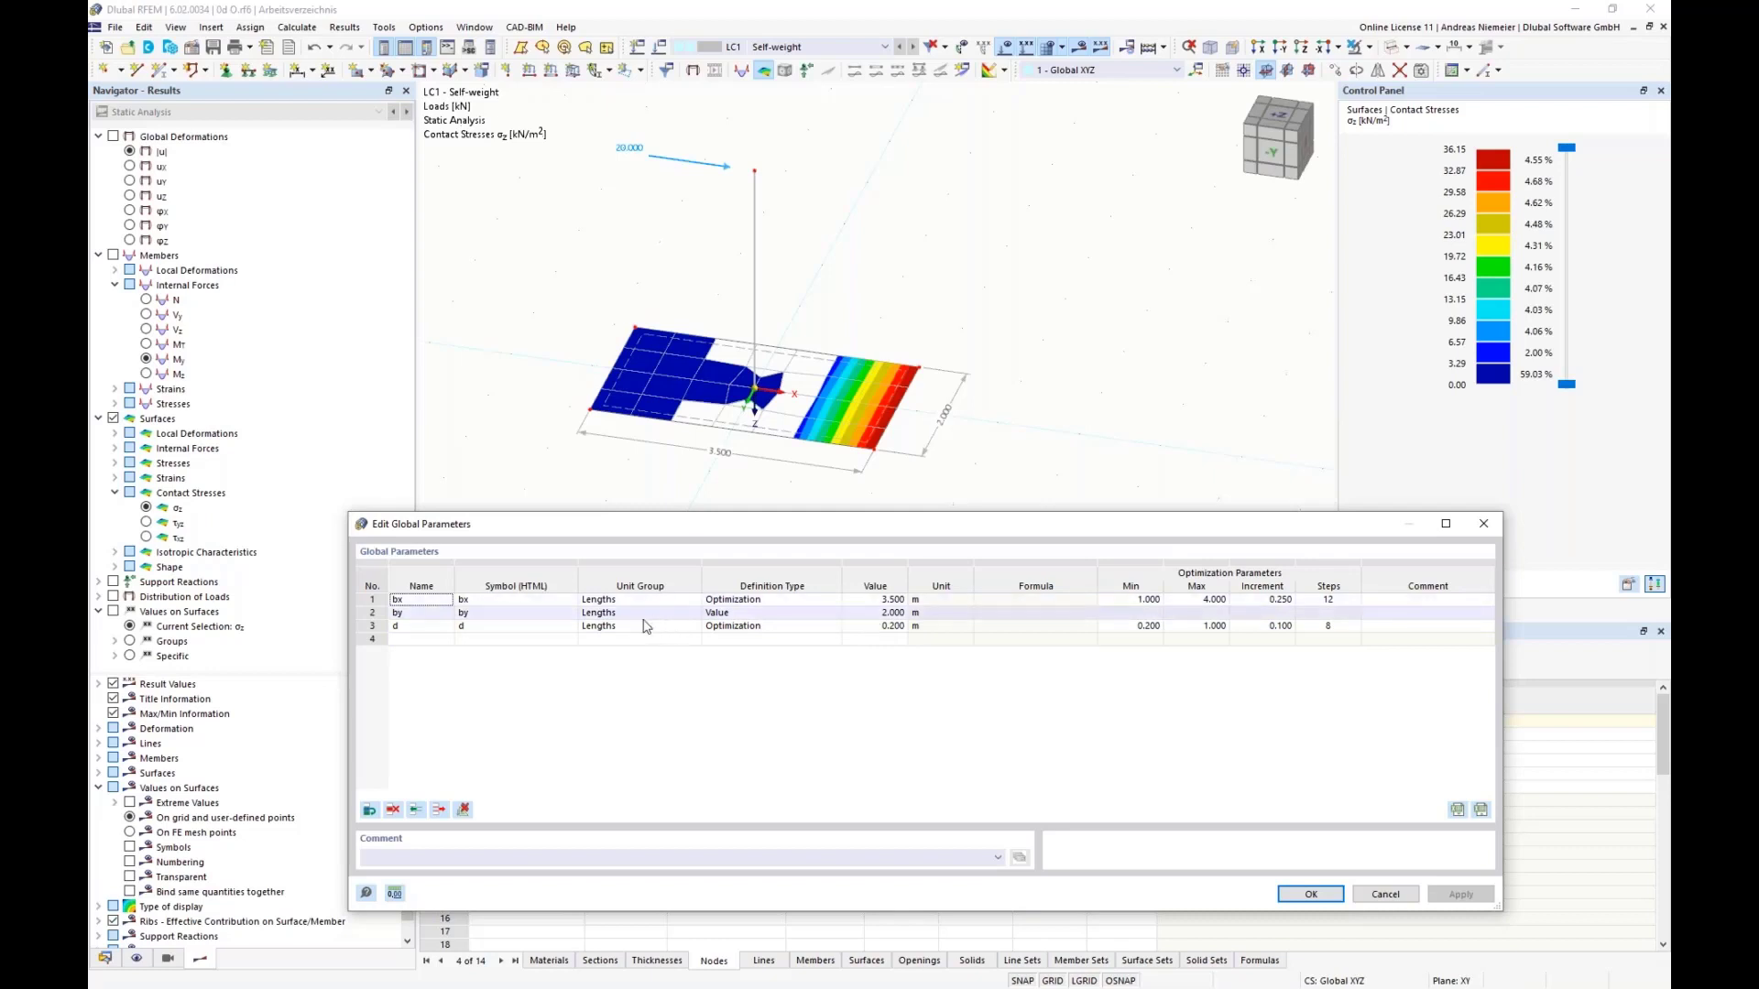
double_click(862, 614)
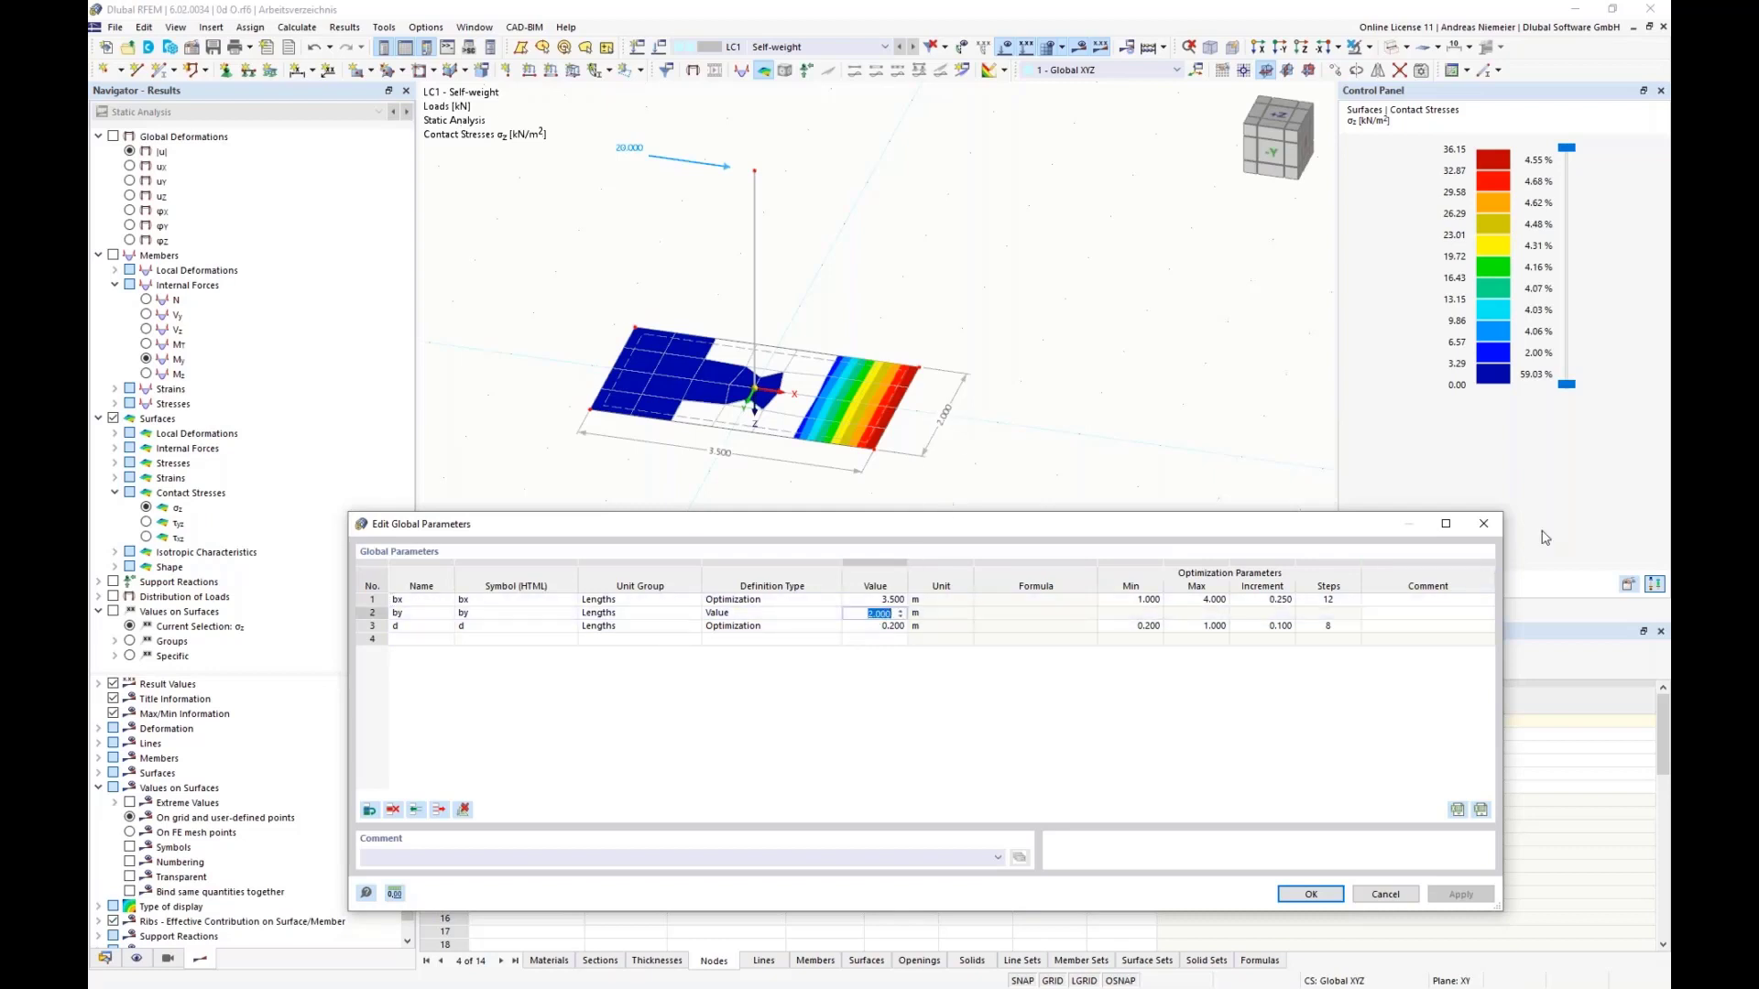
type("1")
left_click_drag(1040, 614, 1029, 627)
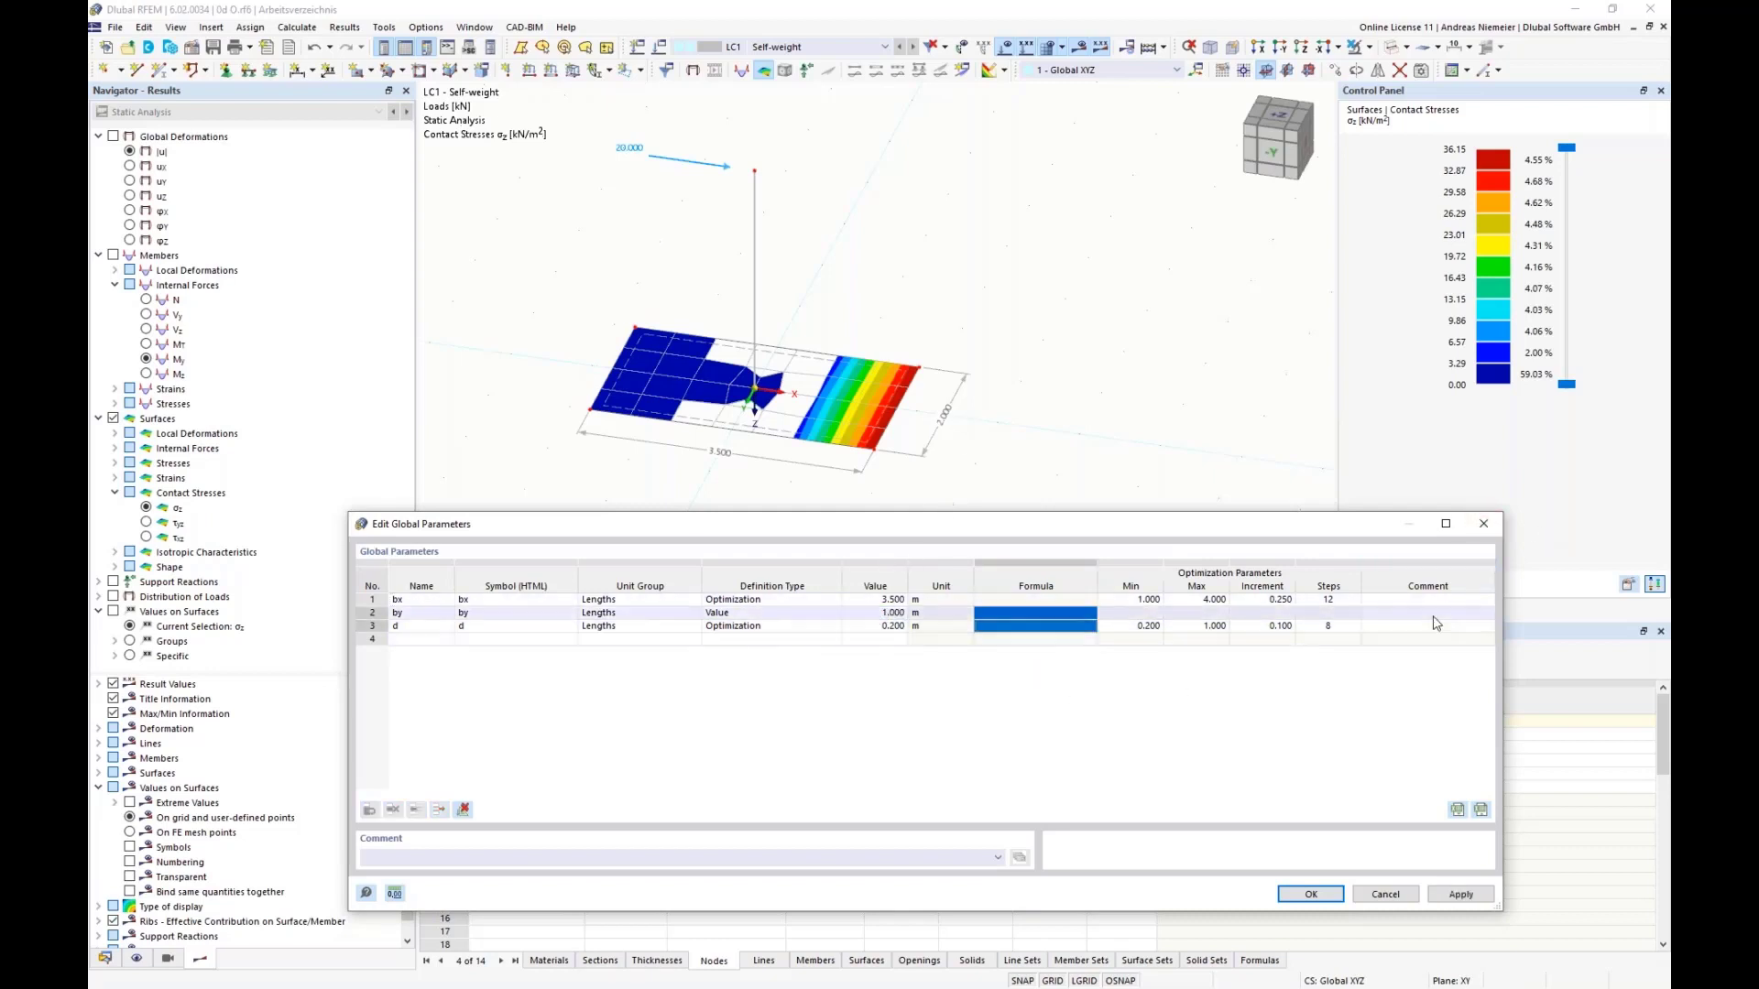
Step: Set the value of the plate thickness parameter d to 0.6 m and accept the global parameters
double_click(886, 601)
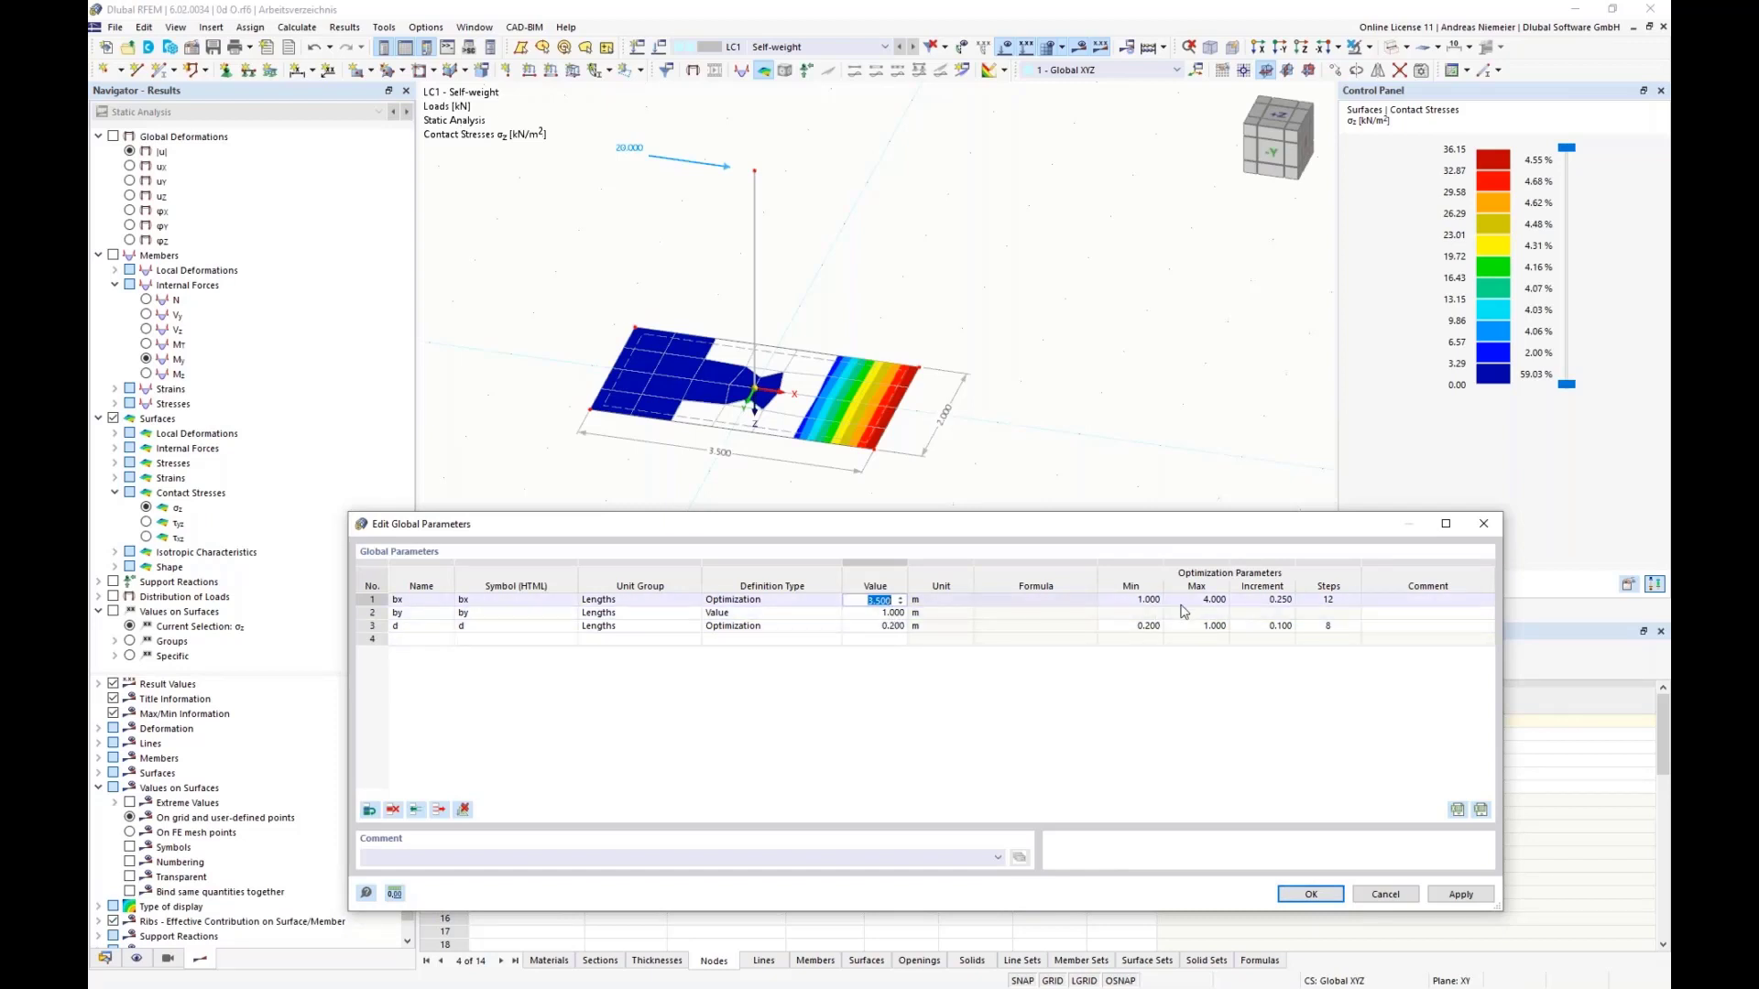
left_click(866, 628)
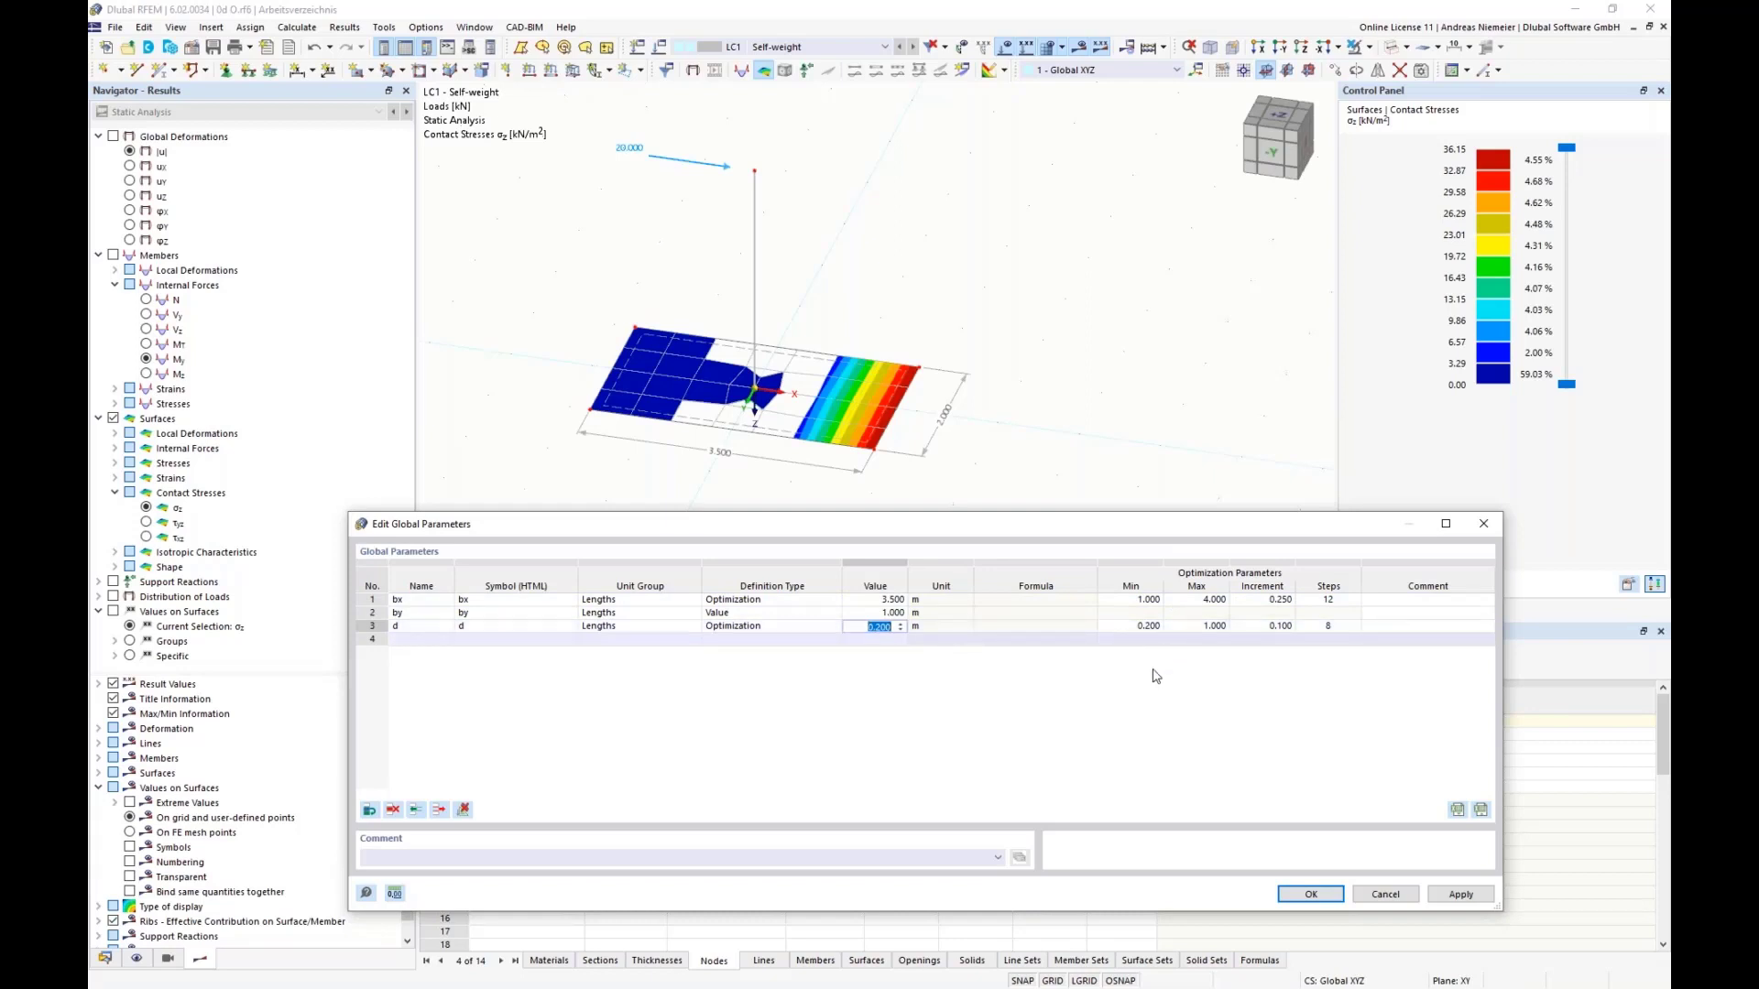
type("0.6")
left_click(1118, 616)
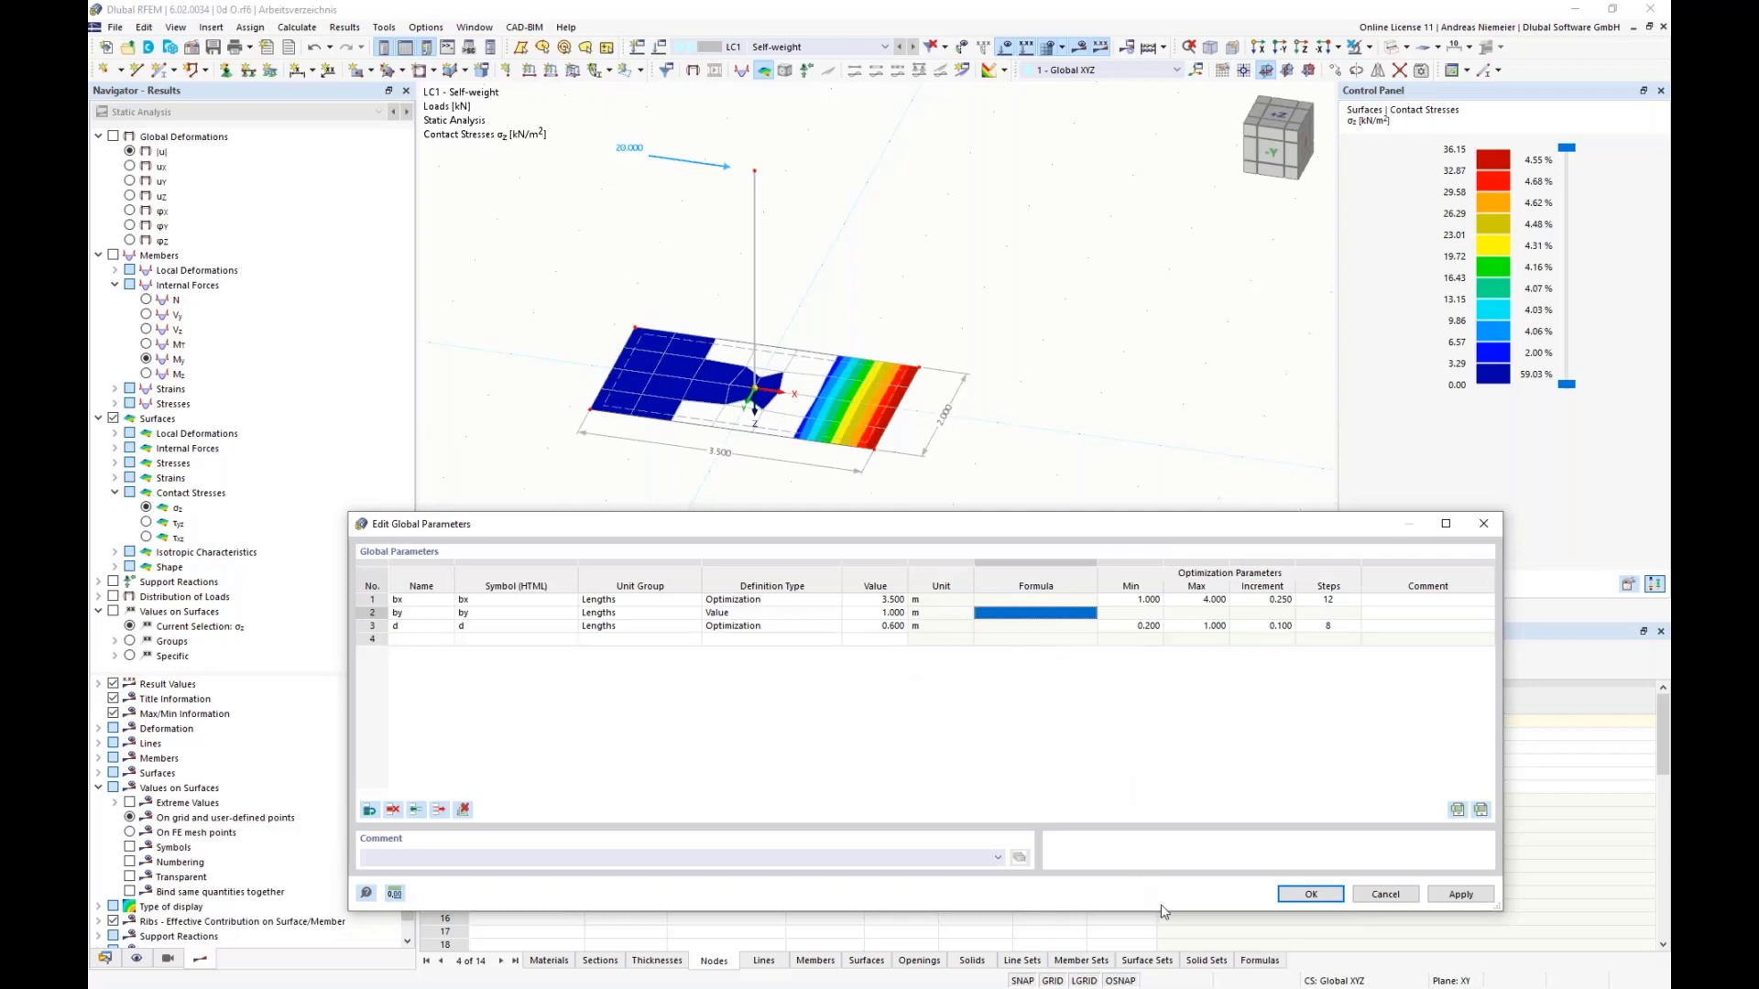
left_click(1297, 898)
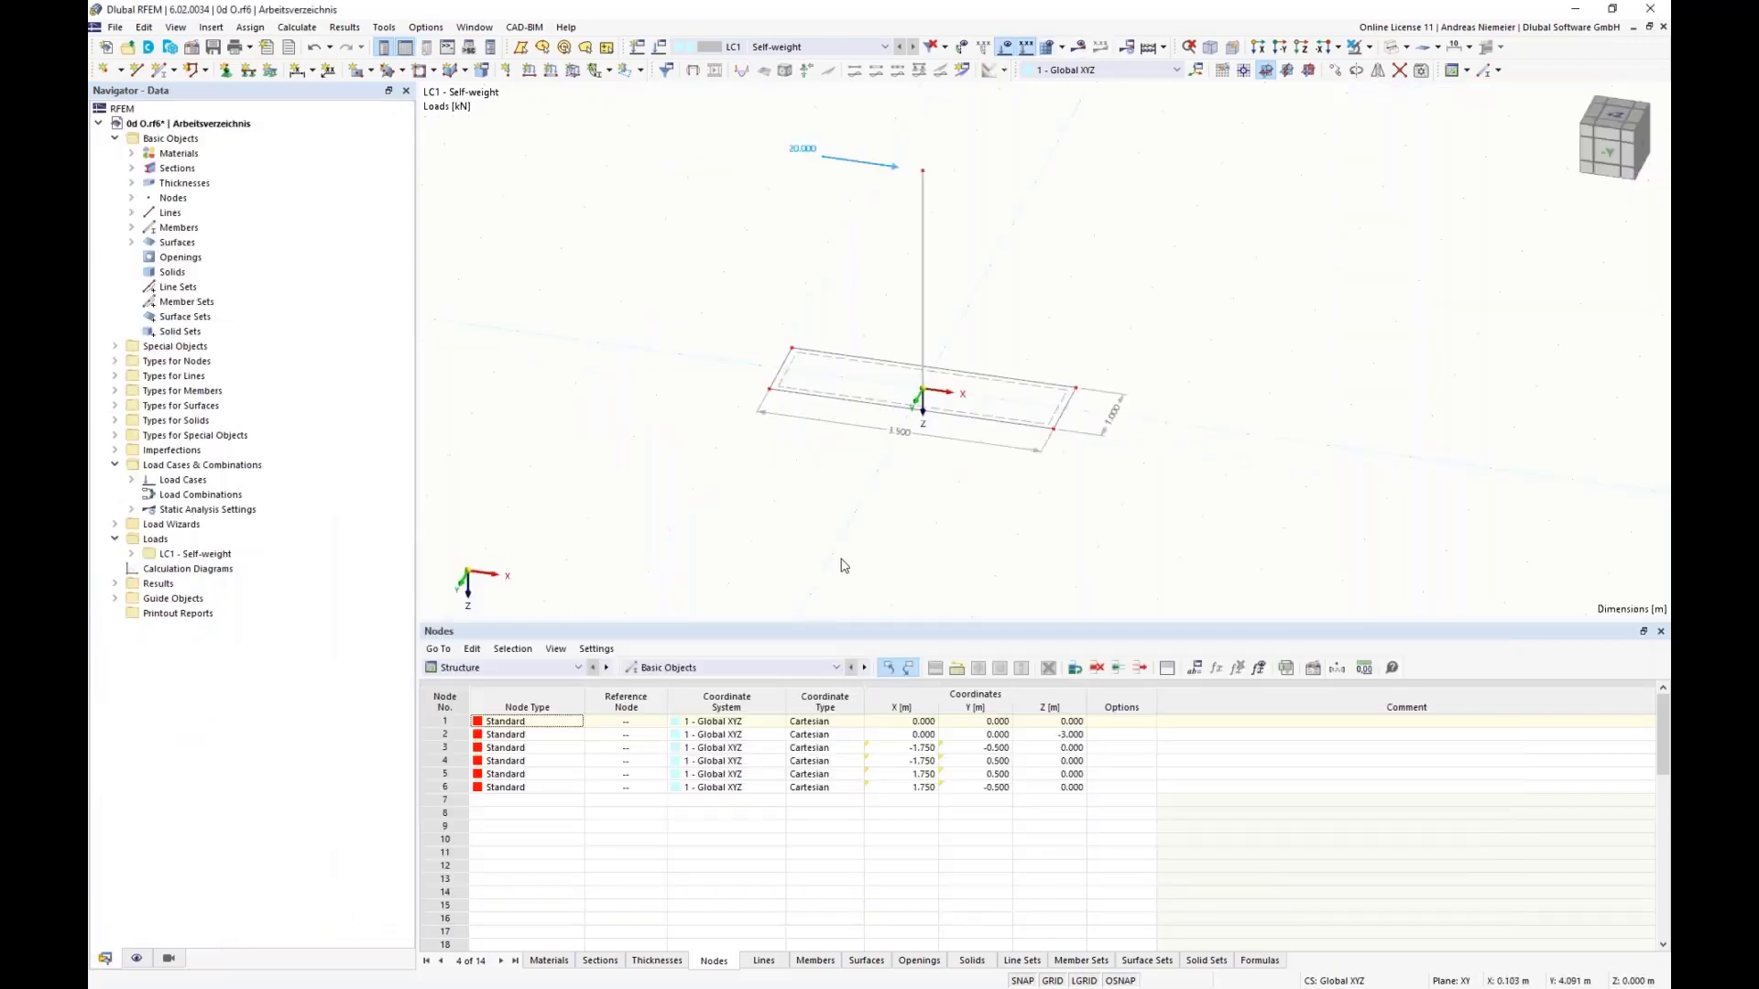
Step: Activate the optimization in the optimization settings and select Particle swarm as the optimizer
left_click(308, 28)
left_click(323, 347)
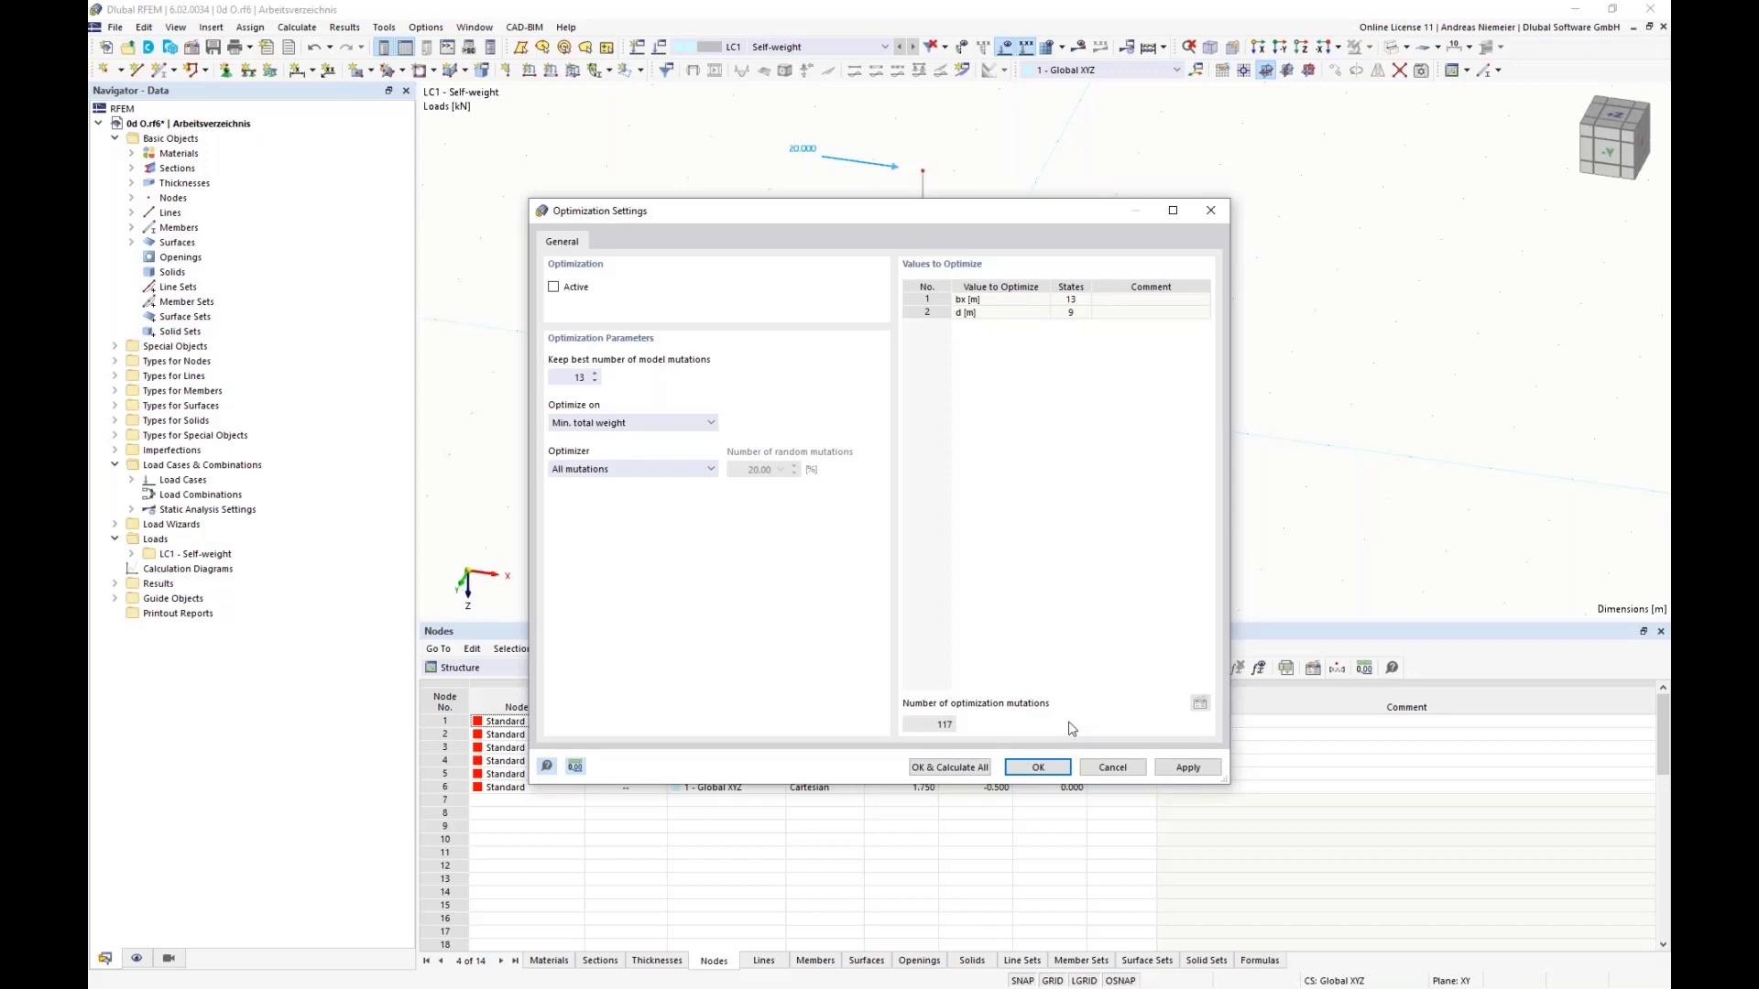
left_click(554, 287)
left_click(614, 469)
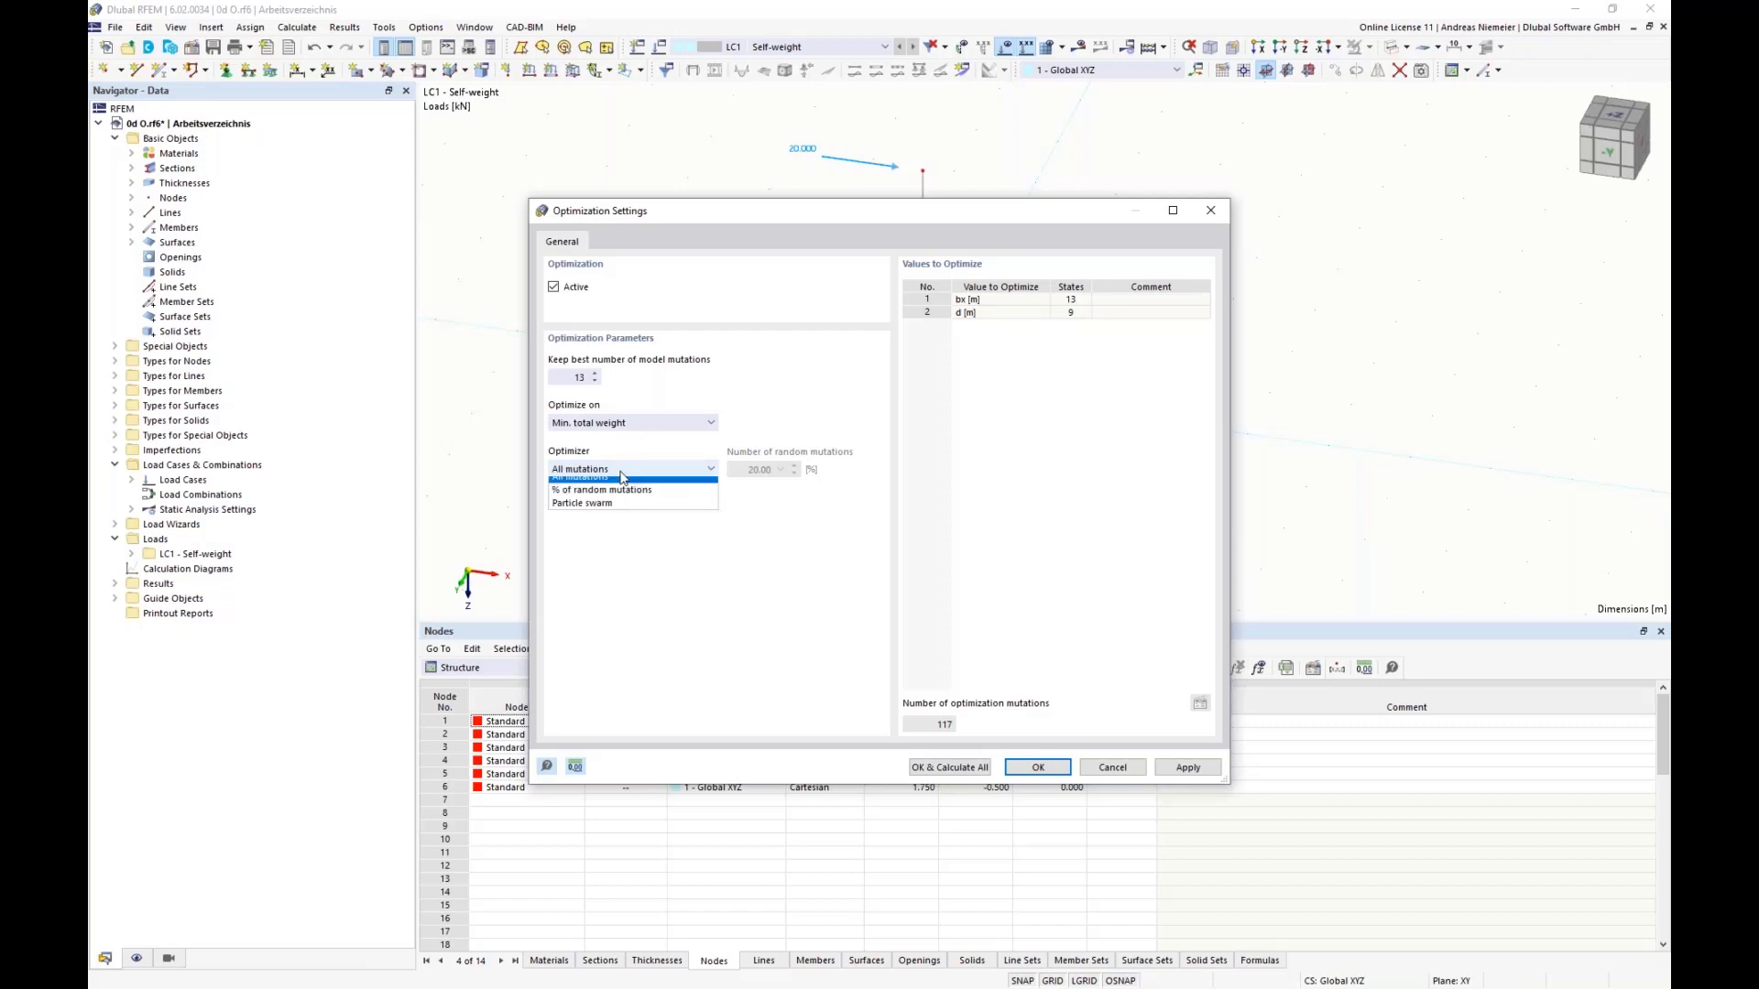
left_click(586, 516)
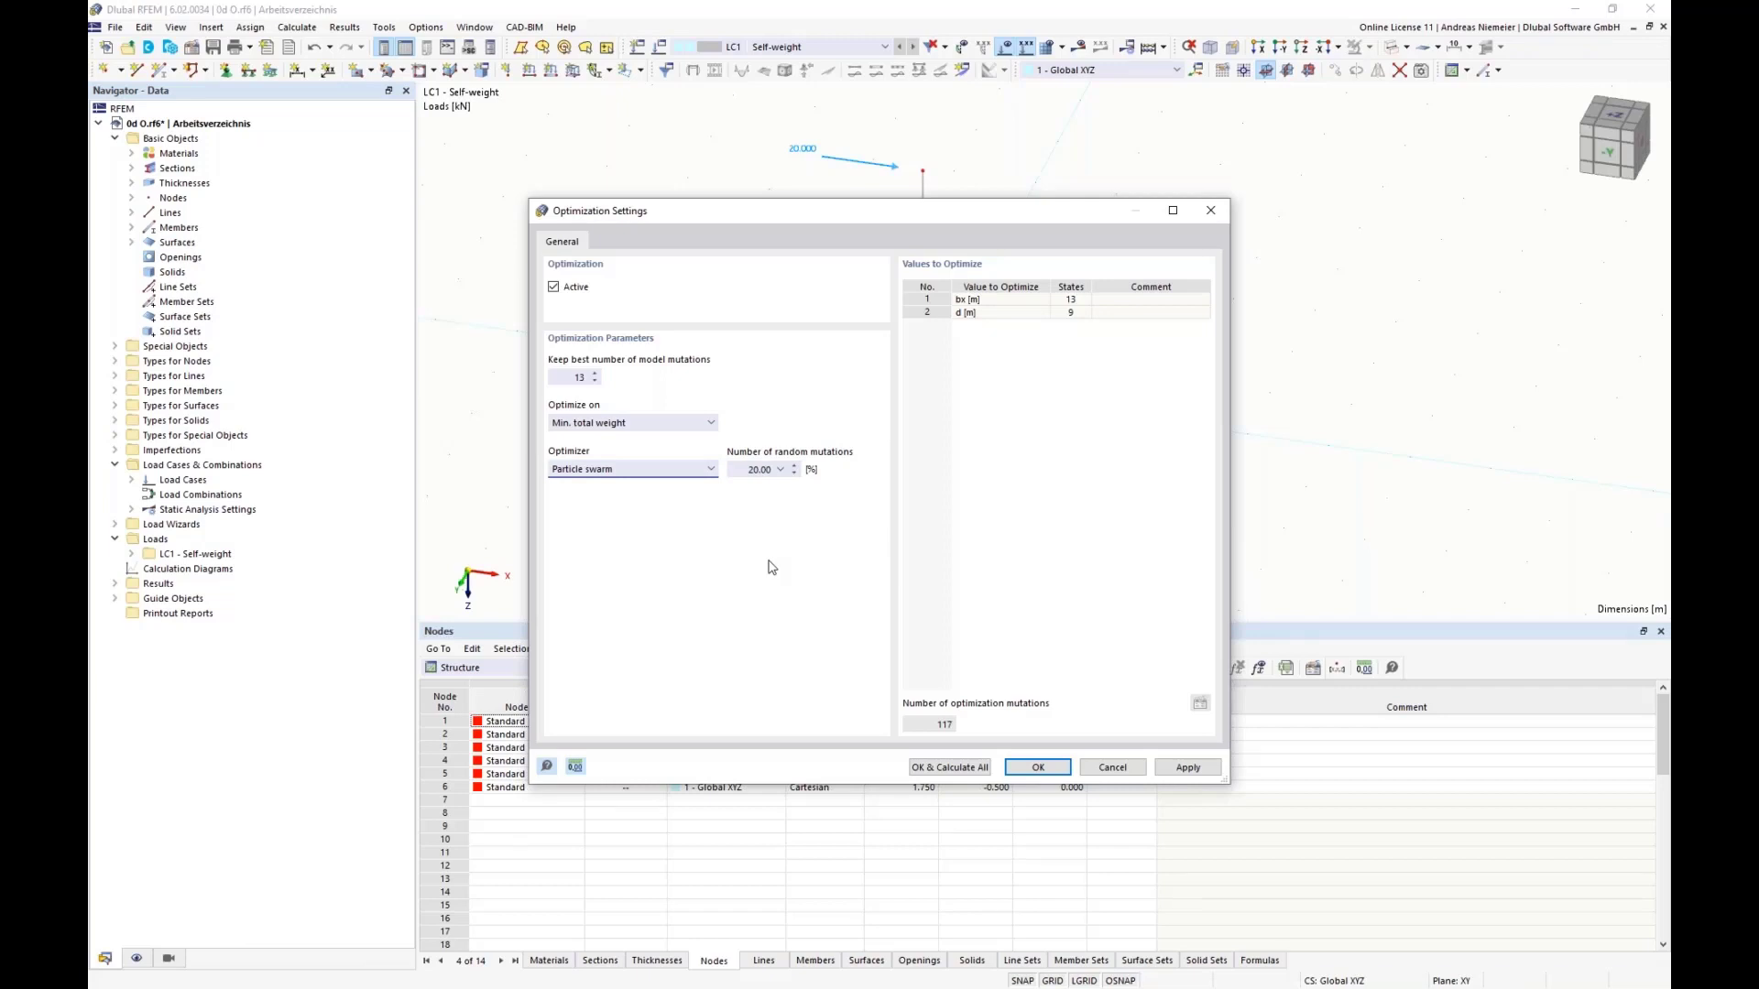
Step: Set the number of best model mutations to keep to 22 and calculate the optimization
double_click(751, 469)
left_click(579, 376)
type("22")
left_click(949, 769)
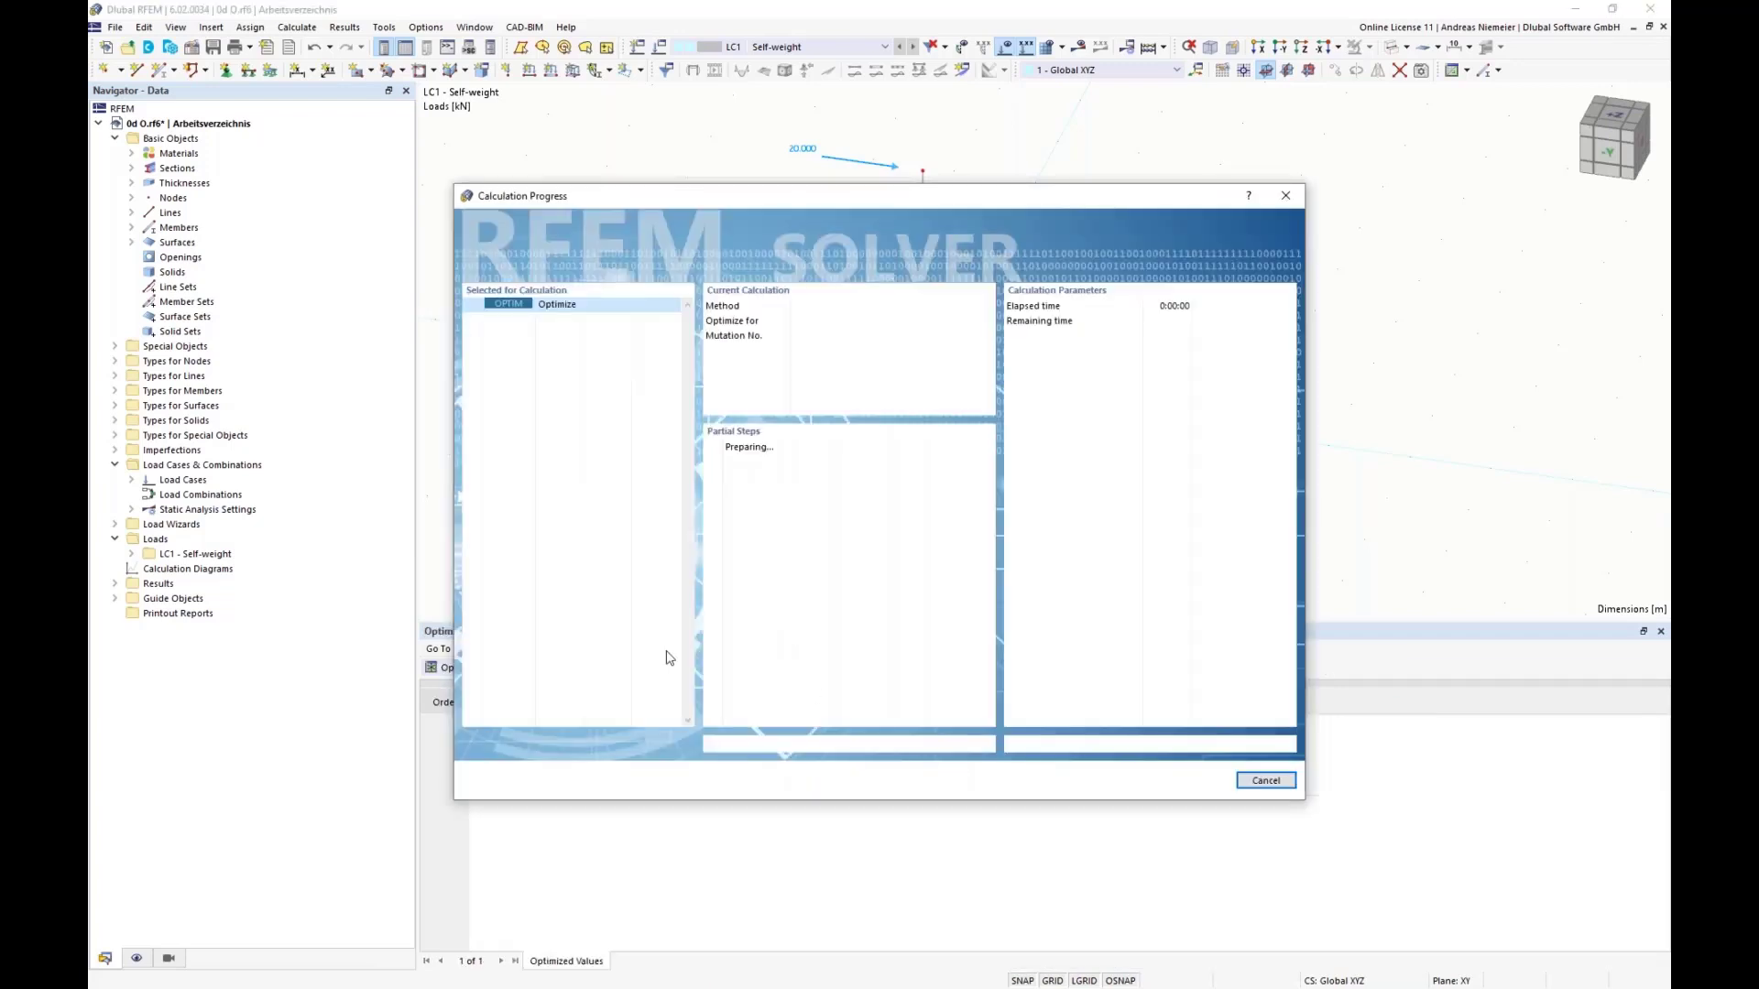
left_click_drag(581, 196, 1191, 206)
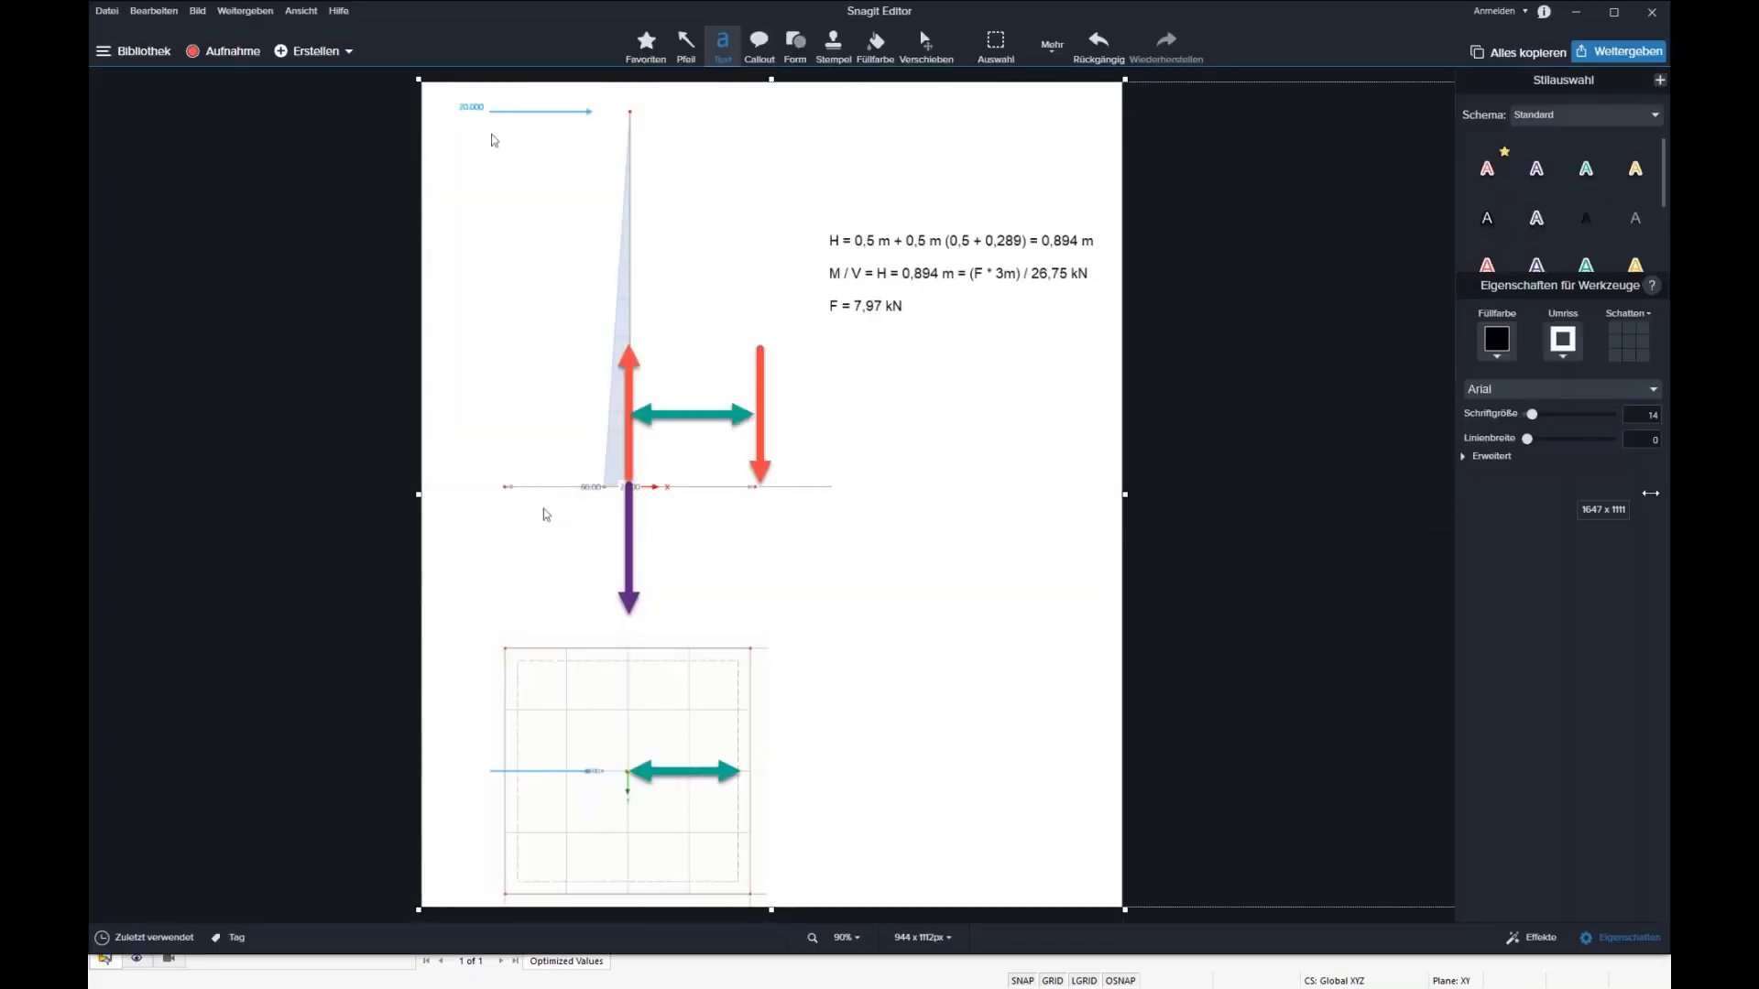
Step: Extend the canvas to the right to about 1846 px wide and fill the added area with white
left_click_drag(1126, 495, 1527, 495)
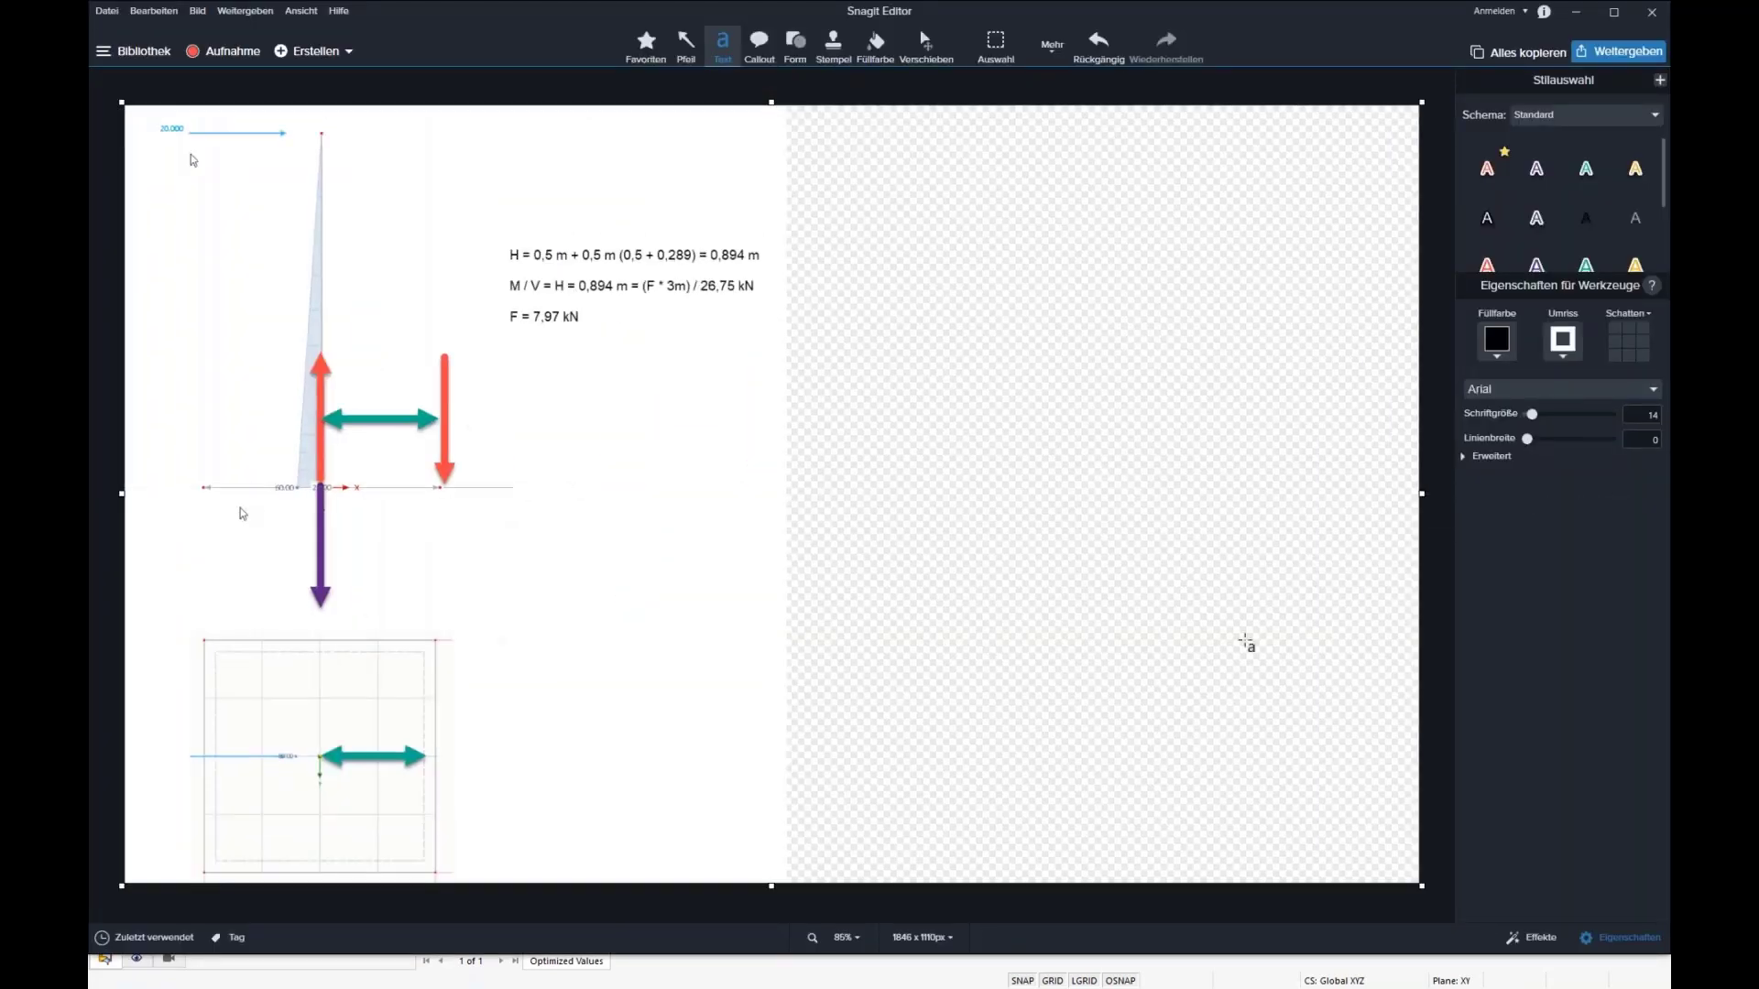
left_click(874, 51)
left_click(931, 381)
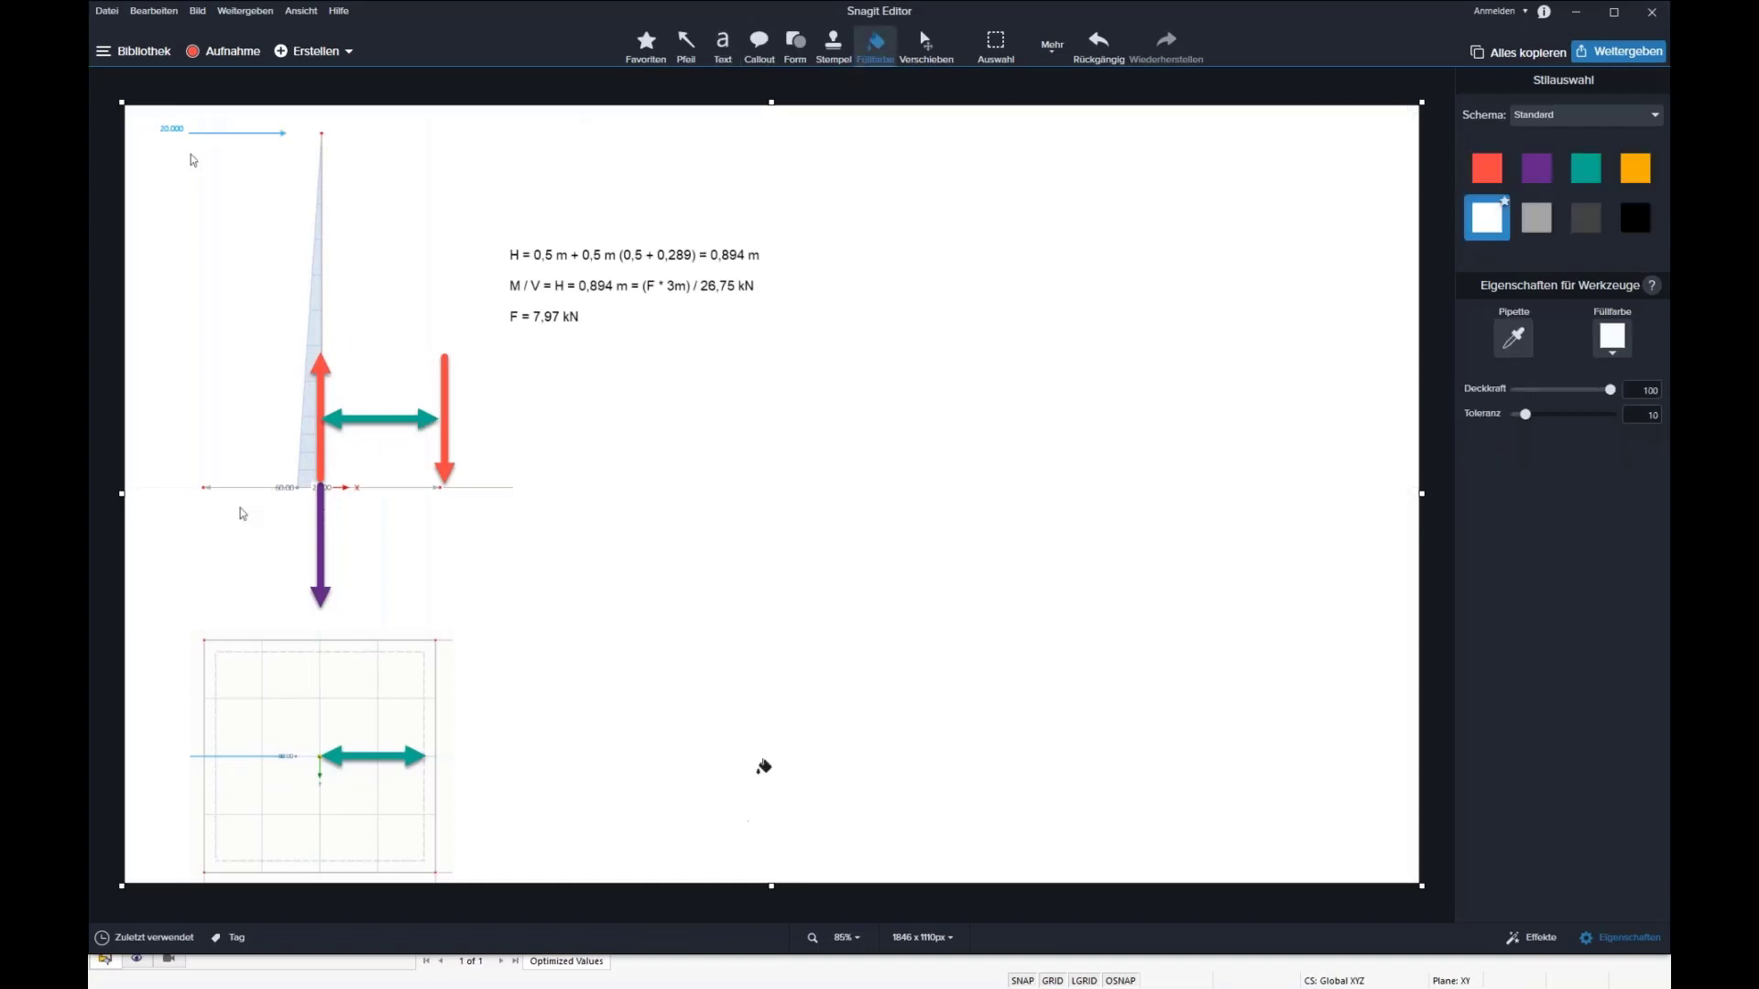
Step: Draw one vertical and one horizontal red arrow from a common origin in the blank area as diagram axes
left_click(687, 46)
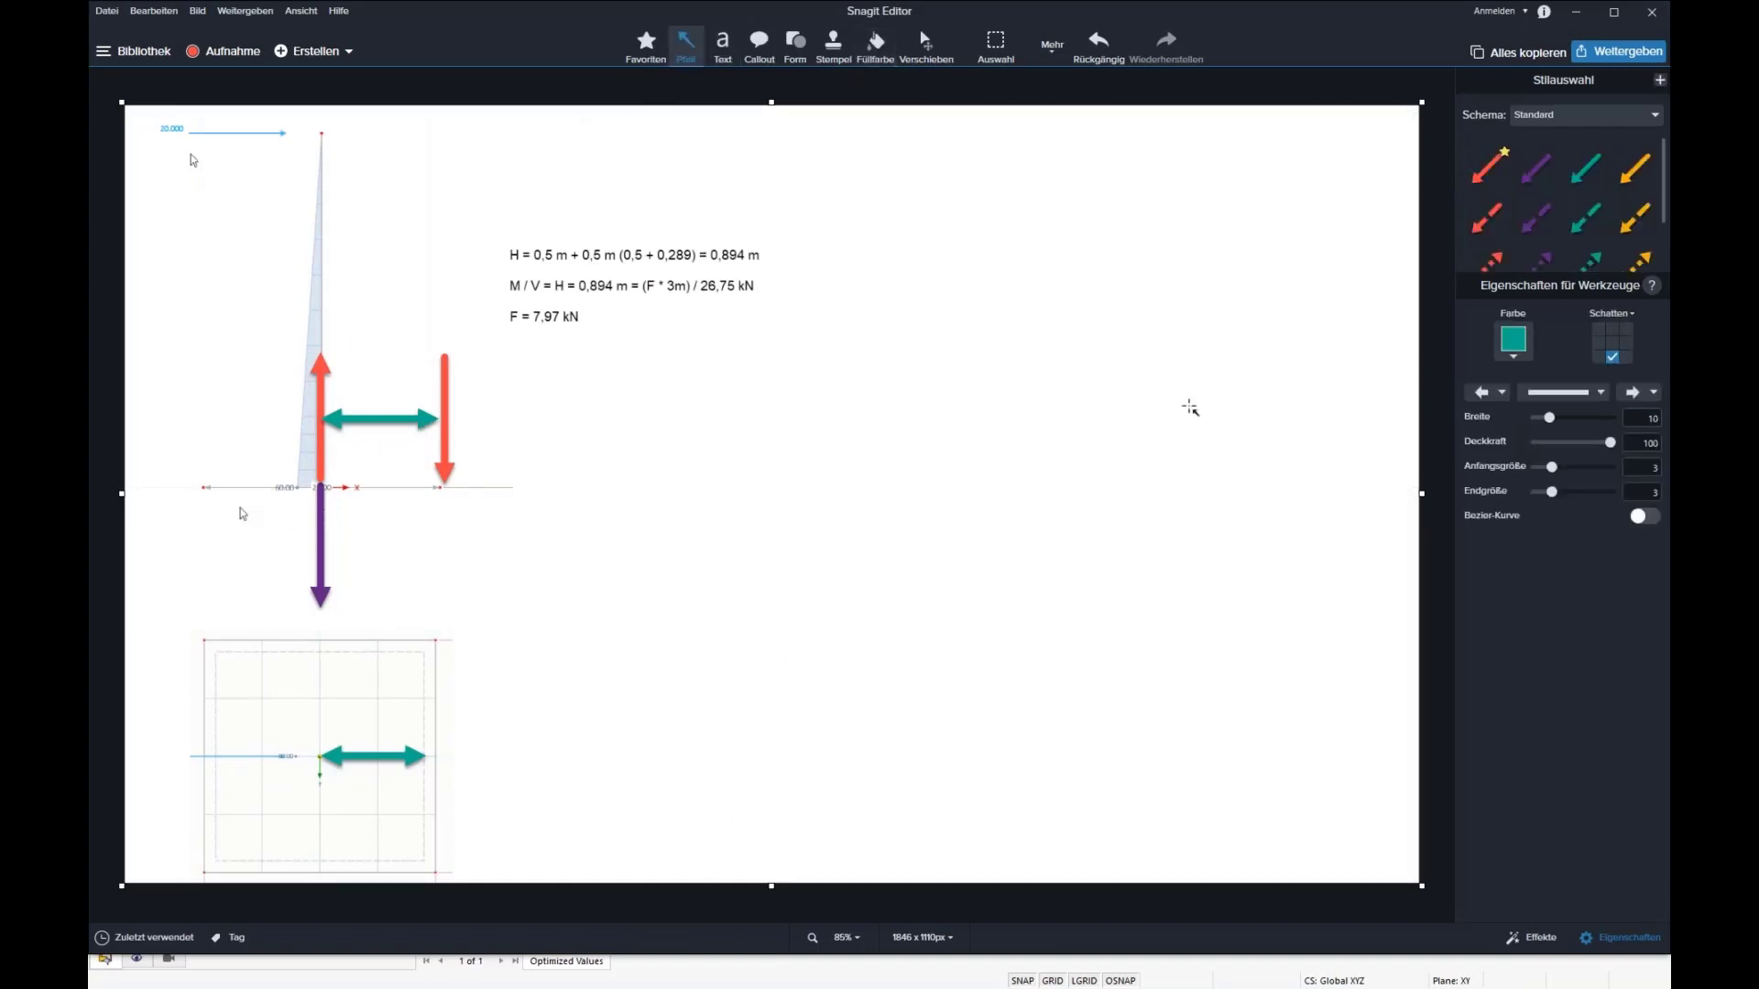
left_click_drag(853, 547, 853, 222)
mouse_move(881, 549)
left_mouse_down("shift")
mouse_move(1180, 533)
mouse_move(1168, 549)
mouse_move(1301, 549)
mouse_move(1236, 556)
mouse_move(1256, 551)
mouse_move(1344, 628)
left_mouse_up("shift")
left_click(1224, 605)
Step: Label the horizontal axis "Bx" and the vertical axis "d"
left_click(723, 41)
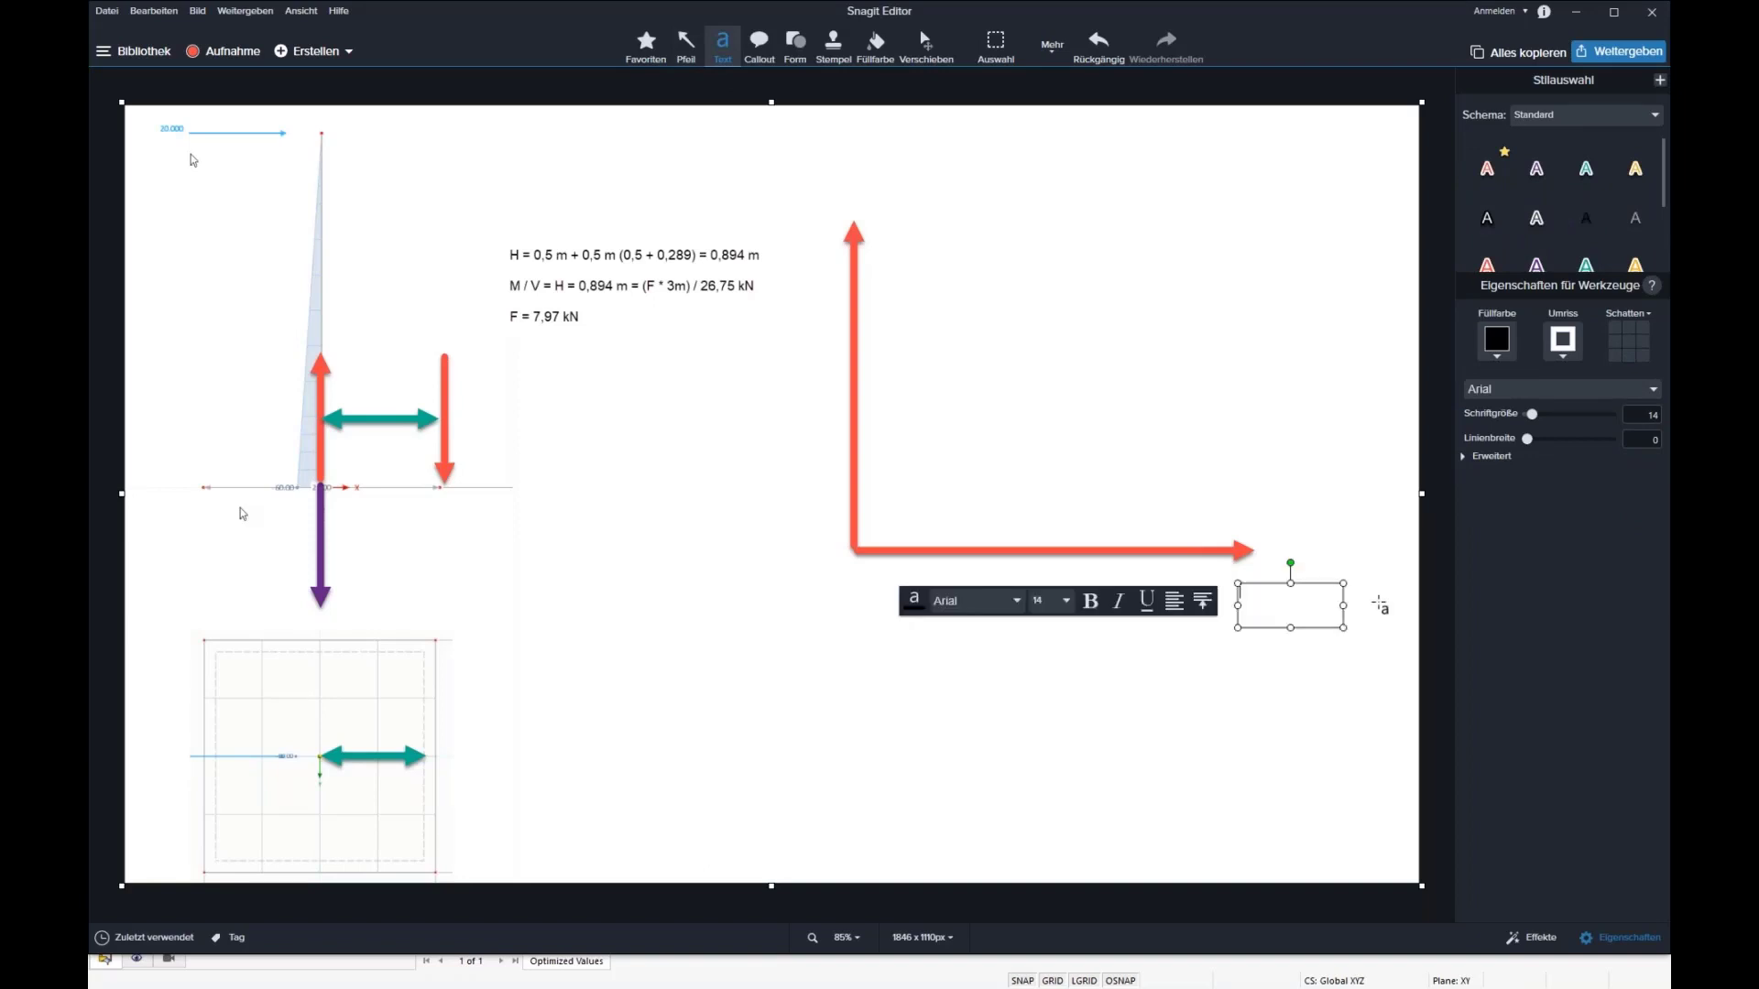
type("Bx")
left_click(1299, 650)
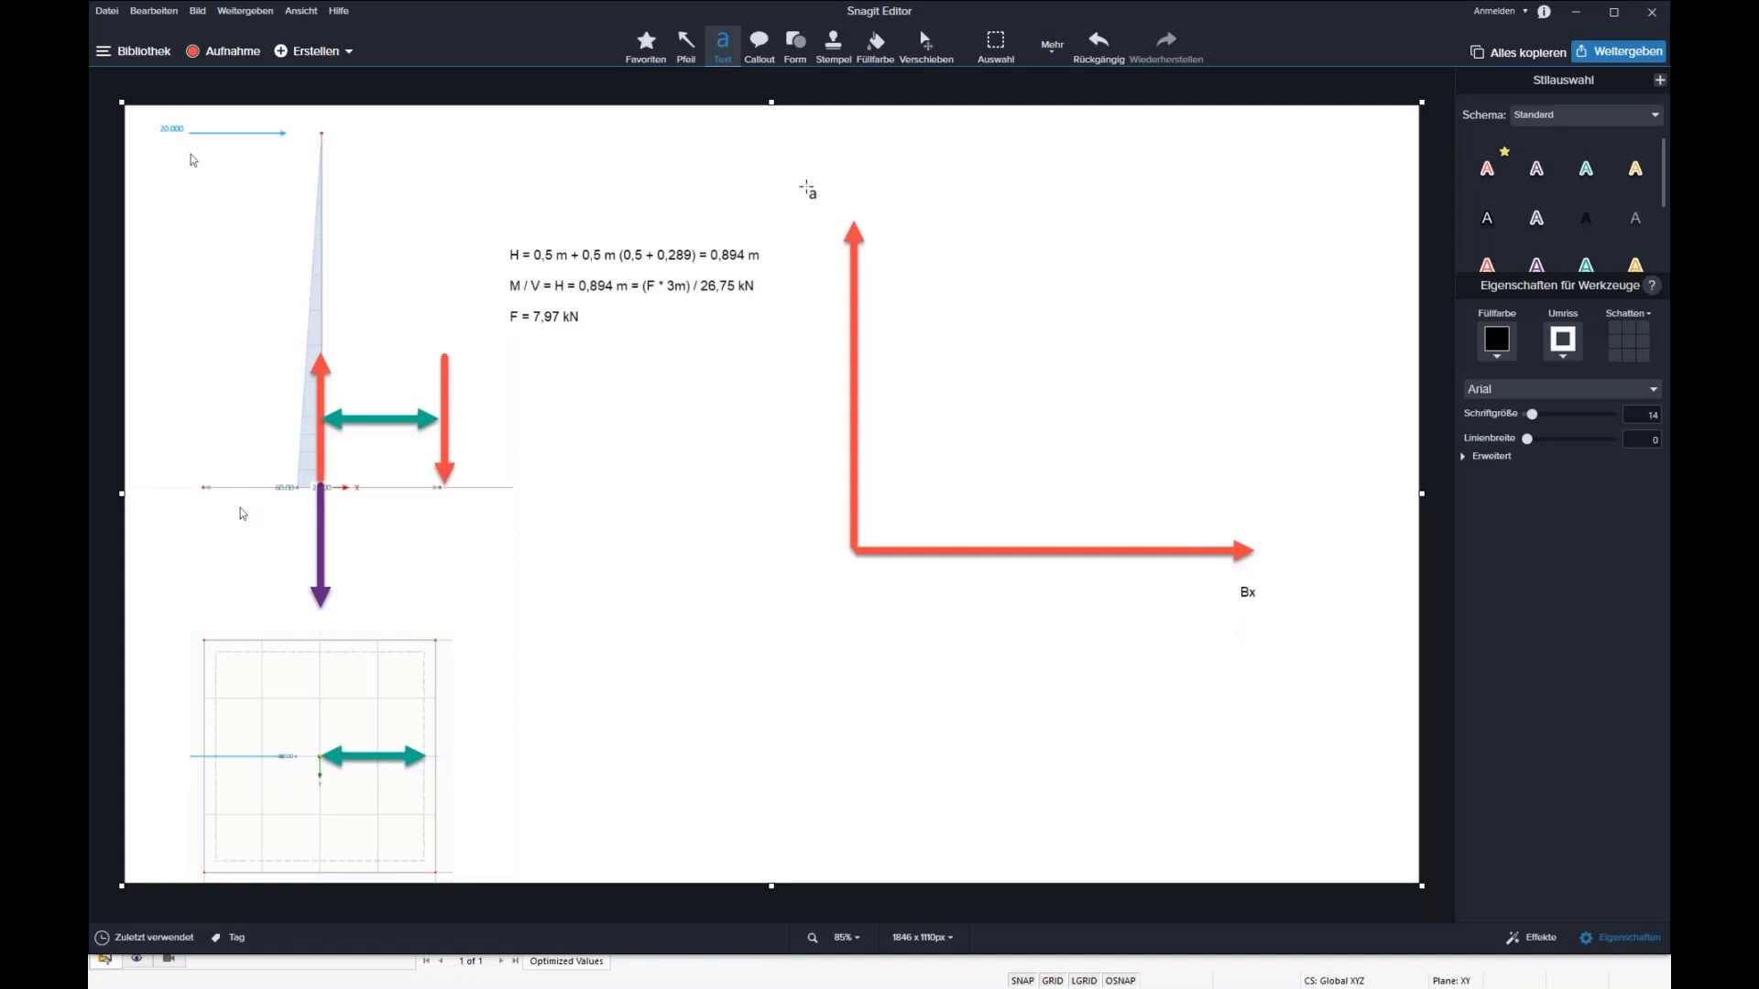
left_click(805, 187)
type("d")
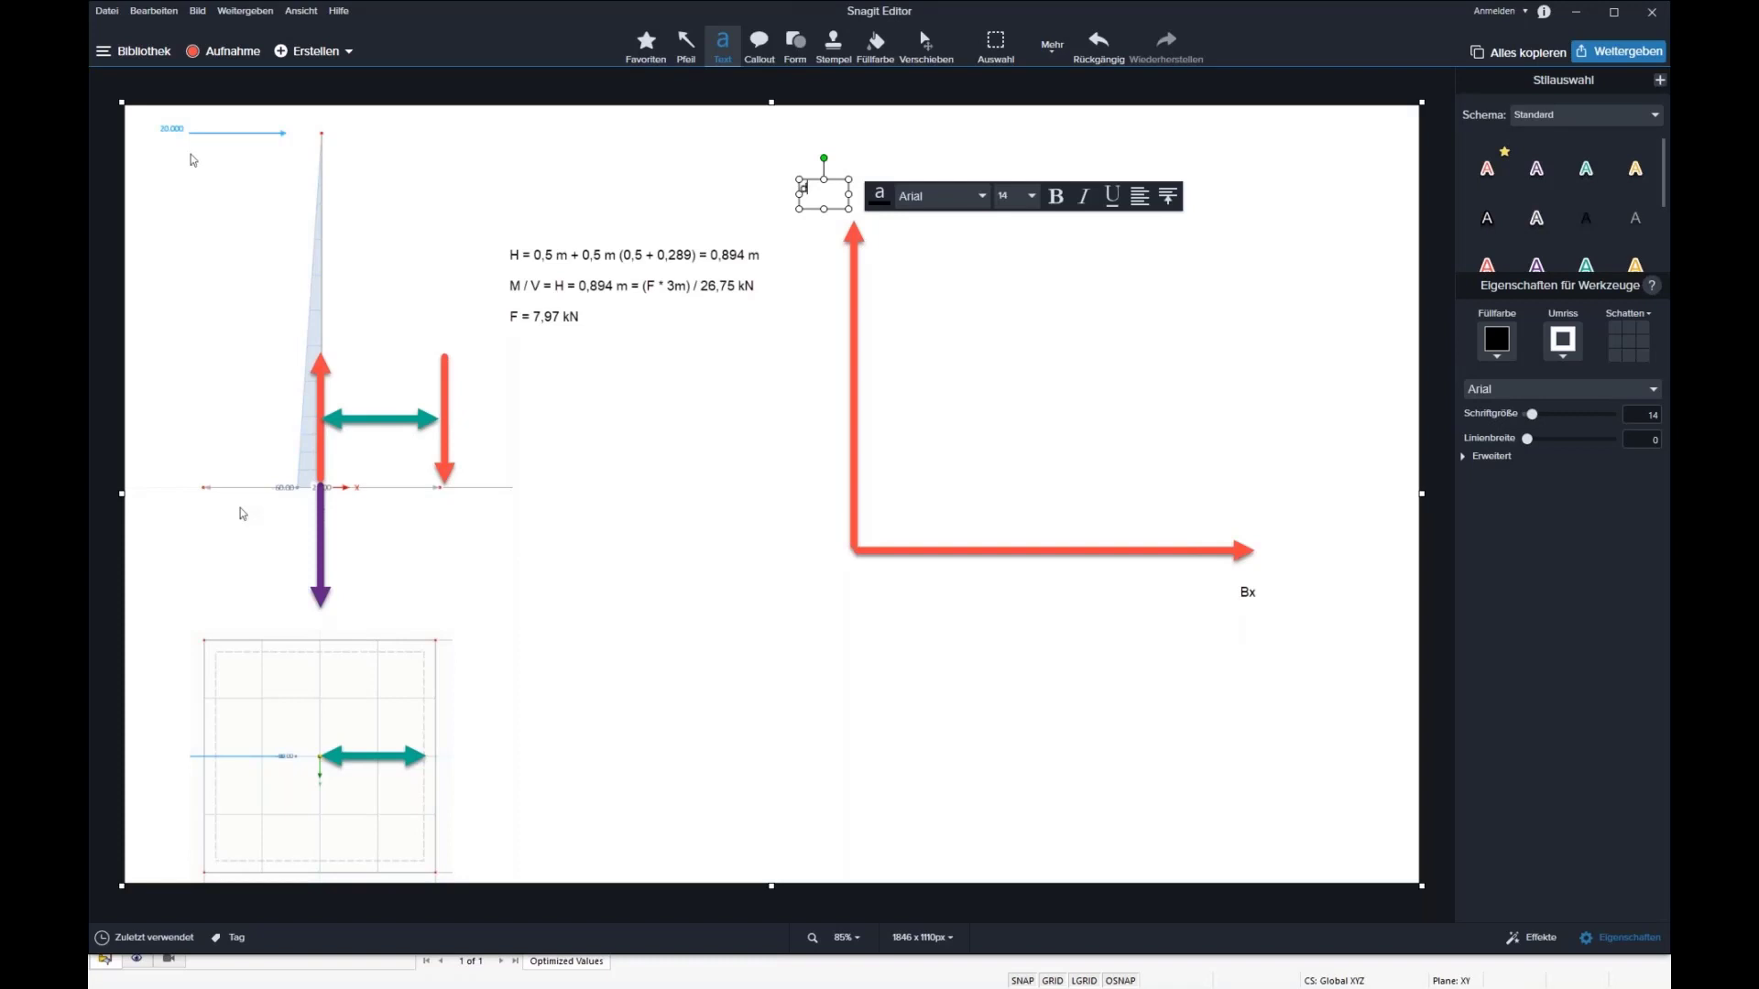
left_click(707, 145)
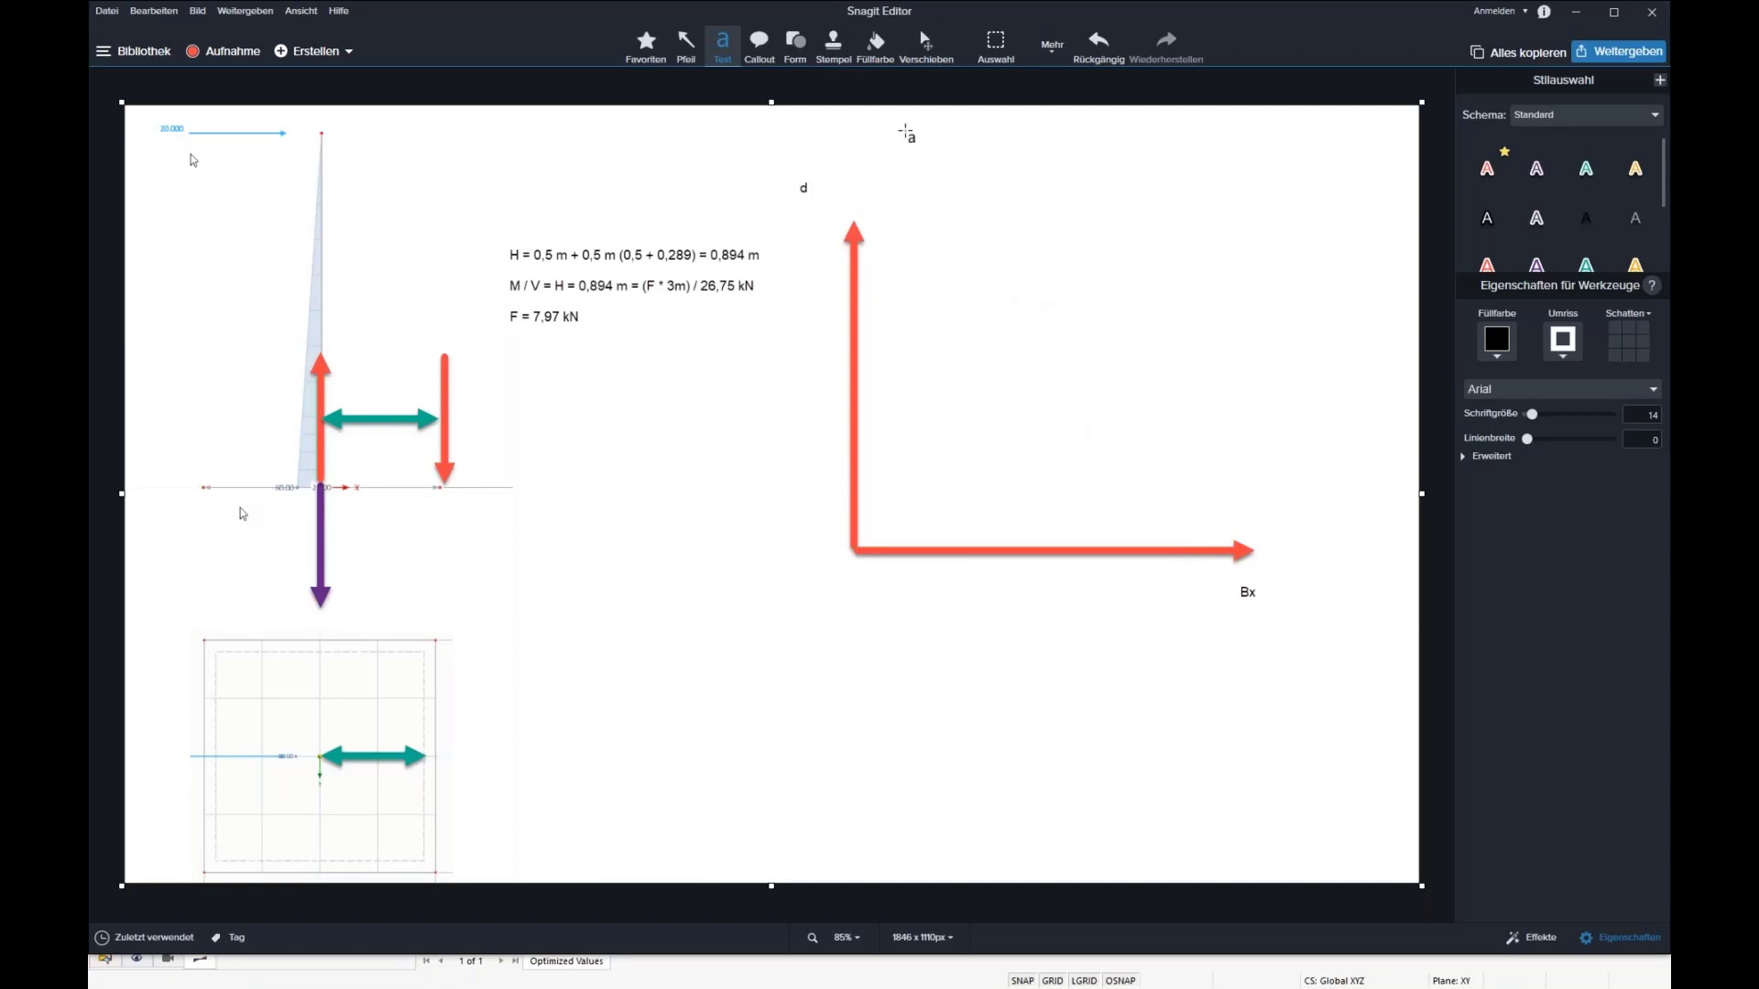
Step: Stamp two blue stars in the diagram, one at high Bx and low d, one at low Bx and high d
left_click(832, 44)
left_click(1647, 291)
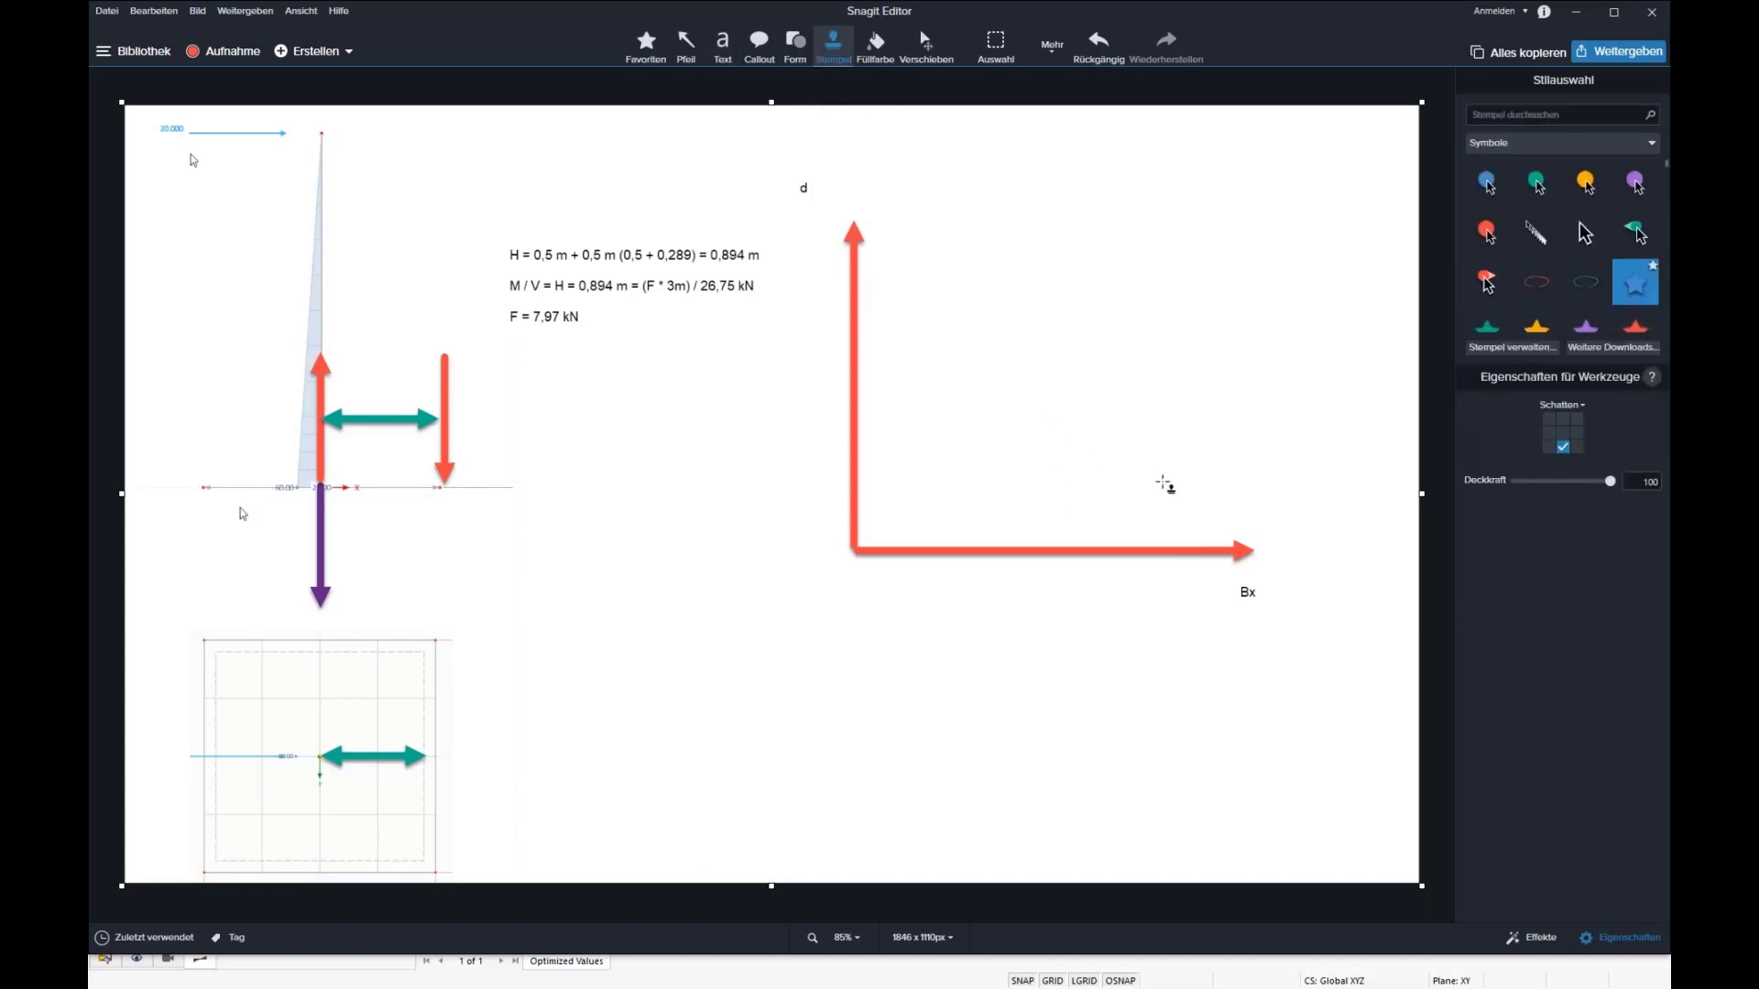
left_click(1156, 479)
left_click(929, 322)
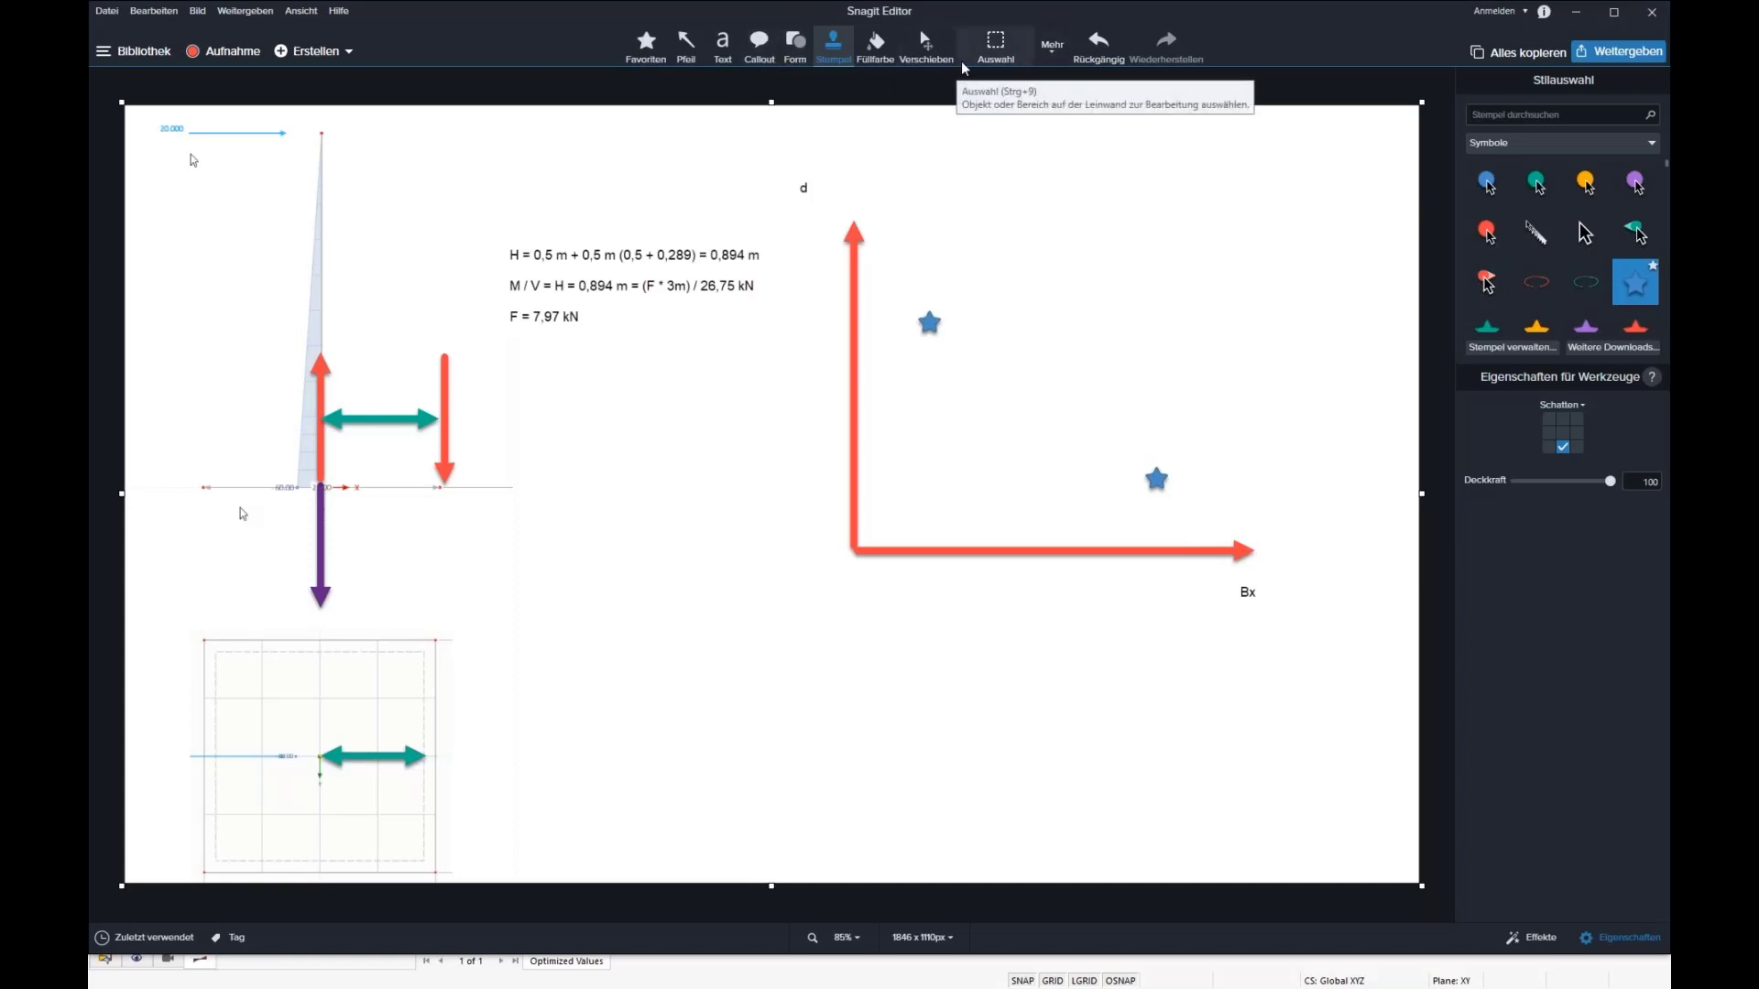
Step: Stamp a red ellipse above the lower star as the target region and shift it slightly toward the d axis
left_click(1537, 282)
left_click(1132, 365)
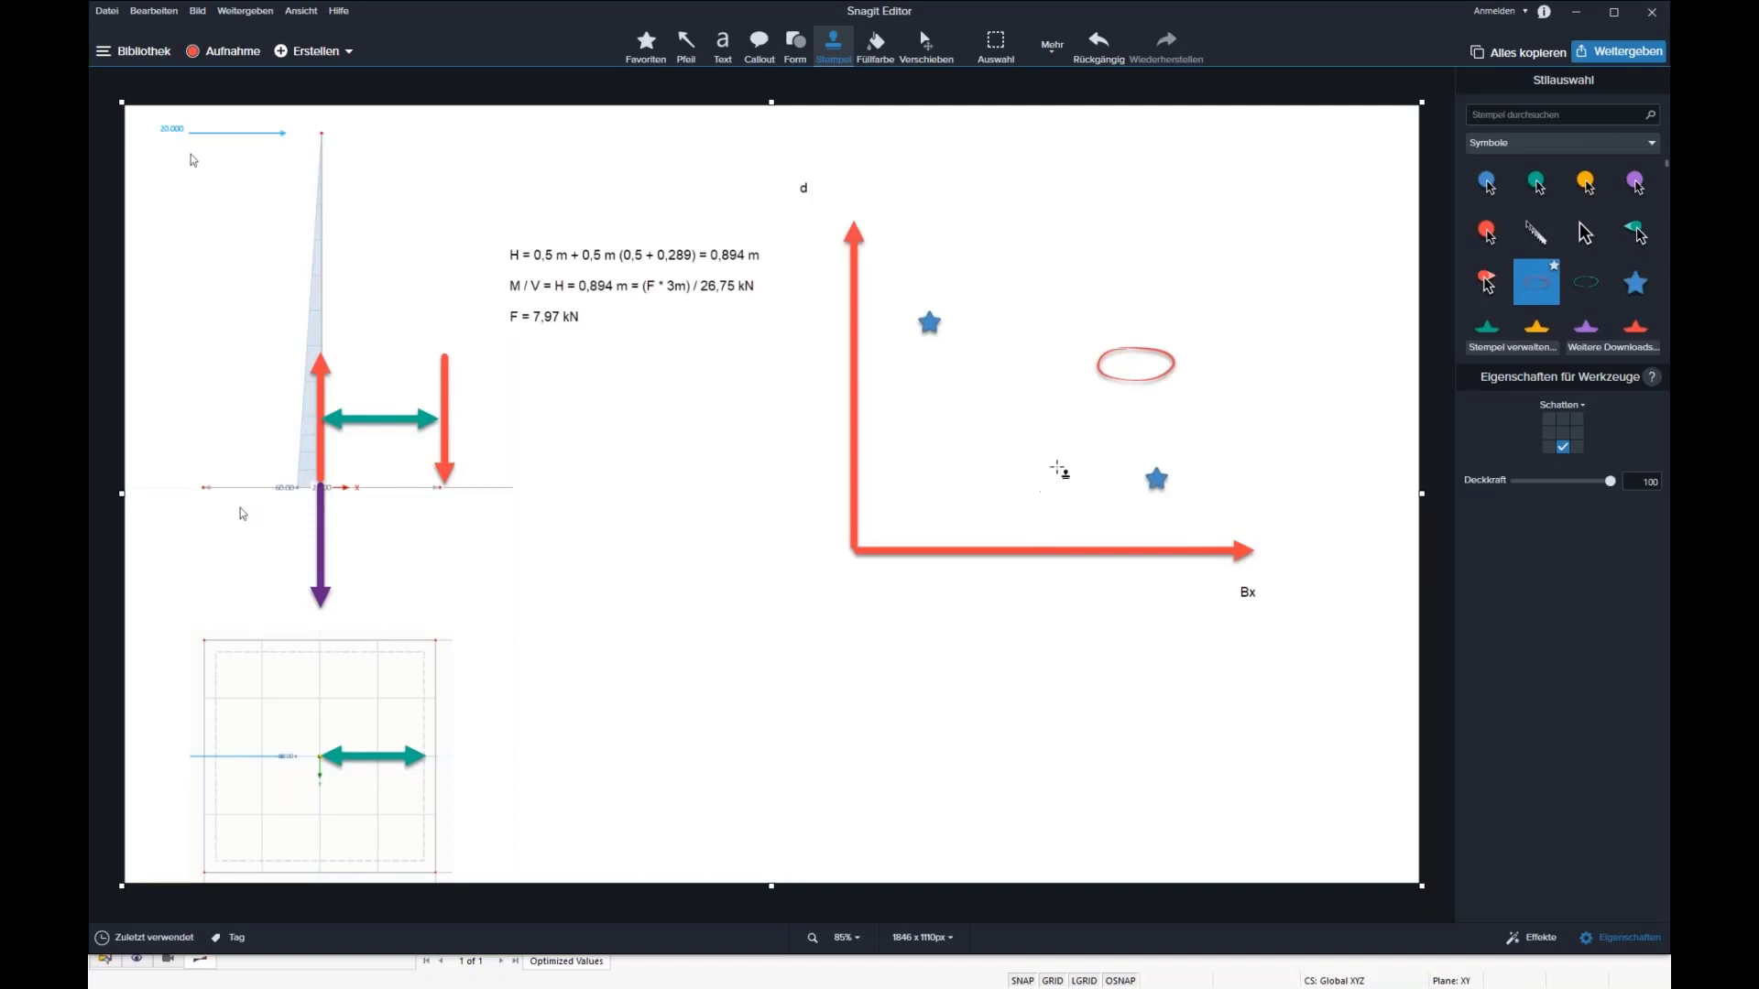
left_click(1103, 381)
left_click_drag(1101, 380, 1095, 384)
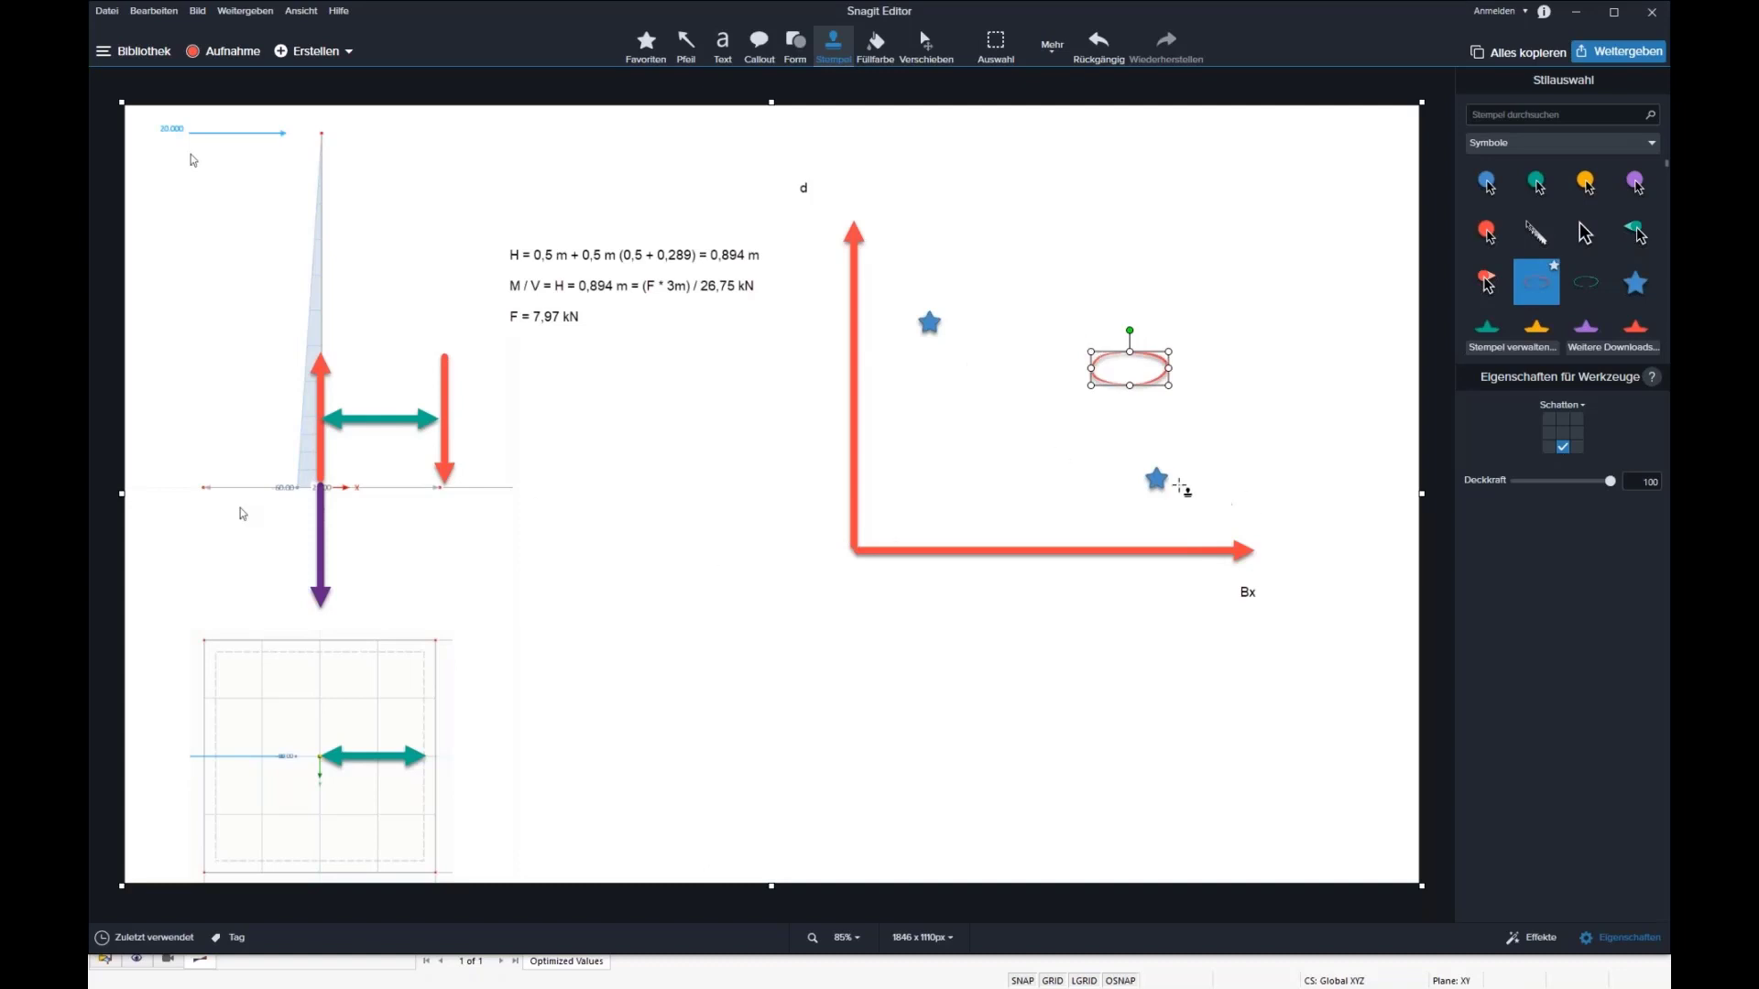
left_click(1154, 481)
Step: Draw a green arrow from the lower star toward the origin side and another from the upper star up and right
key("a")
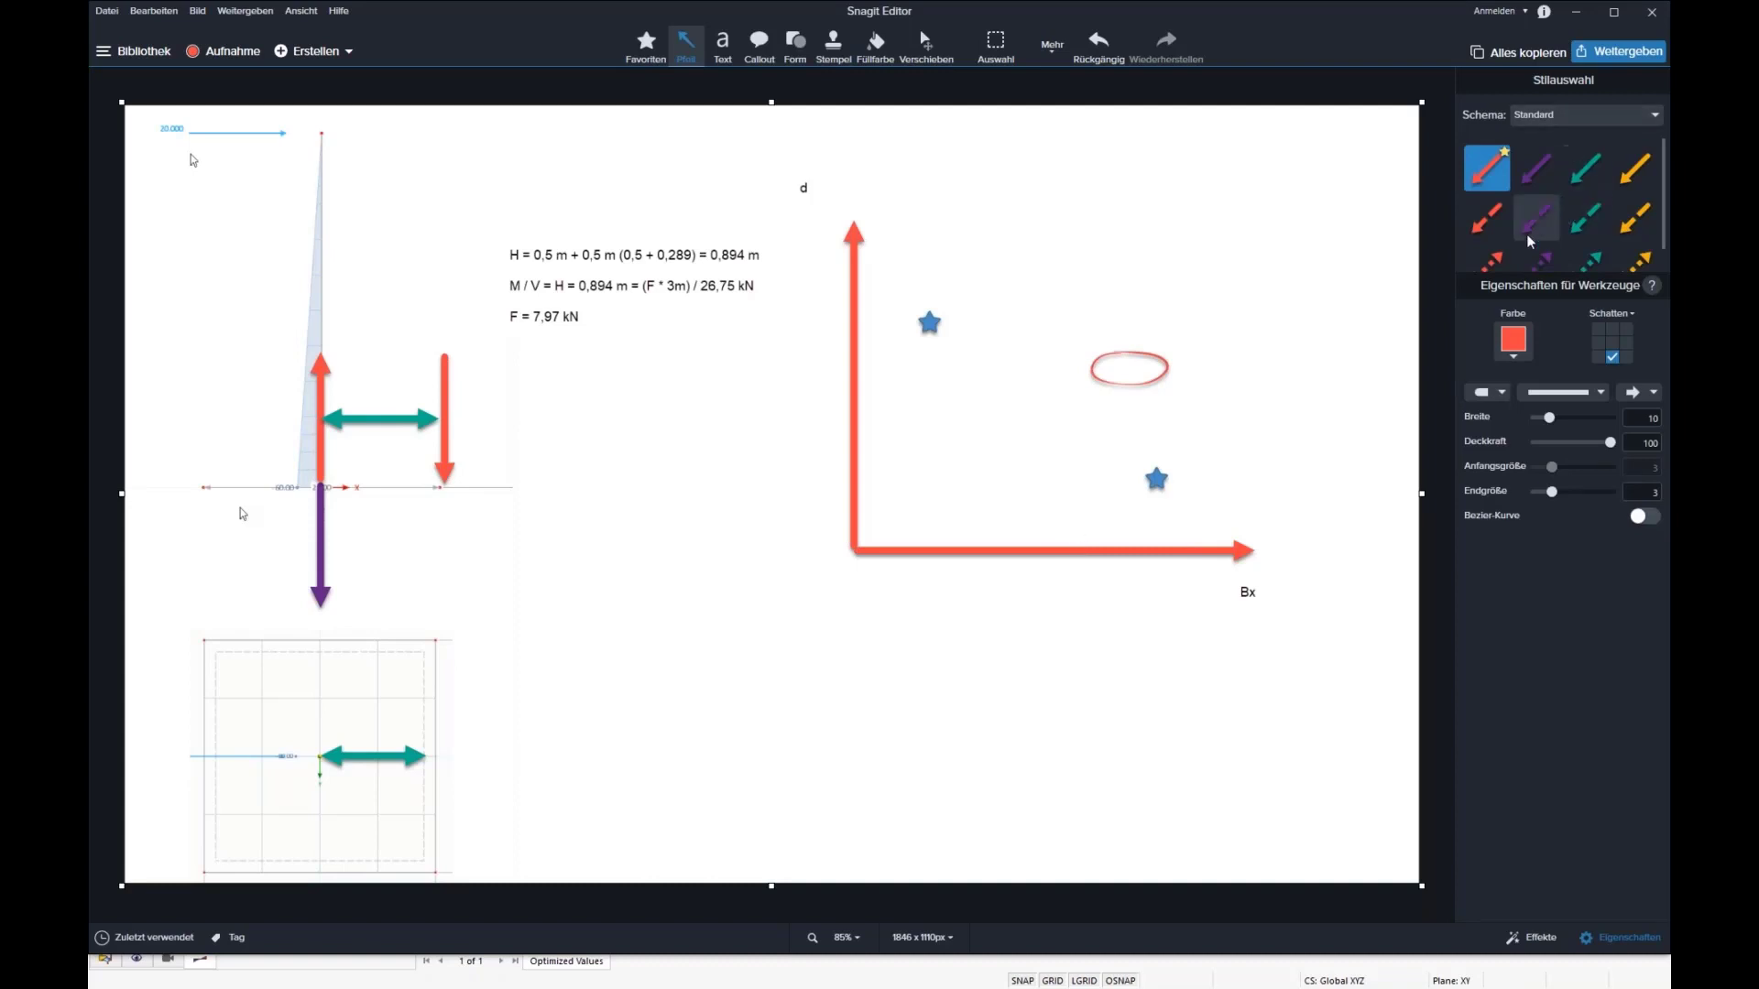
left_click(1586, 168)
left_click_drag(1144, 480, 1072, 502)
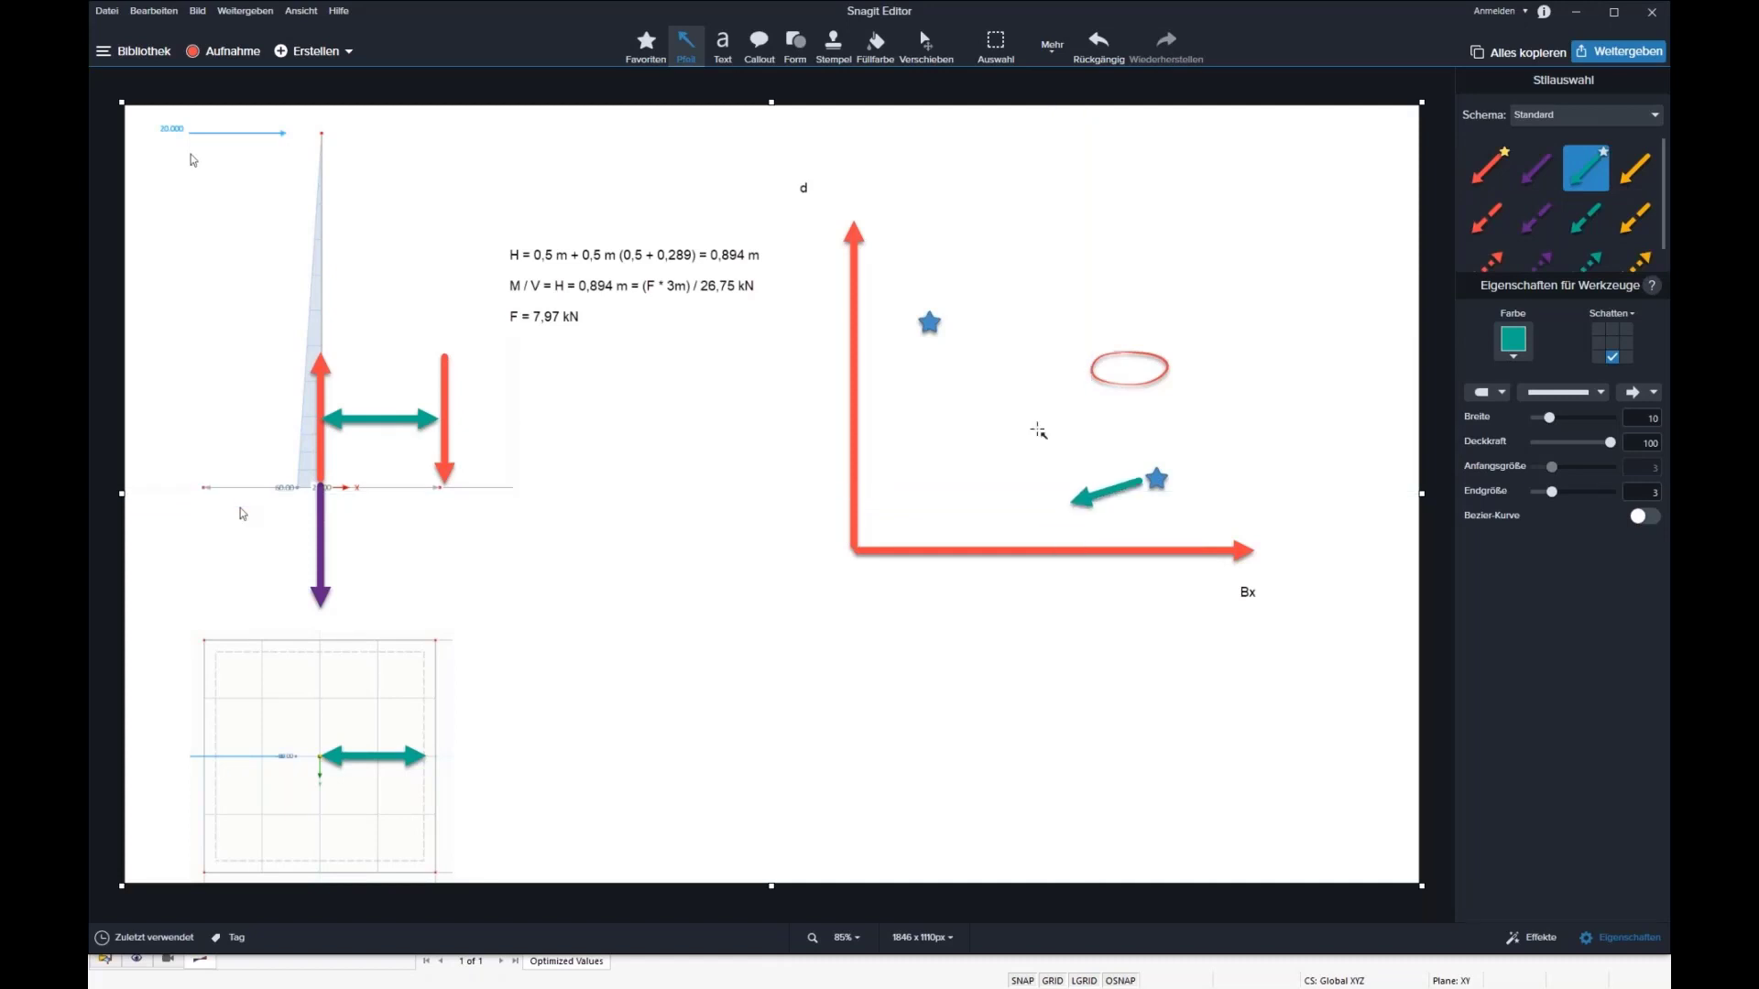
left_click_drag(945, 304, 1012, 278)
left_click_drag(1134, 484, 1166, 476)
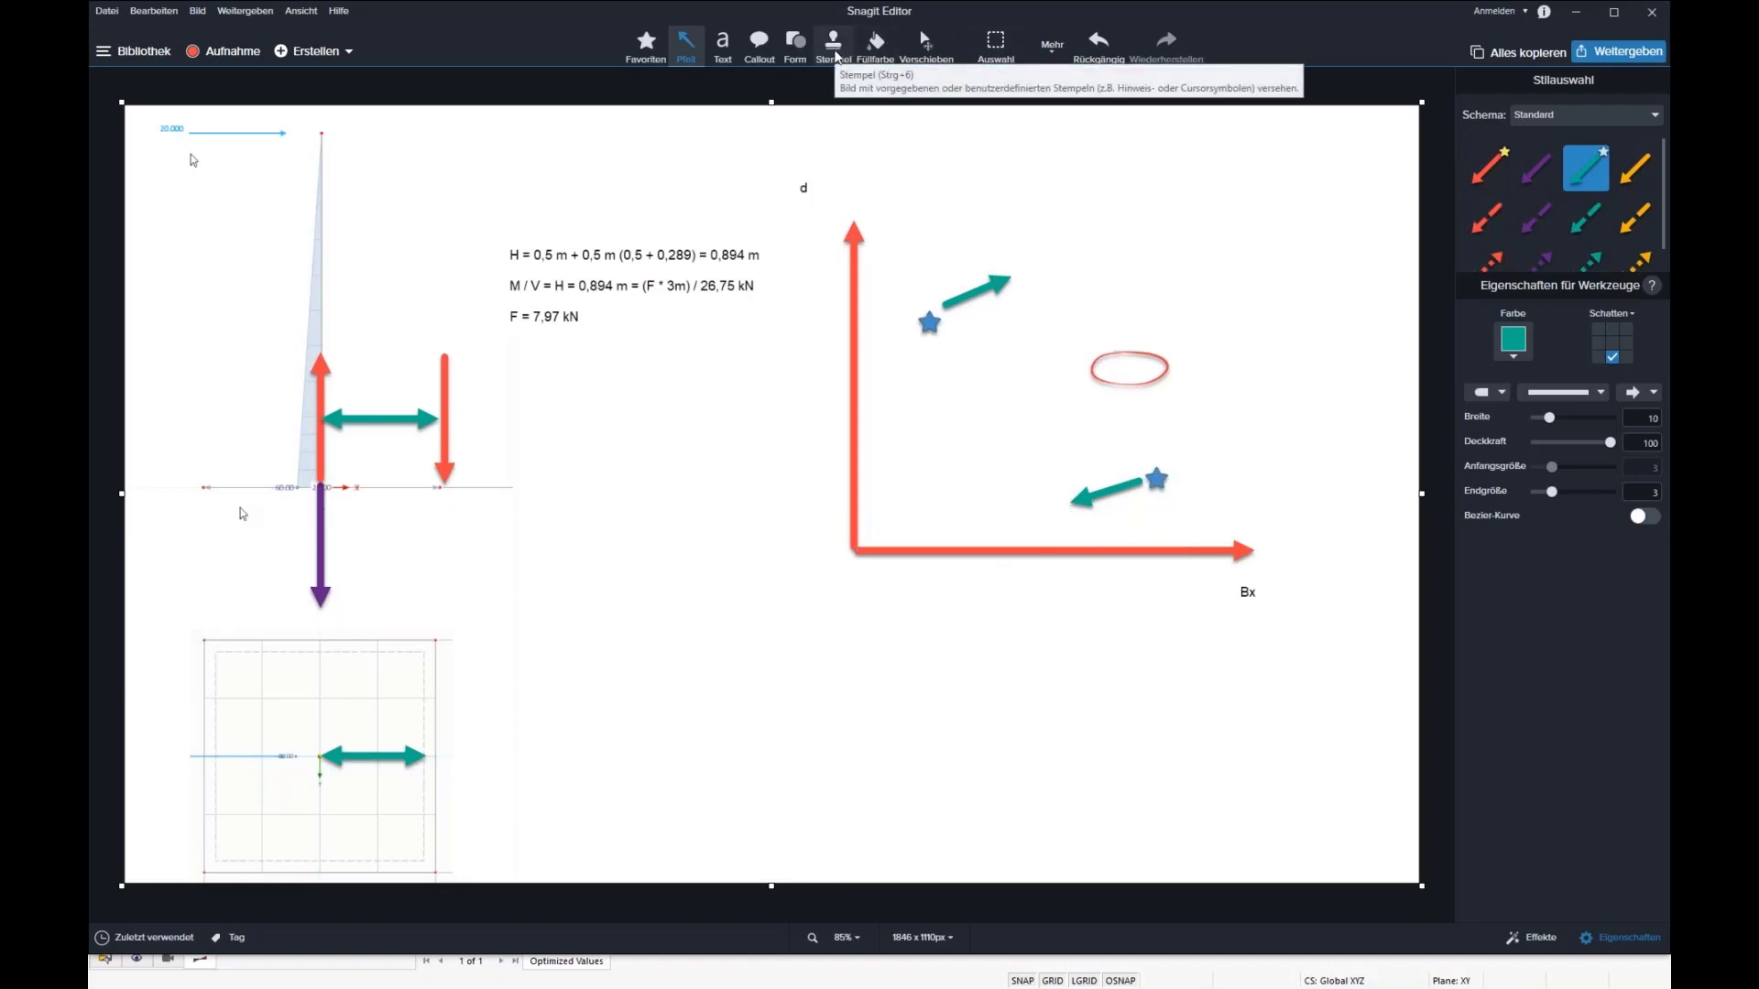
Step: Stamp a blue star at the tip of each of the two green movement arrows
left_click(834, 53)
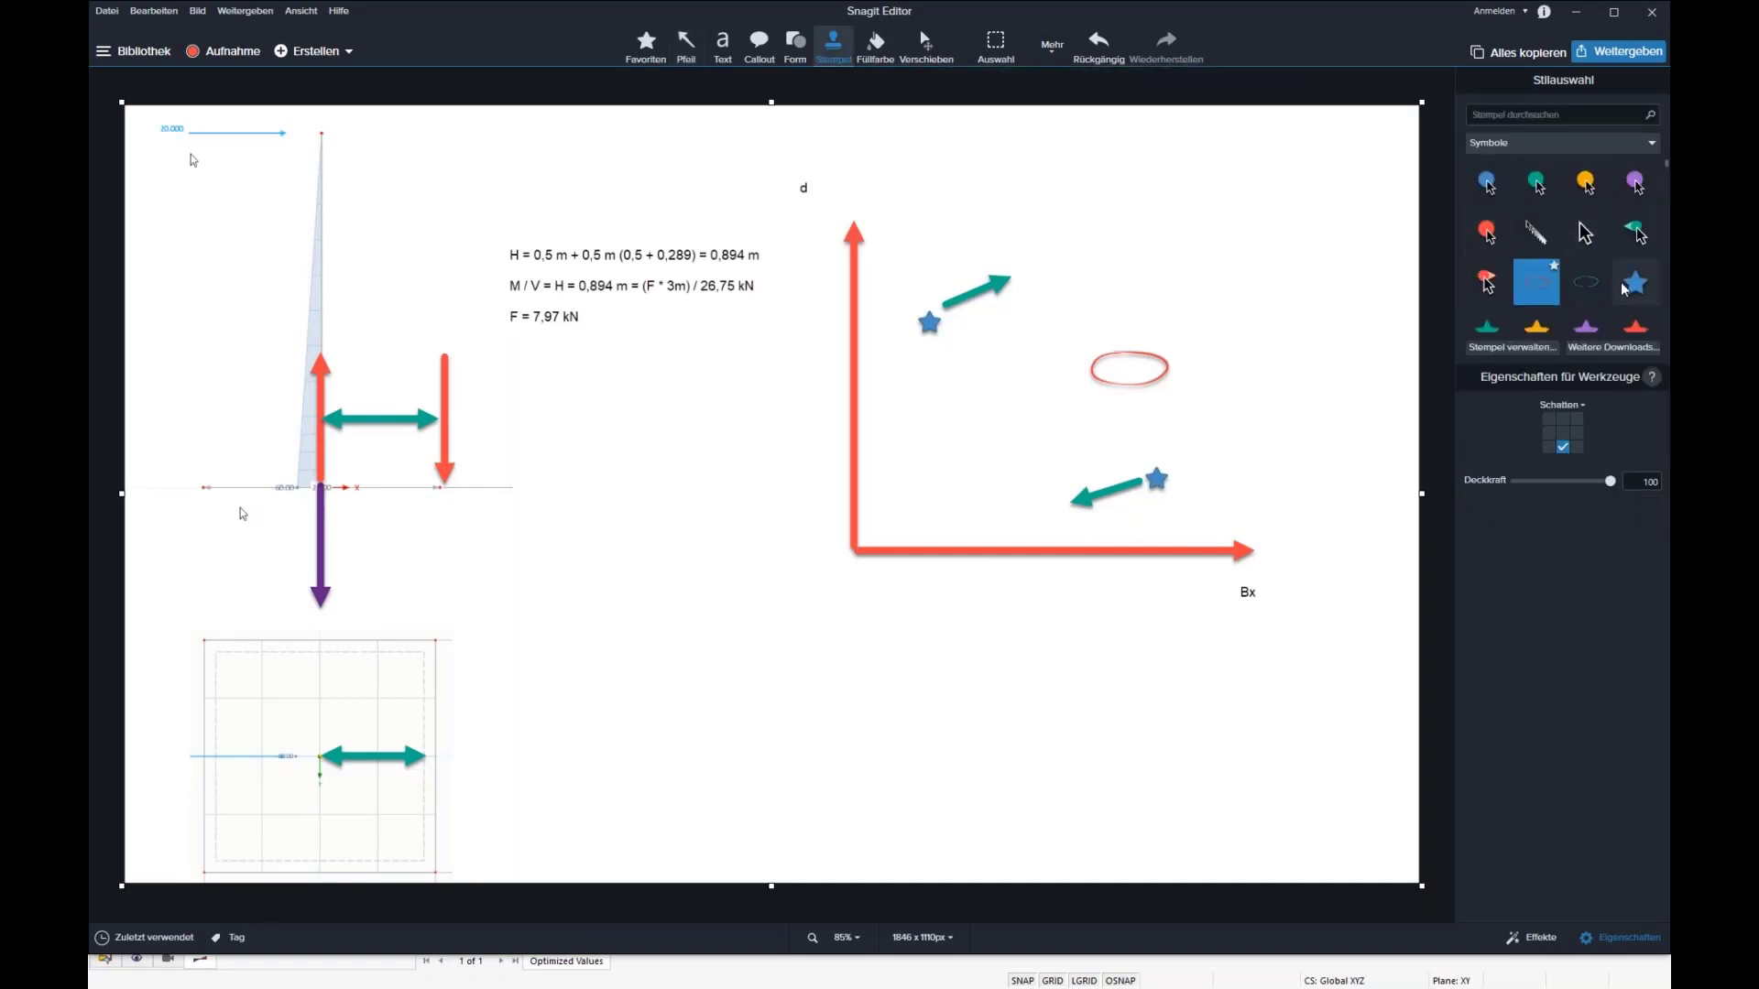
left_click(1059, 510)
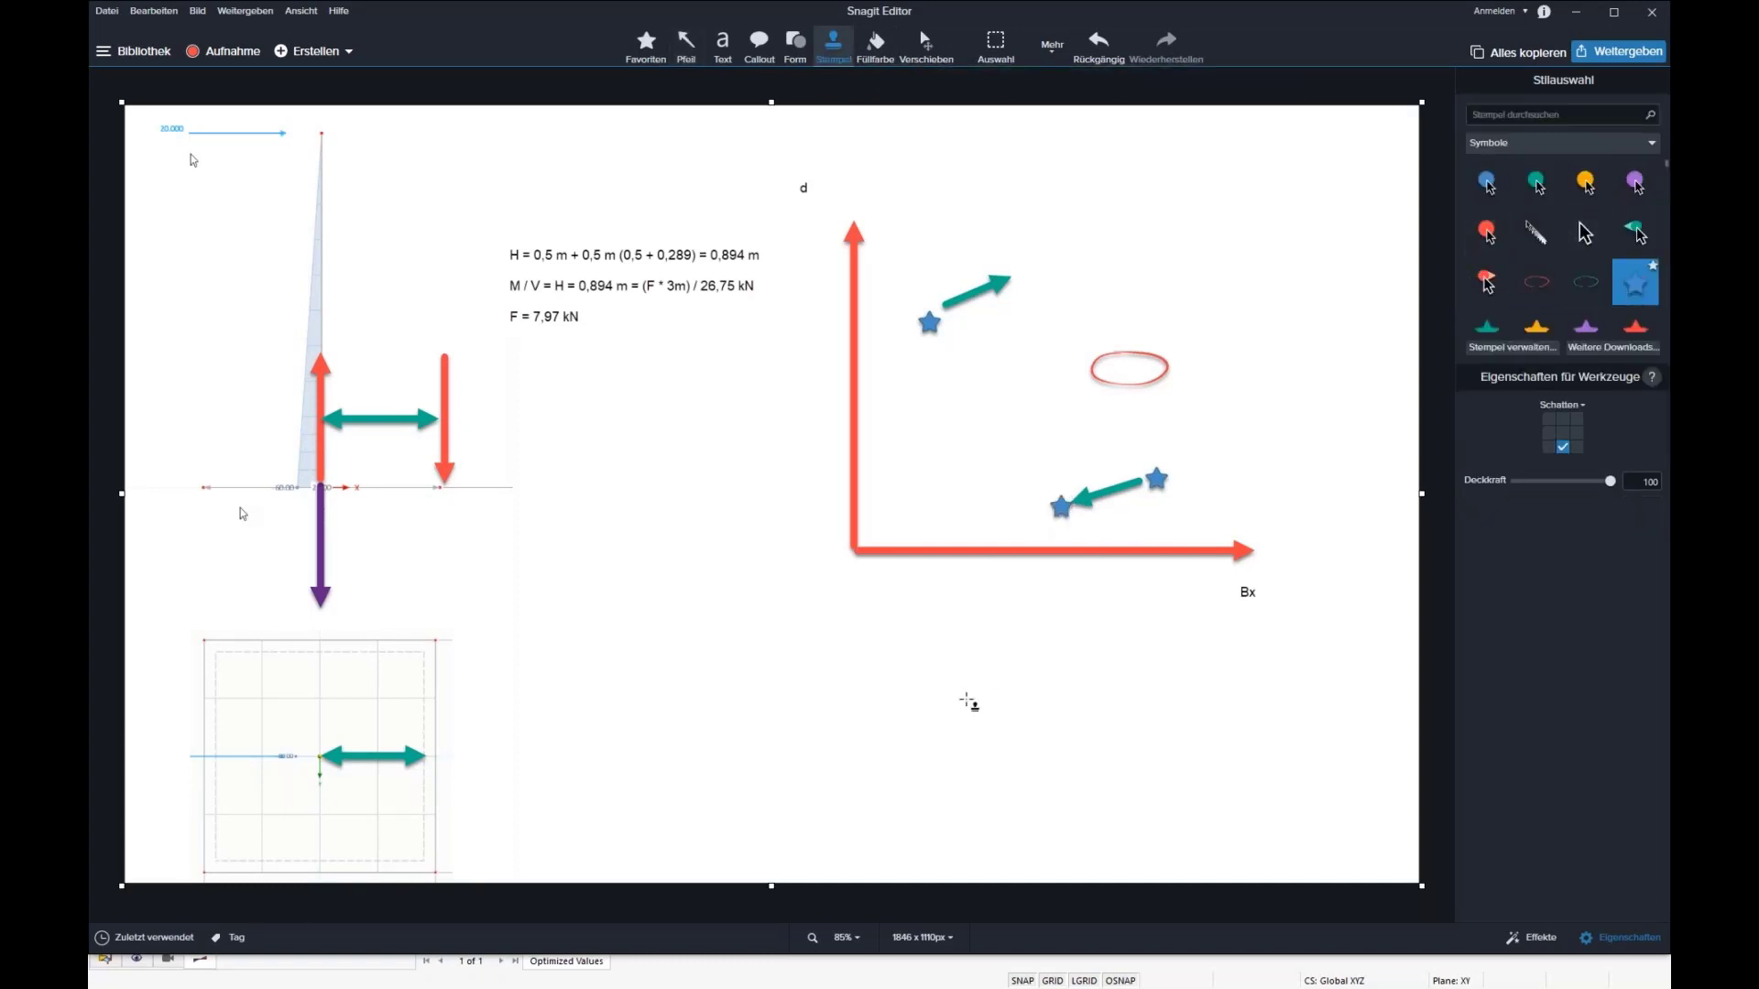
left_click(1020, 272)
Step: Recolour the lower path's starting star yellow and the star at the upper arrow's tip red
left_click(1061, 506)
left_click(1155, 480)
left_click(1535, 330)
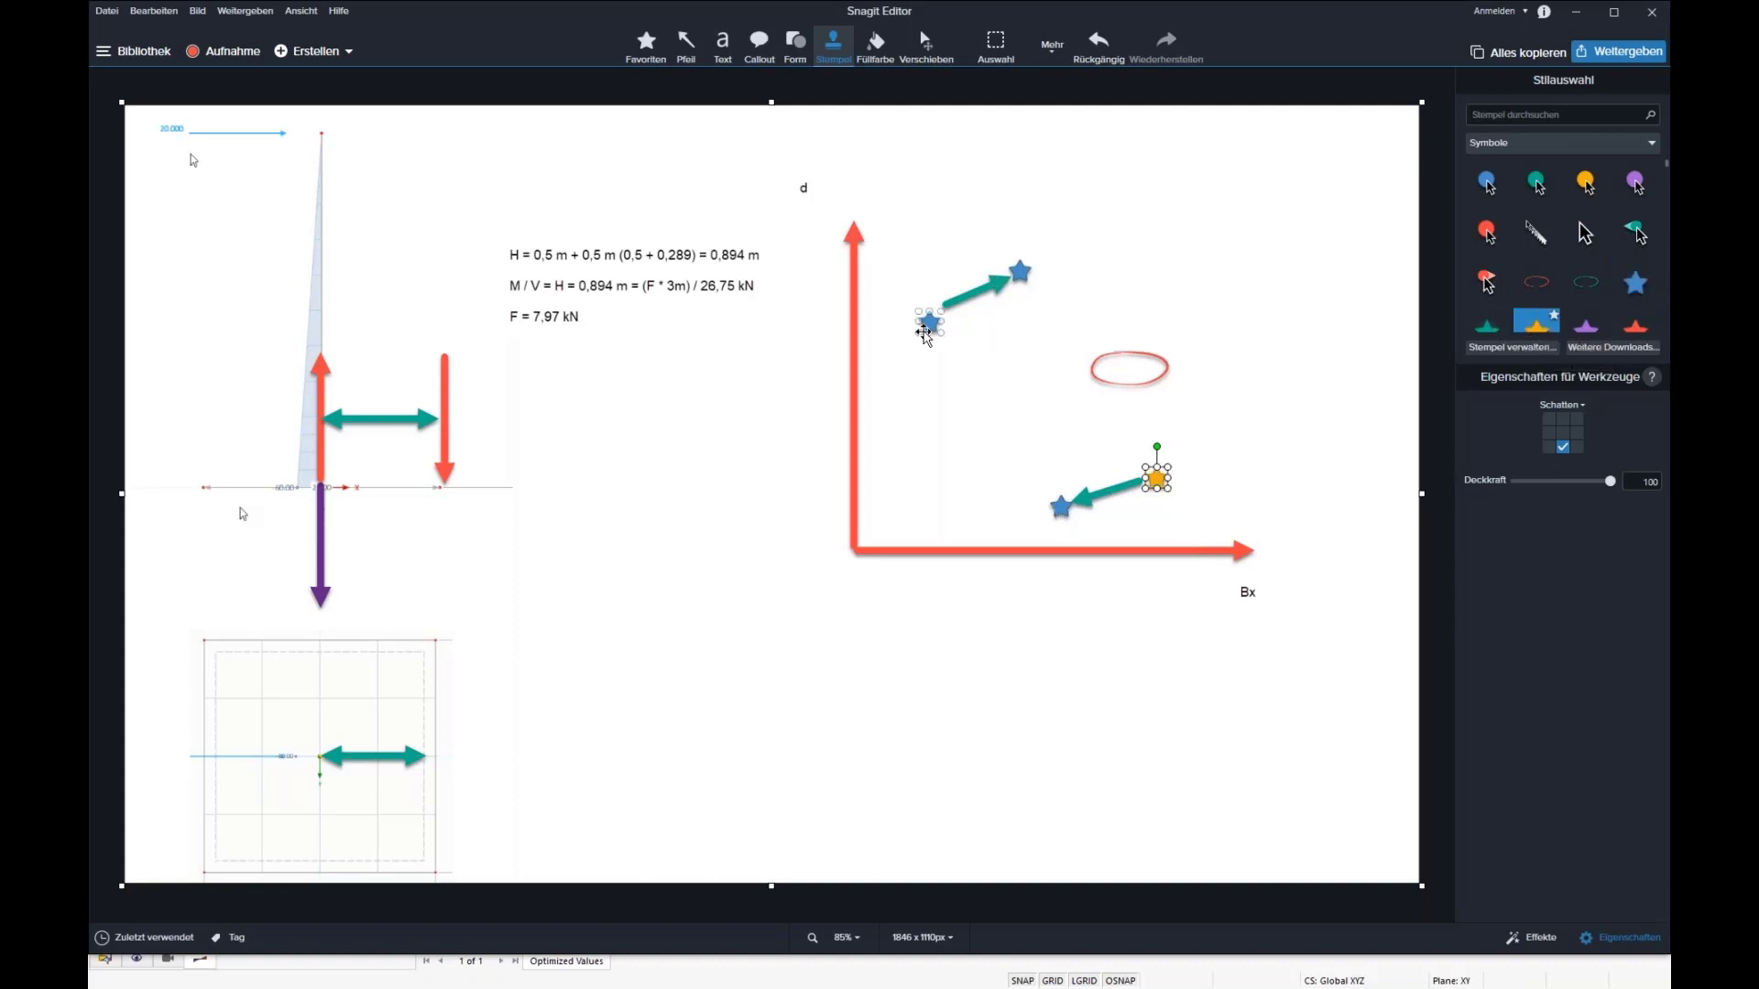
left_click(1022, 272)
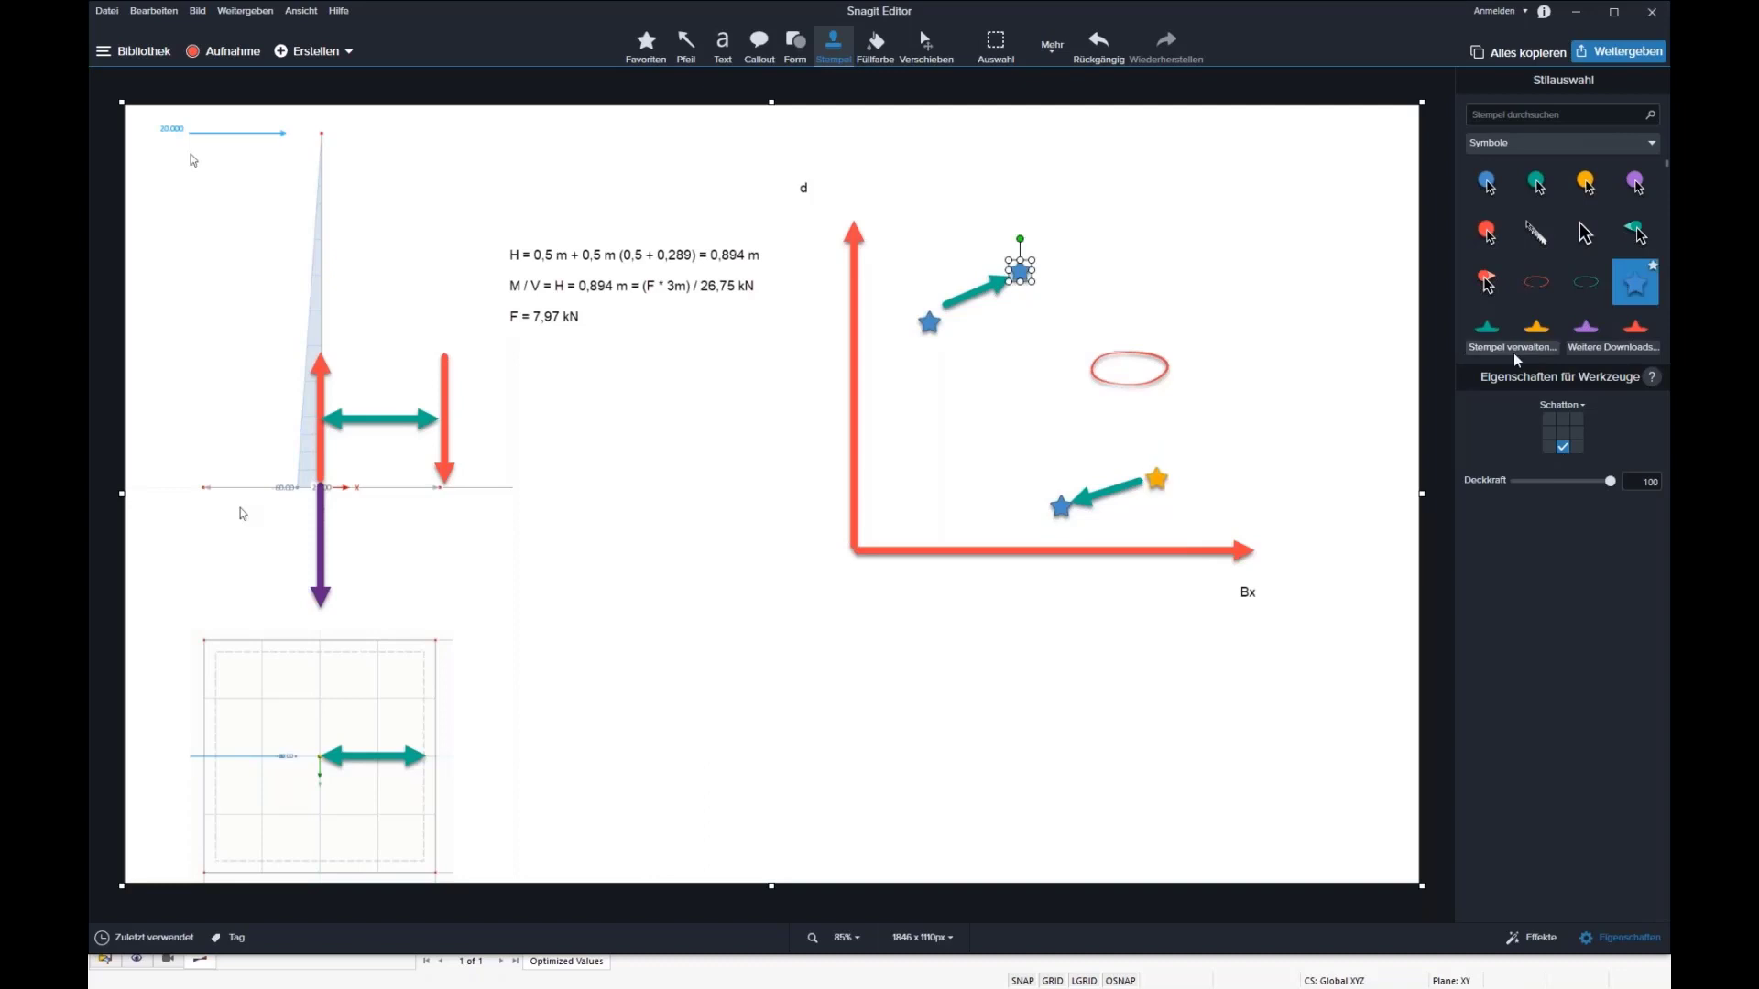
left_click(1020, 271)
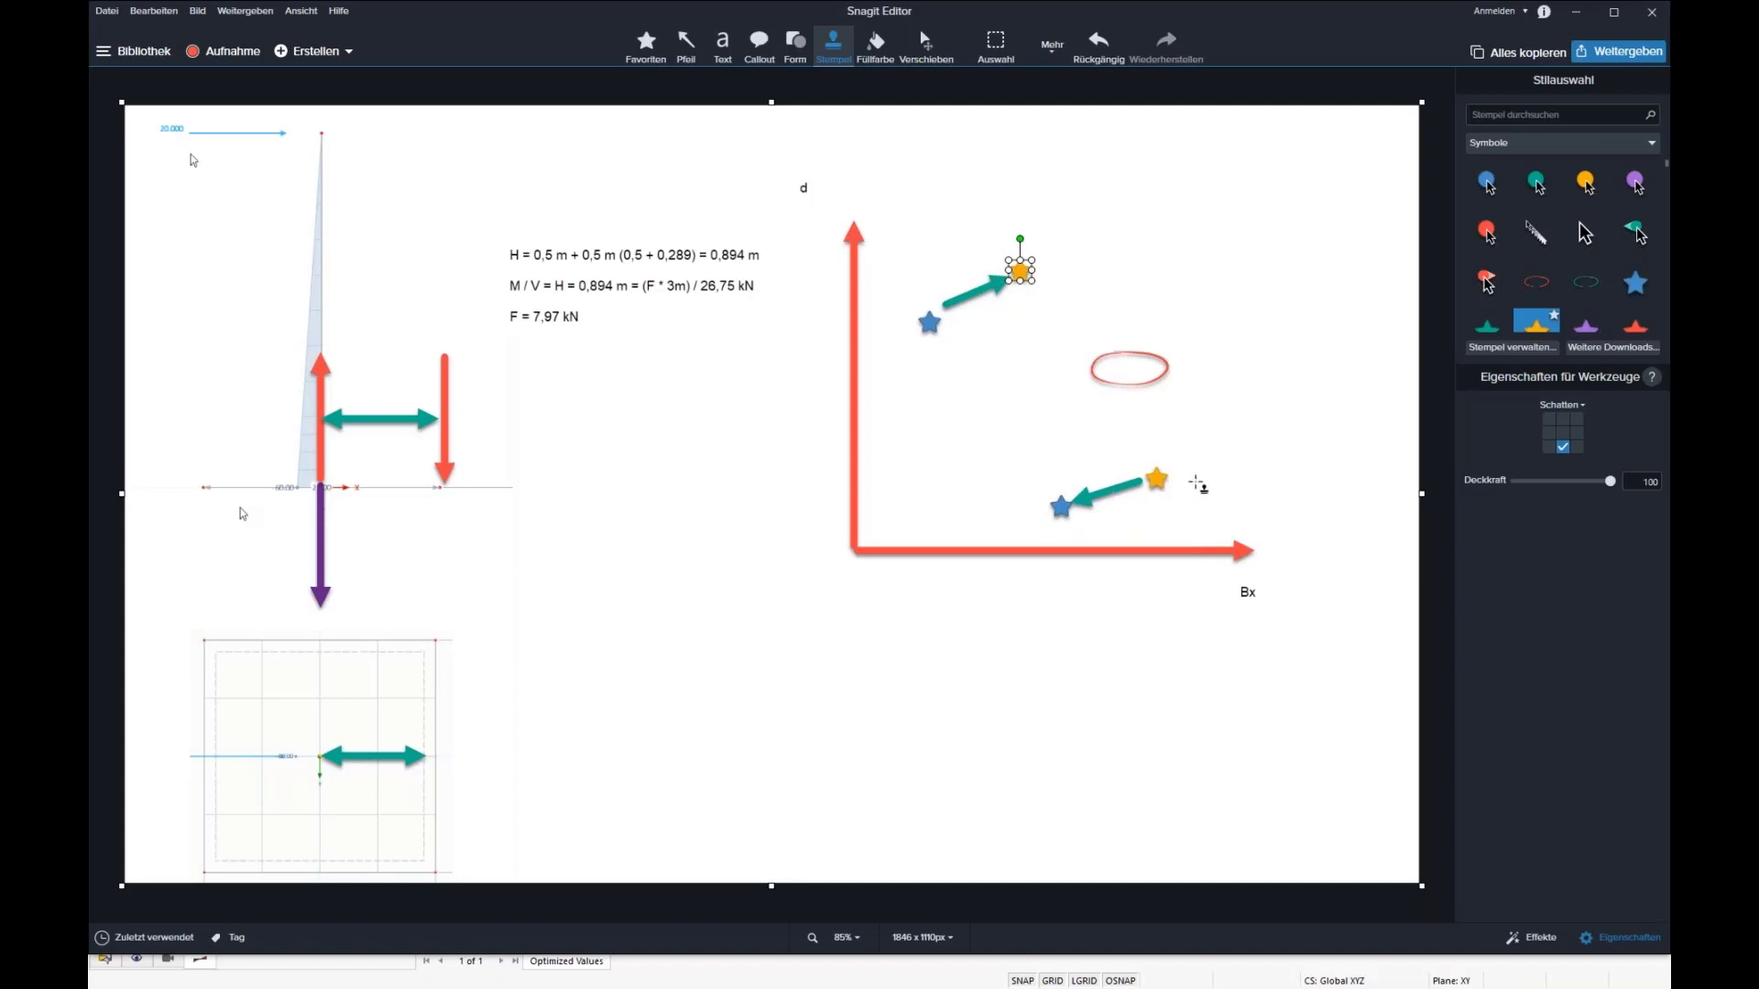
left_click(1635, 326)
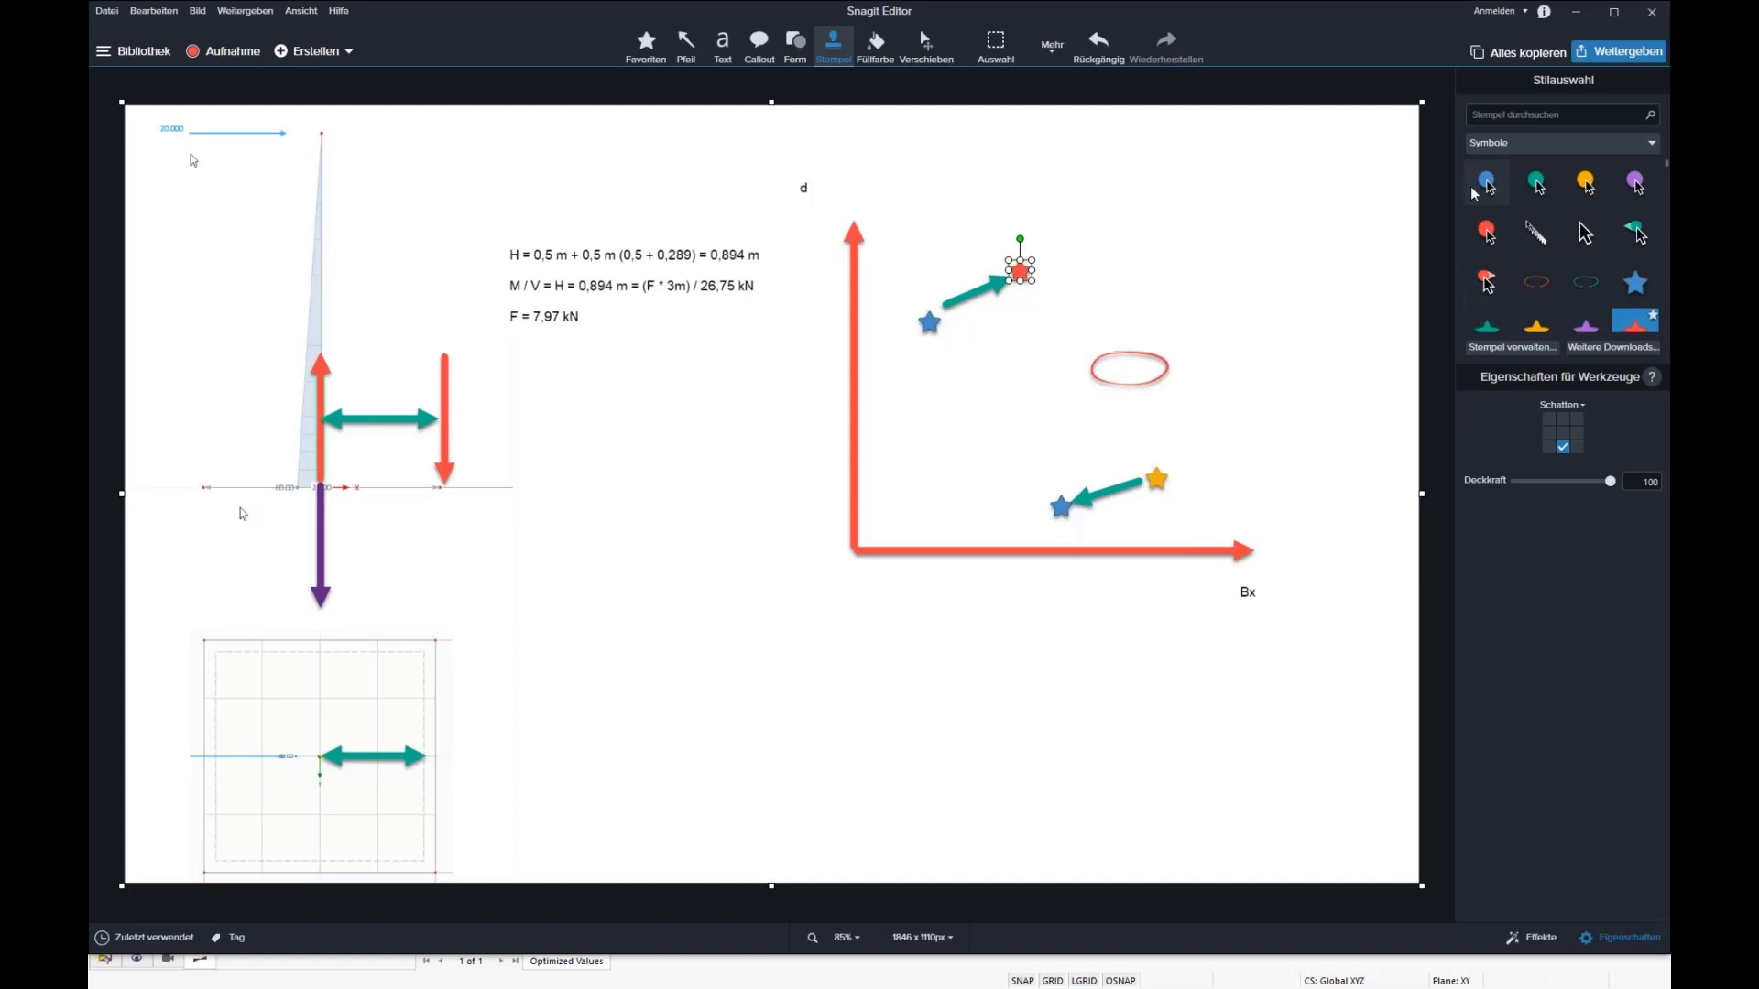
Step: Draw green arrows from the lower path's end star toward the ellipse and from the red star further up and right
left_click(694, 49)
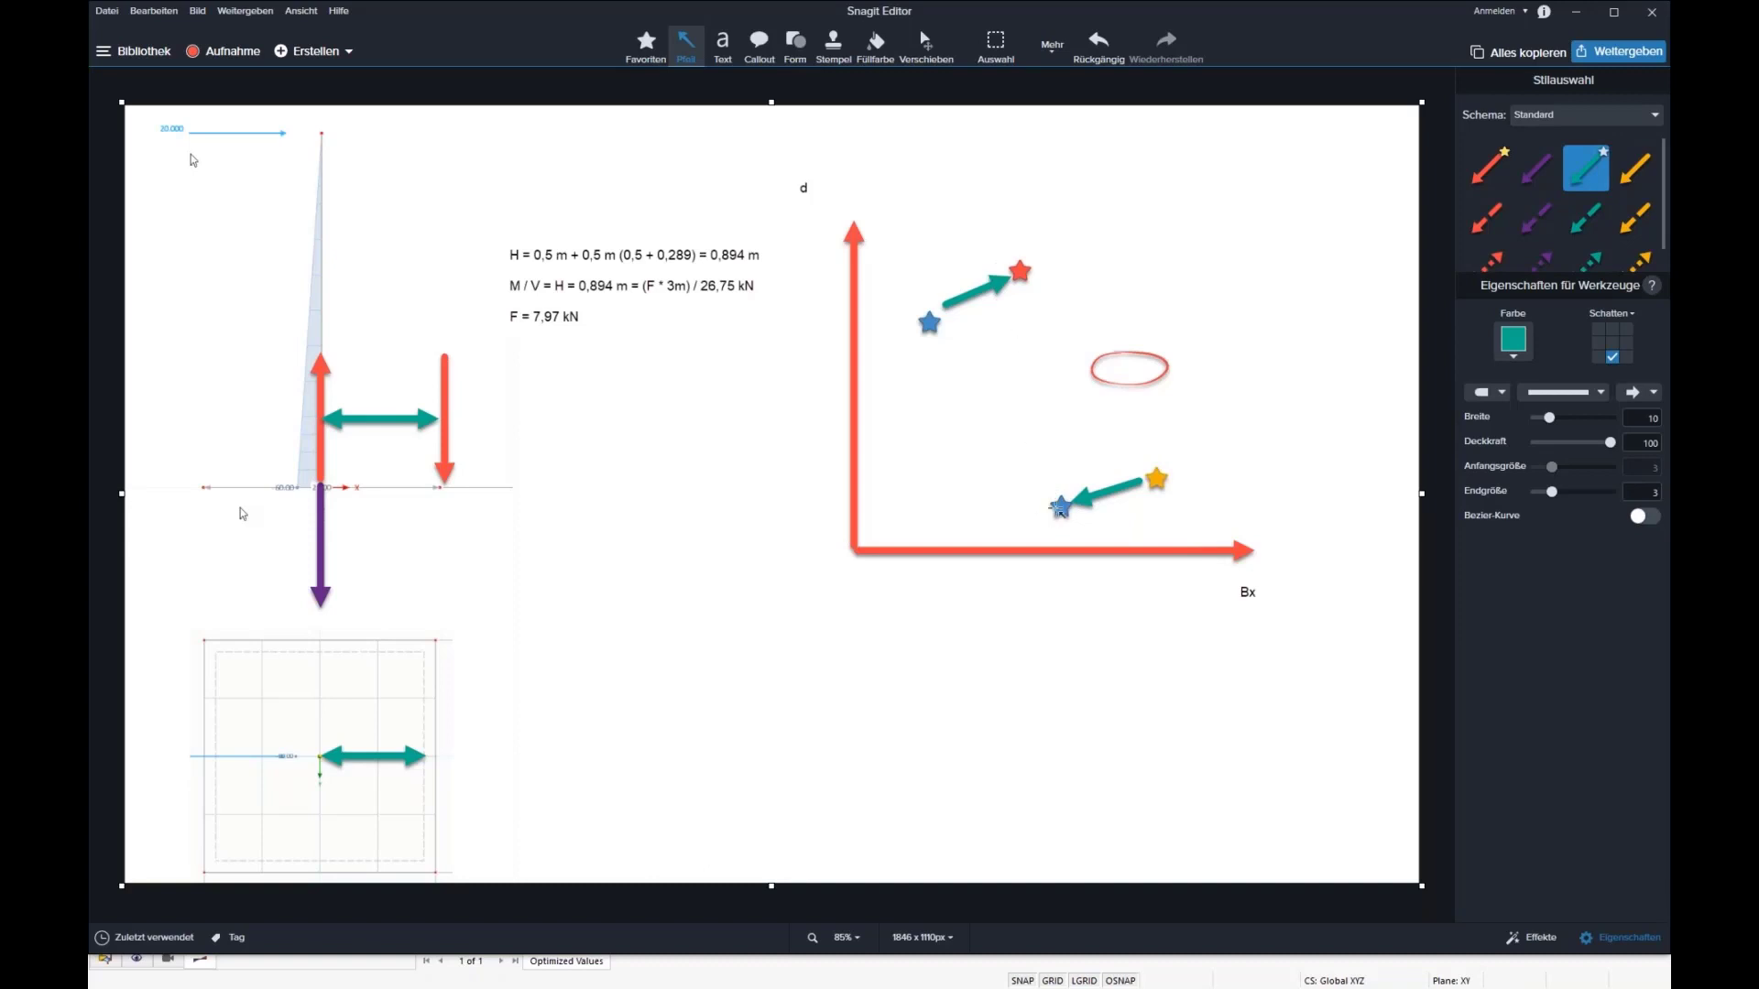
mouse_move(1060, 488)
left_mouse_down()
mouse_move(1100, 412)
mouse_move(1142, 475)
mouse_move(1019, 277)
mouse_move(1159, 449)
mouse_move(1033, 294)
mouse_move(1136, 467)
mouse_move(1119, 425)
mouse_move(1097, 423)
left_mouse_up()
left_click_drag(1027, 263, 1105, 233)
left_click_drag(1070, 244, 1106, 238)
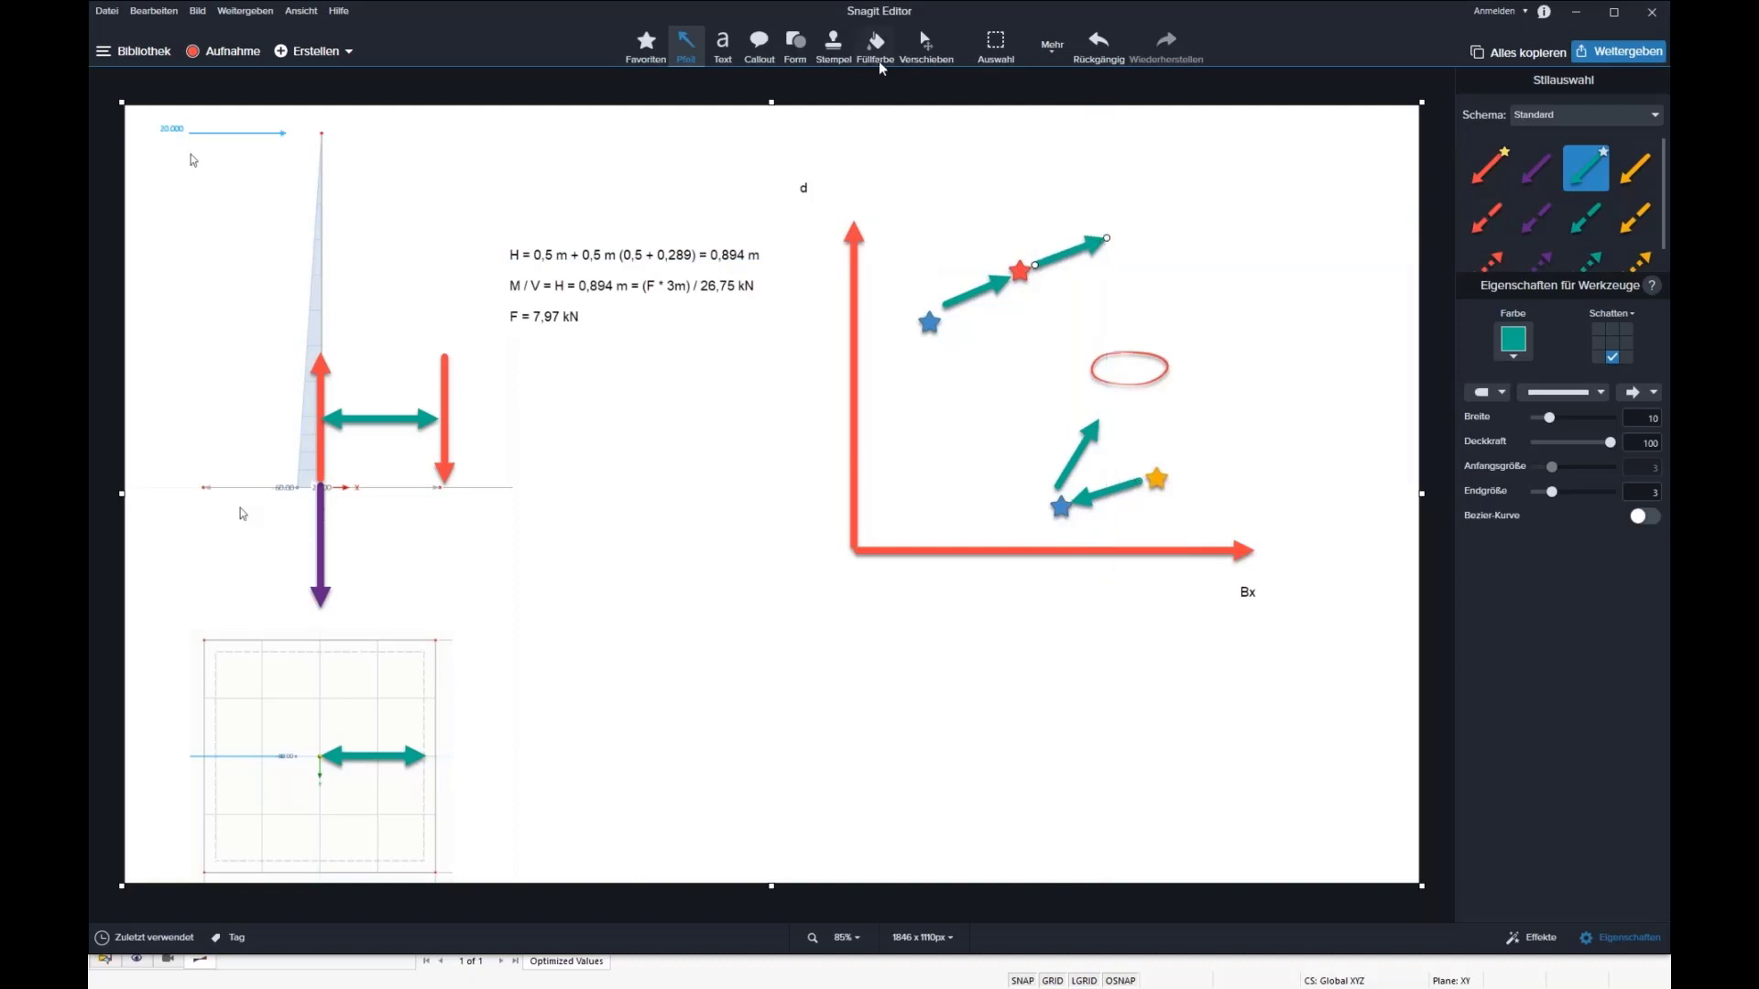
Step: Stamp blue stars at the tips of the two second-stage green arrows
left_click(831, 50)
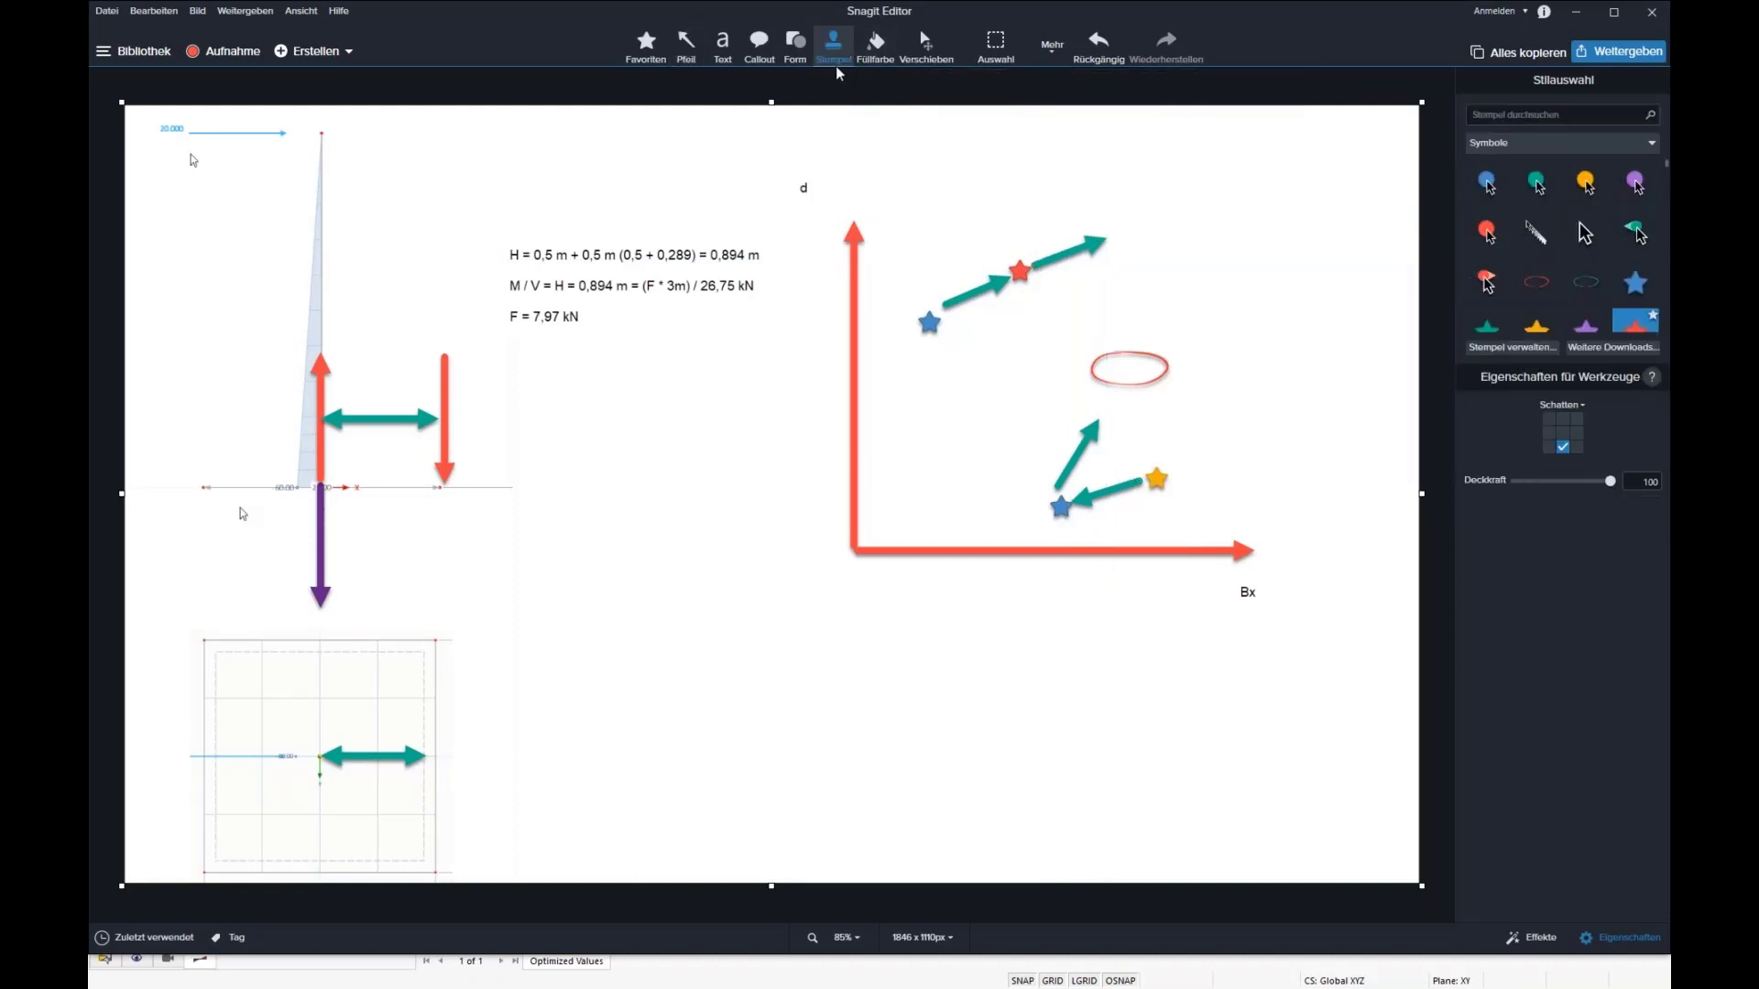
left_click(1636, 282)
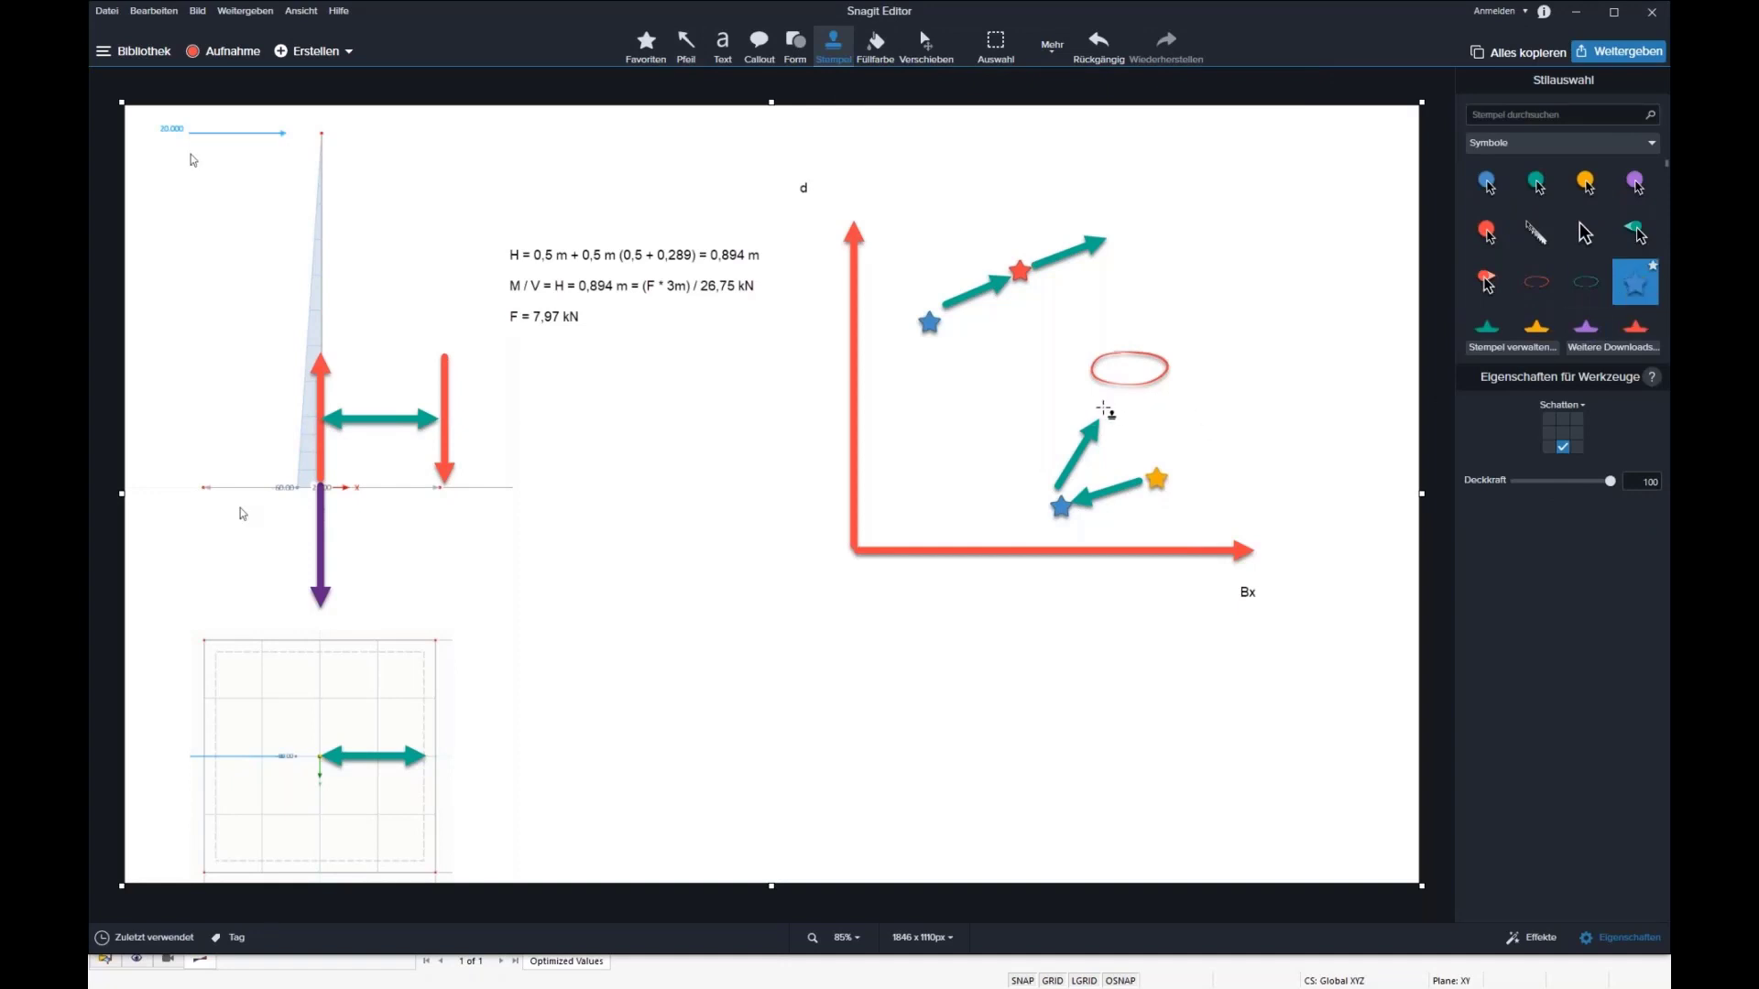
left_click(1101, 412)
left_click(1112, 236)
Step: Recolour the star just below the ellipse yellow and the lower path's starting star blue
left_click(1102, 412)
left_click(1102, 415)
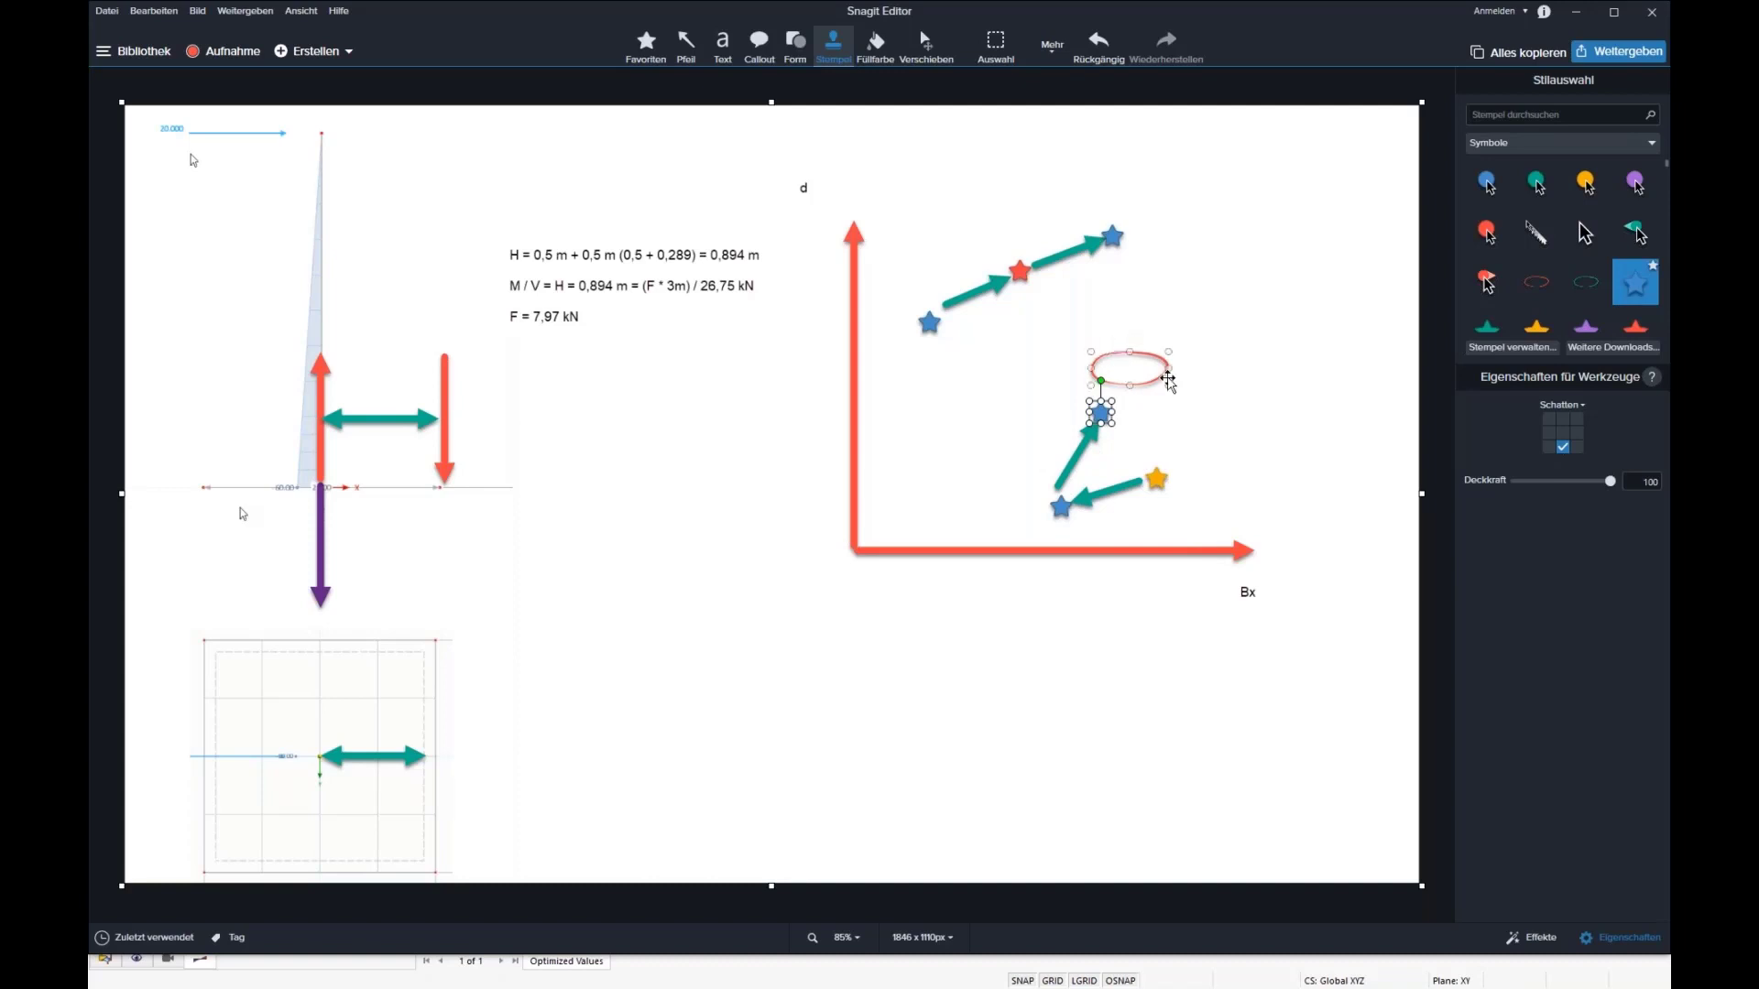
left_click(1540, 328)
left_click(1157, 478)
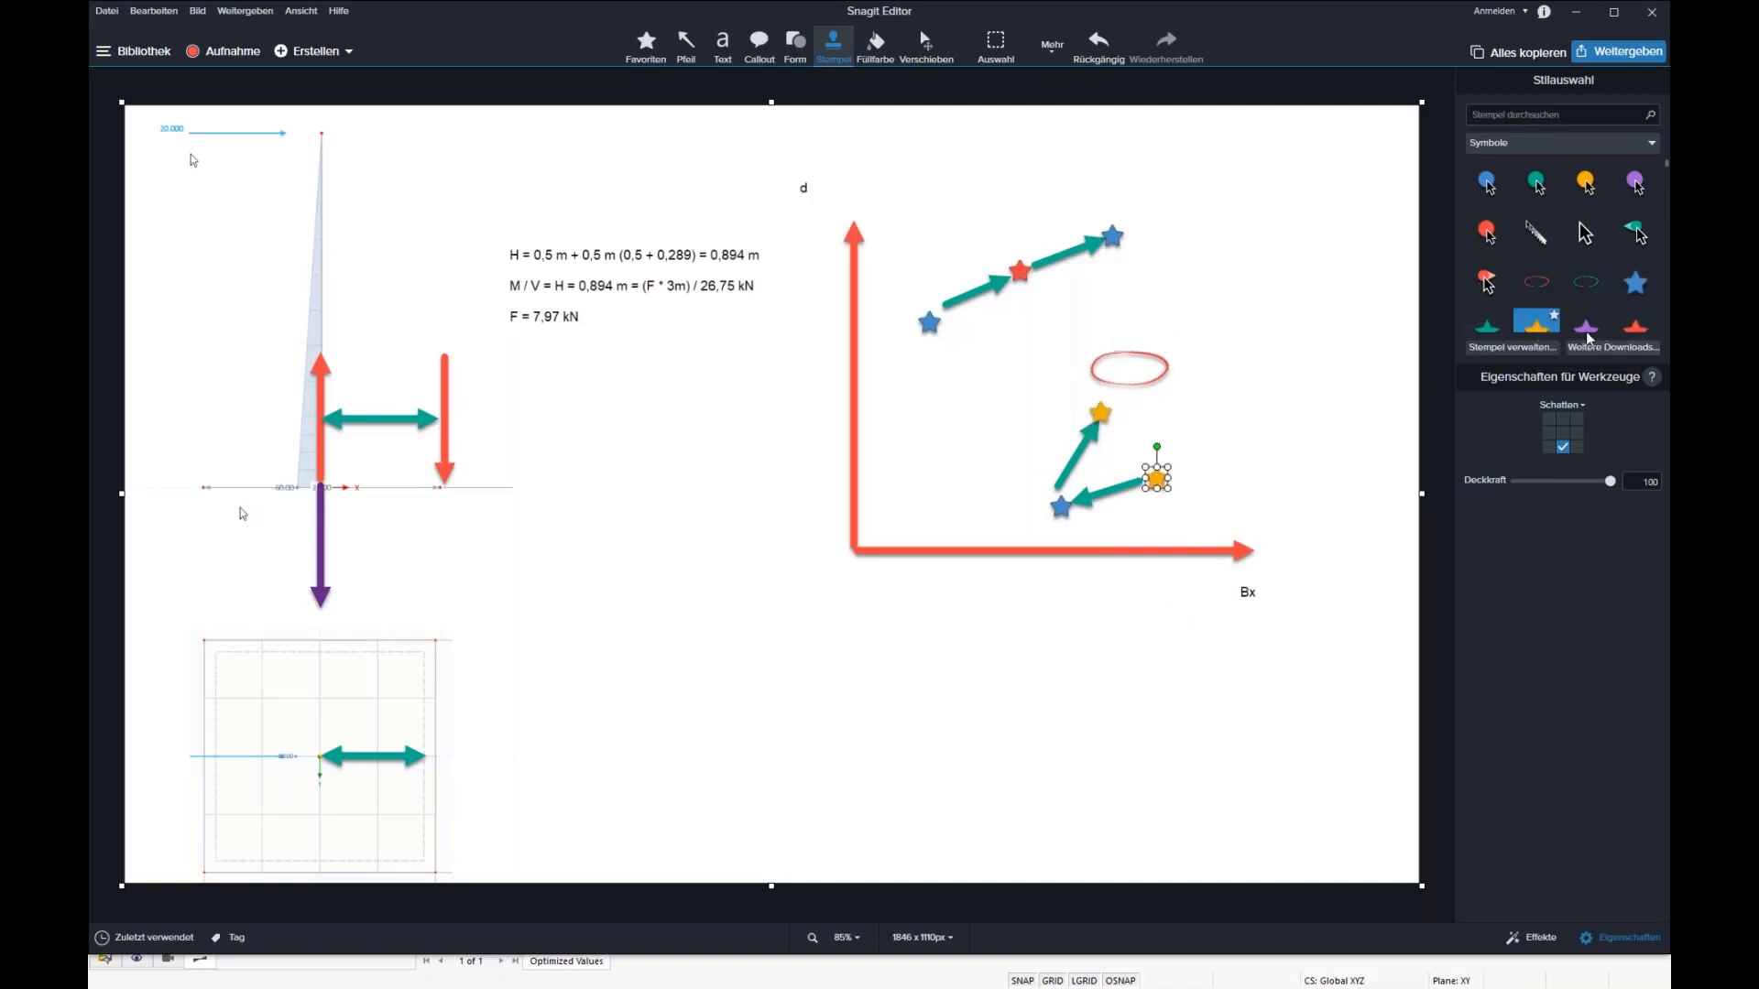
left_click(1636, 282)
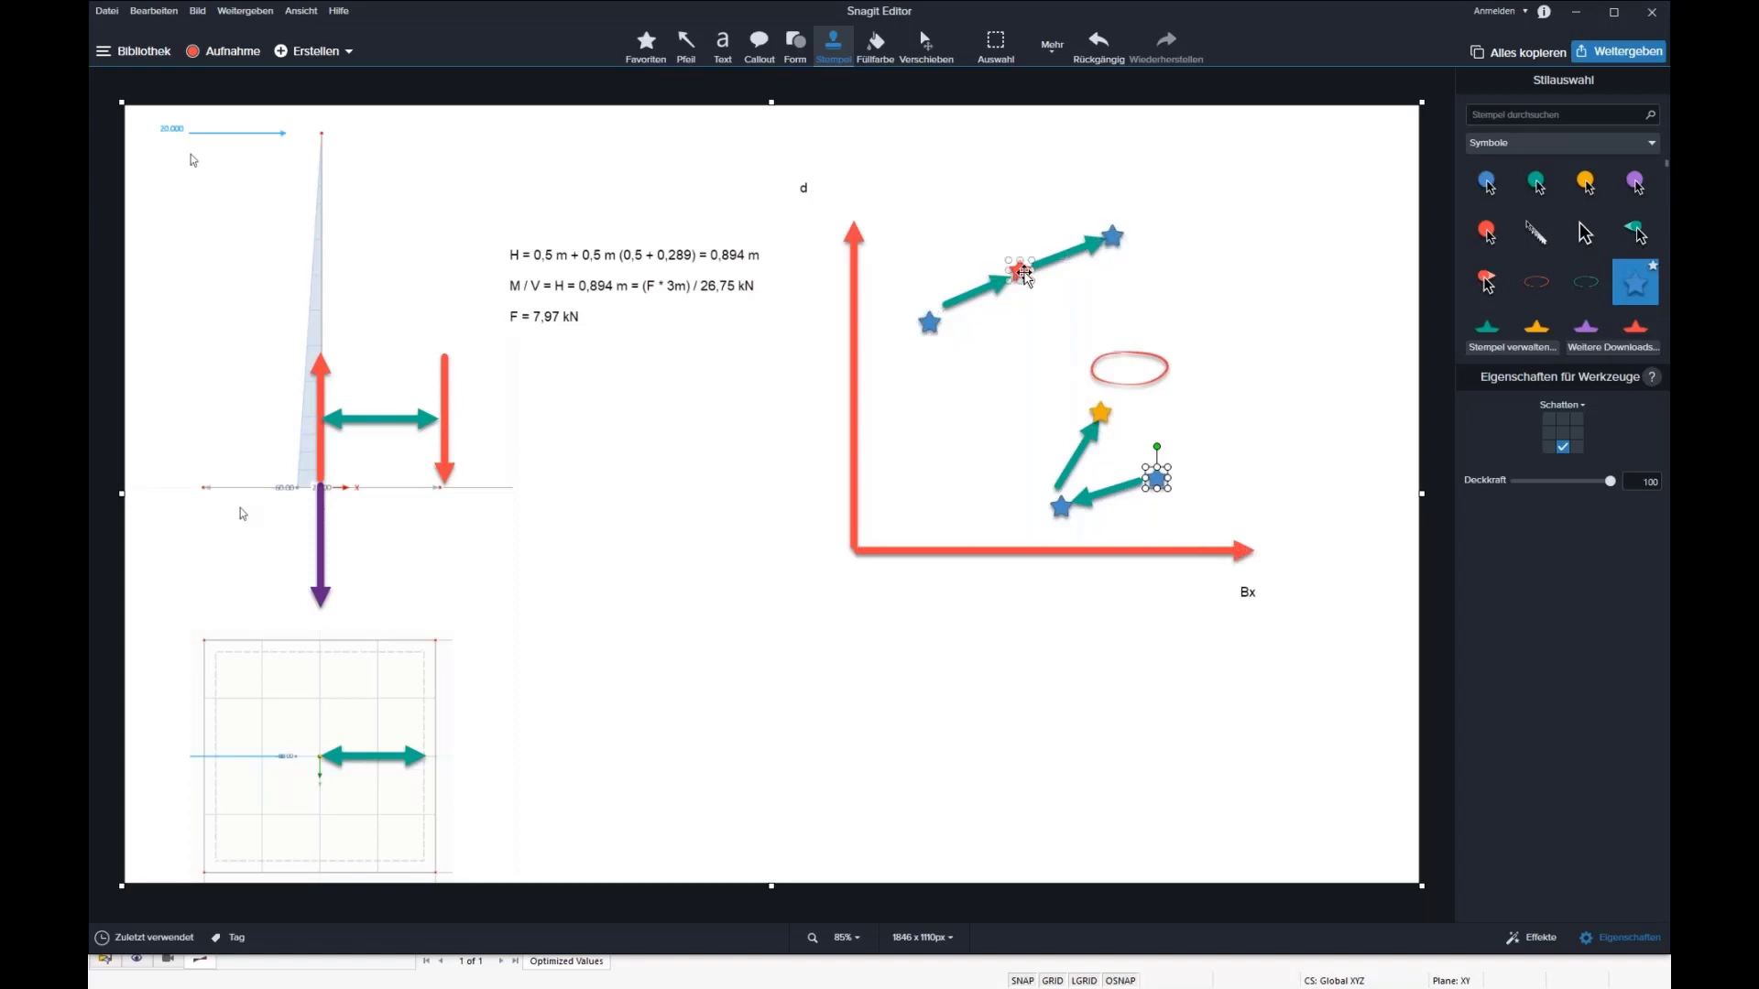
Step: Recolour the upper path's middle star yellow and the star just below the ellipse red
left_click(1023, 271)
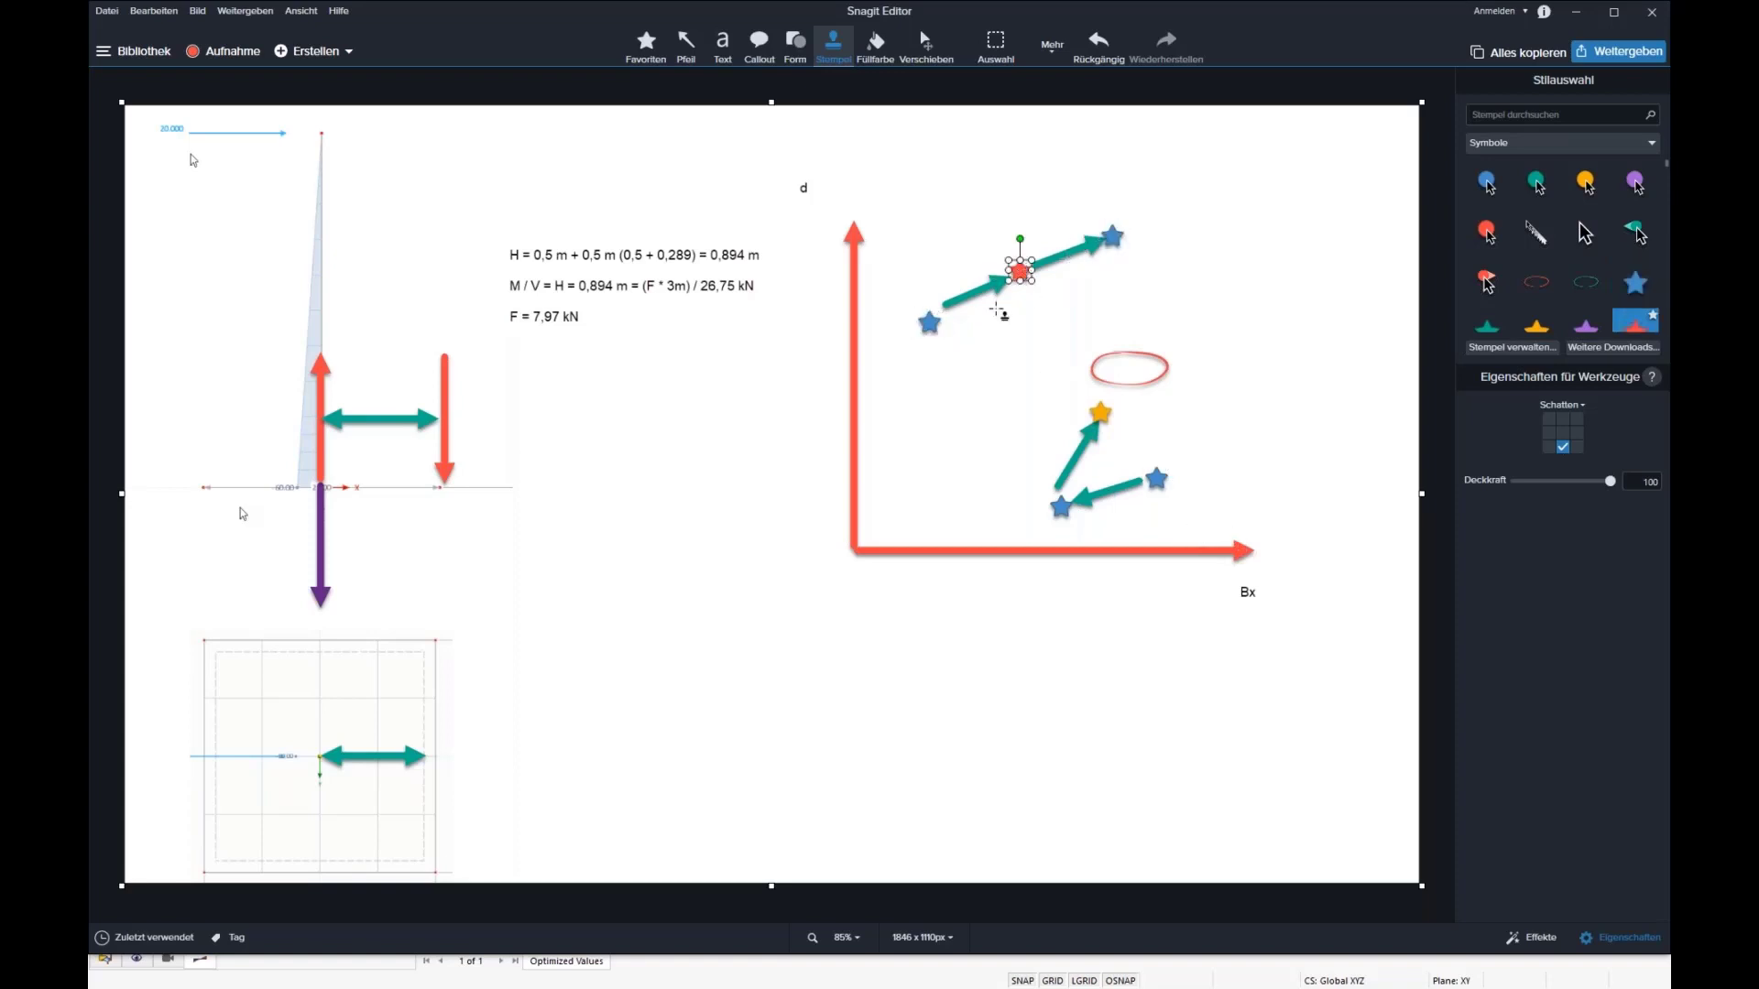
left_click(1112, 234)
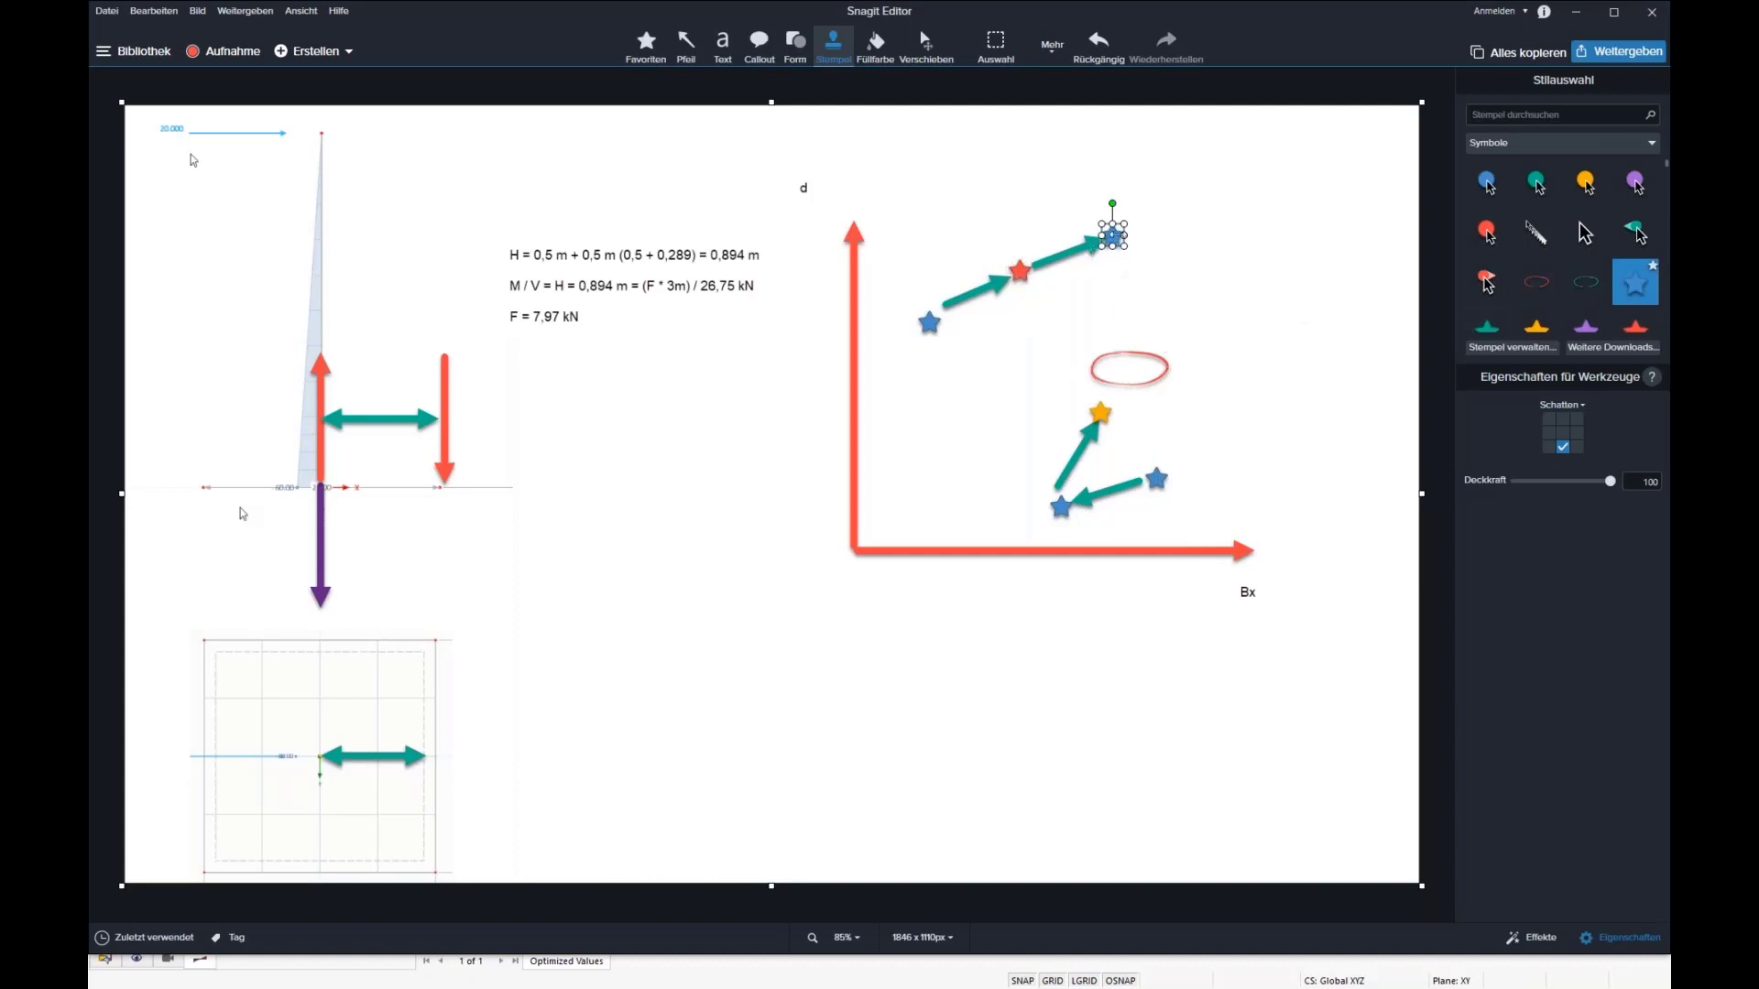
left_click(1020, 271)
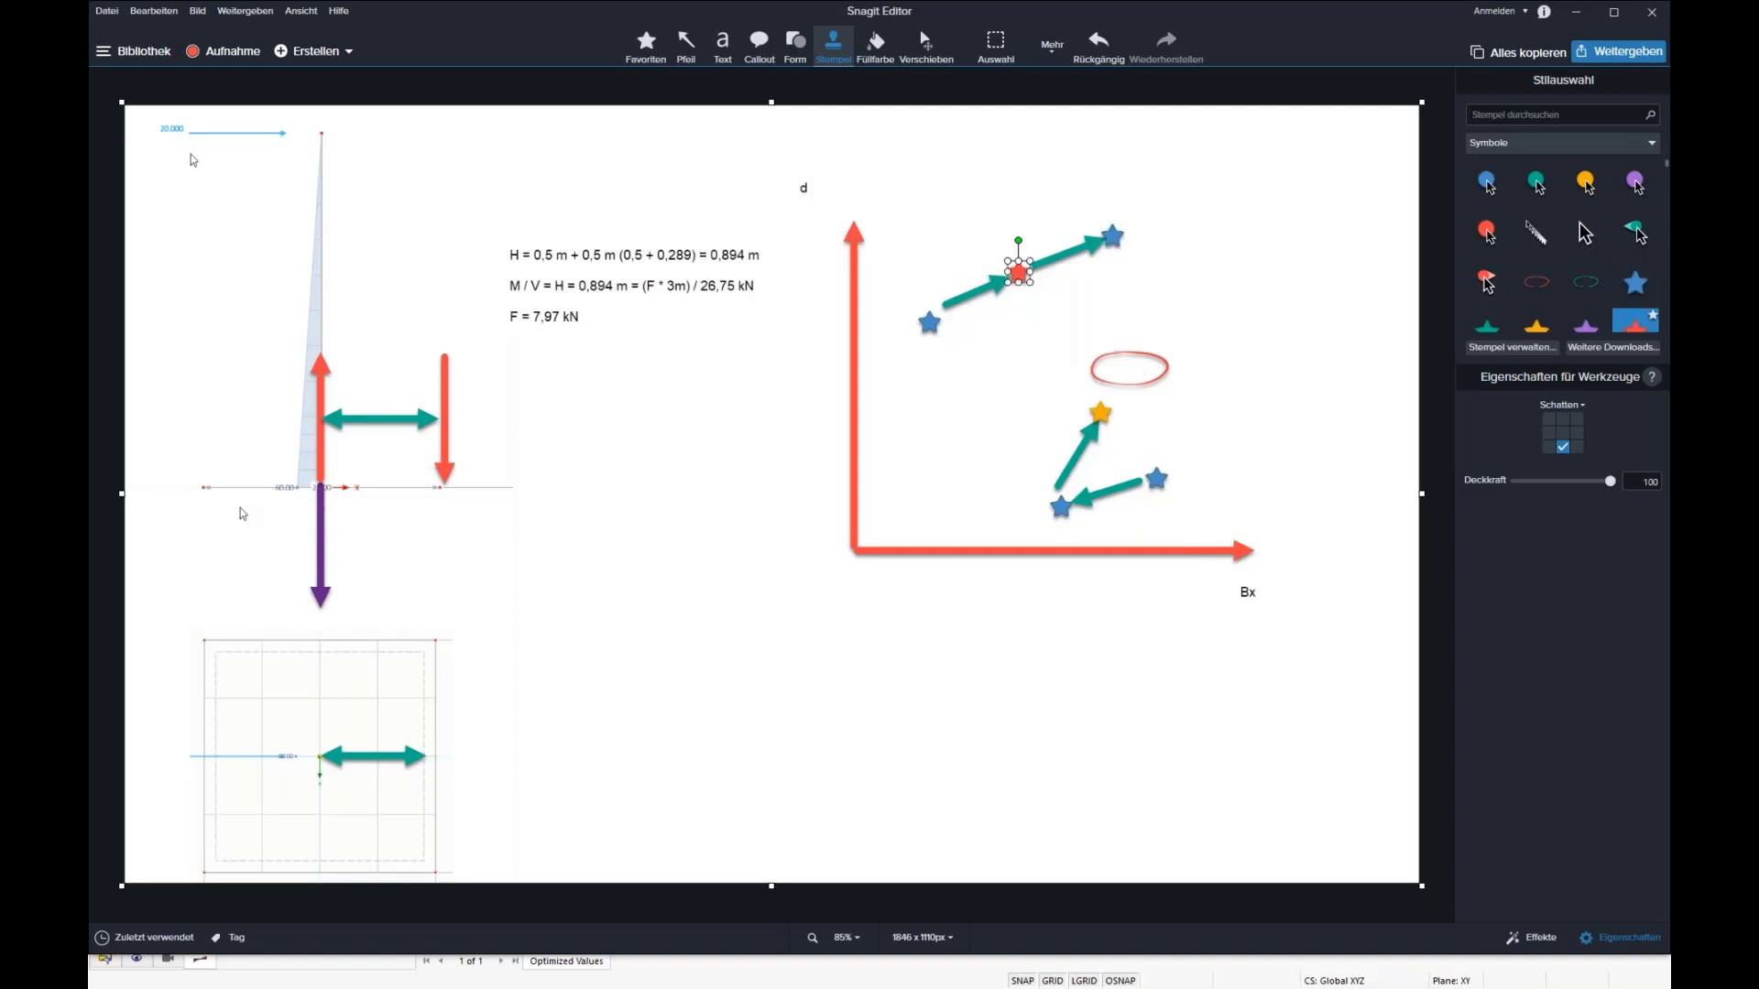
left_click(1537, 321)
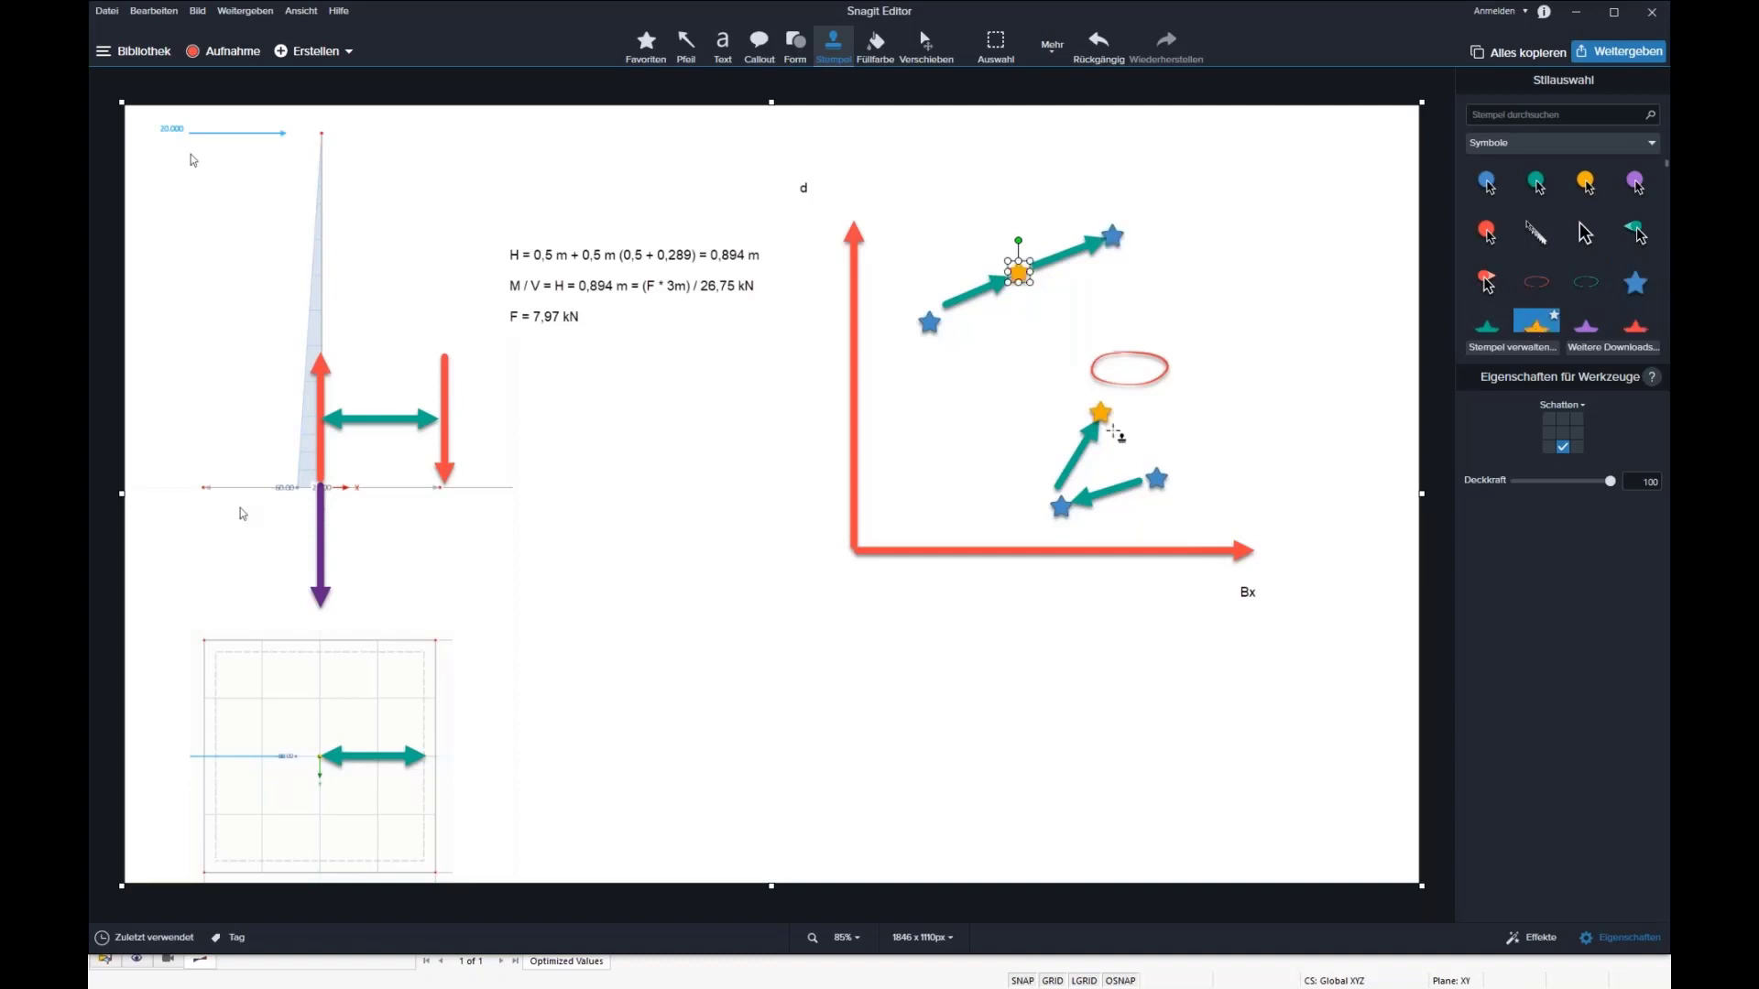
left_click(1101, 414)
left_click(1635, 323)
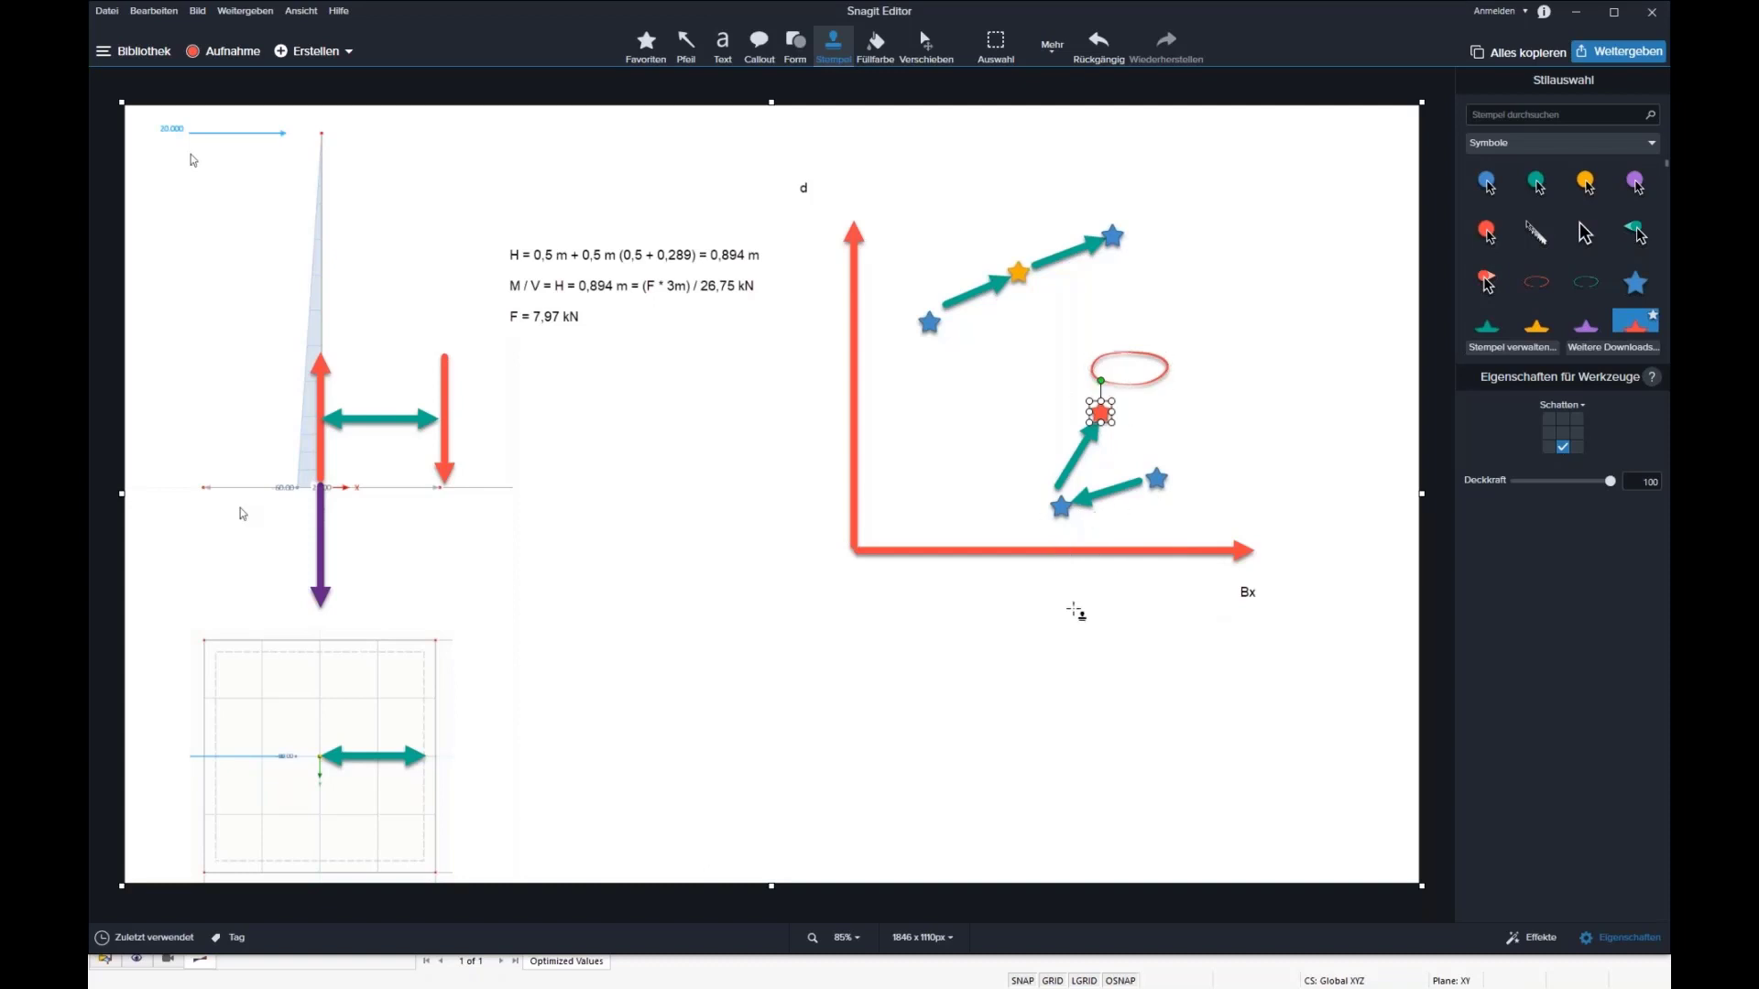
Step: Draw green arrows from the red star through the ellipse and from the topmost star down toward the ellipse's left side
left_click(686, 44)
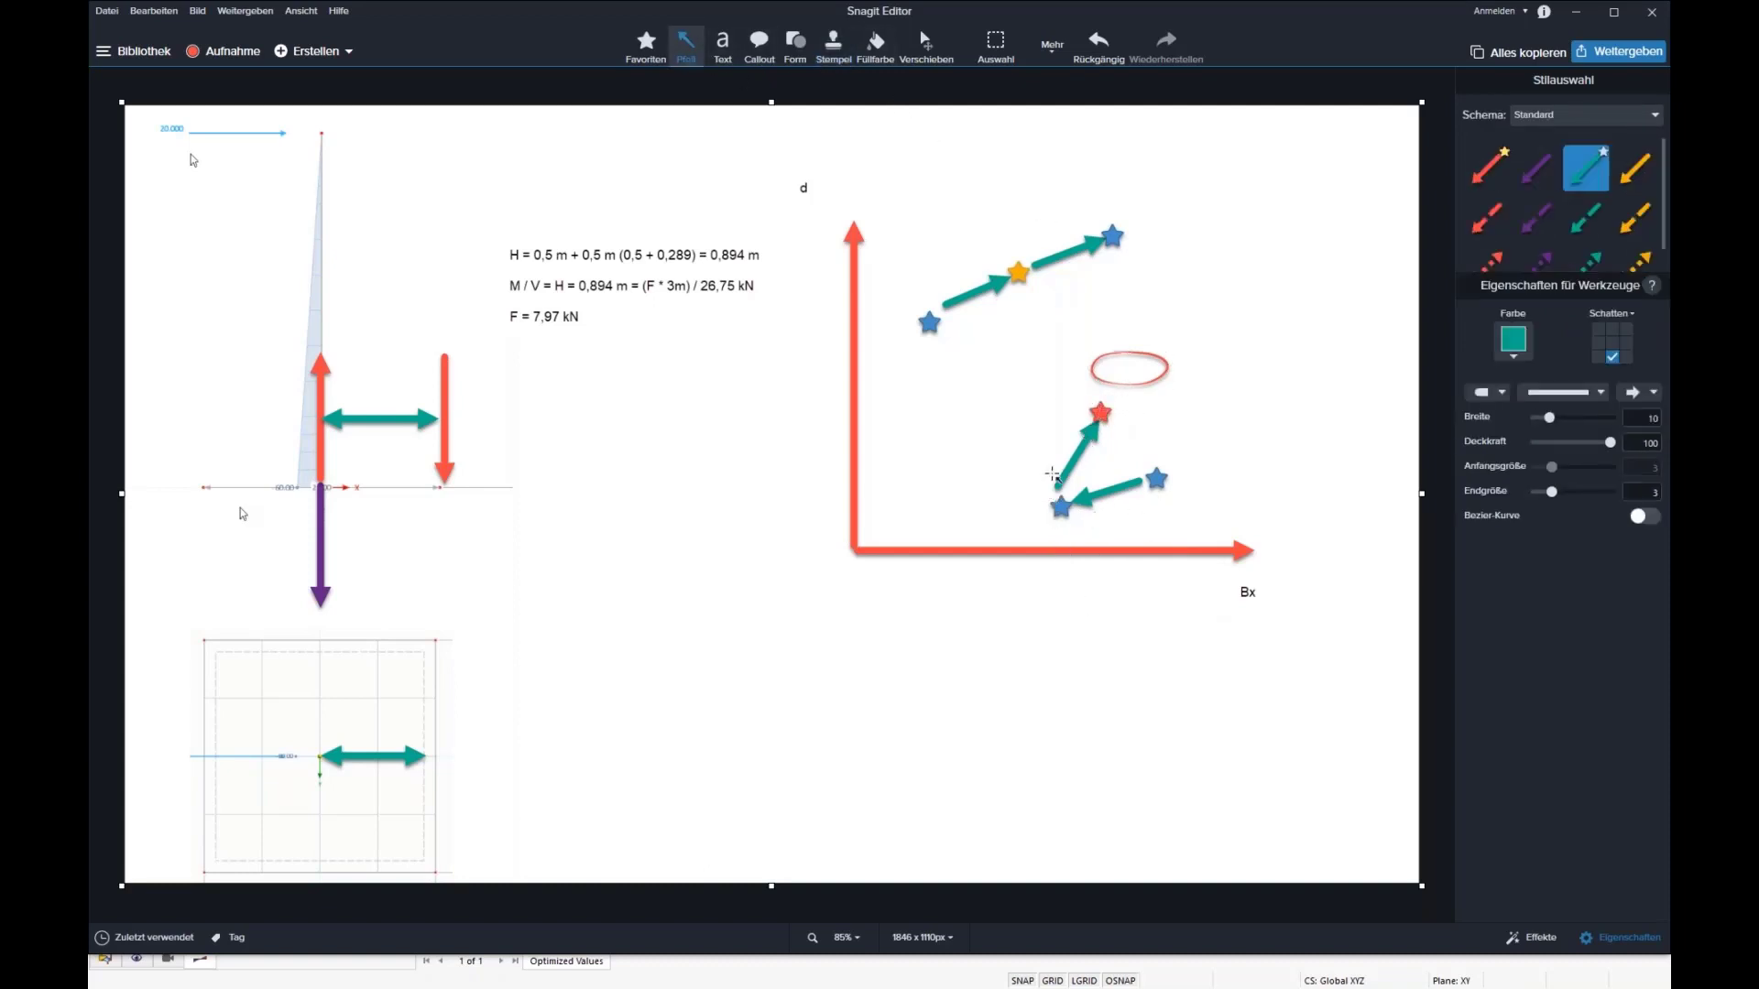
left_click_drag(1100, 414, 1144, 345)
left_click_drag(1112, 252, 1070, 332)
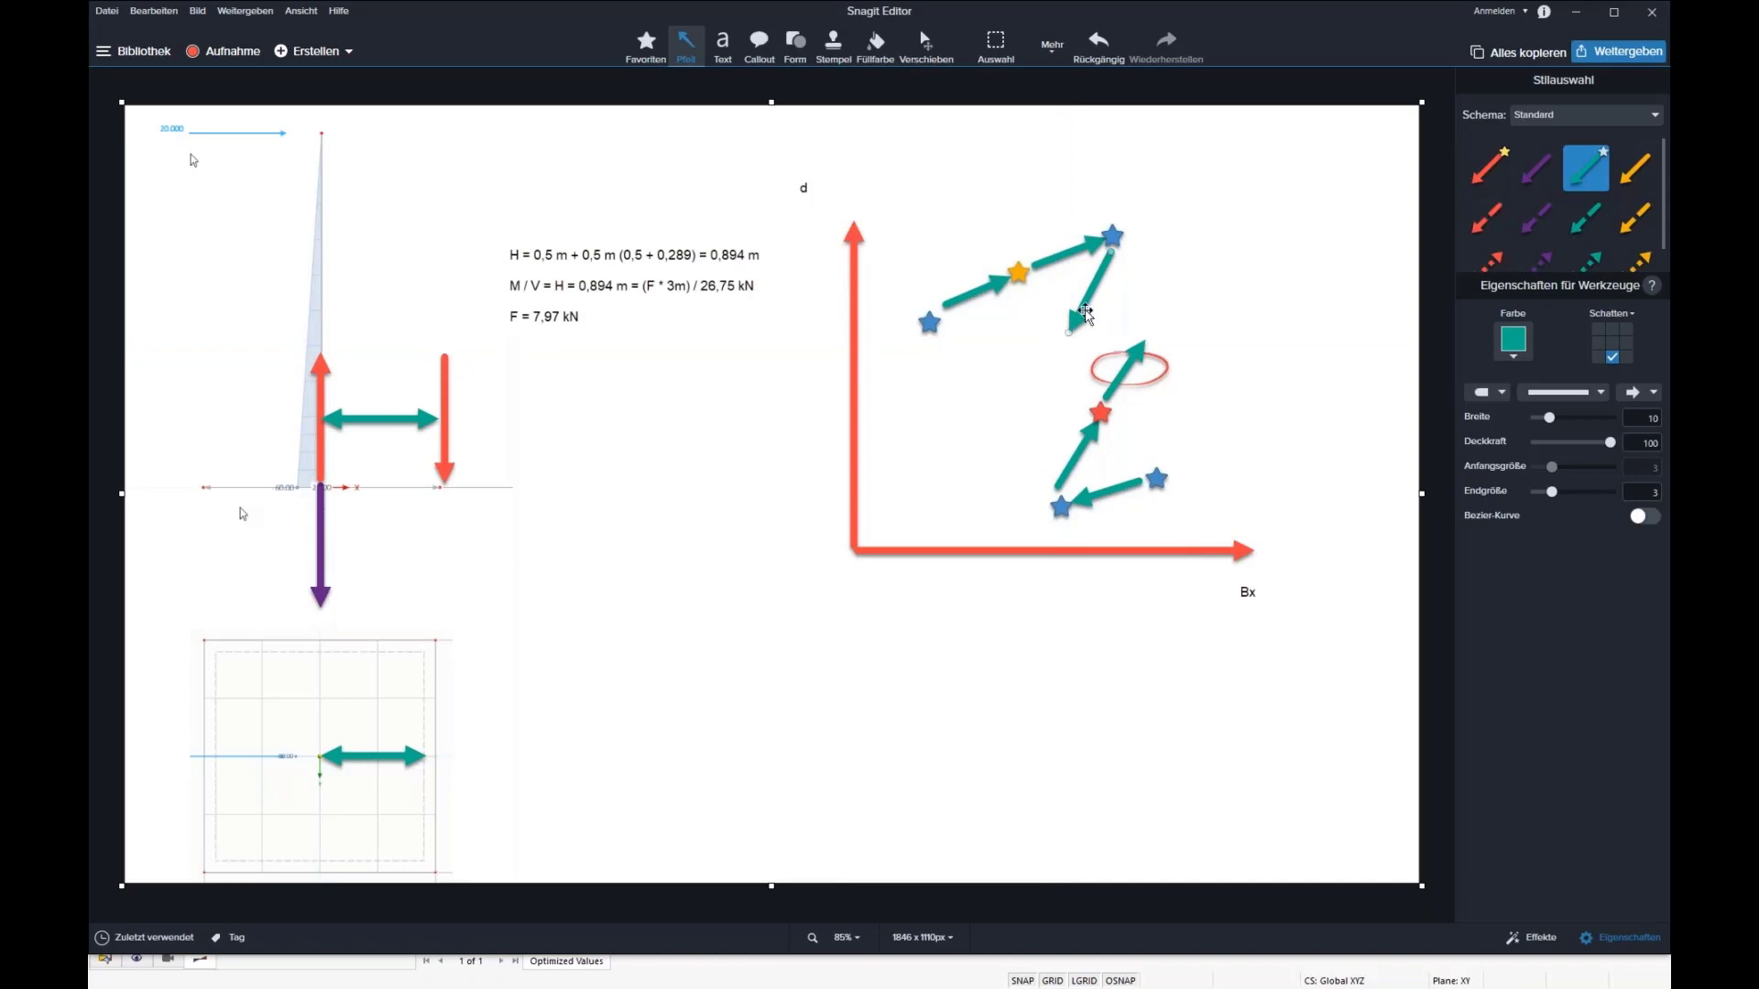
Step: Return from the sketch to the RFEM optimization results and check the whole weight of Model.19
left_click(1141, 365)
left_click(1259, 461)
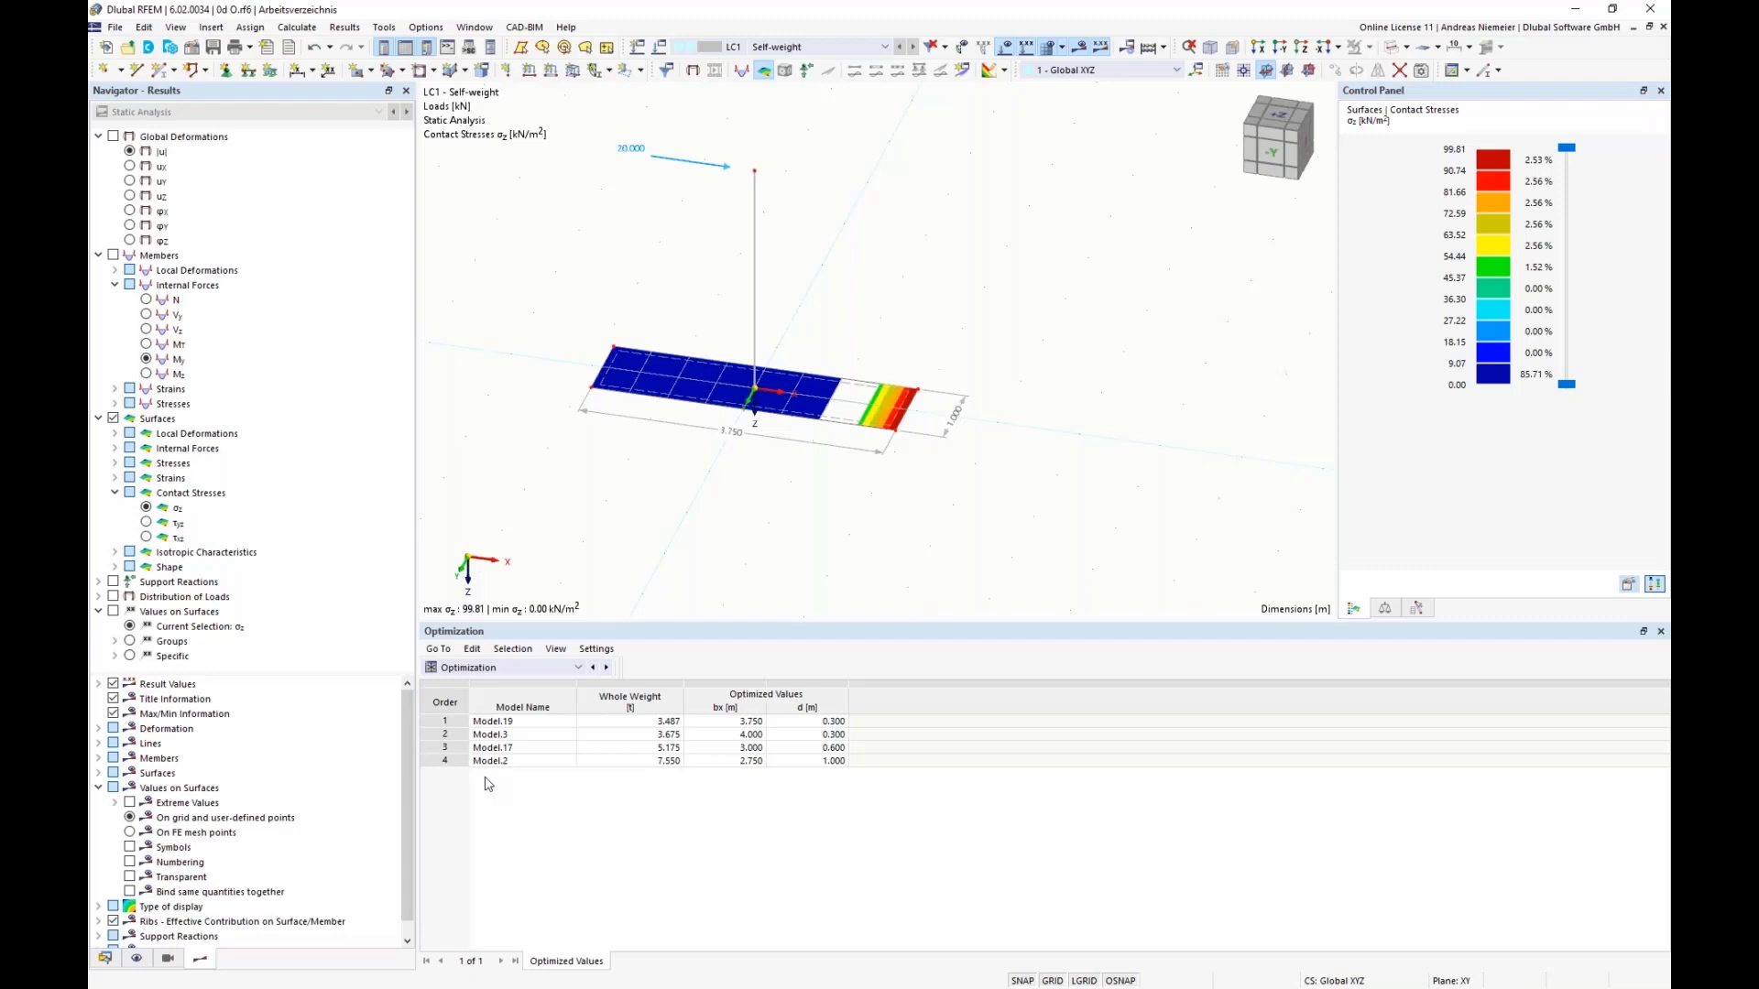
left_click(646, 722)
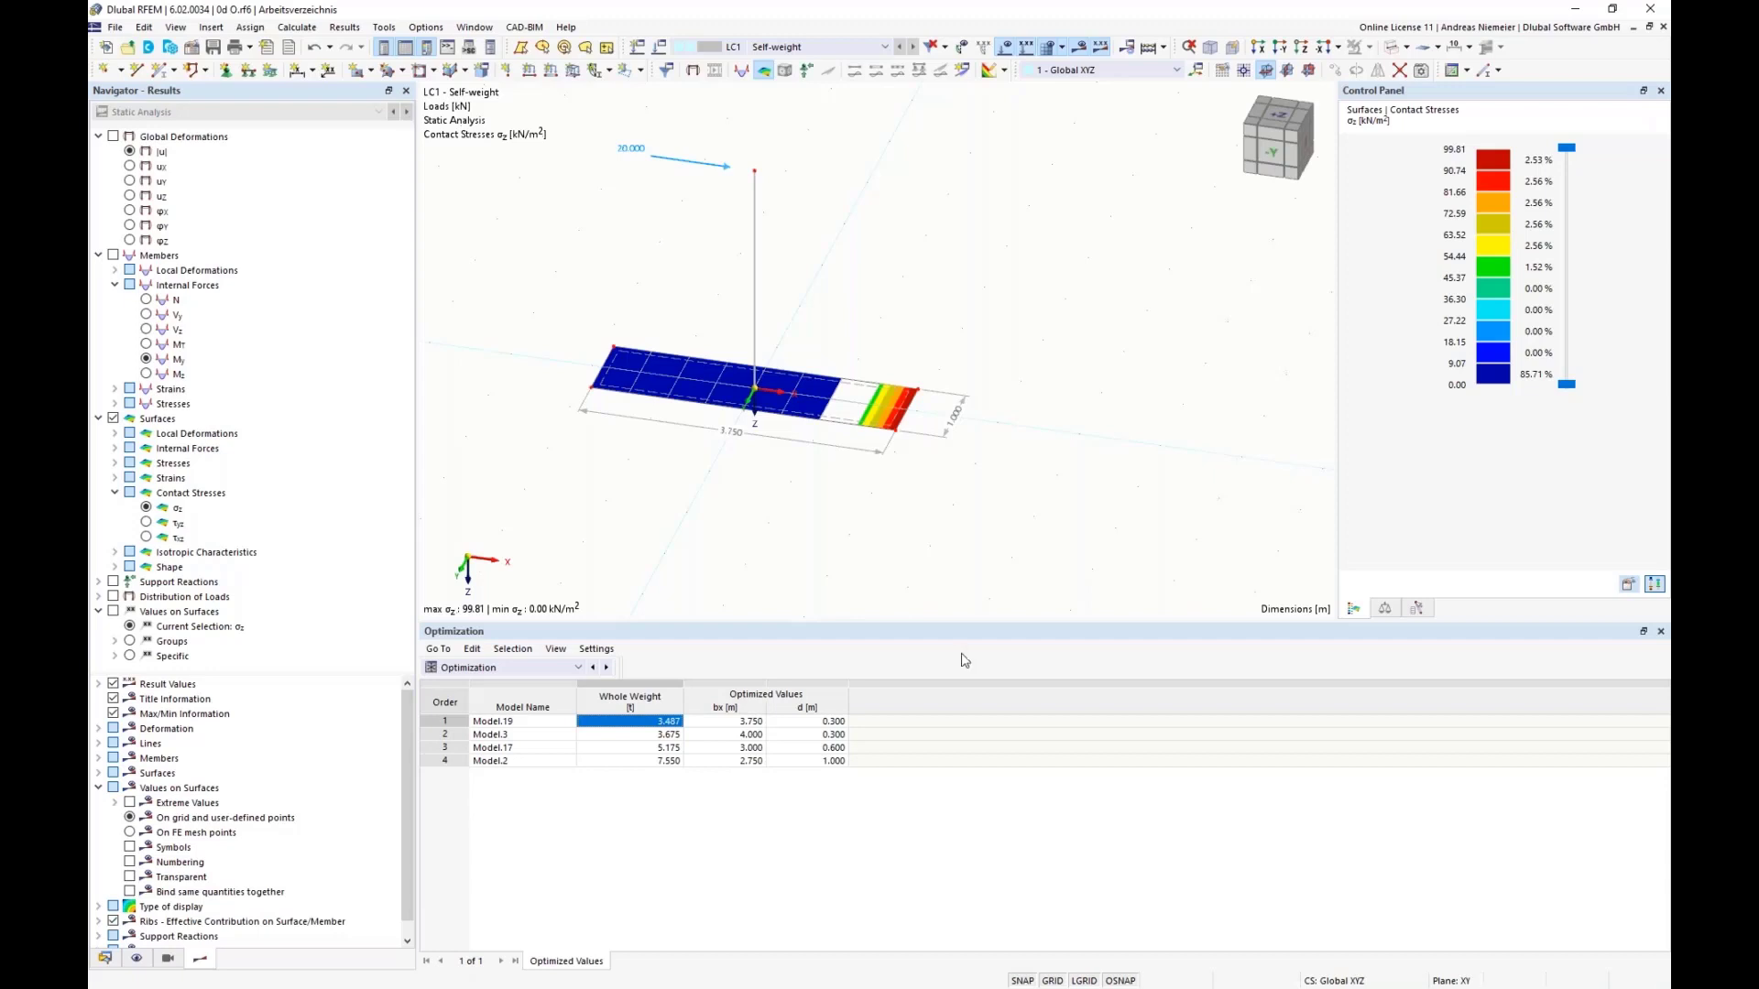
Step: Open the script Fundament v4.js from the Optima folder, review its code down to the end and close it
key("alt+Tab")
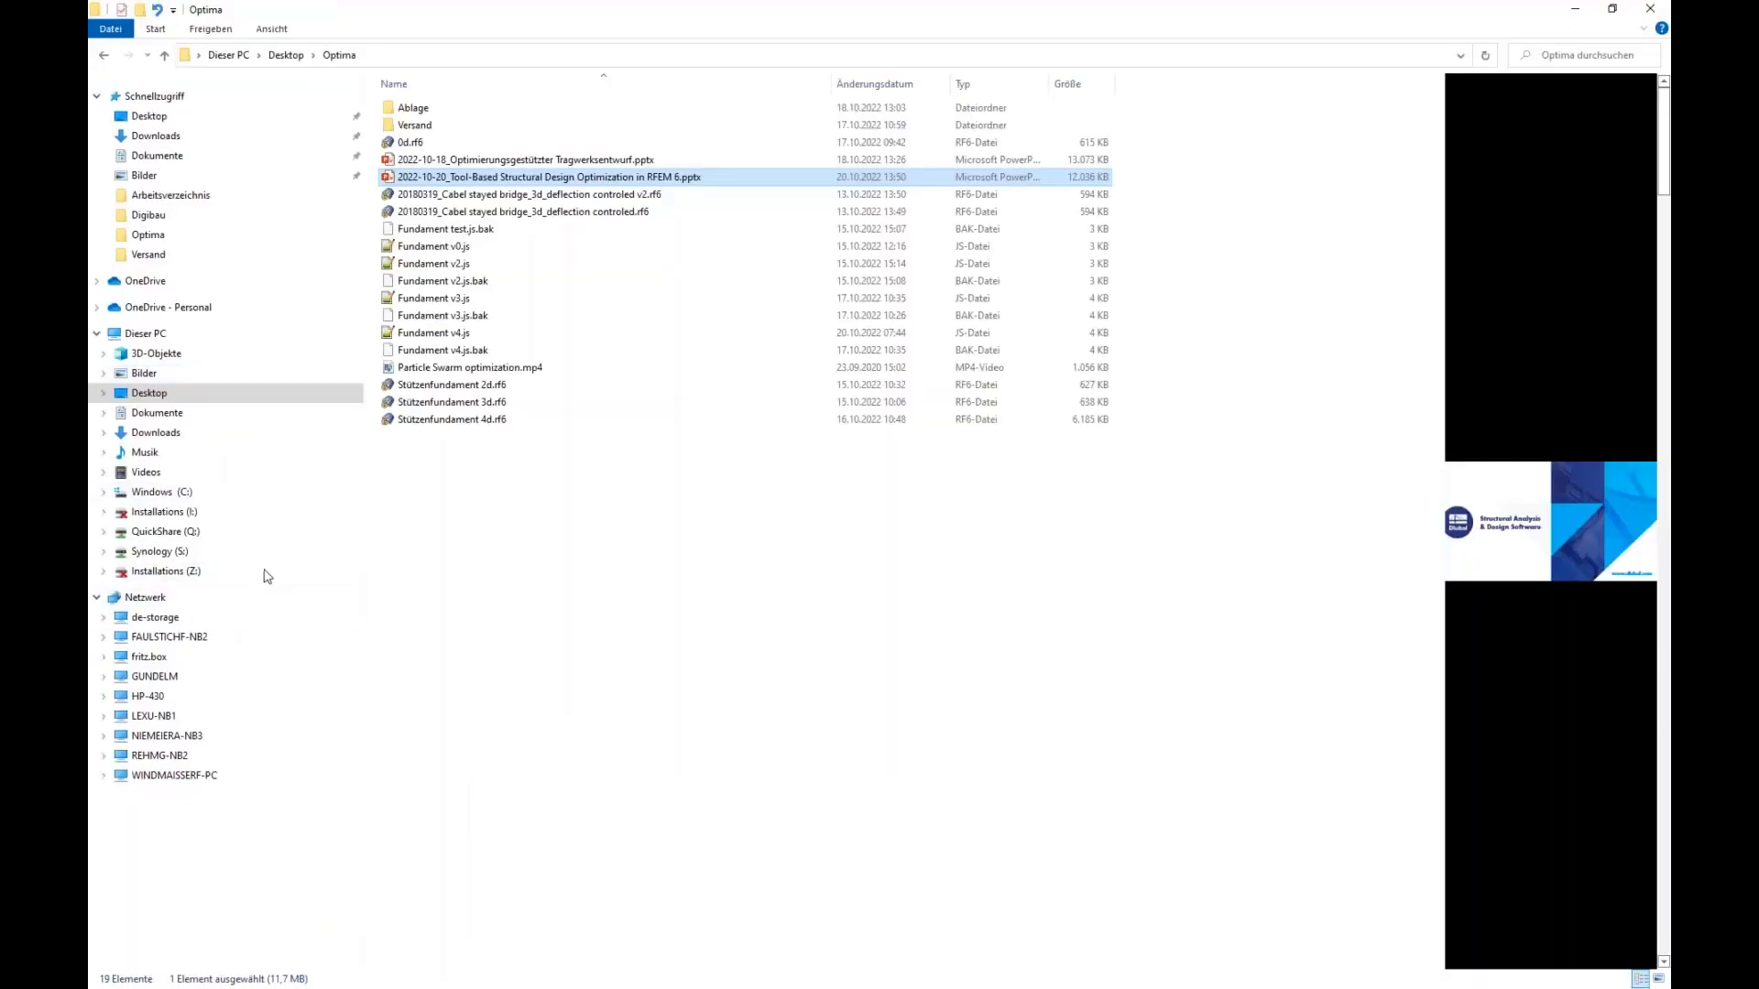
double_click(449, 335)
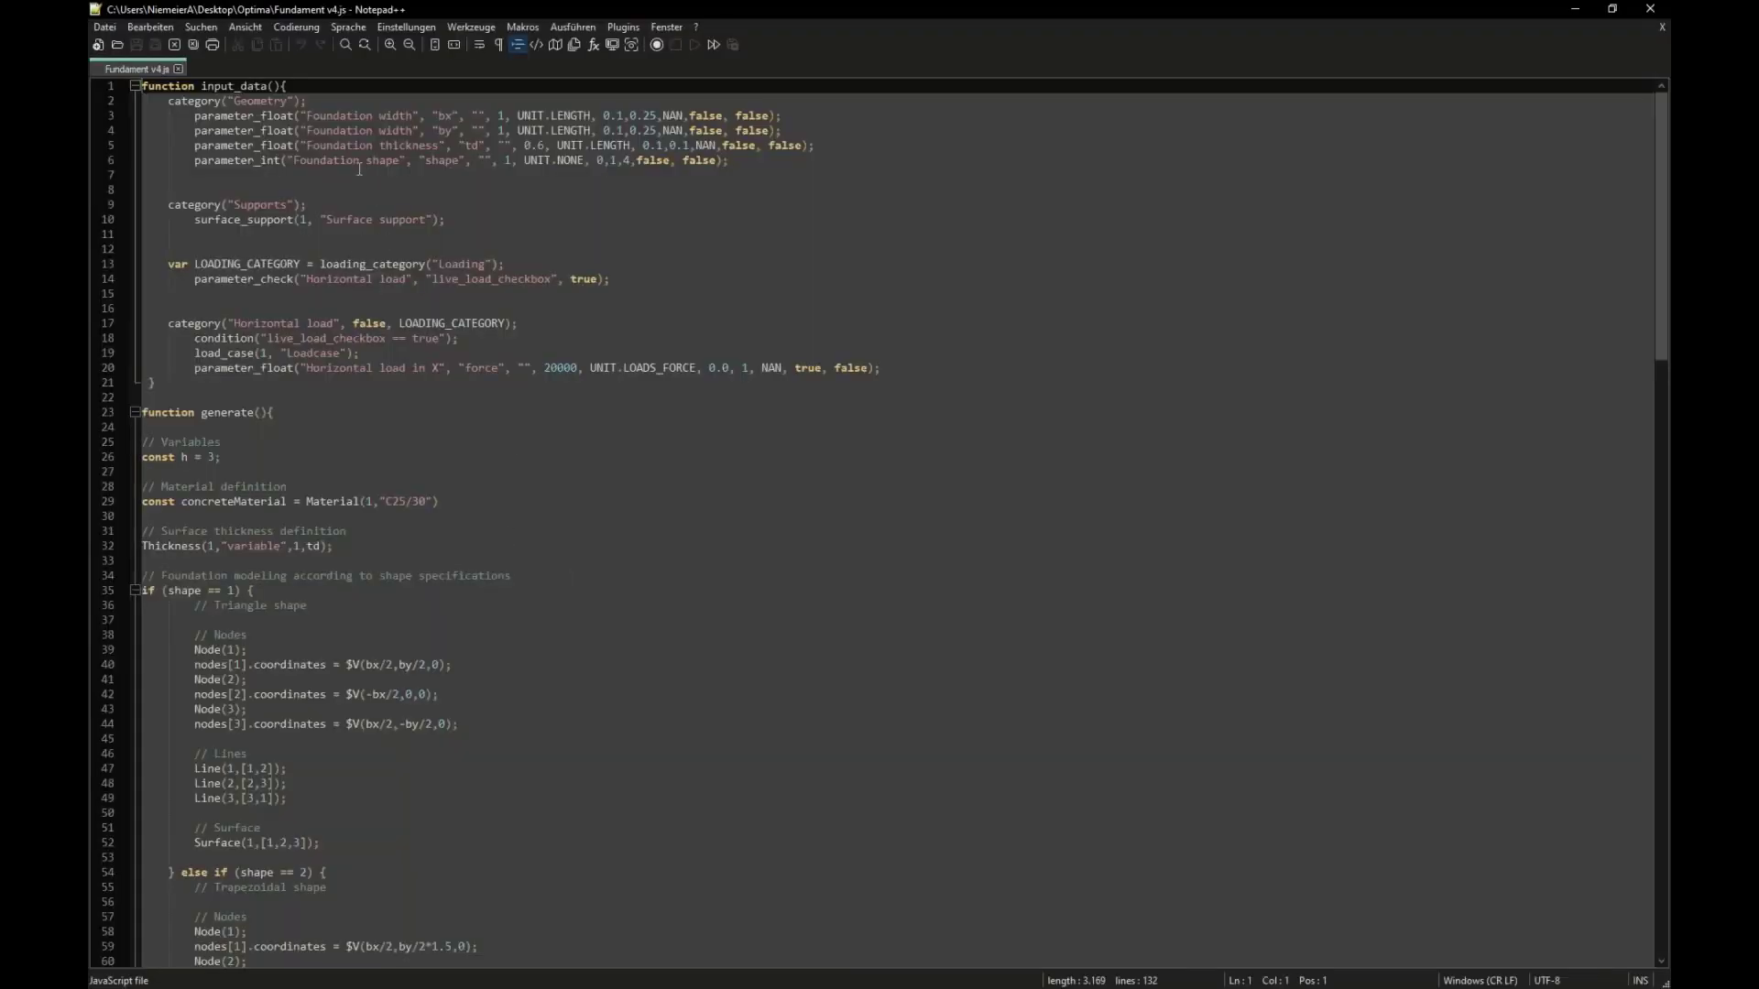
scroll(359, 168, "down", 20)
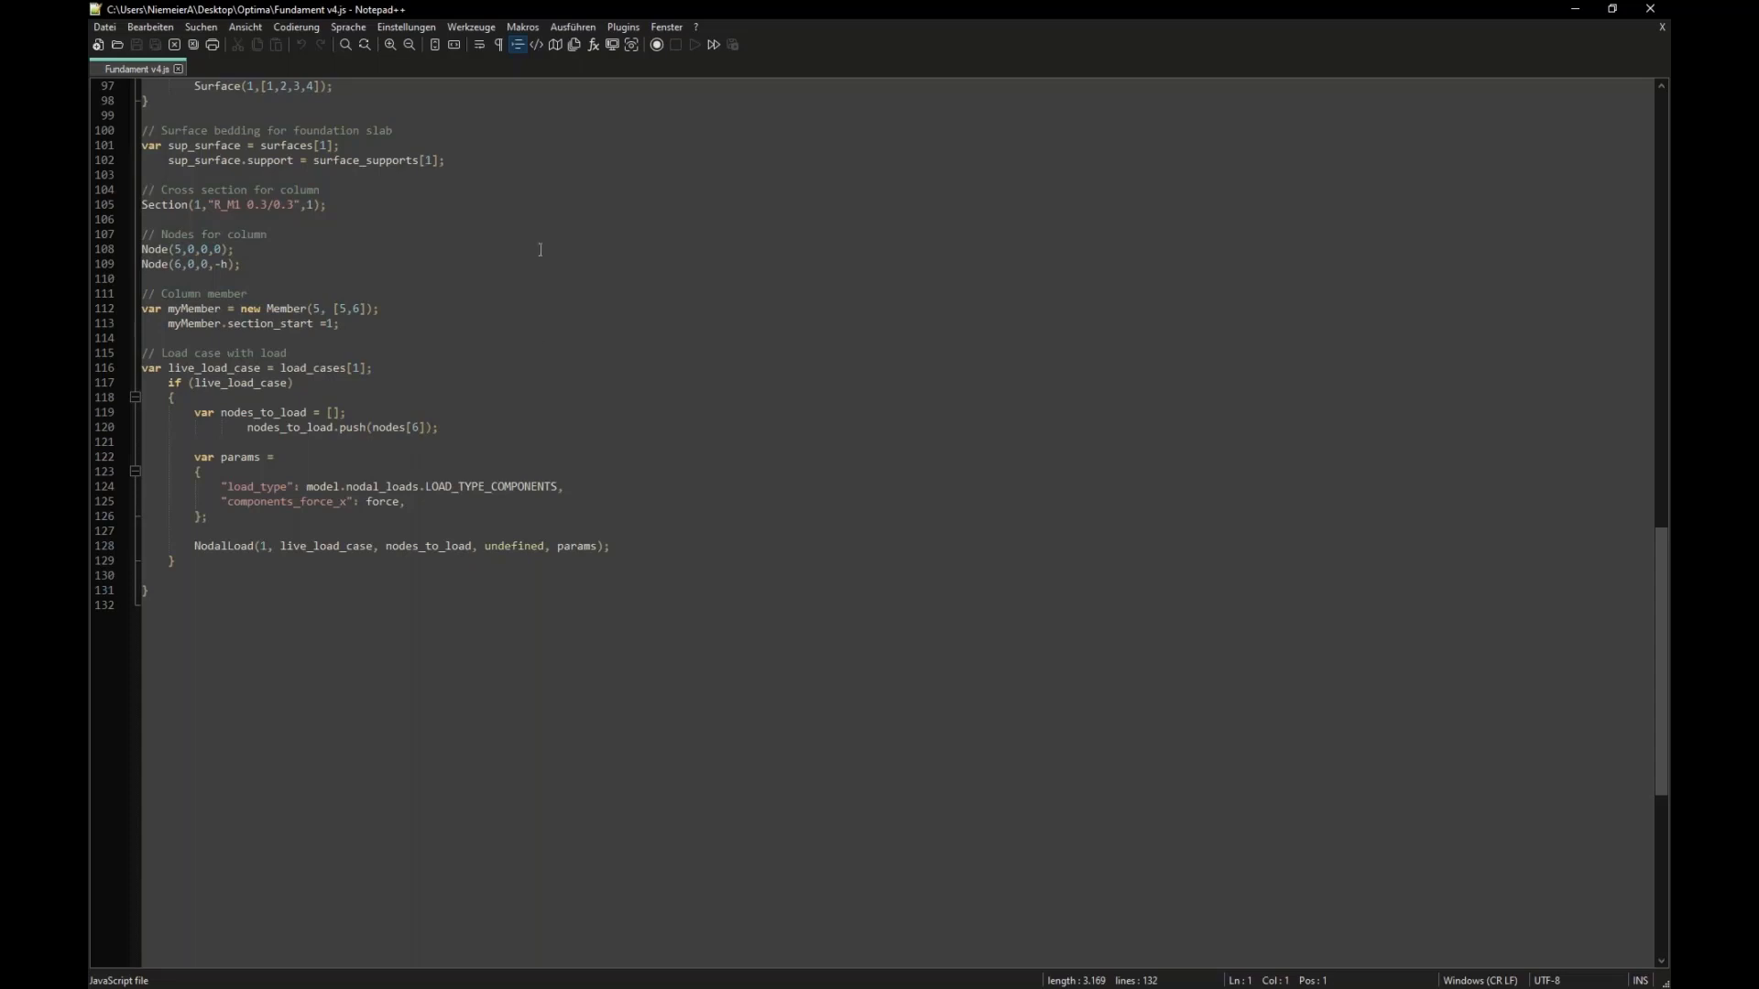
left_click(1652, 9)
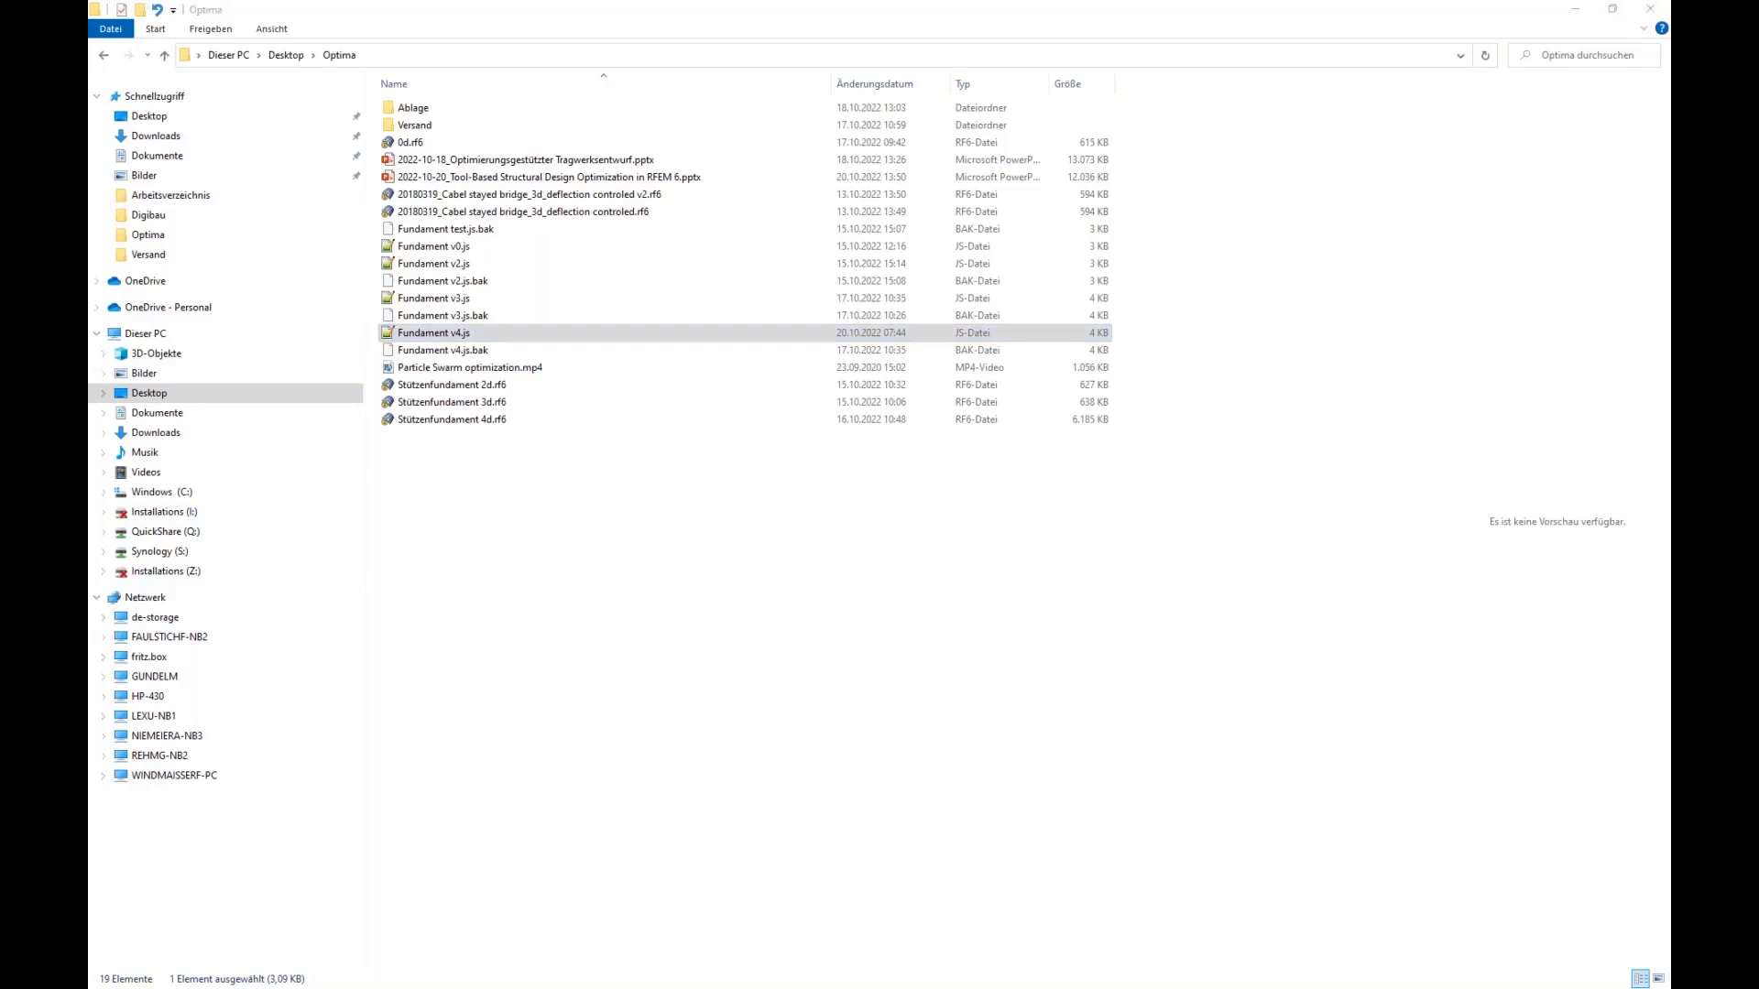
Step: Back in RFEM, start saving the current model as a block with the name "Webinar Opti"
key("alt+Tab")
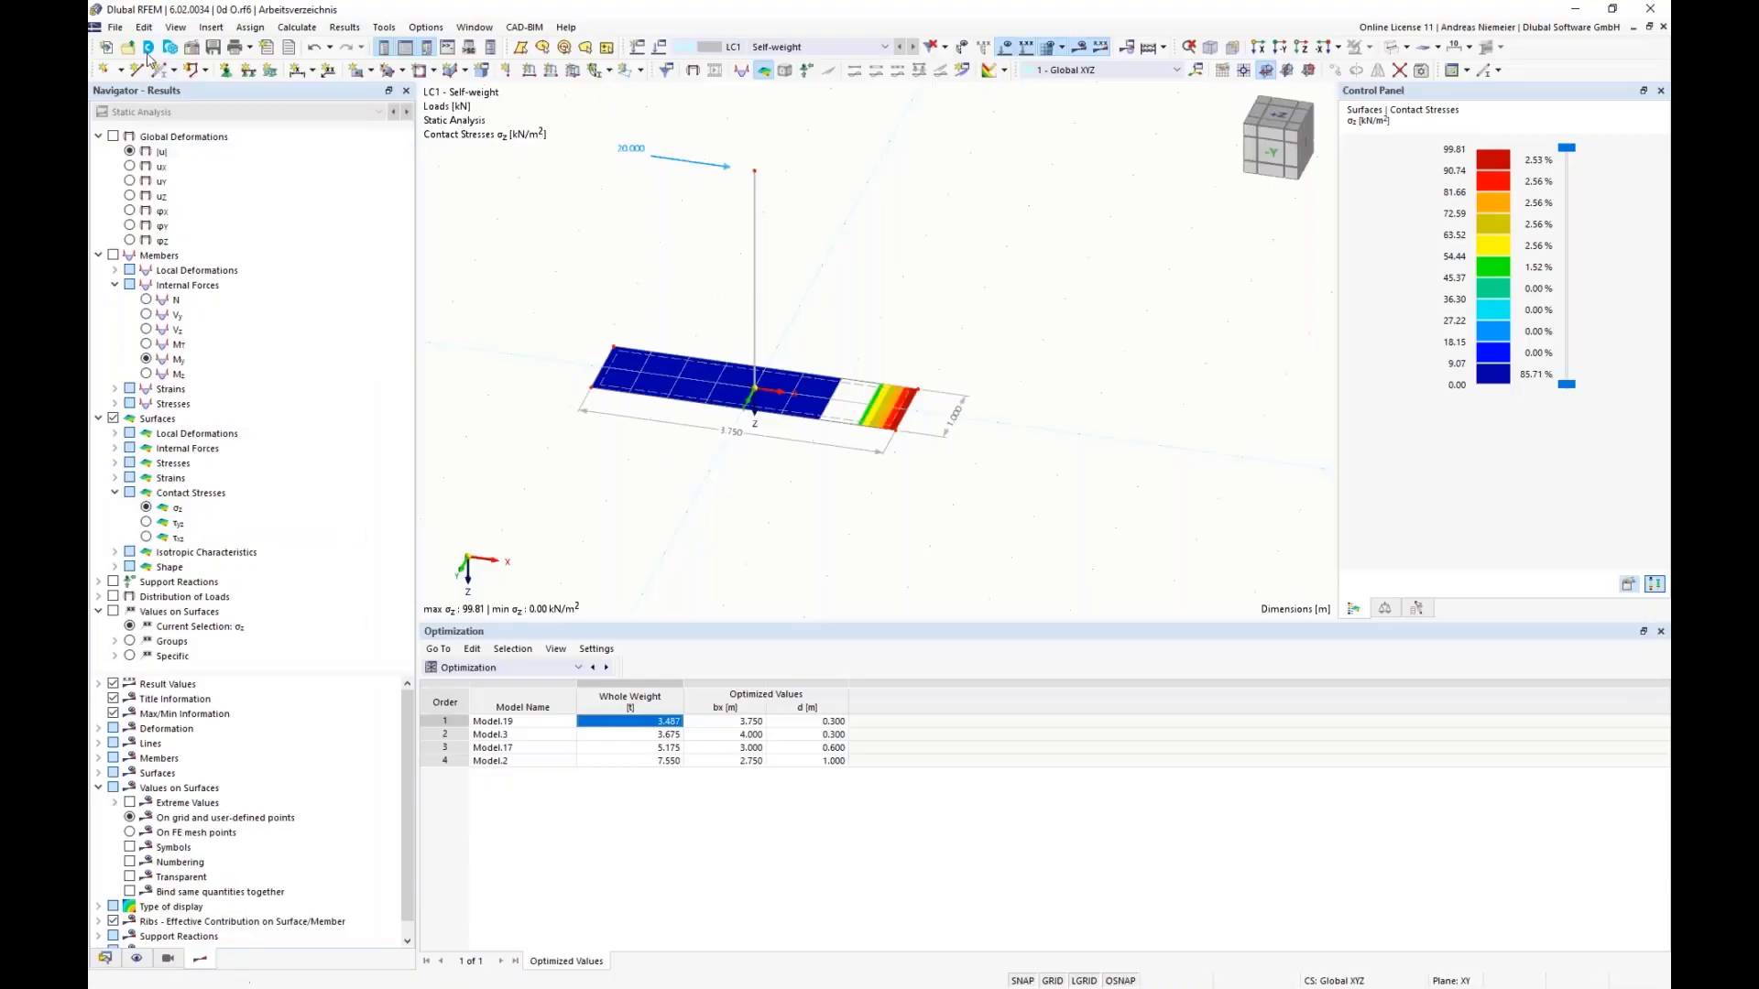
left_click(114, 26)
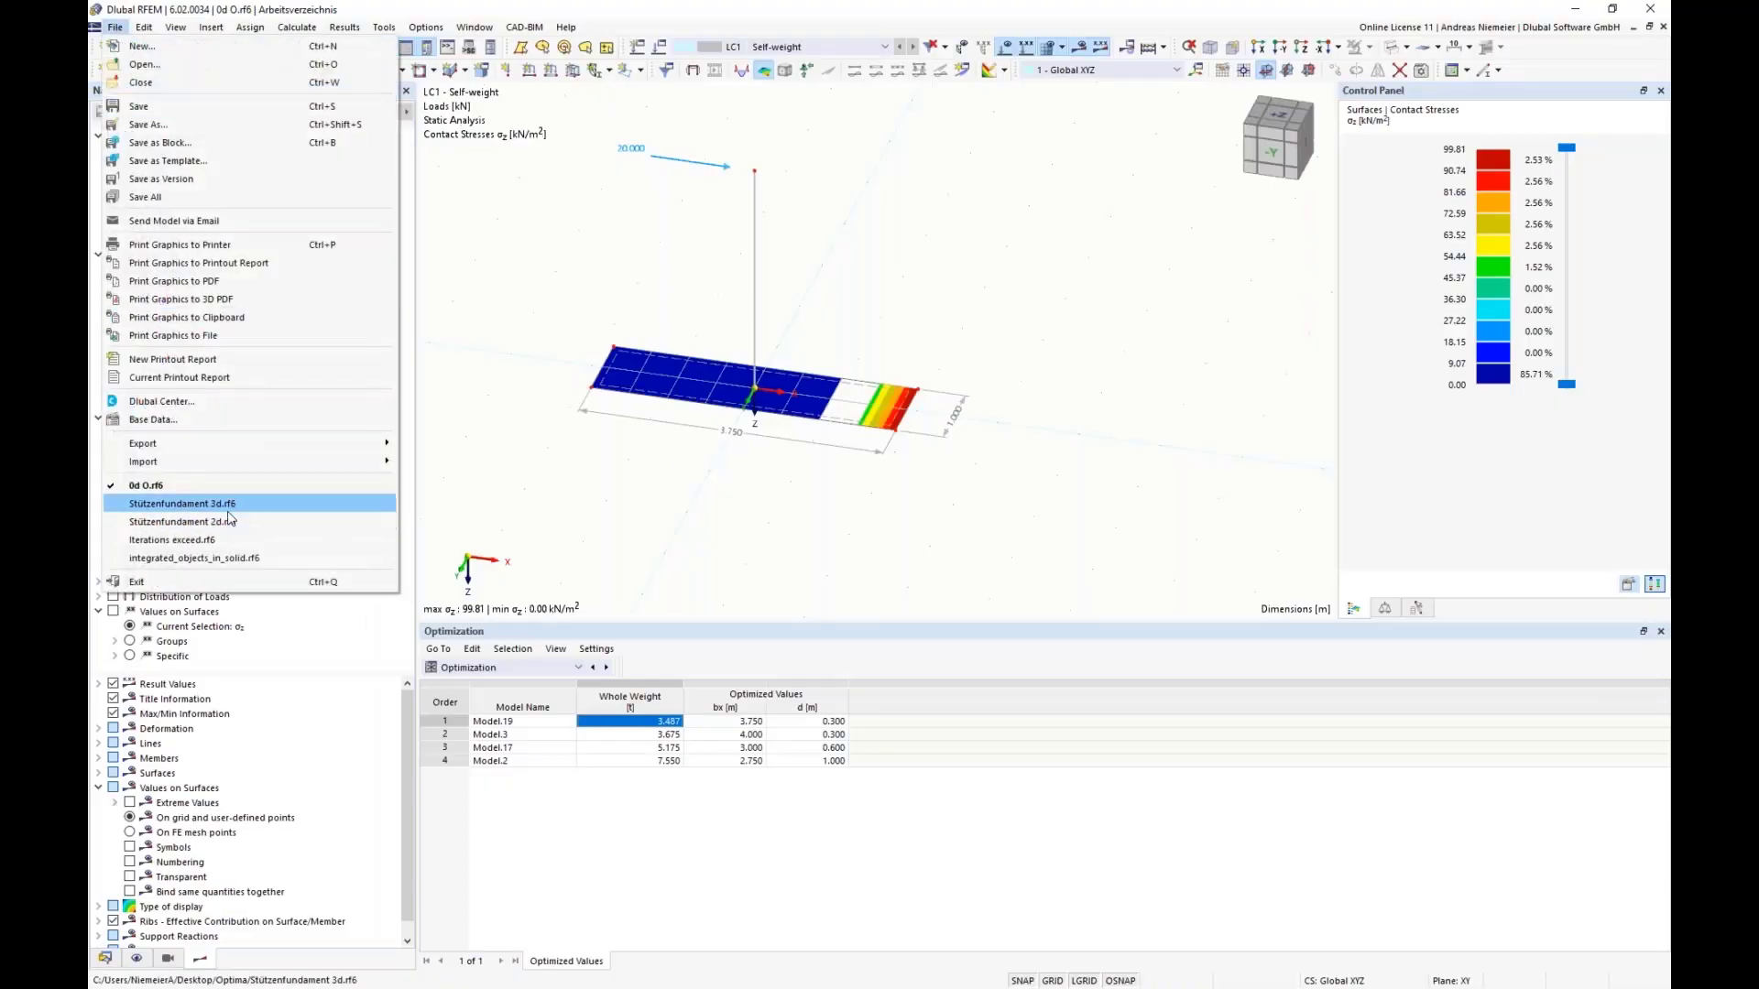
left_click(227, 145)
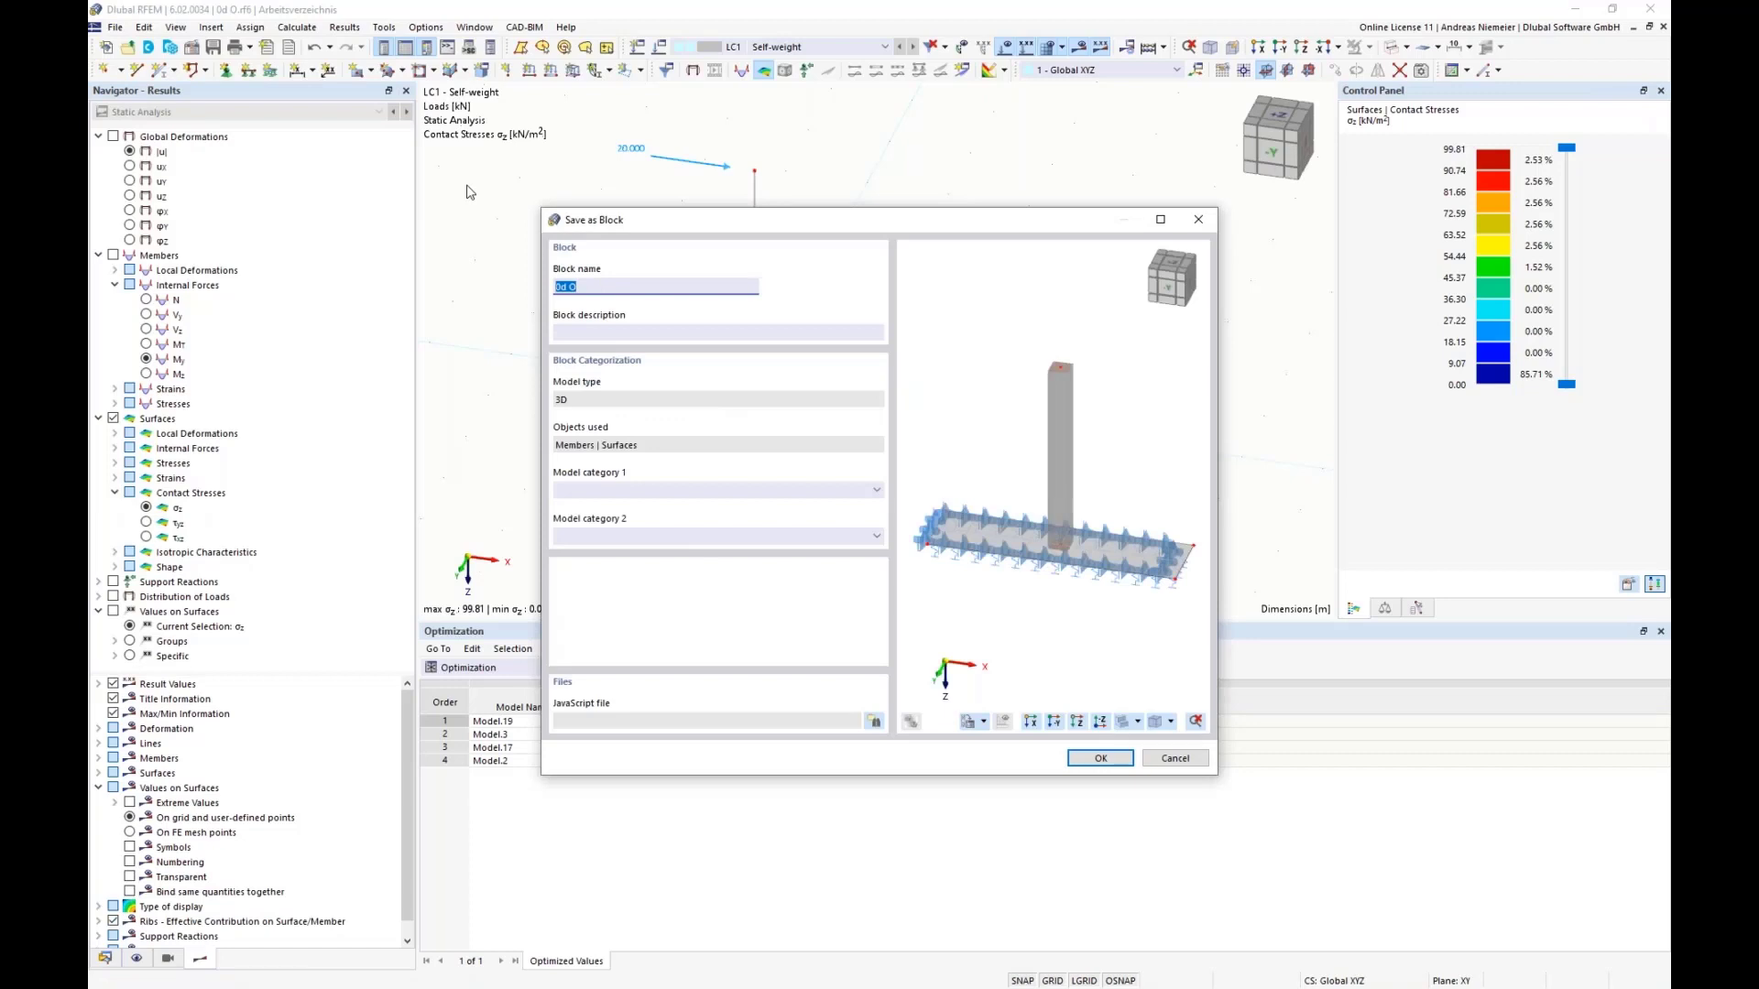
type("Webinar Opti")
left_click(586, 330)
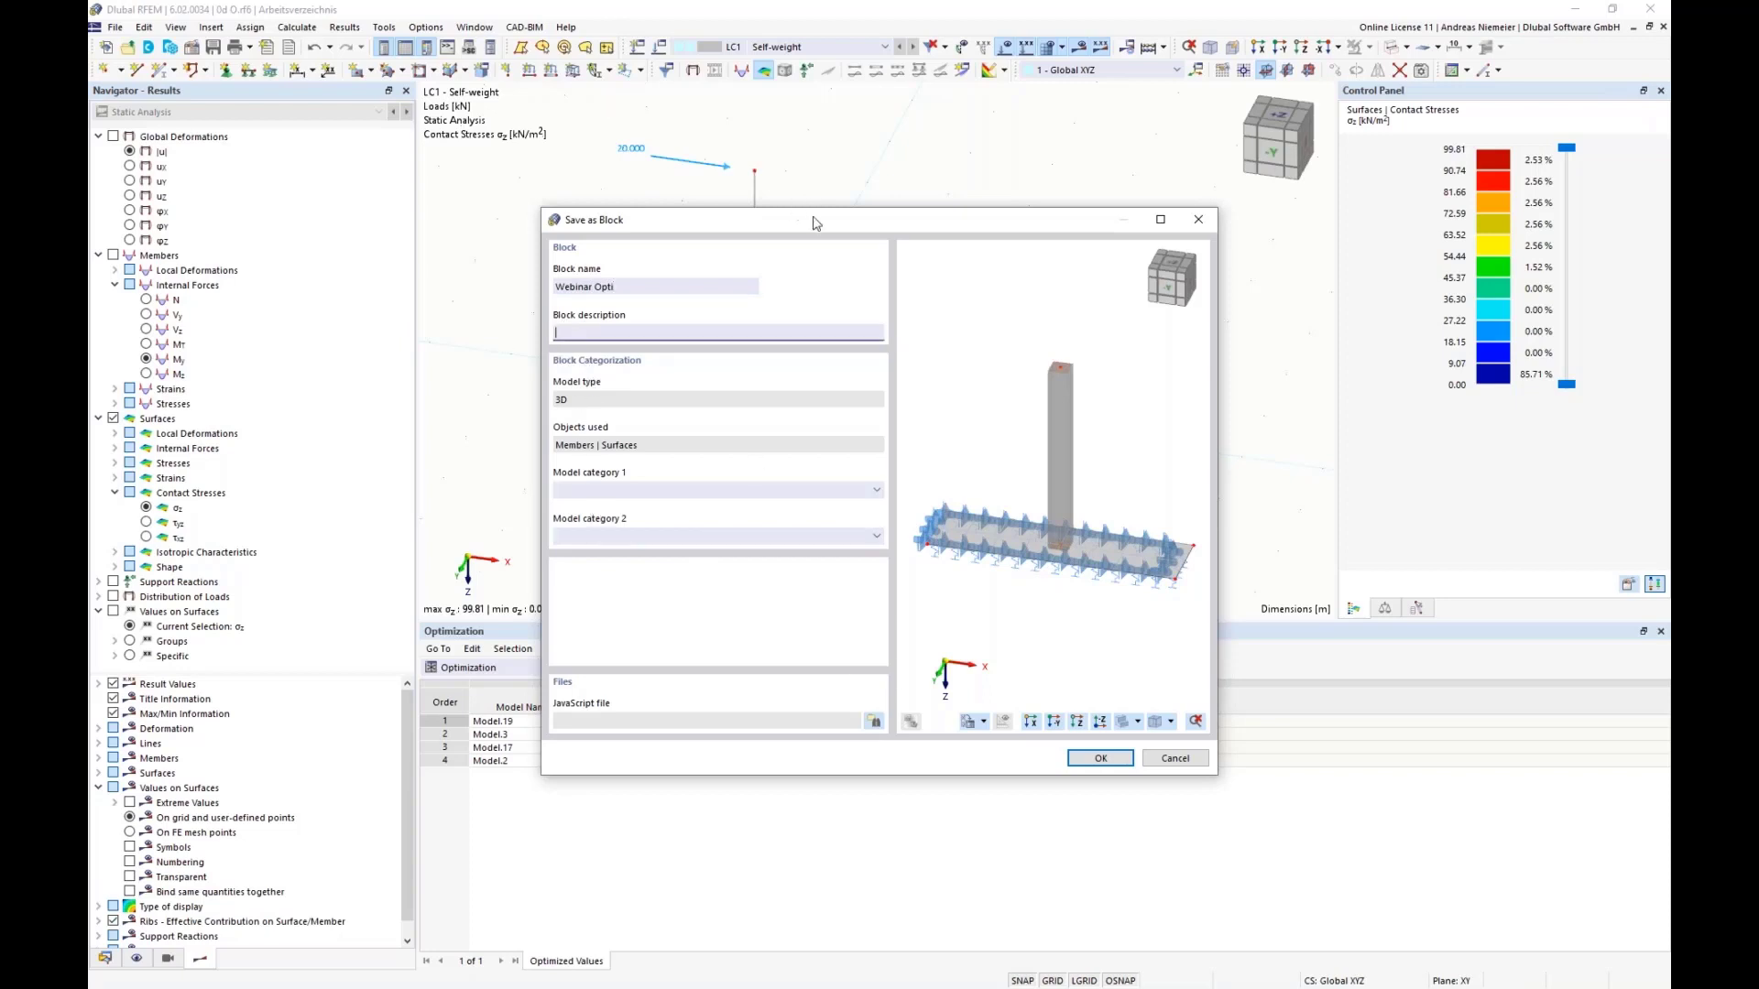
Step: Set the block's model category 1 to Others
left_click_drag(815, 223, 324, 373)
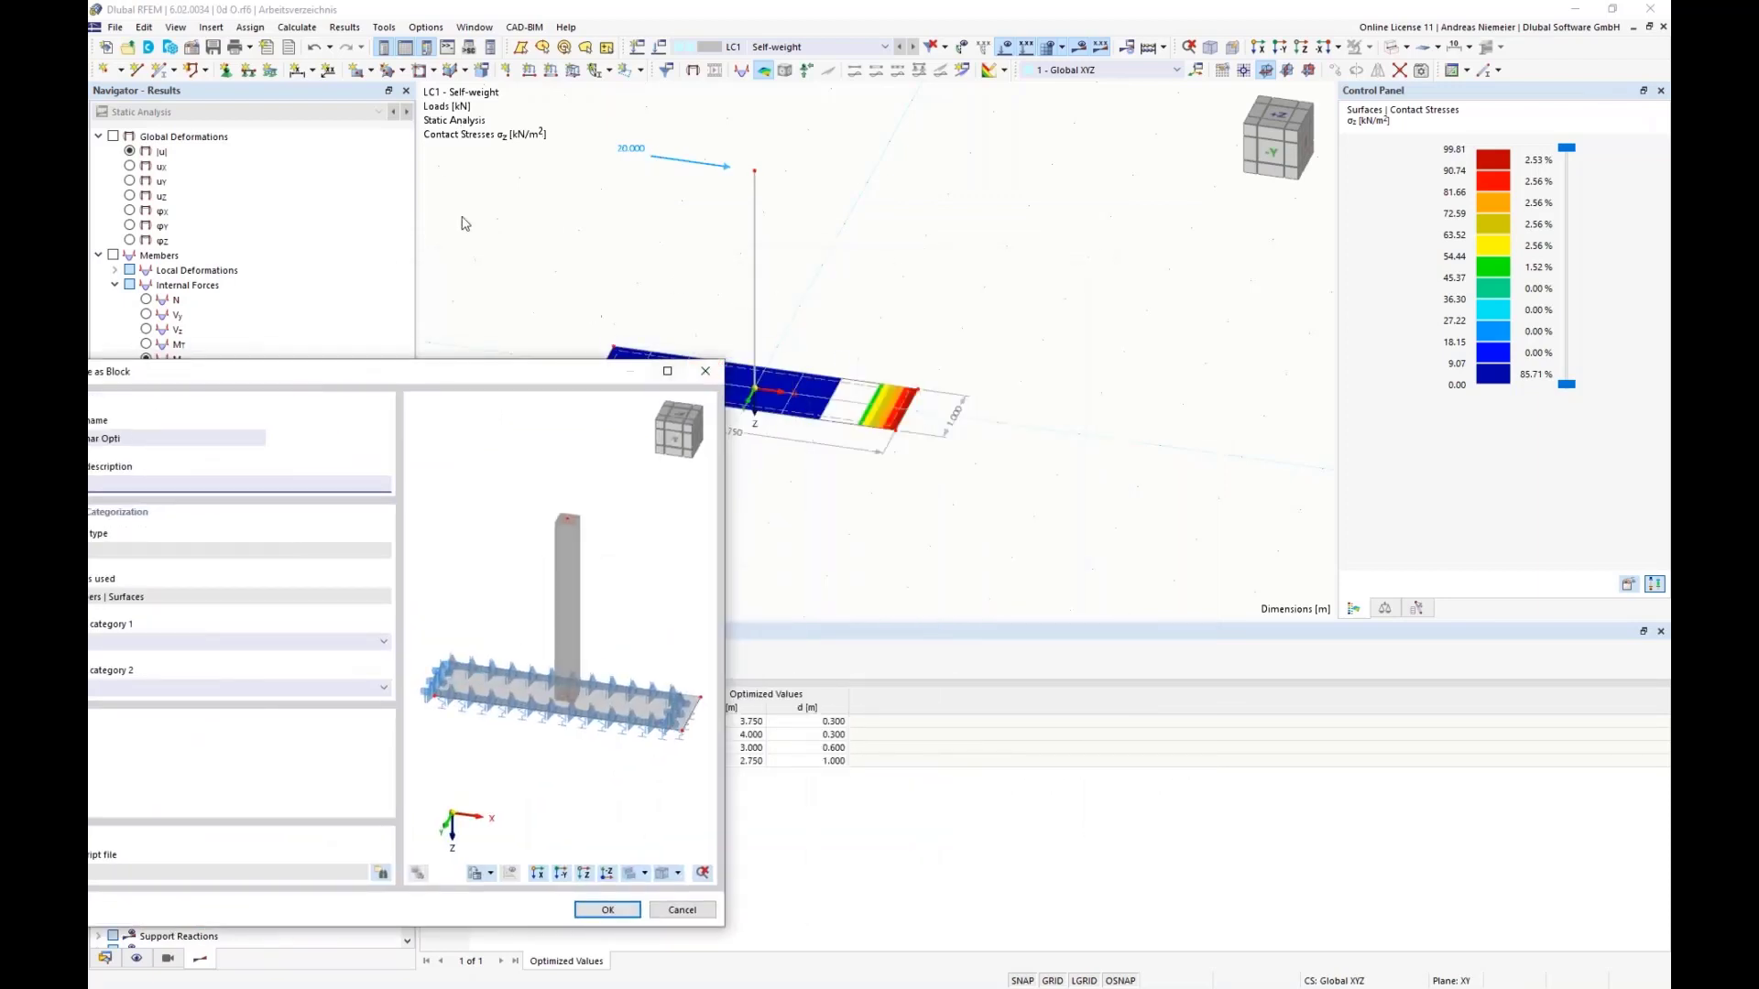
left_click_drag(468, 385, 886, 245)
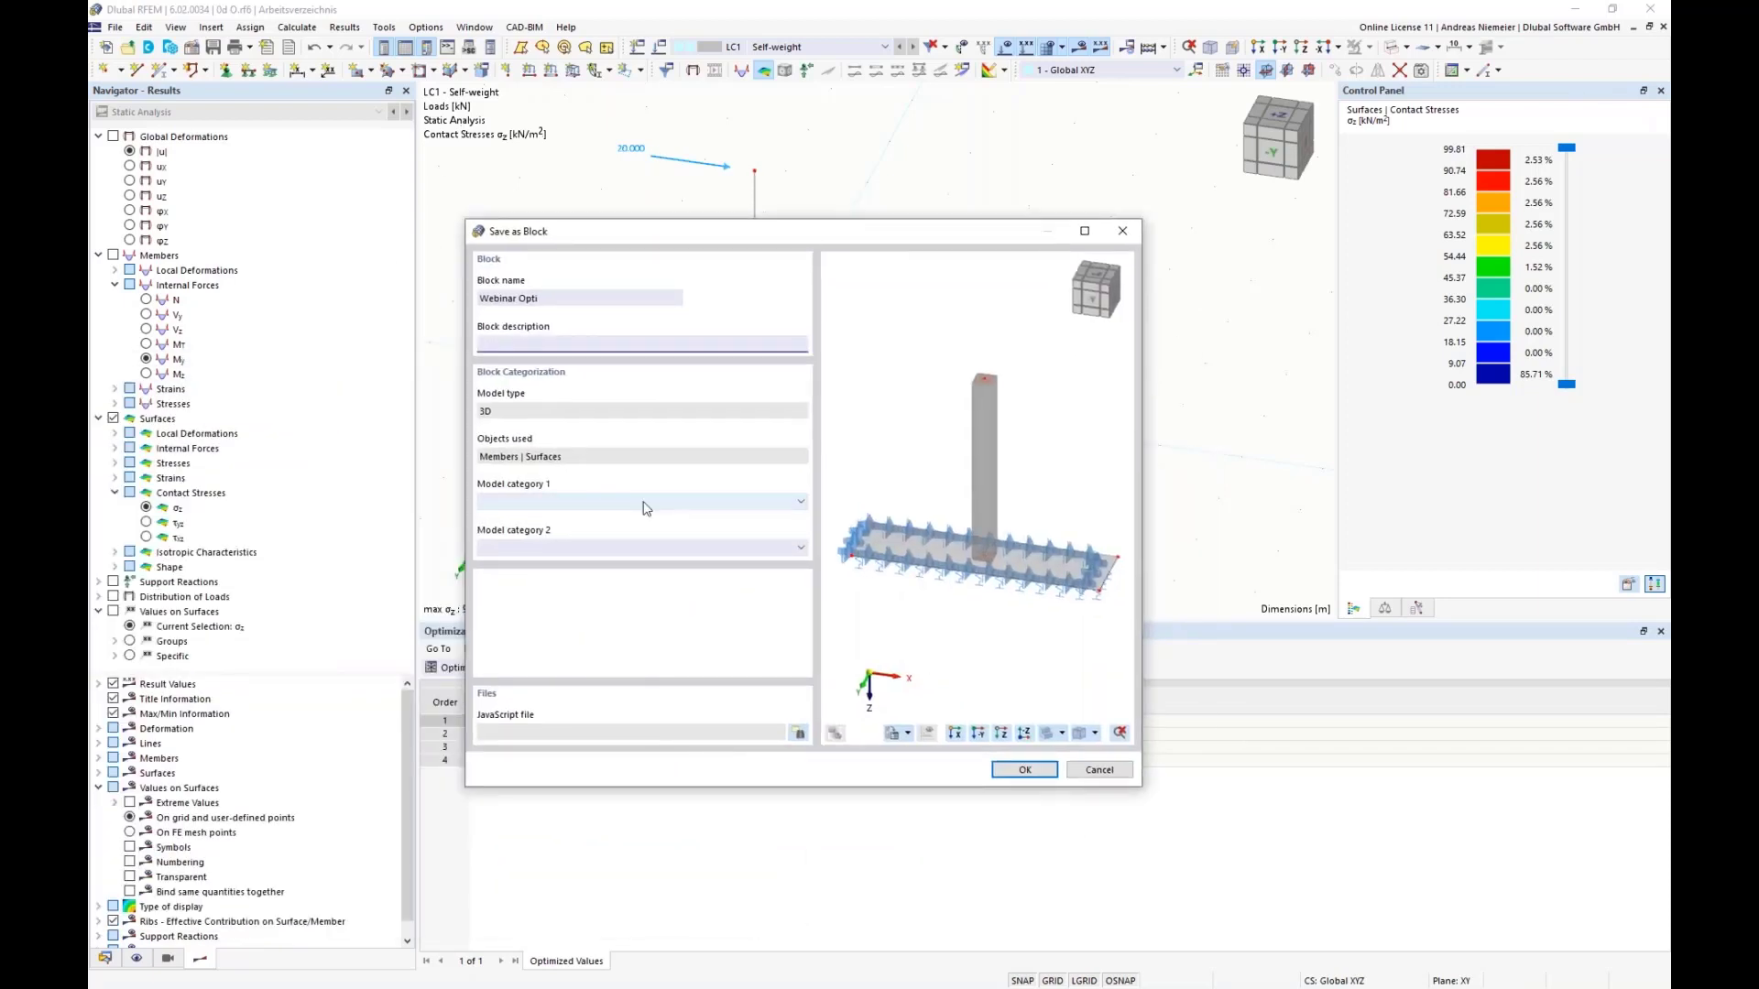
left_click(548, 503)
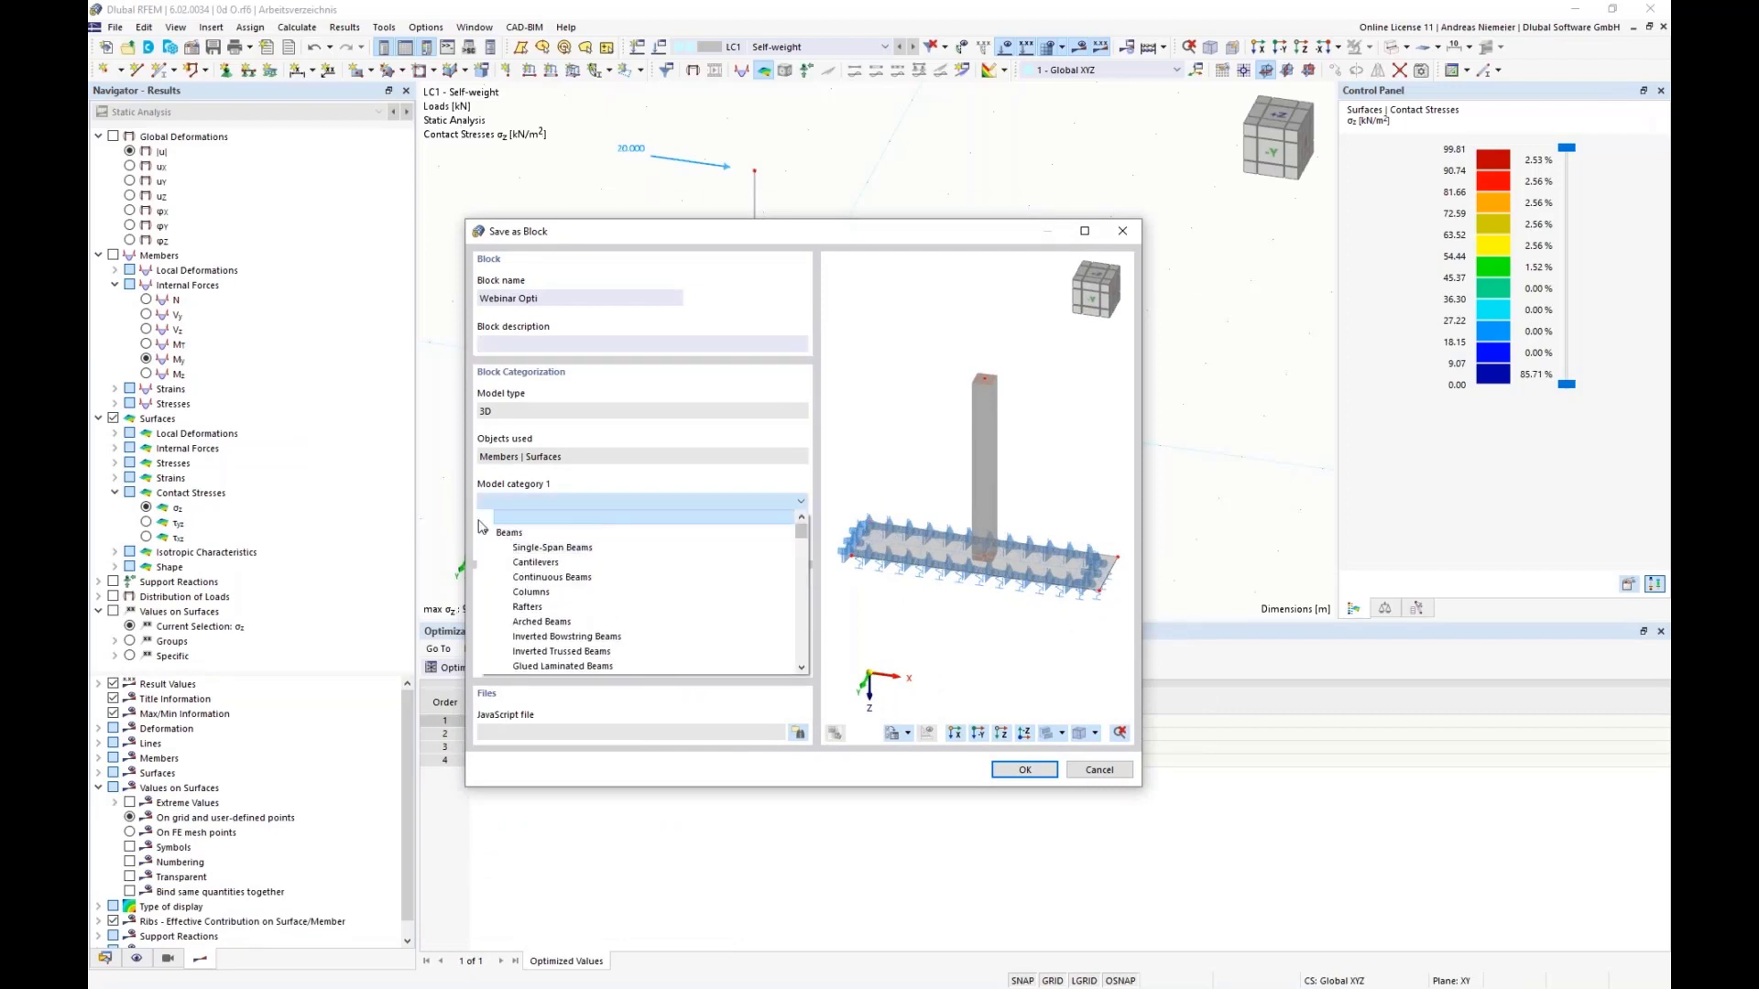
left_click(485, 532)
left_click(486, 547)
left_click(486, 562)
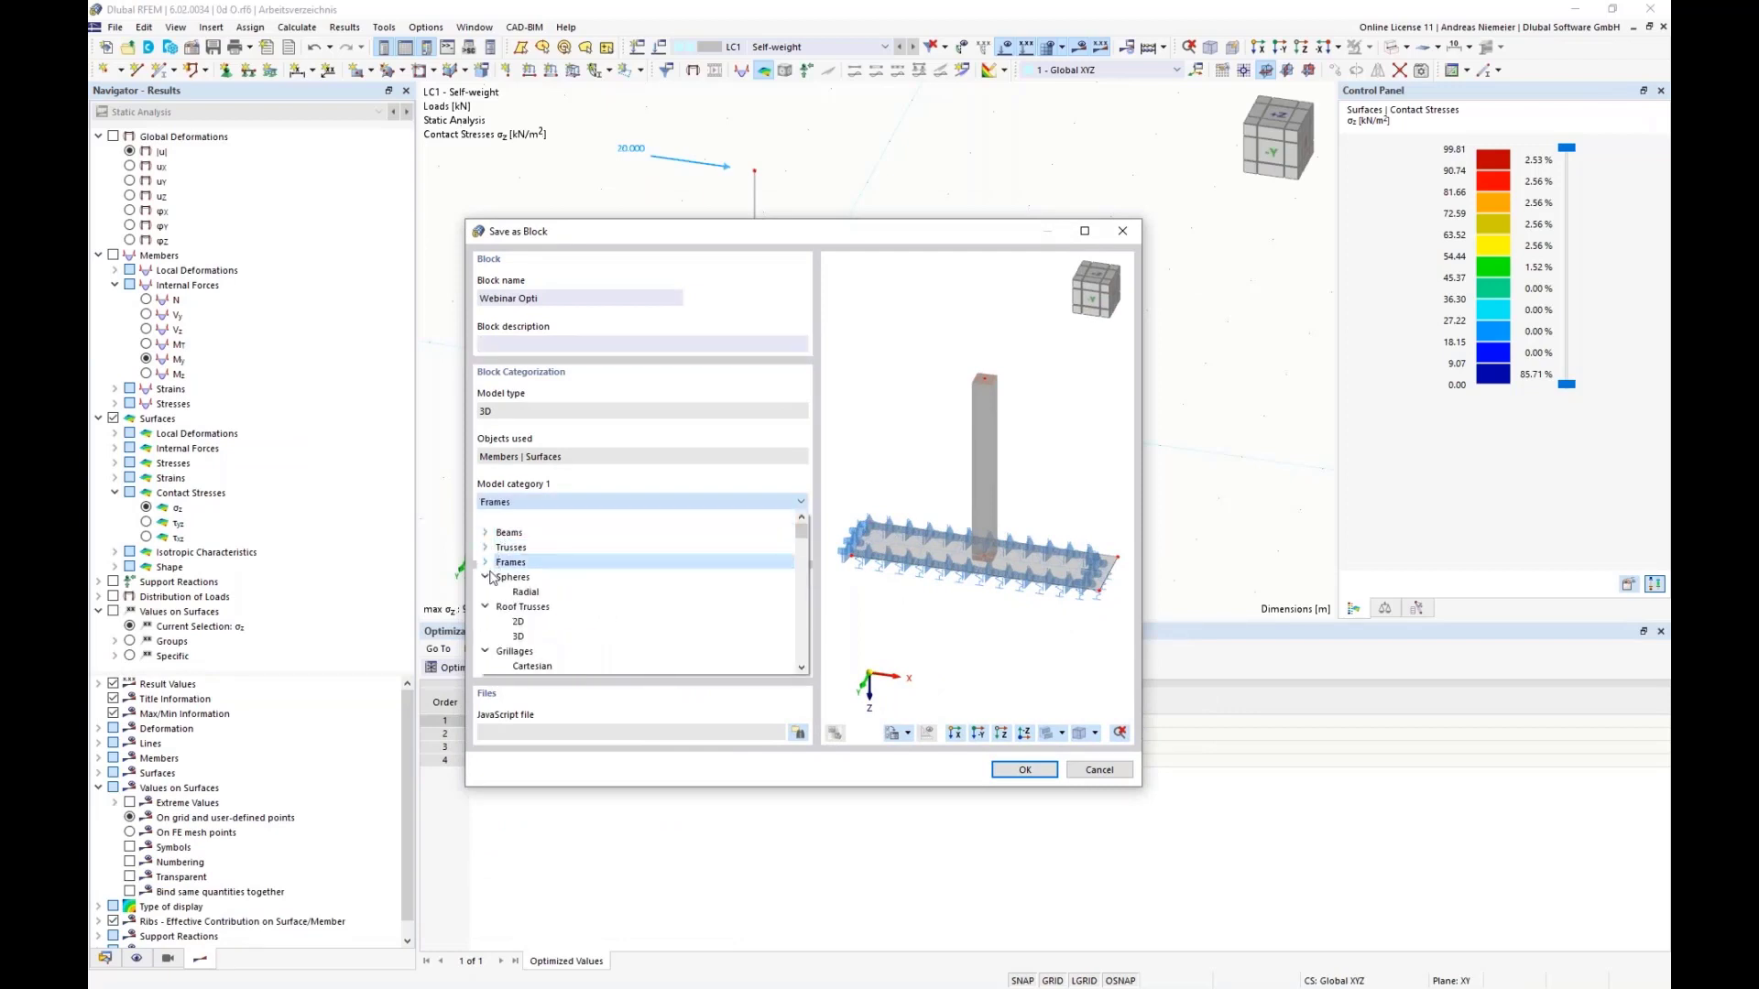
left_click(485, 576)
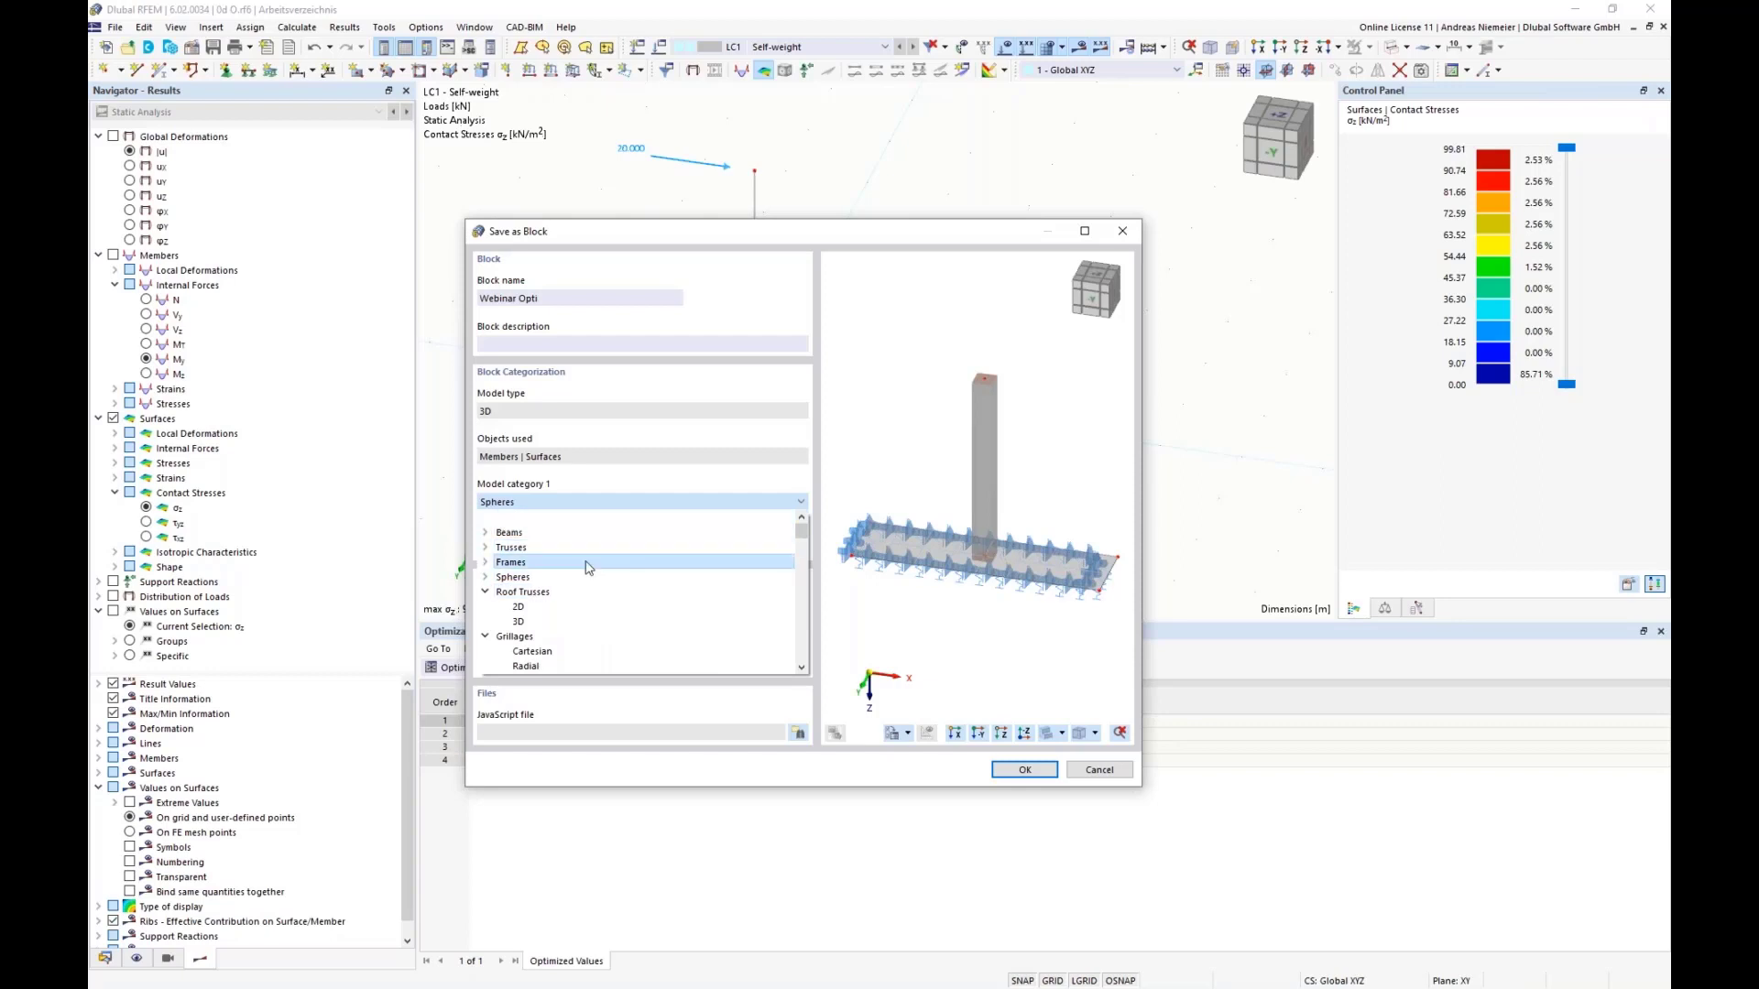
left_click_drag(802, 532, 799, 641)
scroll(513, 585, "down", 3)
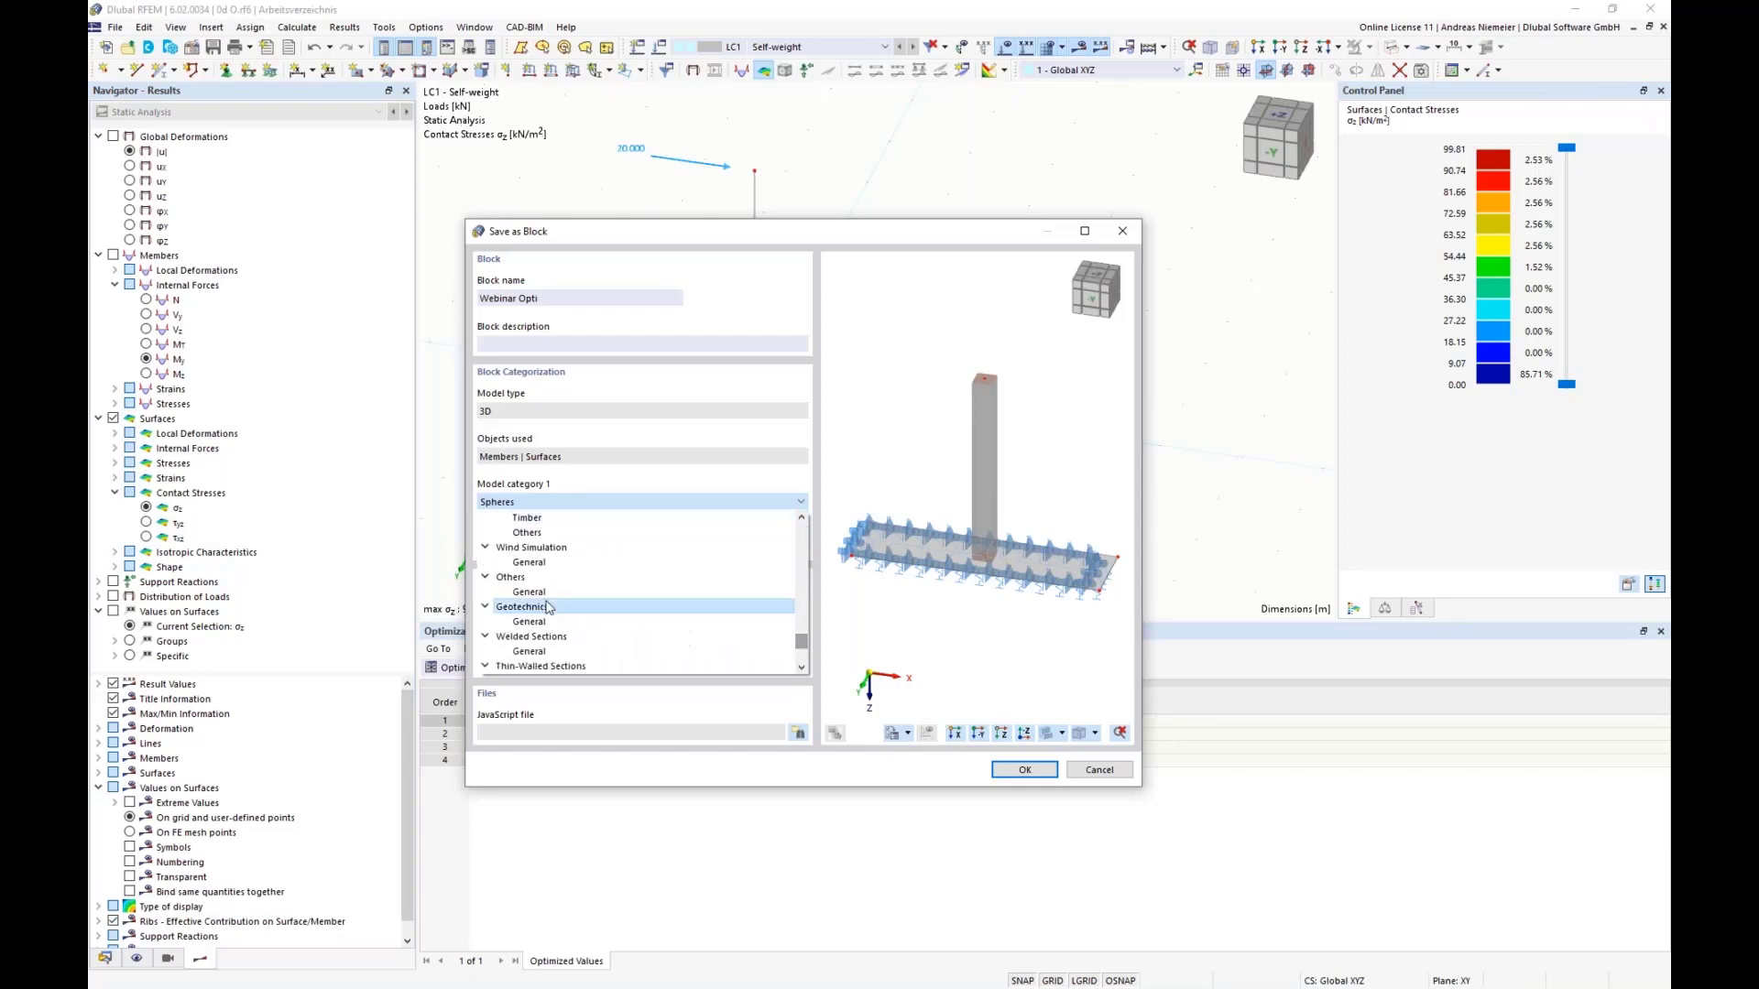
left_click(512, 583)
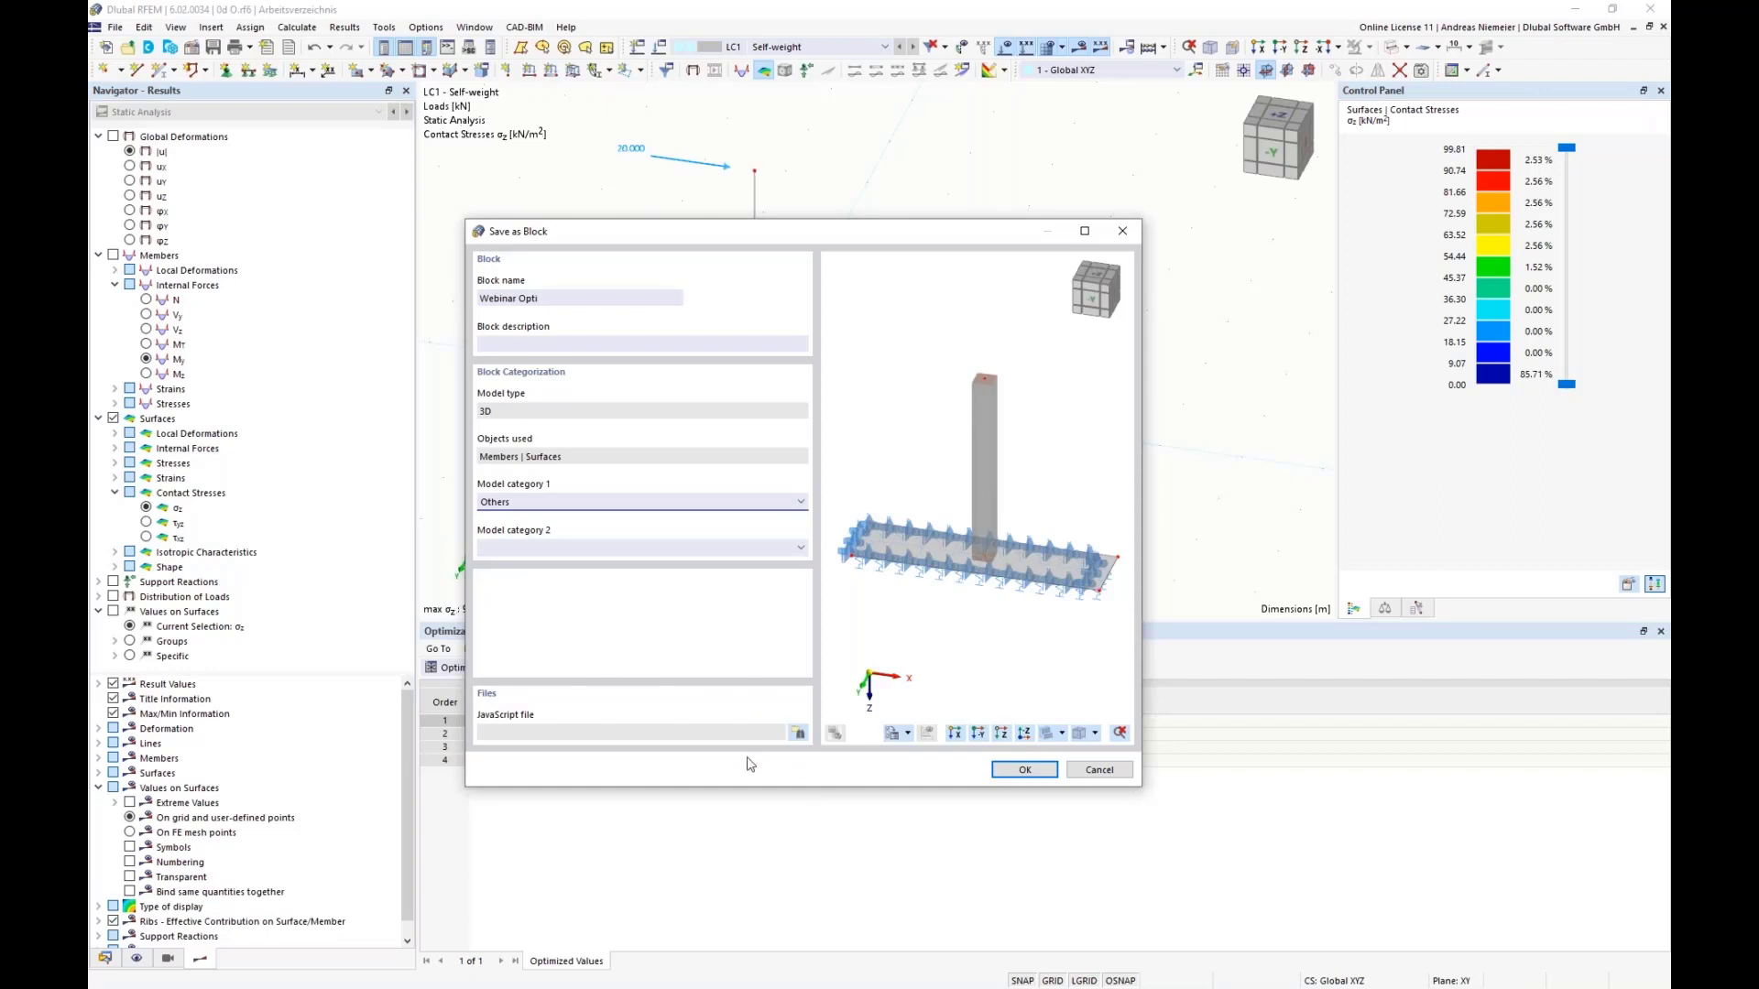
Step: Attach the JavaScript file Fundament v4.js to the block and save the block
left_click(798, 733)
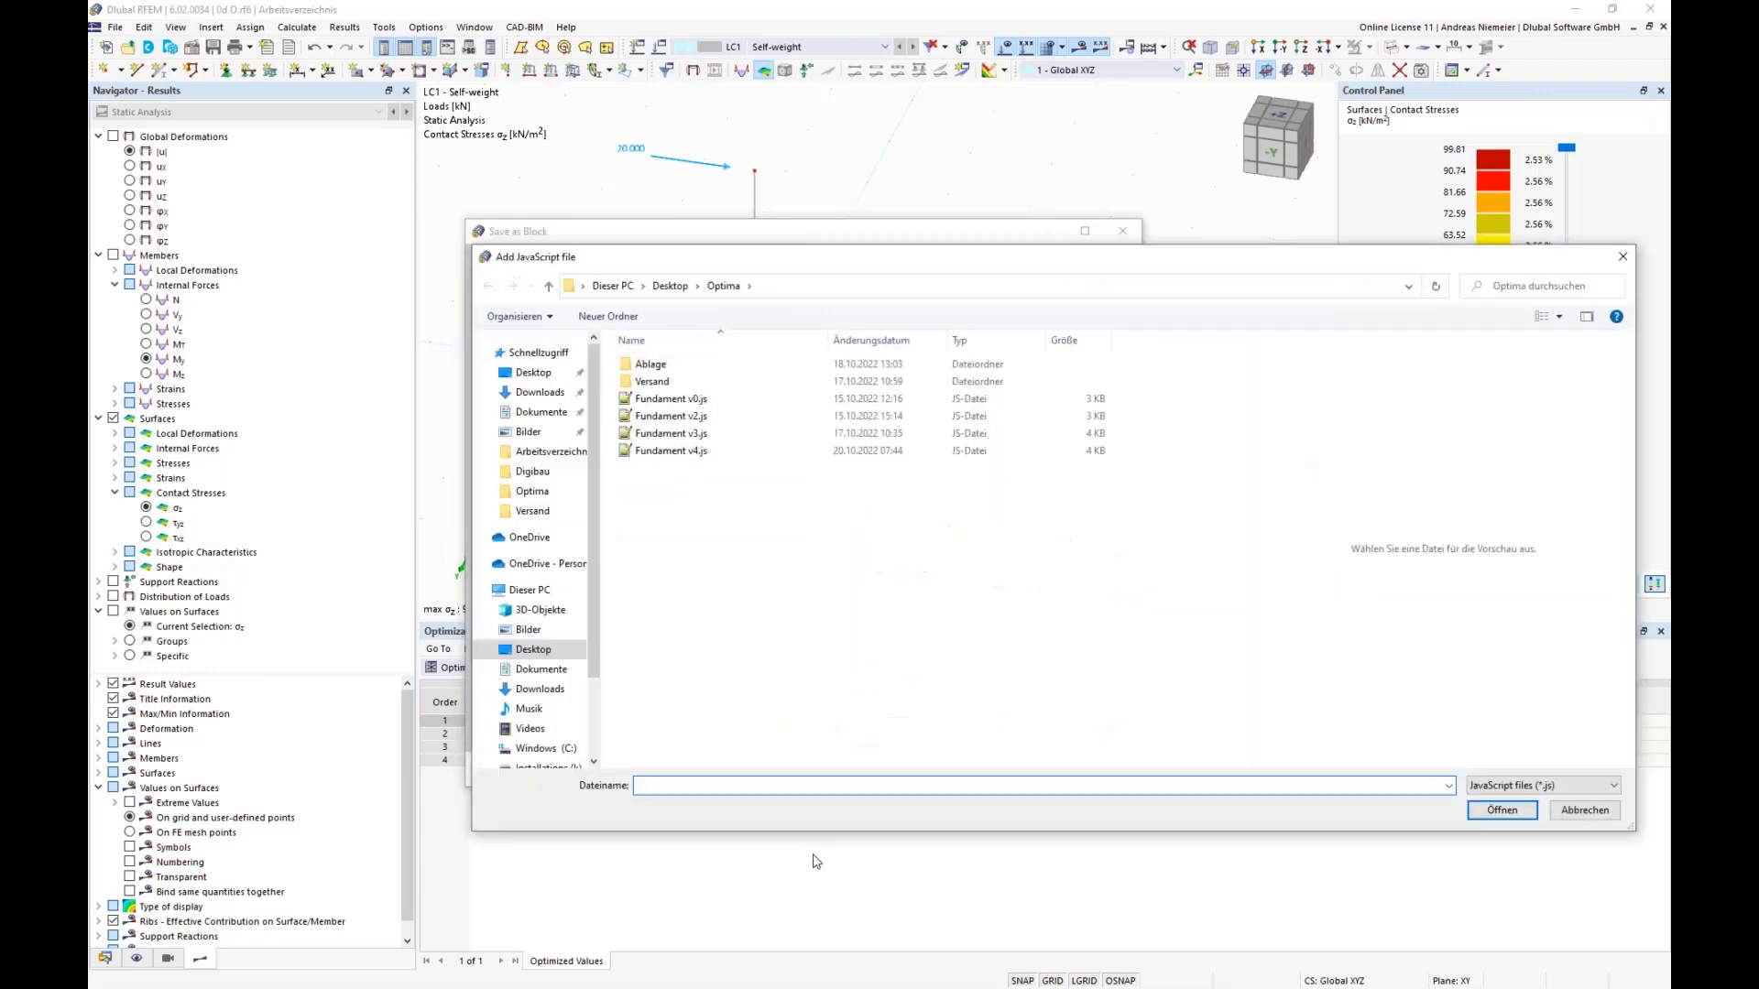
left_click(695, 454)
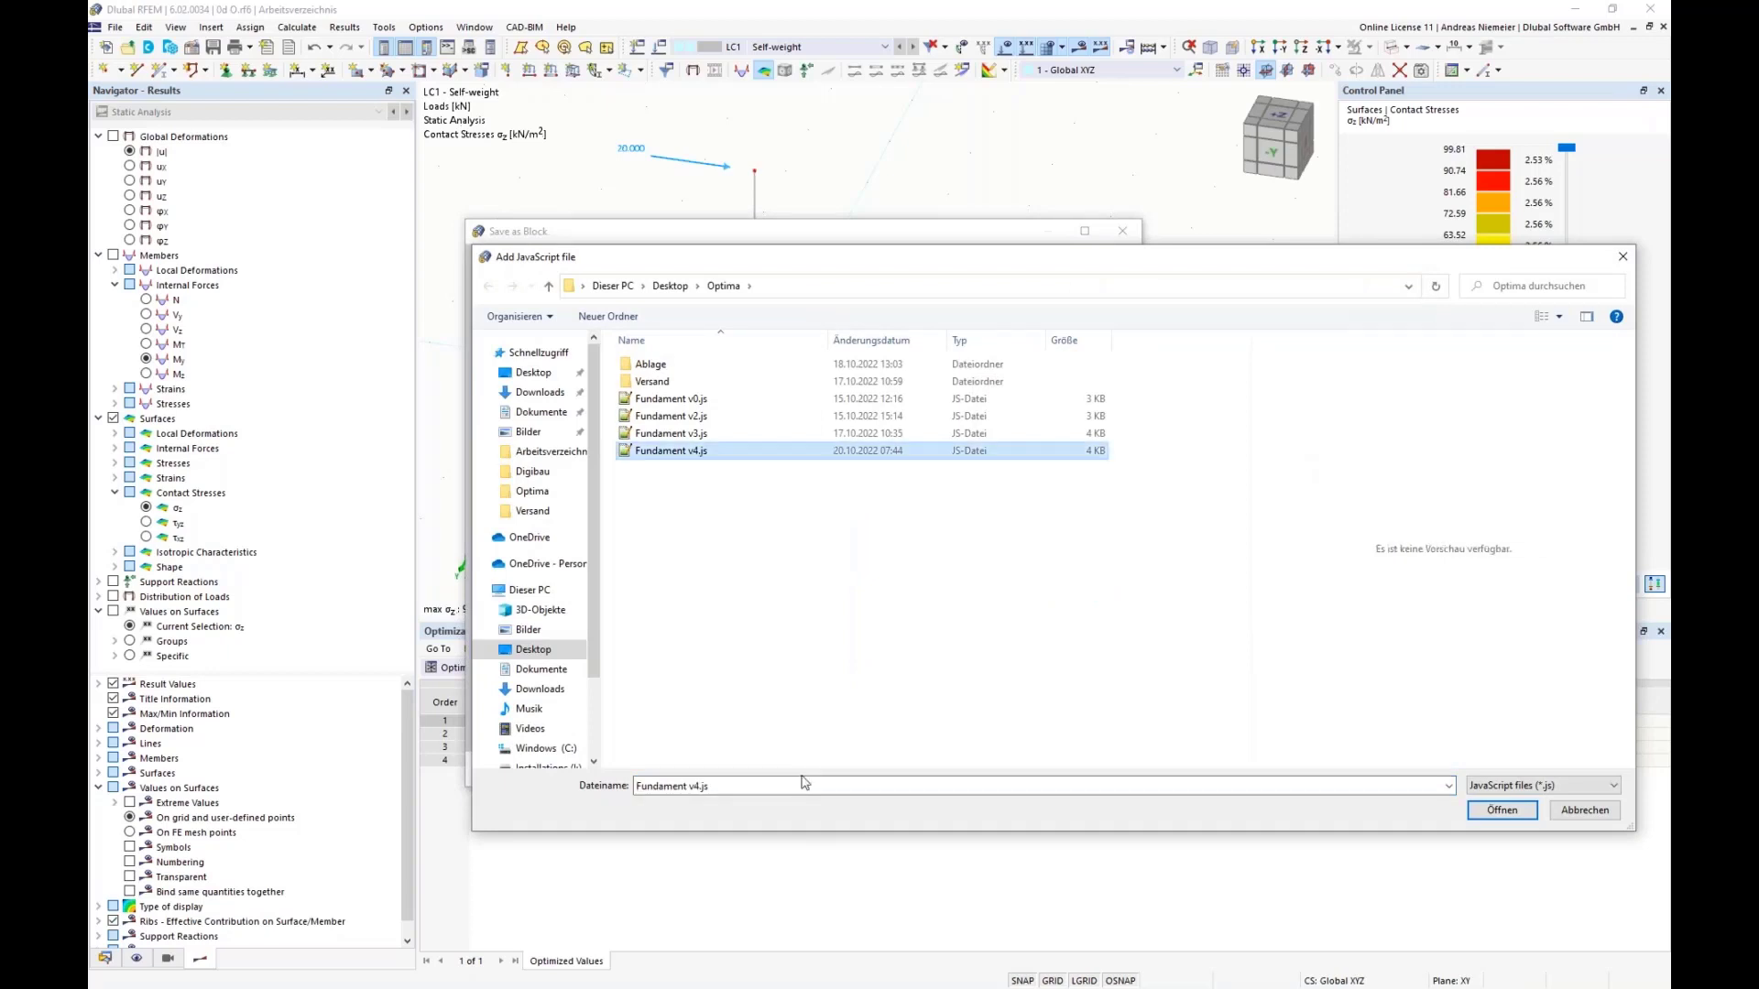
key("Return")
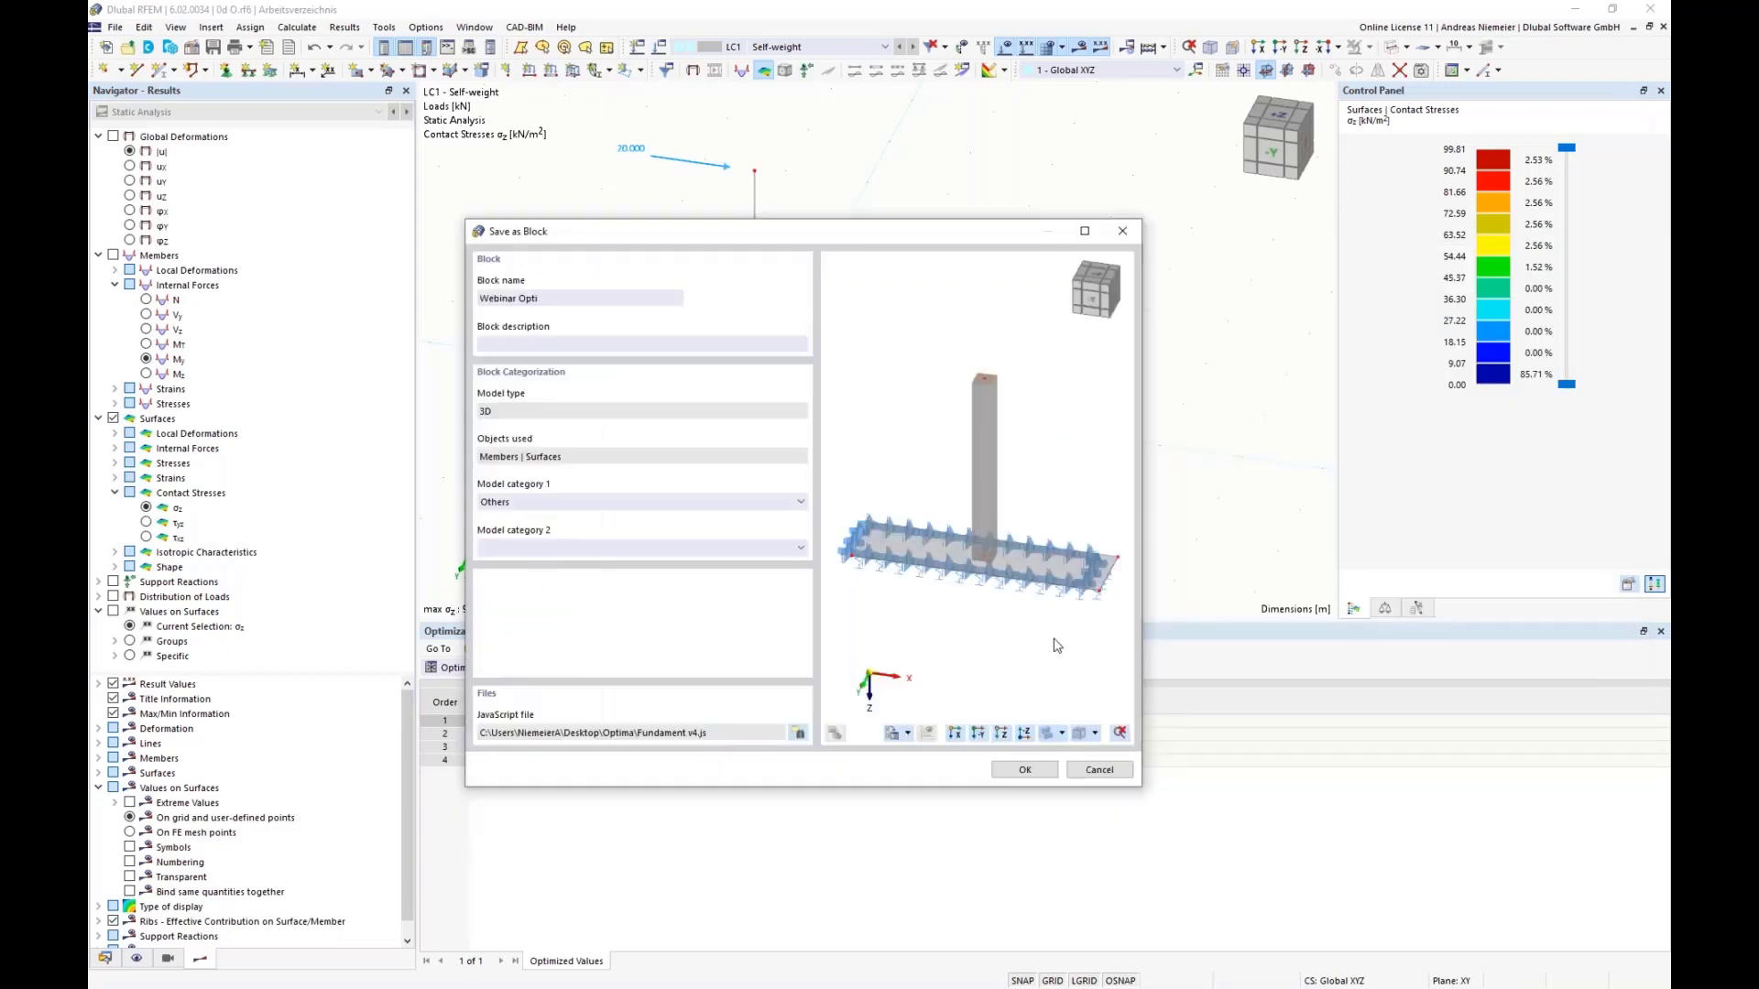
left_click(1025, 770)
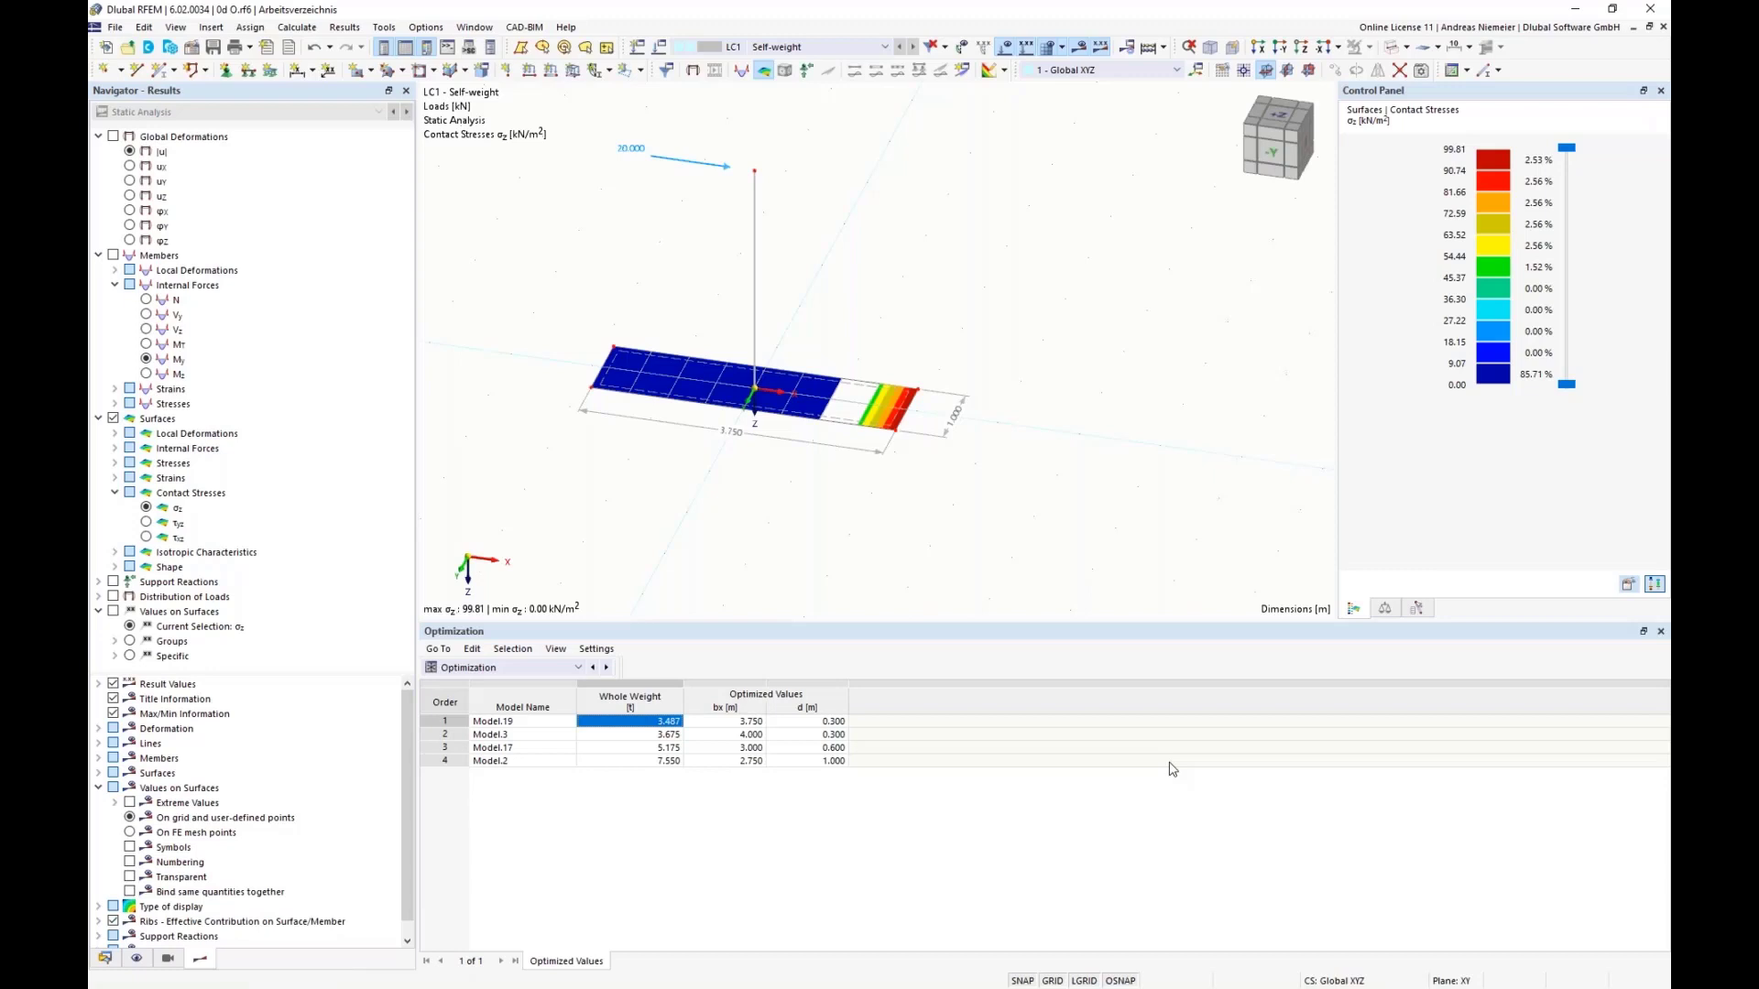
Step: Select the entire column and foundation model in the workspace and delete it
scroll(706, 483, "down", 2)
left_click_drag(541, 246, 1143, 574)
key("Delete")
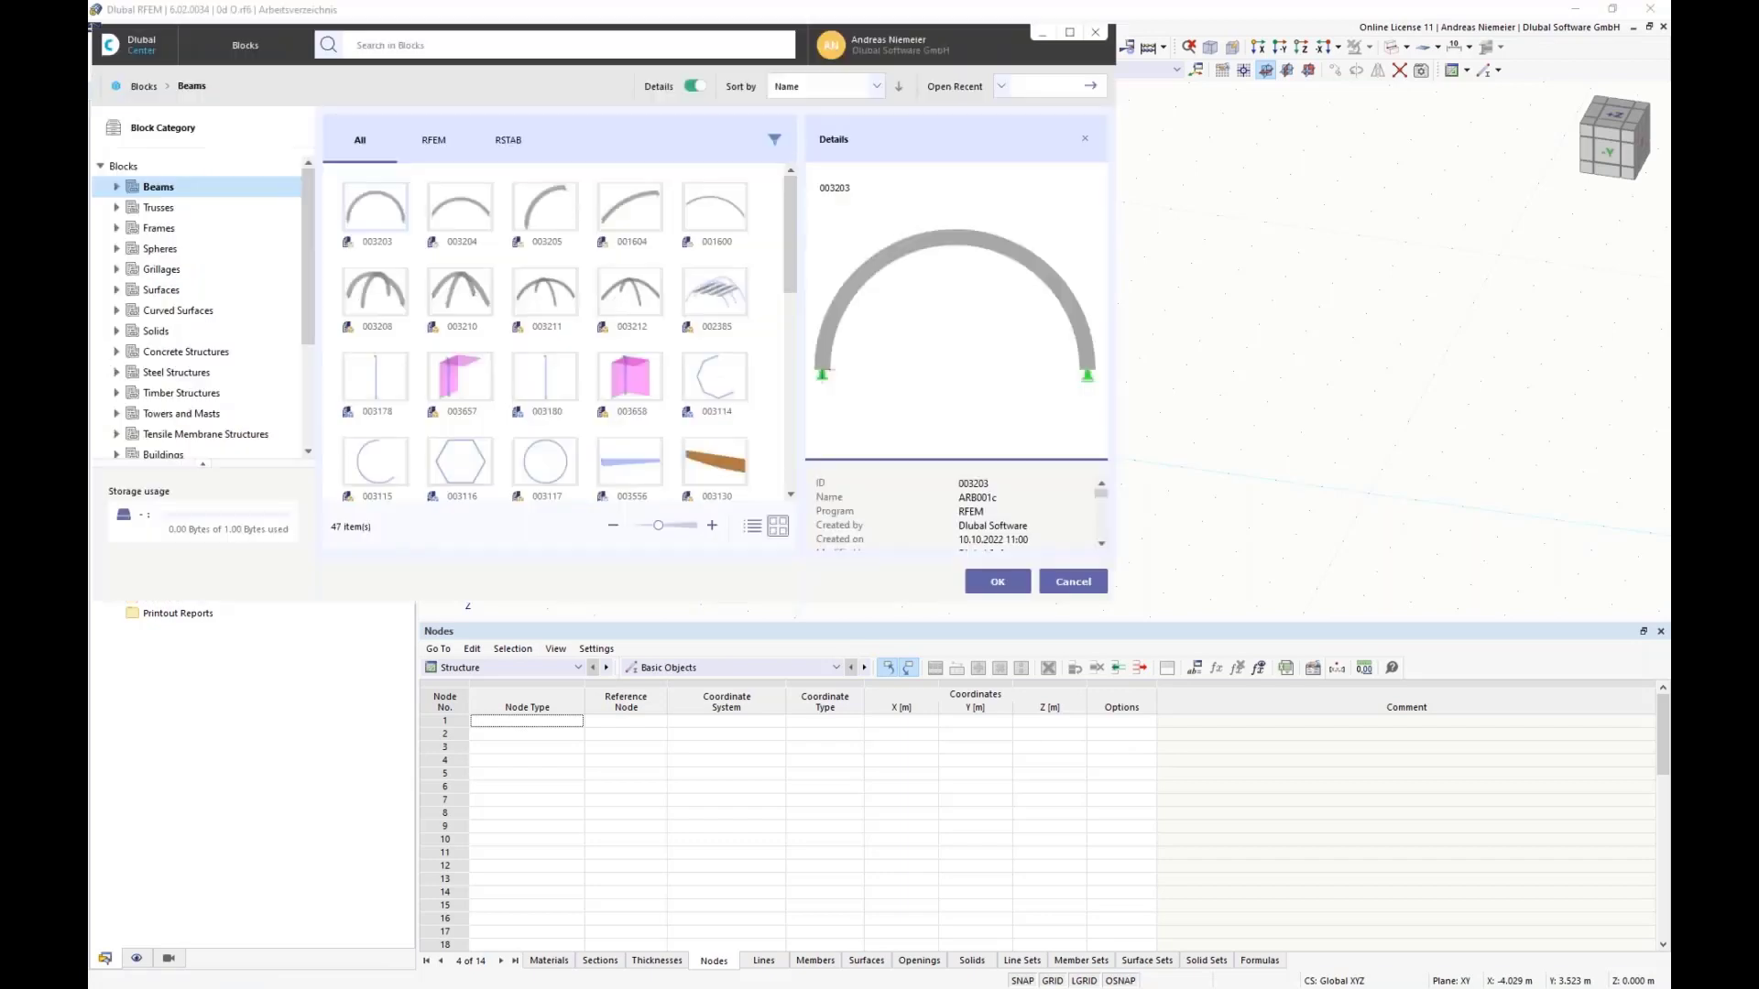
Step: Load the "Webinar Opti" block from the Others category of the block library
left_click(1068, 33)
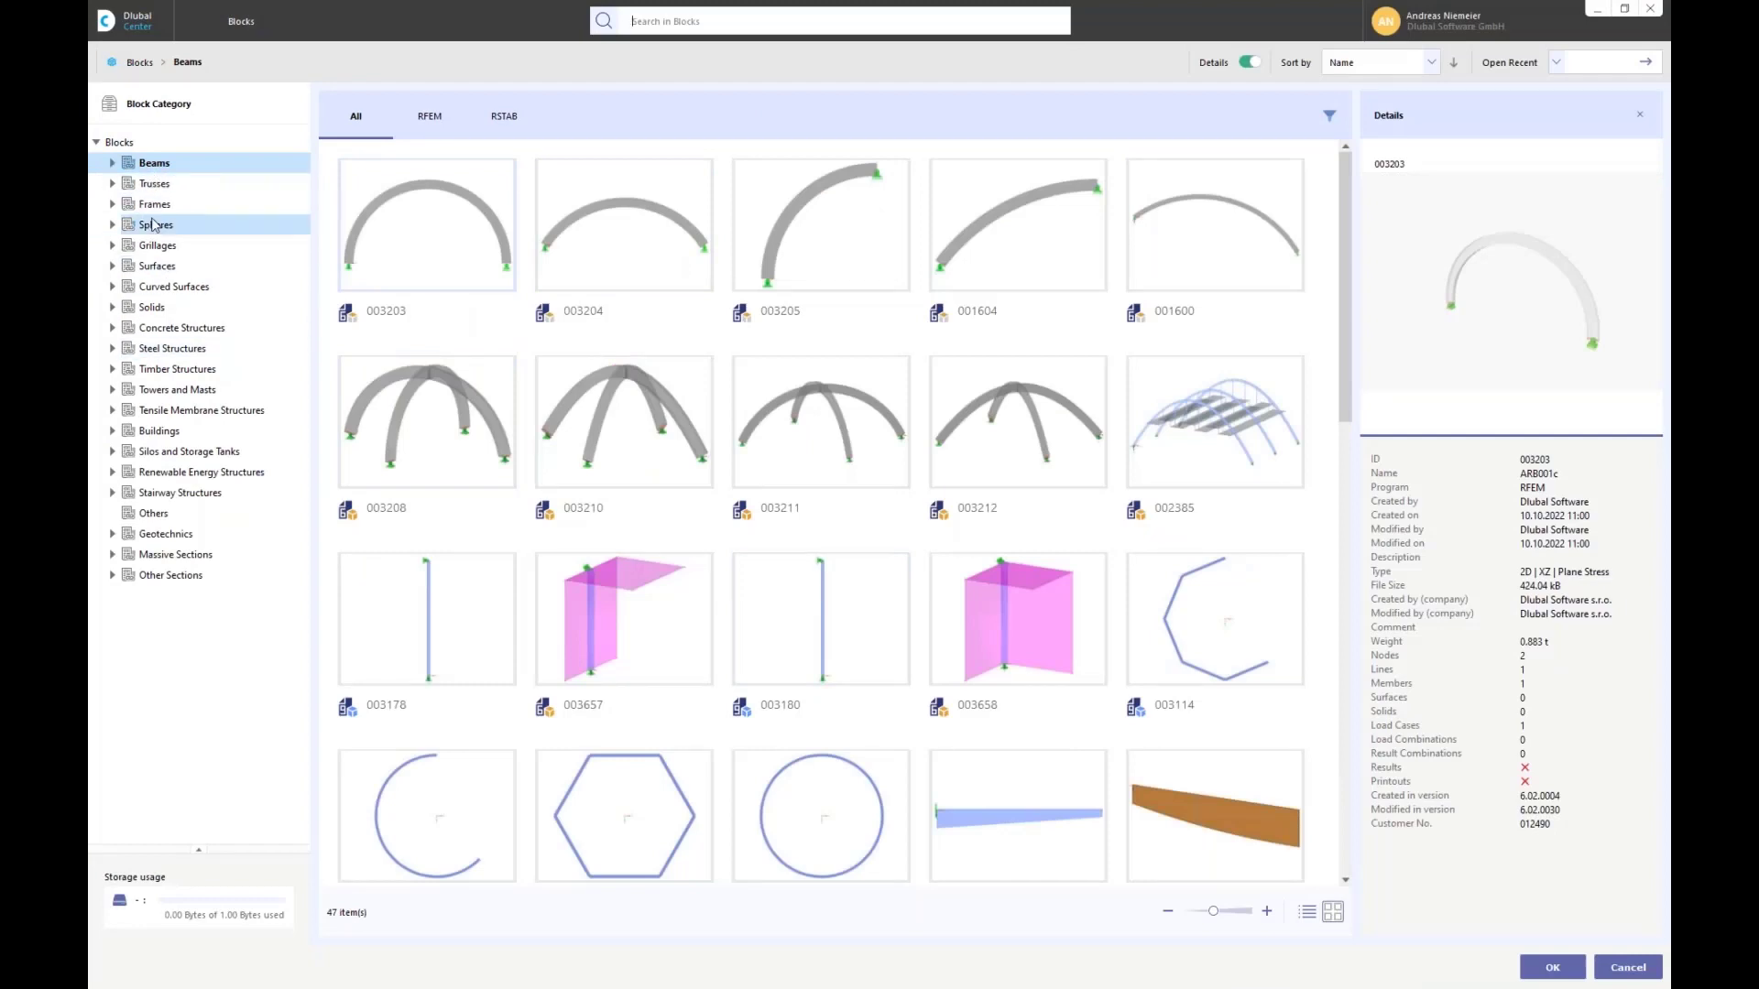
left_click(154, 513)
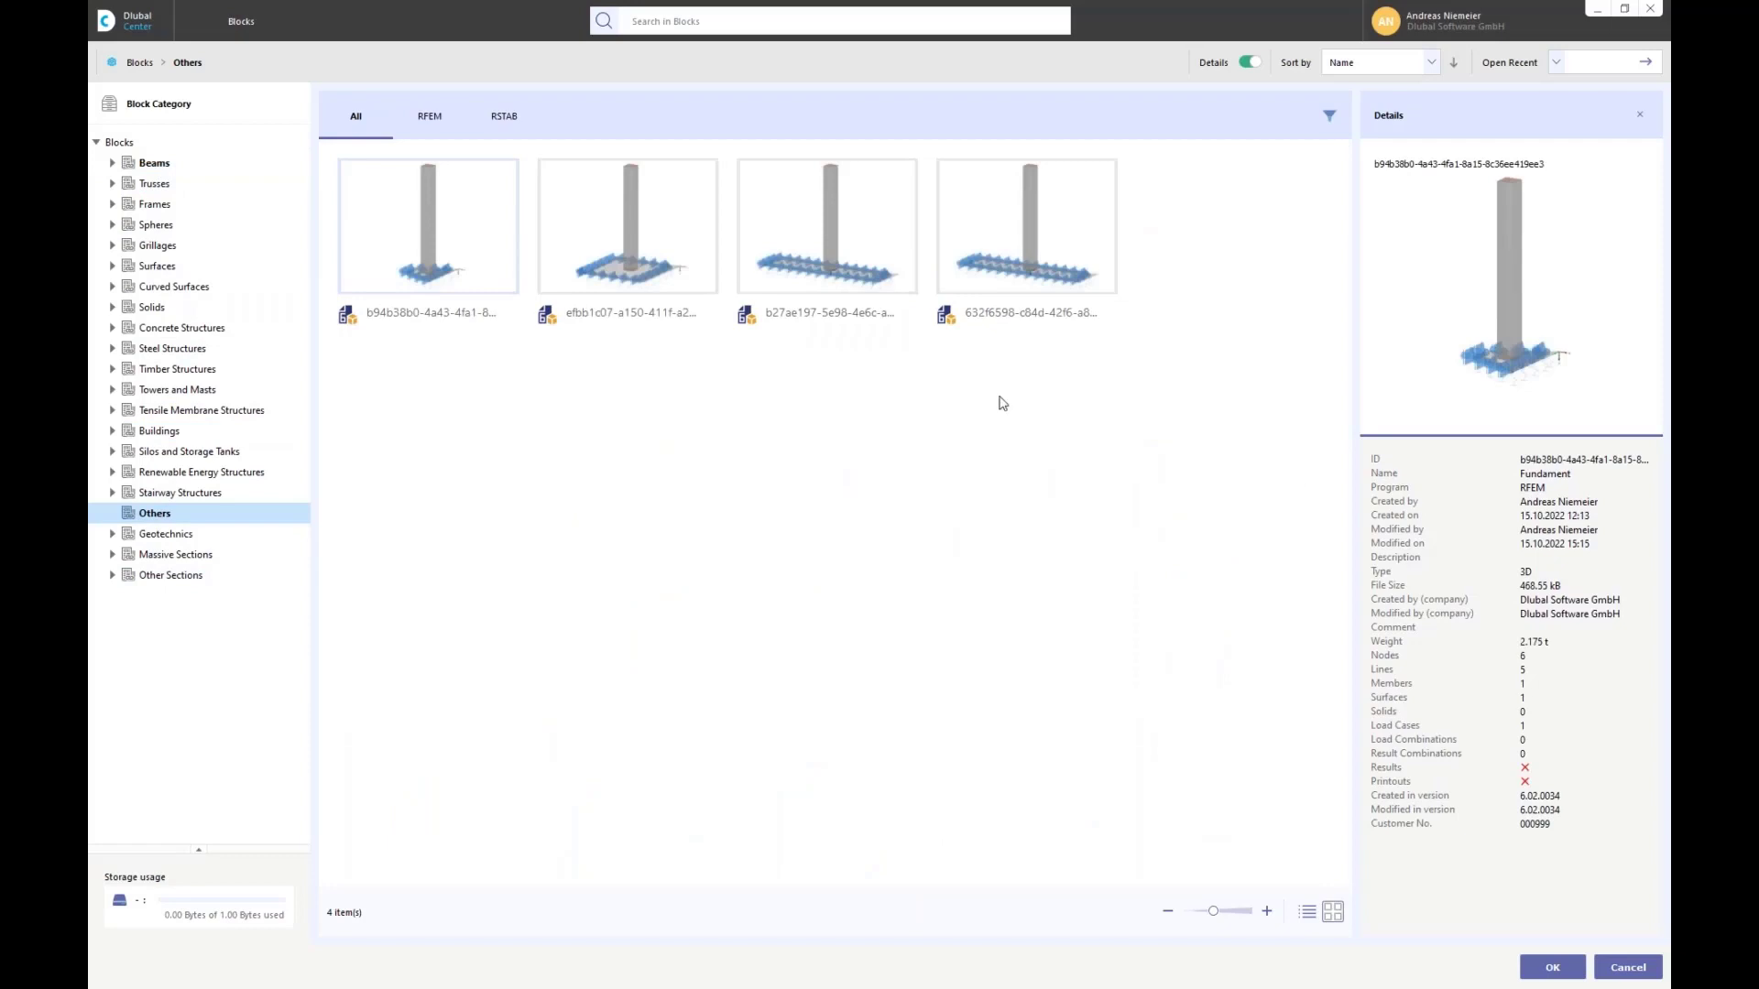
left_click(1015, 247)
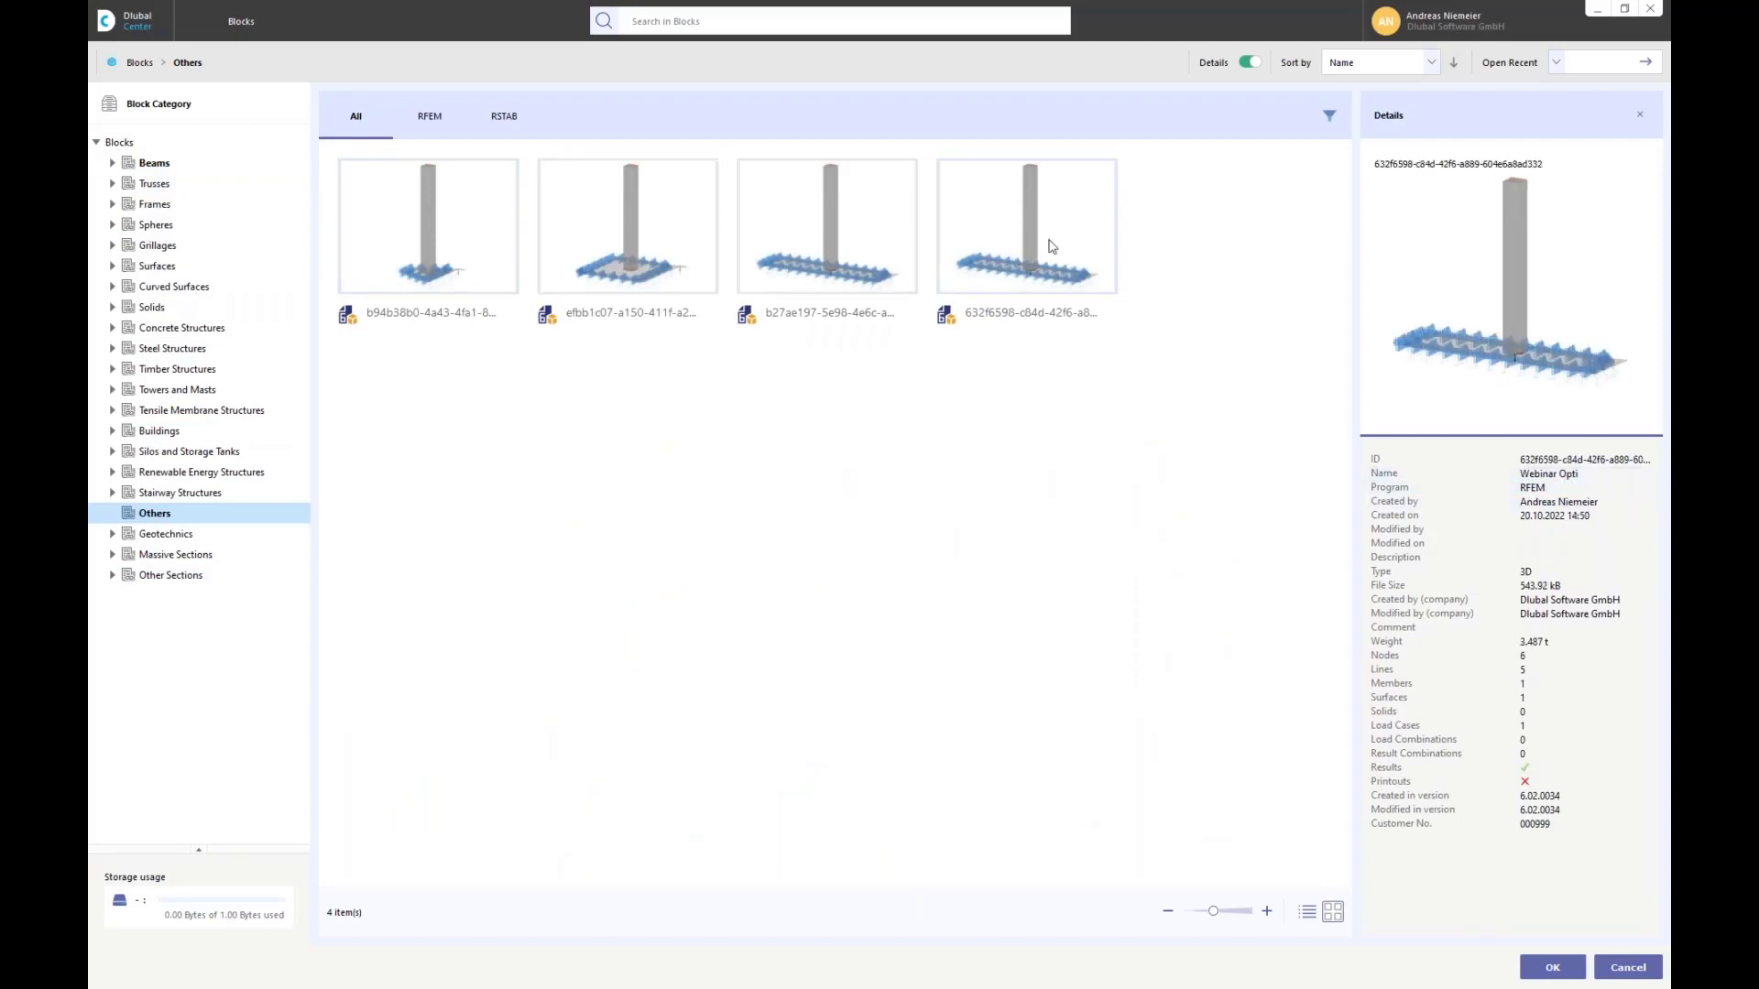
double_click(1054, 238)
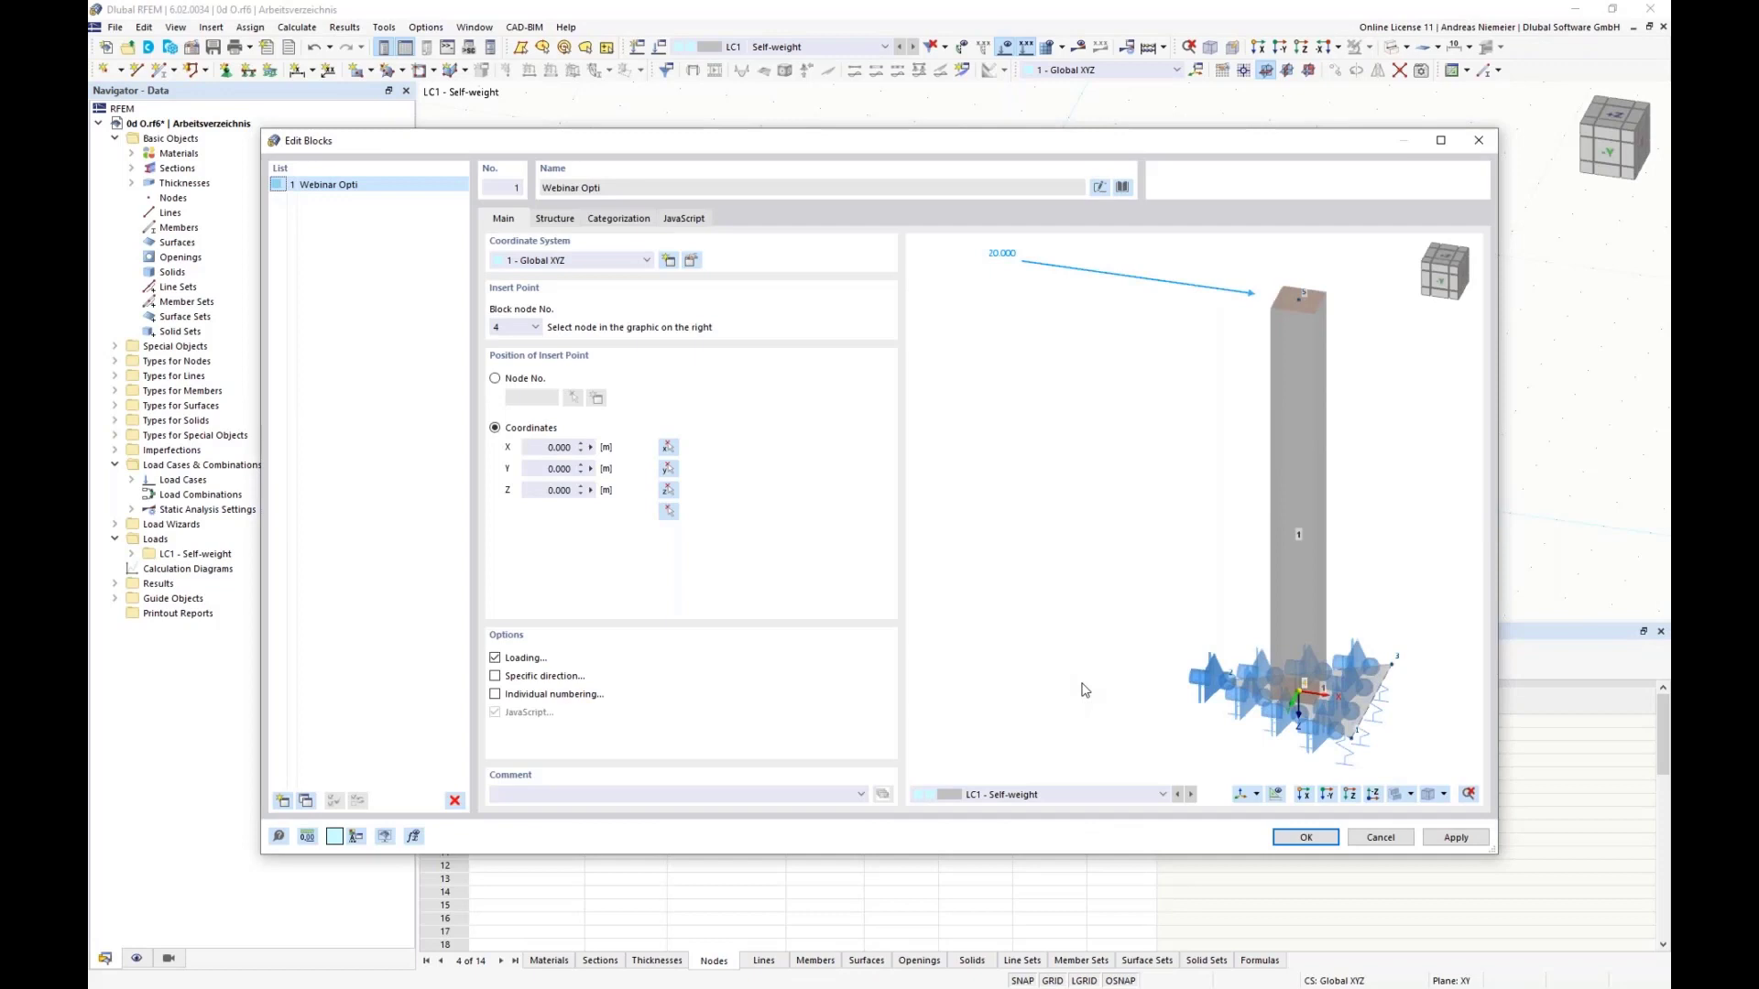
Step: Examine the block's 3D preview together with its structure parameters for geometry, supports and loading
middle_click_drag(1234, 465, 1162, 455, "ctrl")
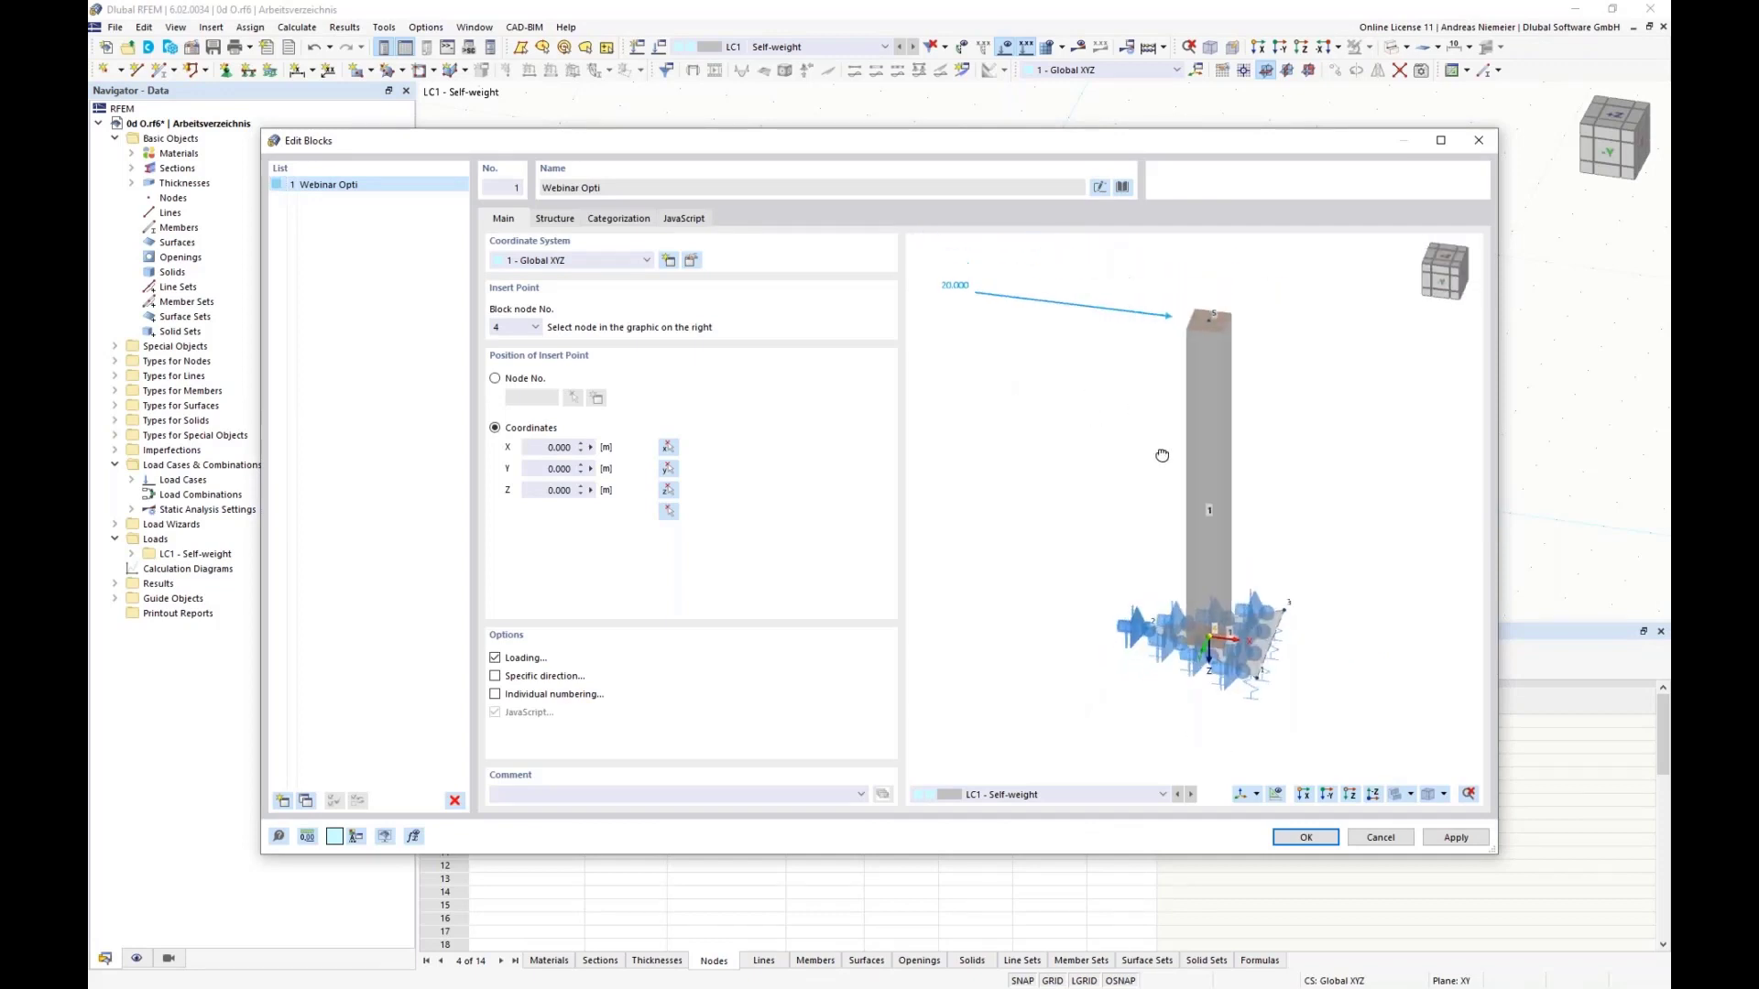
scroll(1200, 702, "up", 2)
scroll(1063, 628, "down", 2)
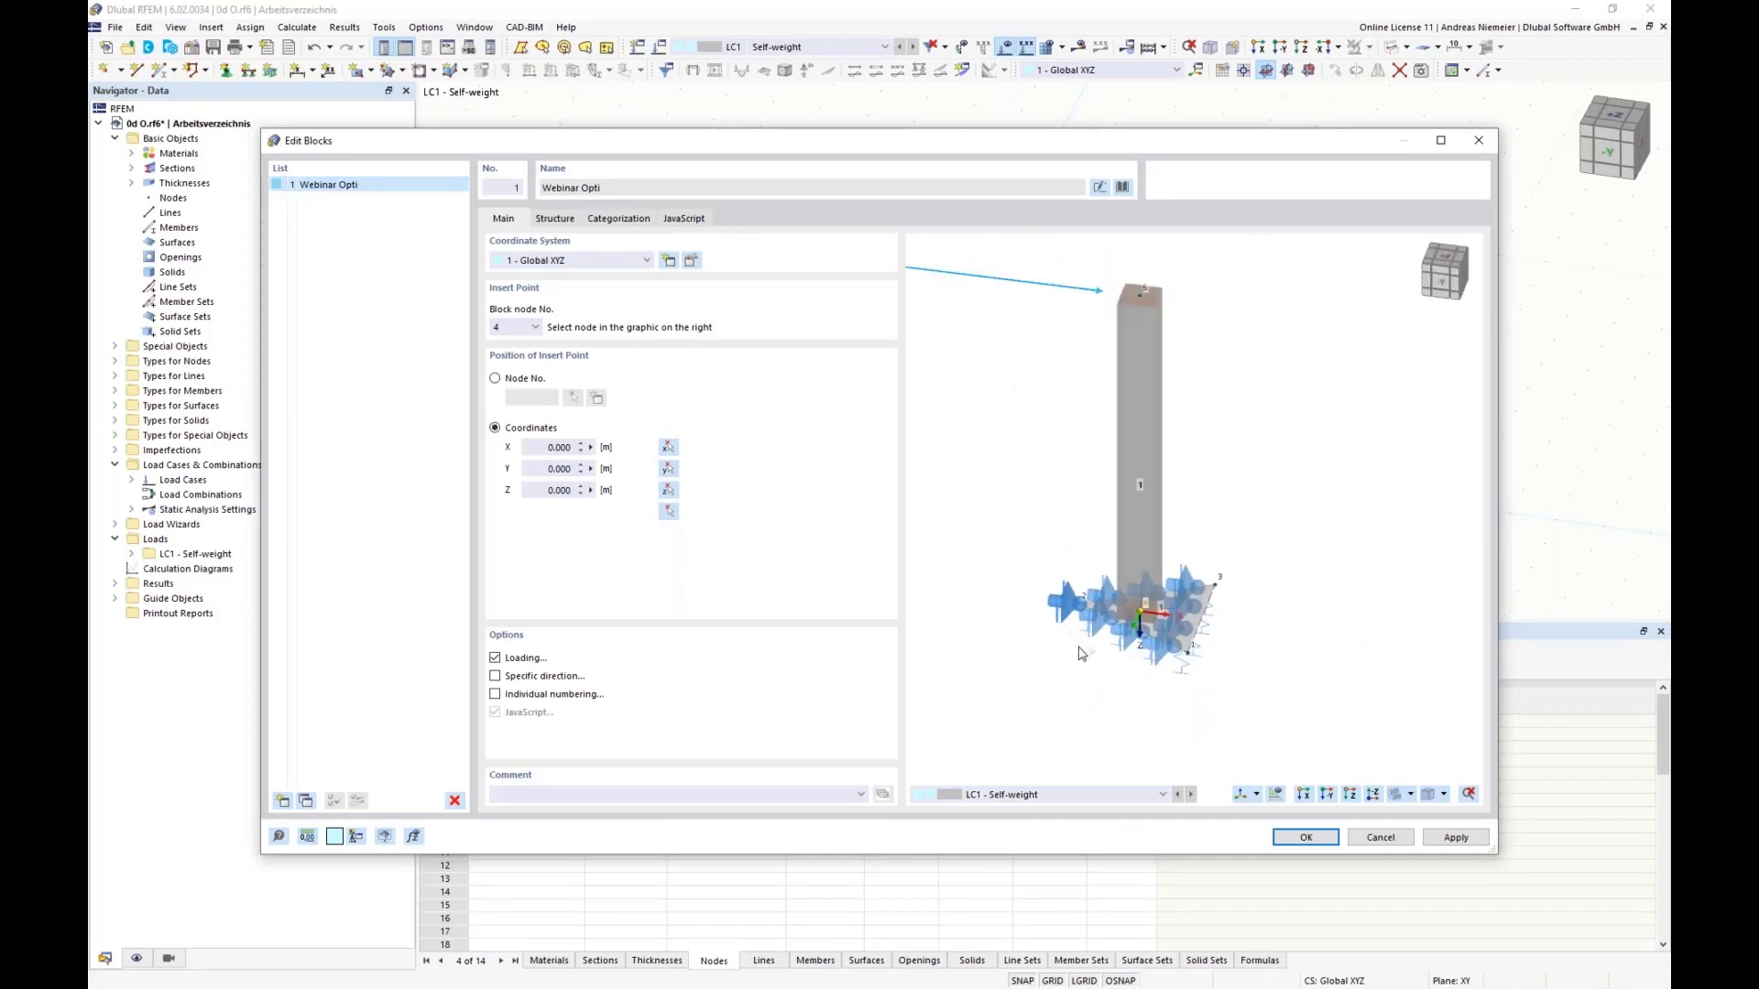
scroll(1081, 652, "down", 3)
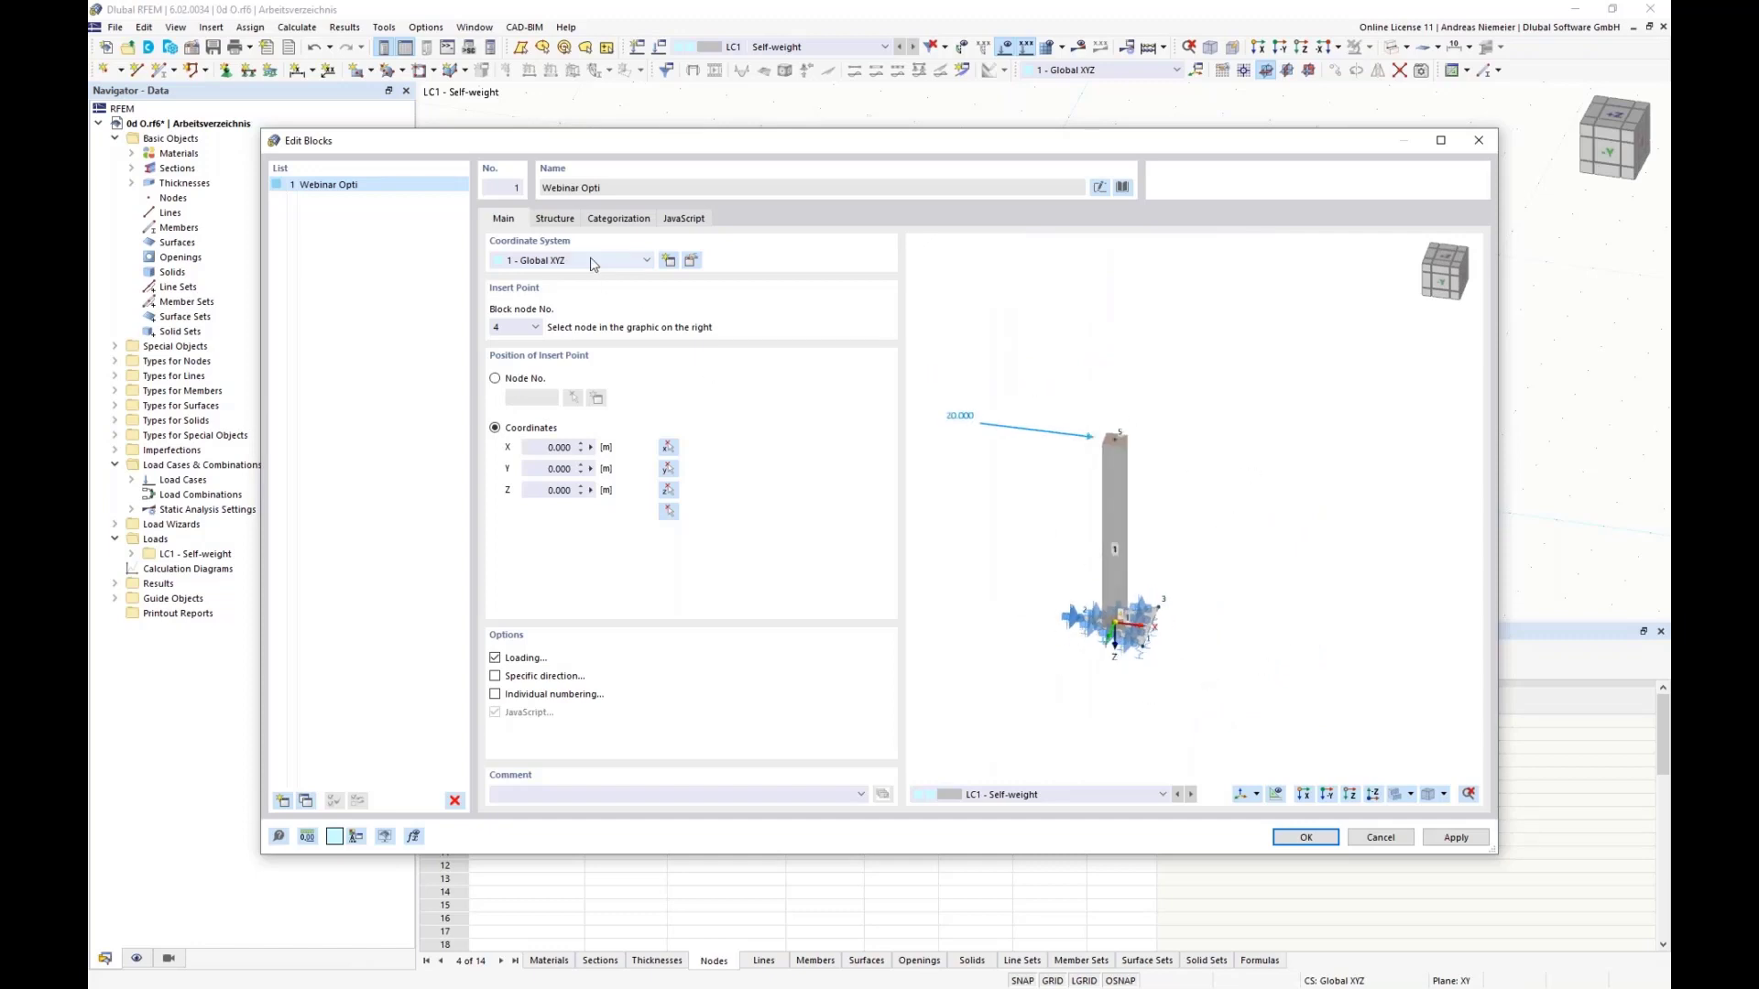
left_click(556, 221)
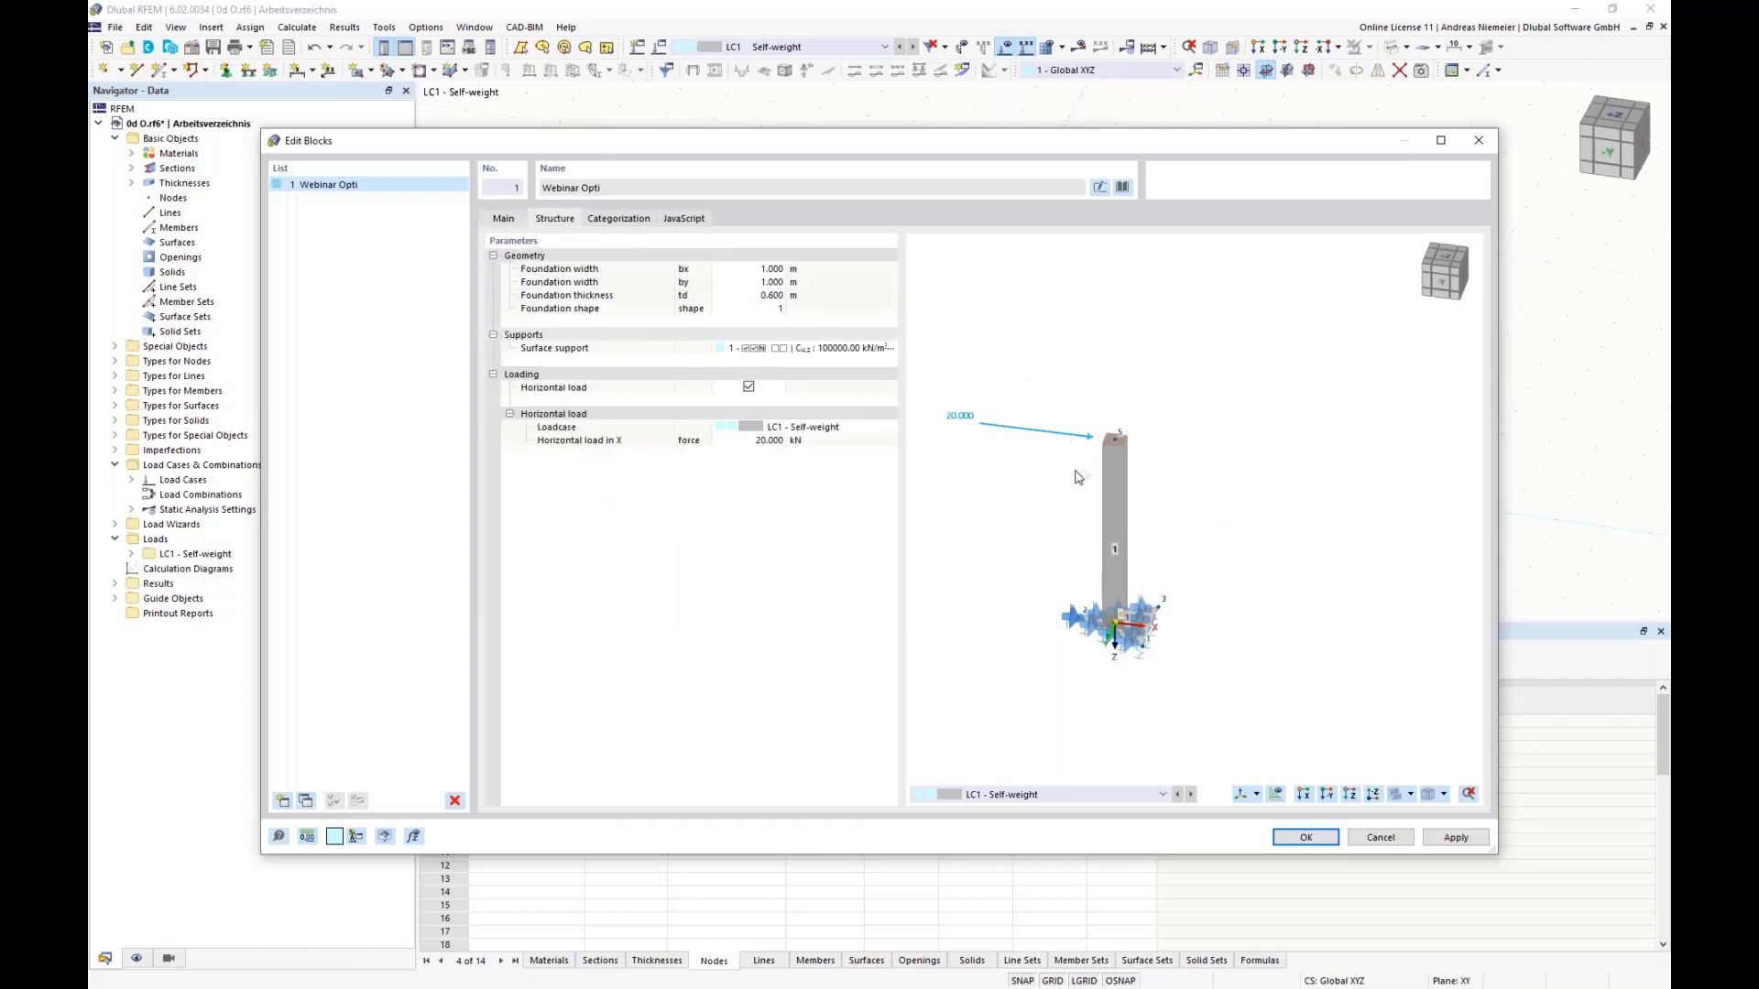
scroll(1081, 510, "up", 2)
middle_click_drag(1070, 554, 1136, 480)
scroll(1136, 480, "down", 1)
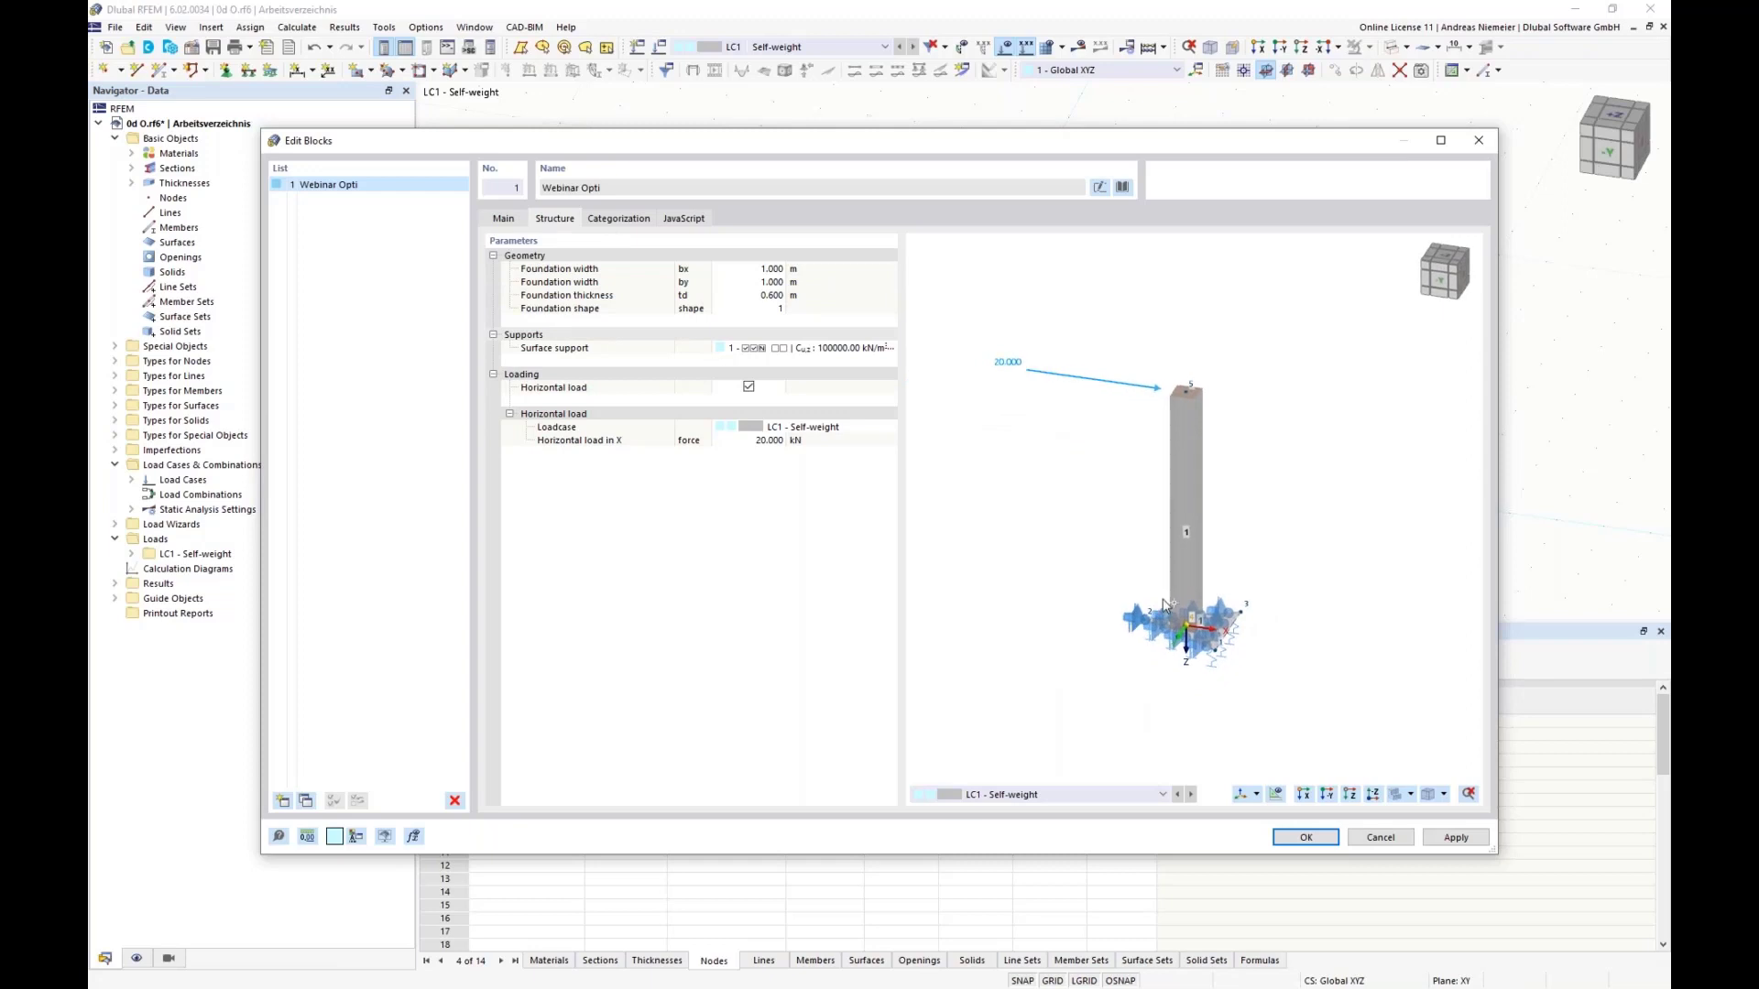
scroll(1168, 604, "up", 2)
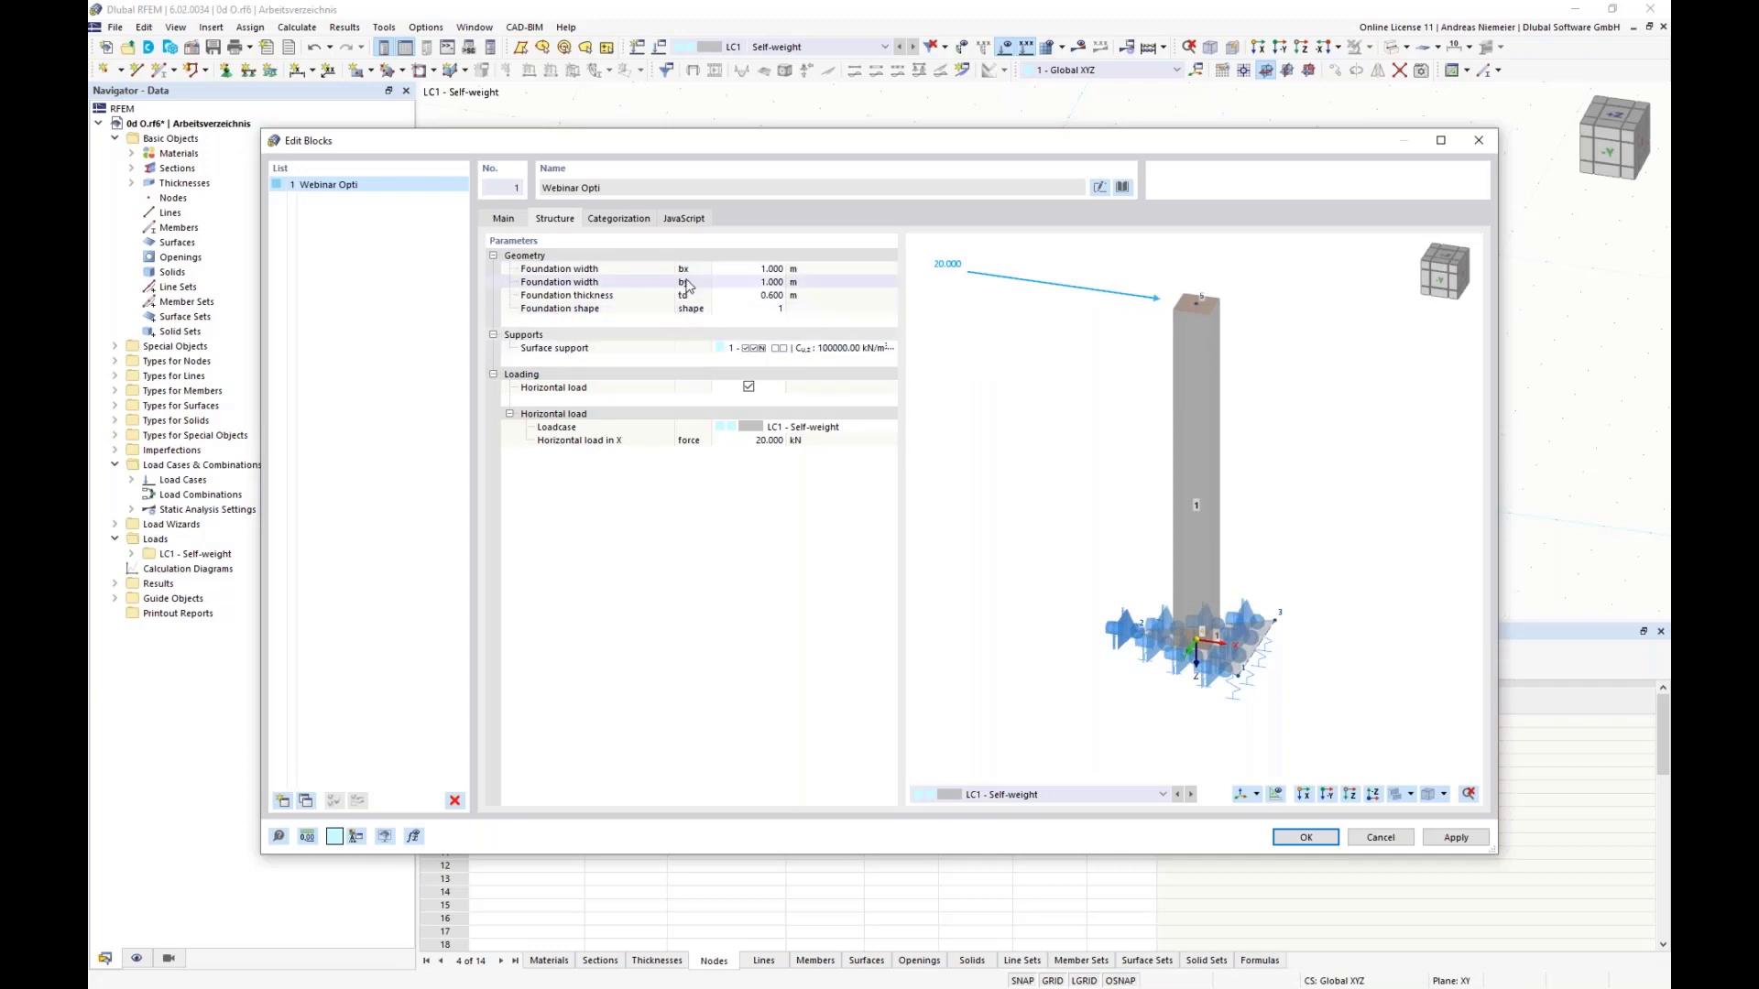
Step: Set the block's foundation widths to bx 2.250 m and by 1.750 m
left_click(770, 271)
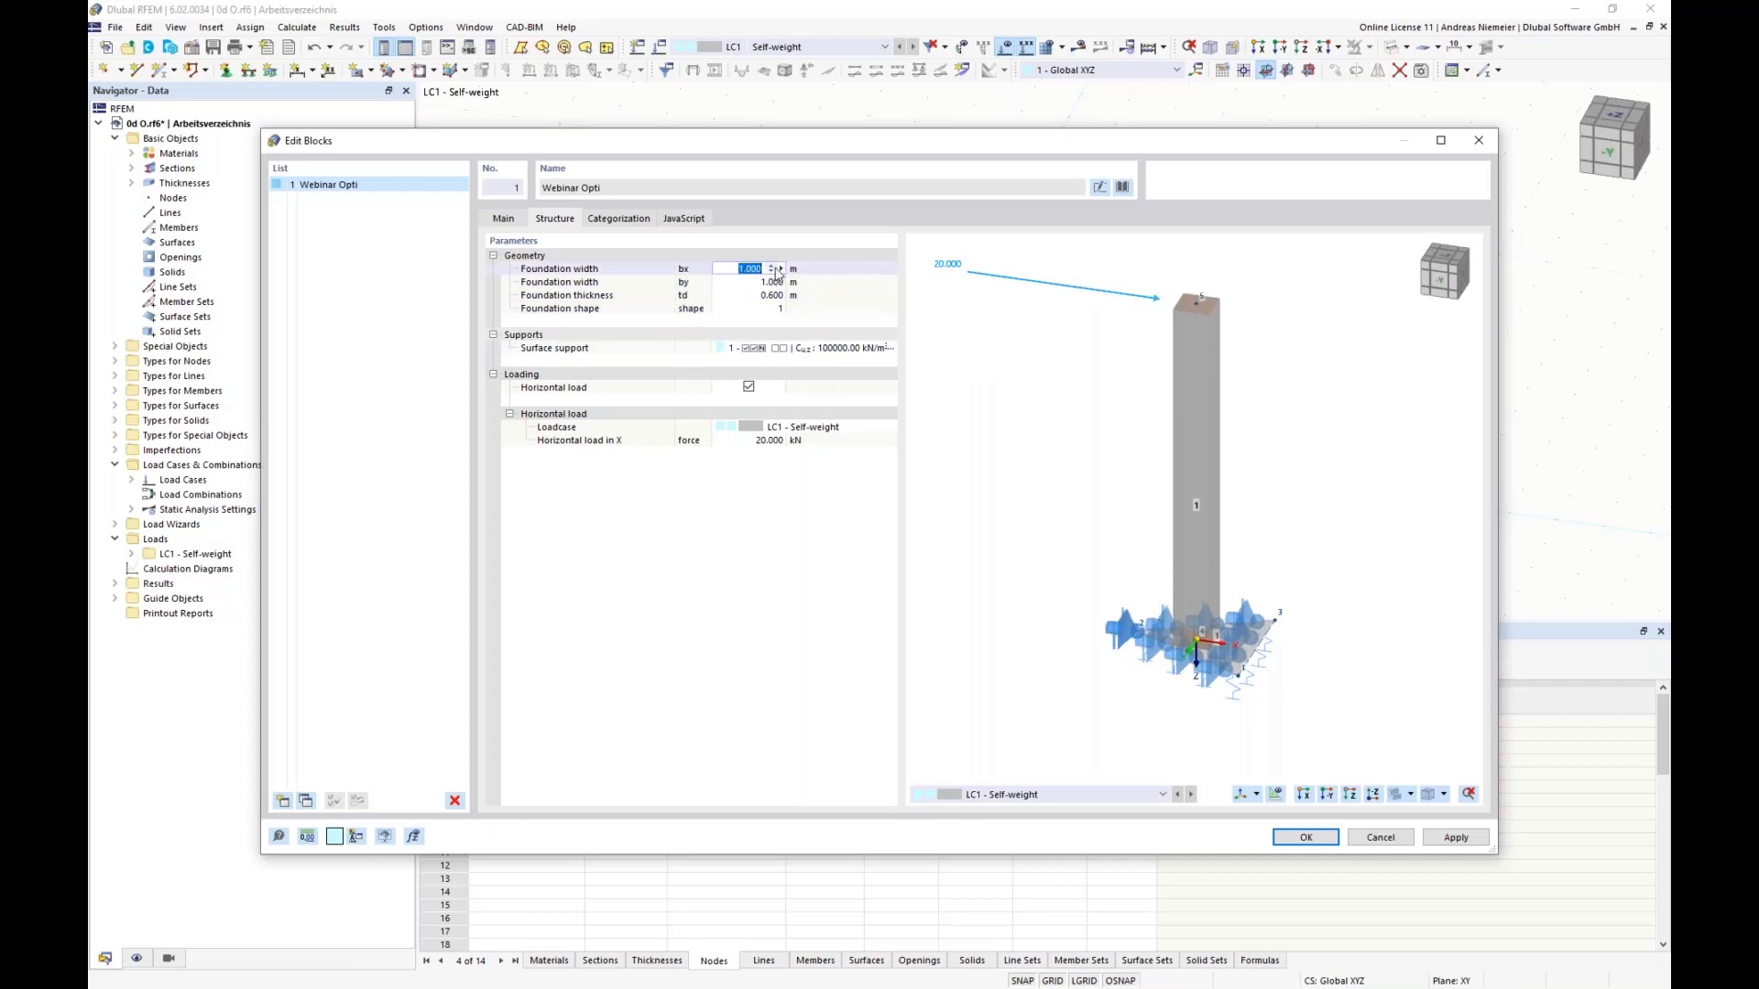
left_click(772, 266)
left_click(772, 266)
left_click(772, 266)
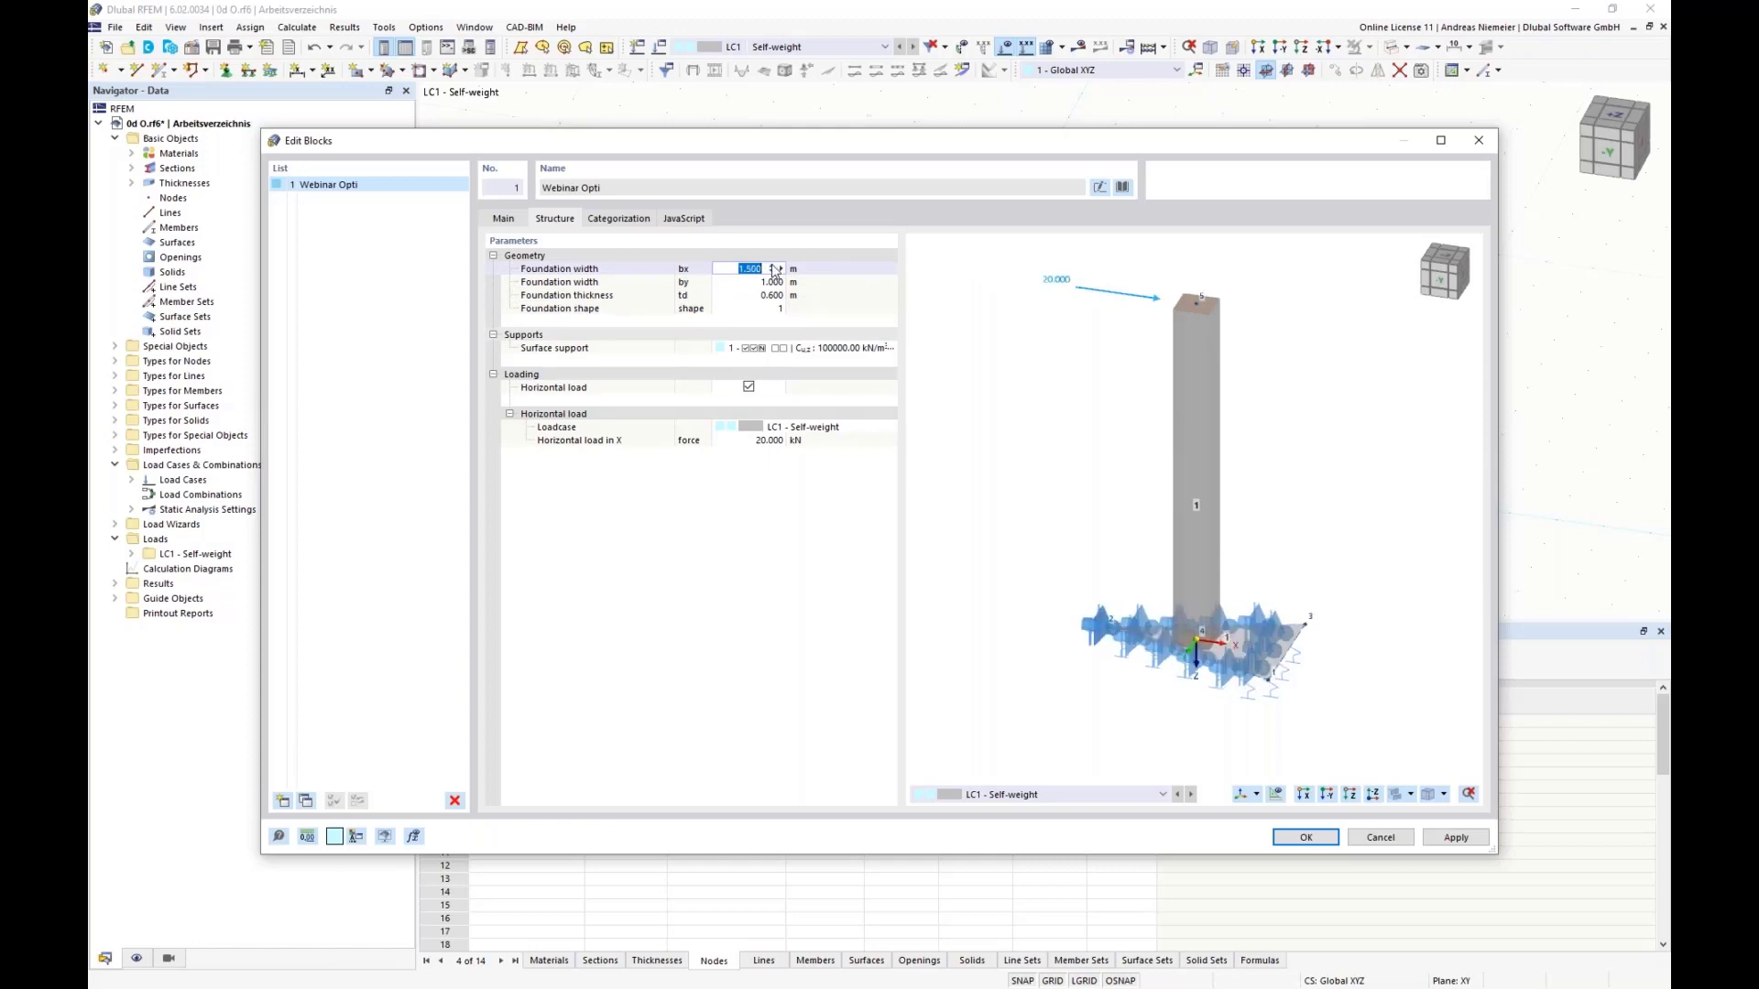
left_click(772, 265)
left_click(772, 266)
left_click(773, 283)
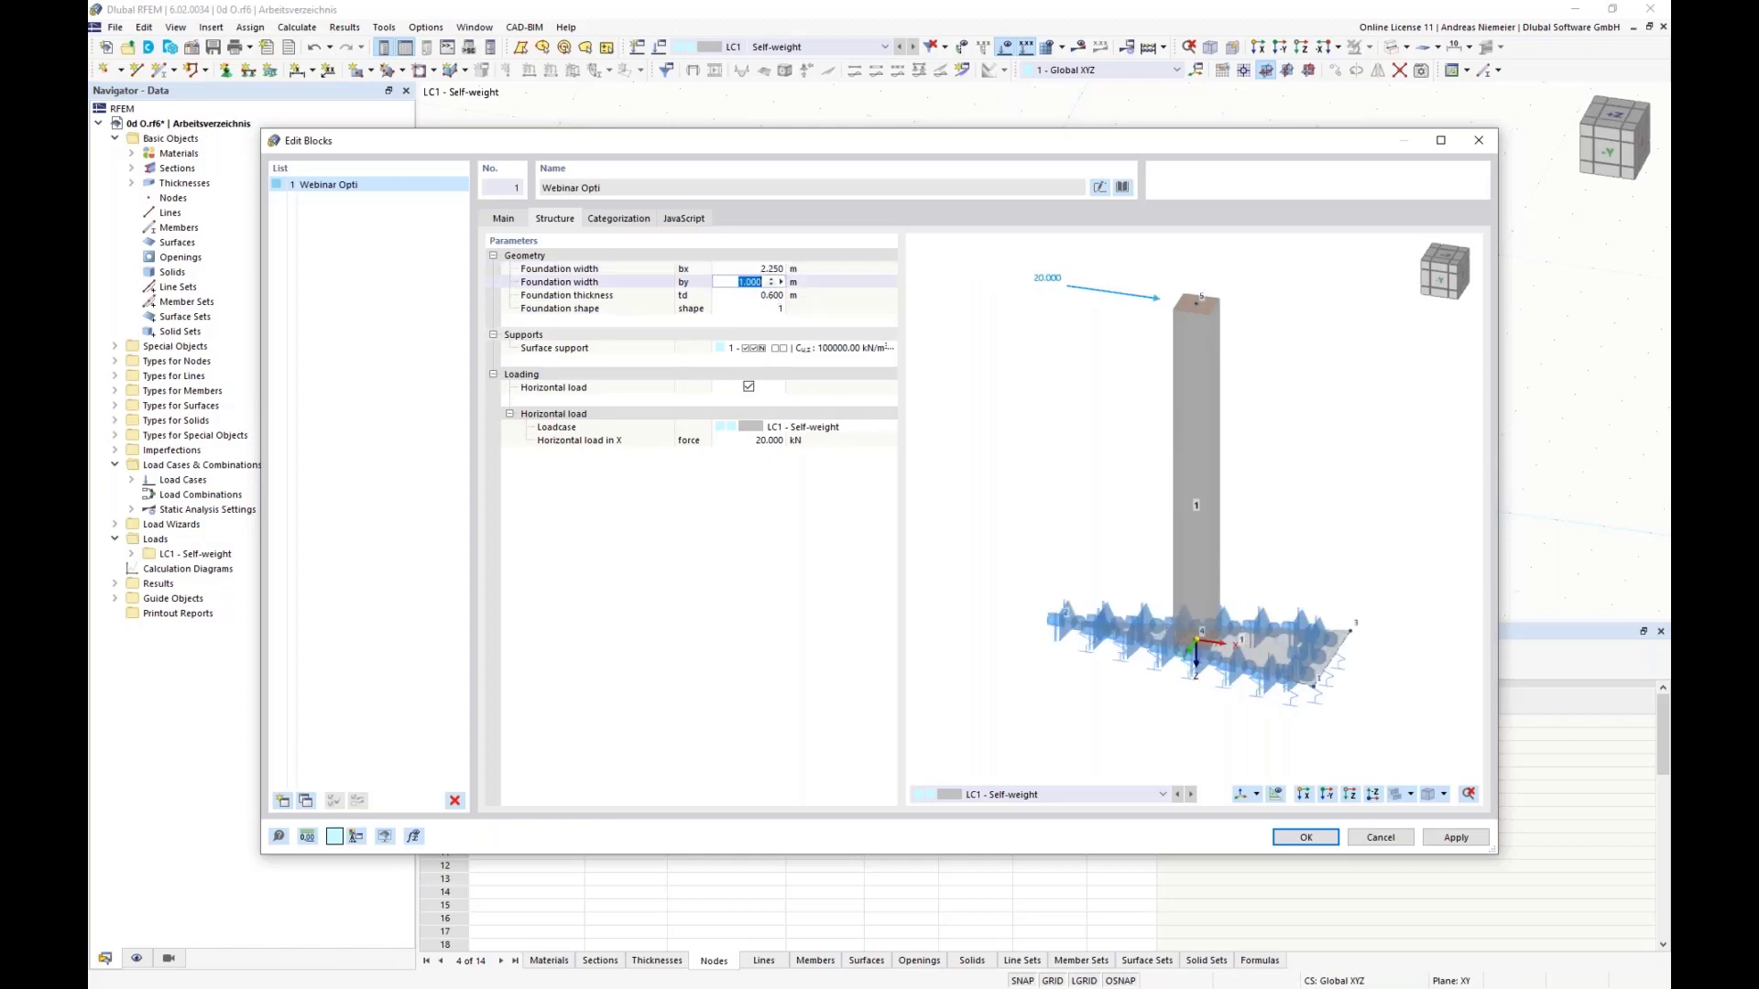
left_click(772, 279)
left_click(772, 280)
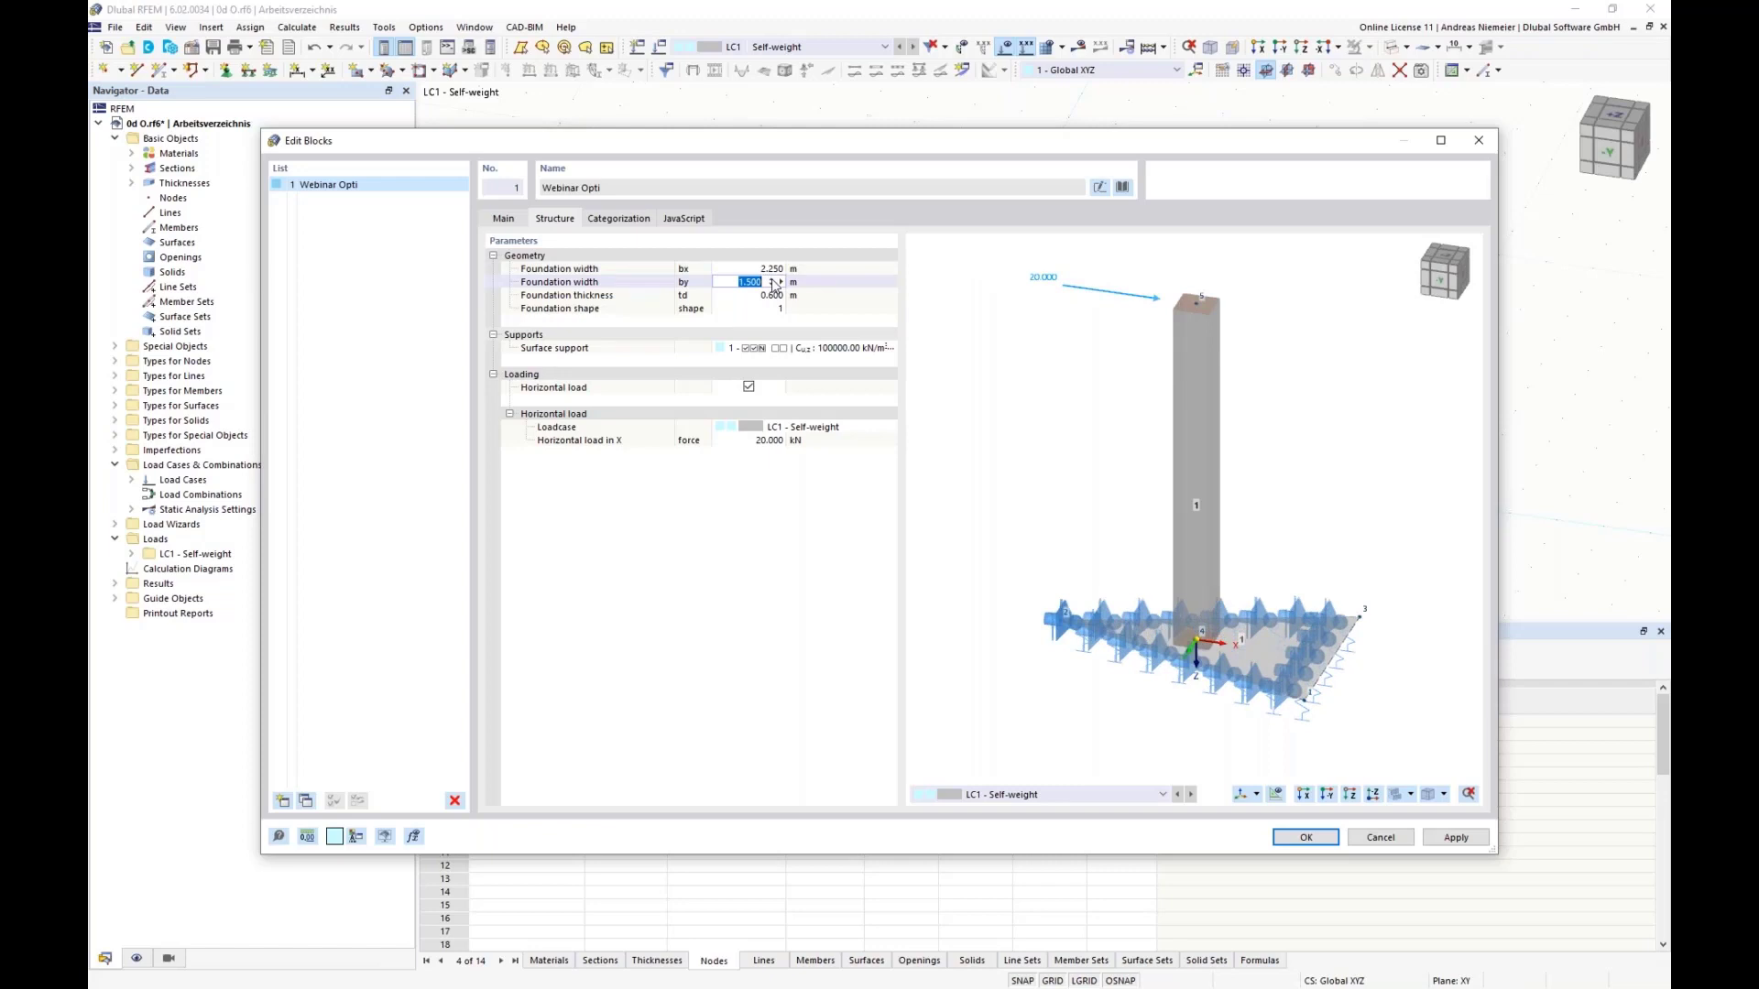
left_click(773, 280)
Step: Set the block's foundation shape parameter to 3 for a four-sided slab
left_click(772, 295)
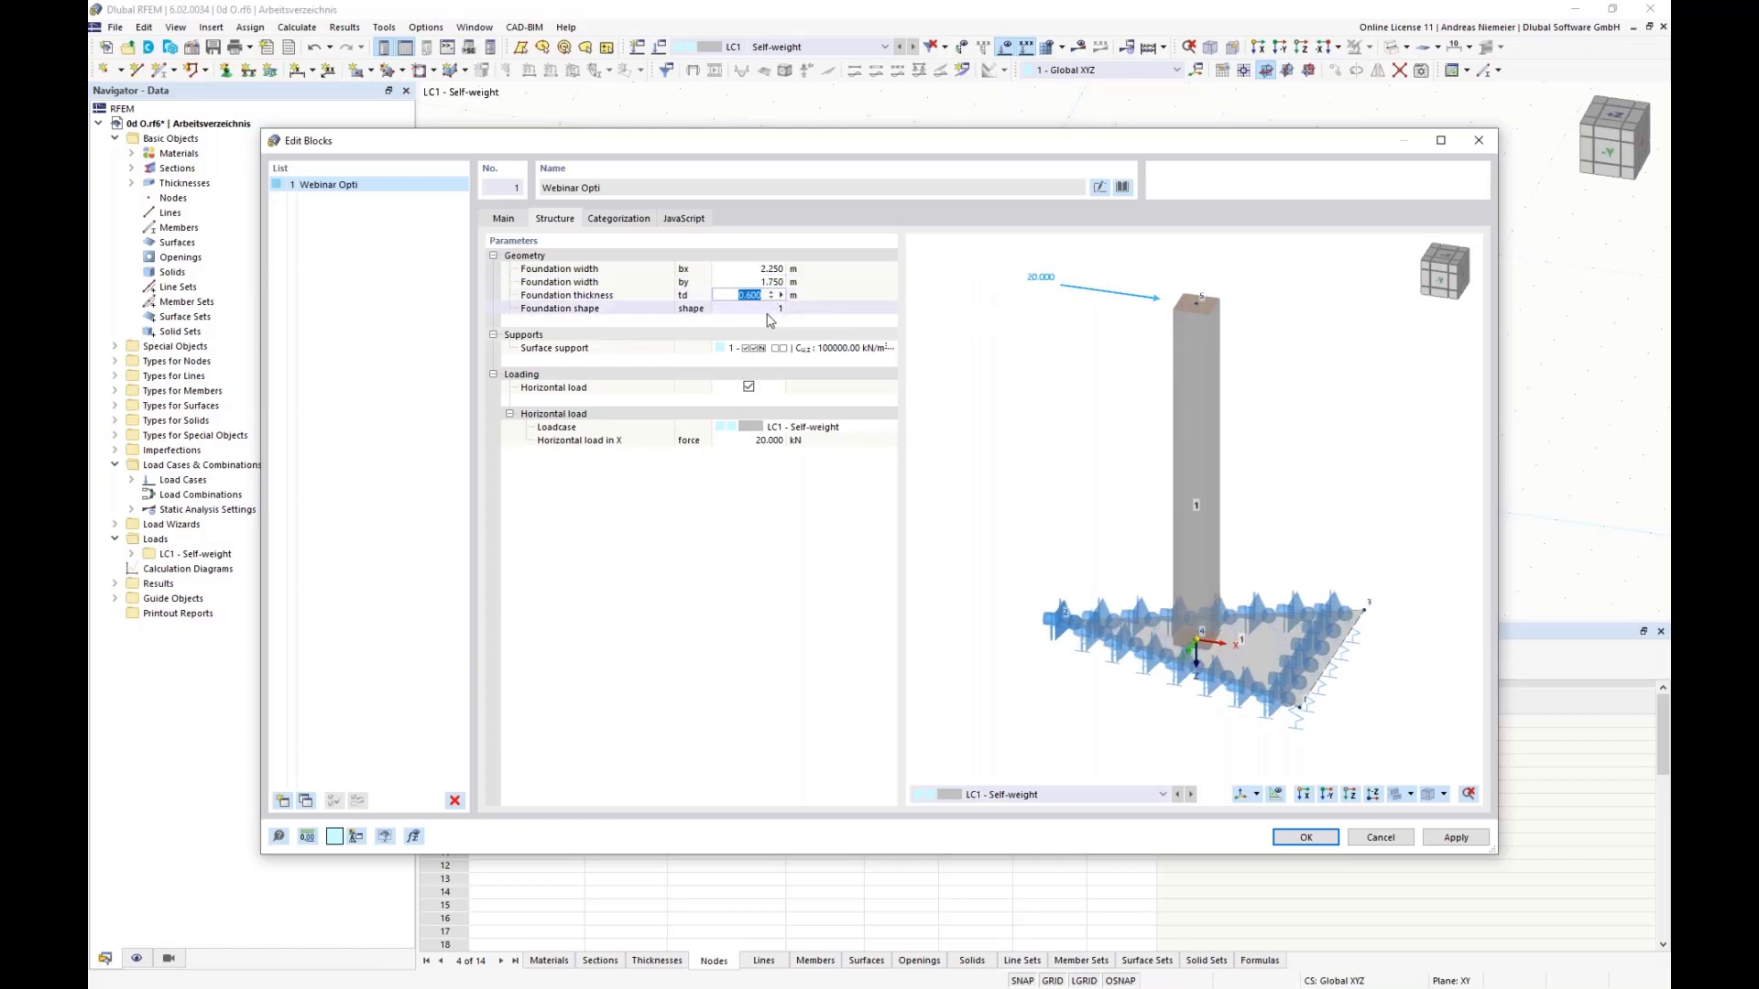
left_click(766, 309)
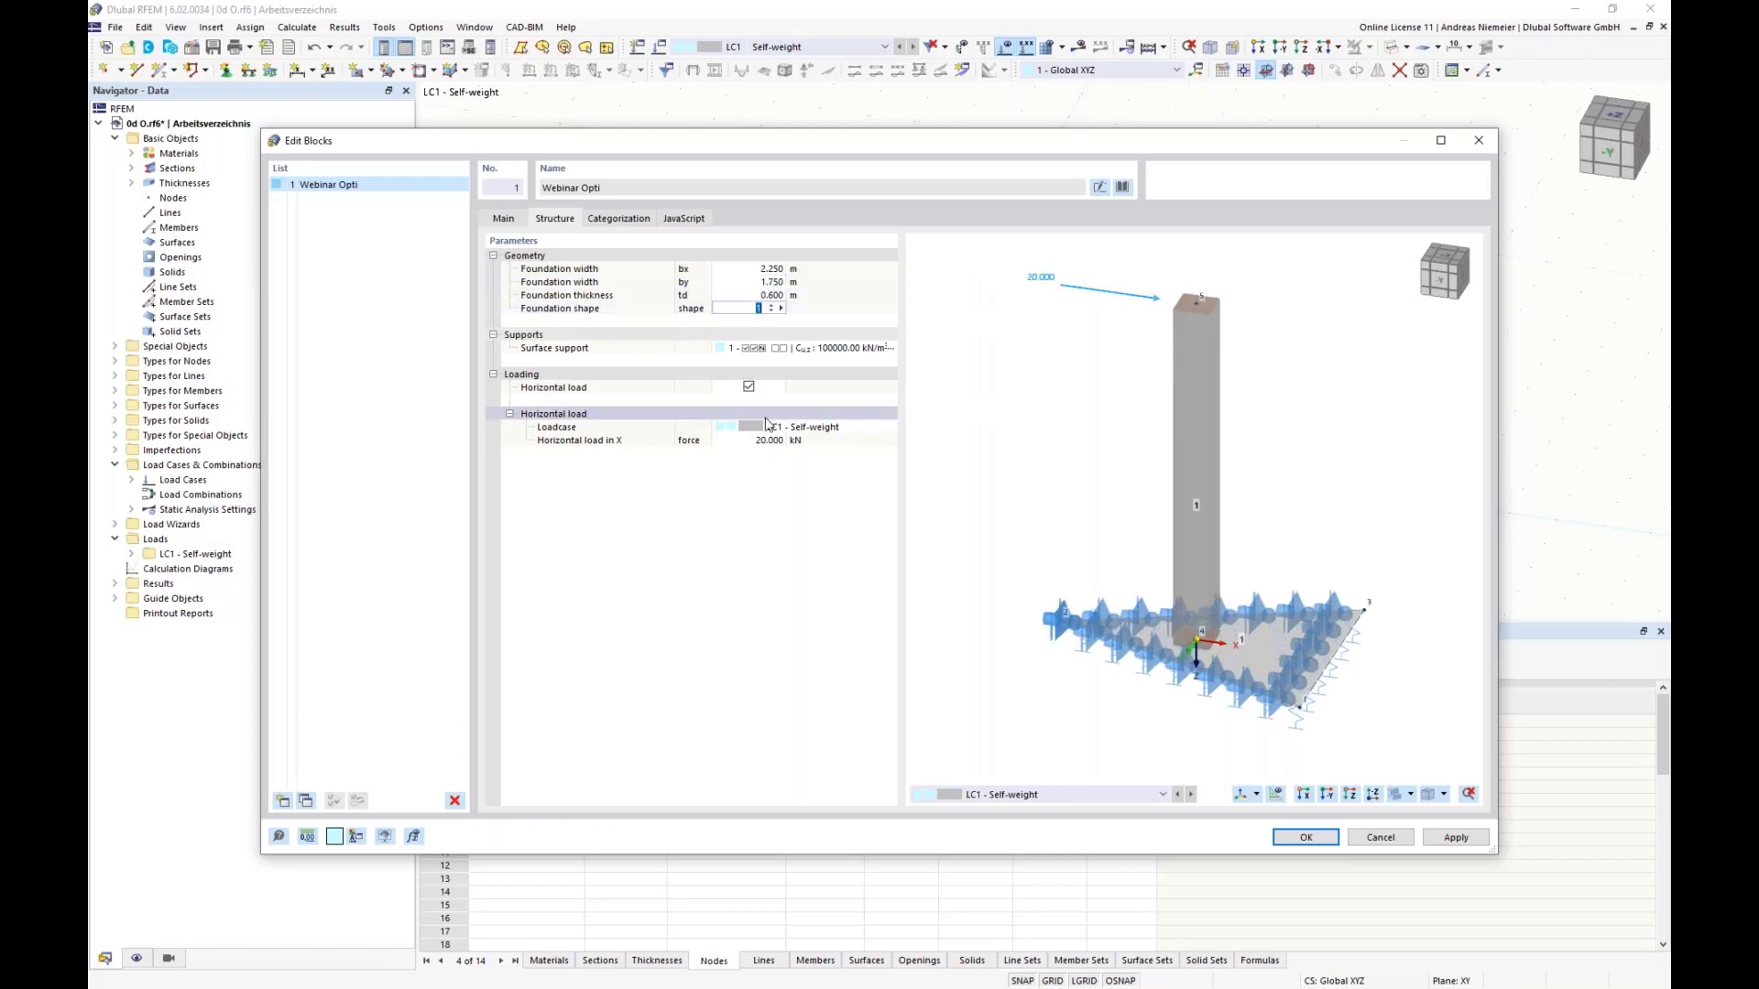
left_click(776, 307)
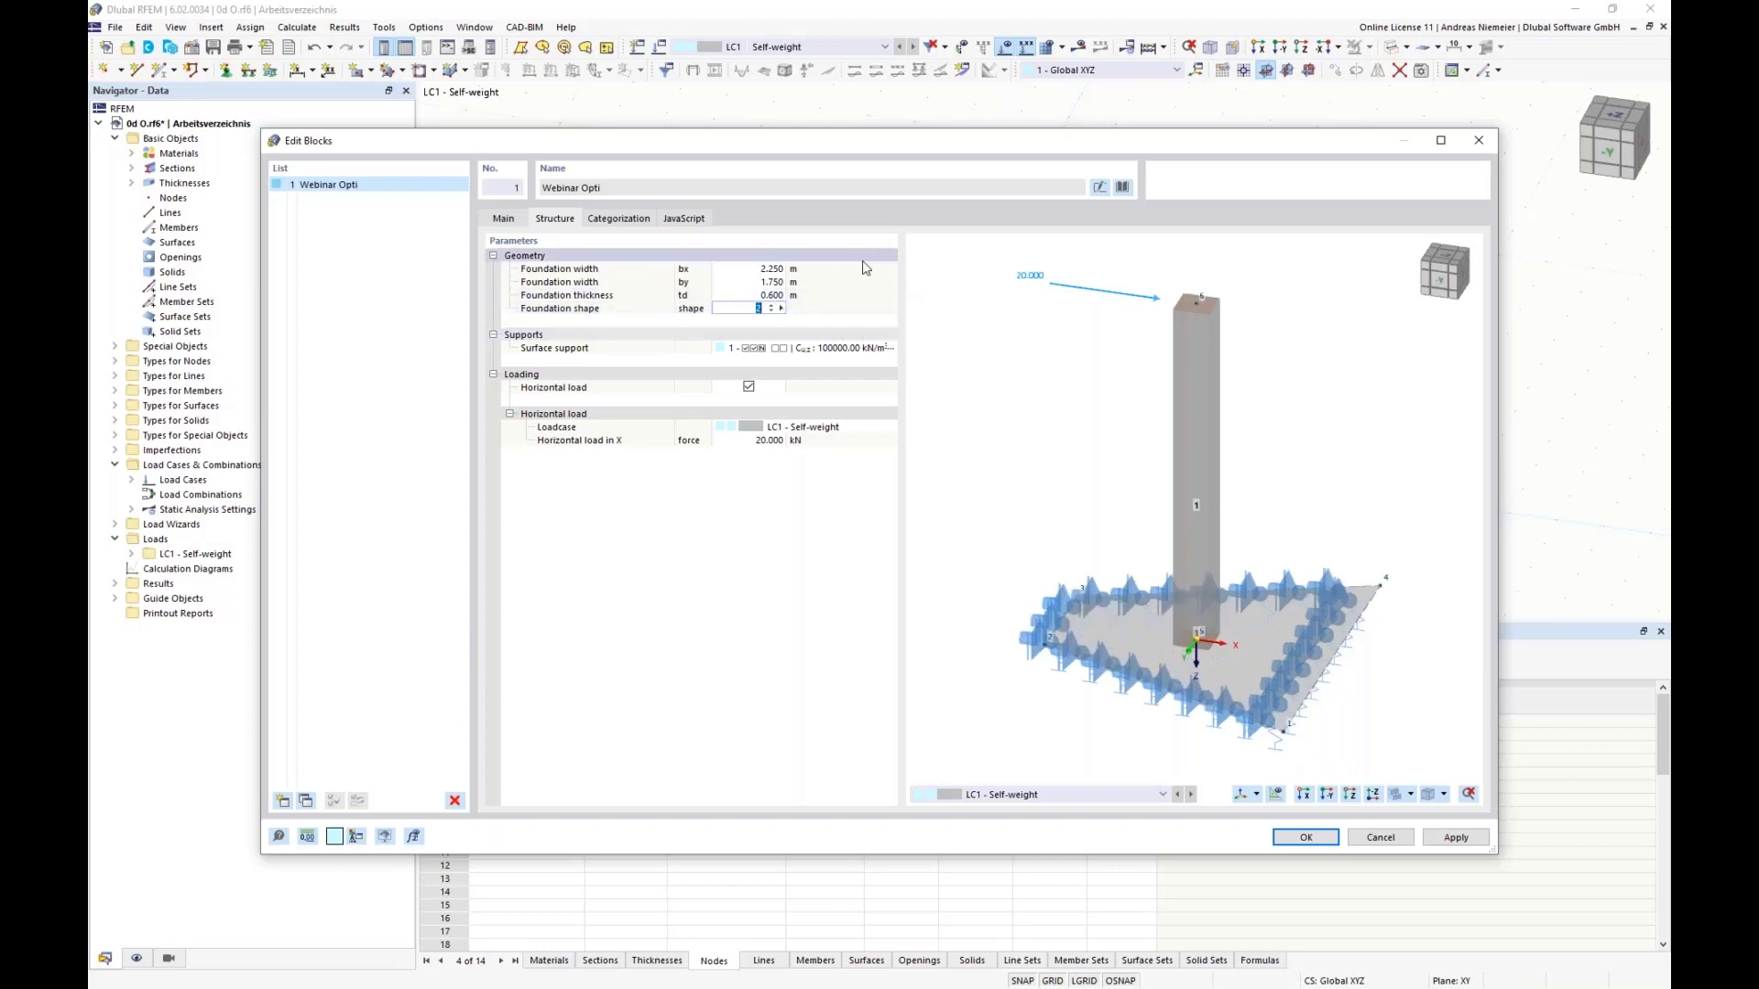
left_click(771, 305)
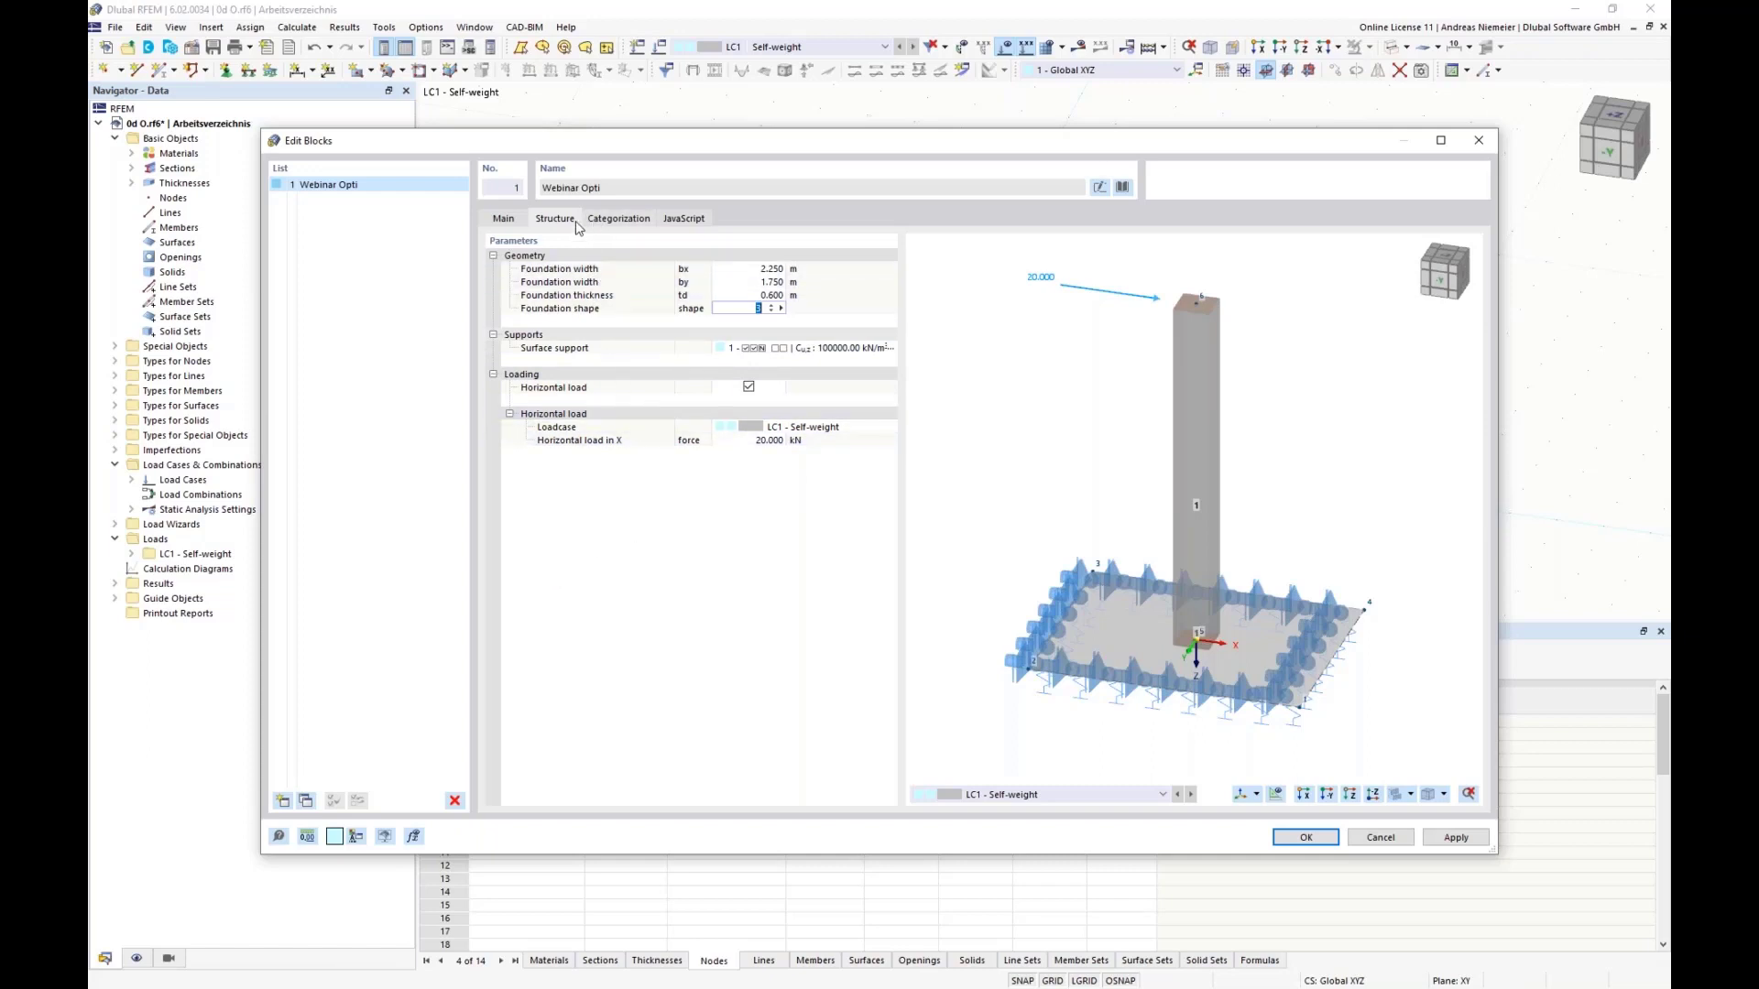
Step: Examine the block's categorization and compare the script's input_data function with the structure parameters it defines
left_click(615, 217)
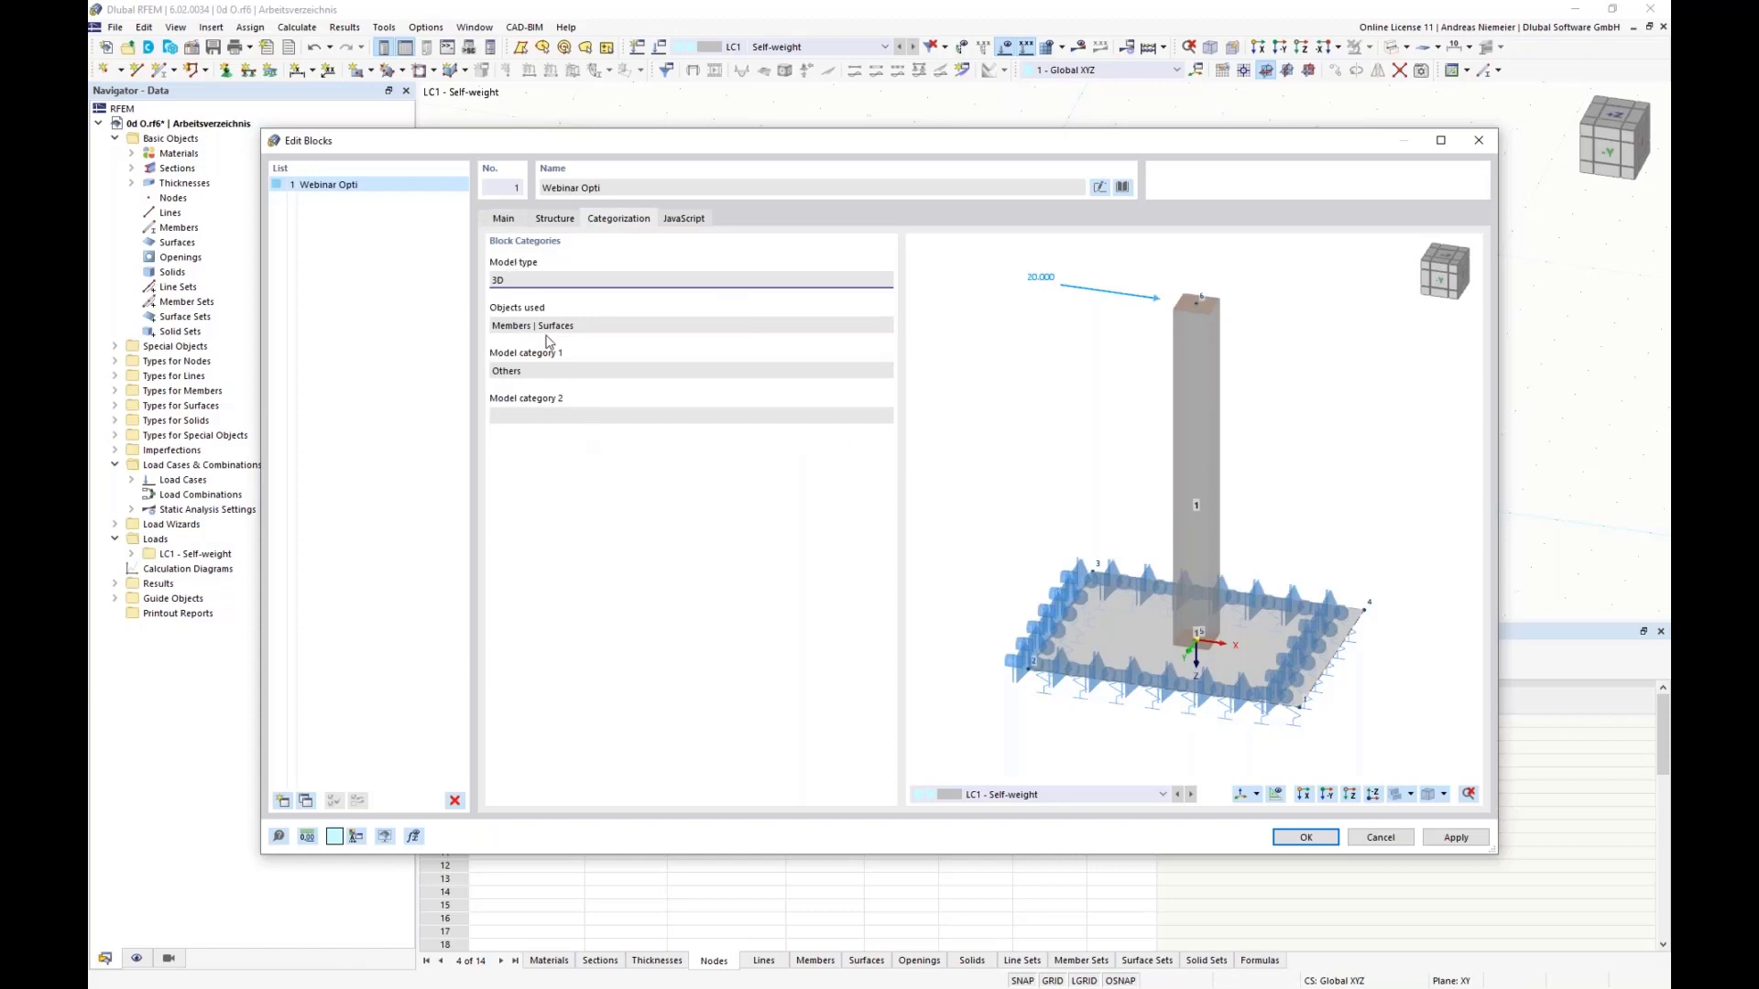
left_click(666, 218)
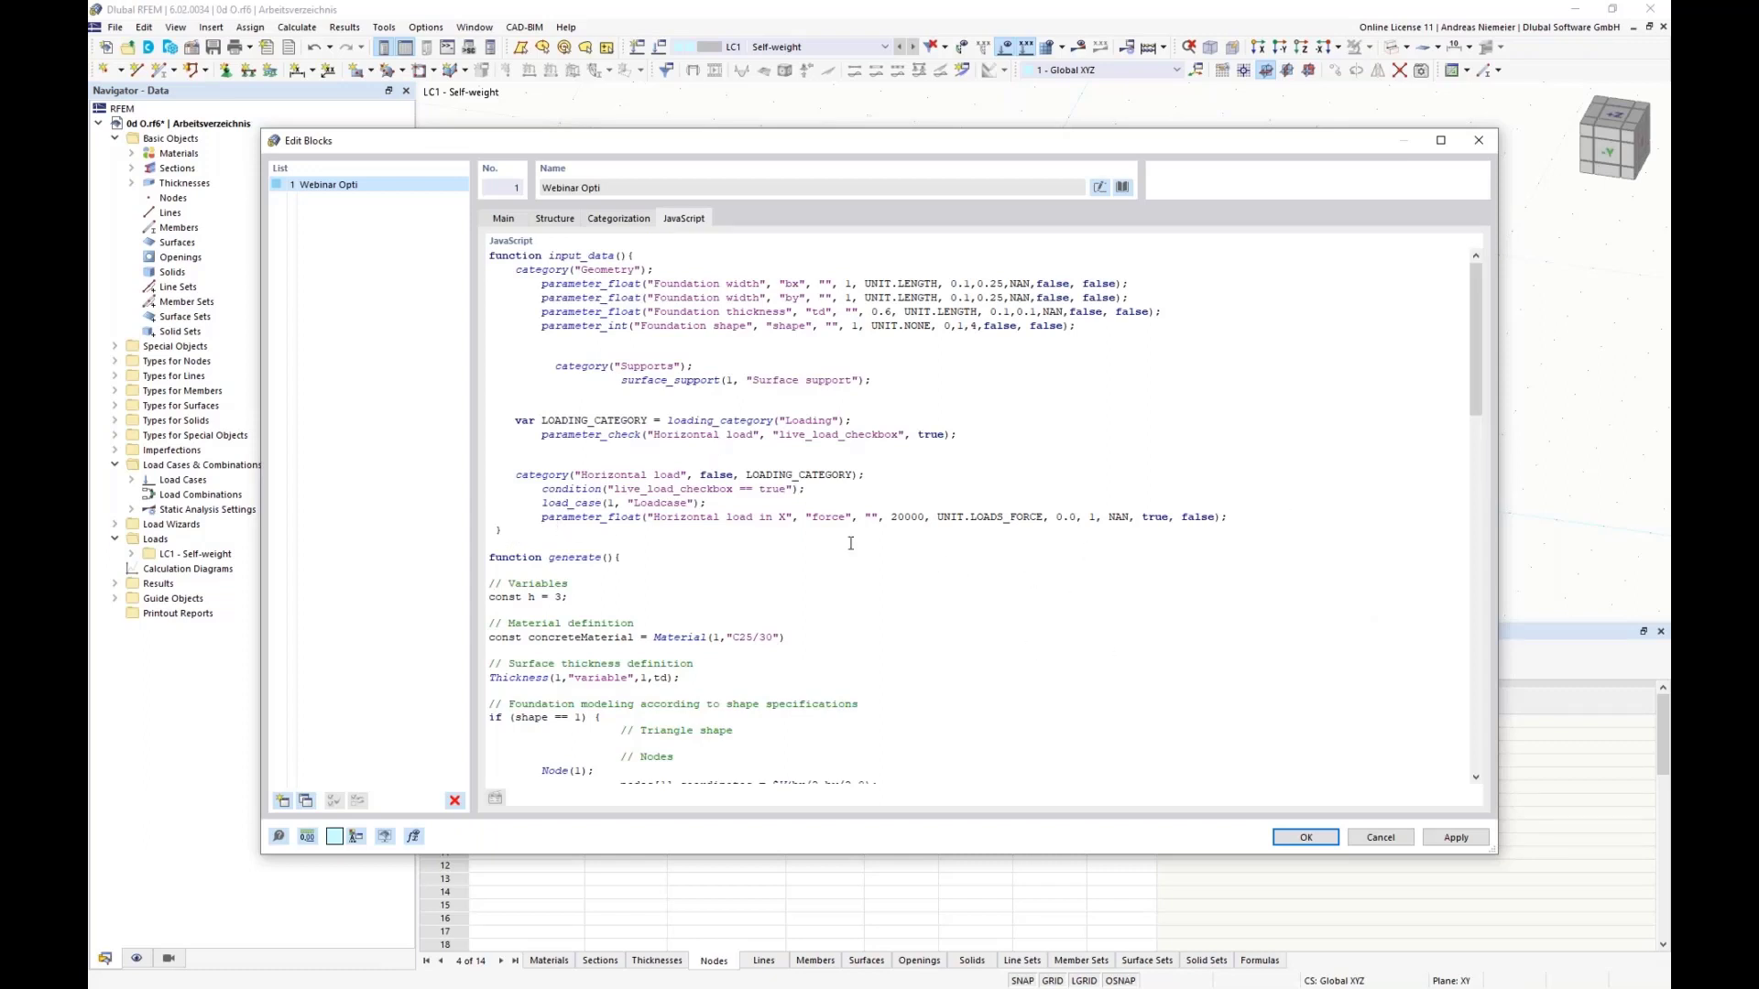
left_click_drag(489, 256, 693, 549)
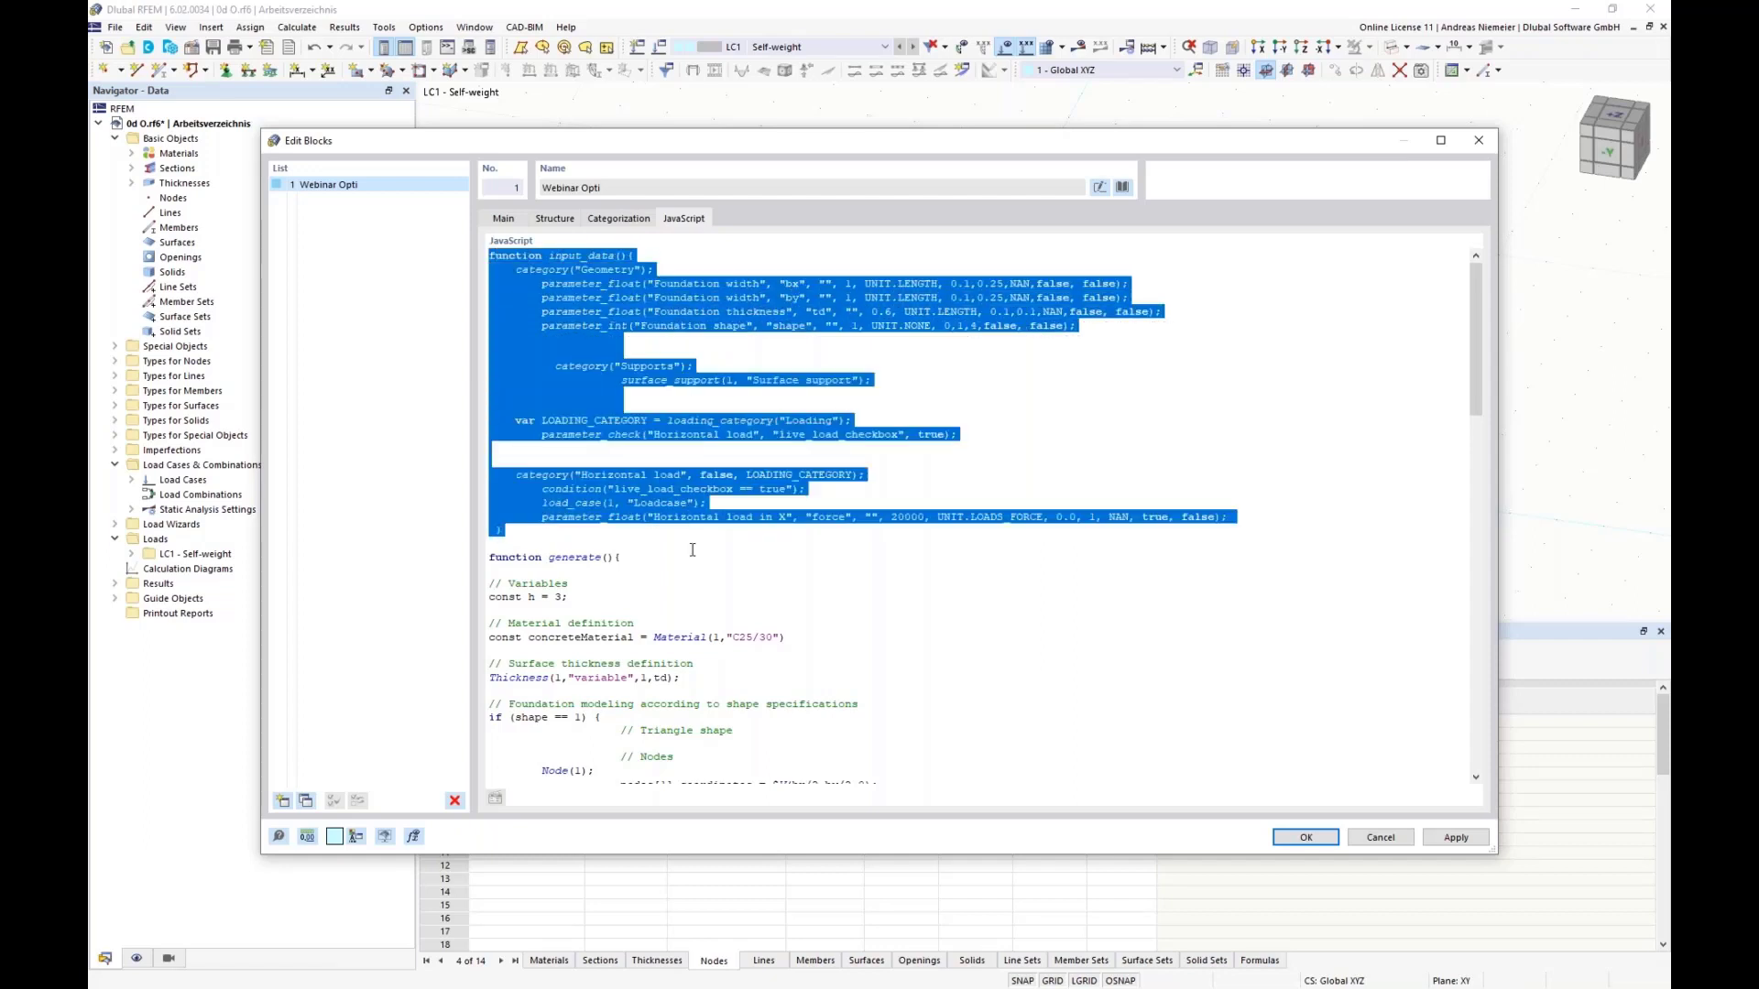
left_click(724, 561)
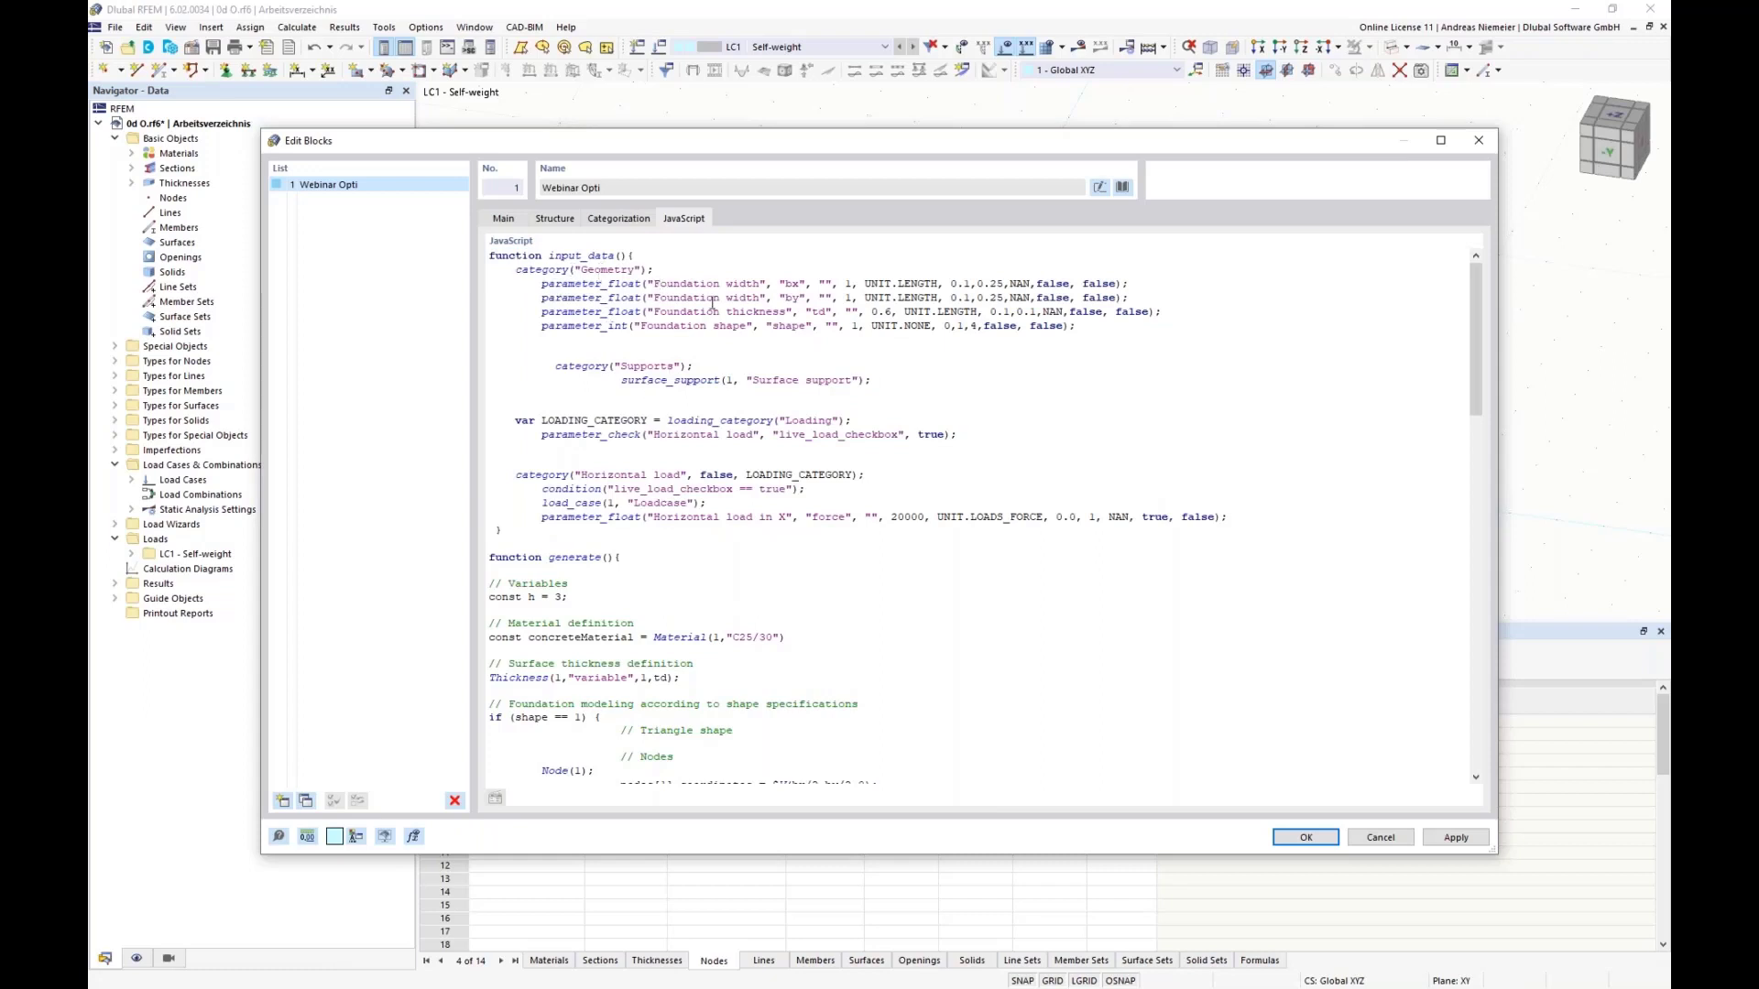
left_click_drag(693, 284, 716, 327)
left_click(651, 355)
left_click(548, 218)
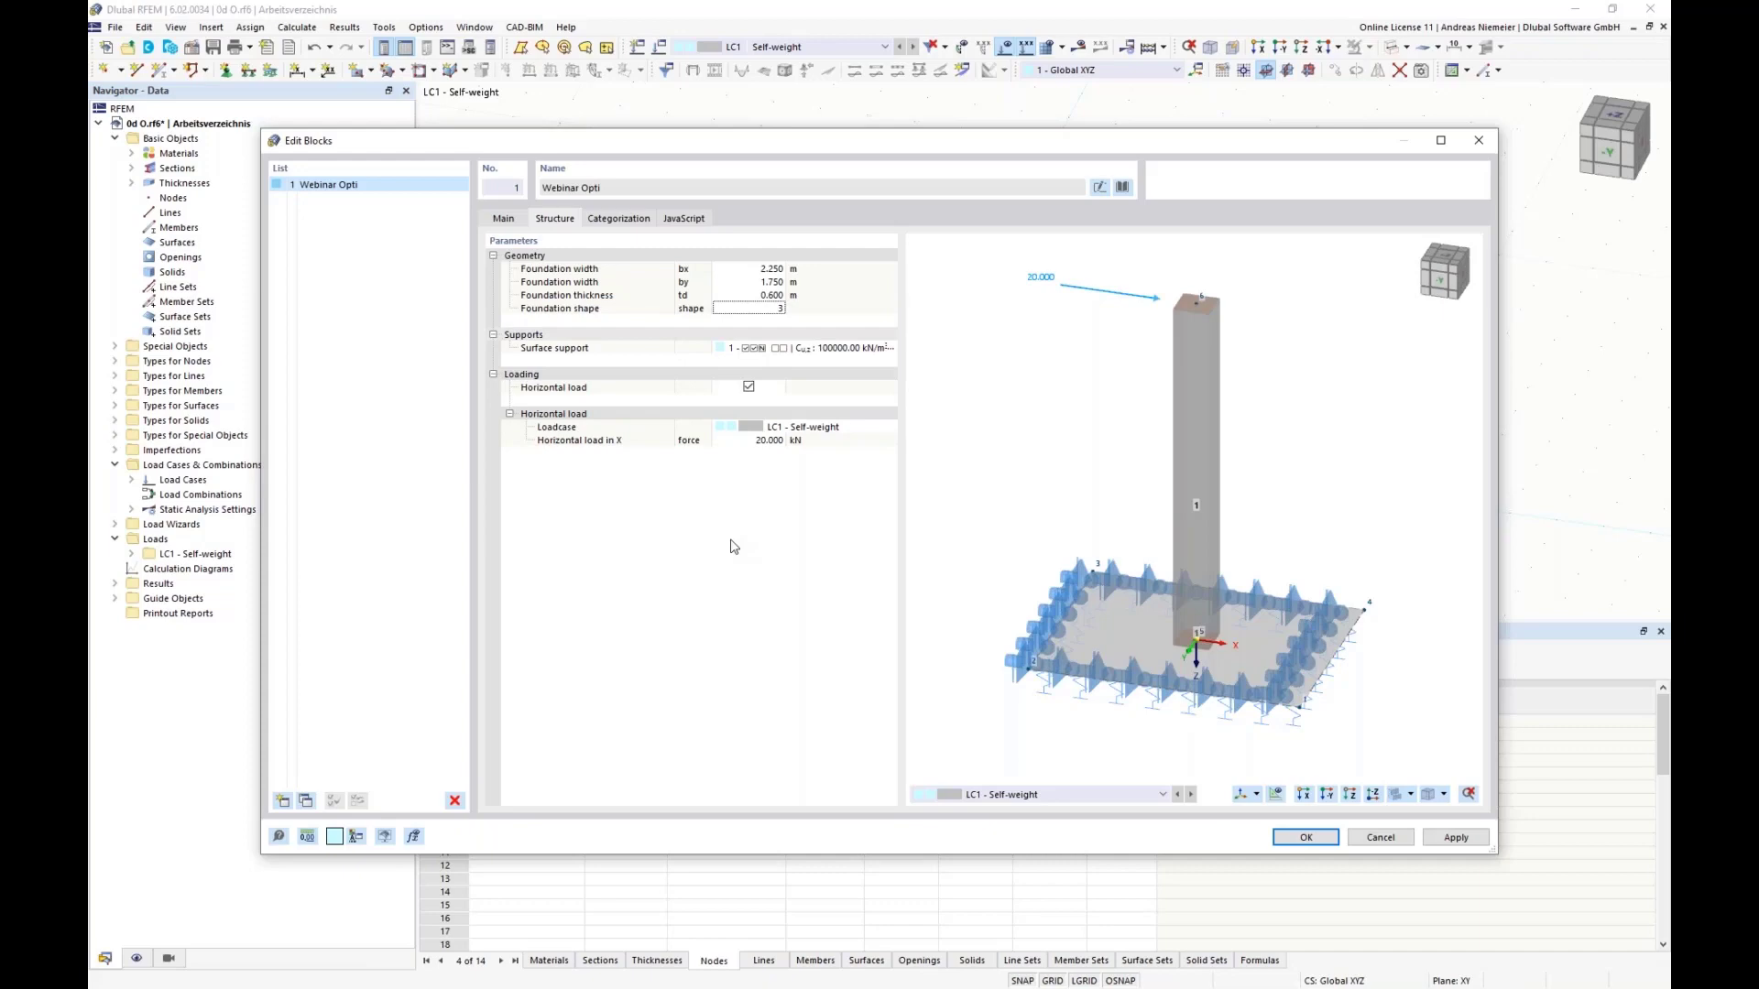
Step: Examine the start of the script's generate function, covering the height variable, concrete material and surface thickness definitions
left_click(686, 219)
left_click_drag(494, 558, 665, 566)
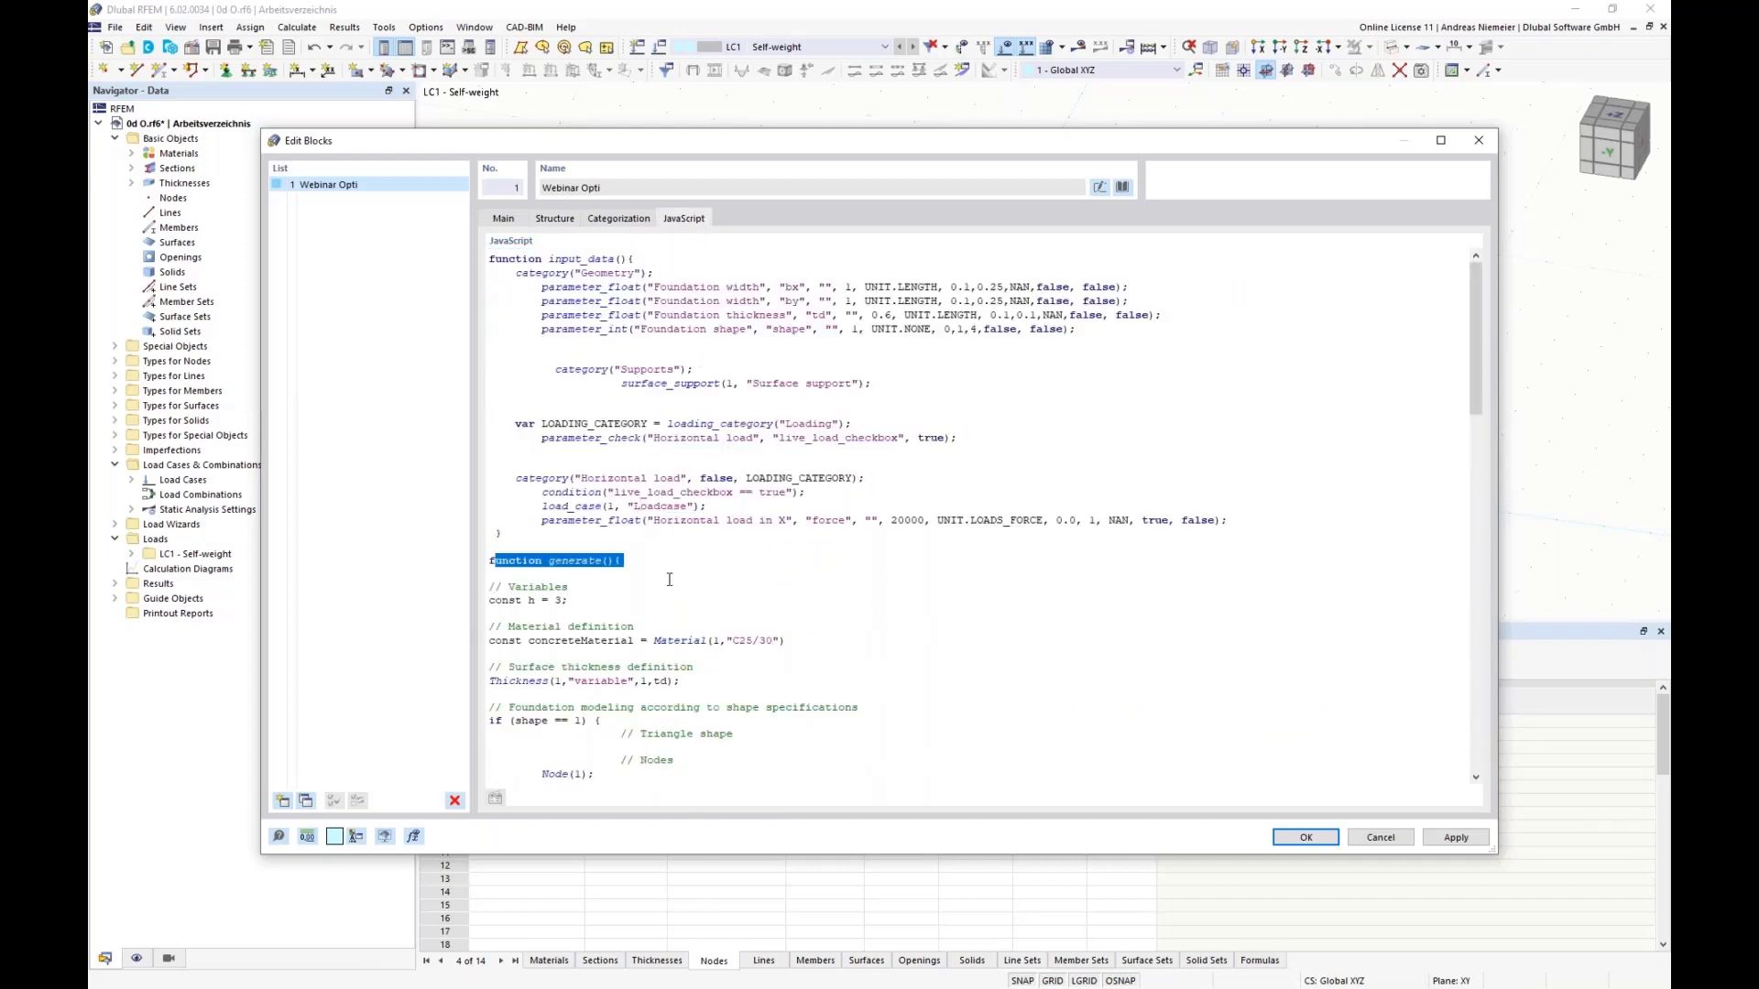
left_click(699, 585)
scroll(712, 602, "down", 2)
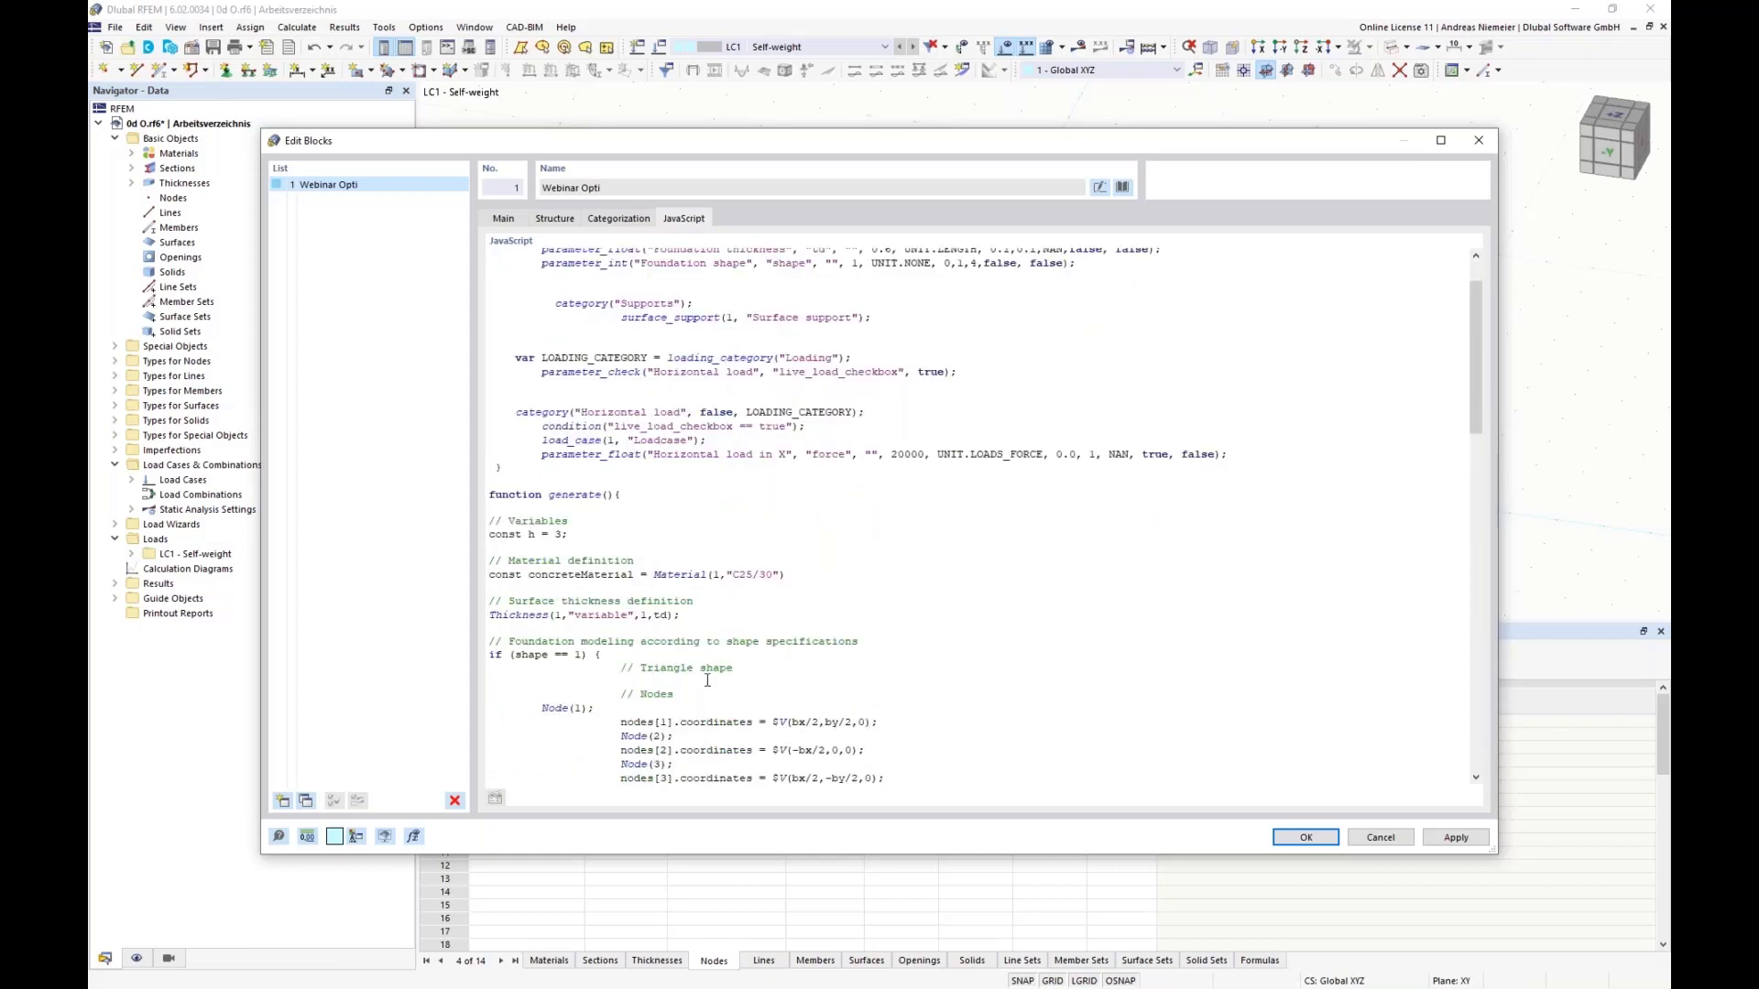
left_click_drag(570, 536, 485, 536)
left_click(582, 596)
left_click_drag(808, 576, 485, 576)
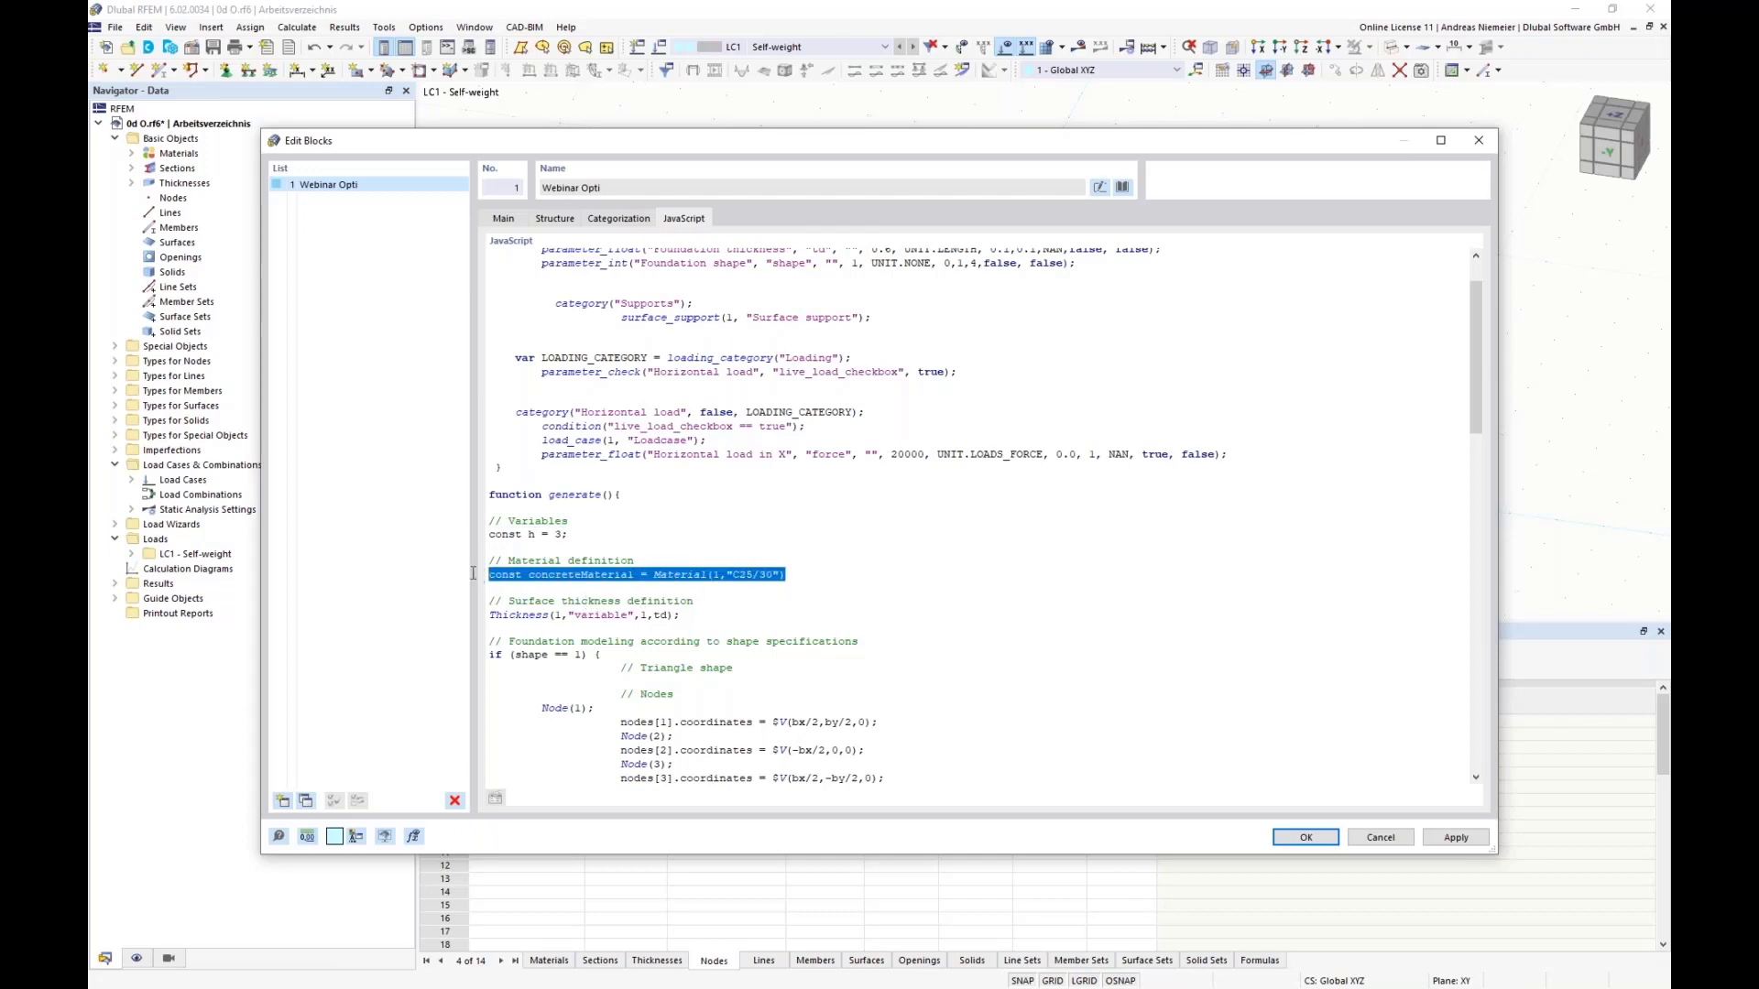
left_click(676, 615)
Step: Read the script's code for the three foundation shapes, surface bedding, column section, nodes, member and load case
scroll(575, 614, "down", 5)
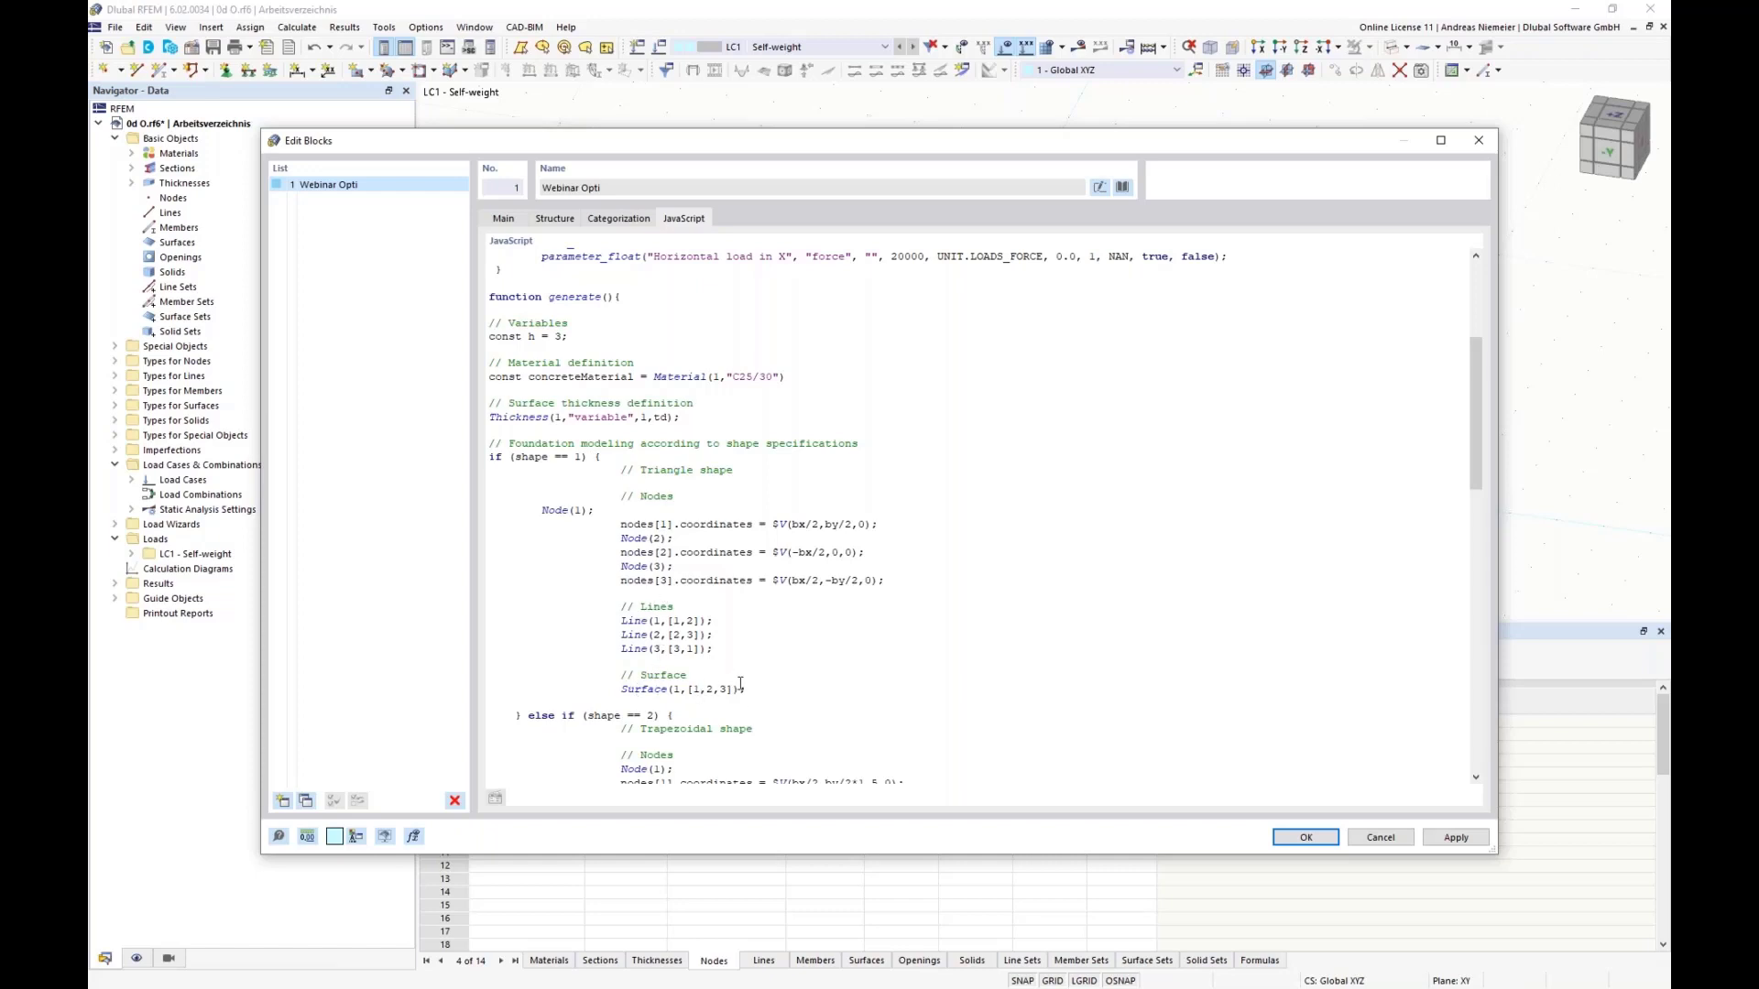
scroll(739, 691, "down", 6)
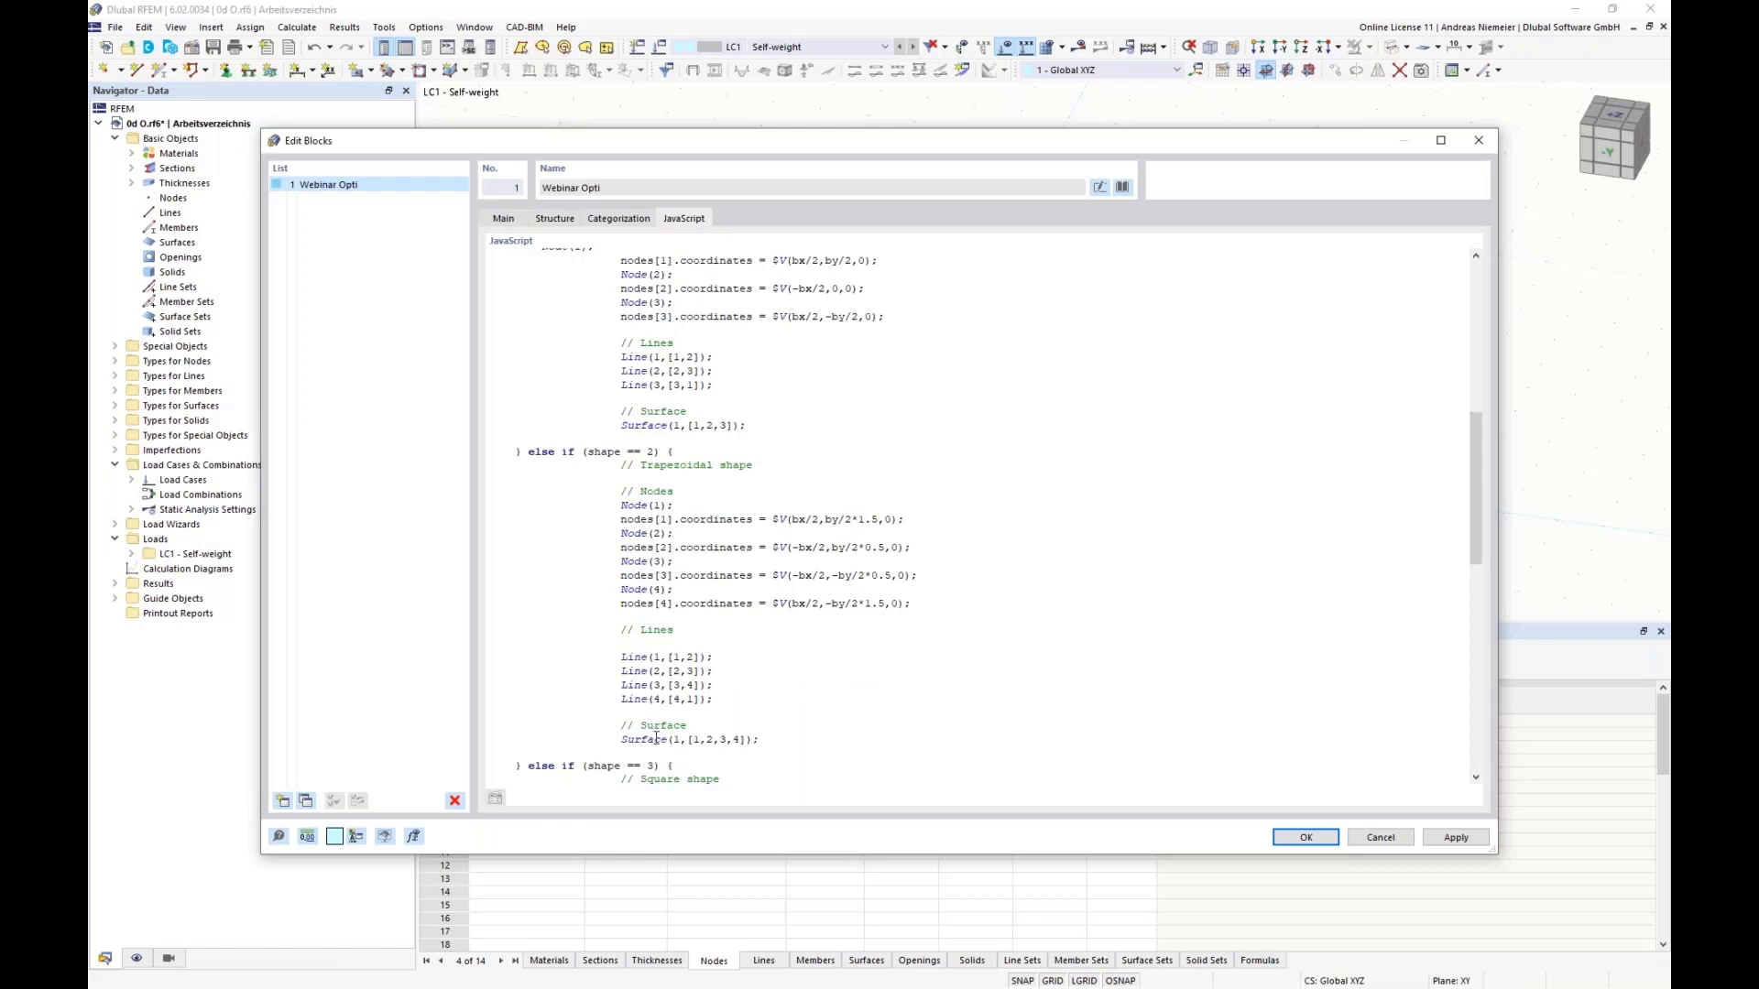
scroll(794, 678, "down", 8)
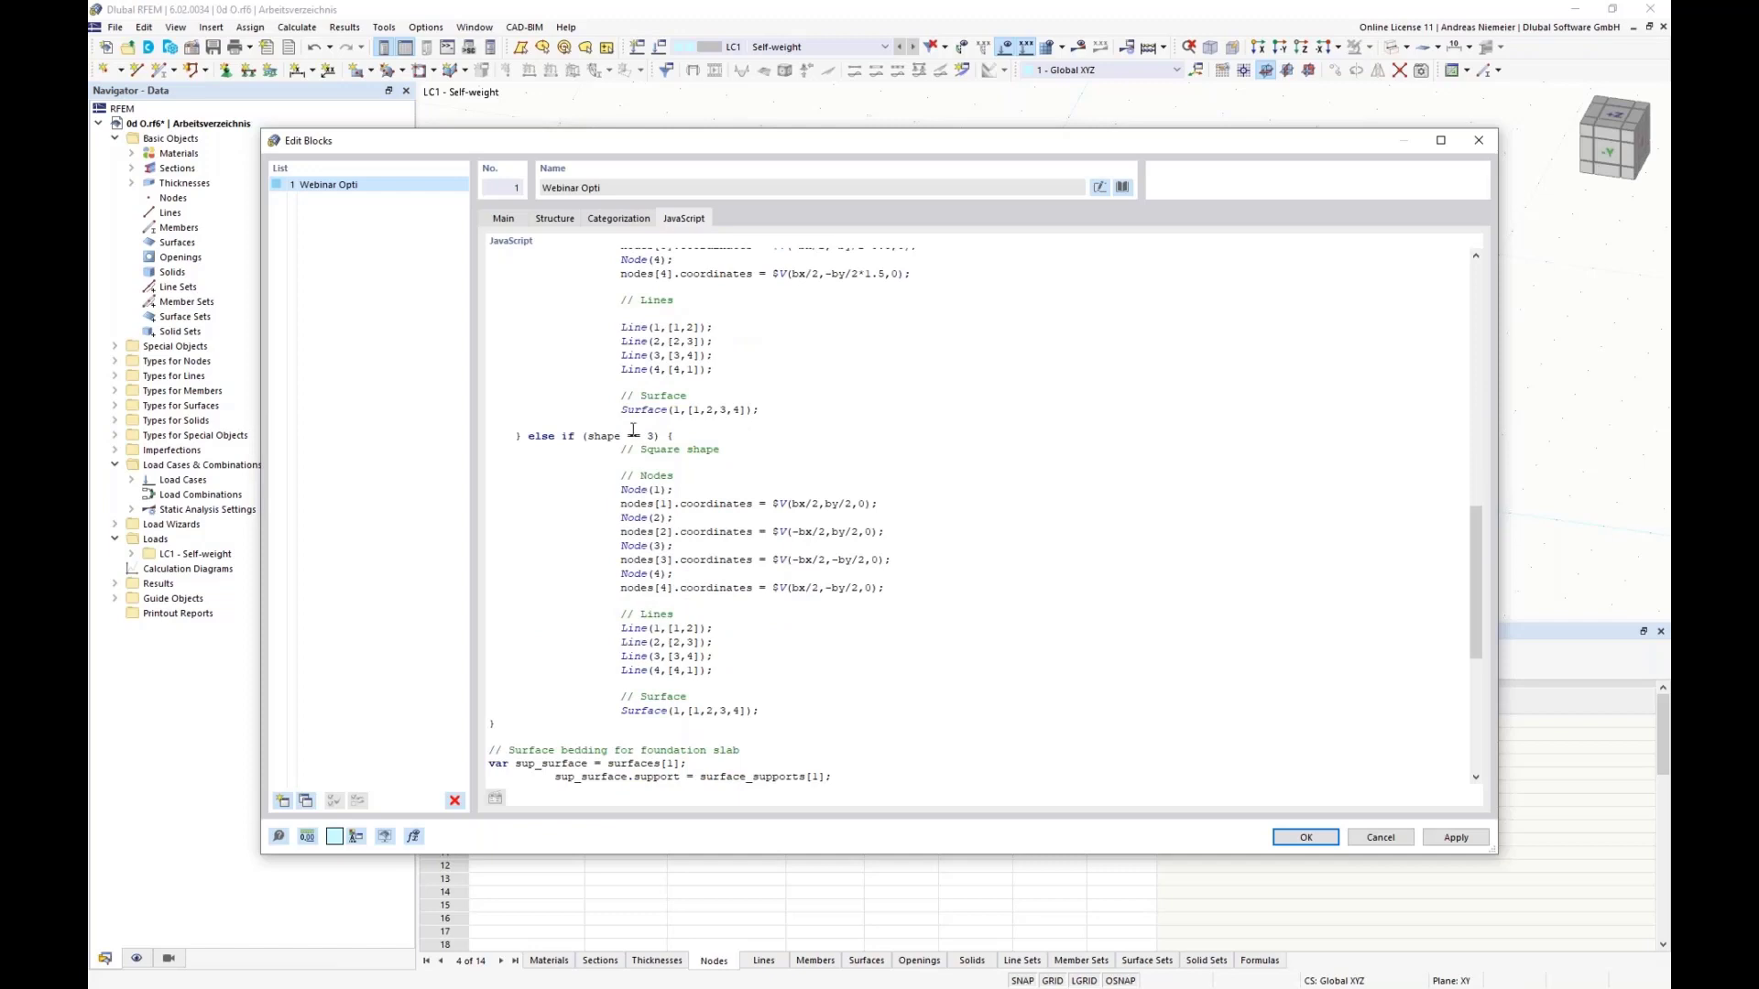
scroll(674, 676, "down", 3)
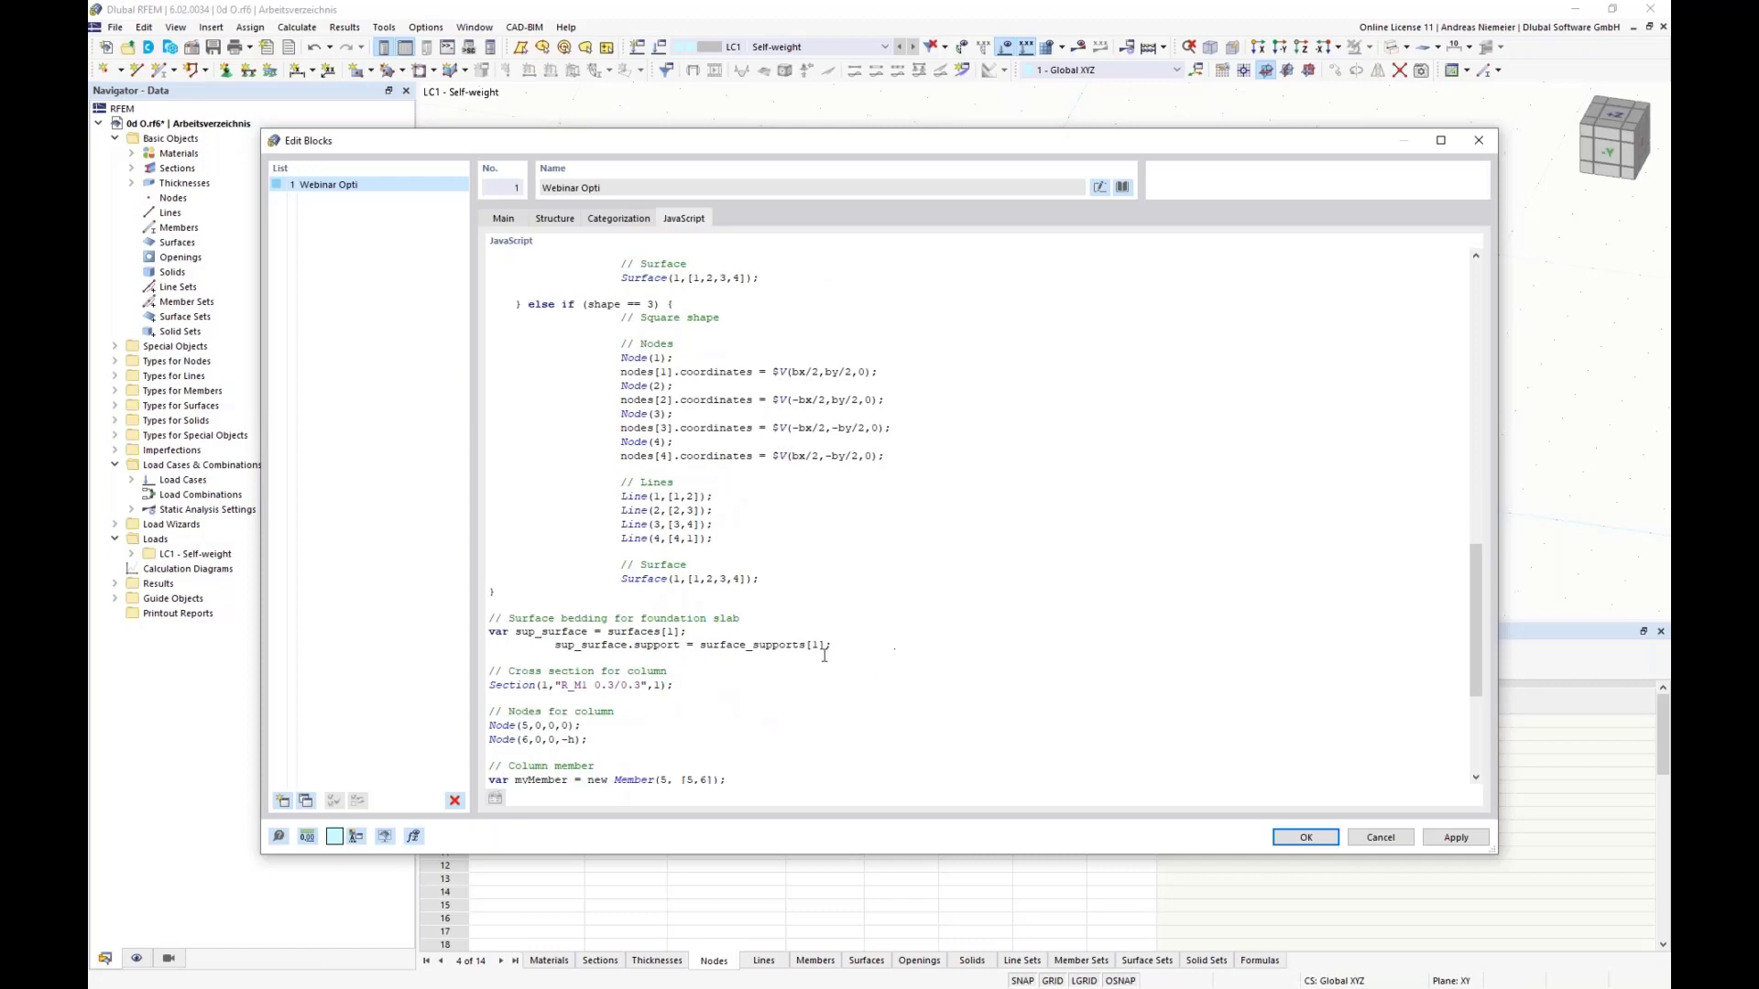
scroll(539, 597, "down", 1)
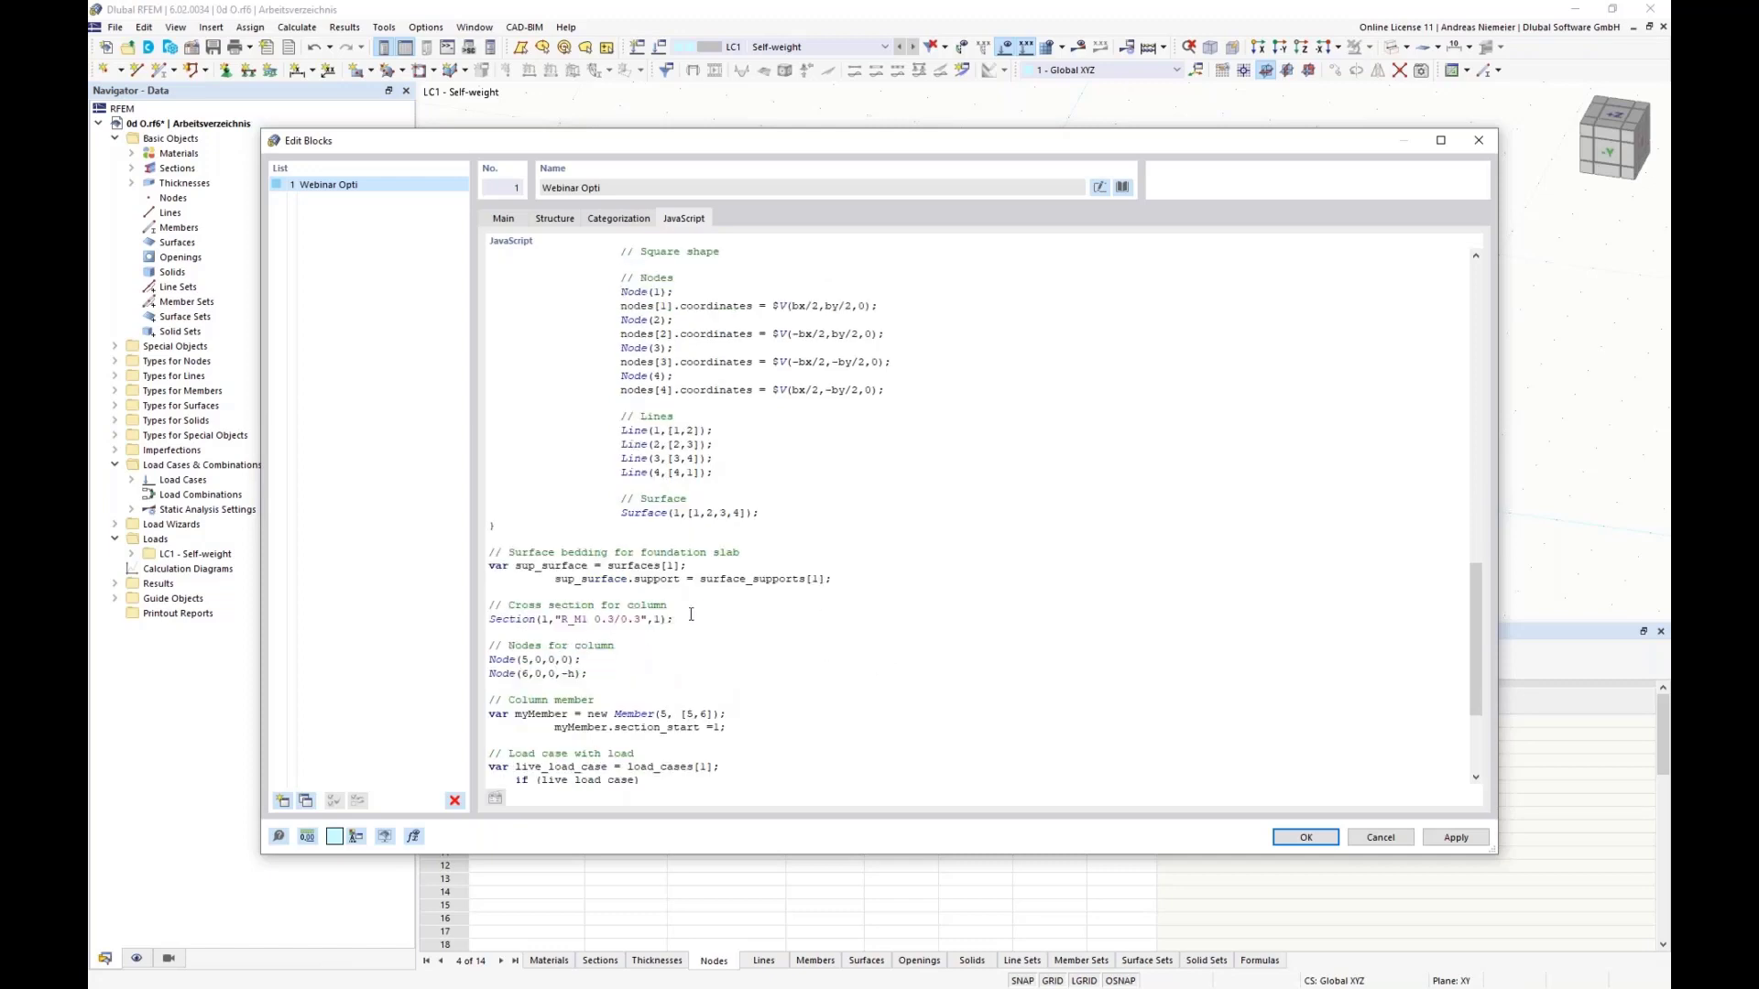
scroll(630, 580, "down", 1)
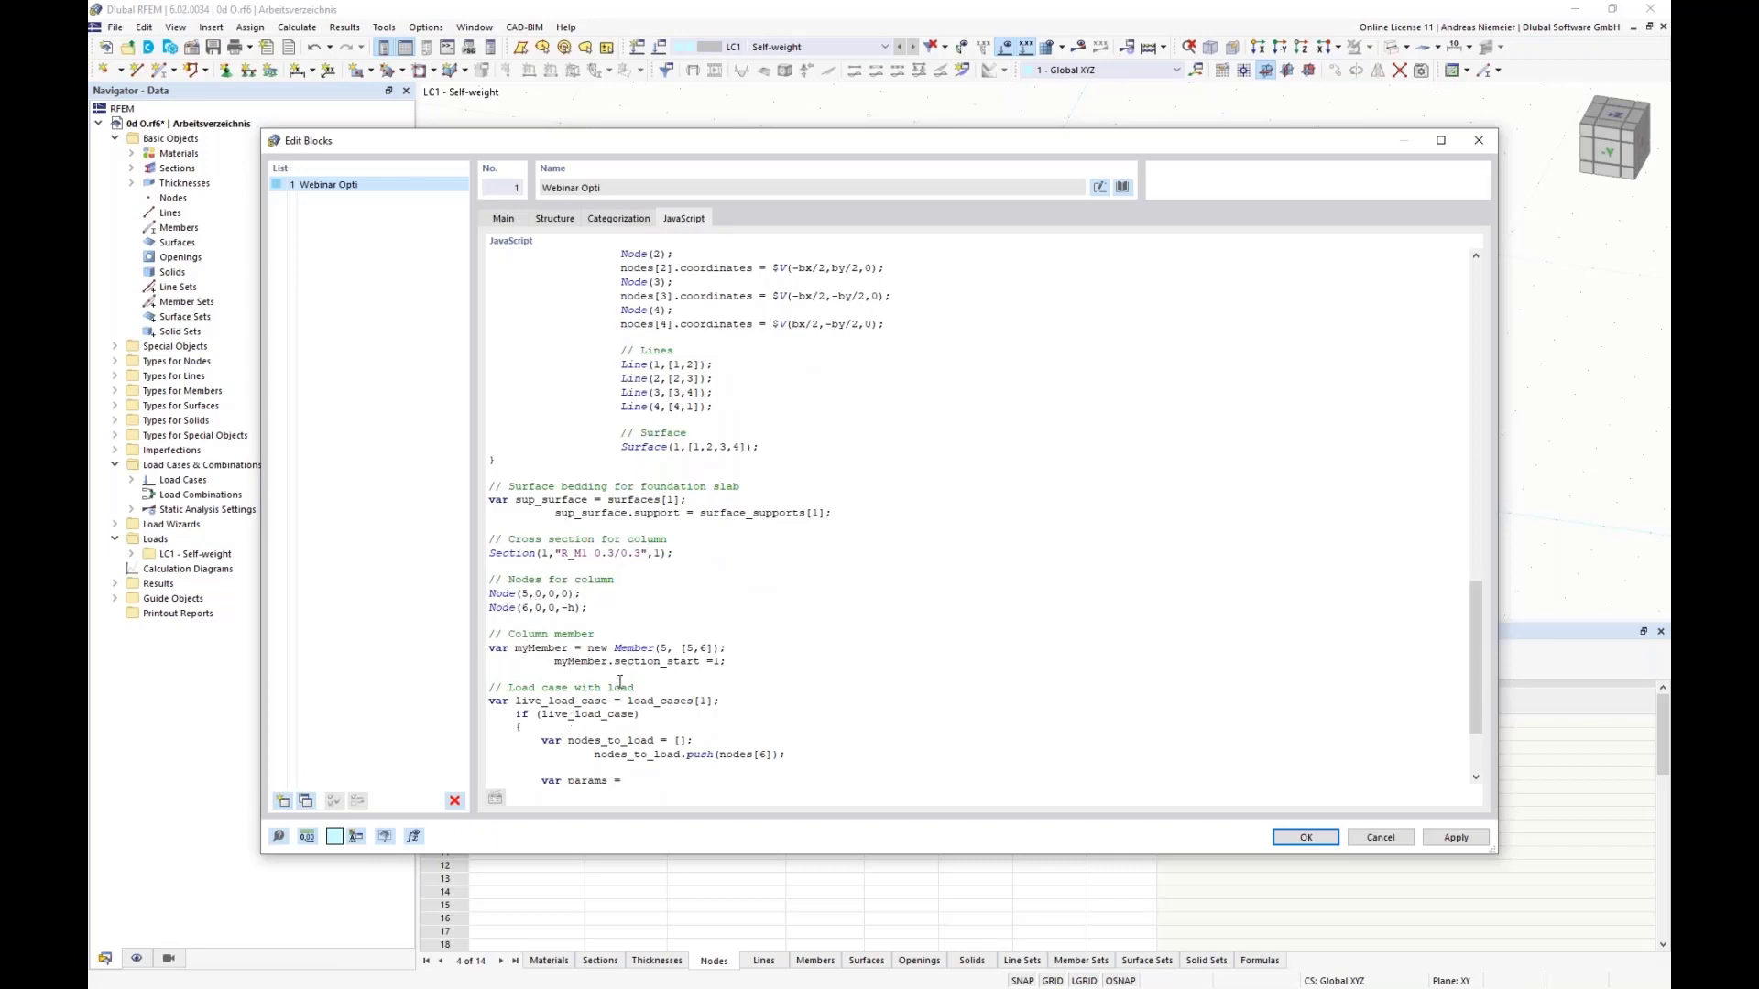
scroll(620, 683, "down", 3)
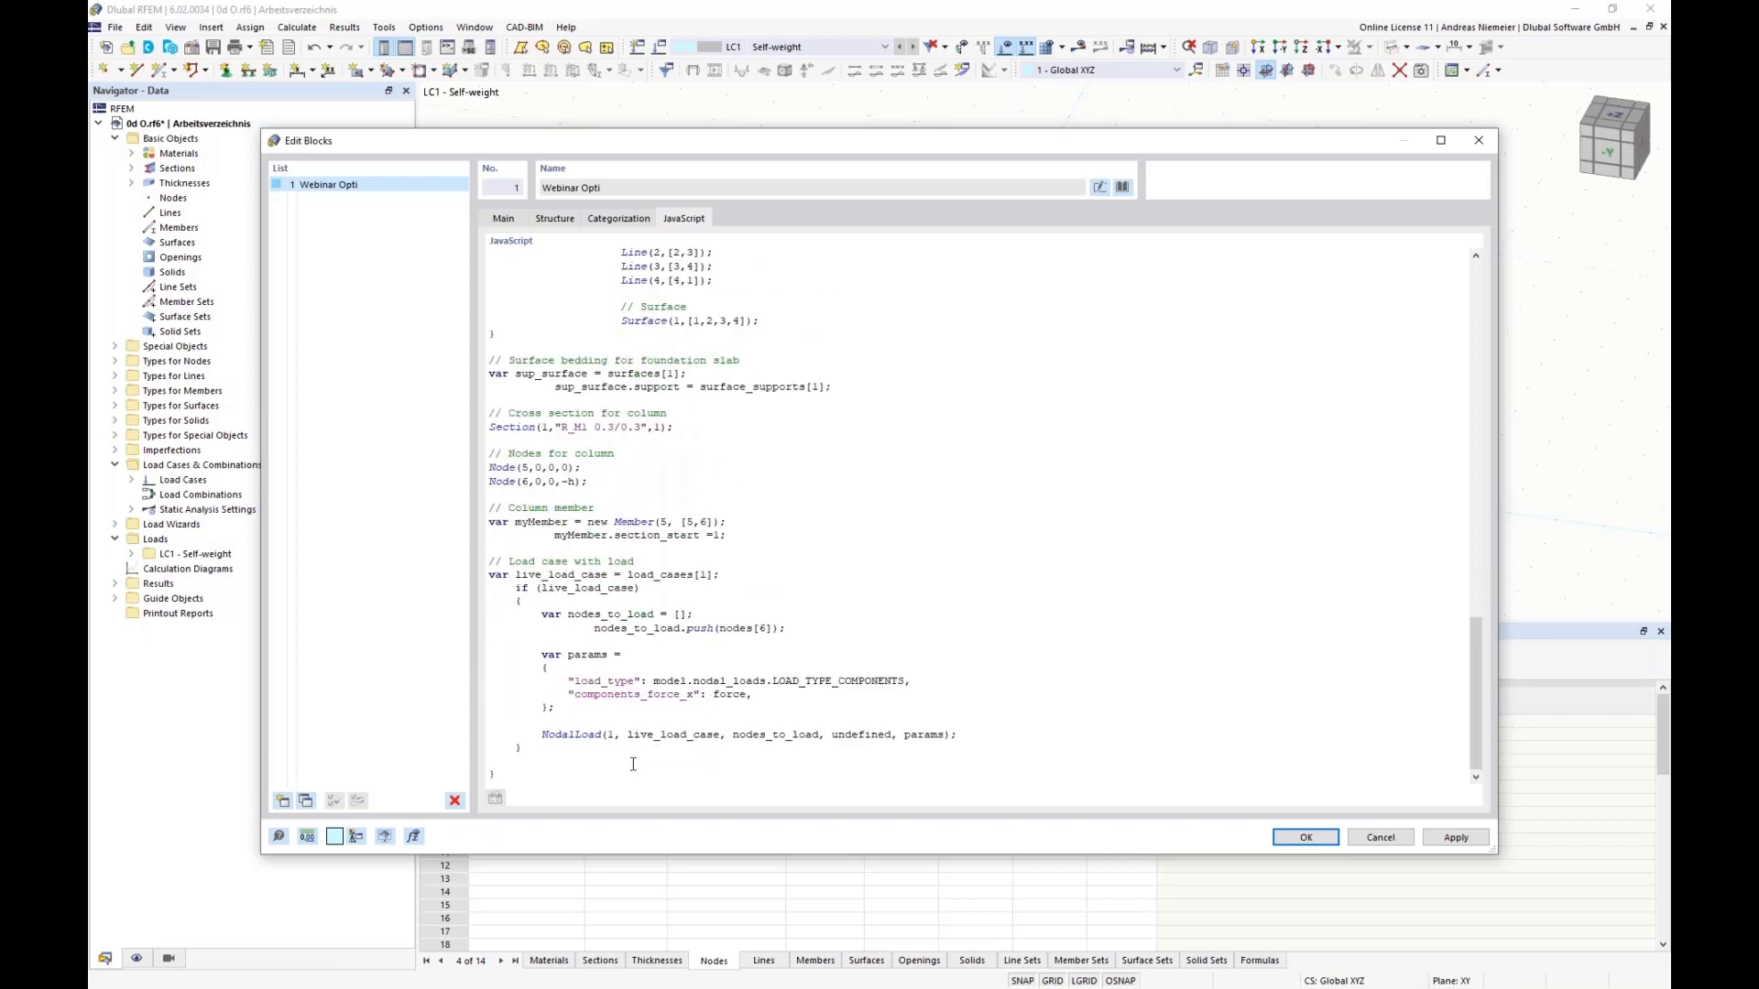
Step: Trace the force variable from the nodal load's parameters back to its Horizontal load in X definition in input_data
left_click_drag(748, 694, 718, 694)
scroll(825, 593, "up", 20)
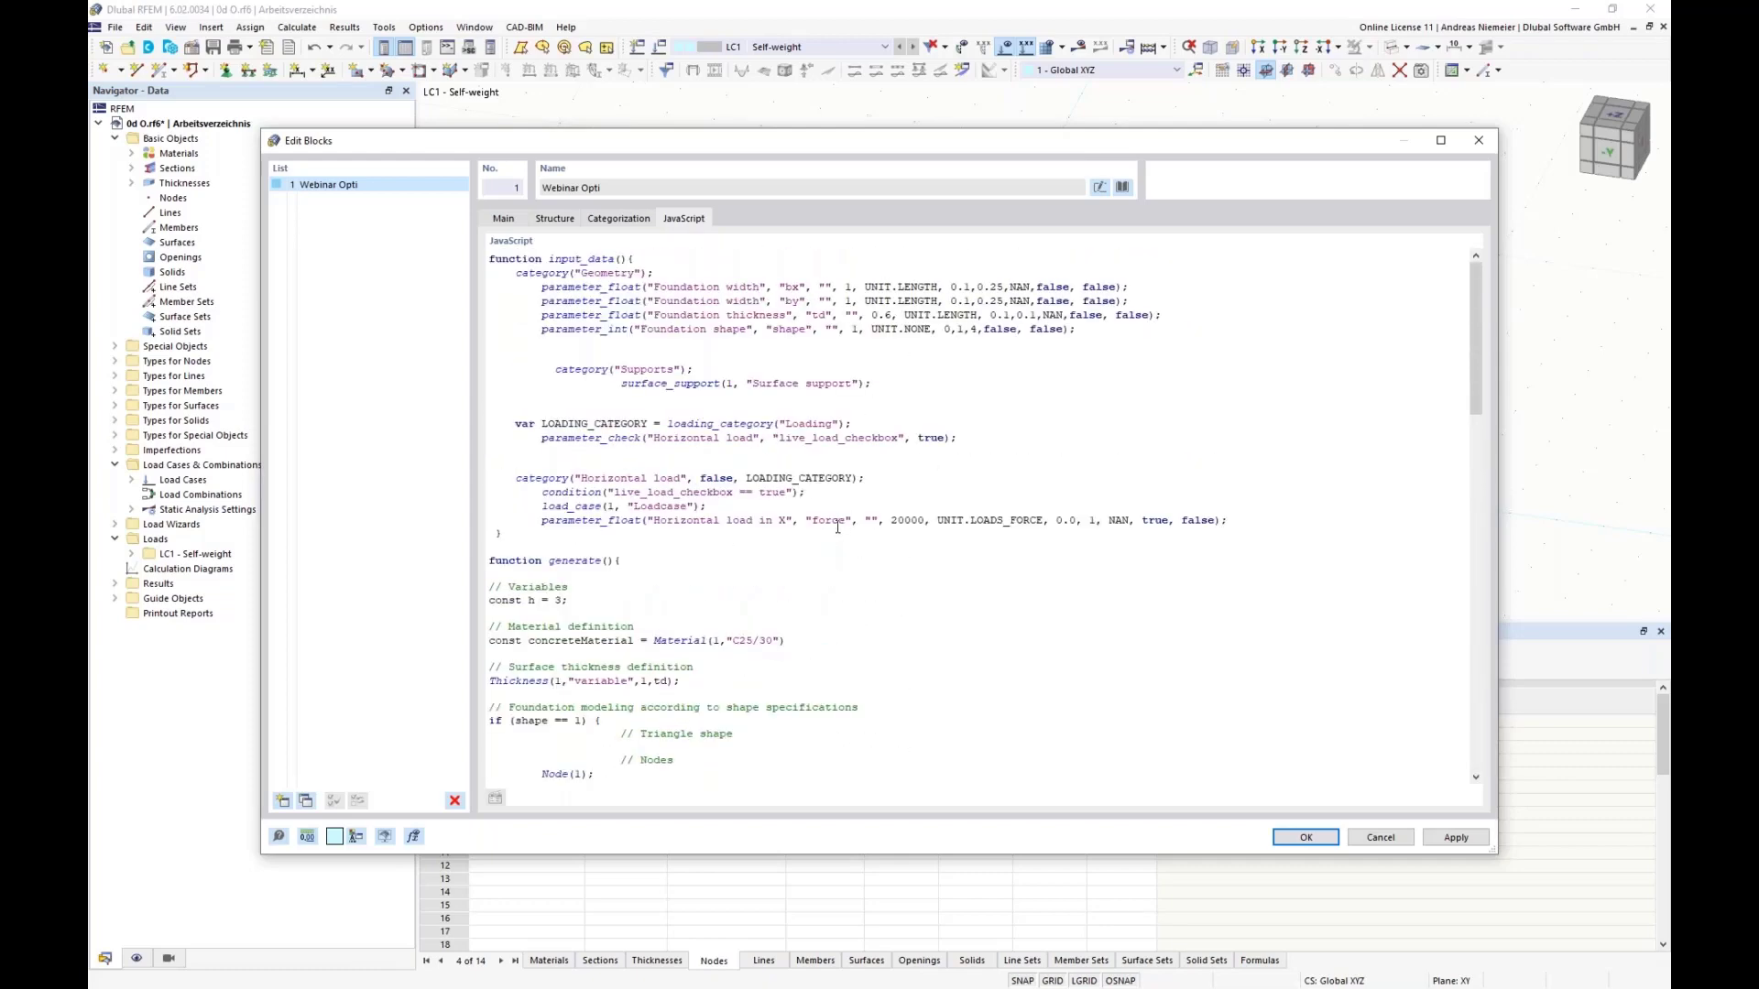
left_click_drag(839, 524, 908, 519)
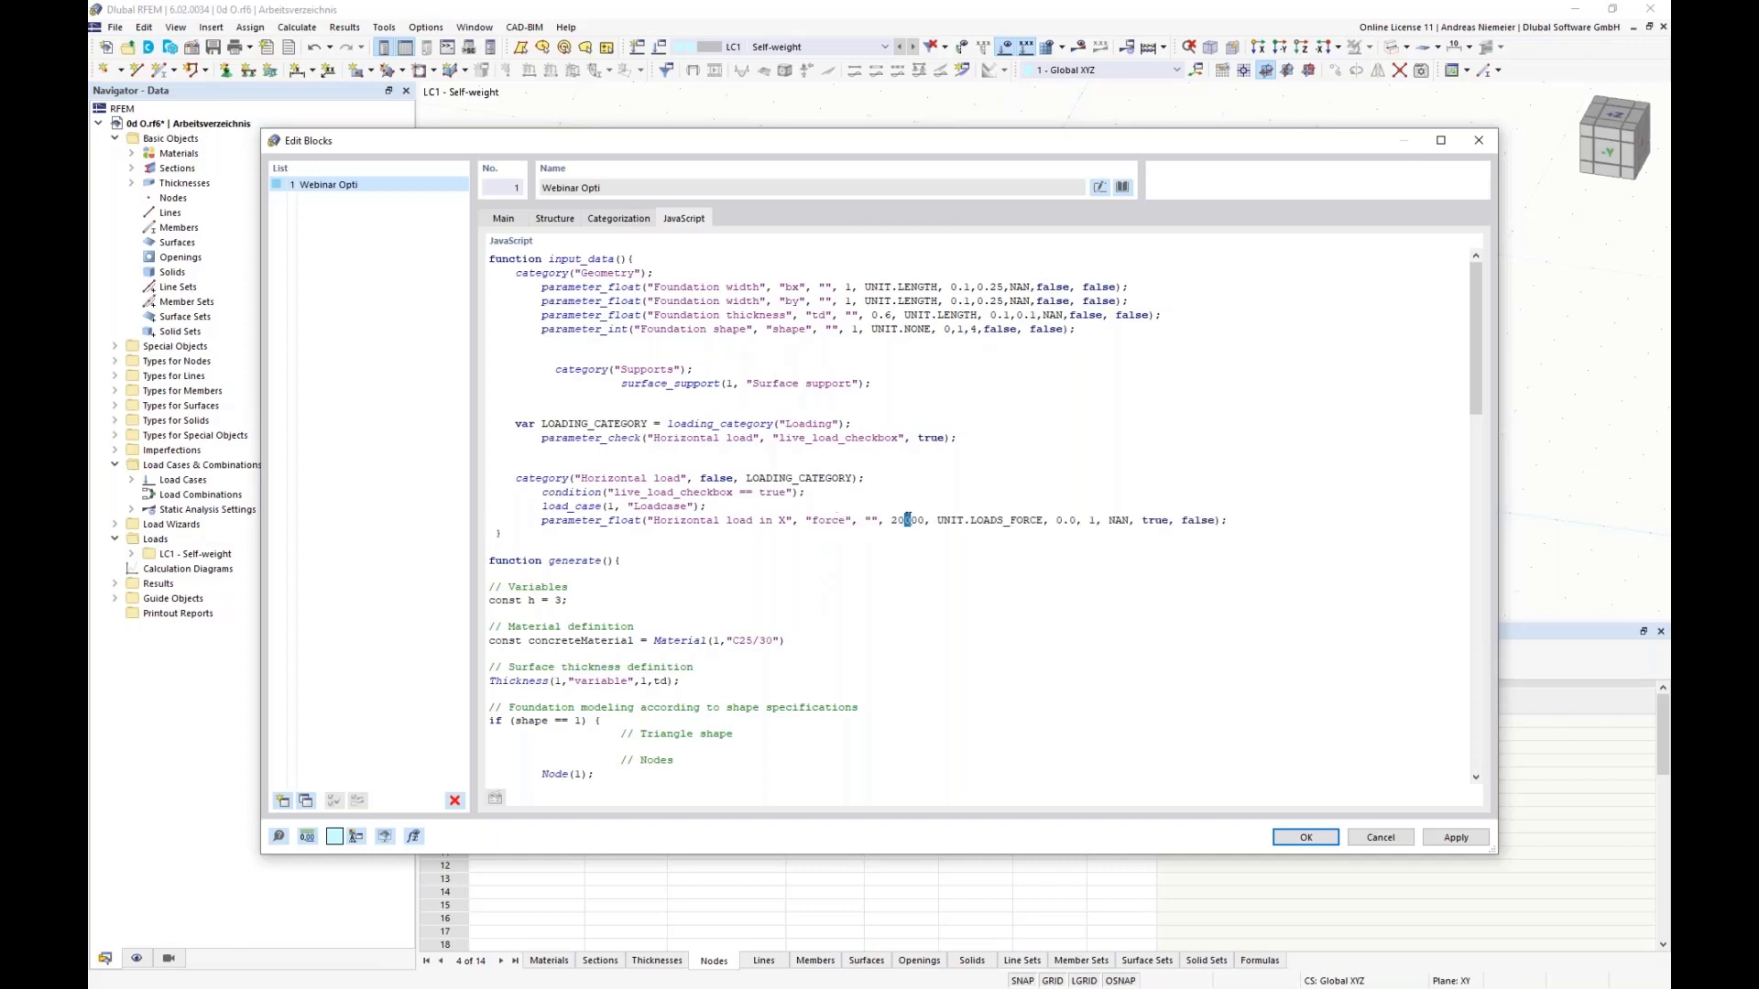
left_click(970, 756)
Step: Accept the block's structure parameters and insert the block into the model at the global origin
left_click(554, 221)
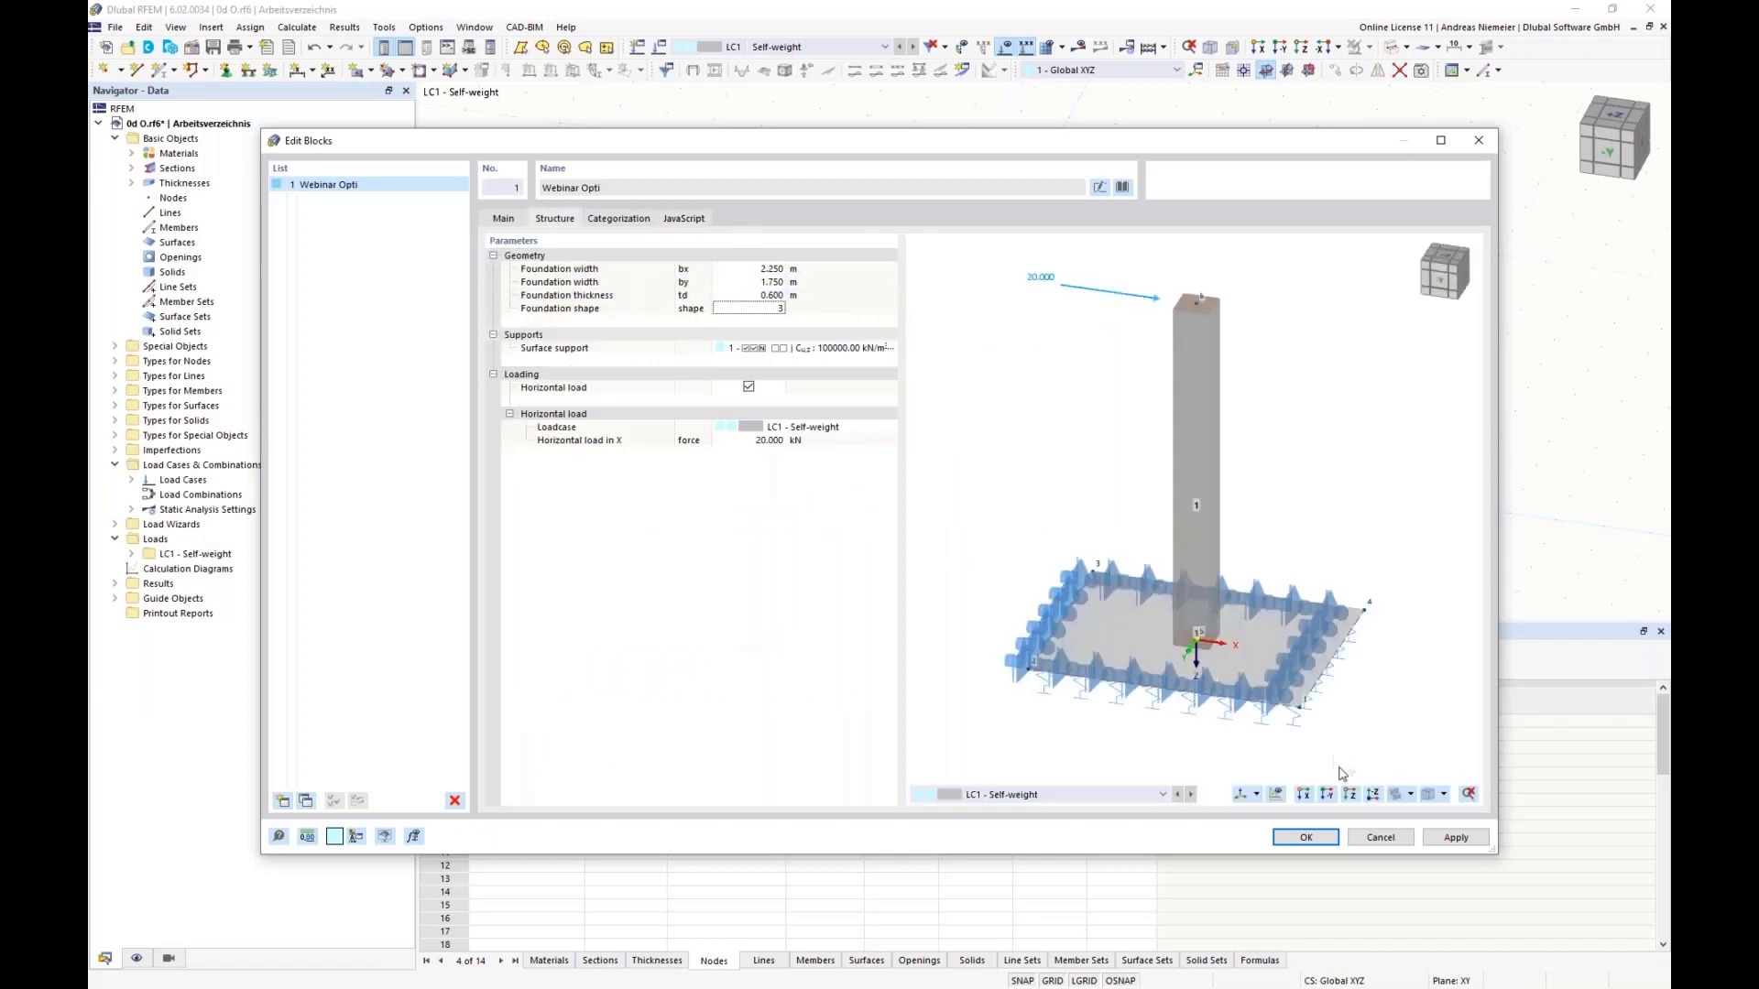
left_click(1307, 838)
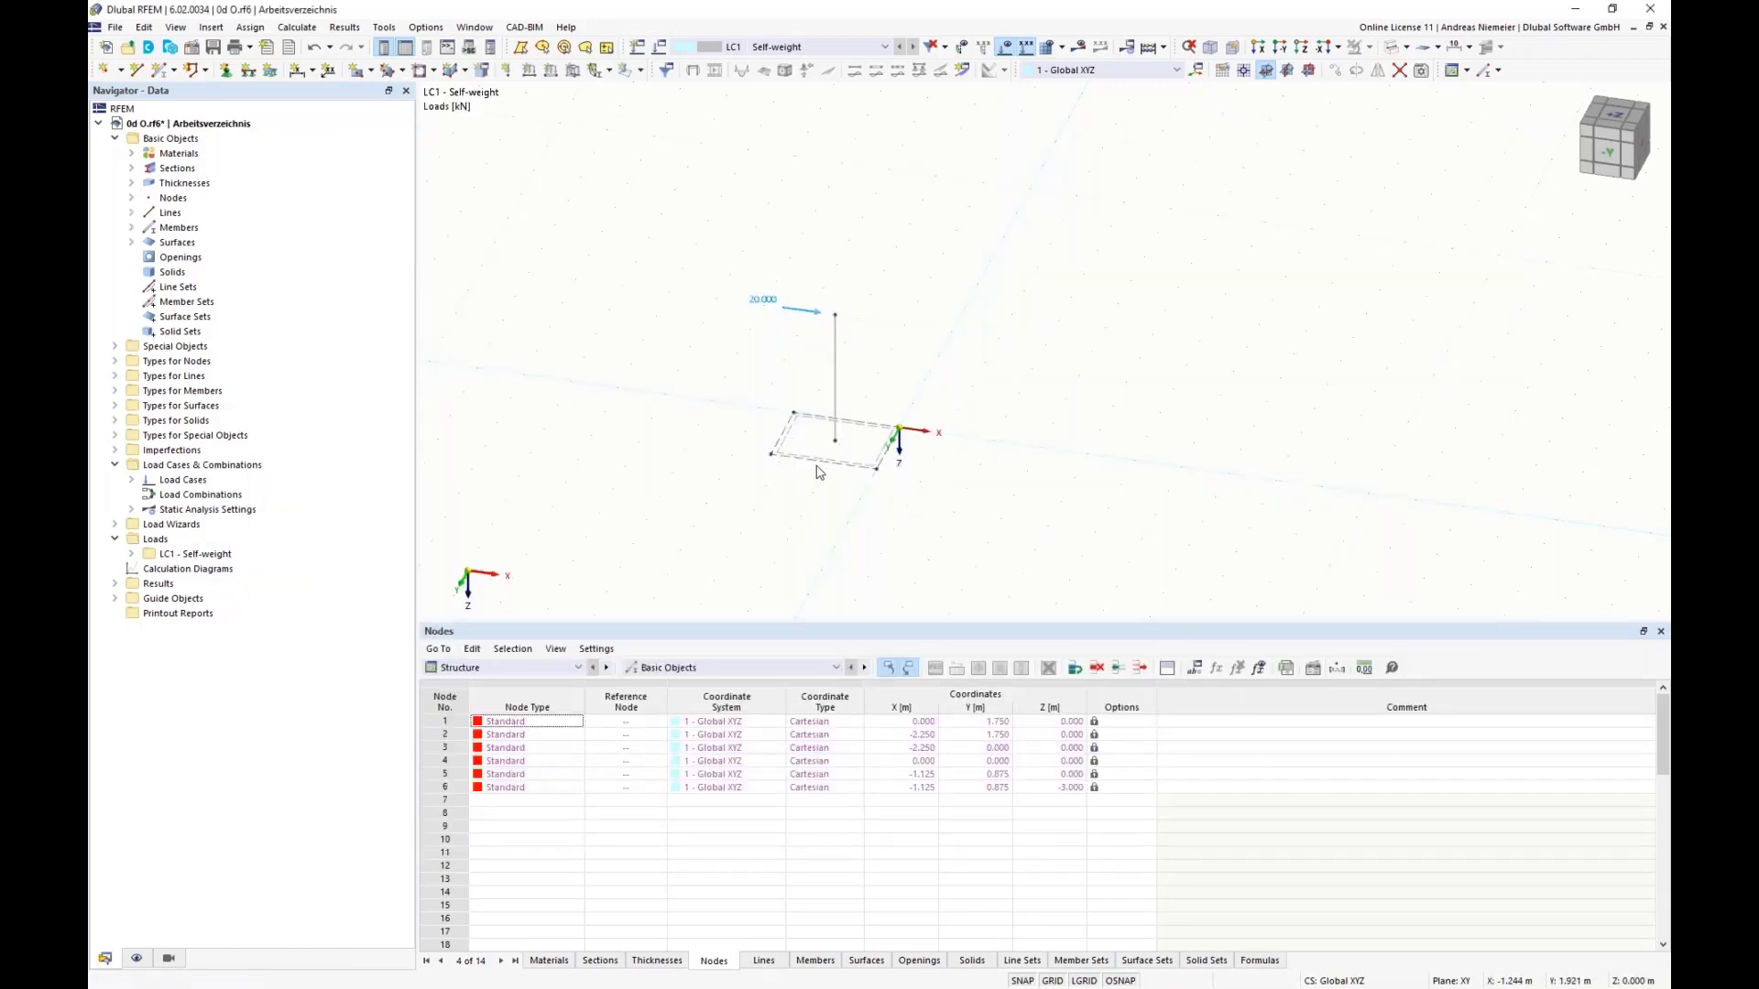
left_click(835, 420)
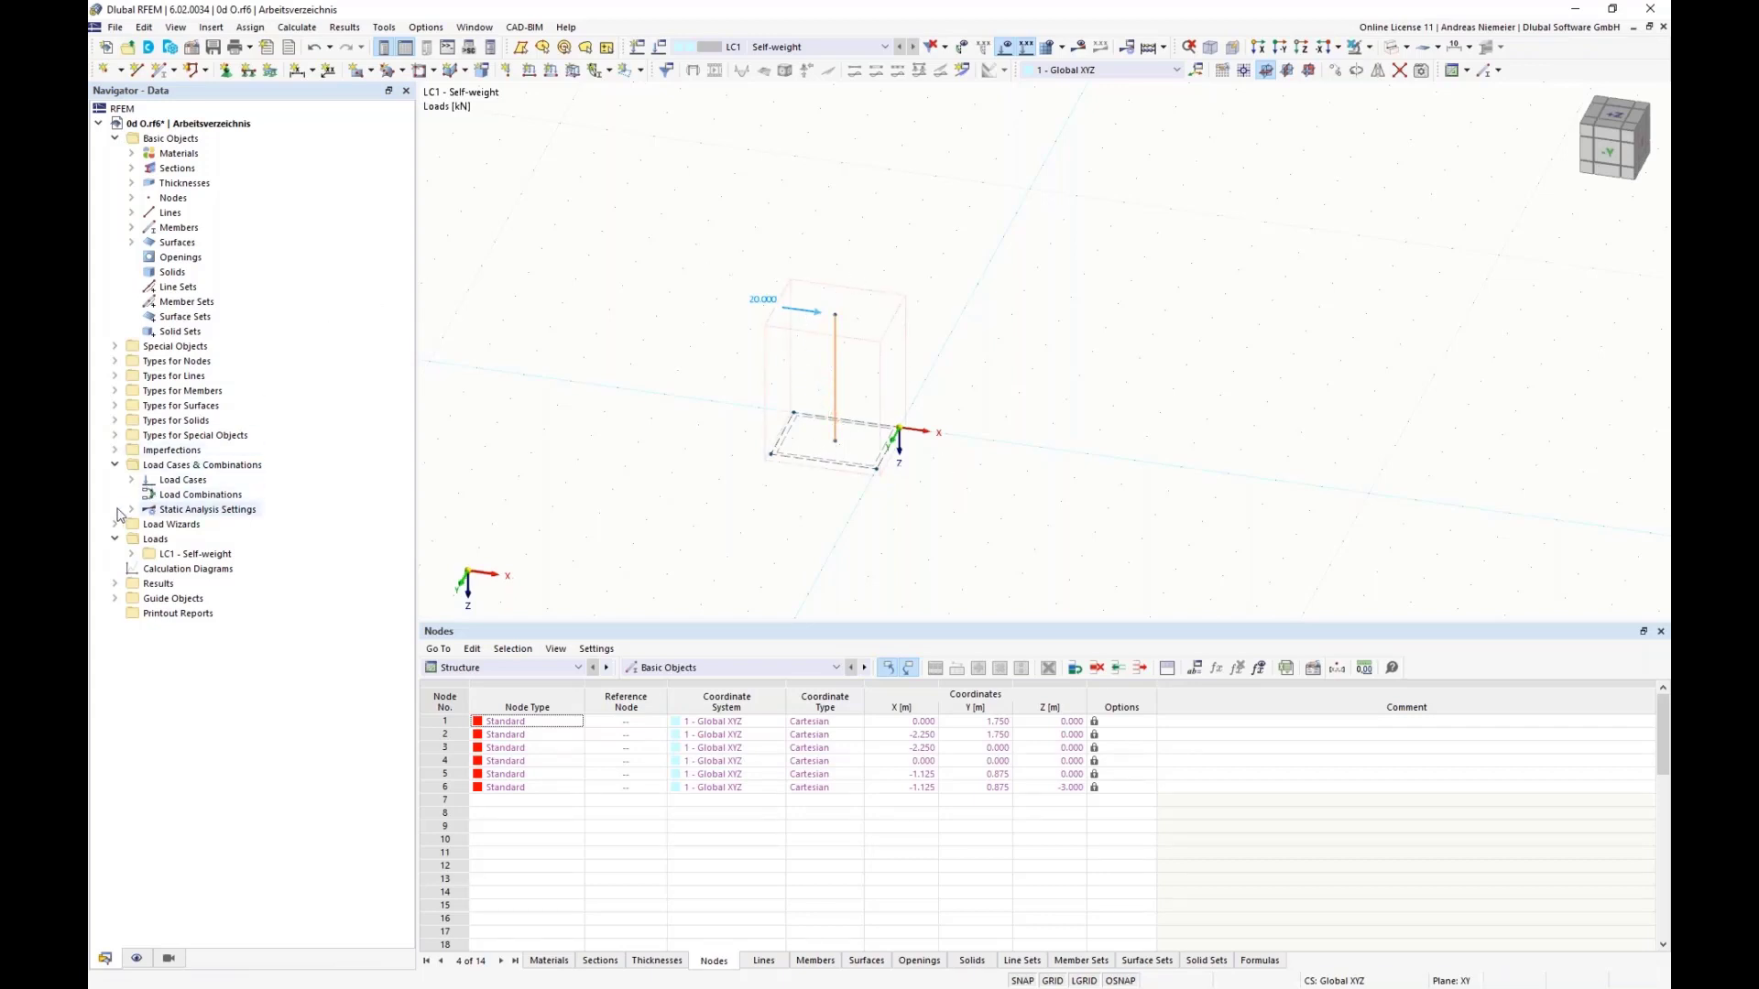
Step: Reopen the inserted Webinar Opti block for editing and set its foundation width bx to 4 m
left_click(114, 347)
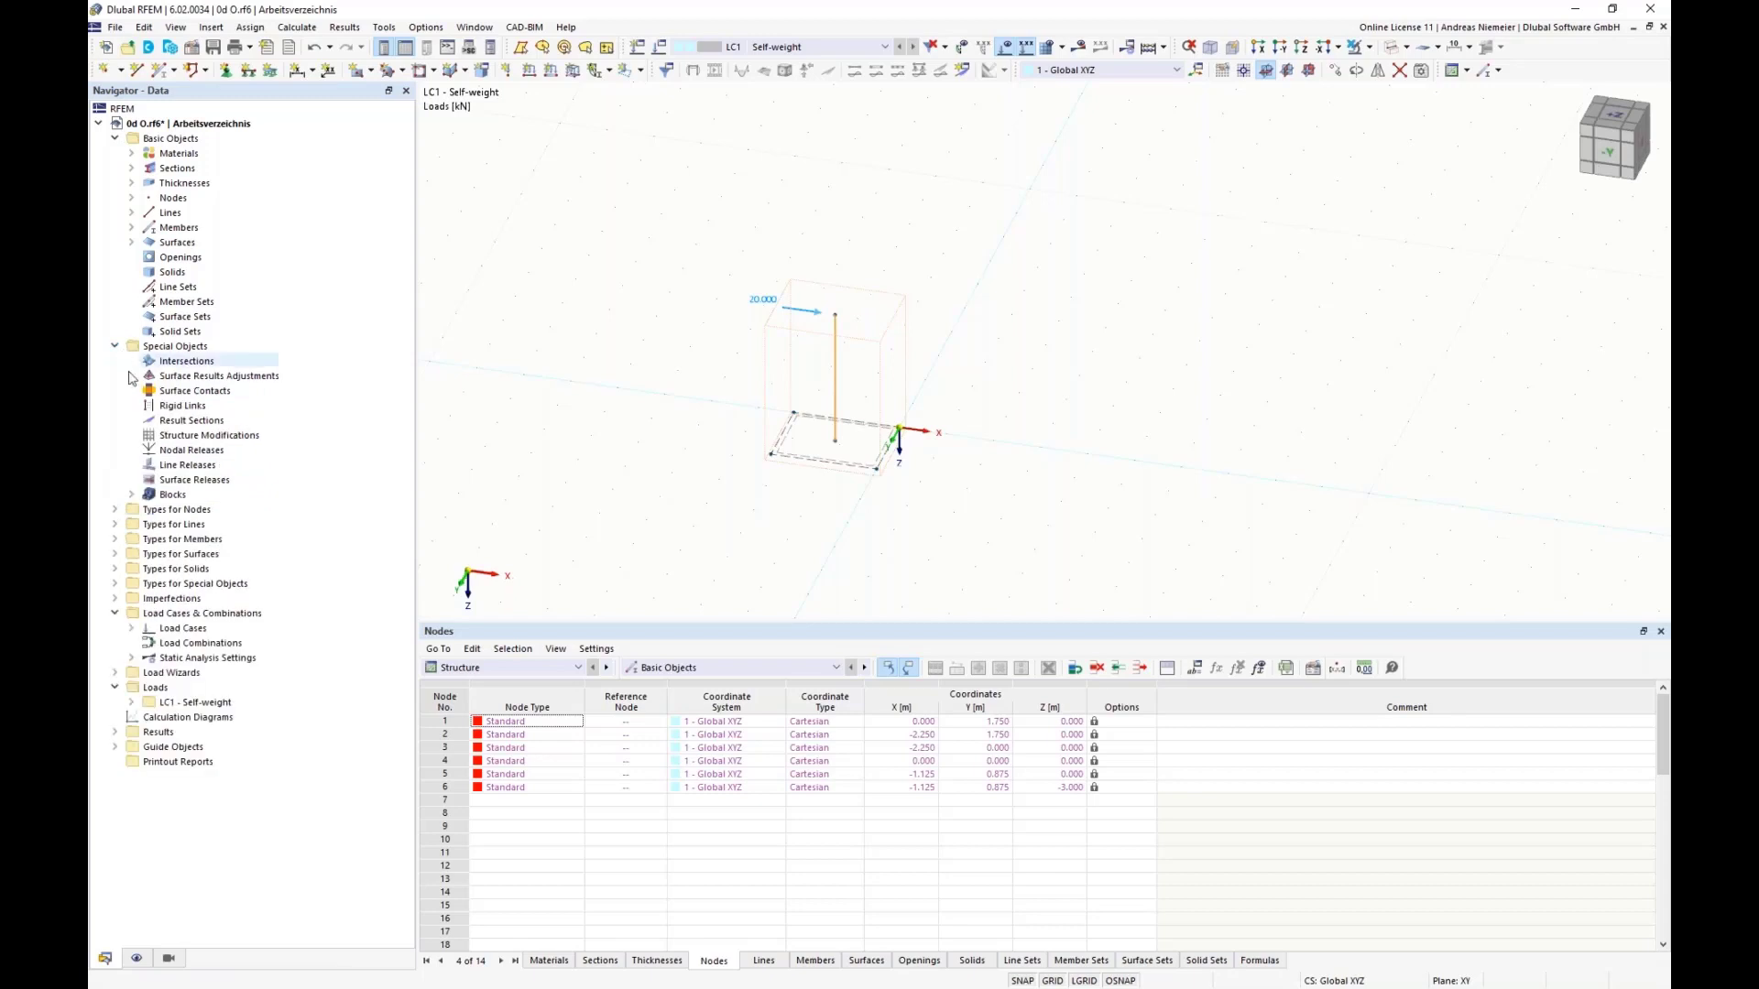
left_click(131, 494)
left_click(207, 509)
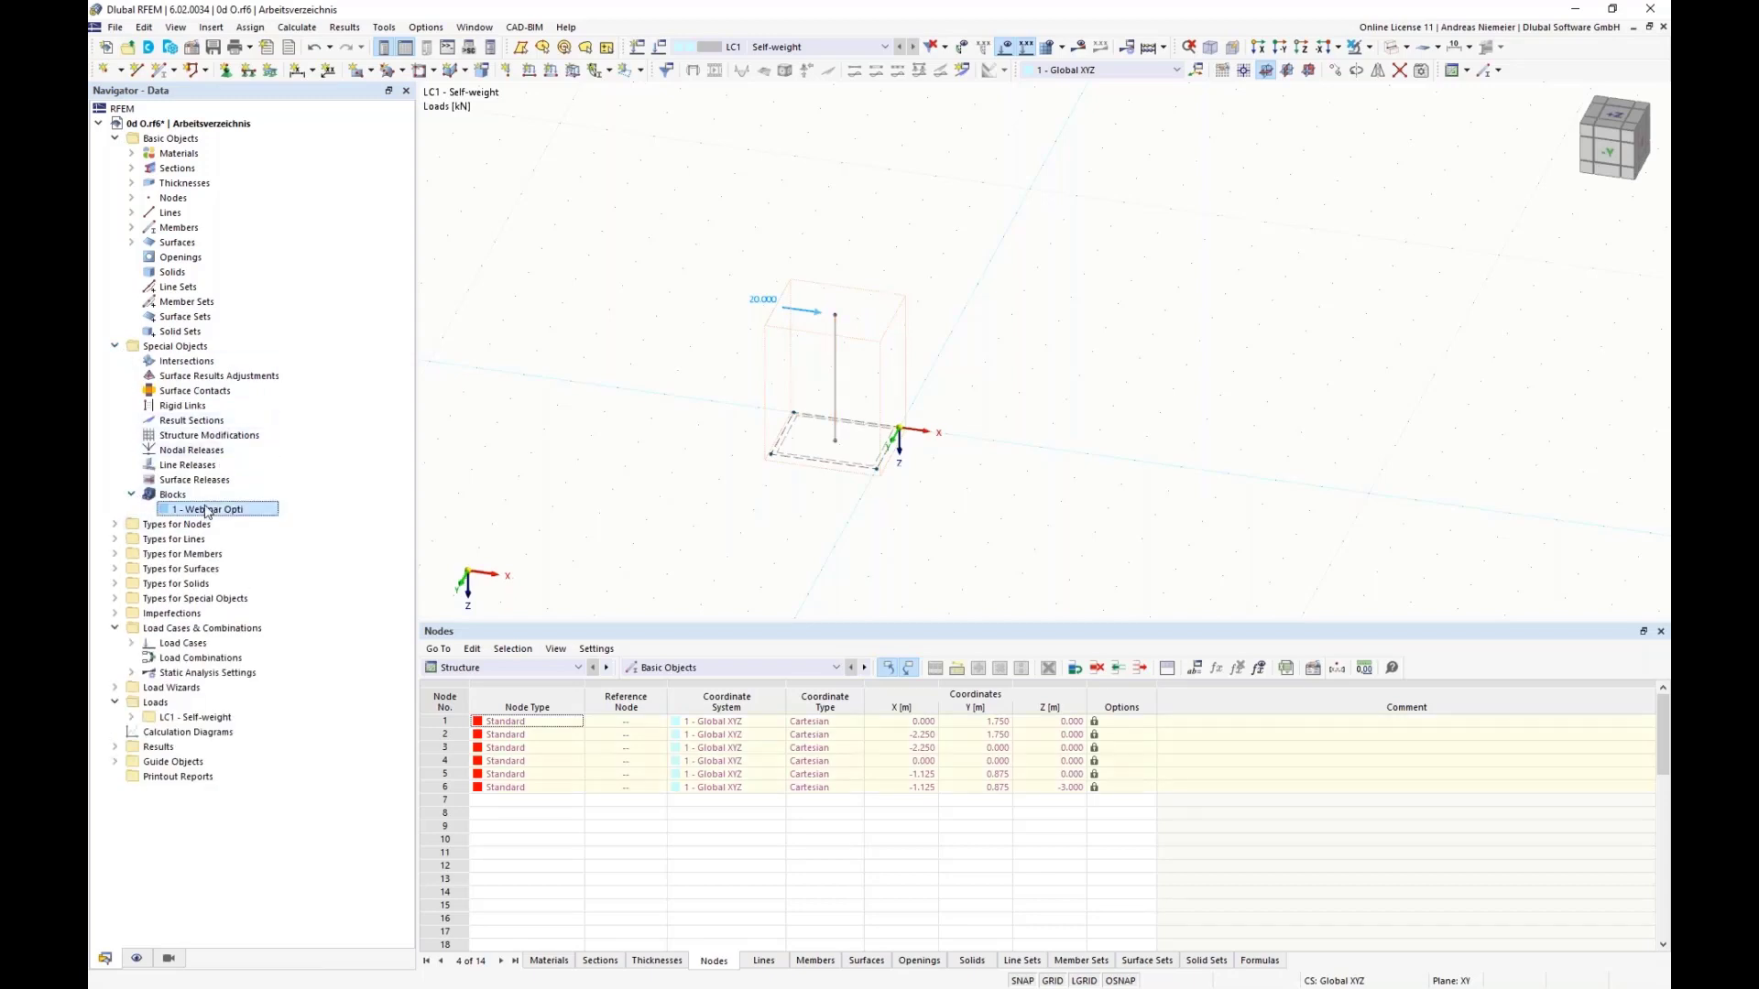
double_click(207, 509)
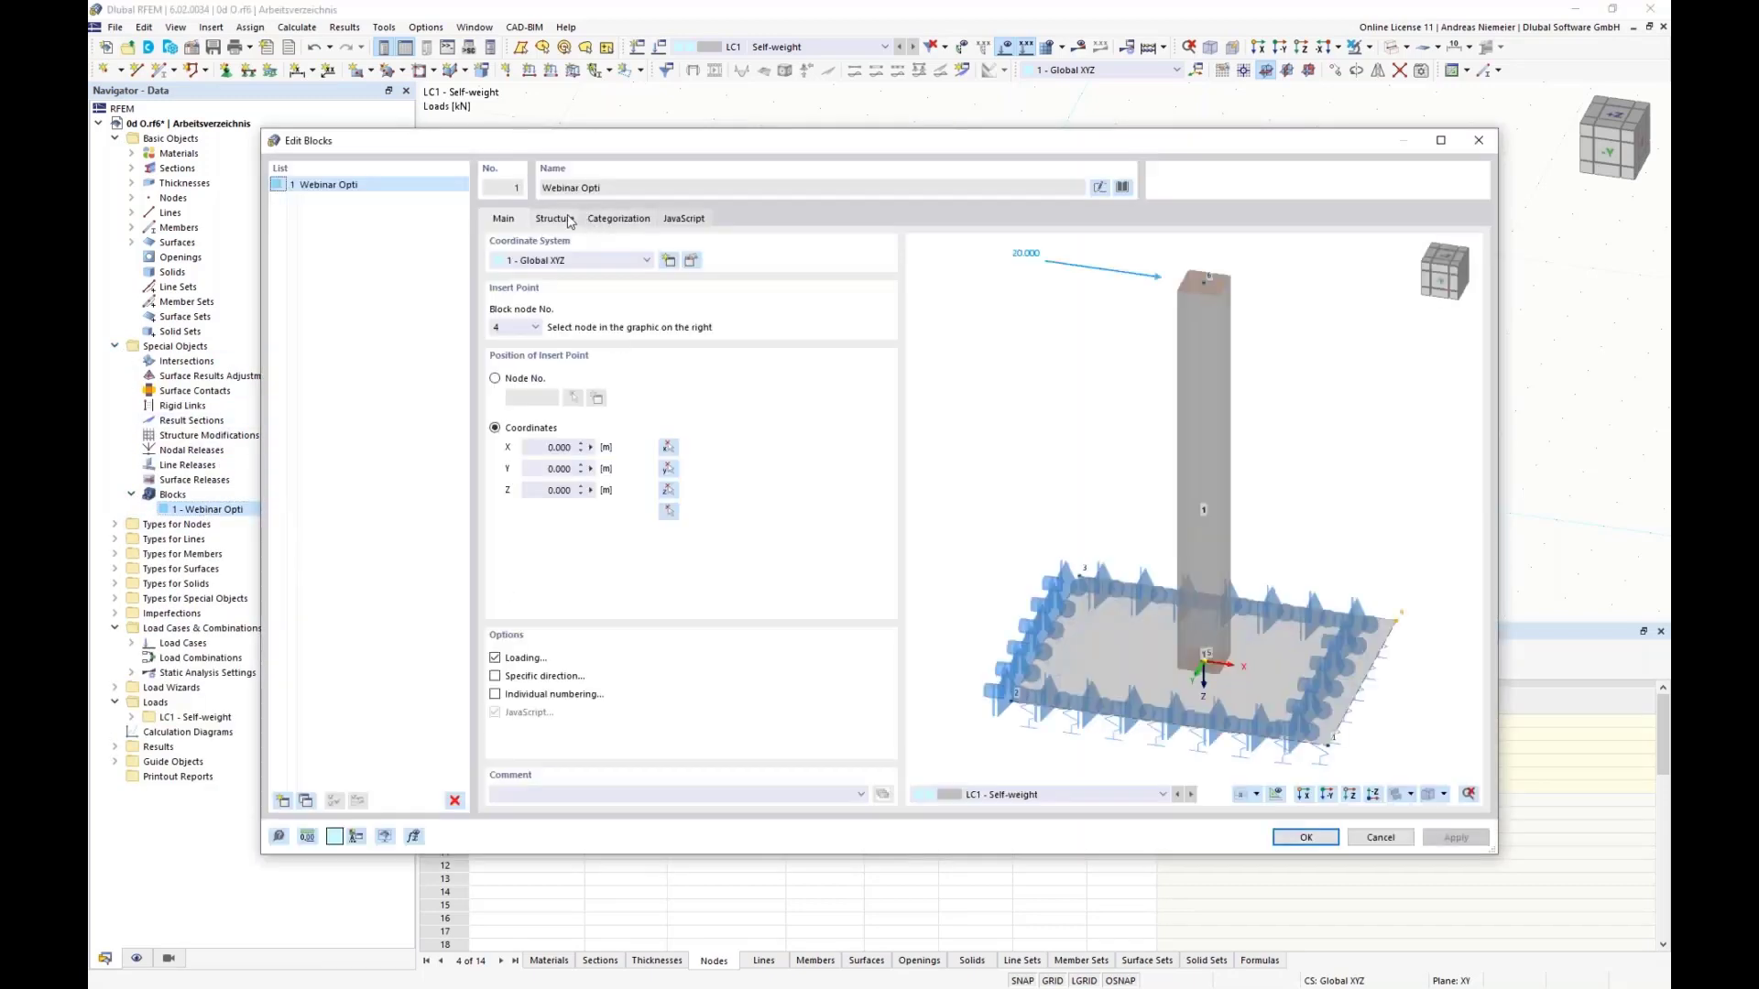
left_click(553, 219)
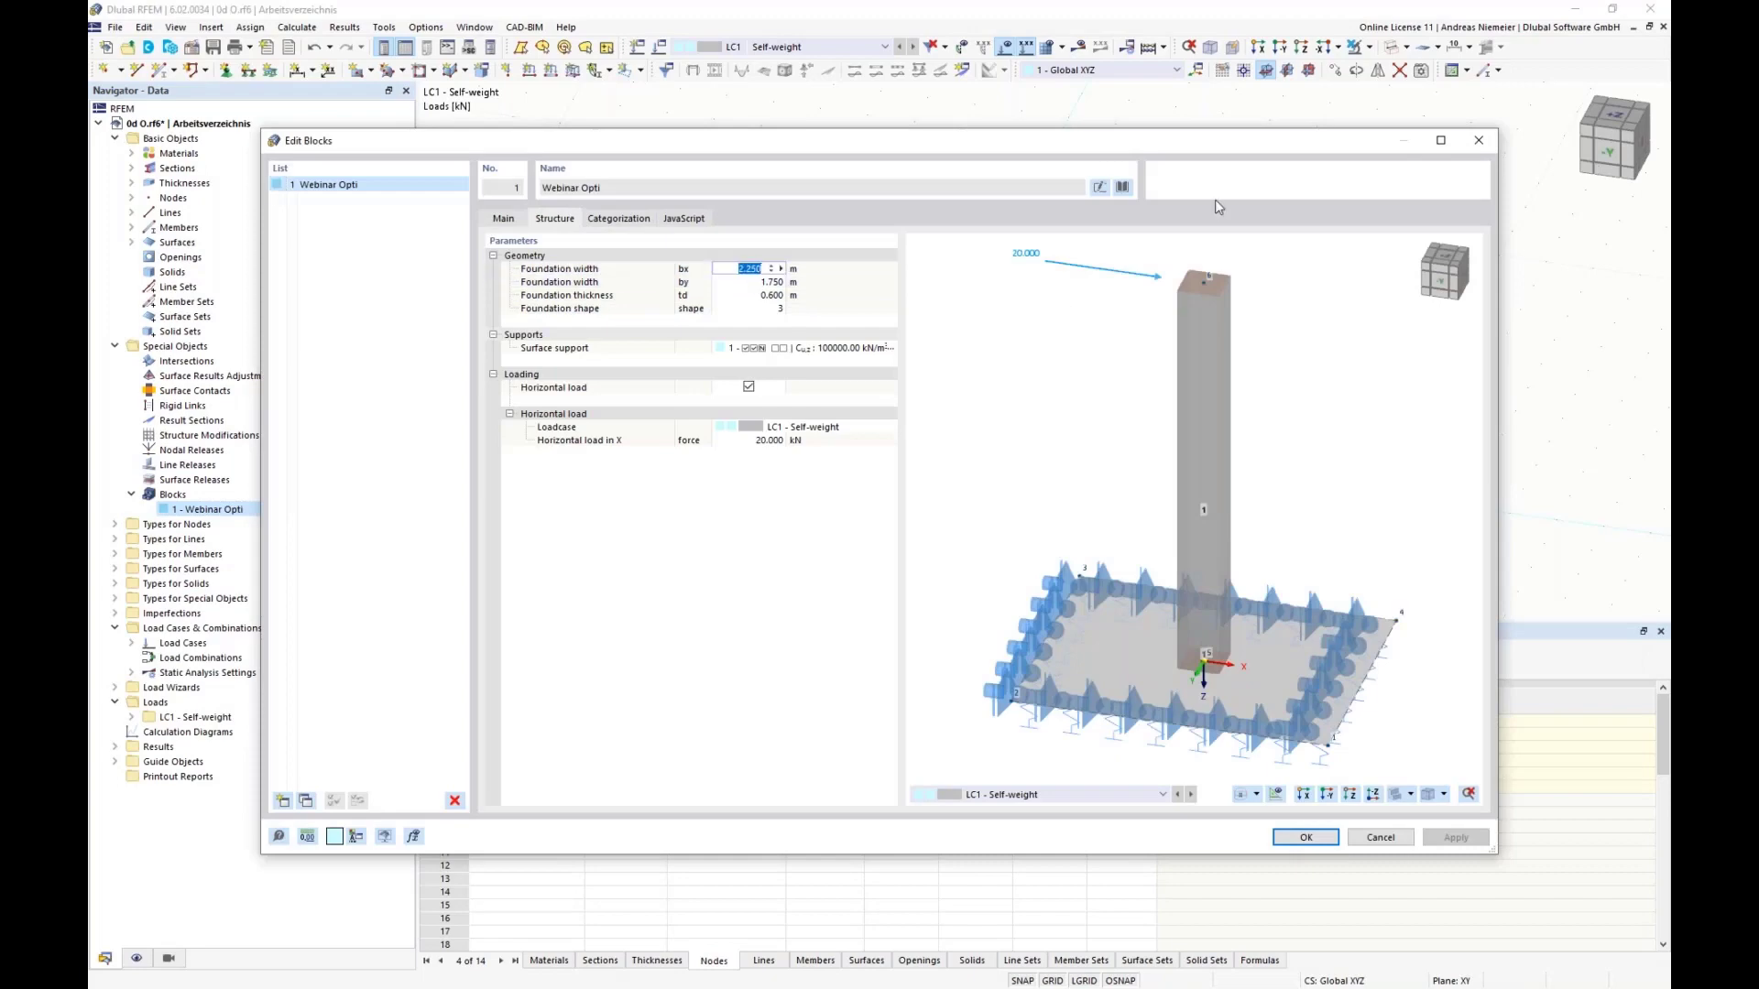
type("4")
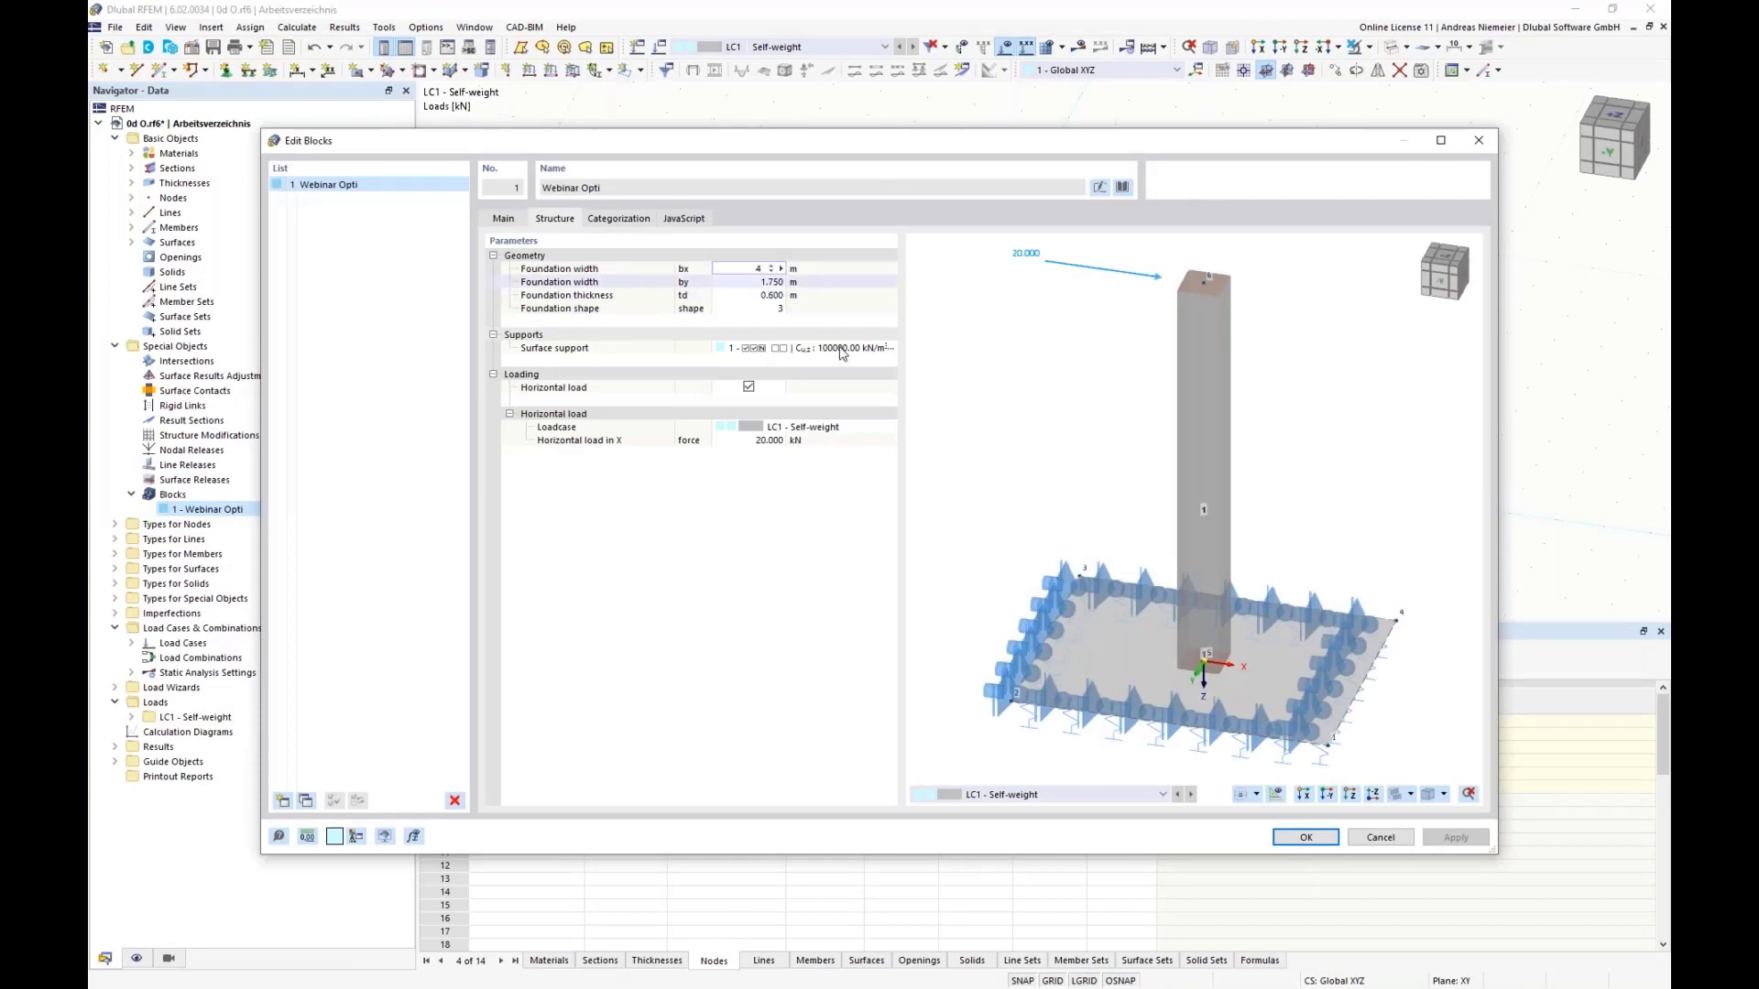
key("Return")
left_click(1302, 840)
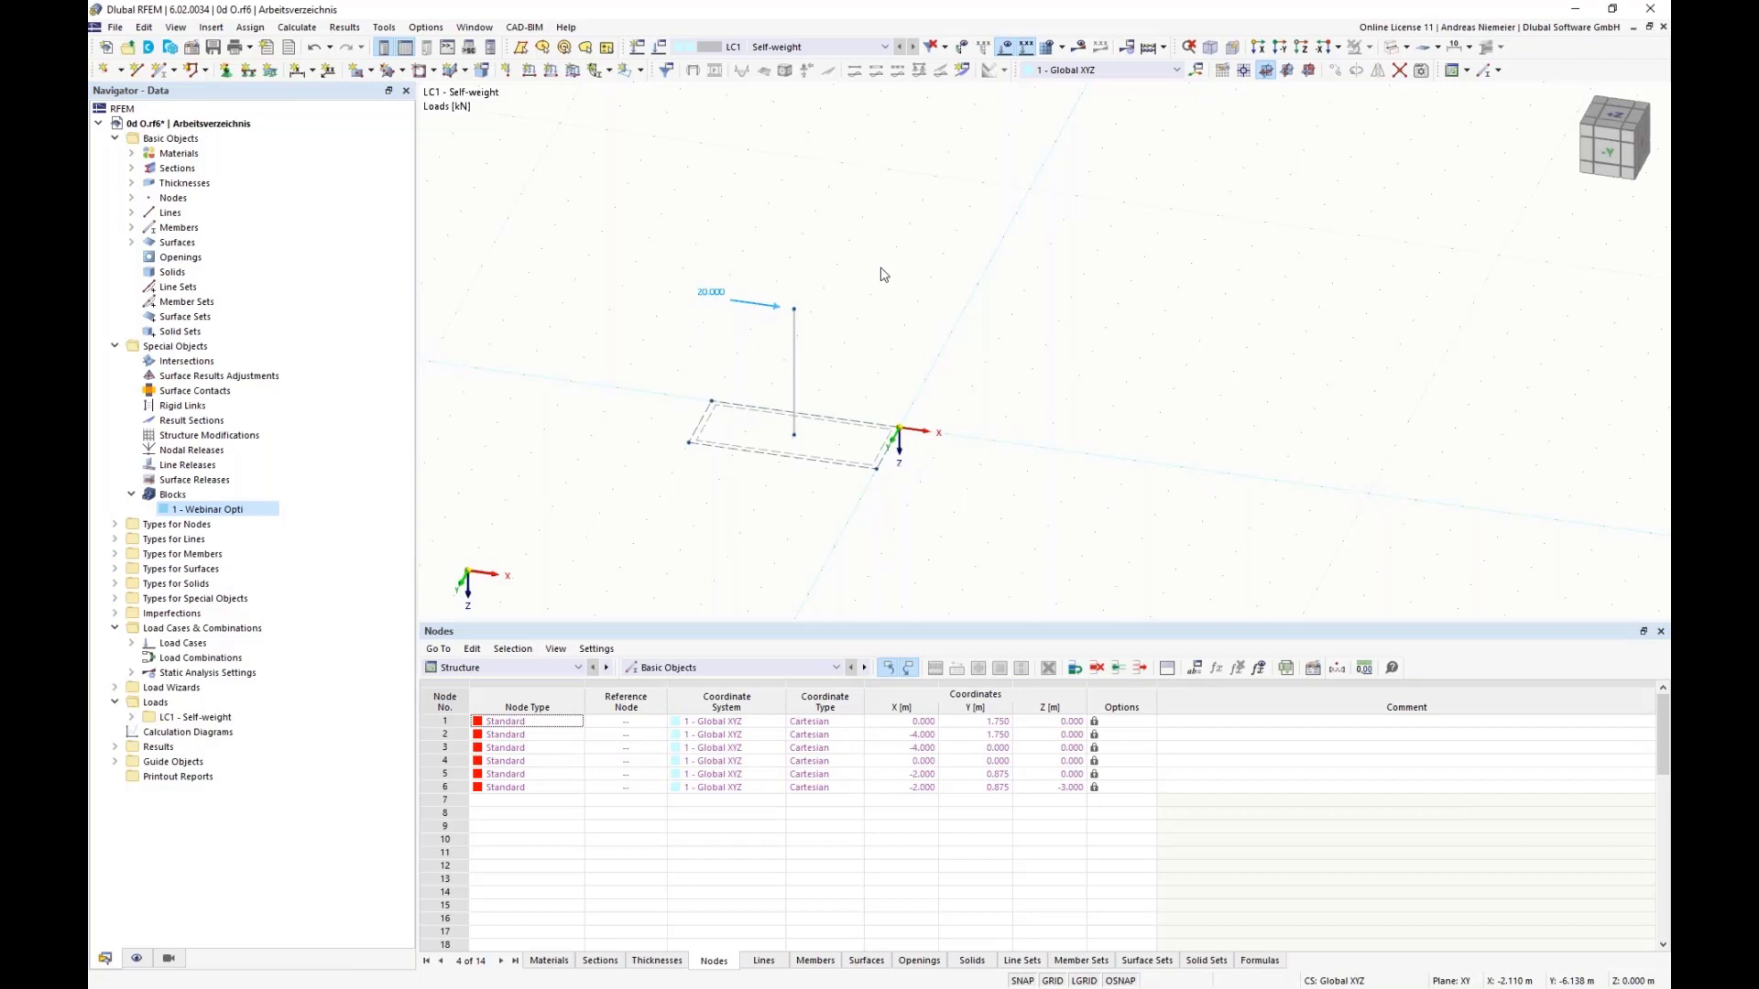
Step: Switch the global parameter by to the Optimization definition type with minimum 1 m, maximum 4 m and increment 0.25 m
left_click(1195, 668)
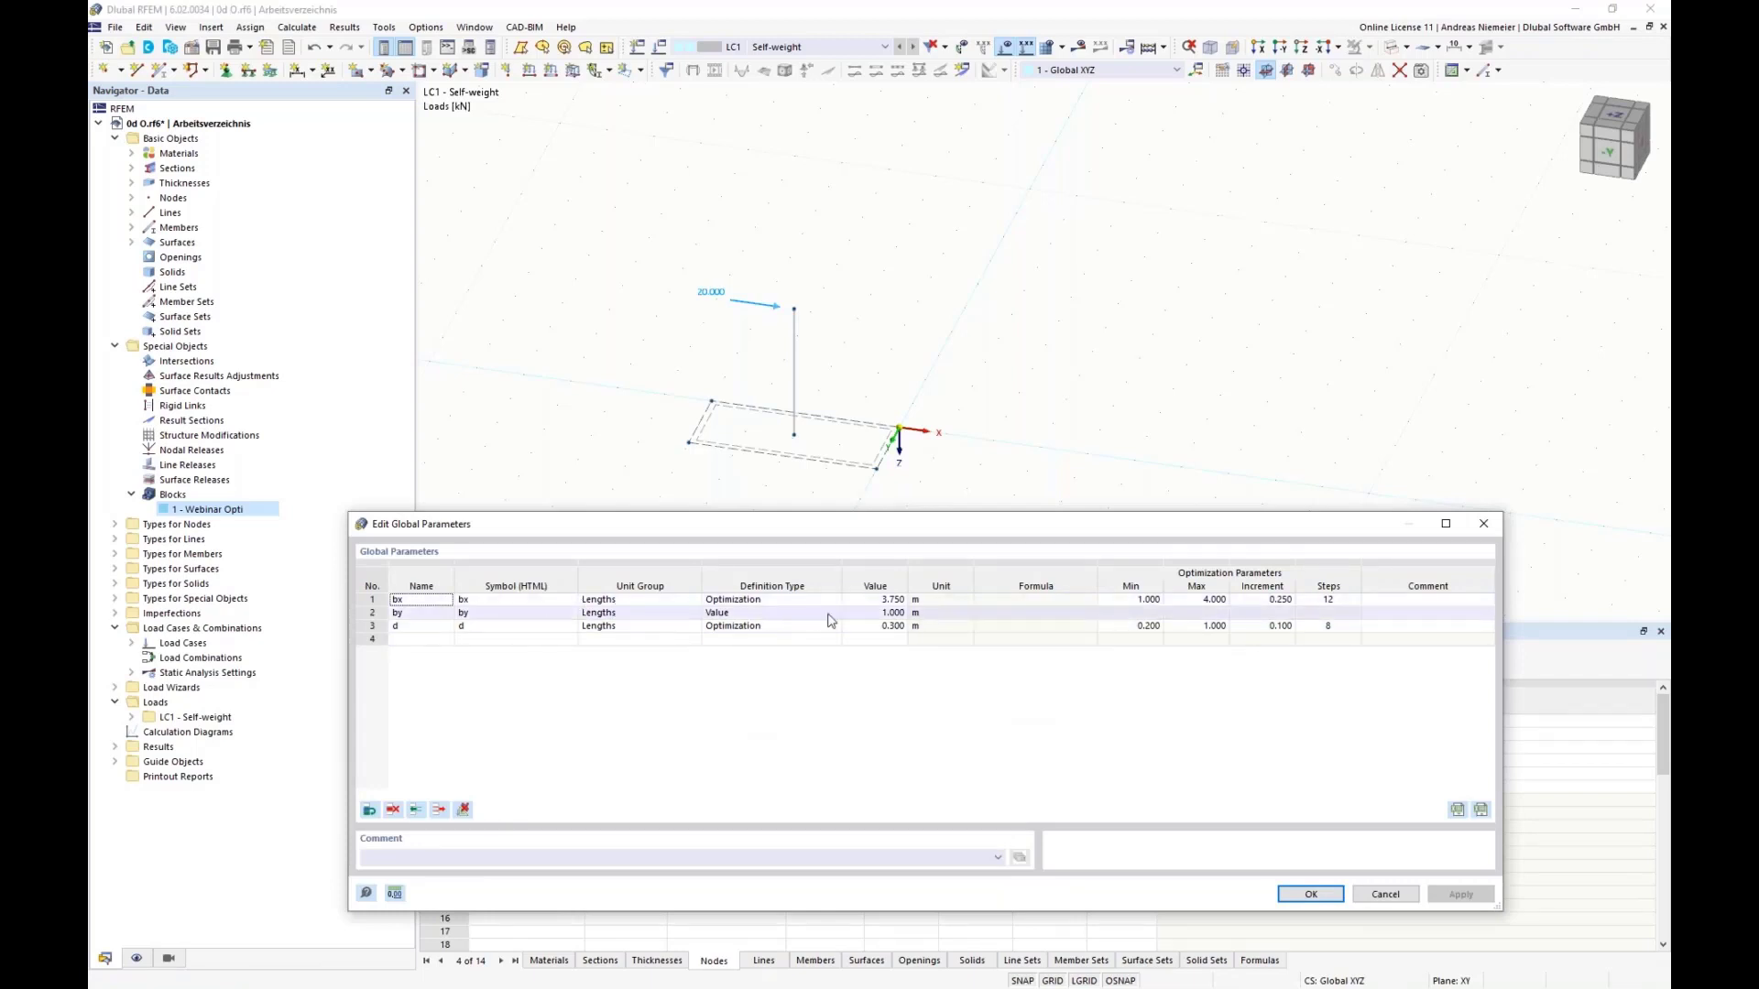
left_click(754, 613)
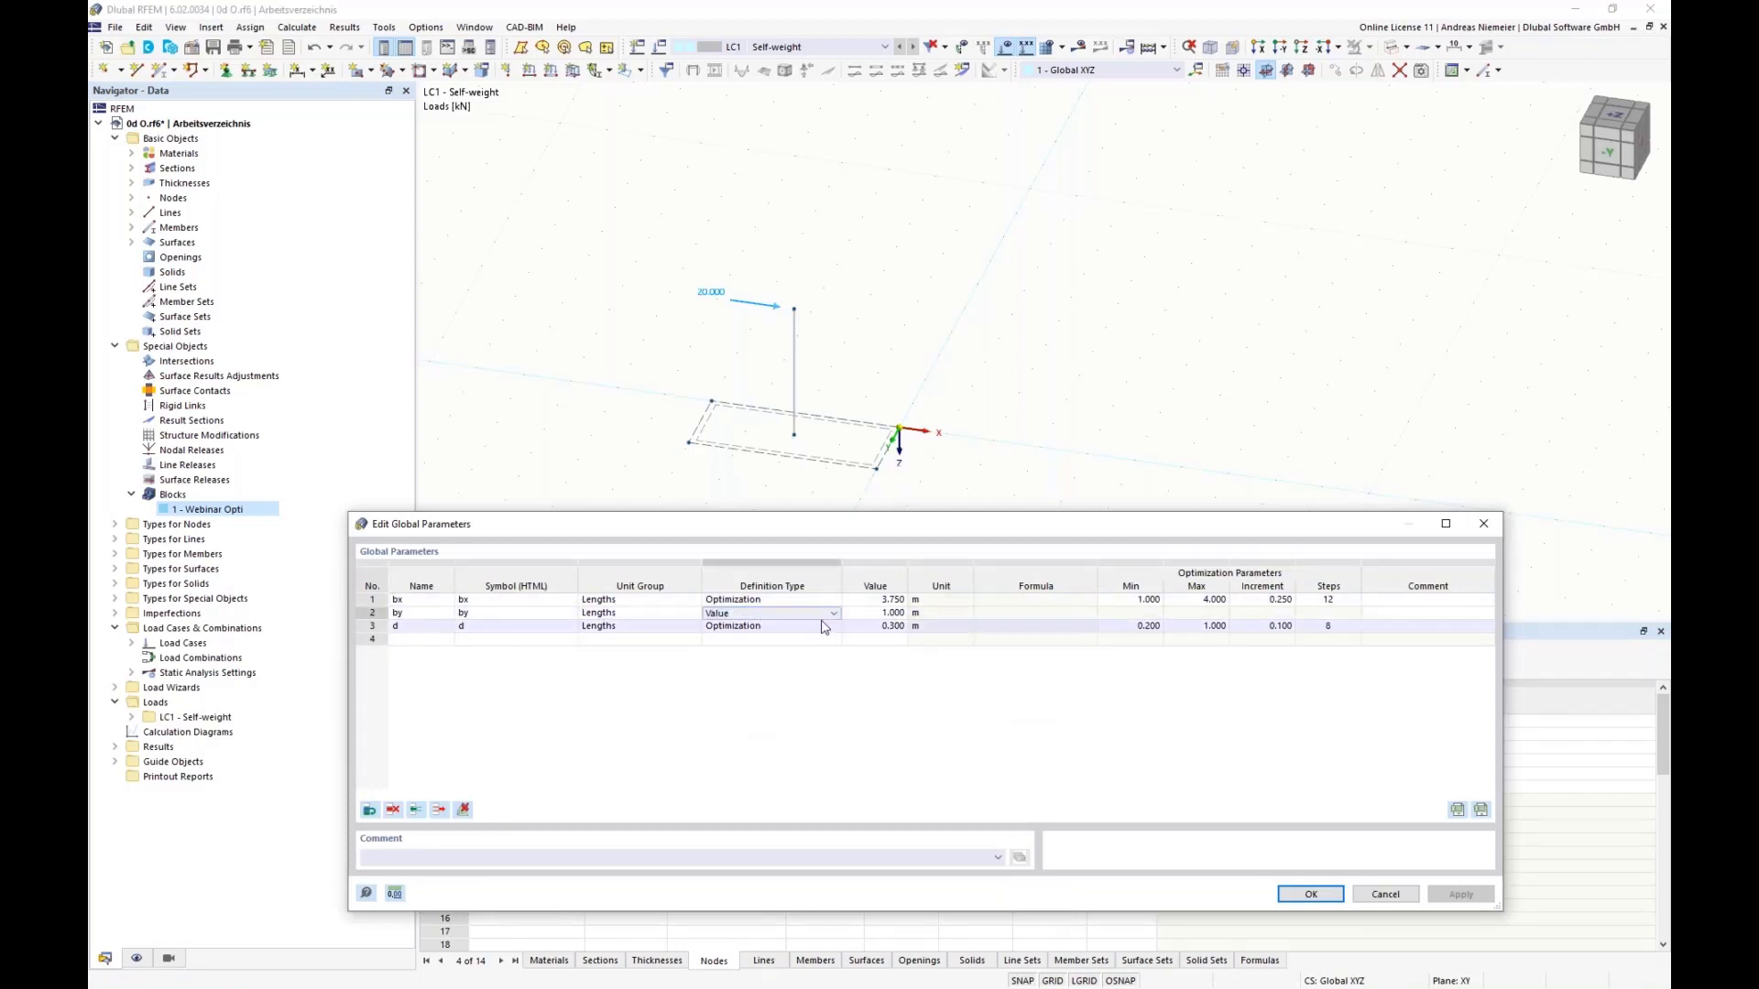
left_click(833, 613)
left_click(733, 651)
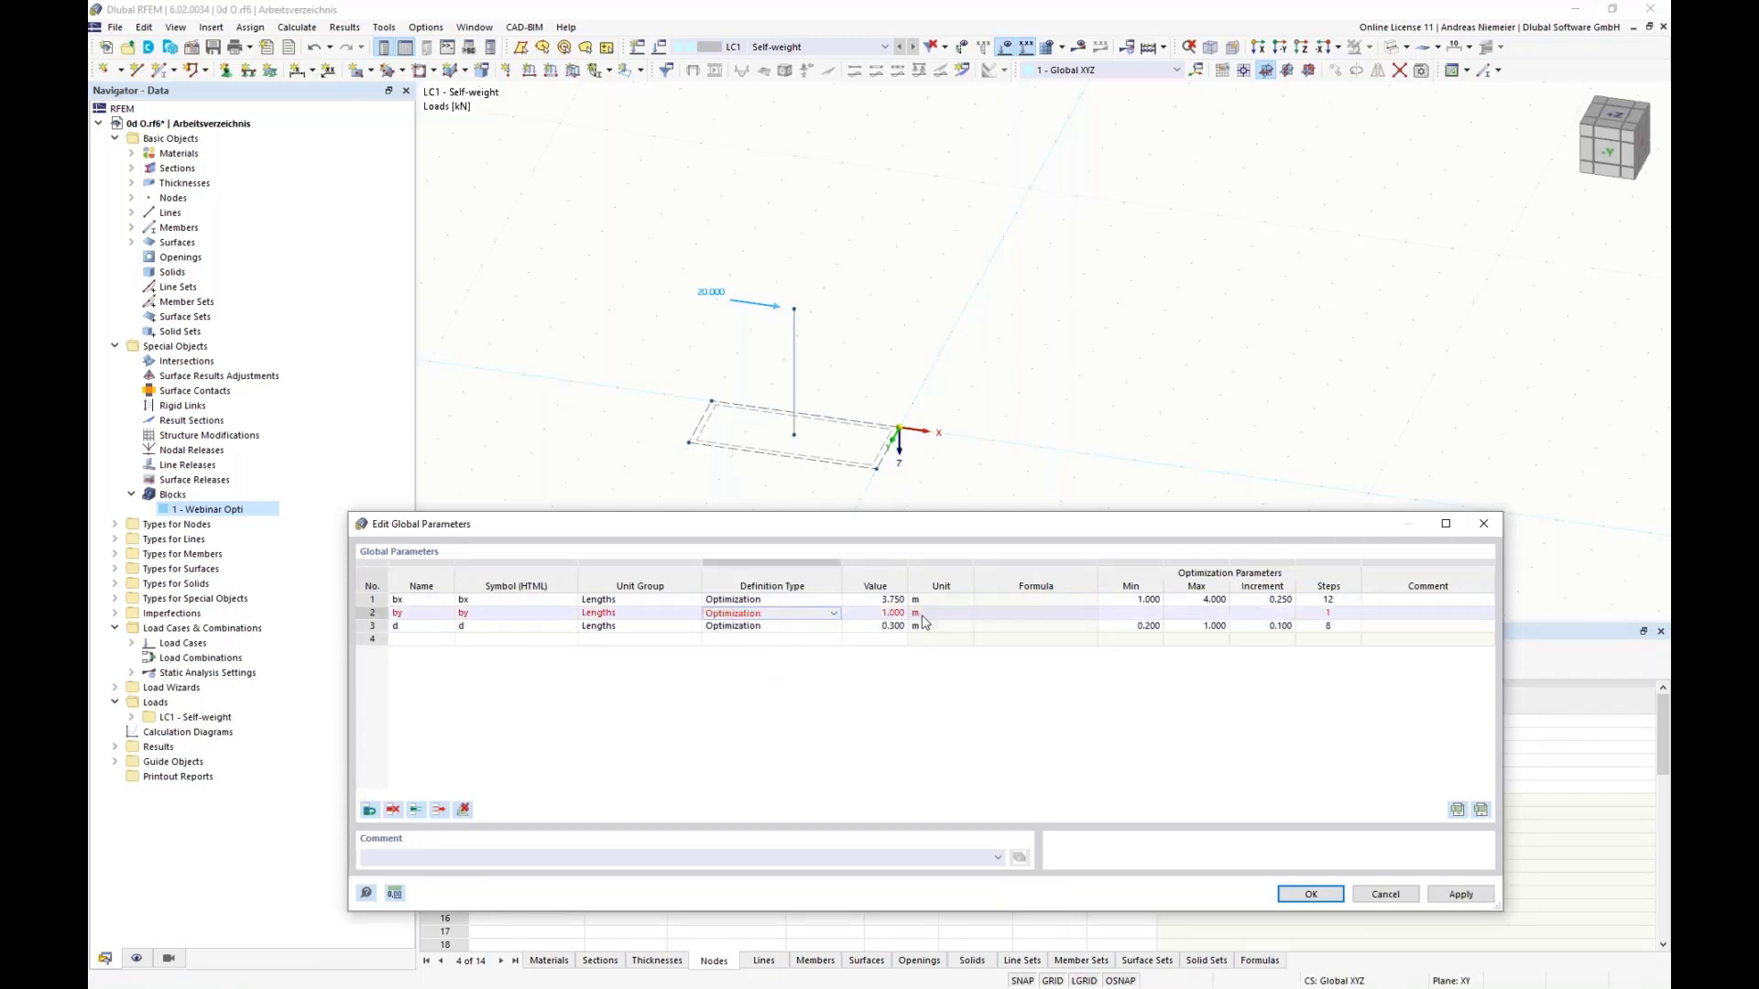
left_click(1141, 613)
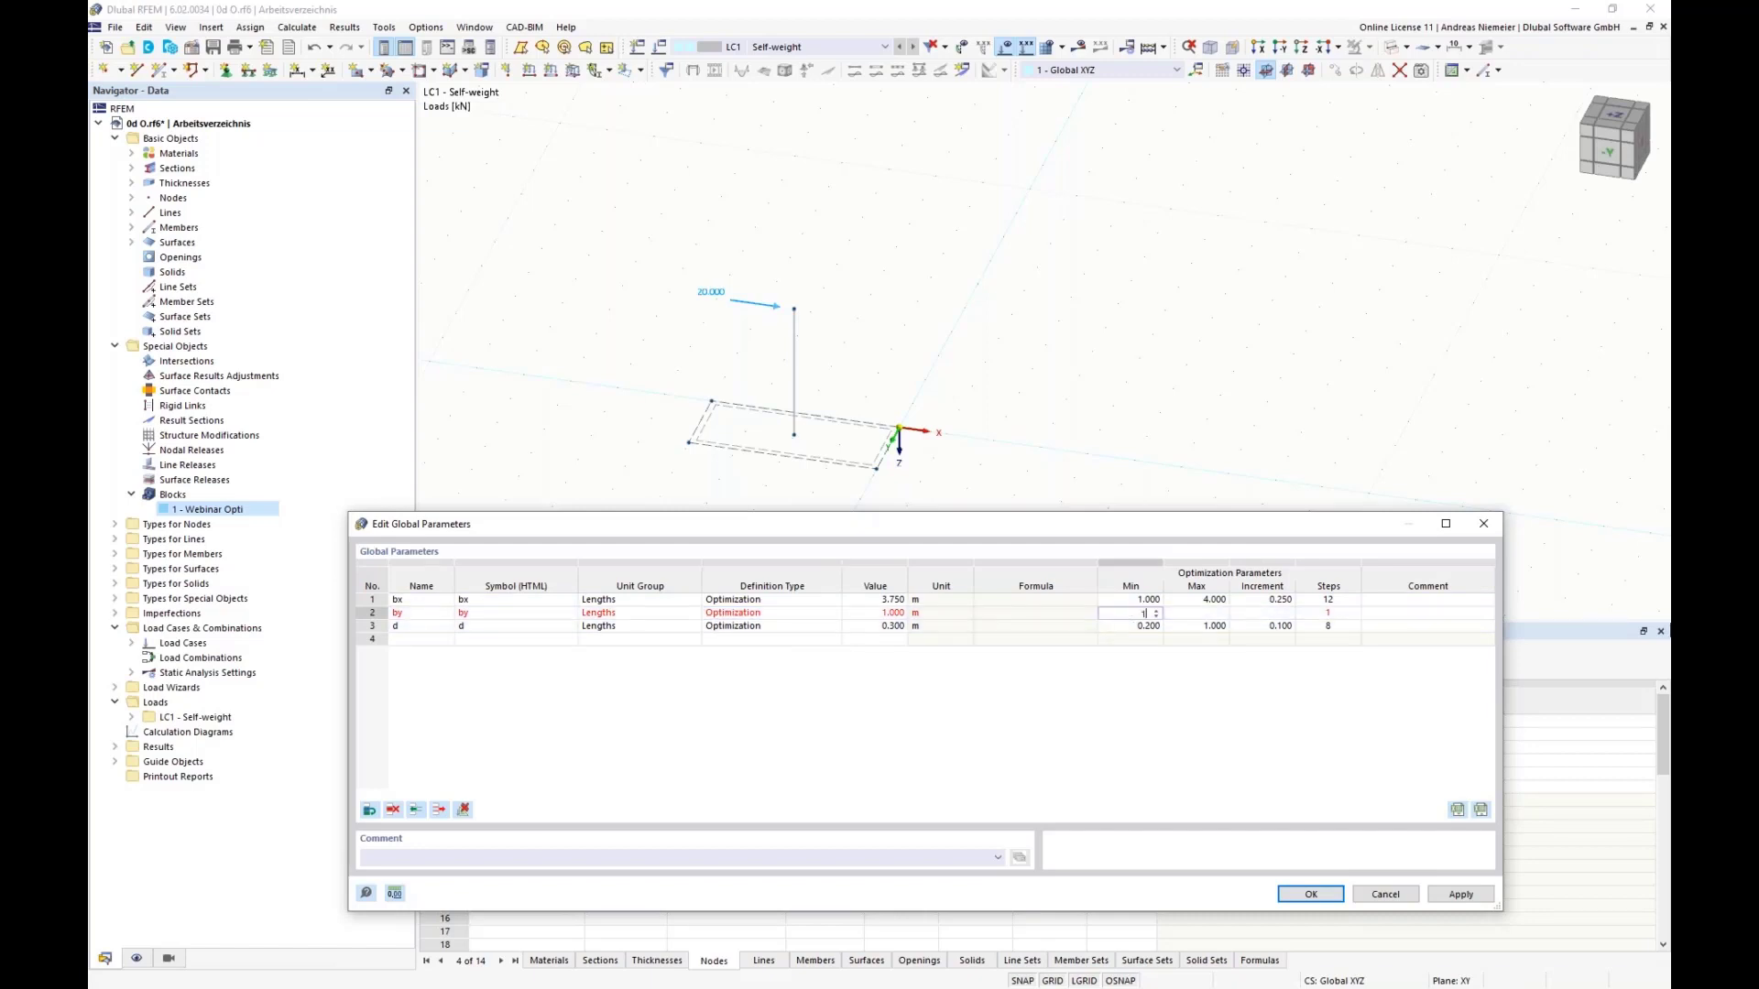
left_click(1204, 614)
type("4")
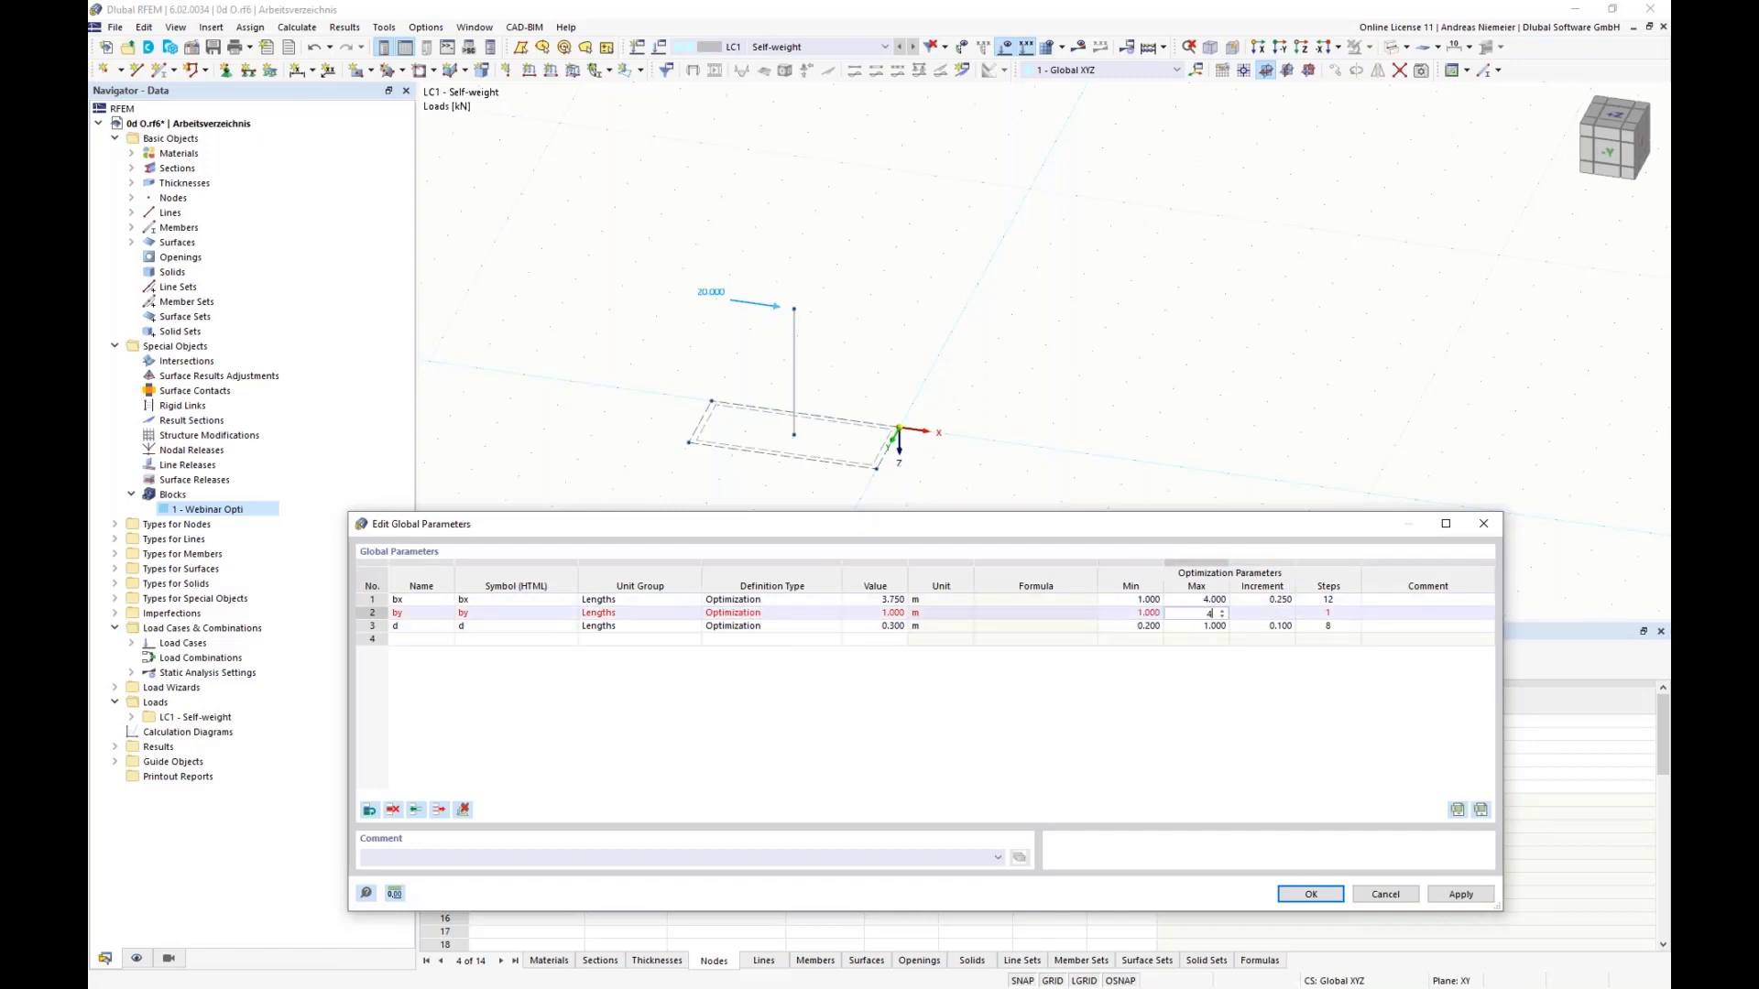
left_click(1291, 614)
type("0.25")
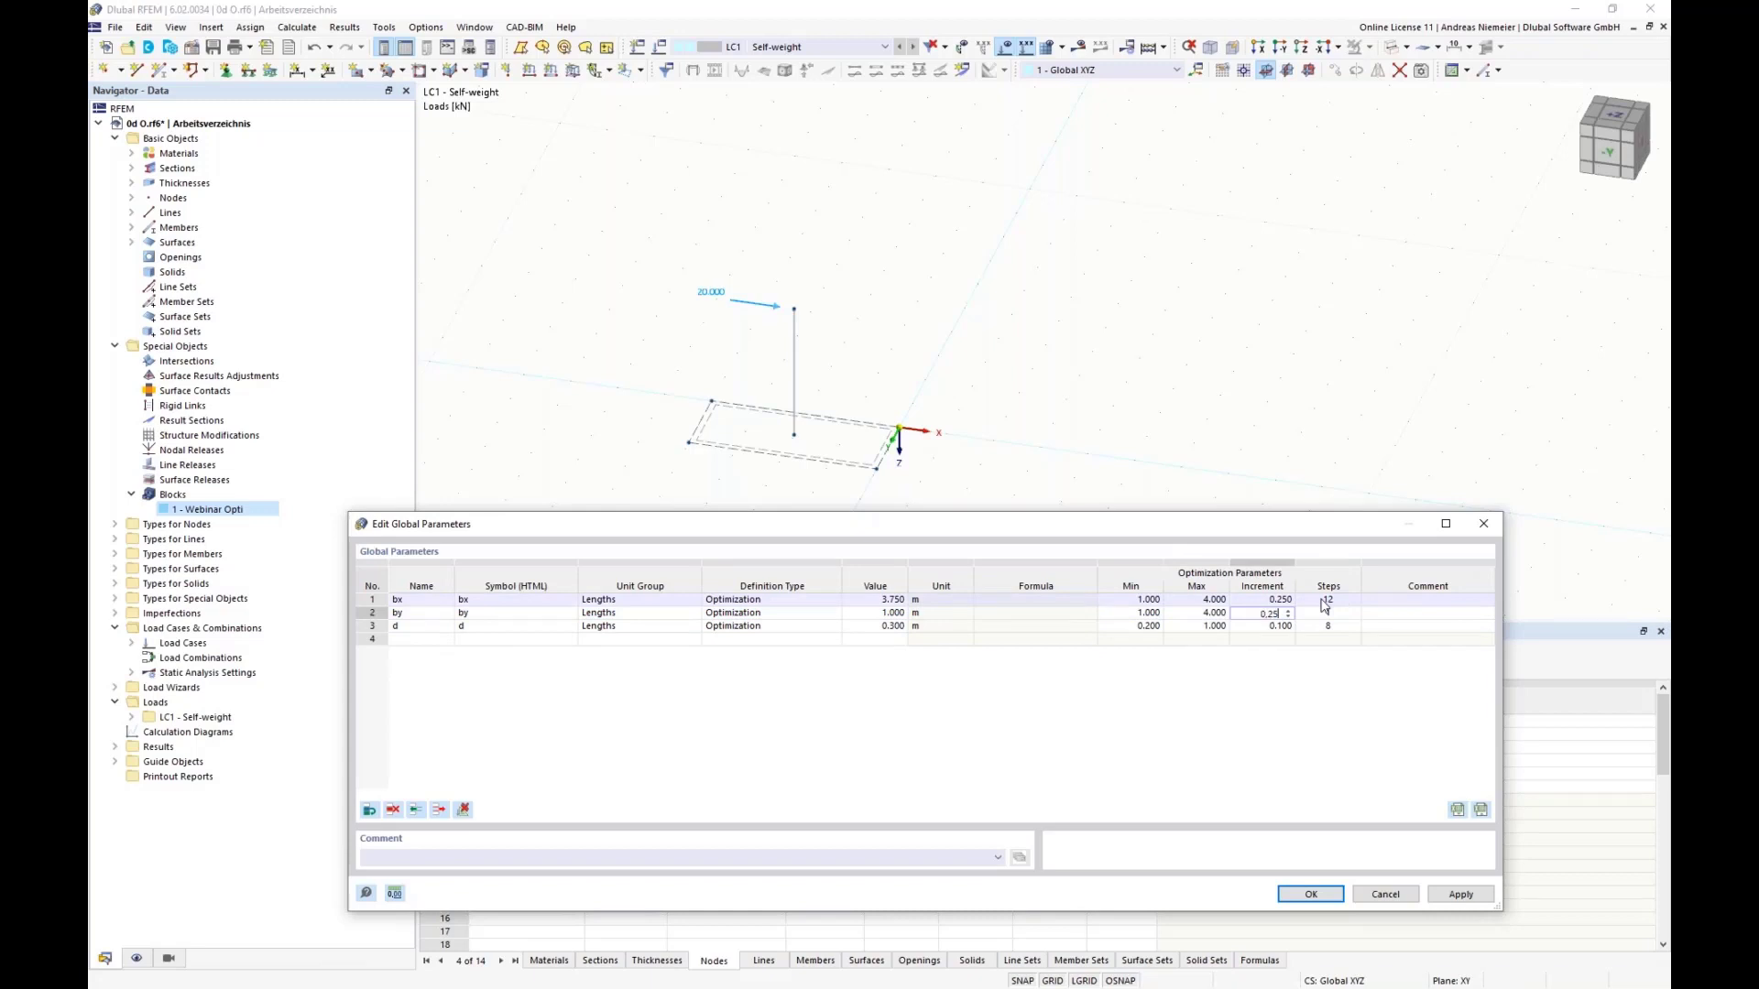
left_click(1451, 615)
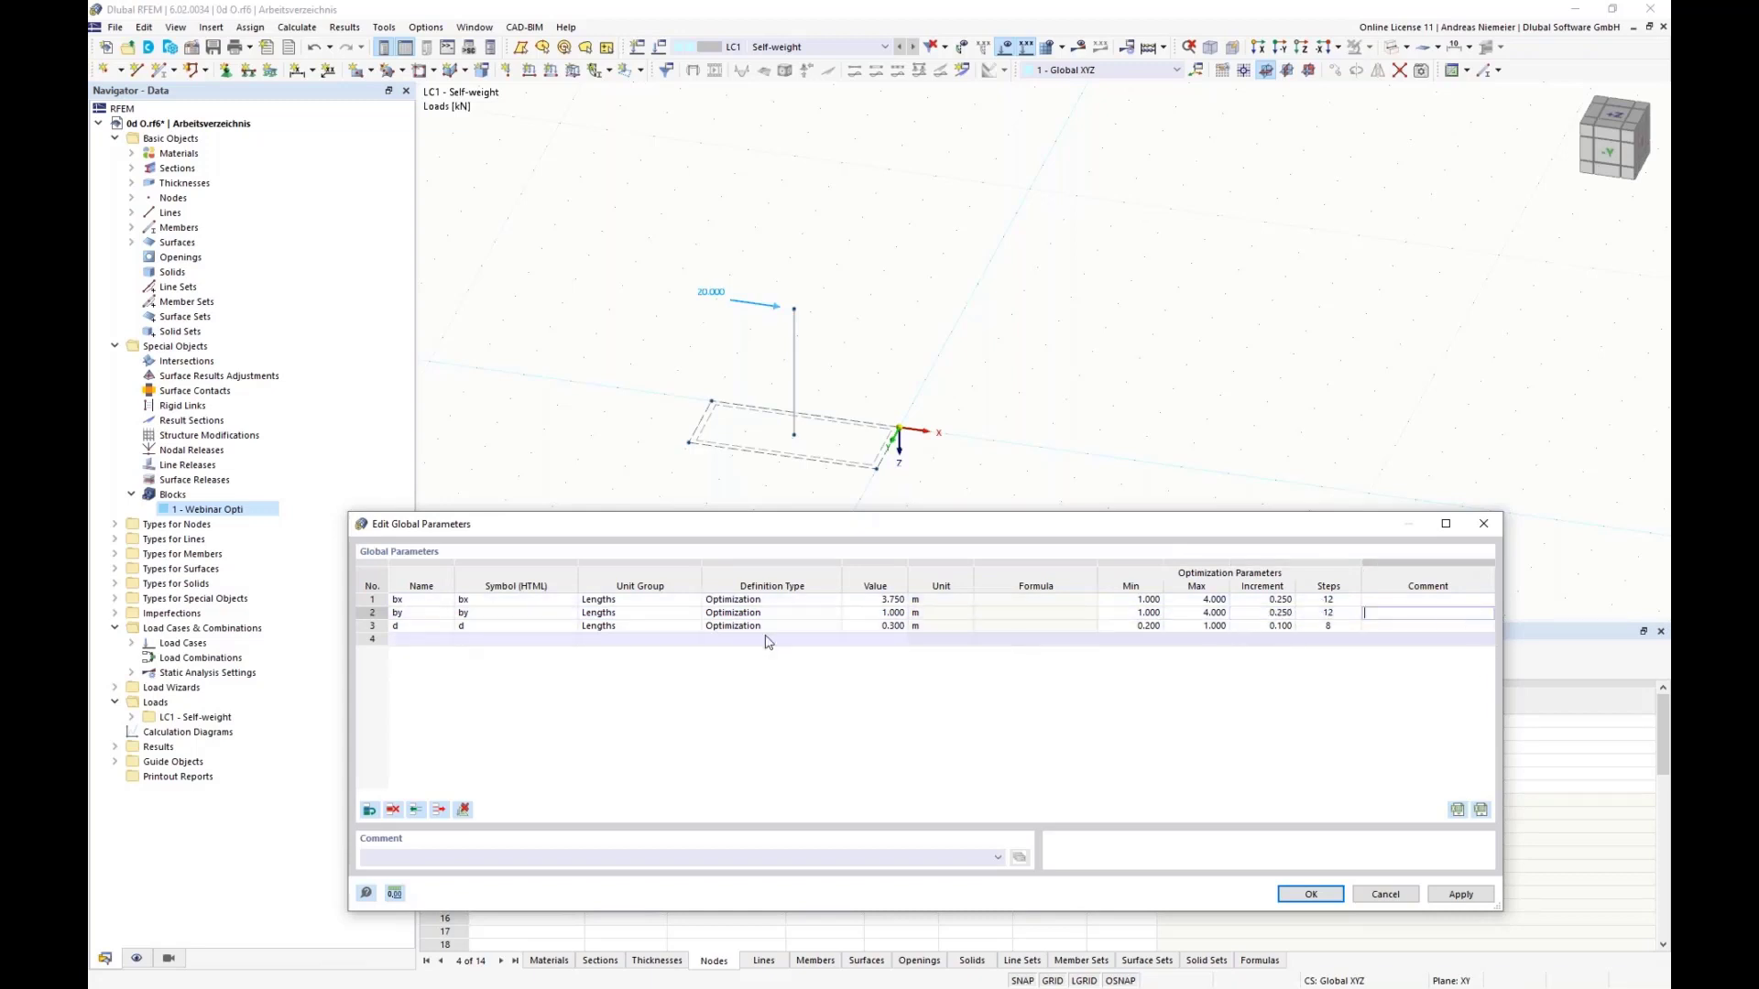
Step: Add a global parameter named form with the model unit group Integer and the value 2
left_click(412, 640)
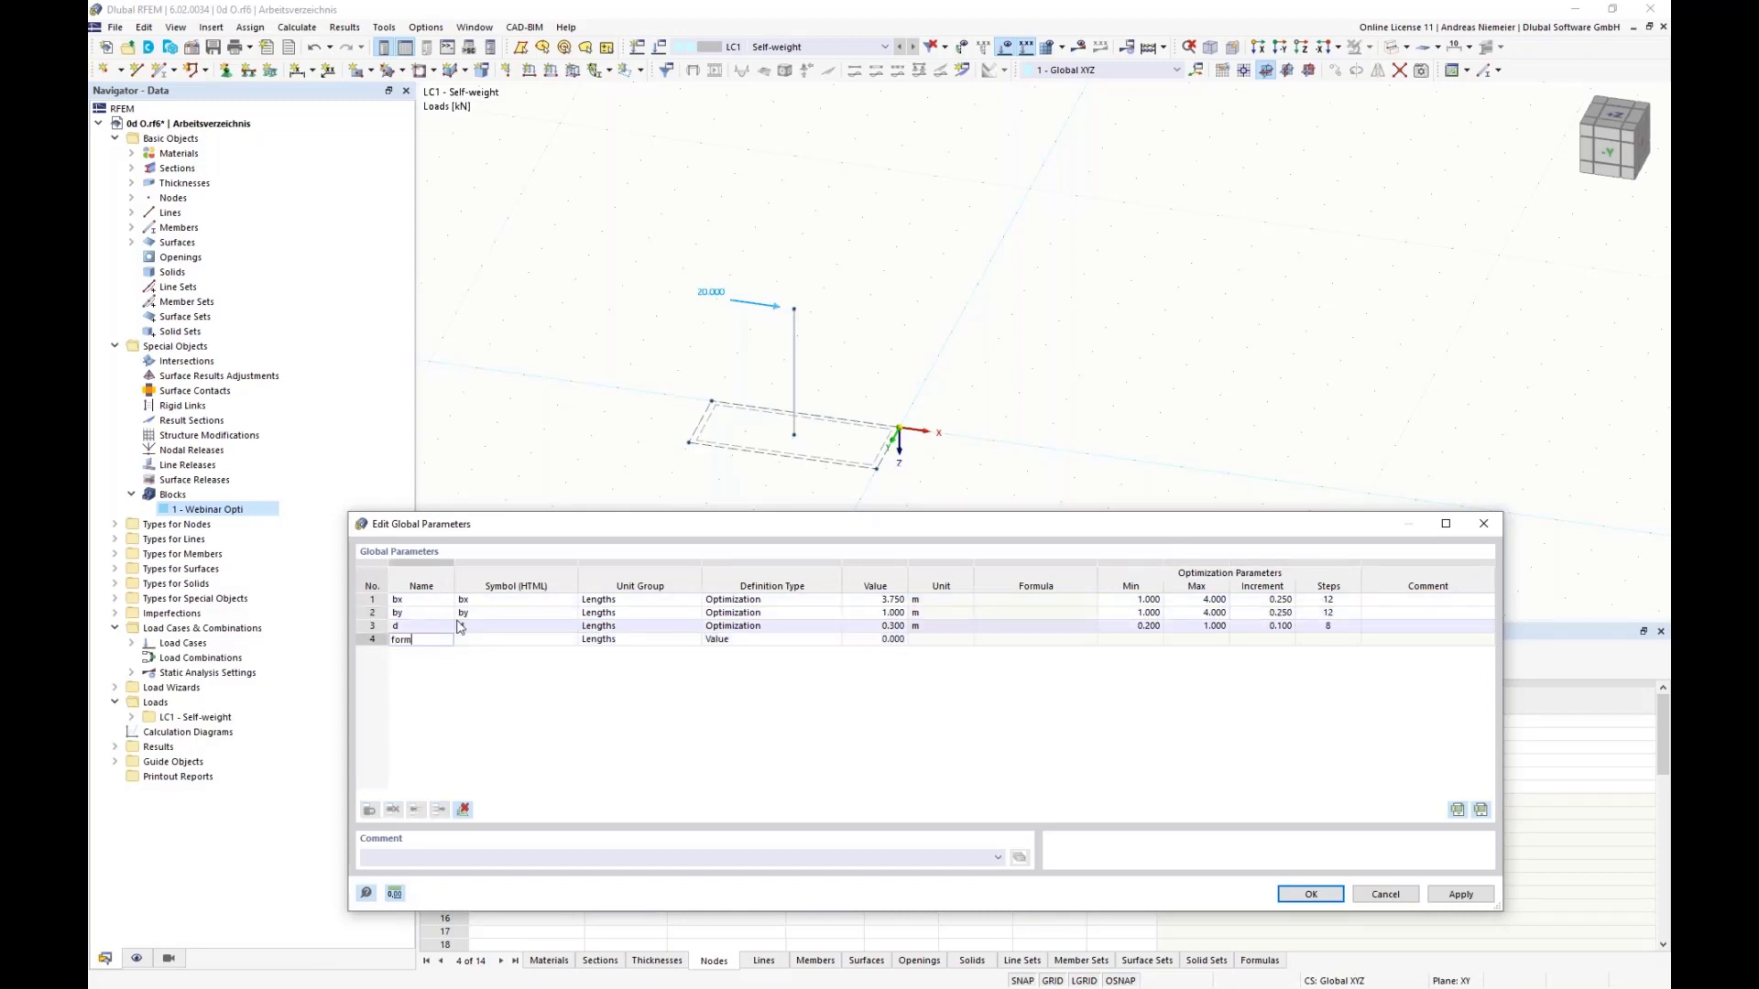
left_click(557, 598)
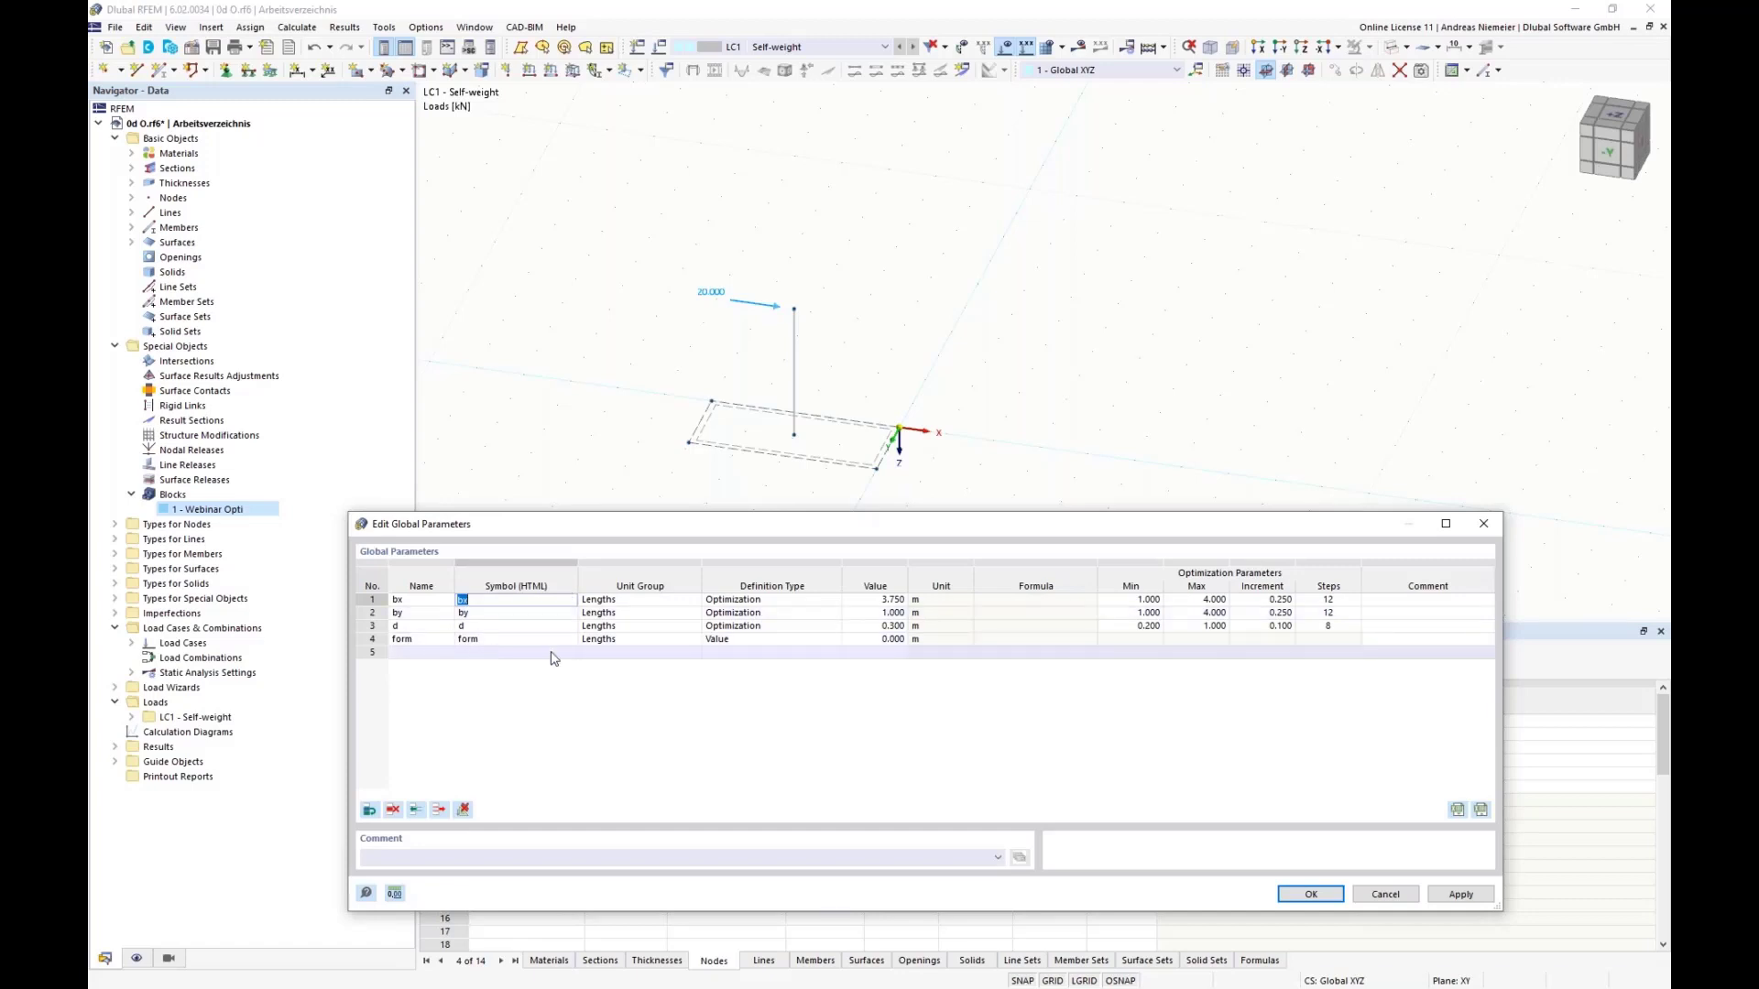
left_click(609, 640)
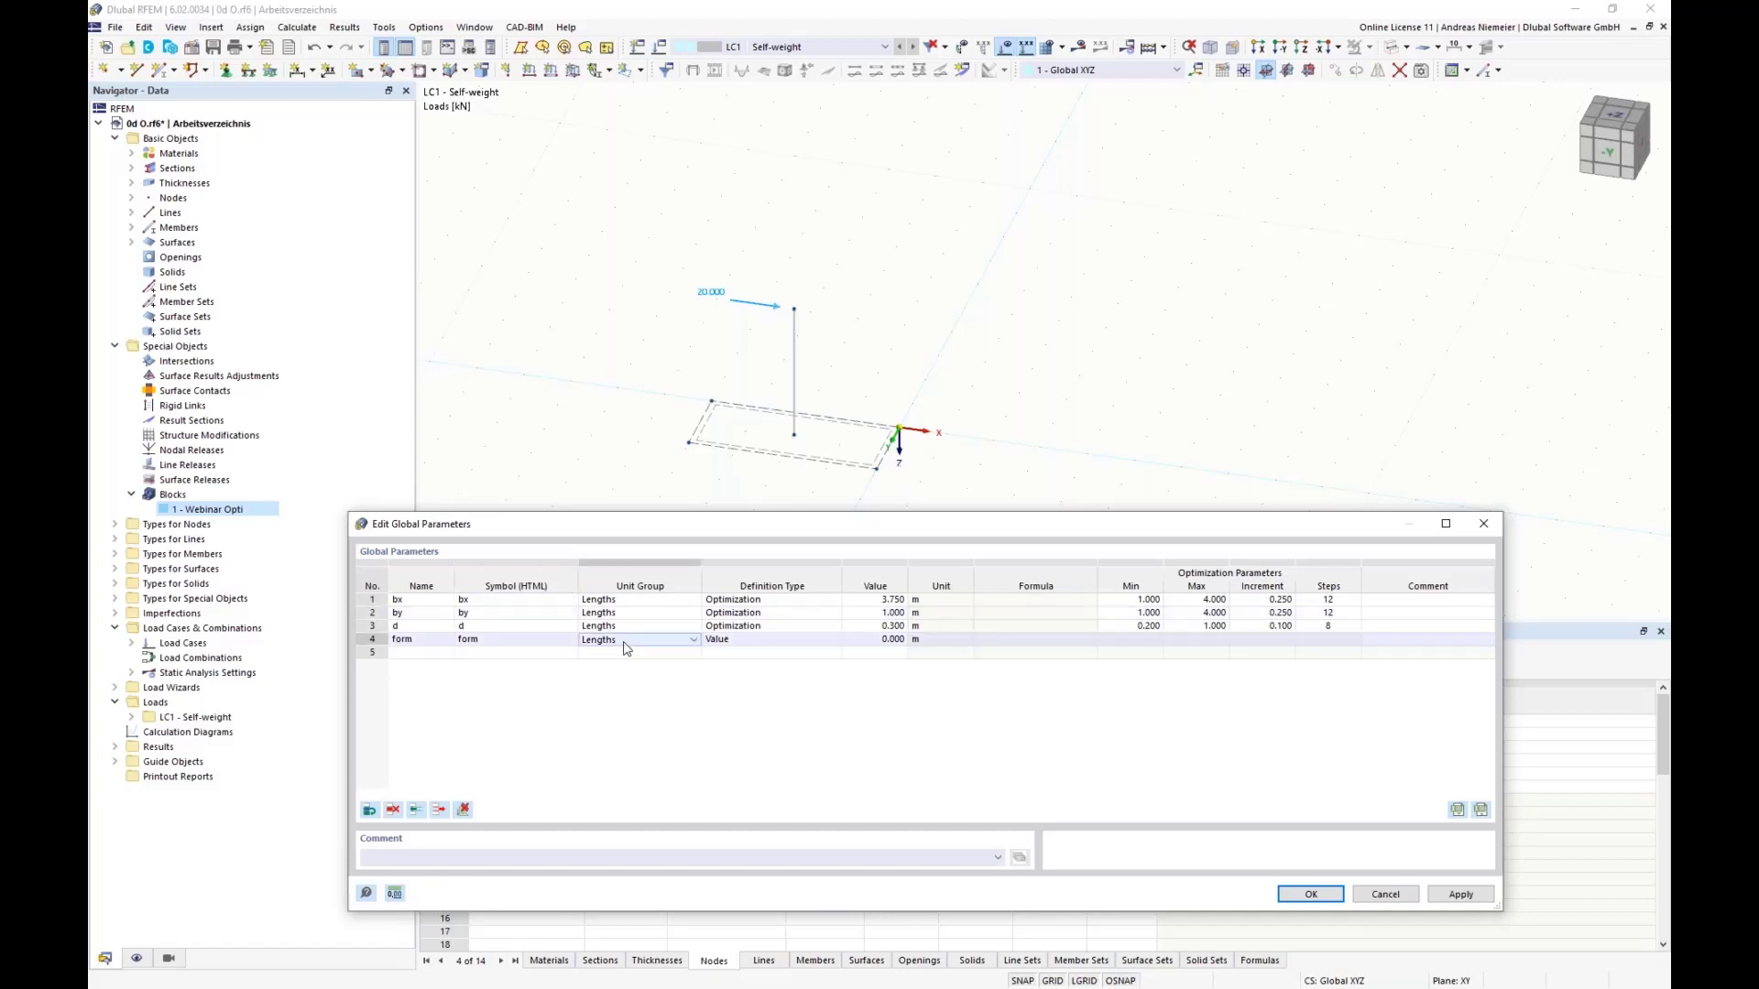
left_click(693, 640)
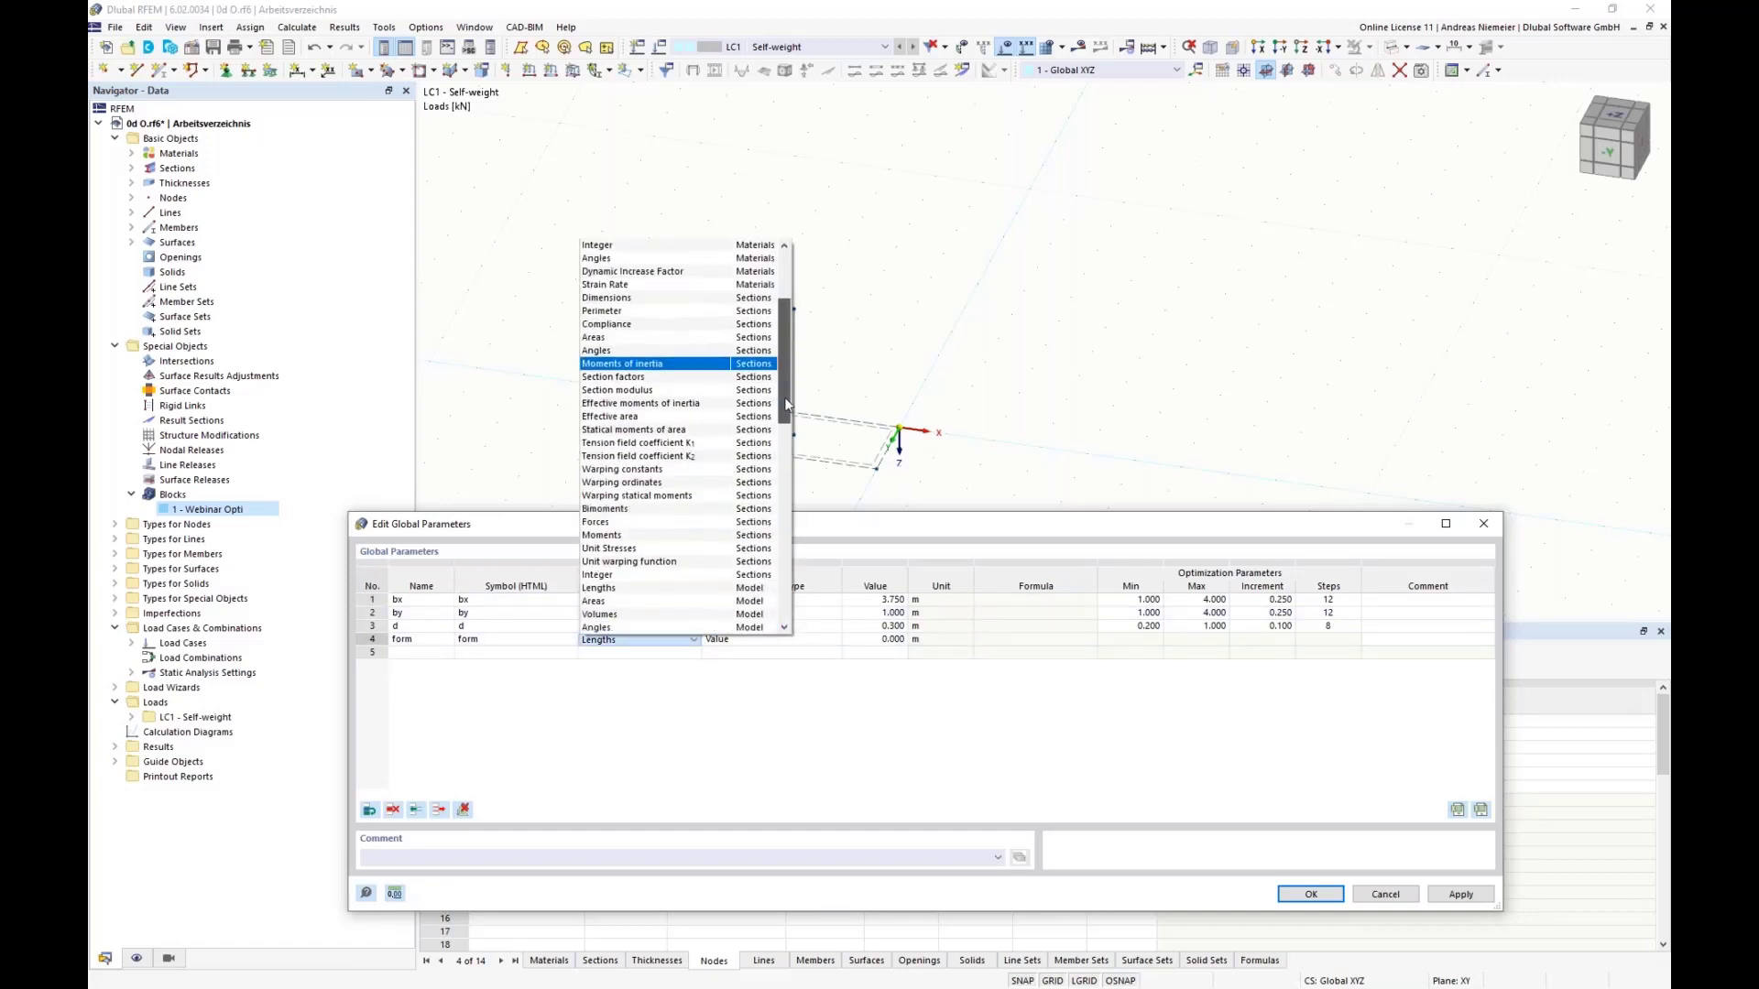
left_click_drag(785, 400, 780, 460)
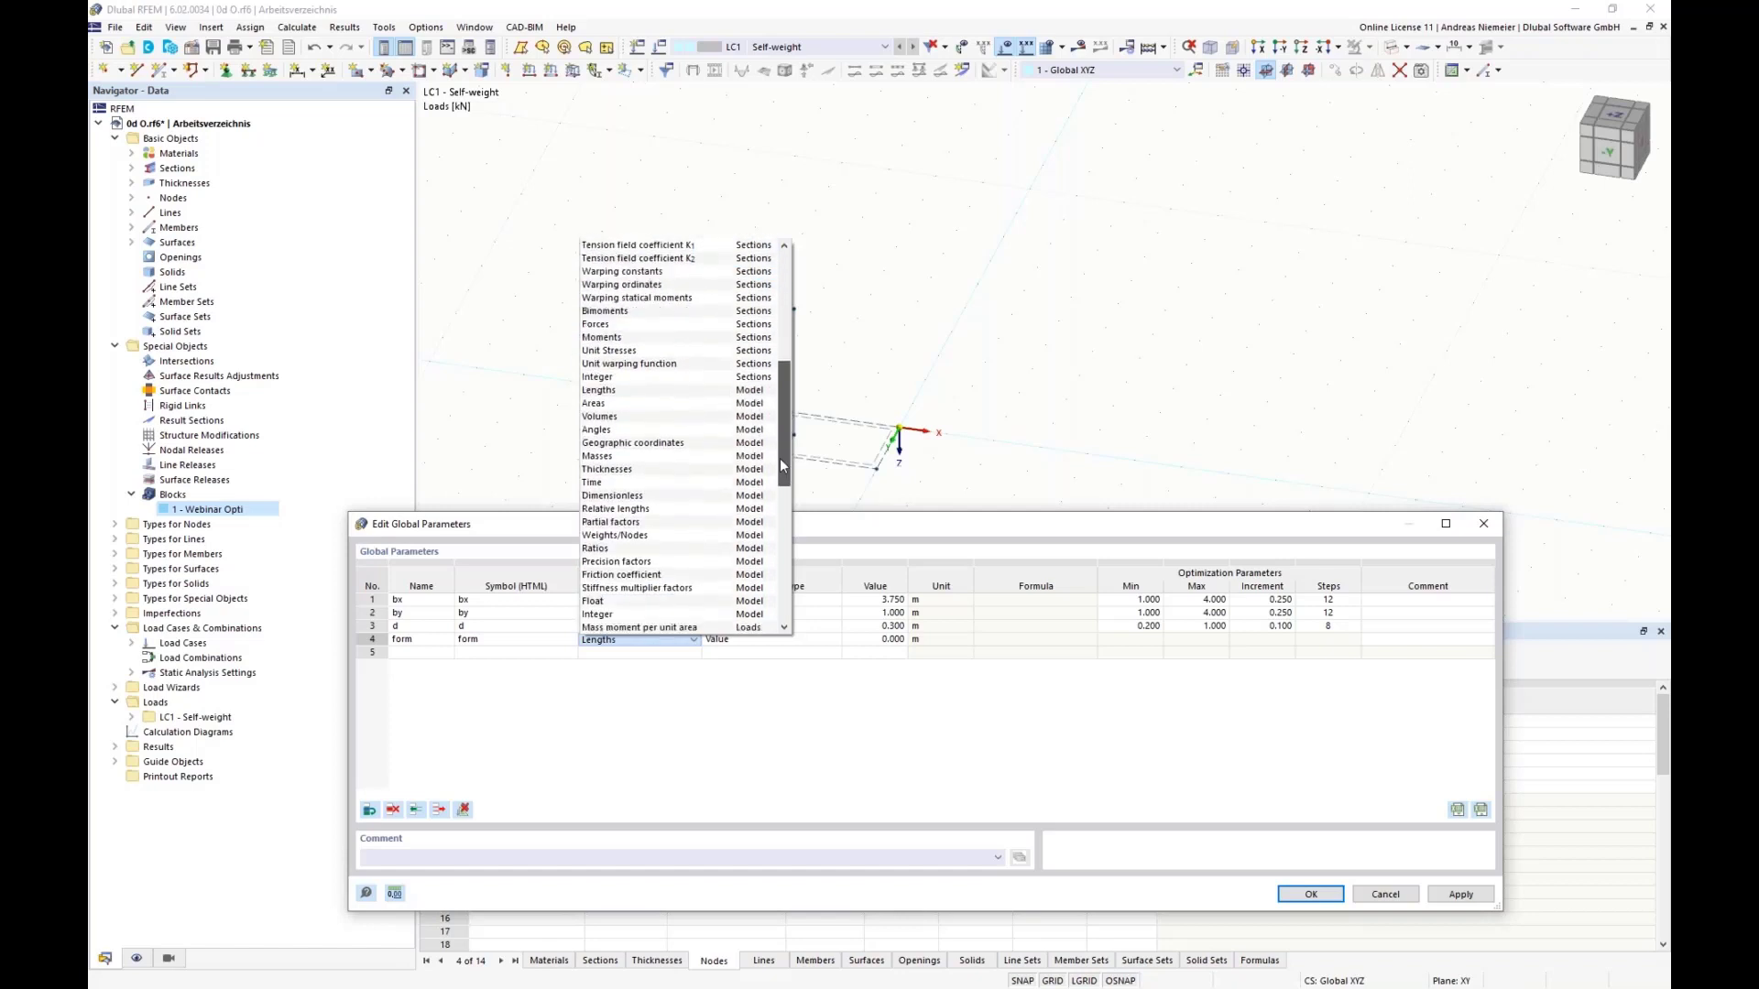
left_click(621, 616)
left_click(877, 640)
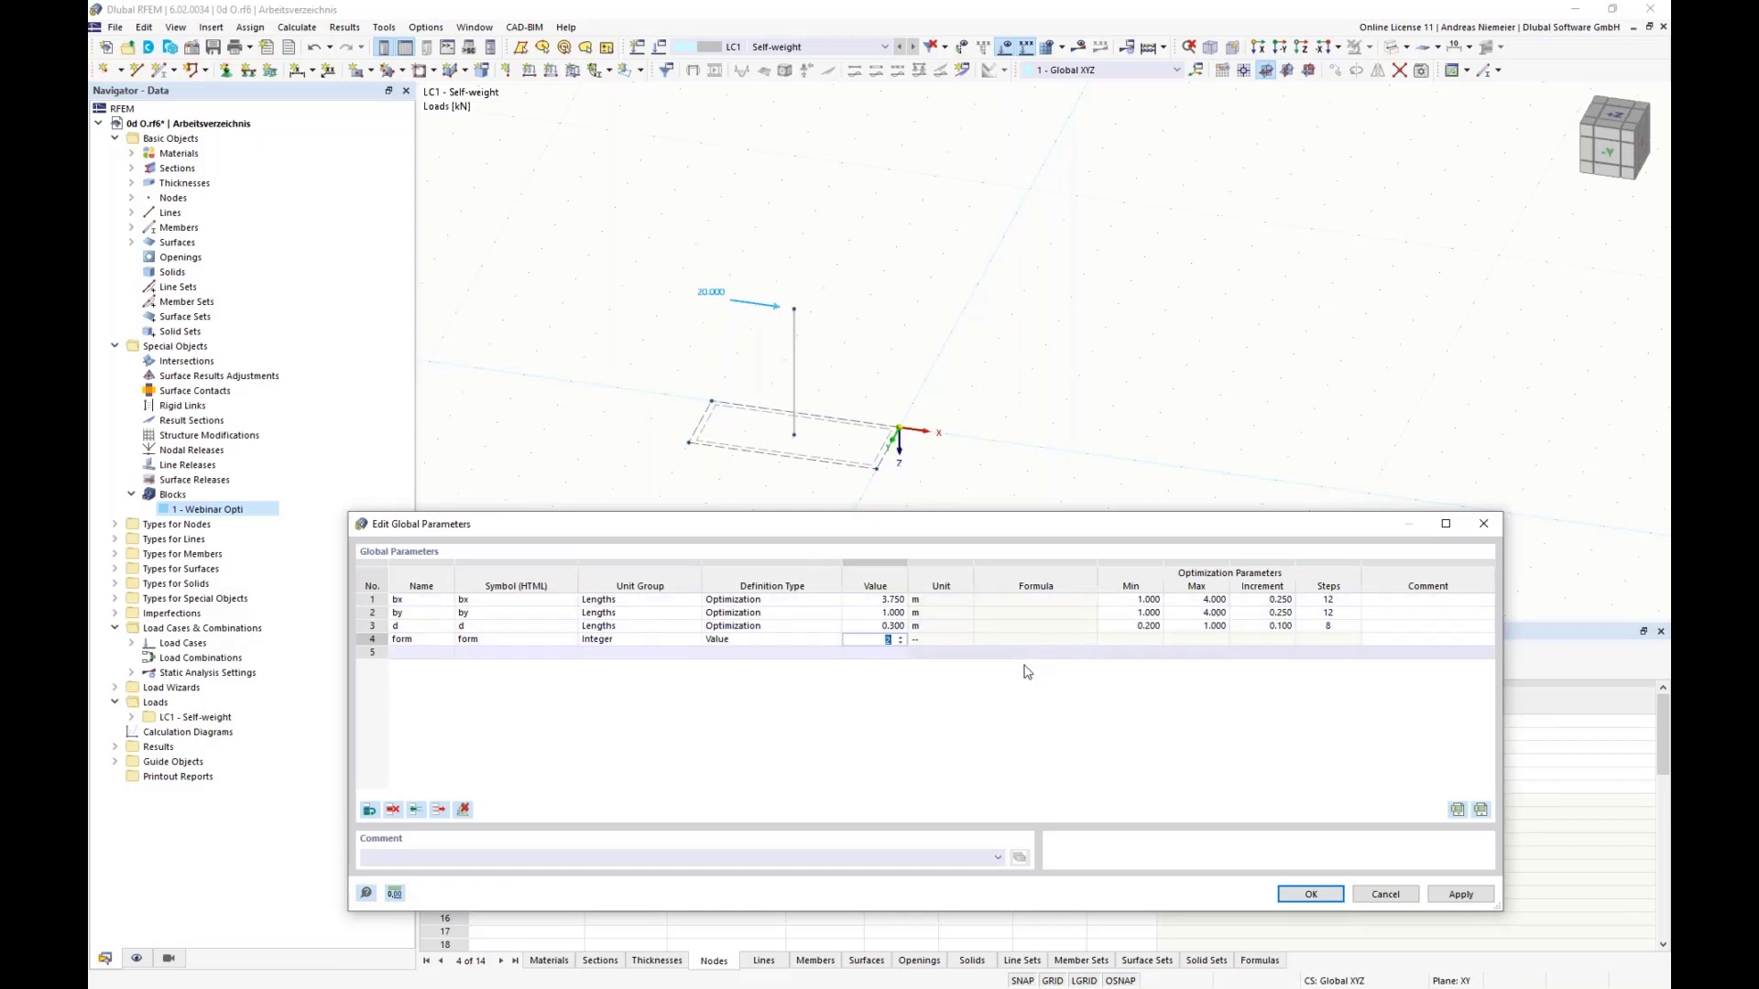
type("2")
Step: Make the form parameter an Optimization type ranging from 1 to 3 in increments of 1, and accept the global parameters
left_click(1142, 643)
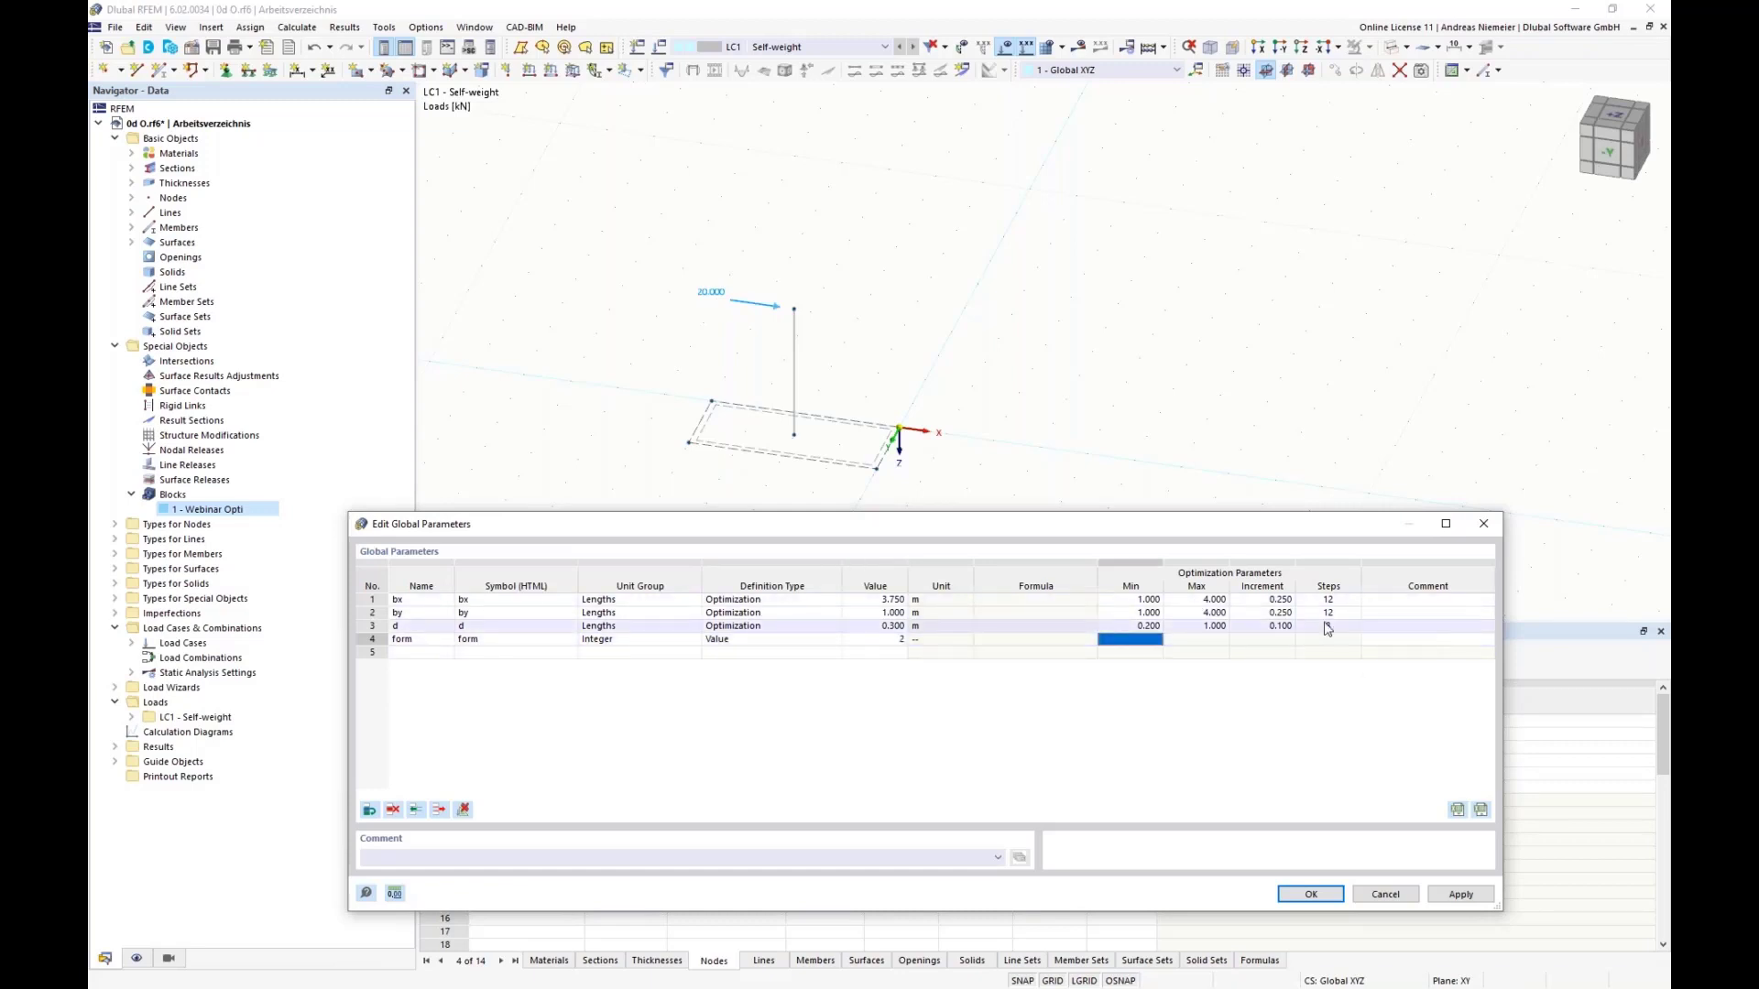
left_click(790, 640)
left_click(832, 641)
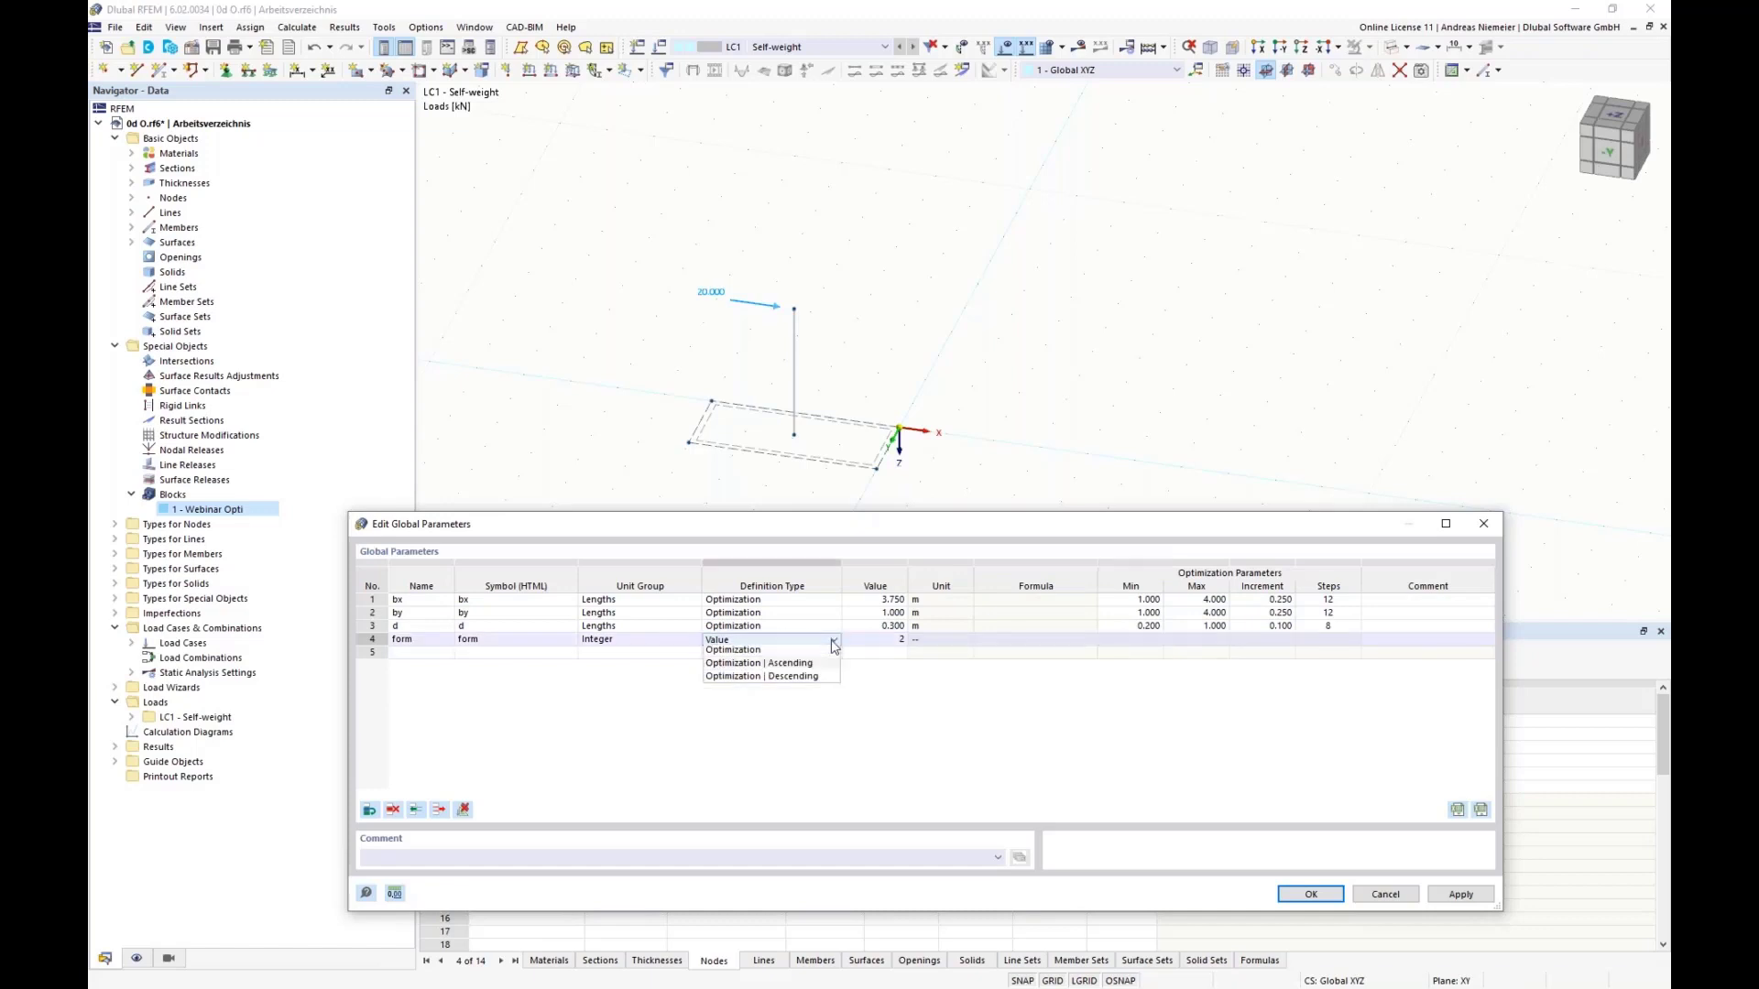
left_click(733, 650)
left_click(1123, 640)
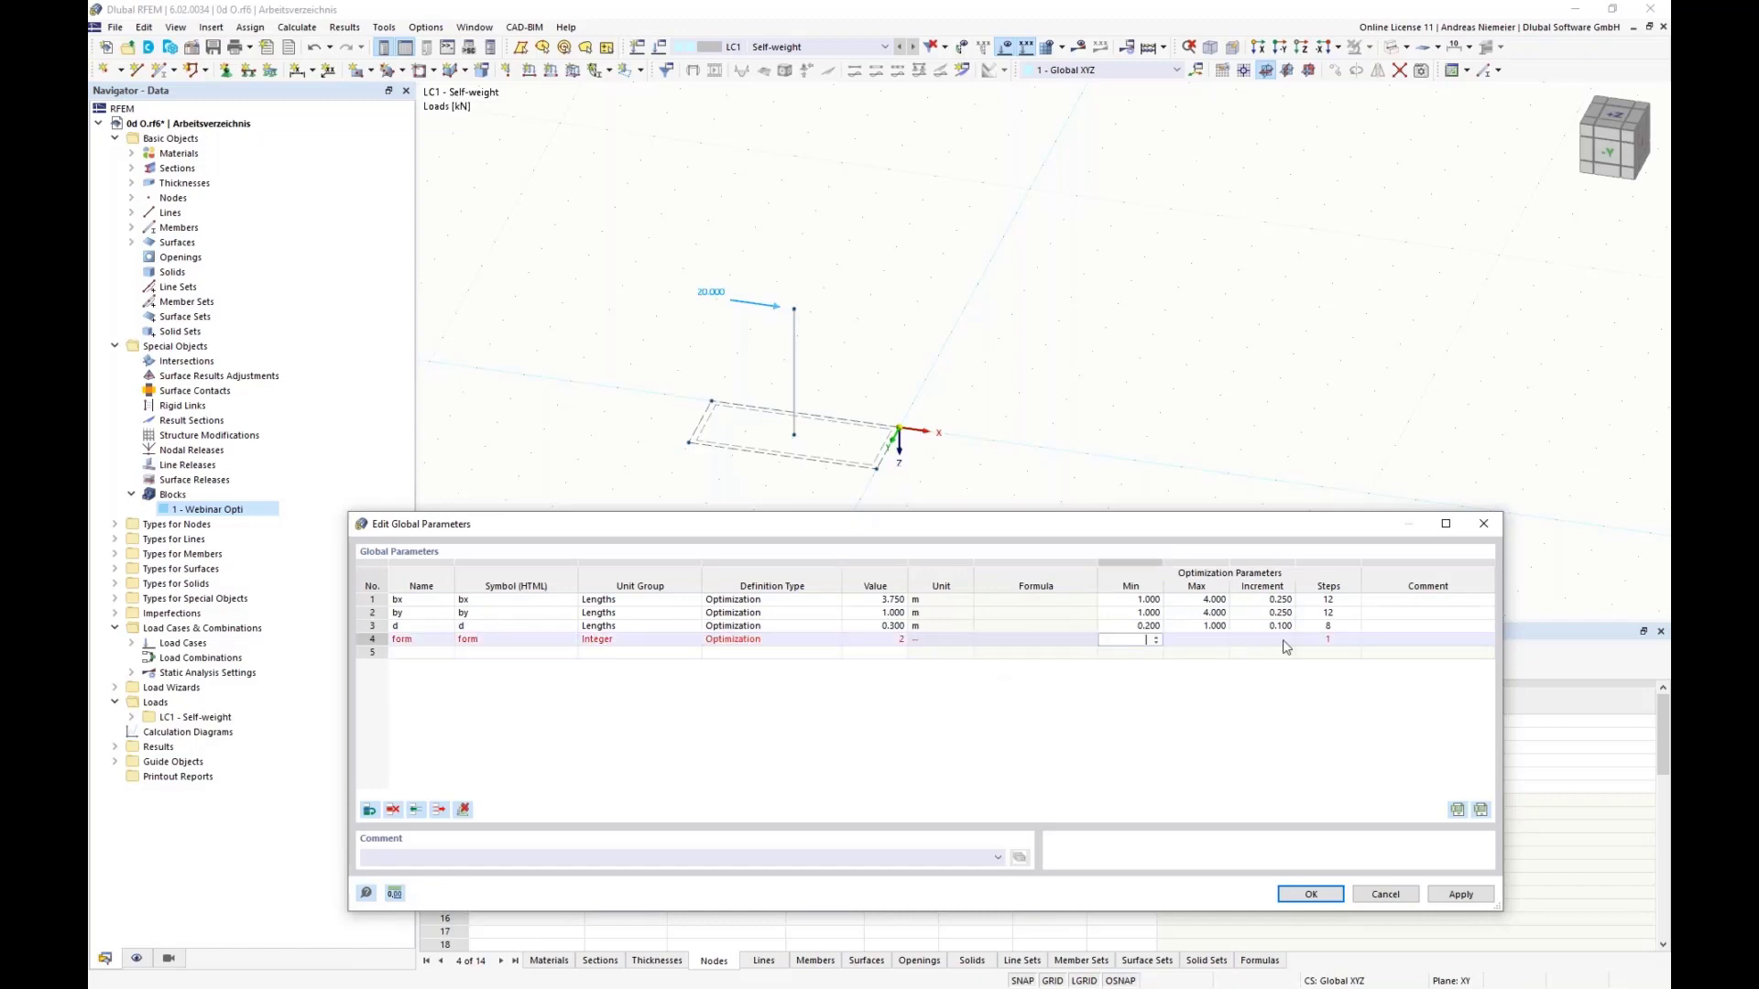
type("1")
key("Tab")
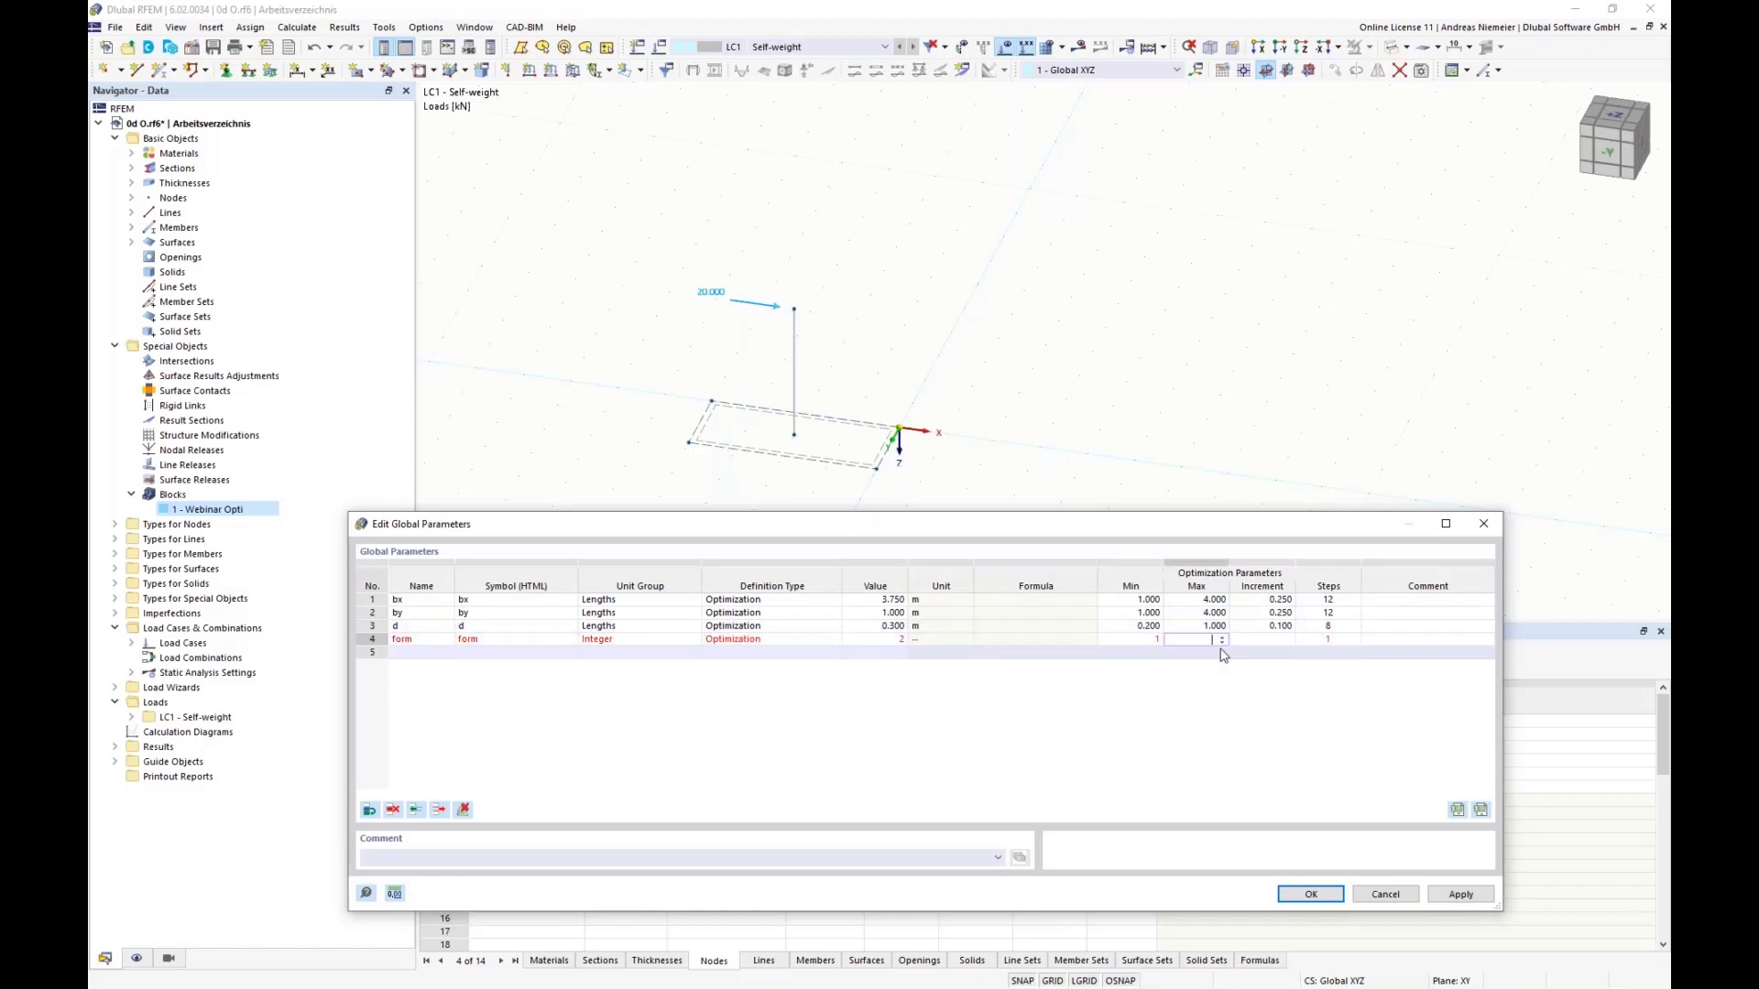
type("3")
key("Tab")
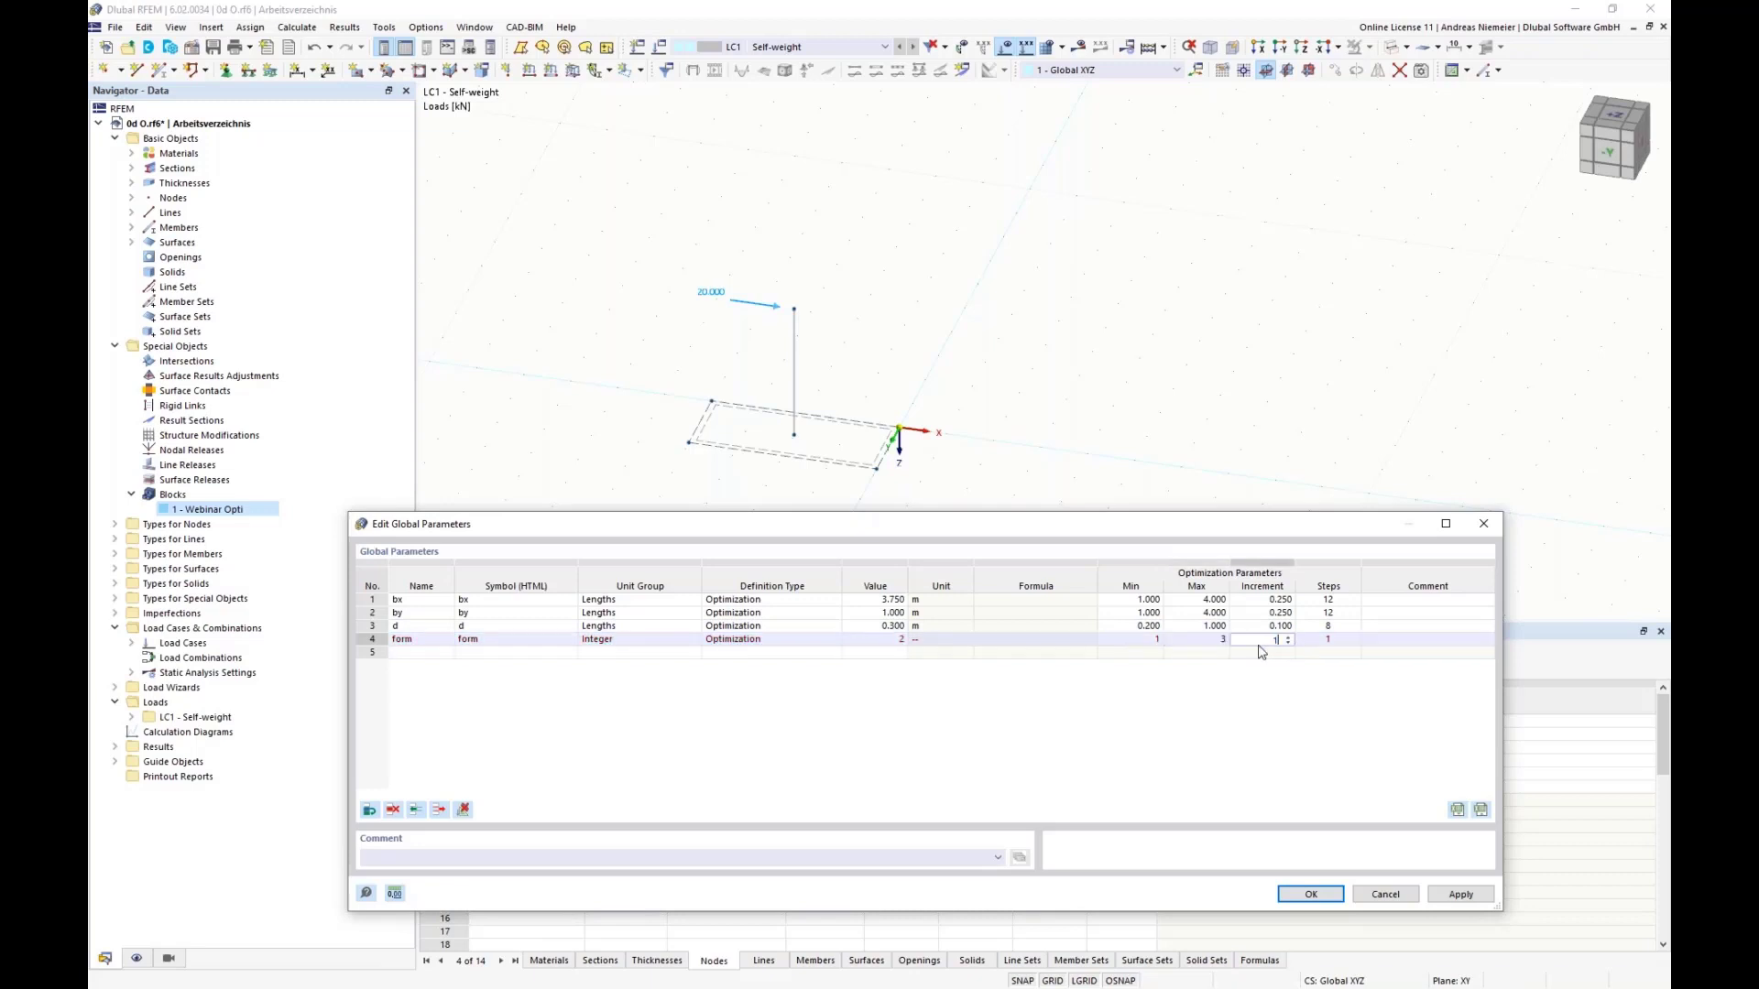
type("1")
key("Tab")
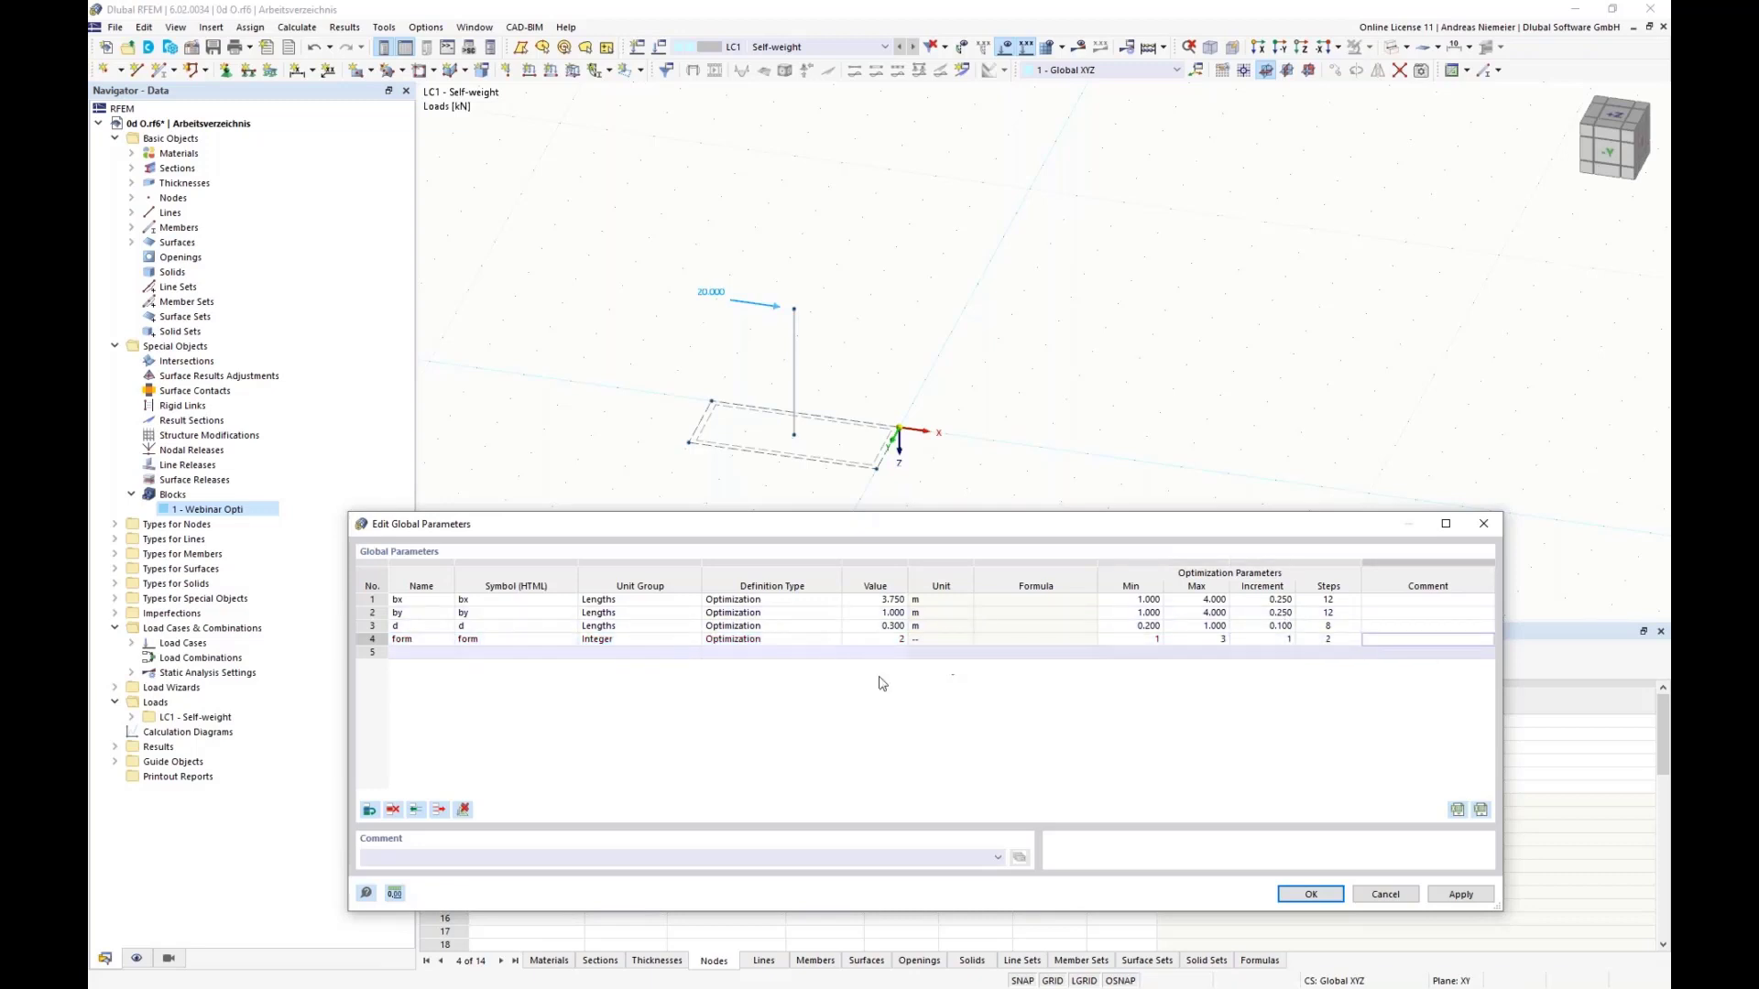
left_click(1311, 894)
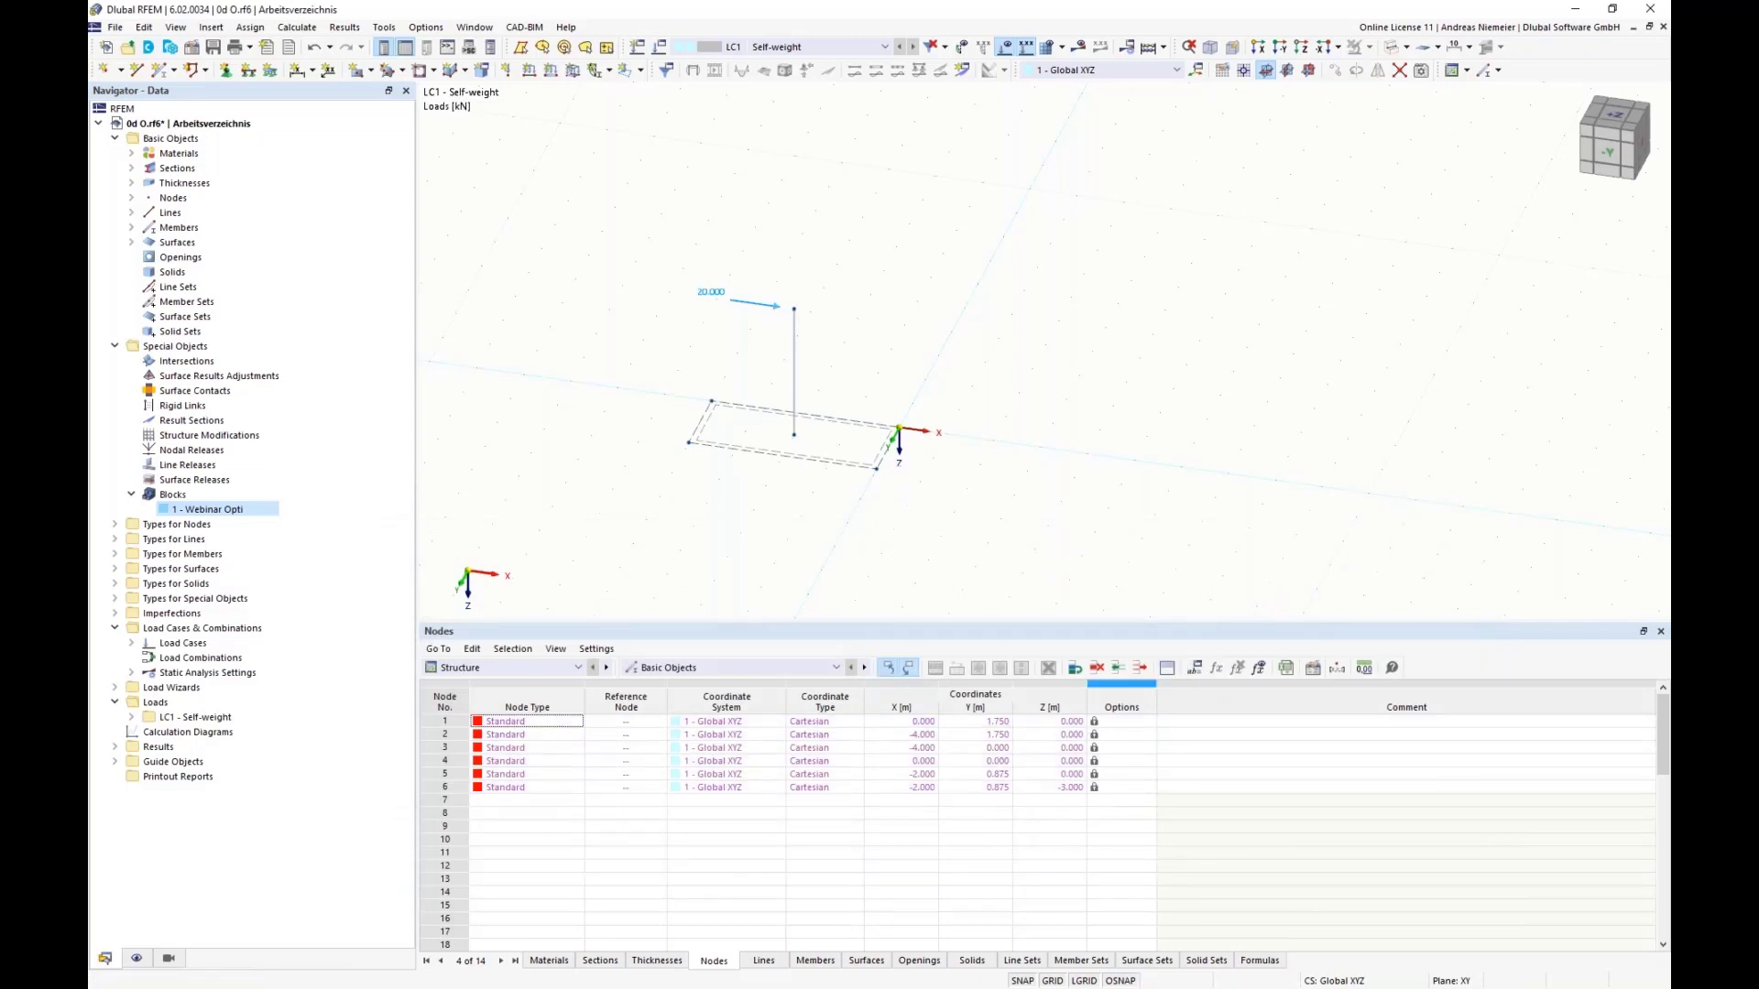
Step: In the Webinar Opti block's structure parameters, link the foundation widths to the global parameters with the formulas =bx and =by
double_click(224, 511)
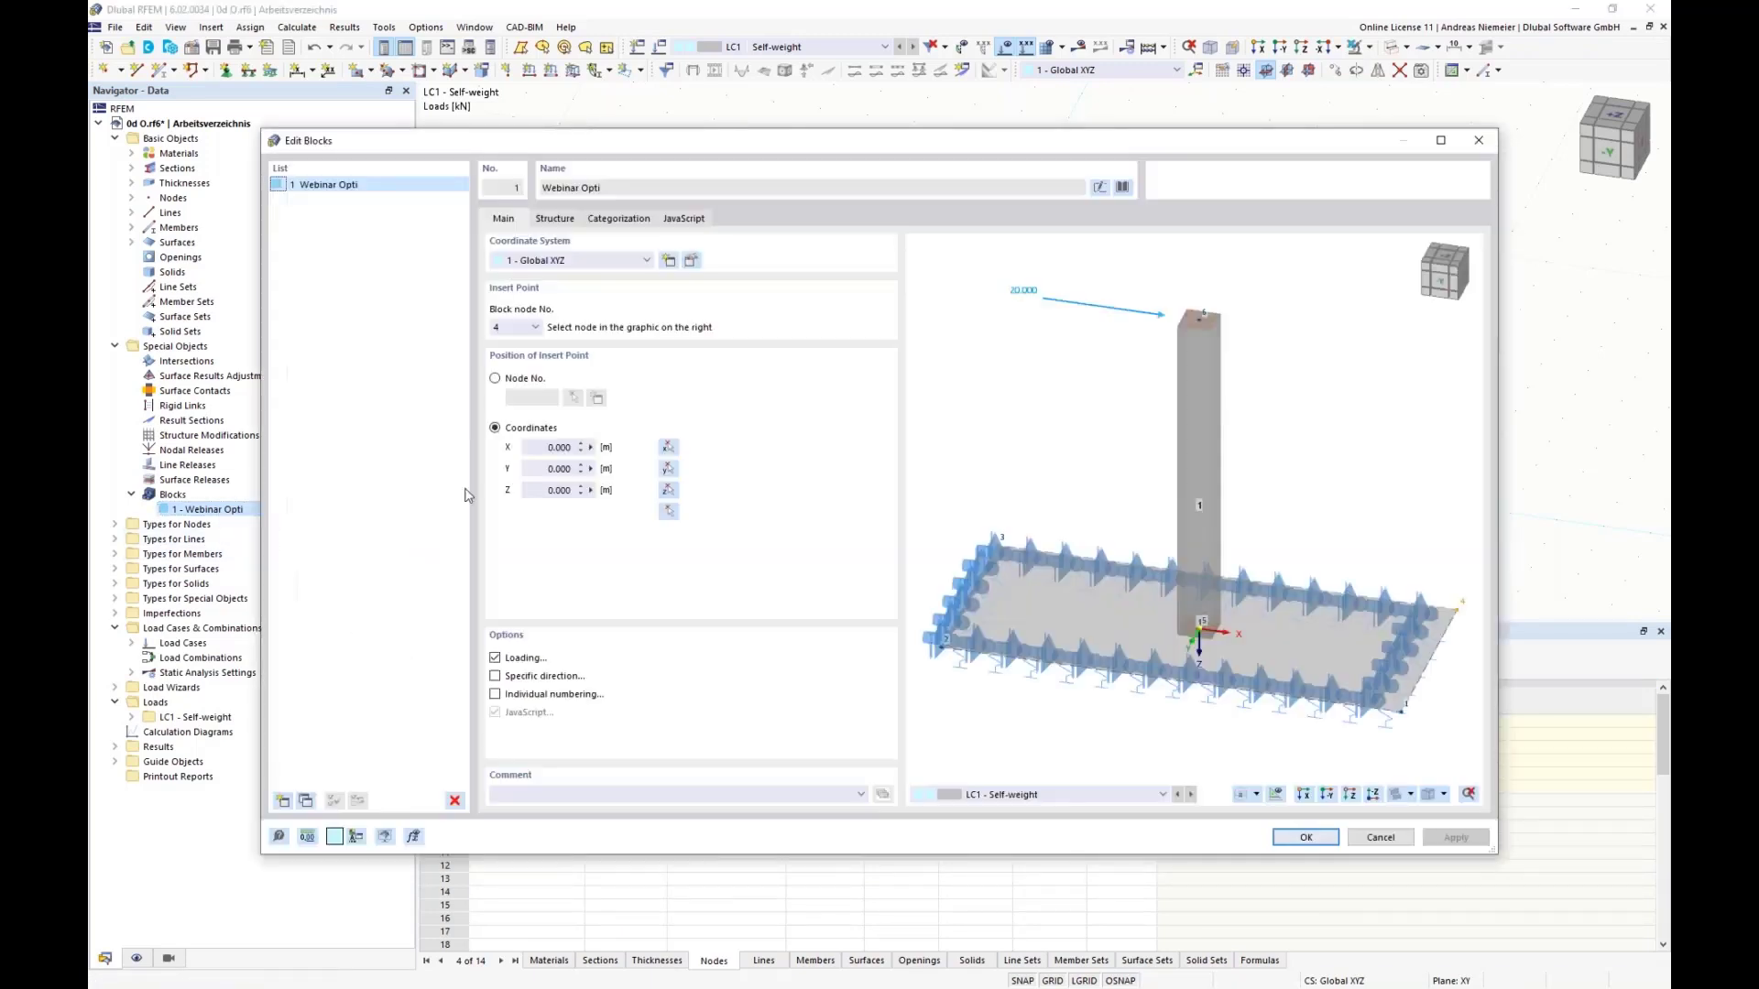
left_click(555, 218)
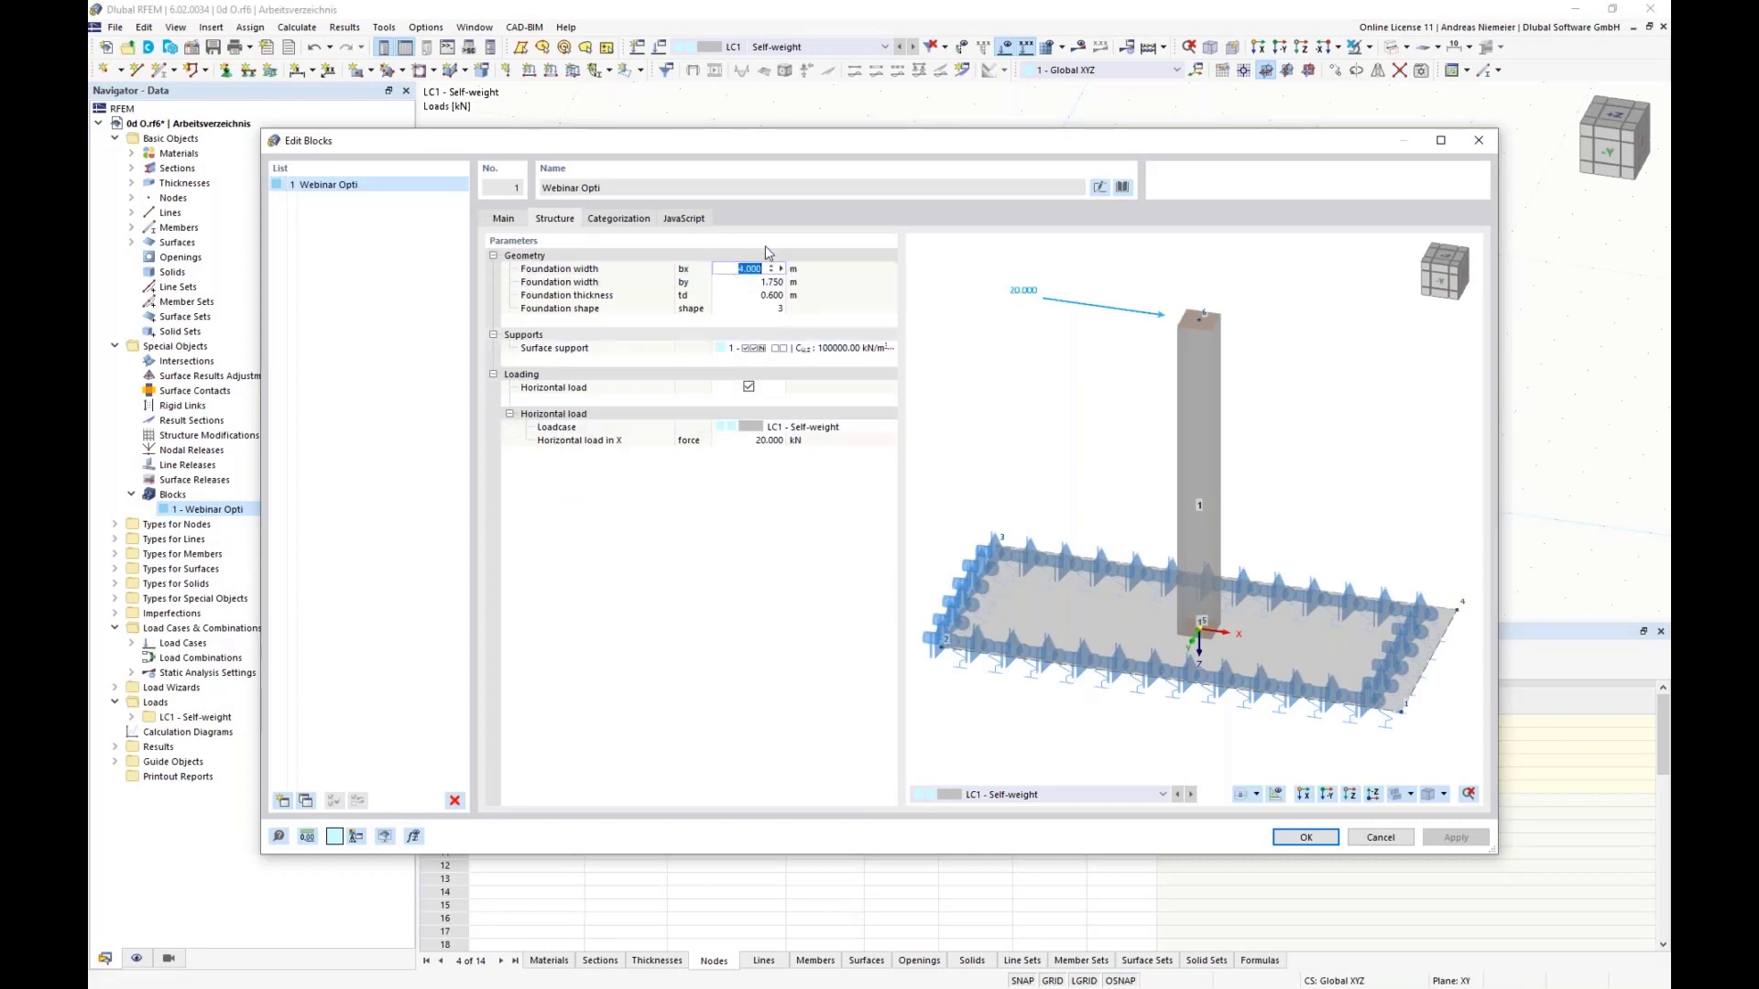
type("=bx")
key("Return")
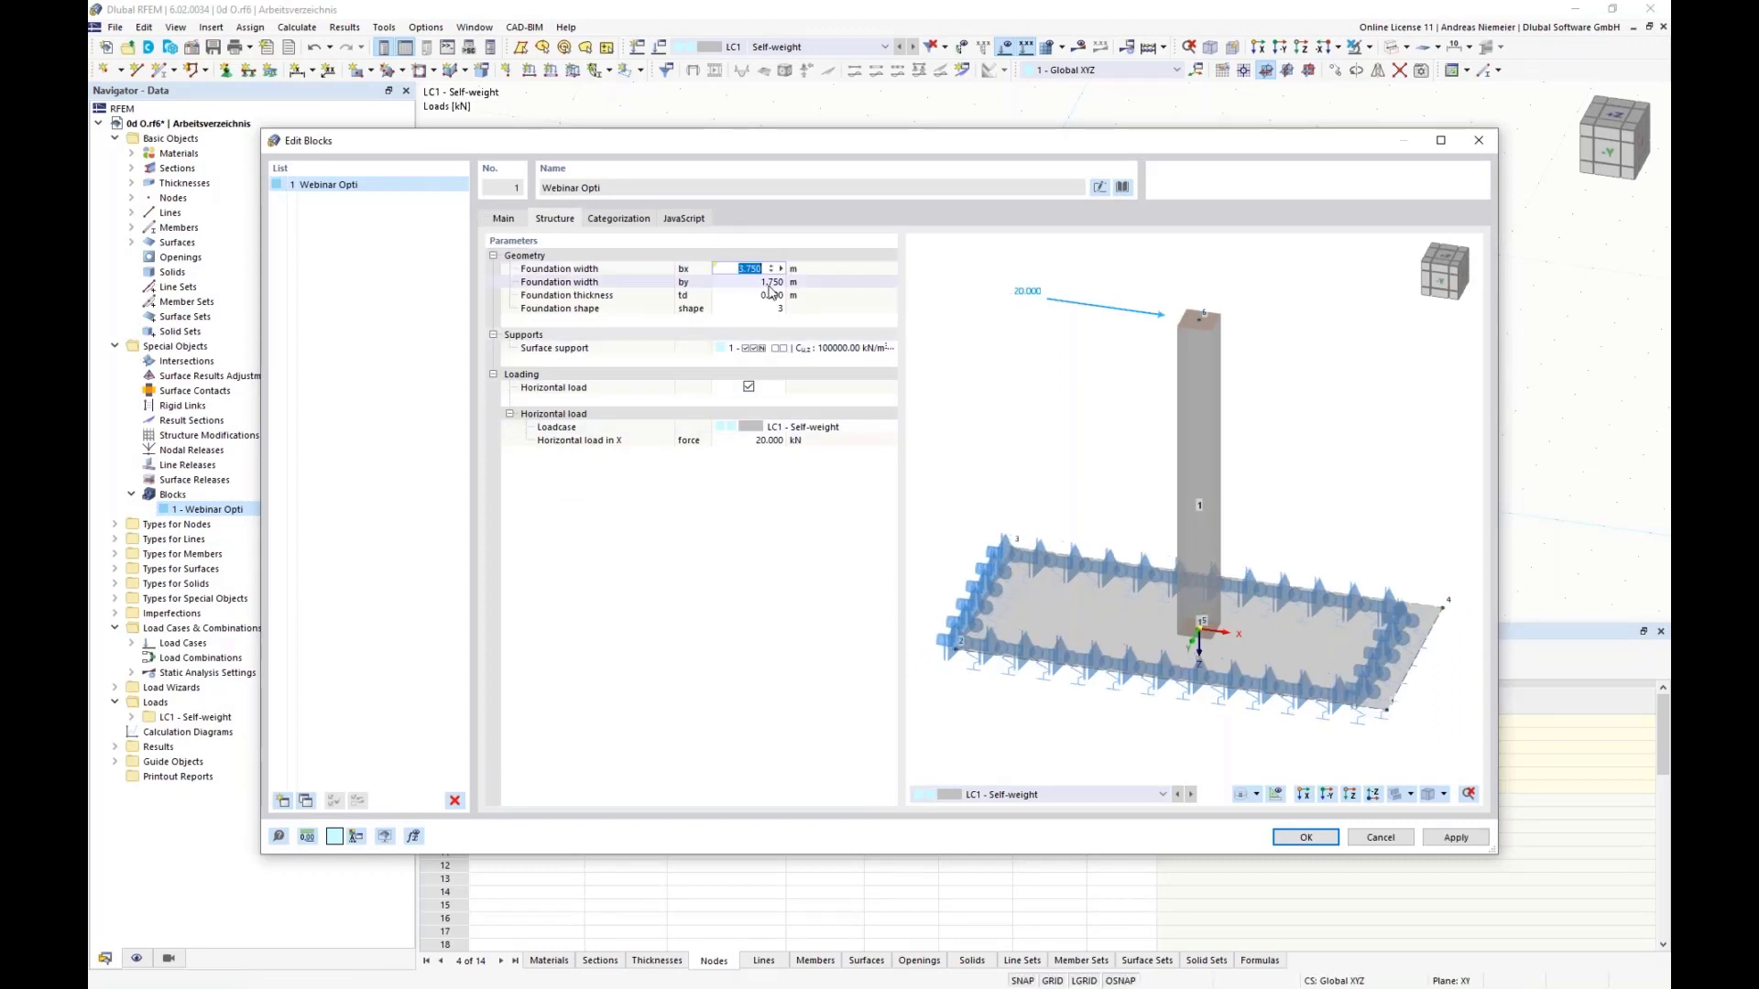
left_click(740, 284)
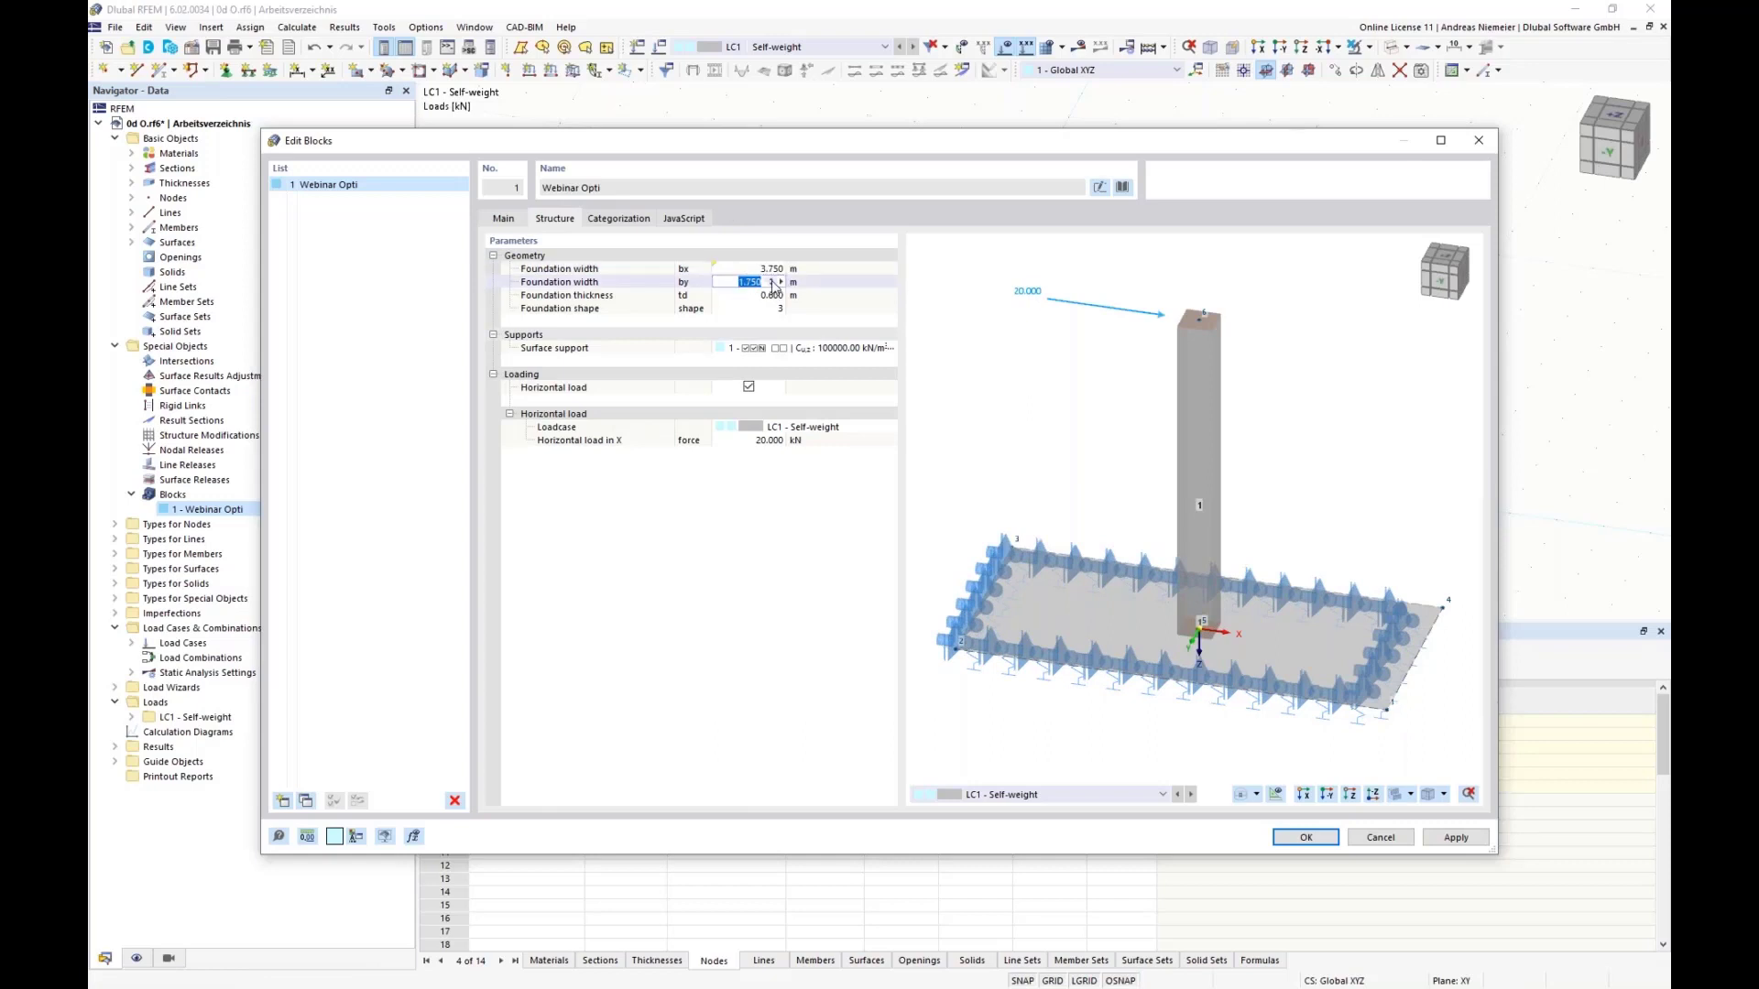
type("=")
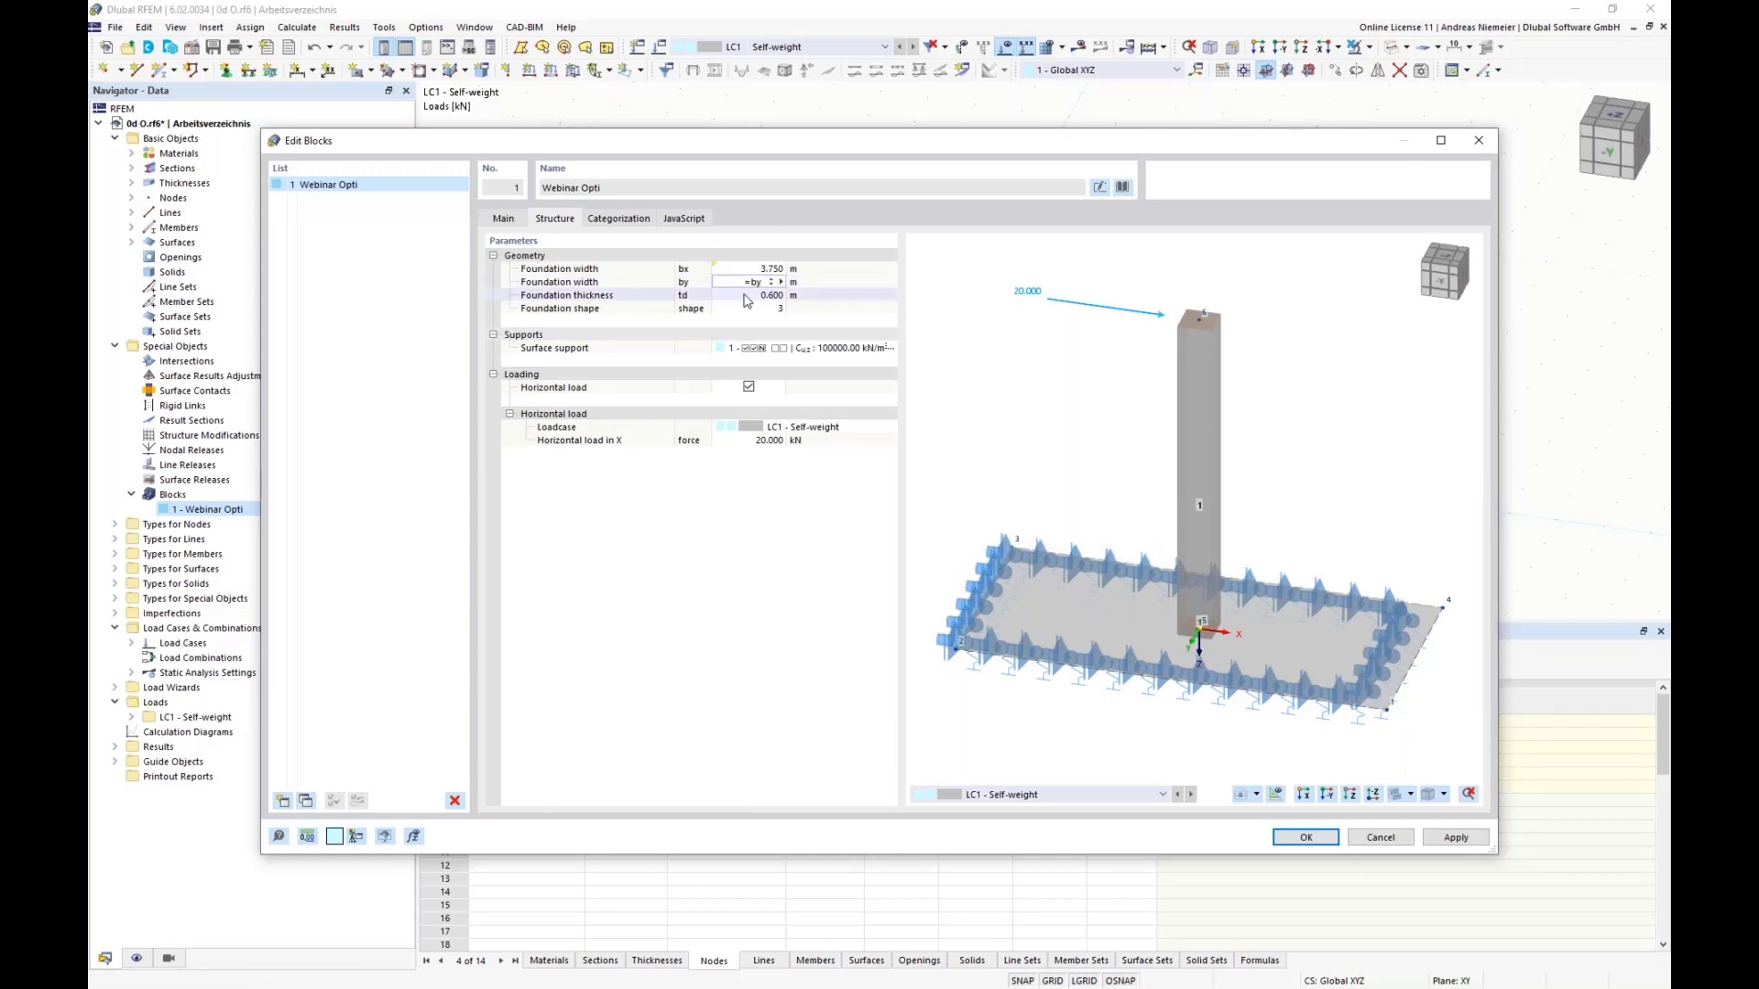
type("by")
key("Return")
Step: Link the block's foundation thickness td to global parameter d and its foundation shape to form, and accept the block
left_click(749, 295)
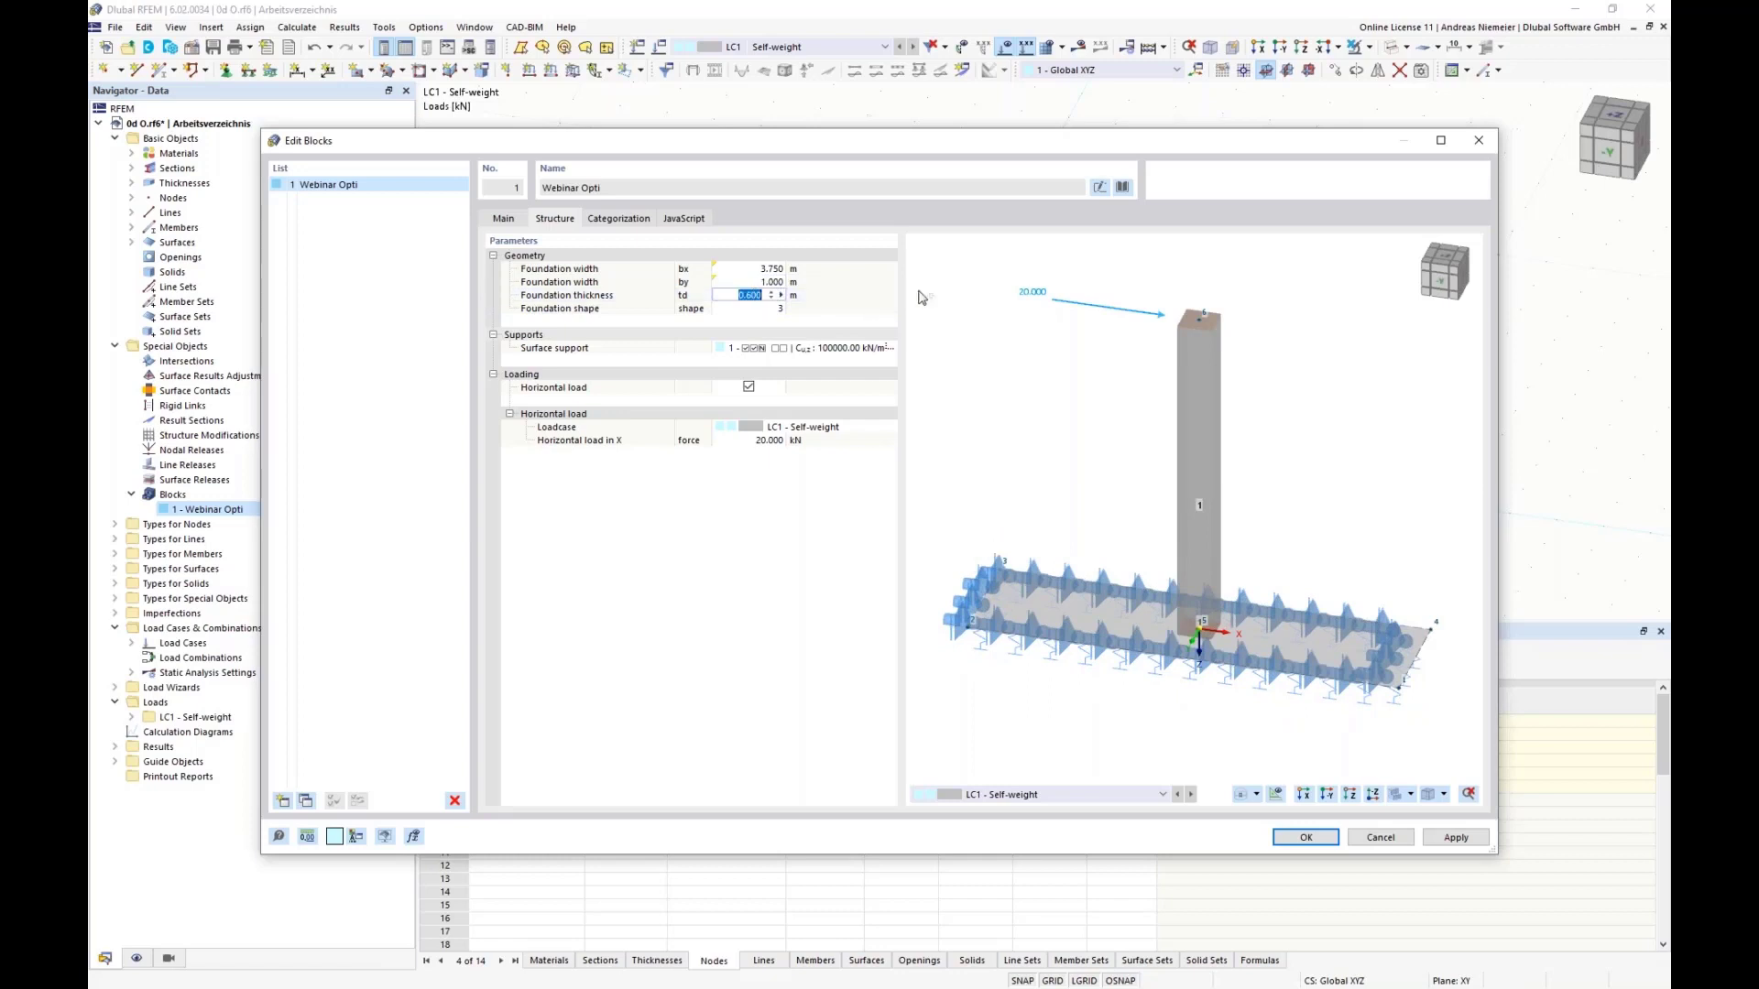
type("=d")
key("Return")
key("Return")
key("Return")
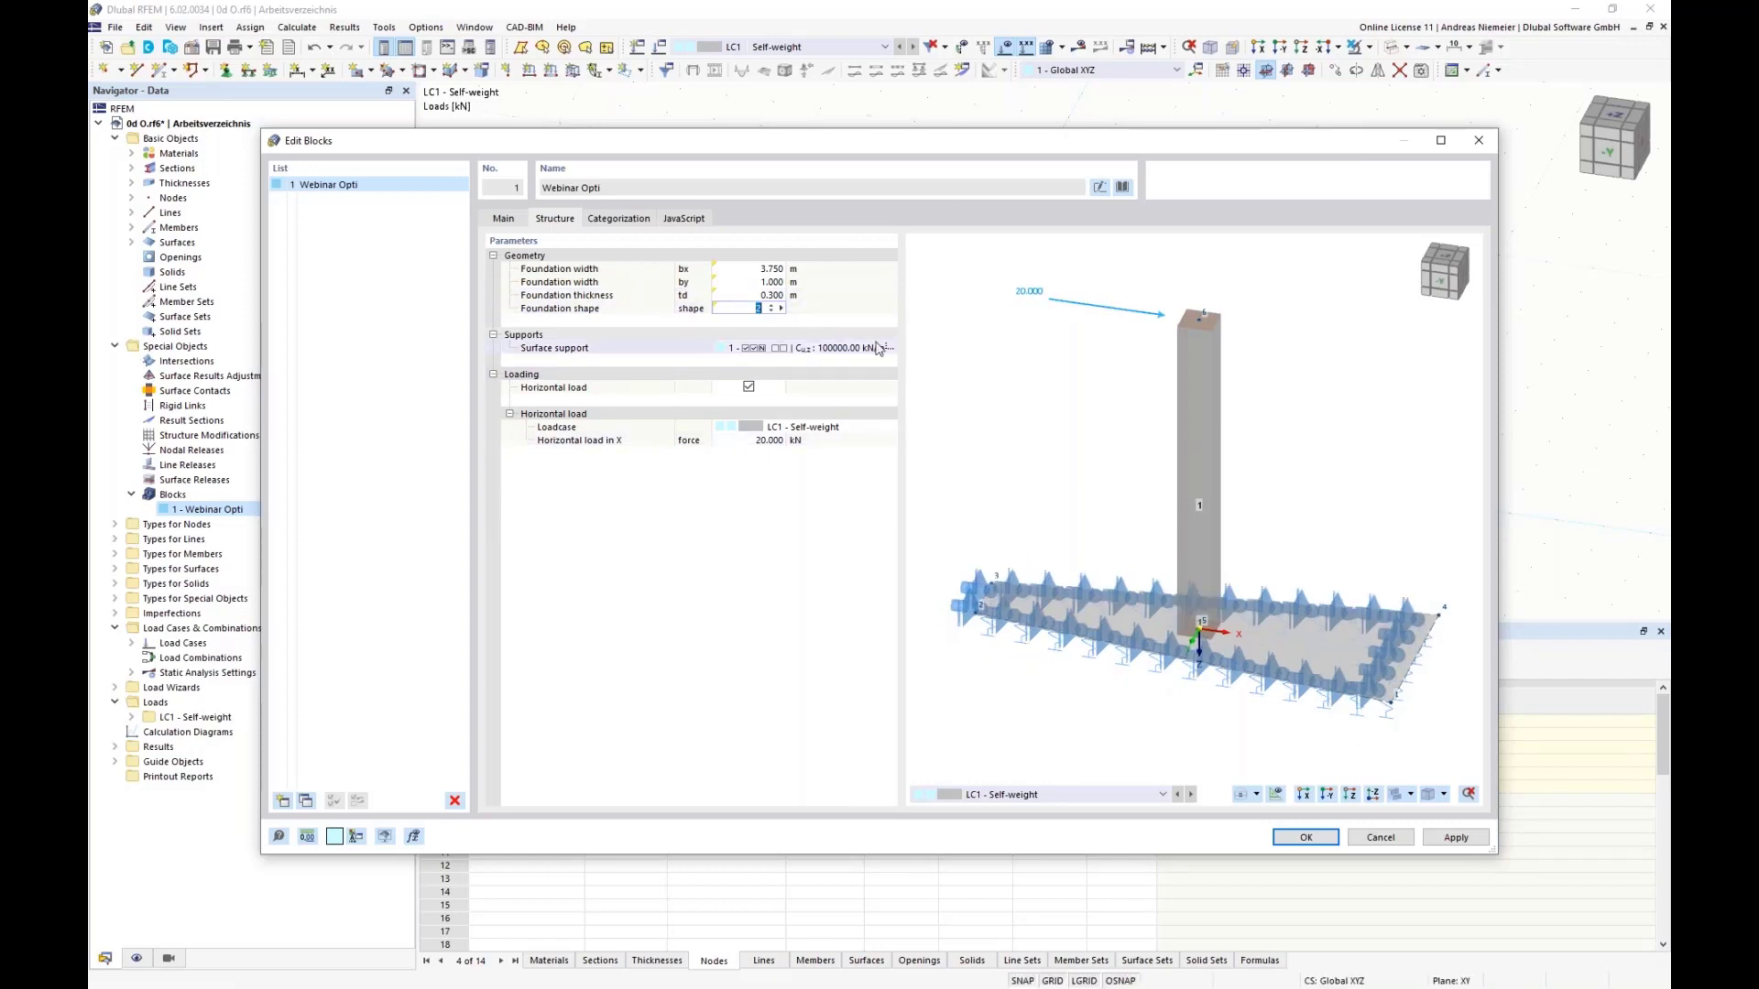
left_click(1305, 837)
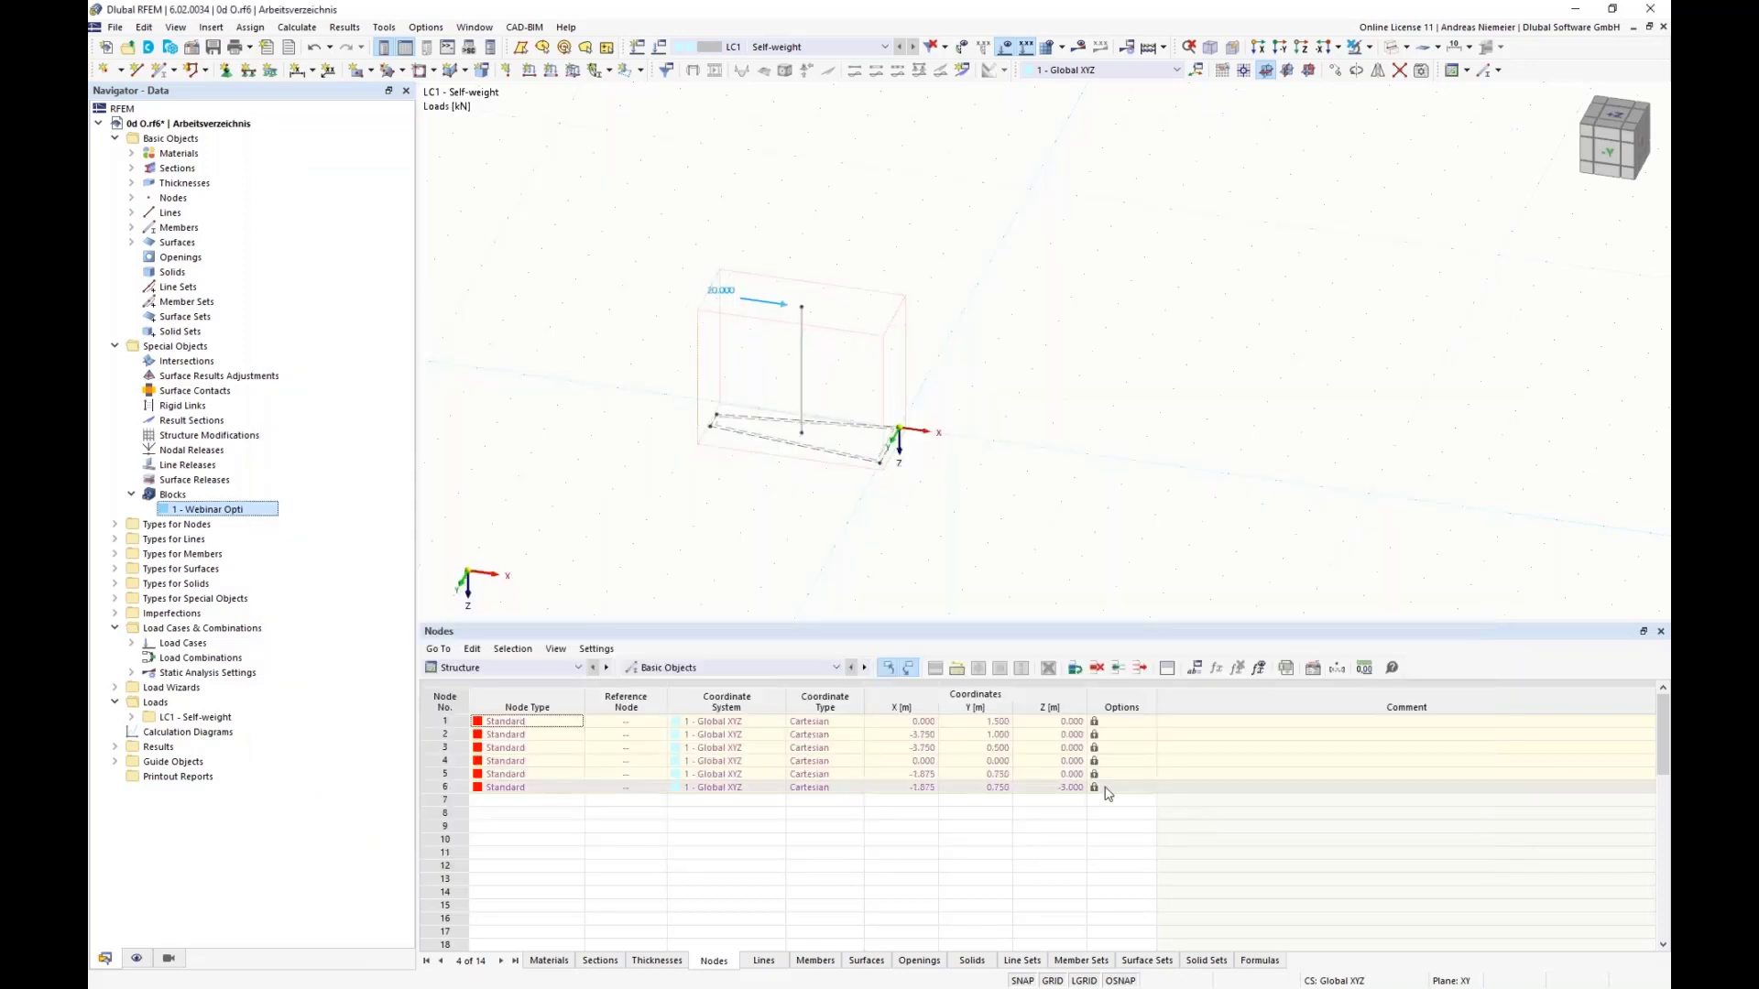
Step: Set the global parameter form to 3, apply it to the model and clear the block selection
left_click(1211, 669)
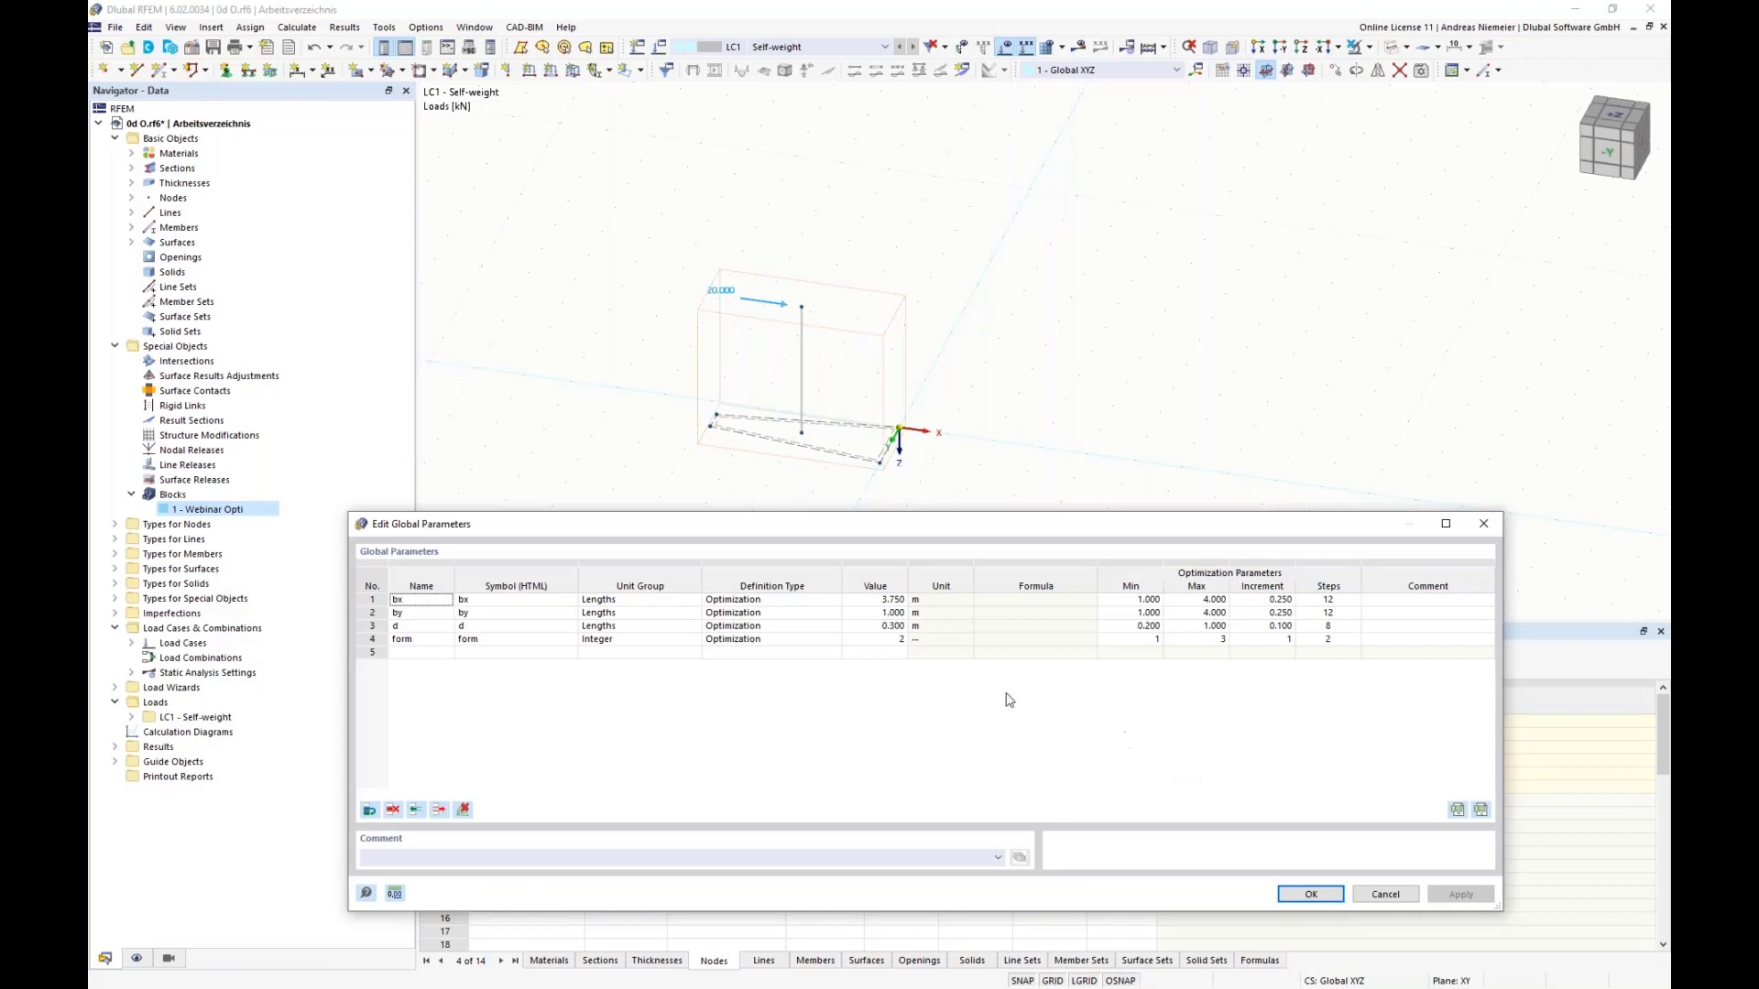
left_click(879, 639)
left_click(900, 636)
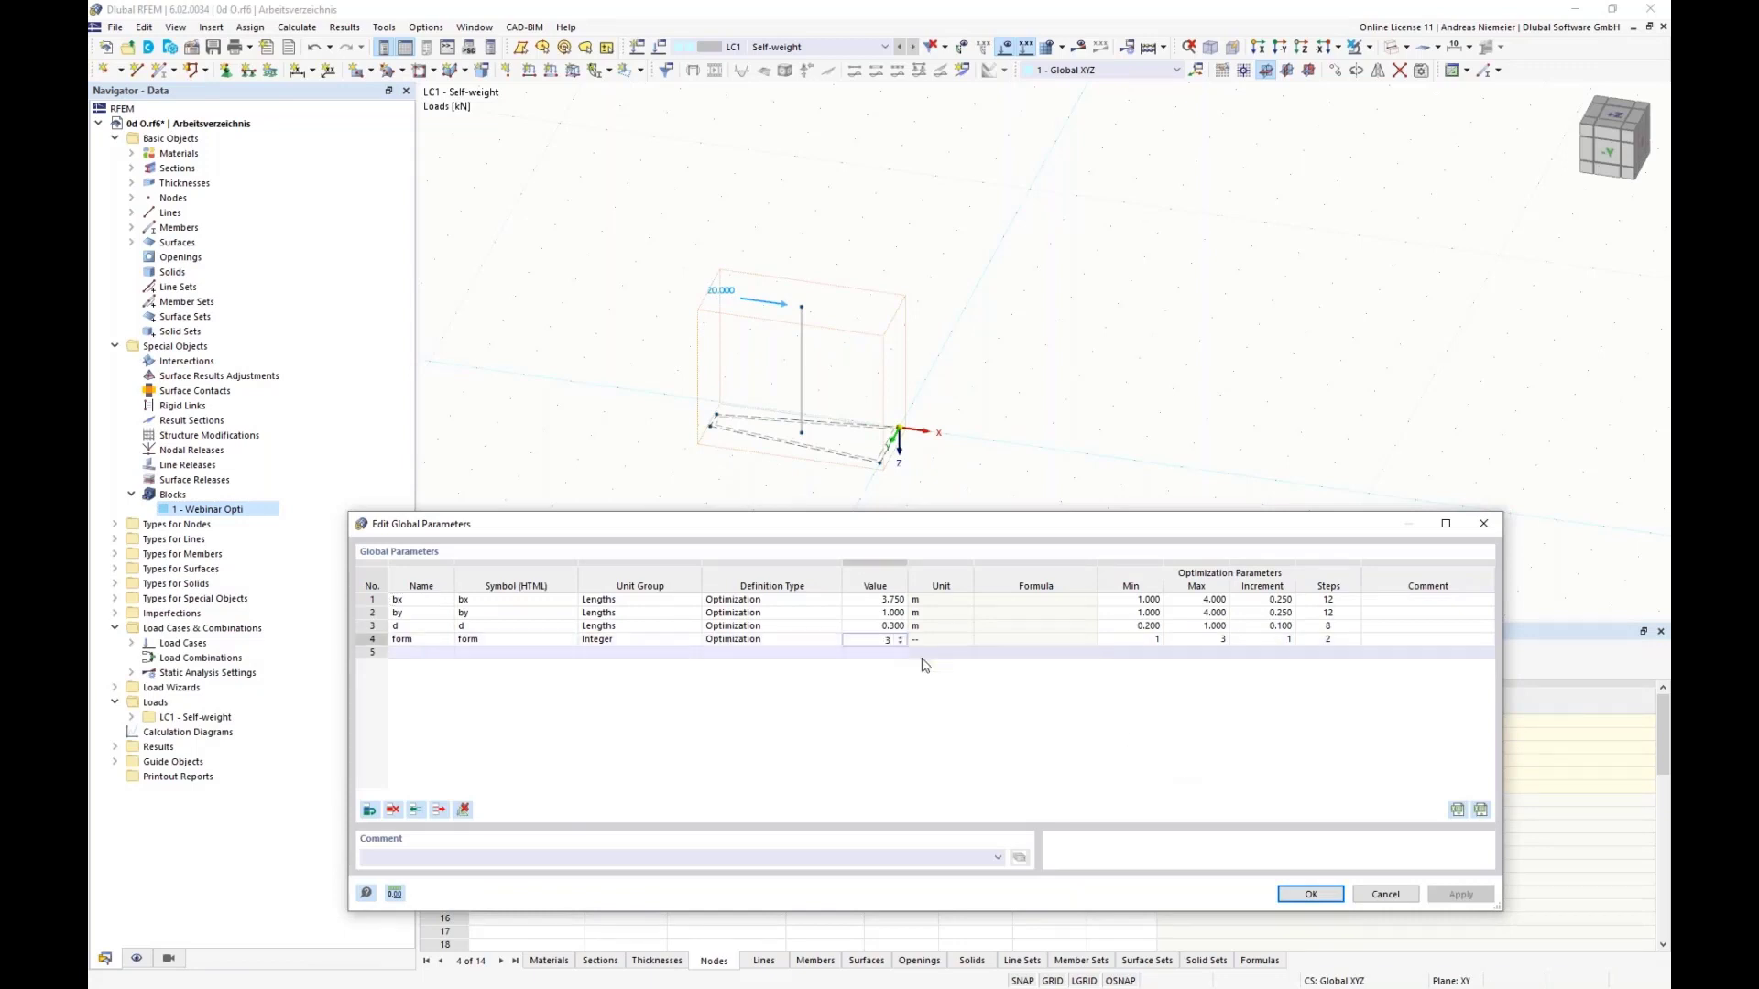
left_click(1309, 894)
left_click(1307, 893)
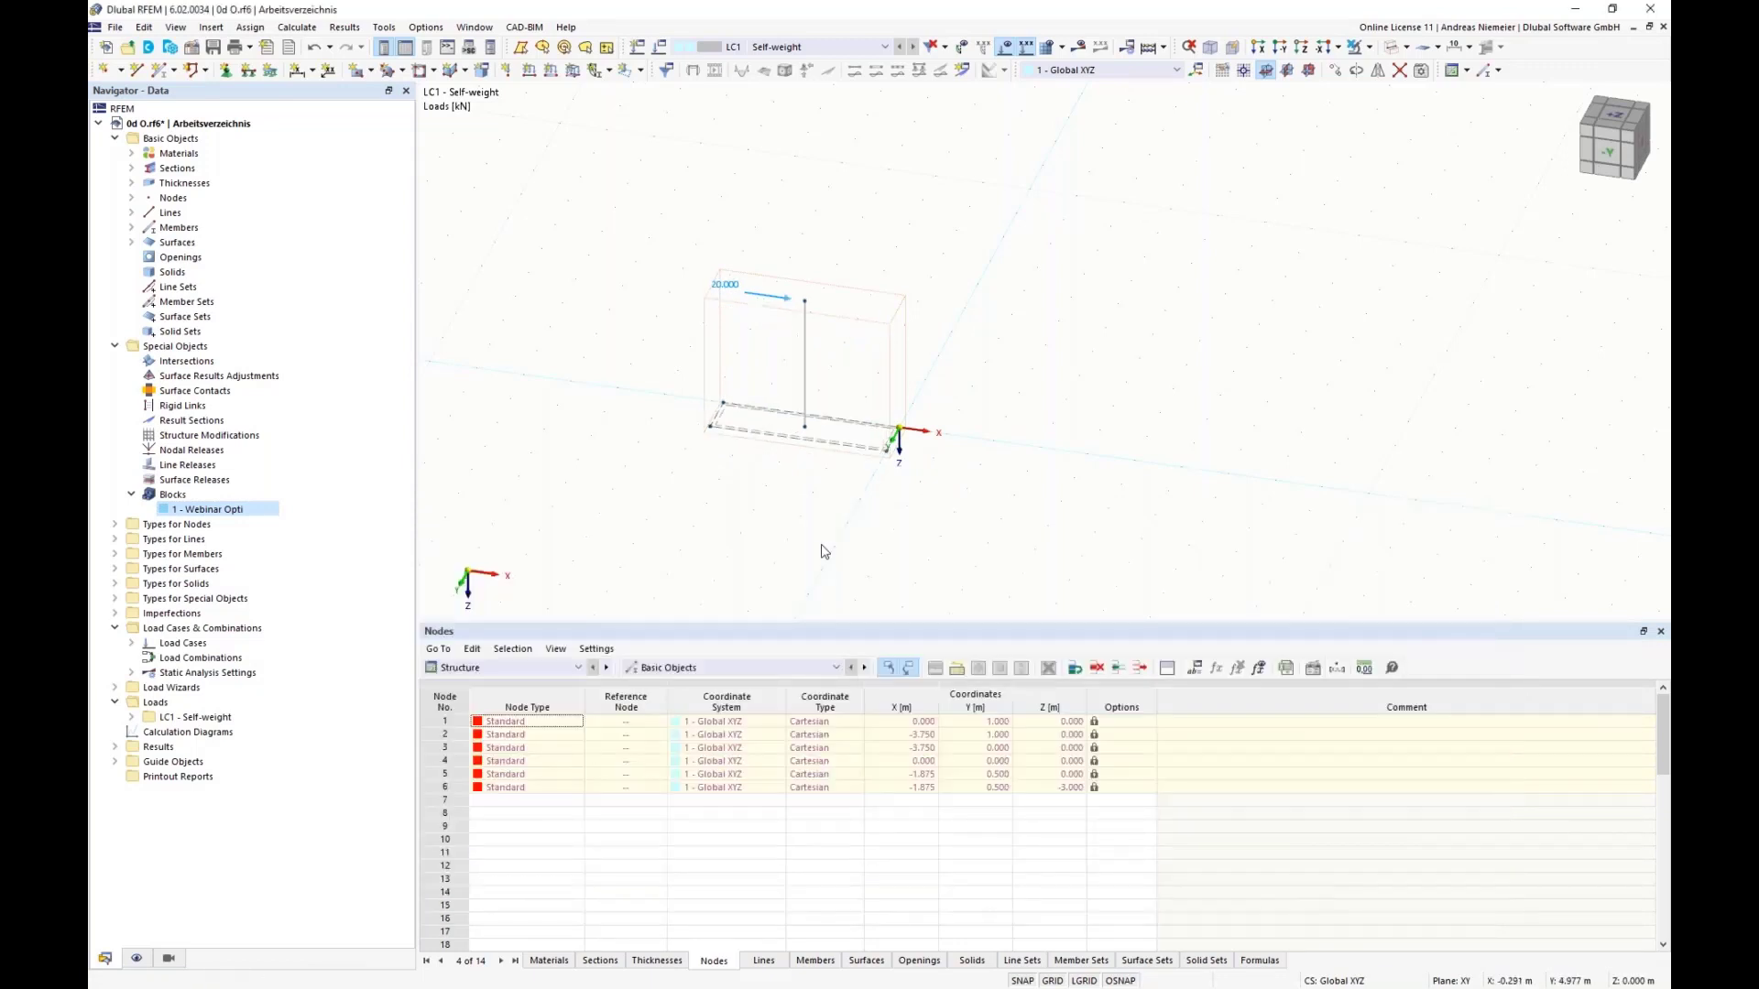
left_click(793, 539)
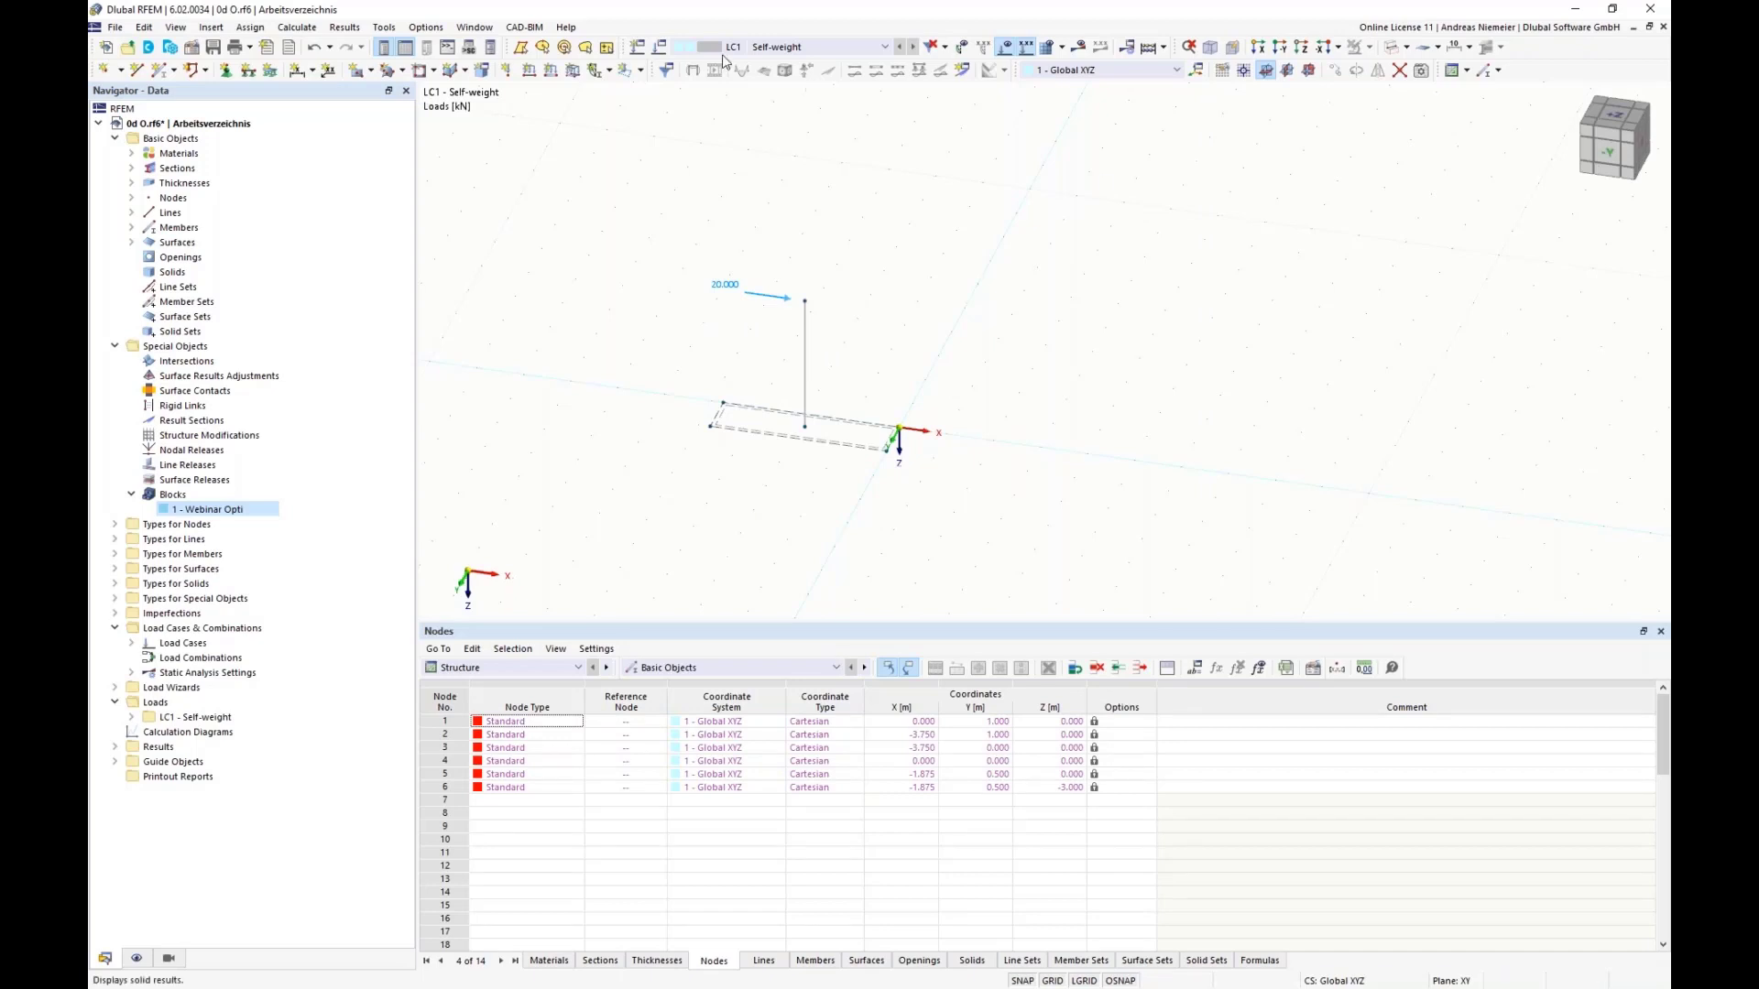
Step: Check the optimization settings for the values to optimize, the optimization target and the optimizer, and close them
left_click(297, 26)
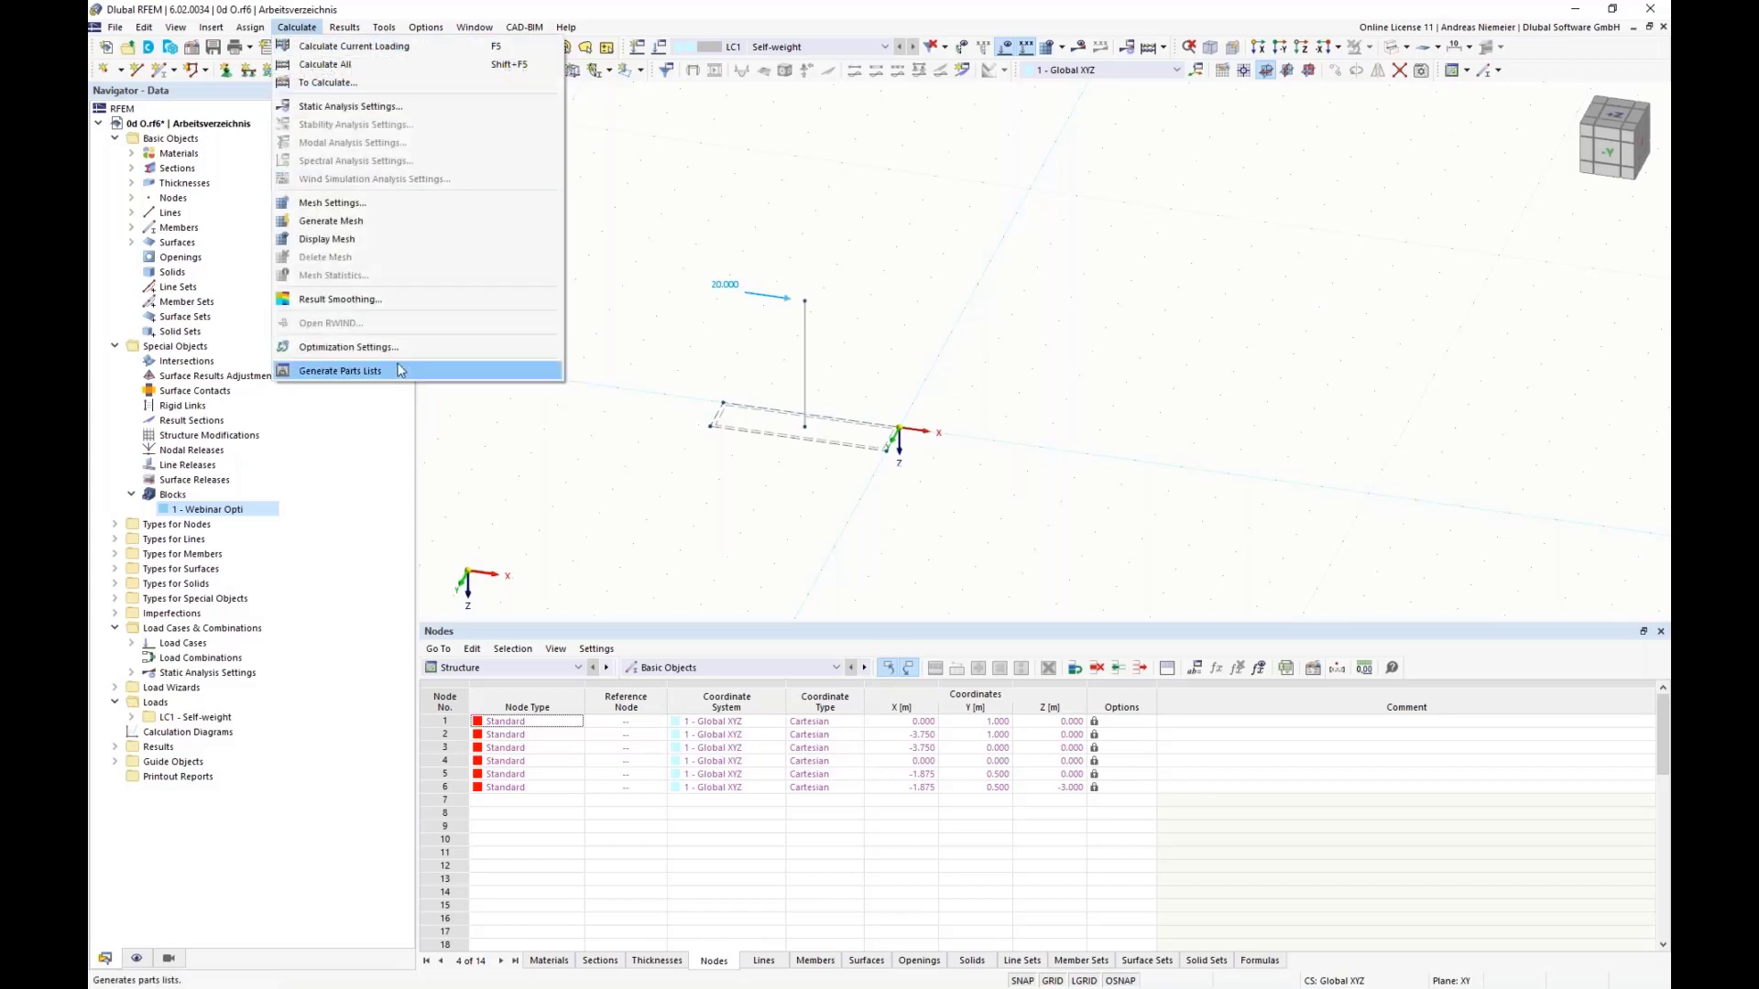
left_click(362, 347)
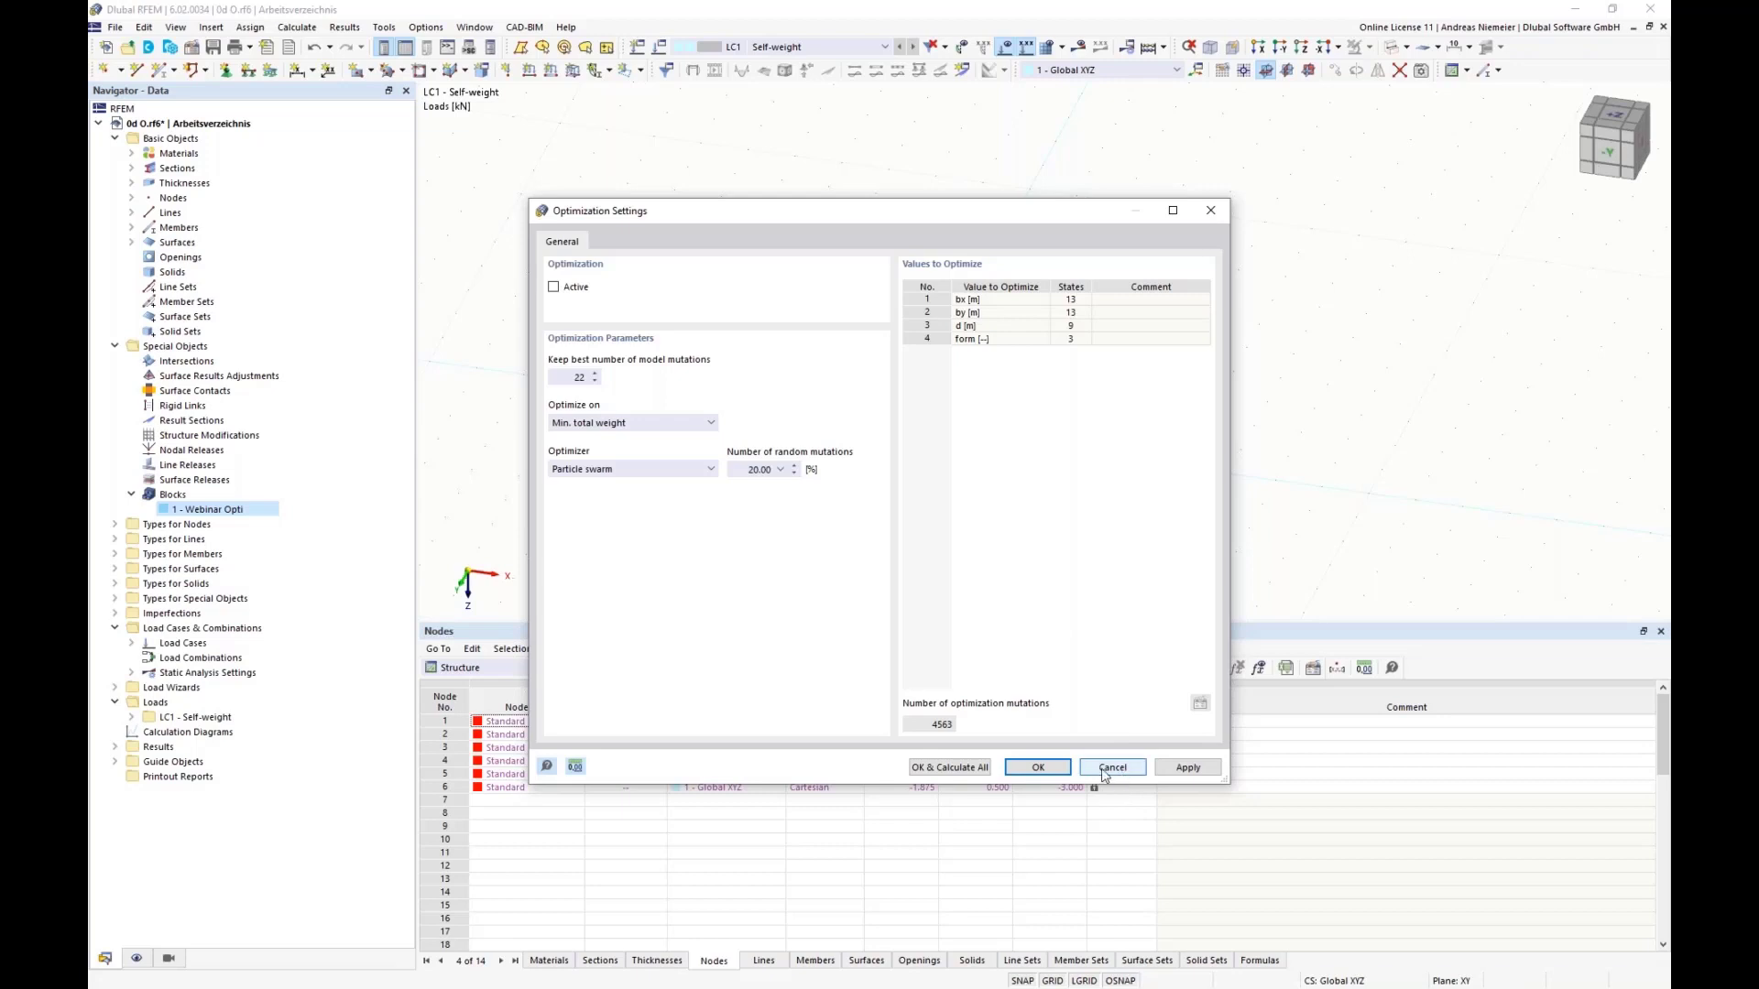
left_click(1063, 768)
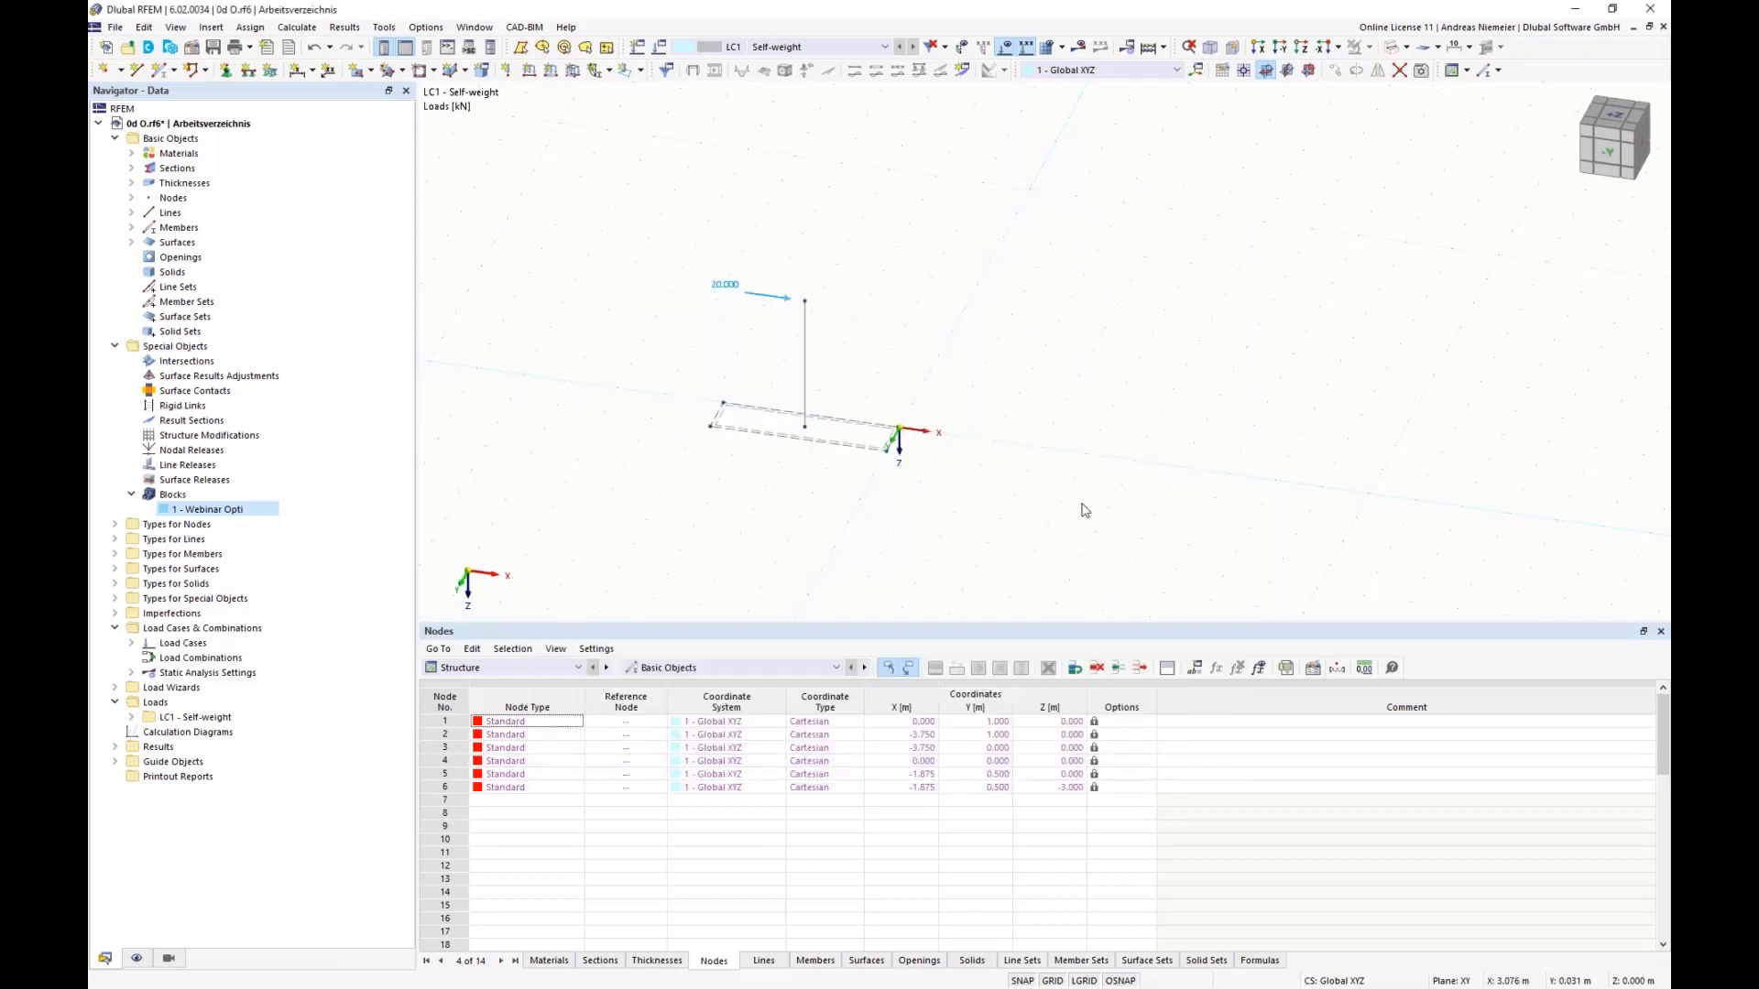
Step: Open the model file Stützenfundament 4d.rf6 from the Optima folder
left_click(116, 26)
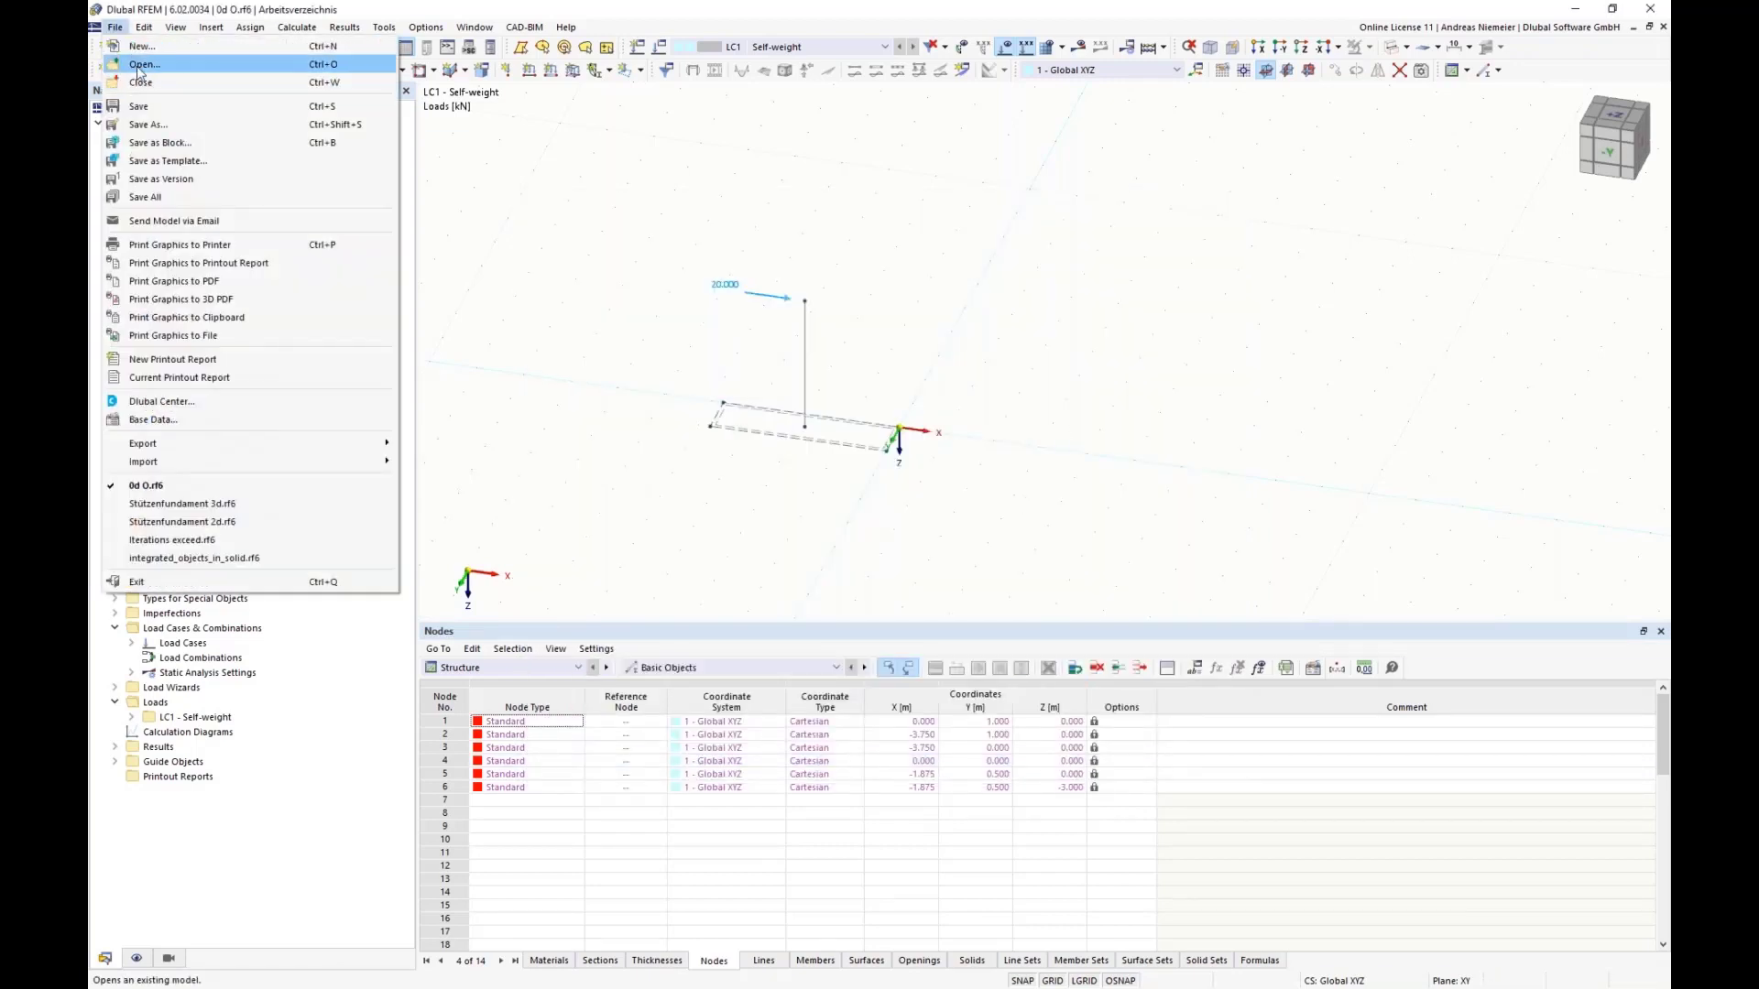
left_click(138, 65)
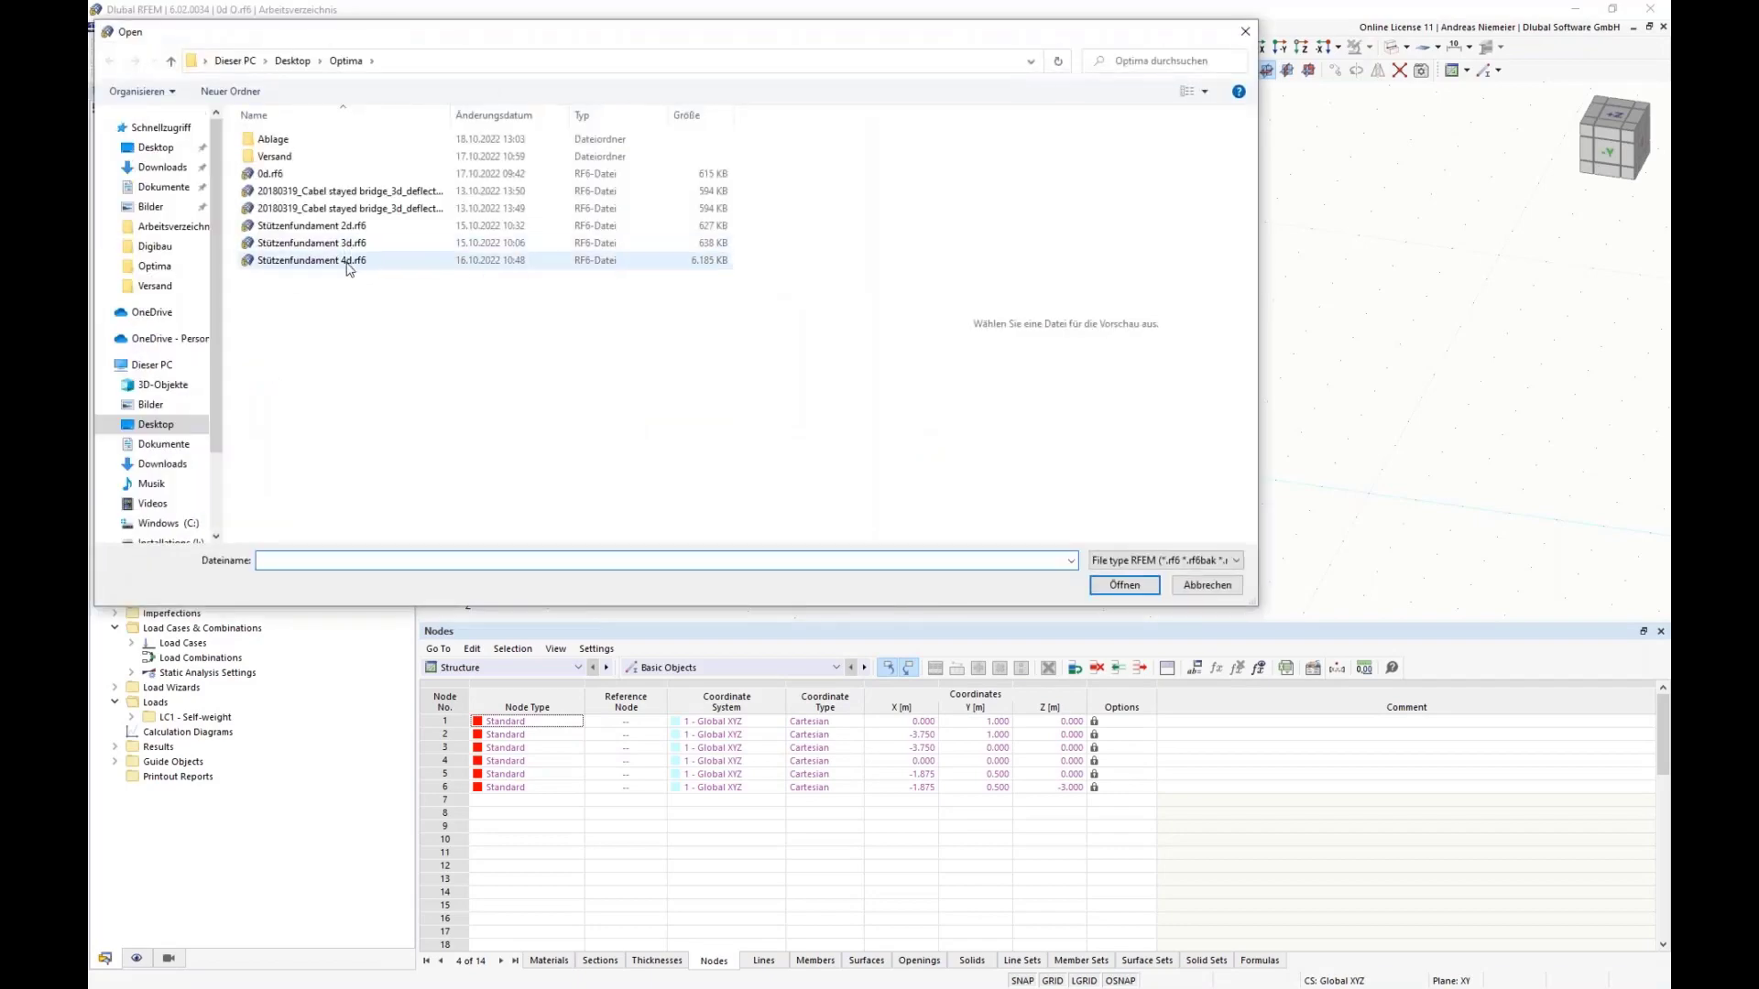
left_click(345, 261)
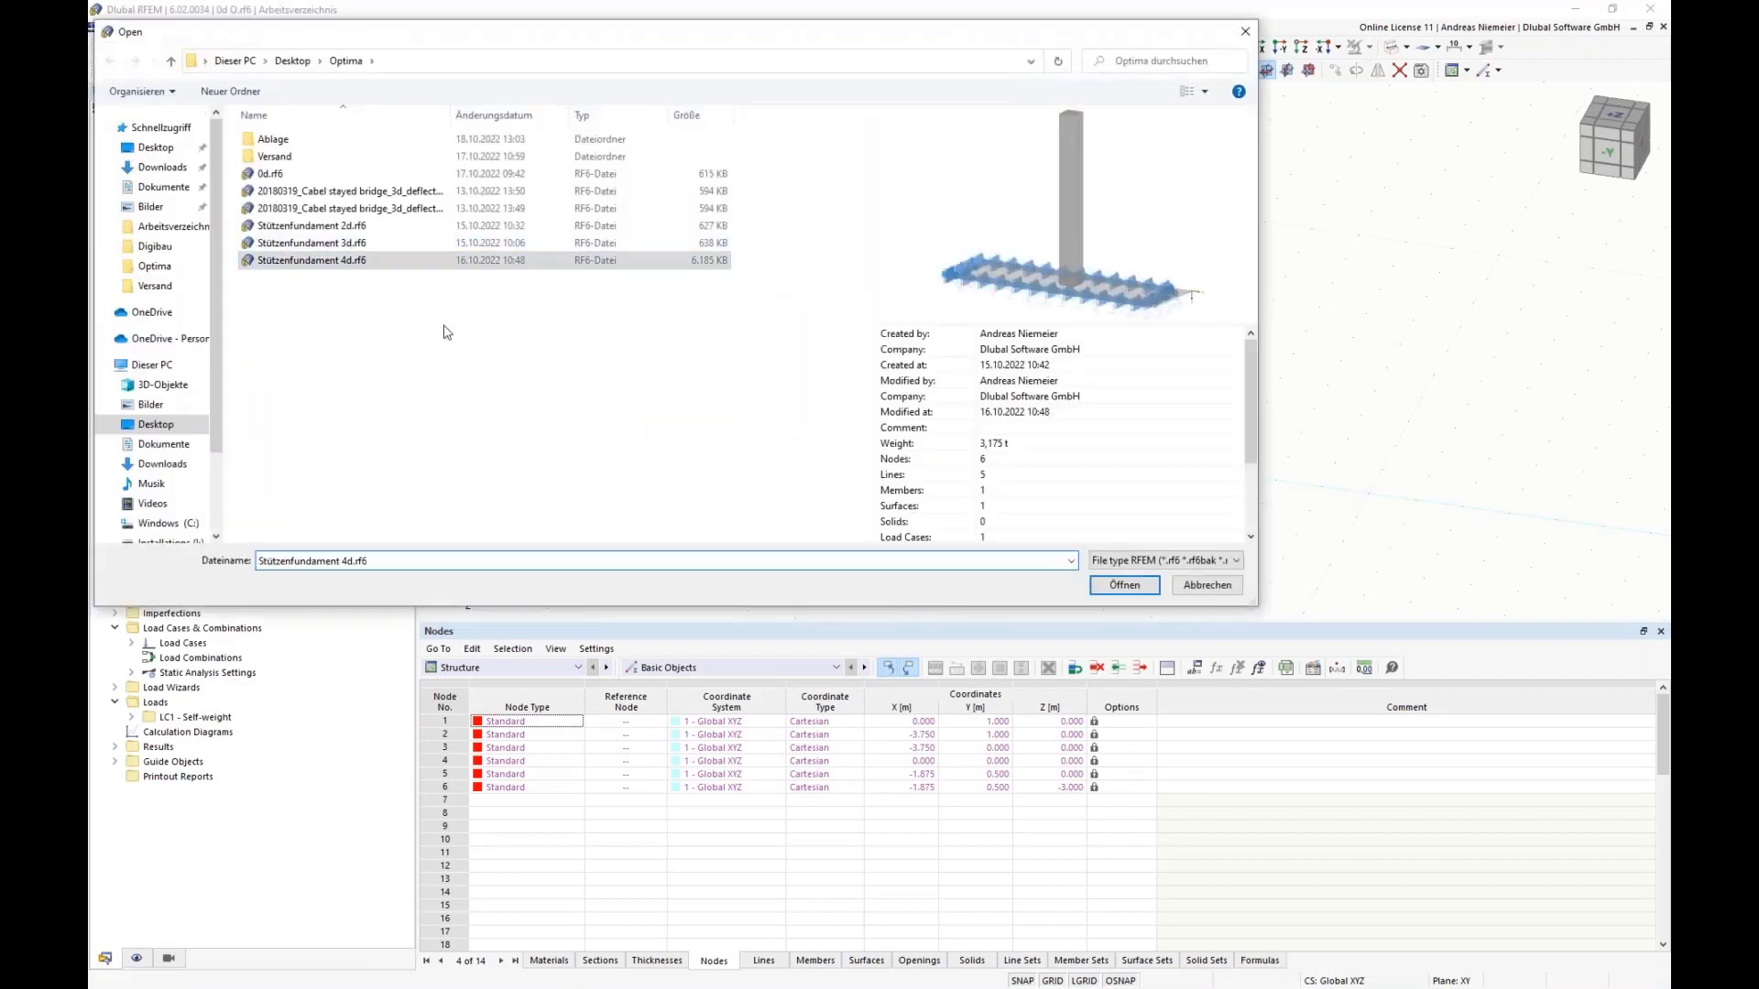
left_click(1126, 587)
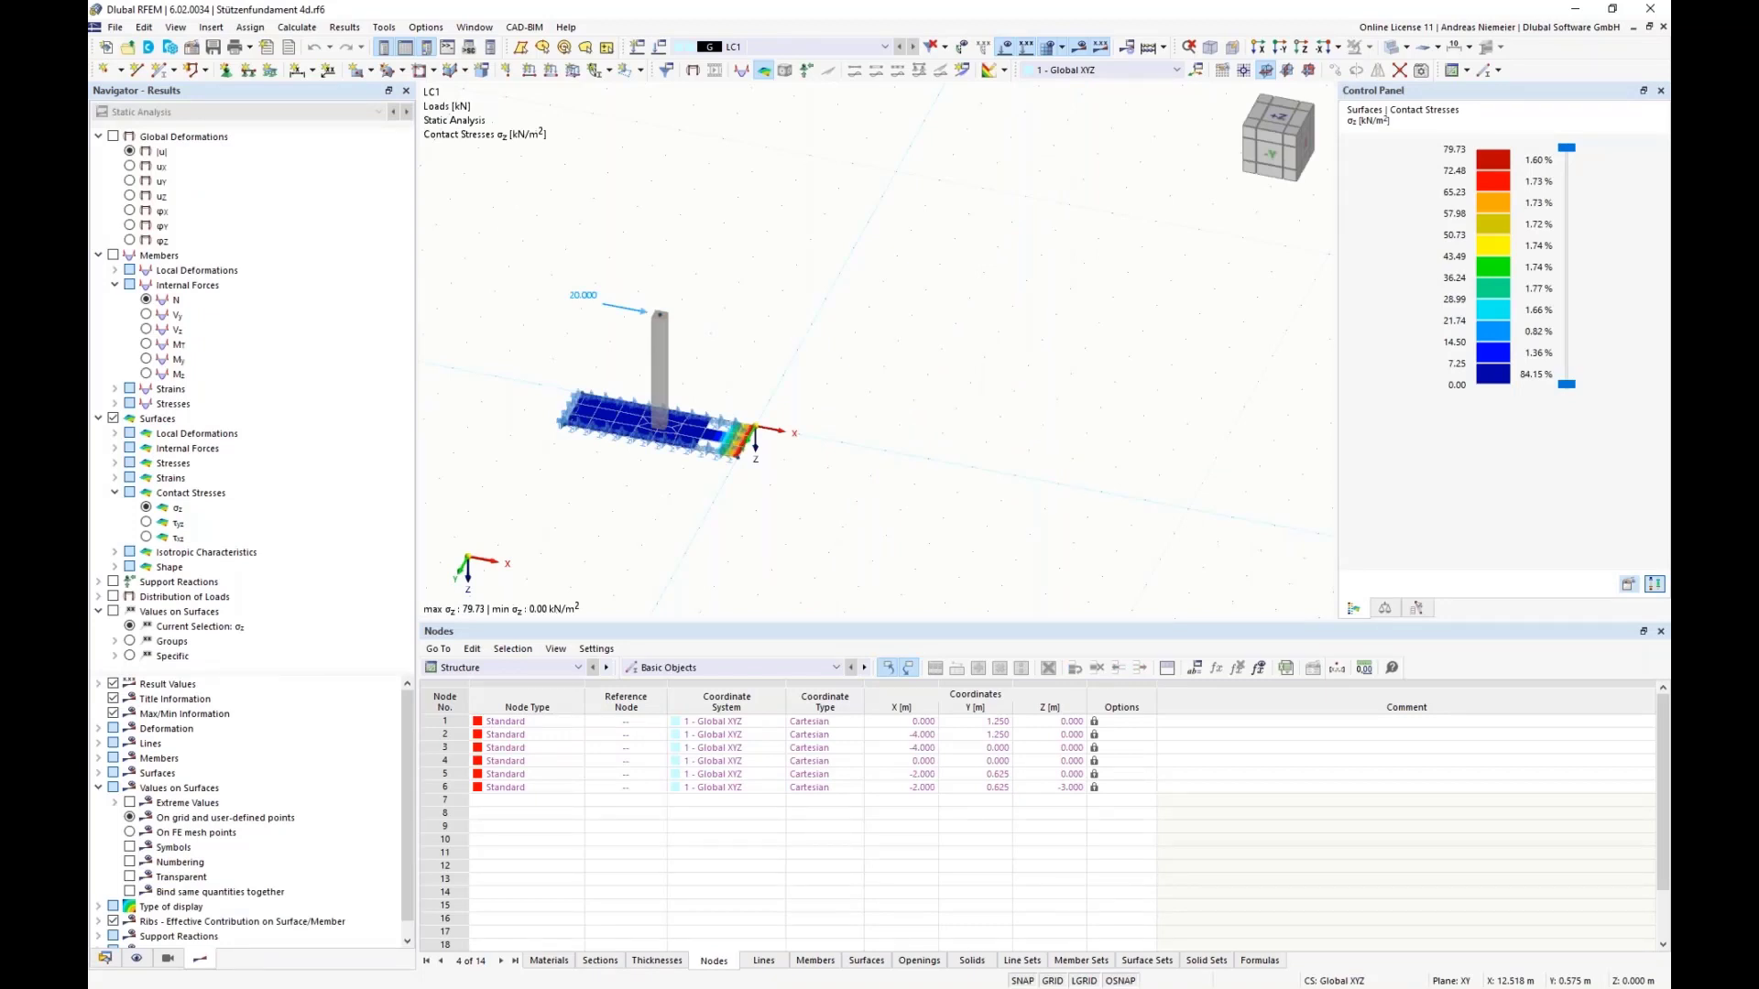
Step: Show the Optimization results table and review the weight, dimensions and shape of the ranked model variants
left_click(513, 670)
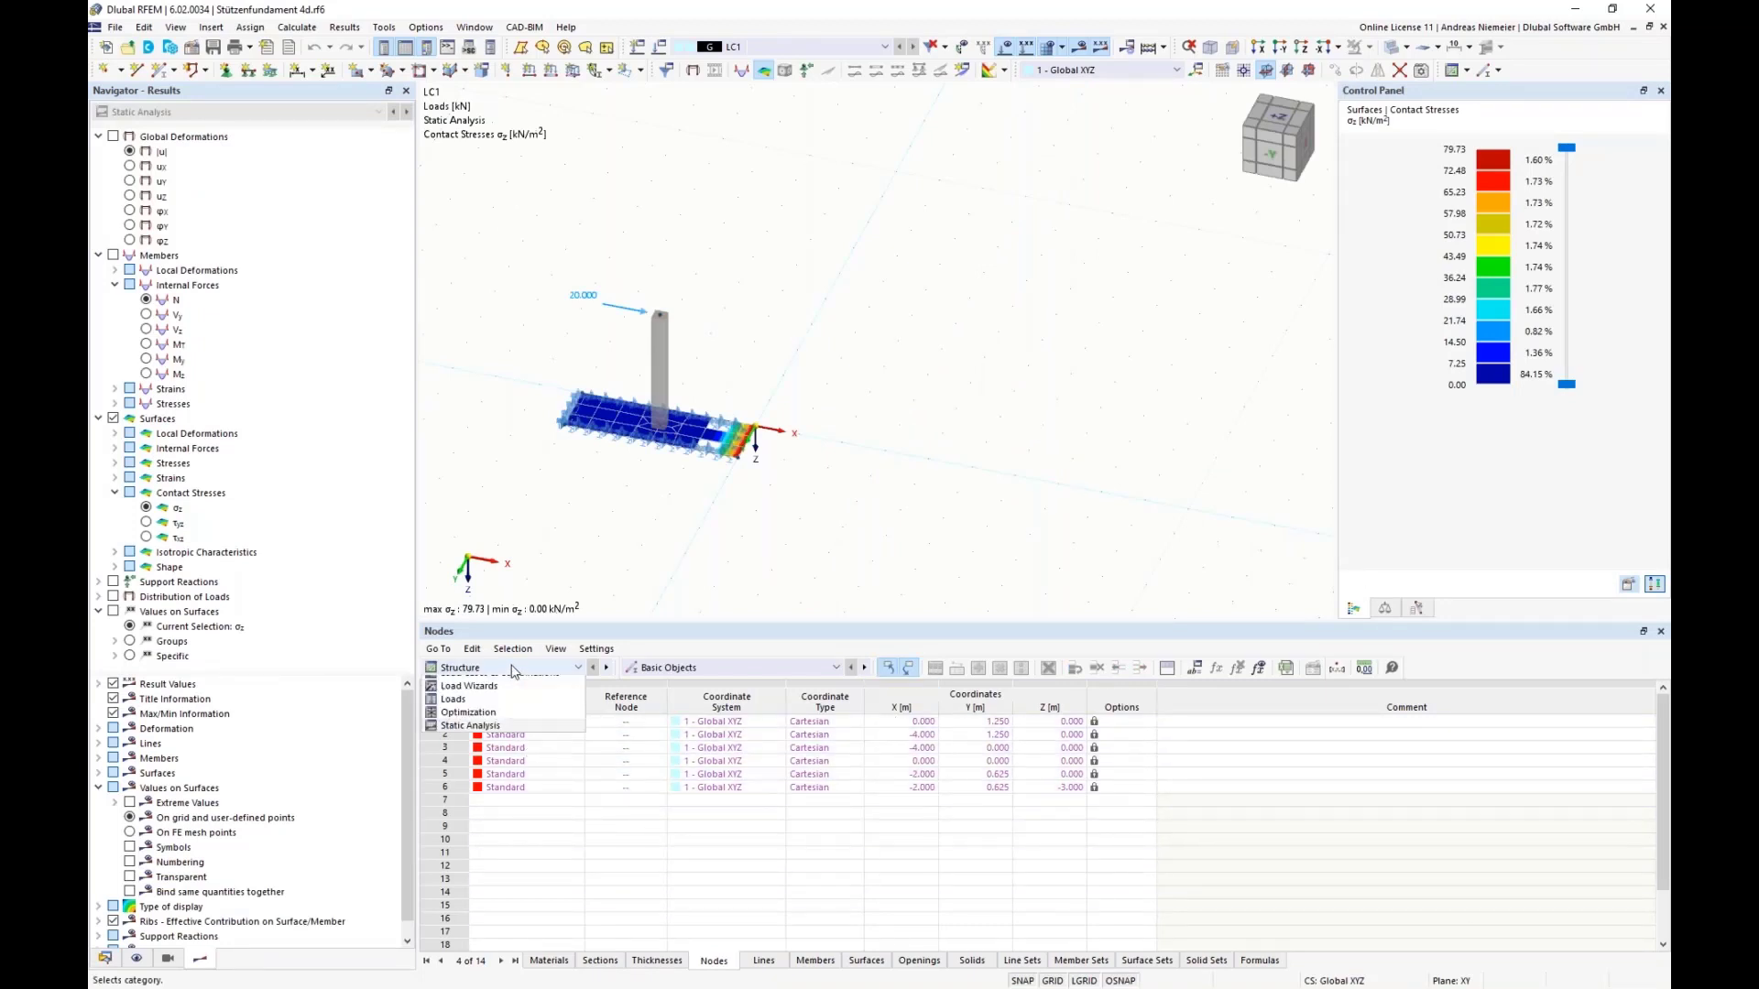
left_click(517, 752)
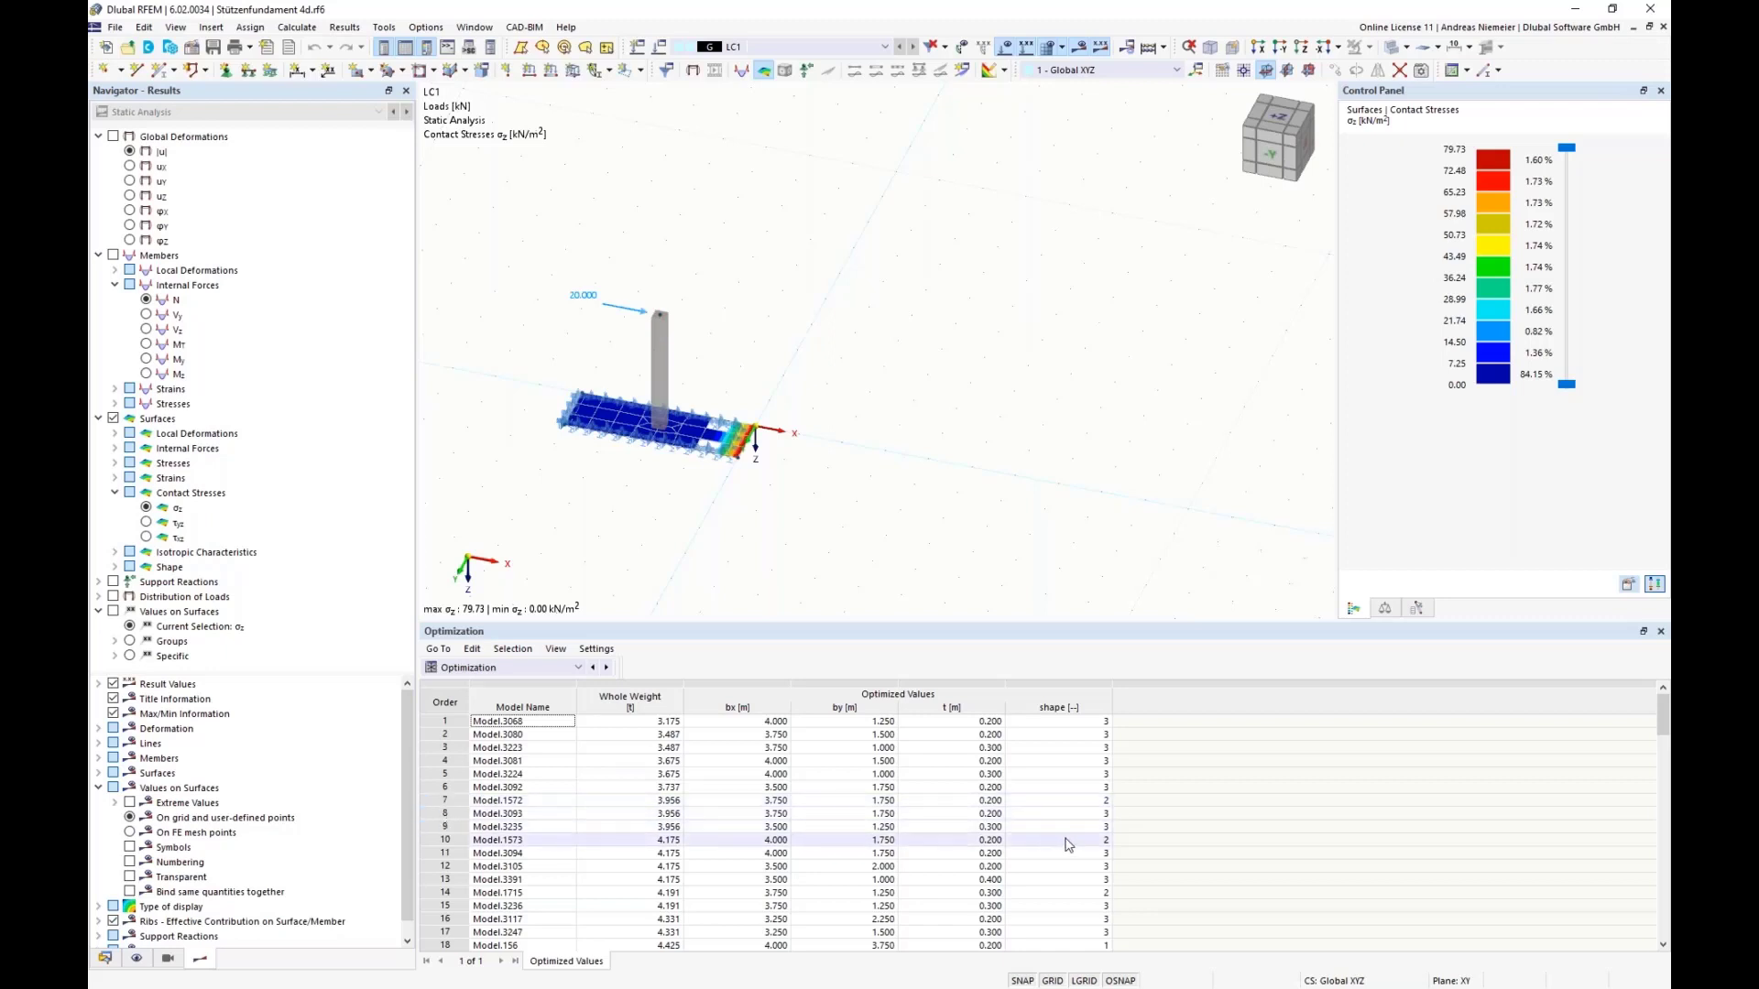
scroll(1079, 926, "down", 7)
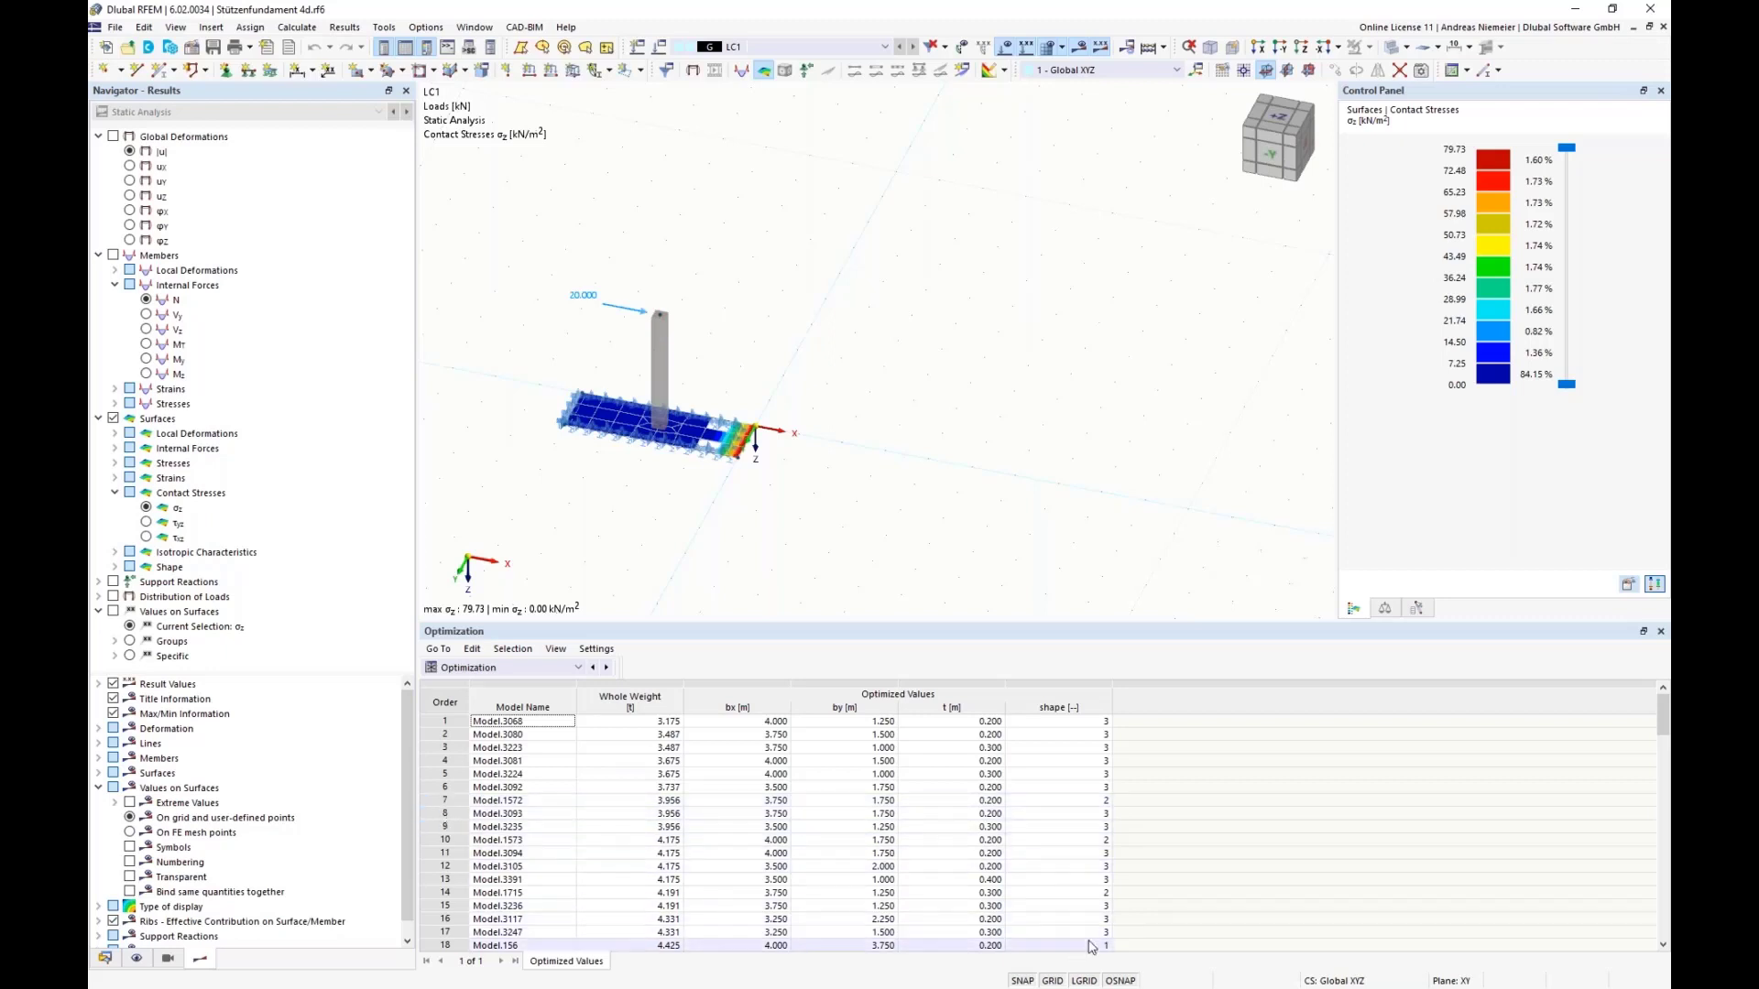
scroll(1079, 896, "down", 13)
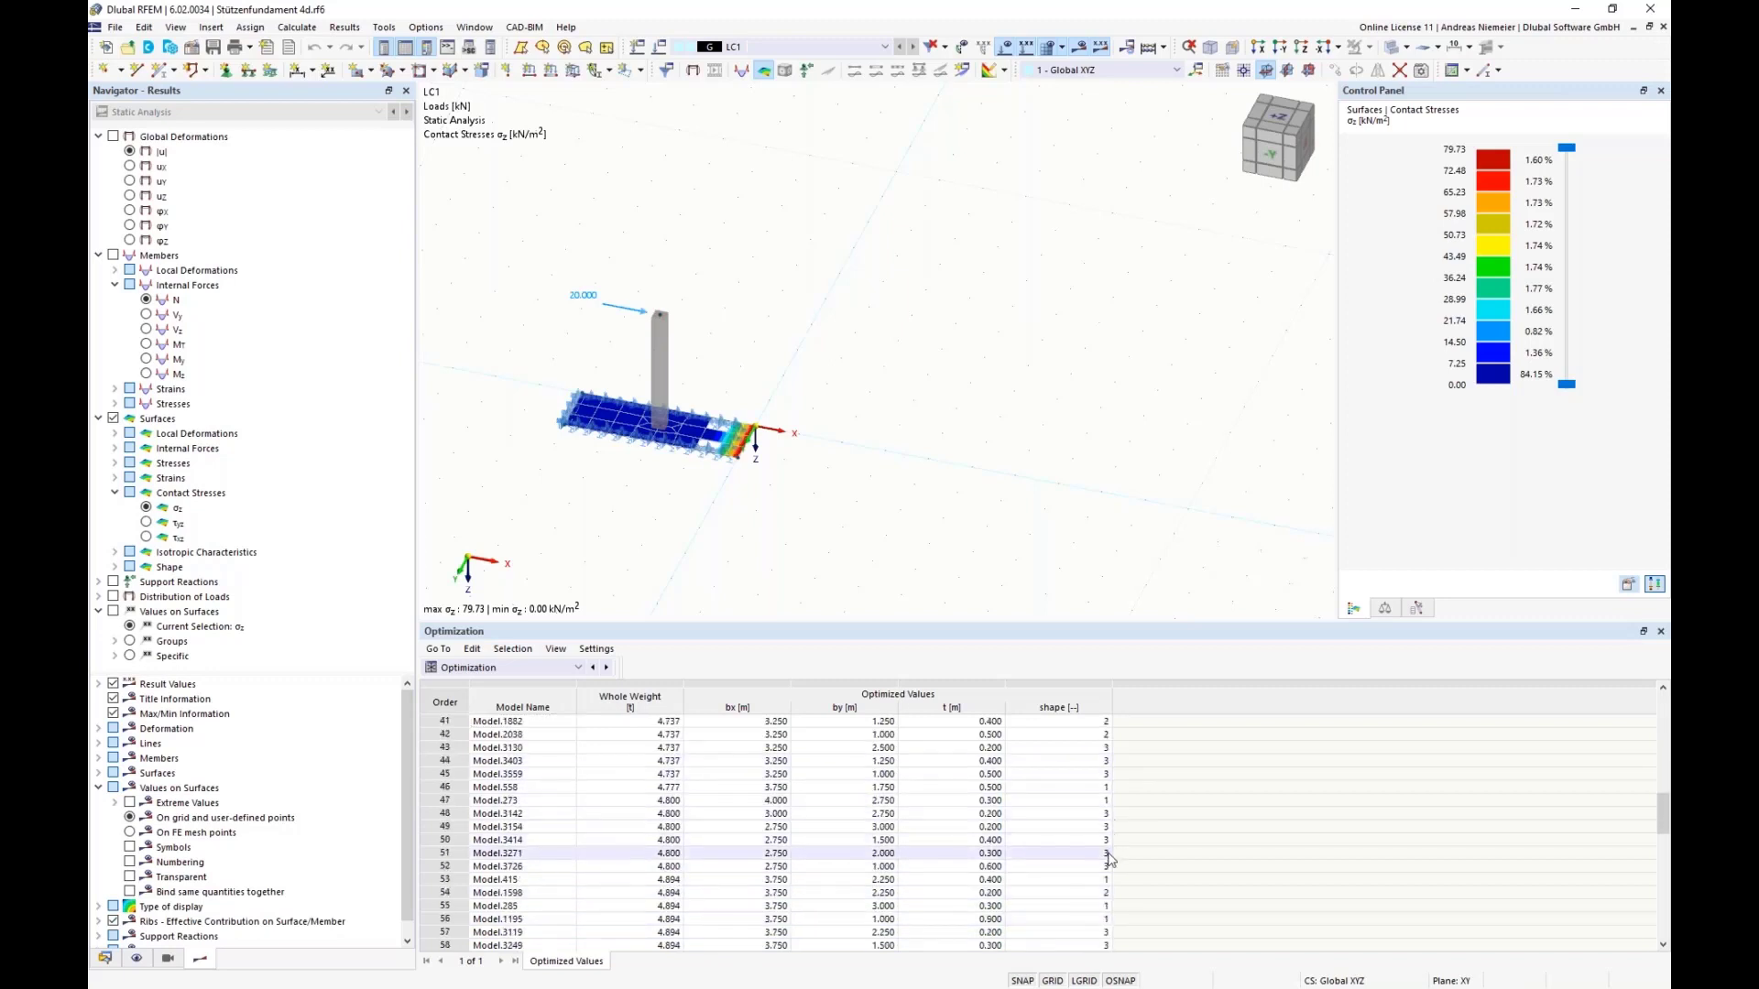
scroll(1107, 907, "up", 20)
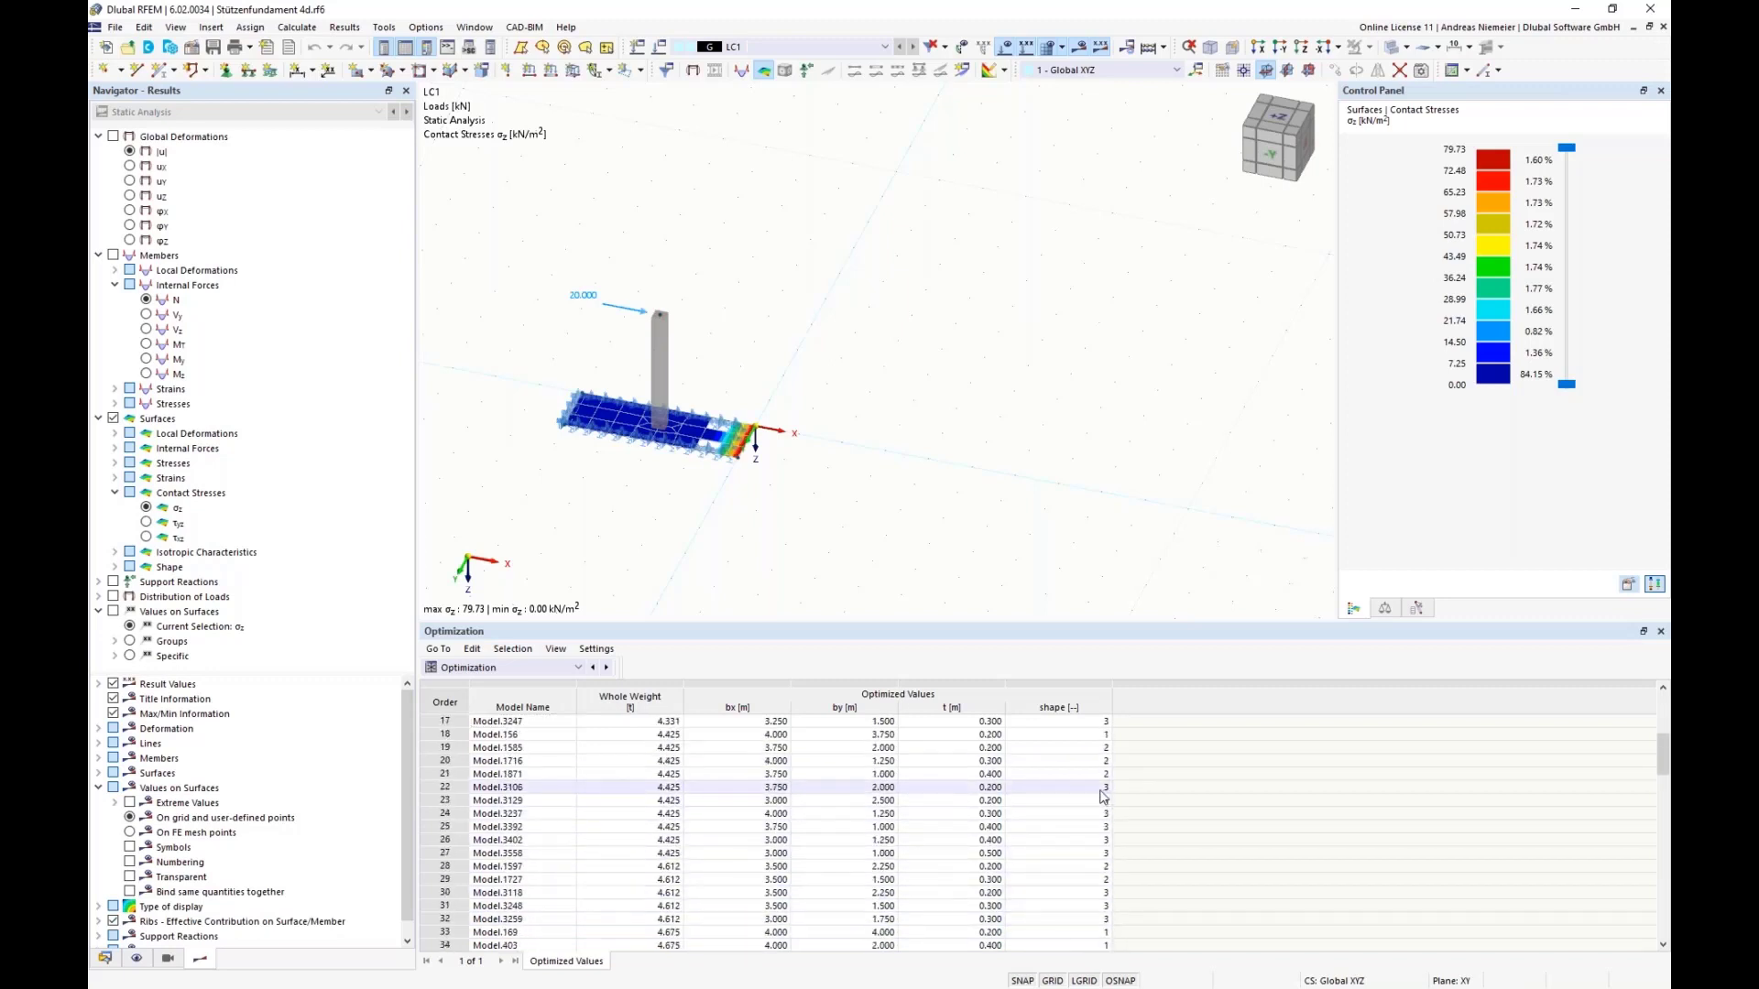
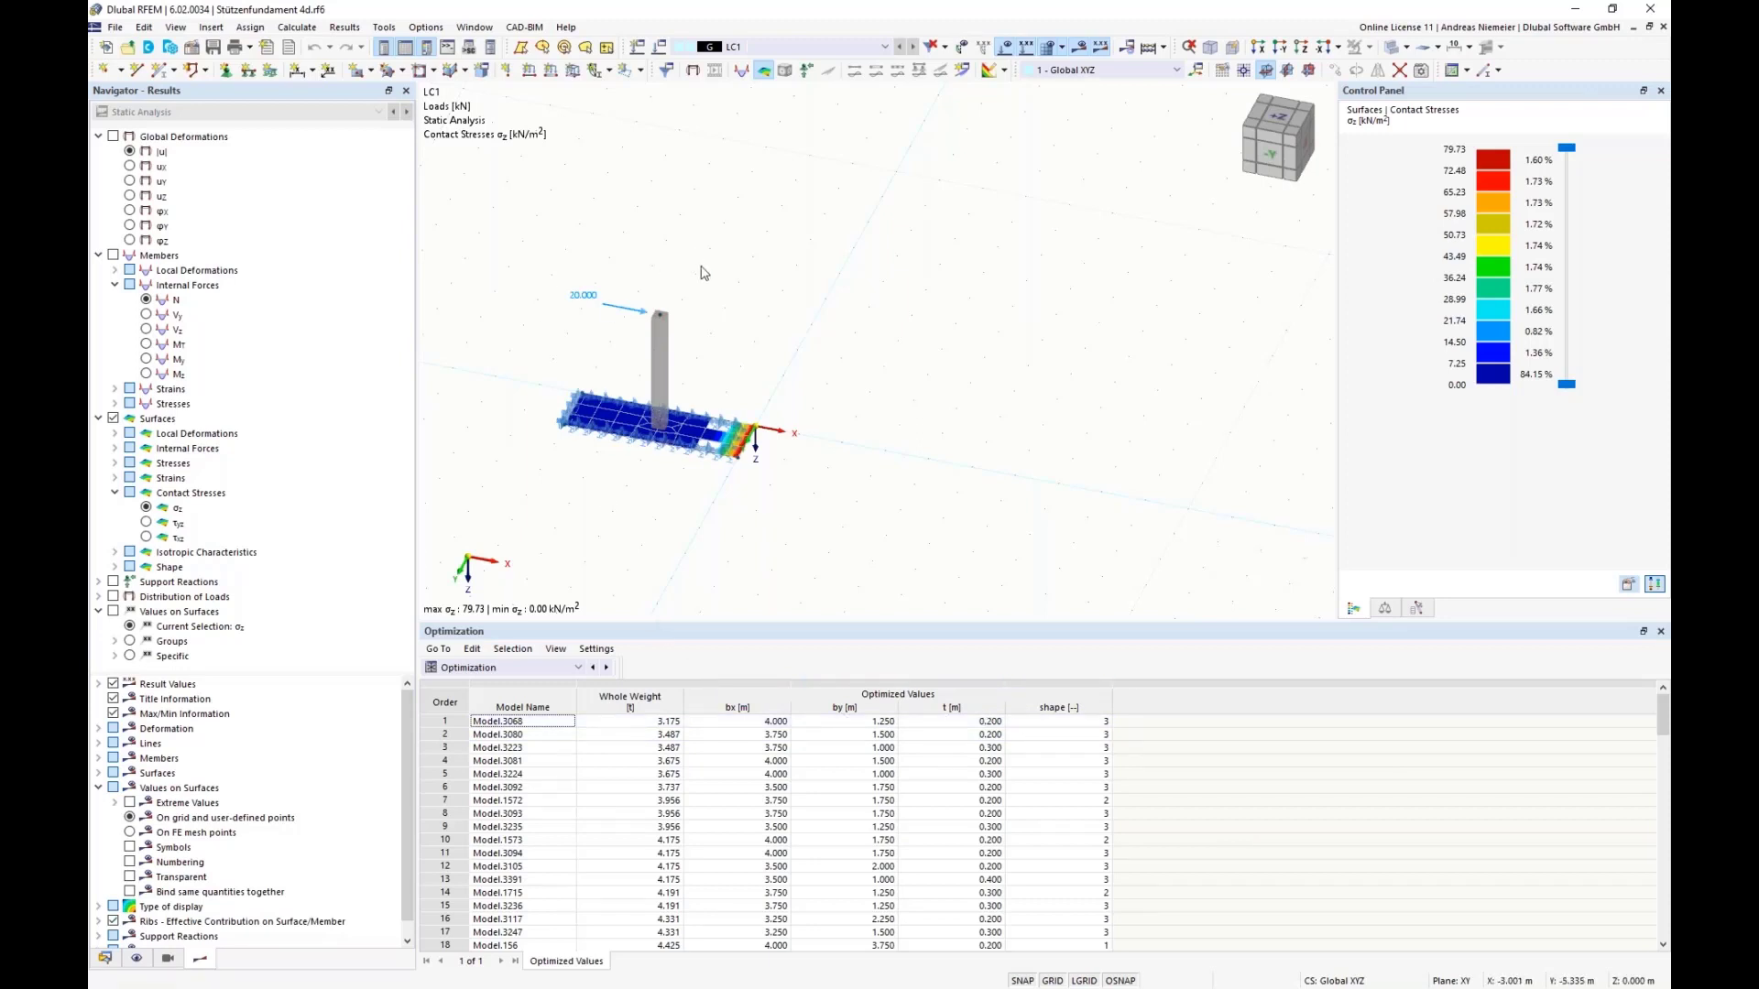
Step: Open the Fundament block, review its JavaScript code and structure parameters, and close it without changes
left_click(105, 959)
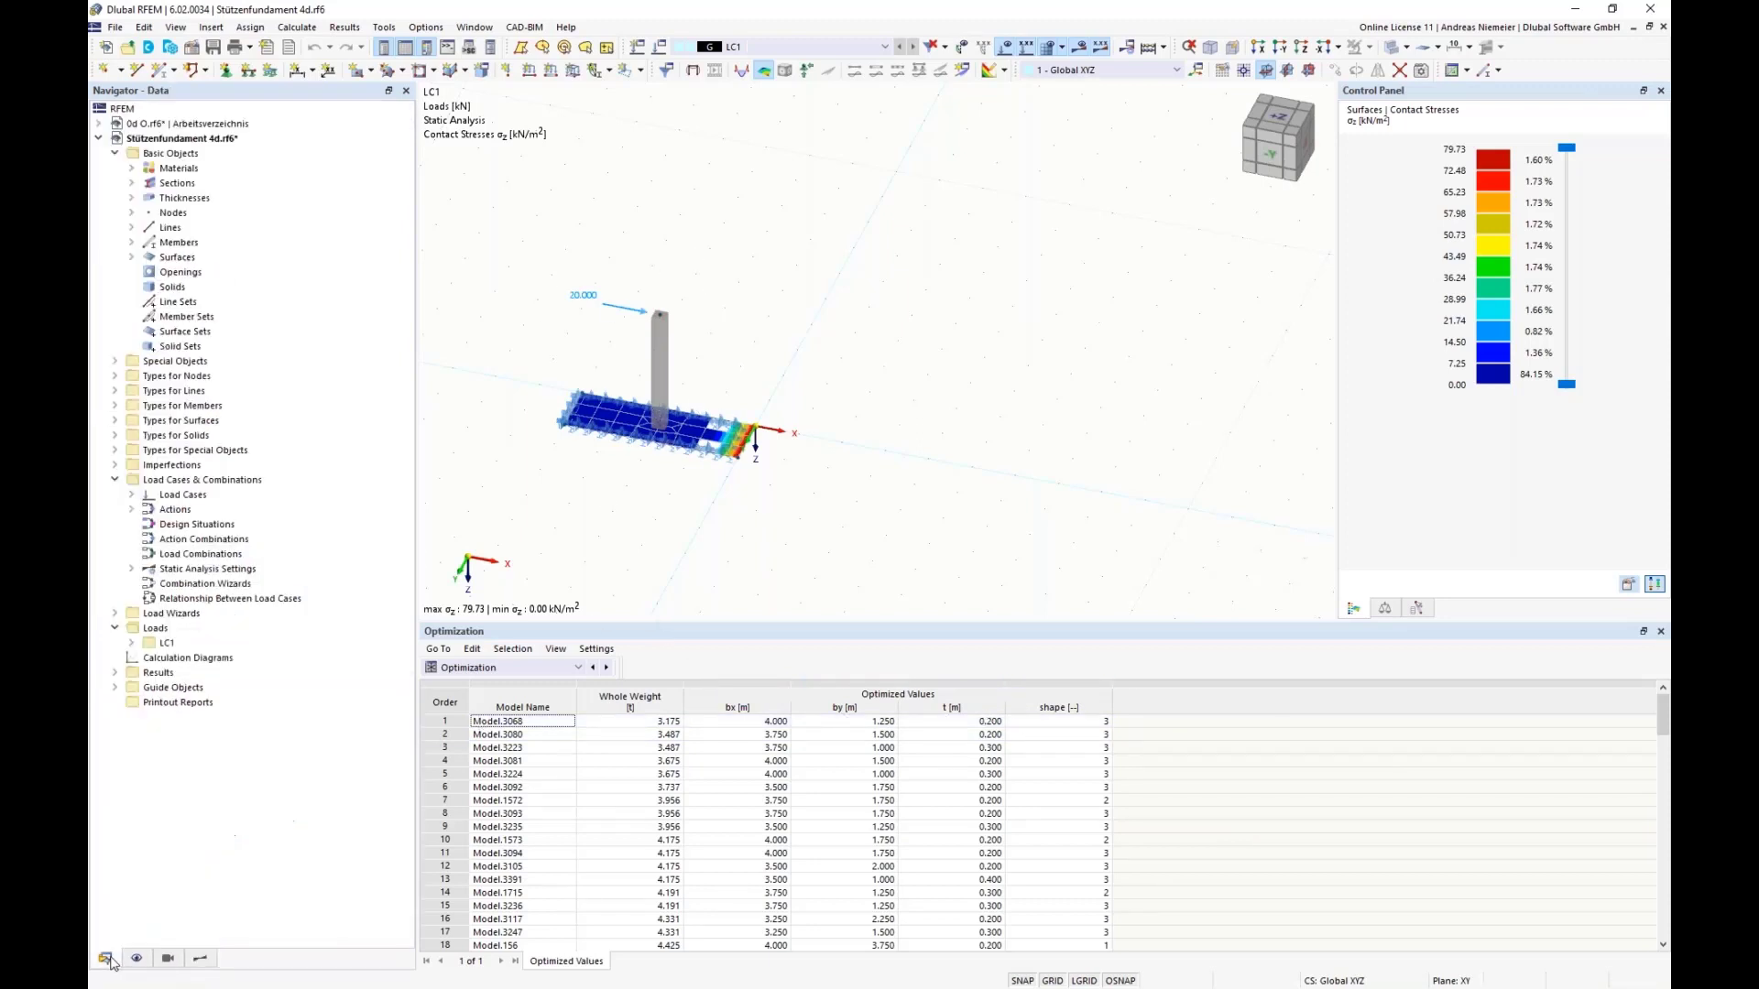
left_click(114, 362)
left_click(131, 509)
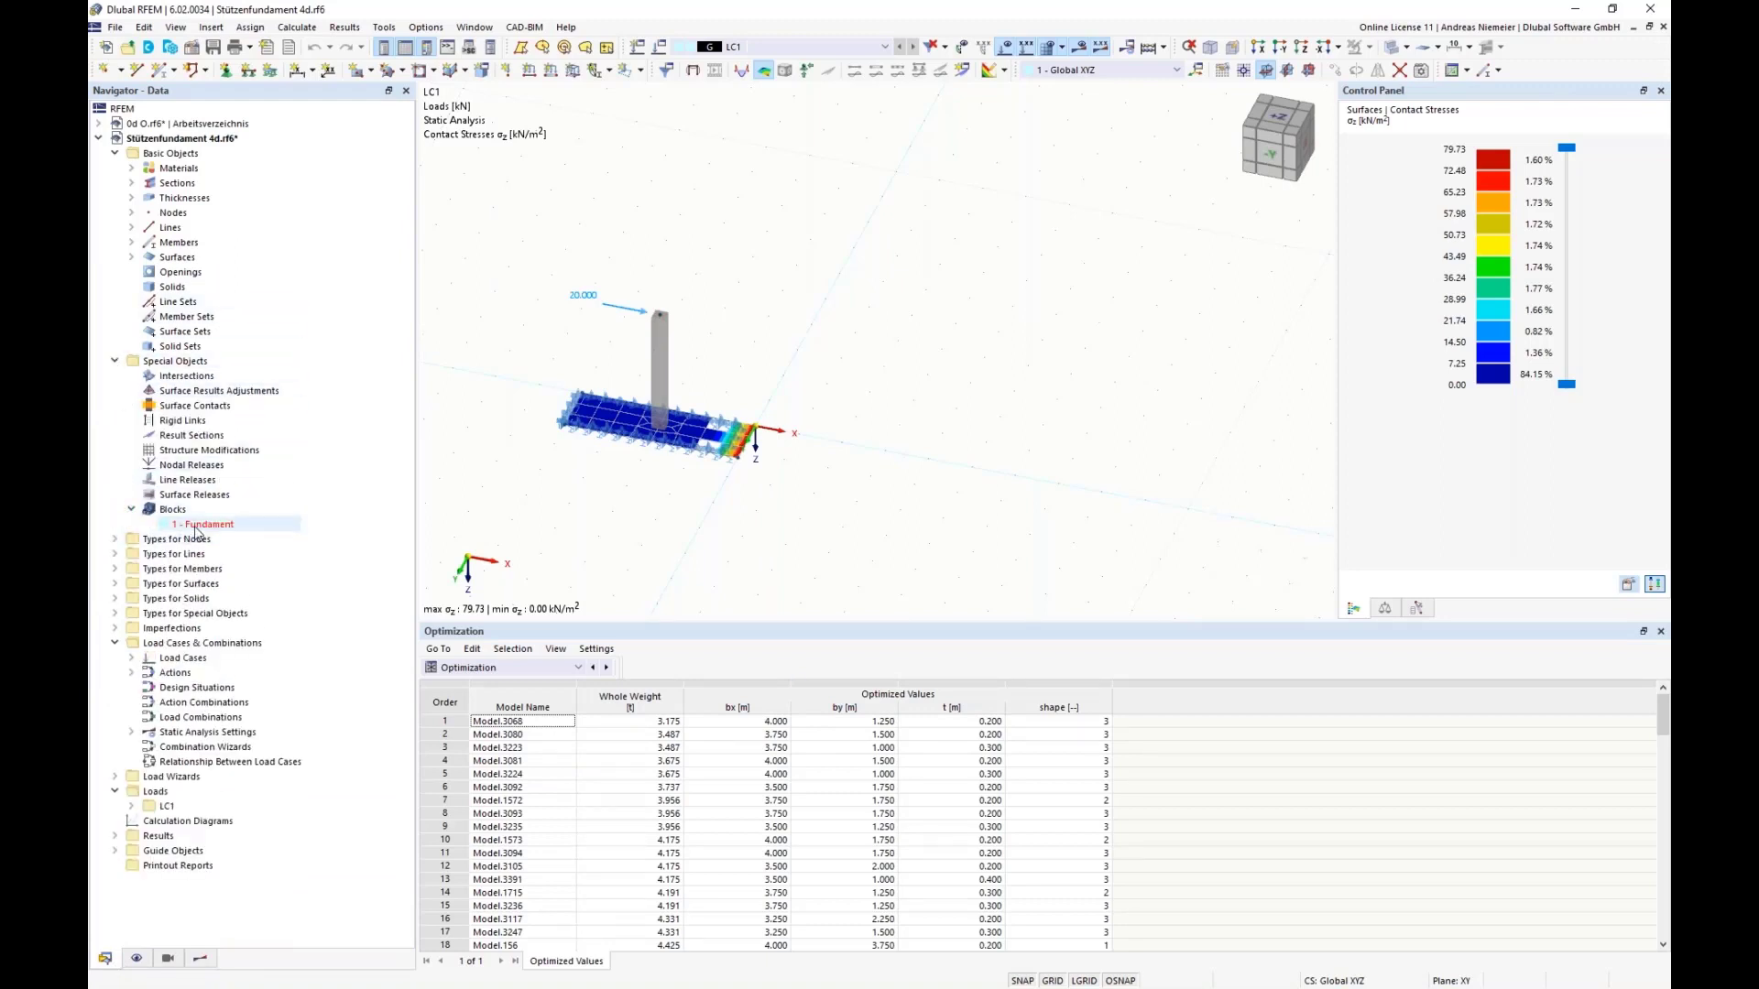
double_click(196, 526)
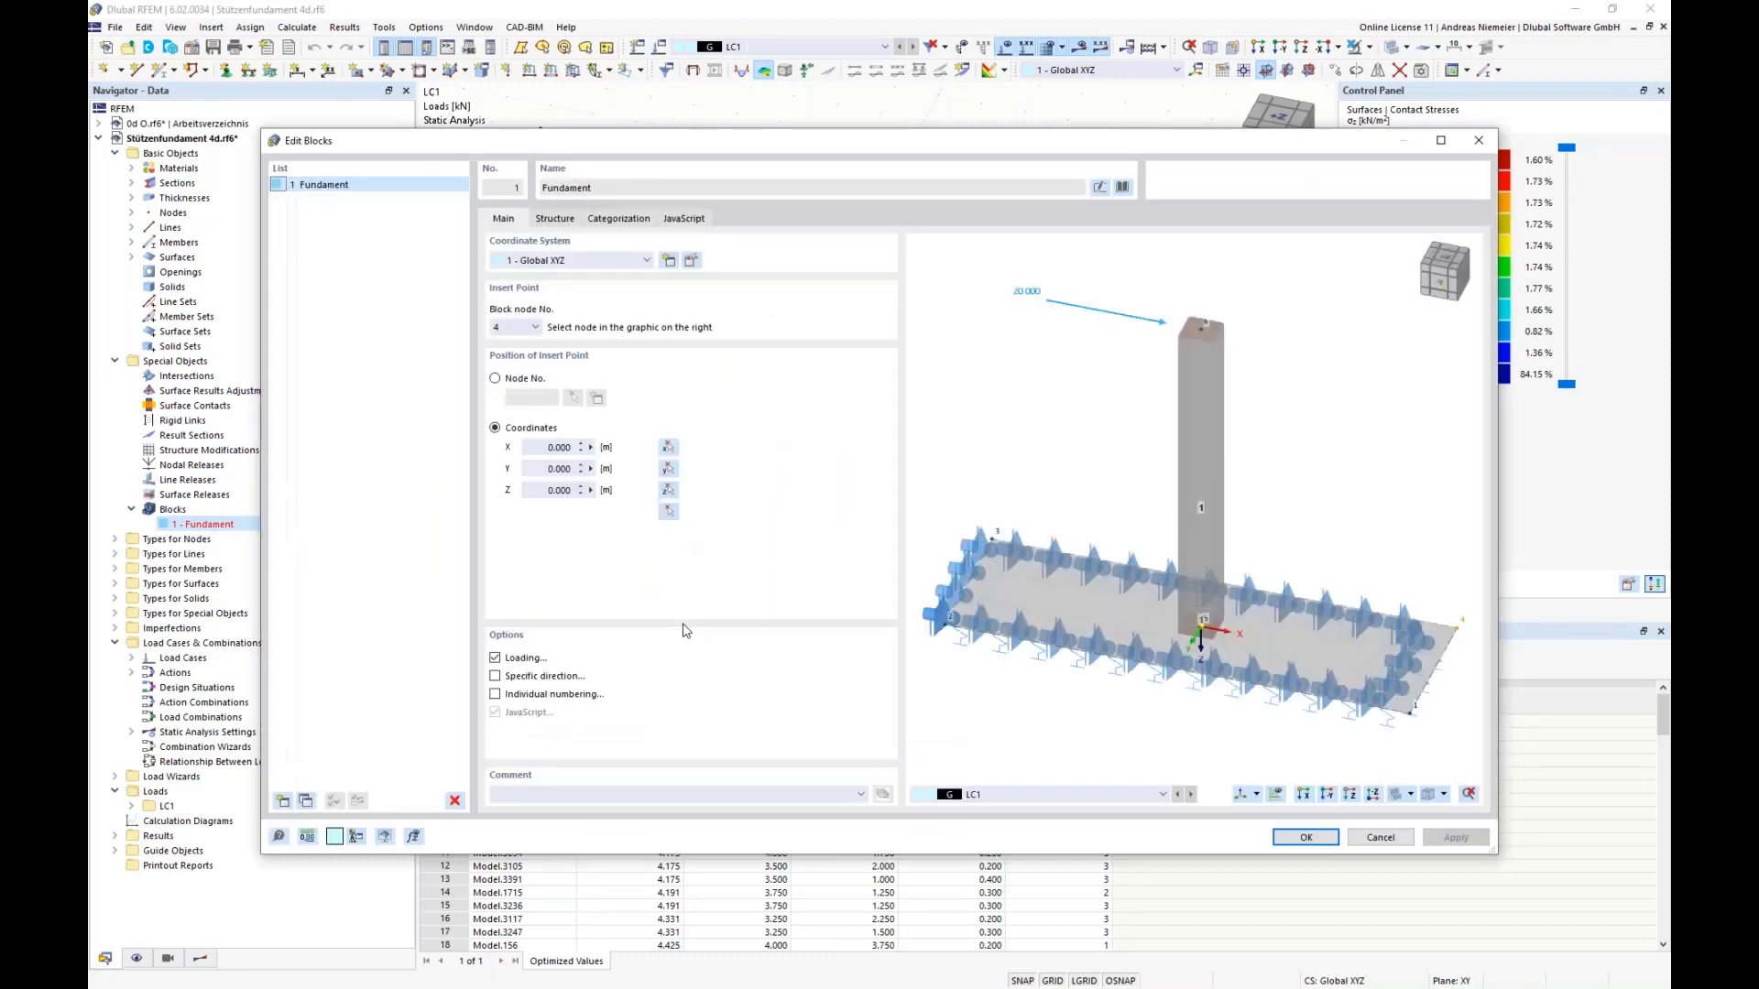
left_click(685, 219)
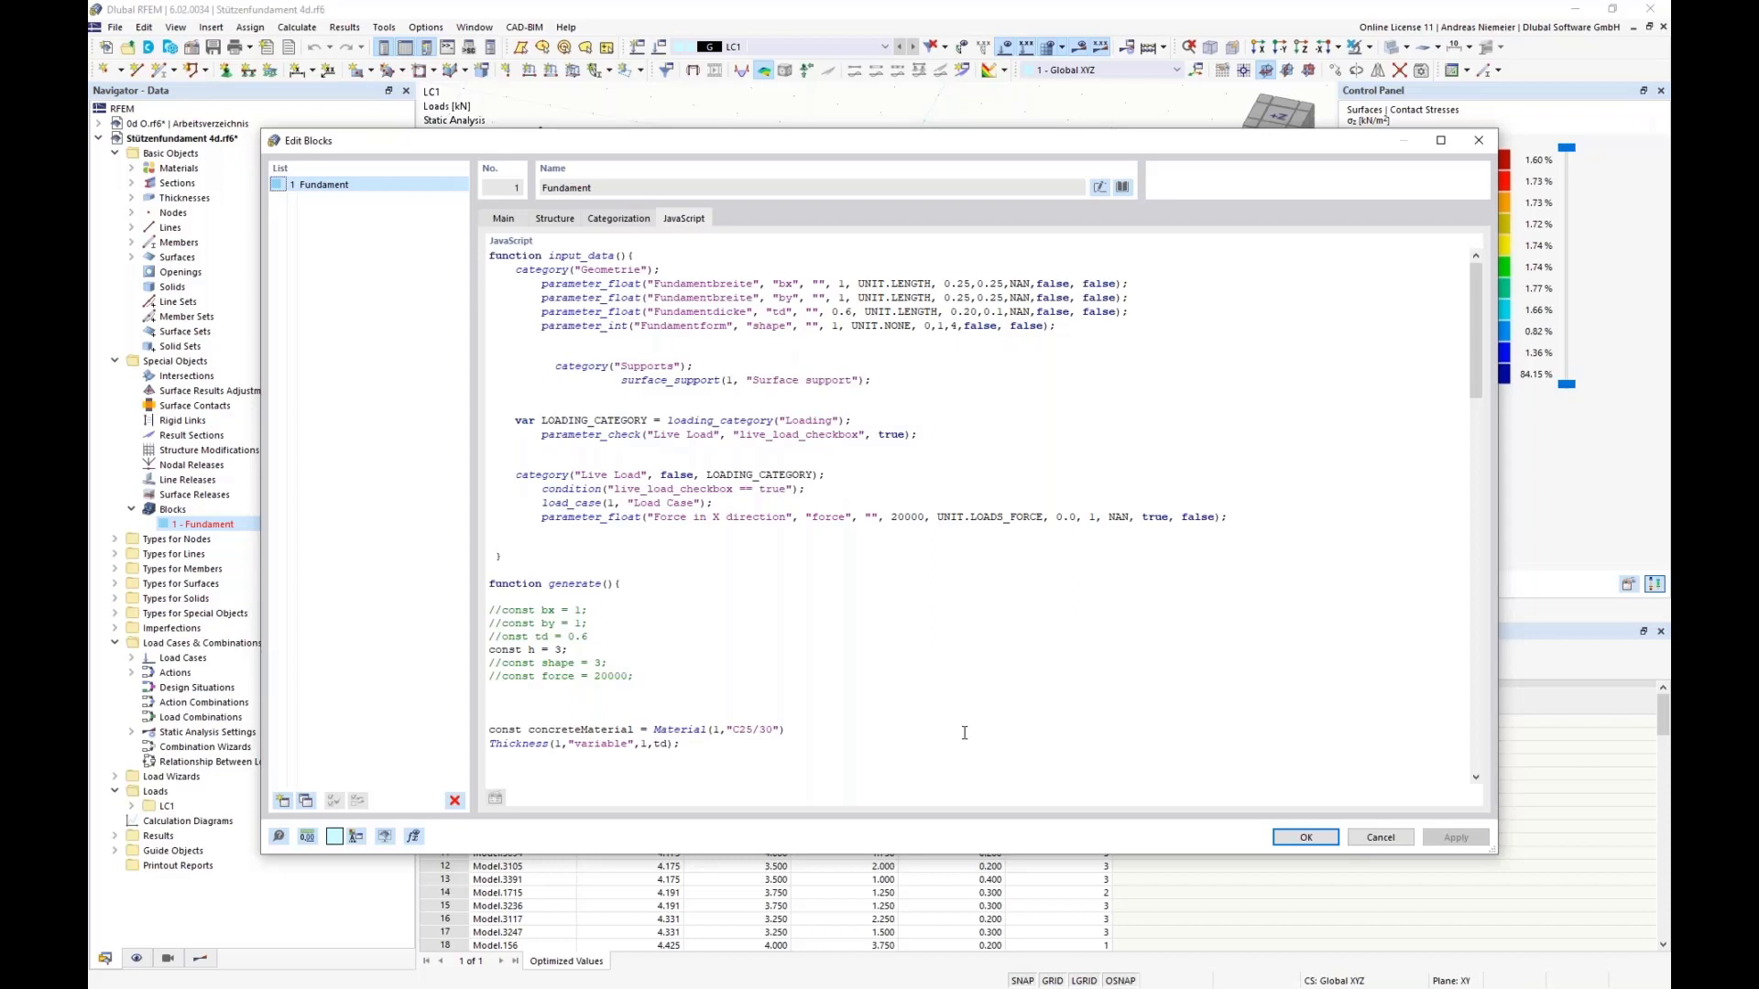
left_click(555, 220)
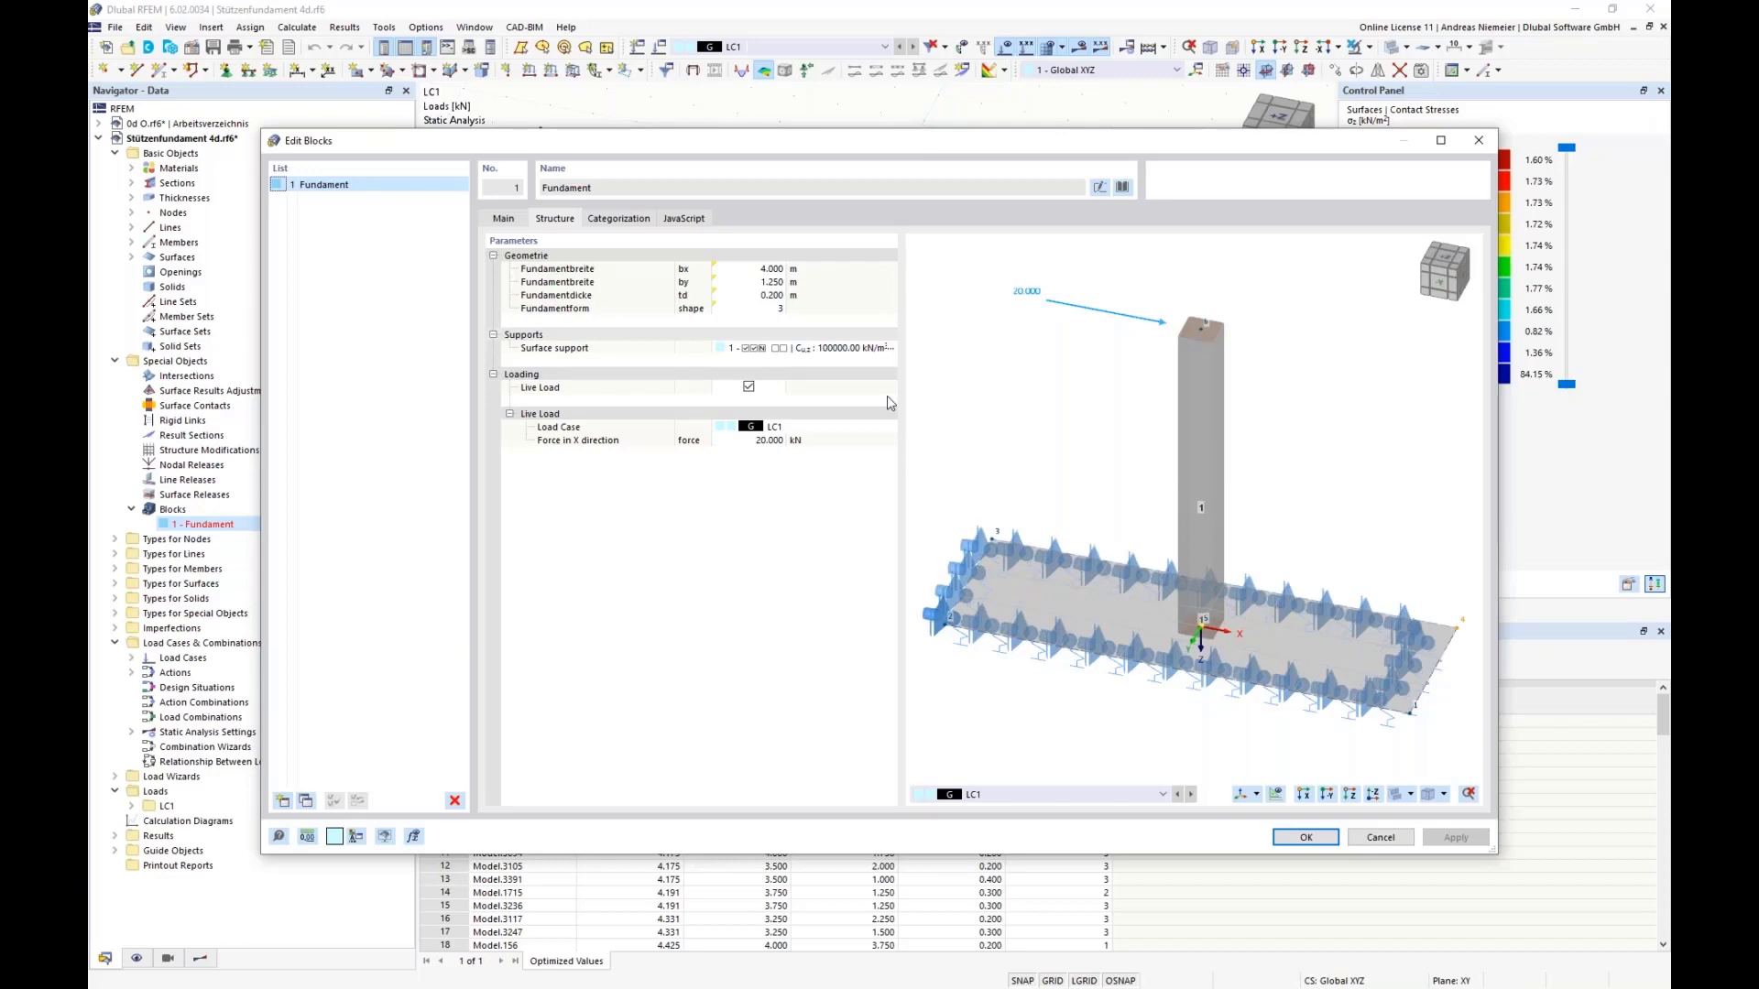
left_click(1372, 838)
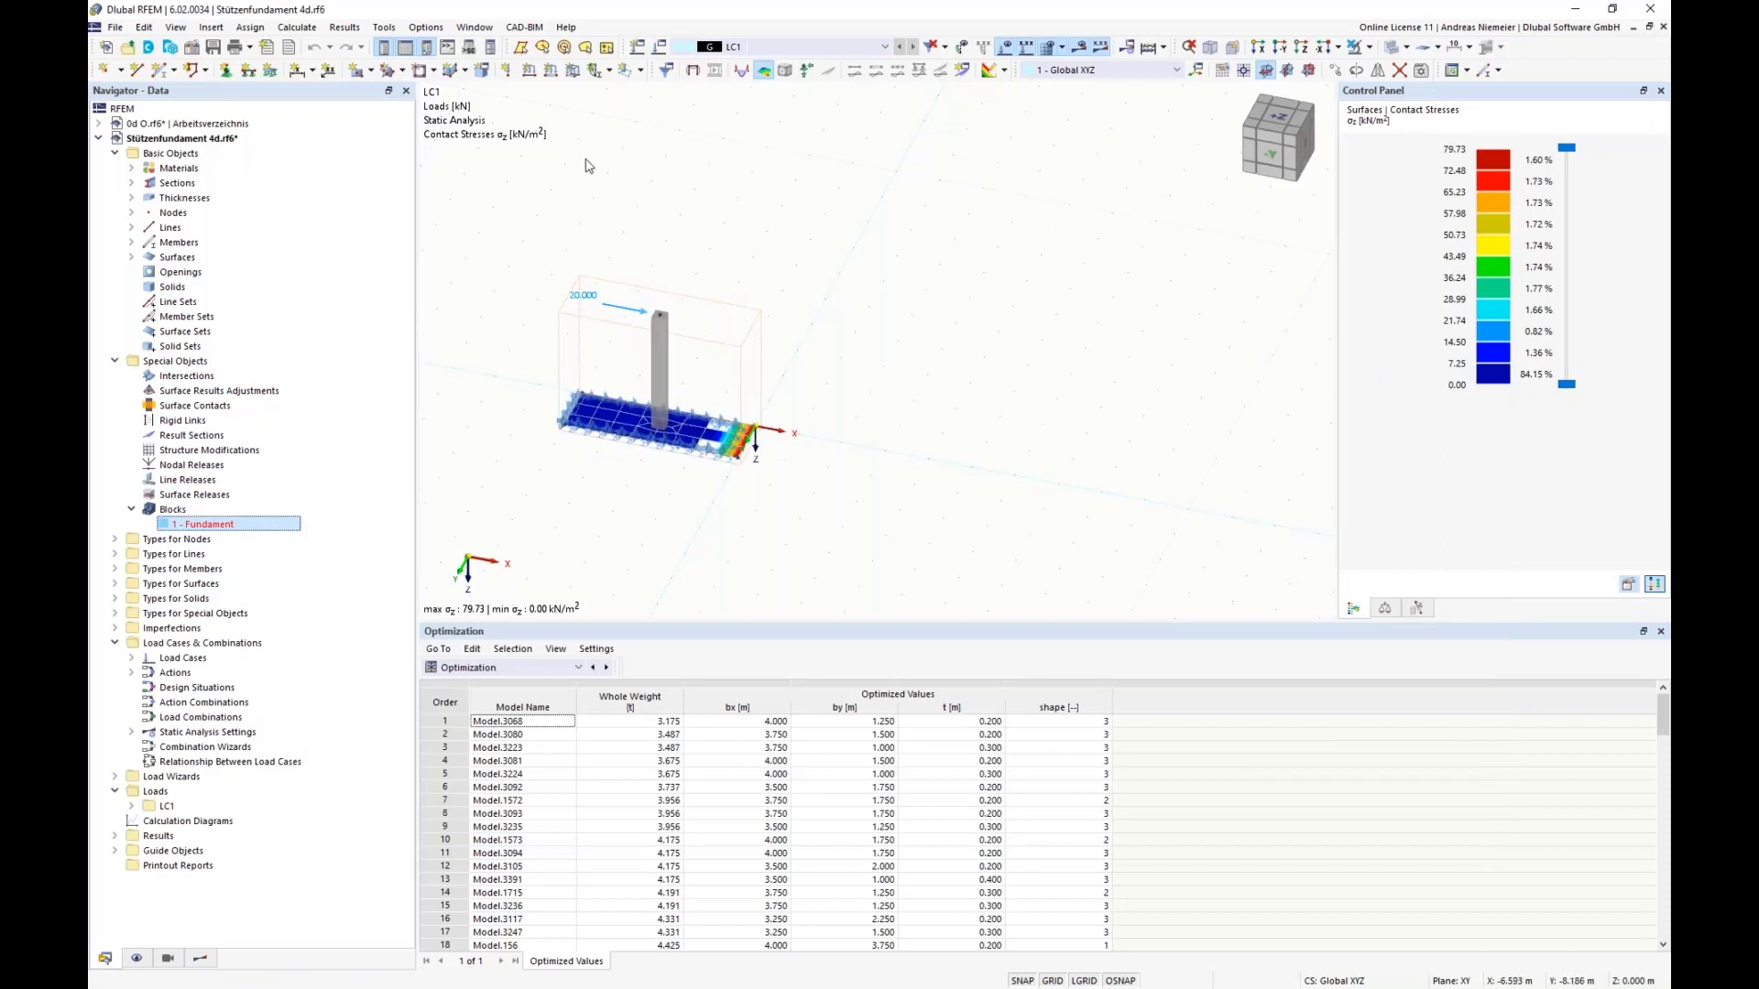
Step: Open the optimization settings, check which targets can be chosen for the optimization, and close them without changes
left_click(317, 30)
left_click(366, 352)
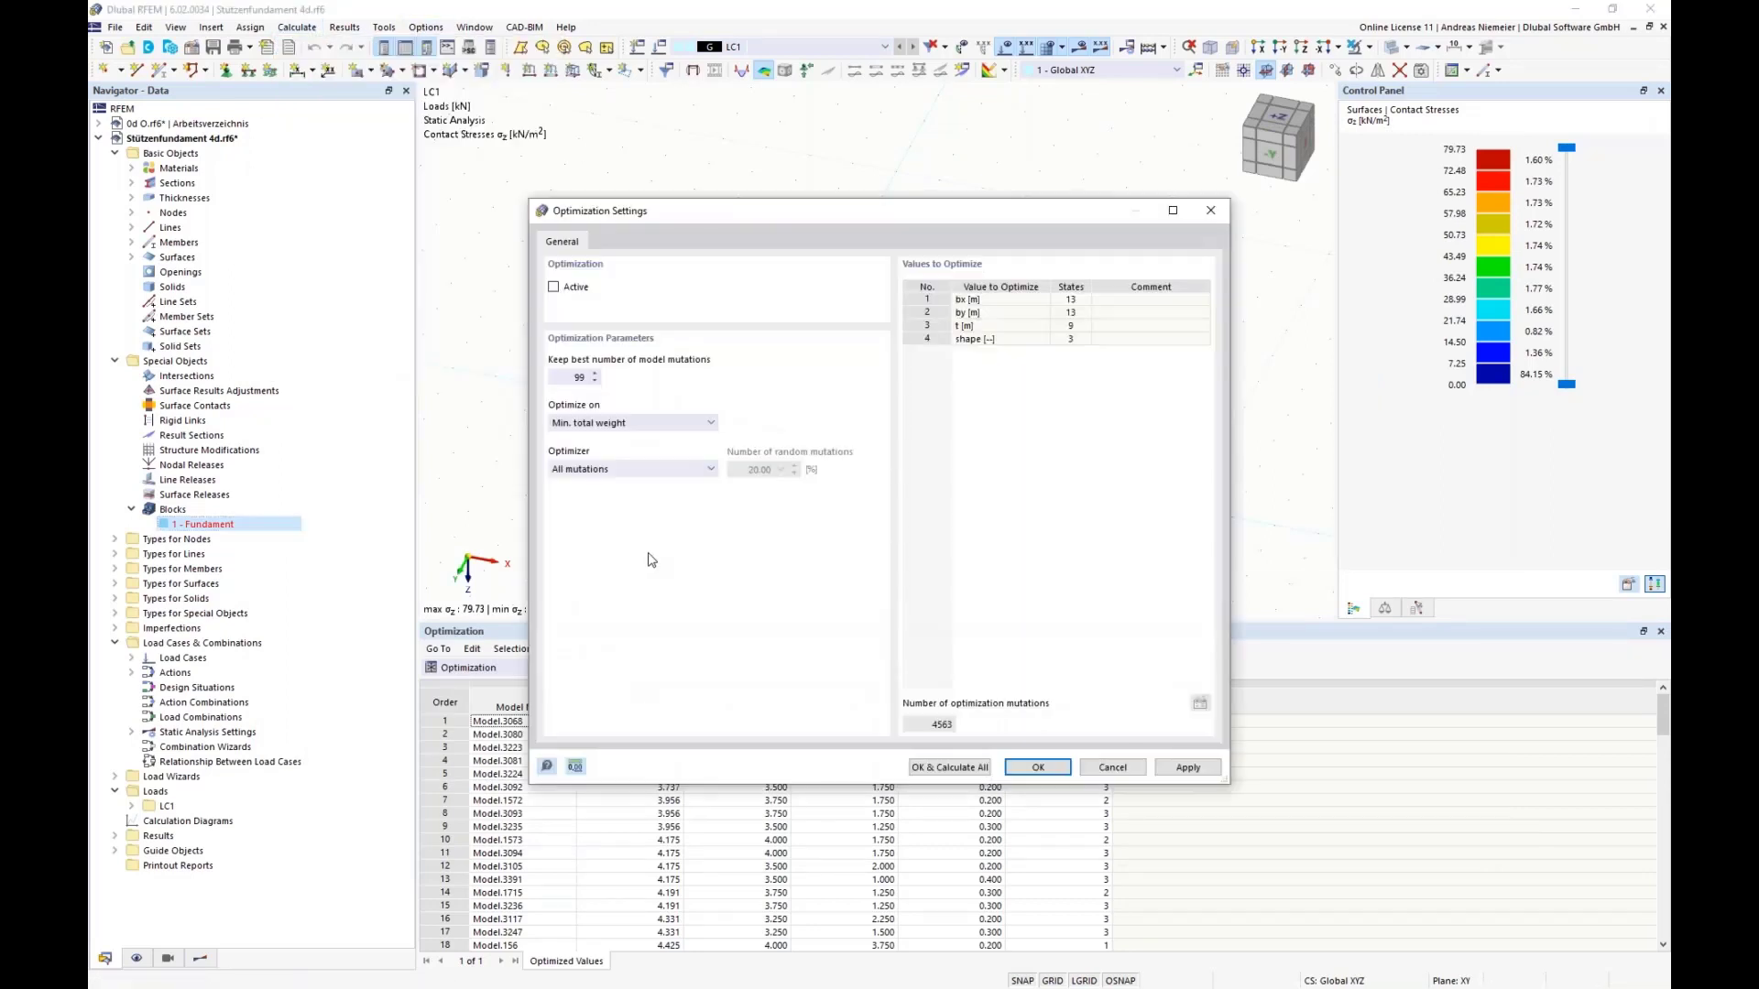
left_click(602, 425)
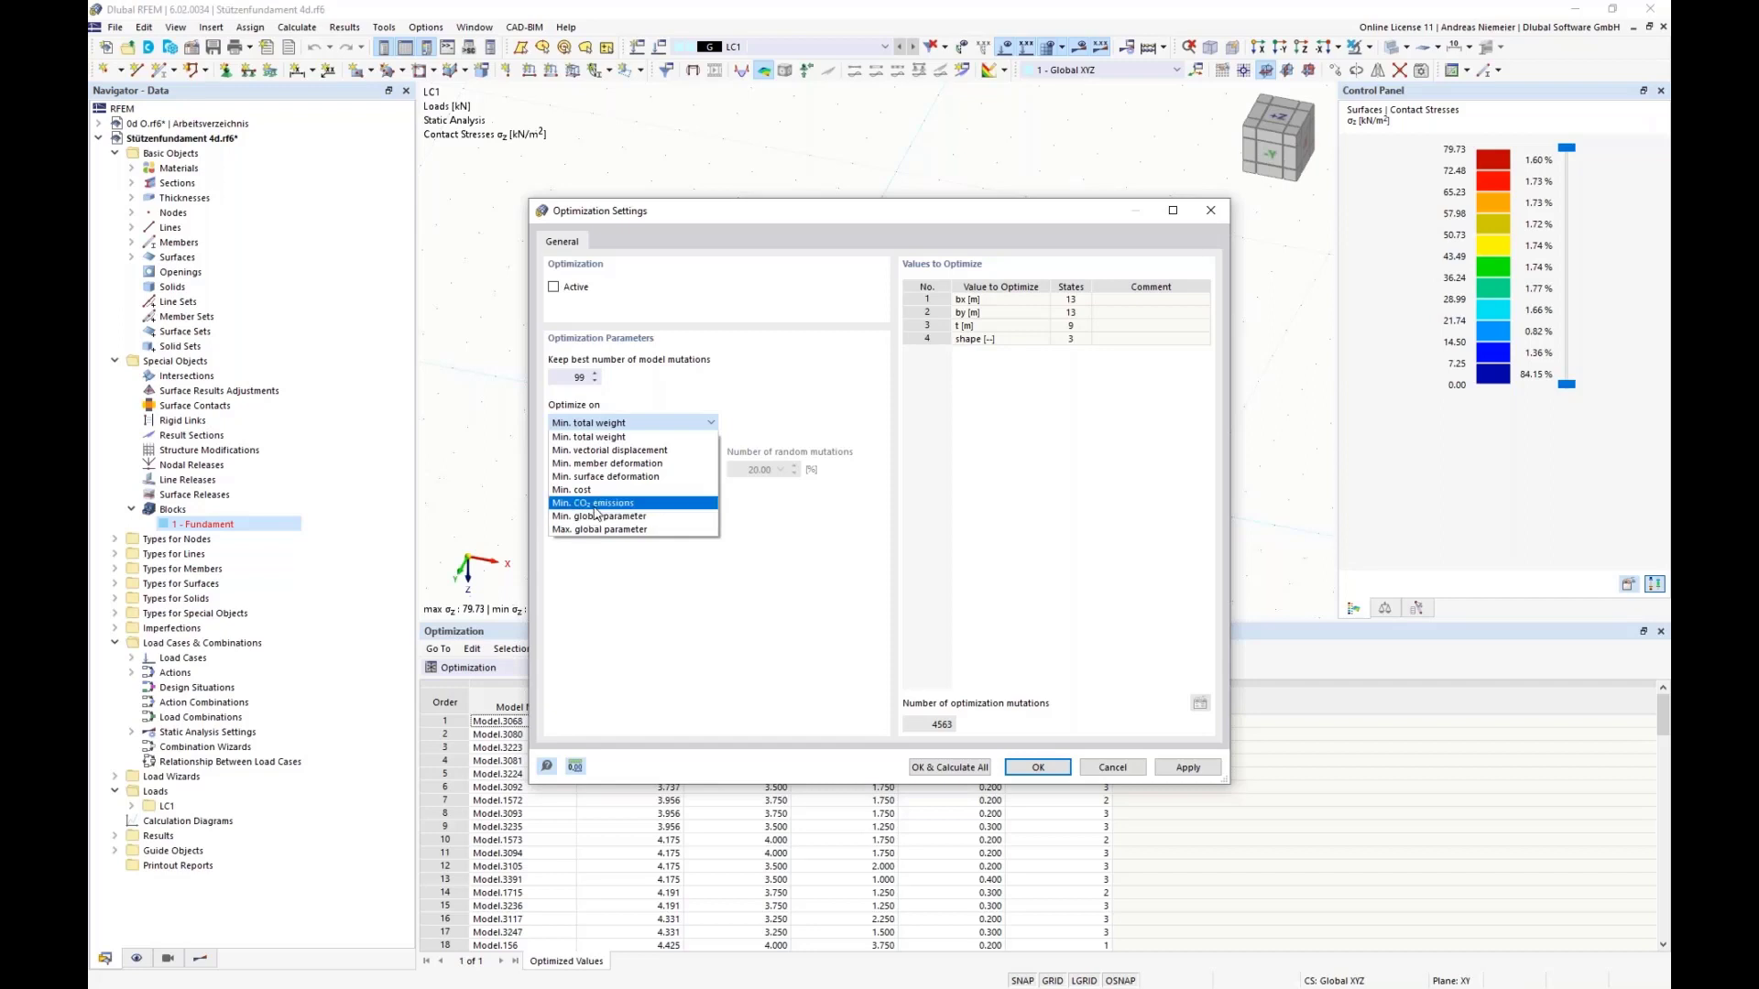
left_click(724, 602)
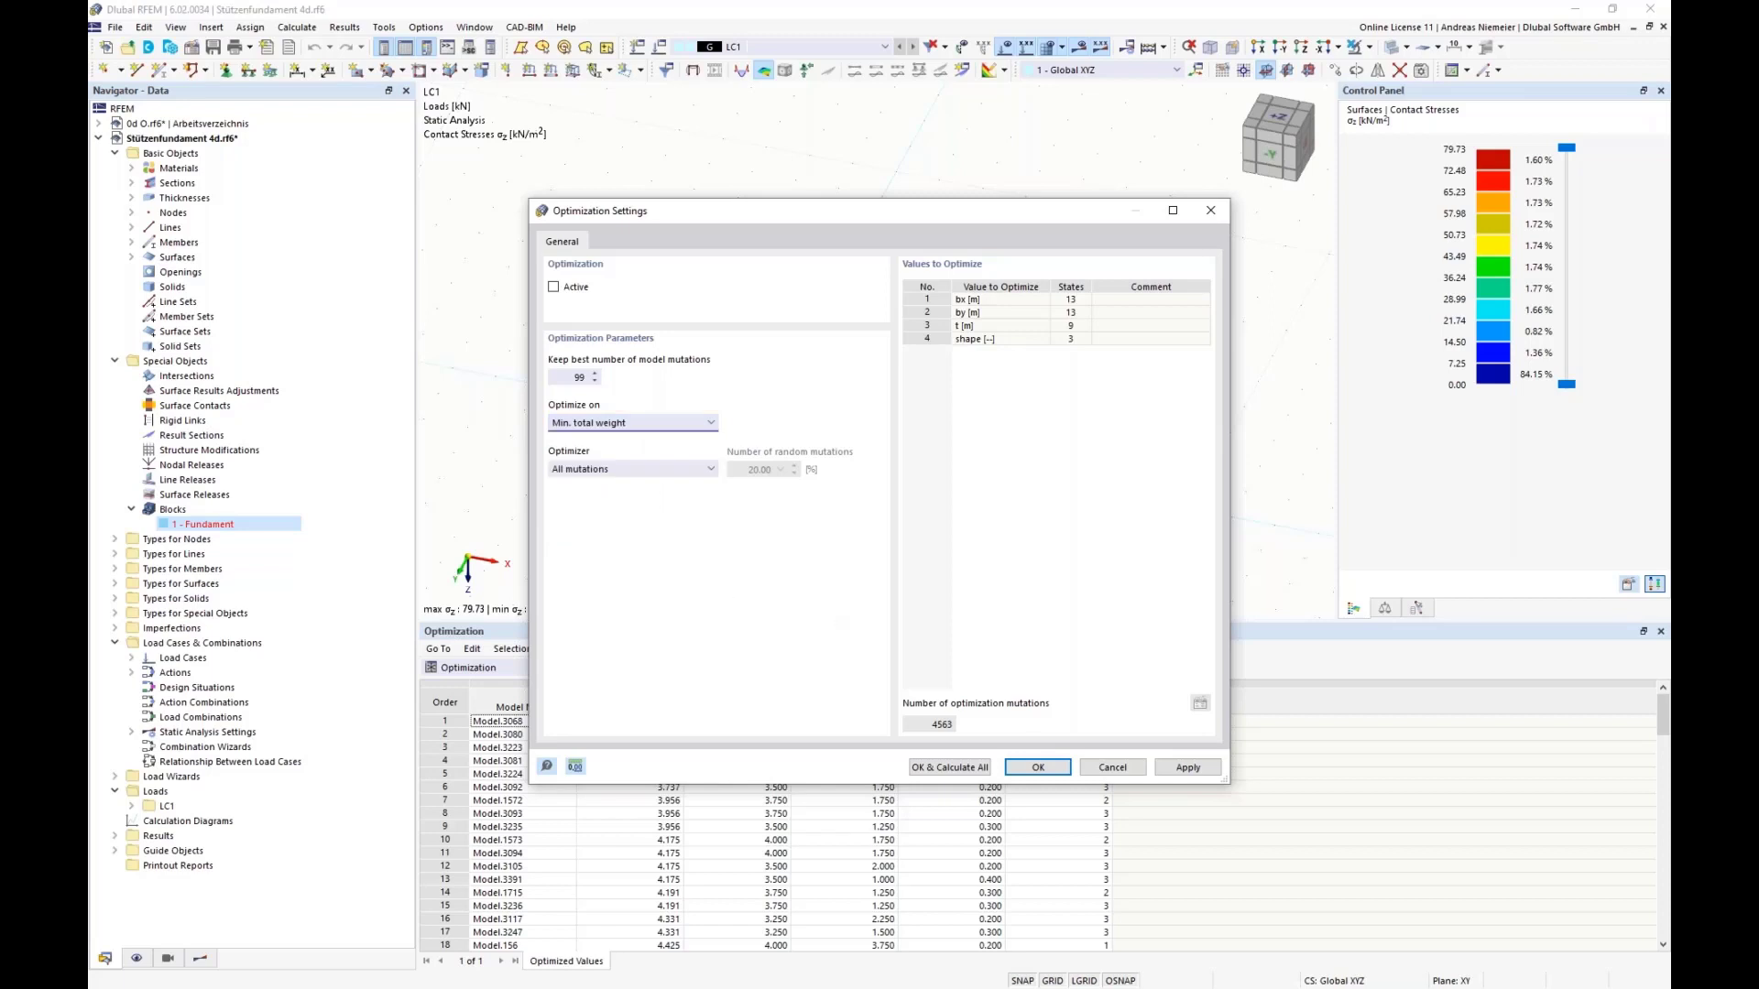
left_click(1112, 767)
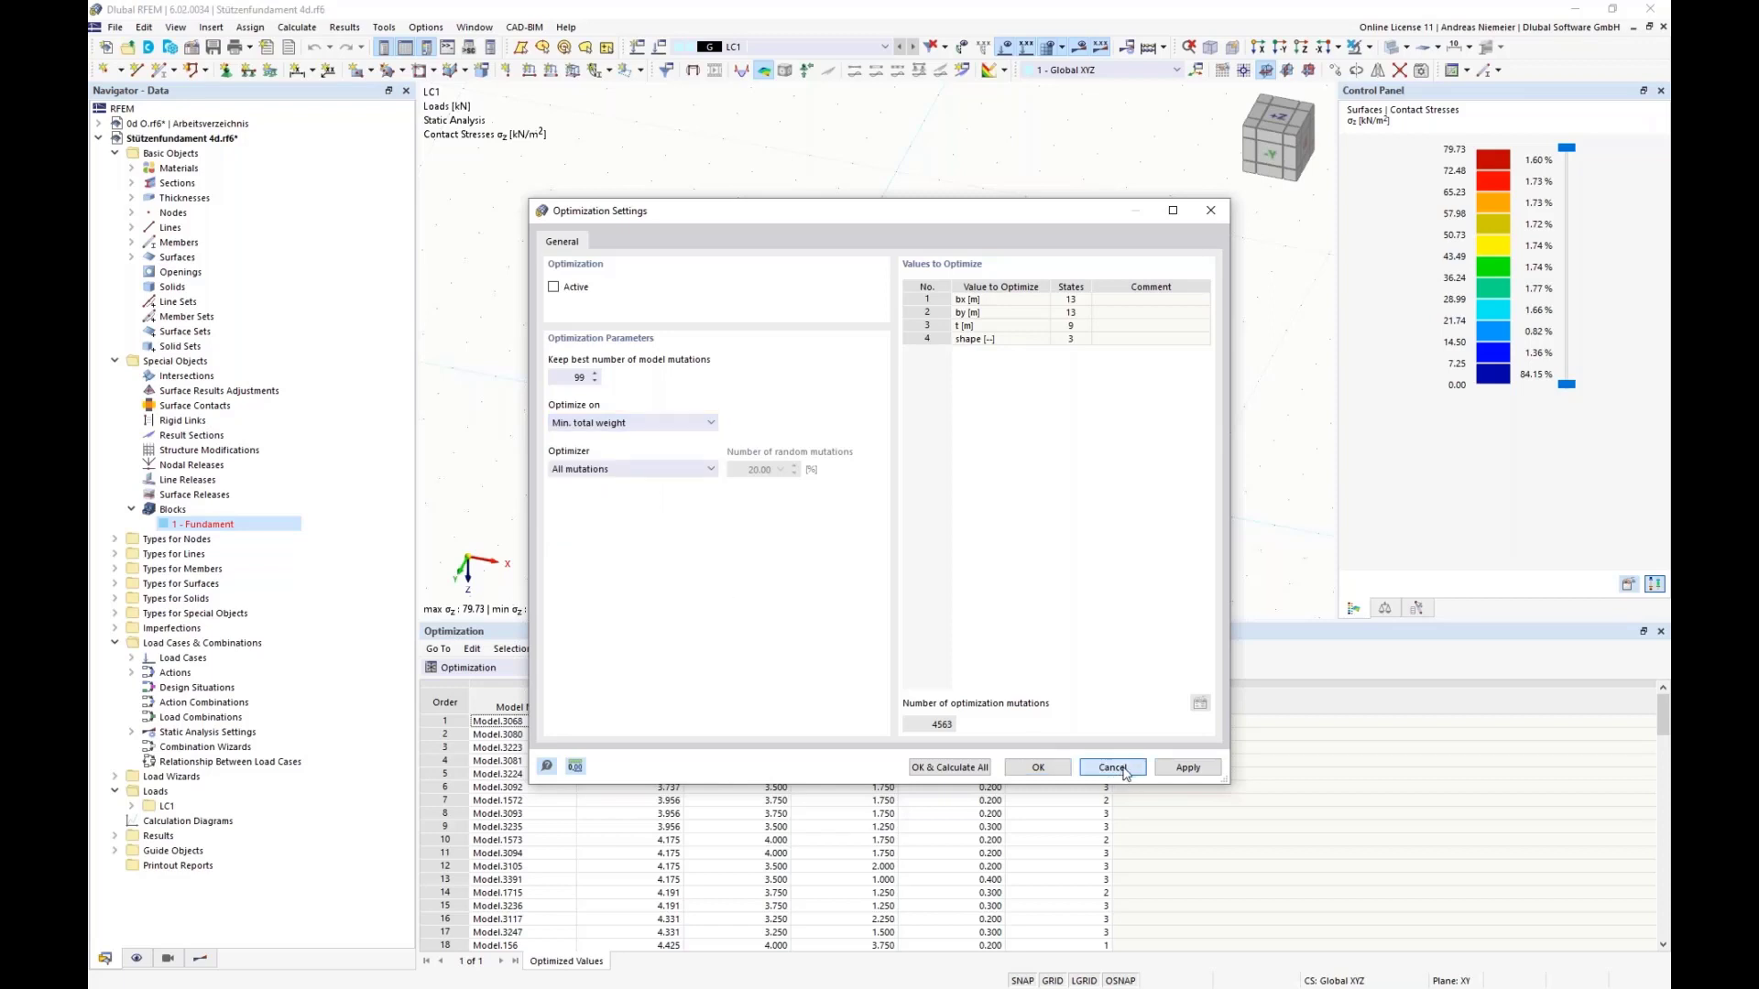
Step: Check the list of load cases and the add-ons in the model's base data, and close without changes
left_click(779, 47)
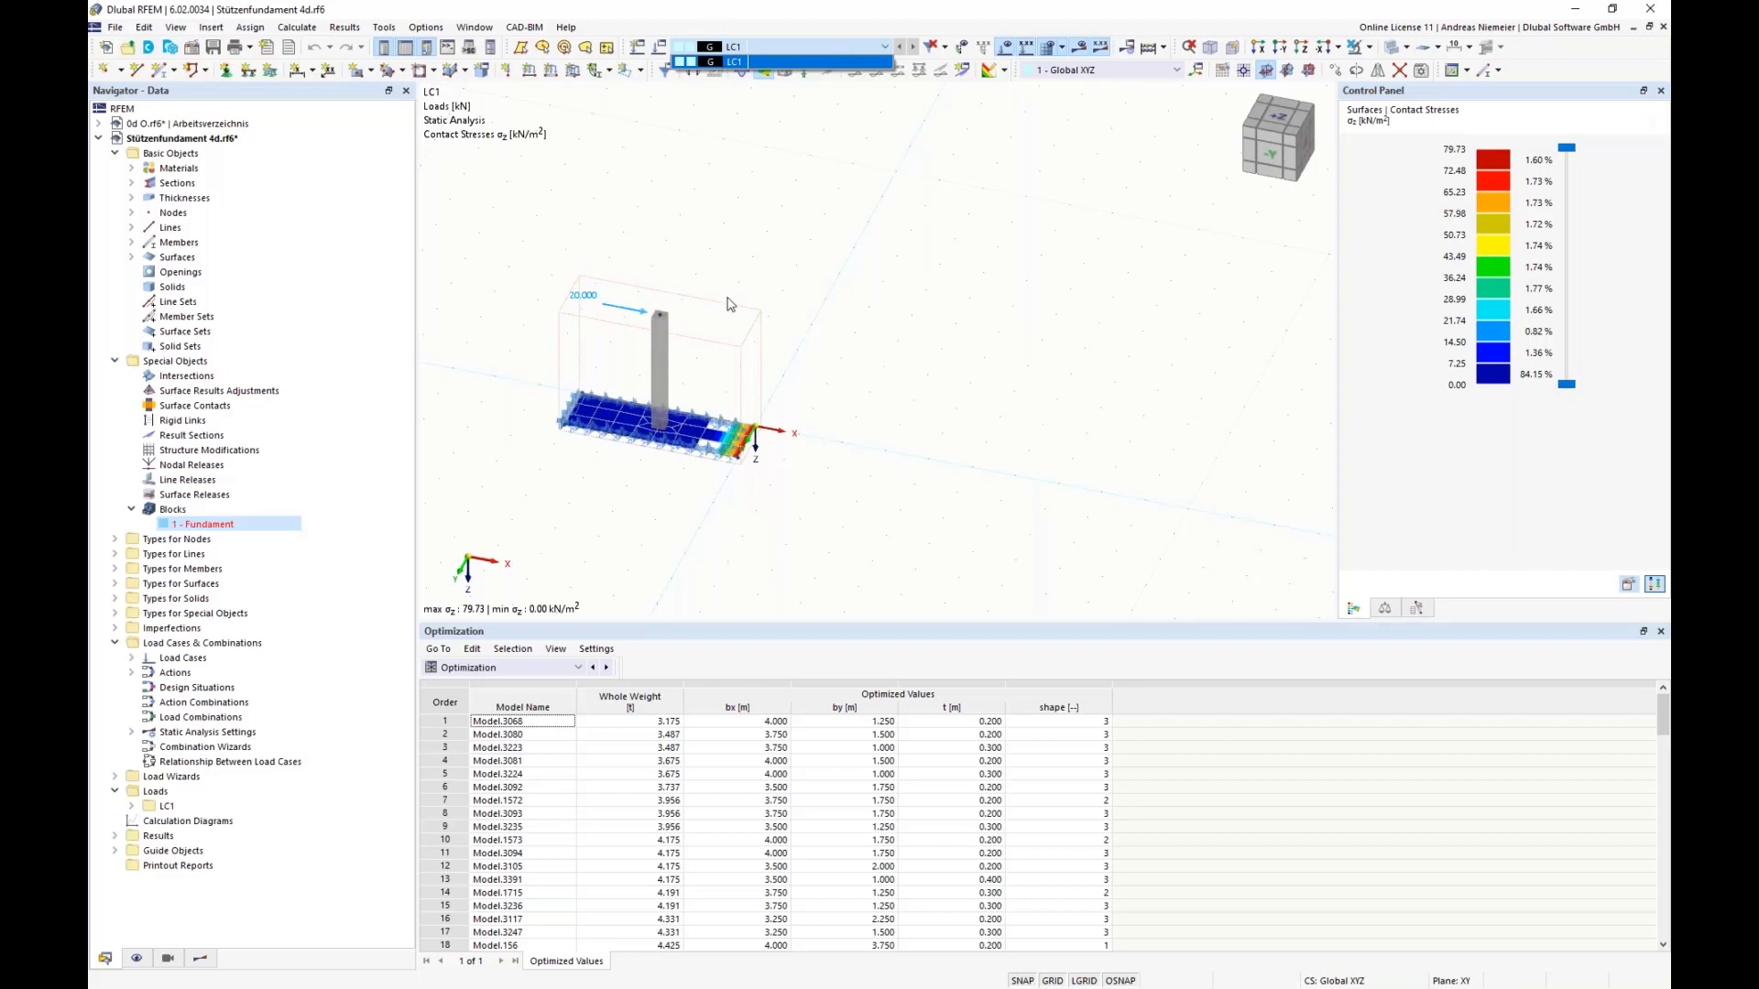
left_click(926, 392)
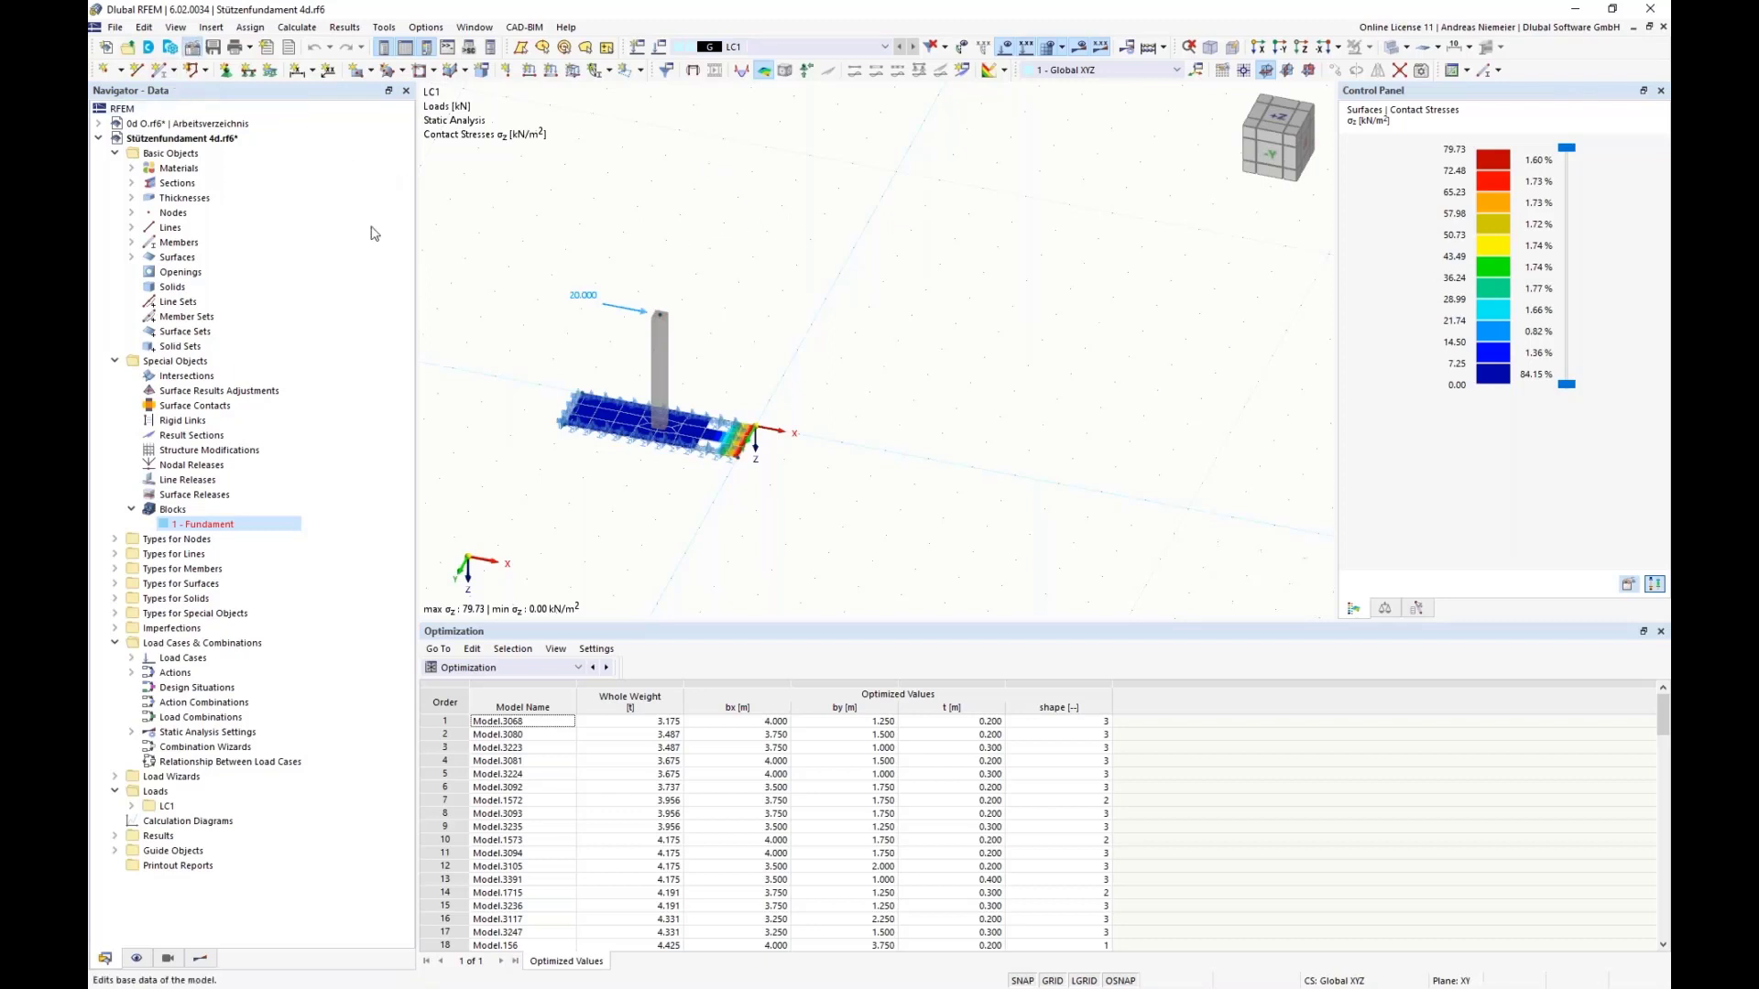
left_click(624, 182)
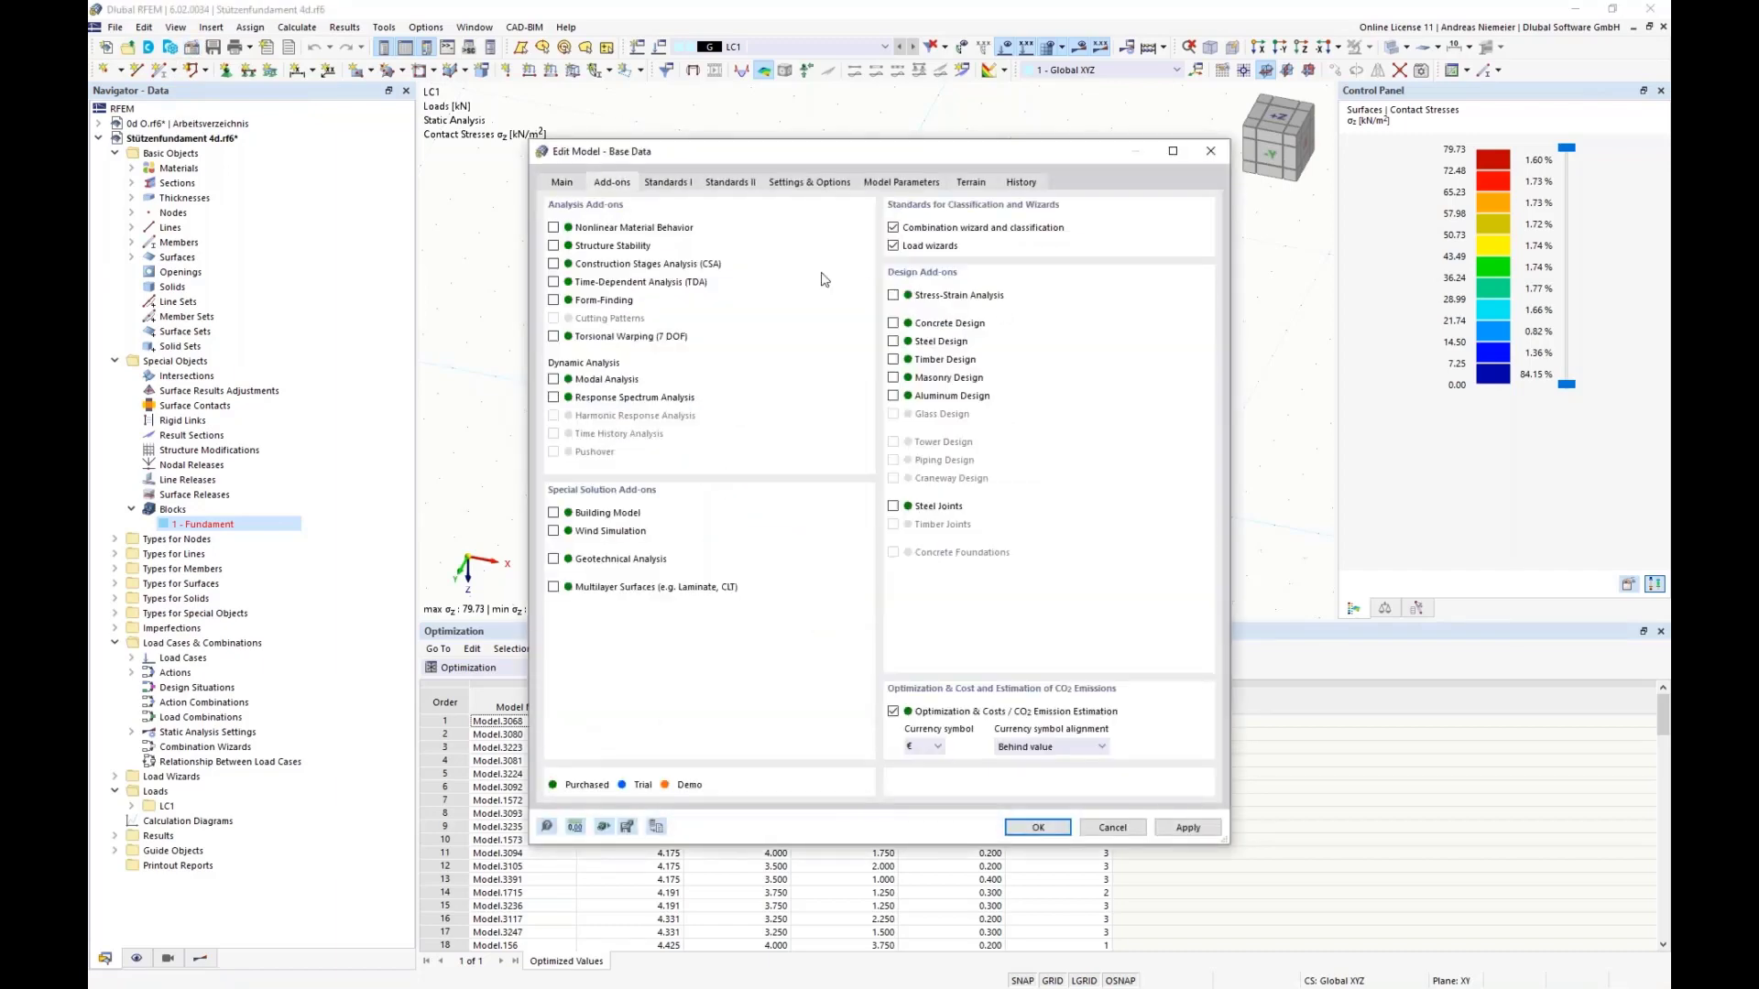
left_click_drag(879, 151, 1180, 164)
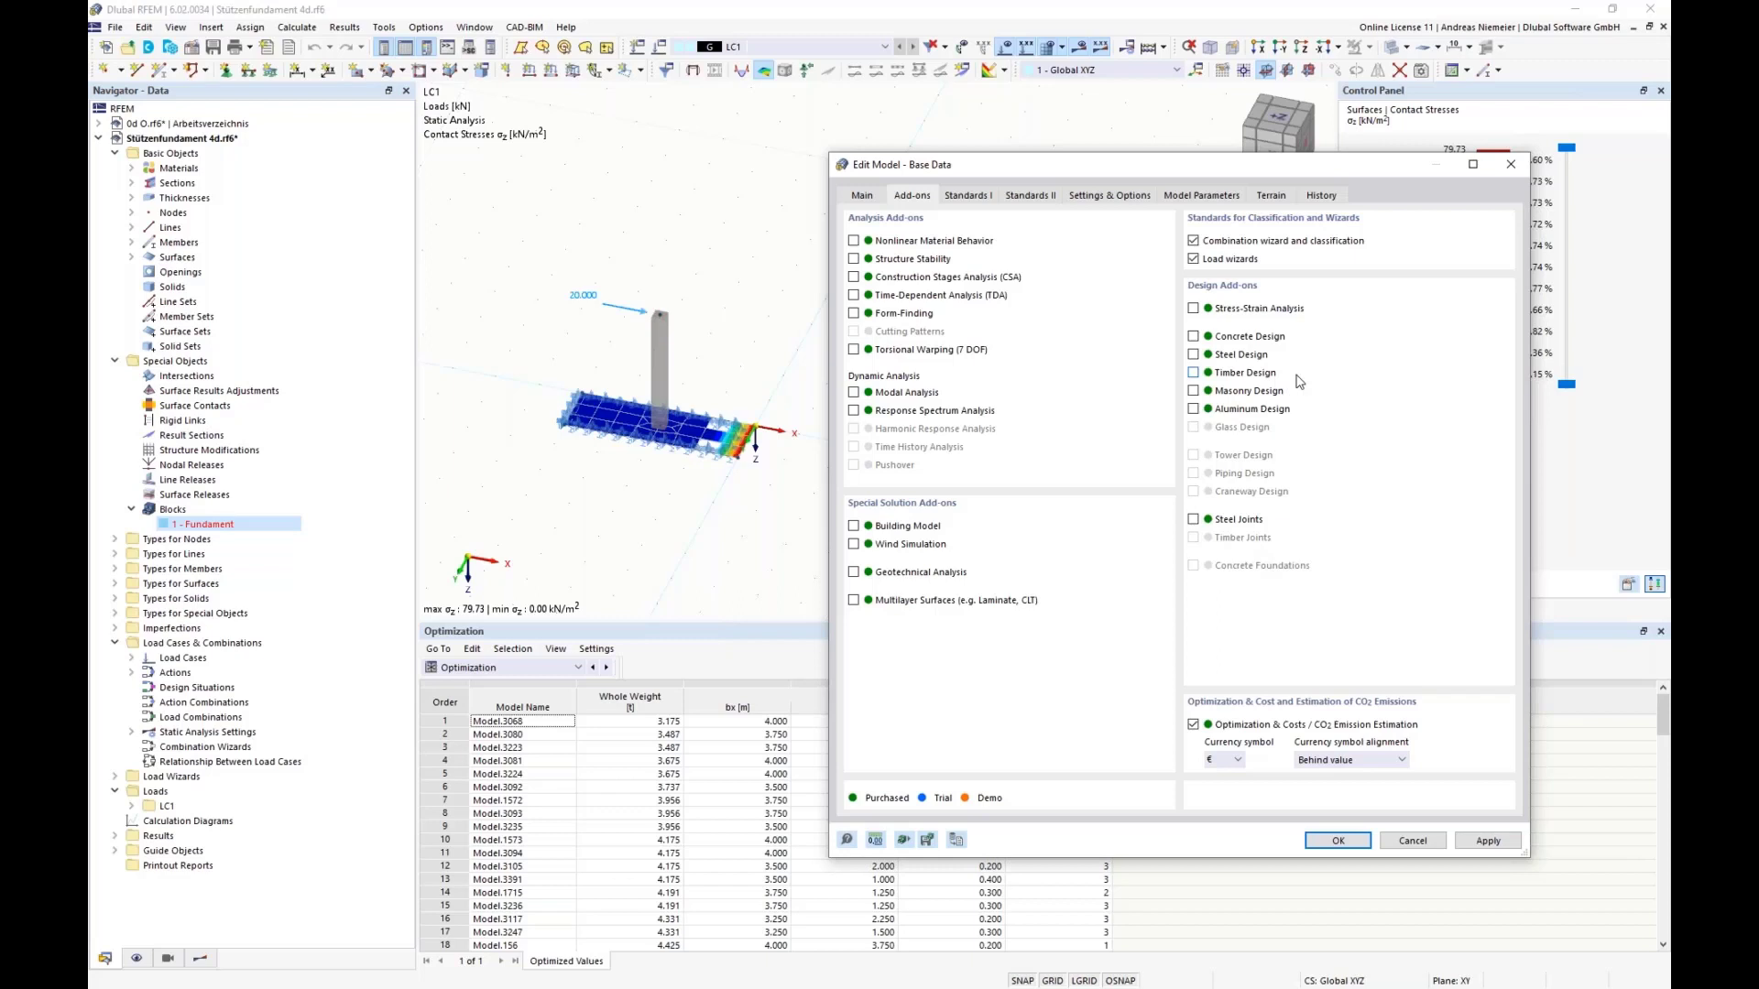
left_click(1413, 840)
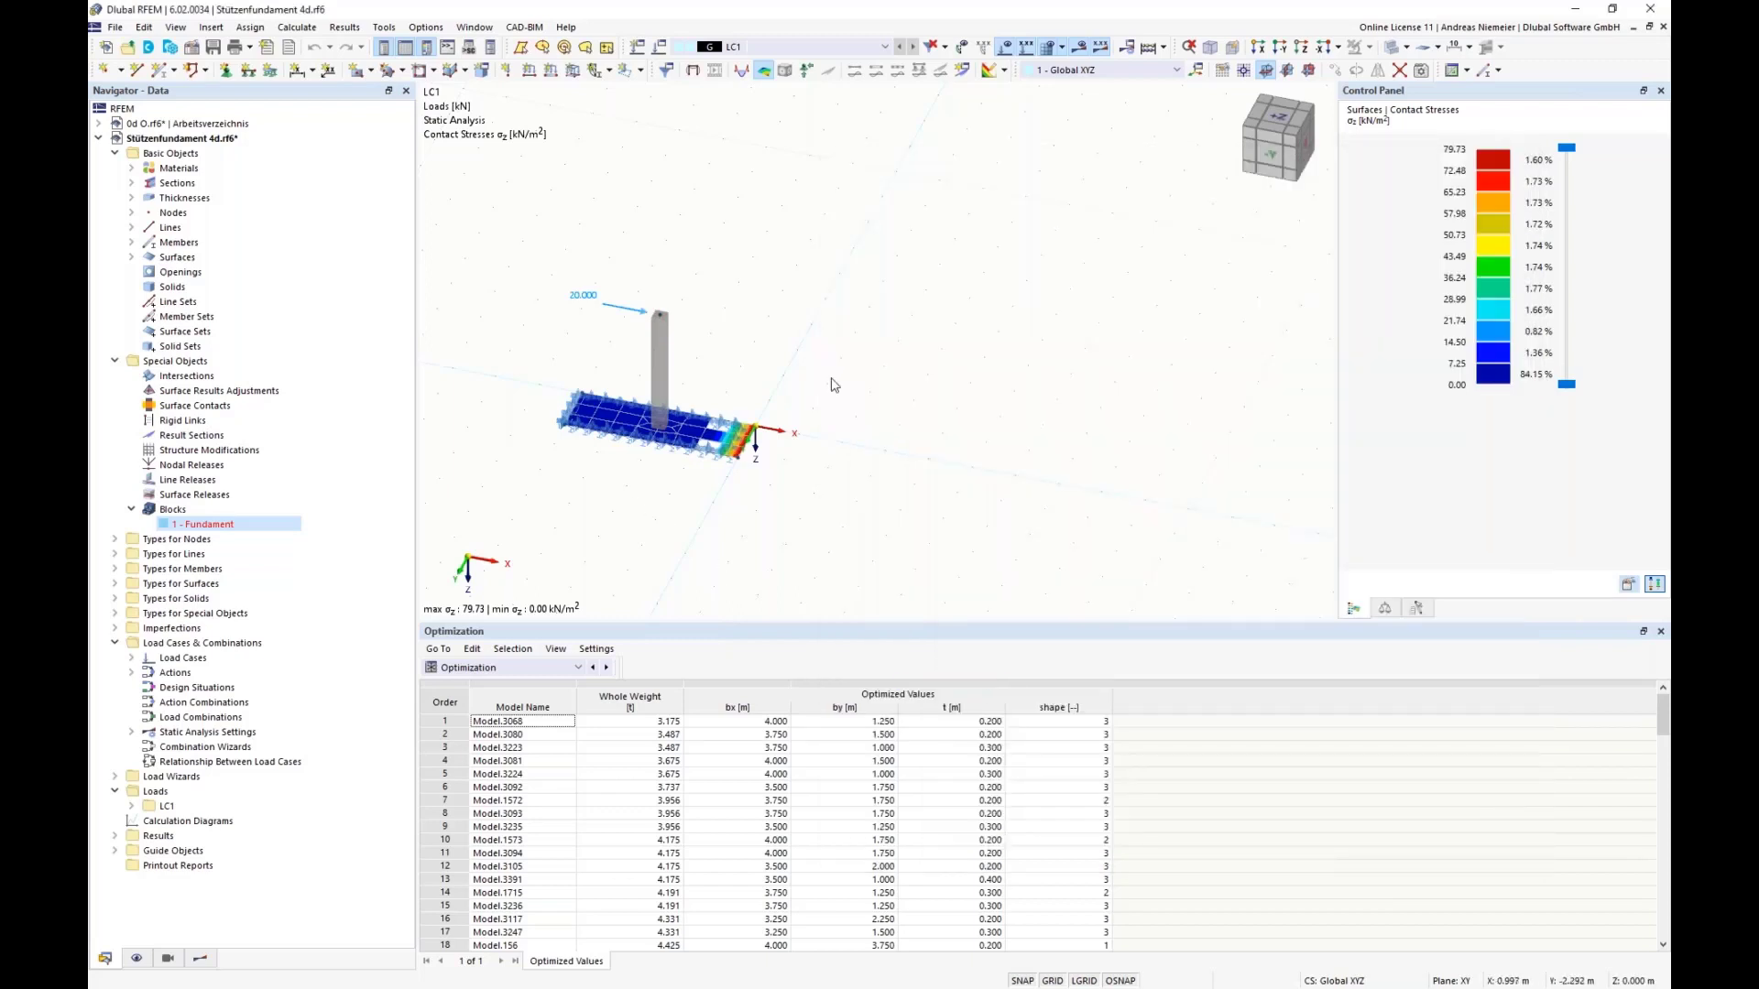
Step: Open section R_M1 300/300, check its cost, CO2 emission and optimization options, and close it without changes
left_click(131, 182)
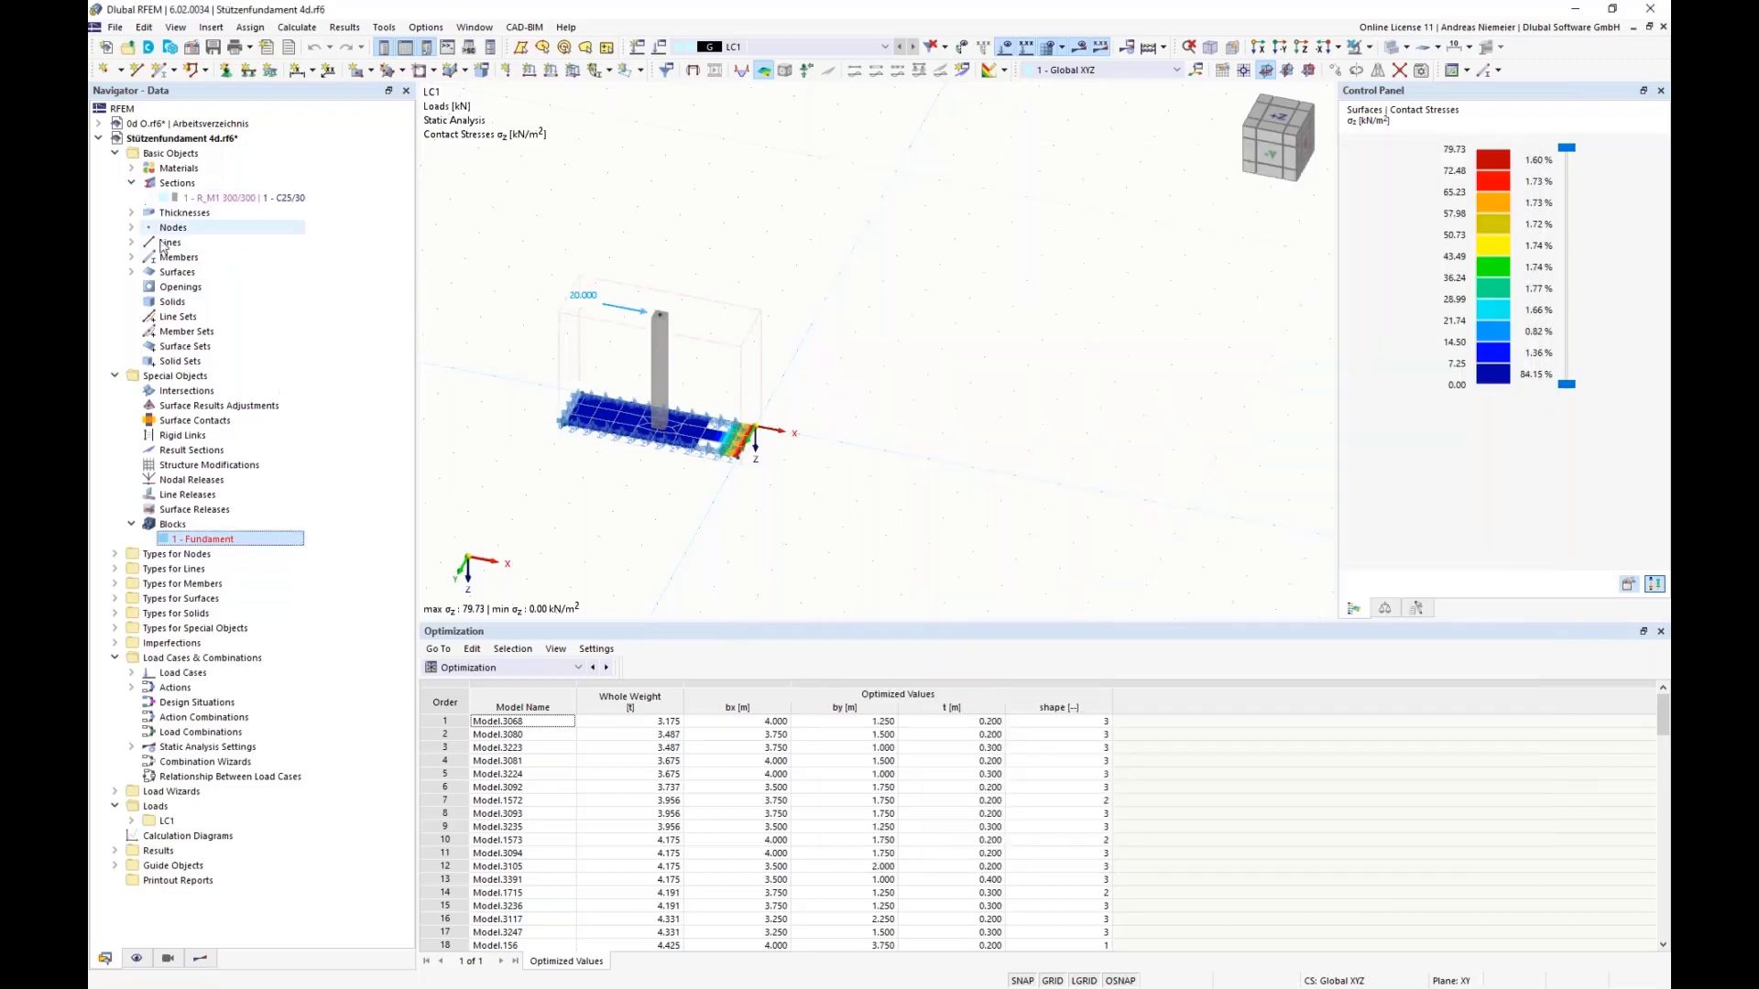
double_click(181, 198)
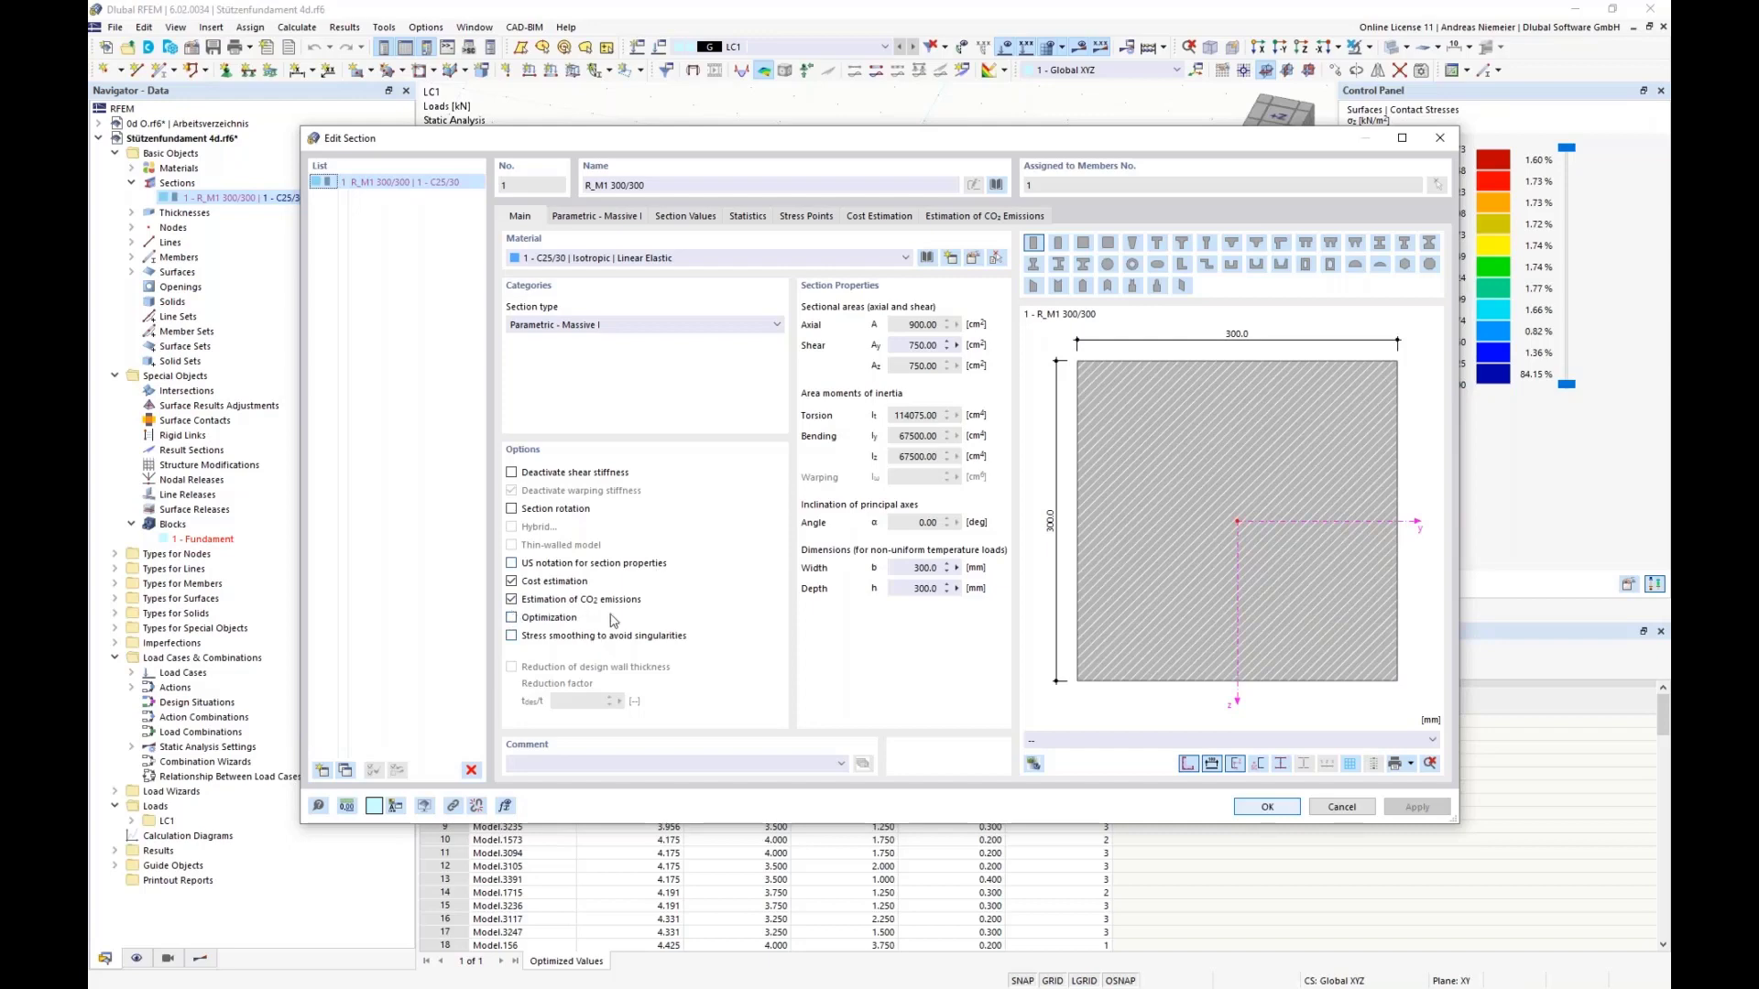
left_click(1360, 815)
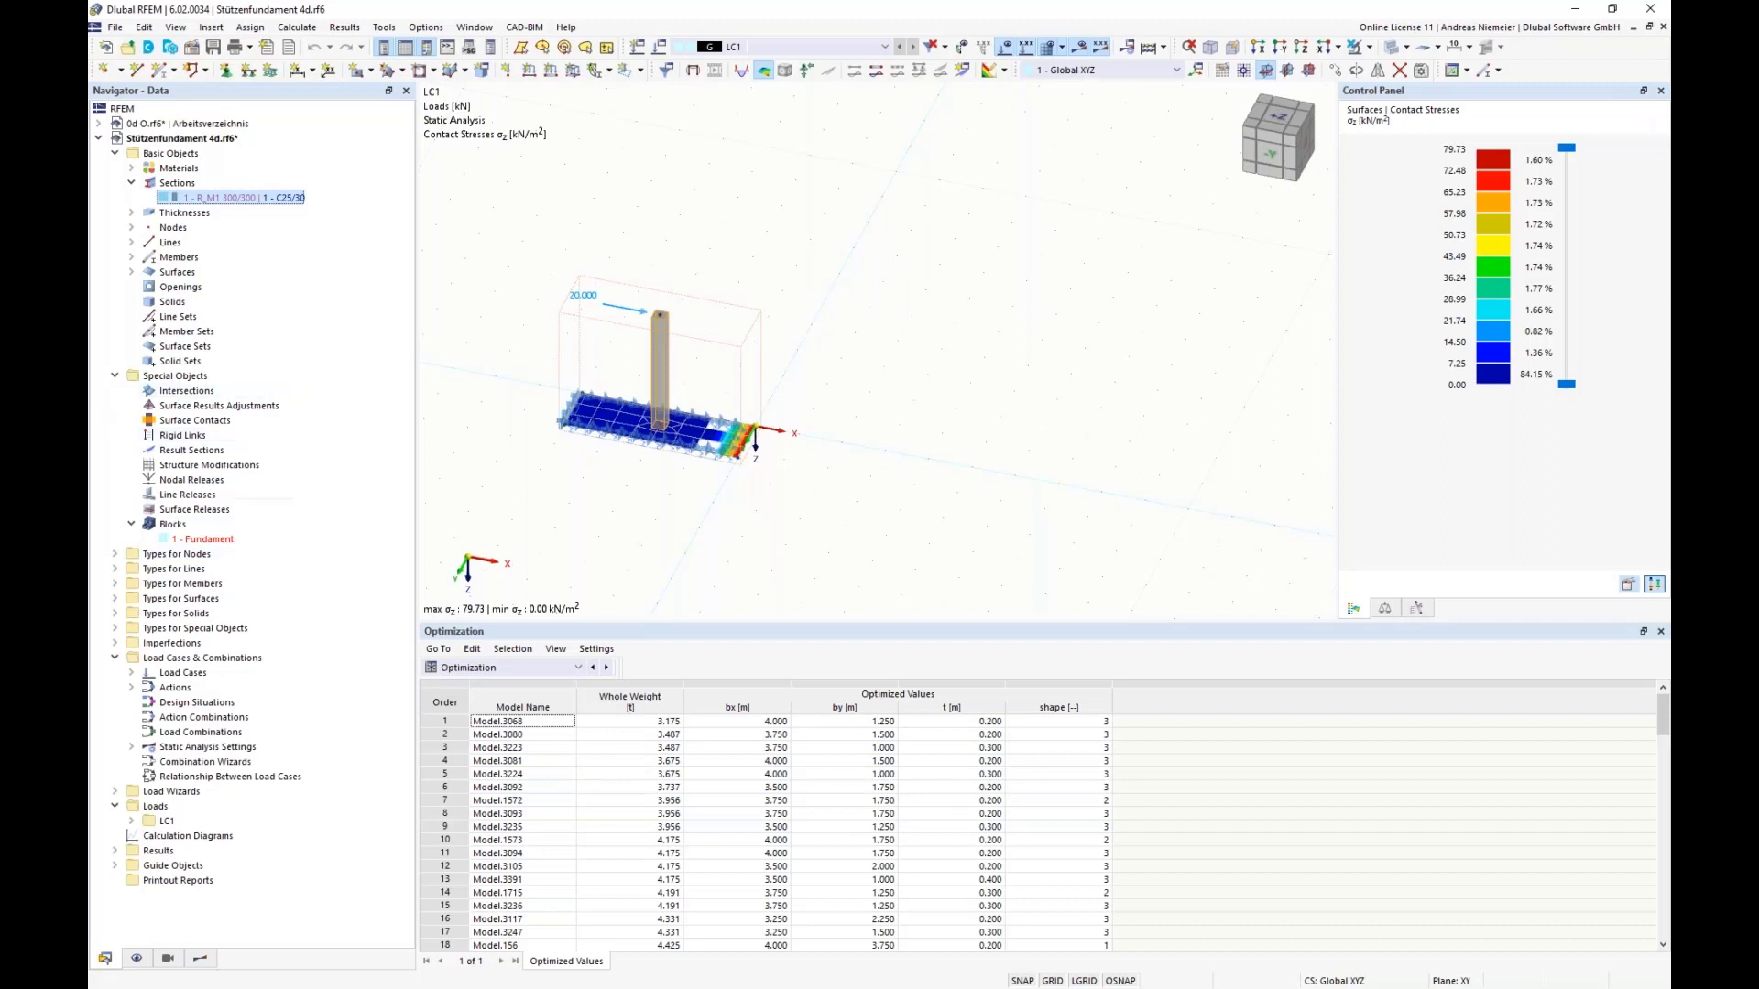
key("alt+Tab")
middle_click_drag(611, 436, 778, 440)
scroll(777, 439, "up", 5)
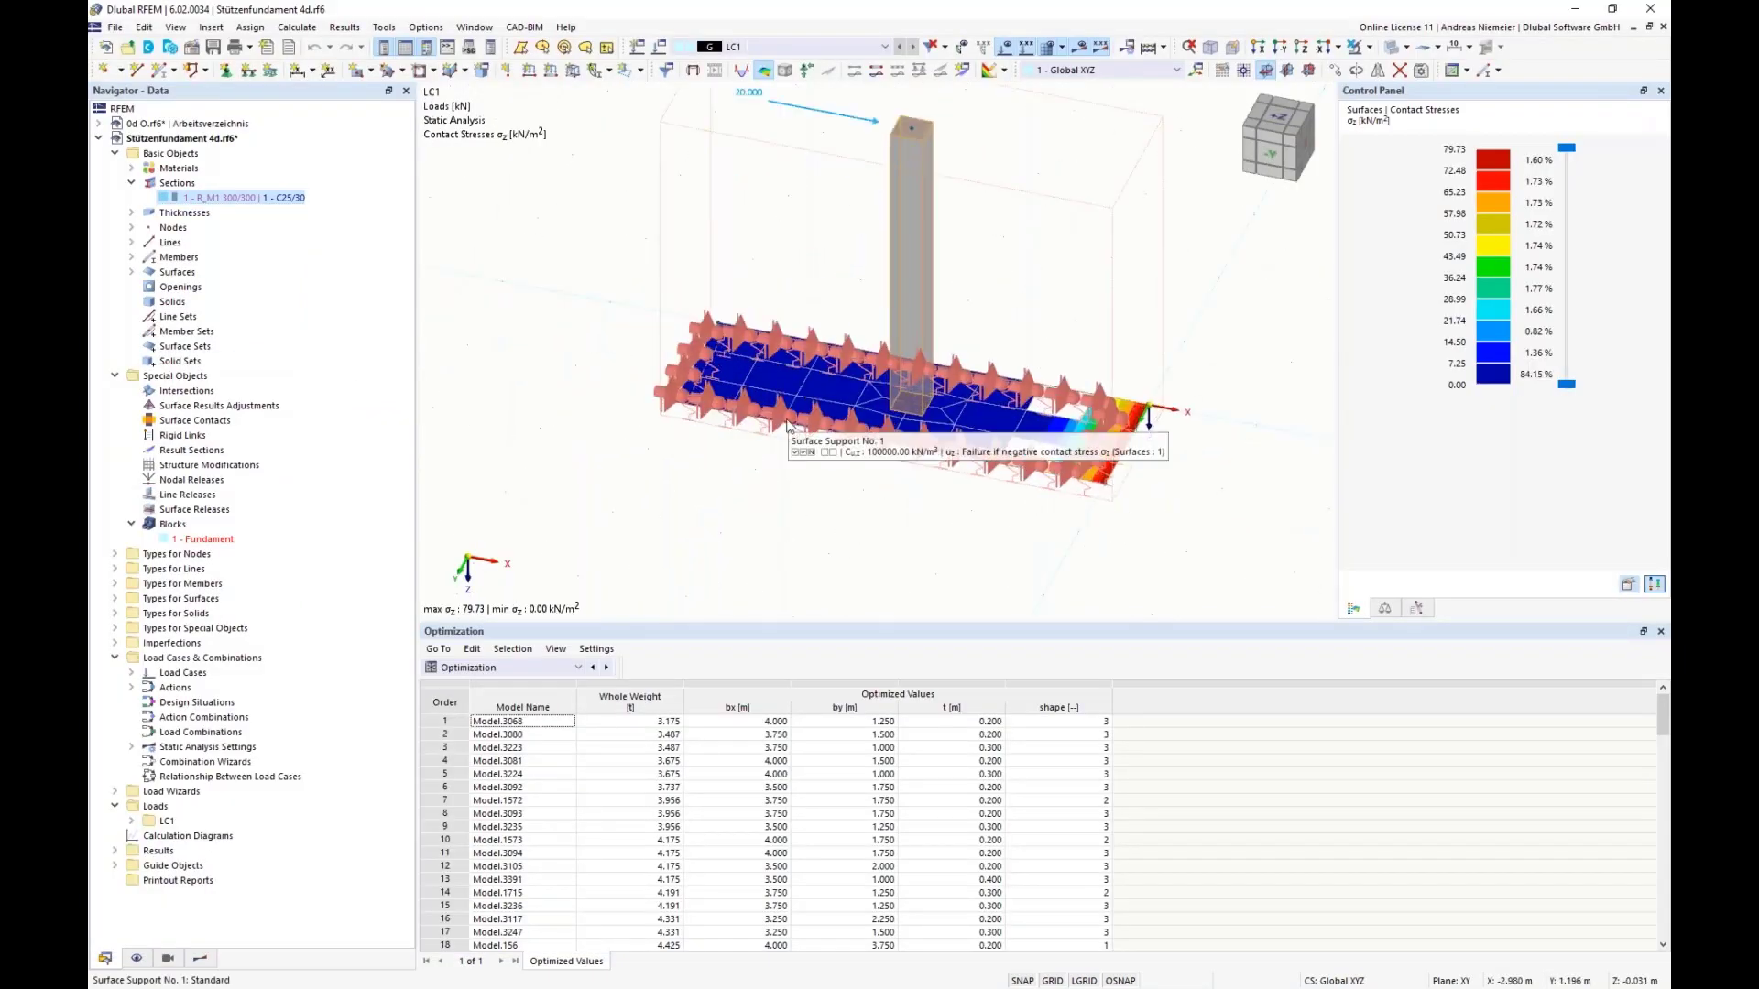
scroll(589, 481, "down", 3)
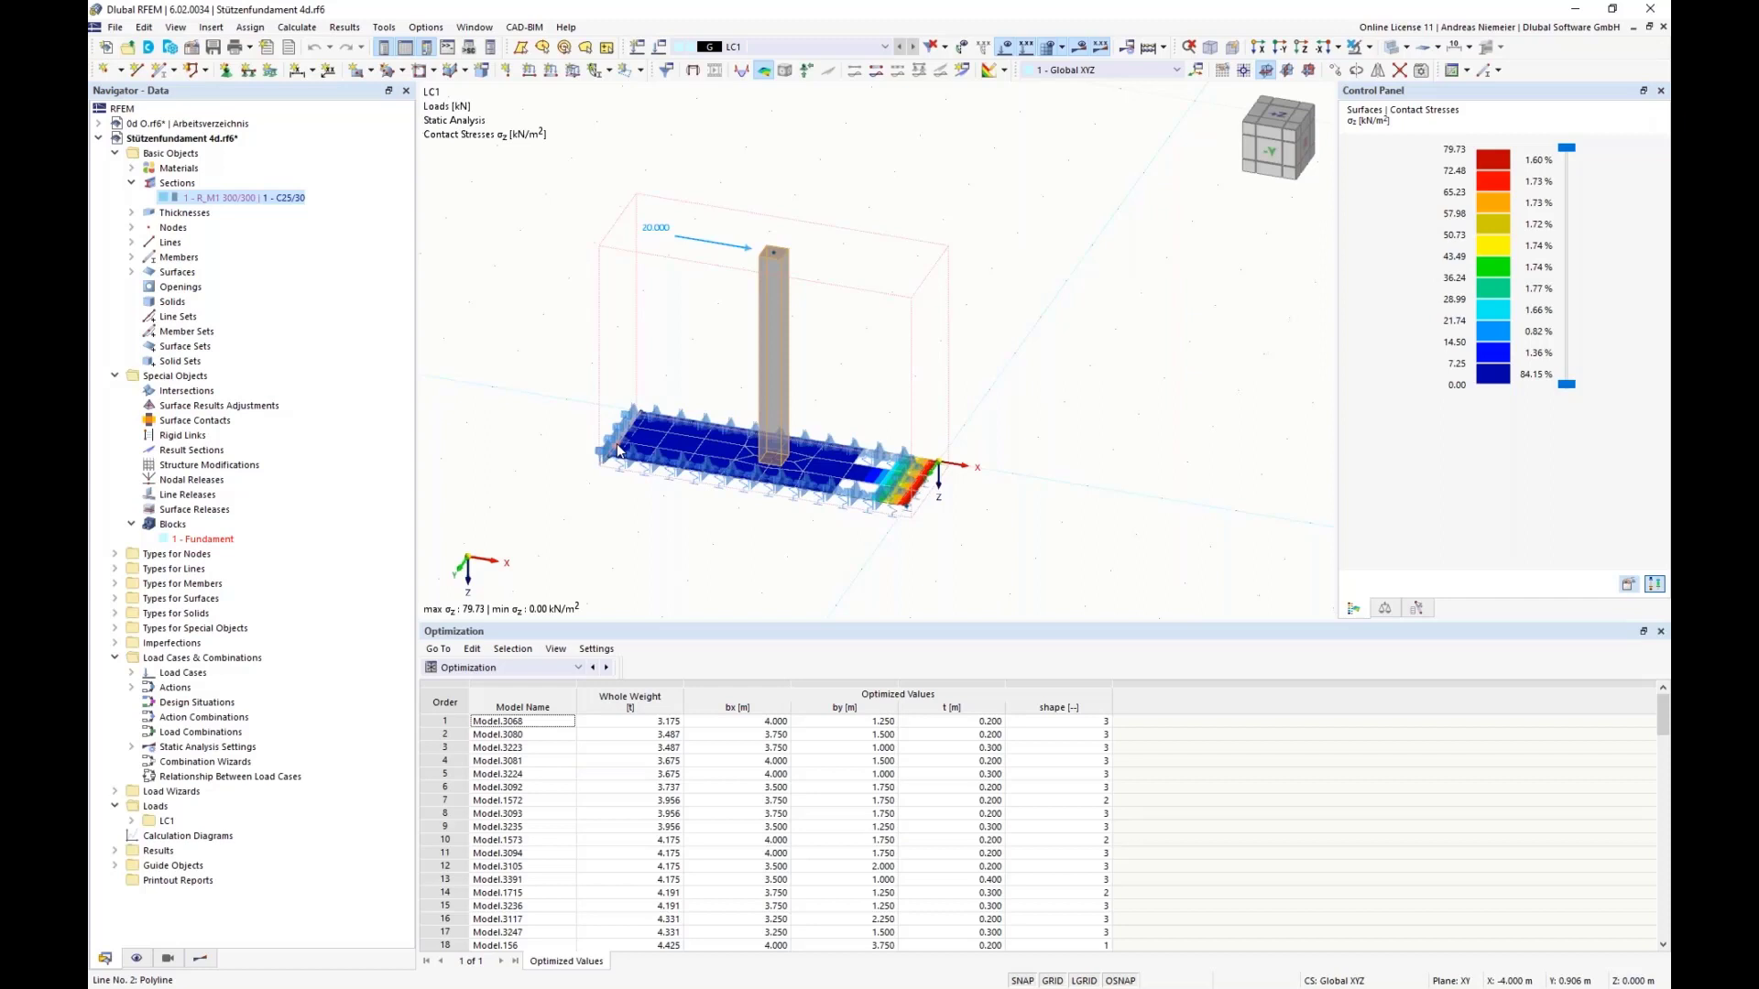
Step: Try Min. vectorial displacement as the optimization target, review the other available targets, and discard the optimization settings
left_click(301, 30)
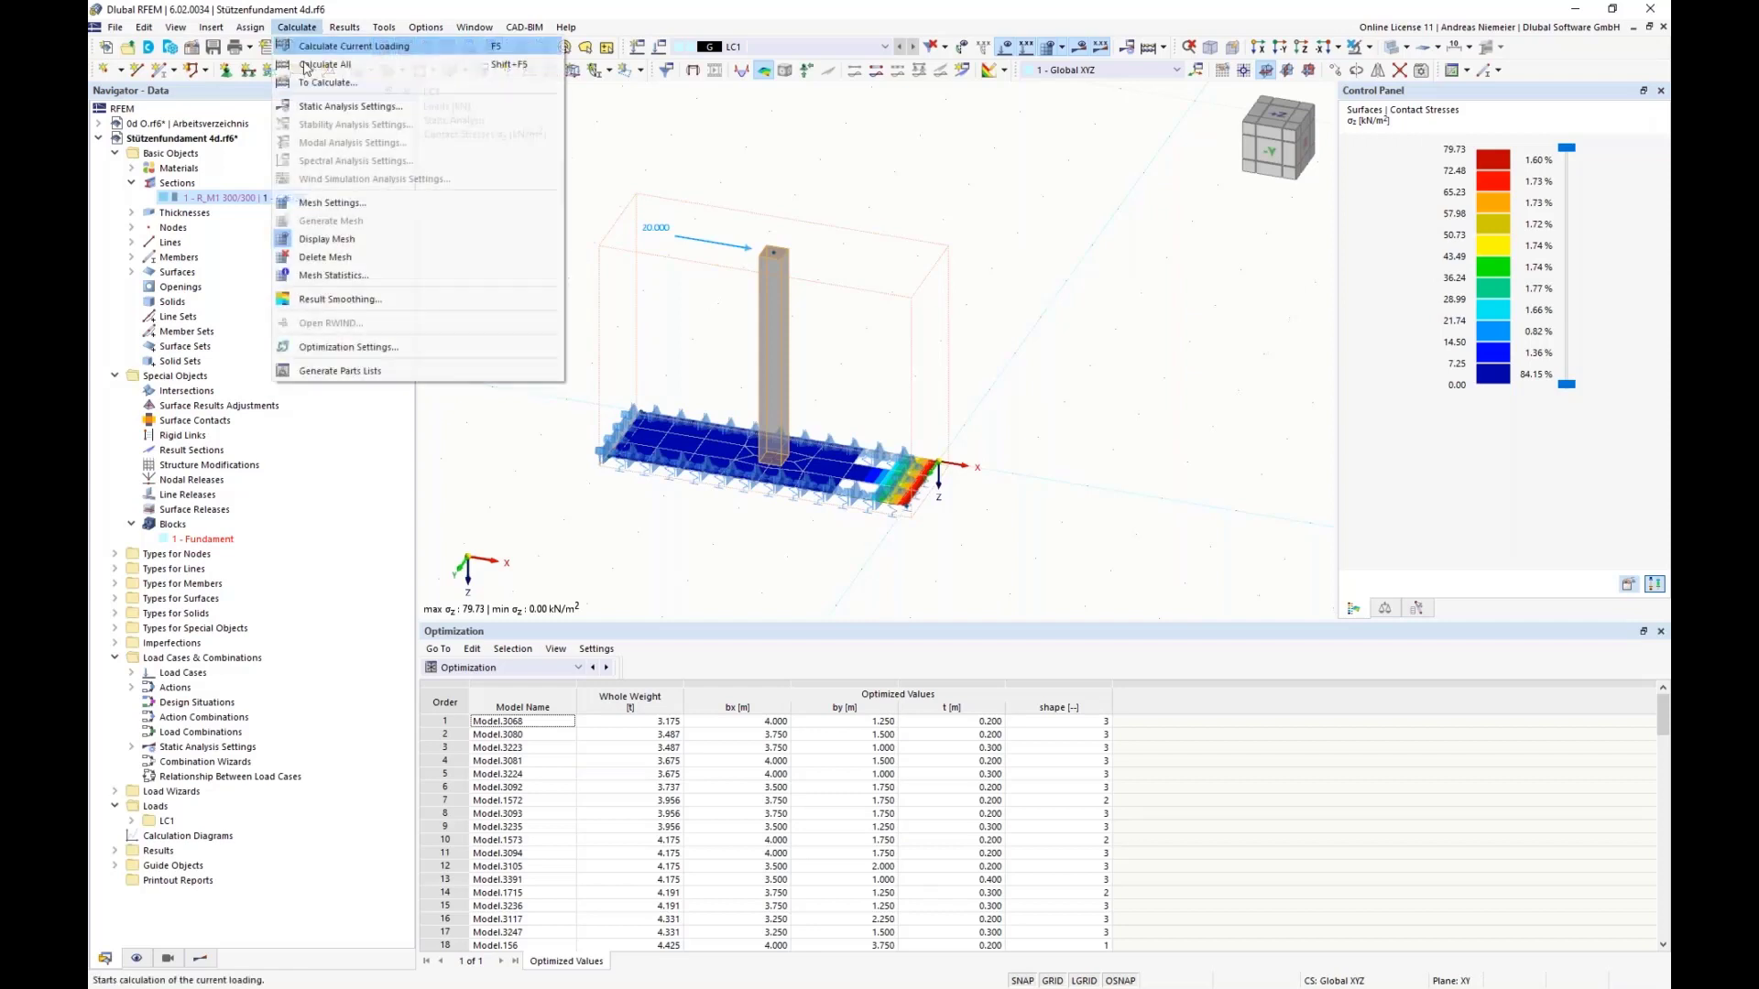
left_click(322, 353)
left_click(596, 423)
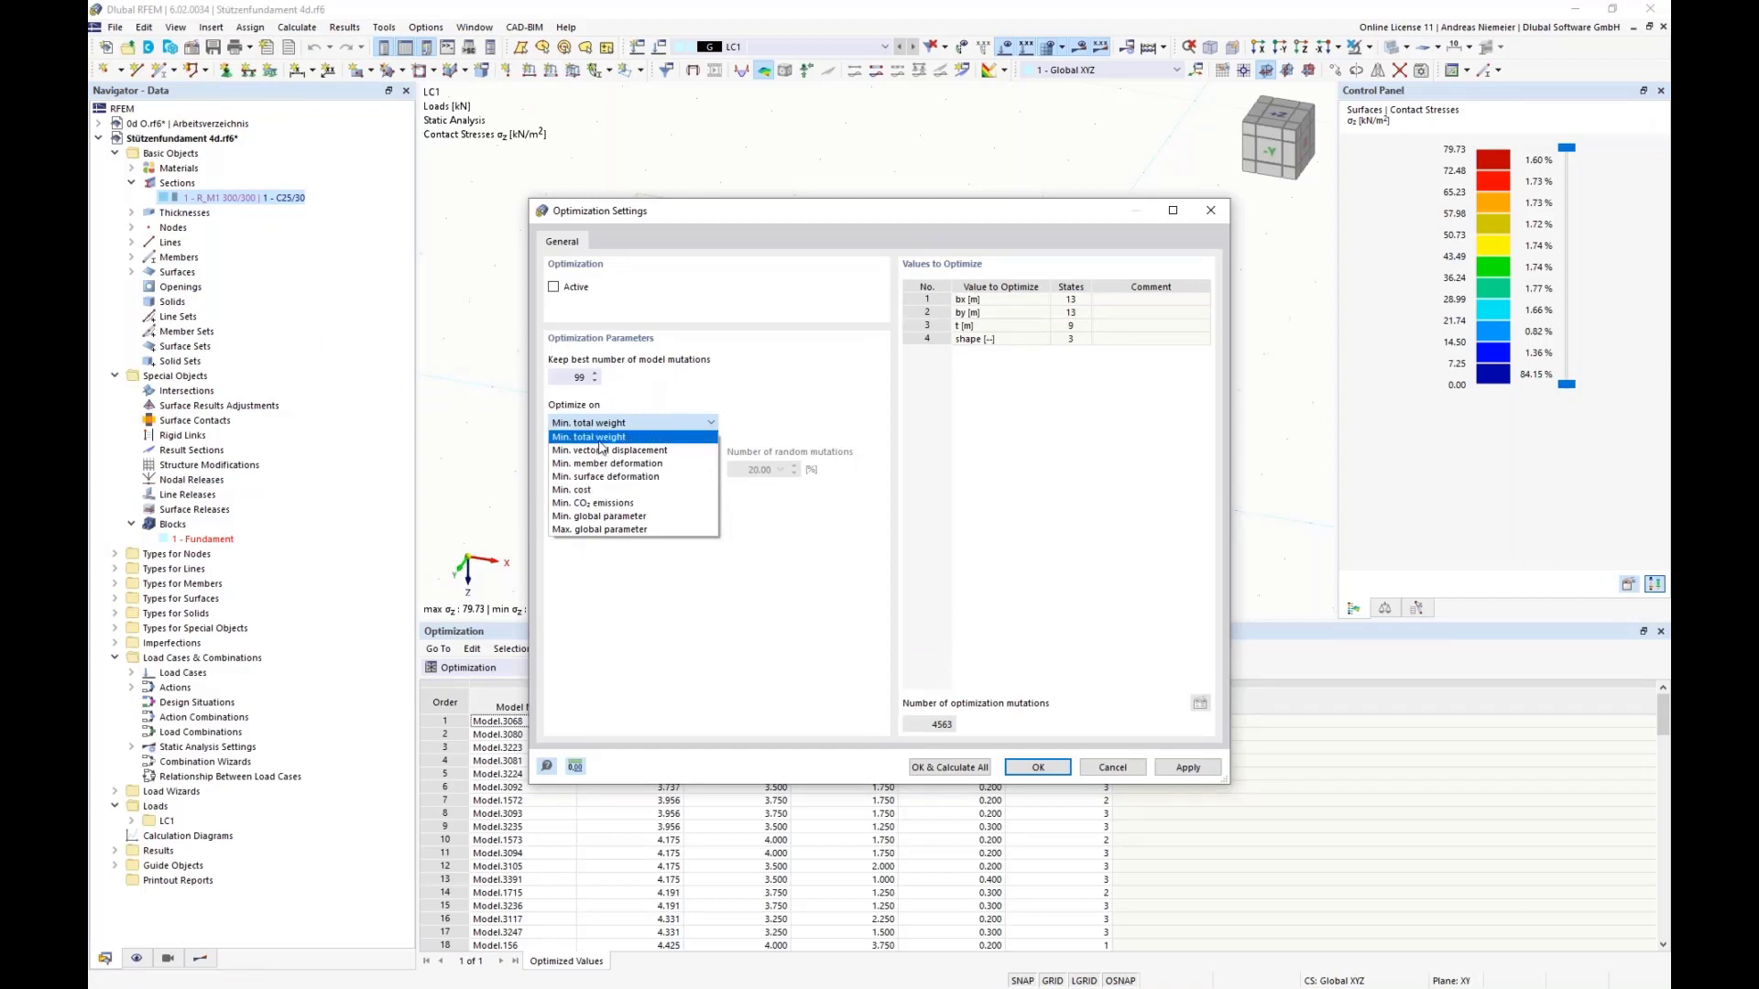
left_click(718, 213)
left_click_drag(715, 230, 1098, 273)
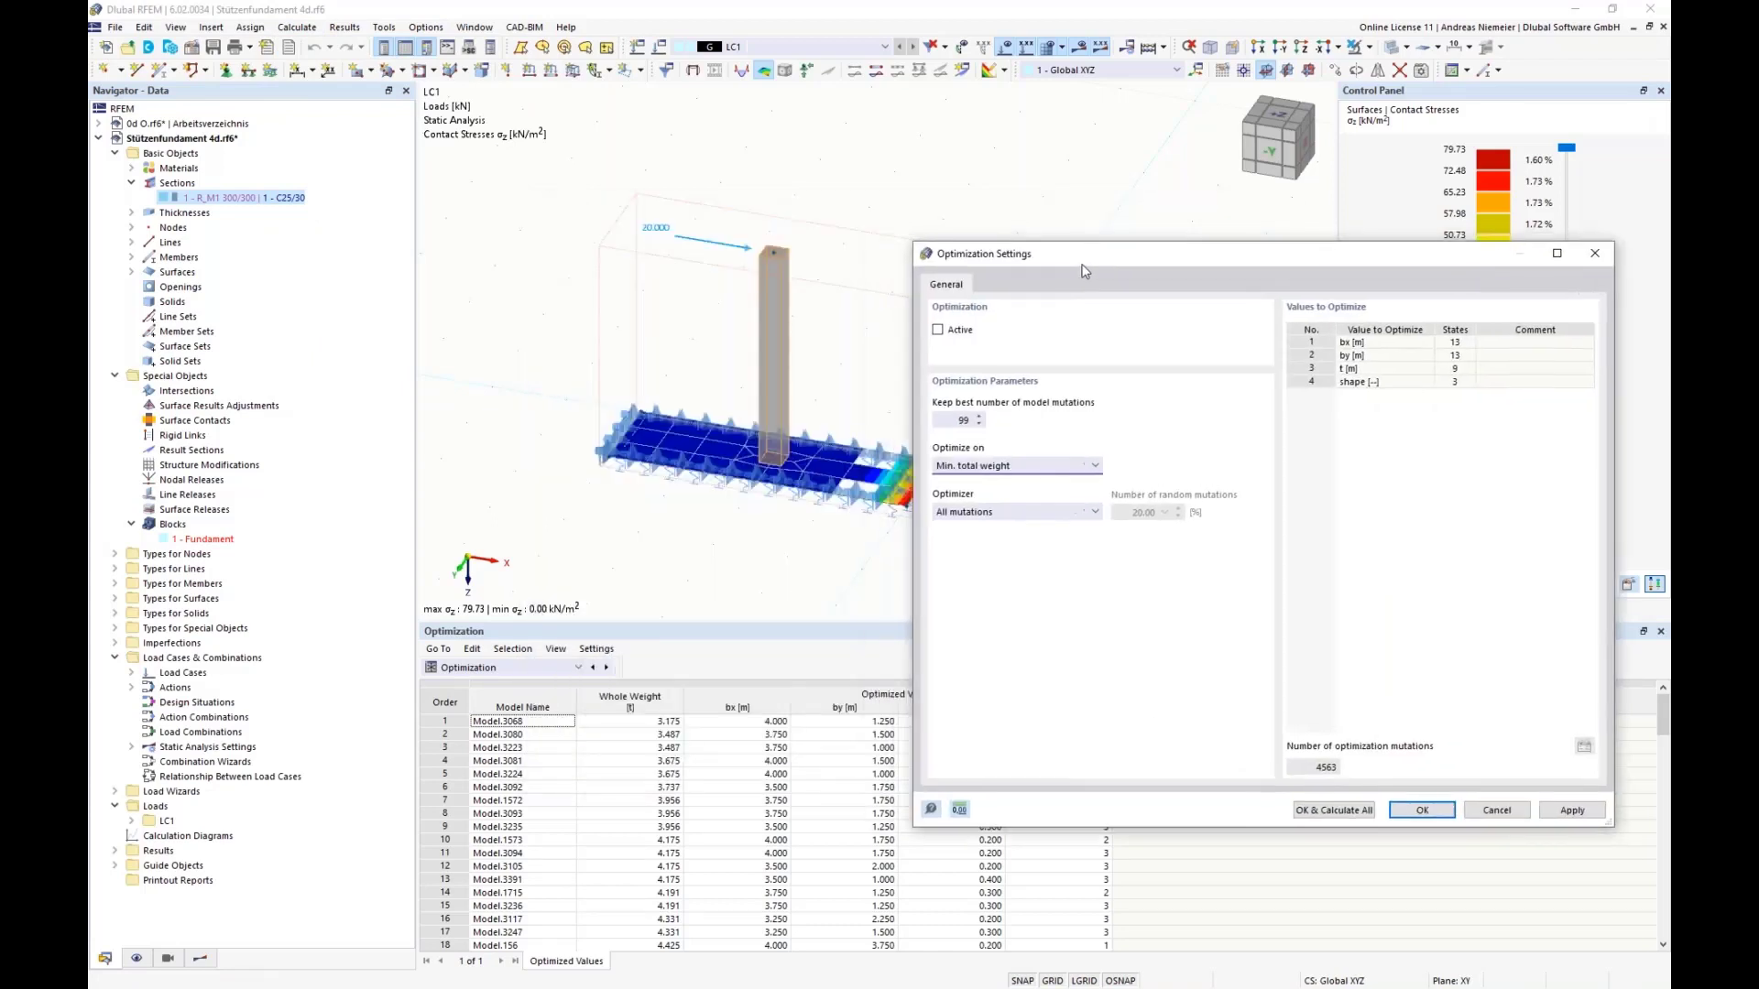
left_click(1003, 467)
left_click(981, 479)
left_click(1028, 469)
left_click(1035, 494)
left_click(1067, 469)
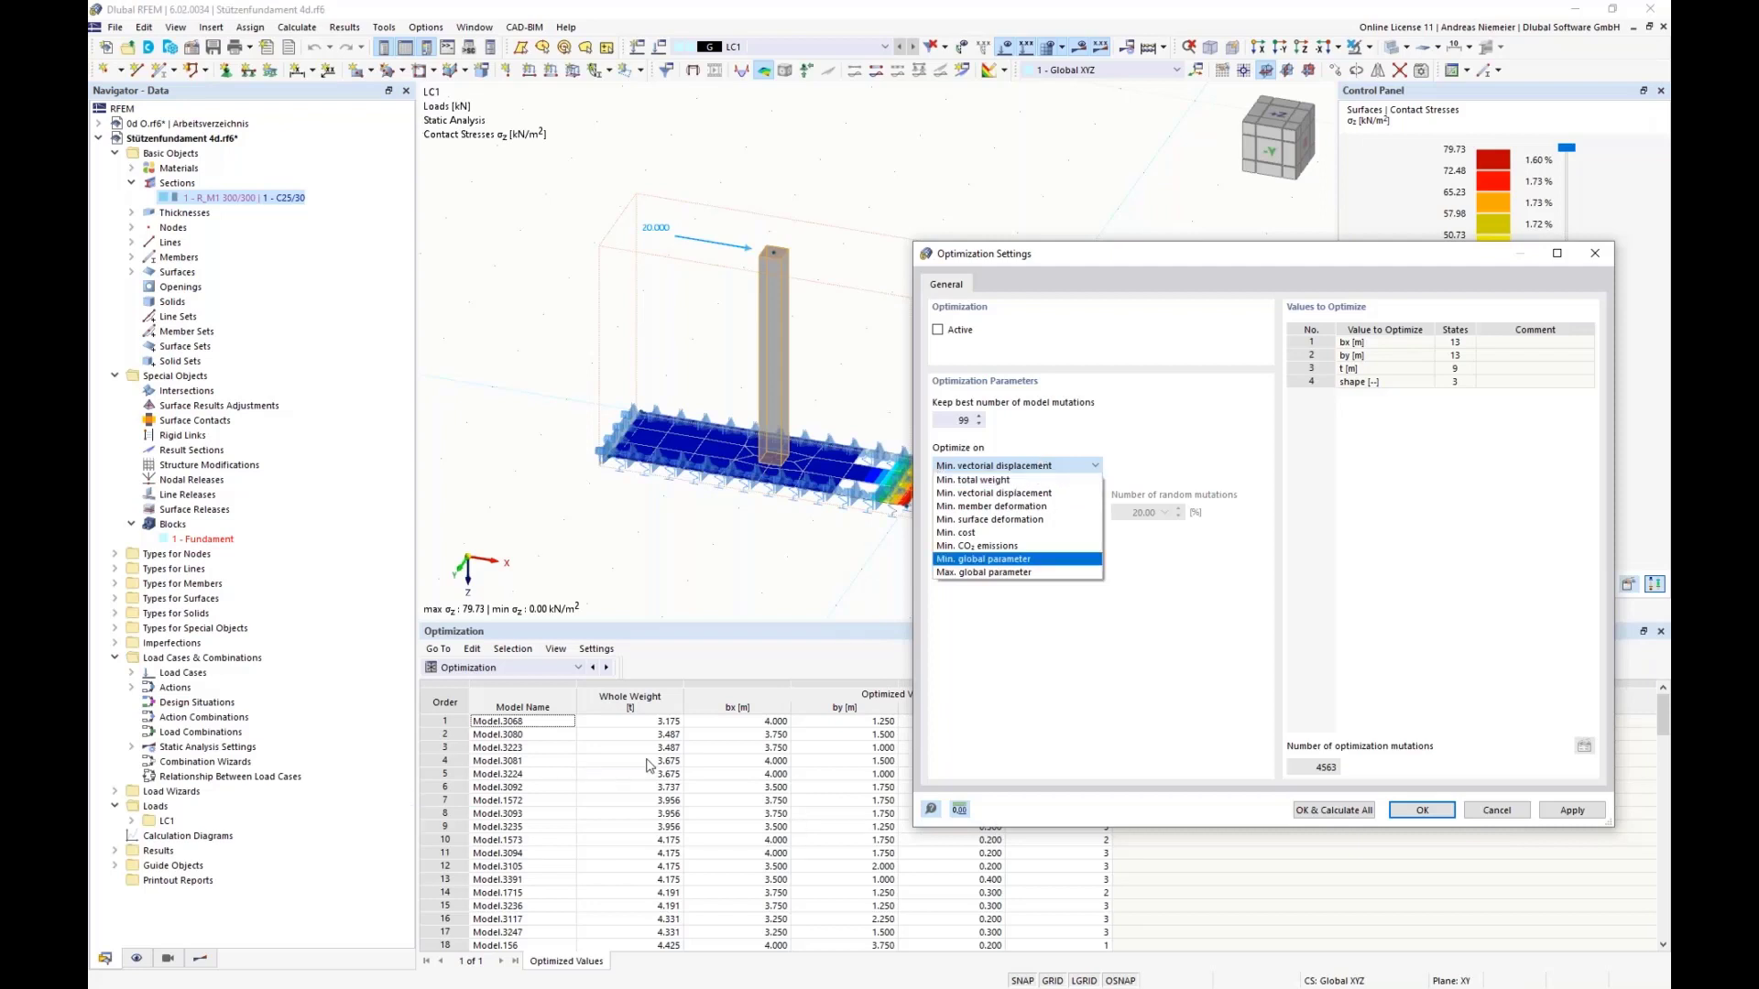
left_click(1518, 814)
left_click(1517, 814)
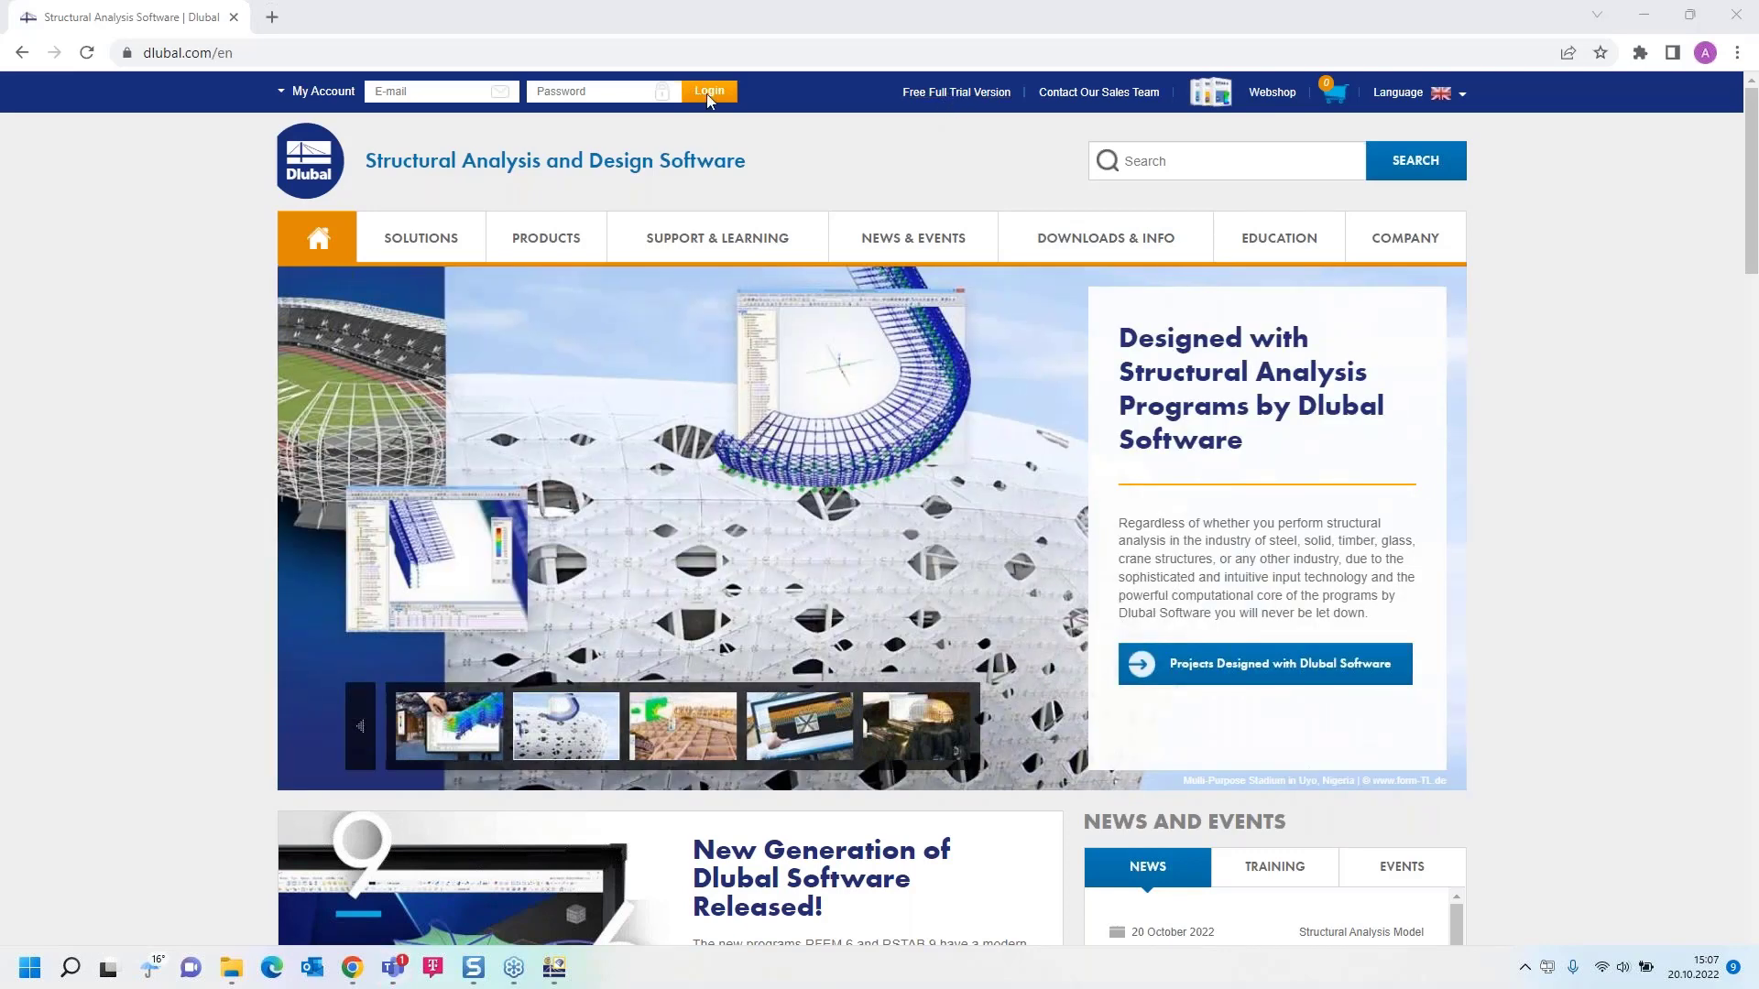
Step: In the web browser, open the Free Full Trial Version page on the Dlubal website and review the offered programs
left_click(957, 92)
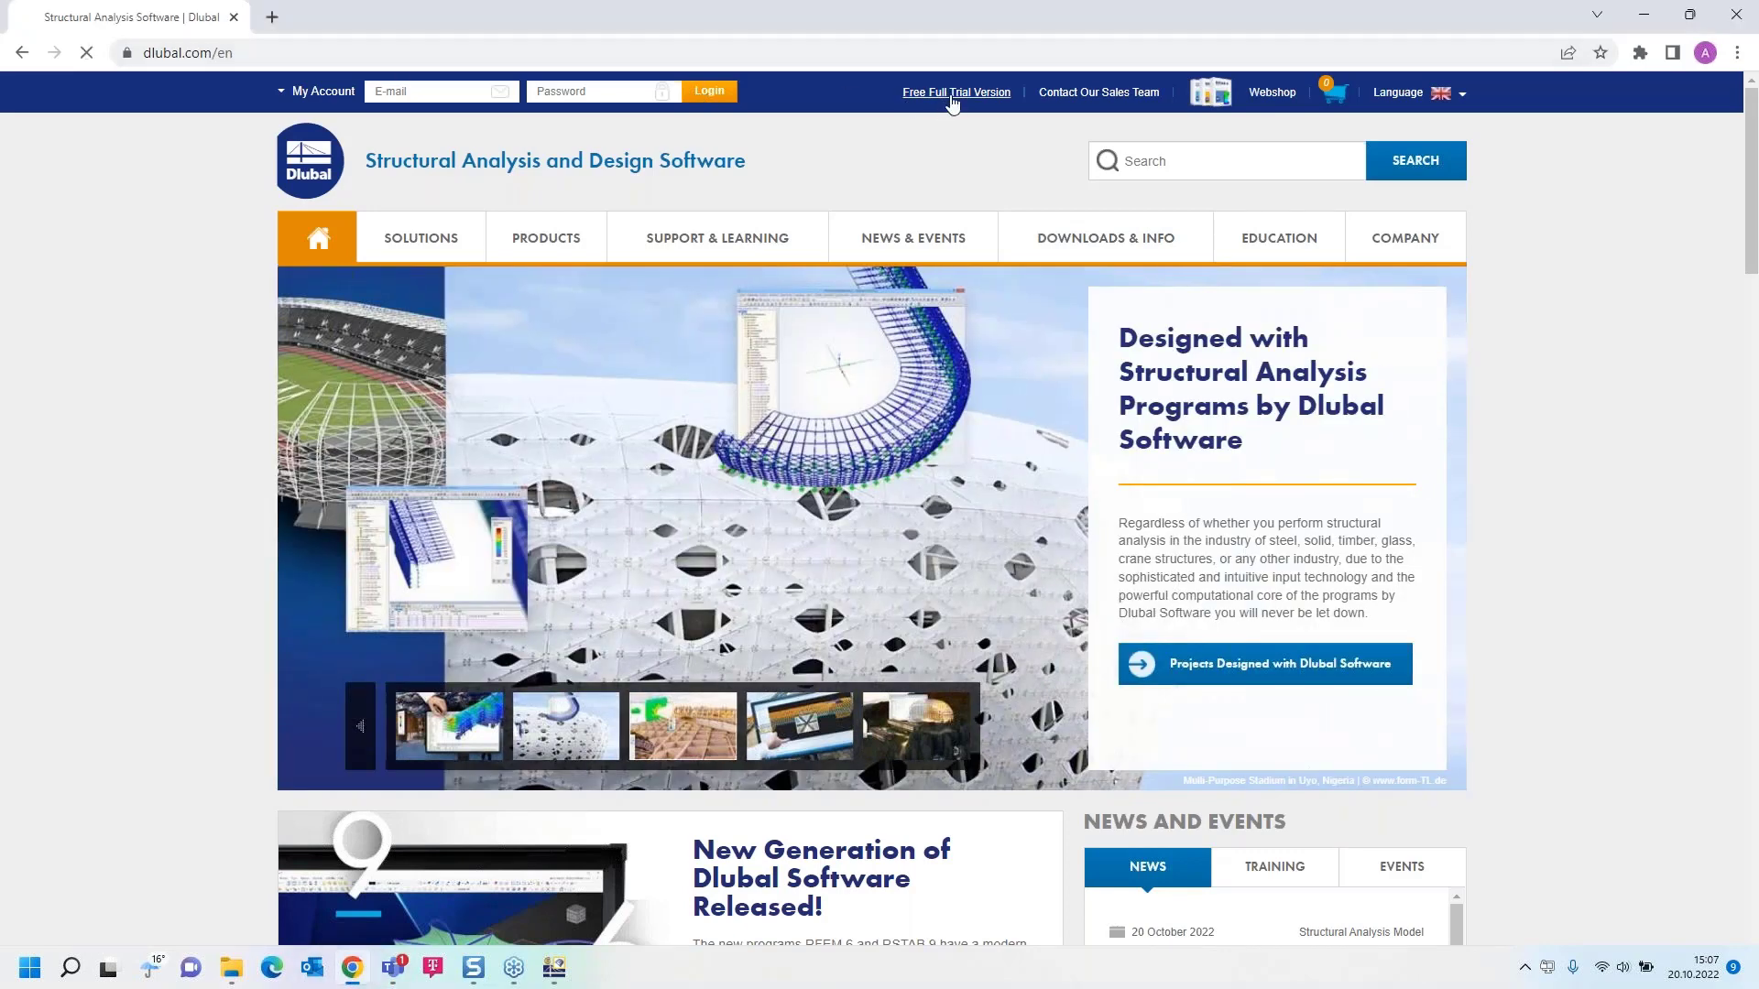
scroll(437, 578, "down", 3)
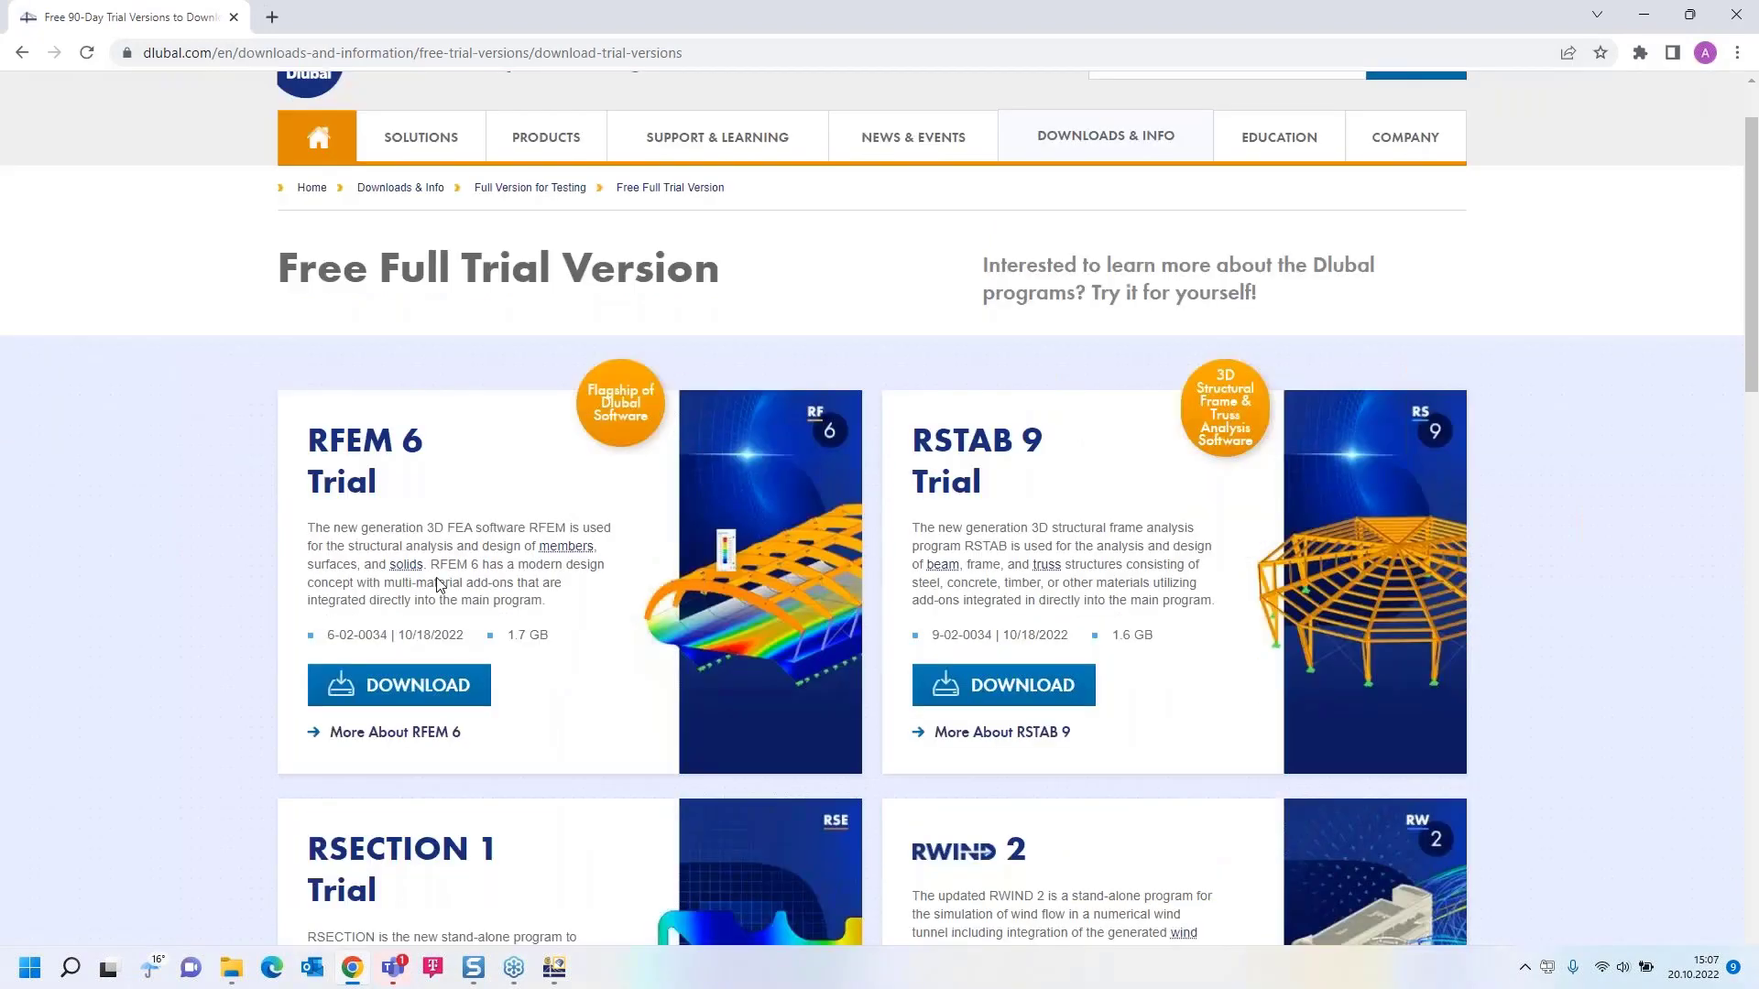
scroll(436, 577, "down", 1)
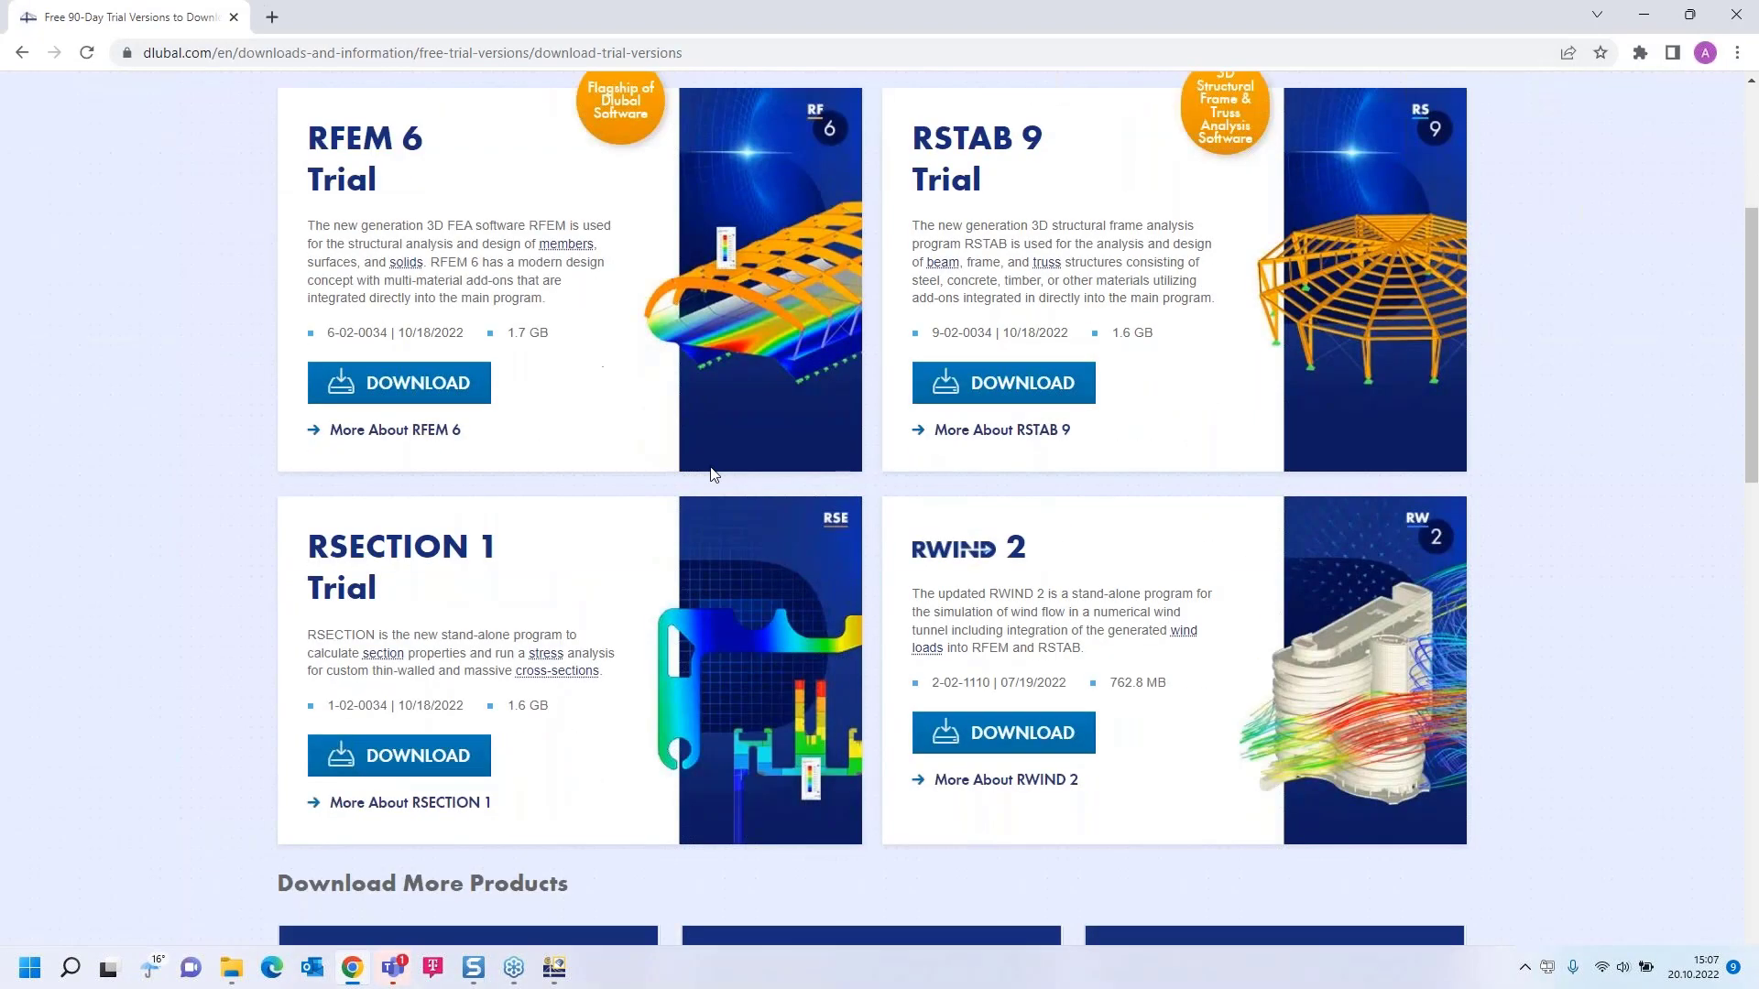
scroll(377, 587, "up", 3)
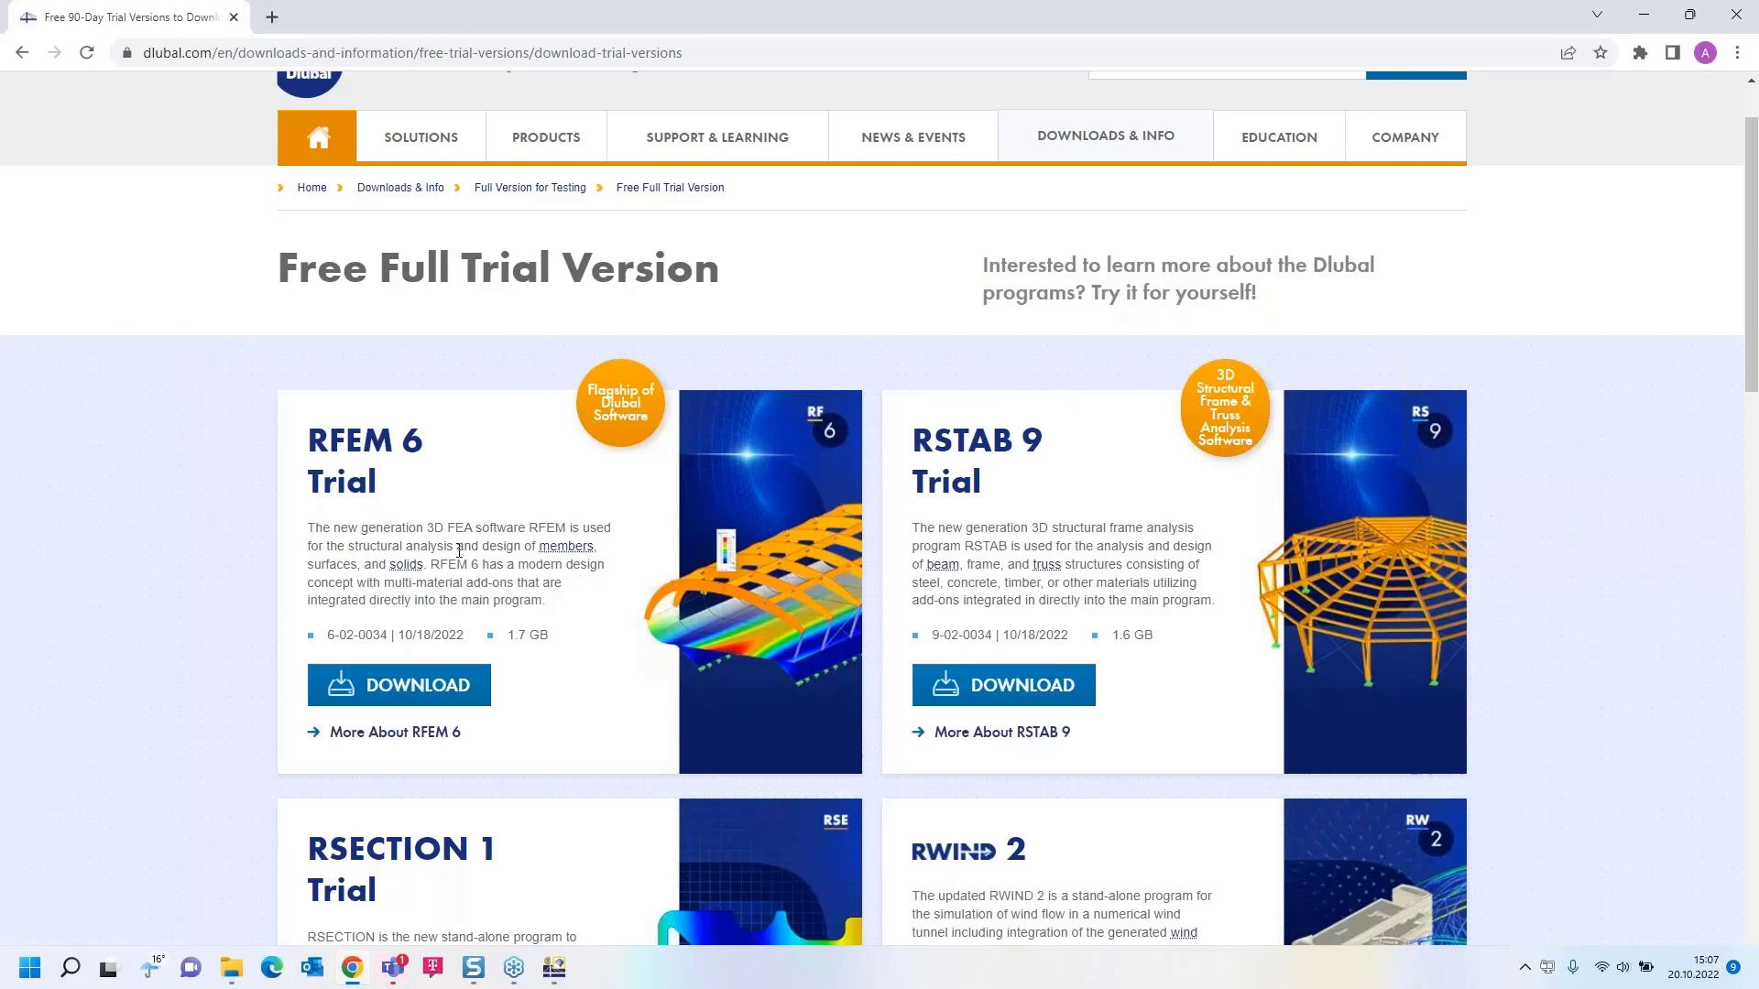
scroll(459, 551, "up", 1)
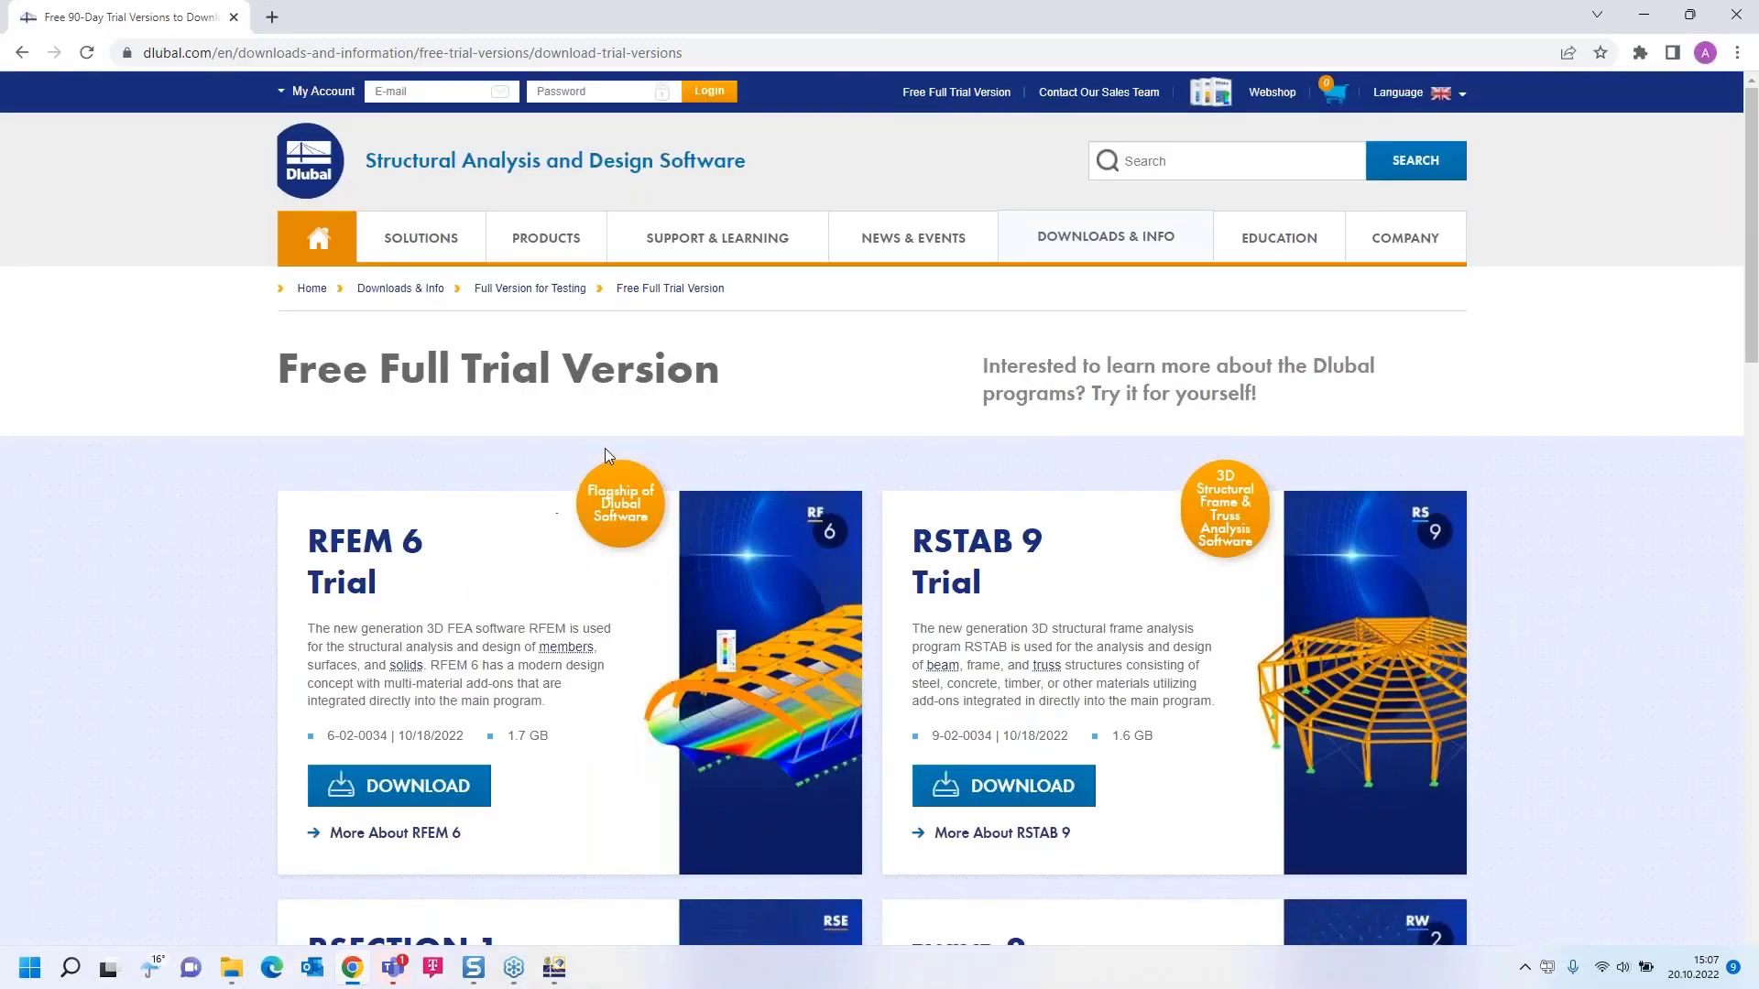
Step: Go to the Dlubal website's webinars and open the page of "Tool-Based Structural Design Optimization in RFEM 6"
mouse_move(909, 252)
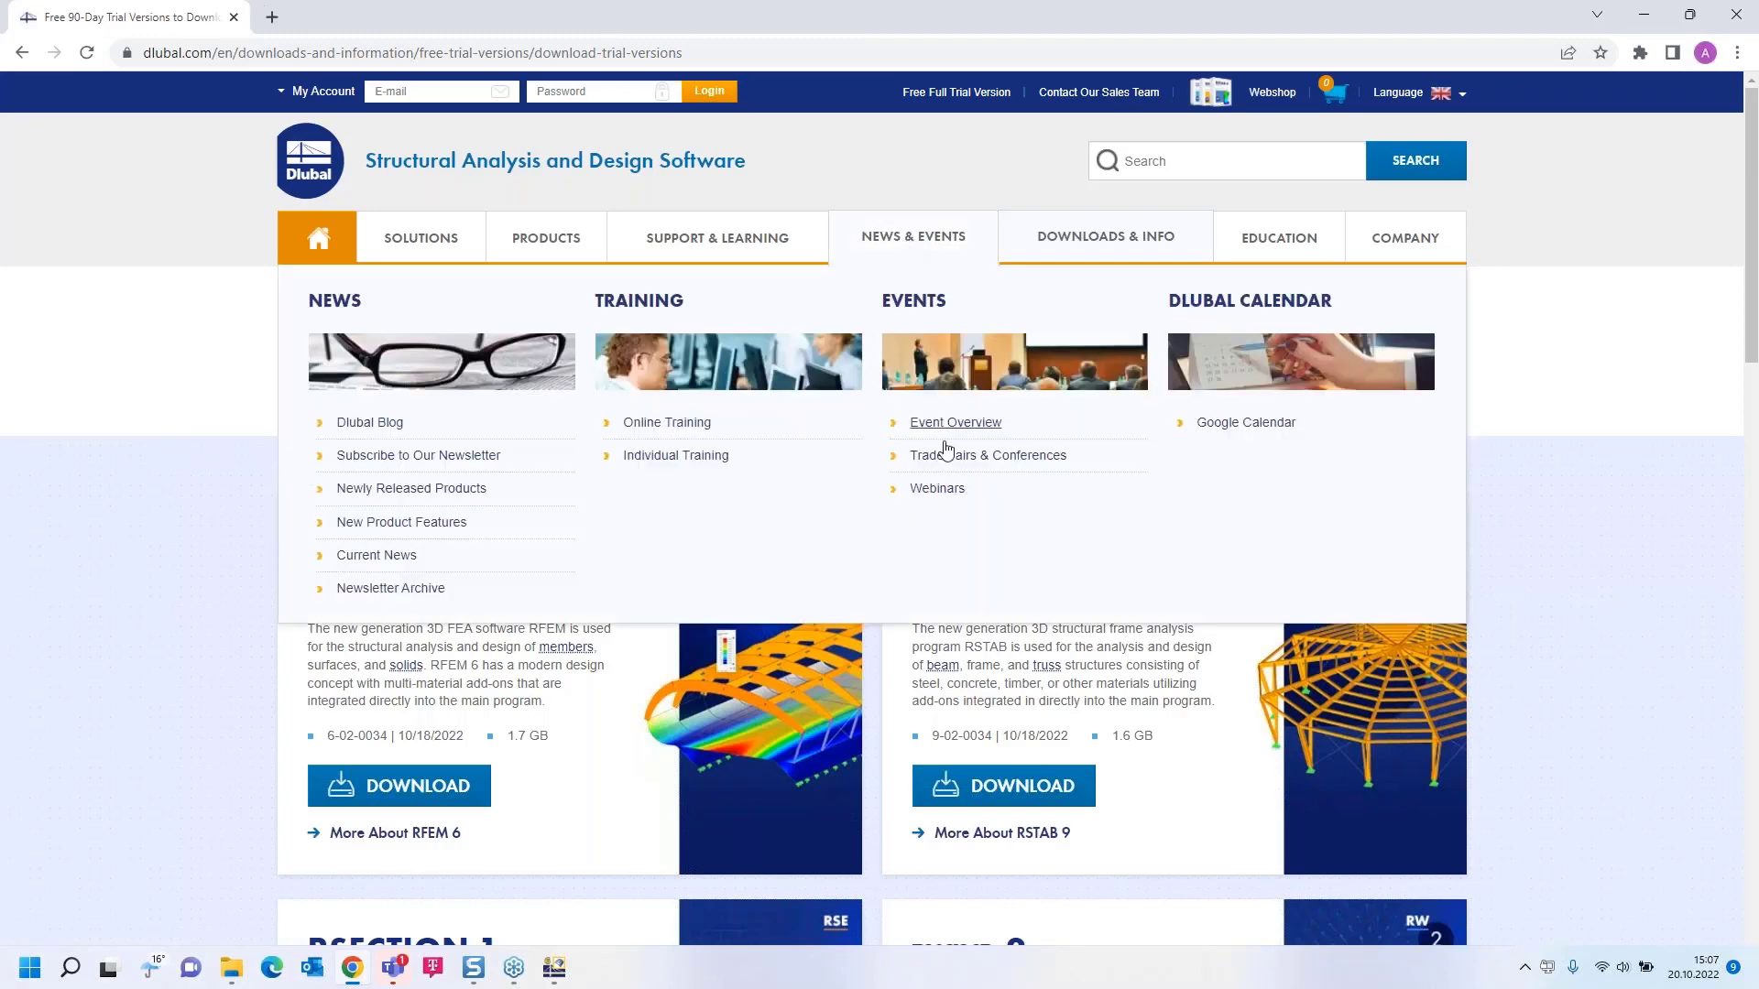
left_click(942, 491)
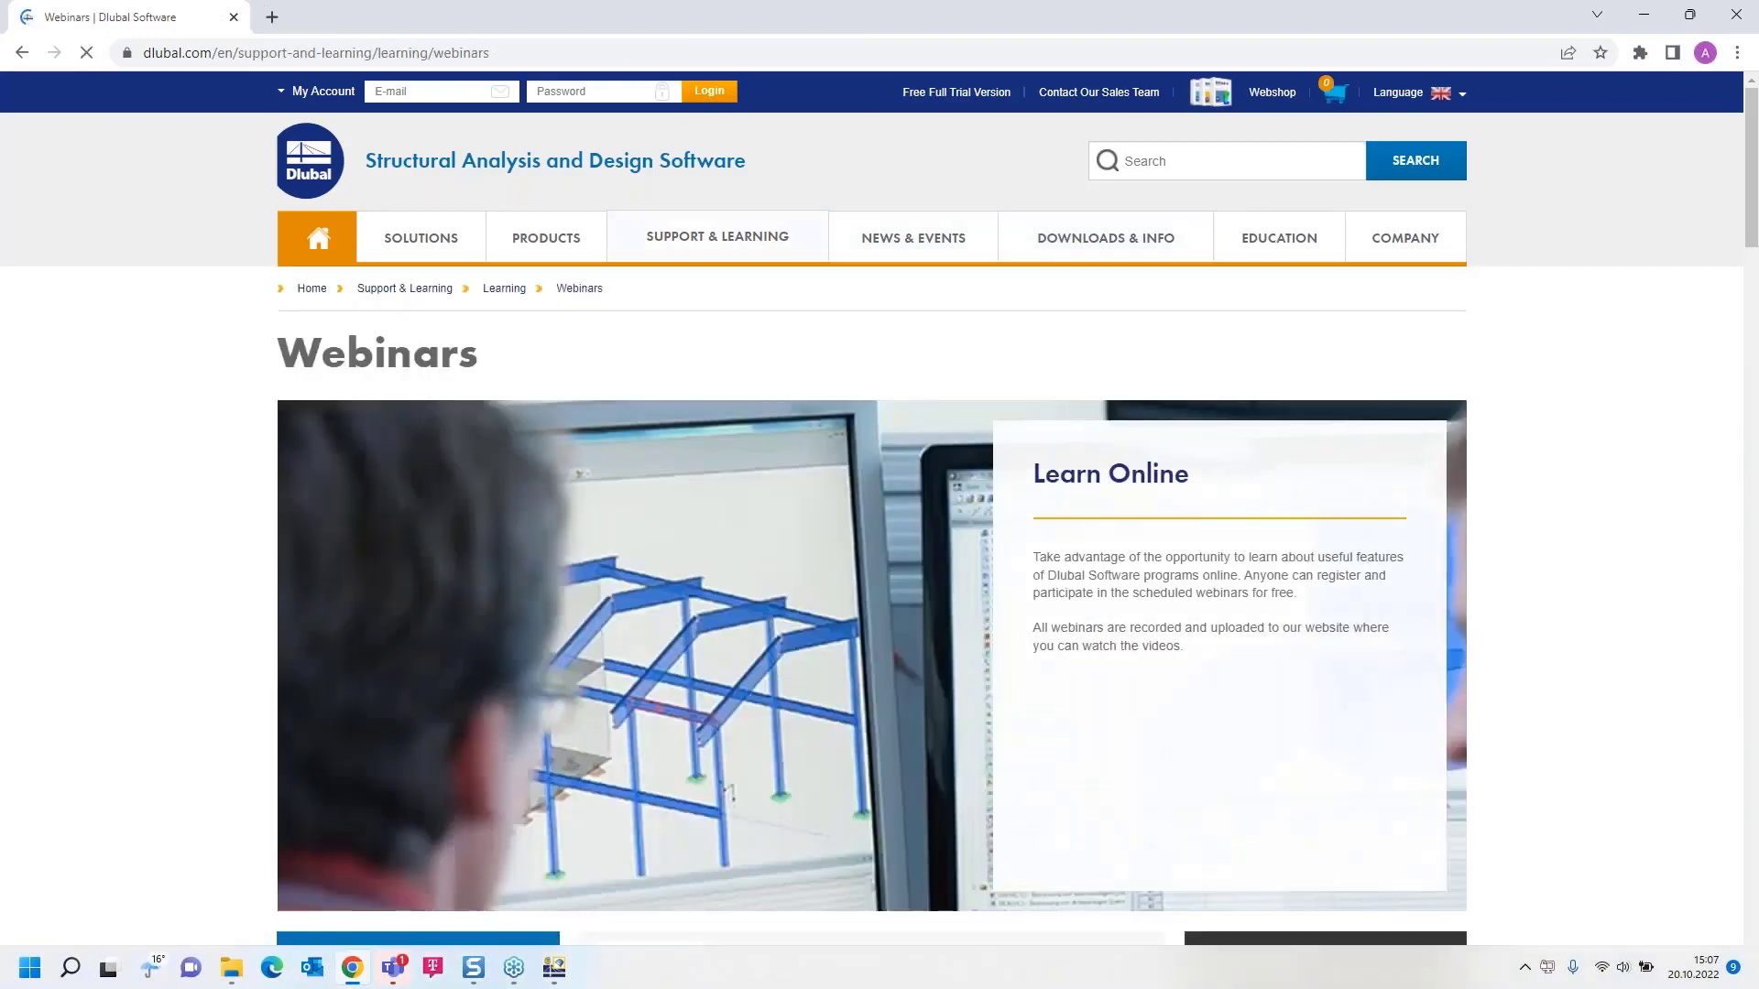
scroll(935, 513, "down", 15)
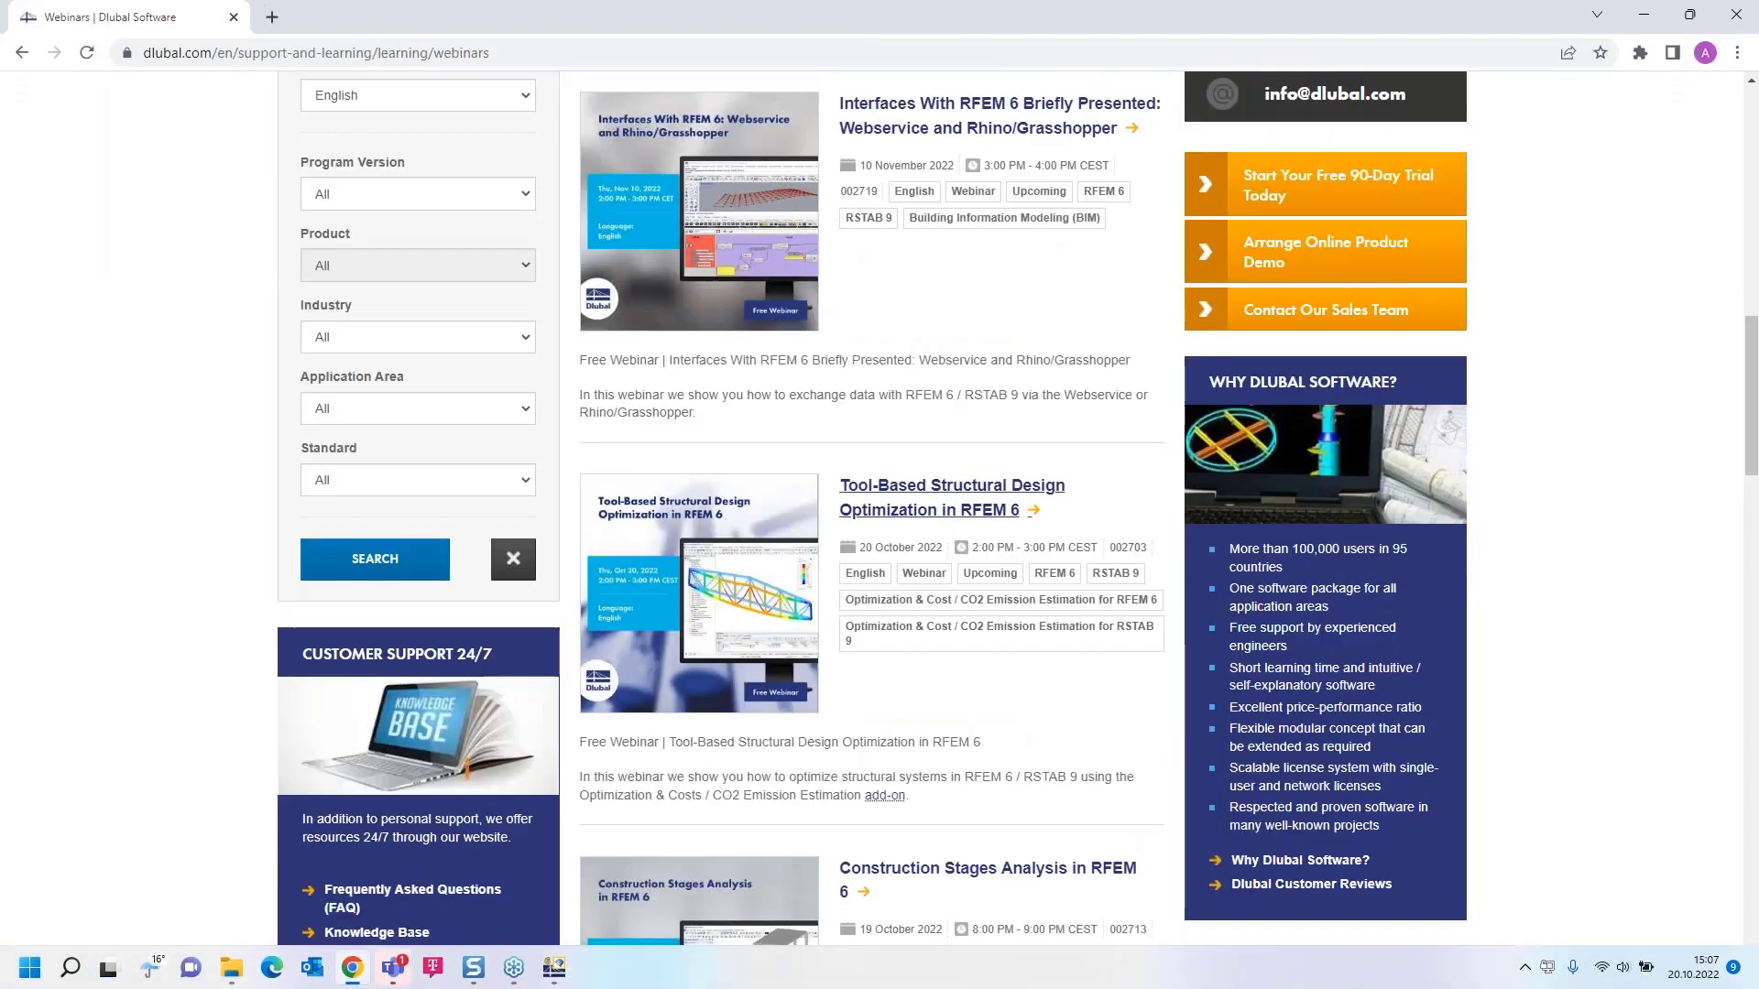
scroll(916, 485, "down", 1)
left_click(916, 389)
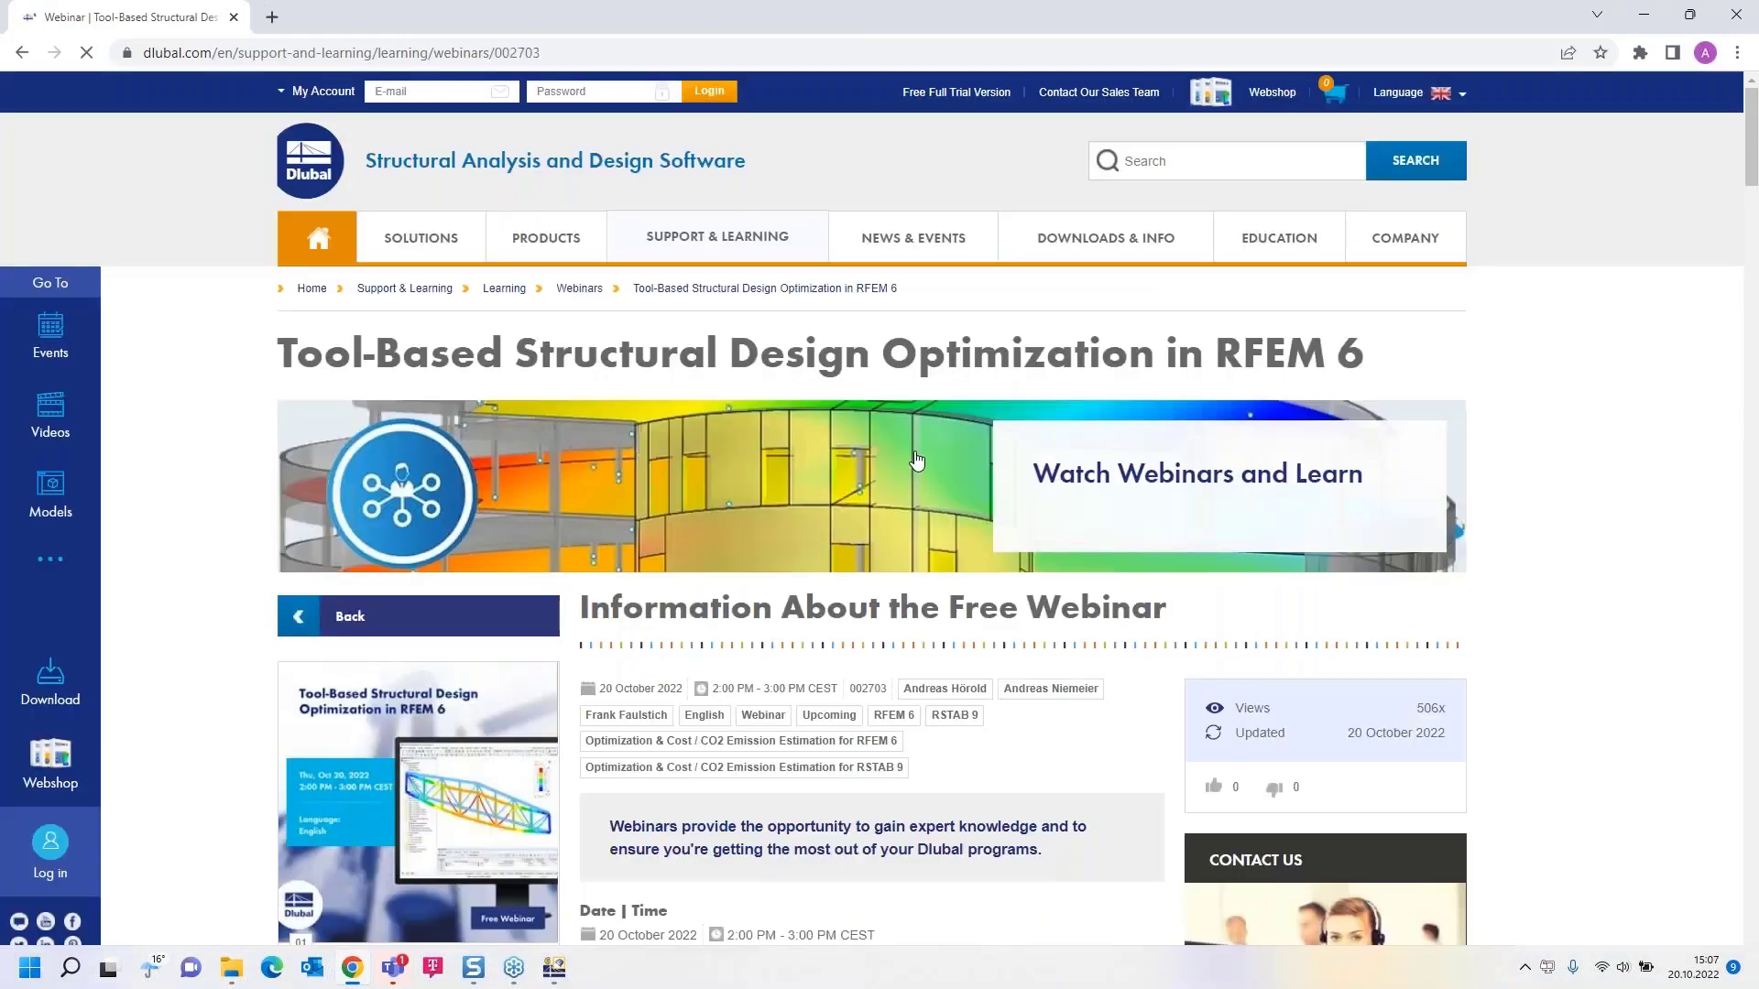
Step: Look through the webinar page for its downloads and find the Concrete Column on Foundation Plate model among the models to download
scroll(912, 500, "down", 5)
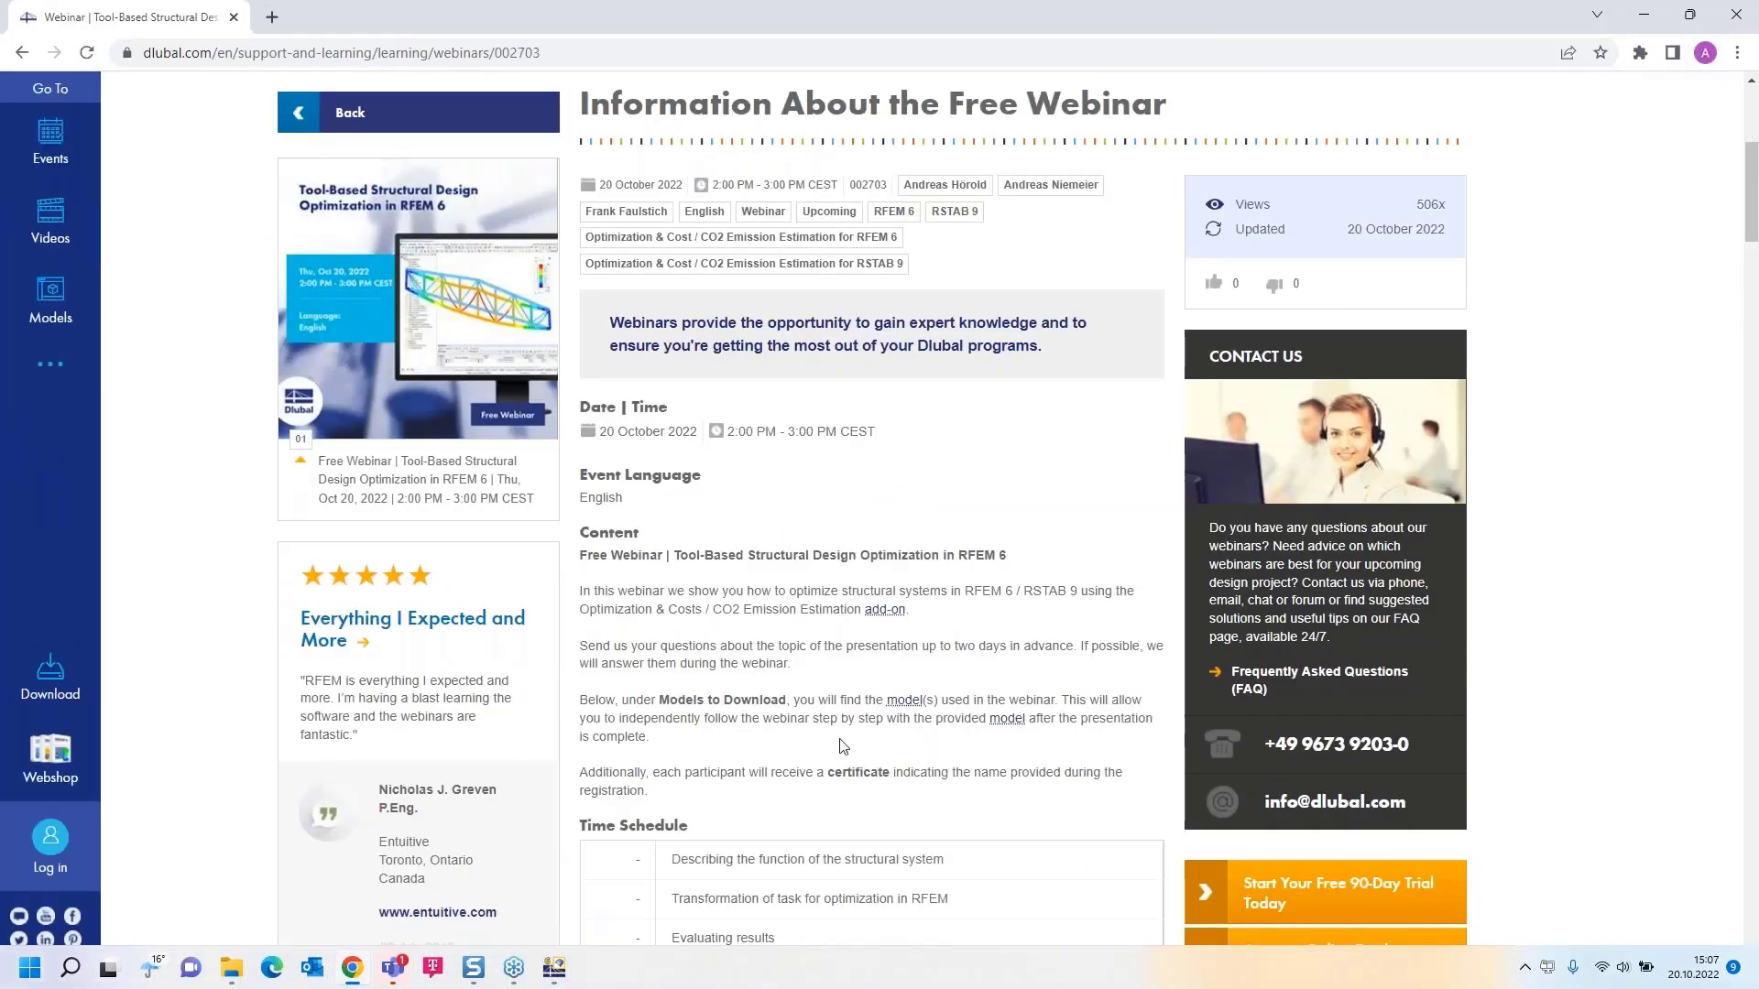
scroll(832, 640, "down", 2)
scroll(832, 640, "down", 15)
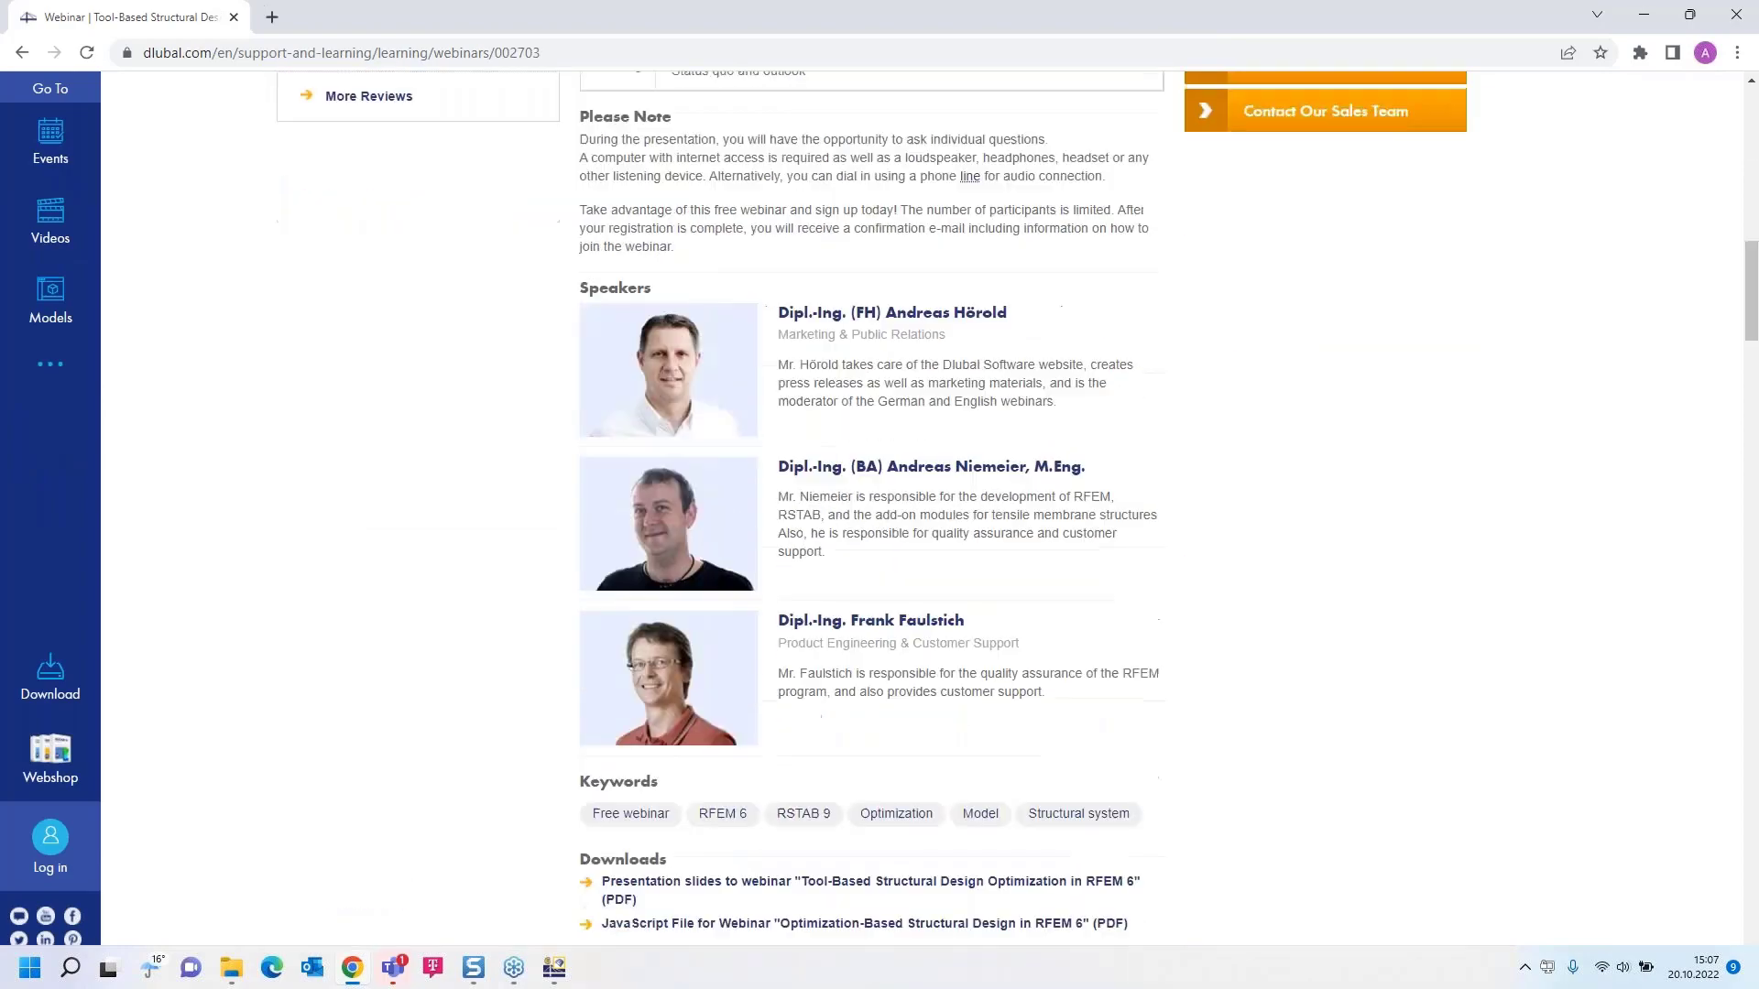
scroll(1534, 269, "down", 6)
scroll(1534, 425, "up", 2)
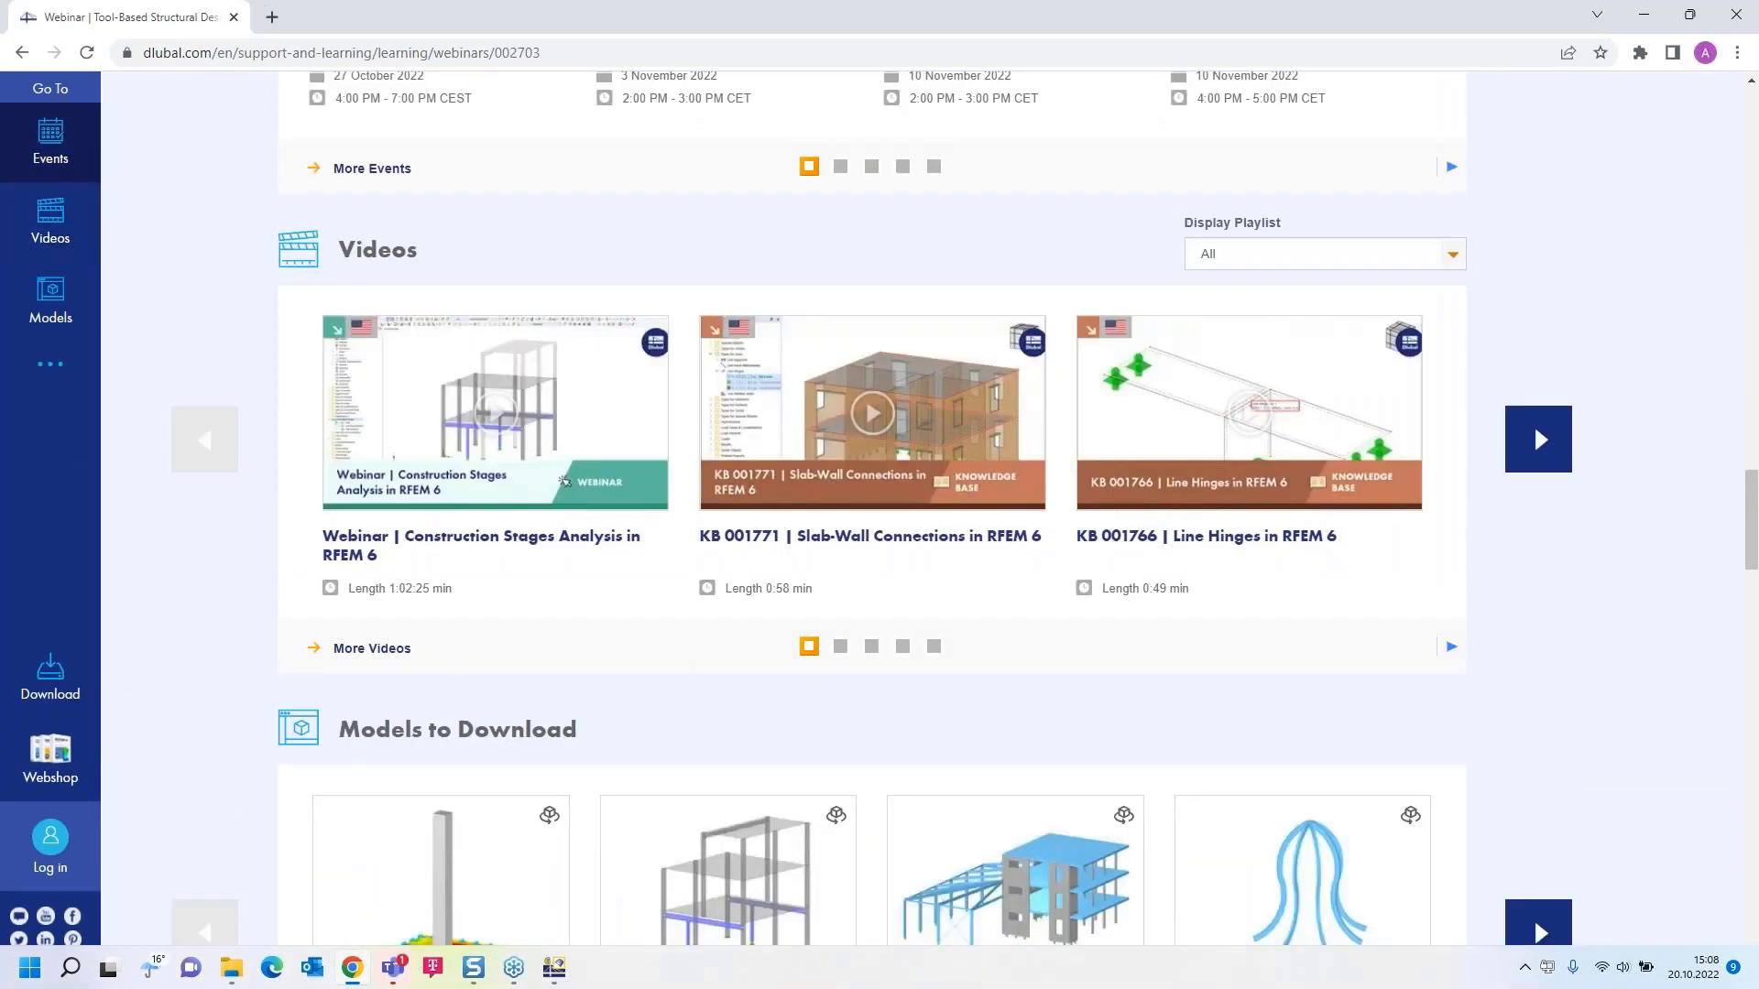
scroll(834, 529, "up", 2)
scroll(834, 529, "up", 8)
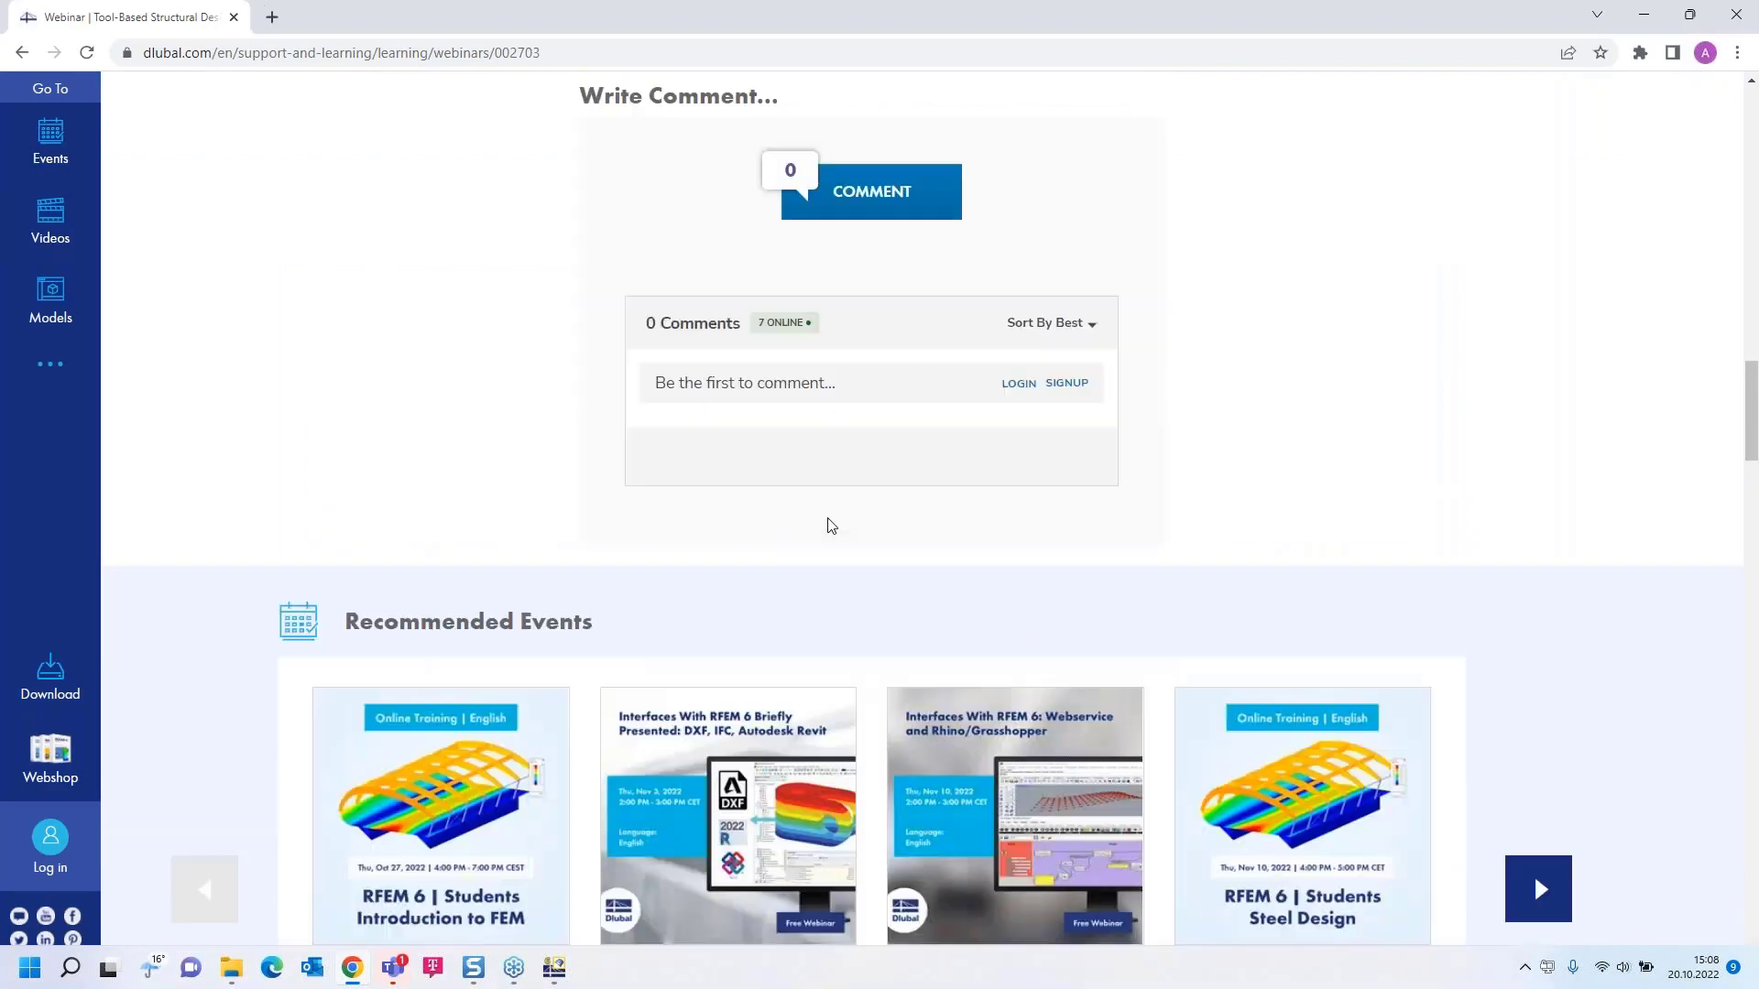
scroll(827, 522, "down", 16)
scroll(827, 524, "up", 4)
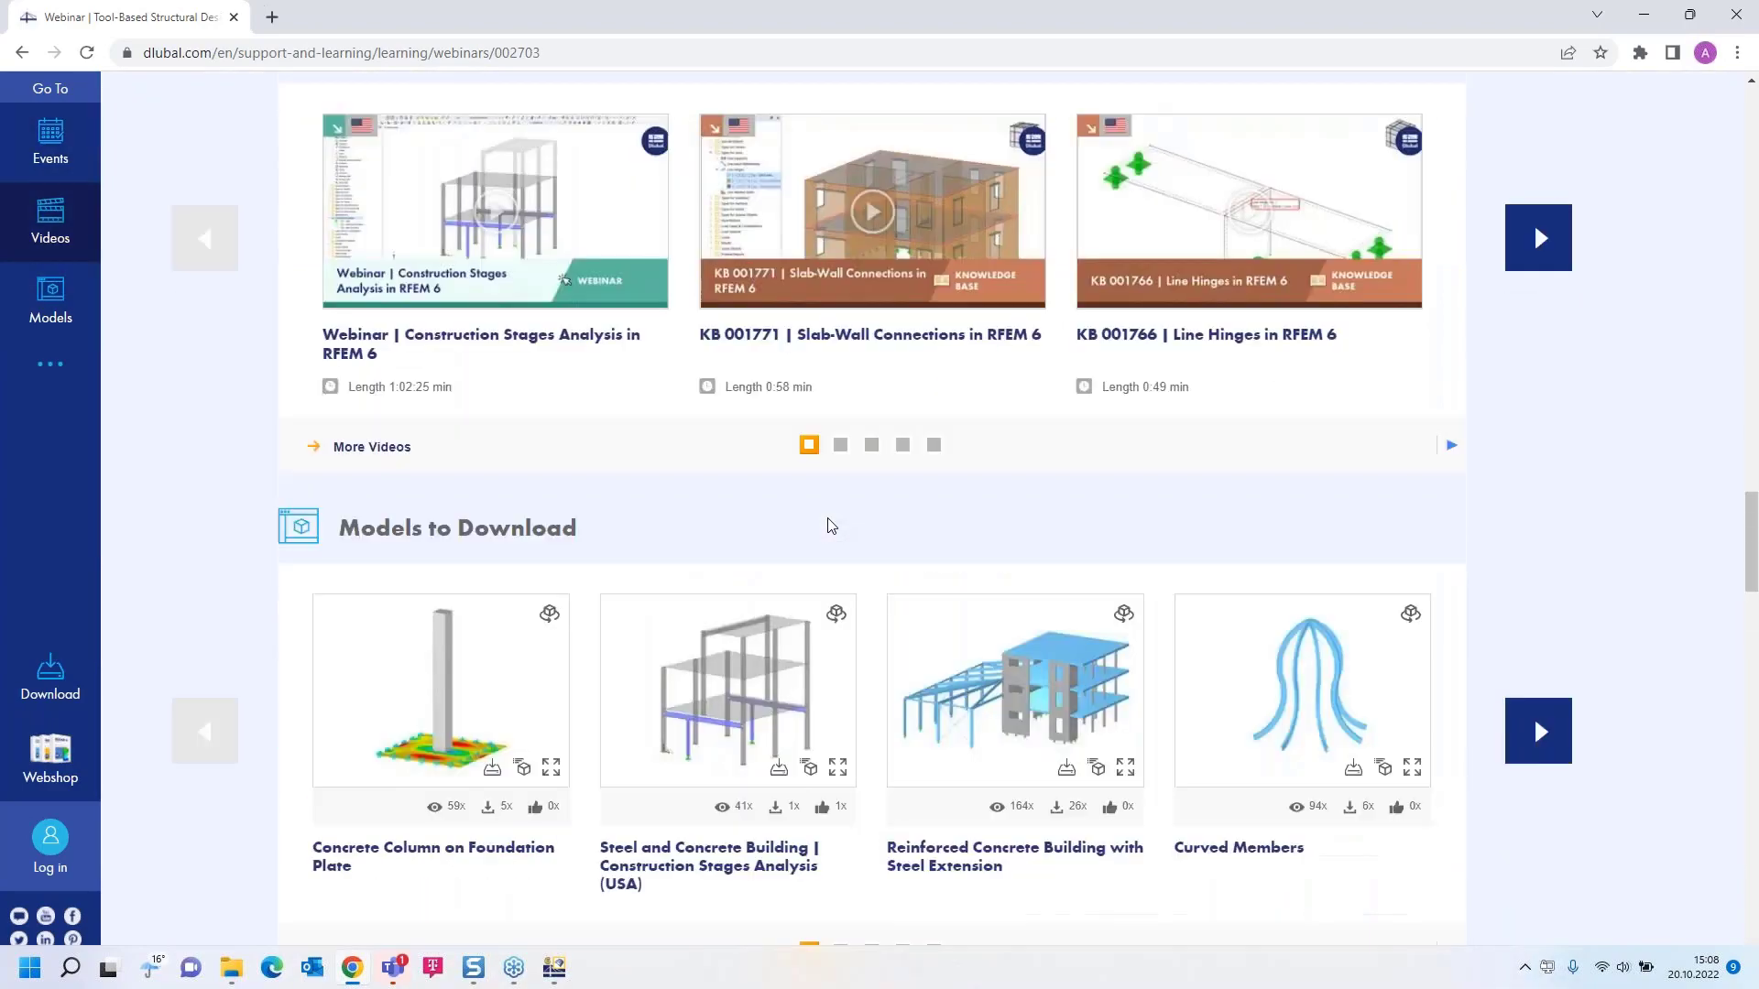
scroll(824, 523, "down", 1)
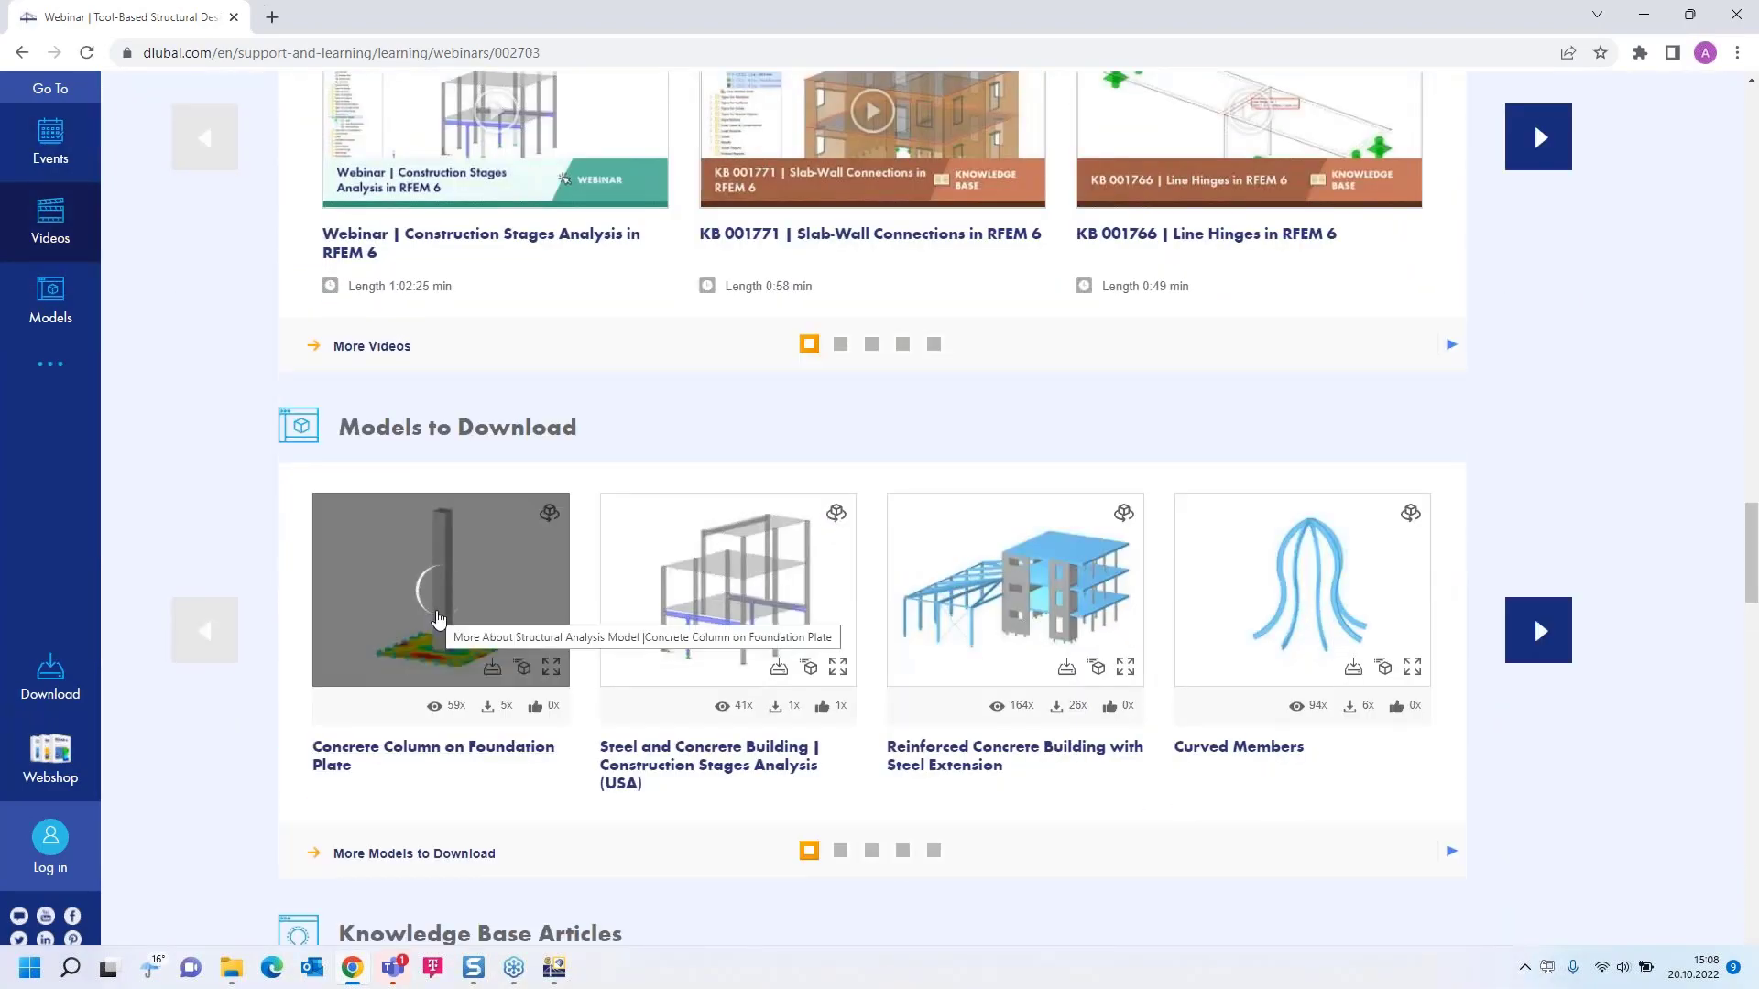